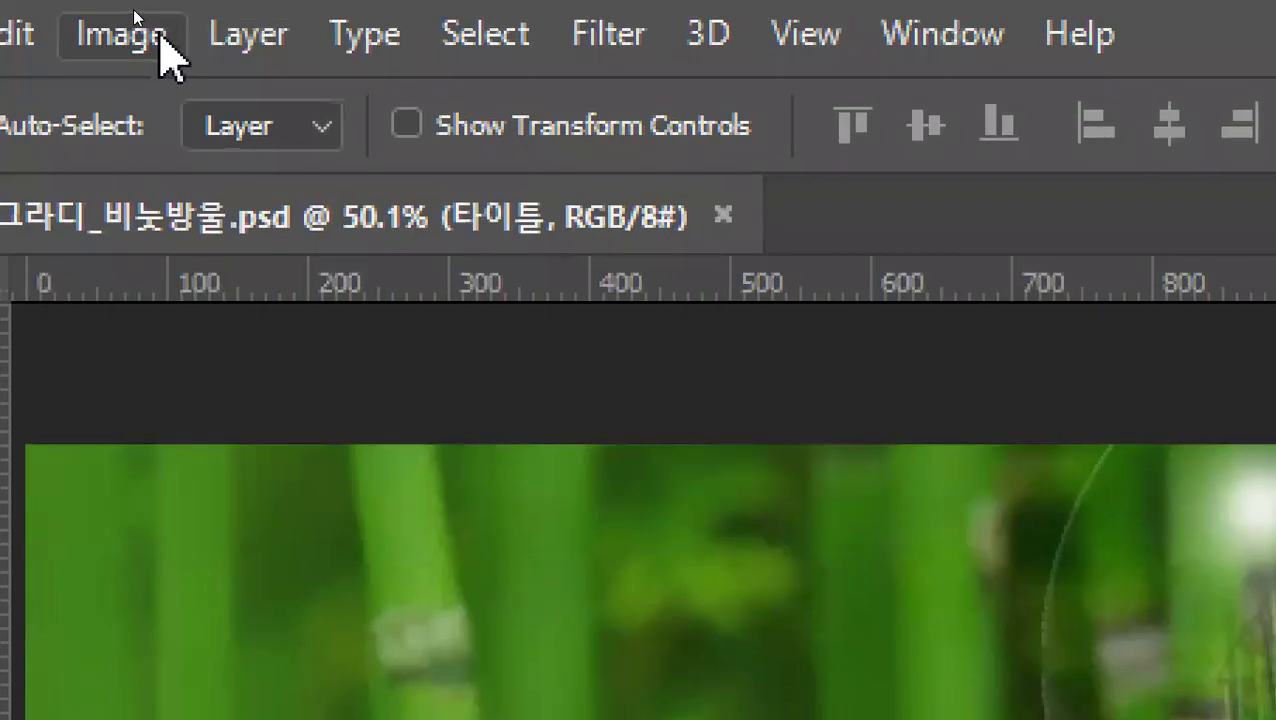
Check the document's pixel width and height in the Canvas Size settings, leaving them as they are.
click(122, 11)
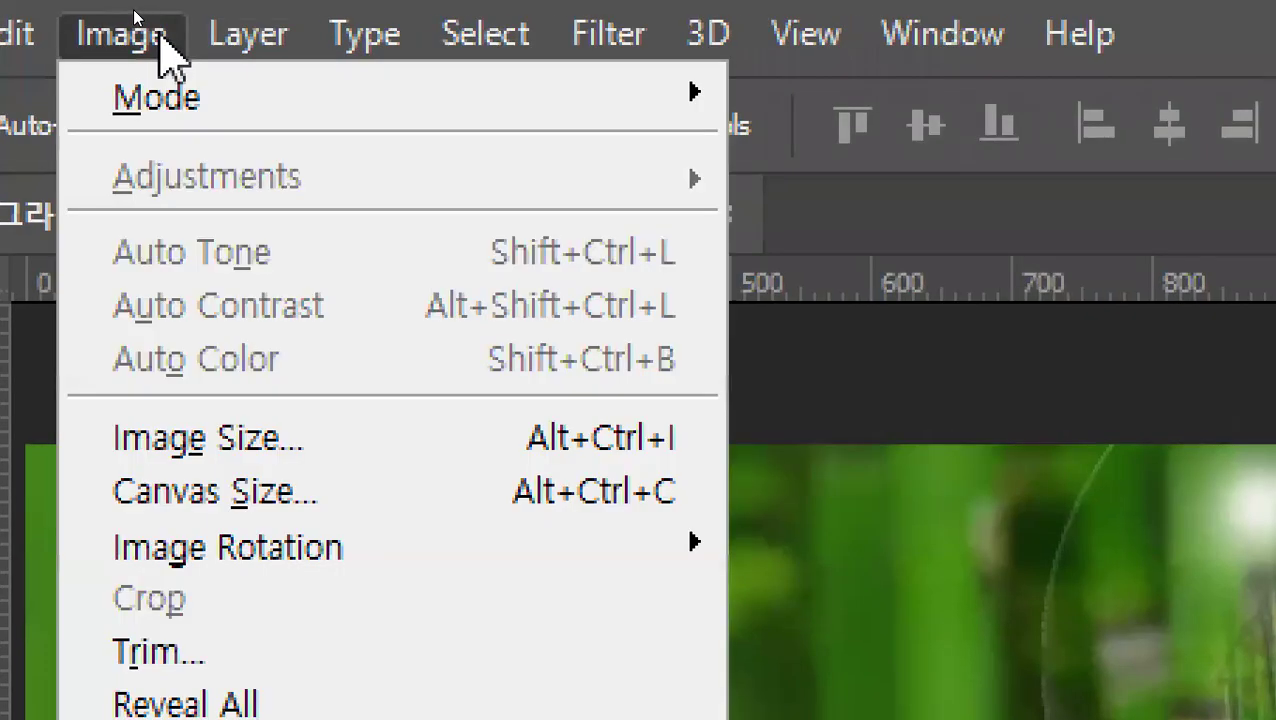
click(262, 492)
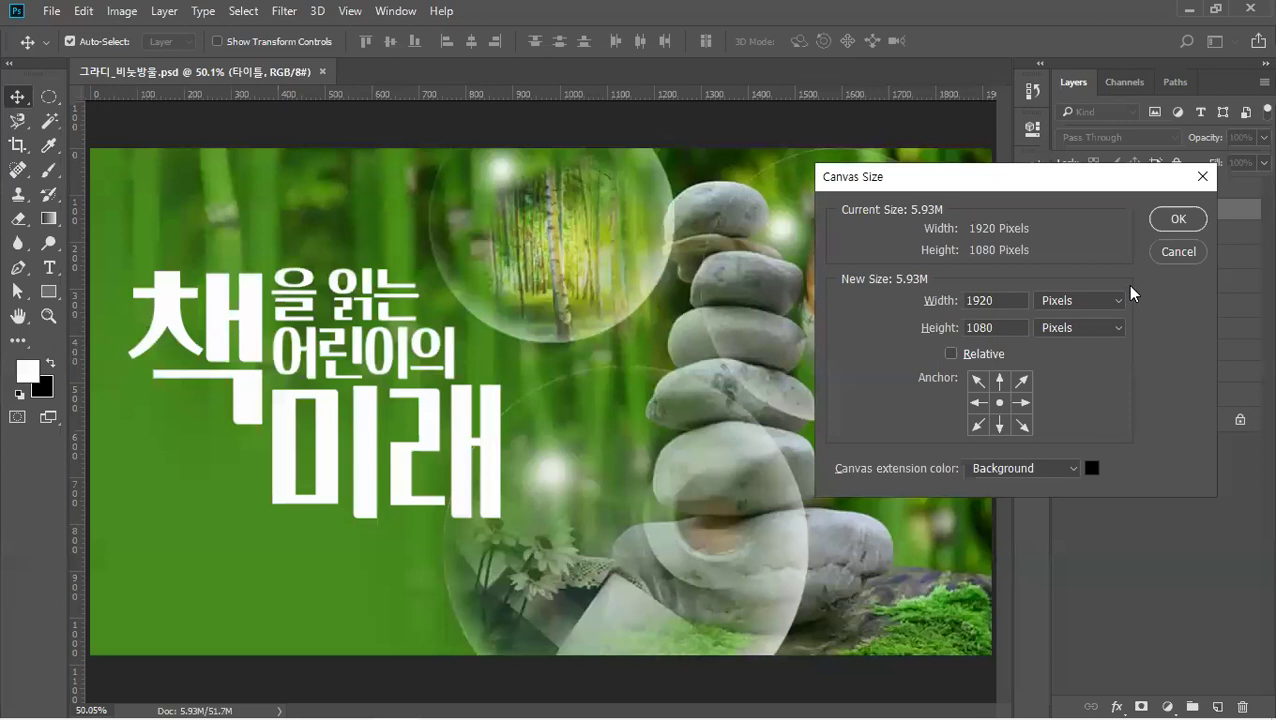
click(1177, 221)
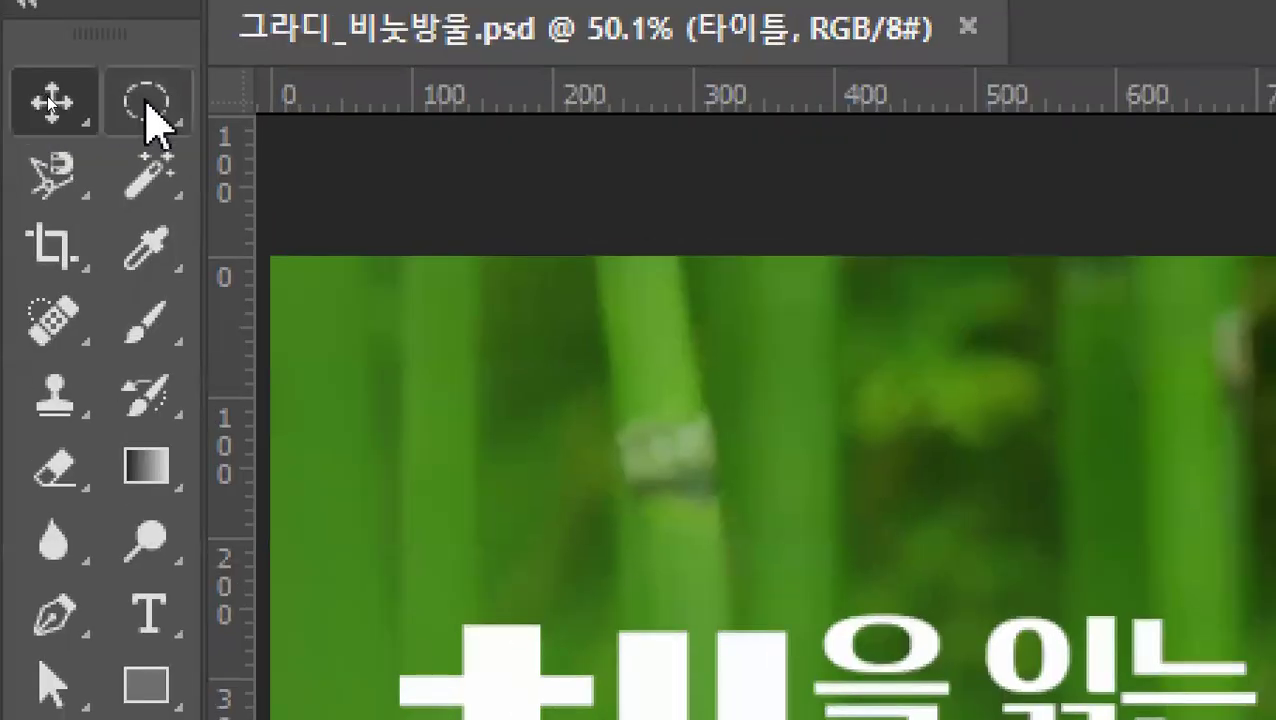
Switch from the Elliptical to the Rectangular Marquee tool.
click(146, 102)
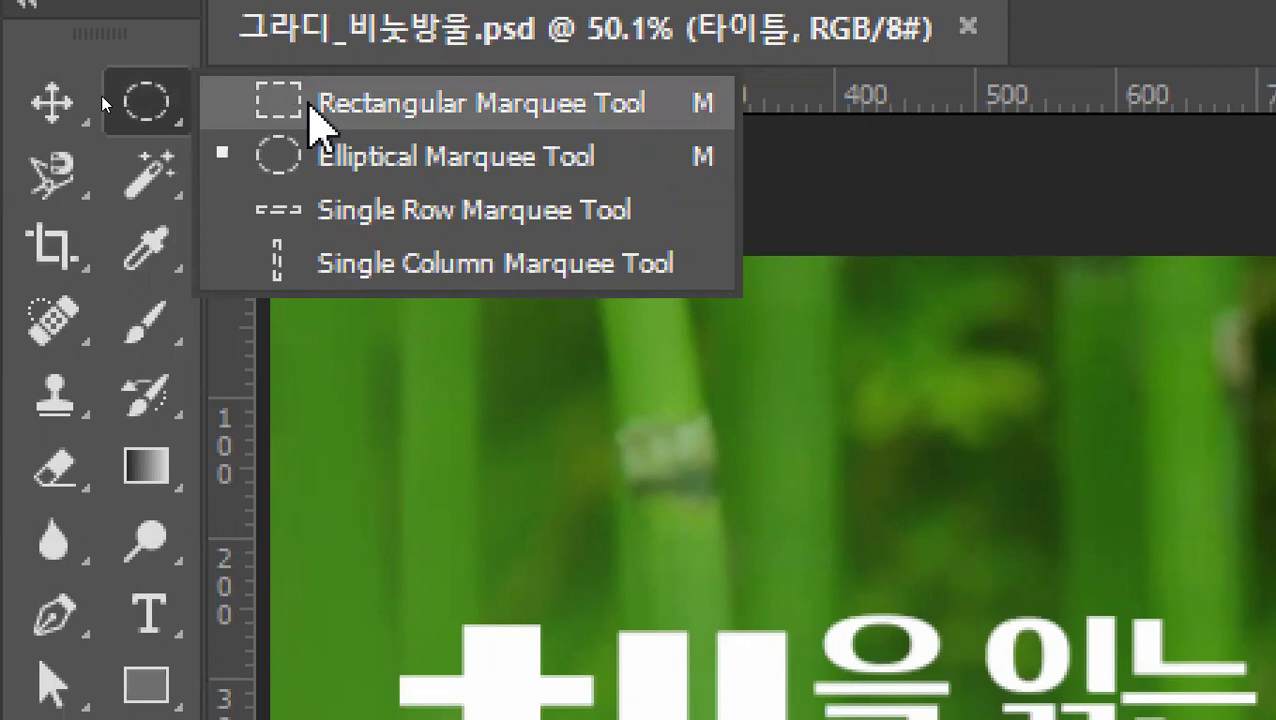
click(310, 104)
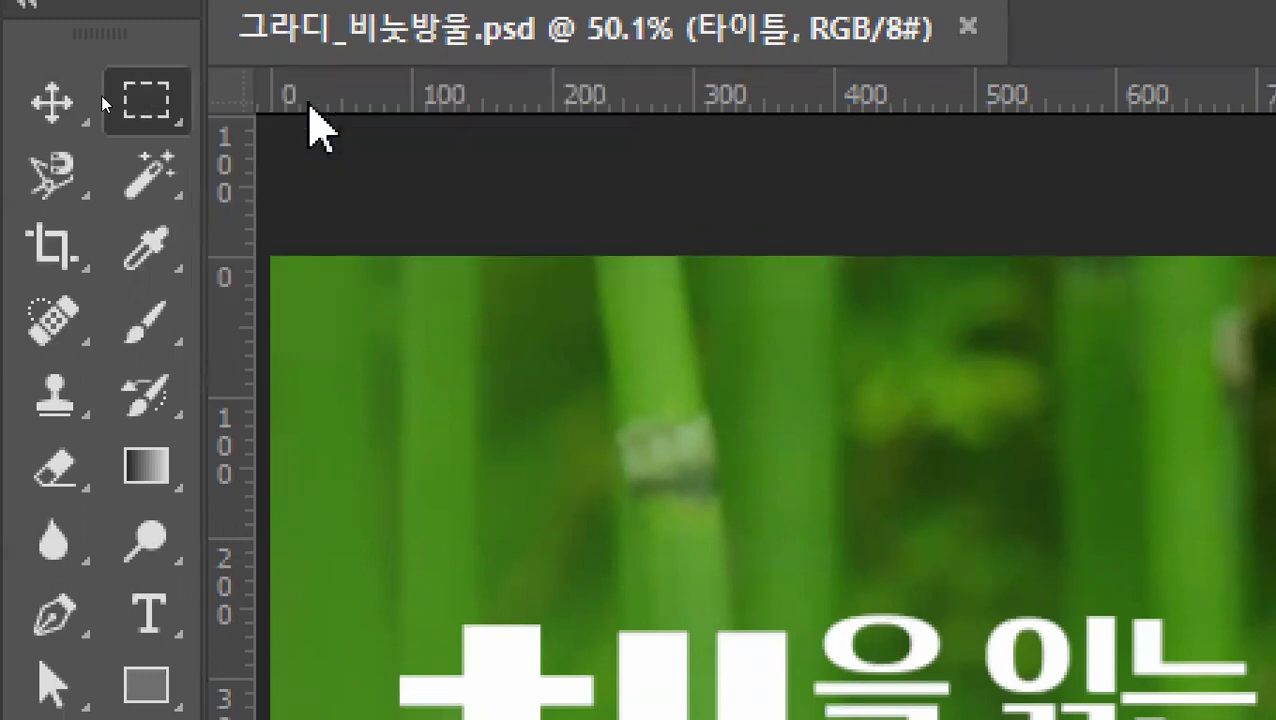
click(163, 115)
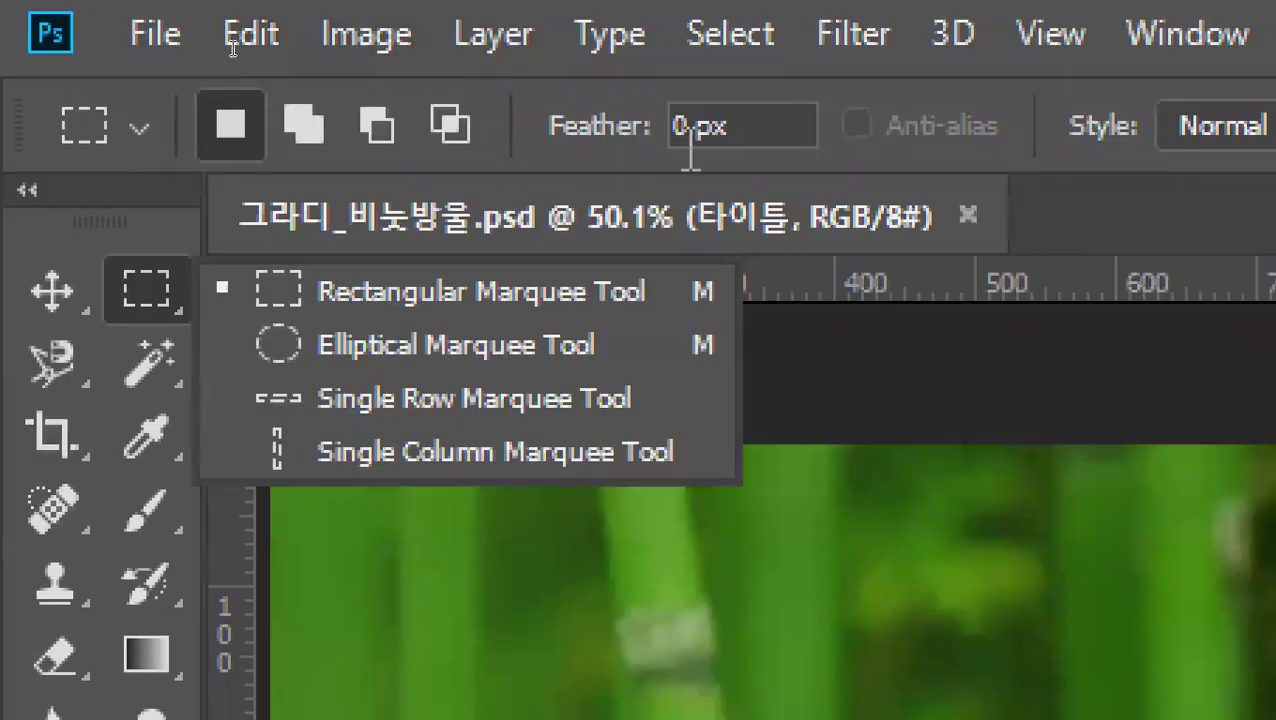
click(521, 594)
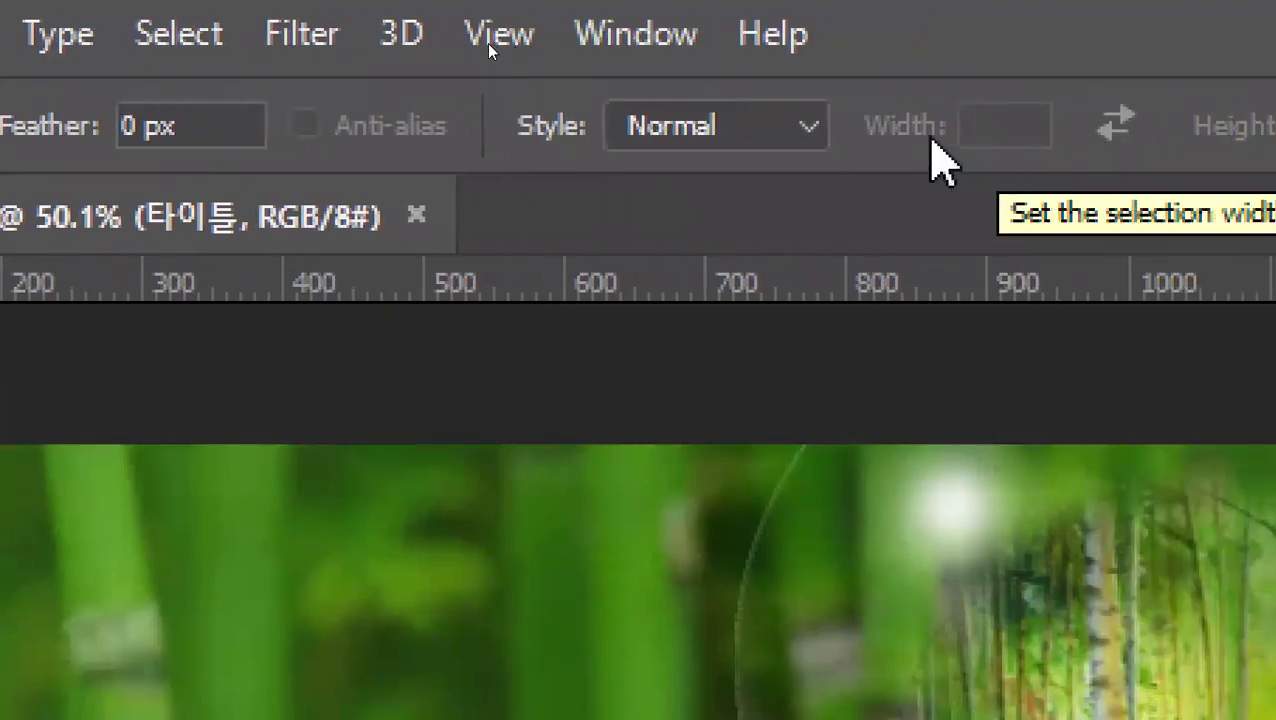
Keep the marquee style on Normal, draw a freehand rectangular selection over the bamboo background, and deselect it.
click(800, 127)
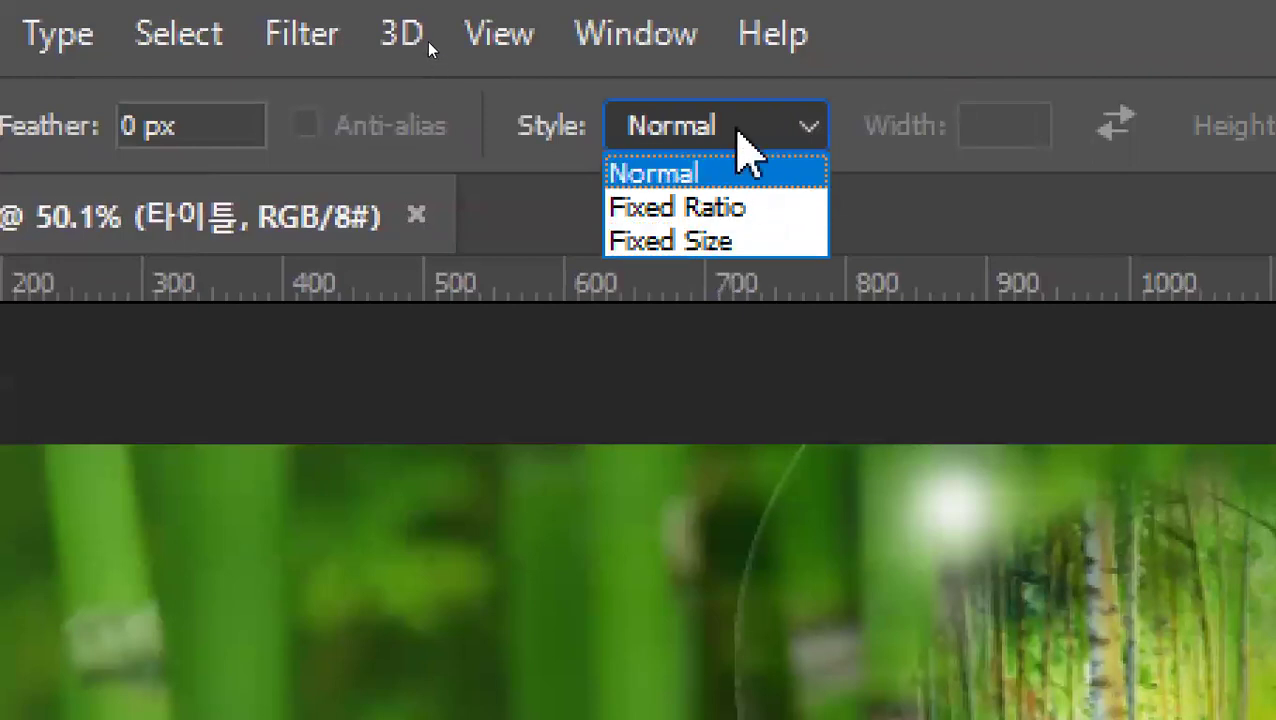
click(418, 515)
drag(376, 490, 887, 719)
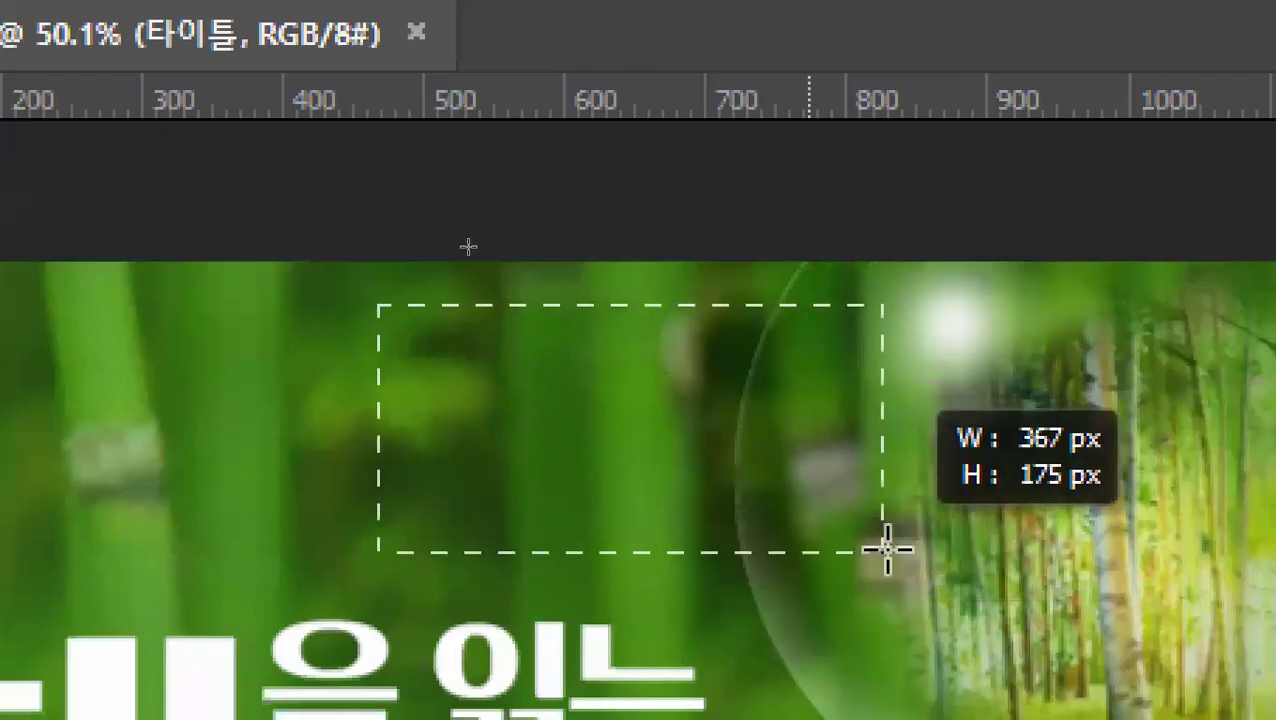
drag(887, 549, 583, 583)
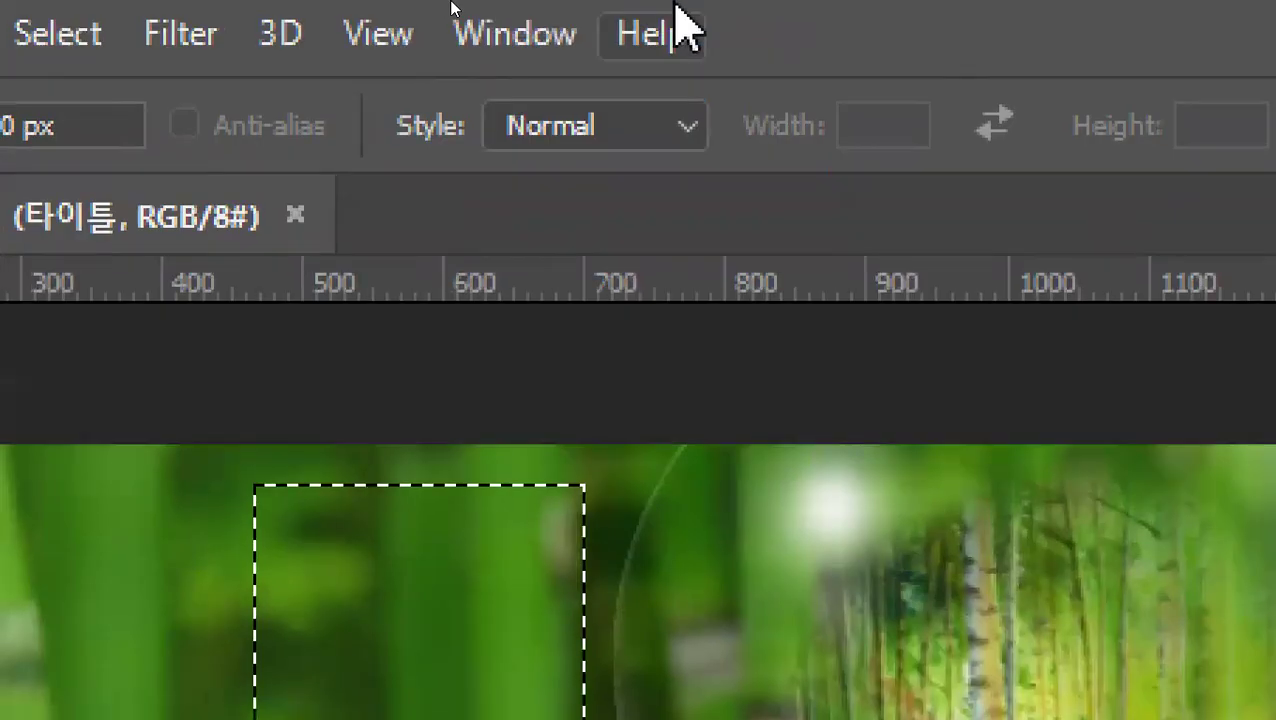
click(735, 575)
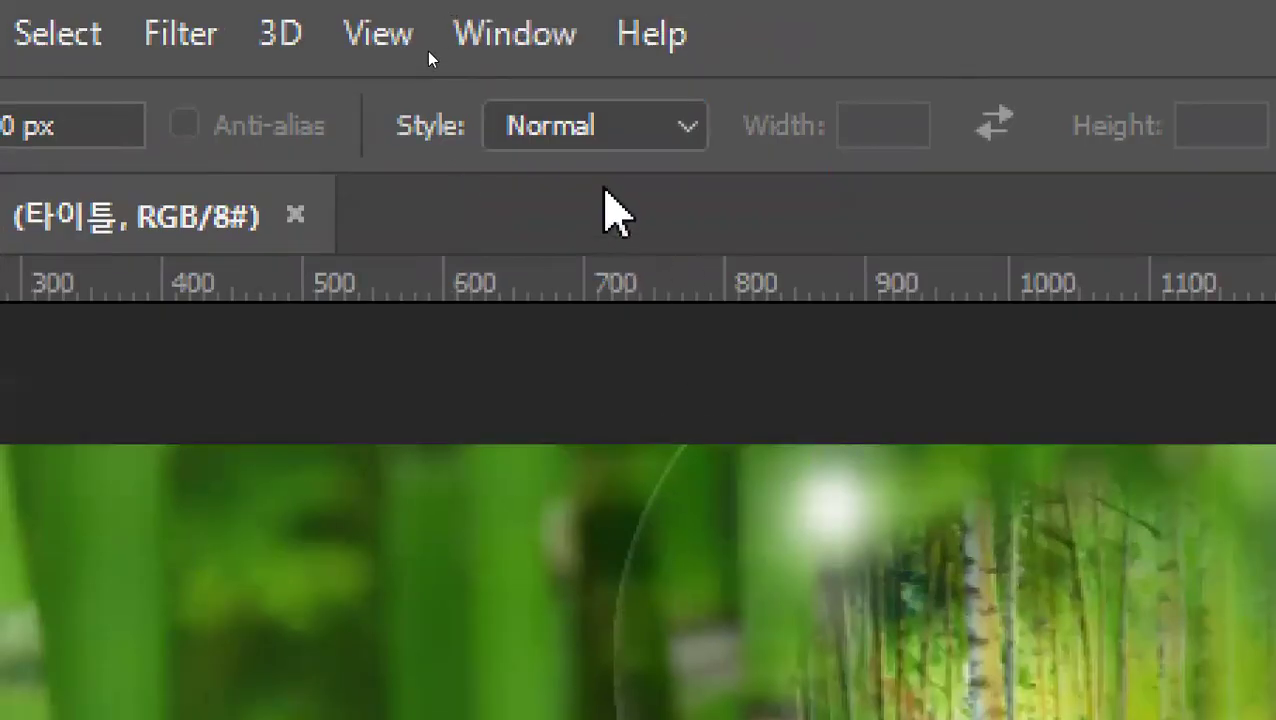
Set the marquee style to Fixed Size with a width and height of 50 px.
click(624, 125)
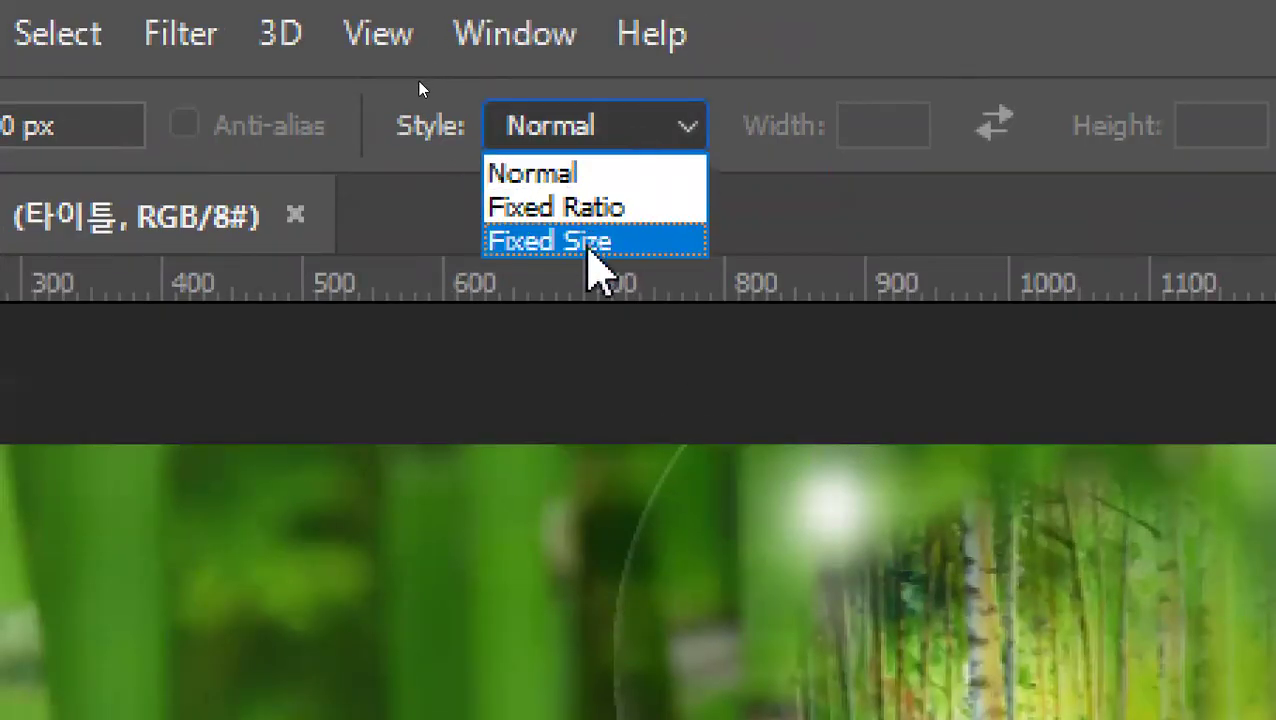
click(590, 243)
double_click(854, 126)
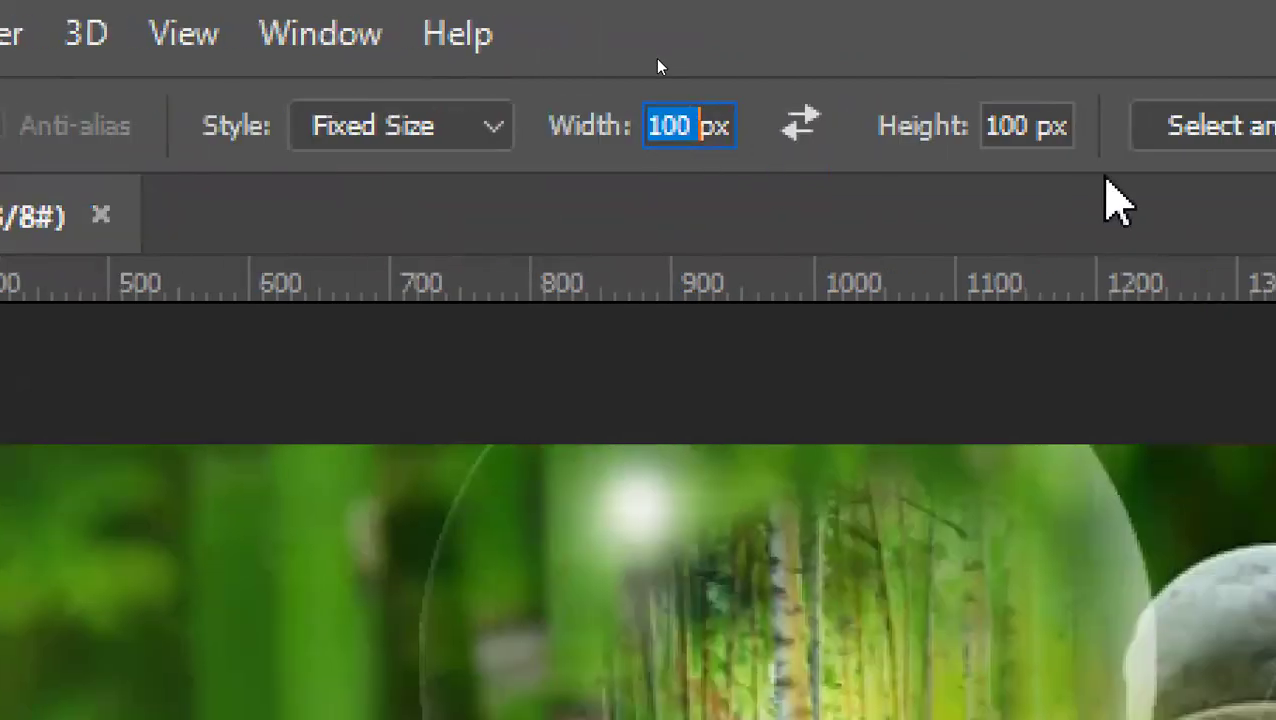
key(shift+End)
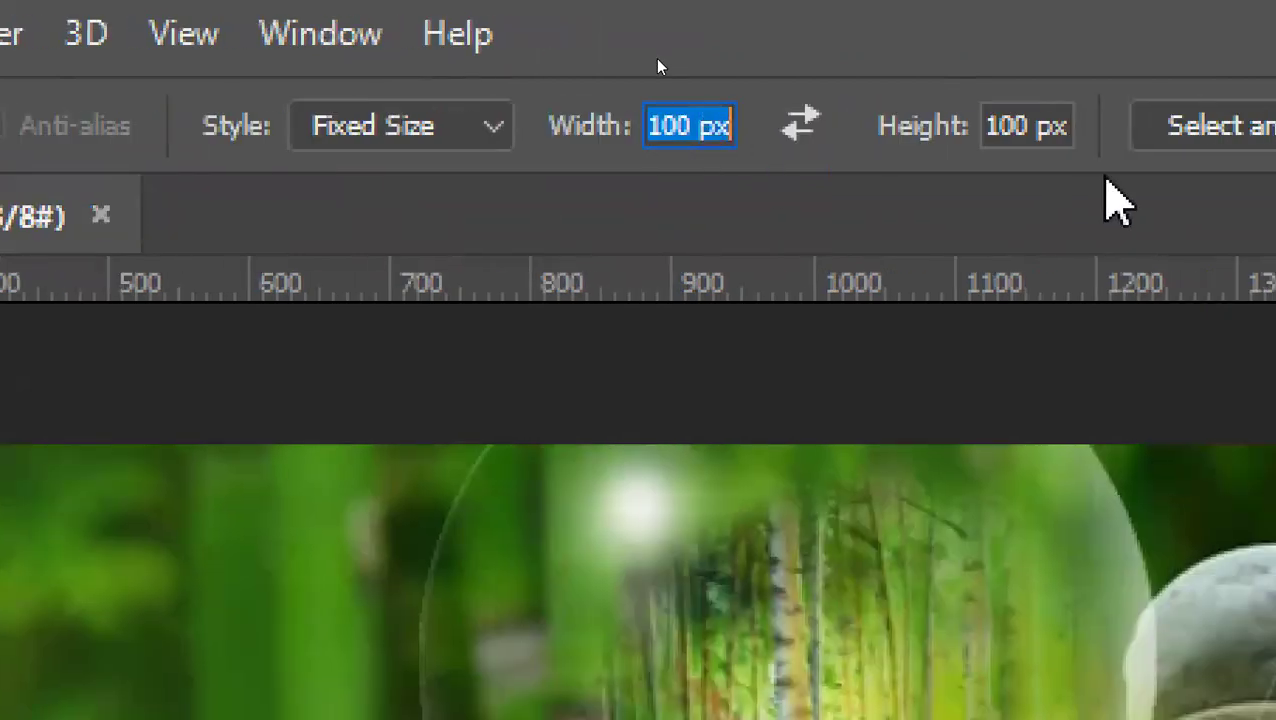
text(50)
key(Tab)
text(50)
Place 50 px square selections on the image and move the last one into the canvas's upper-left corner.
click(325, 507)
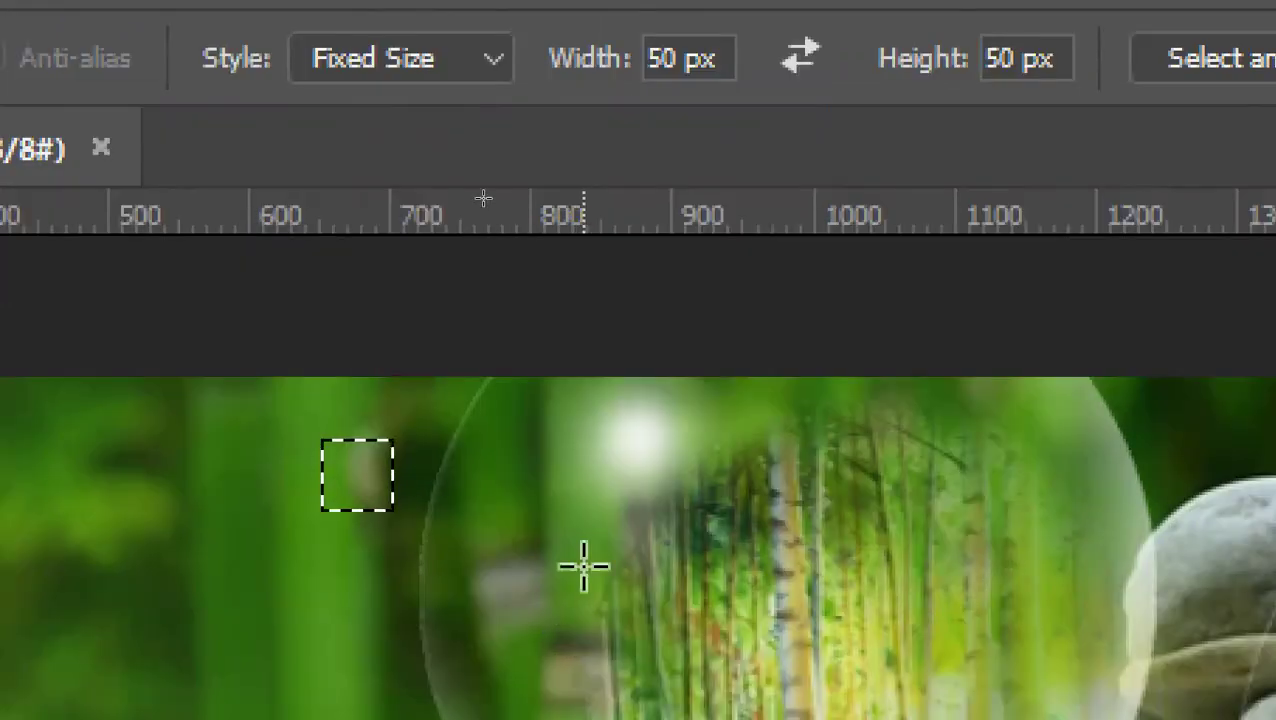
click(573, 486)
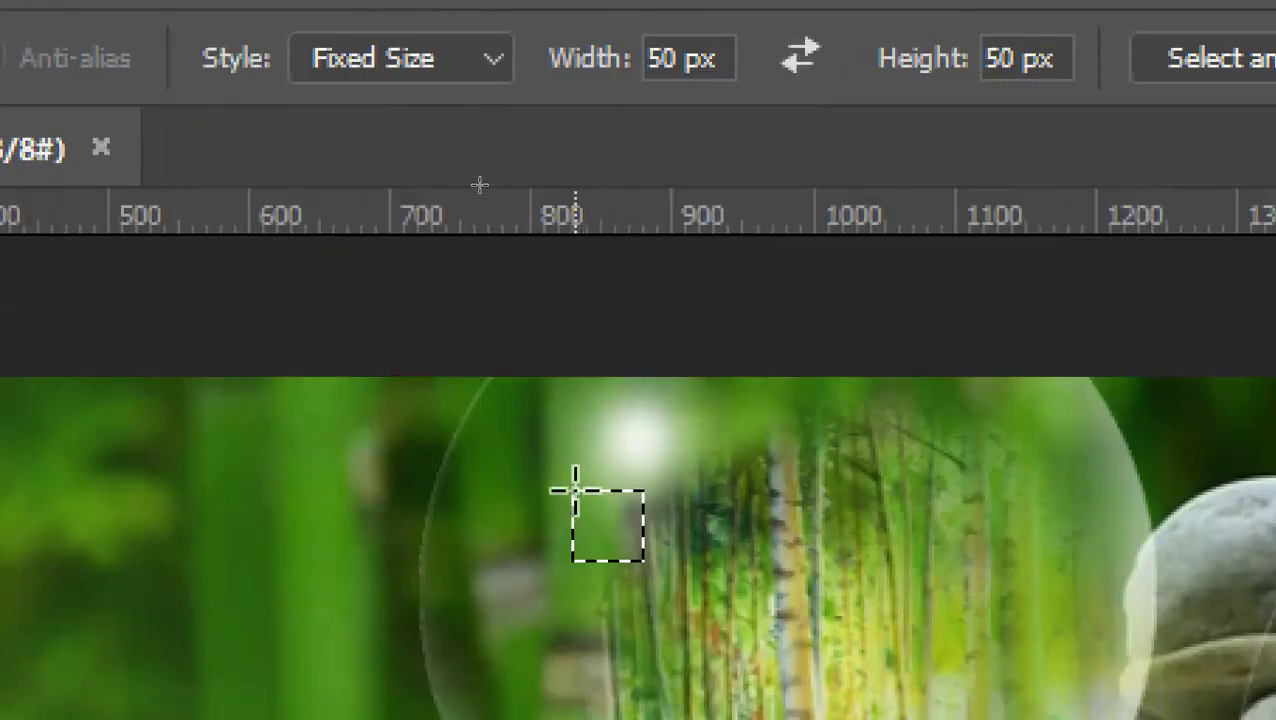
click(179, 448)
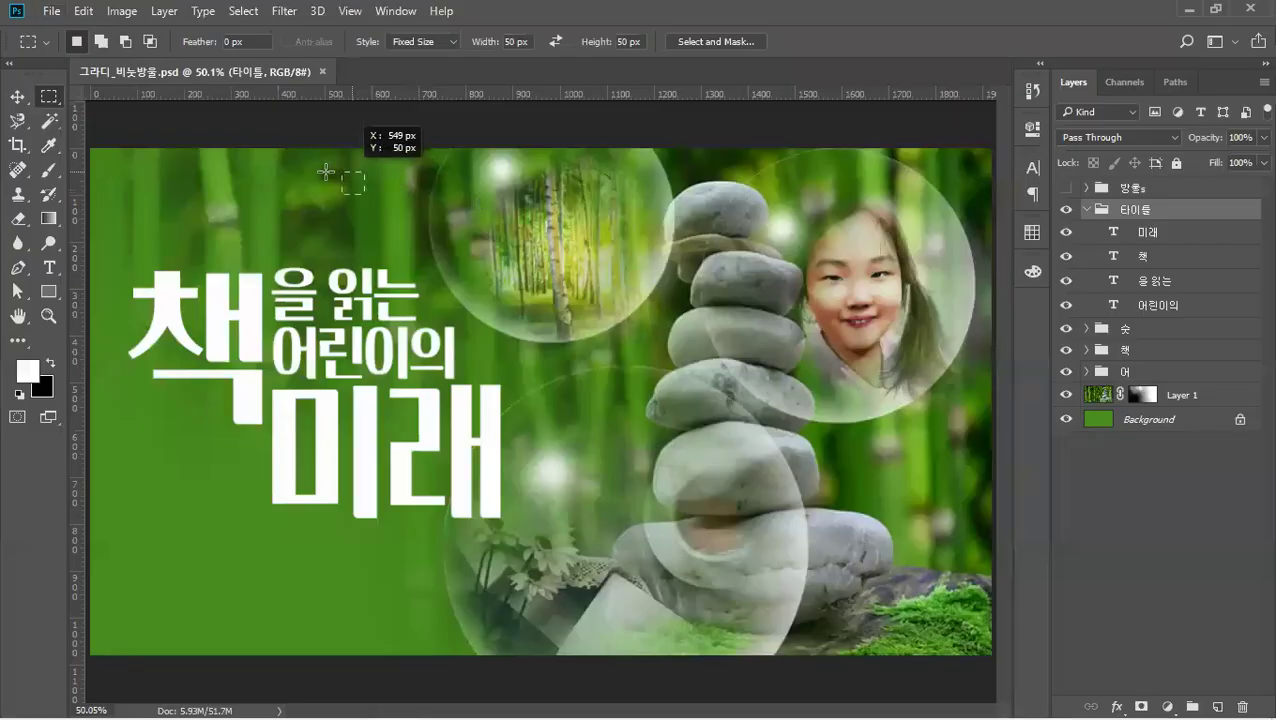
drag(326, 172, 104, 150)
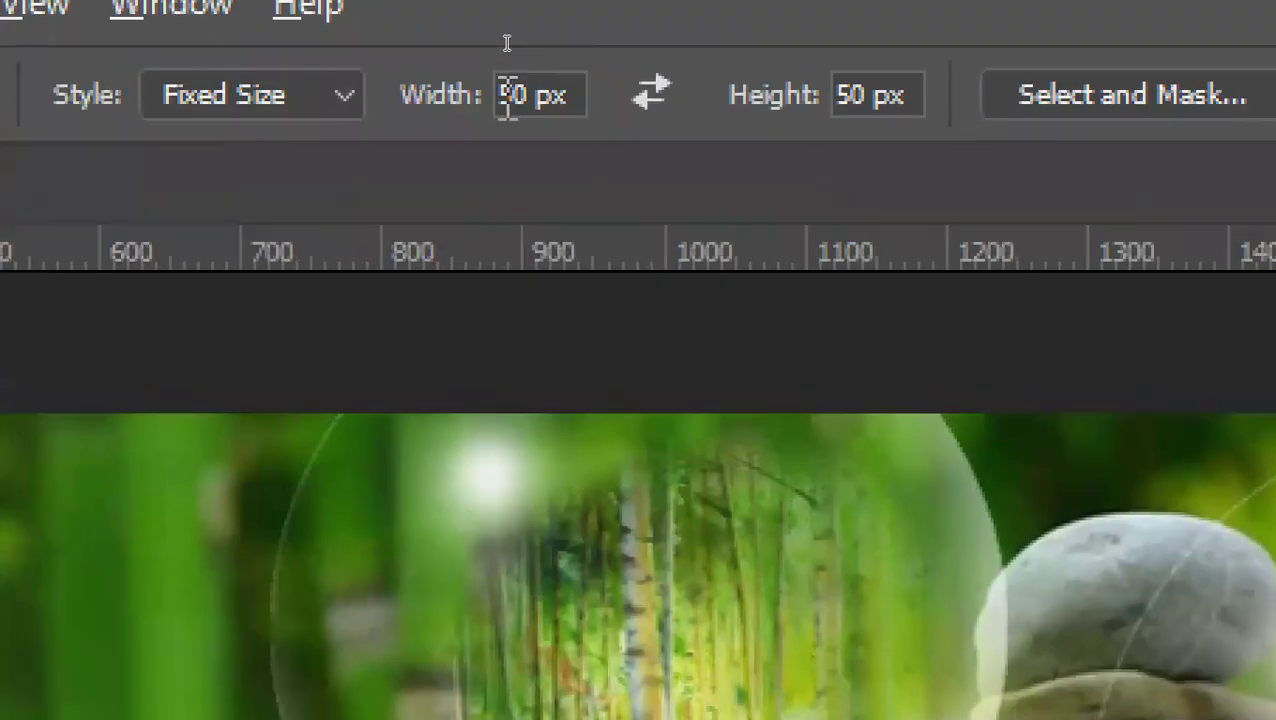
Set the fixed marquee size to 100 px wide and 100 px high.
click(507, 42)
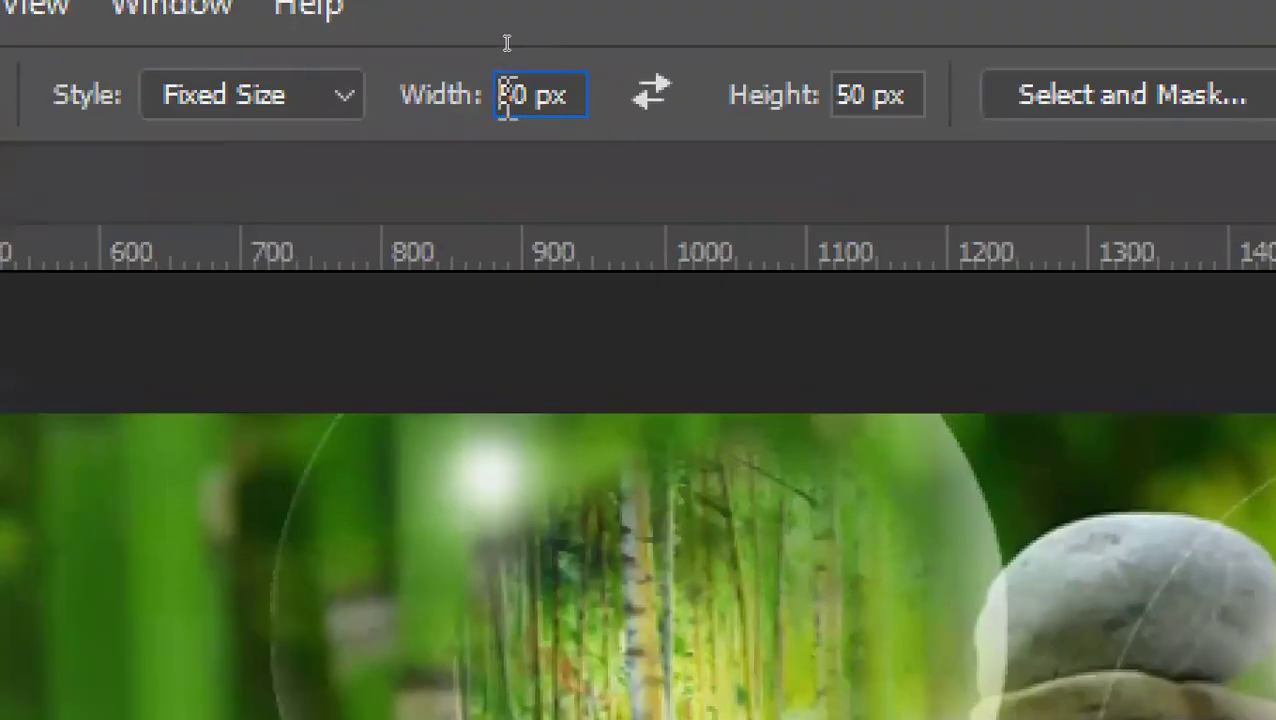
double_click(508, 97)
text(100)
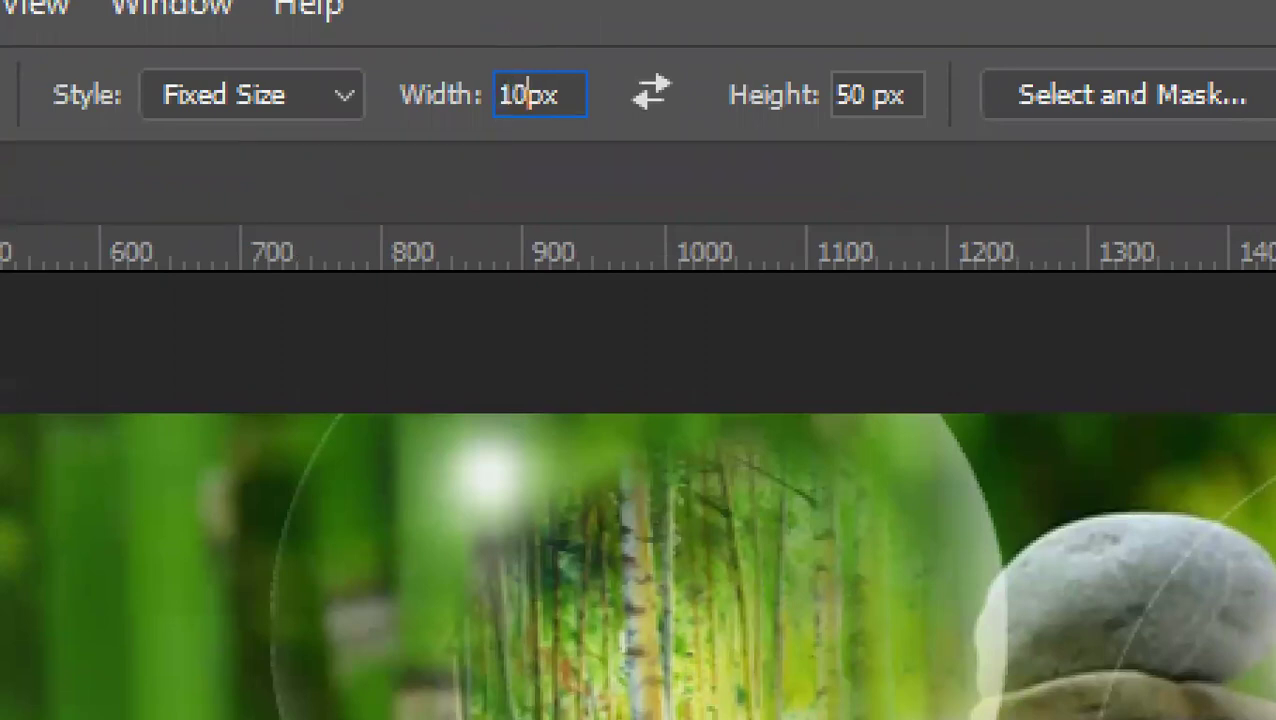
key(Tab)
text(100)
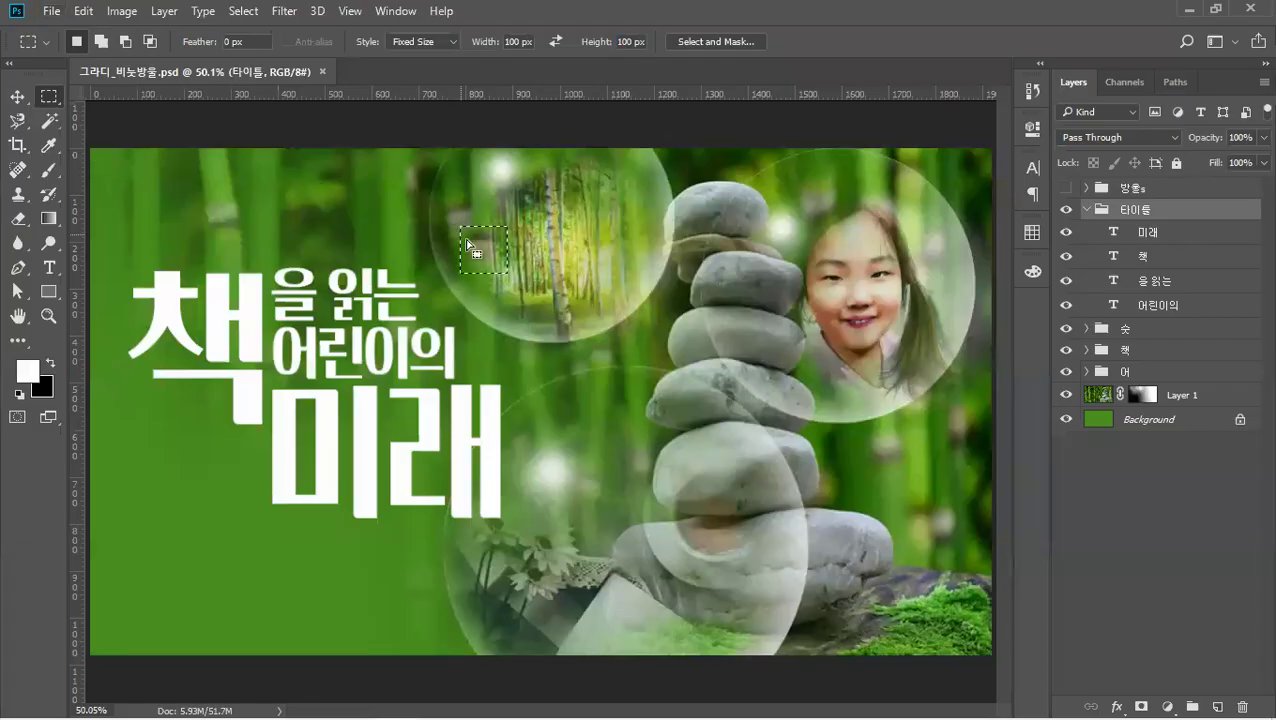
Place a 100 px square selection, move it into the canvas's upper-left corner, and deselect it.
click(190, 199)
drag(192, 201, 104, 163)
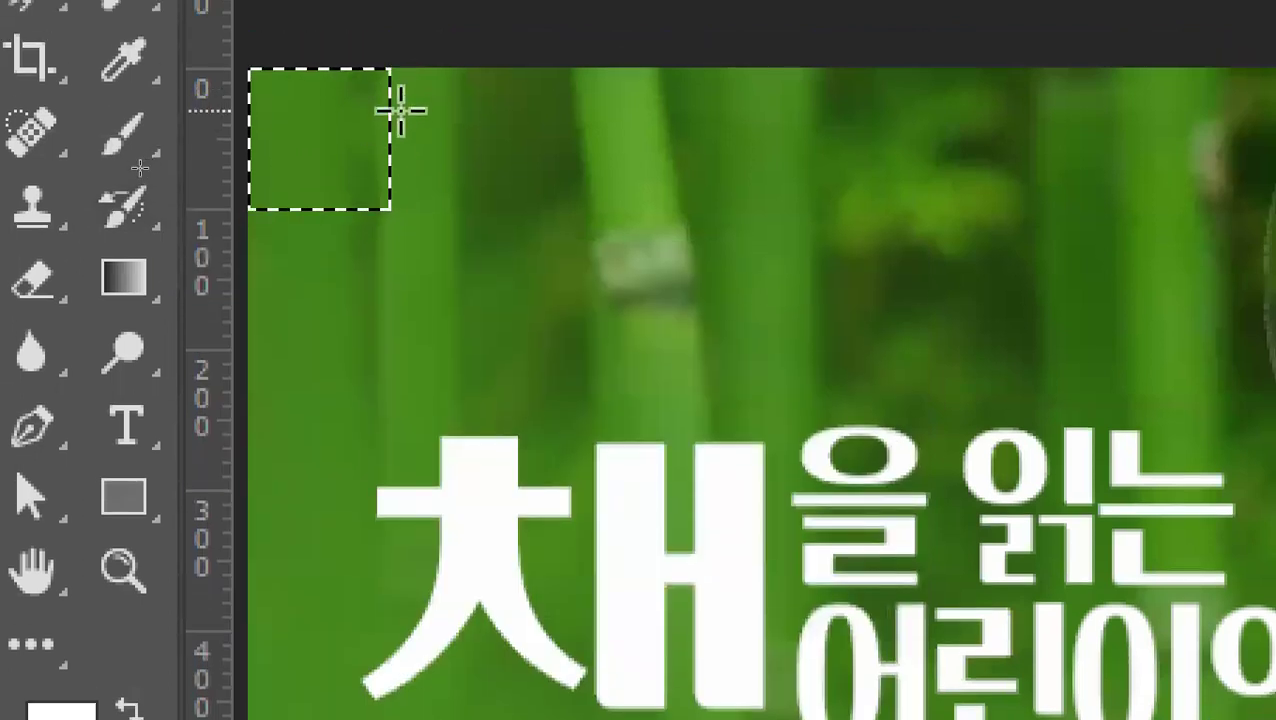
drag(550, 148, 231, 92)
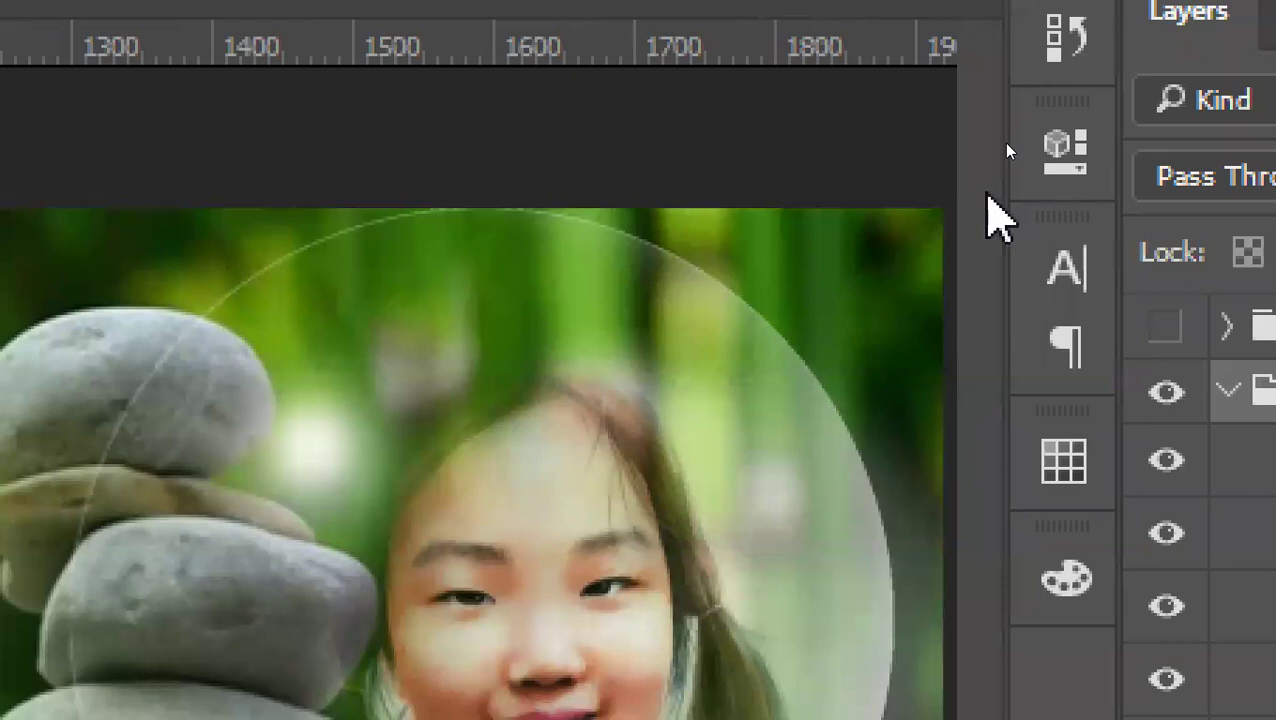
click(790, 278)
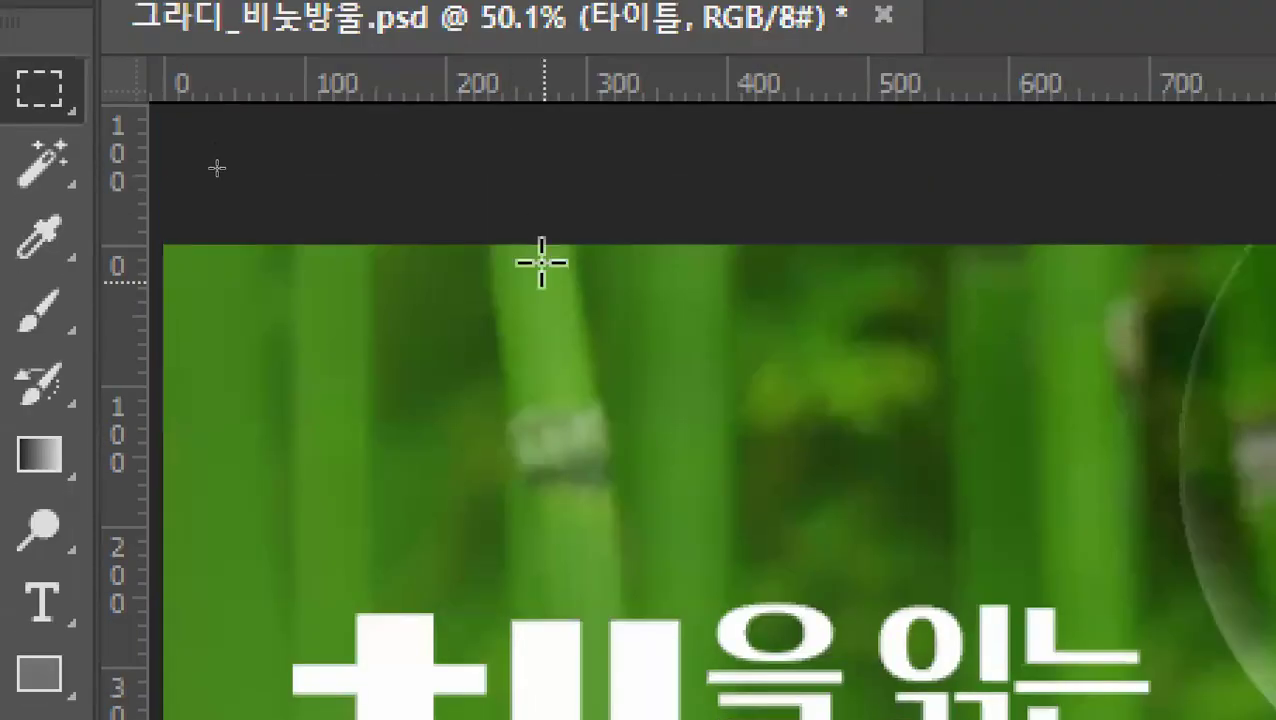
Select the entire canvas, show the Info panel, and compare its size readout with that of 100 px square selections.
key(ctrl+a)
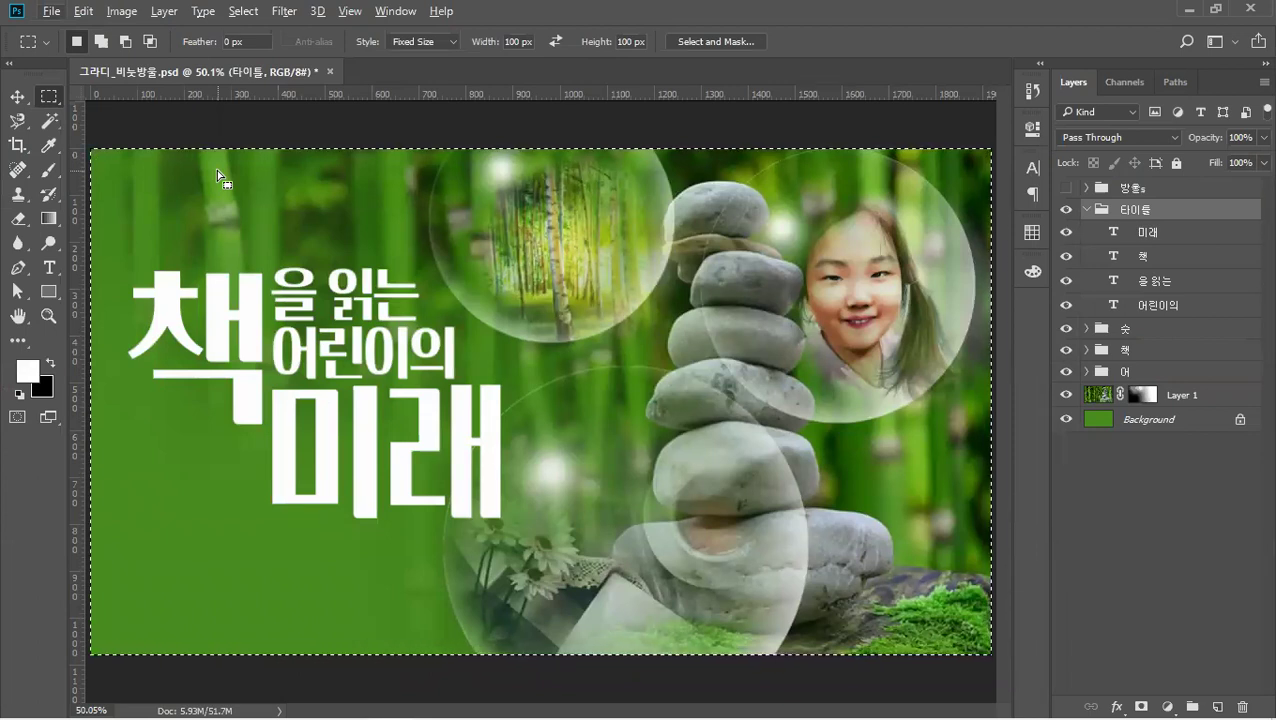
key(F8)
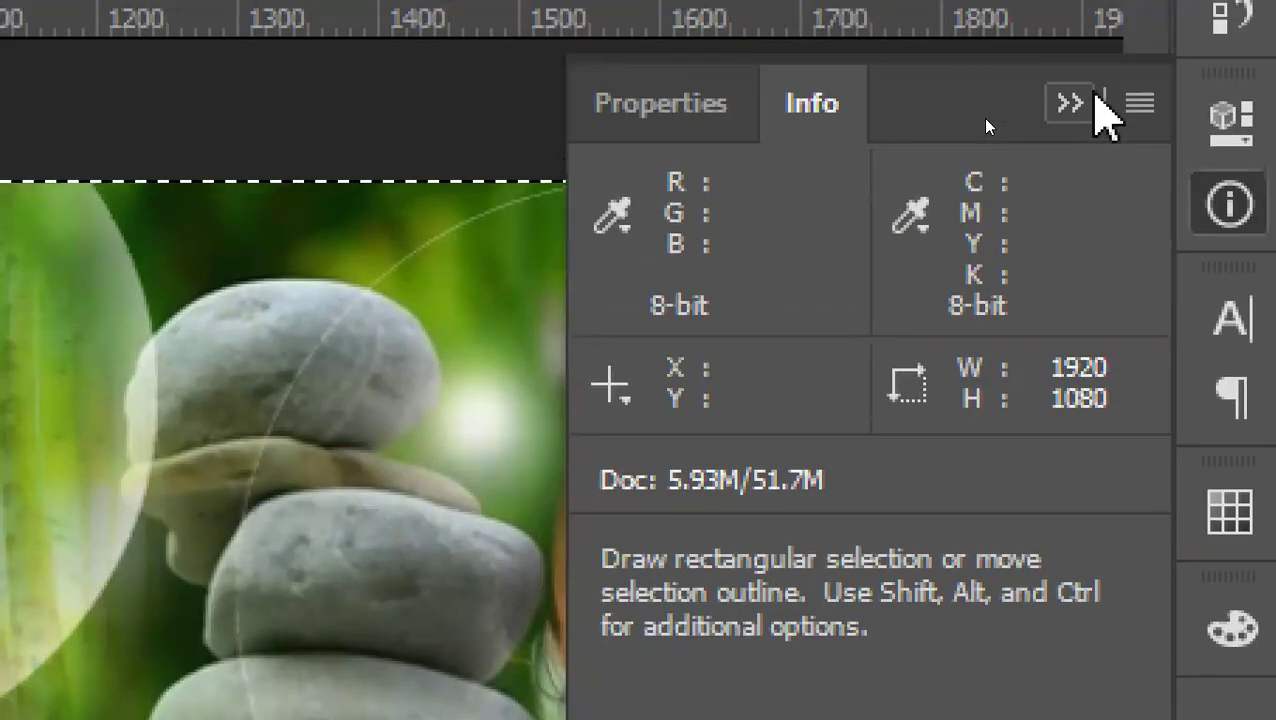
click(494, 182)
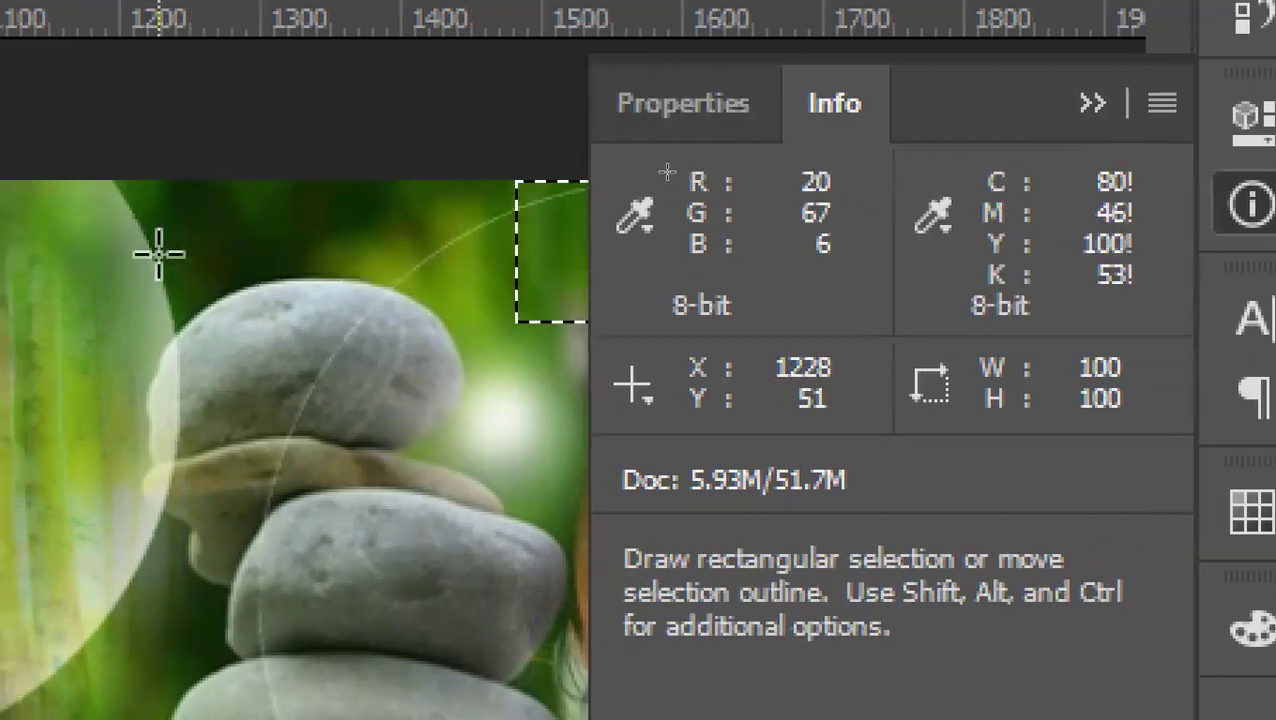
click(133, 251)
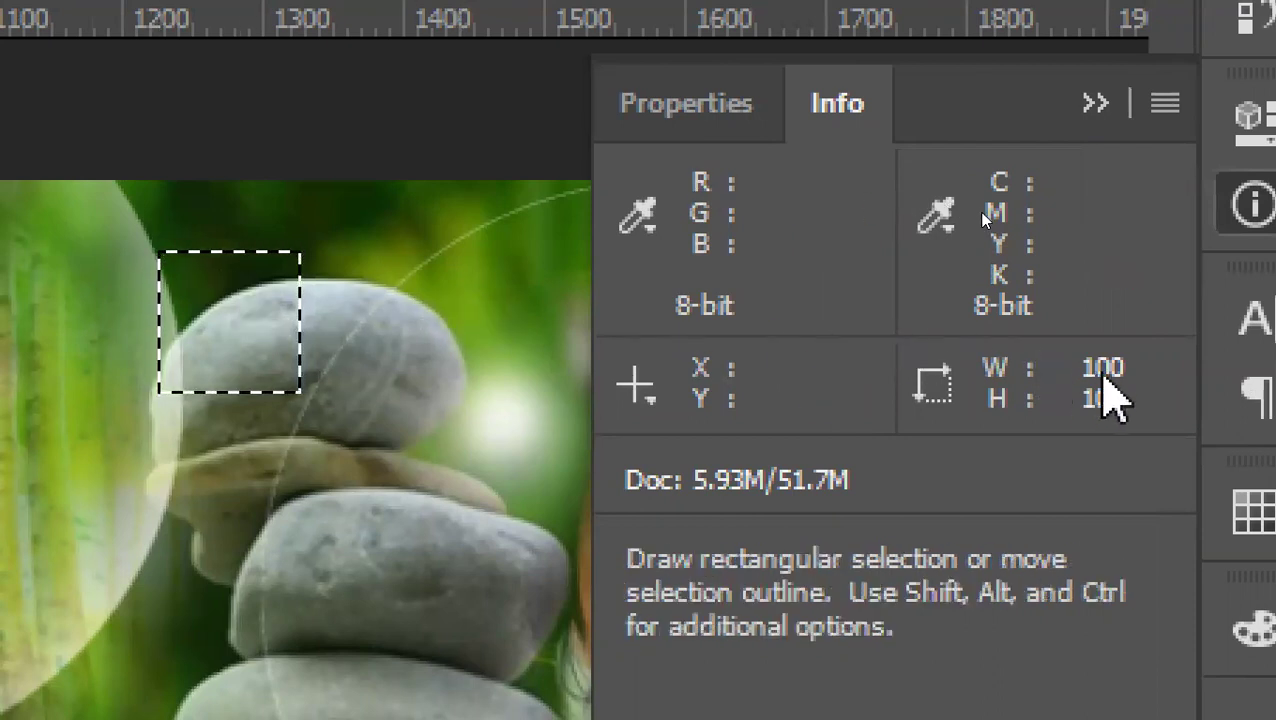
Select the entire canvas again, check its width and height in the Info panel, and hide the panel.
key(ctrl+a)
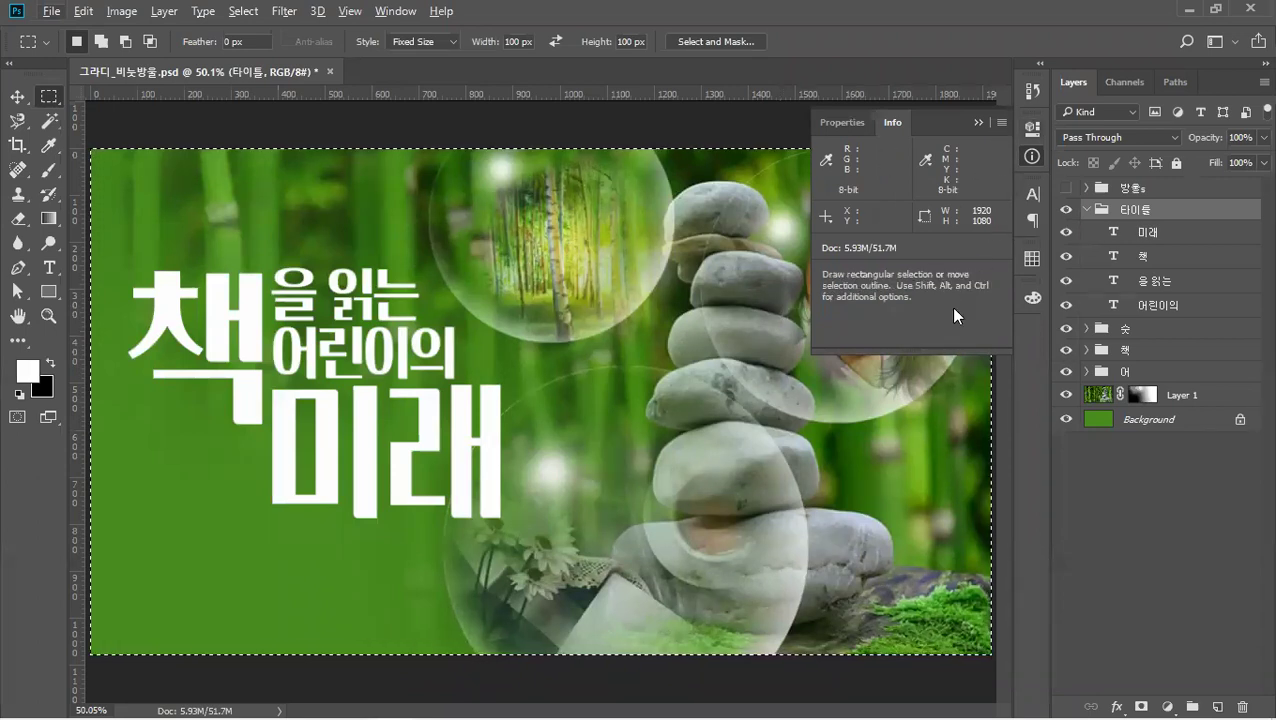
key(F8)
key(F8)
key(F8)
key(F8)
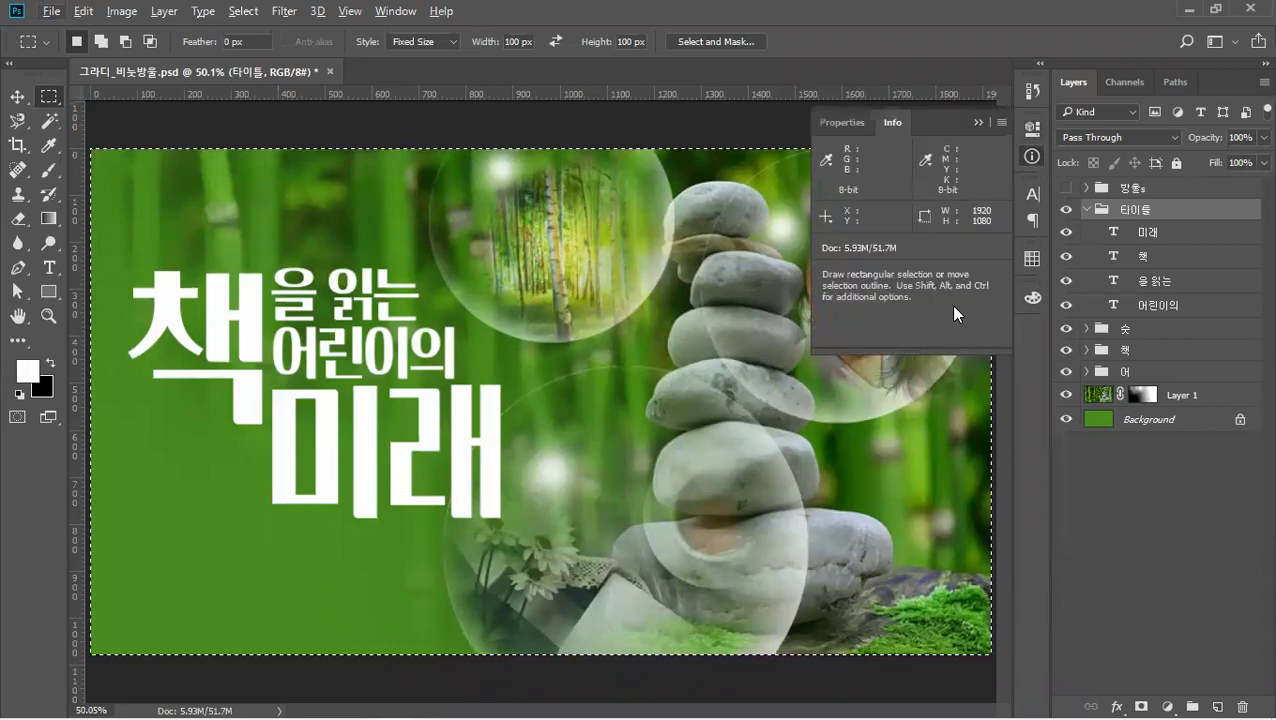
key(F8)
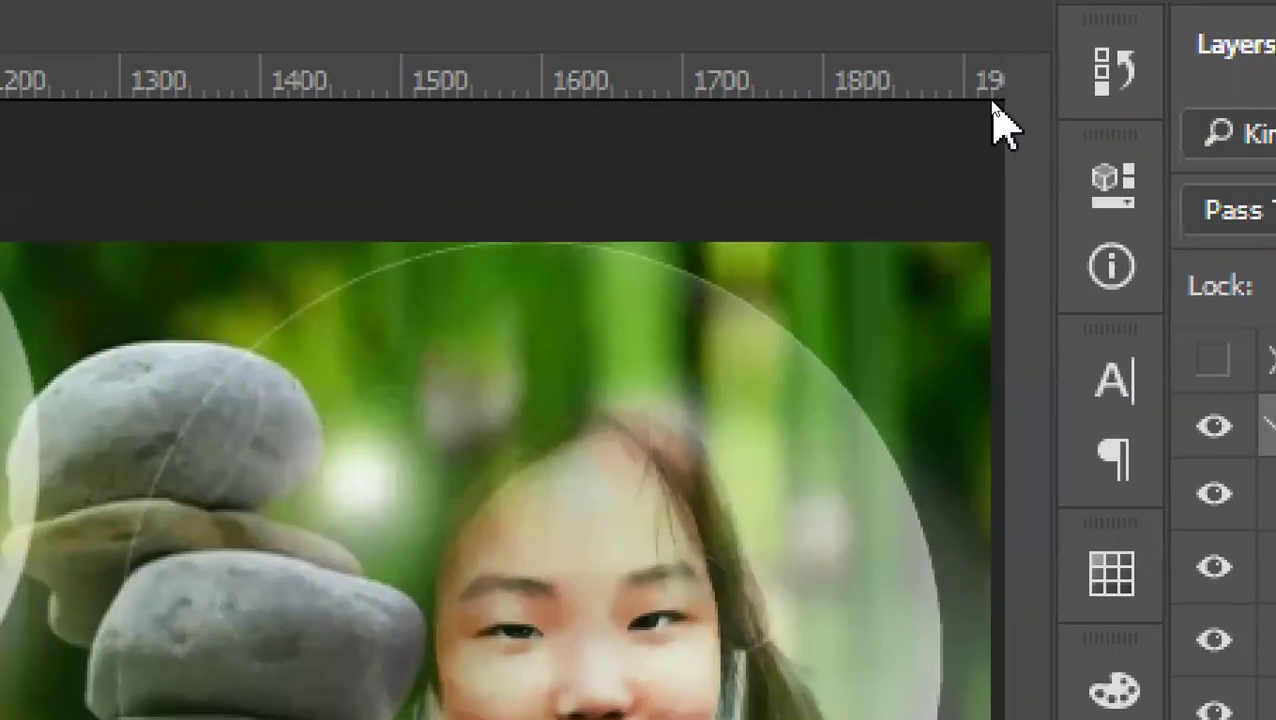
Examine the canvas's right edge against the horizontal ruler at 200% magnification, and return to the full image view.
key(ctrl+plus)
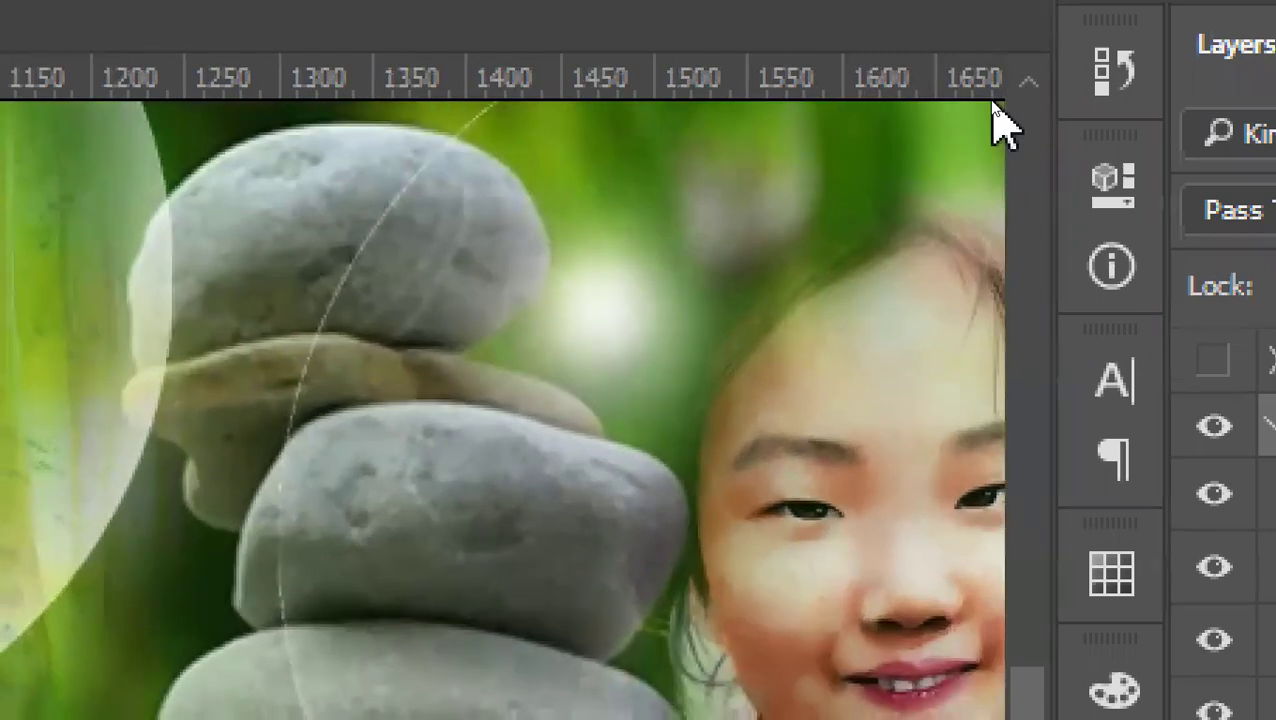
key(ctrl+plus)
key(ctrl+plus)
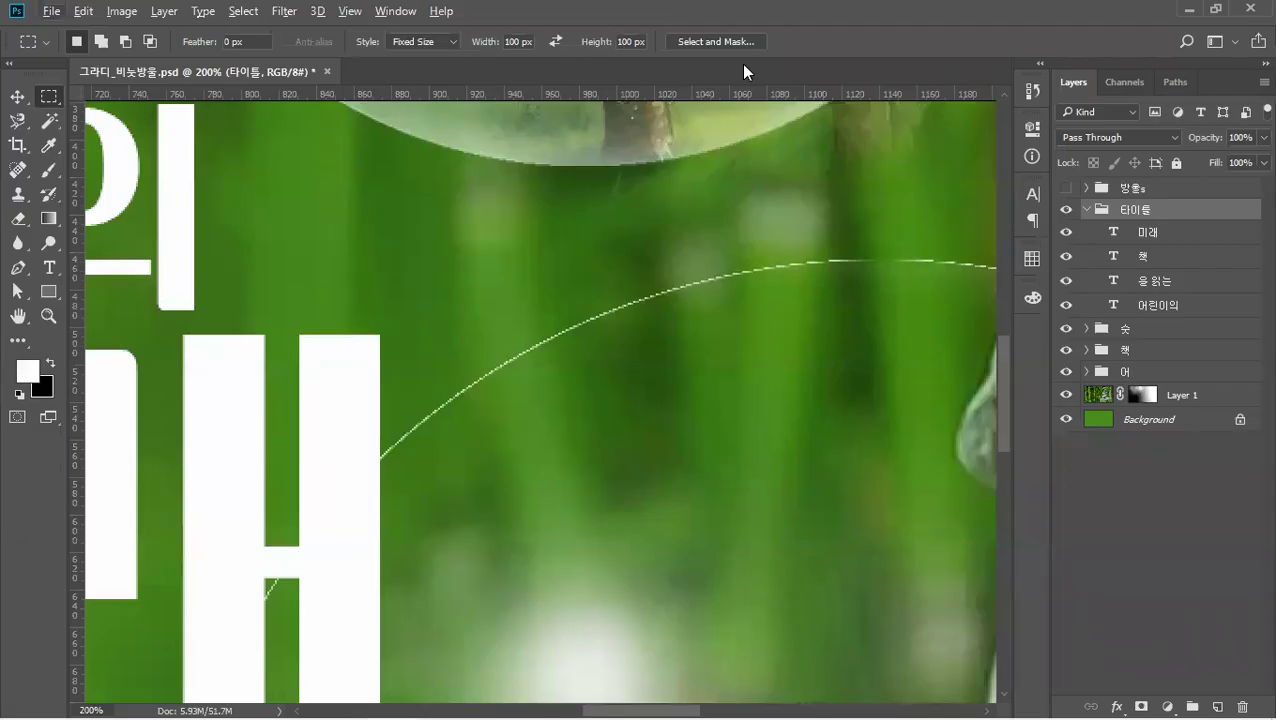
drag(643, 693, 884, 697)
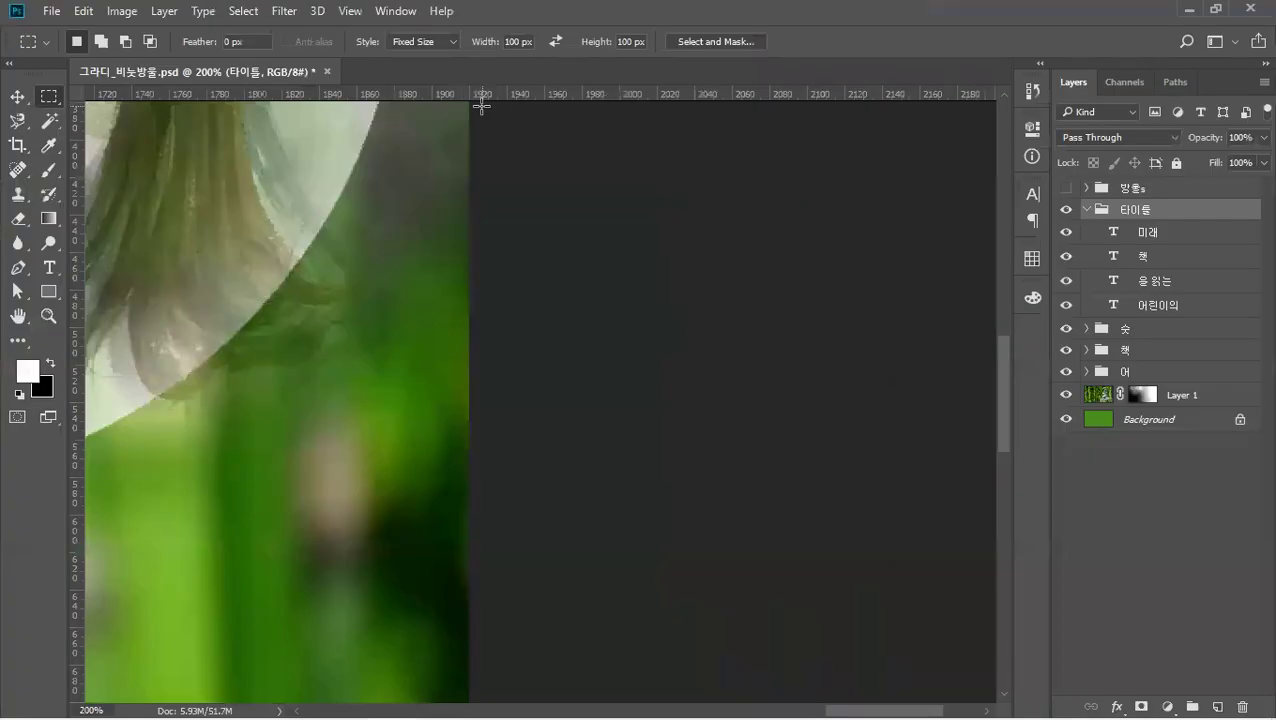
key(ctrl+0)
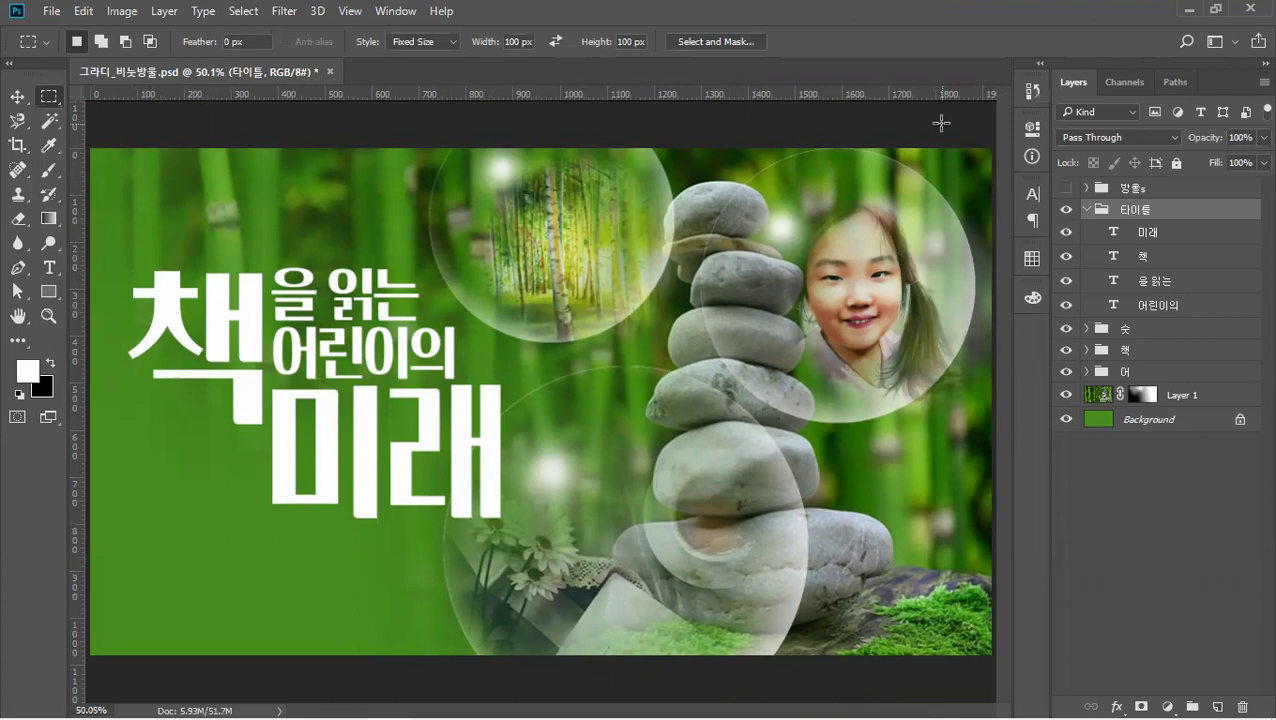
Toggle the Color panel, show the Info panel, compare the whole canvas's size with a 100 px square selection, and hide the panel.
key(F6)
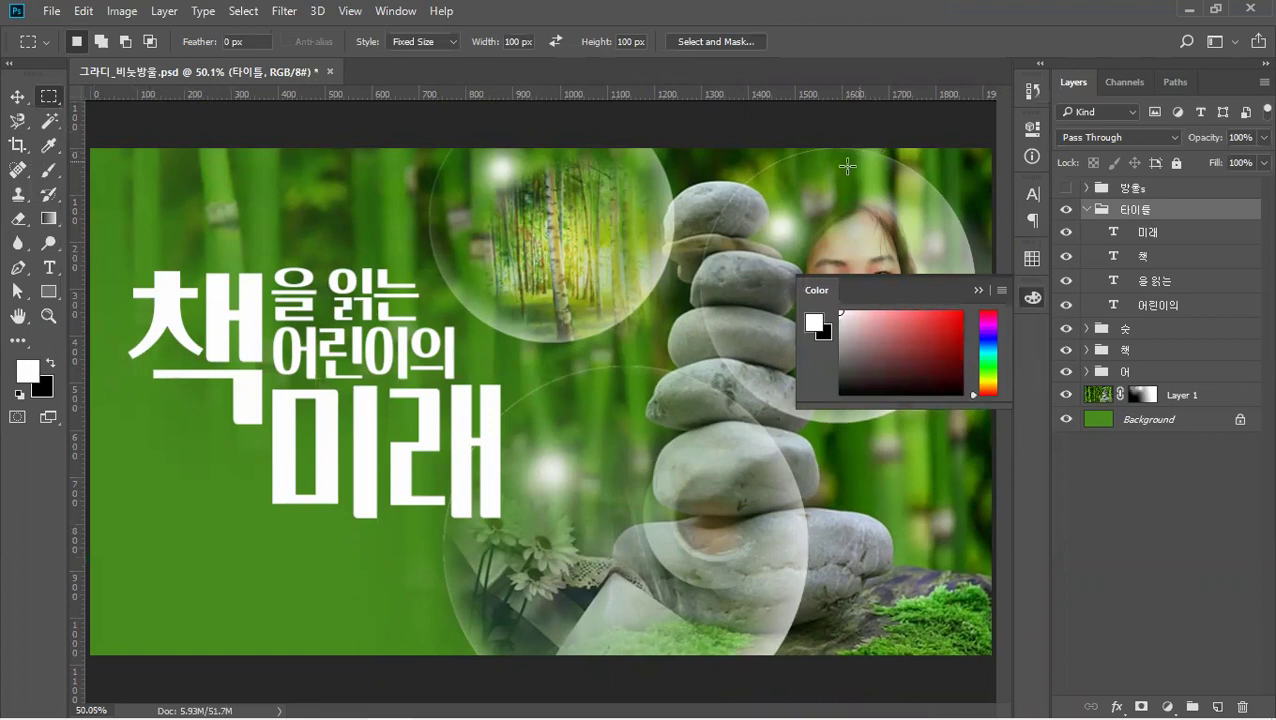
key(F6)
key(F8)
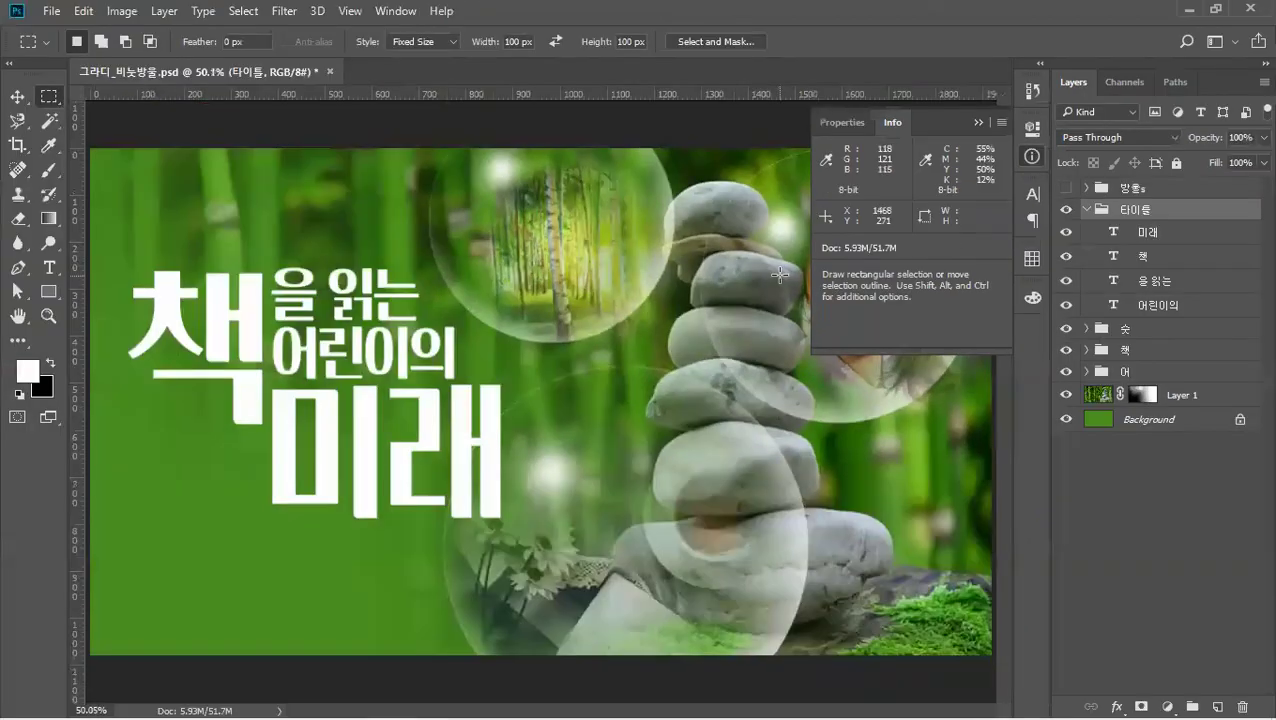
key(ctrl+a)
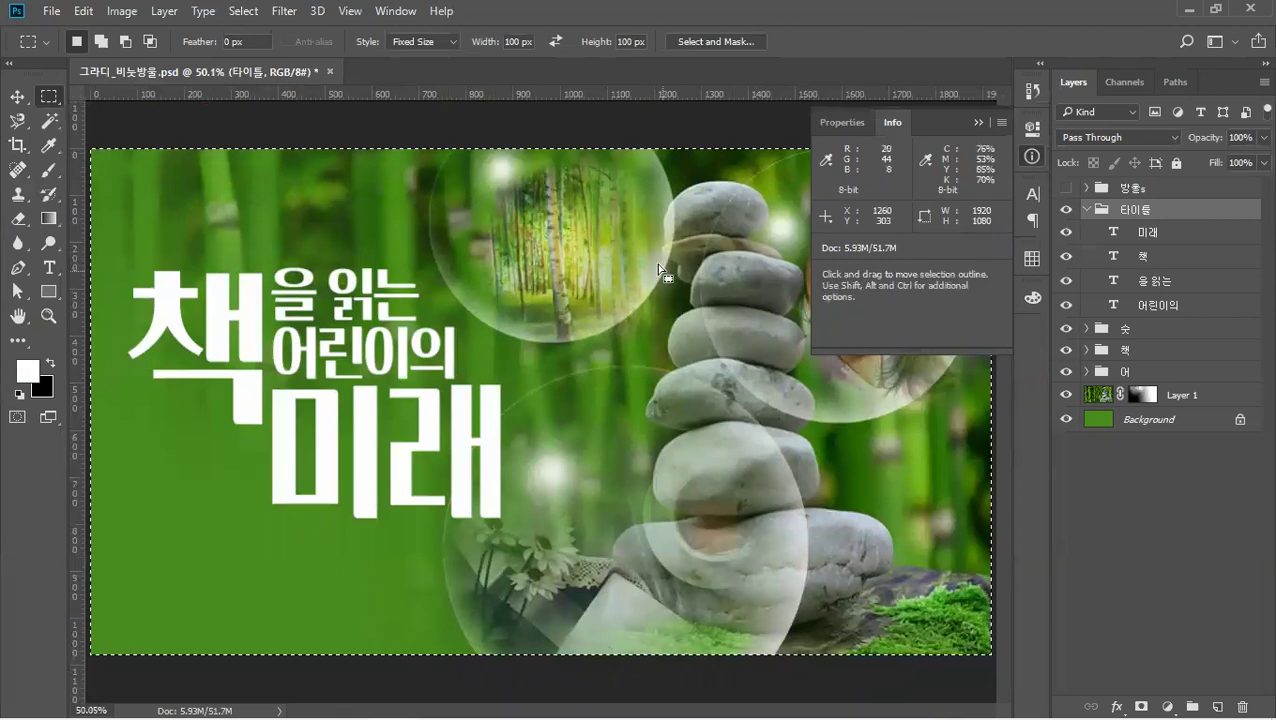
click(510, 149)
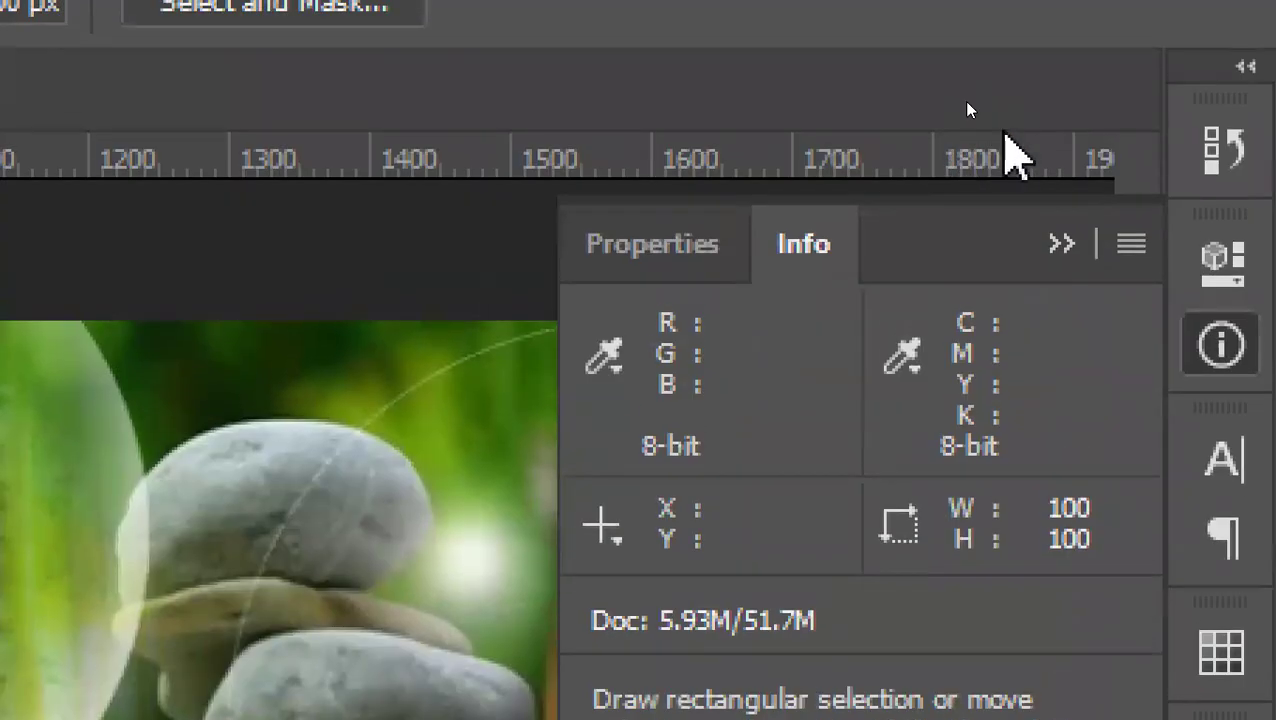
click(1061, 248)
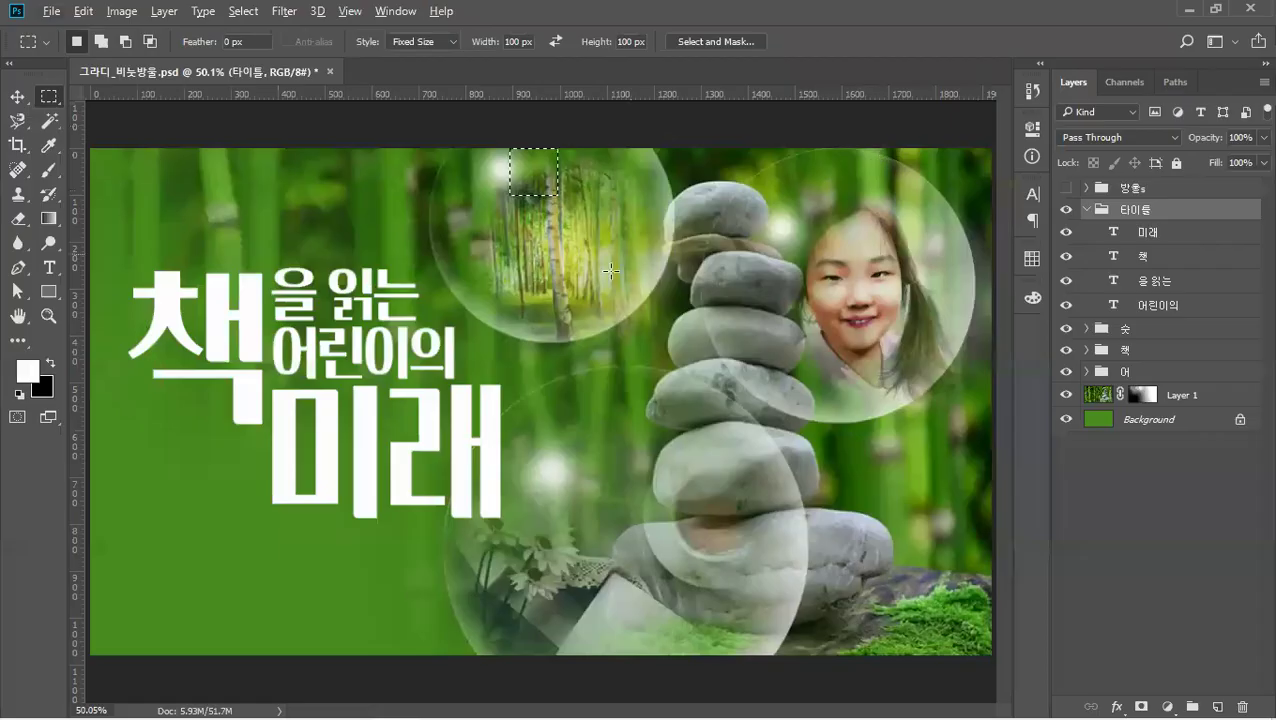
click(630, 260)
Set the ruler units to Centimeters in the Units & Rulers preferences.
key(ctrl+k)
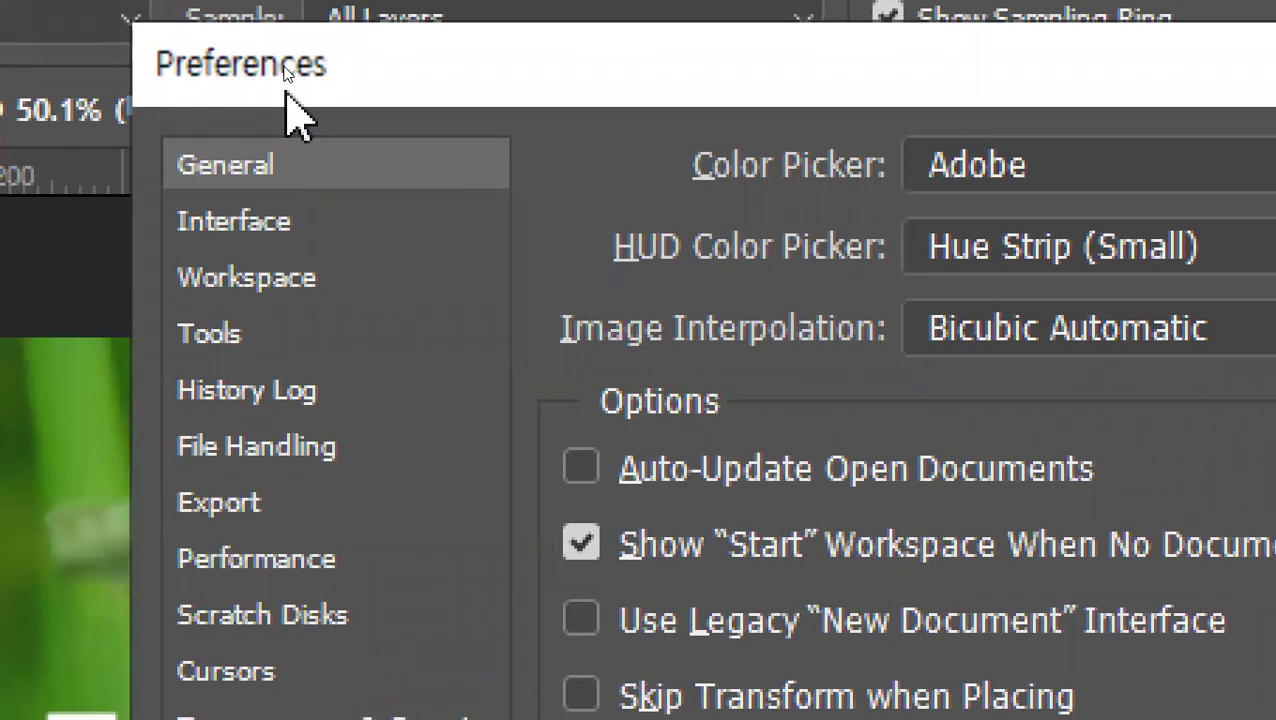
drag(284, 67, 270, 67)
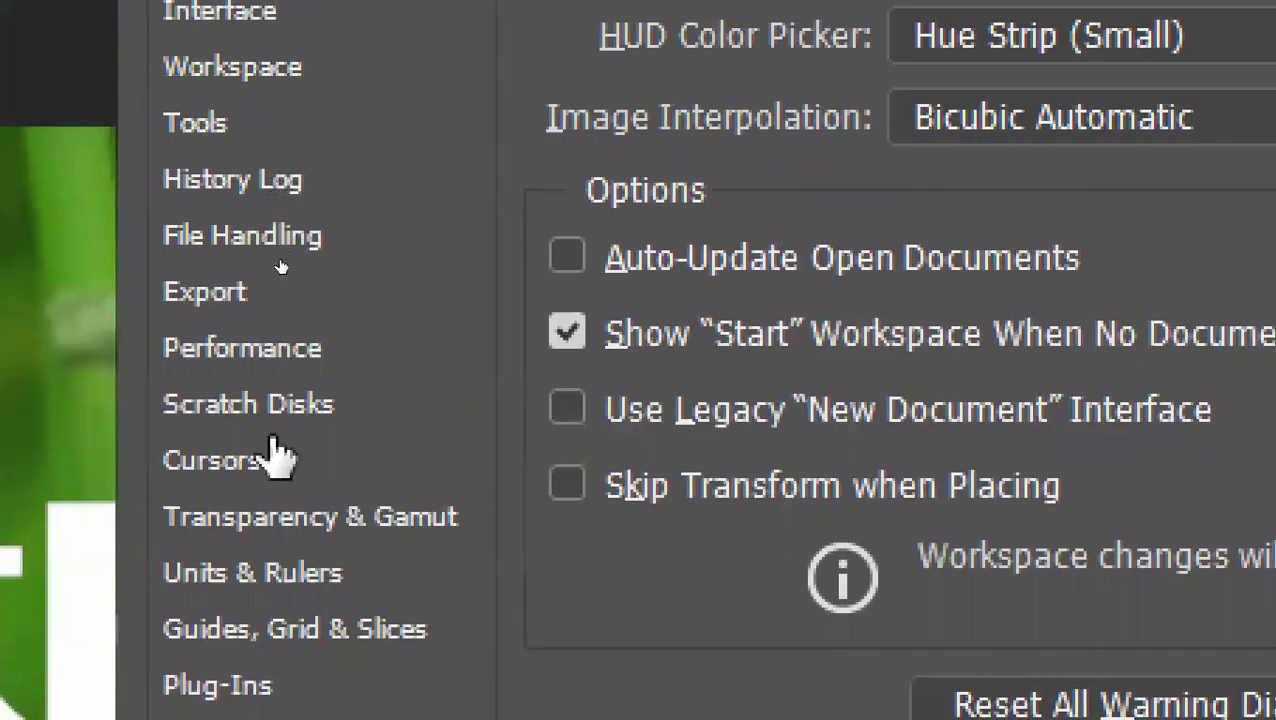
click(272, 575)
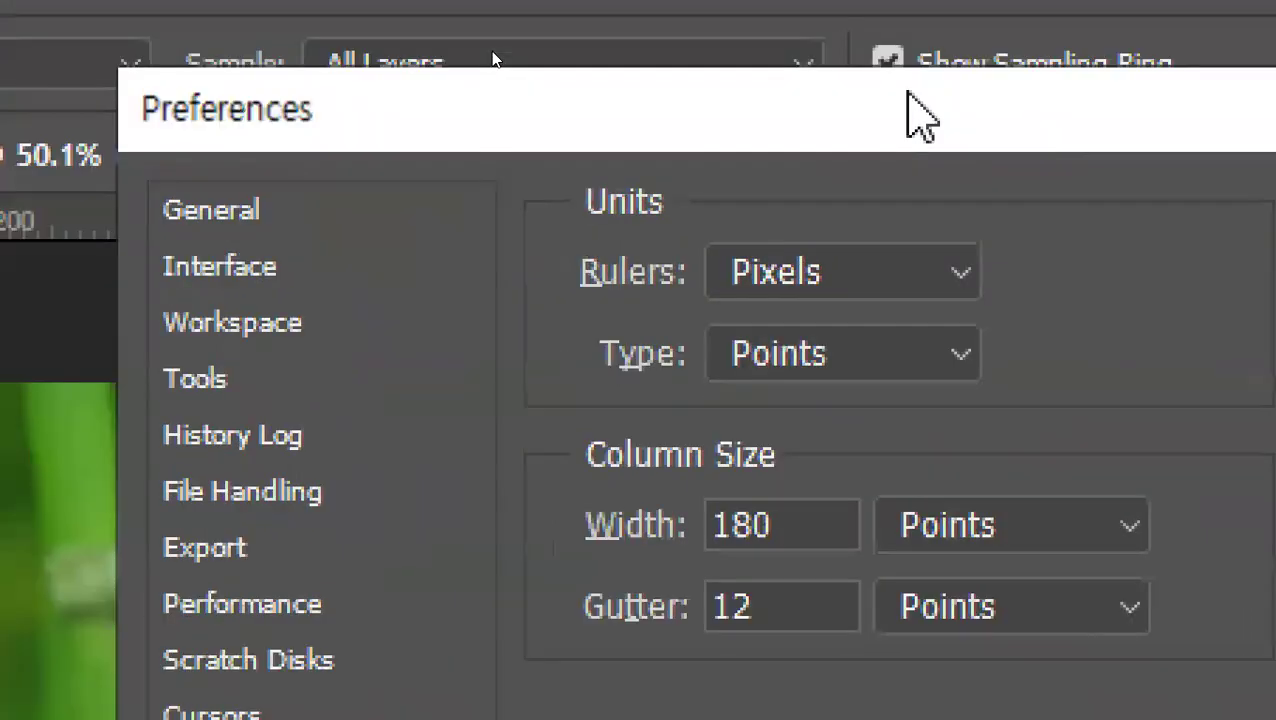
click(975, 285)
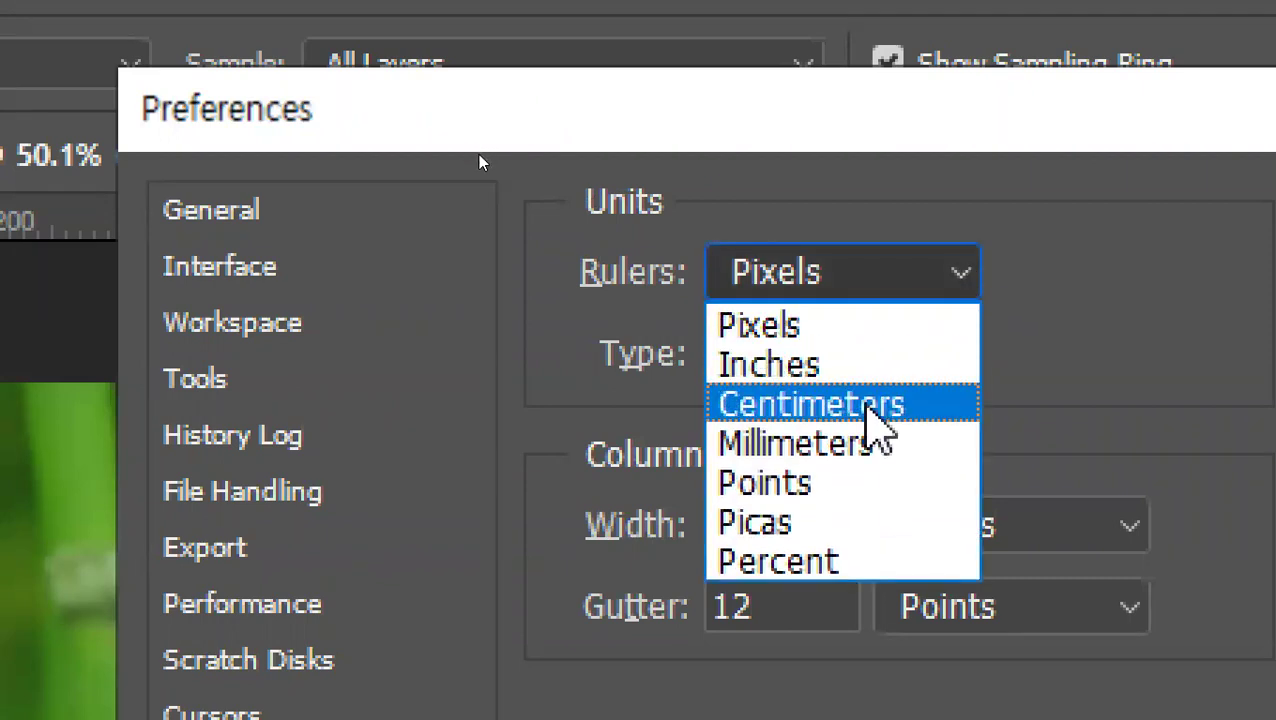
click(866, 404)
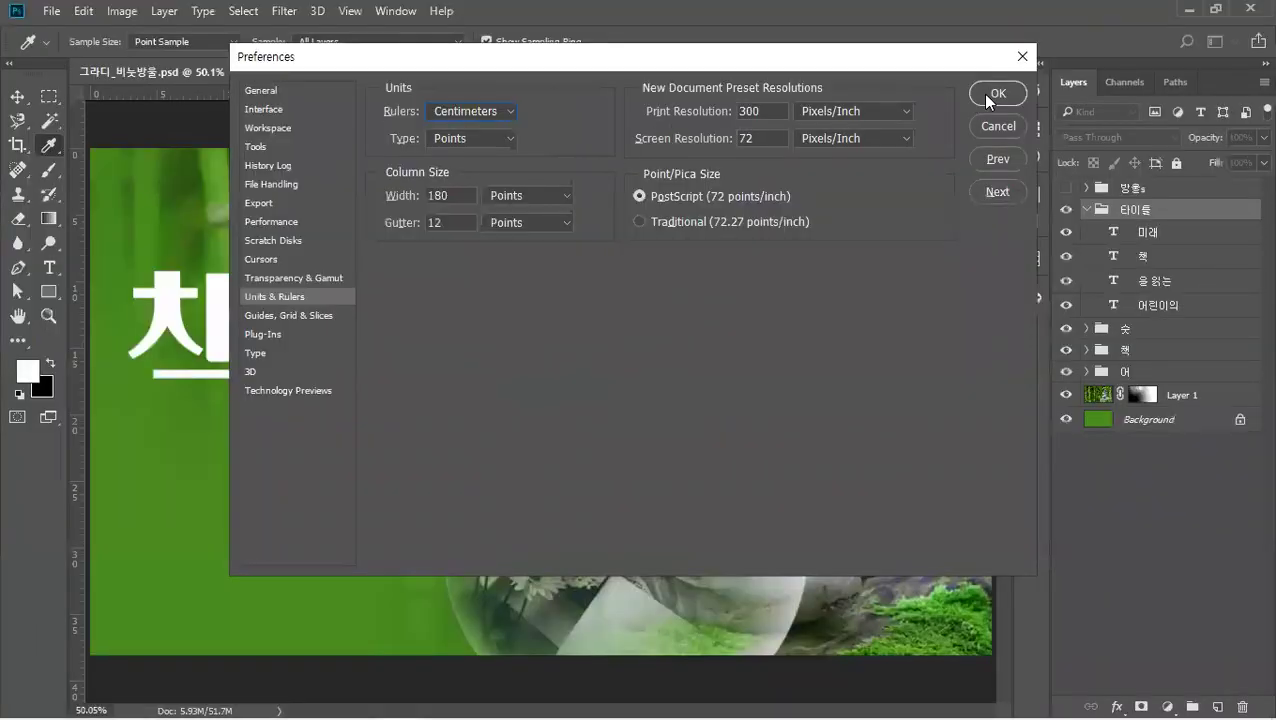
click(997, 93)
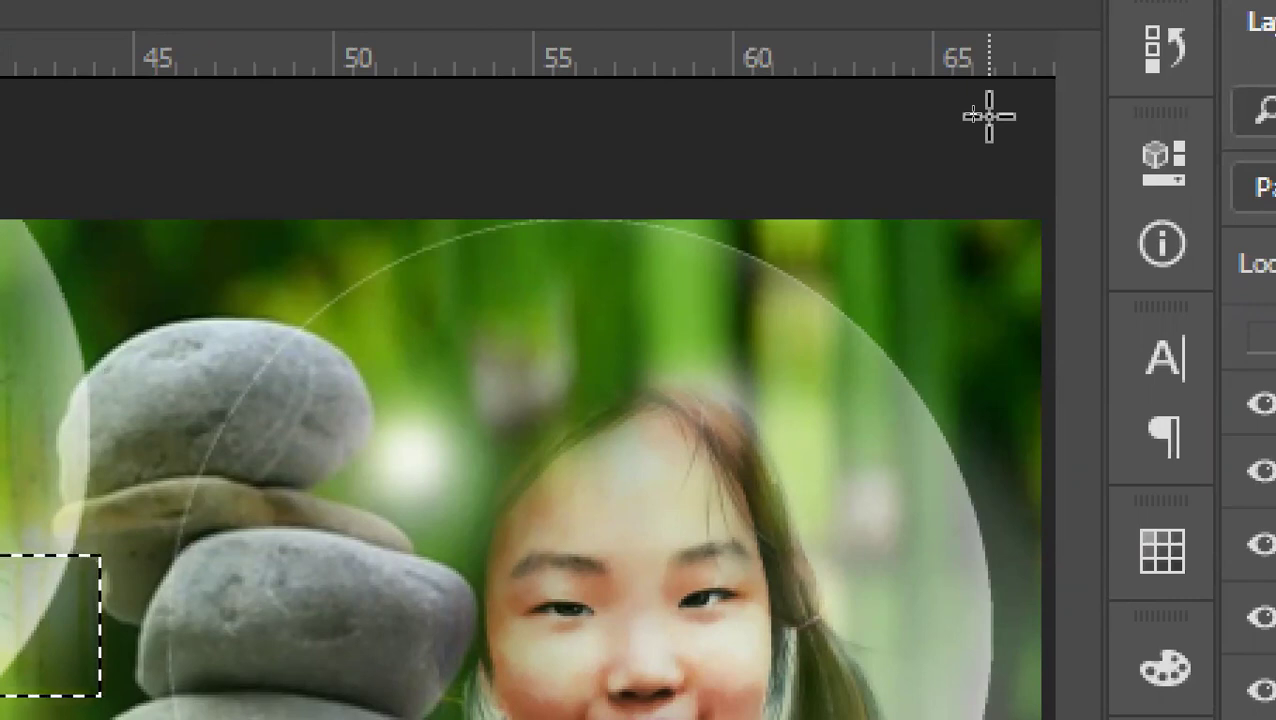
Select the entire canvas and check its width and height in centimeters in the Info panel.
key(ctrl+a)
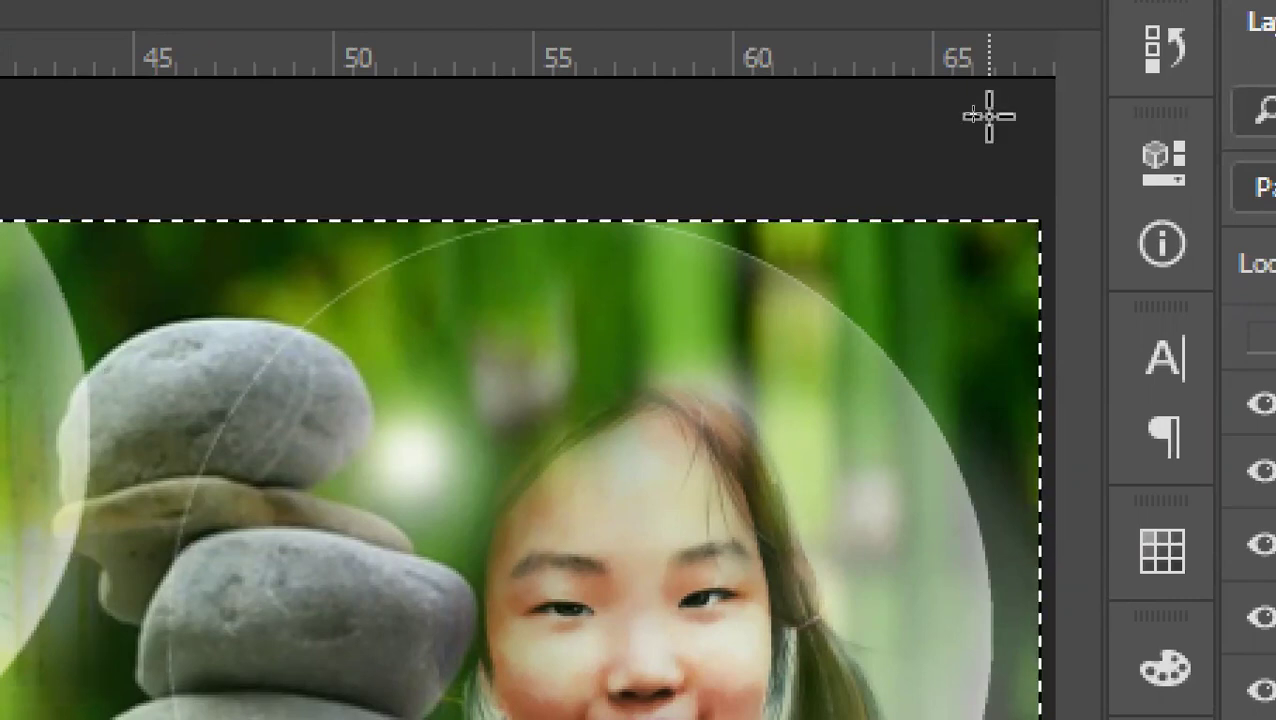
key(F8)
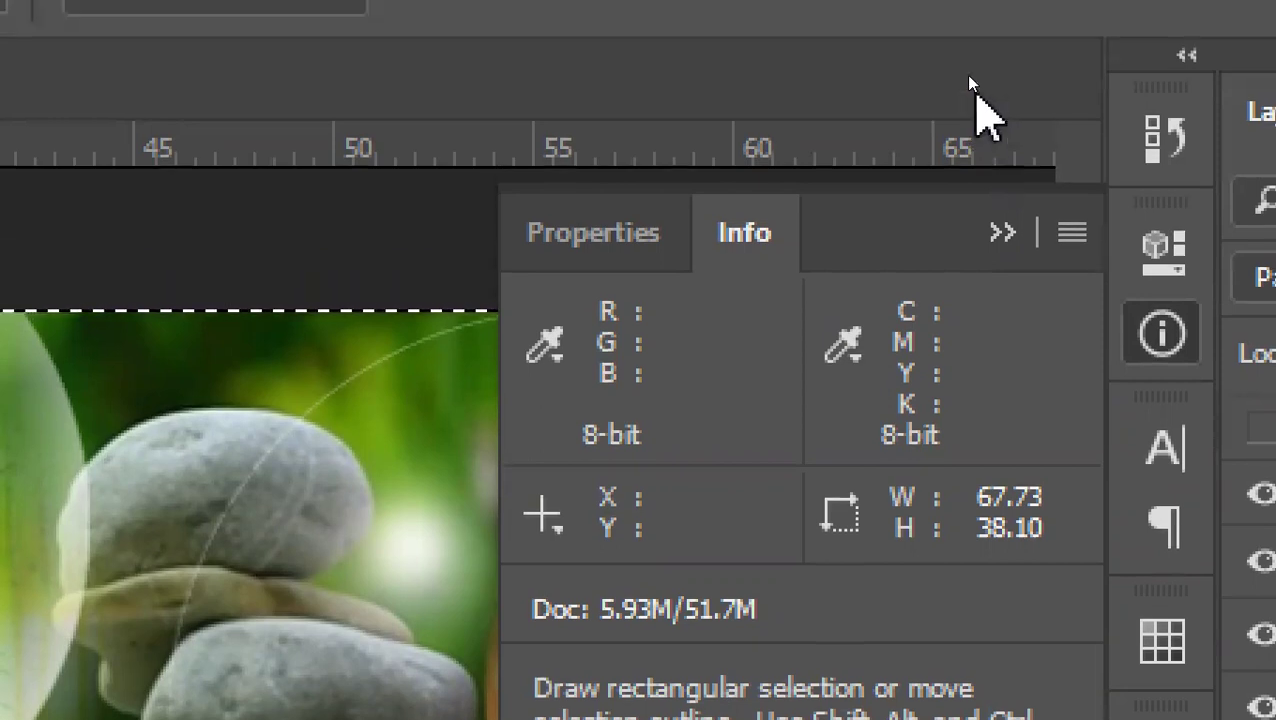
key(v)
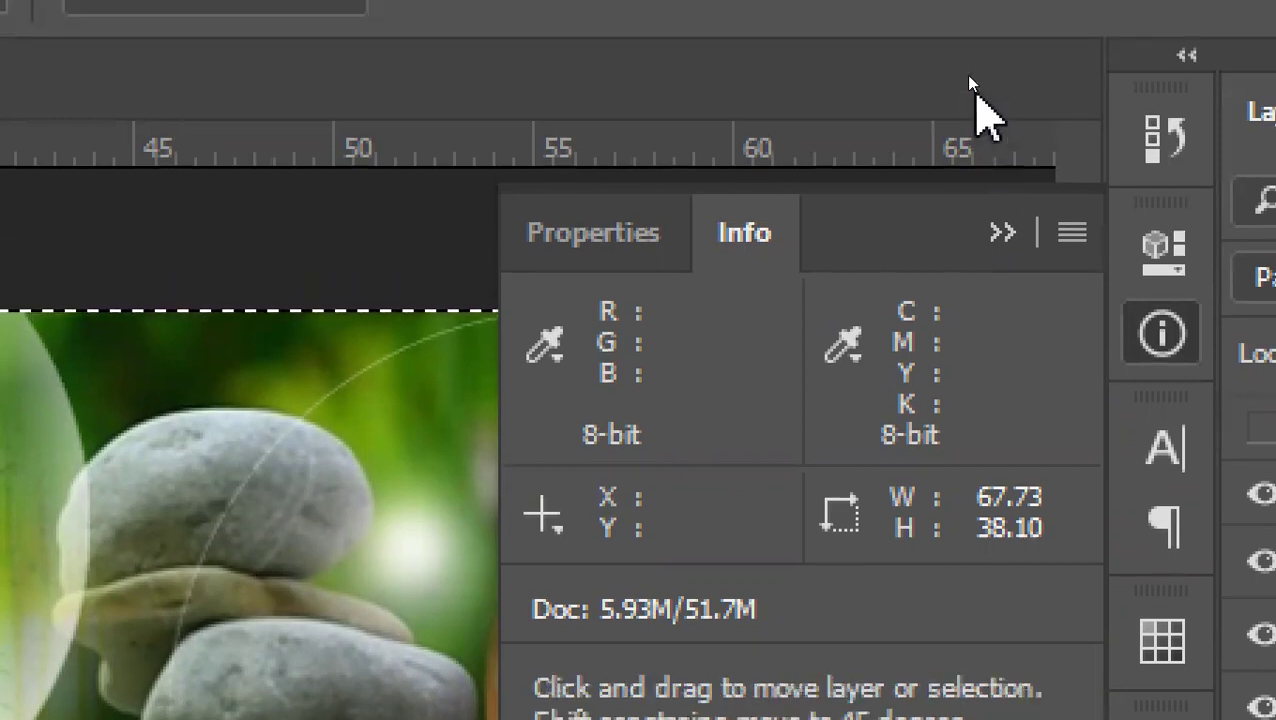
Set the ruler units to Pixels in the Units & Rulers preferences.
key(ctrl+k)
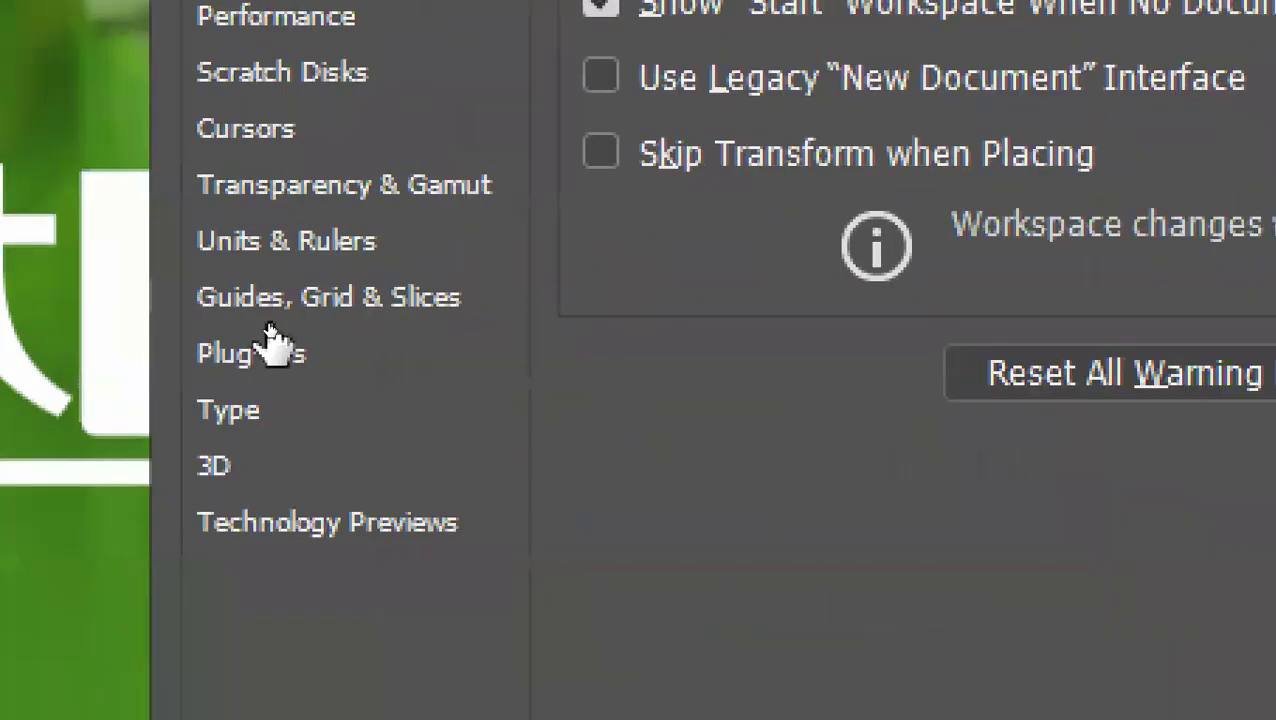
click(285, 245)
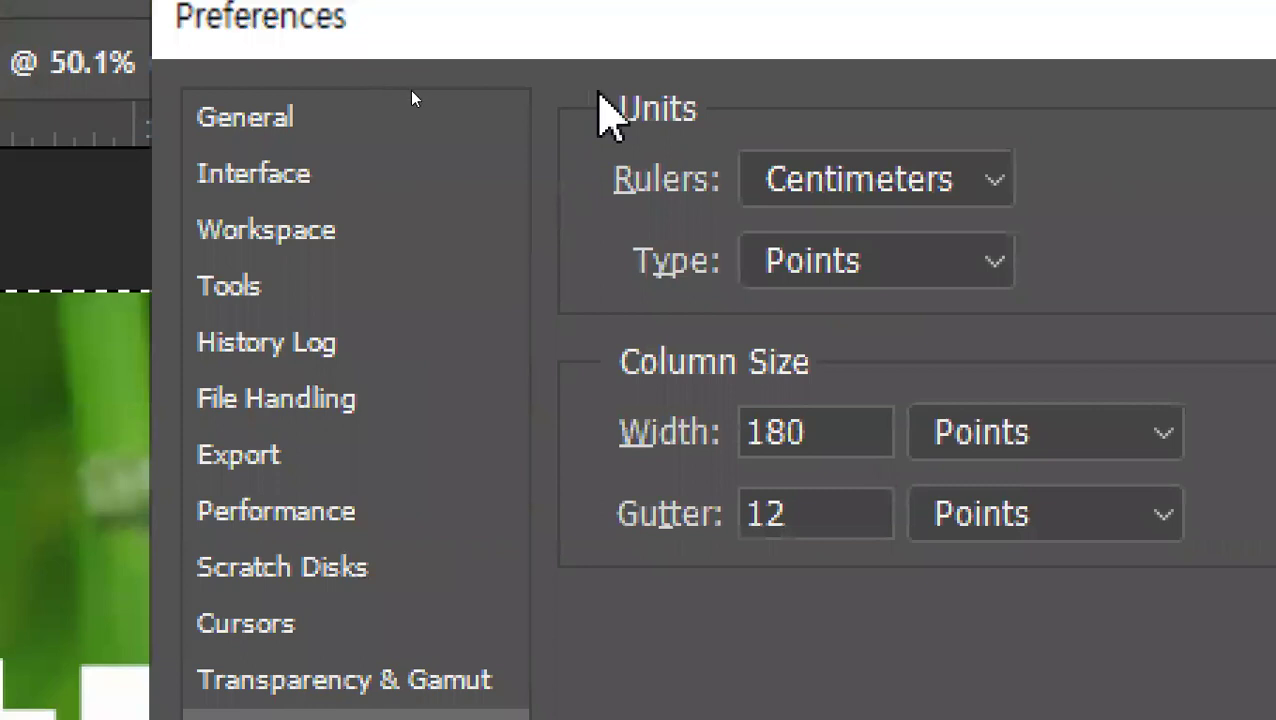
click(955, 180)
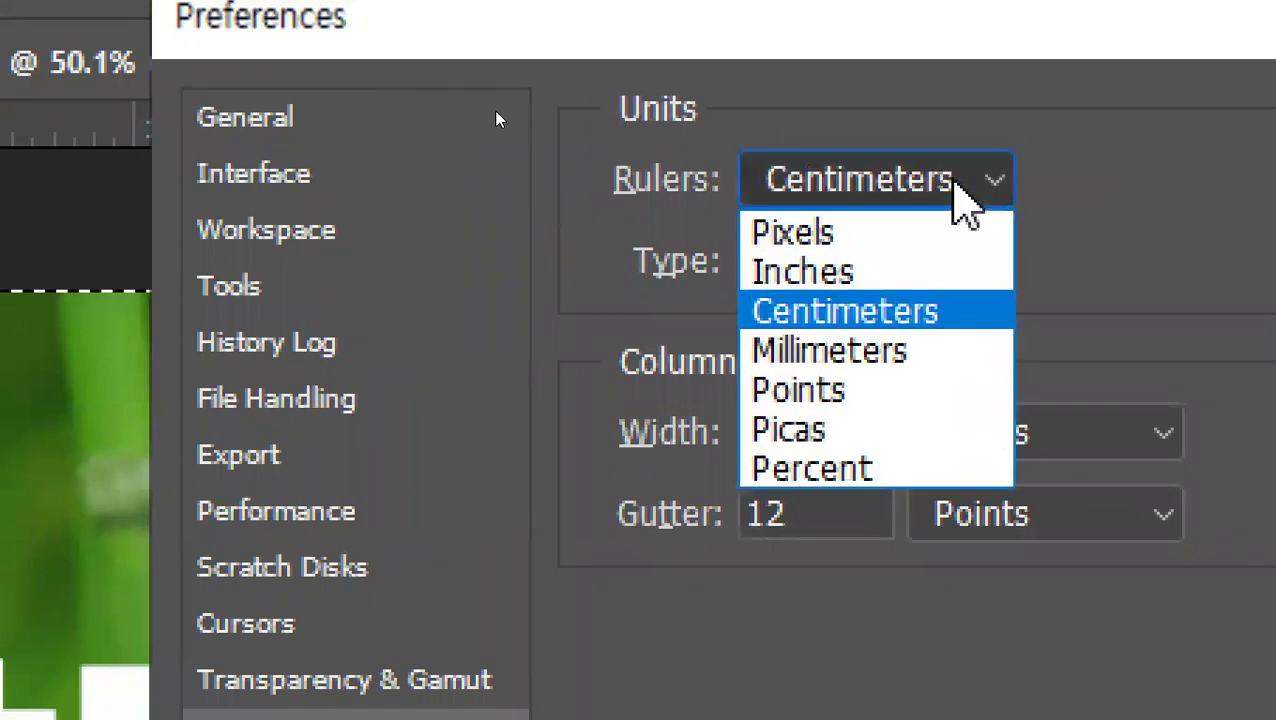
click(897, 230)
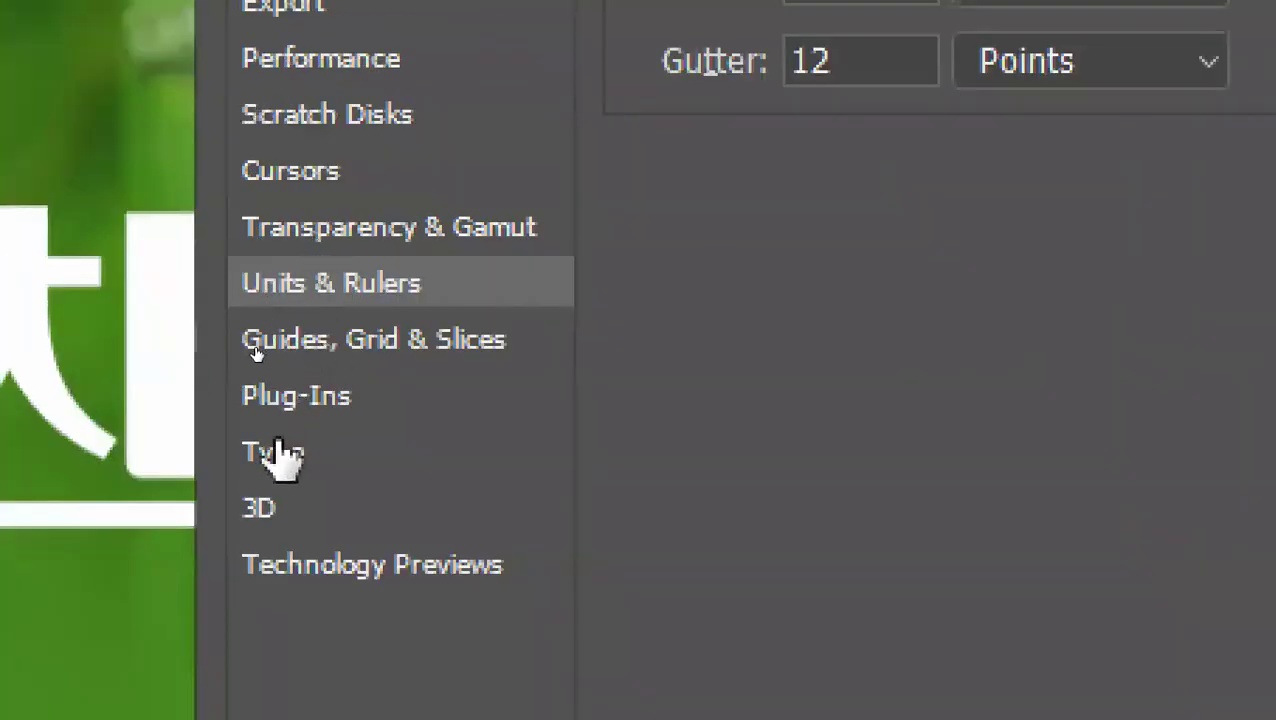
Review the Type and the Guides, Grid & Slices preferences, check the canvas guide color choices, and accept the preferences.
click(281, 455)
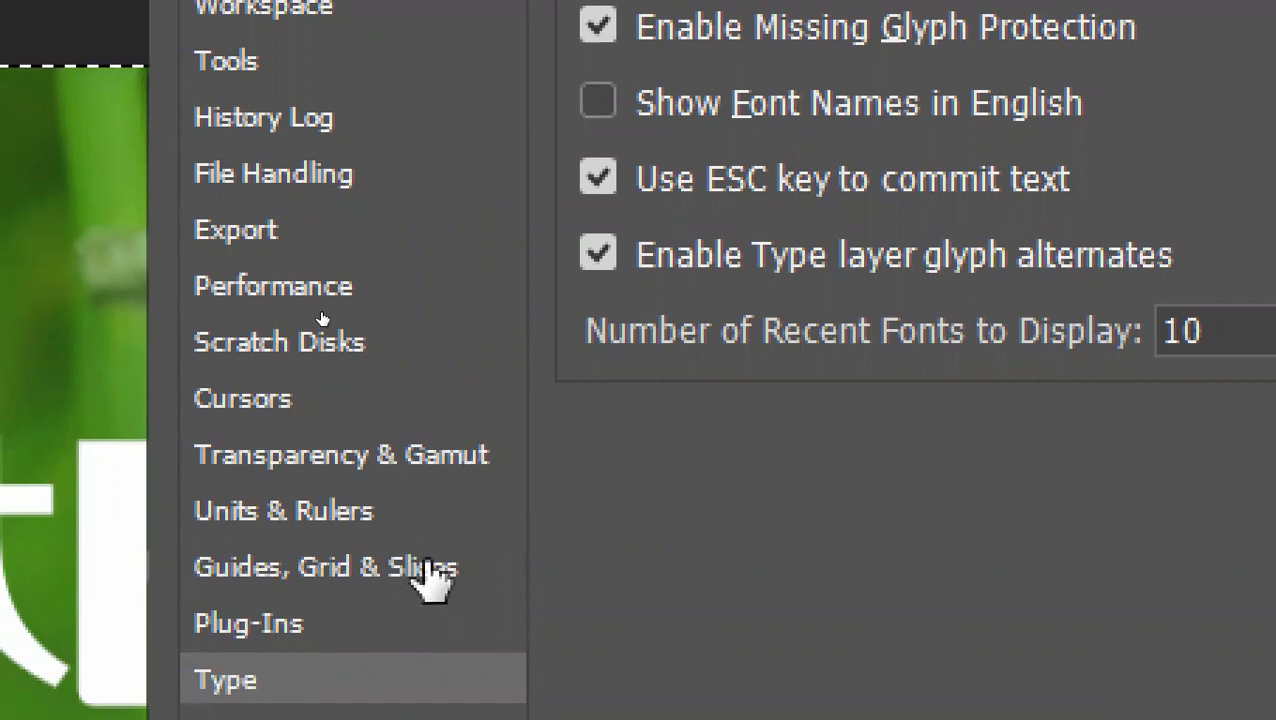
click(430, 578)
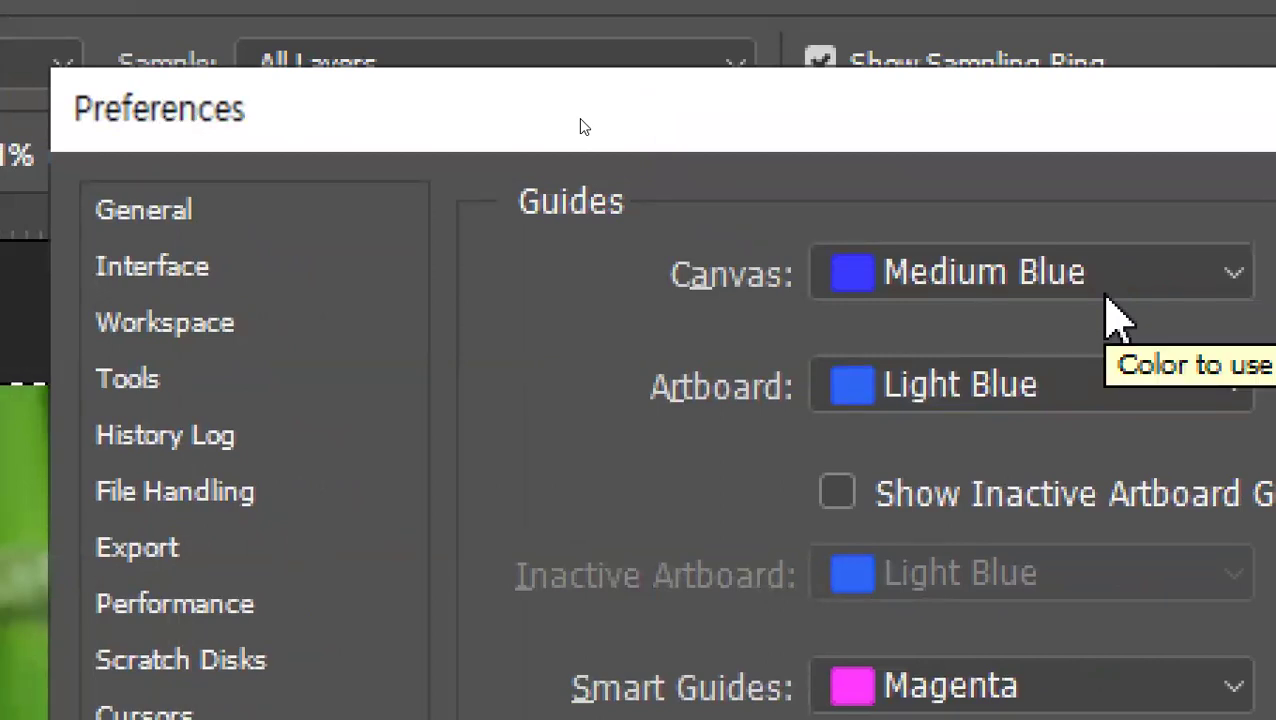
click(1108, 298)
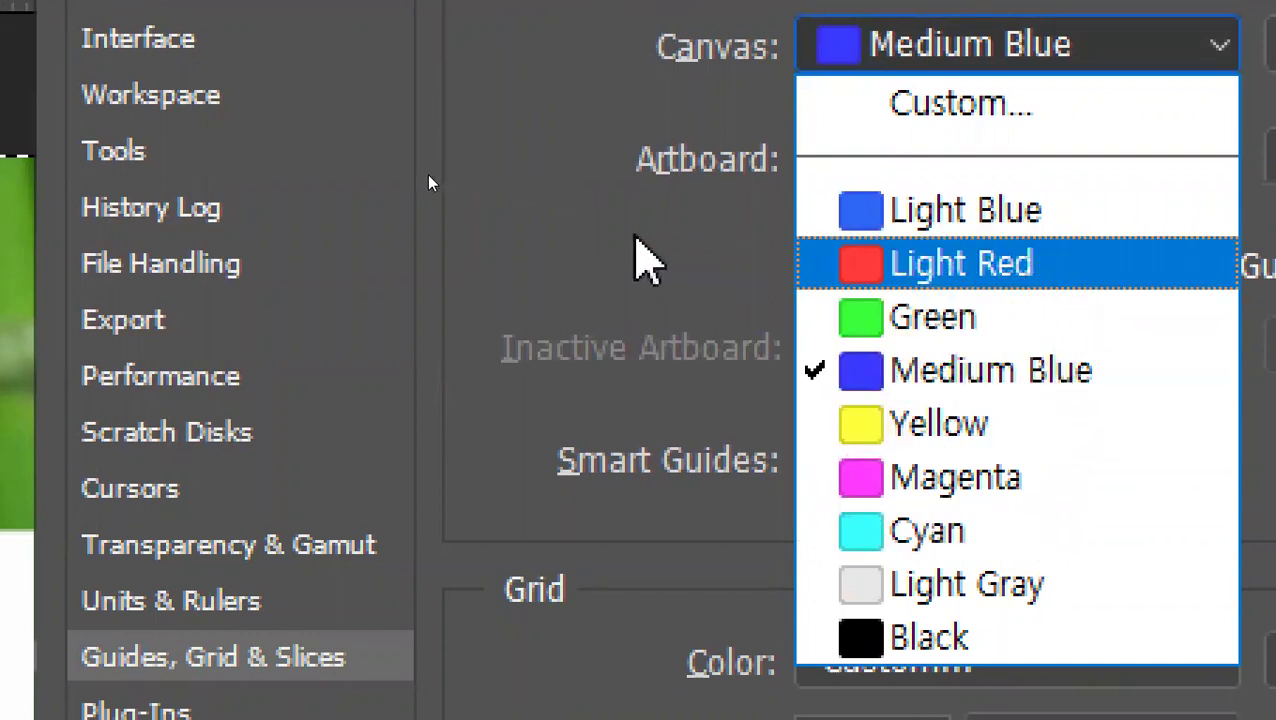
click(646, 273)
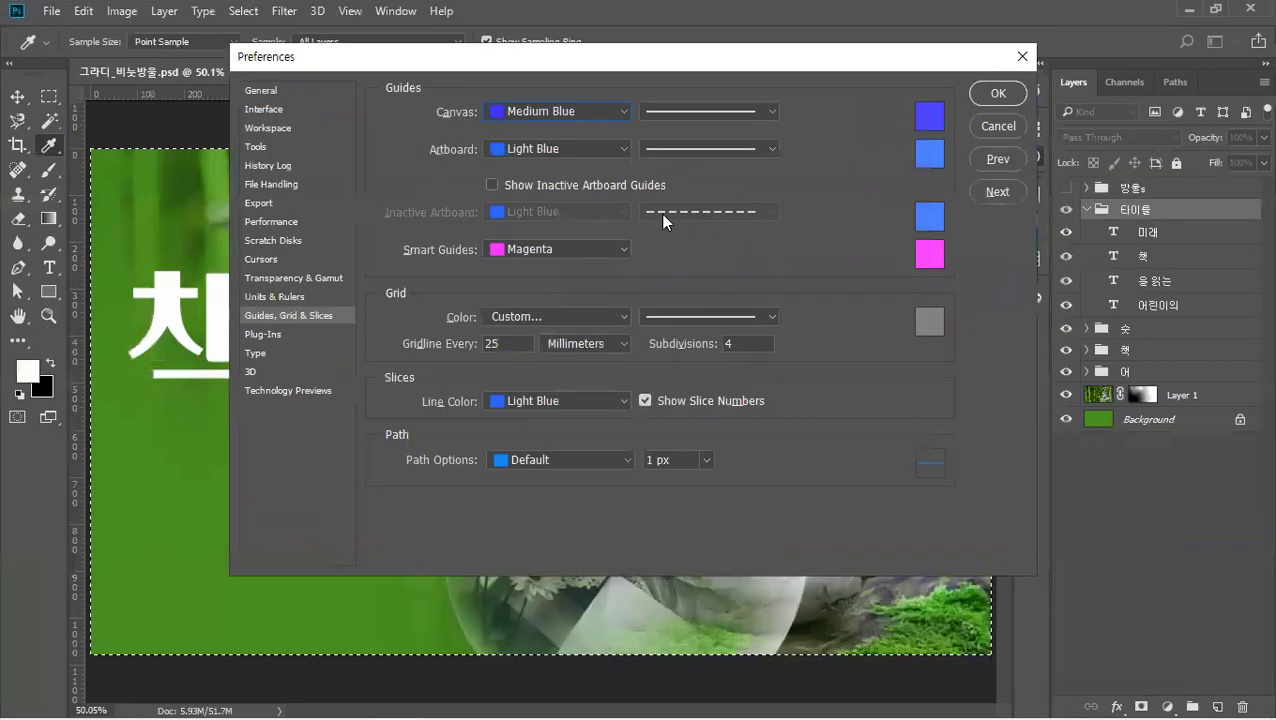
click(997, 94)
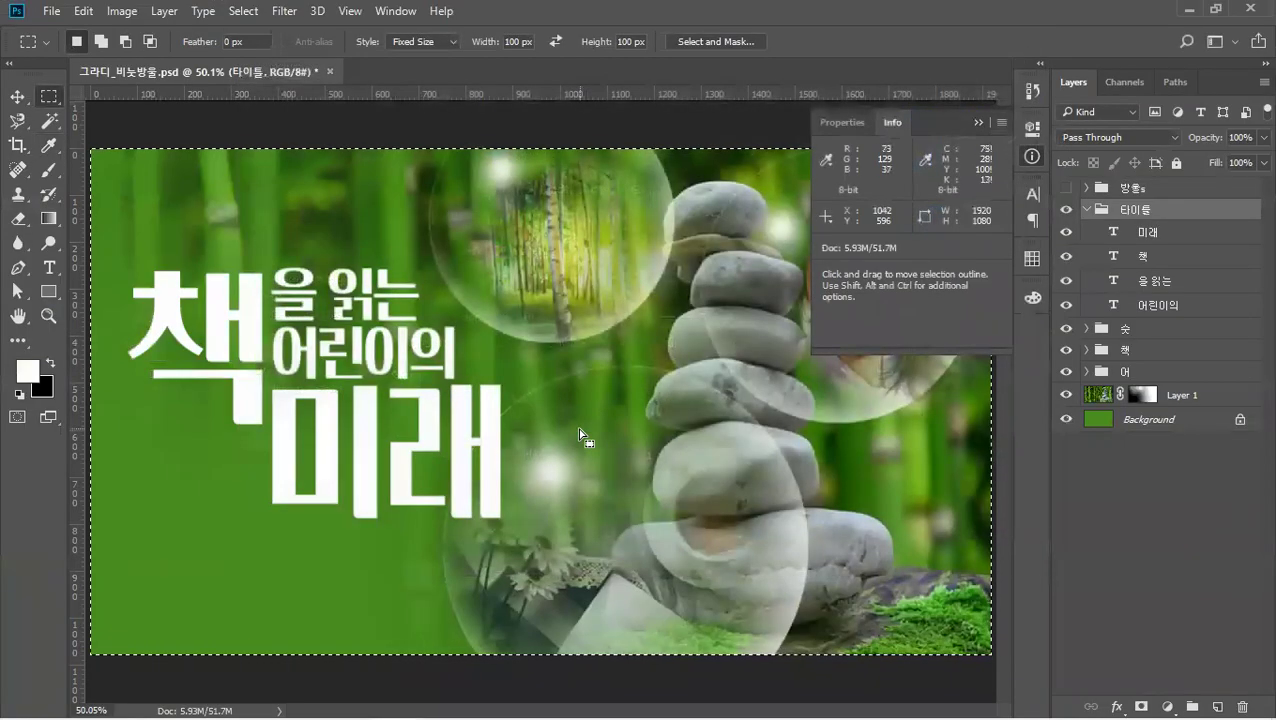
Place a 100 px square selection and align it with the canvas's upper-left corner.
click(585, 150)
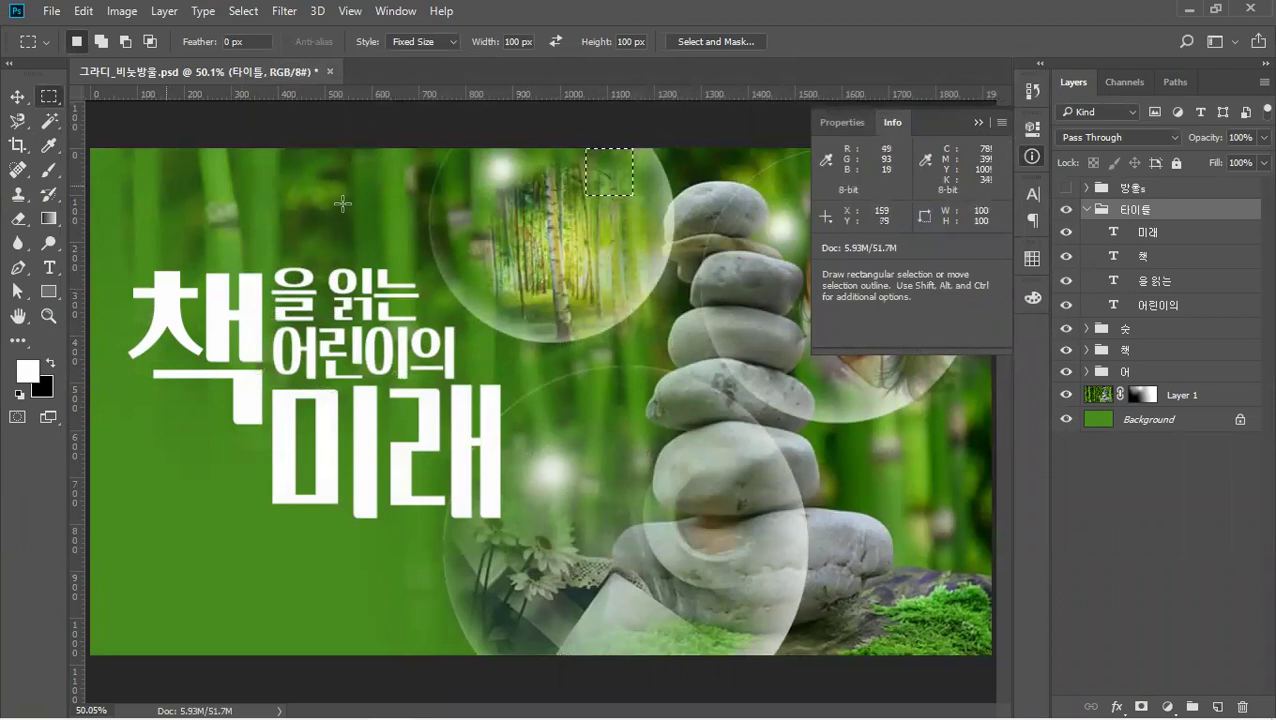
drag(541, 218, 93, 146)
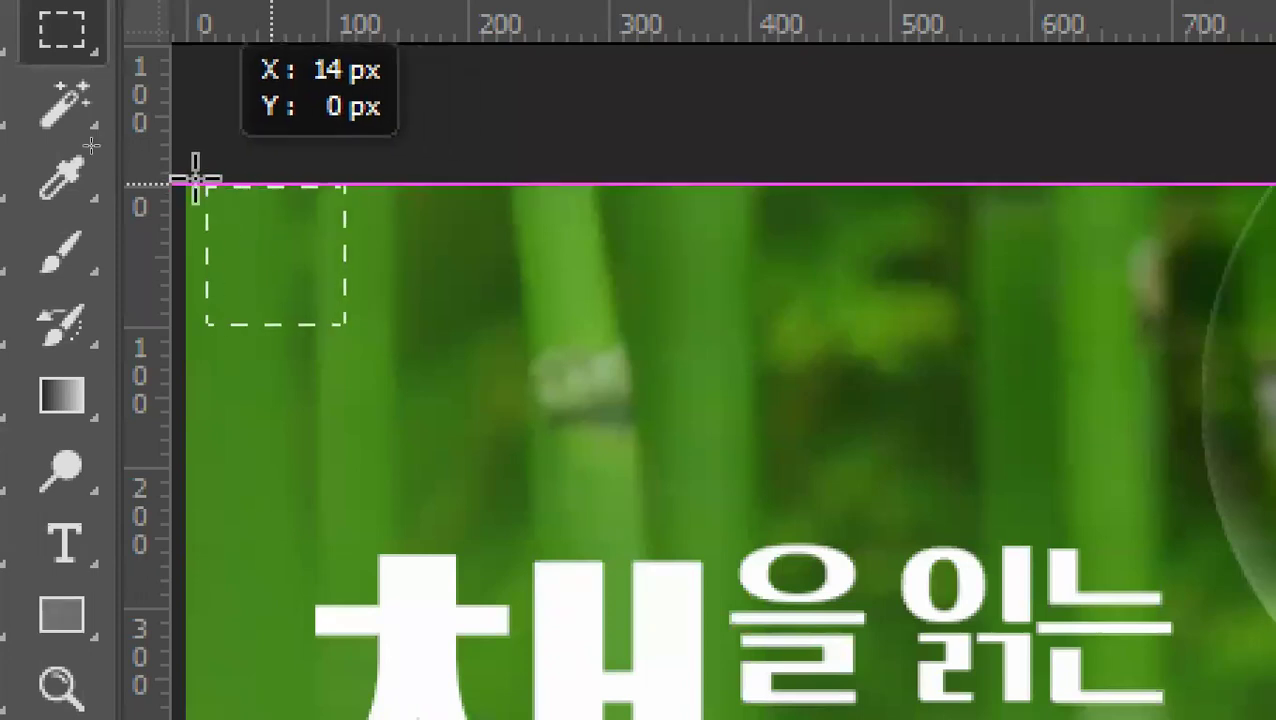
drag(195, 180, 177, 177)
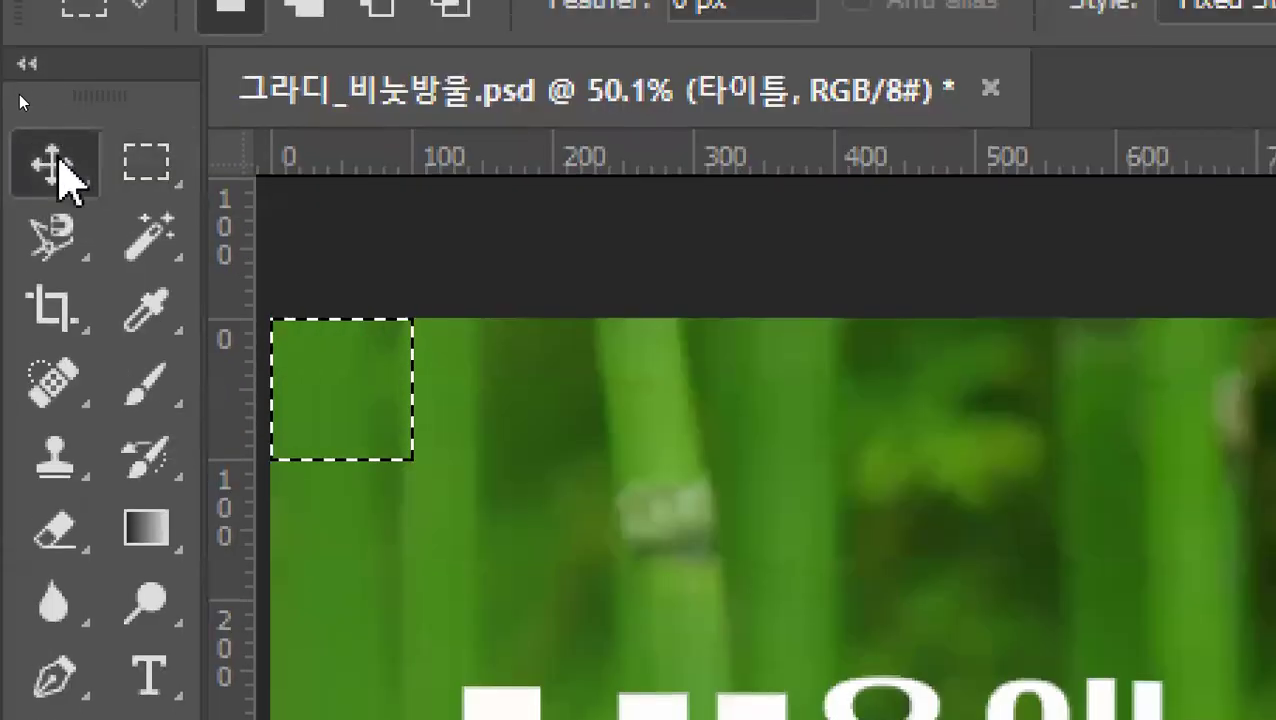
With the Brush tool active, add a vertical guide at the 100 px selection's right edge and deselect.
click(147, 237)
click(146, 311)
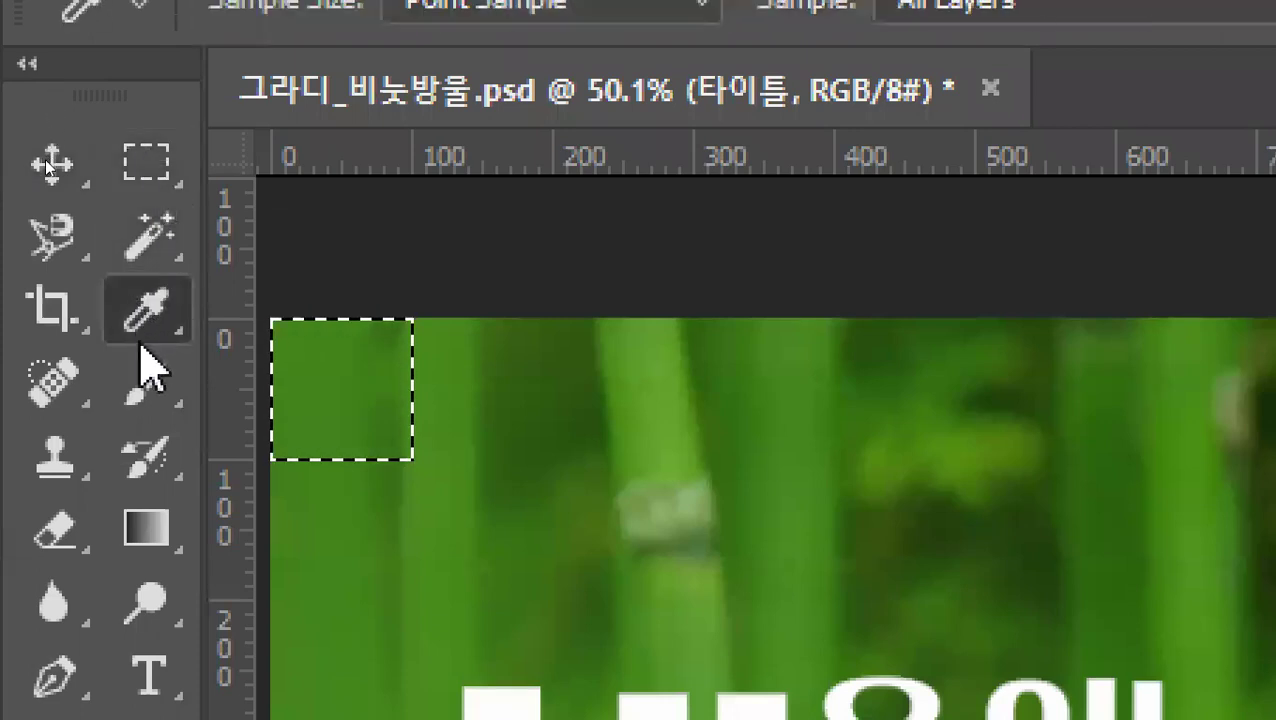
click(150, 382)
mouse_move(234, 342)
mouse_down()
mouse_move(264, 330)
mouse_move(413, 359)
mouse_up()
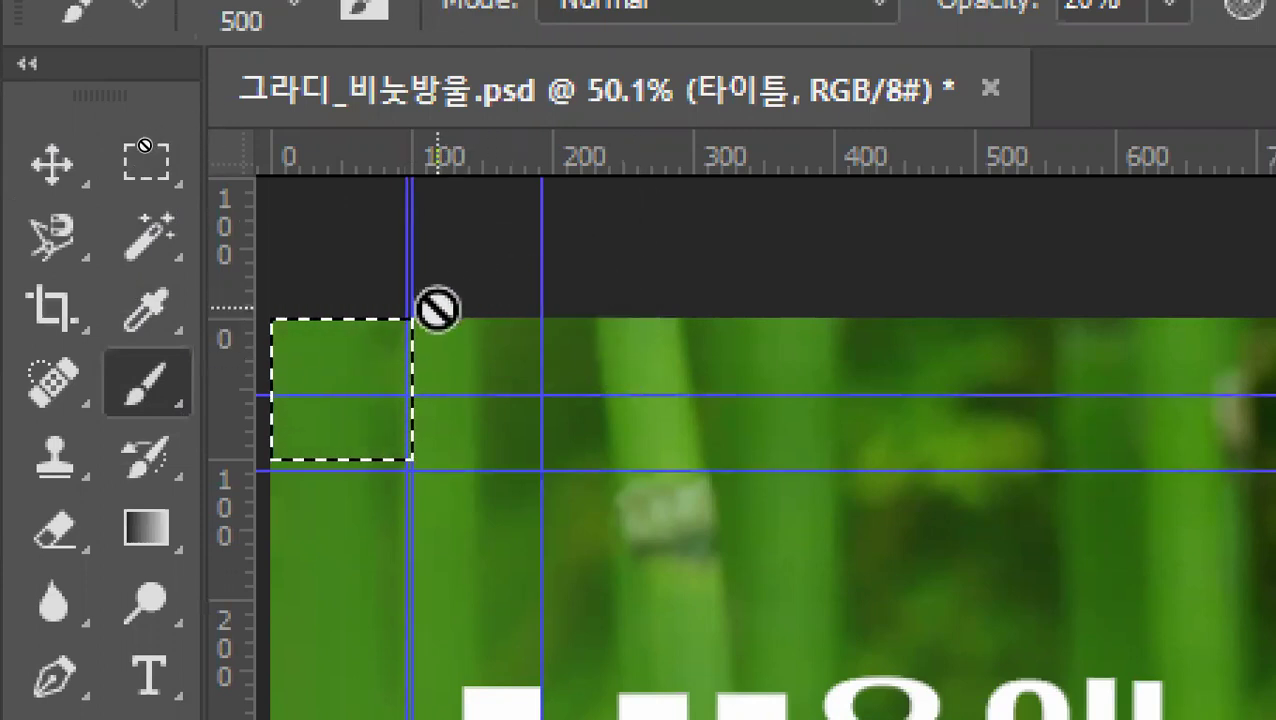
key(ctrl+d)
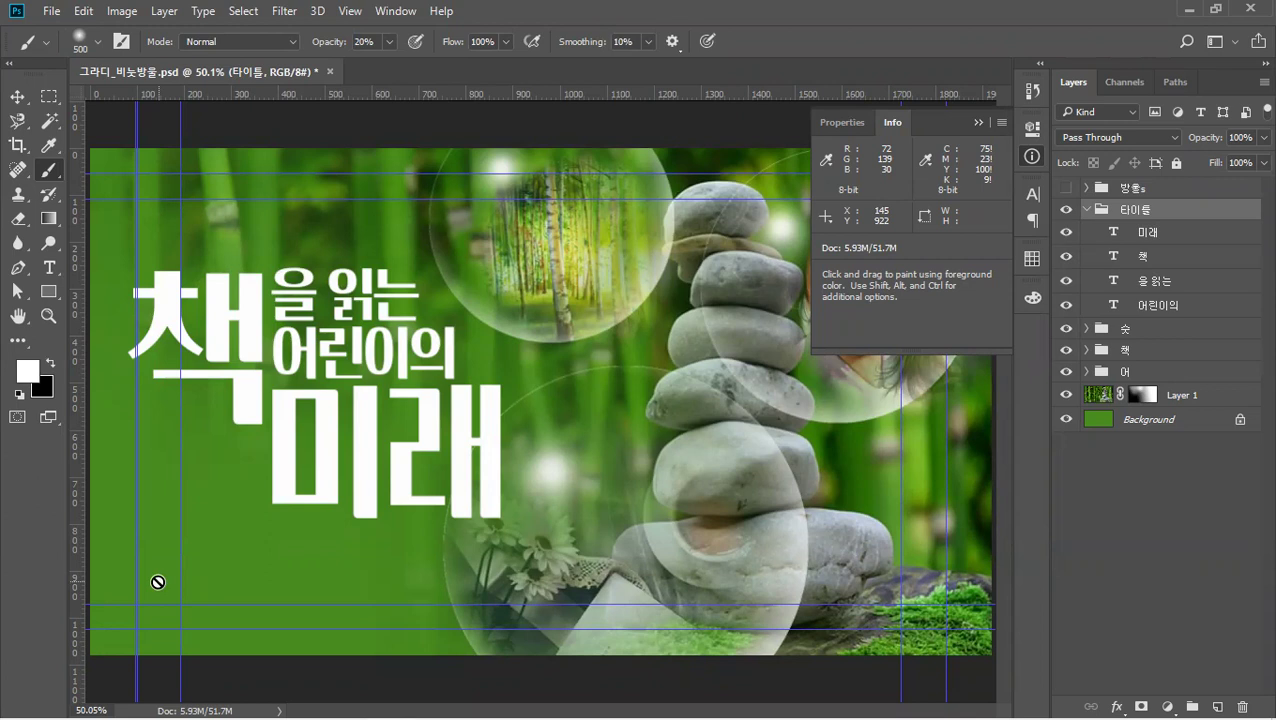
Restore the last selection, switch to the Move tool, and place a vertical guide at the 어린이의 text's right edge, about 775 px across.
key(ctrl+shift+d)
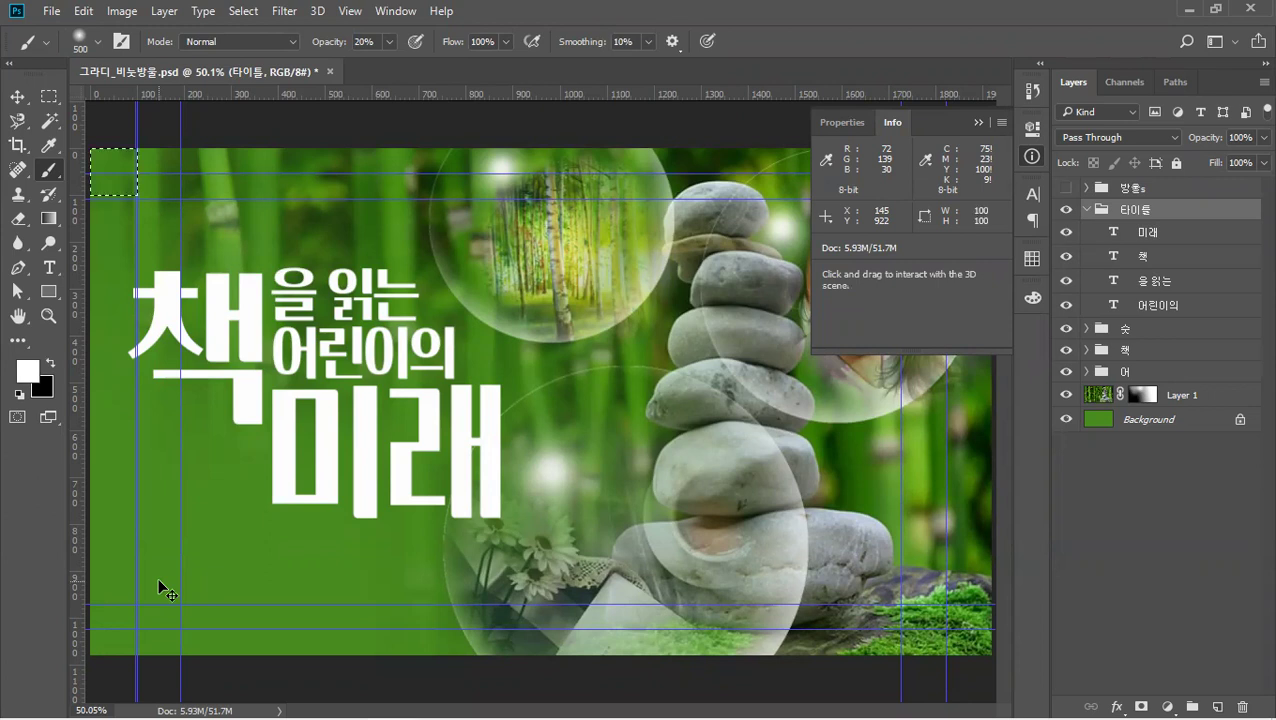
click(17, 97)
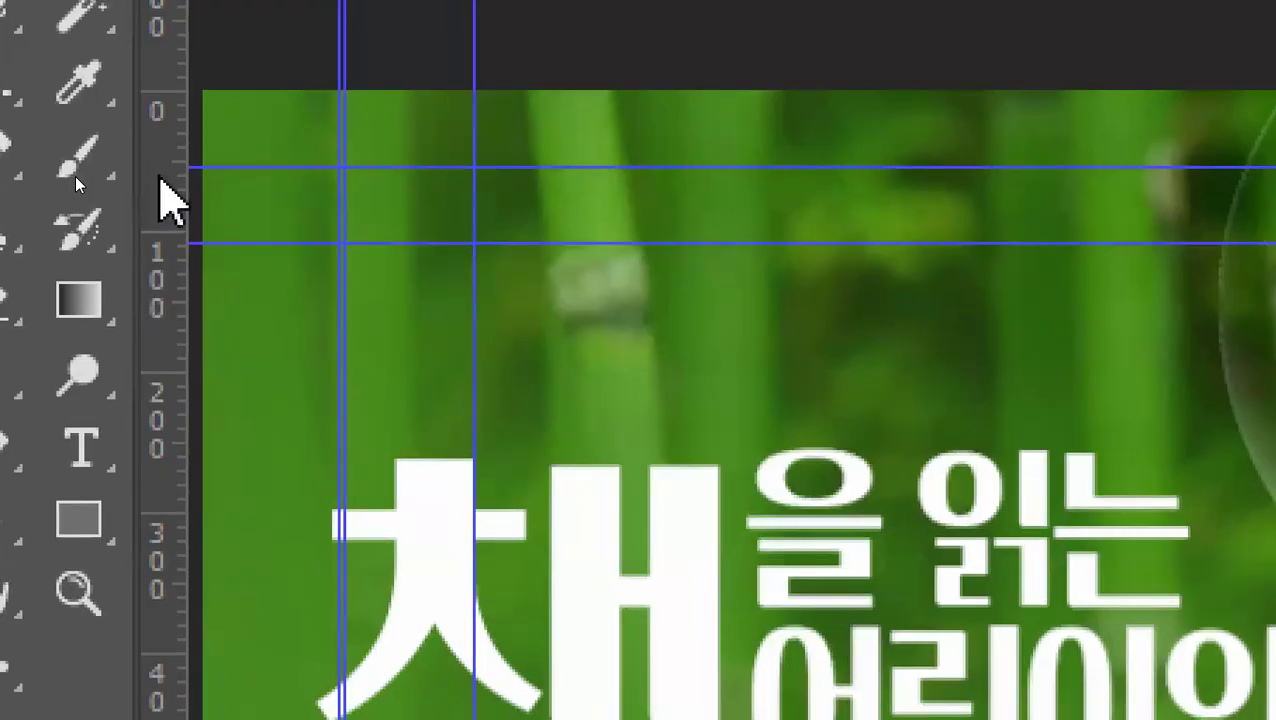
drag(77, 183, 226, 196)
drag(609, 236, 1275, 422)
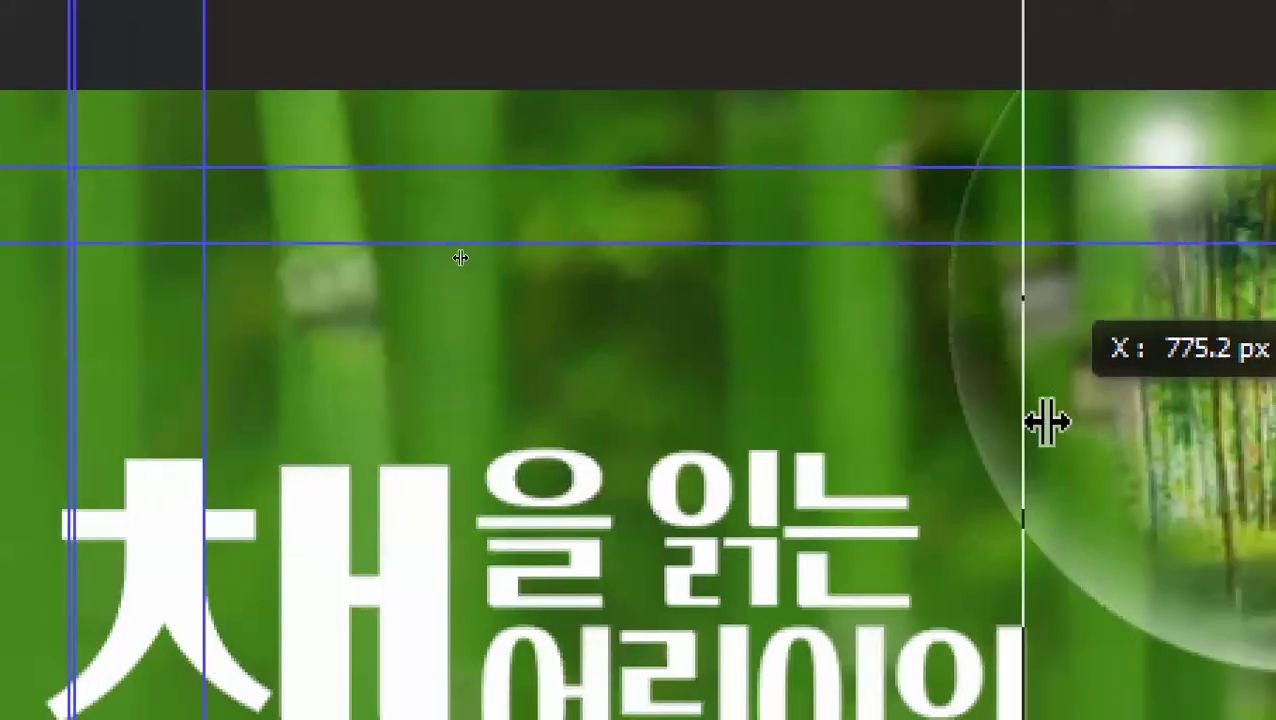
drag(1046, 422, 1050, 430)
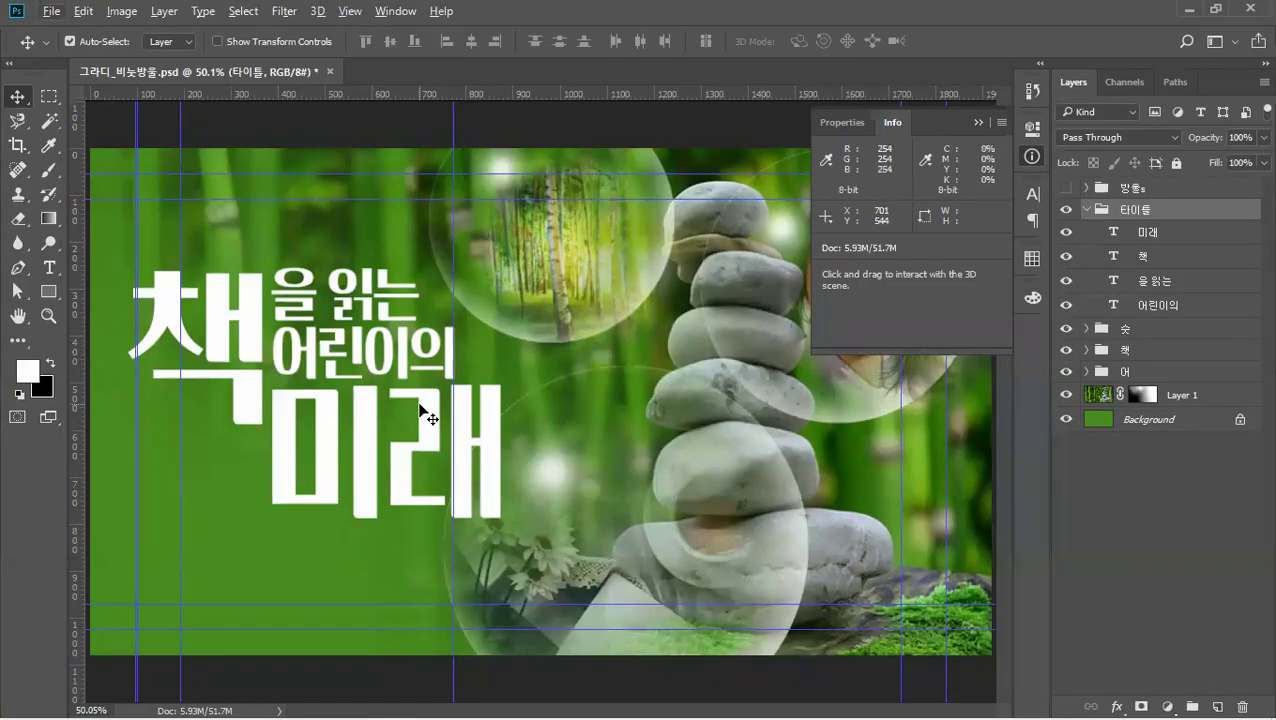
Try moving the 미래 text down and to the left, and undo the move.
drag(420, 406, 368, 437)
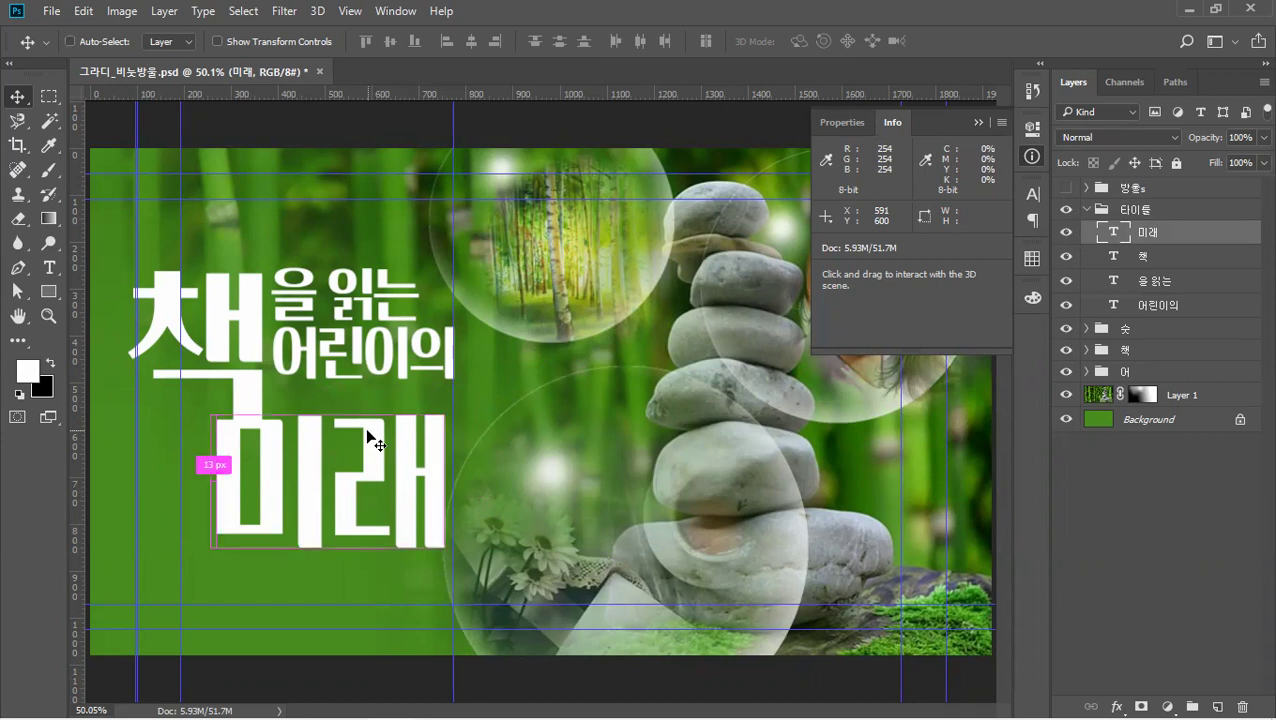
key(ctrl+z)
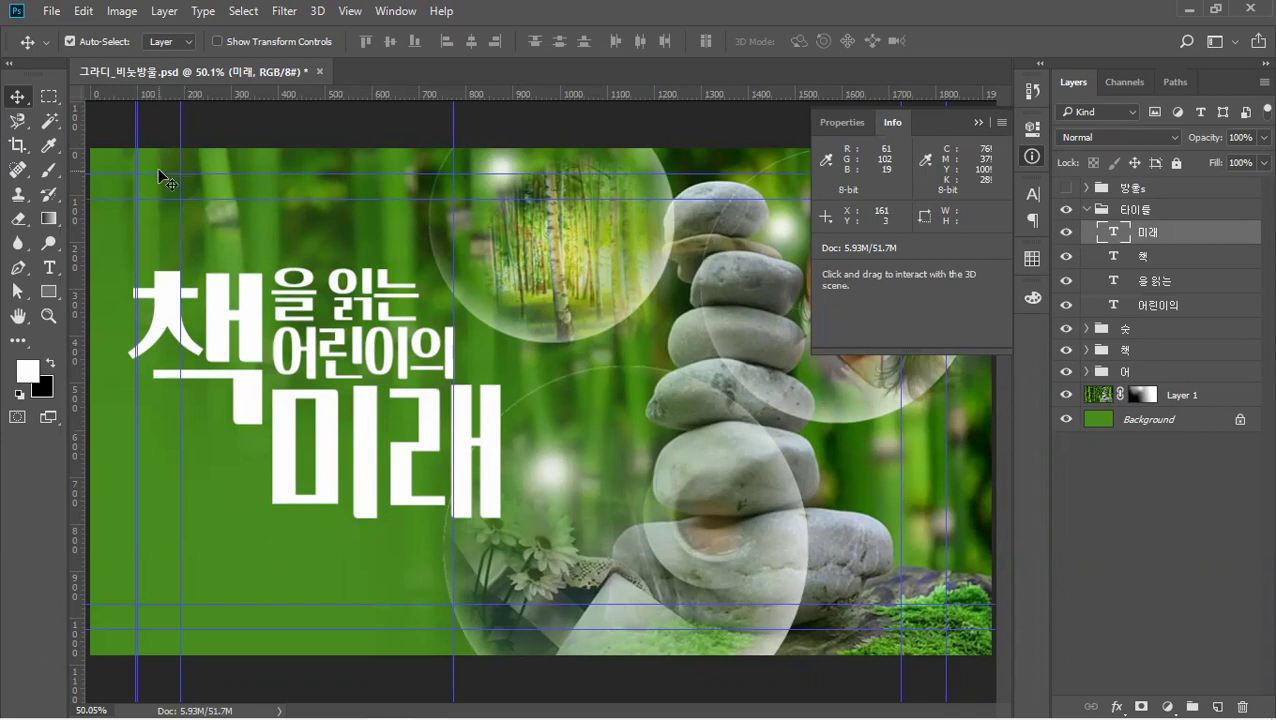
Remove the duplicate vertical guide beside the 100 px guide at the canvas's left side.
drag(137, 176, 274, 95)
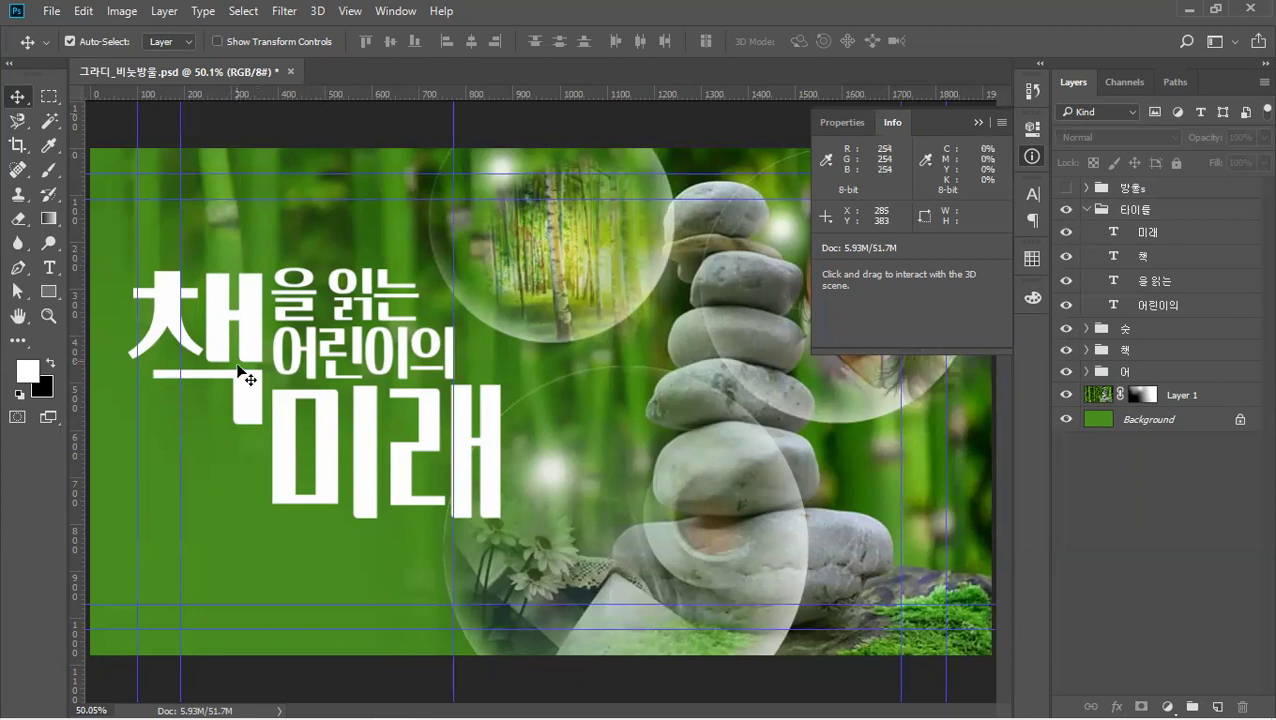
With the 타이틀 group selected, try moving the 미래 text straight down, and undo the move.
click(1150, 211)
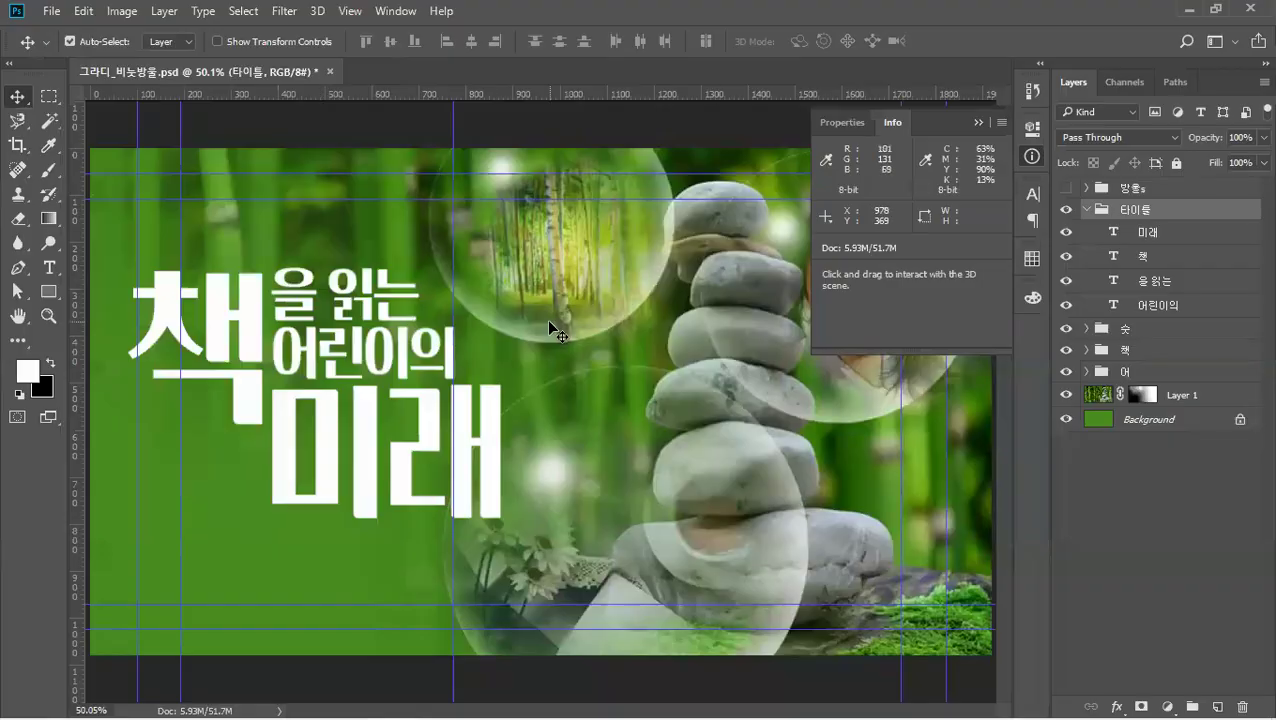
drag(333, 410, 341, 513)
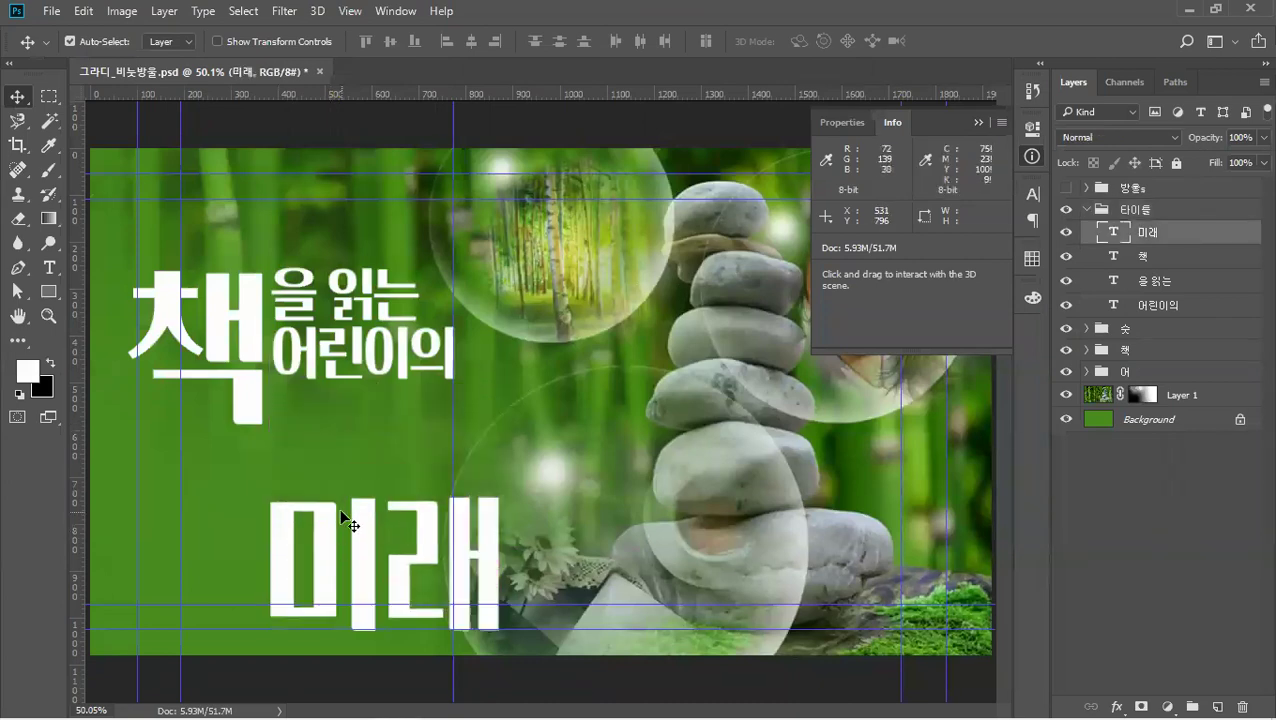
key(ctrl+z)
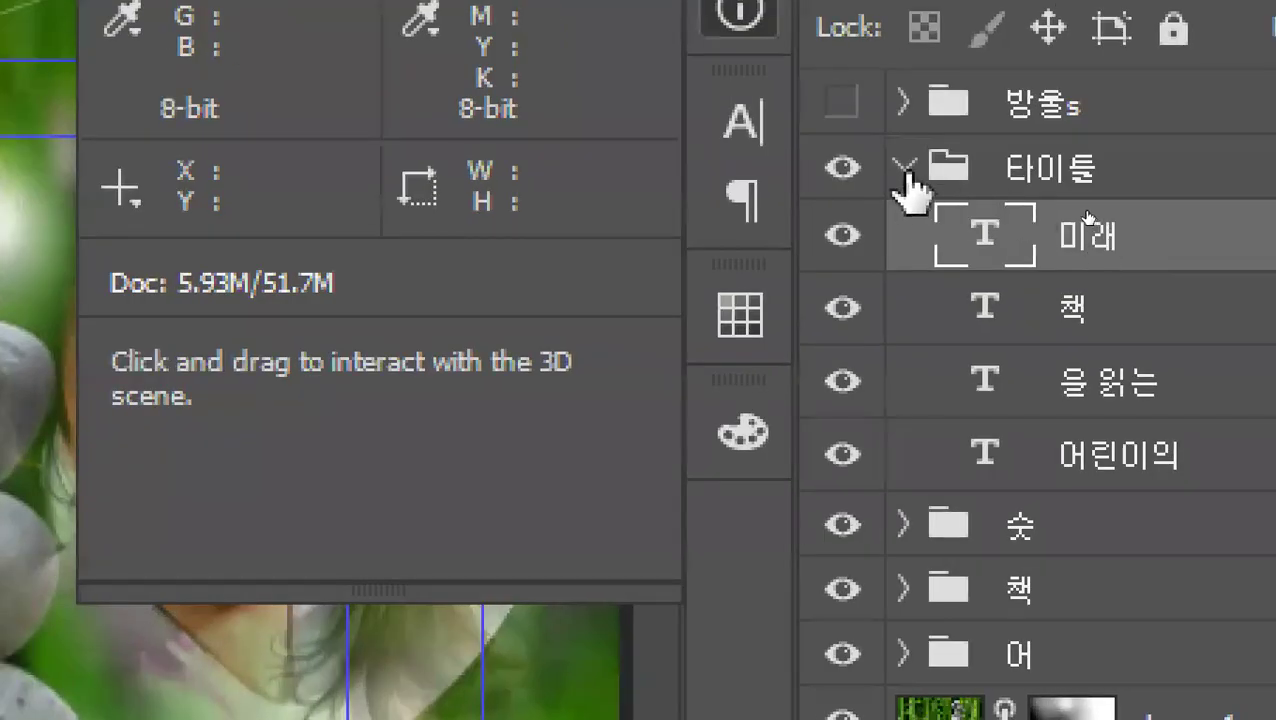
Collapse the 타이틀 group, set the Move tool's Auto-Select to Group, and move the whole title down about 180 px.
click(903, 166)
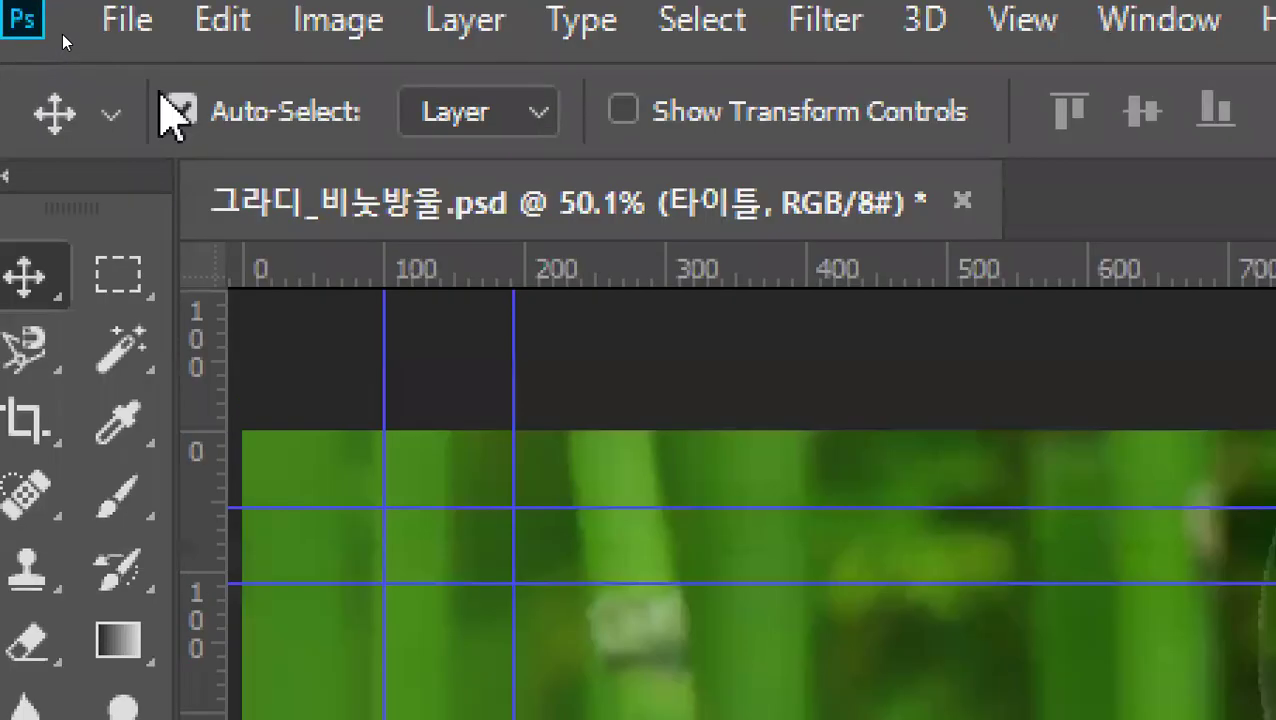
click(479, 114)
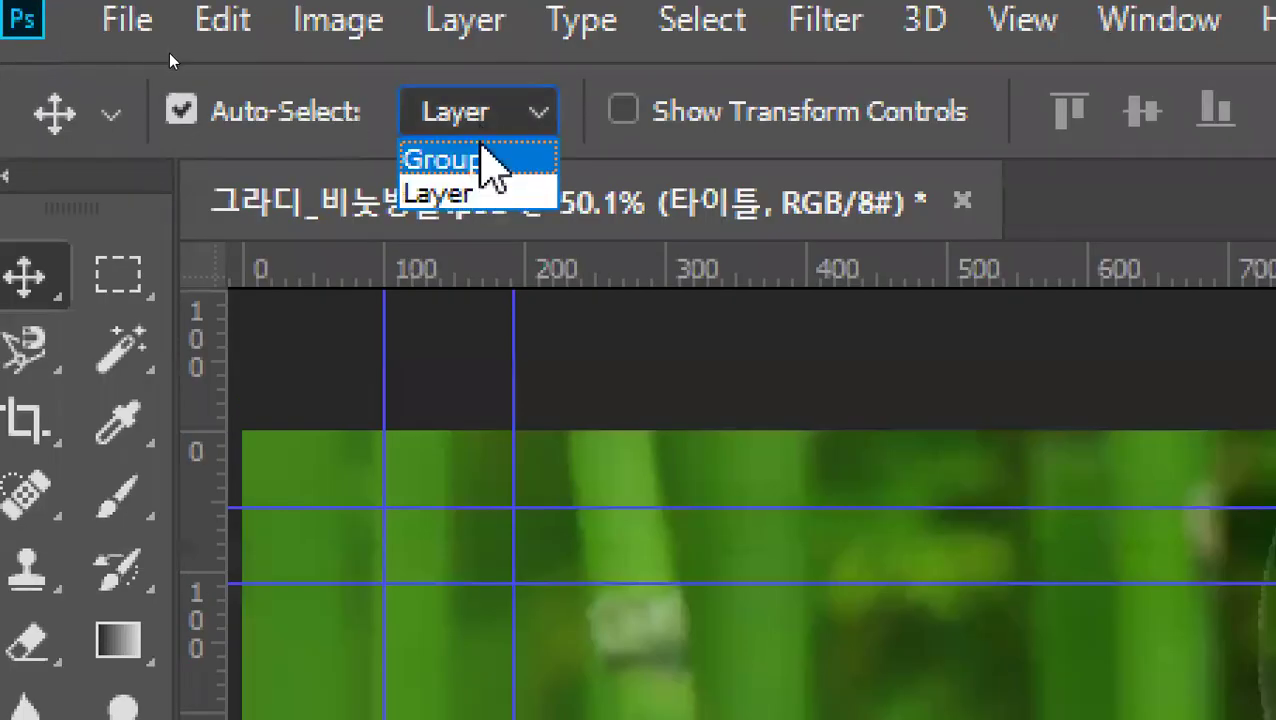
click(482, 158)
drag(249, 310, 256, 396)
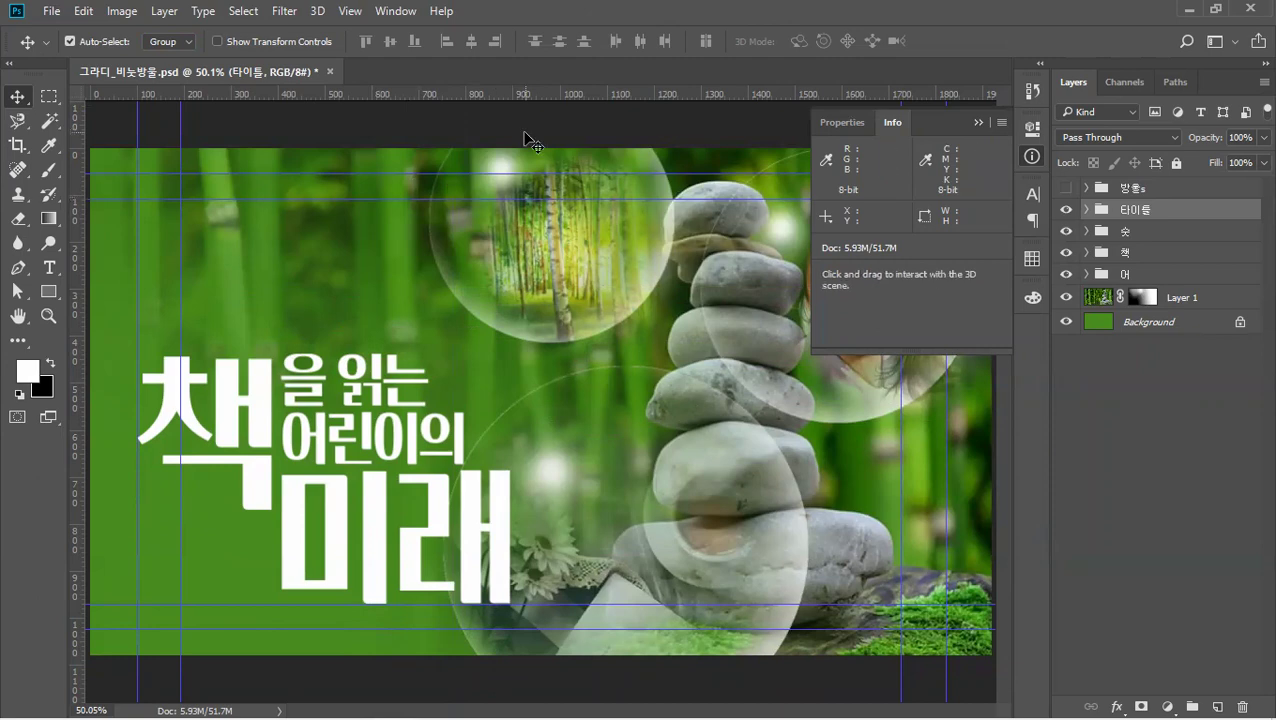
Create a new document from the Web Large preset, 1920 x 1080 px at 72 ppi.
key(ctrl+n)
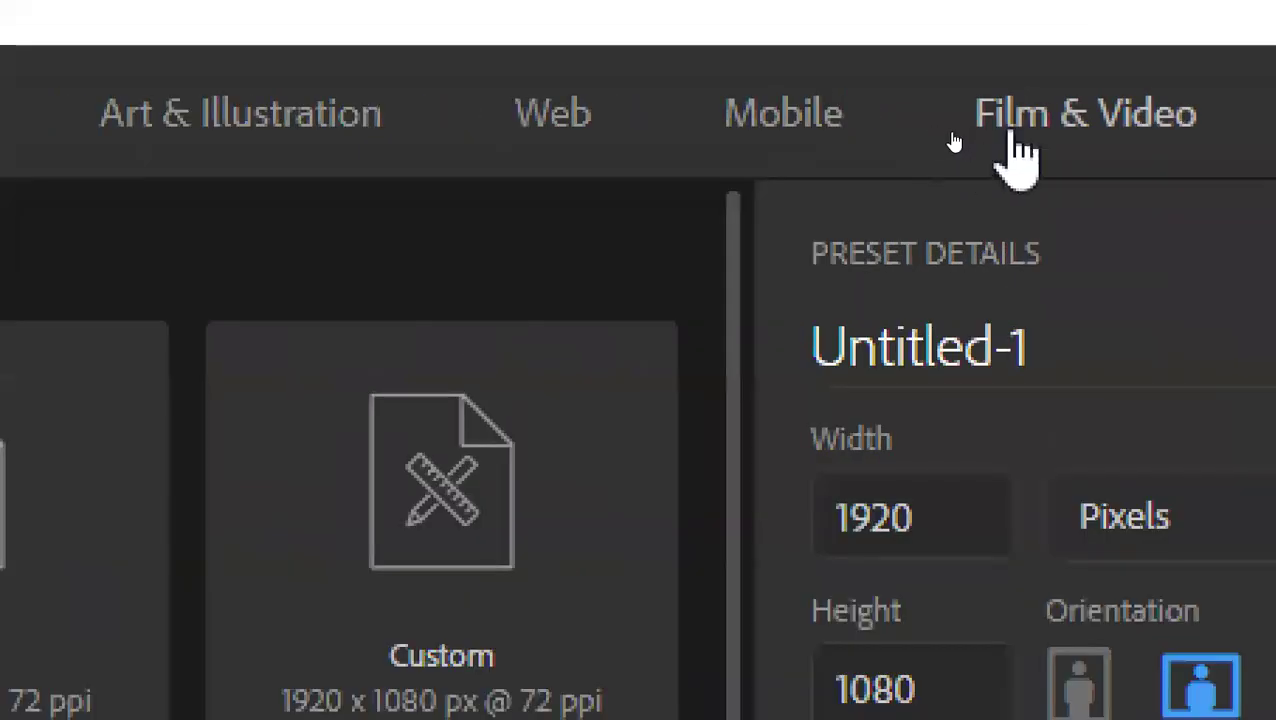
click(975, 131)
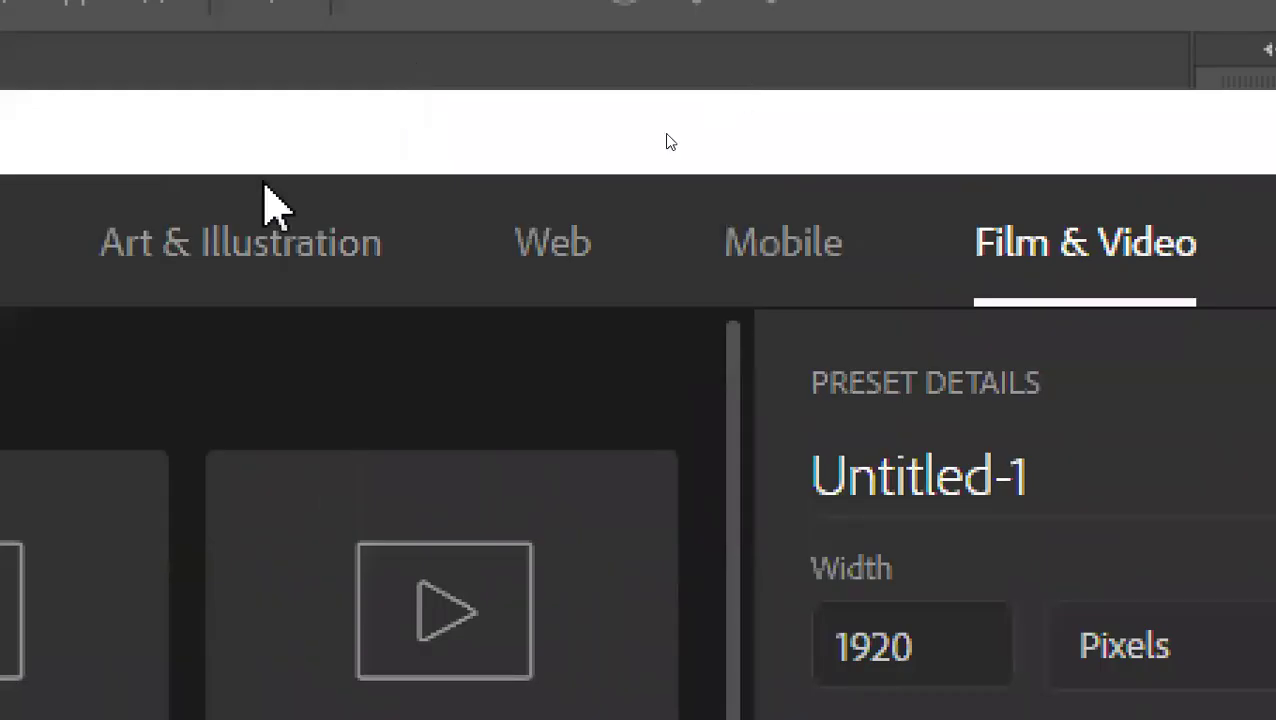
click(540, 250)
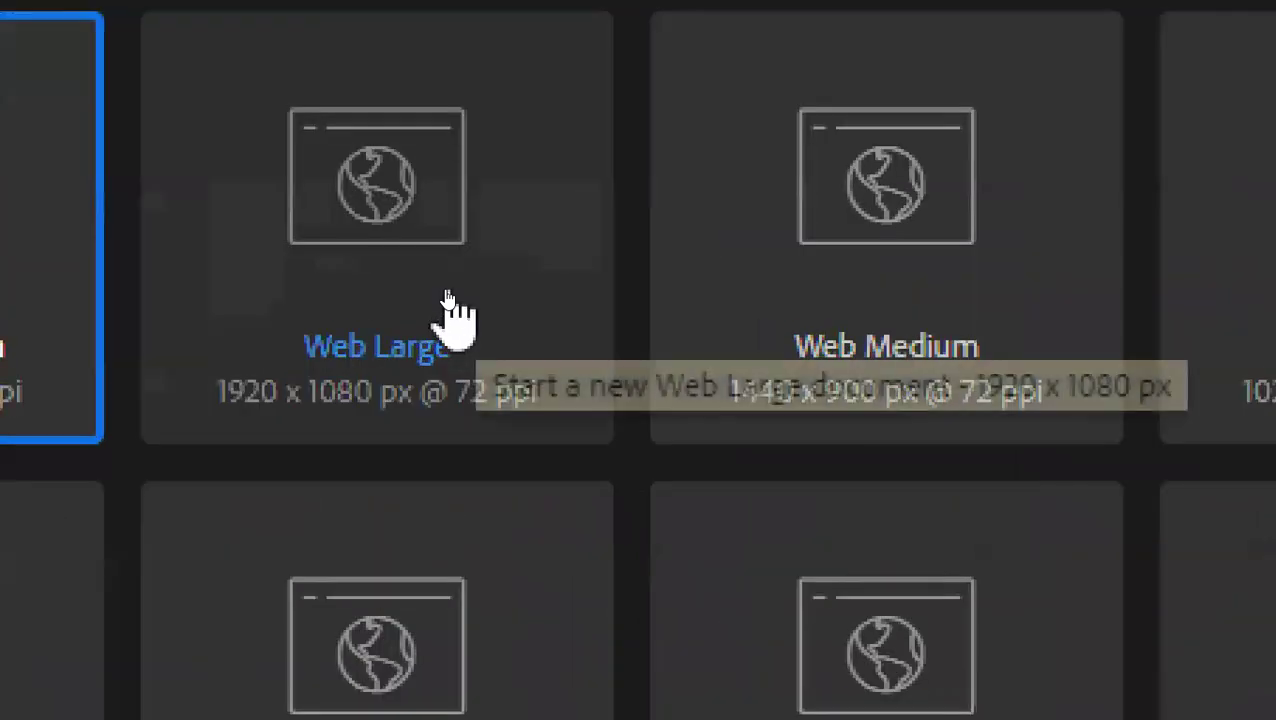
click(446, 292)
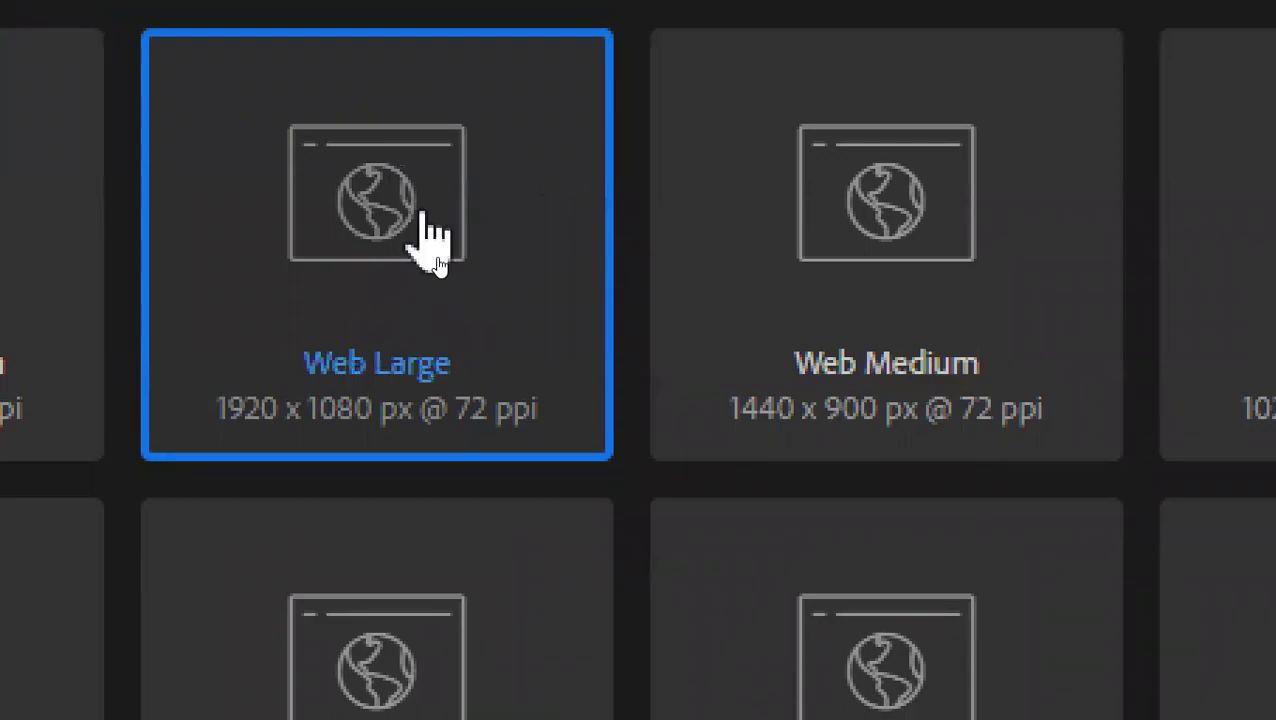
double_click(436, 266)
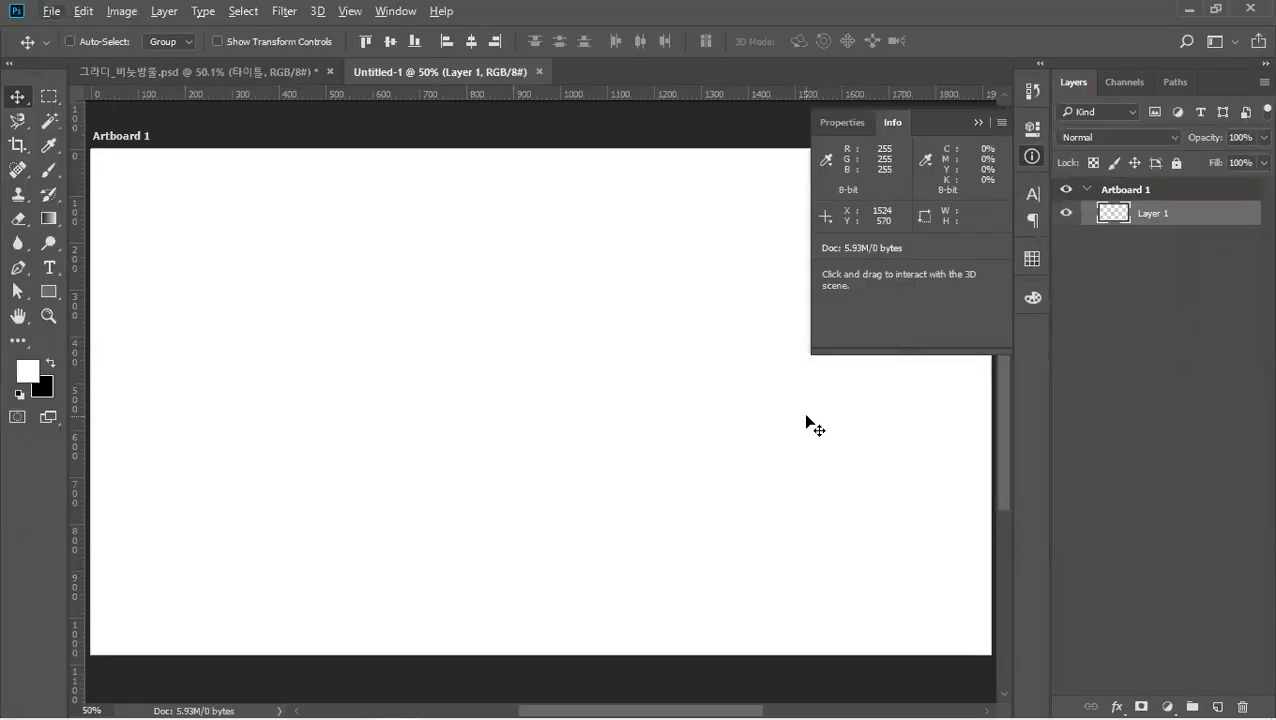
key(ctrl)
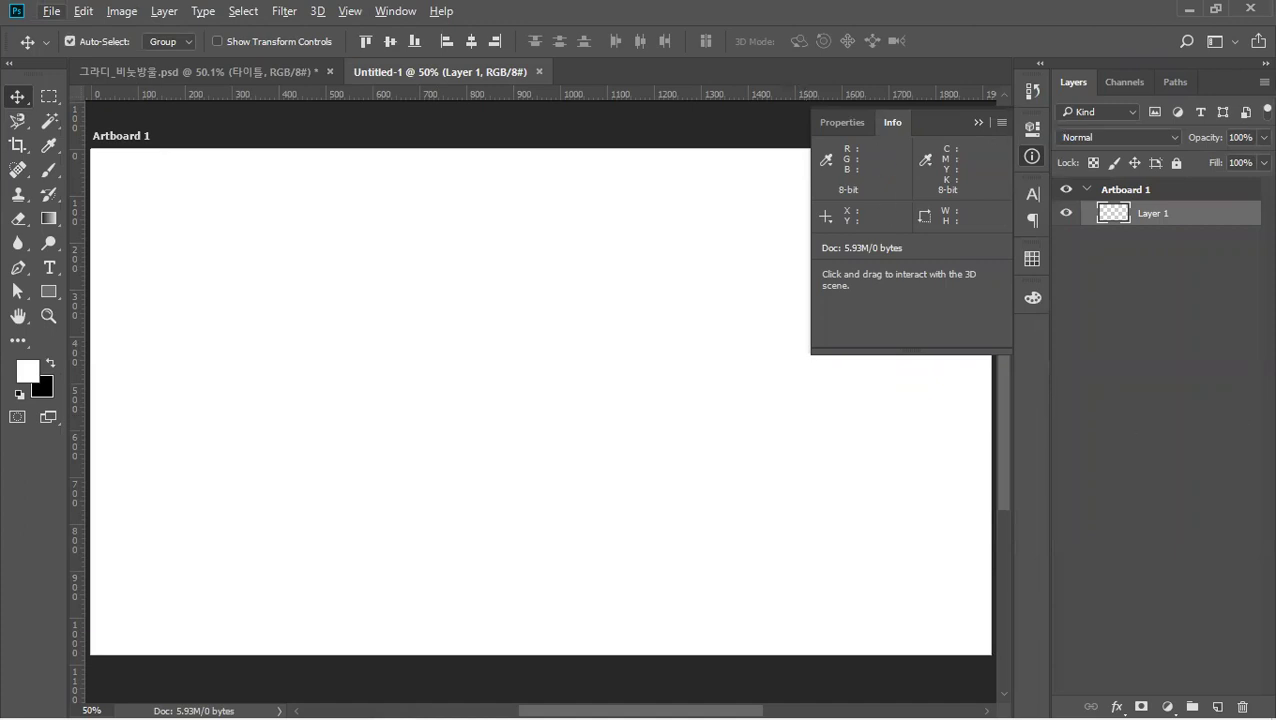
Switch to the Pencil tool and swap the colours so that black is the foreground colour.
click(48, 170)
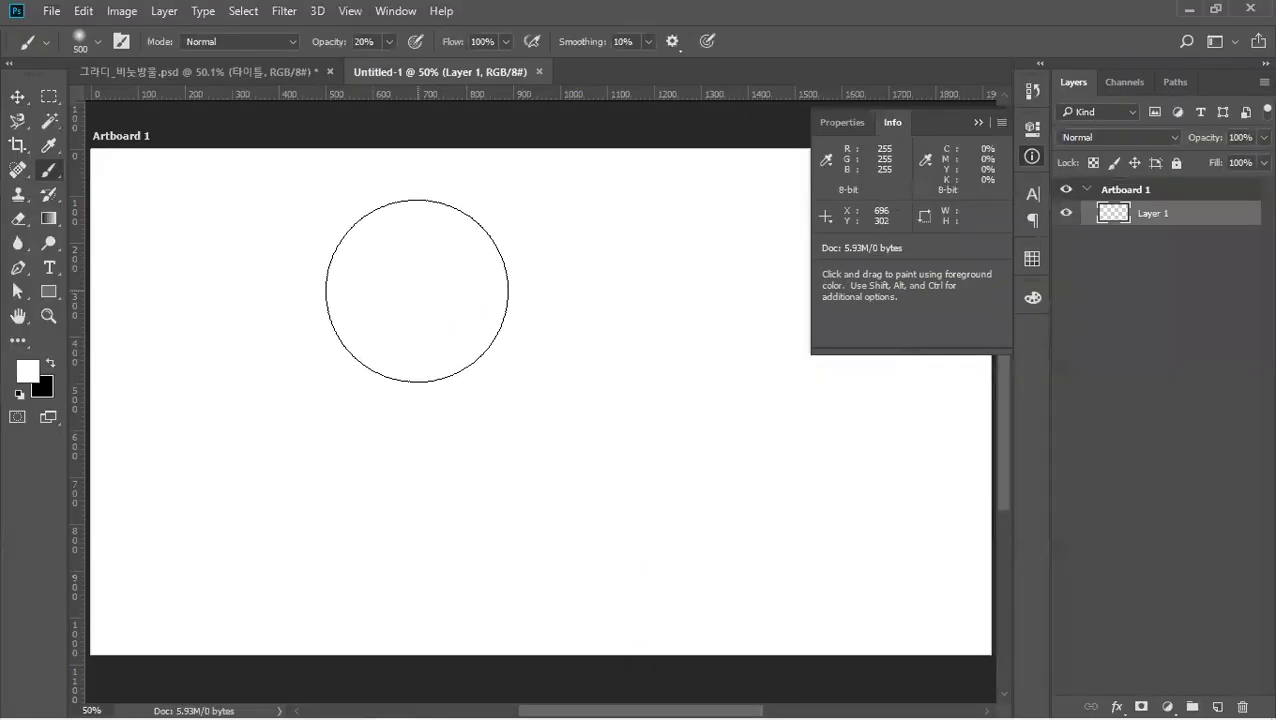
right_click(48, 170)
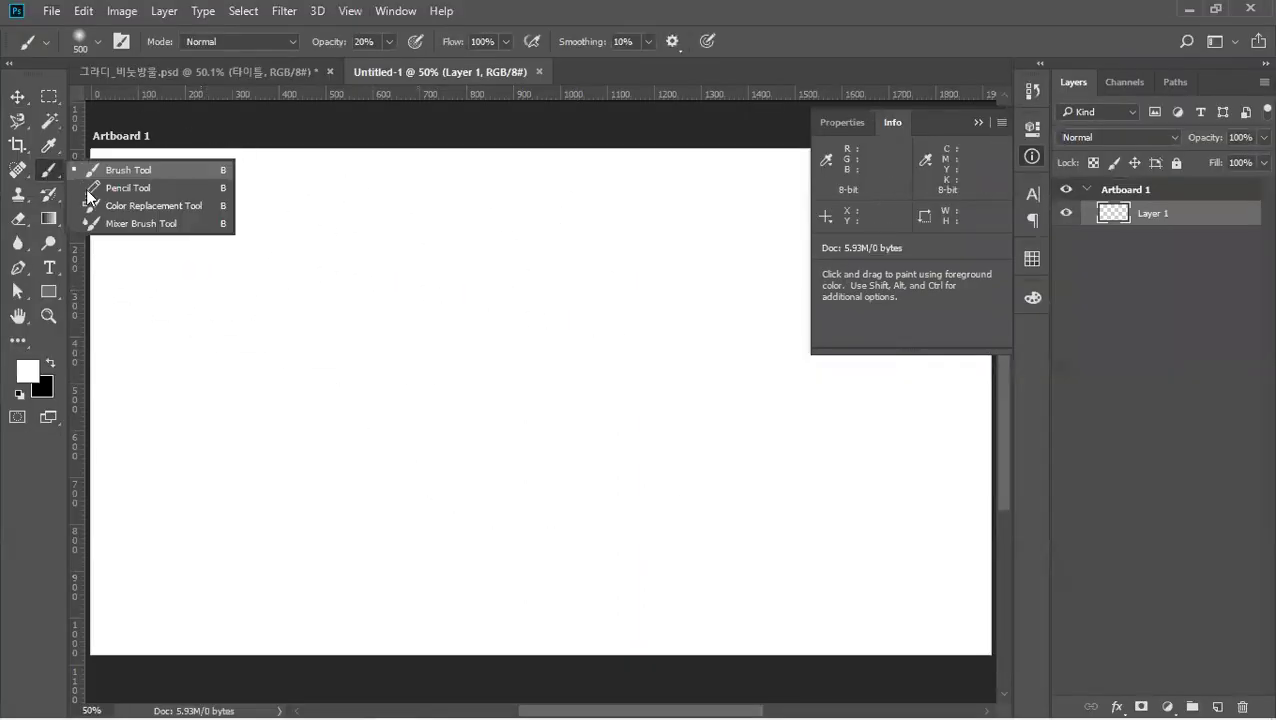
click(92, 187)
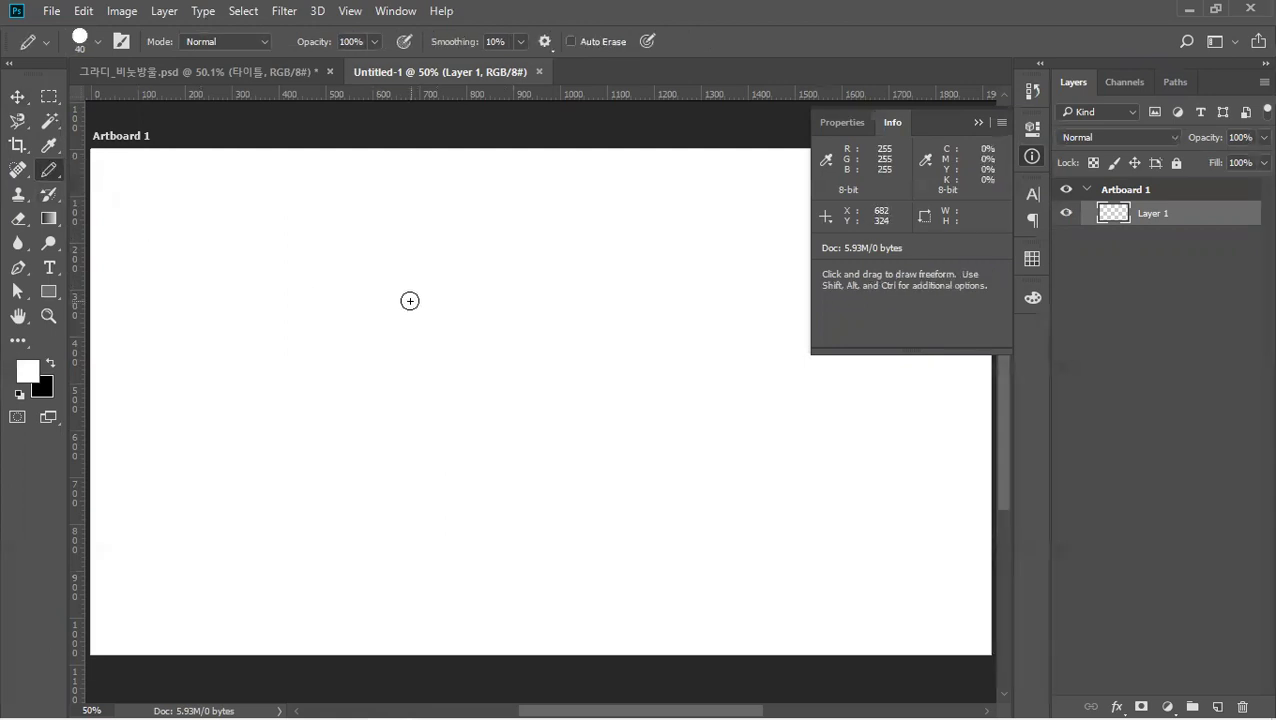
click(410, 301)
key(x)
Handwrite the guide shortcut as "C + ;" in black across the artboard, adding marks to the right of the semicolon.
mouse_move(418, 305)
mouse_down()
mouse_move(359, 318)
mouse_move(380, 392)
mouse_up()
mouse_move(458, 342)
mouse_down()
mouse_move(521, 349)
mouse_move(489, 394)
mouse_up()
click(592, 318)
click(603, 382)
drag(606, 388, 591, 410)
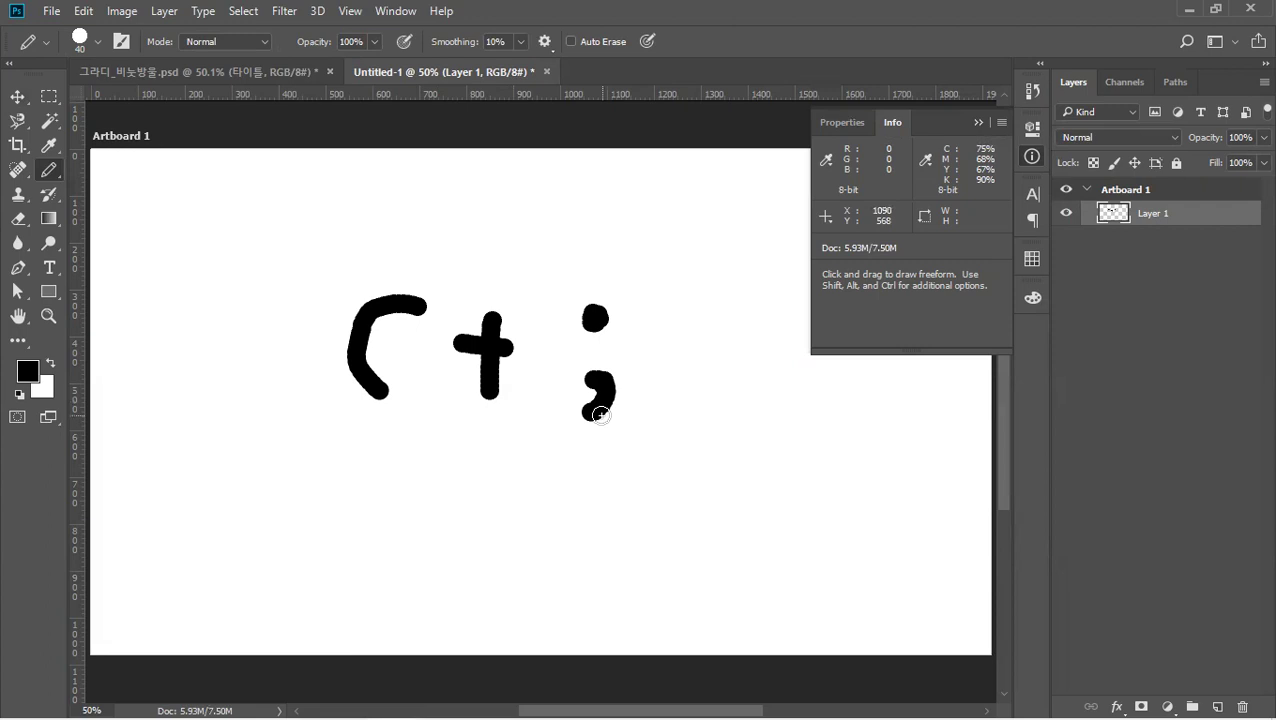
click(706, 306)
click(702, 380)
Clear all the pencil strokes from Layer 1 and deselect.
key(ctrl+a)
key(Delete)
key(ctrl+d)
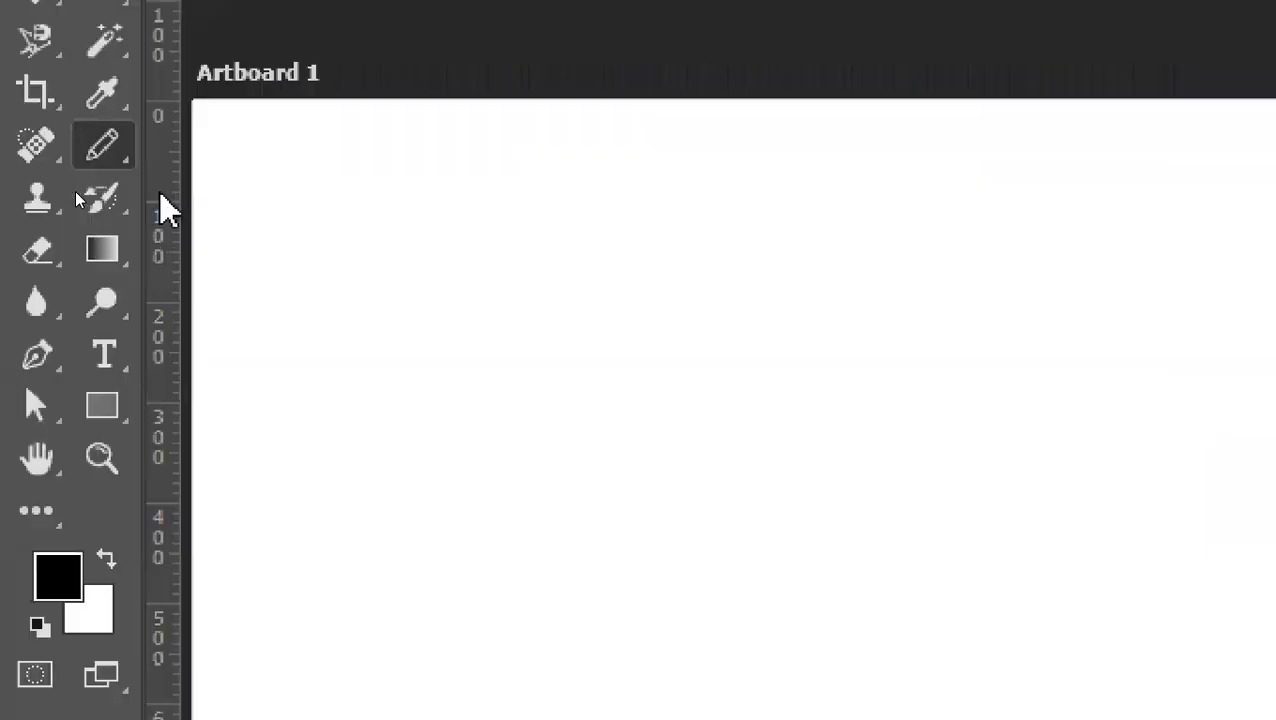
Try placing a vertical guide near the artboard's left edge and toggle the guides' visibility.
drag(78, 199, 92, 190)
drag(211, 191, 353, 199)
key(ctrl+semicolon)
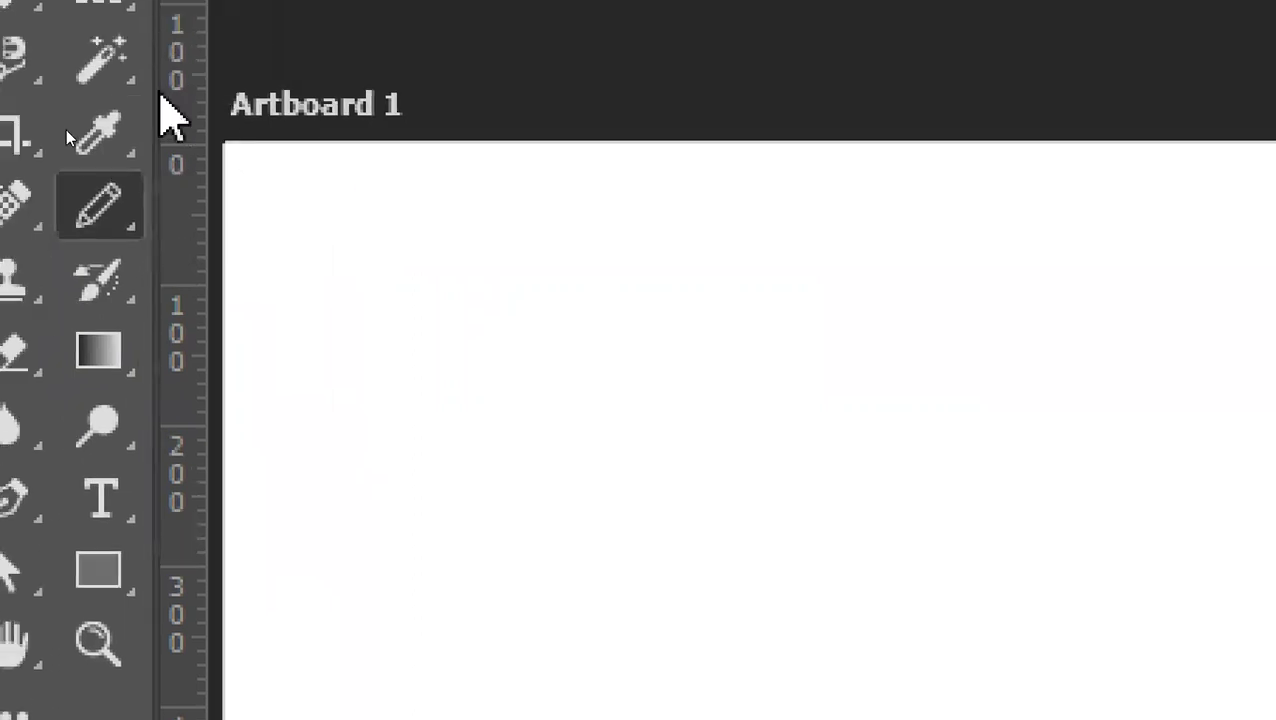
Place a 100 px square marquee selection in the artboard's upper-left corner and add guides along its right and bottom edges.
click(140, 100)
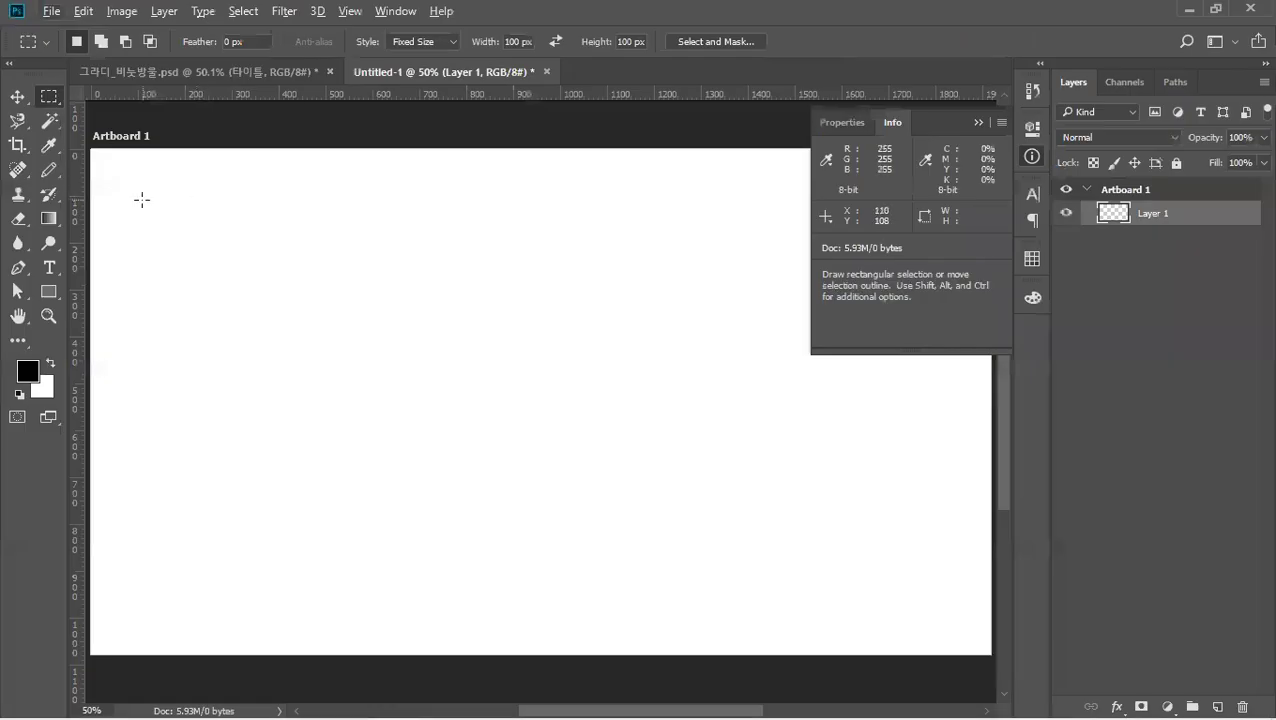
drag(142, 199, 113, 169)
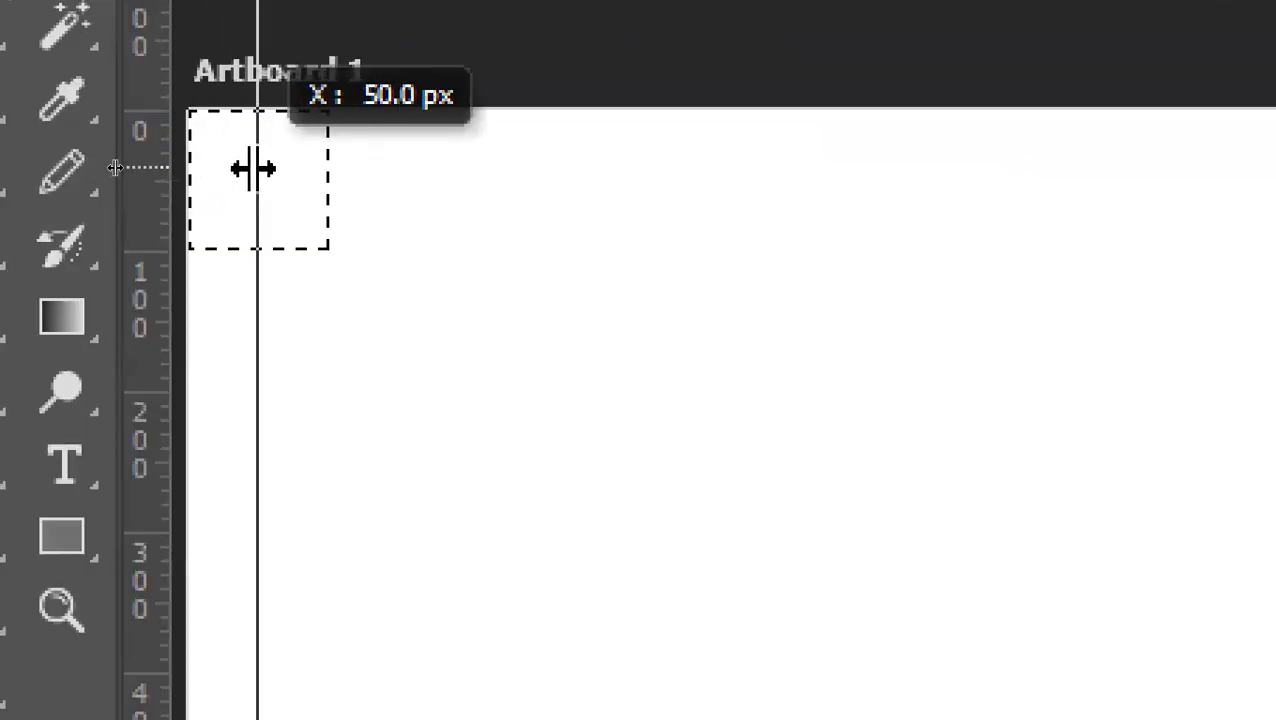
drag(253, 168, 334, 186)
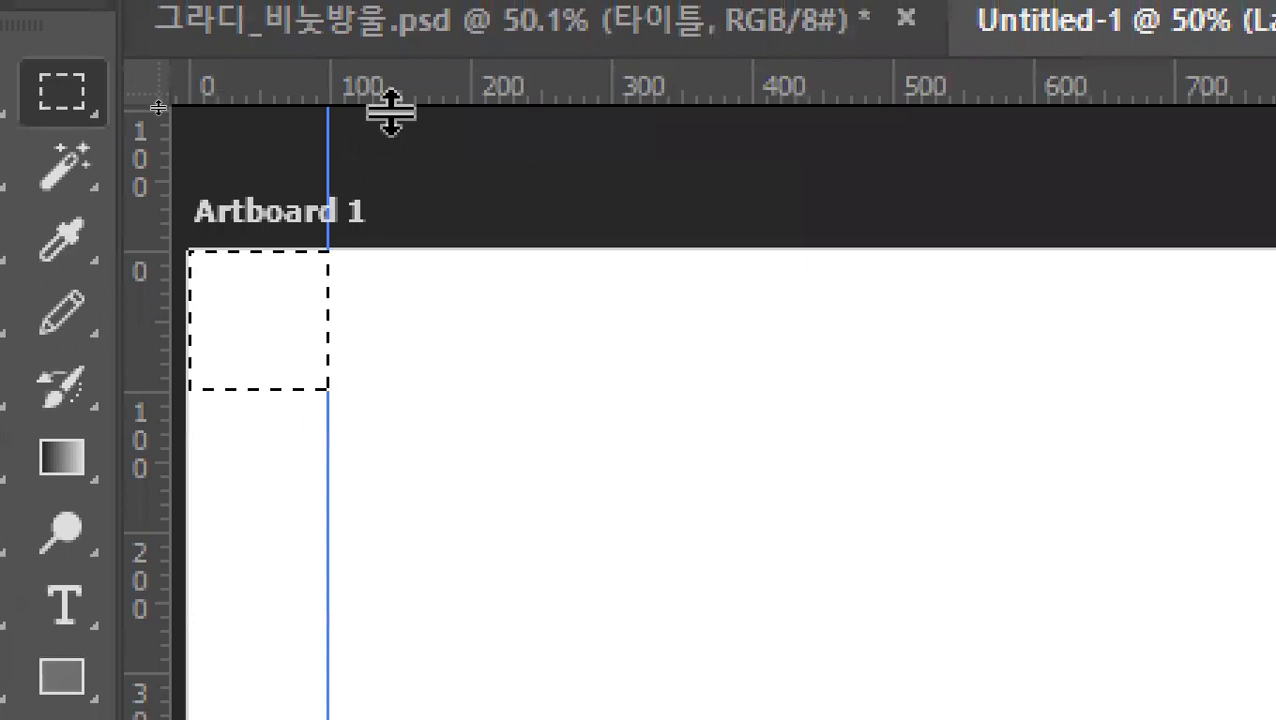
drag(390, 112, 399, 392)
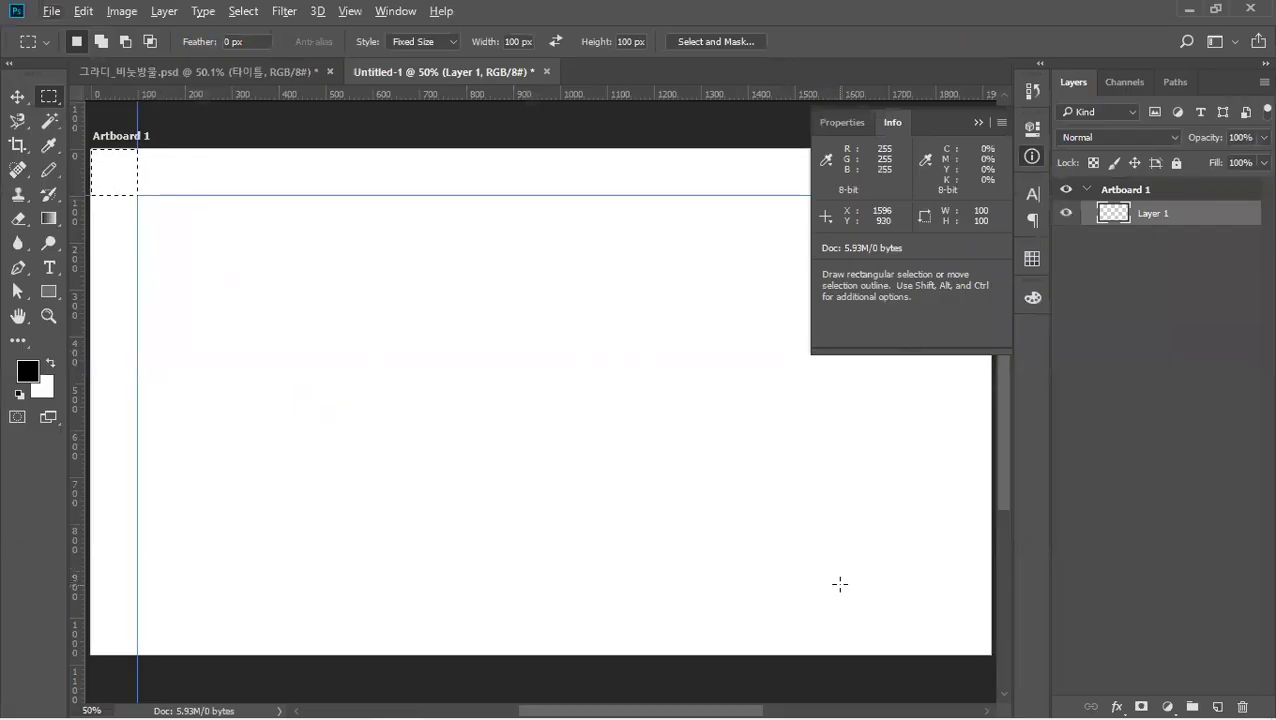
With the panels hidden, place the 100 px square selection in the artboard's lower-right corner and add guides along its left and top edges.
key(Tab)
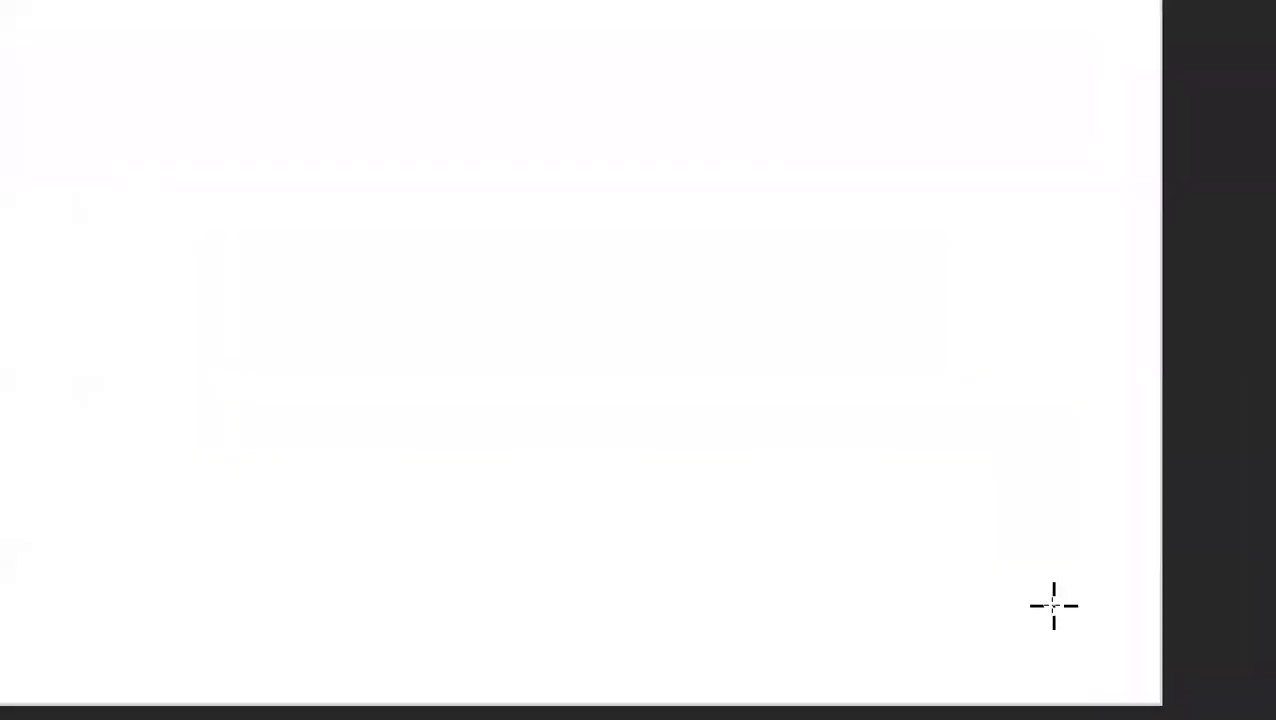
drag(1050, 606, 1054, 600)
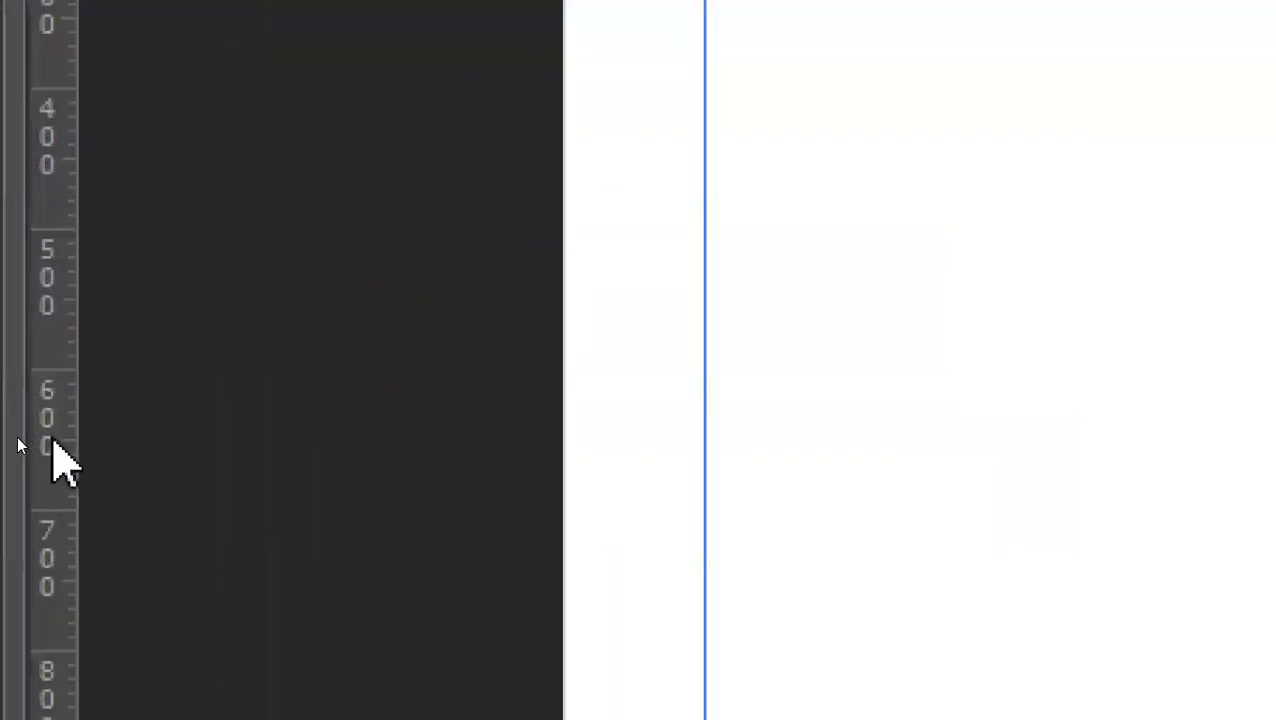
drag(53, 443, 1275, 538)
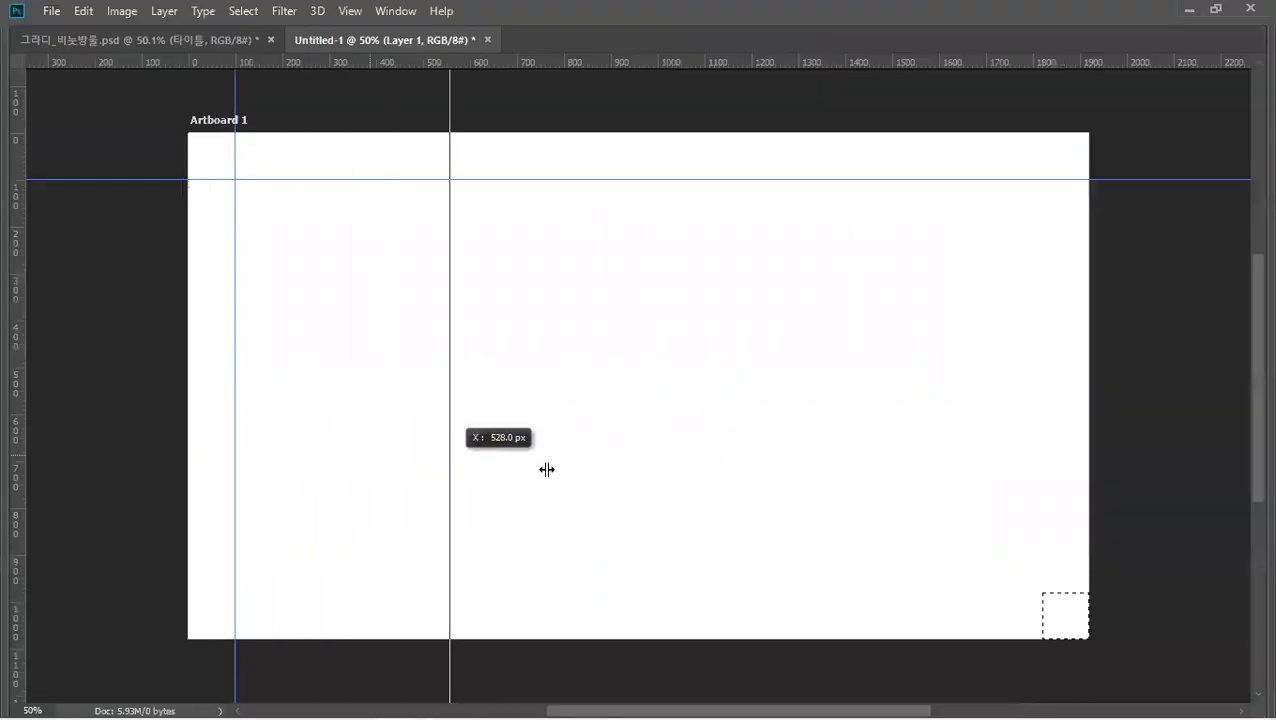
drag(547, 469, 1042, 512)
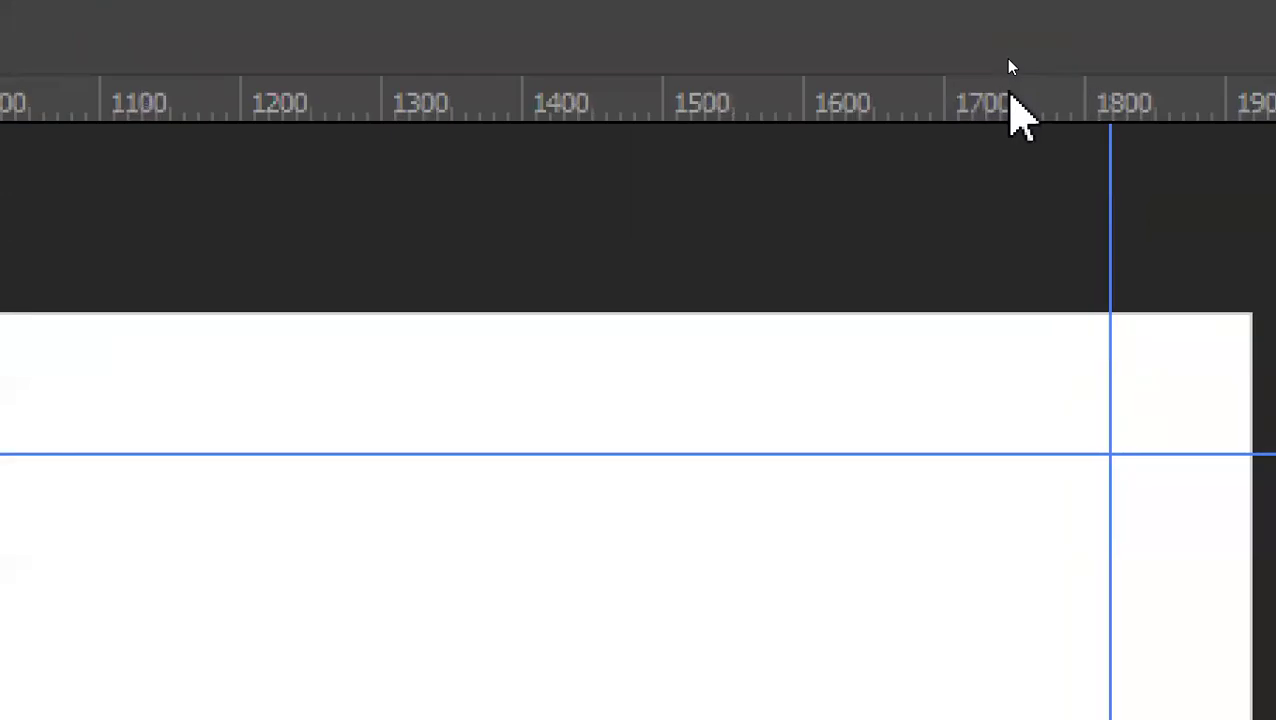
drag(1011, 100, 1003, 592)
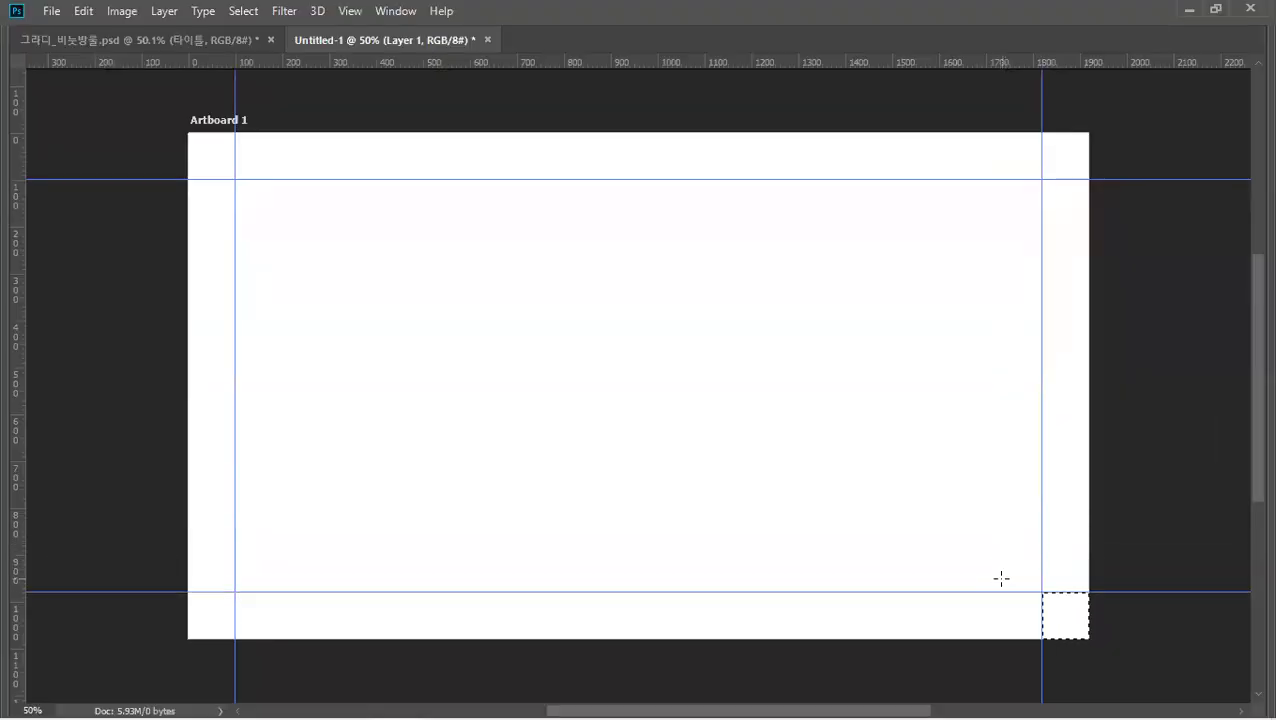
Place the square selection just below the upper guide and add vertical guides at its sides, about 825 px and 925 px across.
key(v)
drag(567, 178, 621, 204)
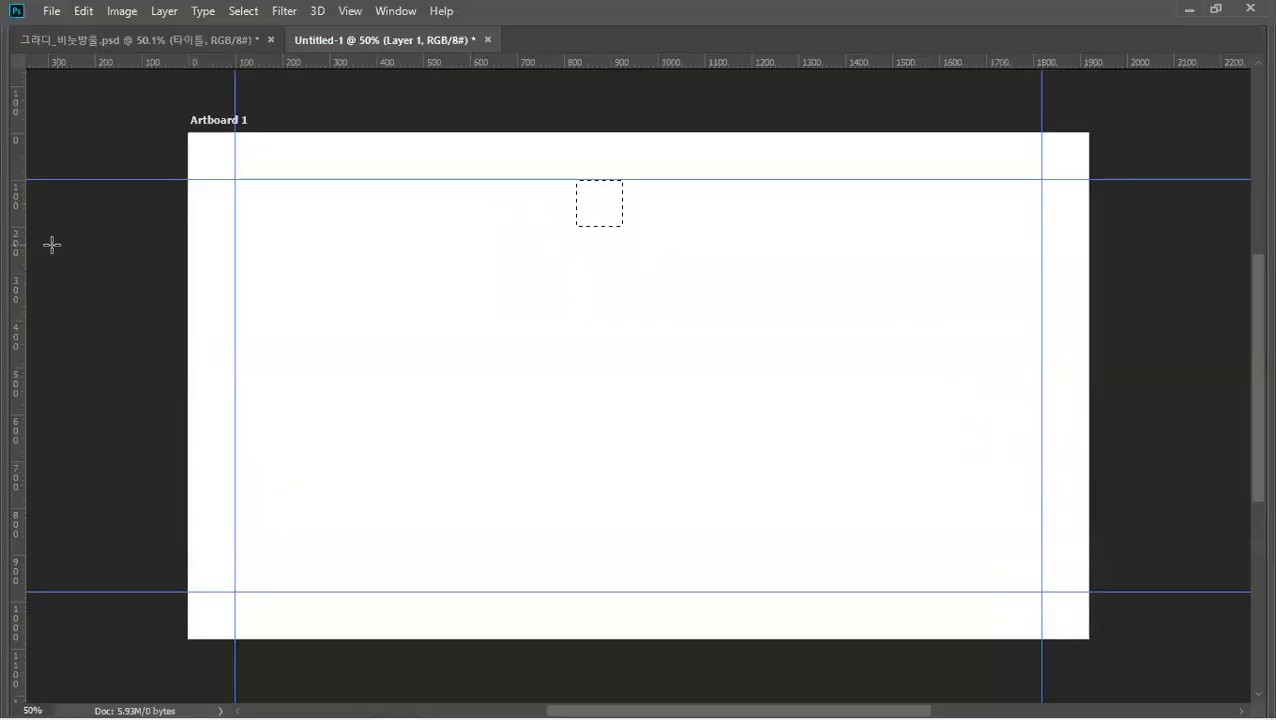
drag(14, 257, 575, 312)
drag(25, 325, 622, 322)
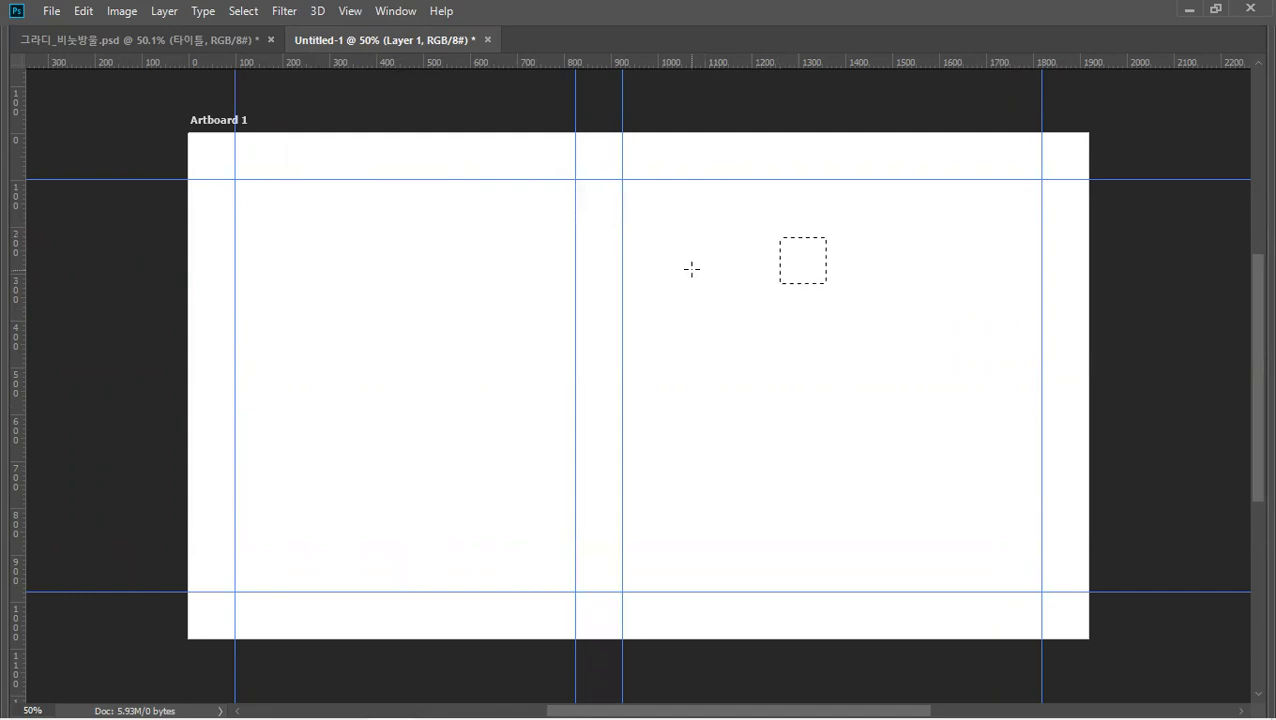
Show the panels again and, keeping the marquee style at Fixed Size, set its width to 200 px.
key(Tab)
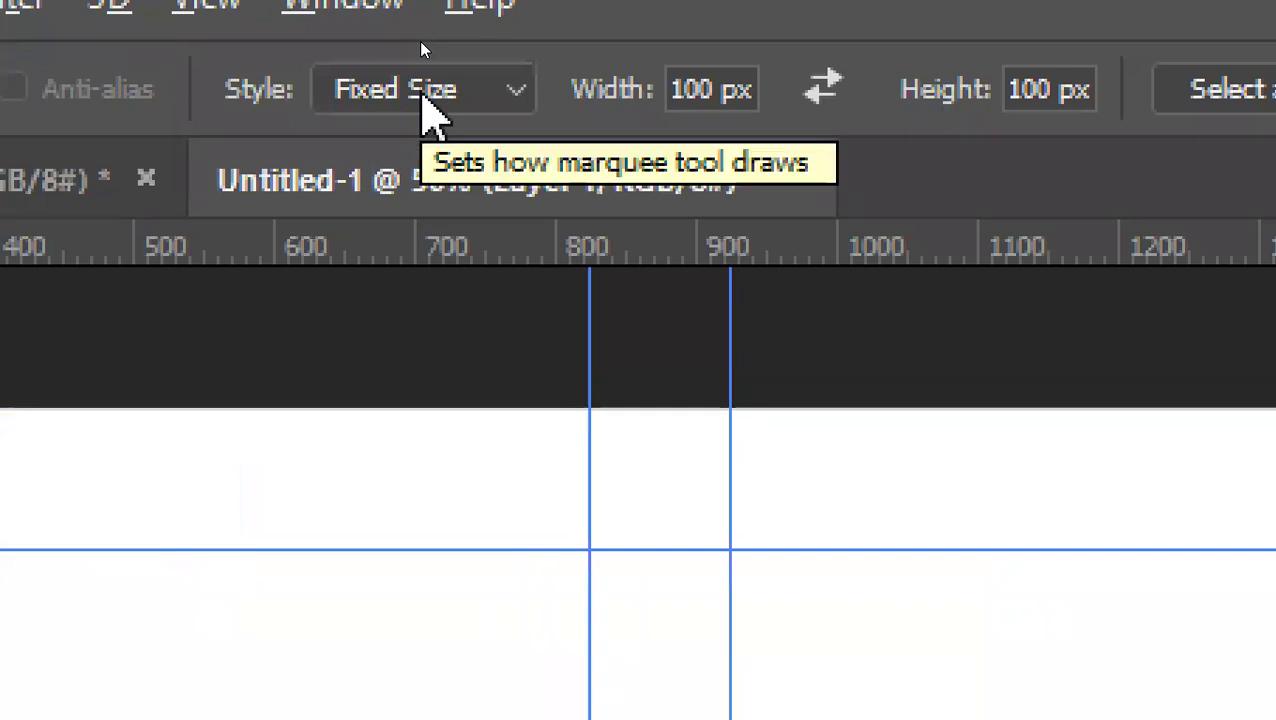
click(422, 95)
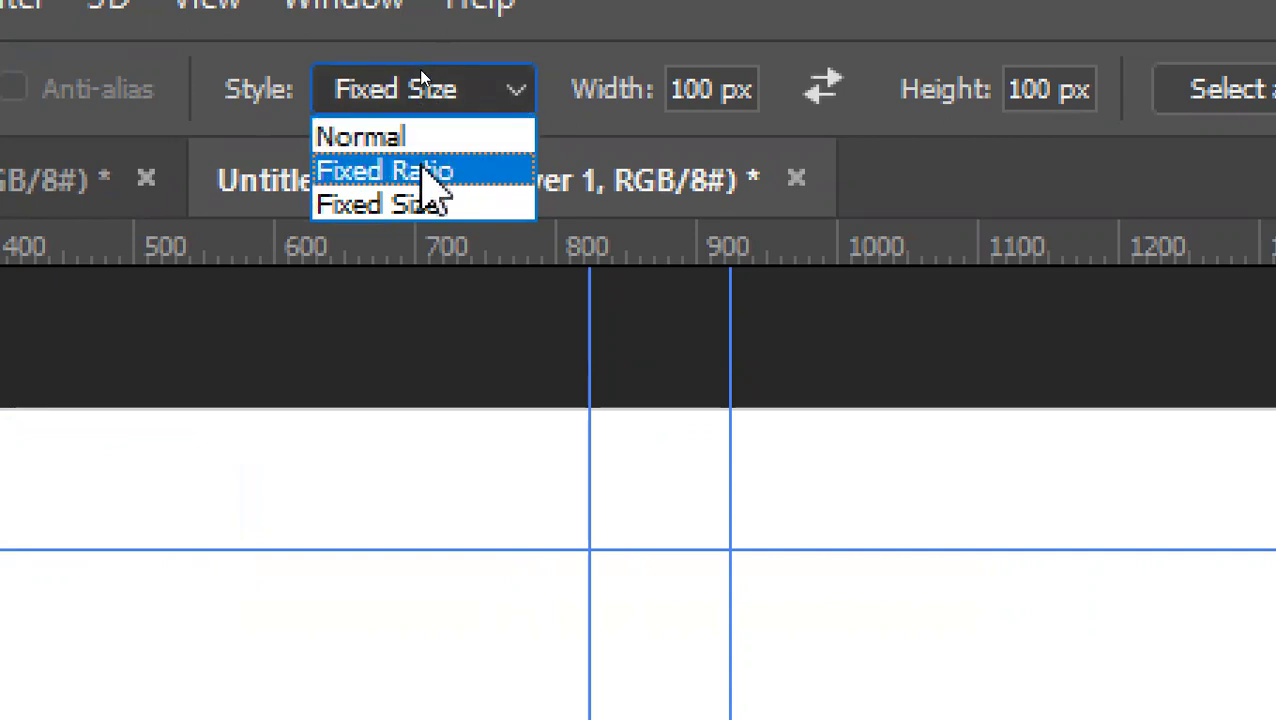
click(421, 205)
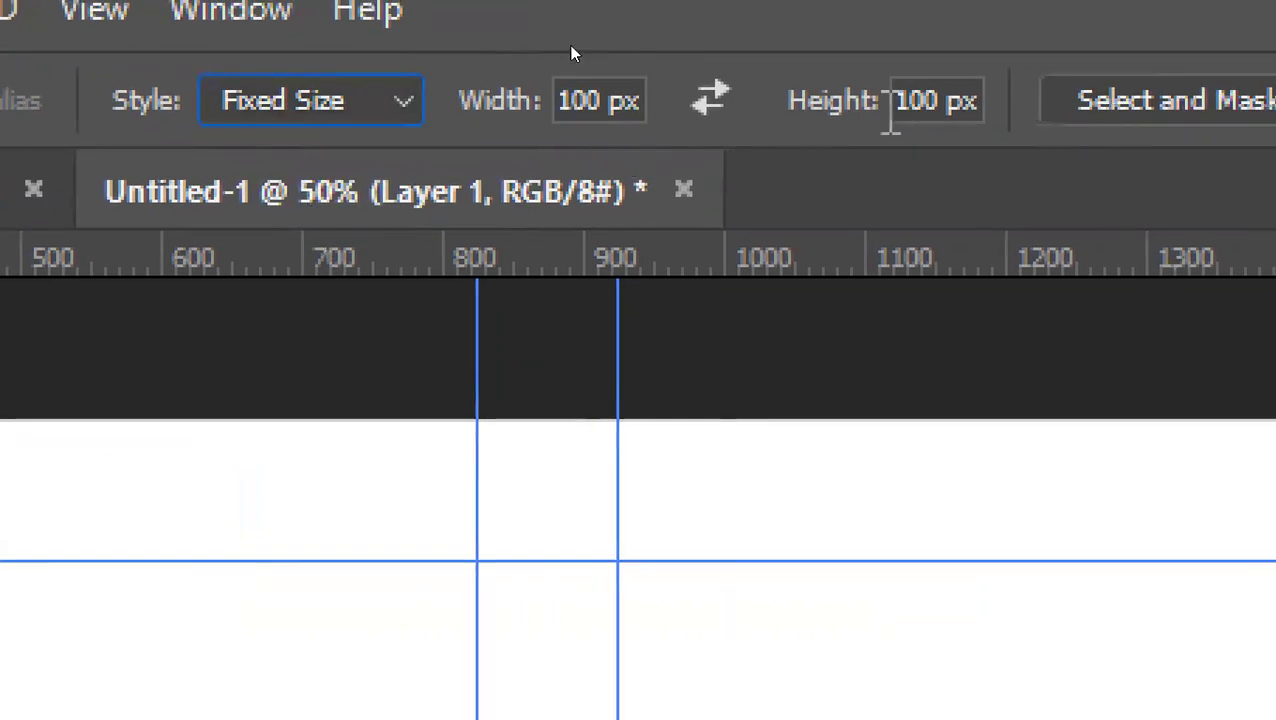
click(680, 95)
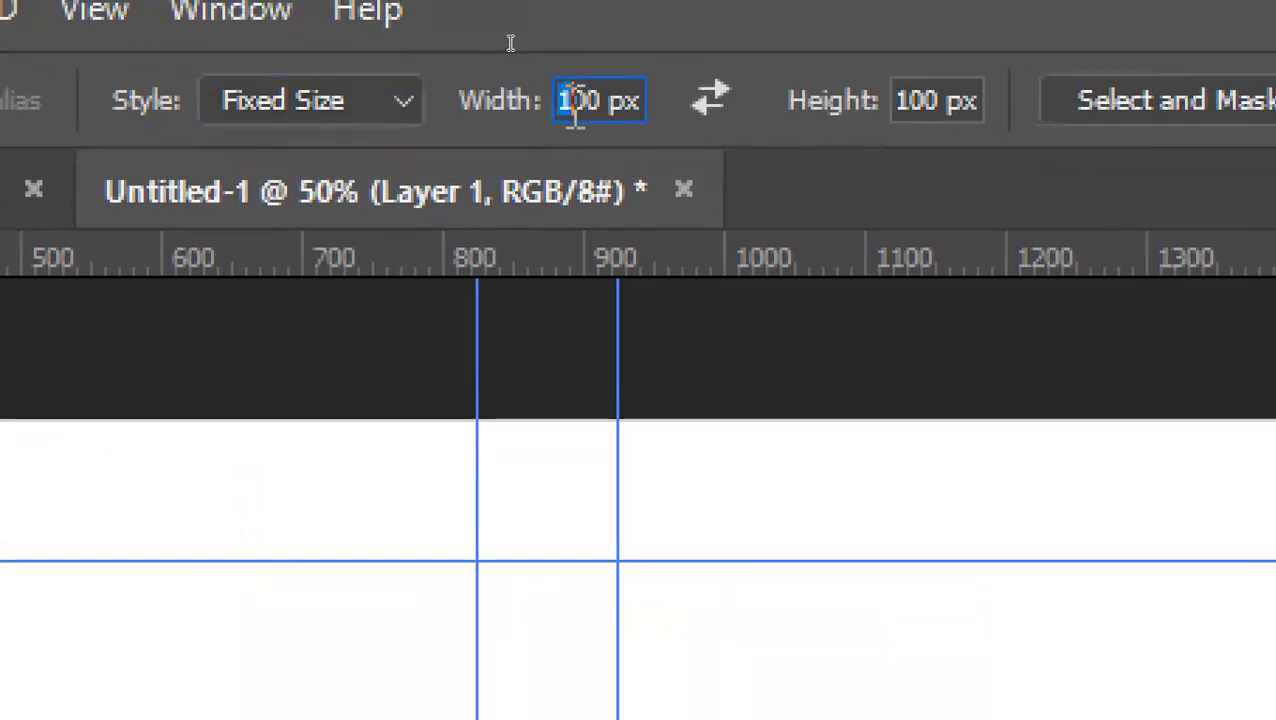
text(2)
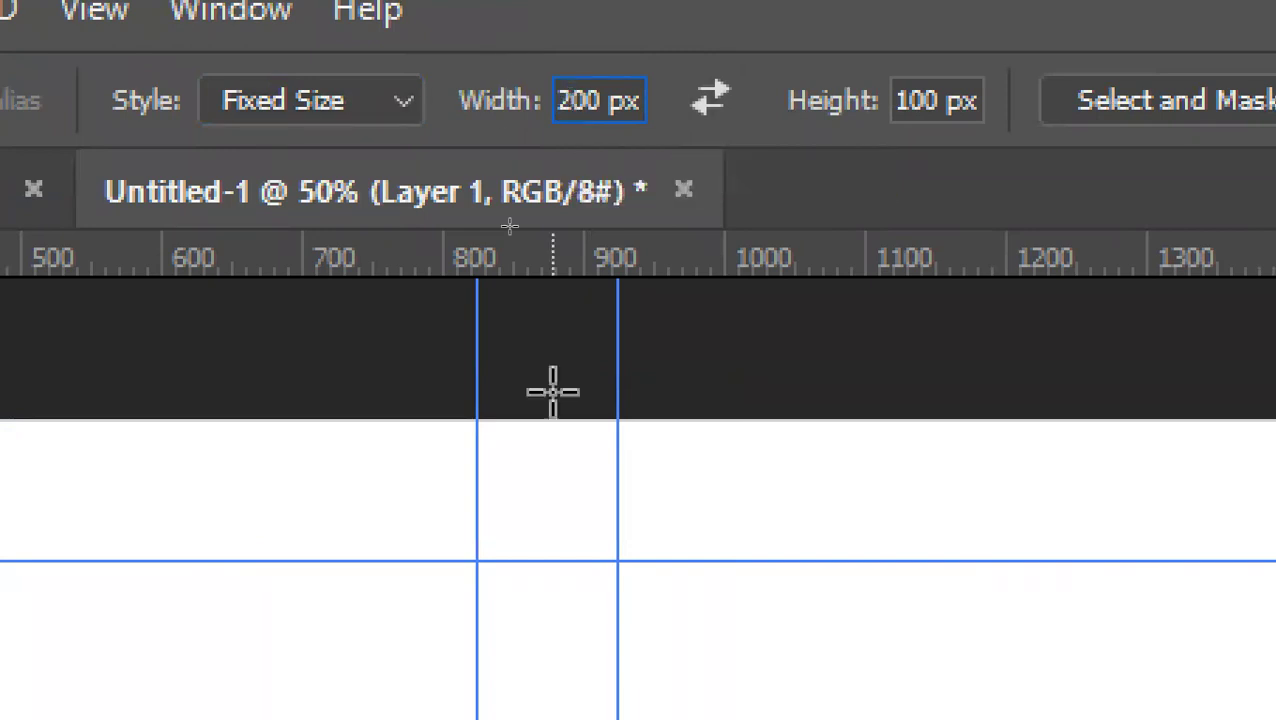
Place a 200 × 100 px selection at the guide crossing, and swap the fixed dimensions to place a 100 × 200 px one.
click(767, 692)
drag(767, 262, 620, 131)
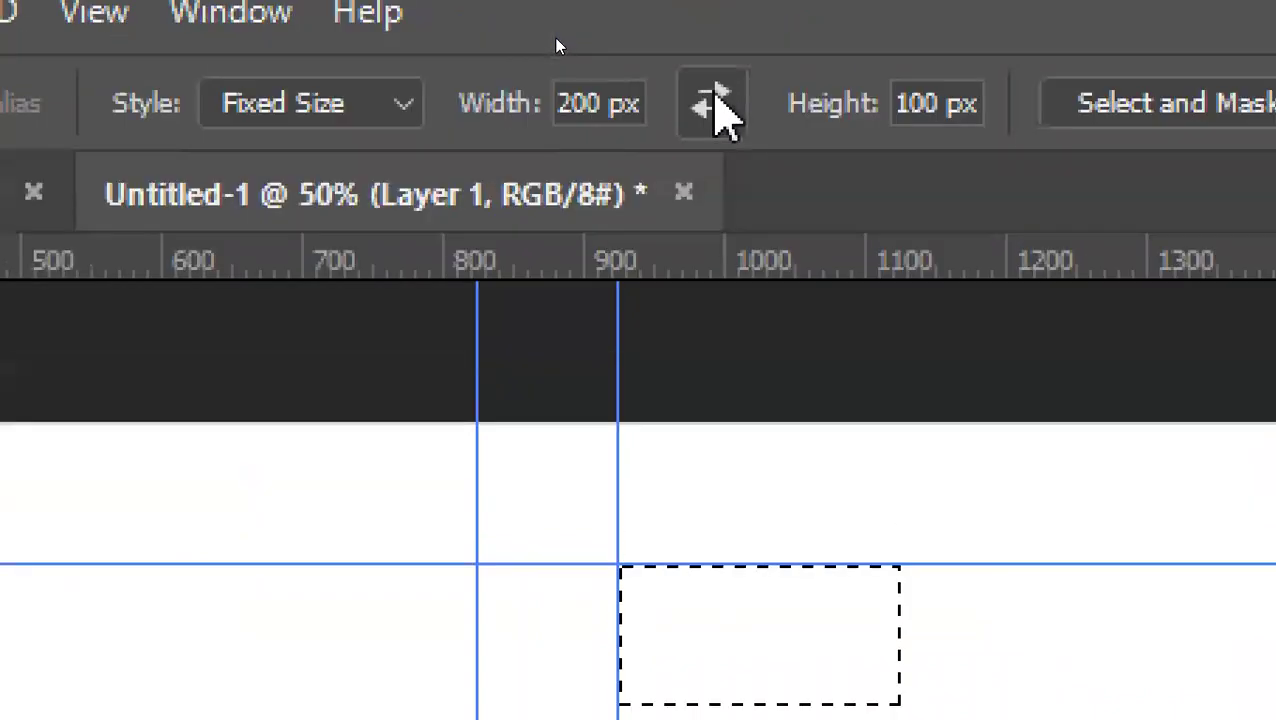
click(714, 100)
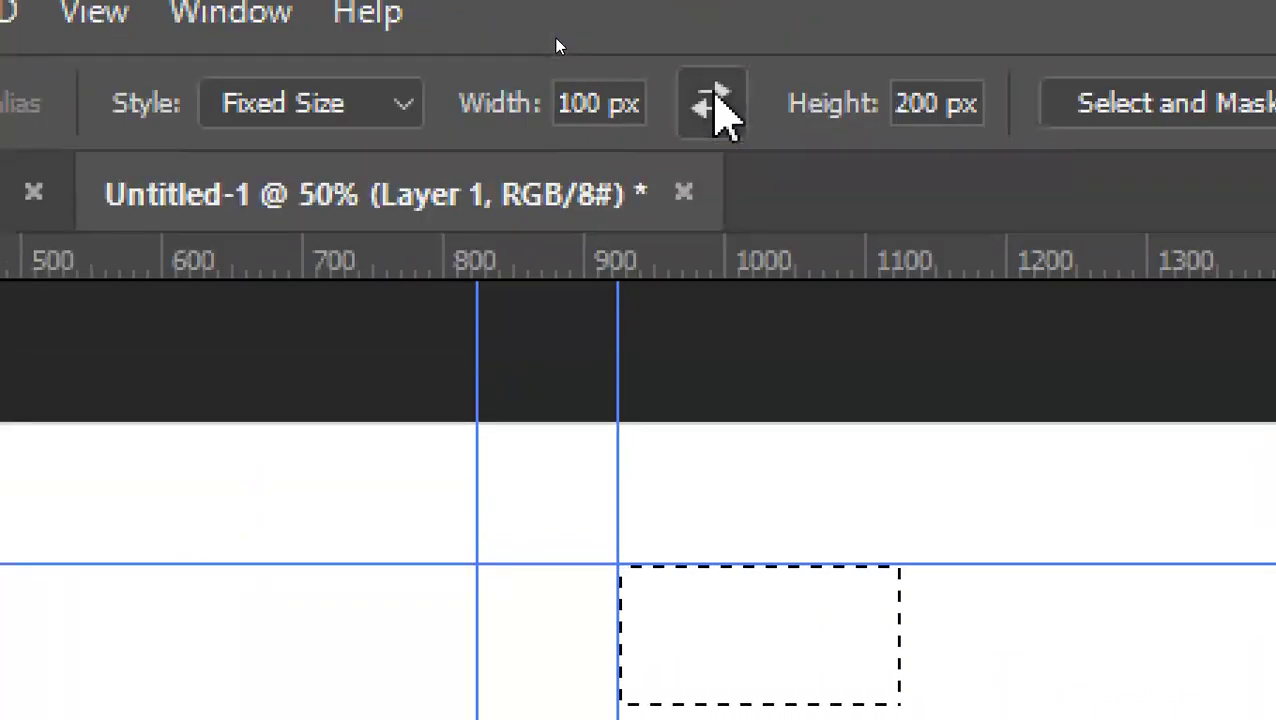
click(961, 477)
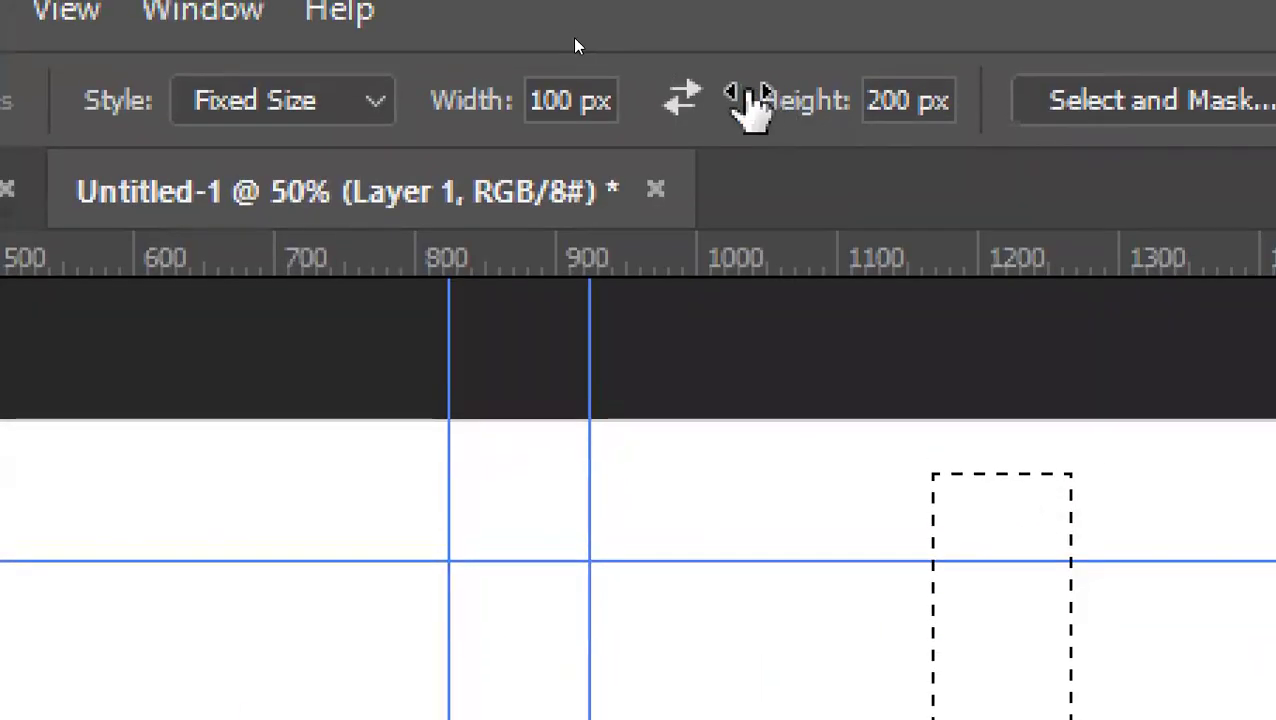
Swap the fixed dimensions back, place a 200 × 100 px selection across the upper margin guide, and deselect it.
click(684, 100)
click(655, 479)
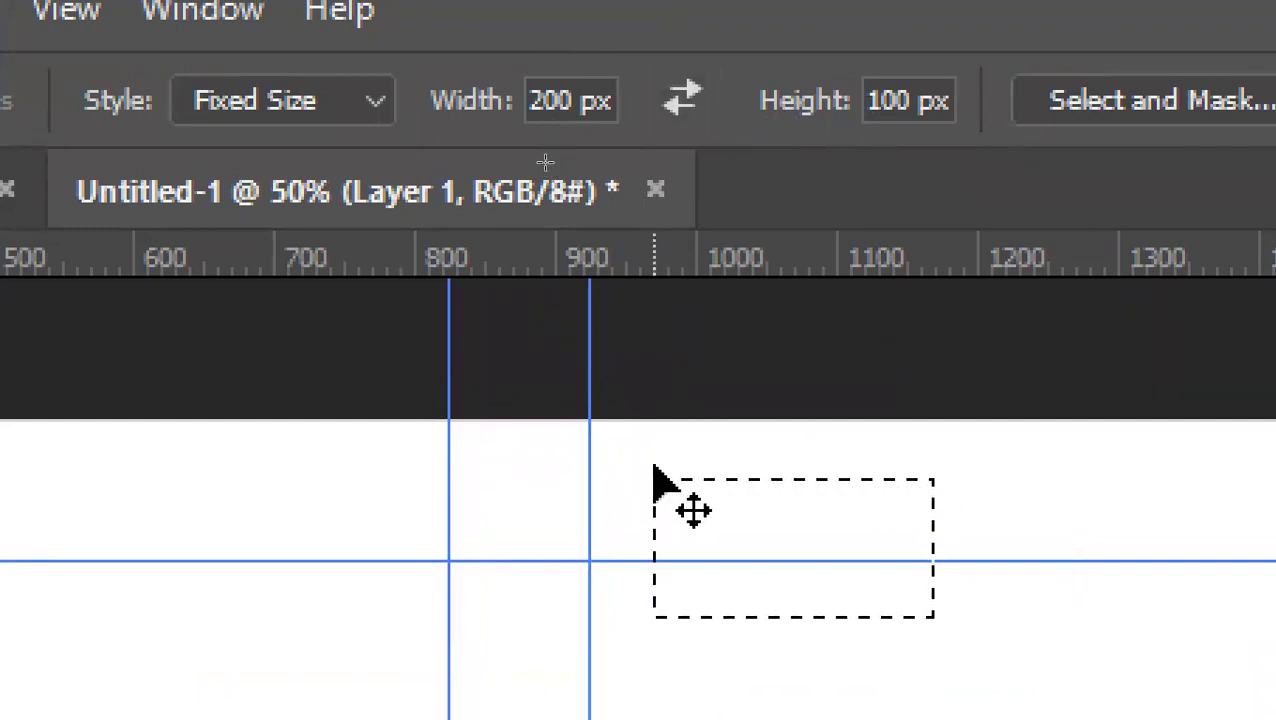
key(ctrl+d)
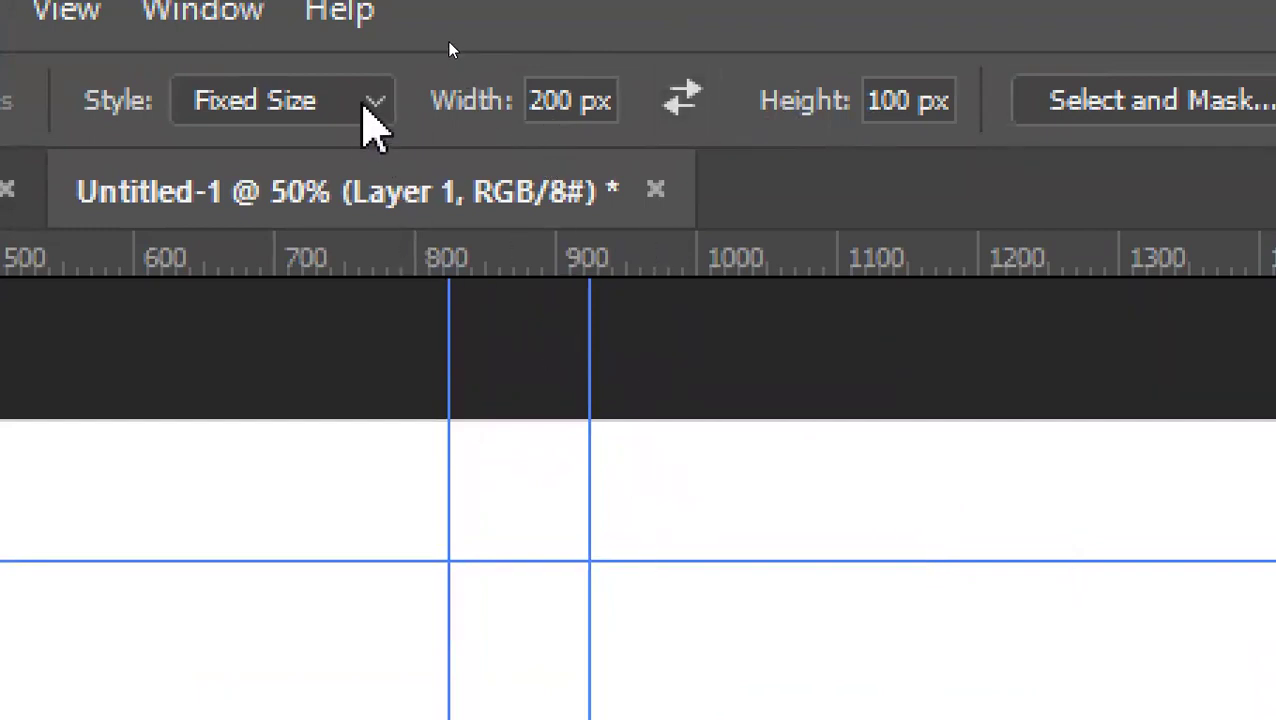
Change the marquee style to Fixed Ratio at 1:1 and draw a square selection about 412 px wide below the upper guide.
click(372, 104)
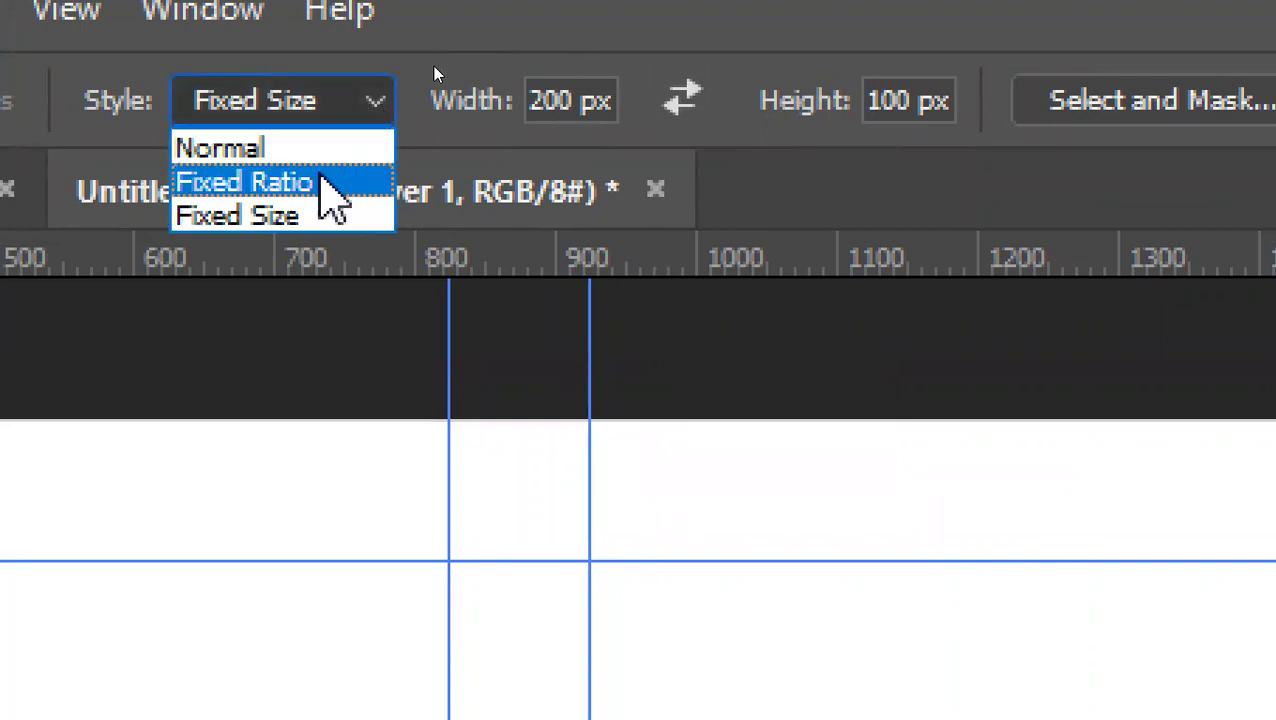
click(330, 186)
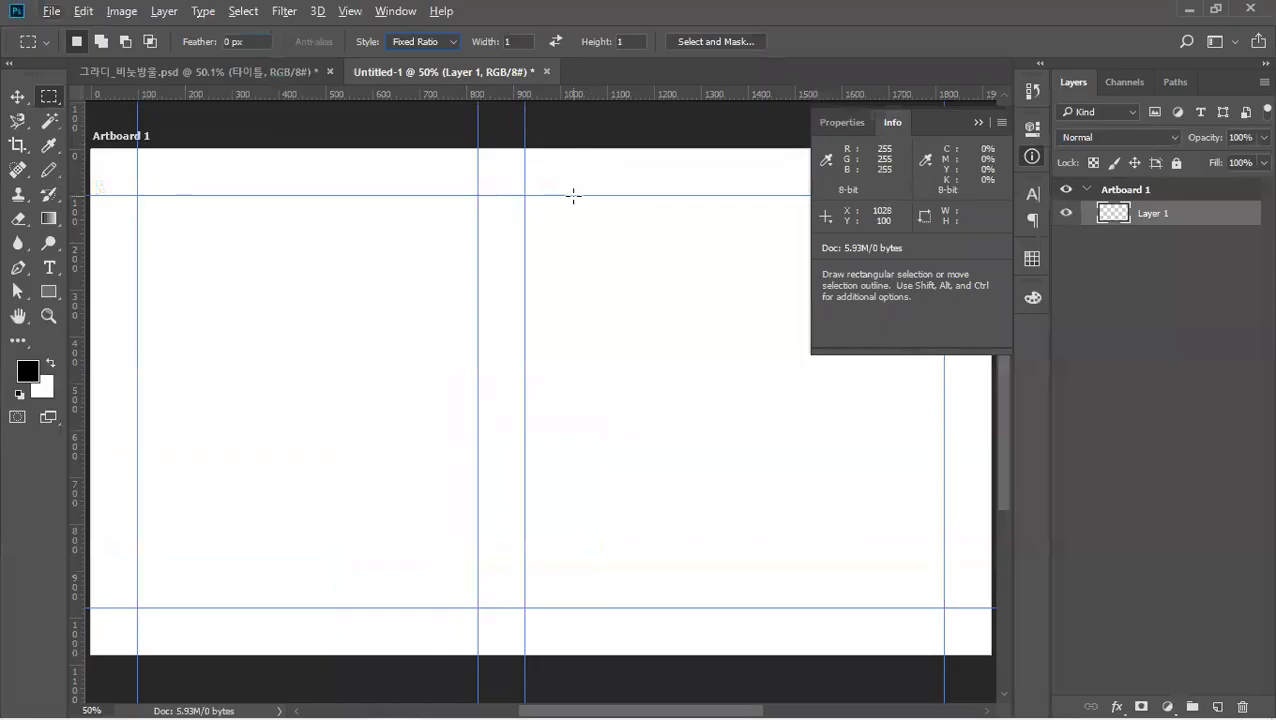
drag(573, 195, 766, 388)
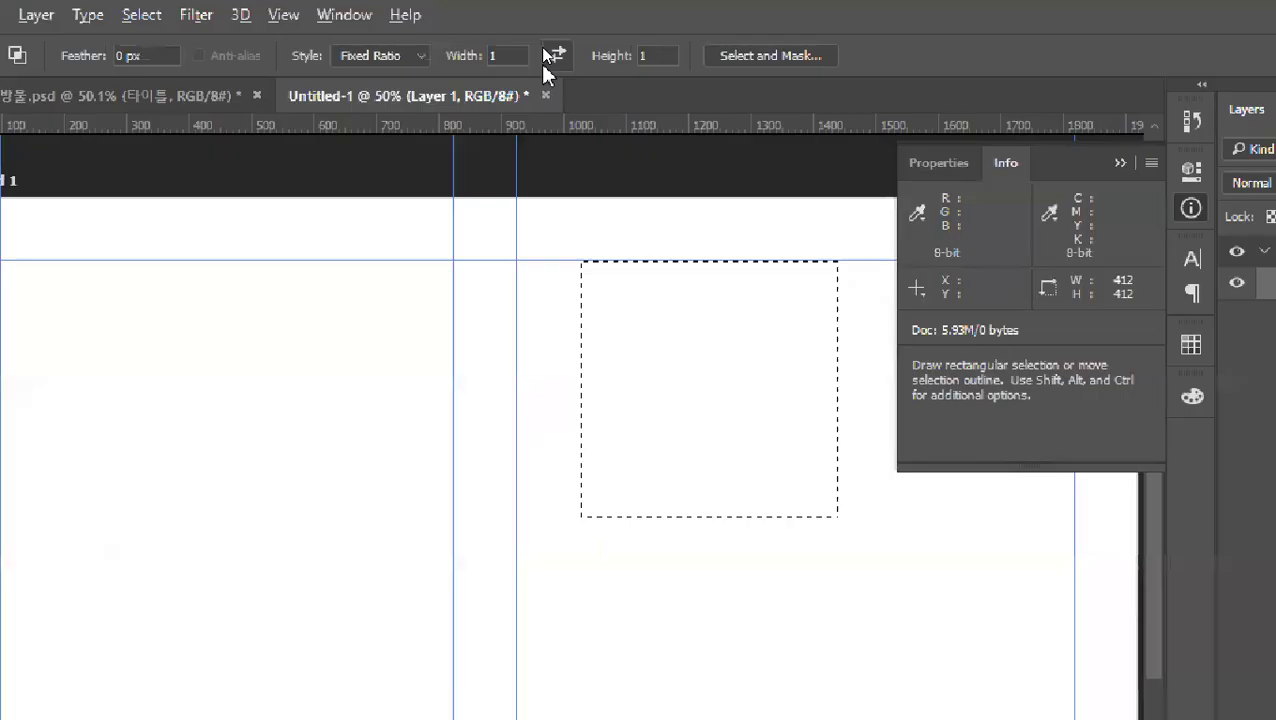
Set the selection ratio to 2:1 and draw a selection about 322 × 161 px over the vertical gap guides.
click(524, 40)
text(2)
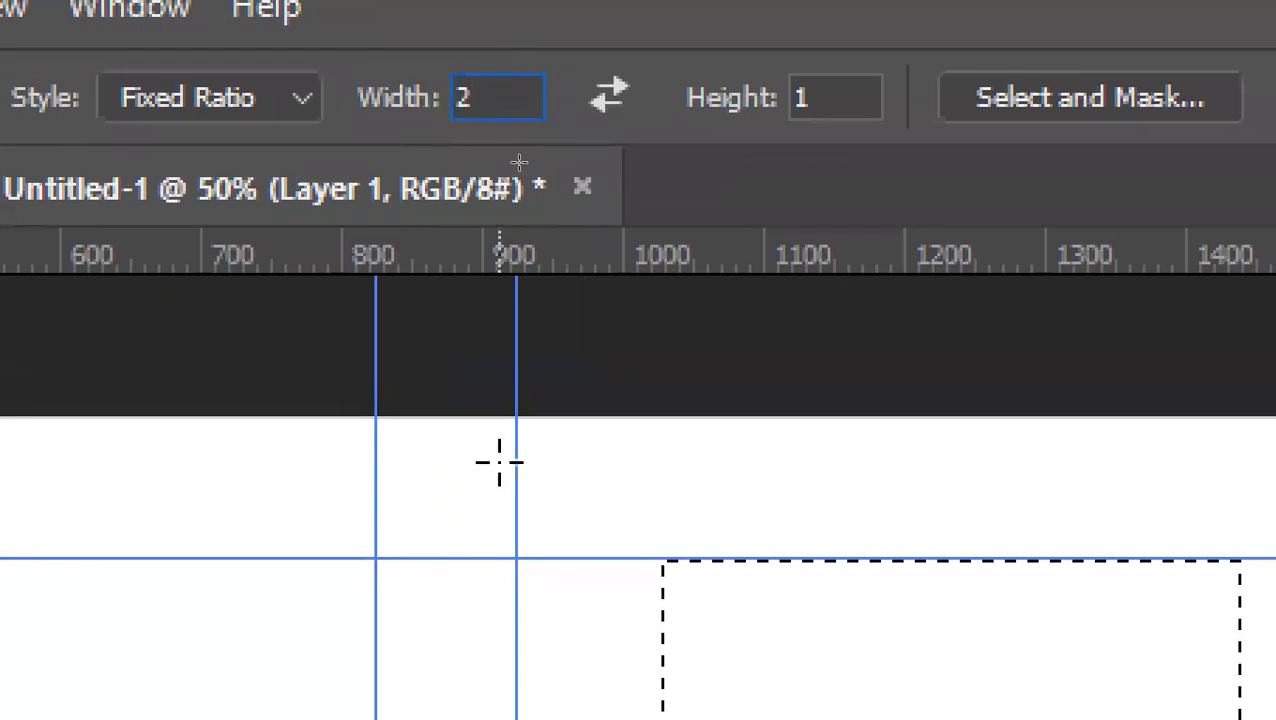
drag(407, 463, 803, 719)
drag(803, 631, 854, 630)
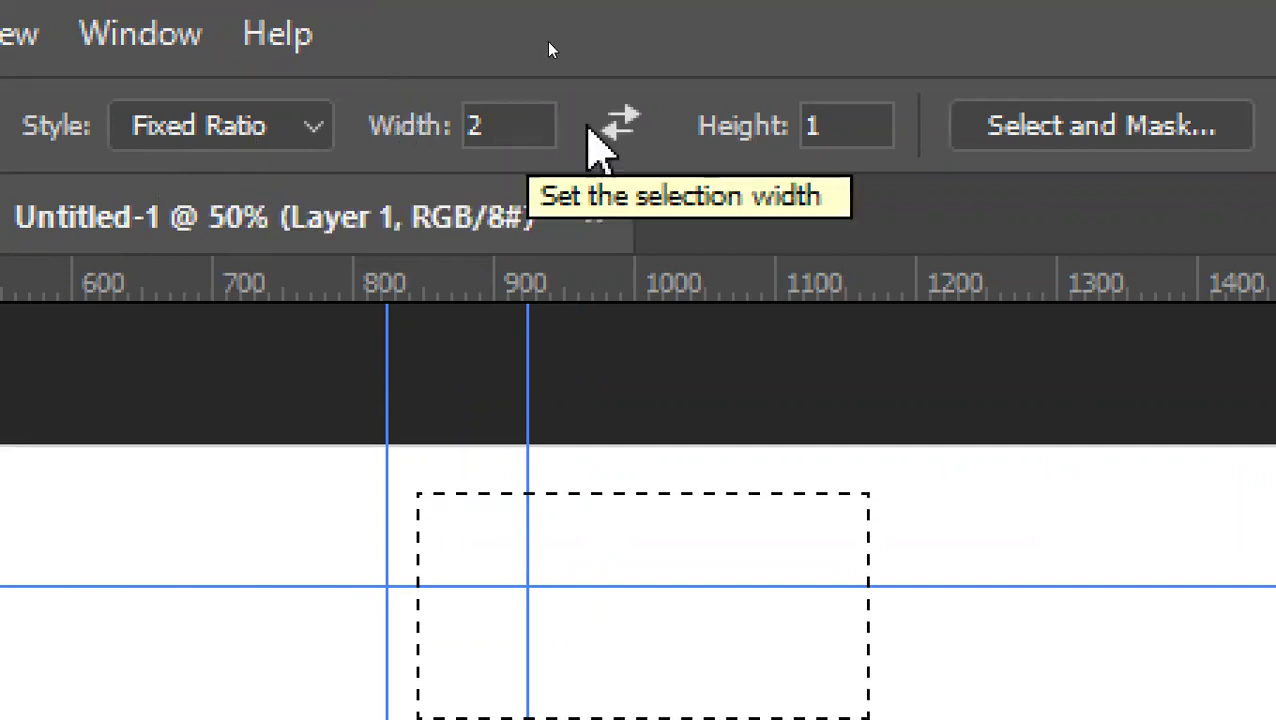
Swap the selection ratio to 1:2 and draw a tall selection, and swap back to 2:1 to draw a wide one.
click(620, 125)
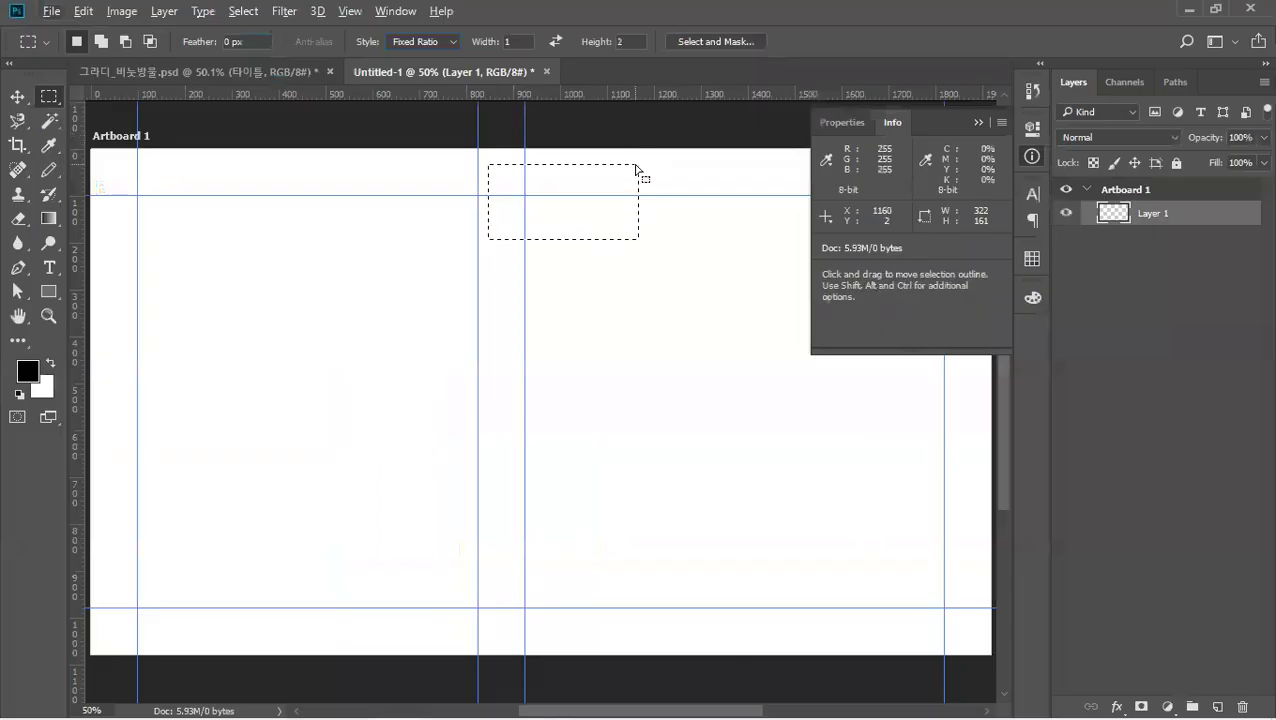
drag(651, 179, 794, 490)
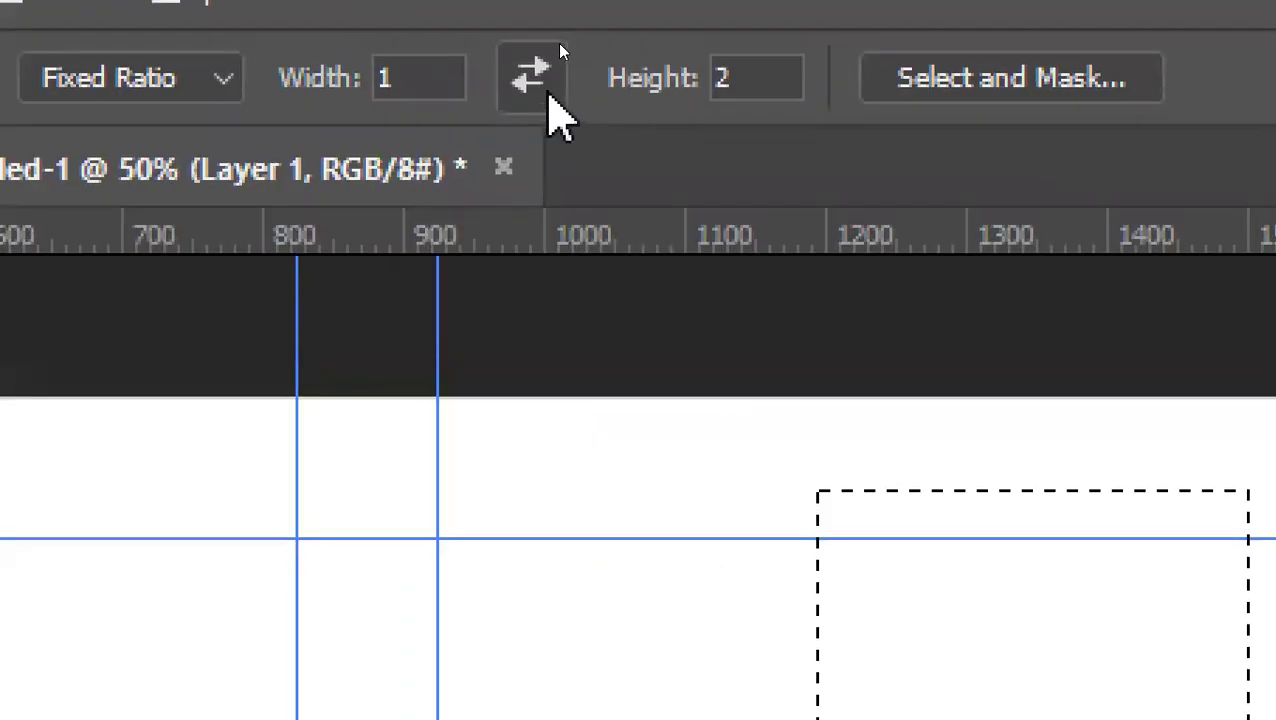
click(556, 42)
drag(191, 419, 812, 710)
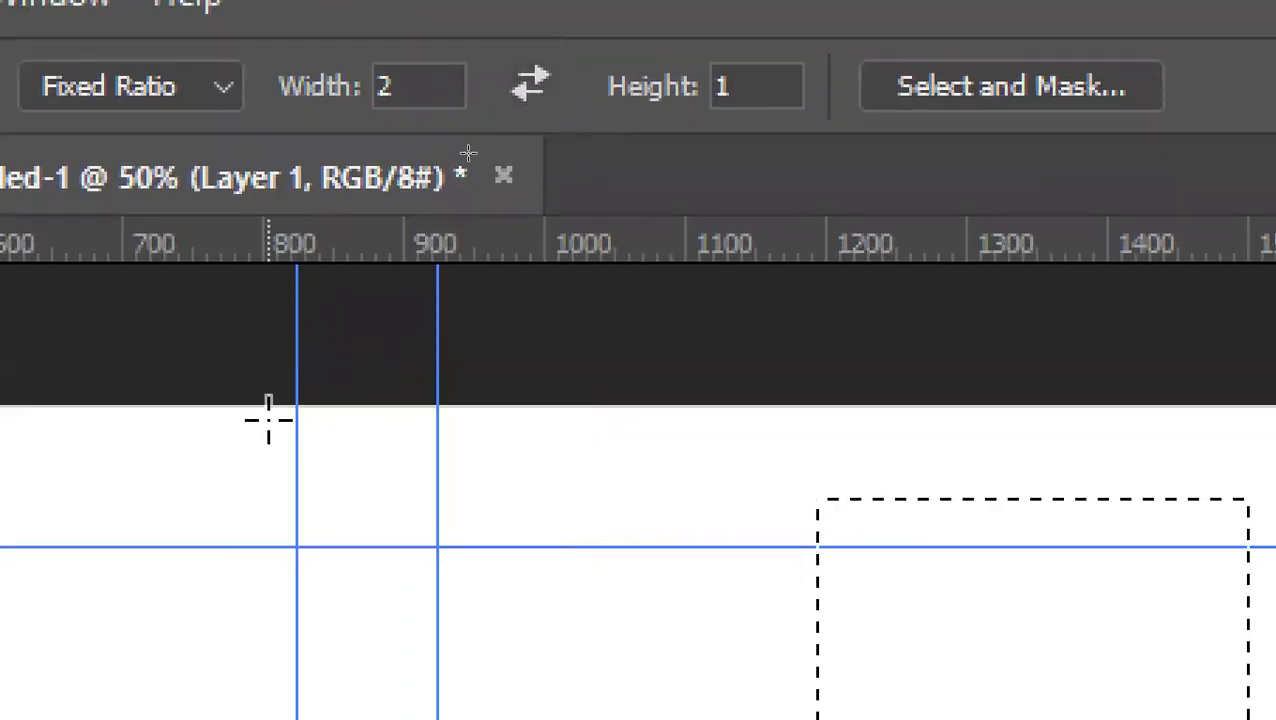
drag(812, 630, 678, 555)
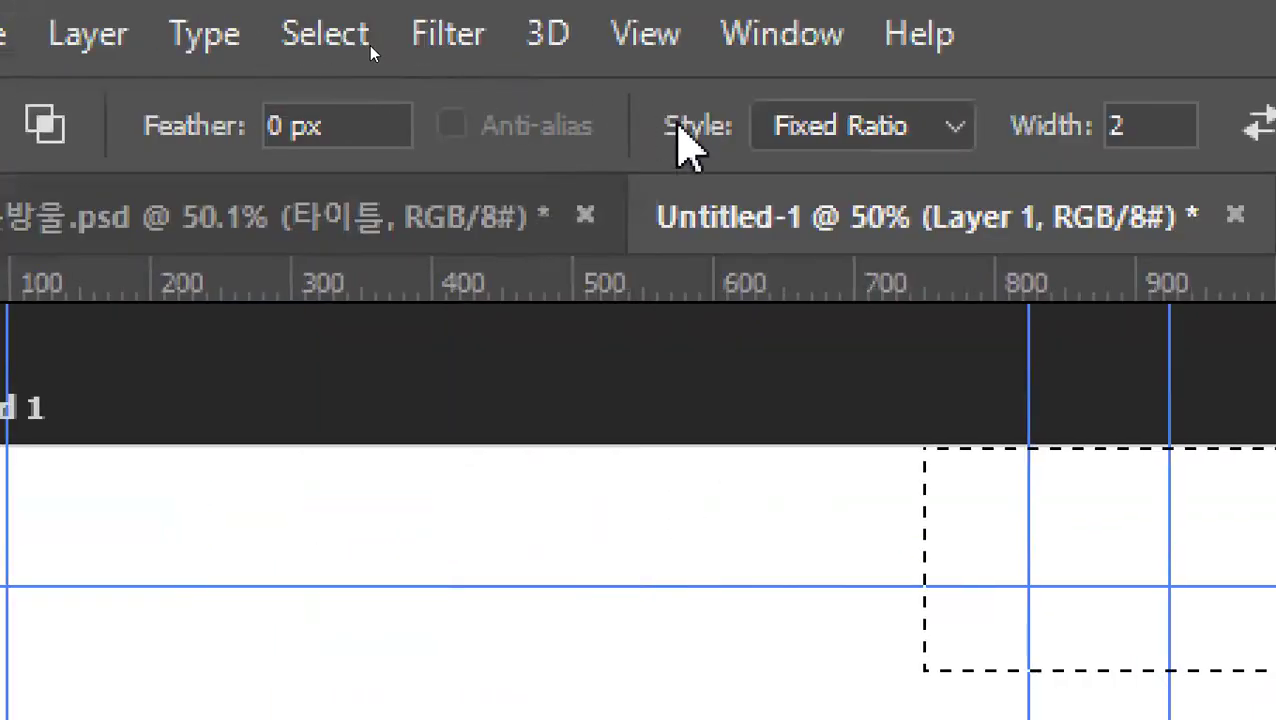
Return the marquee style to Normal and clear the selection.
click(945, 127)
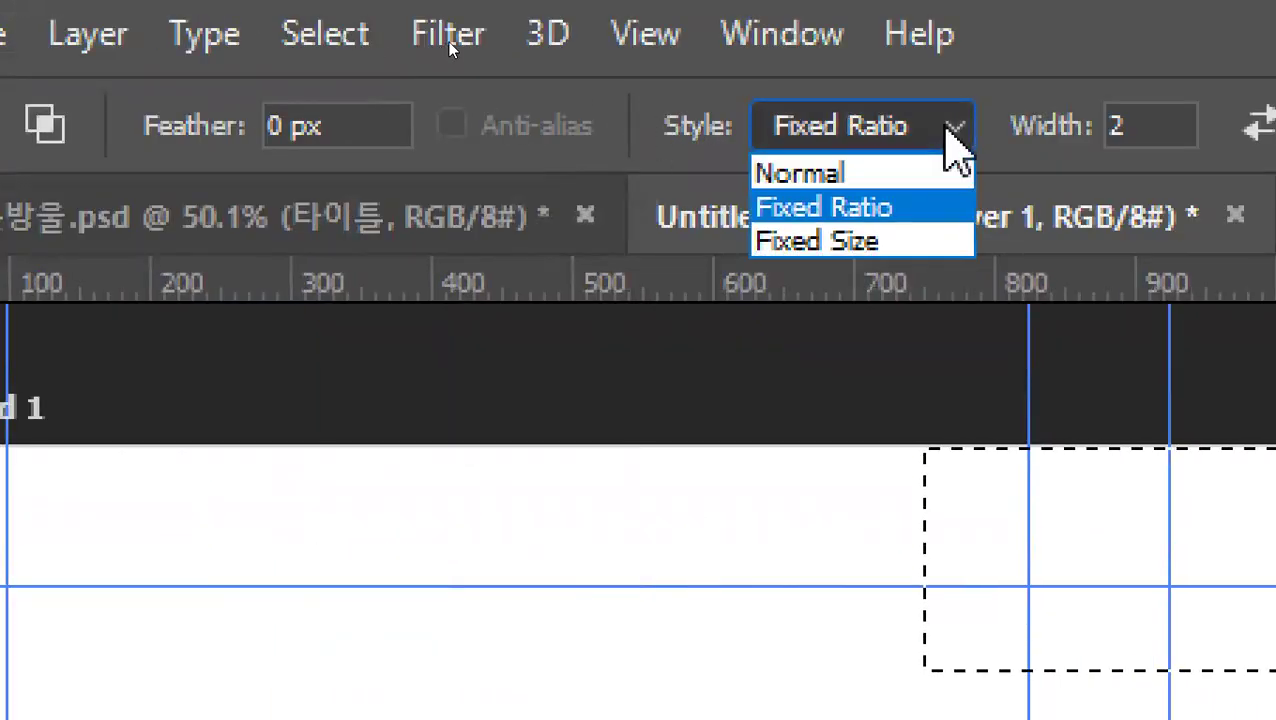
click(898, 170)
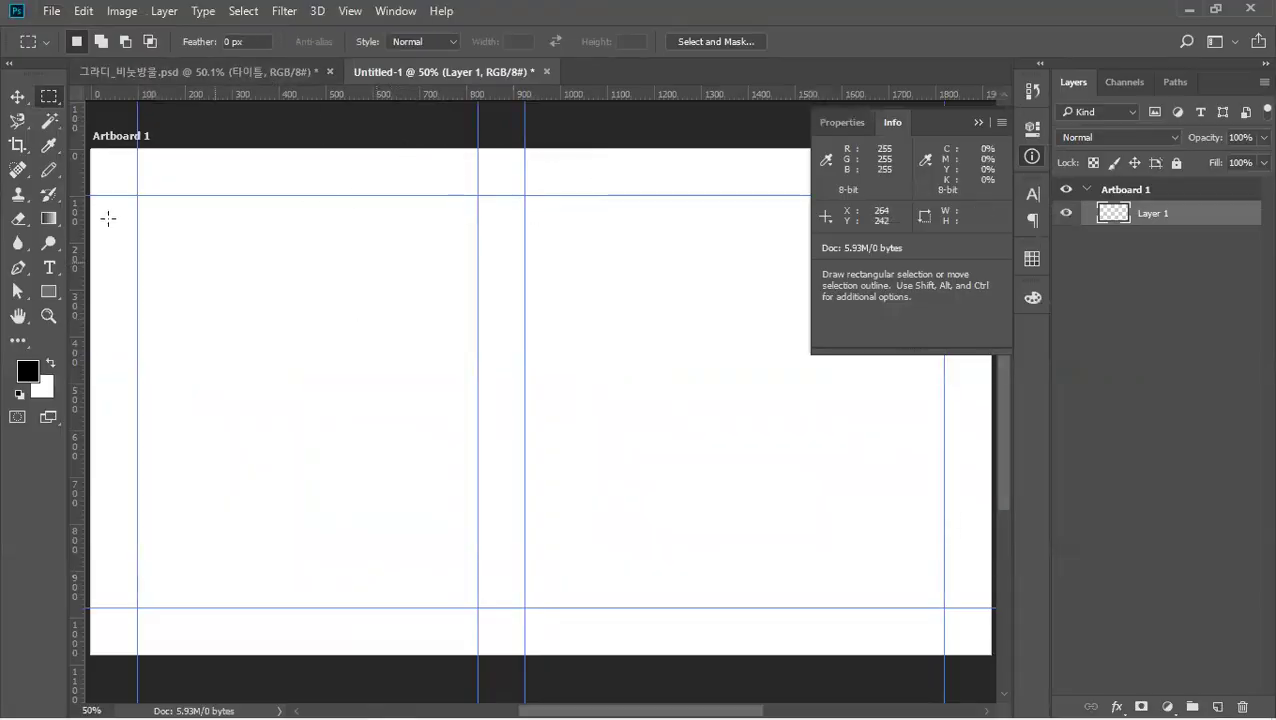
With the Move tool, add a horizontal guide about 350 px down the artboard.
click(17, 96)
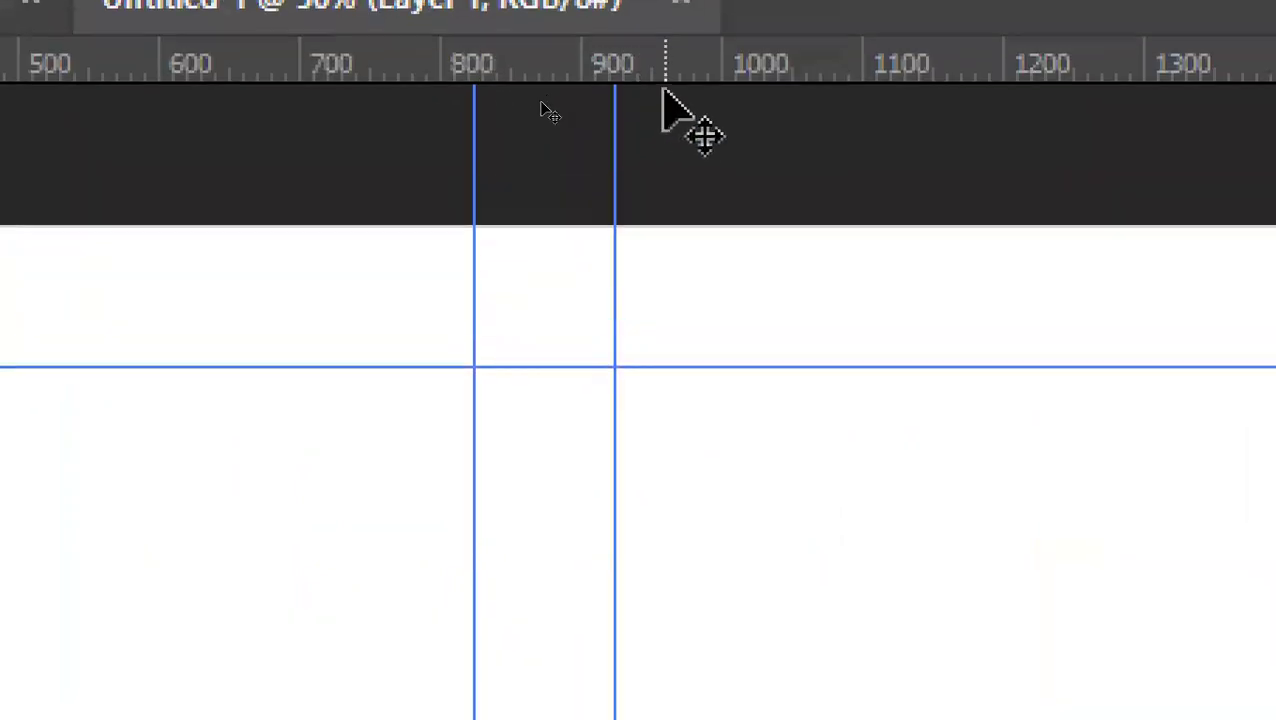
drag(690, 86, 768, 719)
drag(768, 632, 766, 632)
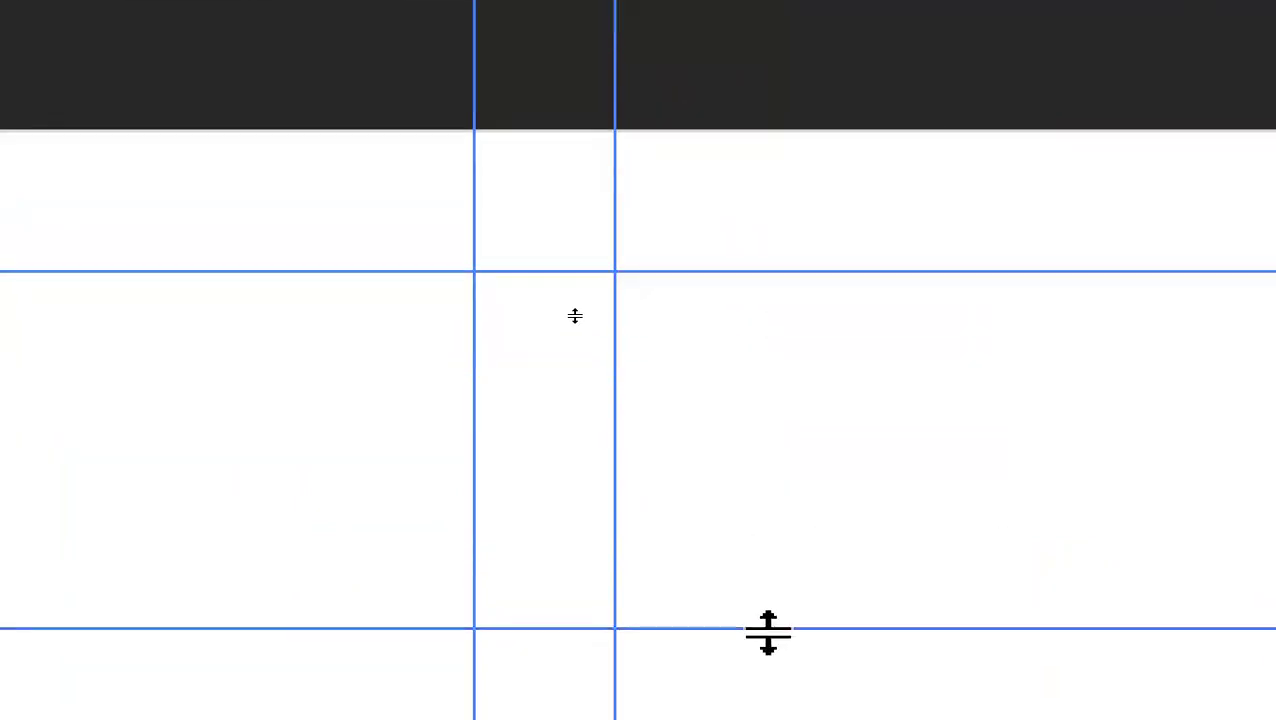
Remove the two vertical gap guides and the extra horizontal guide, keeping only the four margin guides.
drag(646, 225, 560, 94)
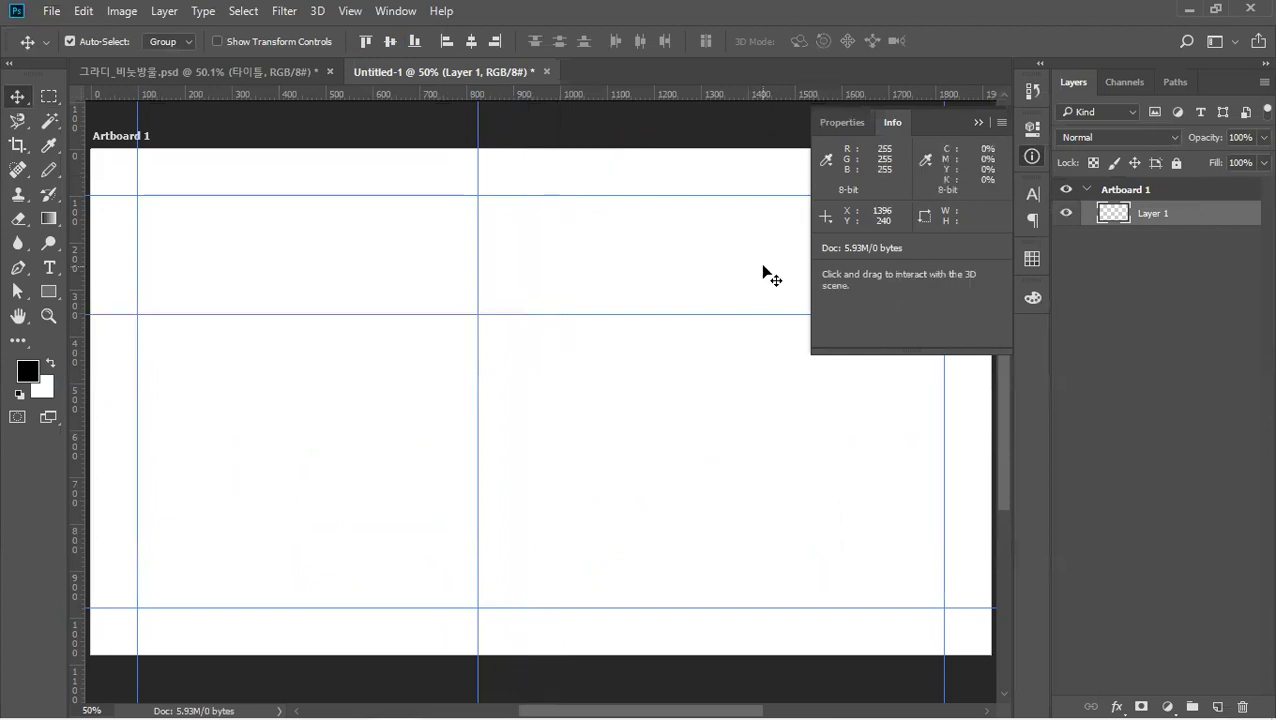
drag(476, 222, 478, 92)
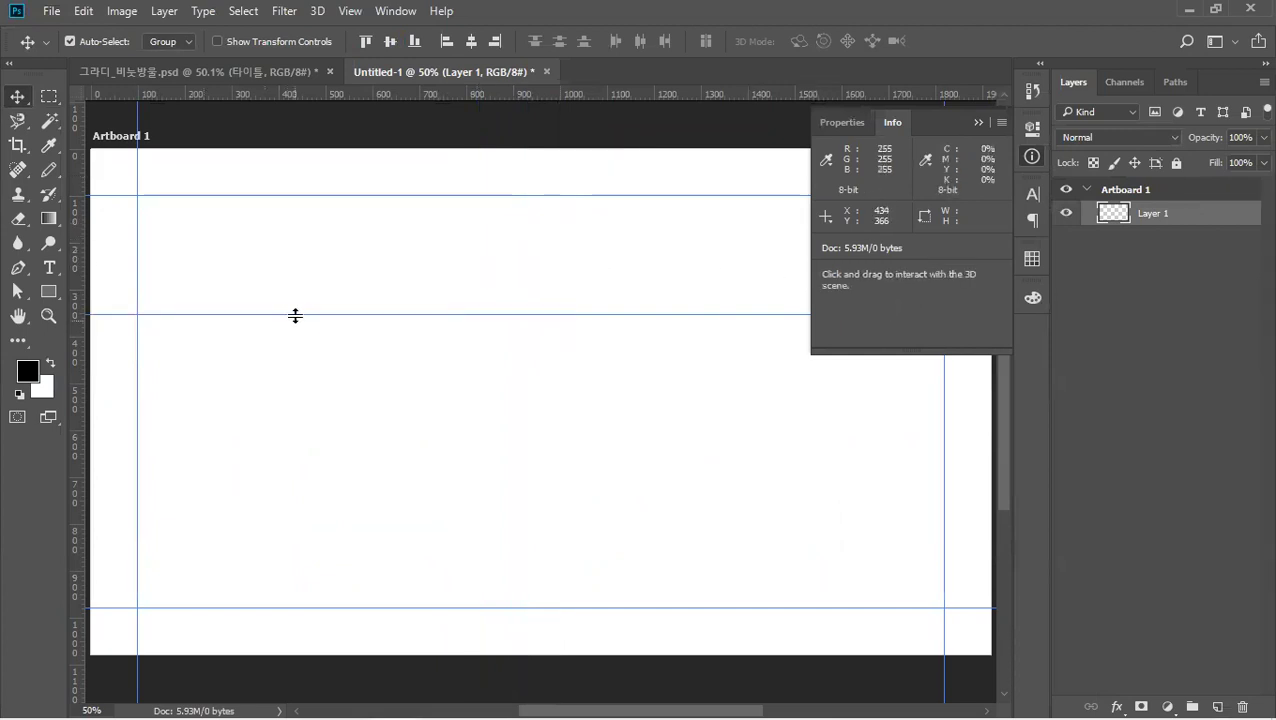
drag(295, 315, 428, 8)
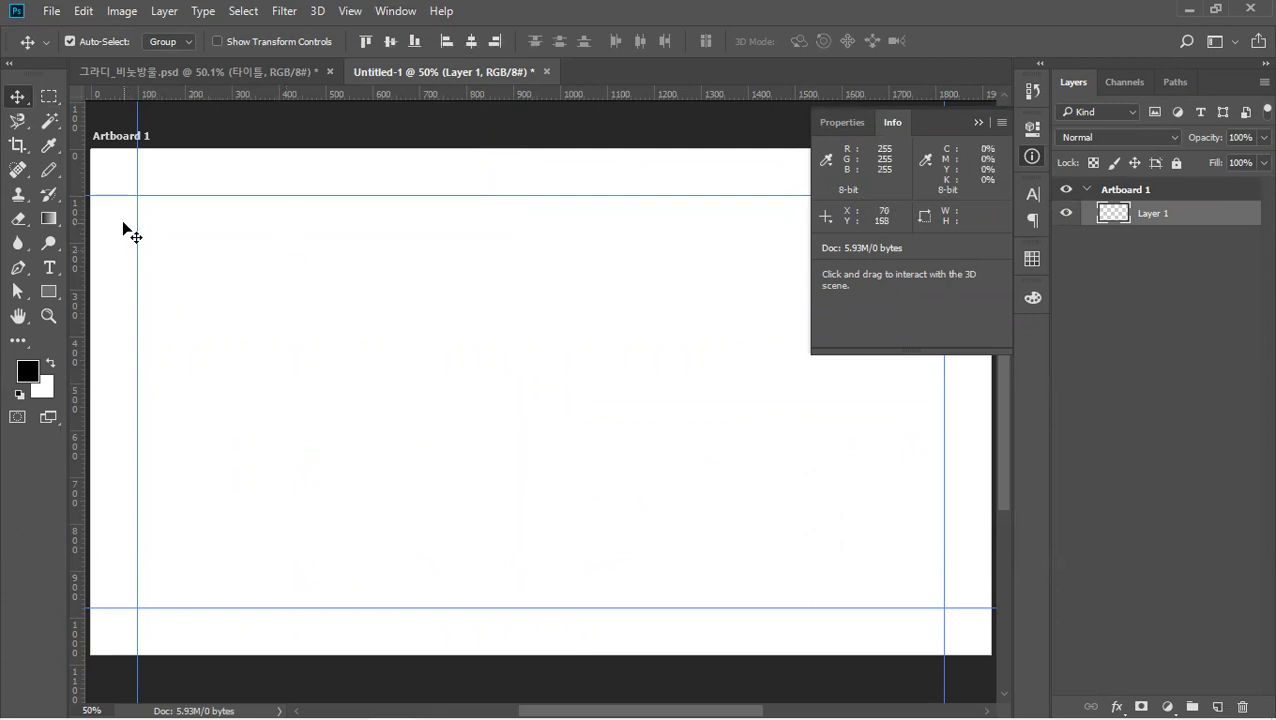
Add a vertical guide about 690 px across and draw a marquee selection from the left margin guide to it, below the upper guide.
drag(75, 252, 413, 314)
click(49, 96)
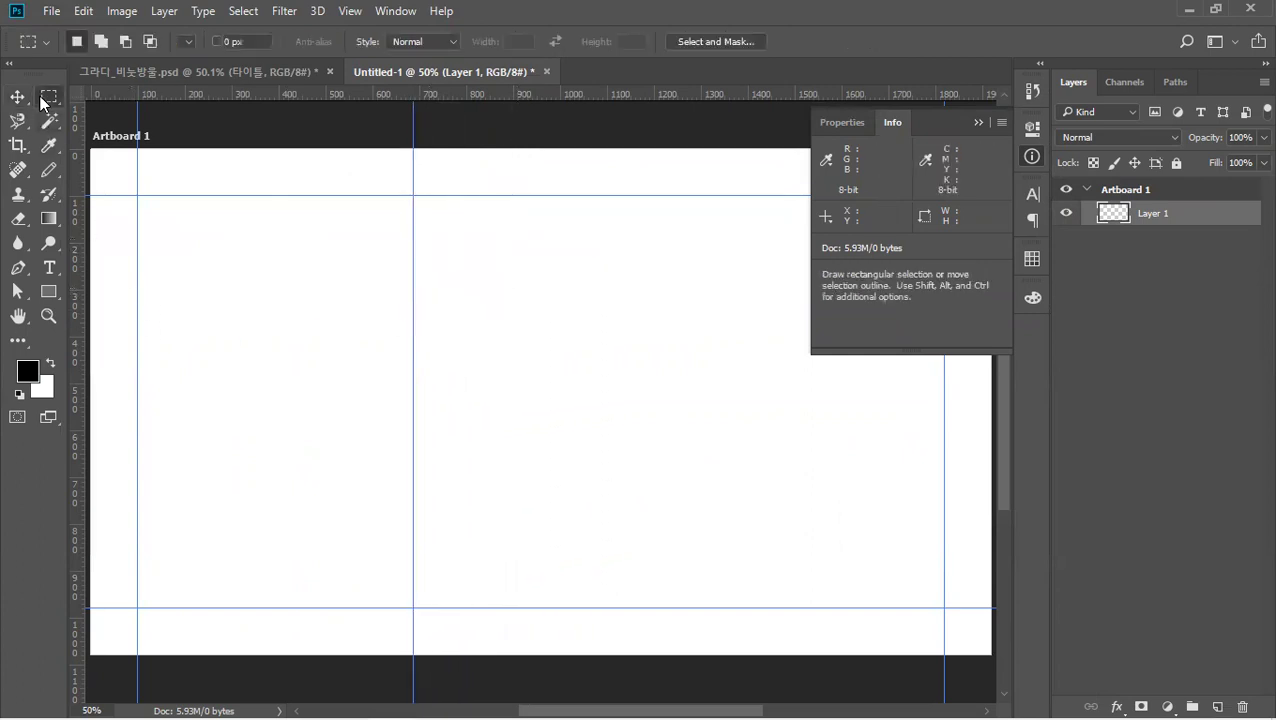
drag(138, 196, 407, 437)
Move the selection past the new guide to leave a gap, add guides at its sides, about 745 px and 1335 px across, and deselect.
drag(298, 328, 601, 328)
drag(83, 320, 441, 327)
drag(80, 336, 362, 407)
key(ctrl+z)
drag(77, 296, 716, 366)
key(ctrl+d)
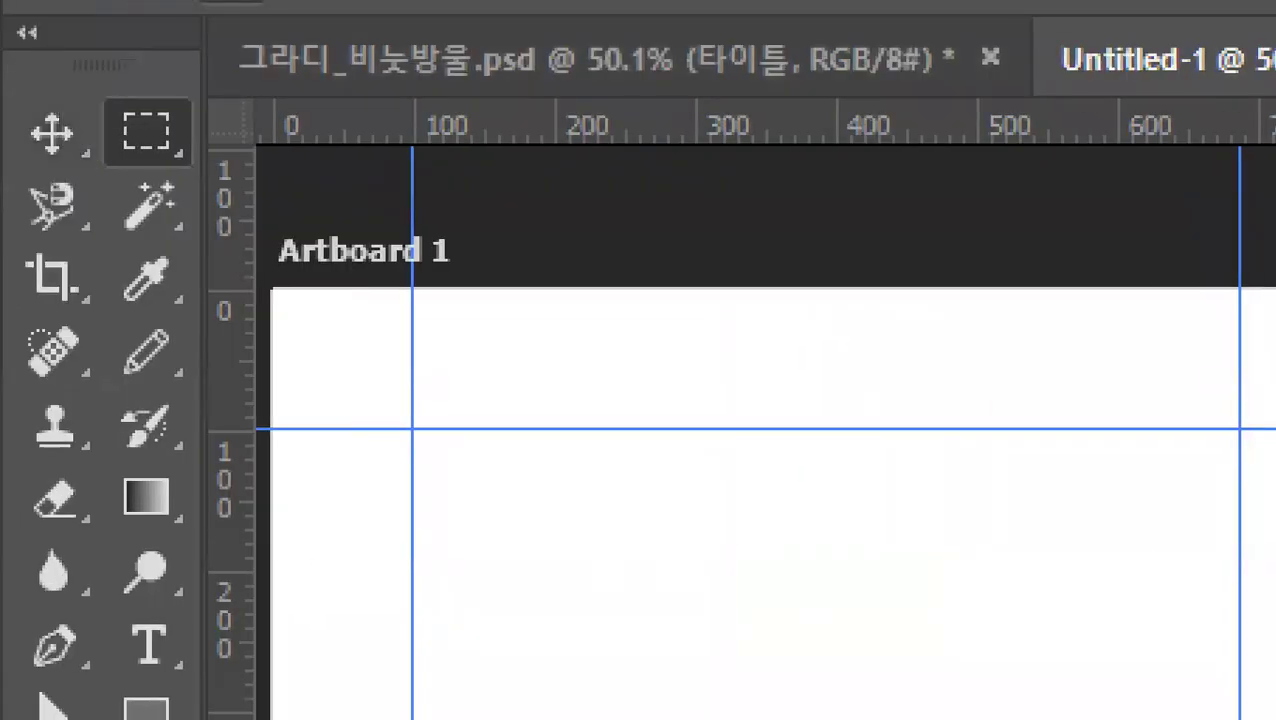
Try moving the left margin guide to about 150 px and the 745 px guide to about 840 px, undoing each move.
click(52, 136)
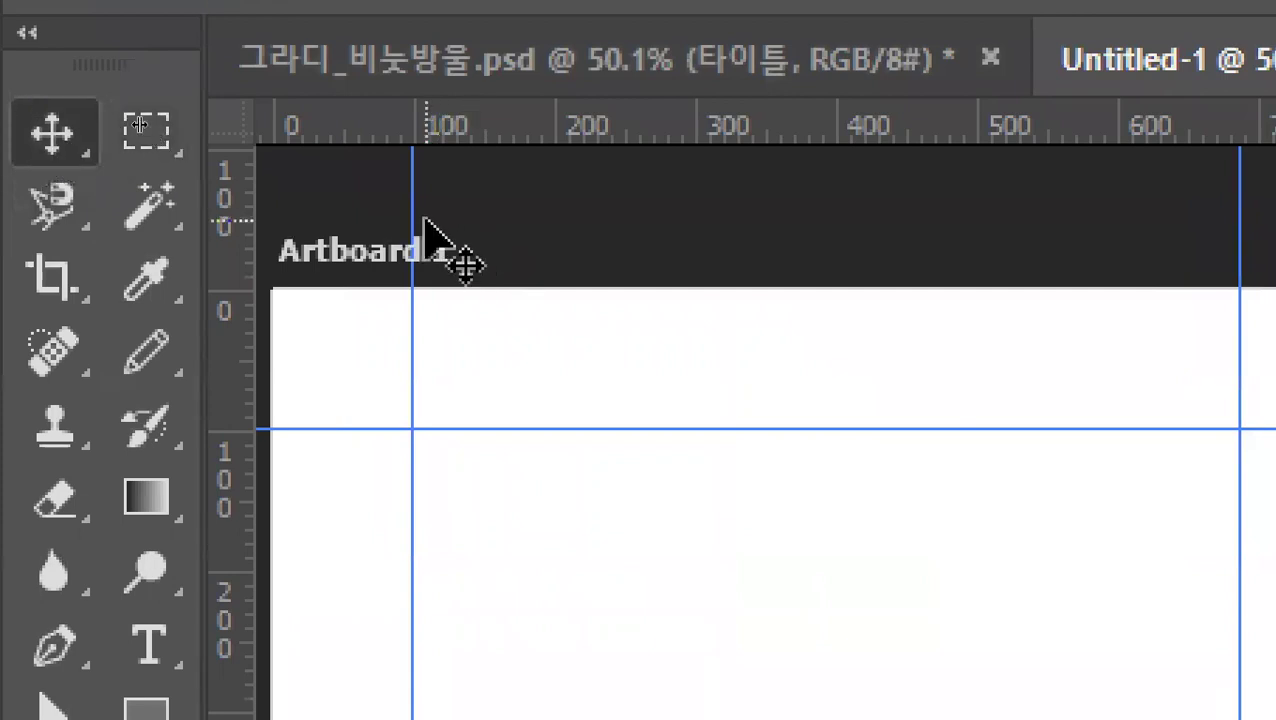
drag(413, 219, 487, 222)
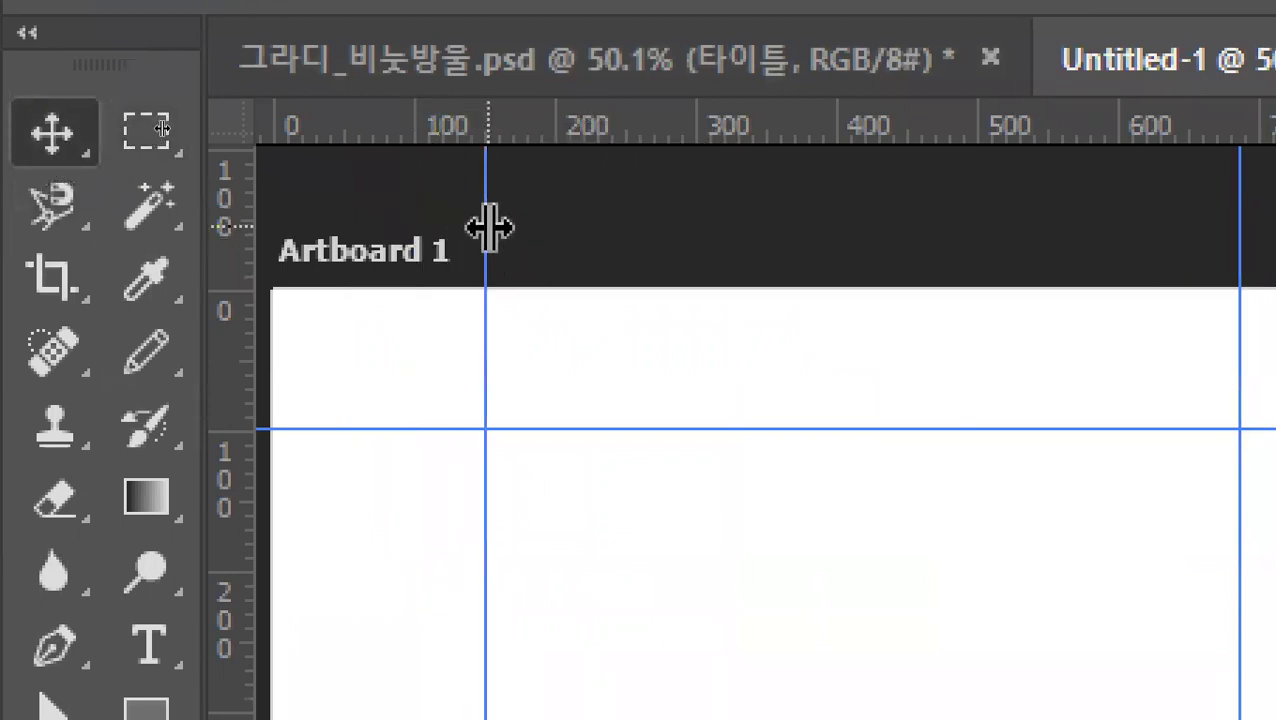
key(ctrl+z)
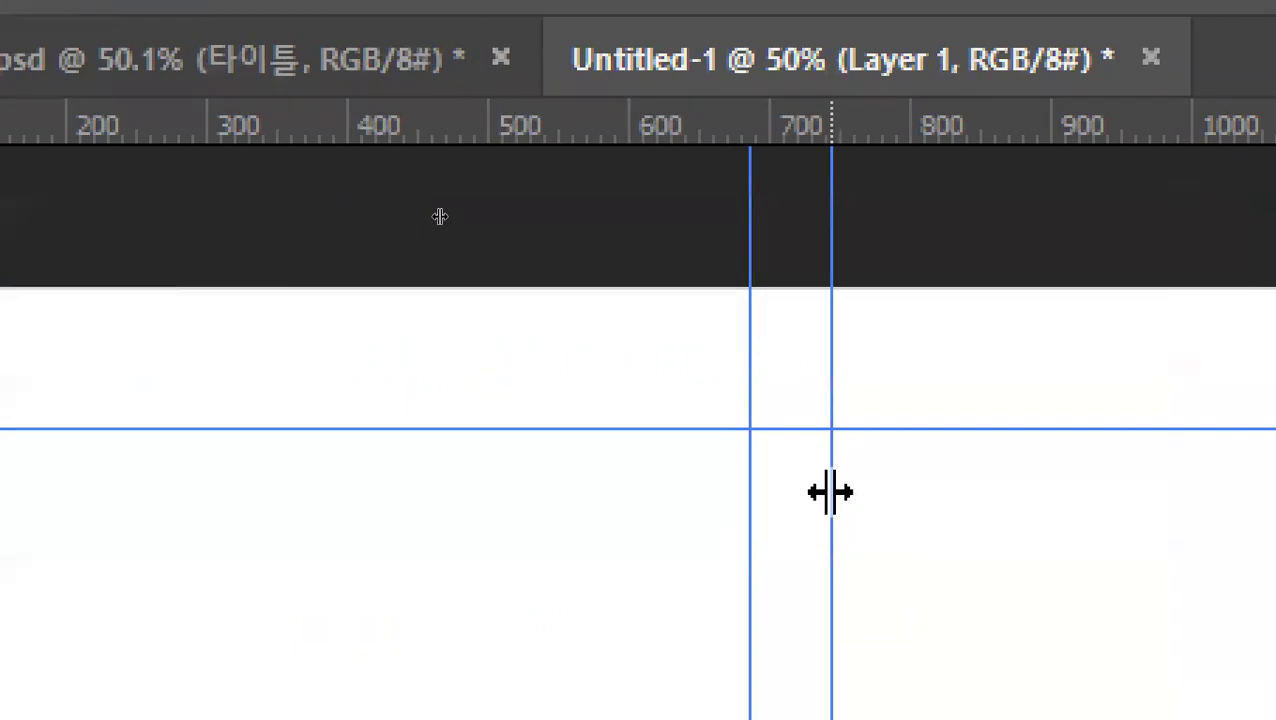
drag(830, 492, 968, 515)
key(ctrl+z)
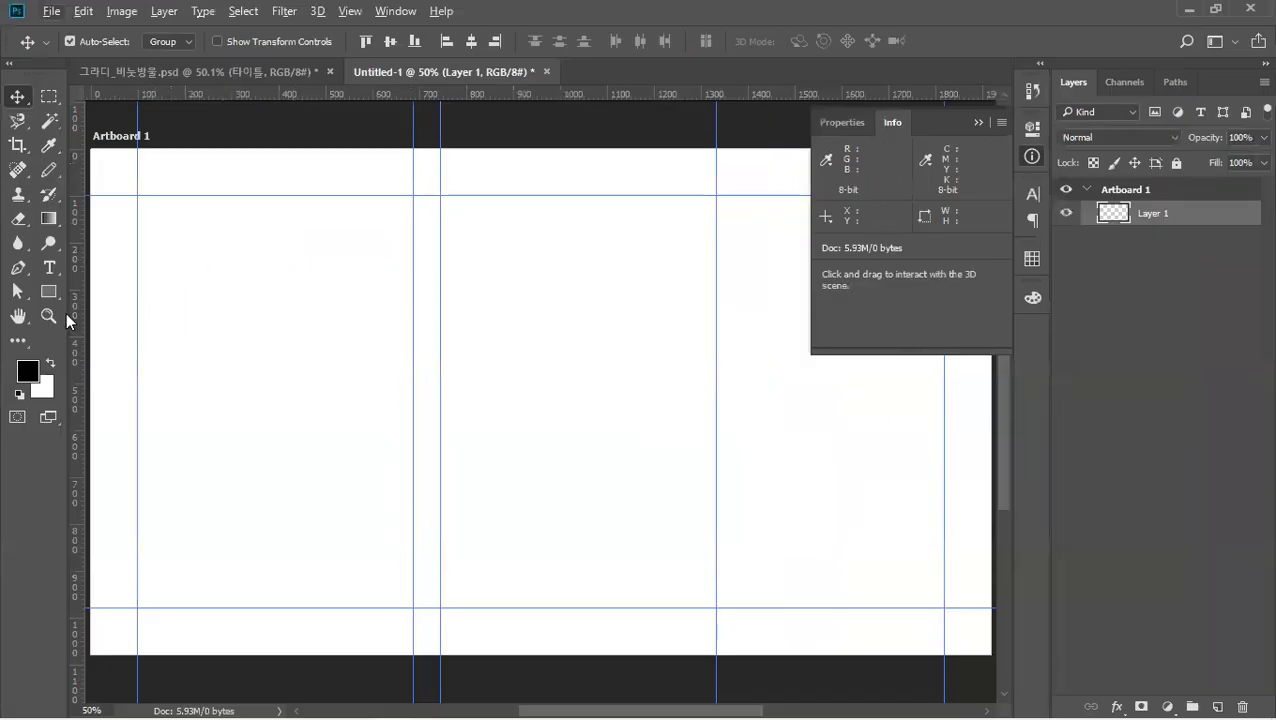
Add a horizontal guide about 570 px down, across the middle of the artboard, discarding any extra guide outside the canvas.
drag(76, 320, 1247, 485)
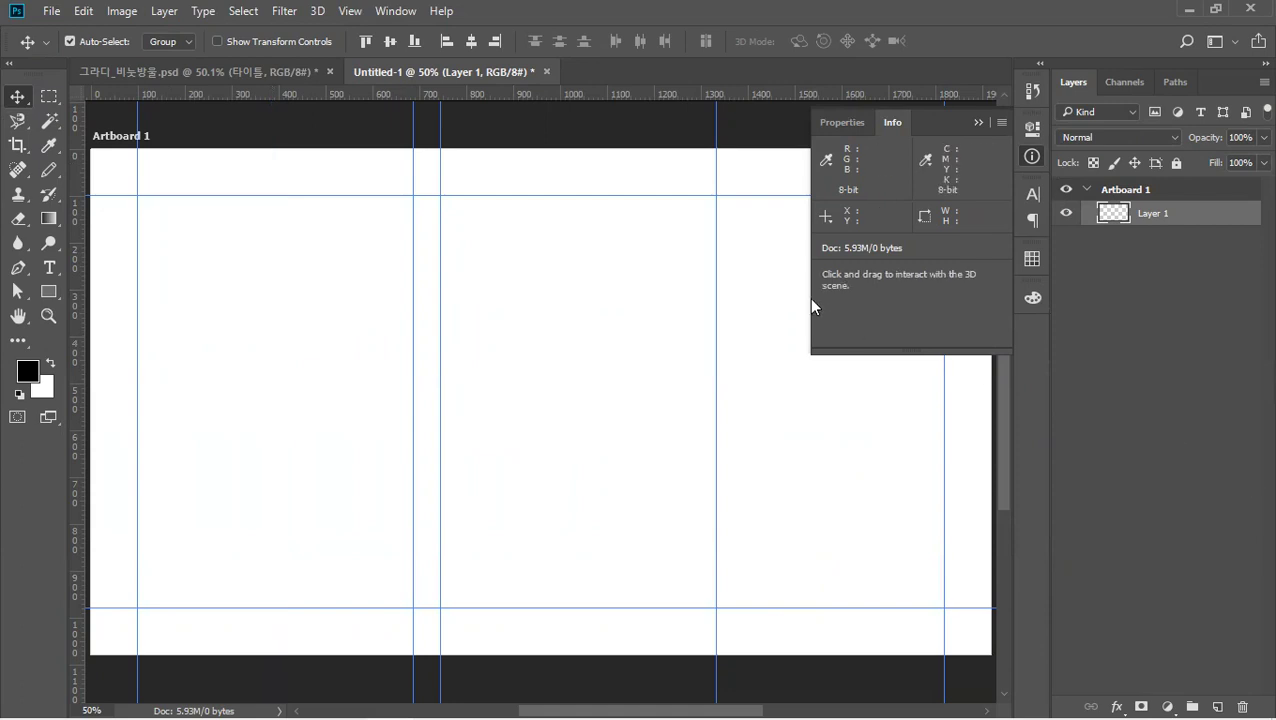
drag(649, 93, 652, 414)
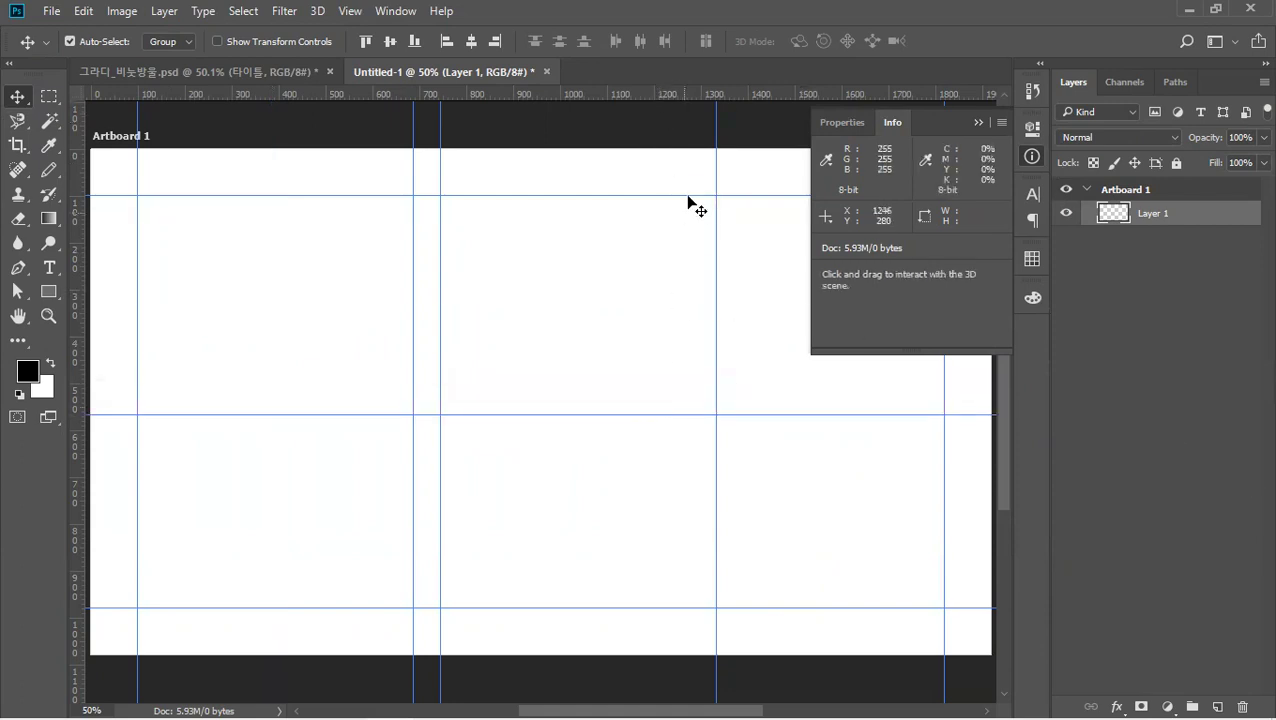
drag(670, 94, 690, 389)
drag(690, 433, 745, 30)
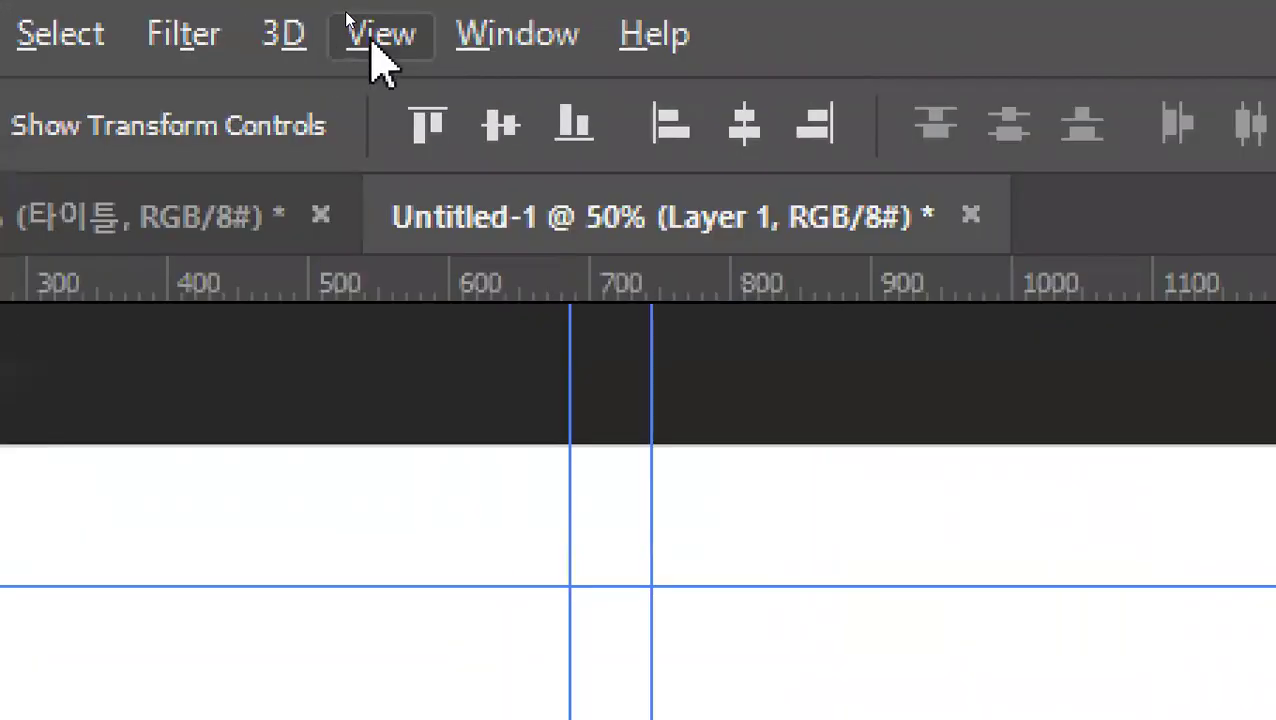
click(340, 8)
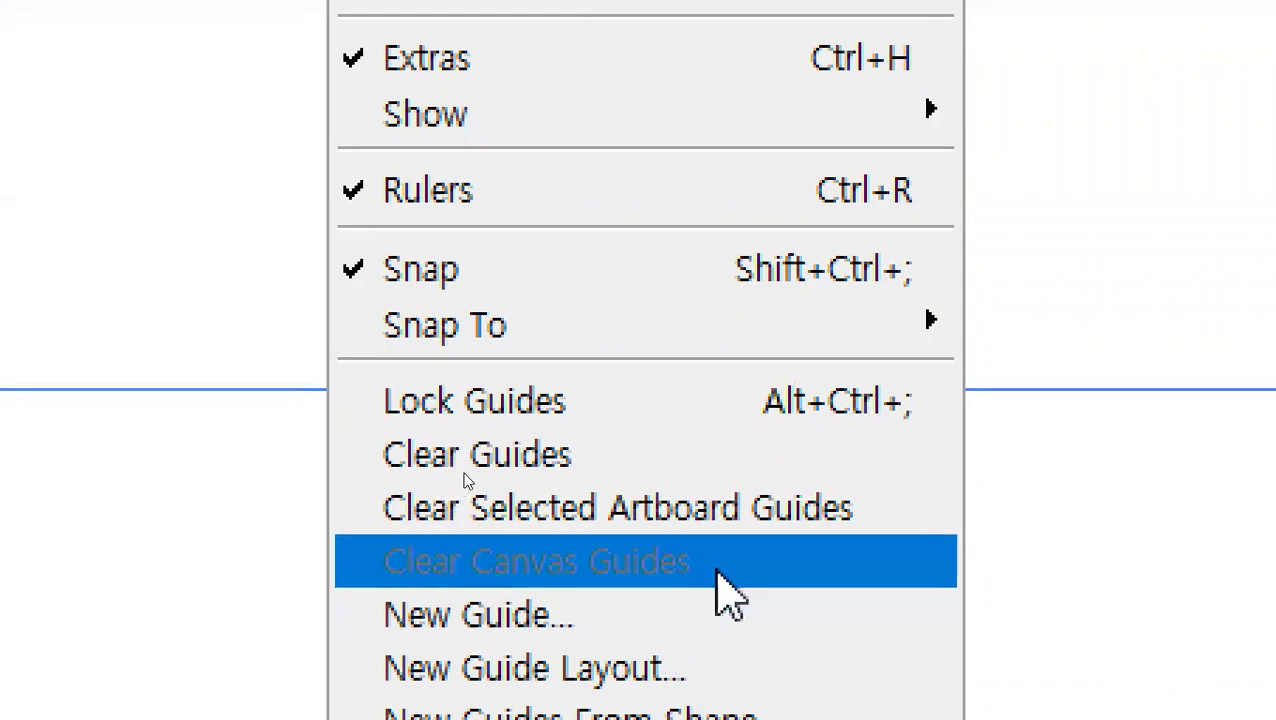
key(Escape)
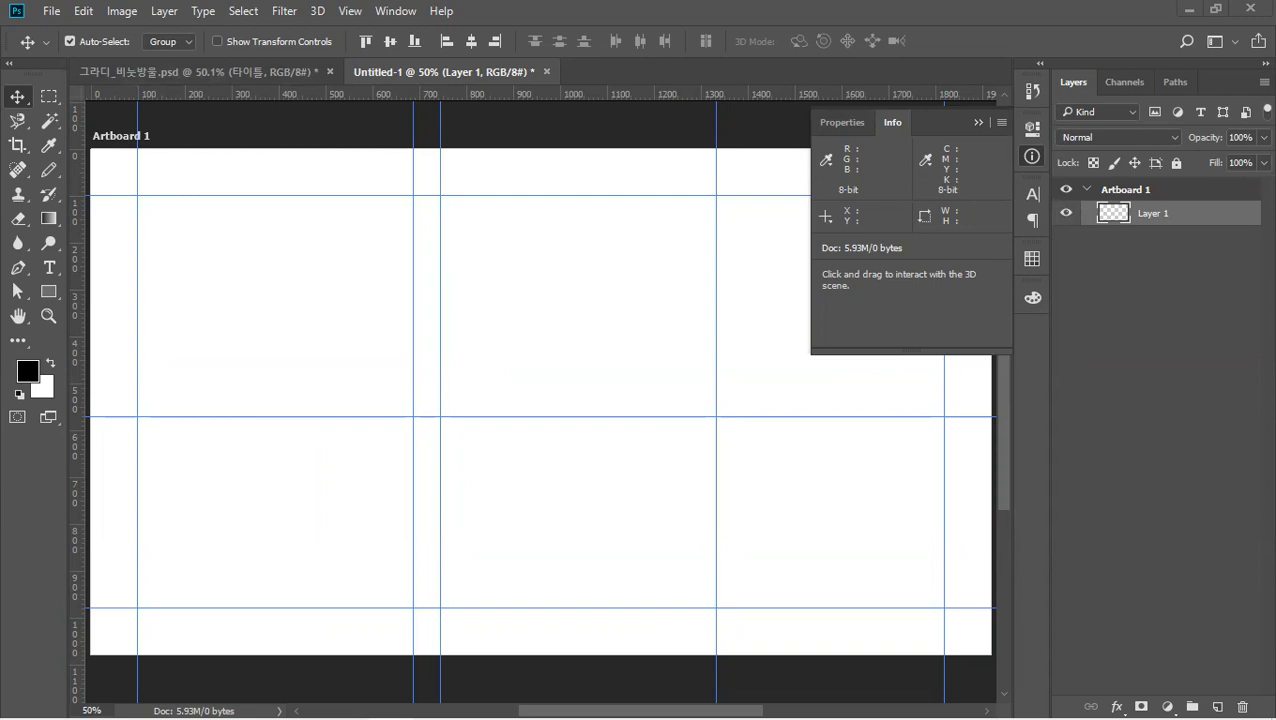
Switch to the 그라디_비눗방울.psd document and move the 타이틀 group straight up by about 150 px.
click(213, 71)
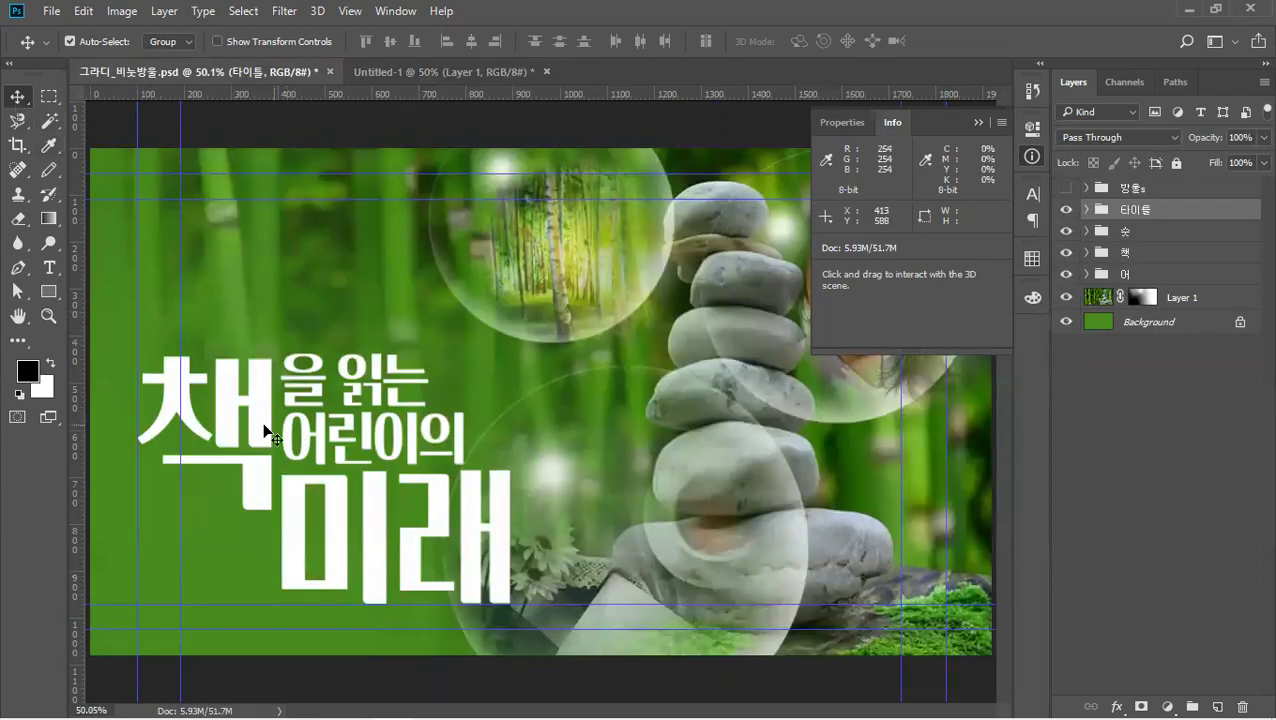
drag(243, 417, 244, 342)
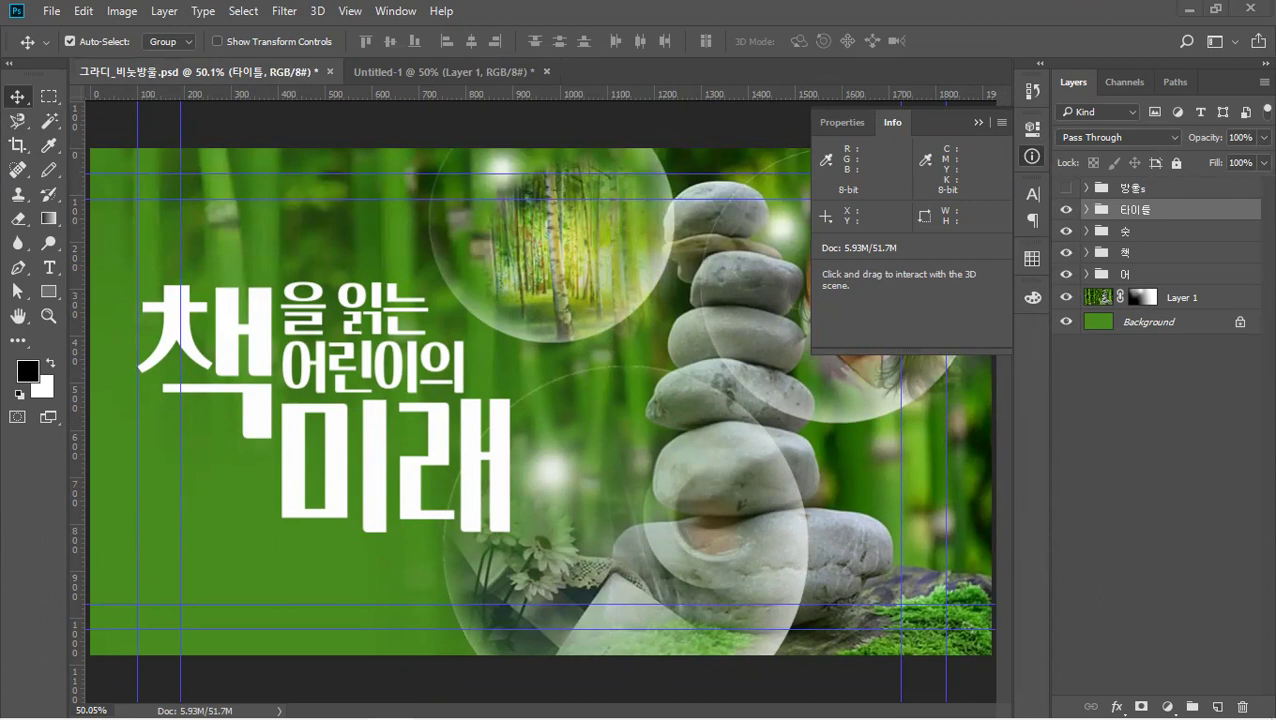
mouse_move(162, 698)
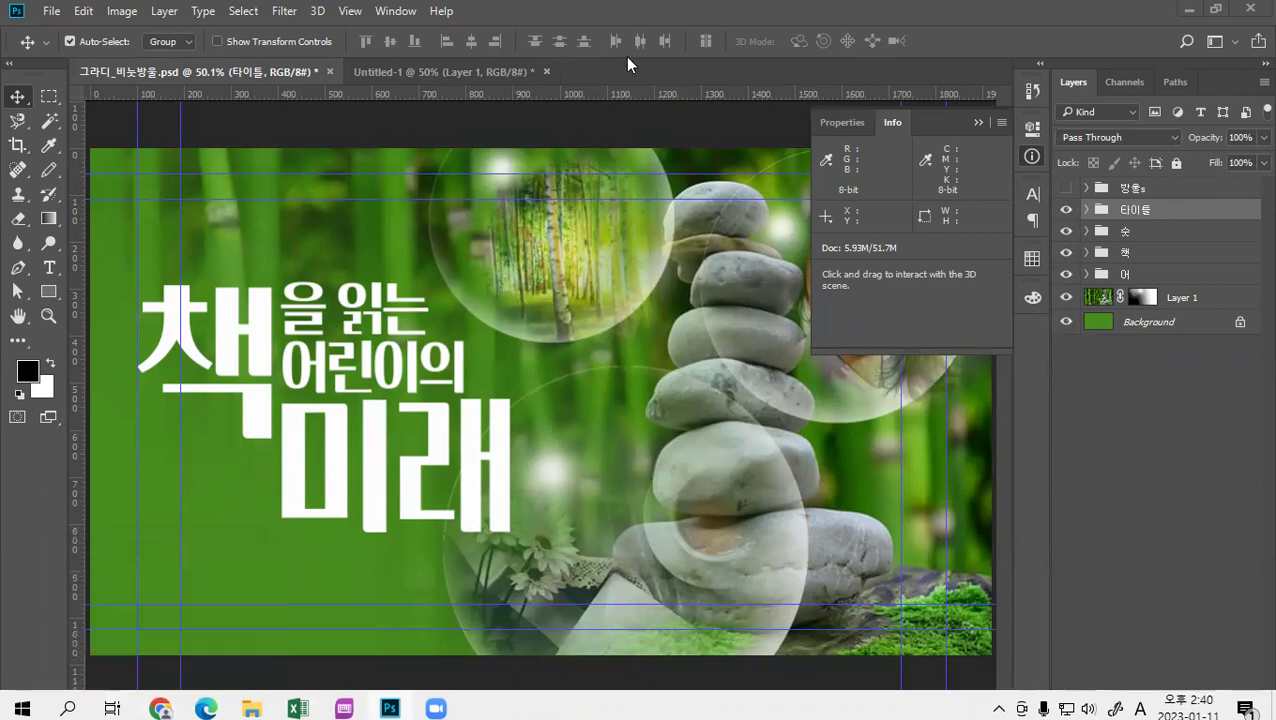
Save the 그라디_비눗방울.psd document.
key(ctrl+s)
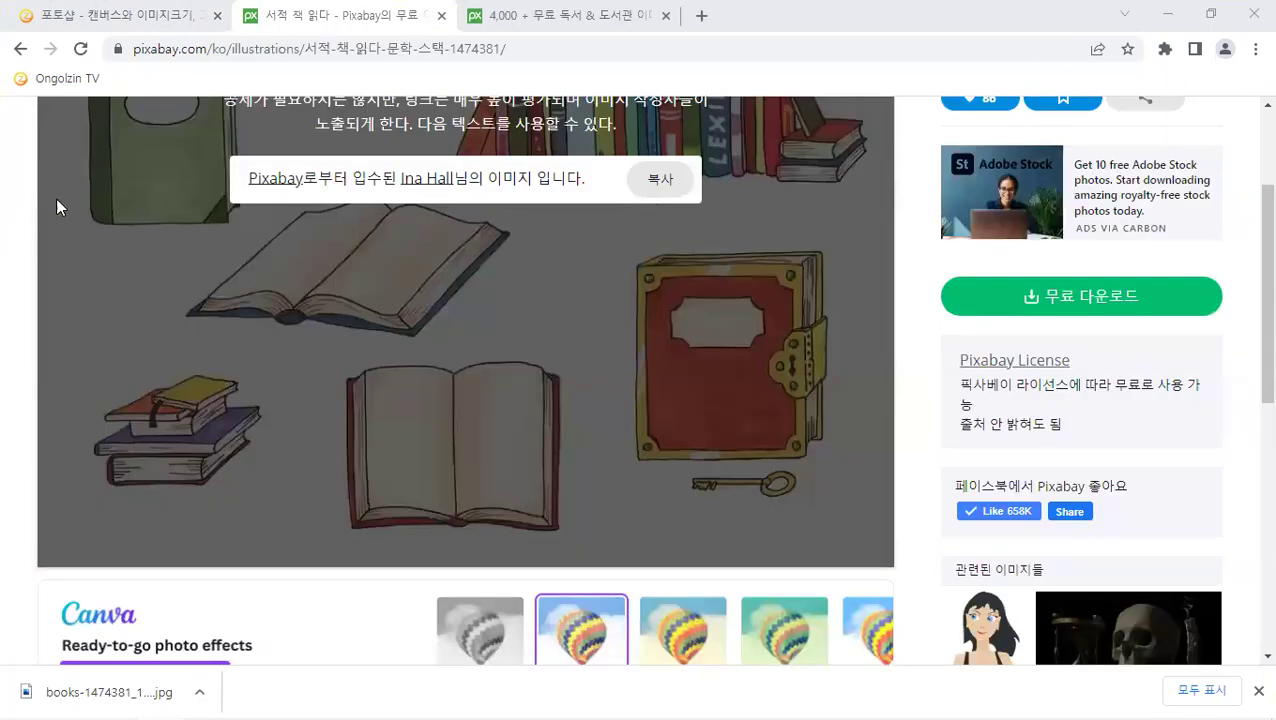
On the Pixabay book illustration page in Chrome, copy the image attribution text and dismiss the thank-you overlay.
click(668, 180)
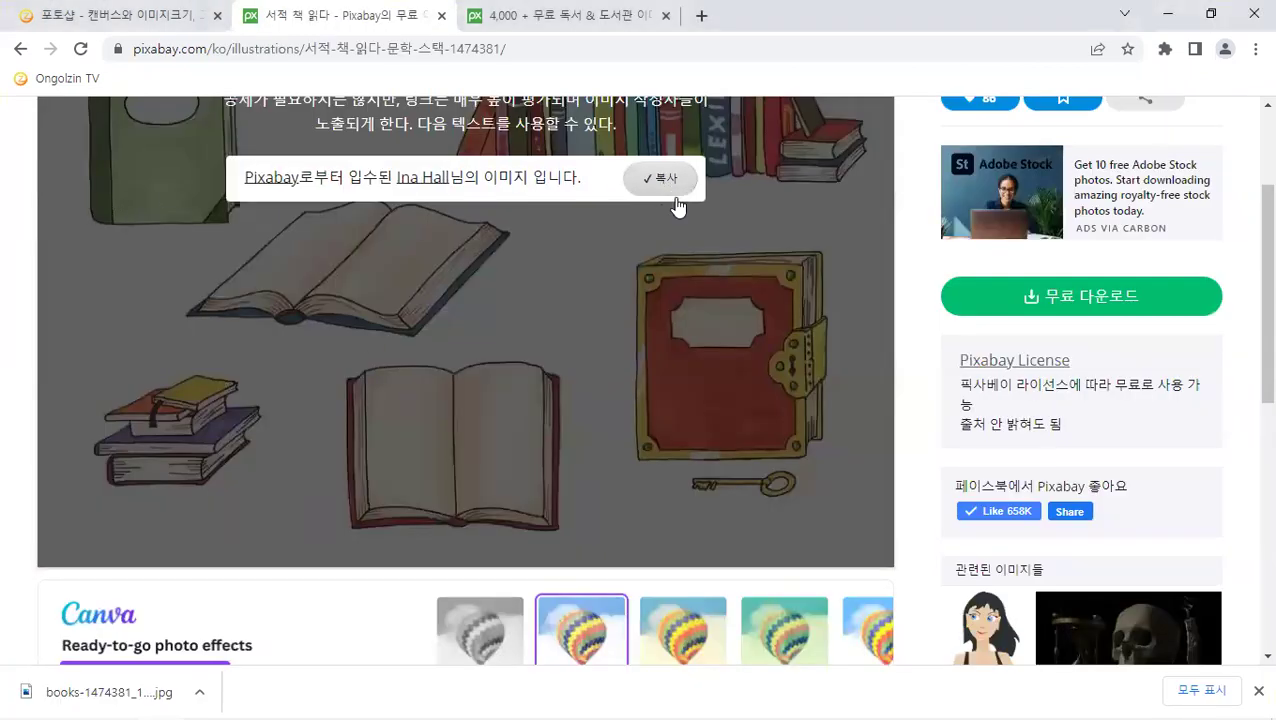
scroll(678, 205, up, 1)
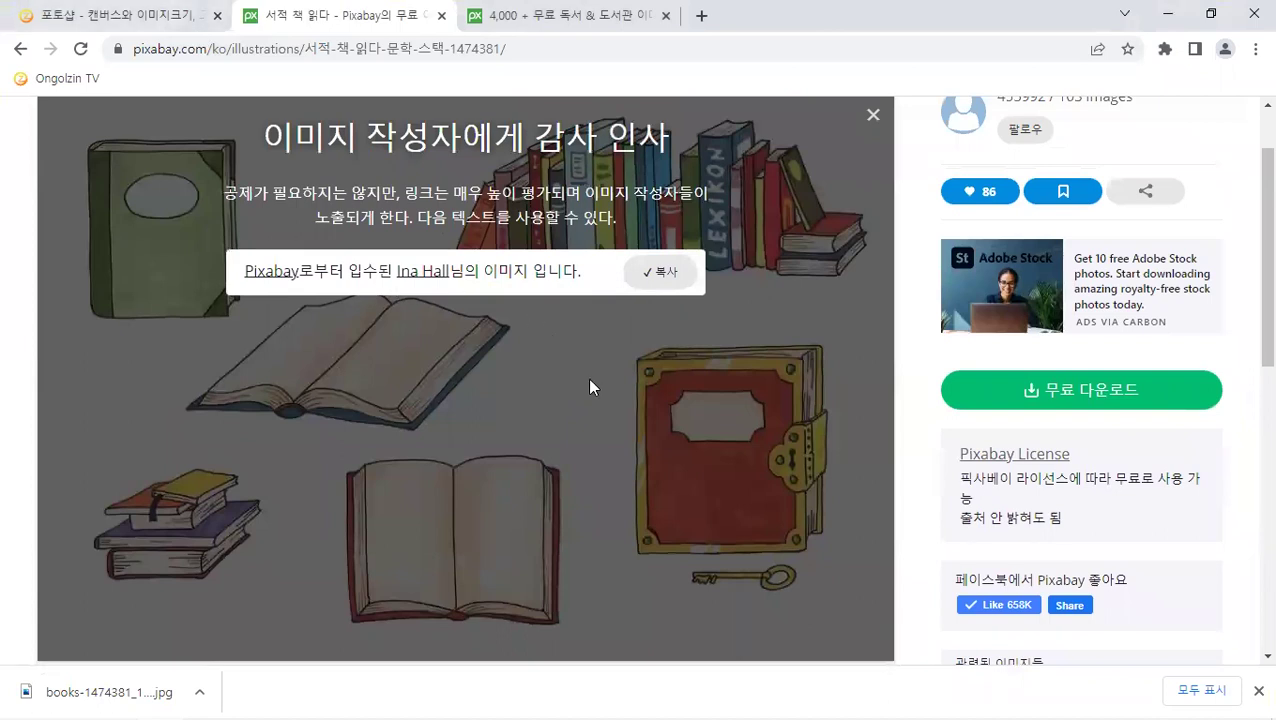
click(869, 118)
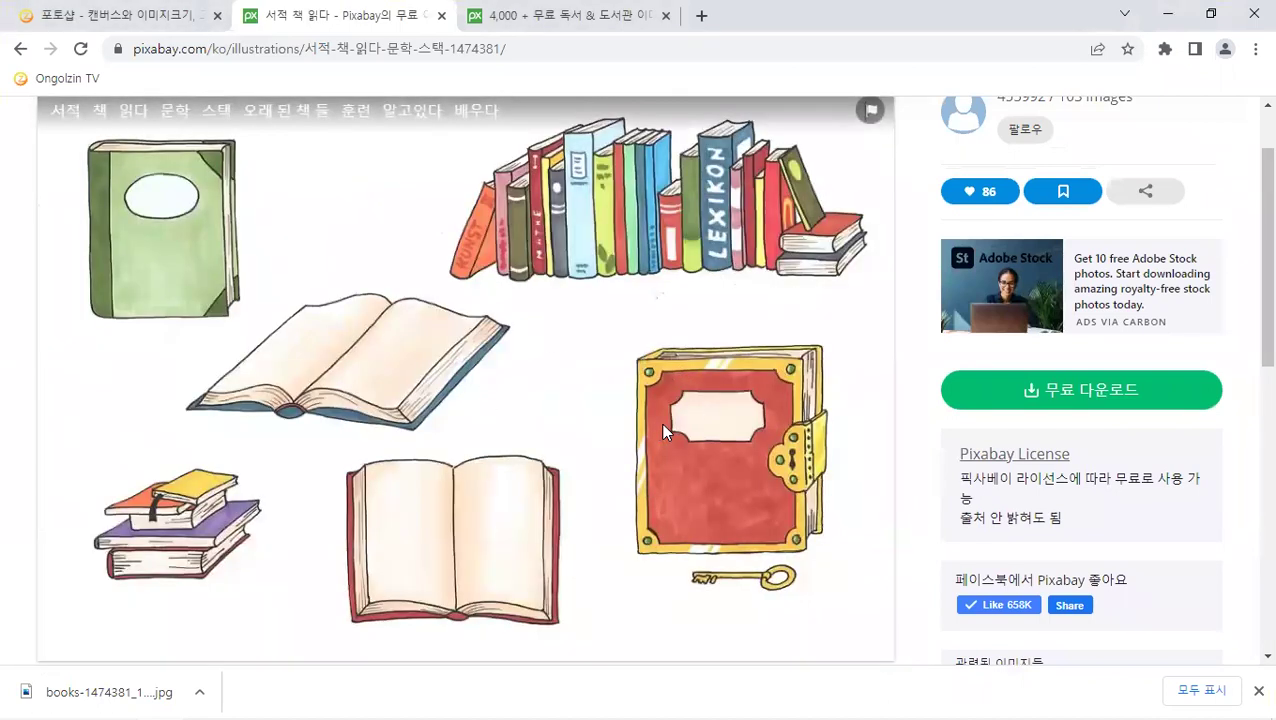
Display the free download size options and open the downloaded books-1474381_1920.jpg as its own document in Photoshop.
click(1000, 400)
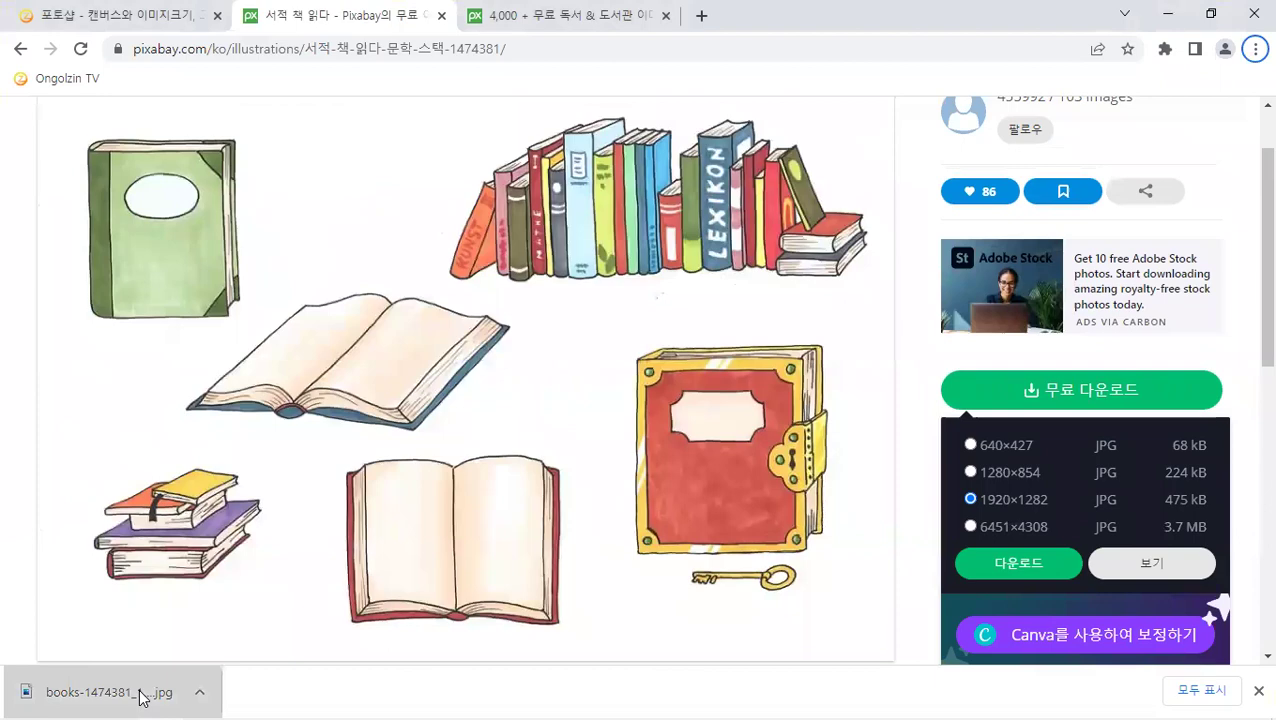
drag(142, 697, 738, 12)
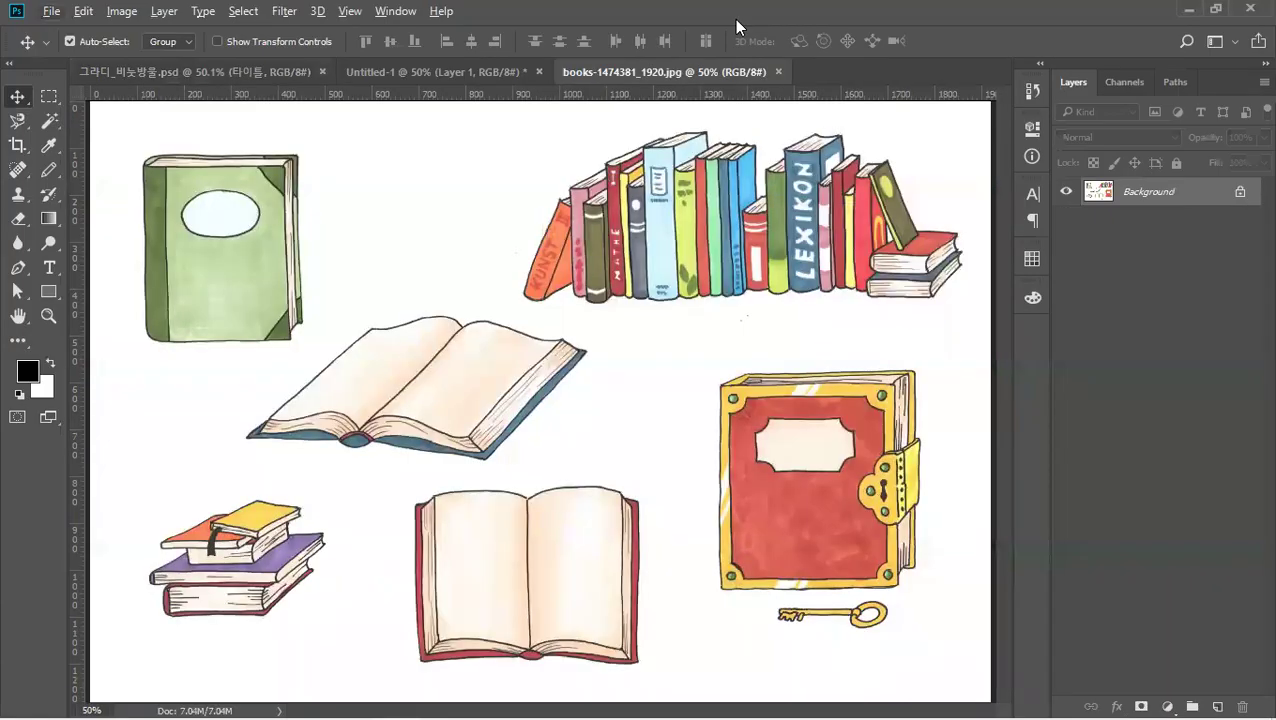
Close the Untitled-1 document without saving its changes.
click(440, 71)
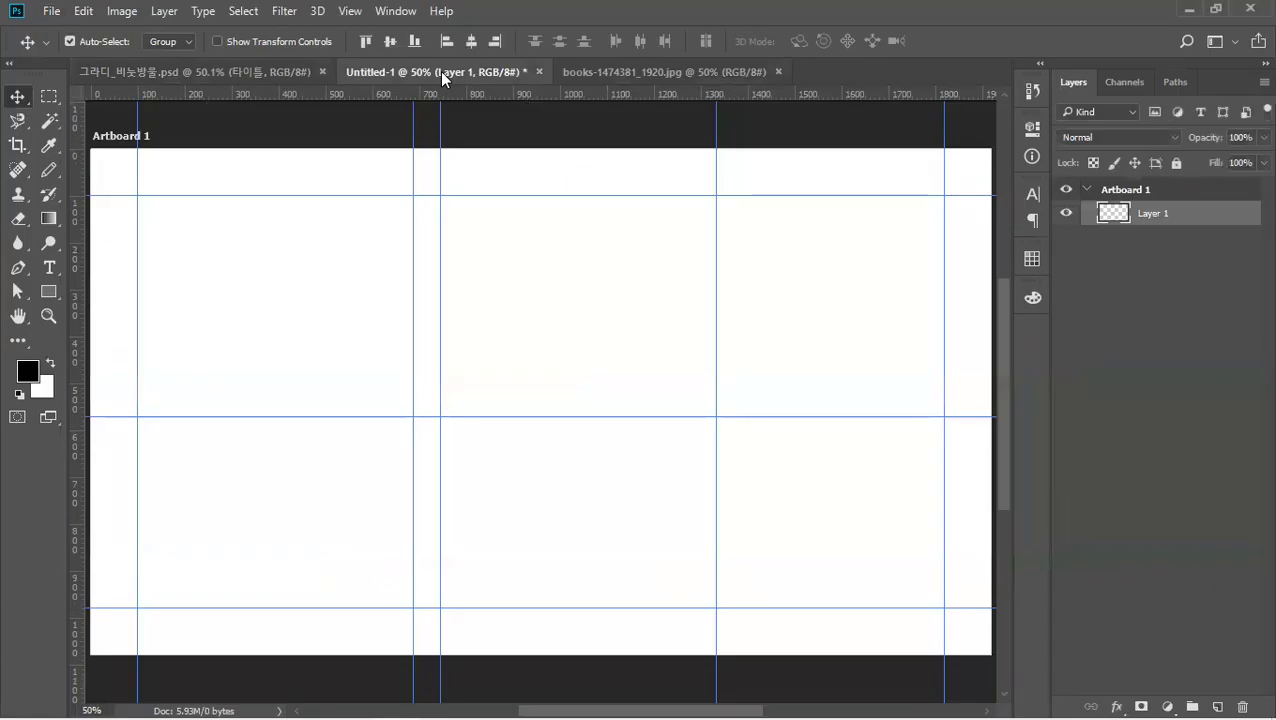
click(536, 71)
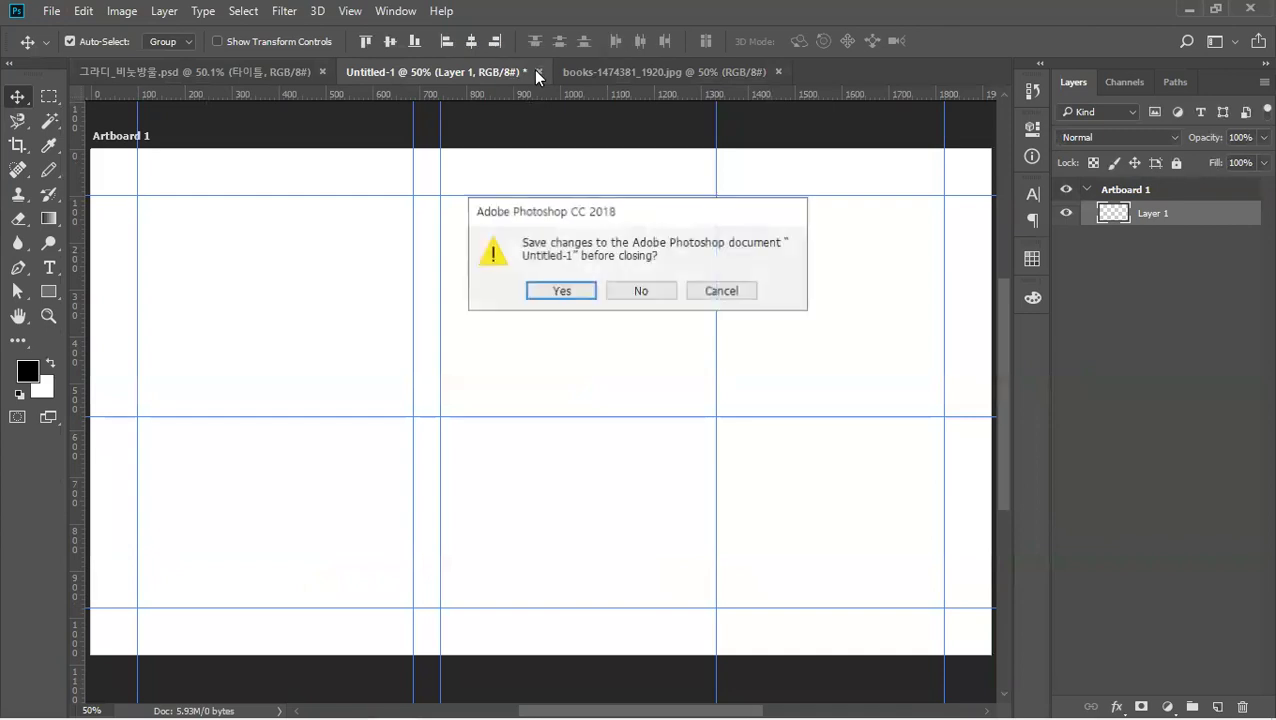
click(645, 291)
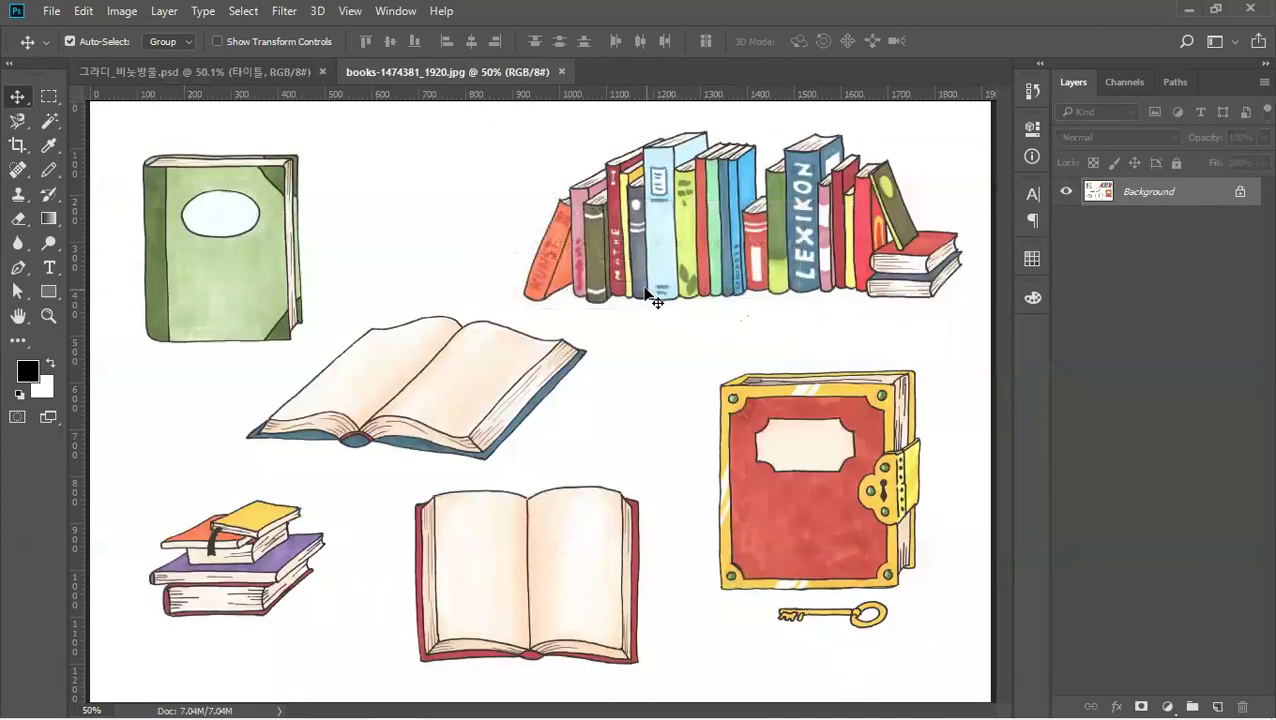
Switch back and forth between the 그라디_비눗방울.psd and books-1474381_1920.jpg documents to view each one.
click(228, 79)
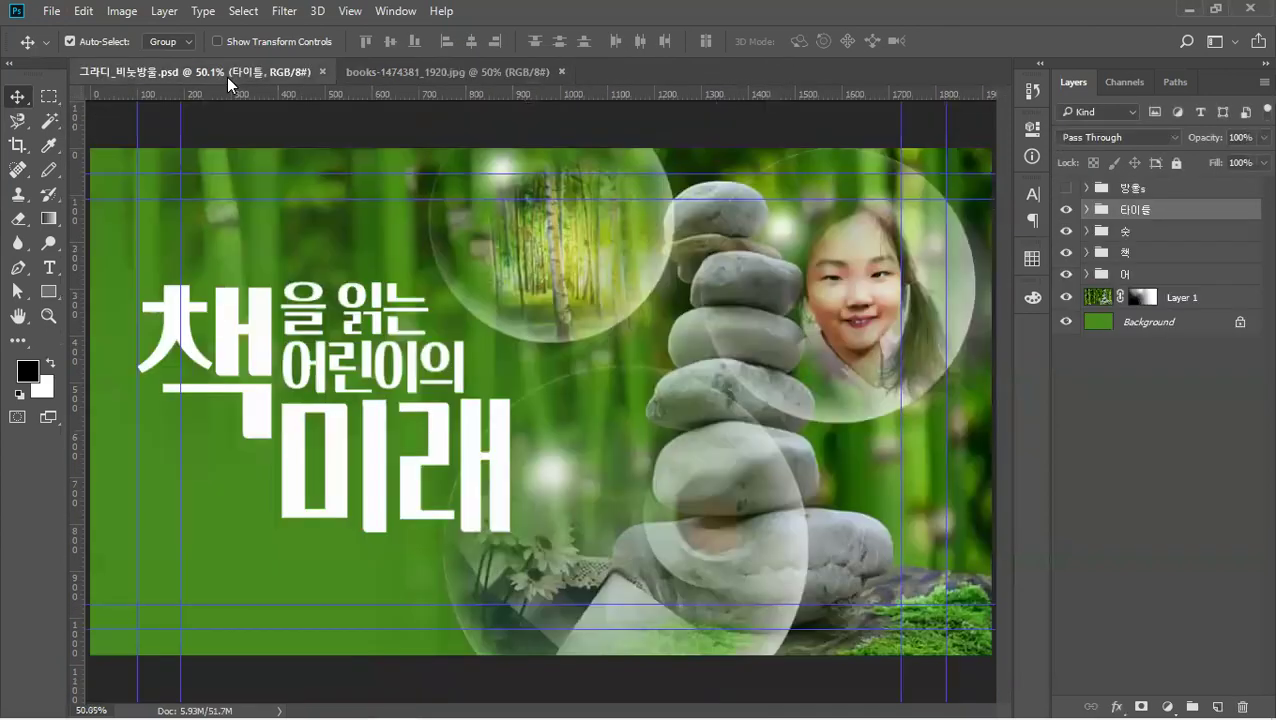
click(427, 71)
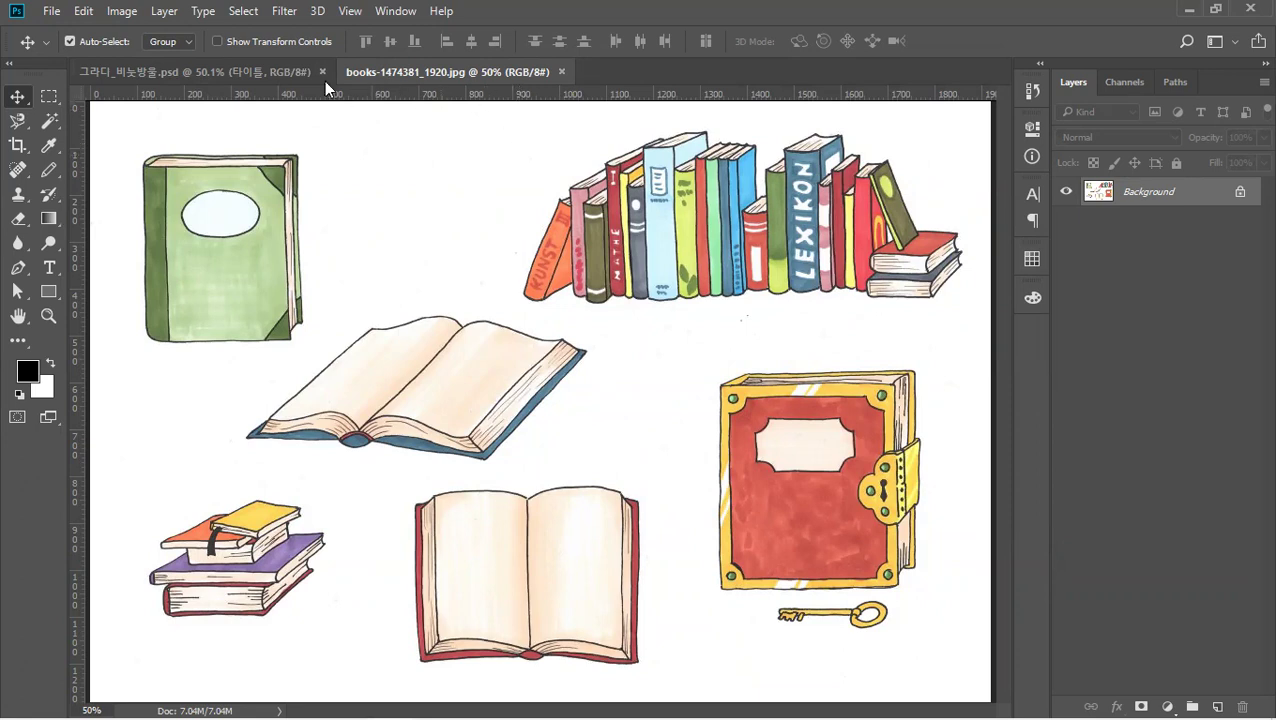
click(290, 72)
click(391, 64)
click(269, 64)
click(393, 66)
click(309, 72)
click(410, 70)
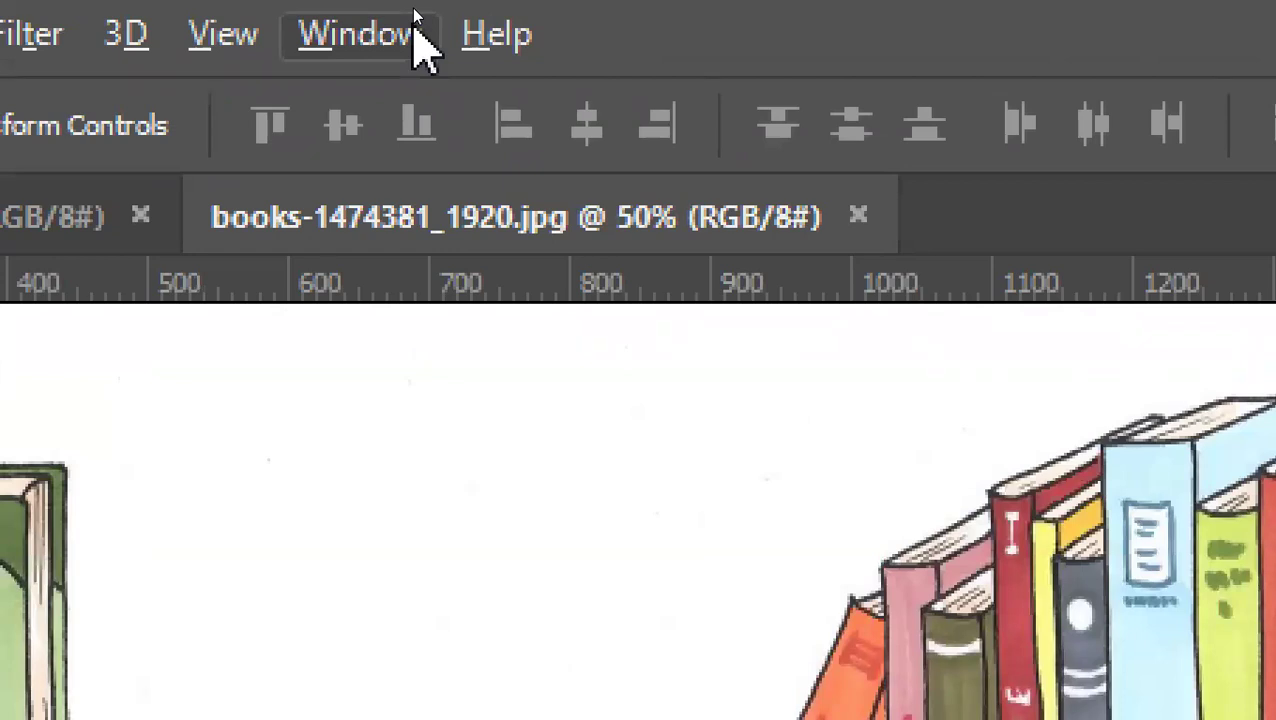
Arrange the two open documents as 2-up Horizontal, and change the arrangement to 2-up Vertical.
click(420, 40)
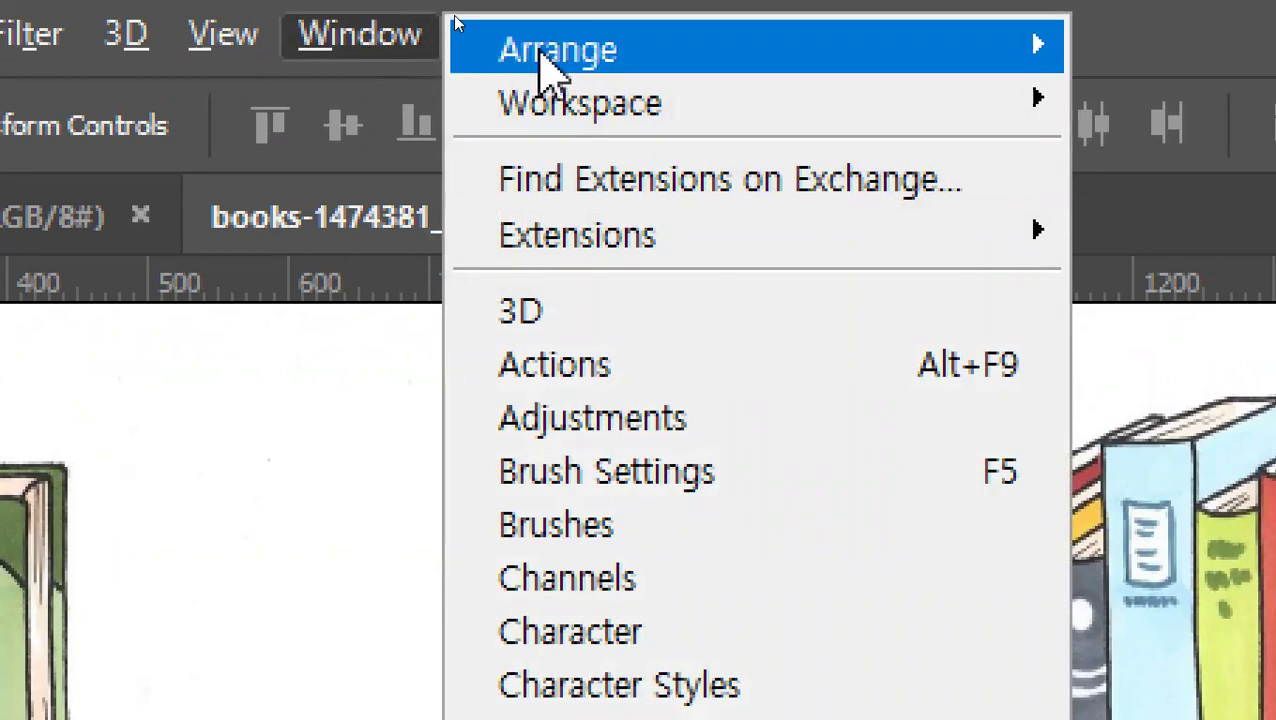
mouse_move(738, 71)
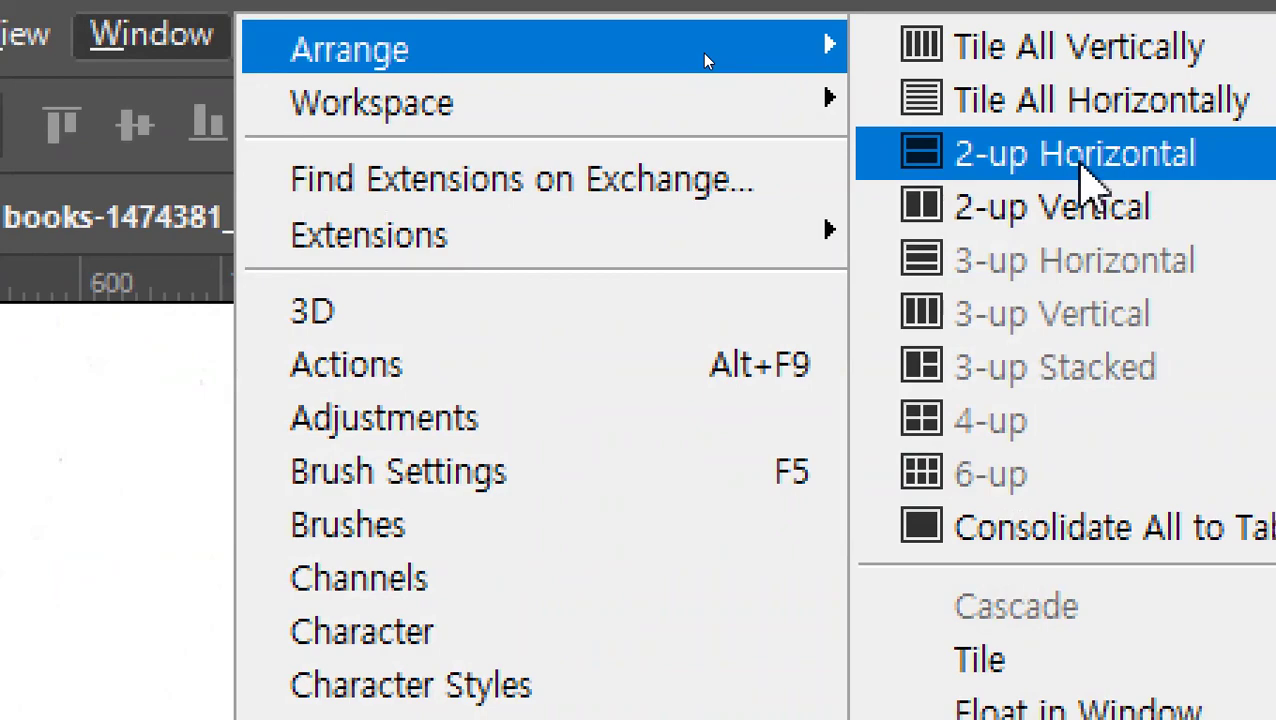
click(1082, 165)
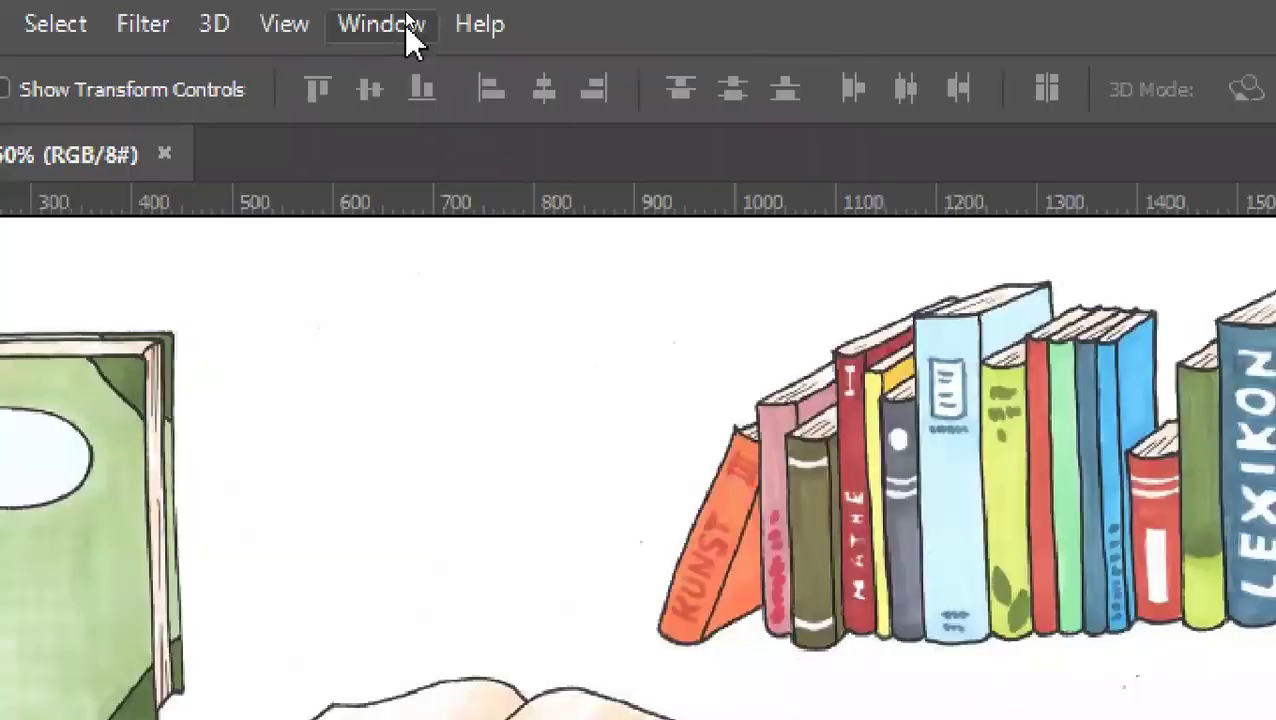
click(395, 11)
mouse_move(769, 51)
click(1088, 196)
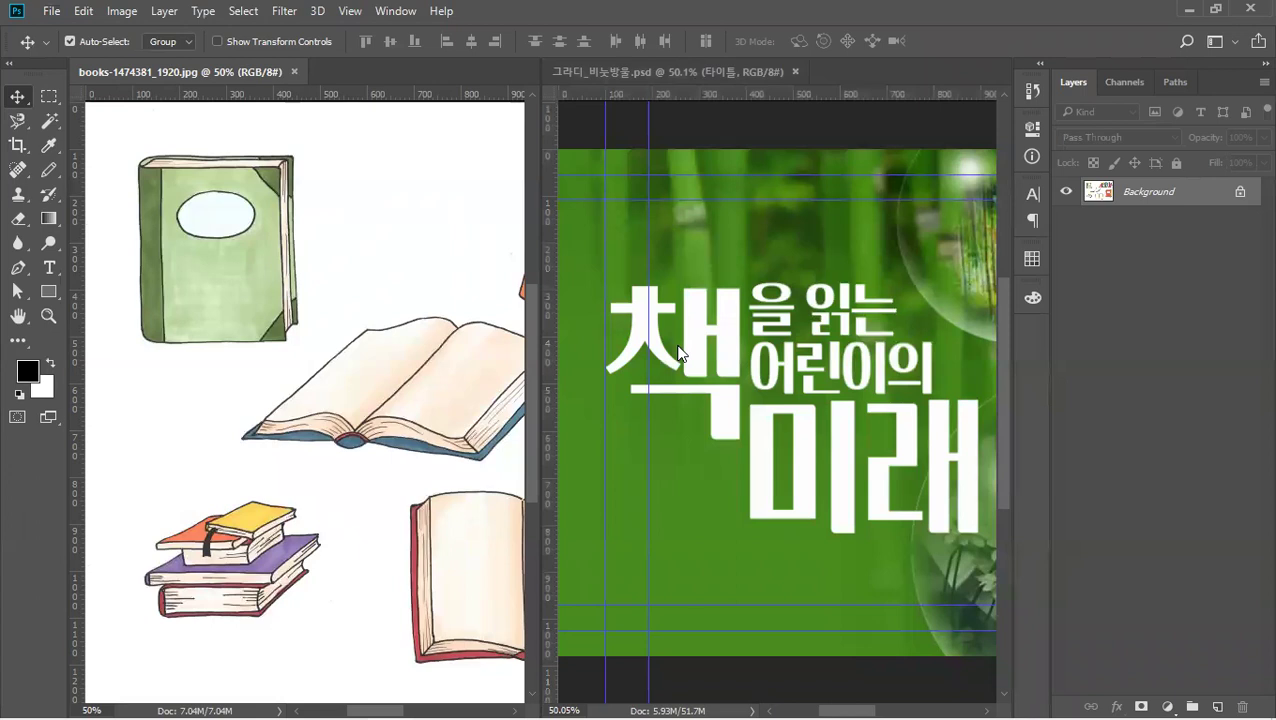
Zoom the 그라디_비눗방울.psd document out to 16.7% so the whole design fits its window, and hide the guides.
click(678, 352)
scroll(680, 352, right, 5)
scroll(680, 352, down, 3)
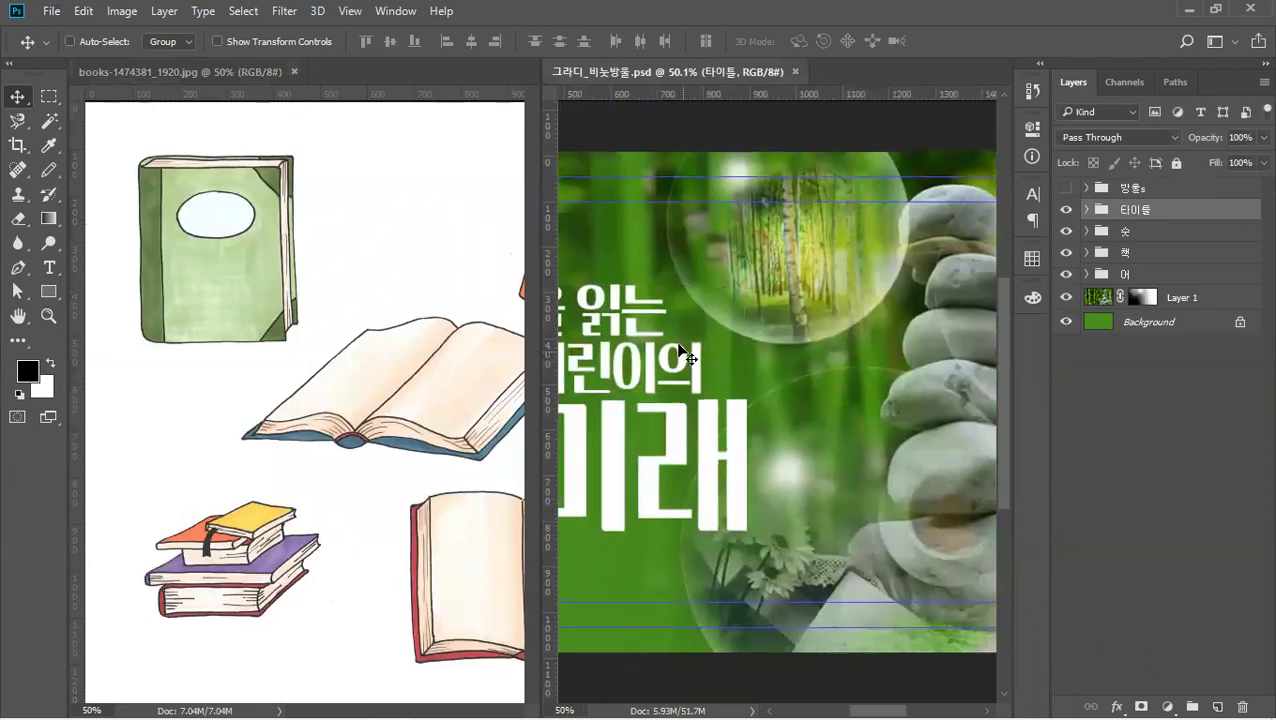
key(ctrl)
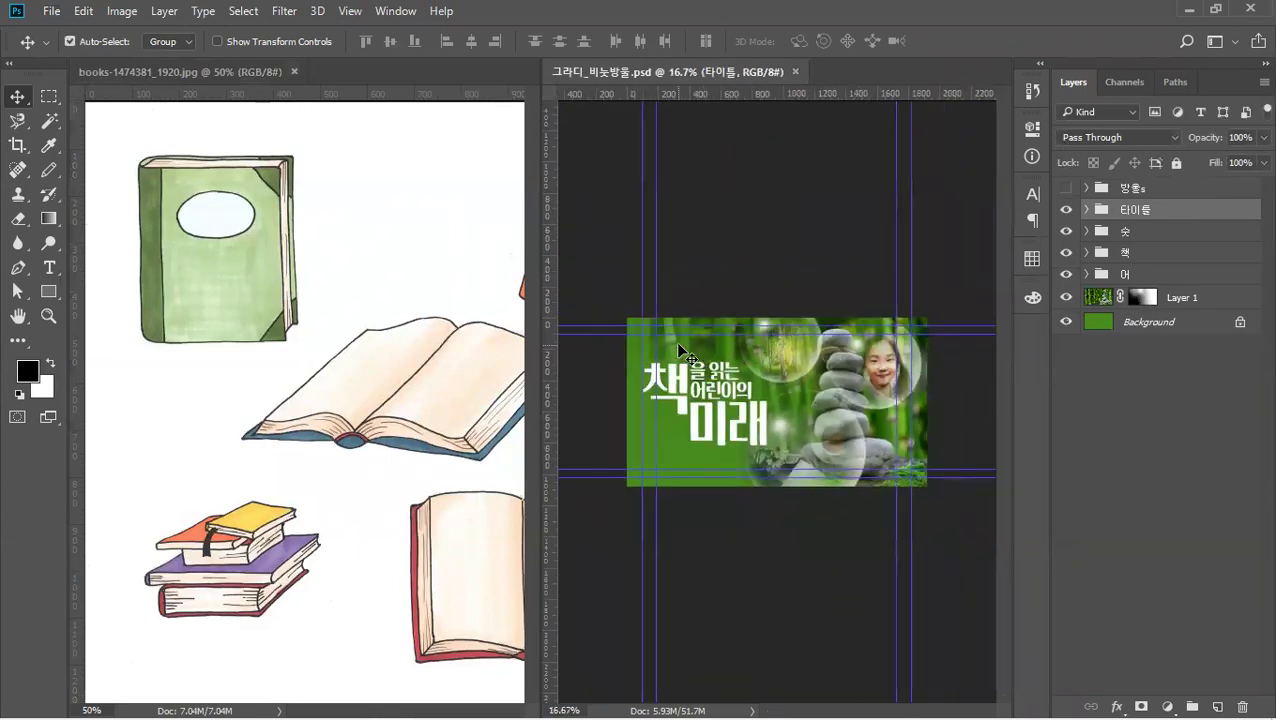
ctrl+click(782, 400)
key(ctrl+semicolon)
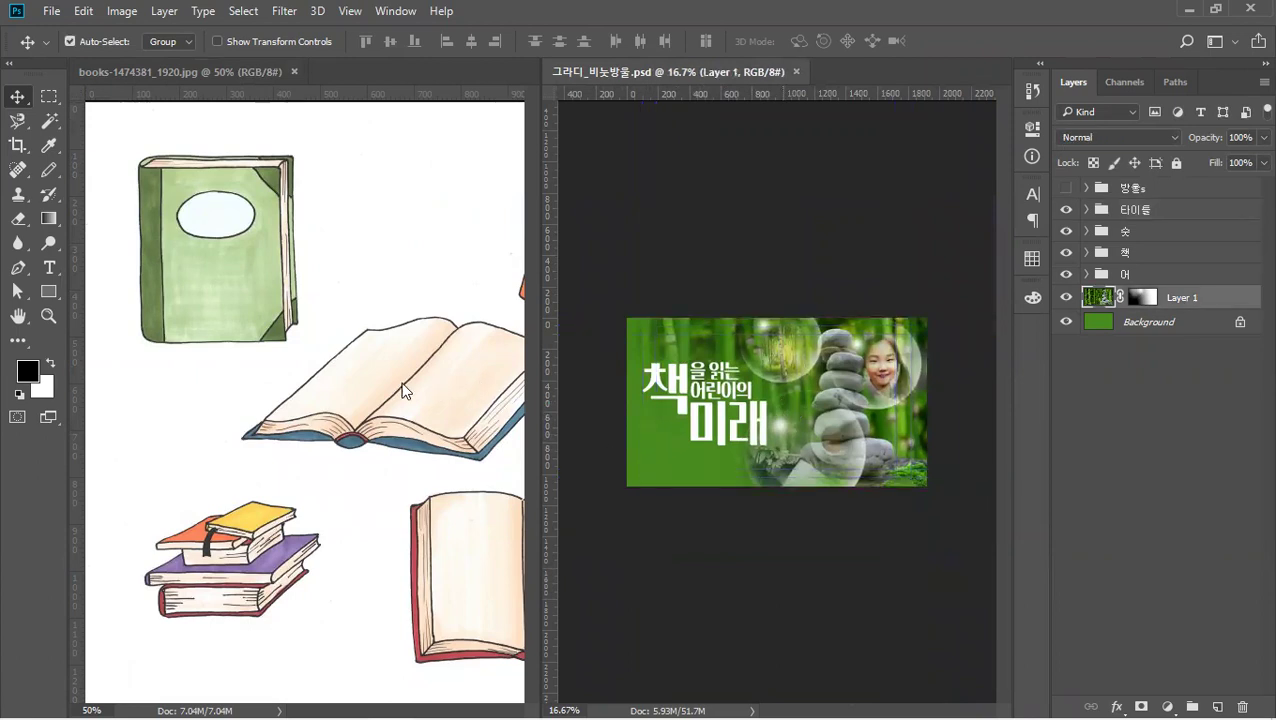
Set the books image to 33.3% zoom and look over its different book illustrations.
ctrl+click(401, 388)
key(ctrl+minus)
key(ctrl+minus)
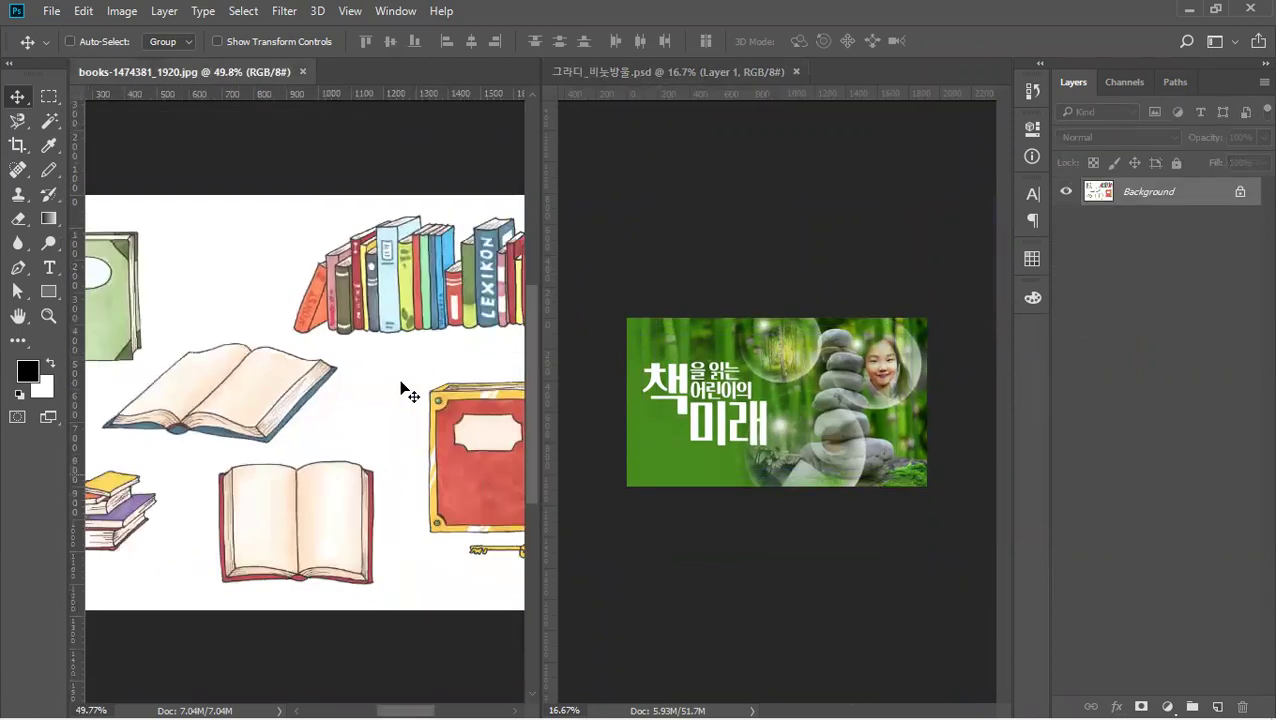
key(ctrl)
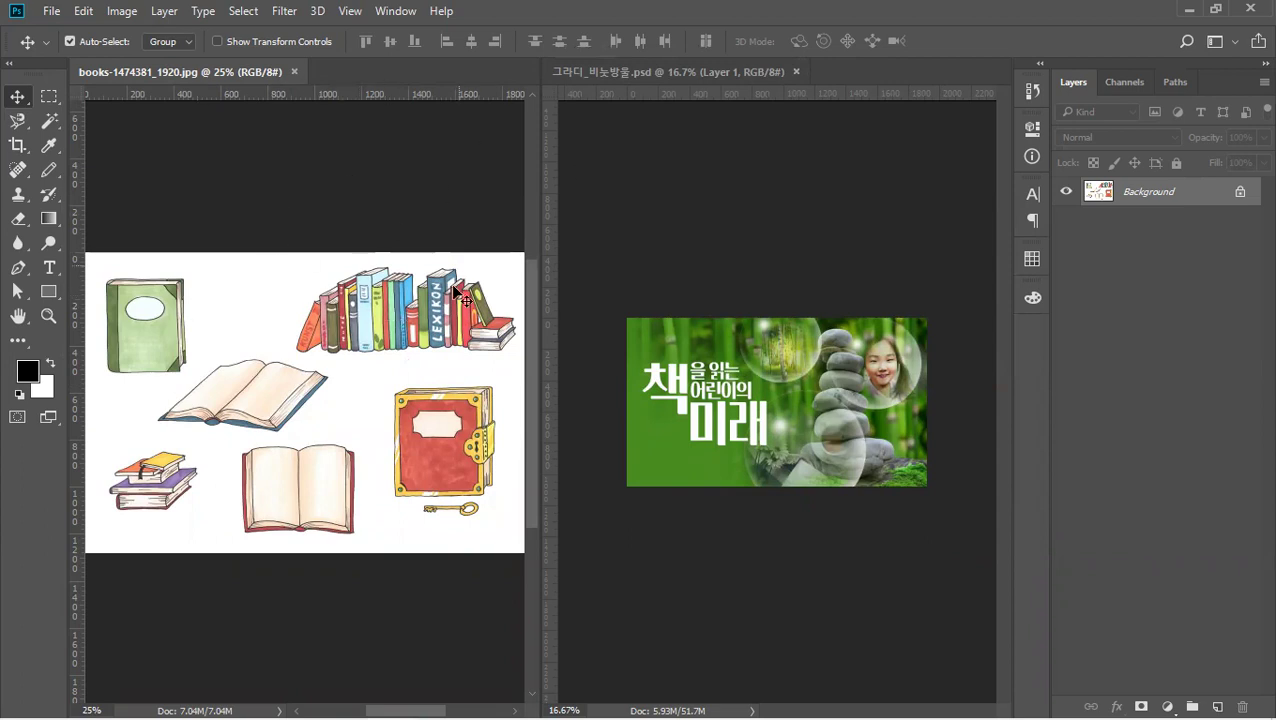
key(ctrl+plus)
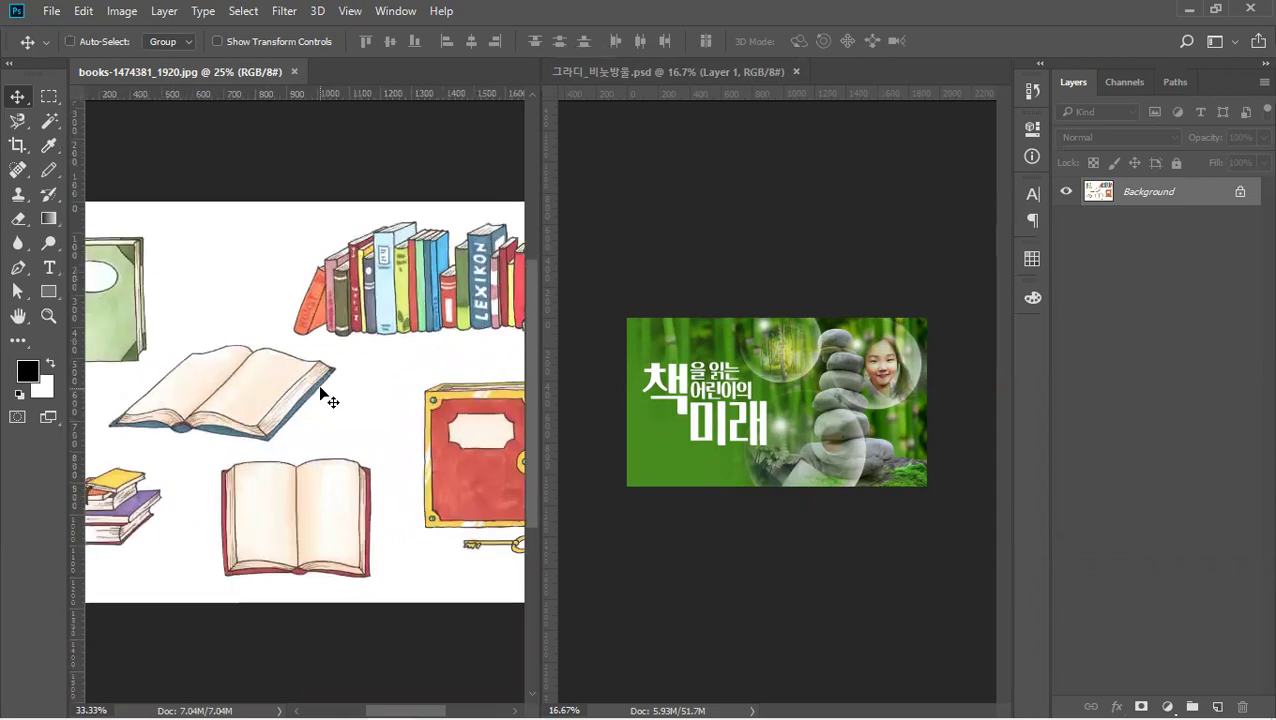
drag(320, 395, 340, 300)
drag(420, 333, 219, 336)
drag(348, 348, 270, 440)
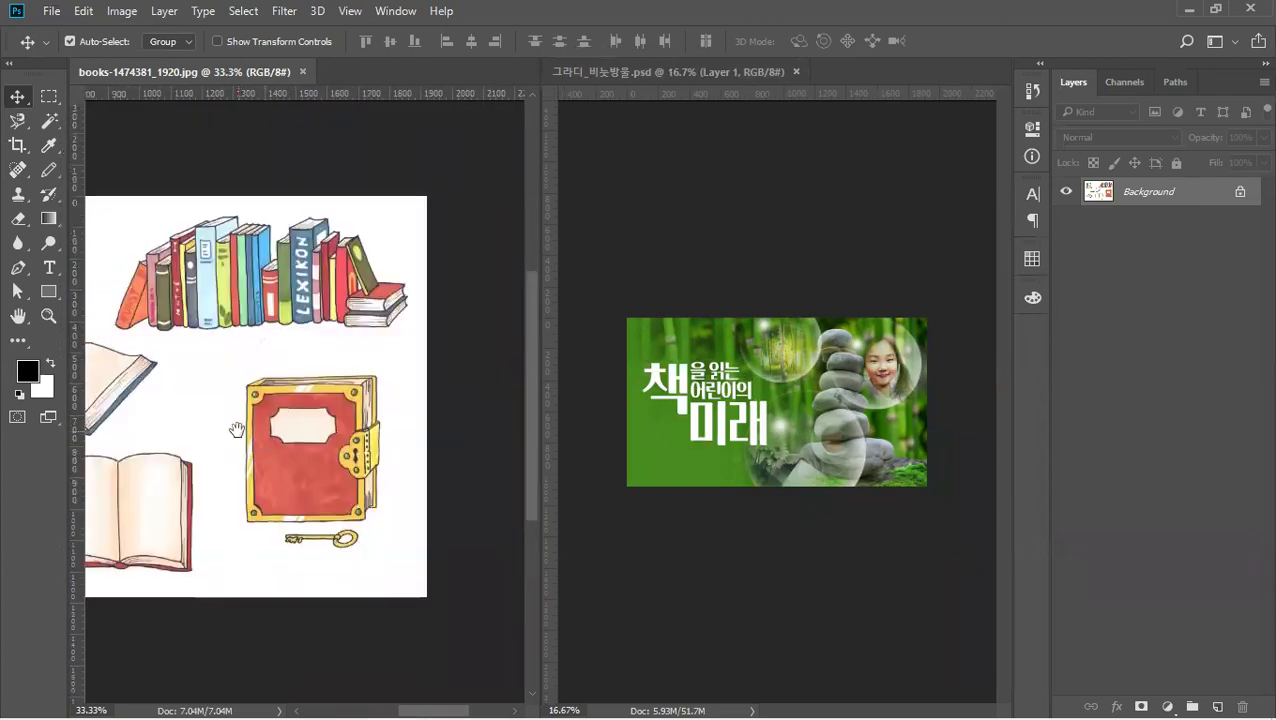
drag(196, 427, 449, 409)
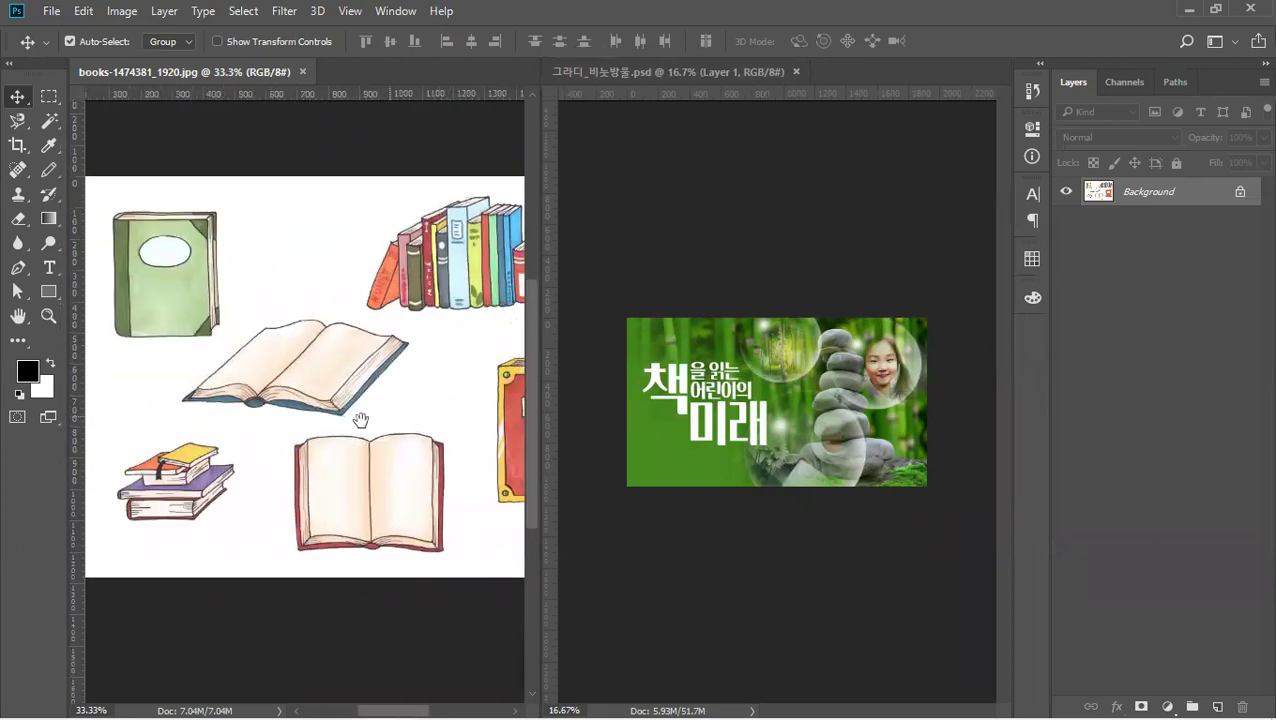
drag(360, 420, 375, 412)
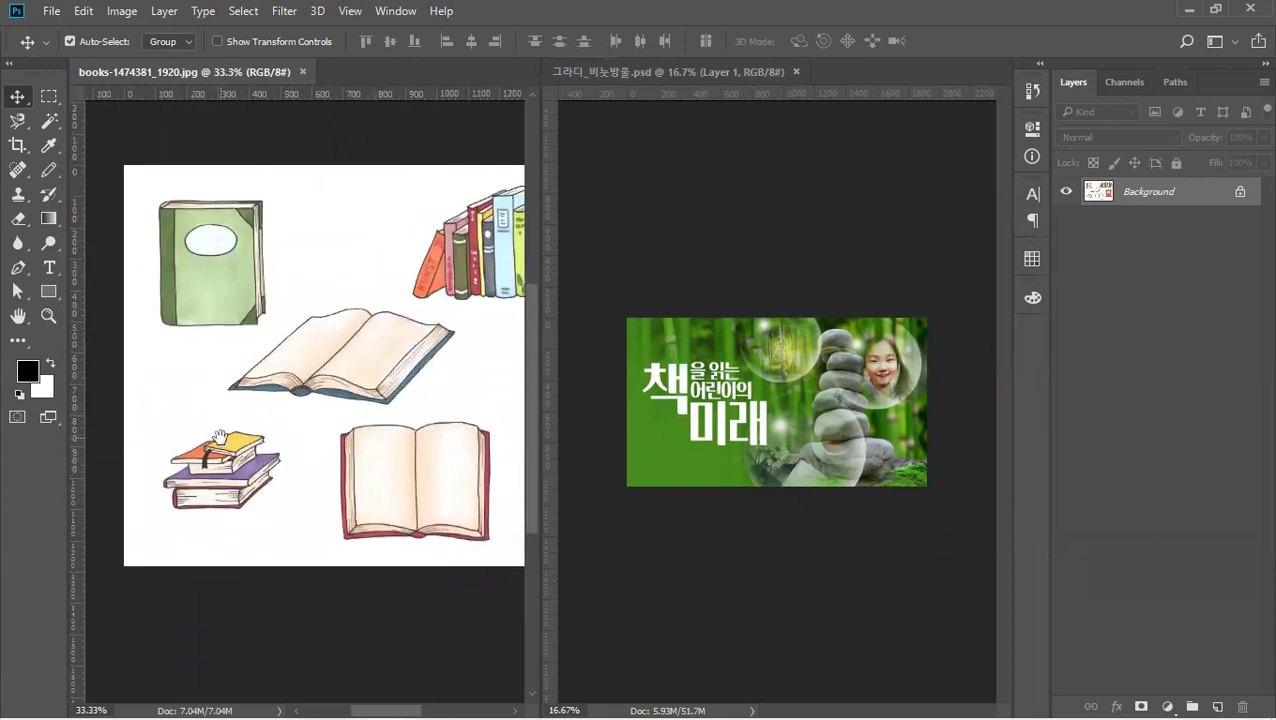
drag(313, 464, 267, 471)
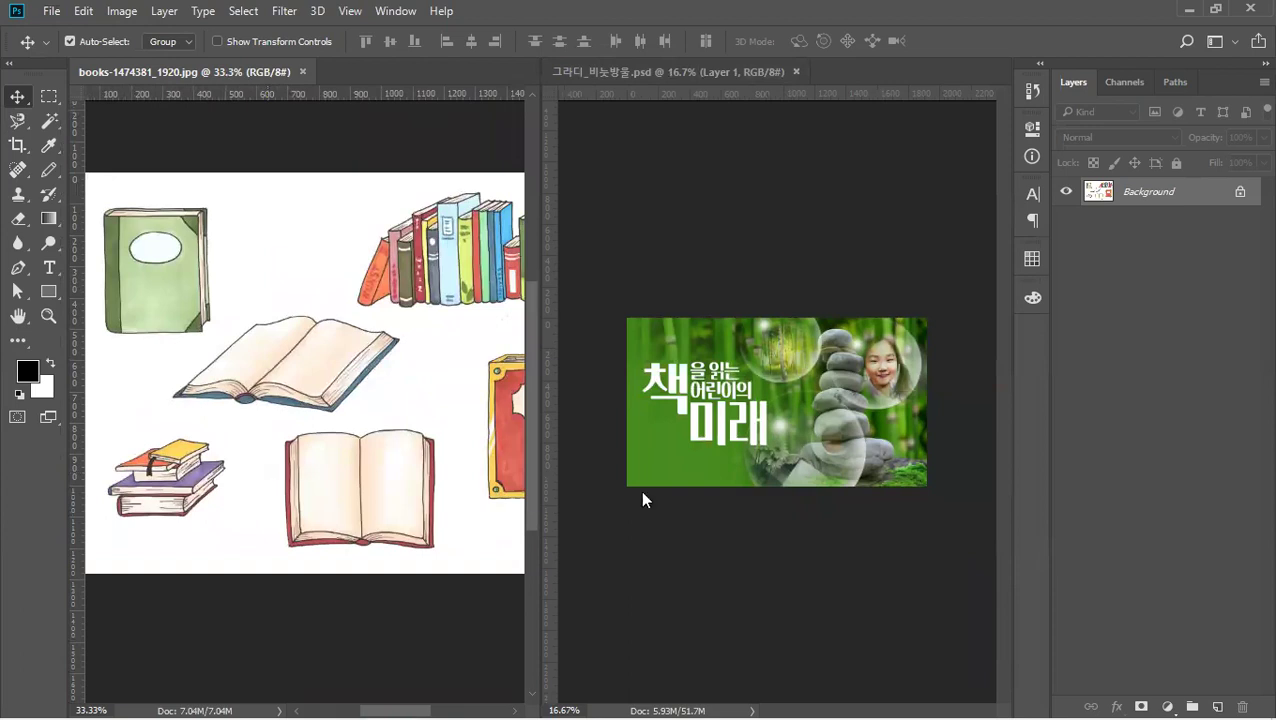
drag(465, 388, 364, 450)
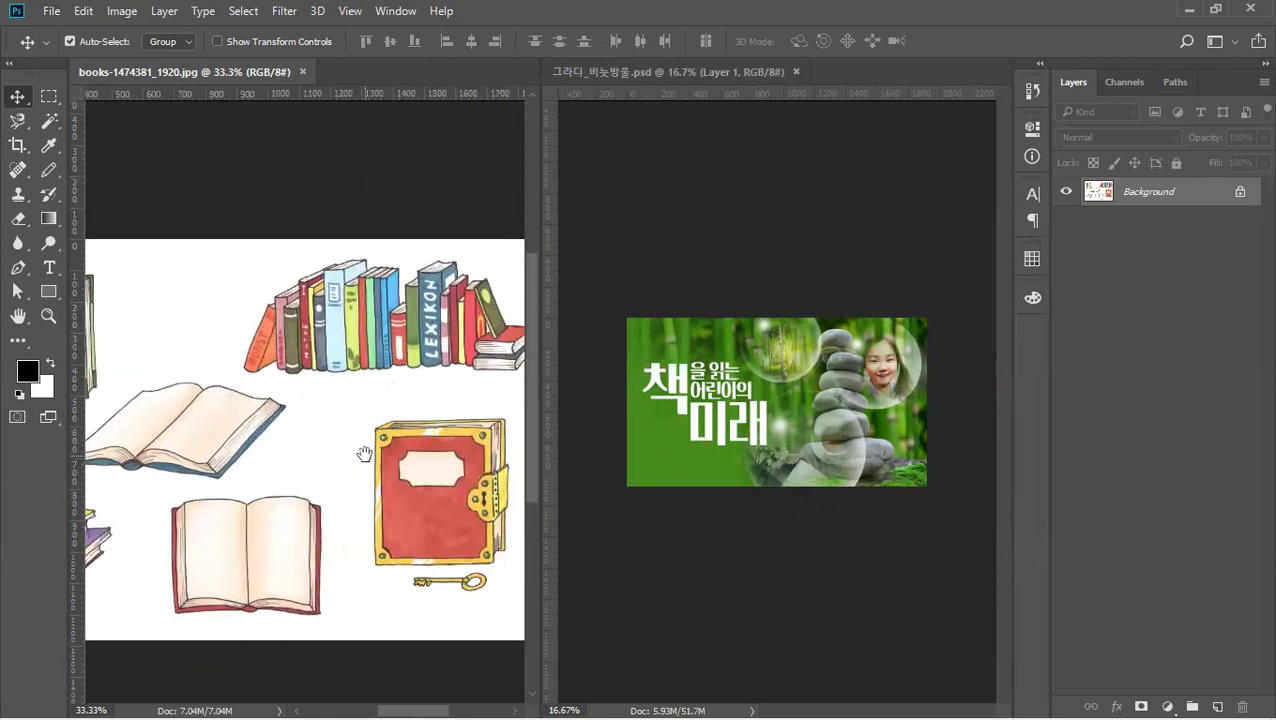
drag(345, 322, 413, 373)
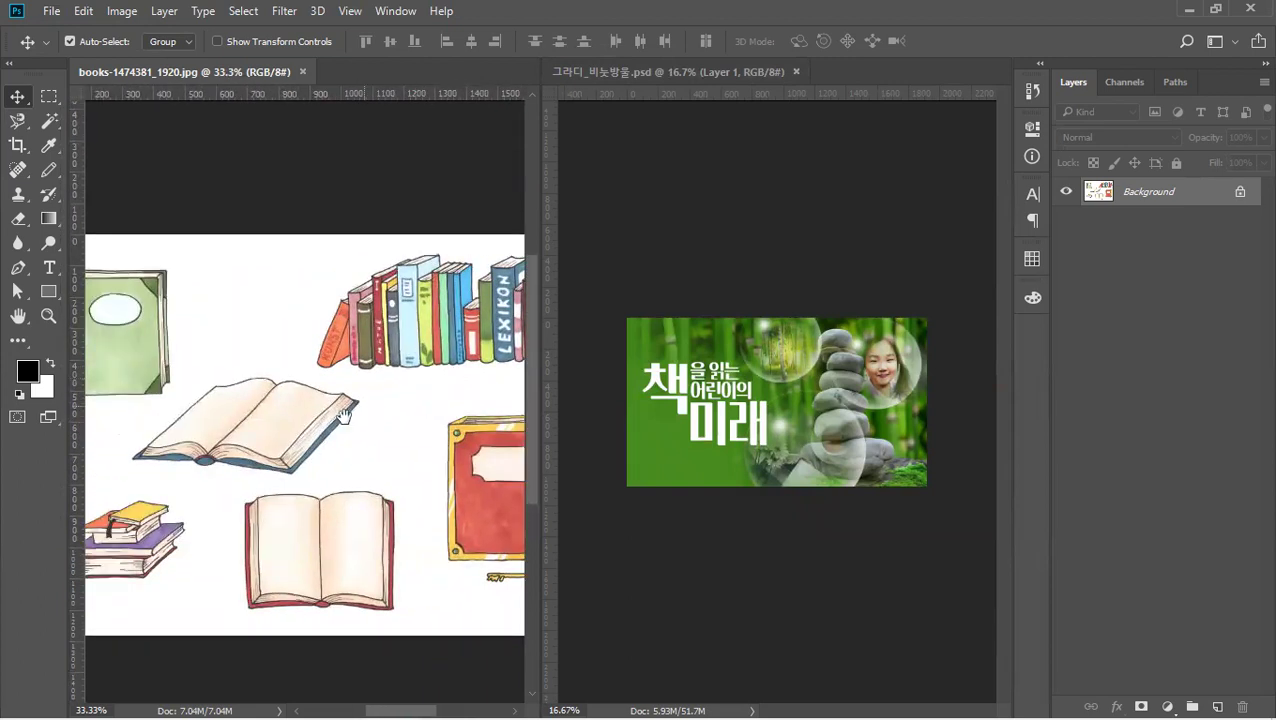
Select the stack of small books in the books image with a rectangular marquee about 498 × 334 px.
click(49, 96)
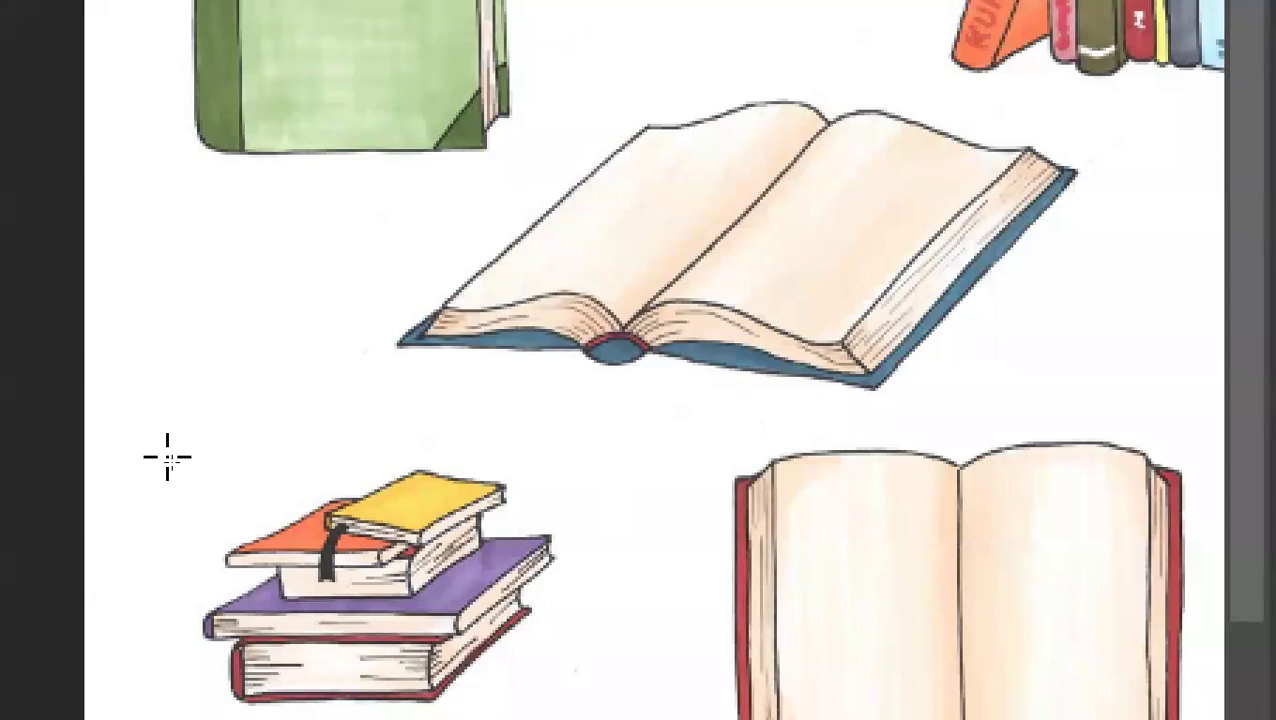
drag(157, 437, 620, 719)
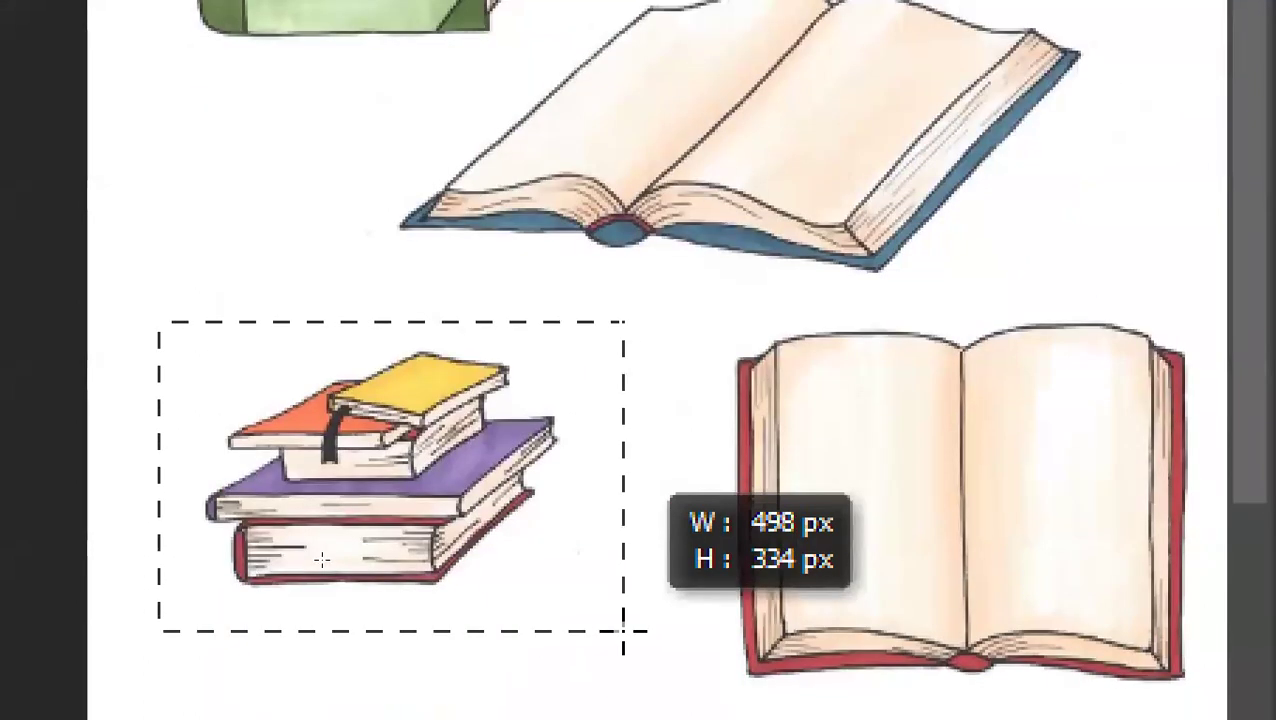
drag(624, 631, 624, 633)
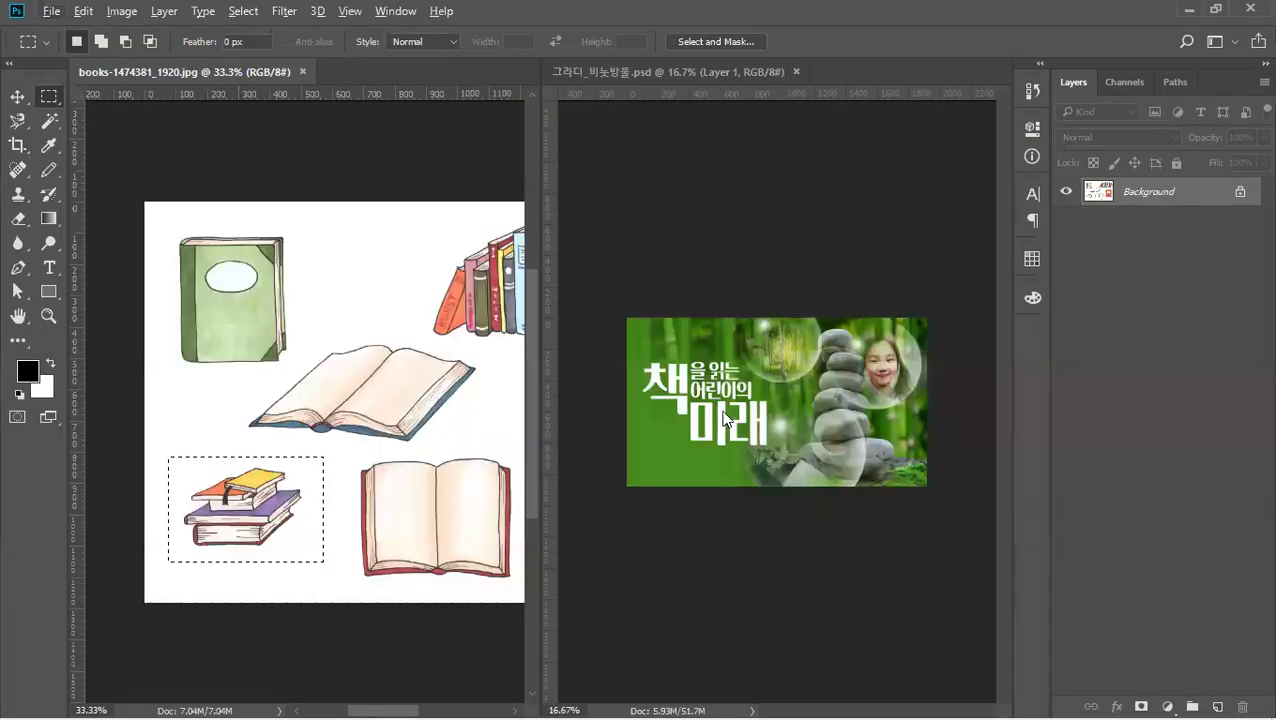
In the 그라디_비눗방울.psd document, expand the 타이틀 group and select its 미래 text layer.
drag(726, 418, 766, 374)
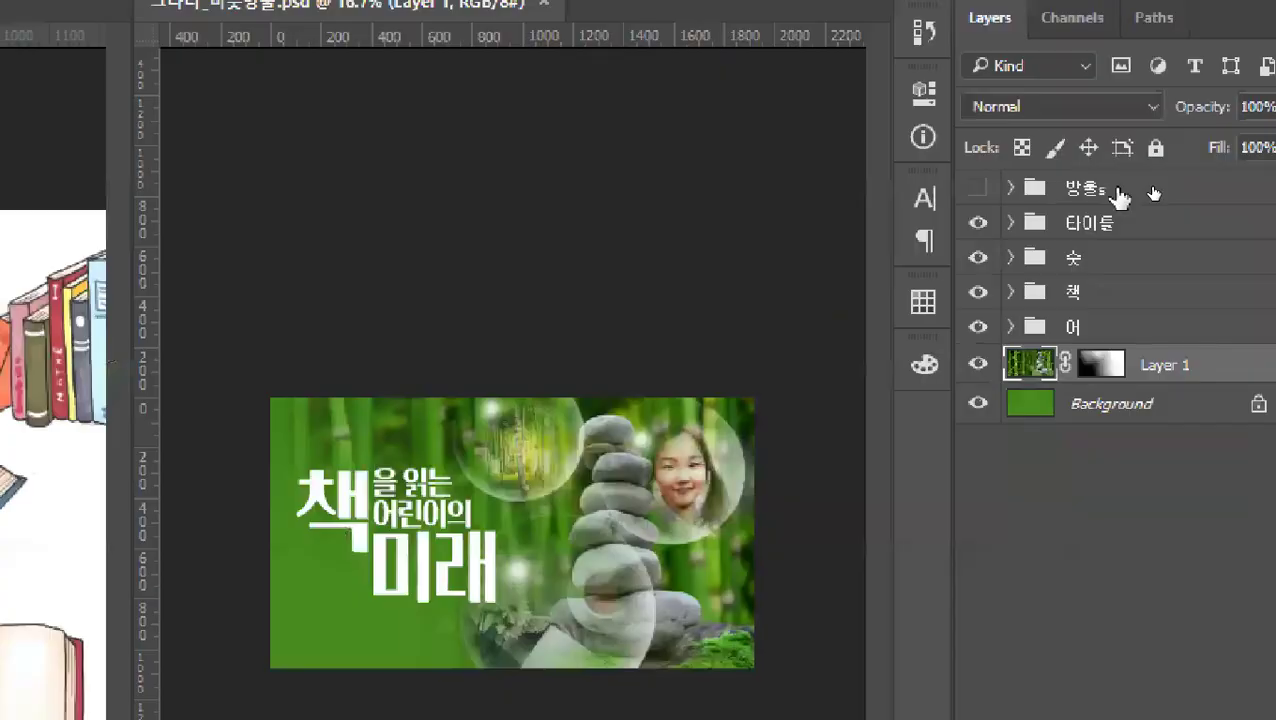
click(1158, 189)
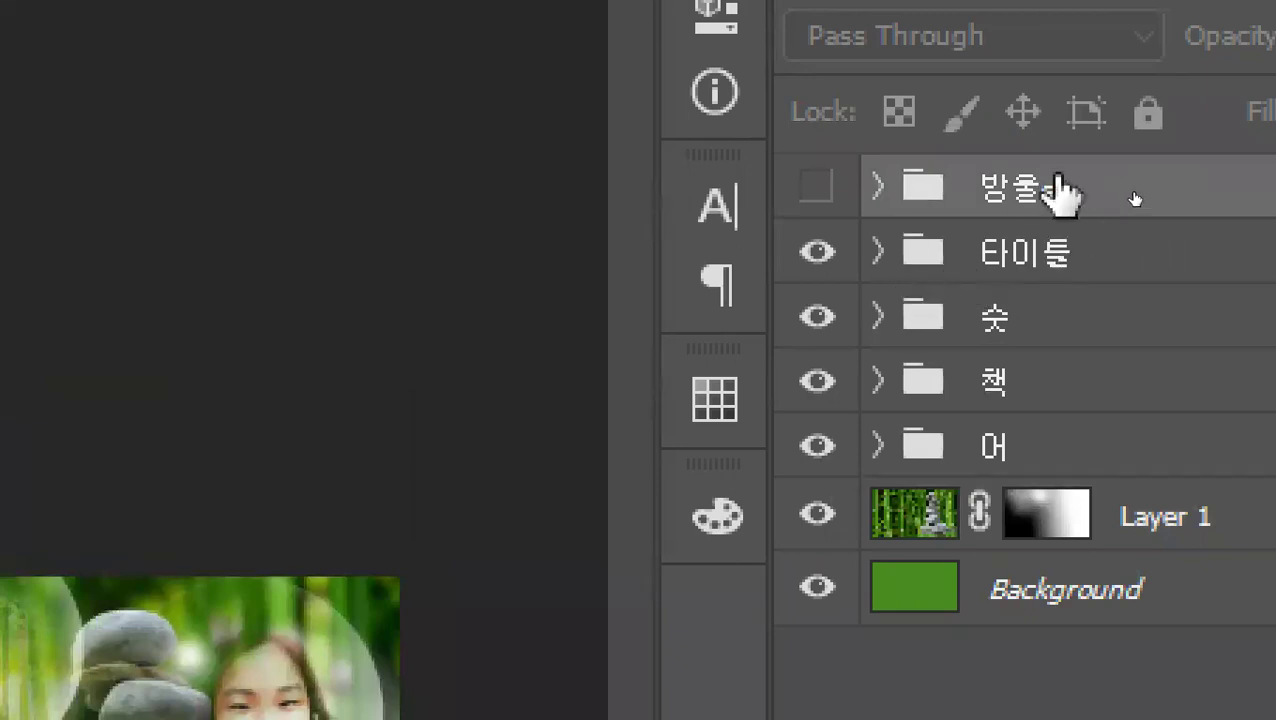
click(876, 254)
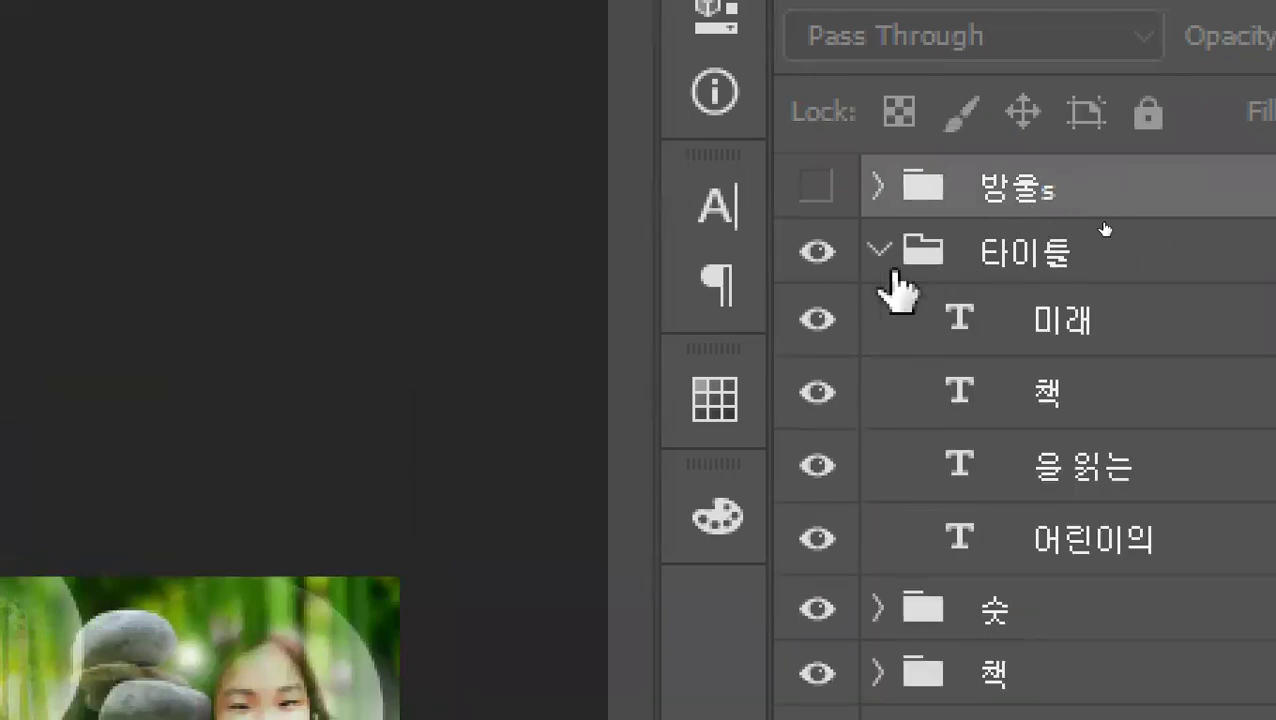
click(1042, 326)
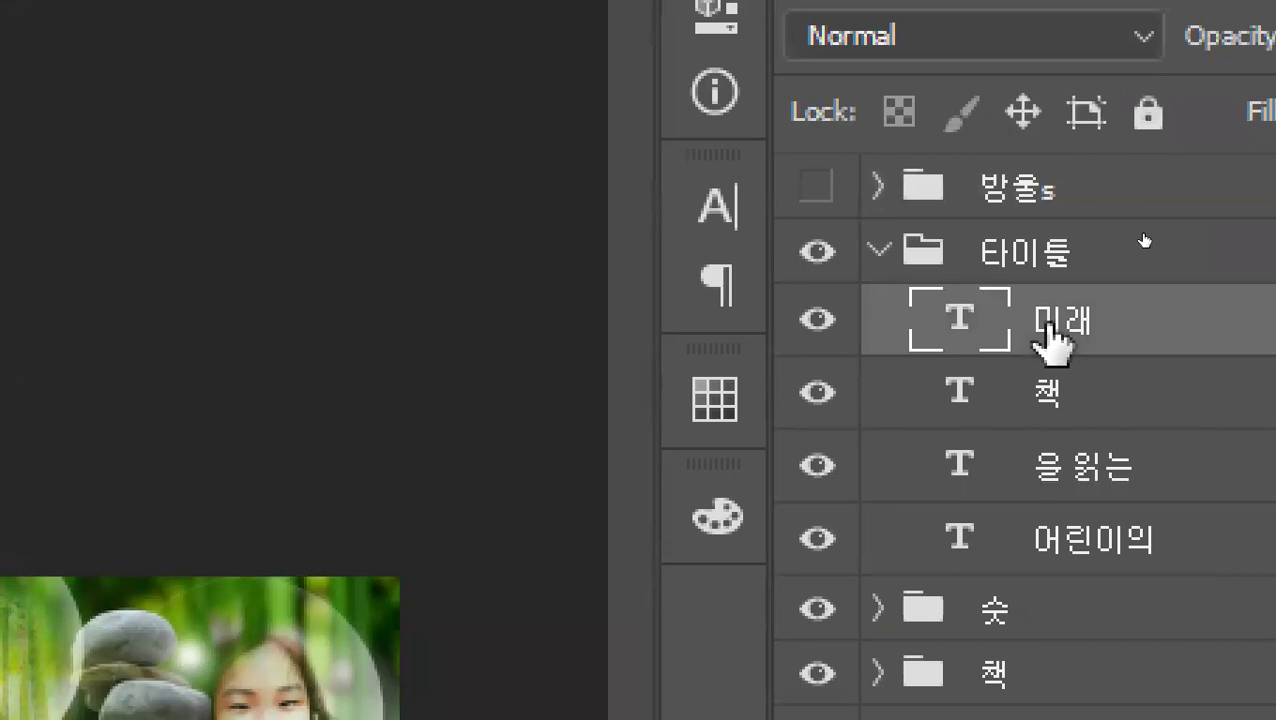
Paste the copied stack of books above the 미래 layer in the 타이틀 group, and close the books image.
key(ctrl+v)
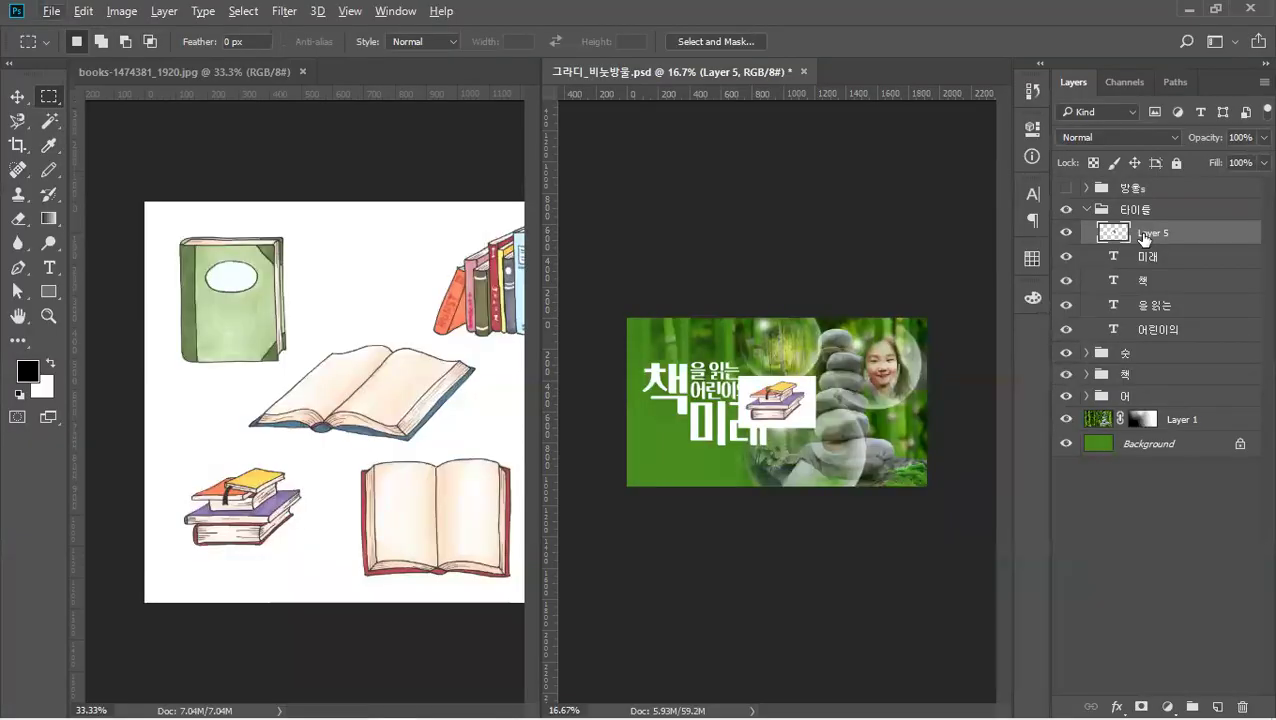
click(393, 295)
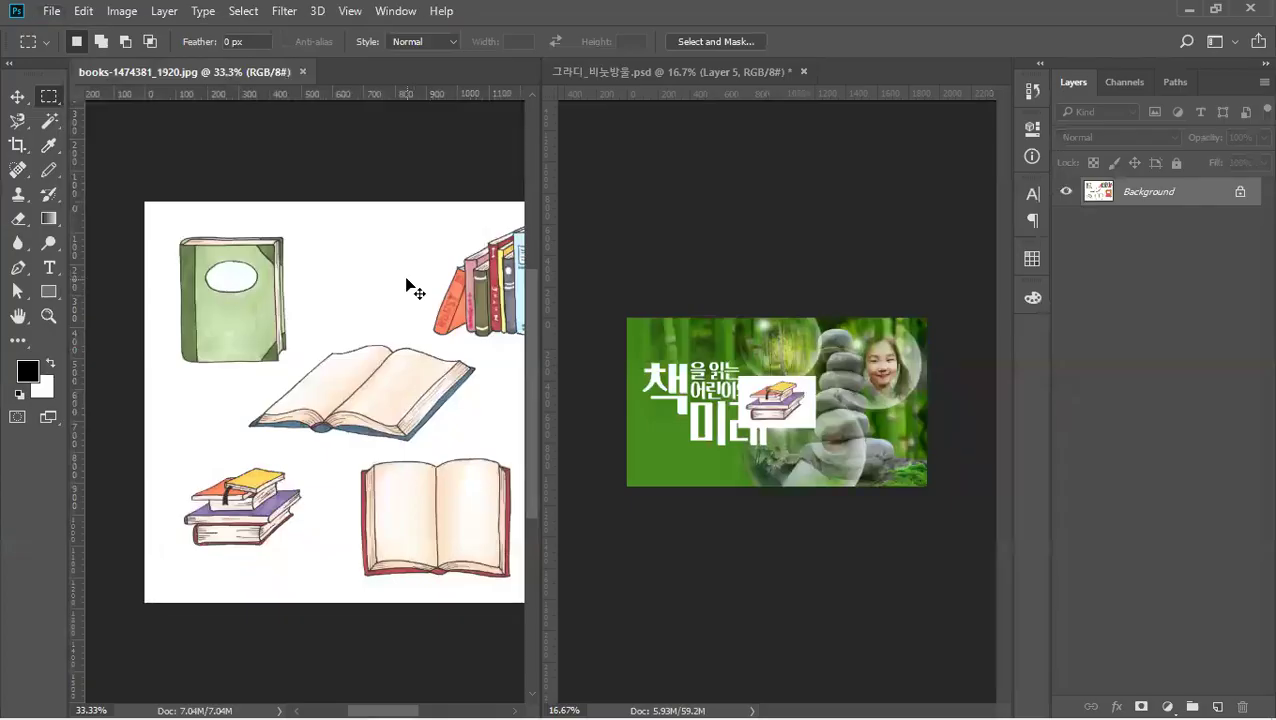
key(ctrl+w)
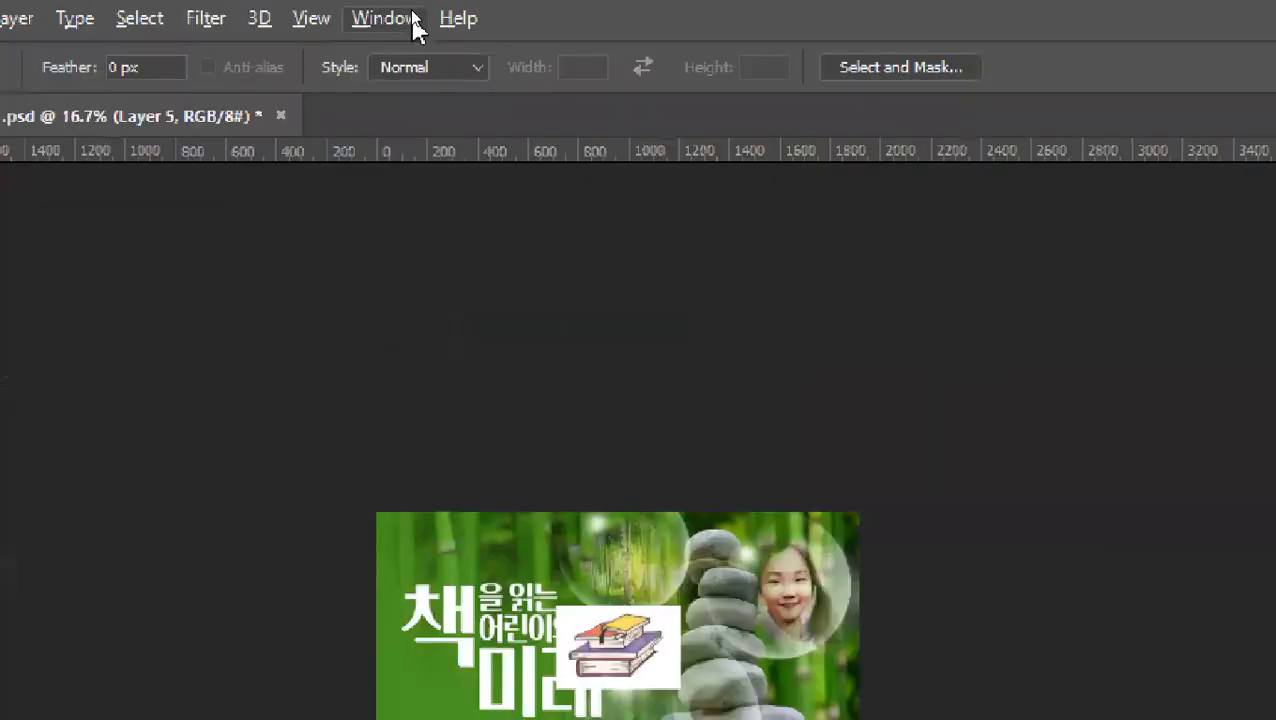
click(412, 14)
mouse_move(420, 40)
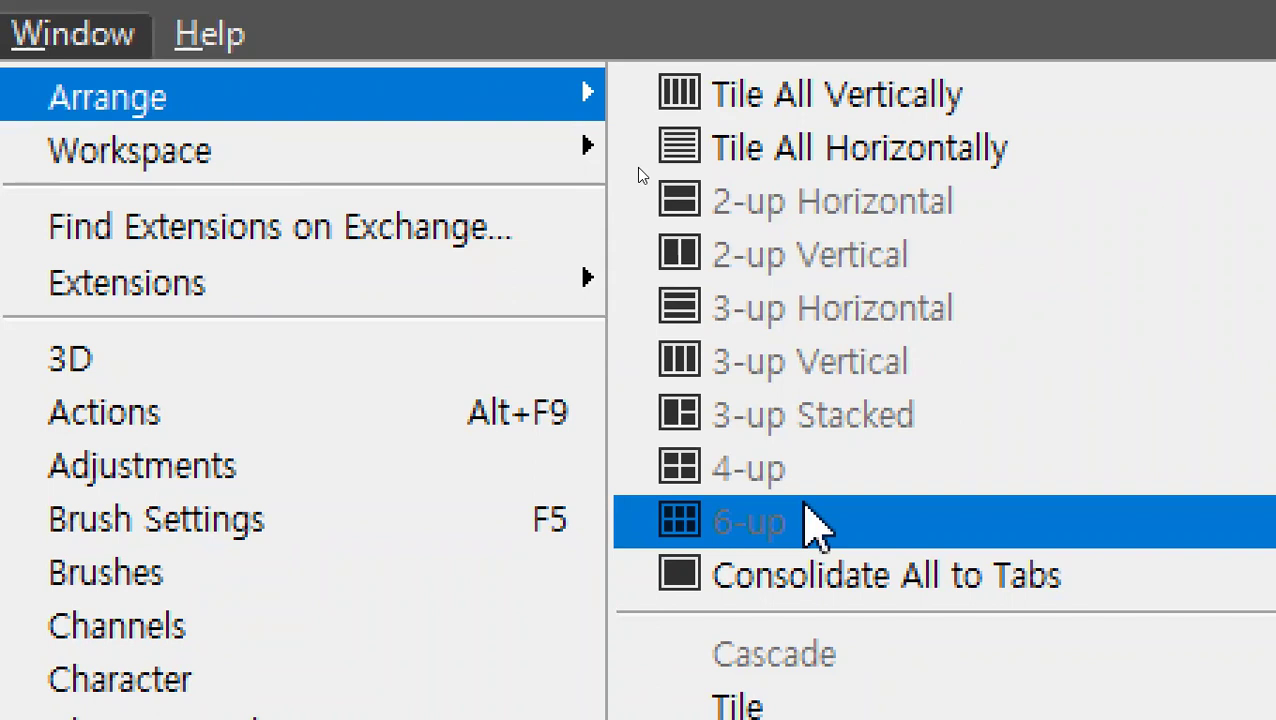
key(Escape)
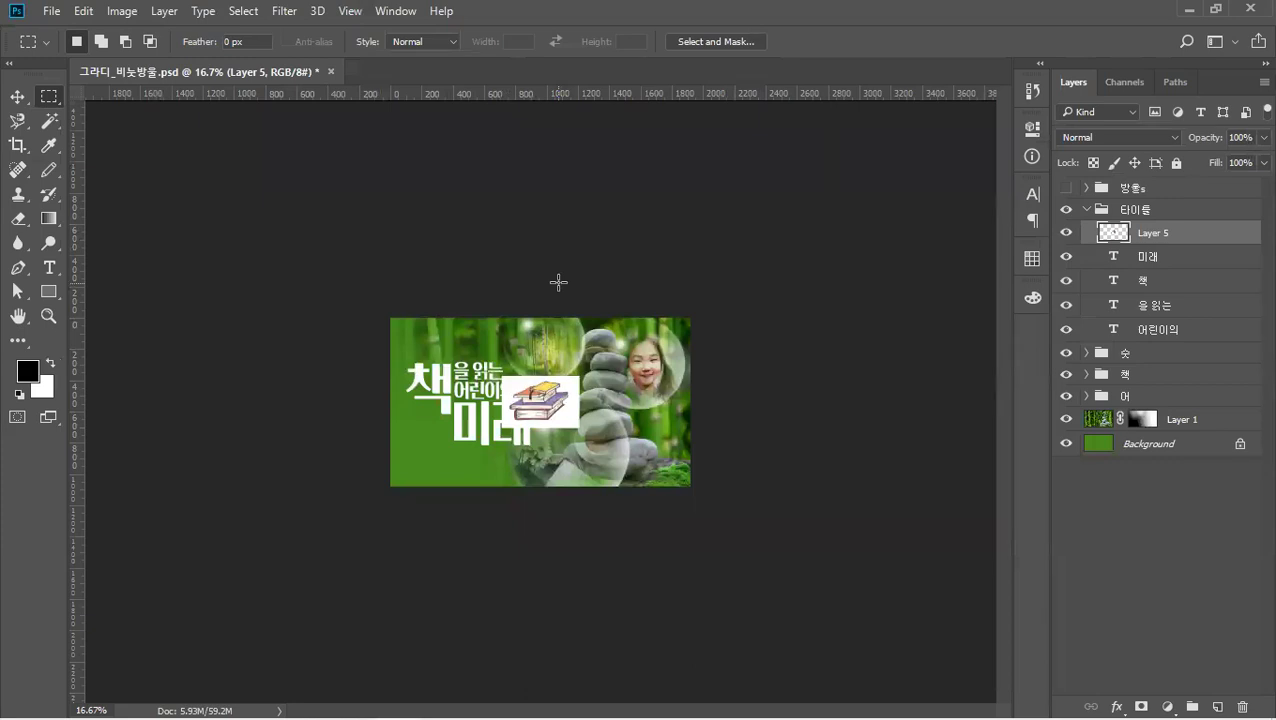
Set the Move tool to auto-select layers and move the pasted book picture clear of the title text, toward the forest bubble.
key(ctrl+0)
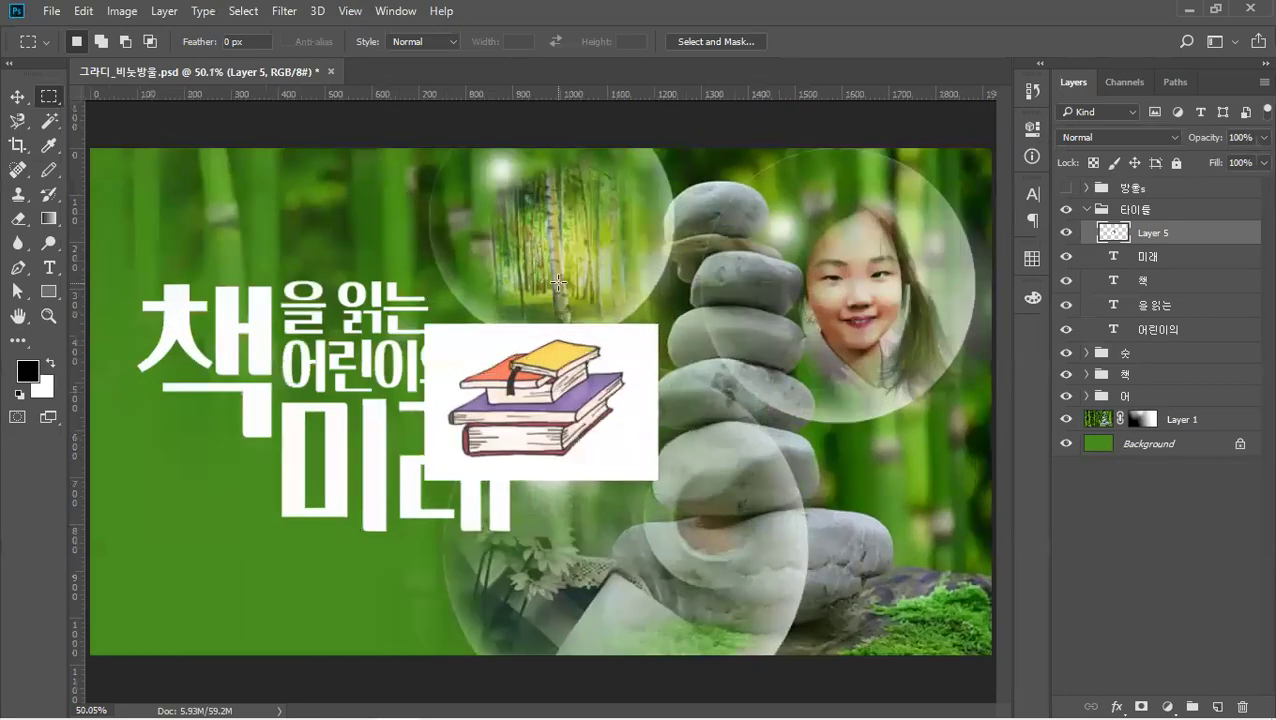
click(17, 97)
drag(528, 383, 548, 287)
key(ctrl+z)
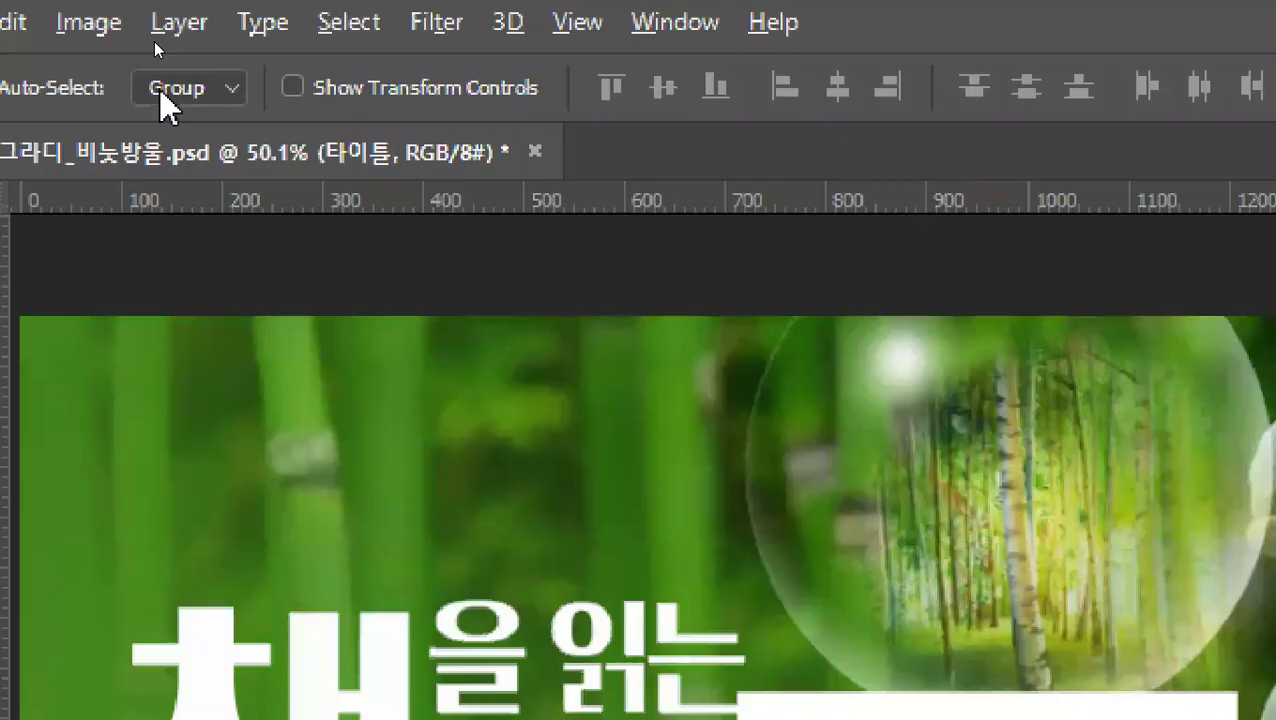
click(157, 42)
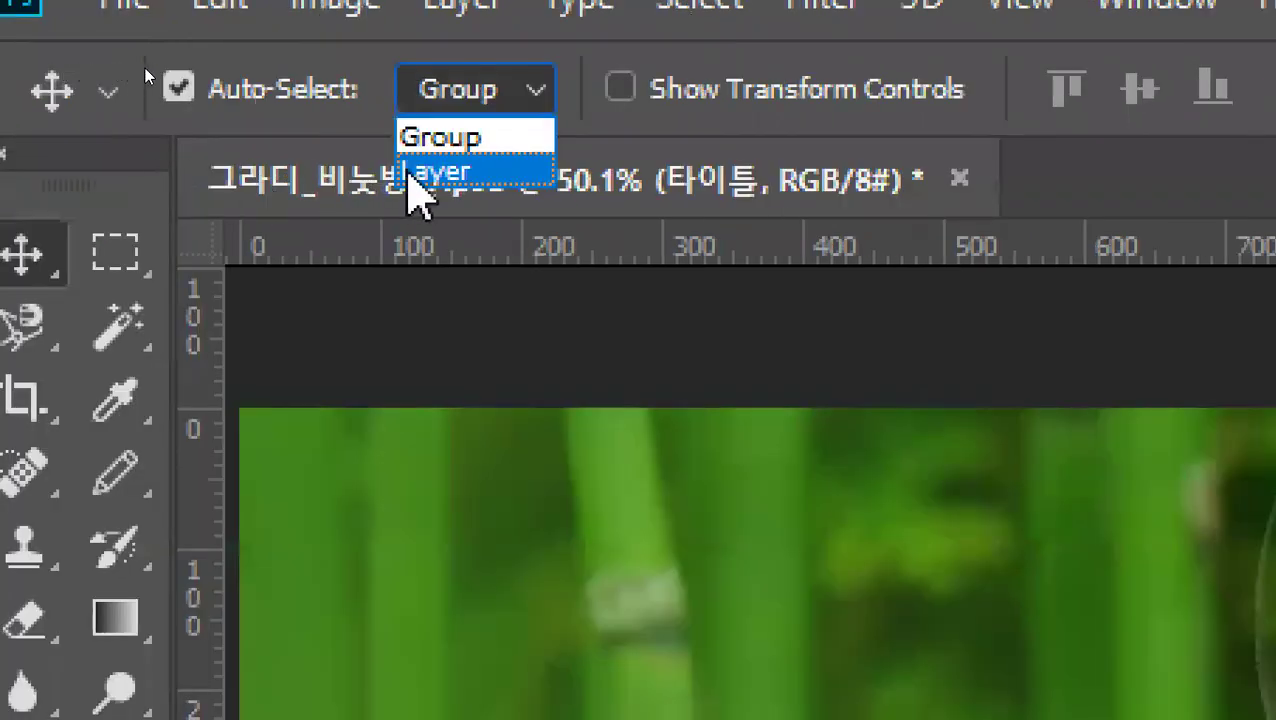
click(166, 171)
drag(560, 388, 628, 196)
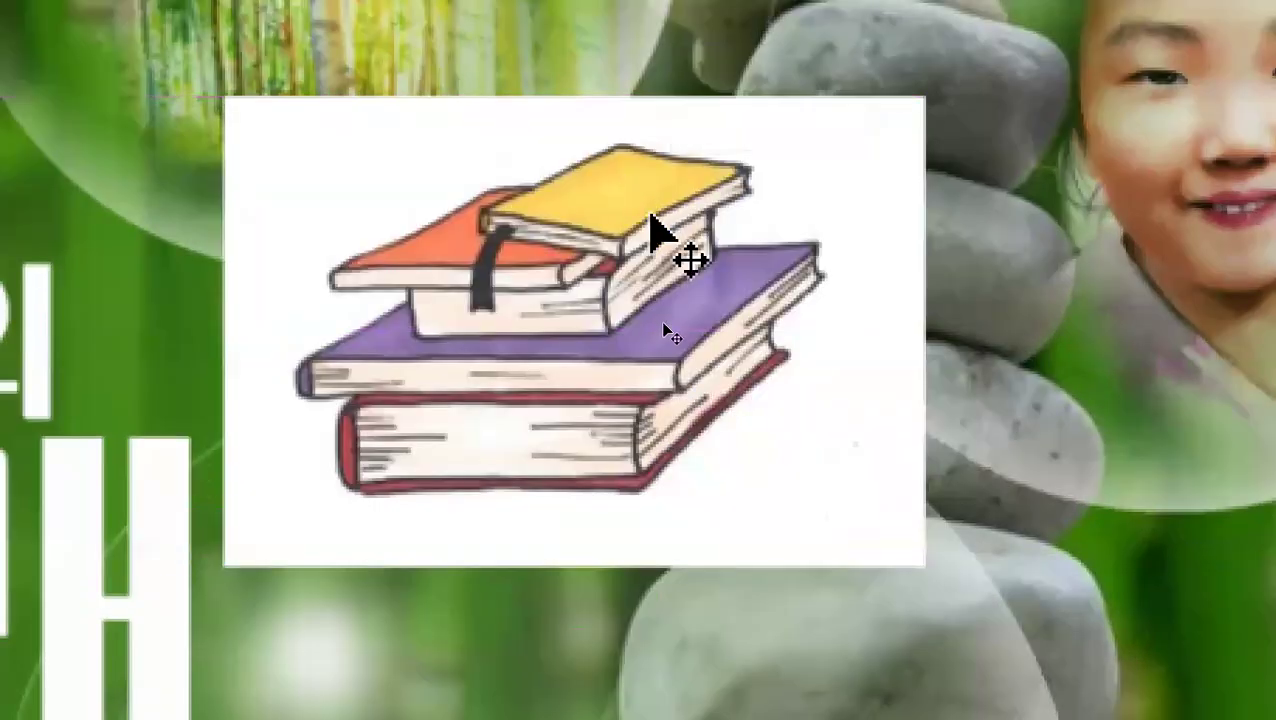
Try selecting the white background around the books with the Magic Wand, and shift the book picture up near the canvas's upper edge.
key(w)
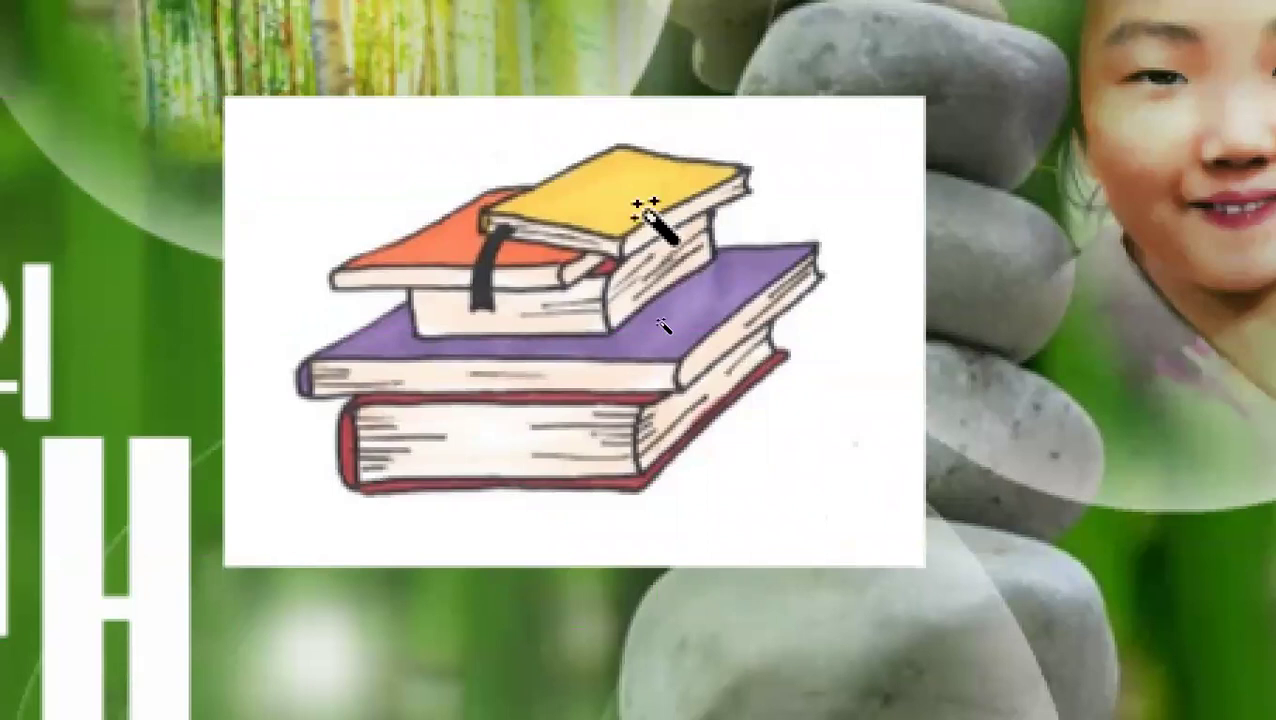
click(518, 160)
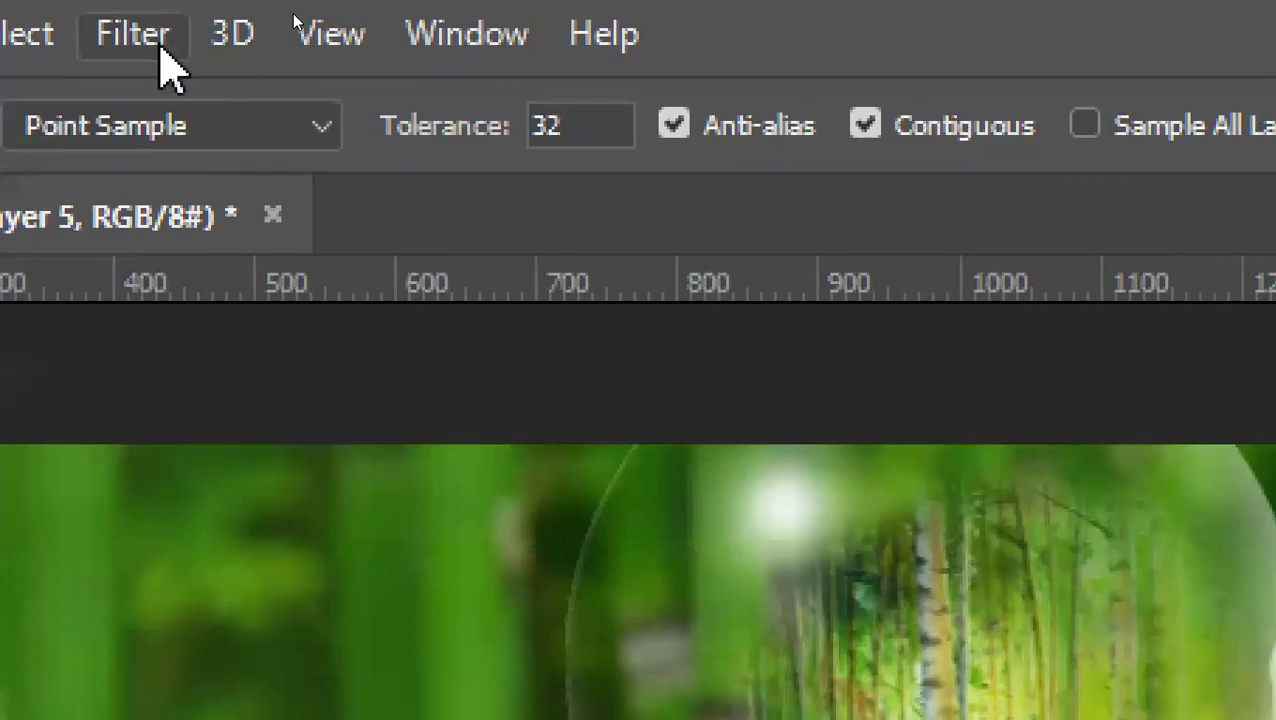
click(565, 128)
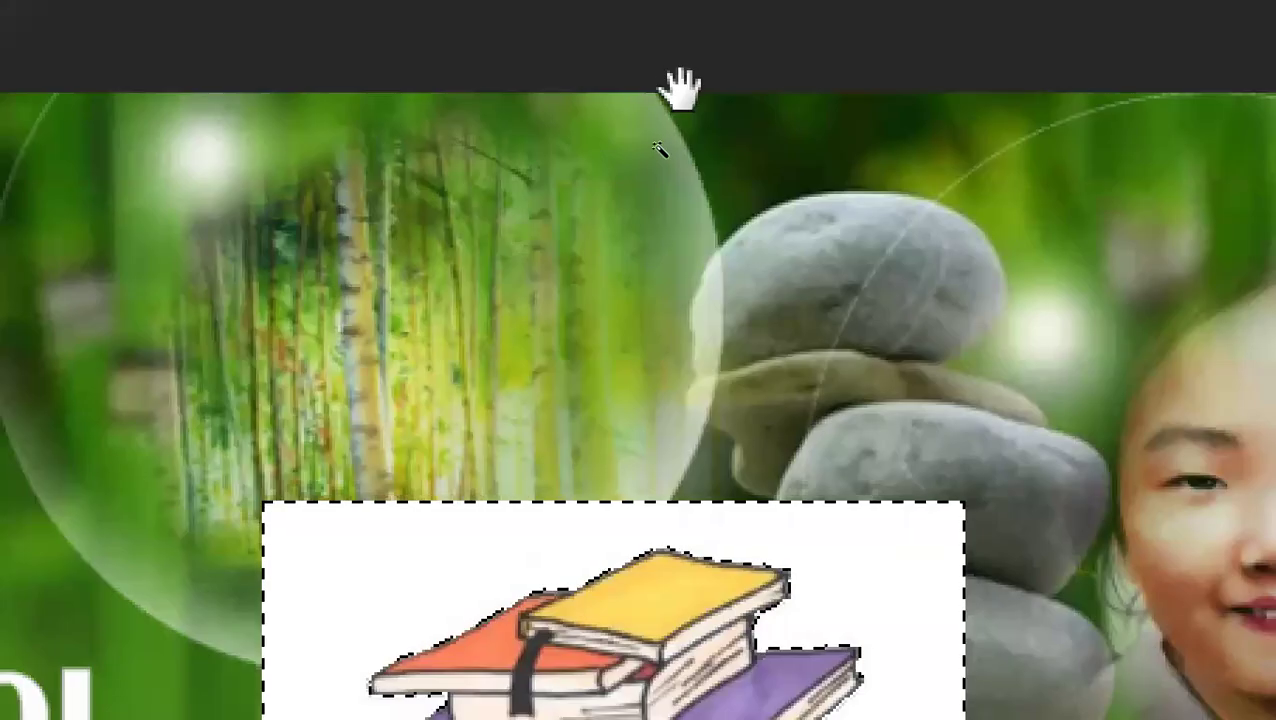
drag(620, 556, 561, 262)
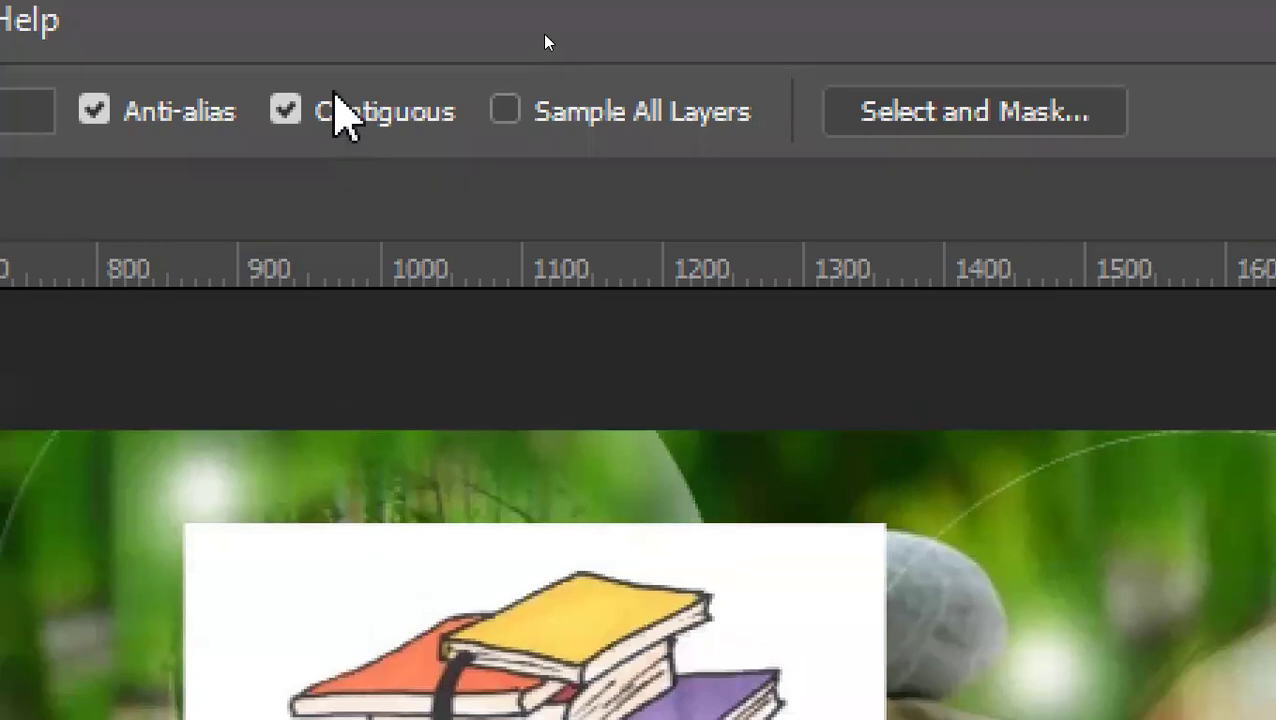
drag(462, 584, 430, 551)
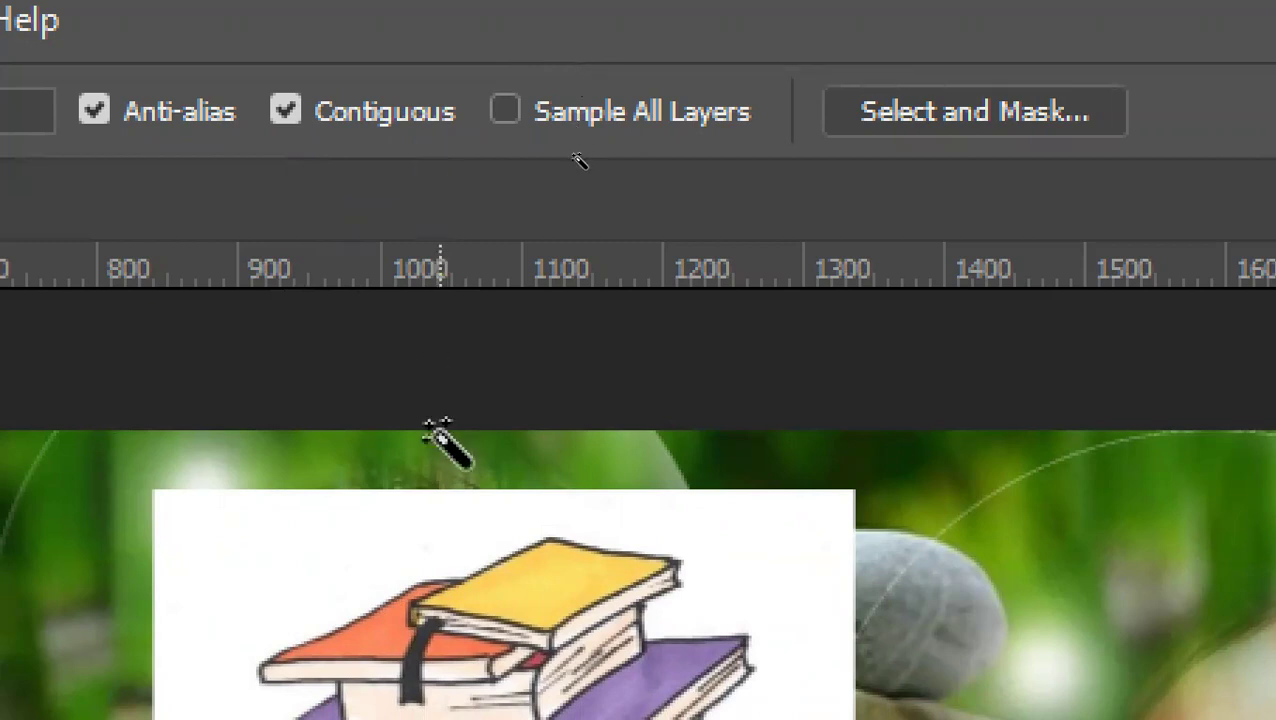
Test the Magic Wand at tolerance 32 on the books' white background with Contiguous turned on and off.
click(425, 528)
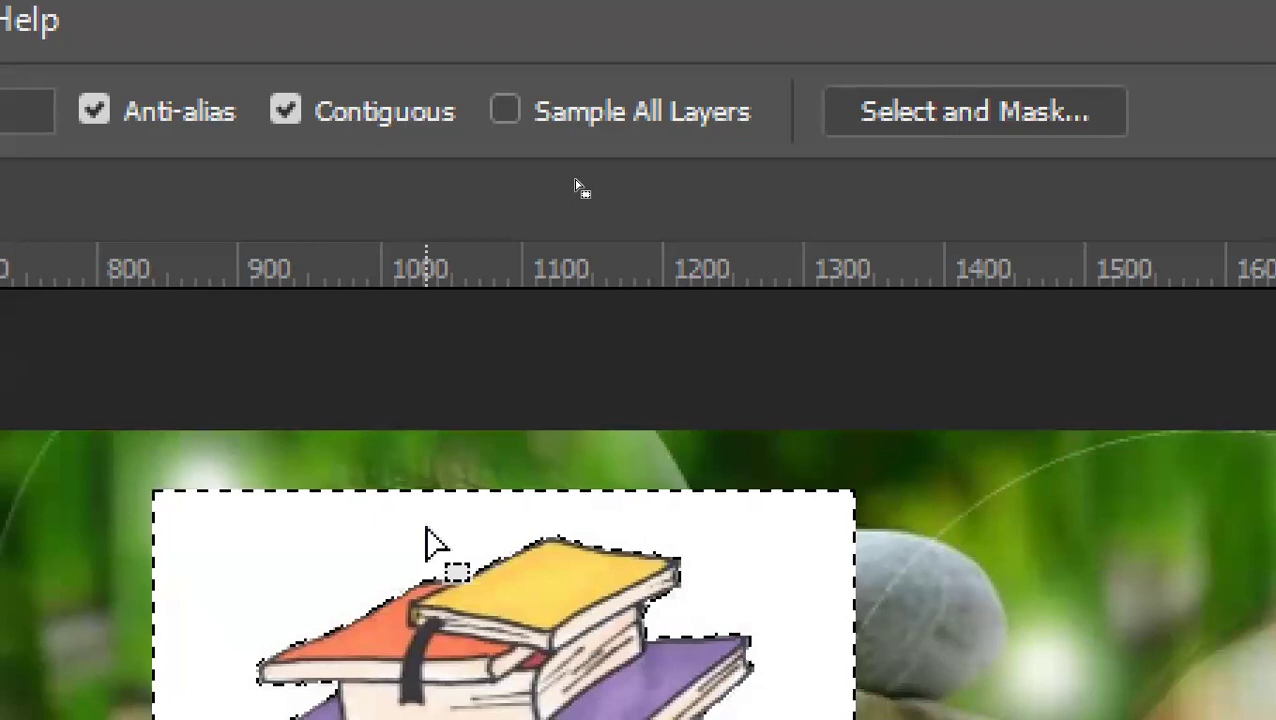
key(ctrl+d)
click(286, 113)
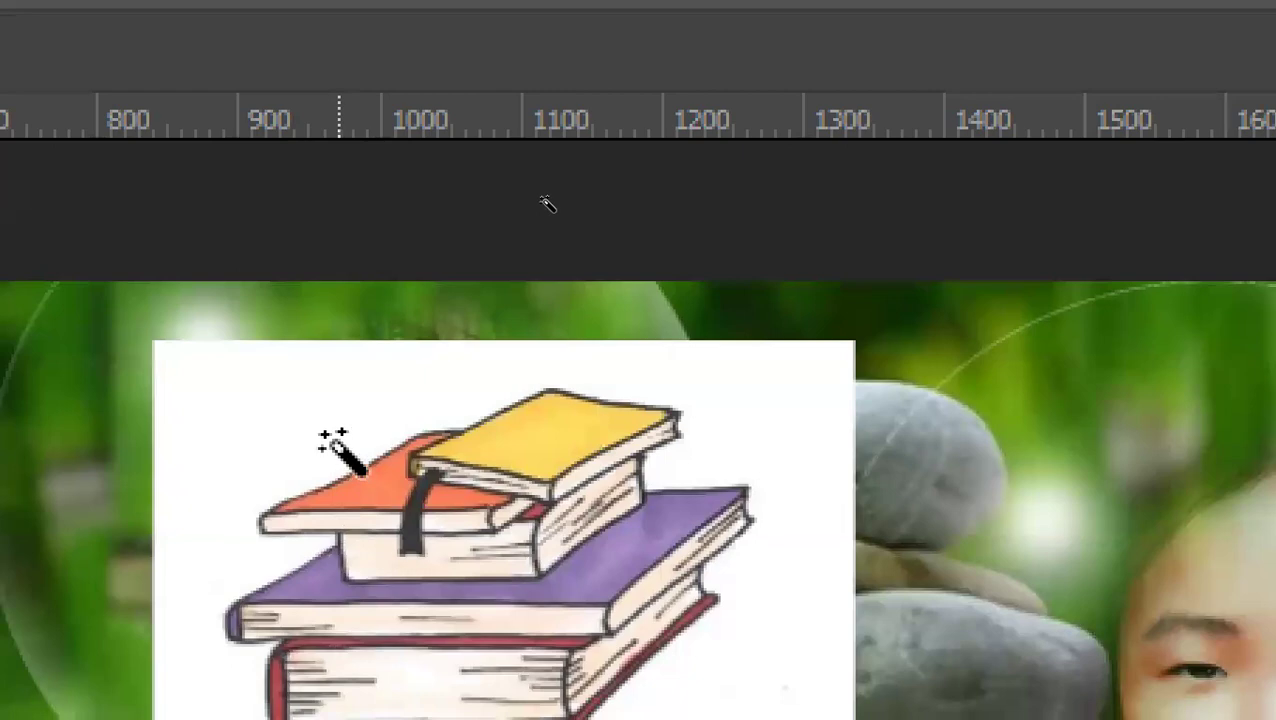
click(336, 422)
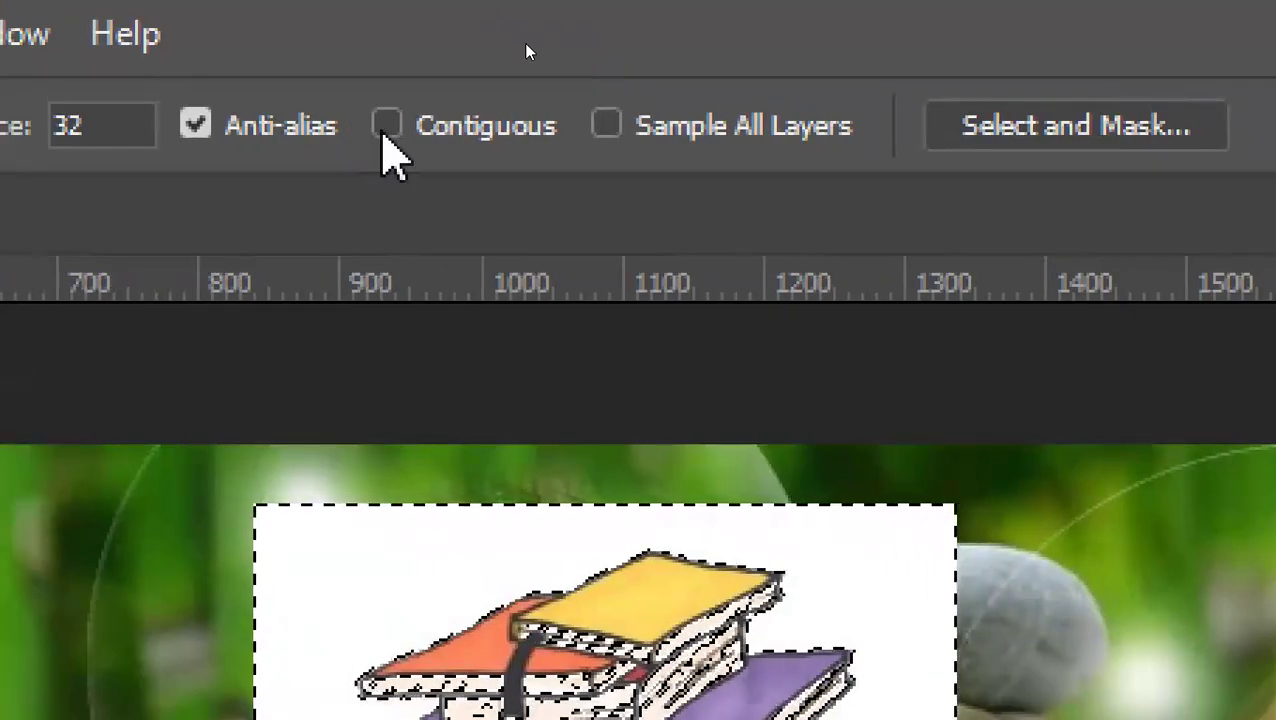
Turn Contiguous back on, delete the white background around the book stack with a Magic Wand selection, and deselect.
click(386, 134)
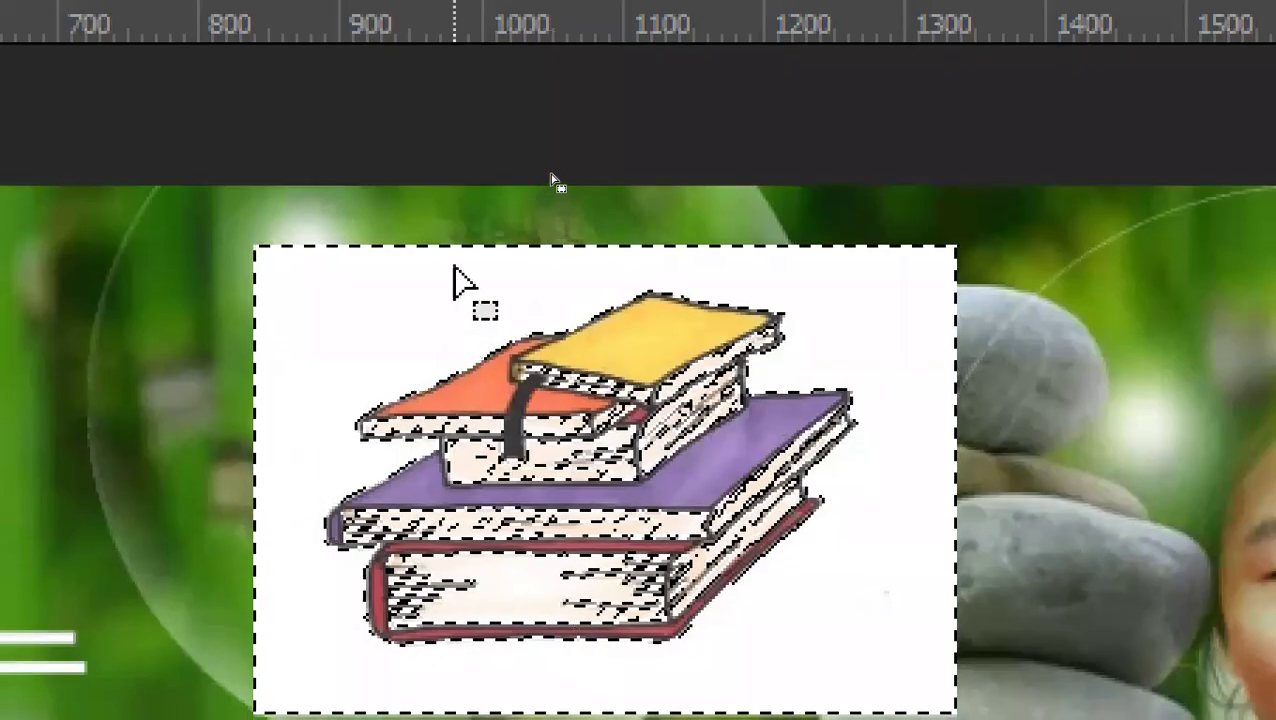
key(ctrl+d)
click(455, 285)
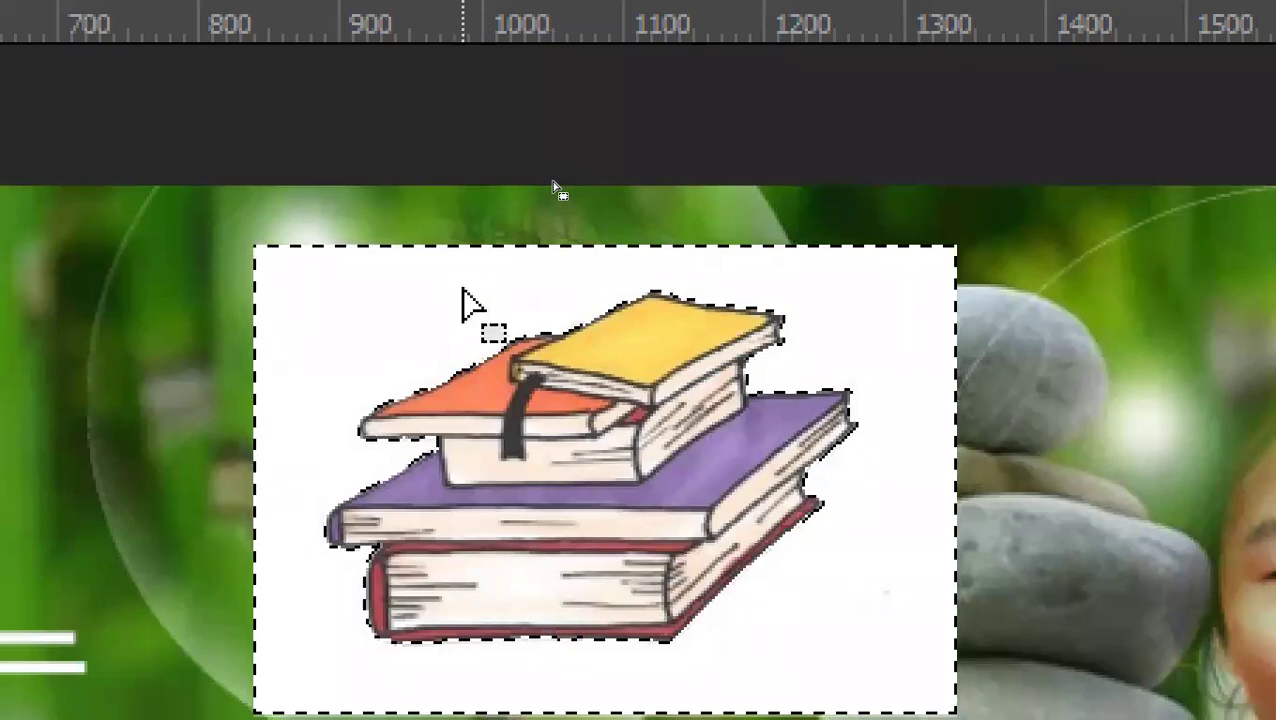
key(Delete)
key(ctrl+d)
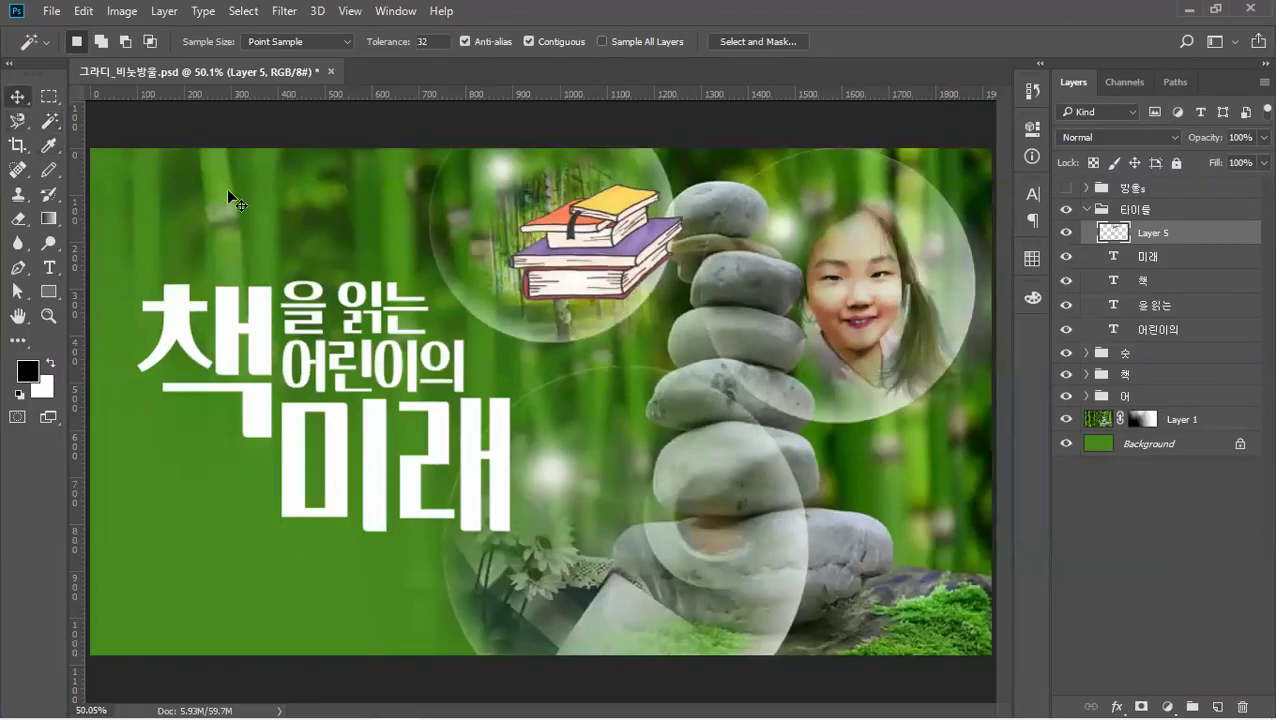
Move the cut-out book stack below the 책 title text, just left of 미래, and save the document.
key(v)
drag(602, 265, 205, 491)
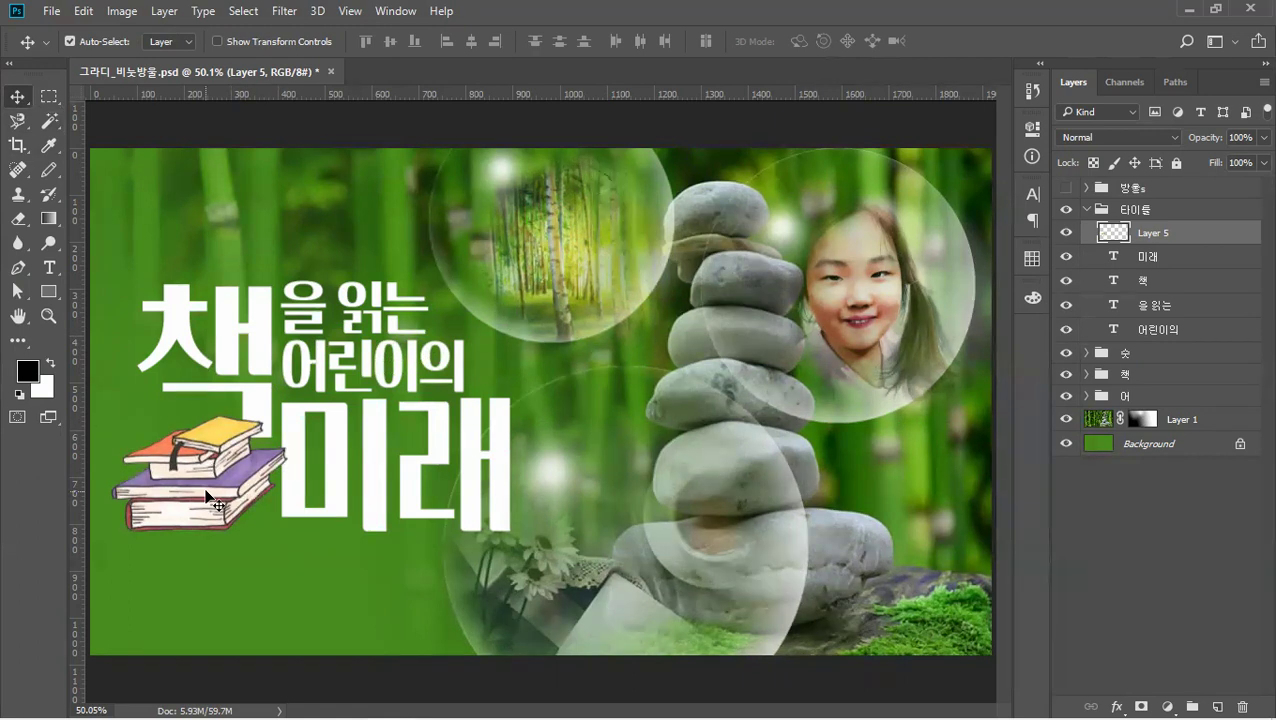
key(ctrl)
Show the guides and enlarge the 책 title text slightly toward its upper left with Free Transform.
click(1150, 256)
key(ctrl+semicolon)
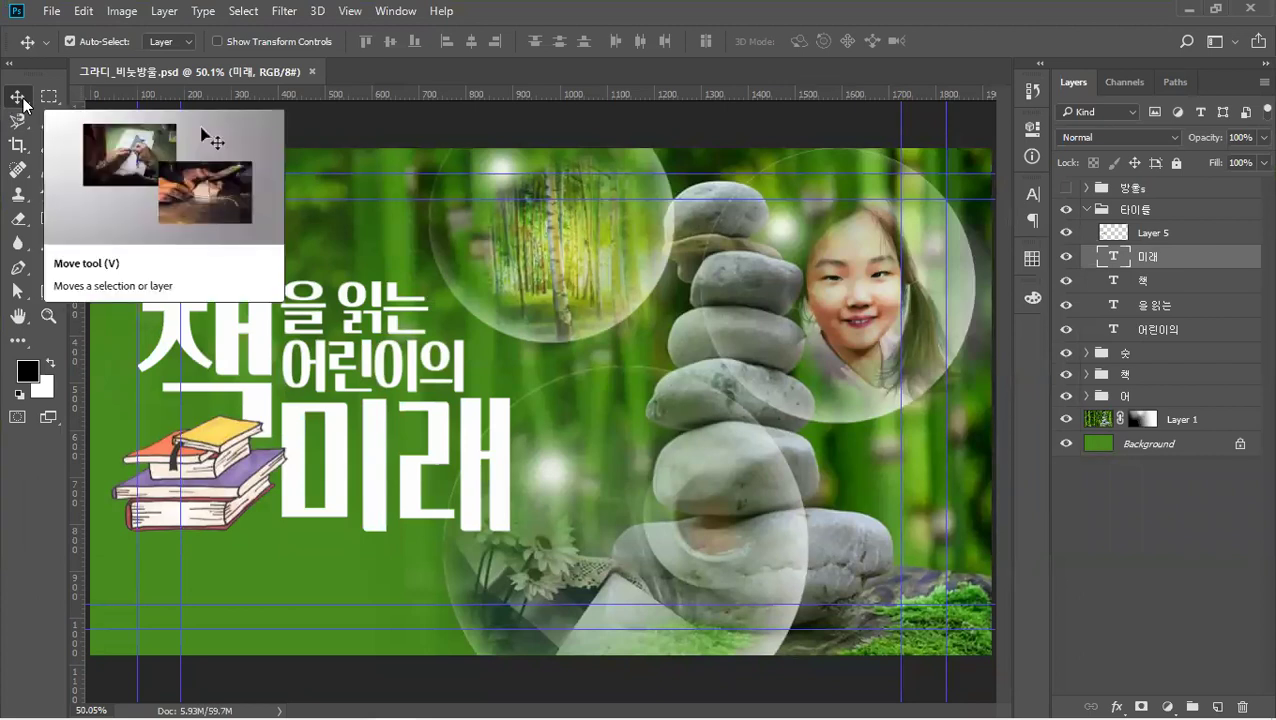
click(268, 334)
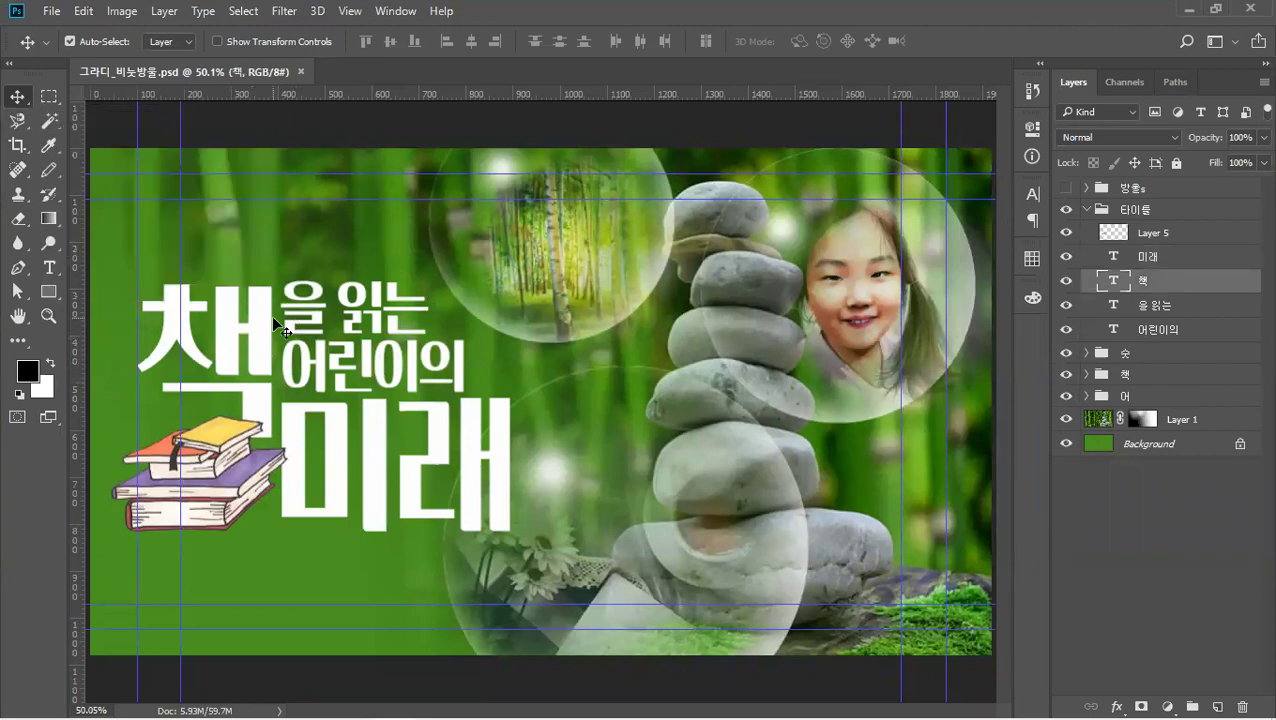
key(ctrl+t)
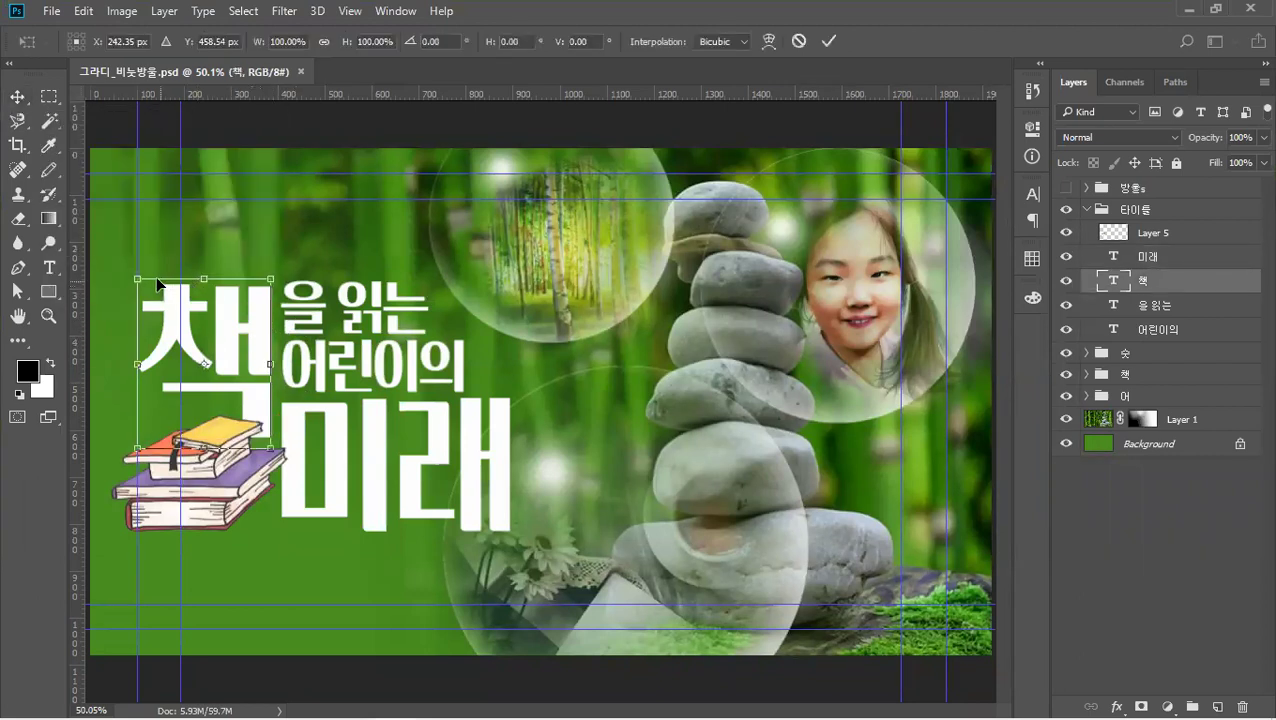
drag(138, 274, 120, 261)
key(Return)
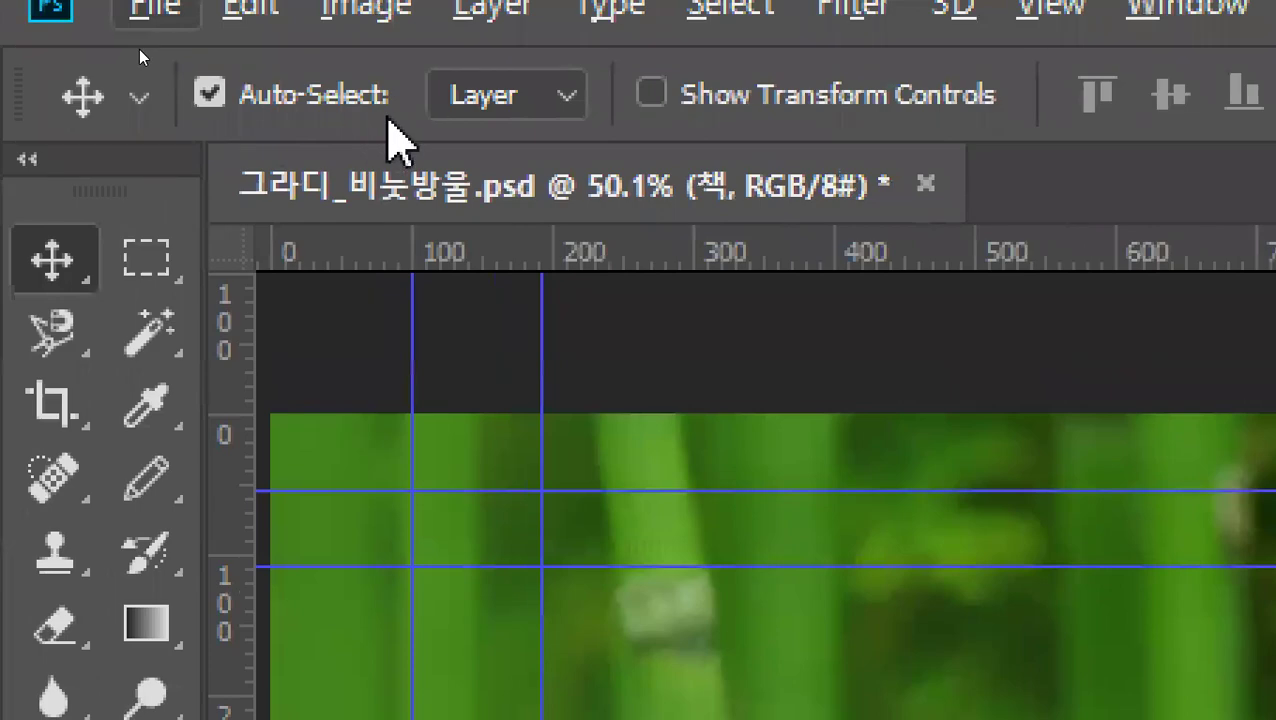
Set the Move tool to auto-select groups and move the whole 타이틀 group about 37 px right and 85 px down.
click(460, 104)
click(472, 138)
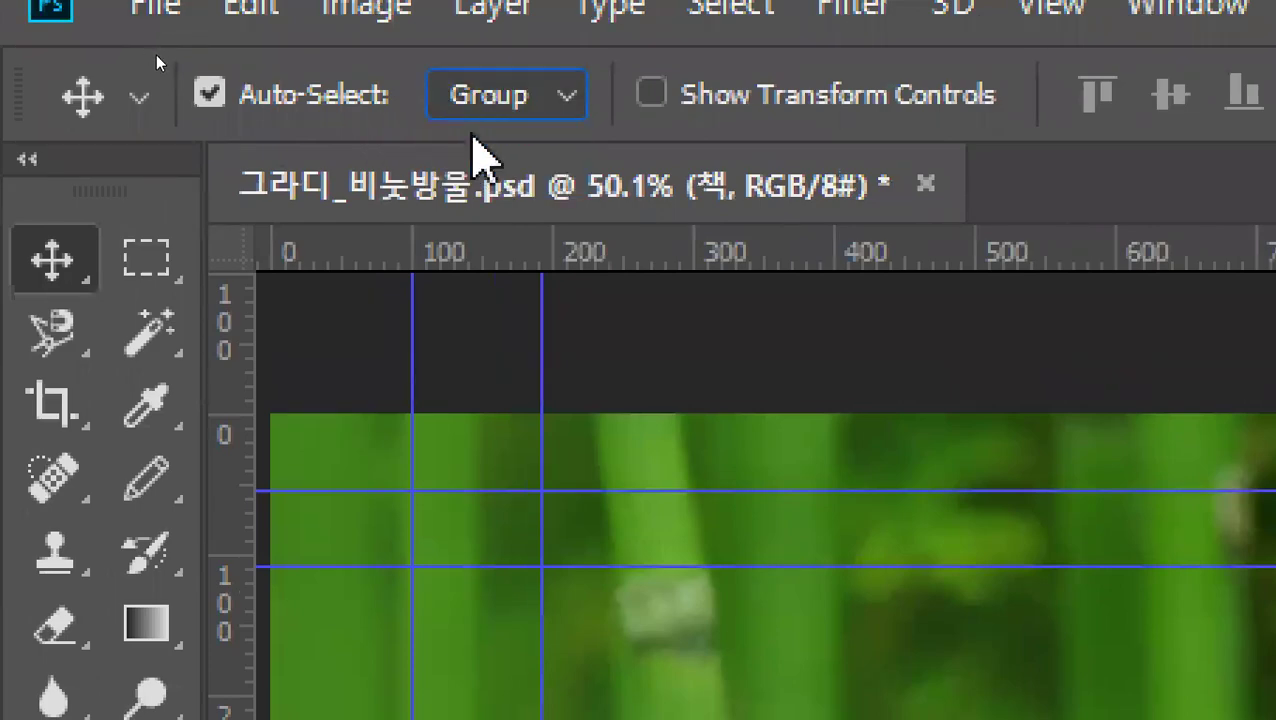
drag(226, 347, 241, 386)
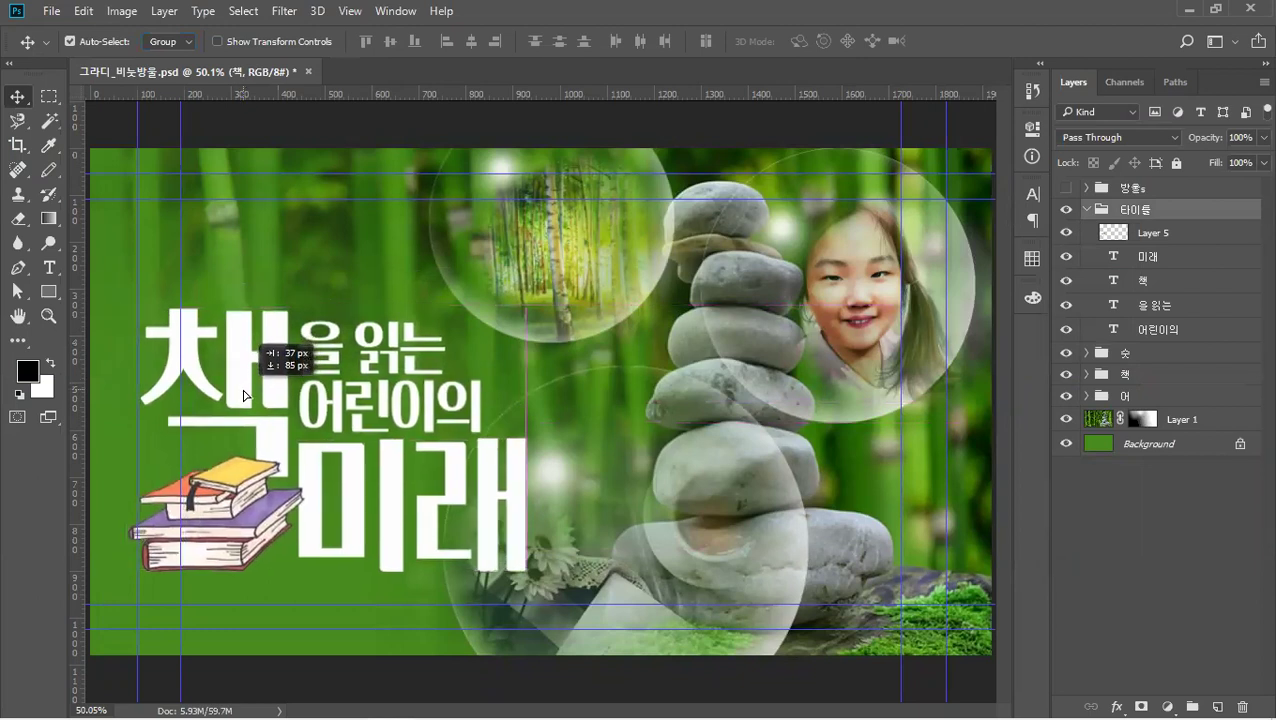
Scale the 타이틀 group down with Free Transform to a small title near the canvas's lower-left corner.
key(ctrl+t)
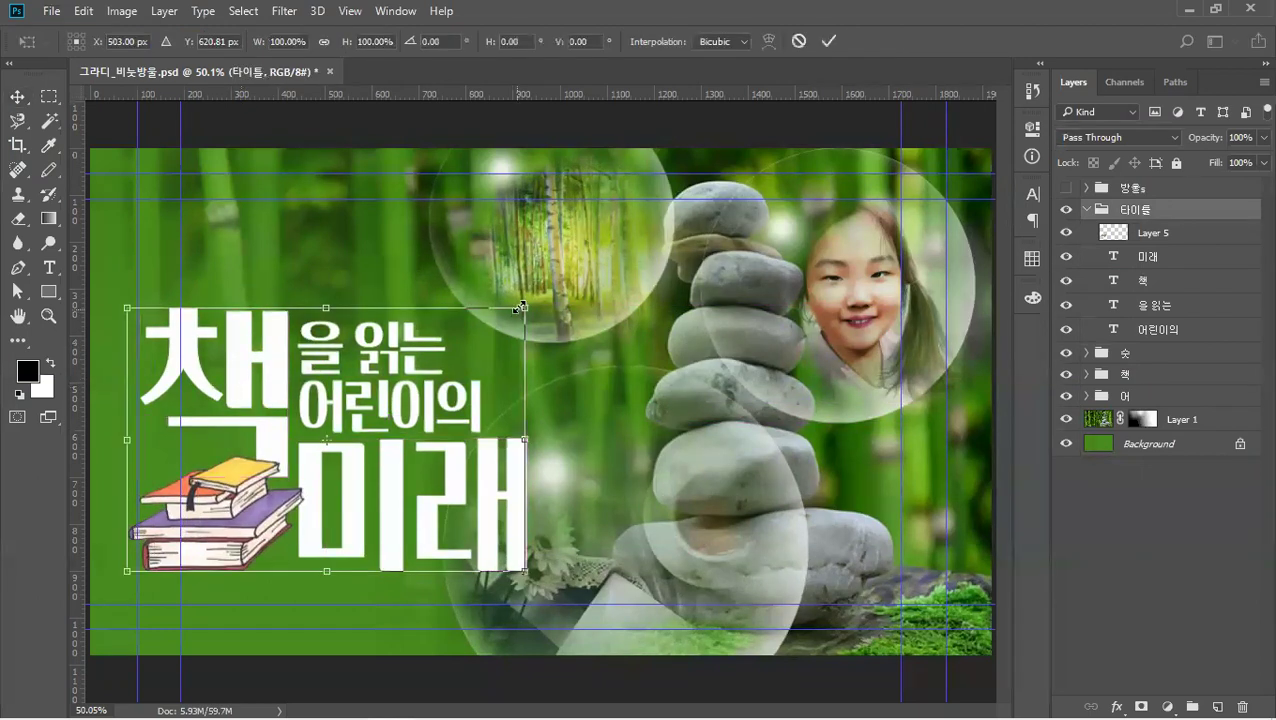
drag(520, 307, 580, 271)
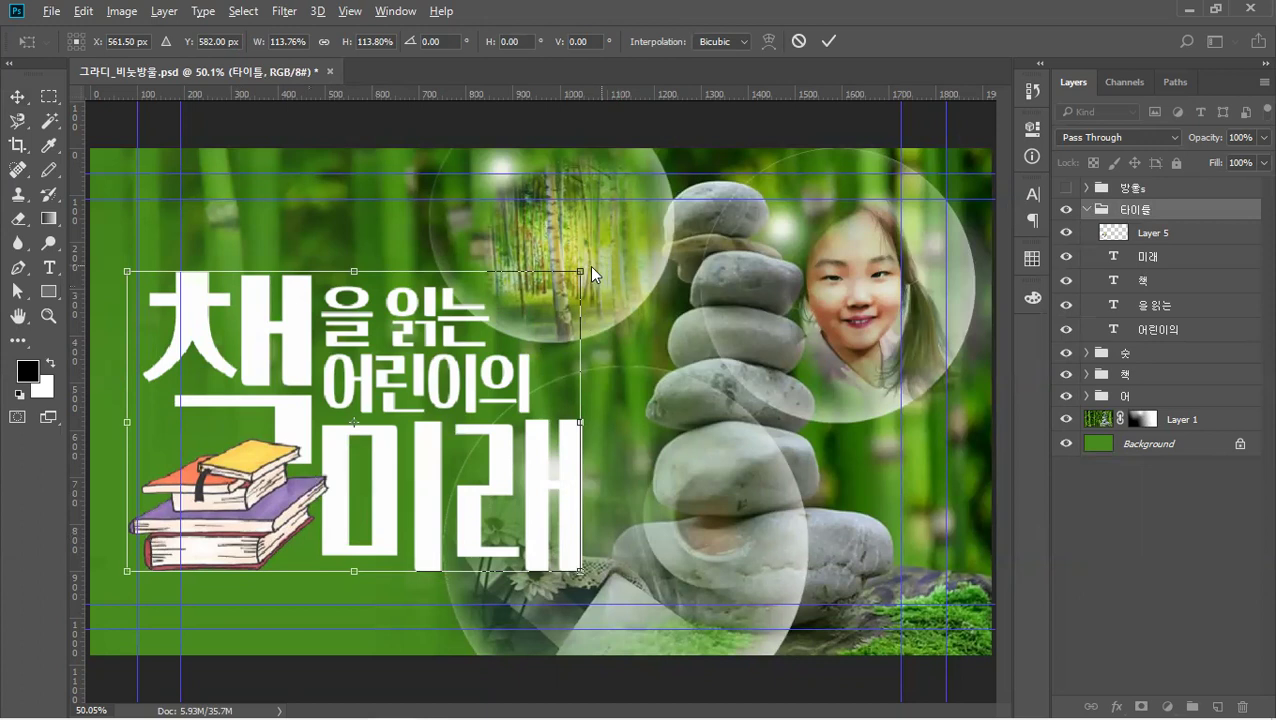
drag(581, 270, 213, 496)
key(Return)
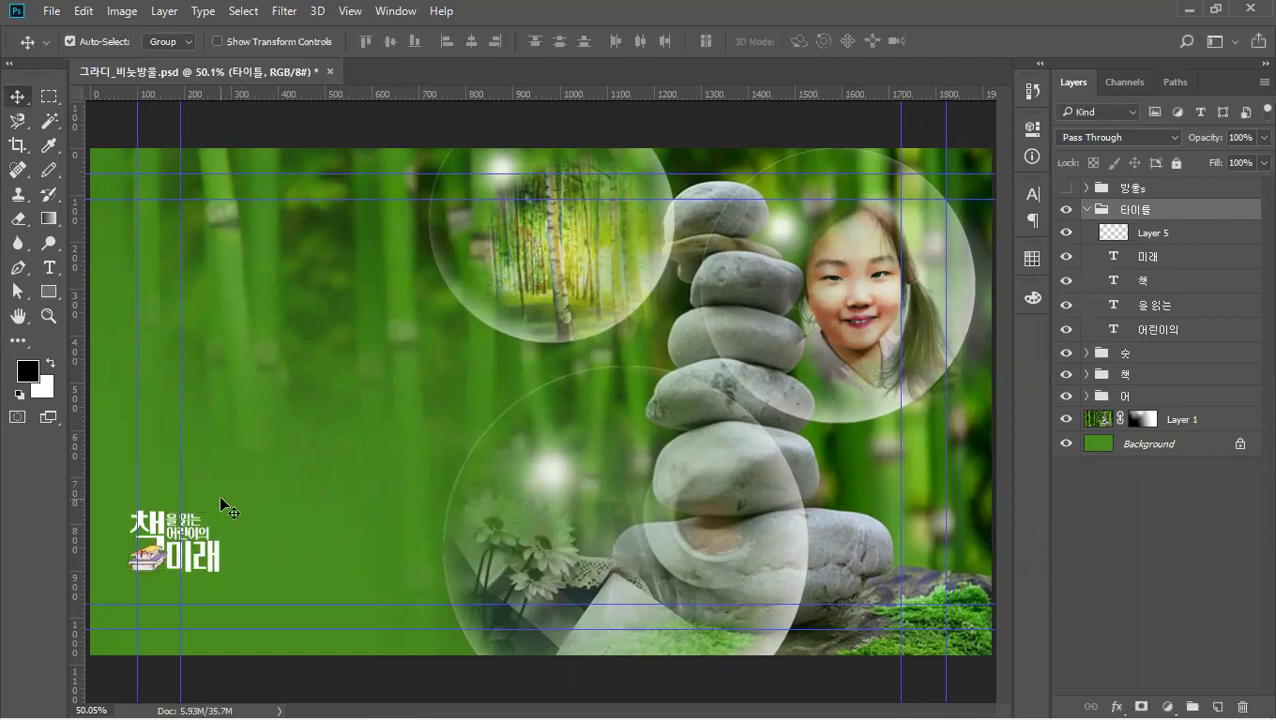
Enlarge the shrunken 타이틀 group to 625.38%, and undo the group's scaling.
key(ctrl)
key(ctrl+t)
drag(219, 511, 771, 287)
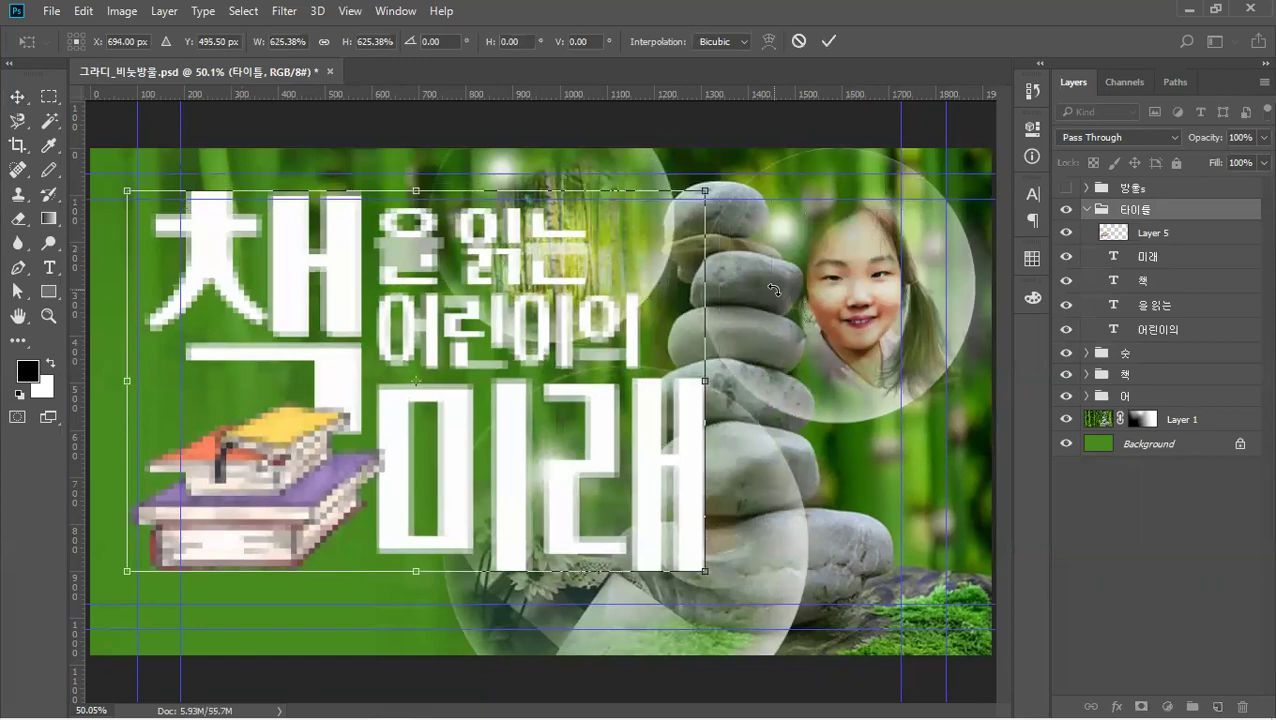
key(Return)
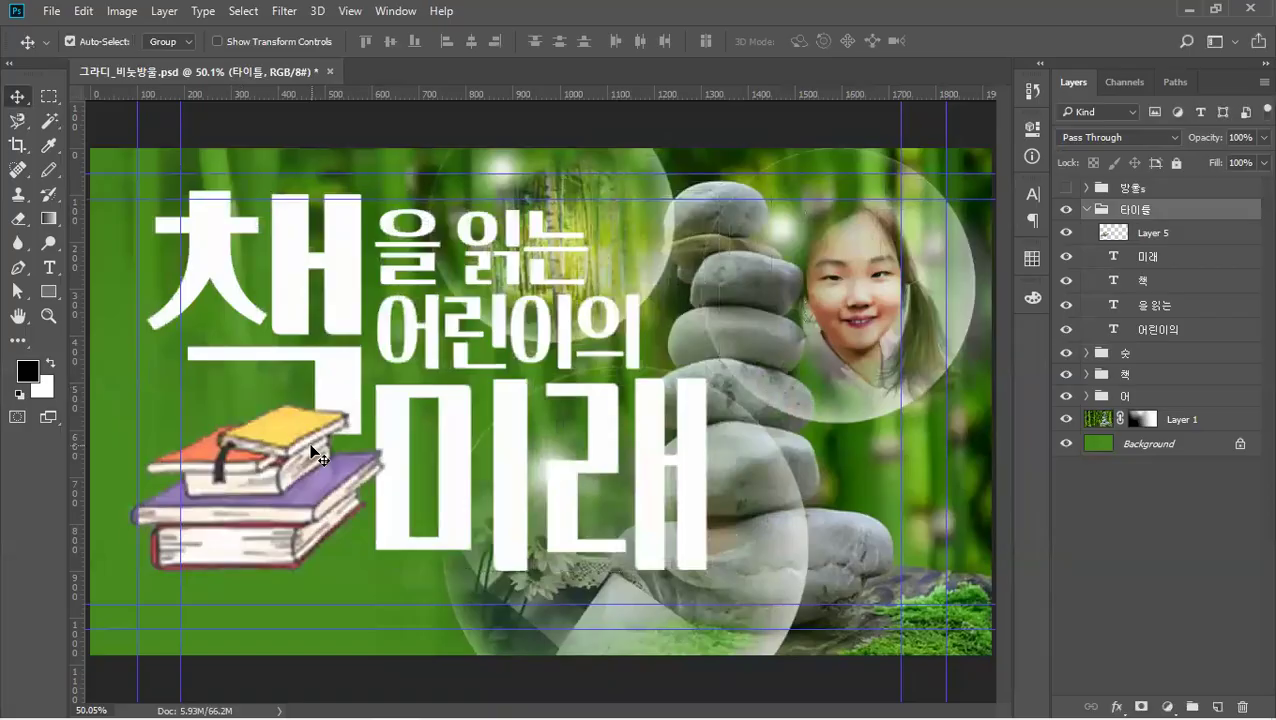
key(ctrl+z)
key(ctrl+z)
key(ctrl+z)
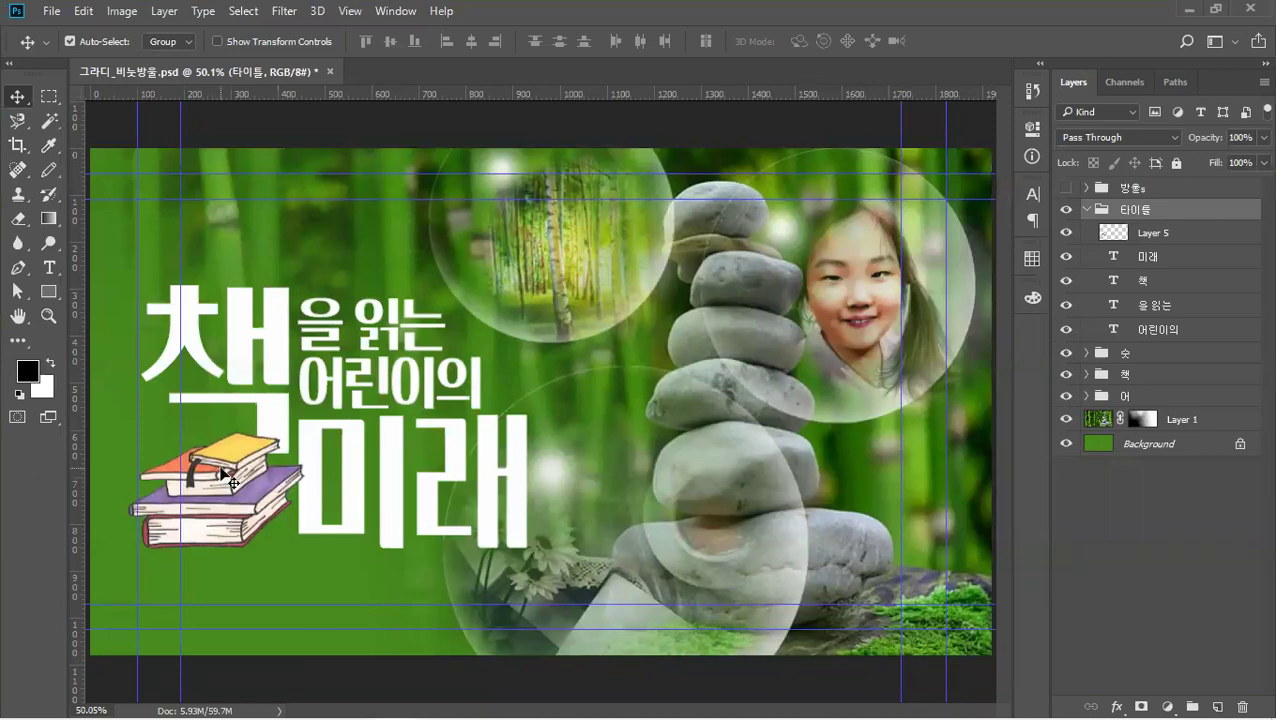
Move the 타이틀 group about 1 px left and 21 px up.
drag(221, 470, 216, 460)
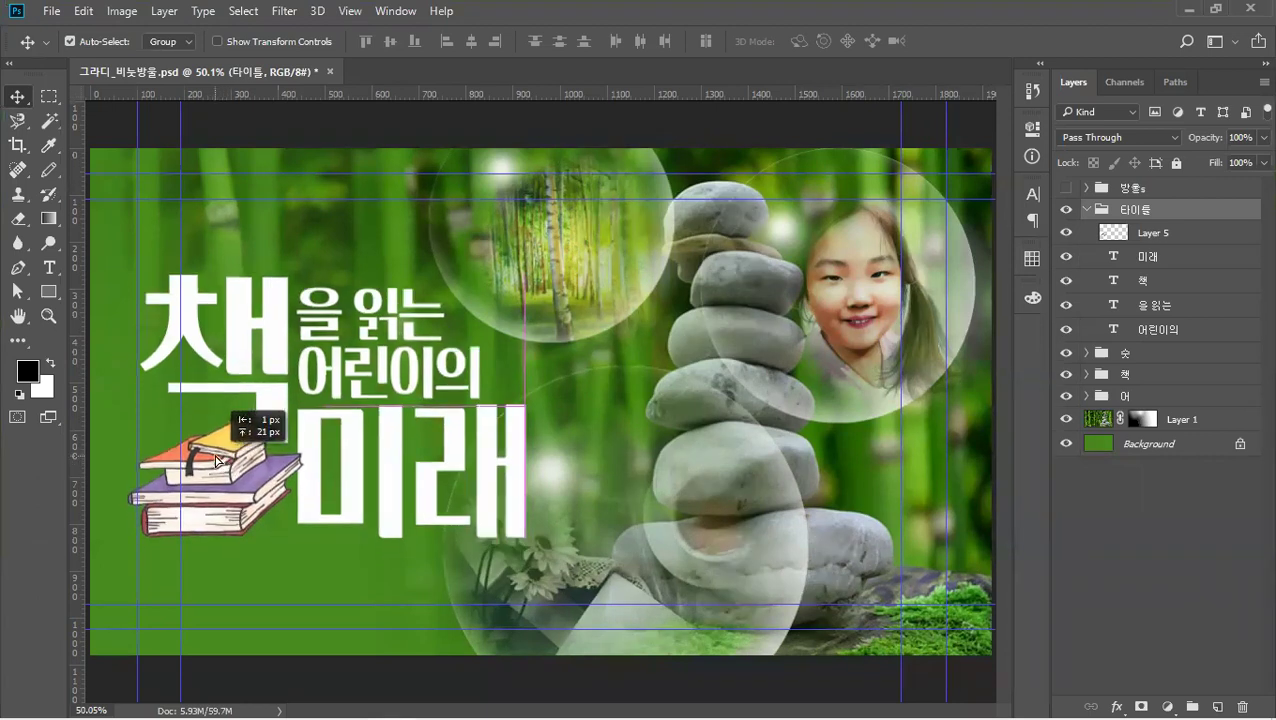
drag(216, 457, 216, 457)
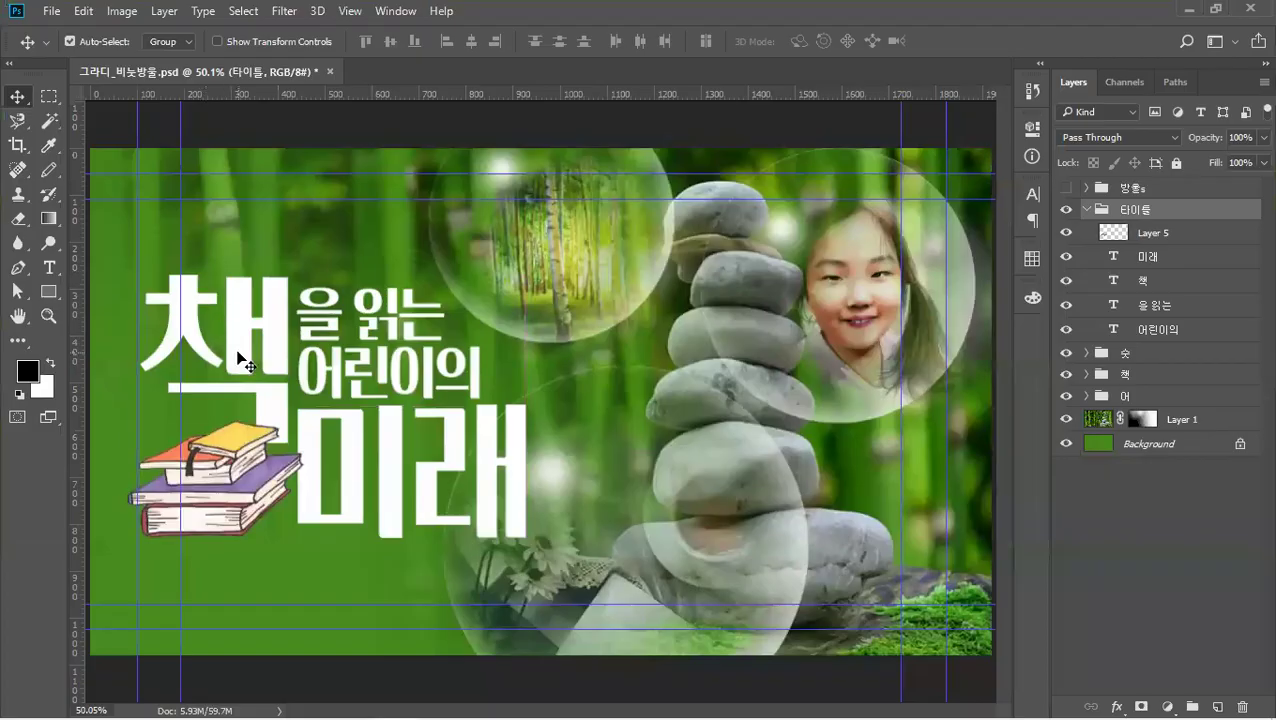
Move the 타이틀 group about 2 px right and 30 px down, and reposition the flower, forest and girl bubble groups individually.
drag(238, 354, 242, 373)
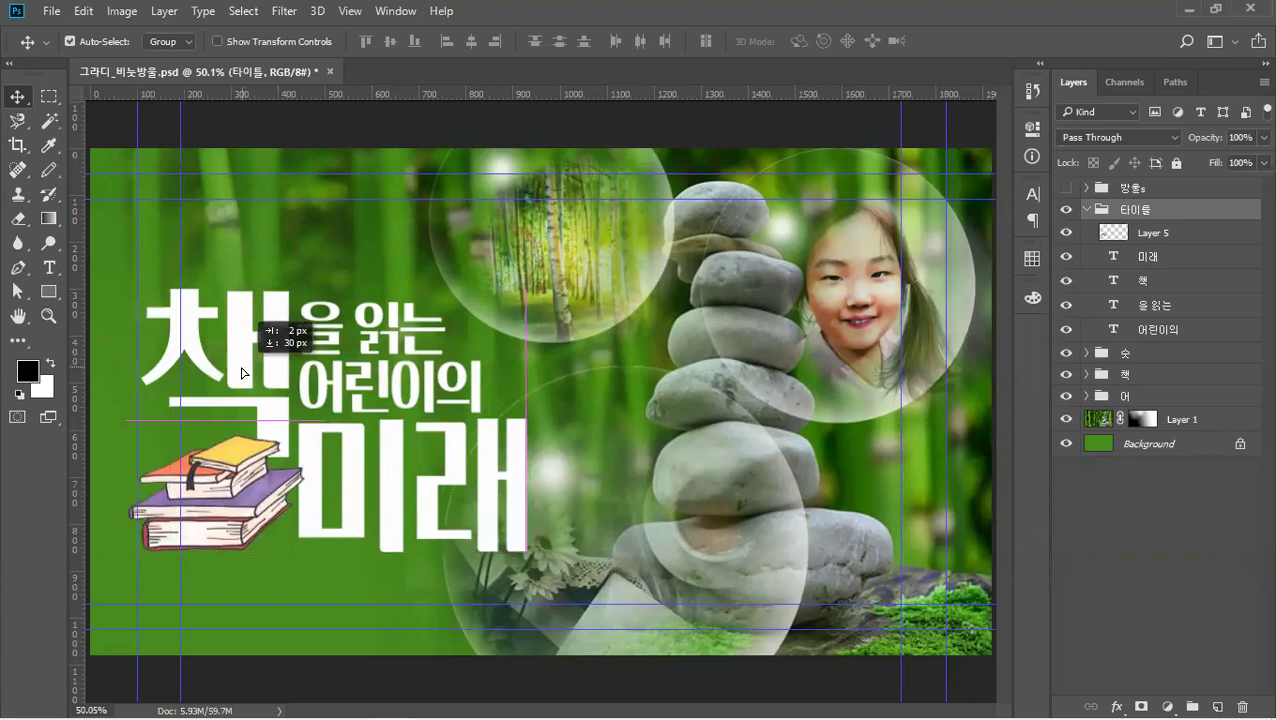
drag(242, 373, 242, 373)
drag(546, 483, 620, 470)
mouse_move(543, 316)
mouse_down()
mouse_move(413, 269)
mouse_move(376, 286)
mouse_move(400, 250)
mouse_move(480, 363)
mouse_move(521, 316)
mouse_up()
drag(838, 305, 788, 245)
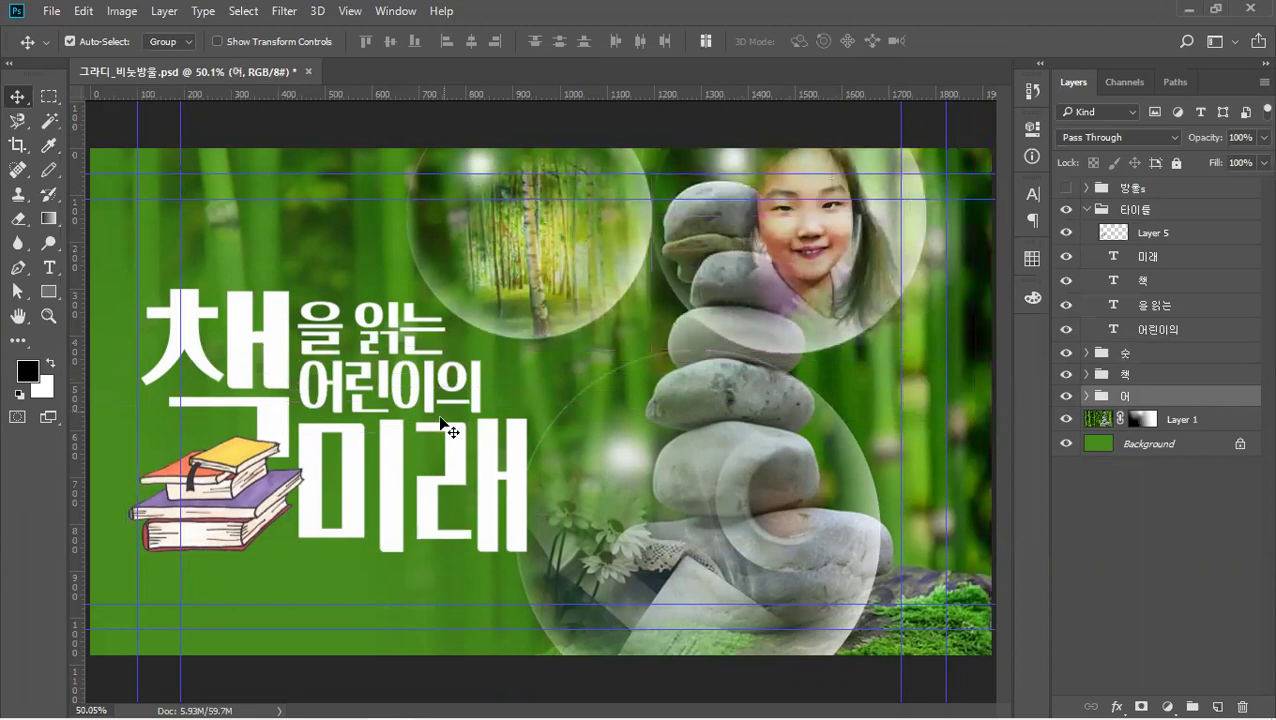
click(392, 490)
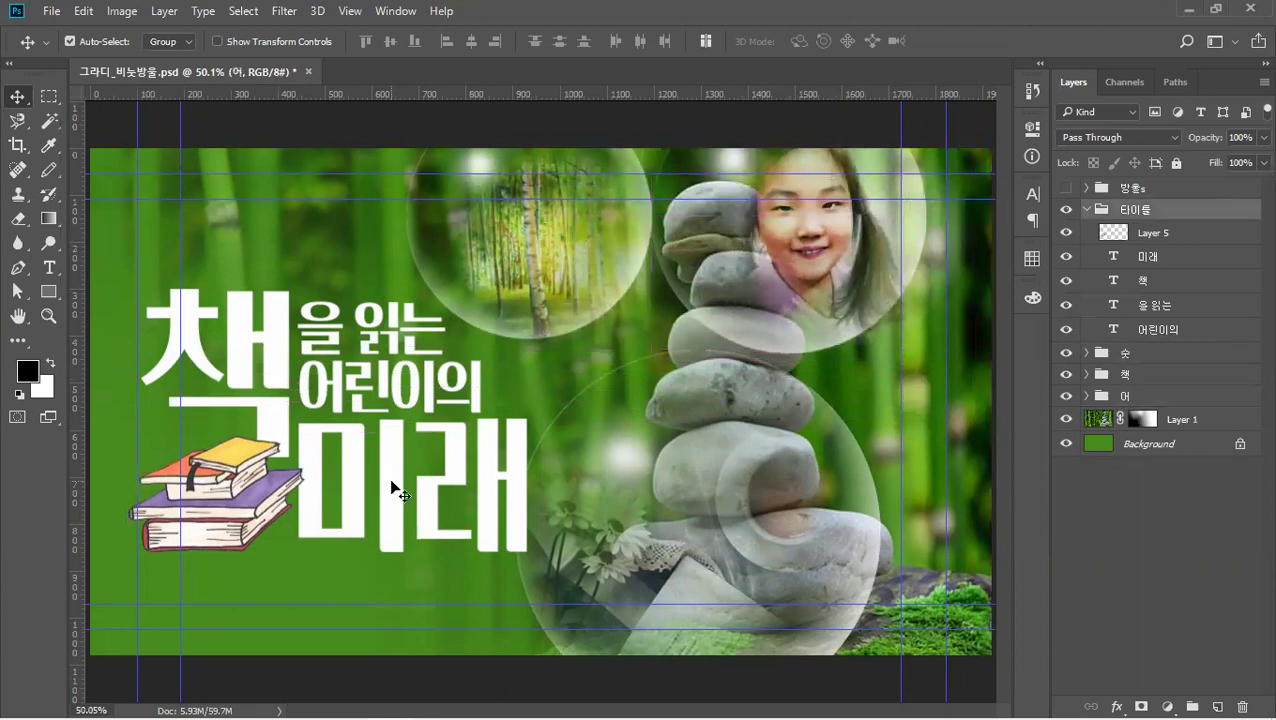
drag(610, 230, 633, 212)
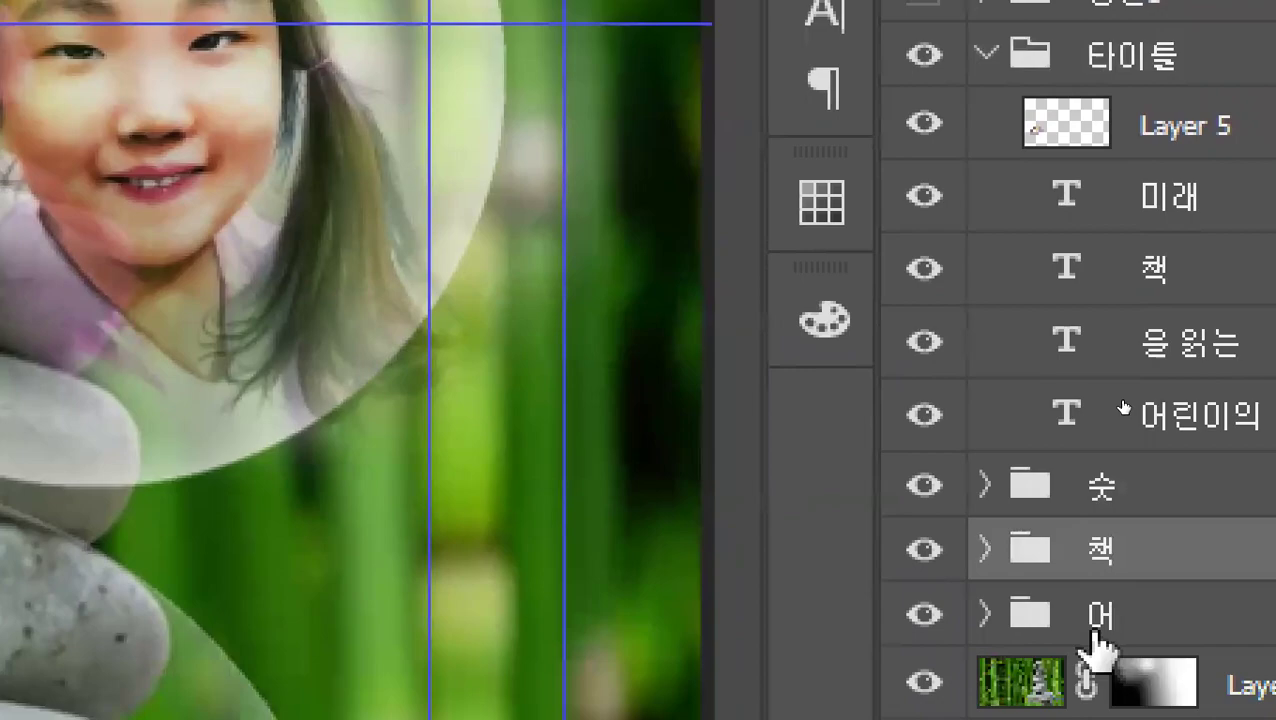
Select the 어 group, the 타이틀 group and its 미래 text layer in turn, and collapse the reselected 타이틀 group.
click(1105, 690)
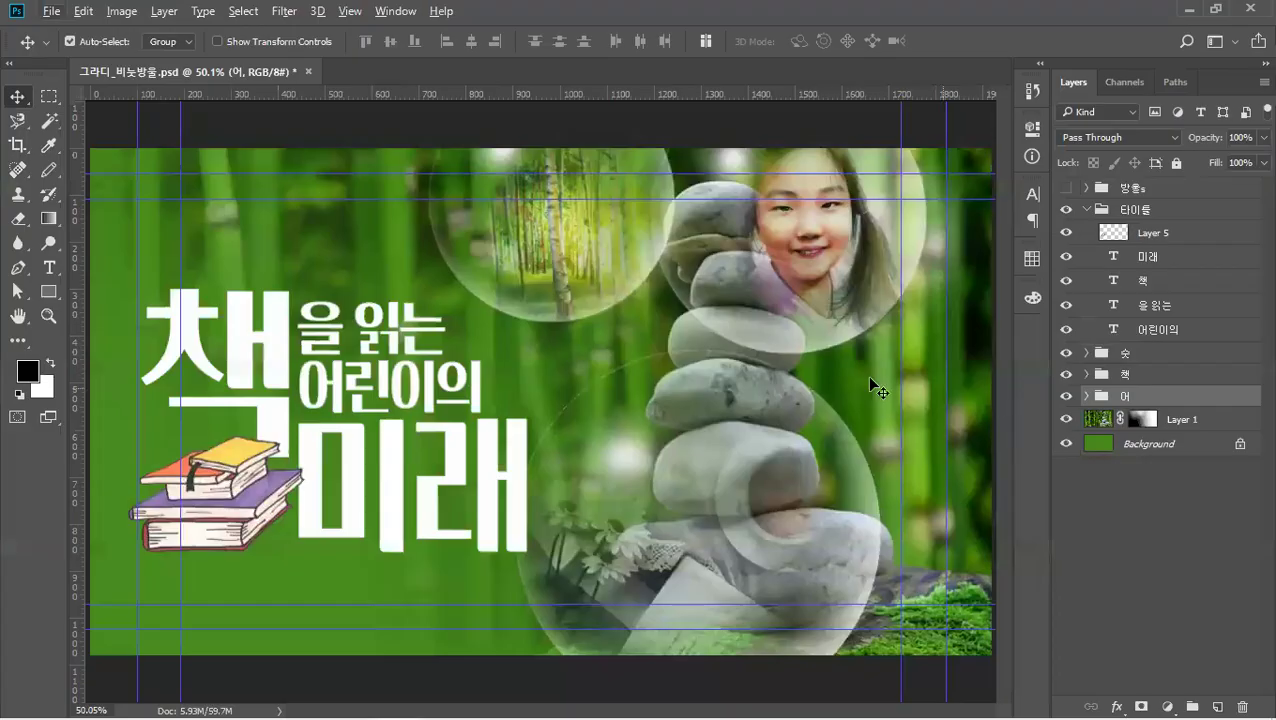
click(275, 360)
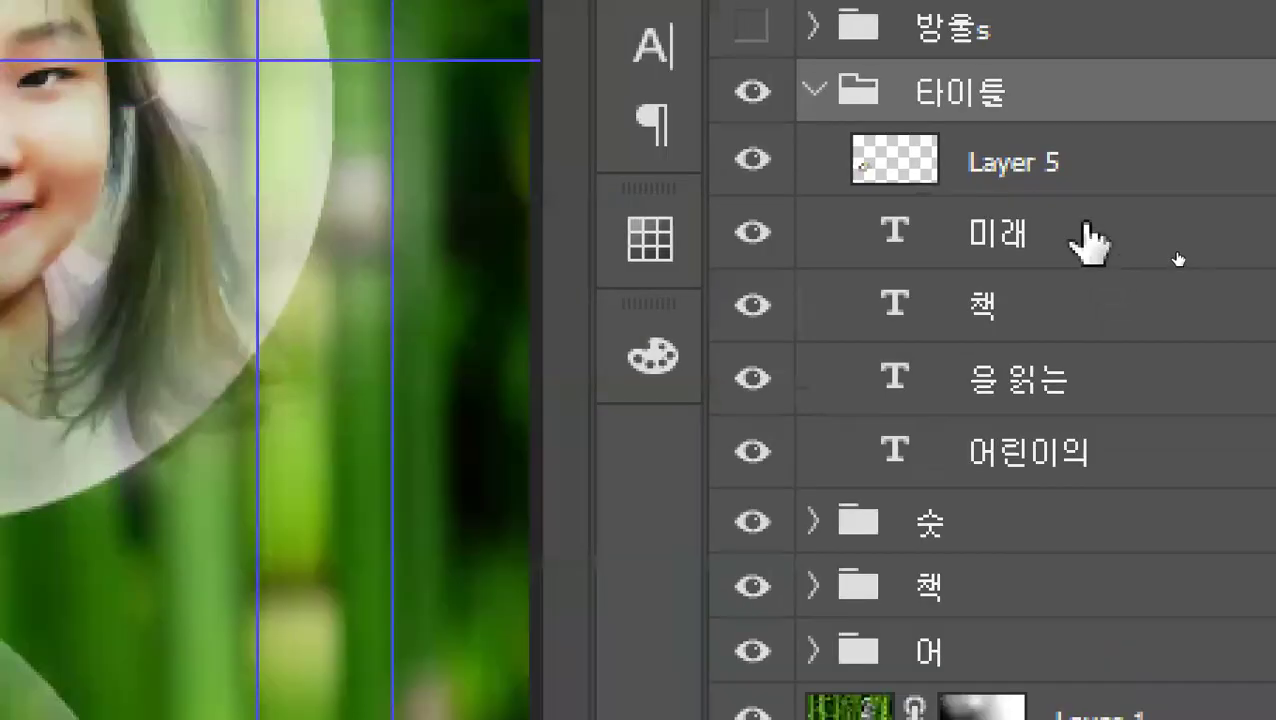
click(1090, 242)
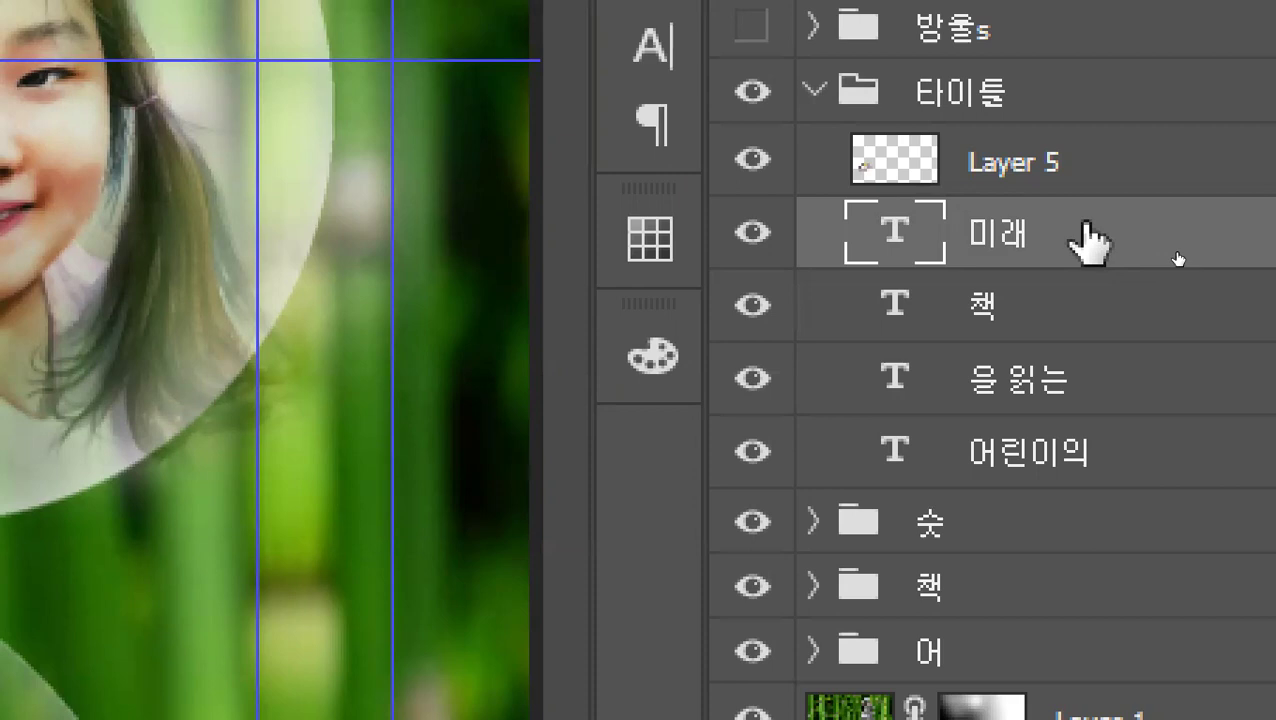
click(1008, 97)
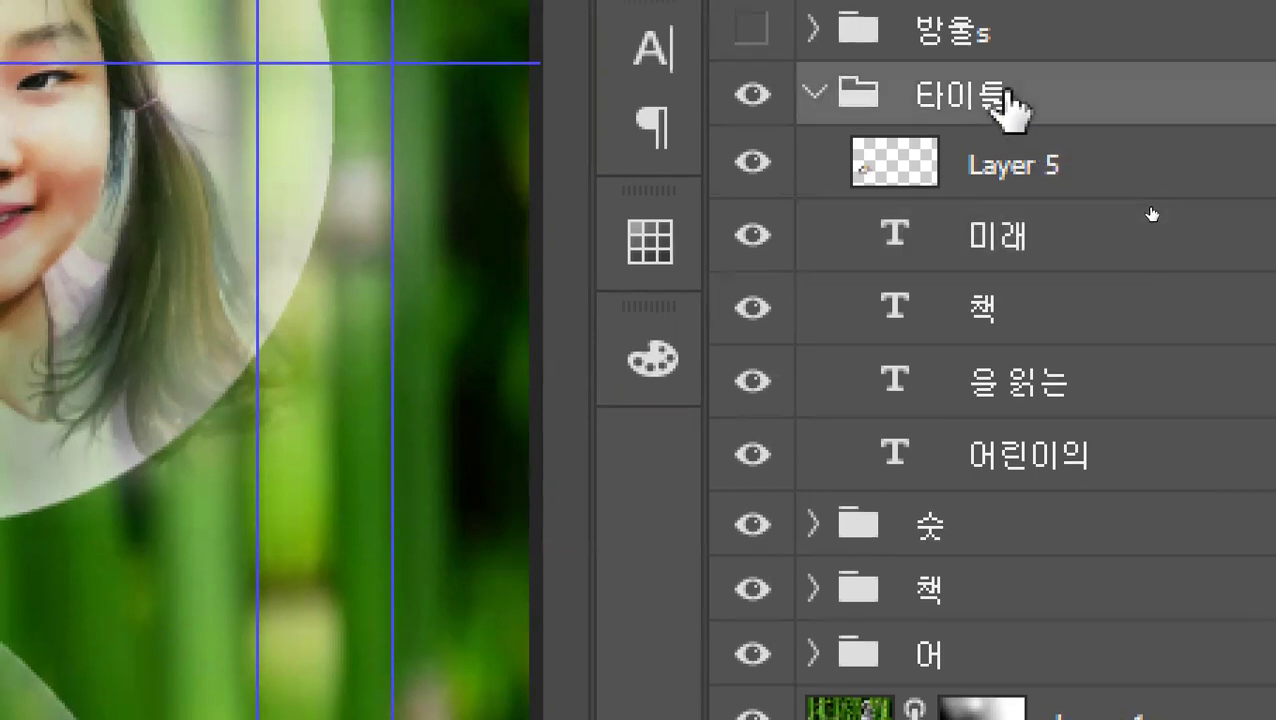
click(815, 99)
Hide and show the 타이틀 group several times to check which canvas elements it contains, leaving it visible.
click(752, 97)
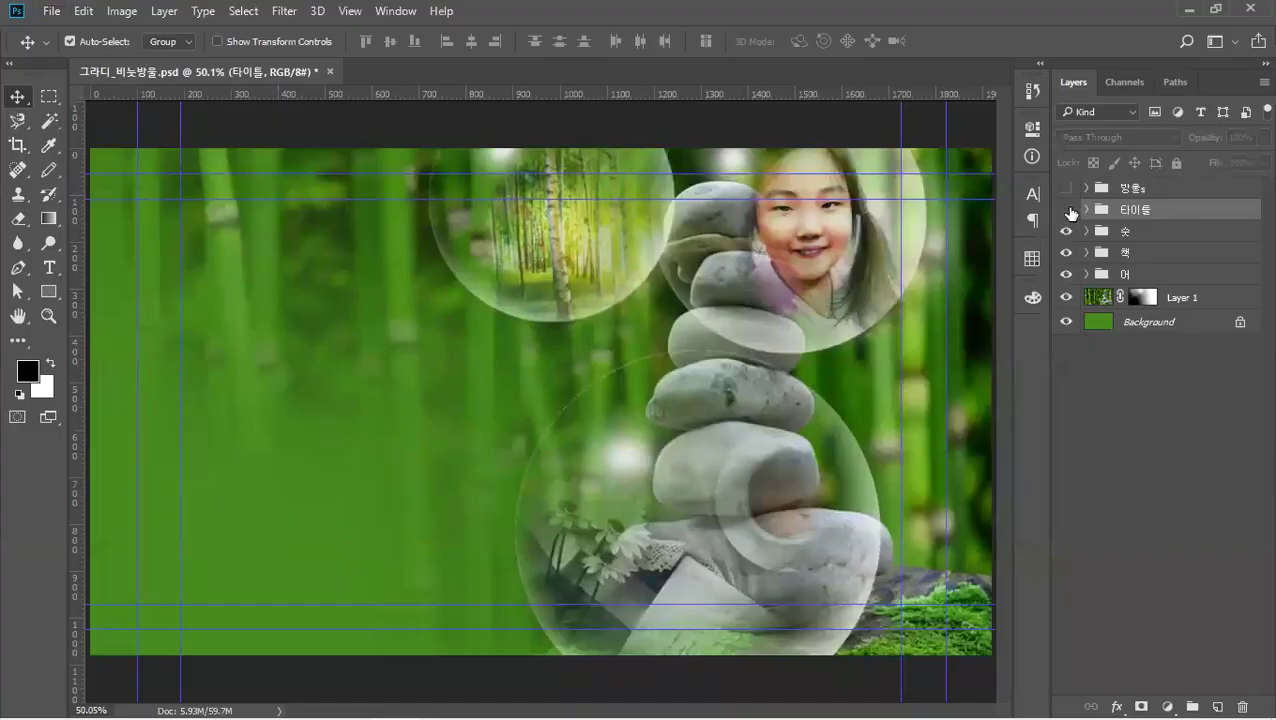
click(1067, 210)
click(1067, 210)
click(1067, 210)
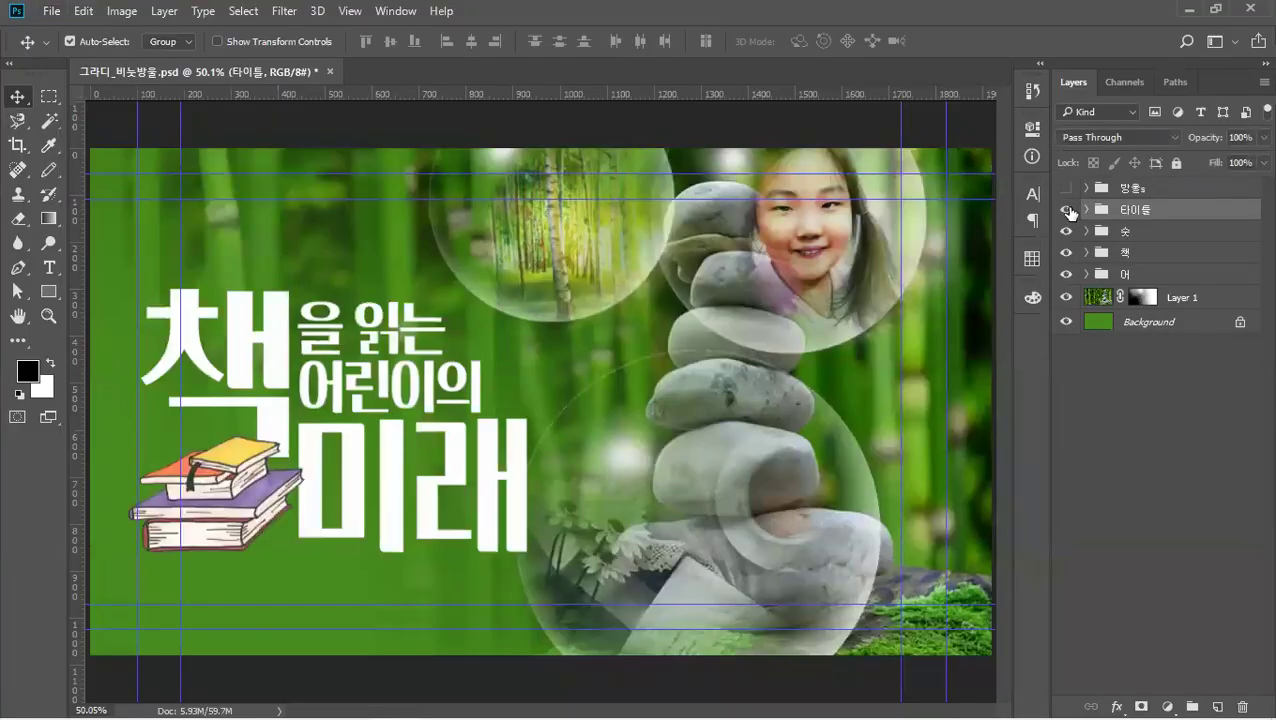
click(1067, 210)
click(1067, 210)
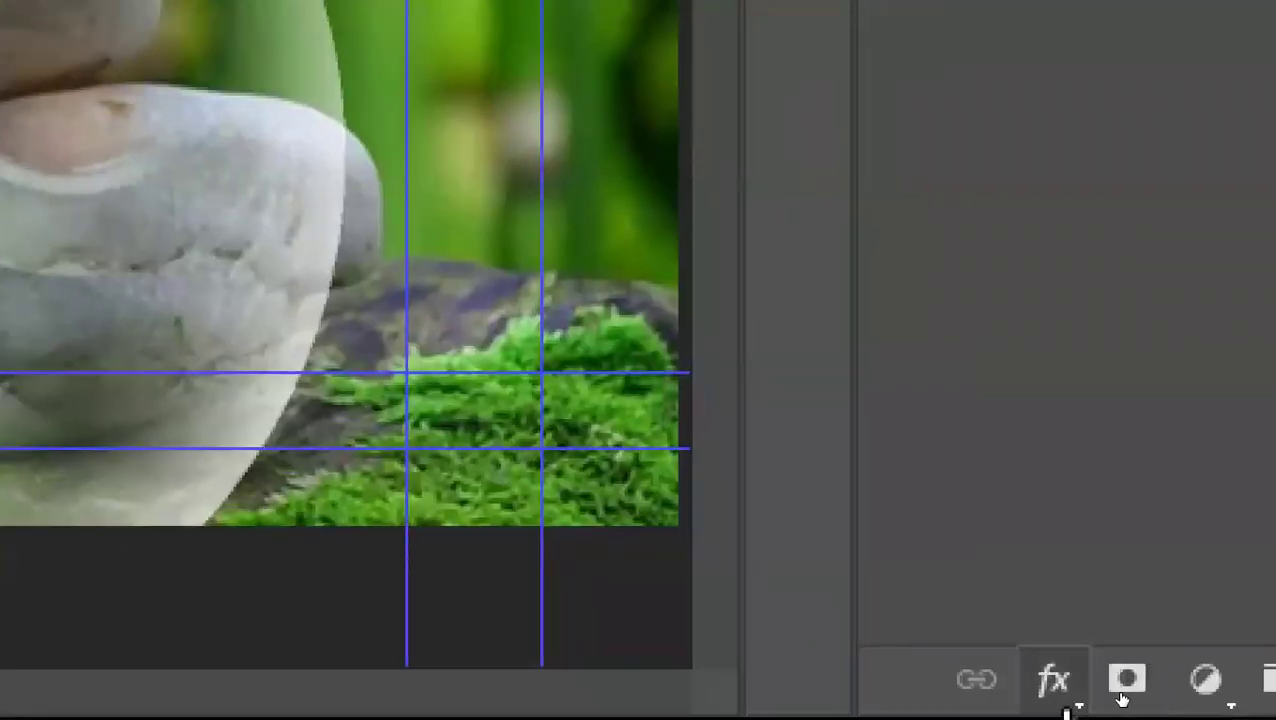
Add a Stroke layer style to the whole 타이틀 group with a solid Color fill and a size of 29 px.
click(1060, 692)
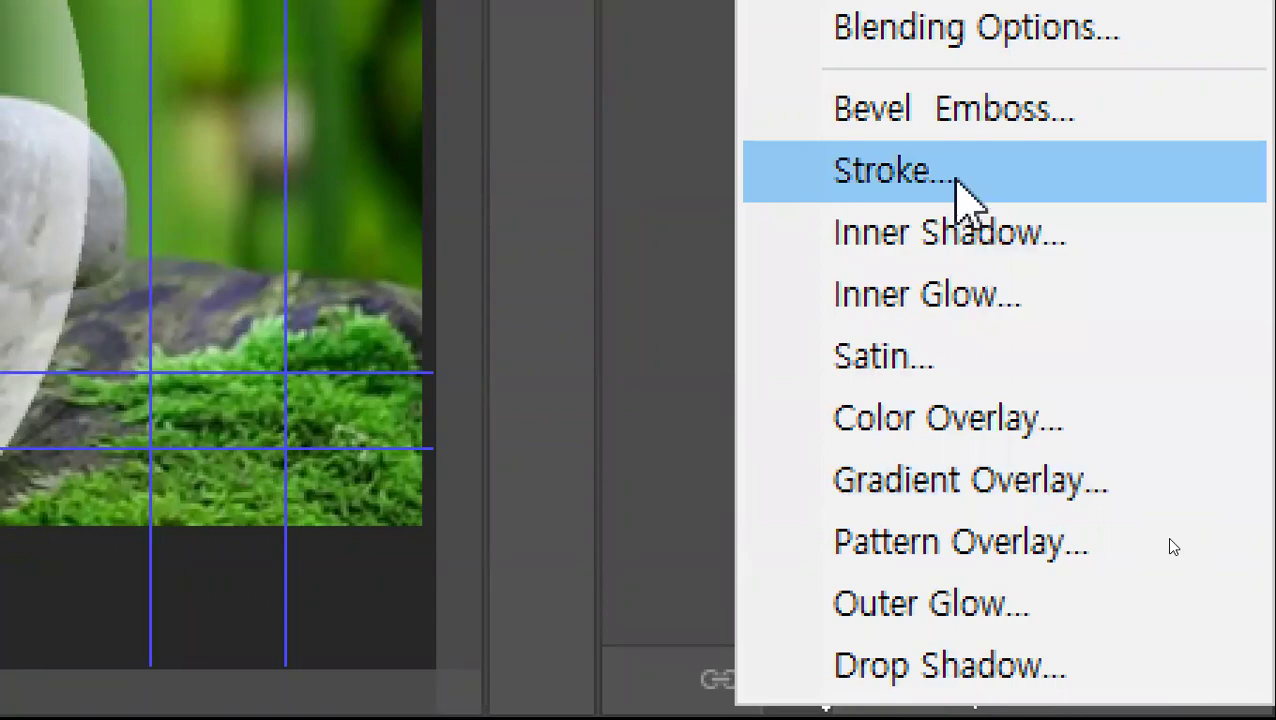
click(952, 176)
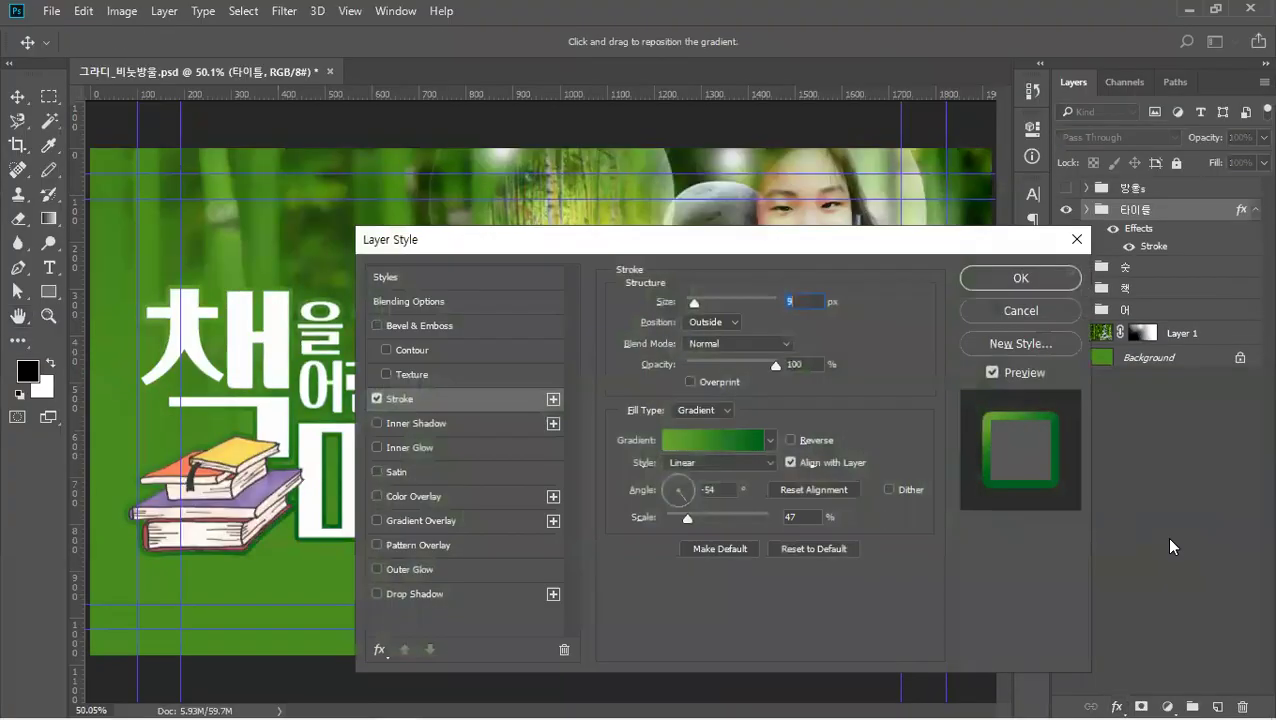
drag(665, 238, 845, 193)
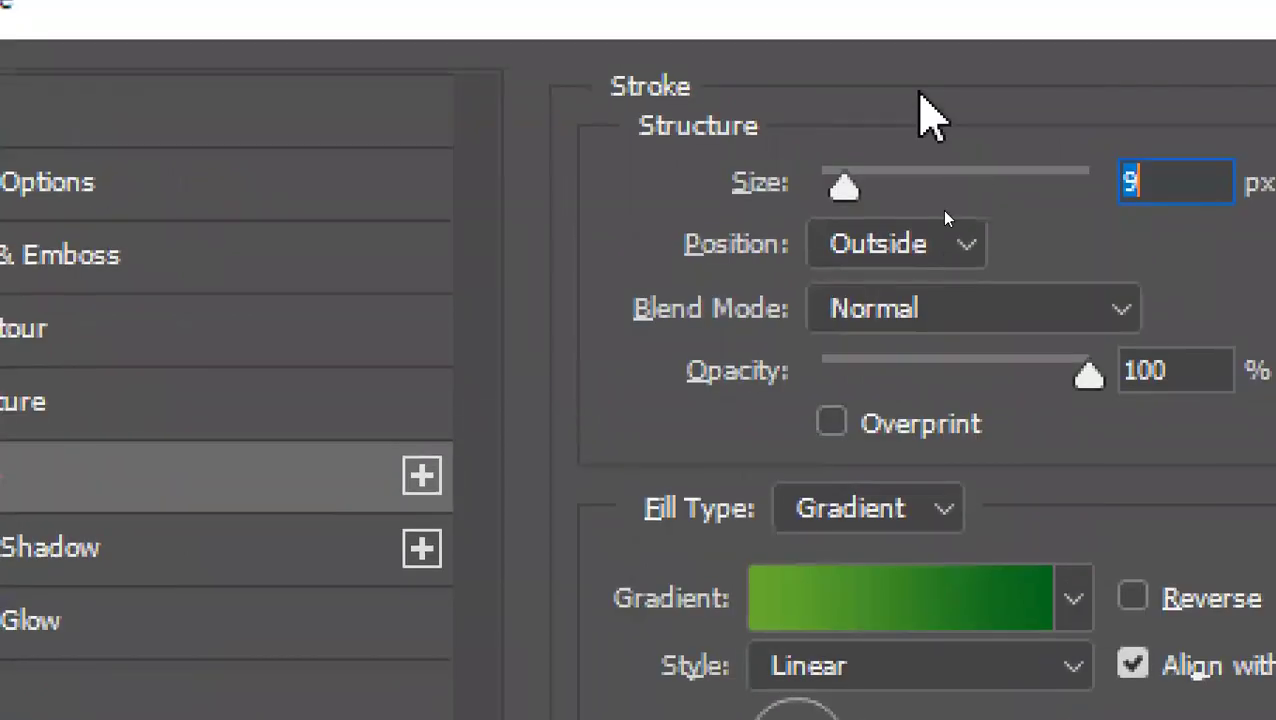
click(940, 508)
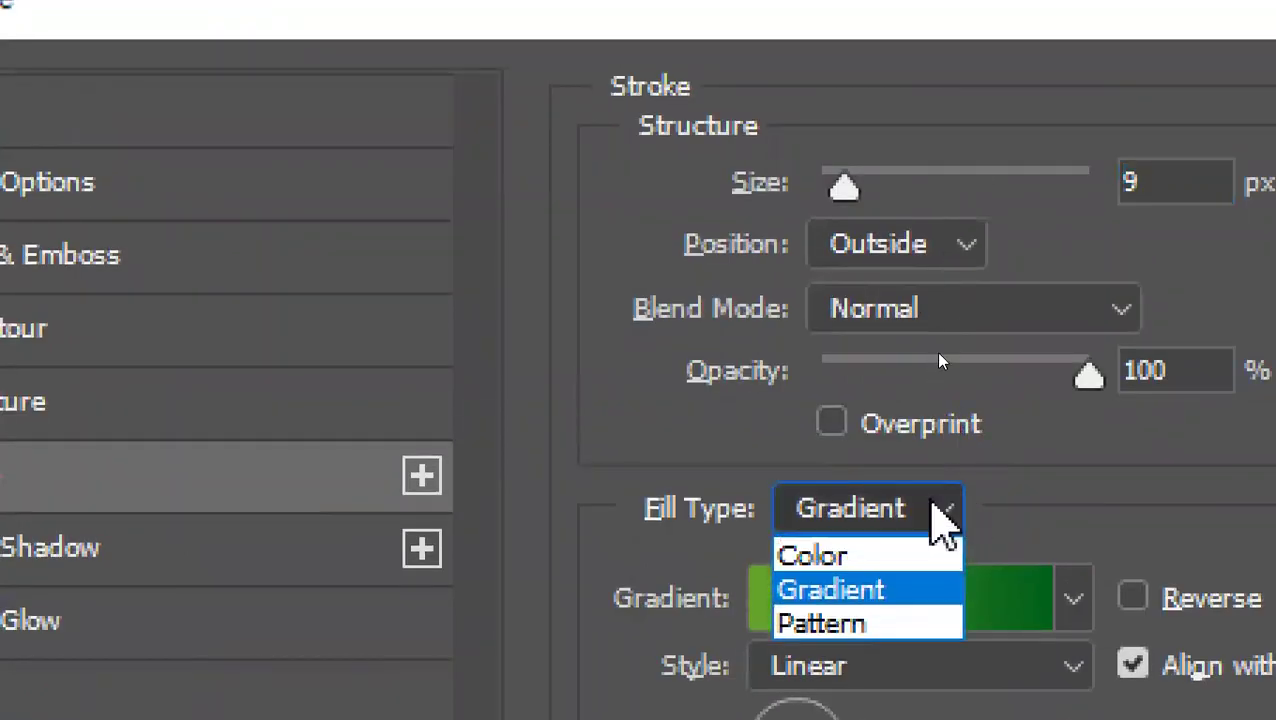
click(862, 556)
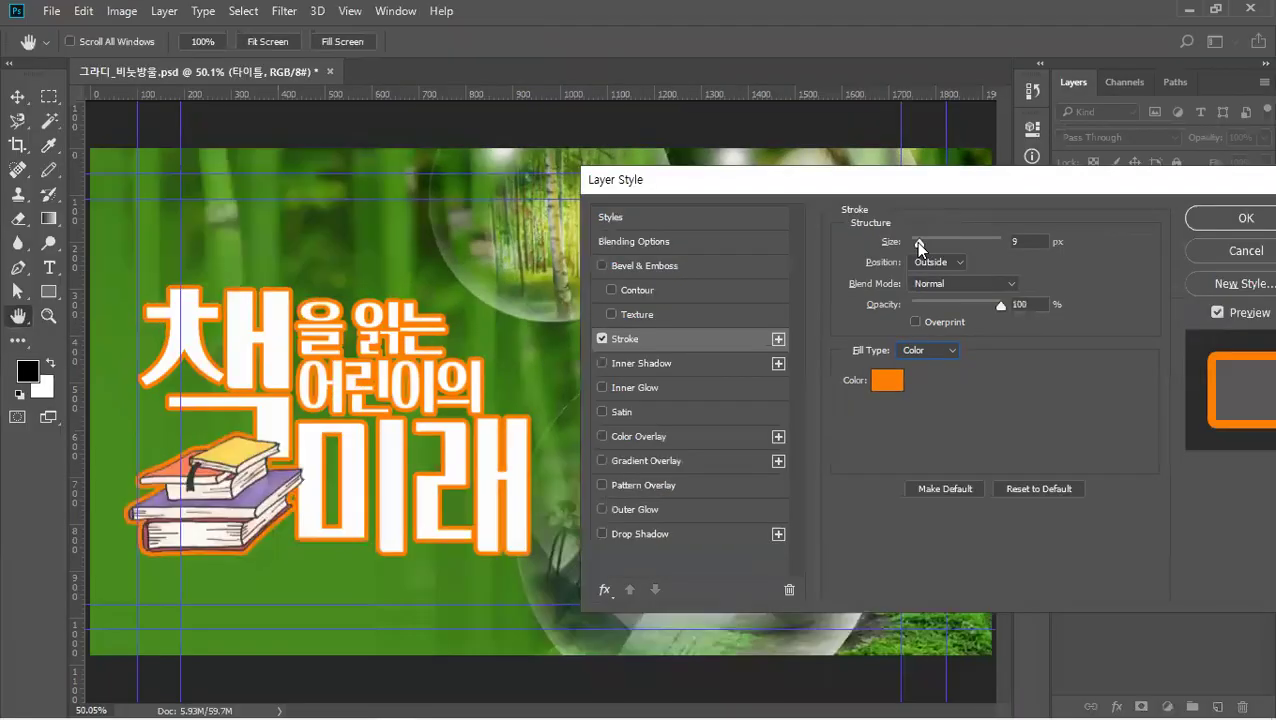
drag(853, 212, 866, 212)
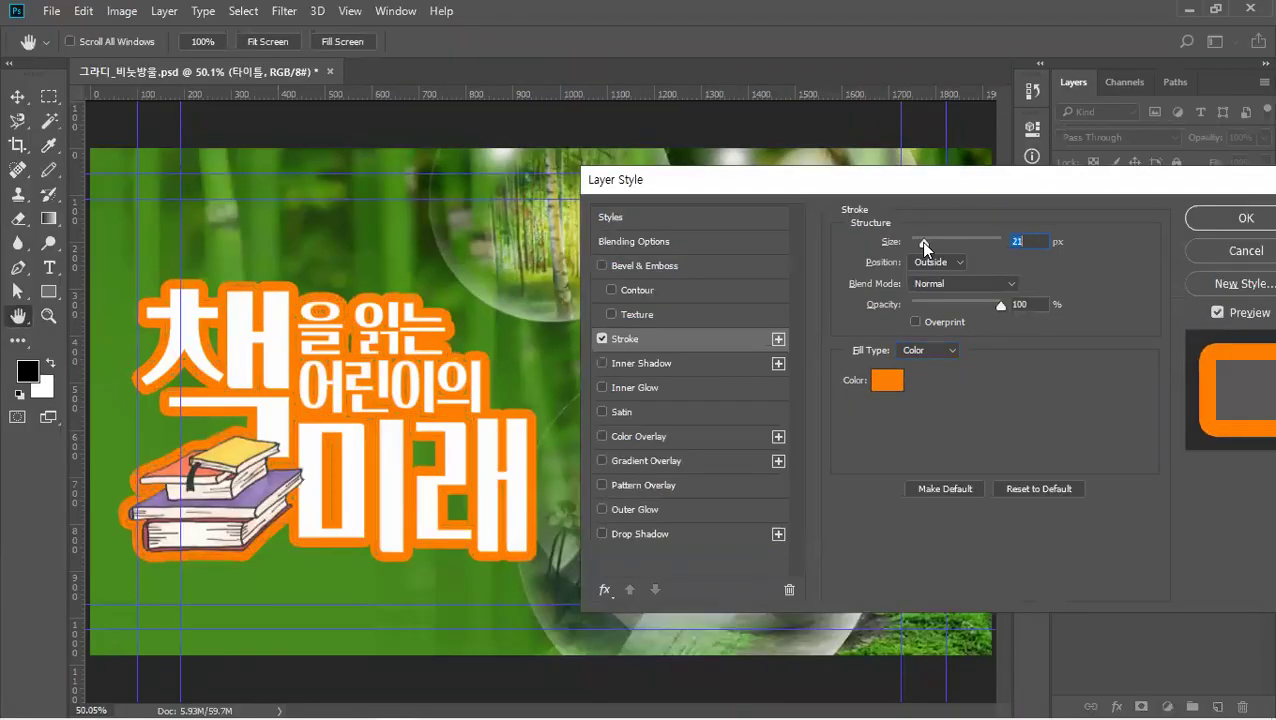
drag(924, 248, 929, 248)
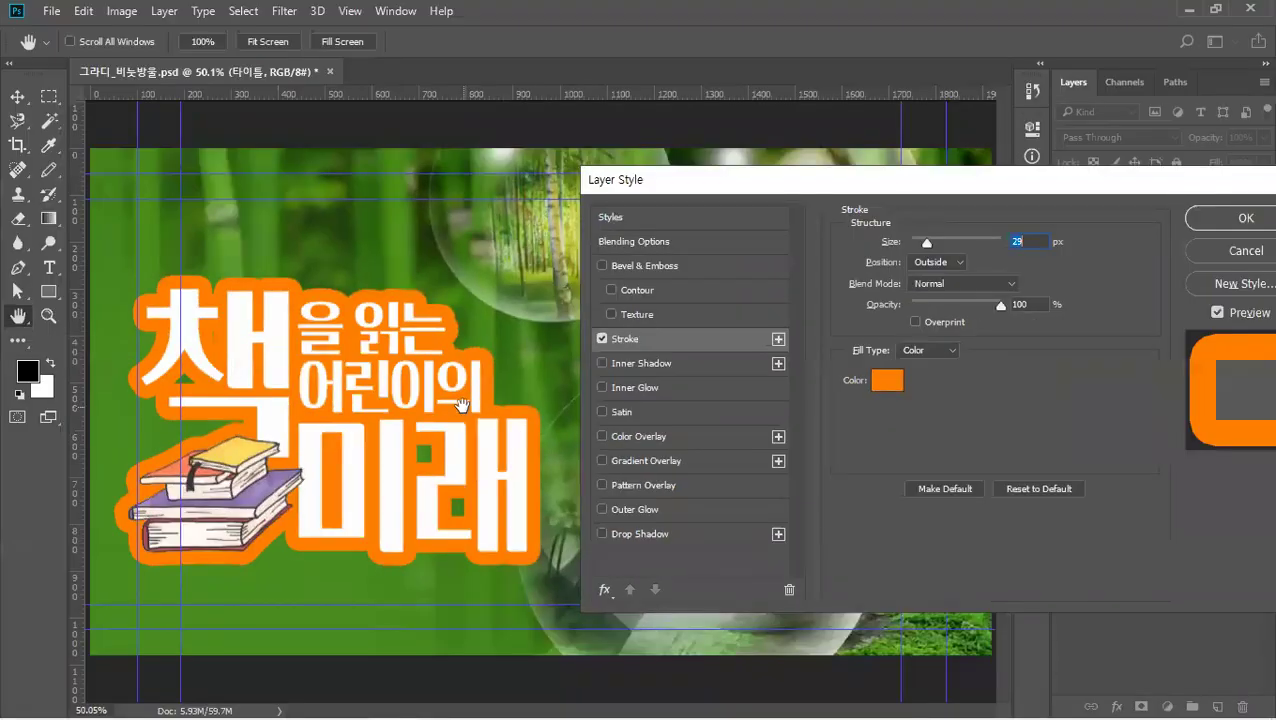
Try black 000000, white ffffff and dark grey 242424 as the title group's stroke color.
click(886, 380)
text(000000)
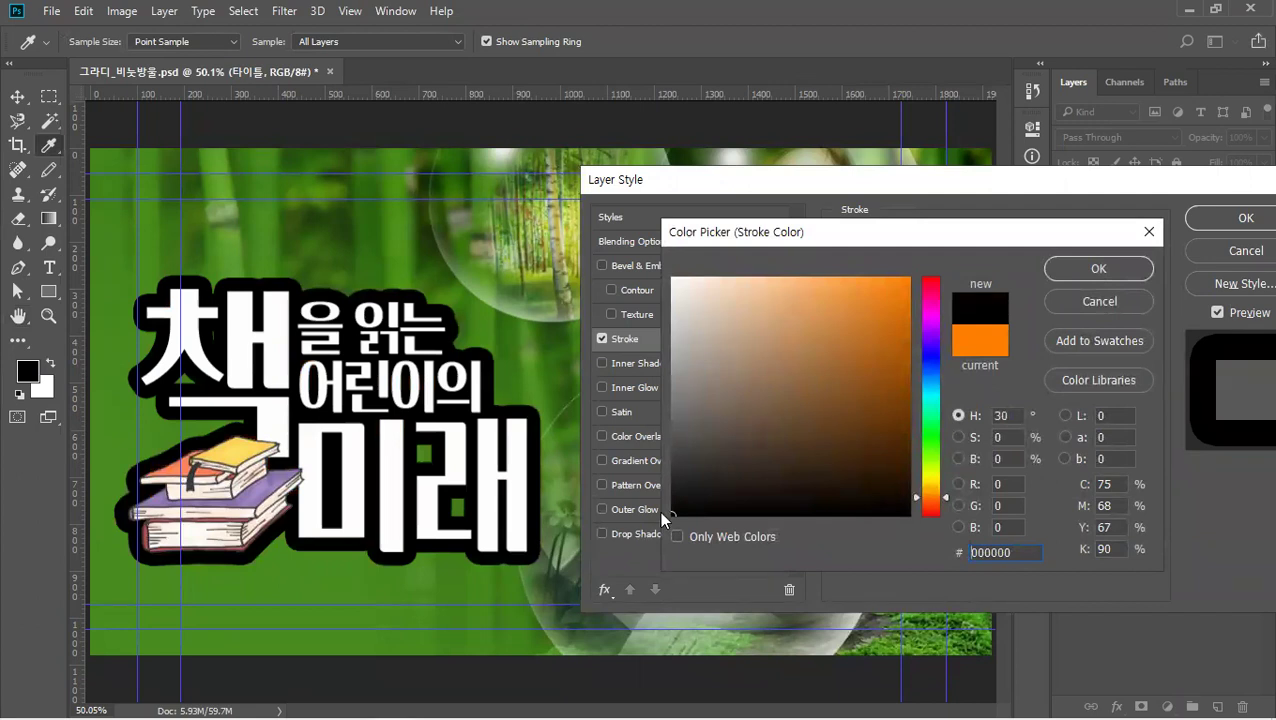
drag(706, 302, 640, 258)
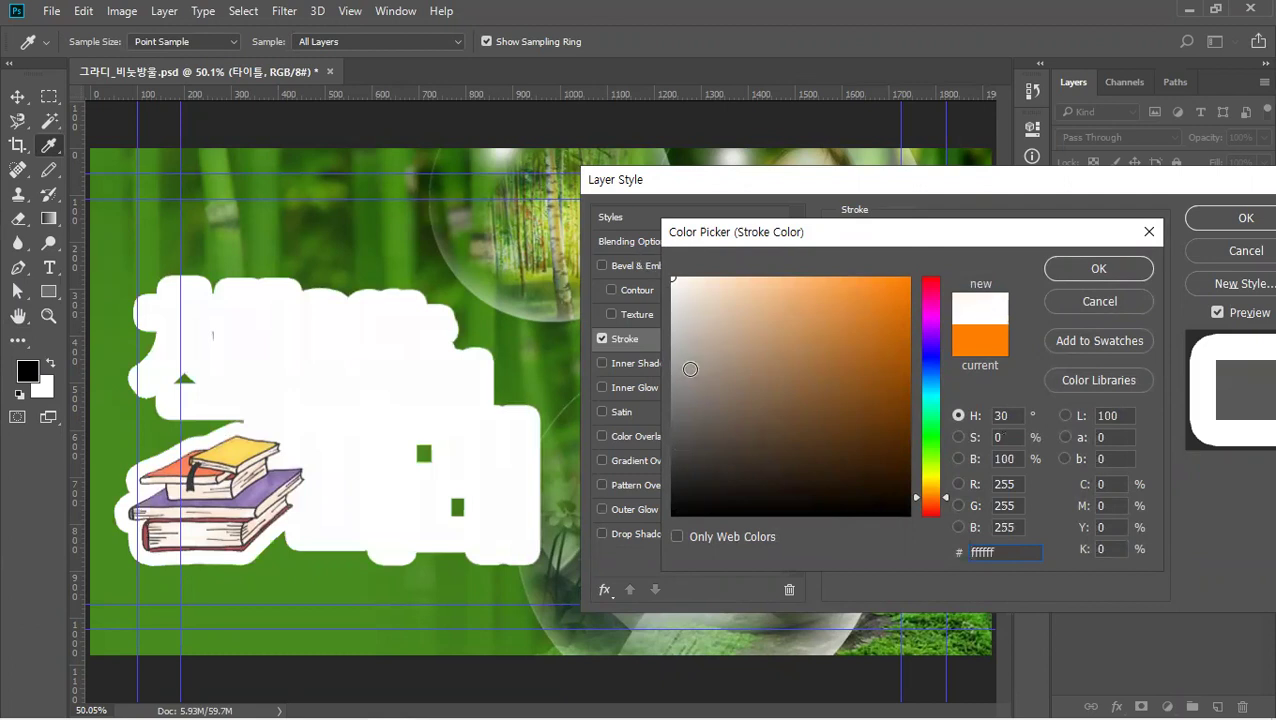
click(688, 371)
mouse_move(688, 371)
mouse_down()
mouse_move(671, 313)
mouse_move(674, 482)
mouse_up()
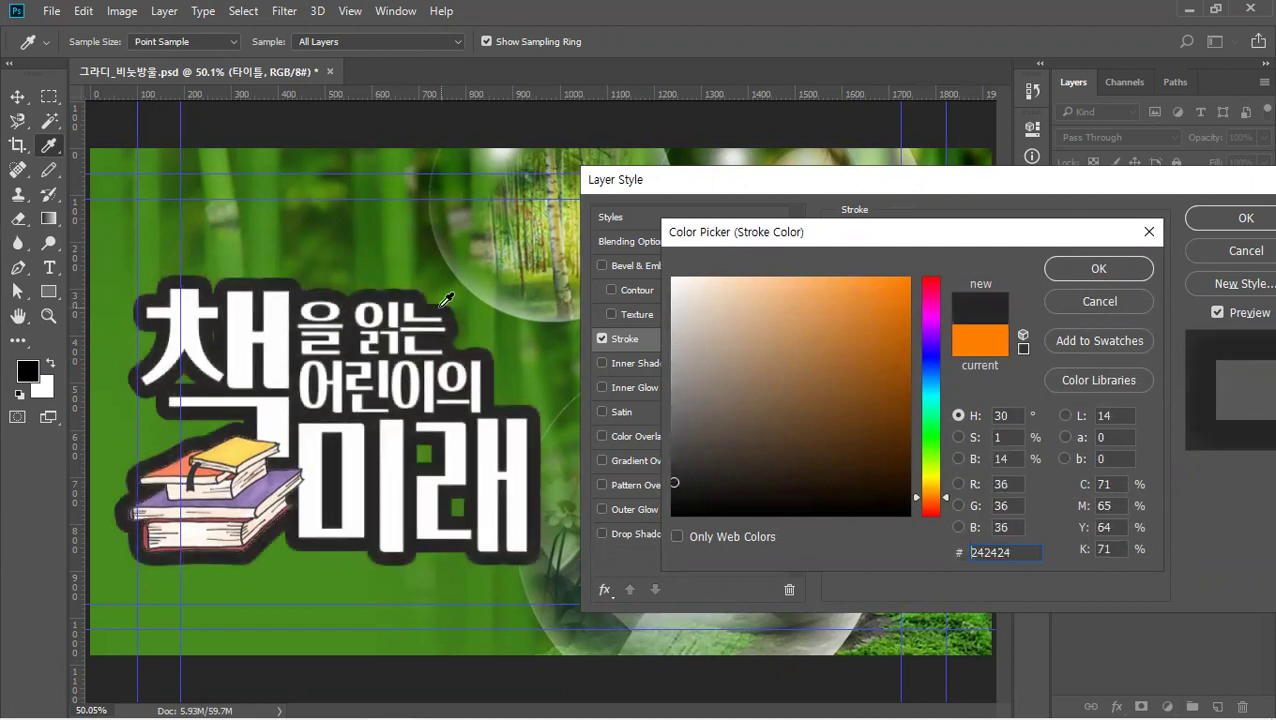
Try stroke colors sampled from the image: the dark green background, the purple book and the orange book.
click(422, 252)
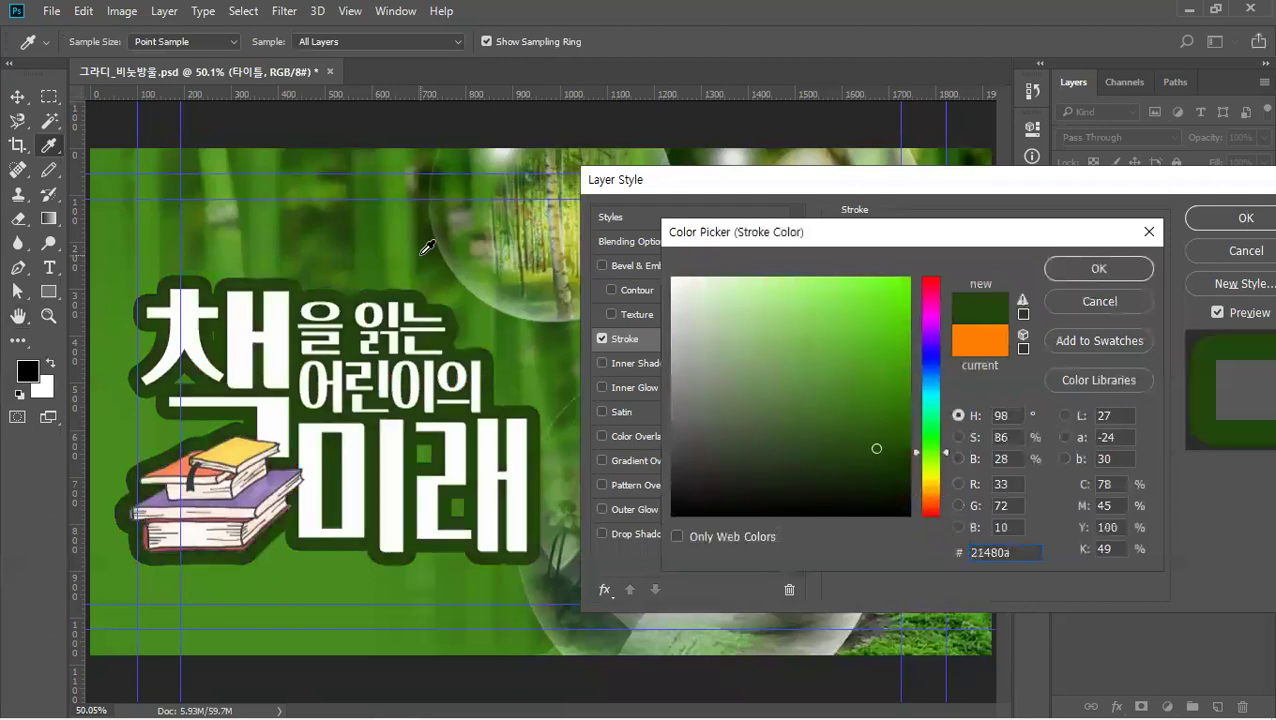
click(424, 250)
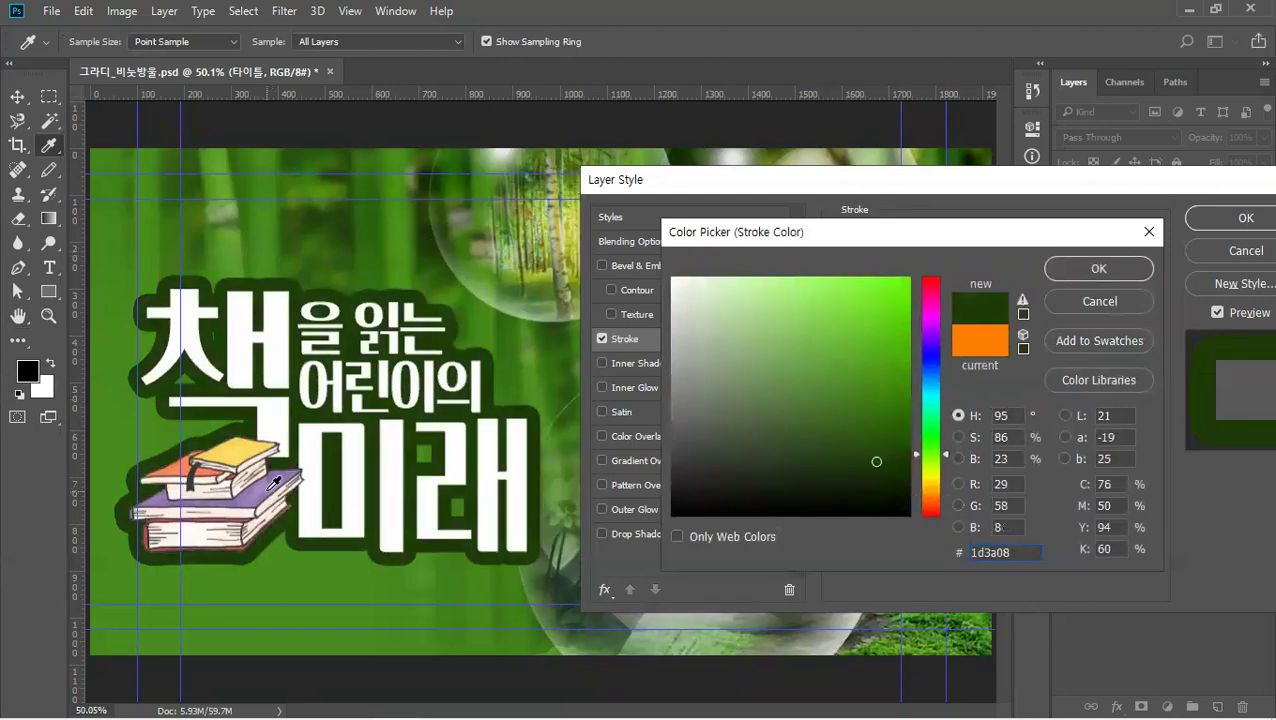
click(267, 493)
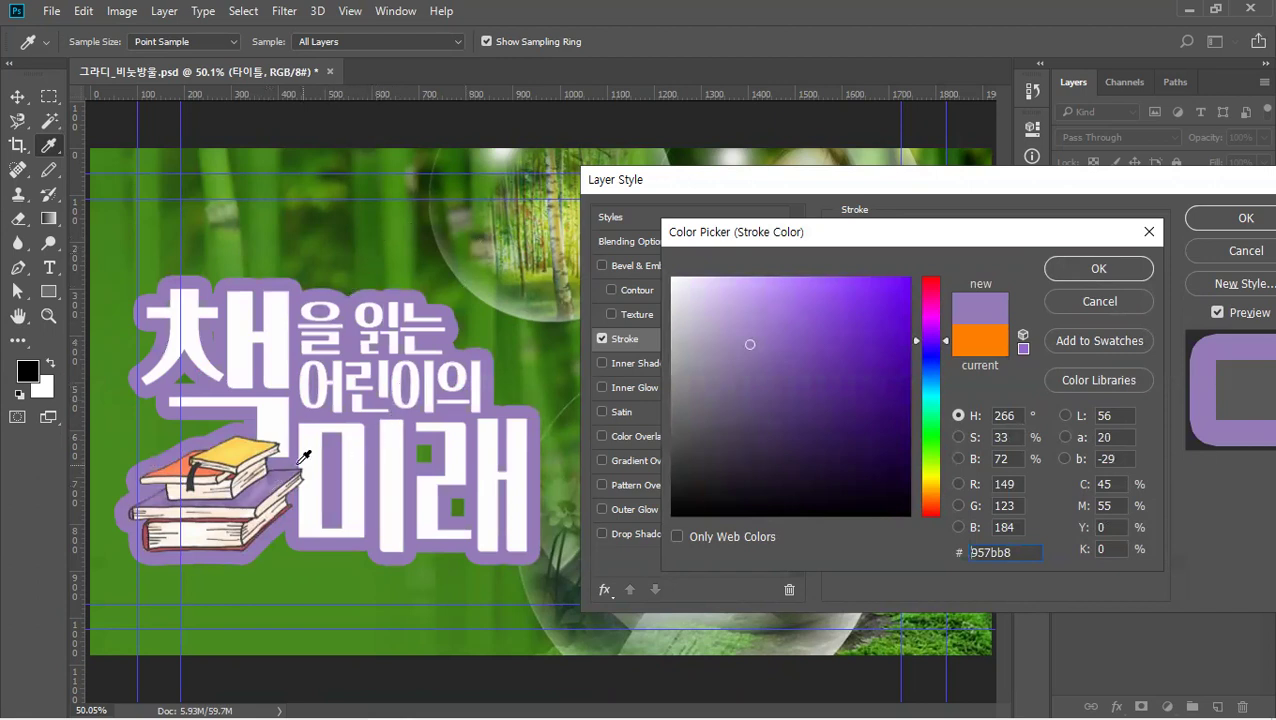
click(176, 465)
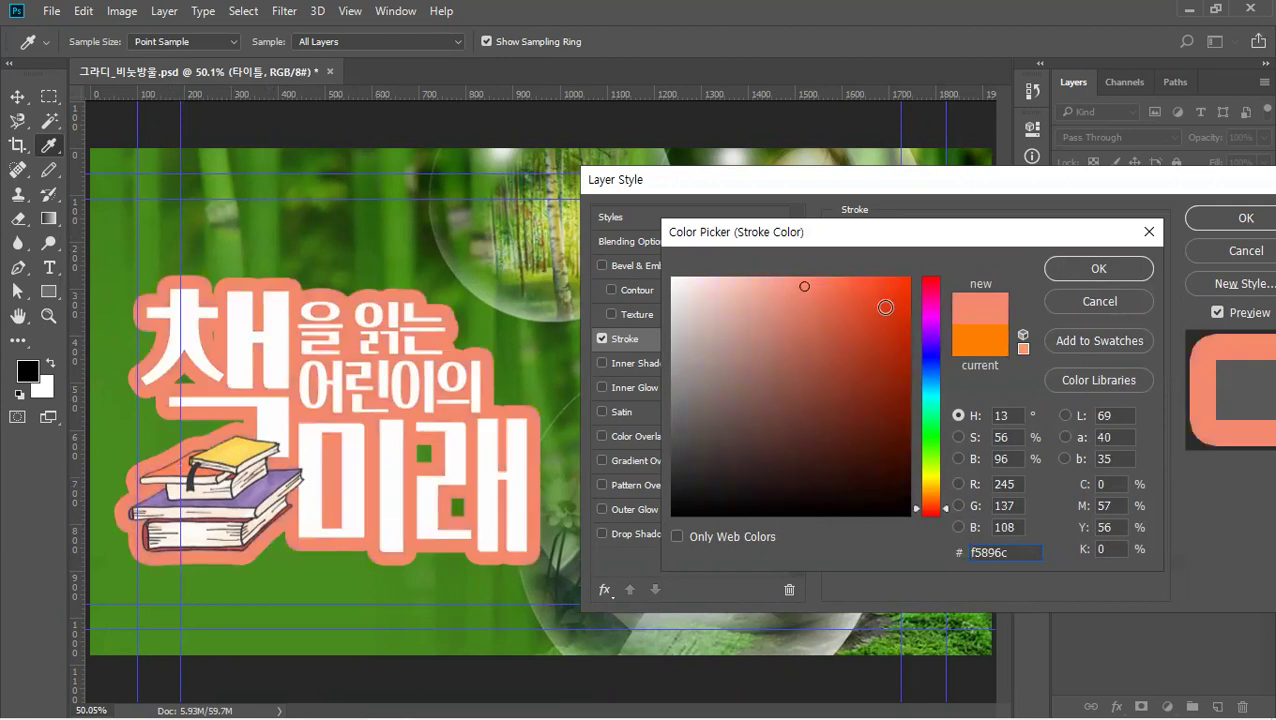
Try red-orange fb3e0b for the stroke, and set its color to near-black 010101.
click(887, 300)
drag(887, 300, 900, 281)
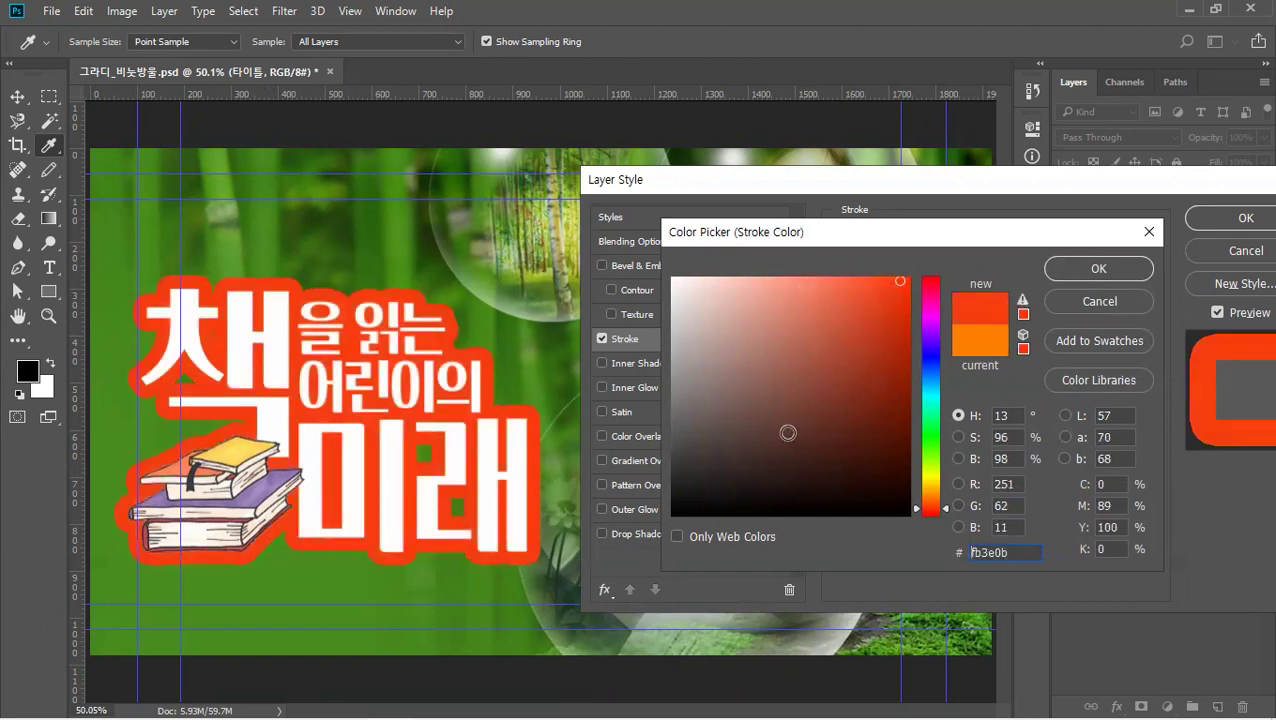
mouse_move(814, 490)
mouse_down()
mouse_move(766, 473)
mouse_move(628, 520)
mouse_up()
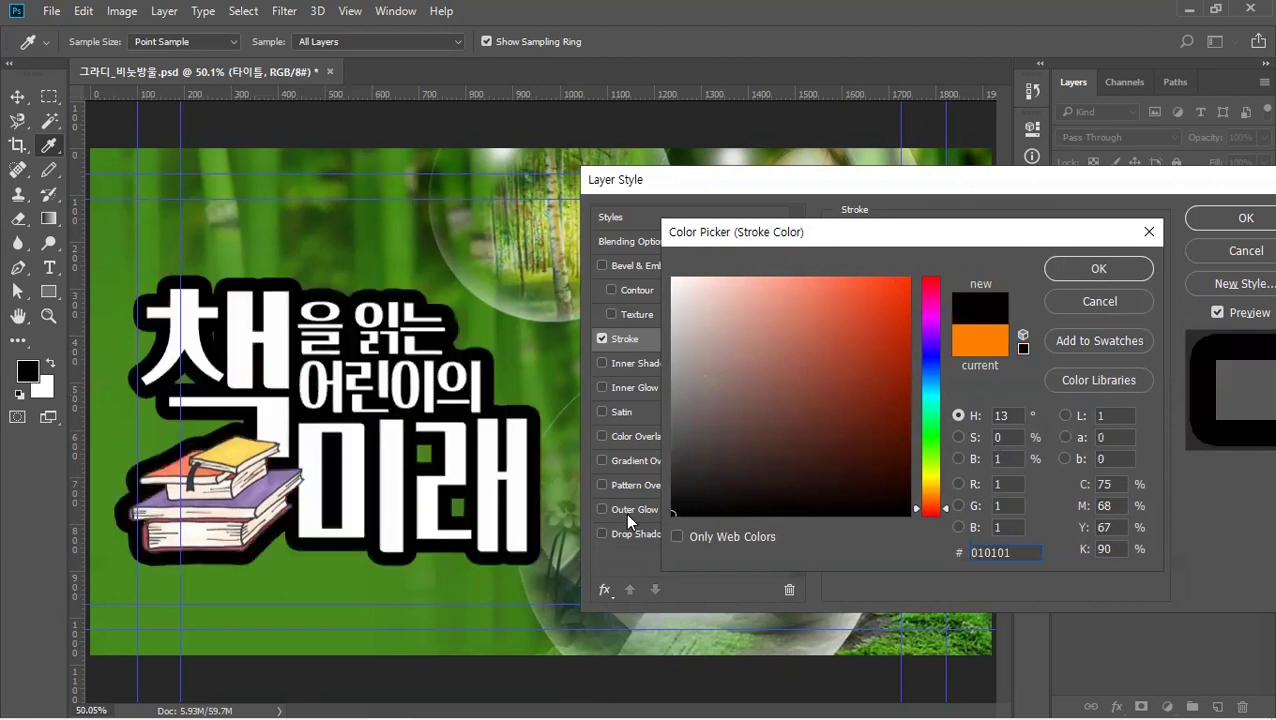
click(1080, 276)
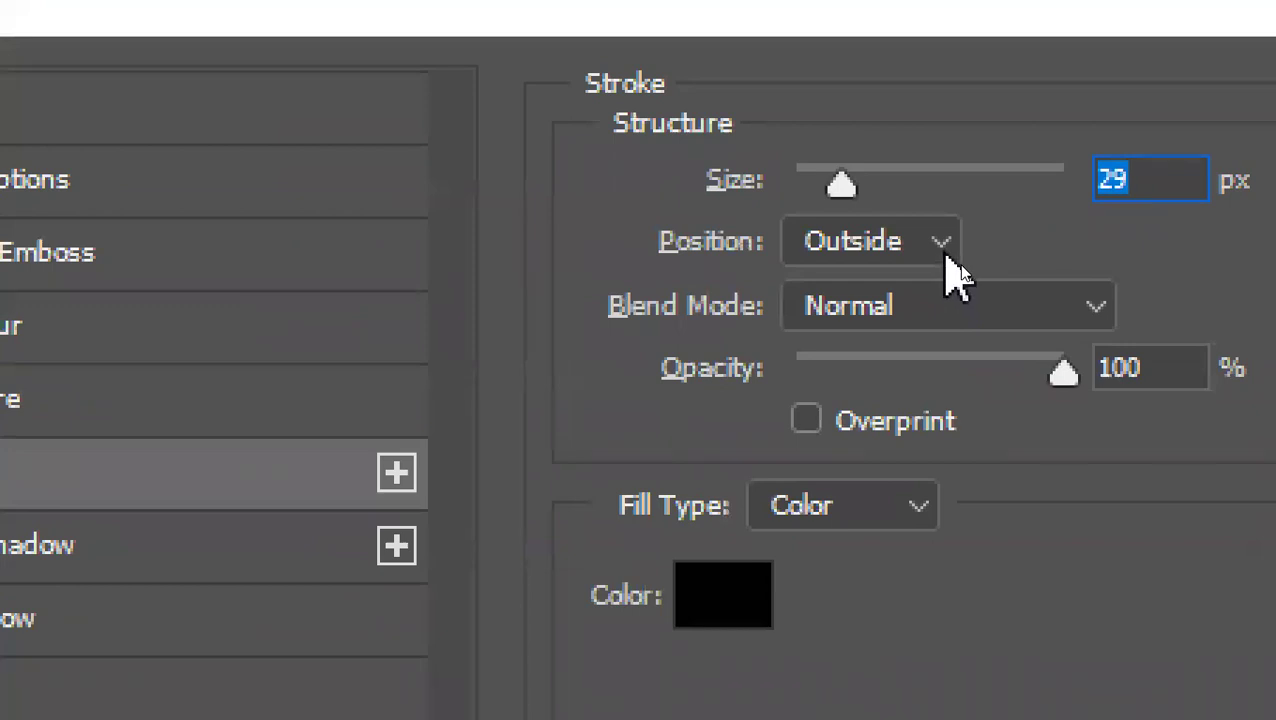
Set the stroke's position to Inside and reduce its size to 1 px.
click(945, 256)
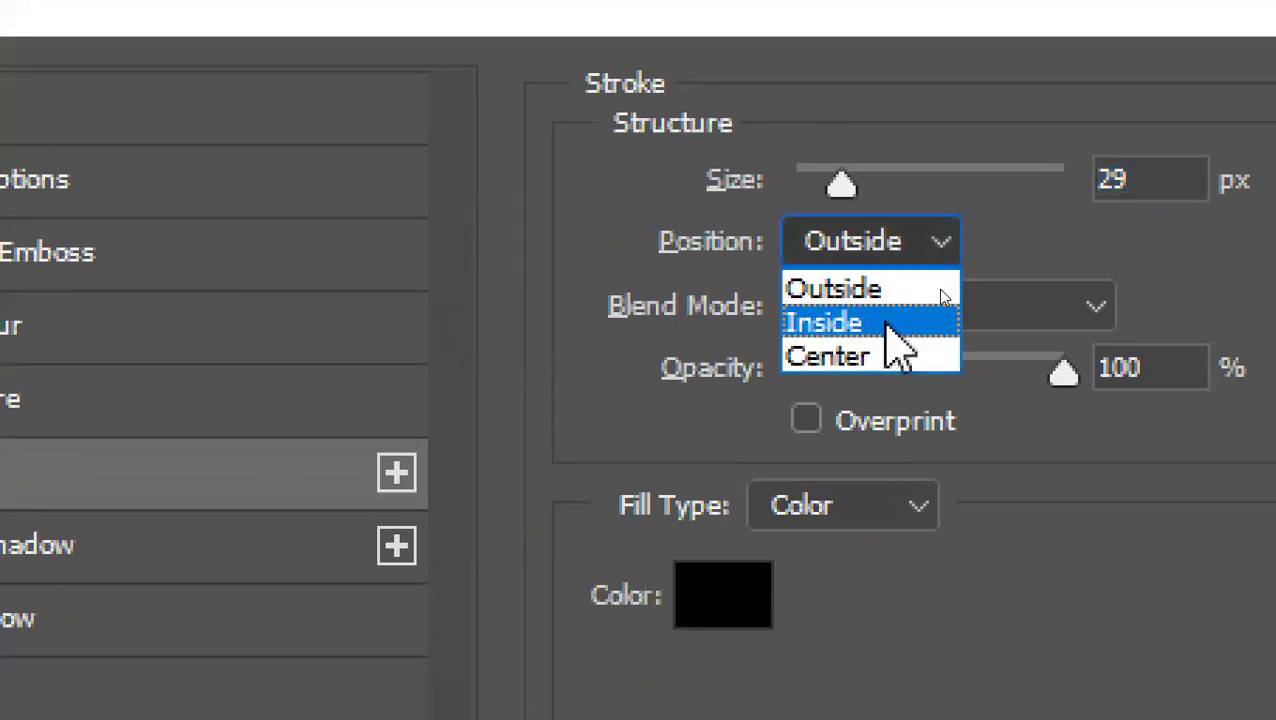
click(886, 322)
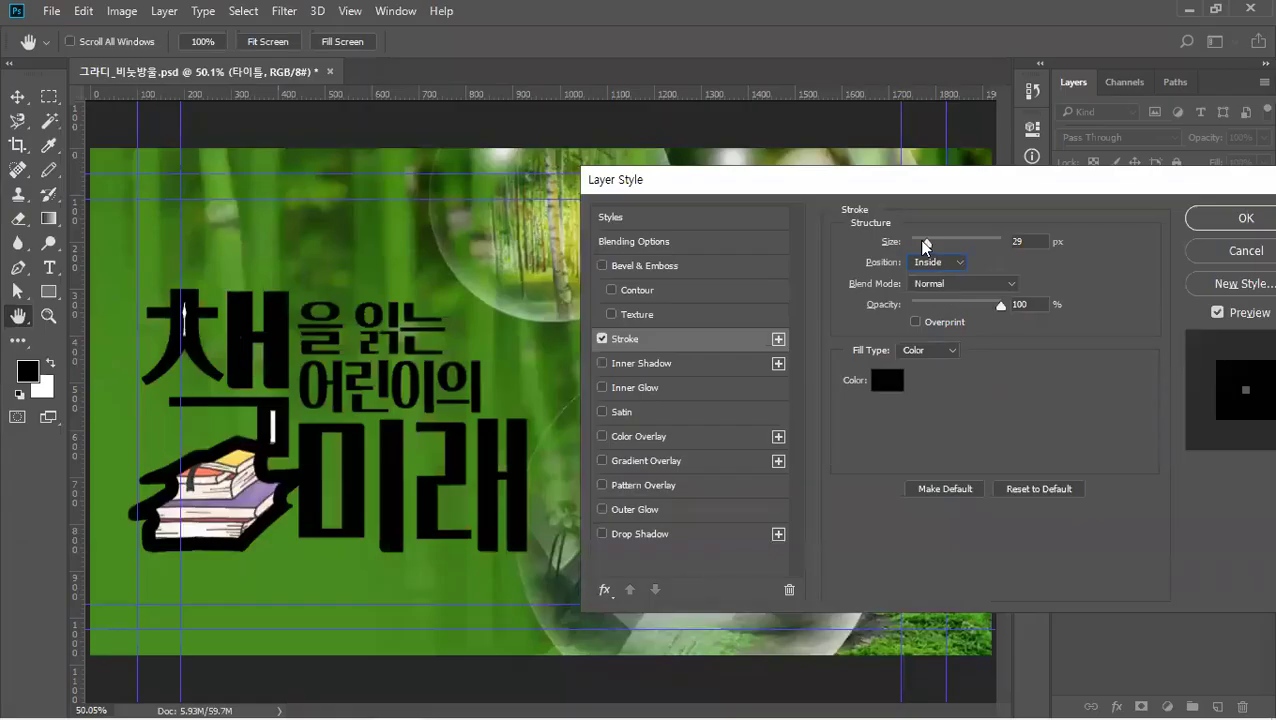
drag(925, 247, 909, 250)
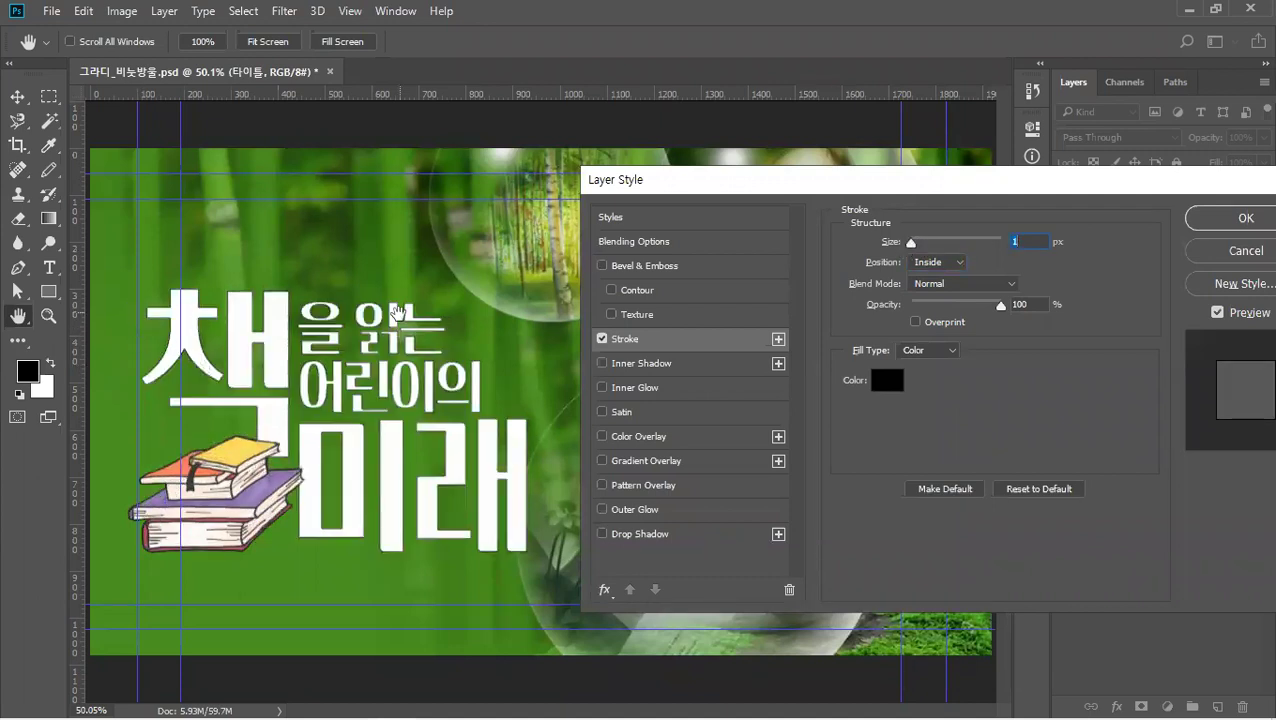
Increase the inside stroke's size until it fills the 어린이의 letters, checking the effect on them up close.
ctrl+click(396, 315)
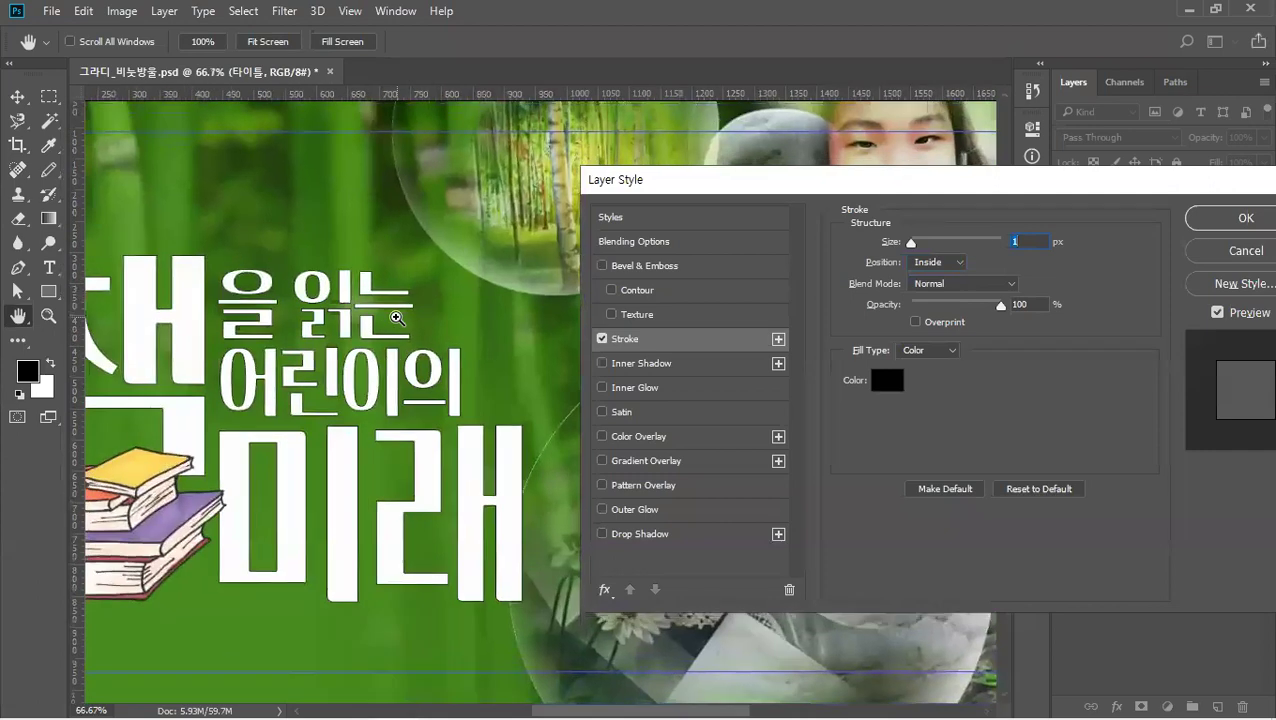
ctrl+click(396, 316)
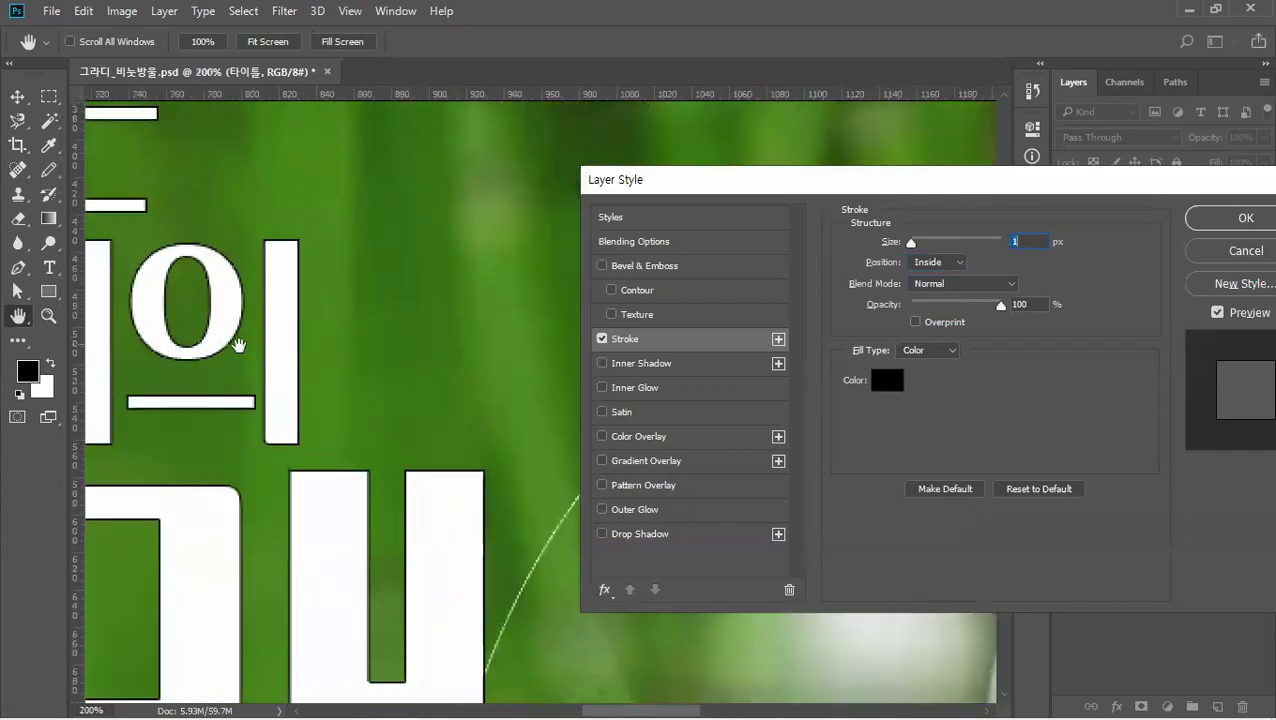
drag(238, 345, 458, 362)
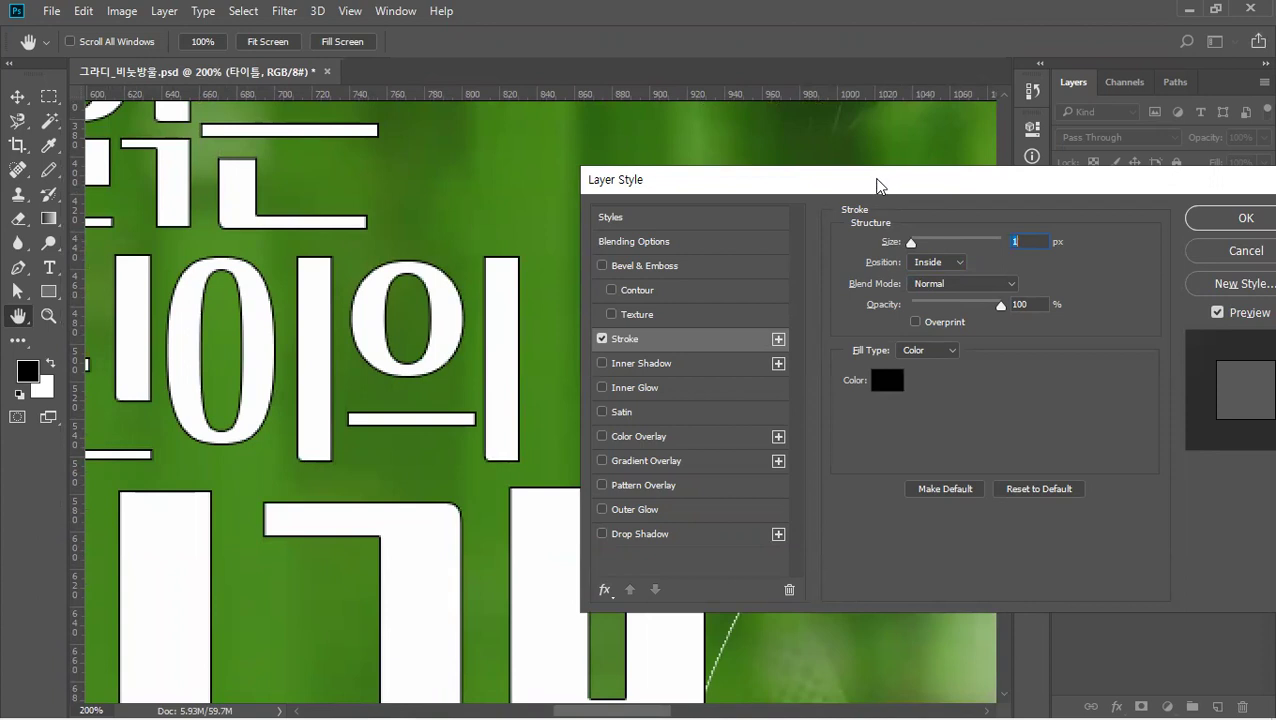
drag(877, 186, 832, 205)
drag(867, 264, 881, 270)
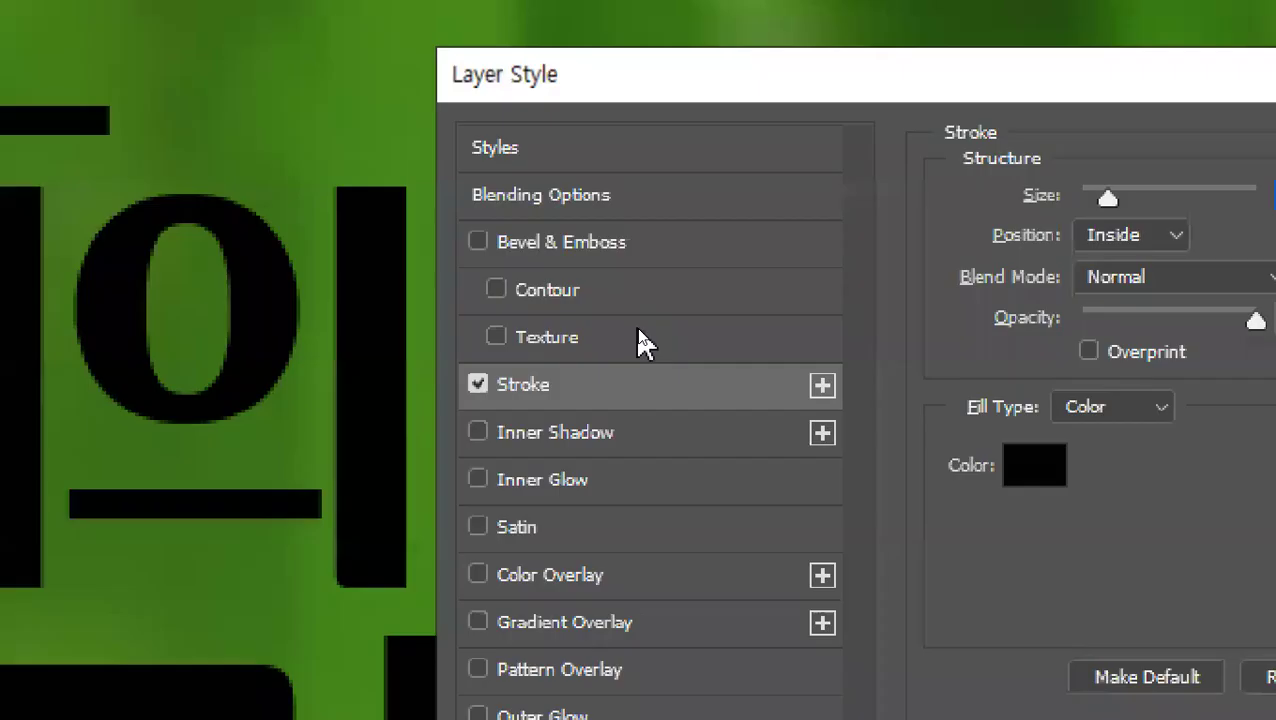
Increase the inside stroke's size to 29 px.
key(ctrl+minus)
key(ctrl+minus)
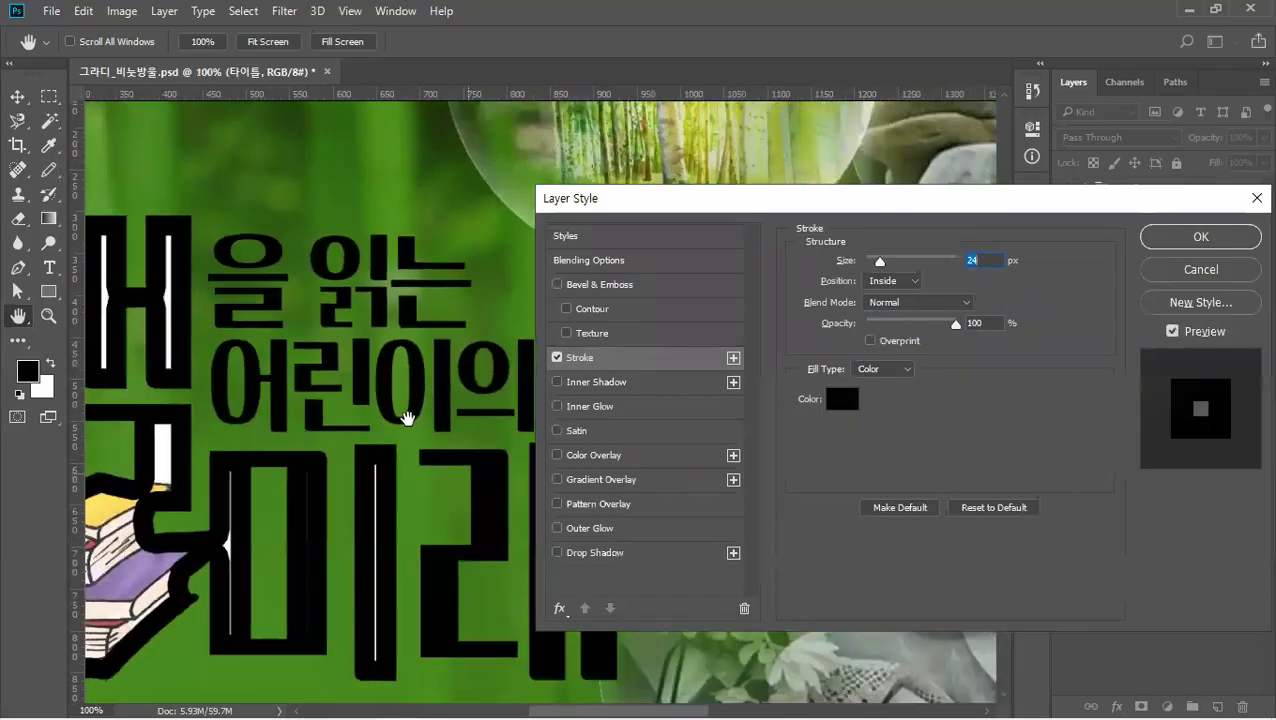
mouse_move(880, 262)
mouse_down()
mouse_move(897, 267)
mouse_move(880, 265)
mouse_move(892, 267)
mouse_move(883, 279)
mouse_up()
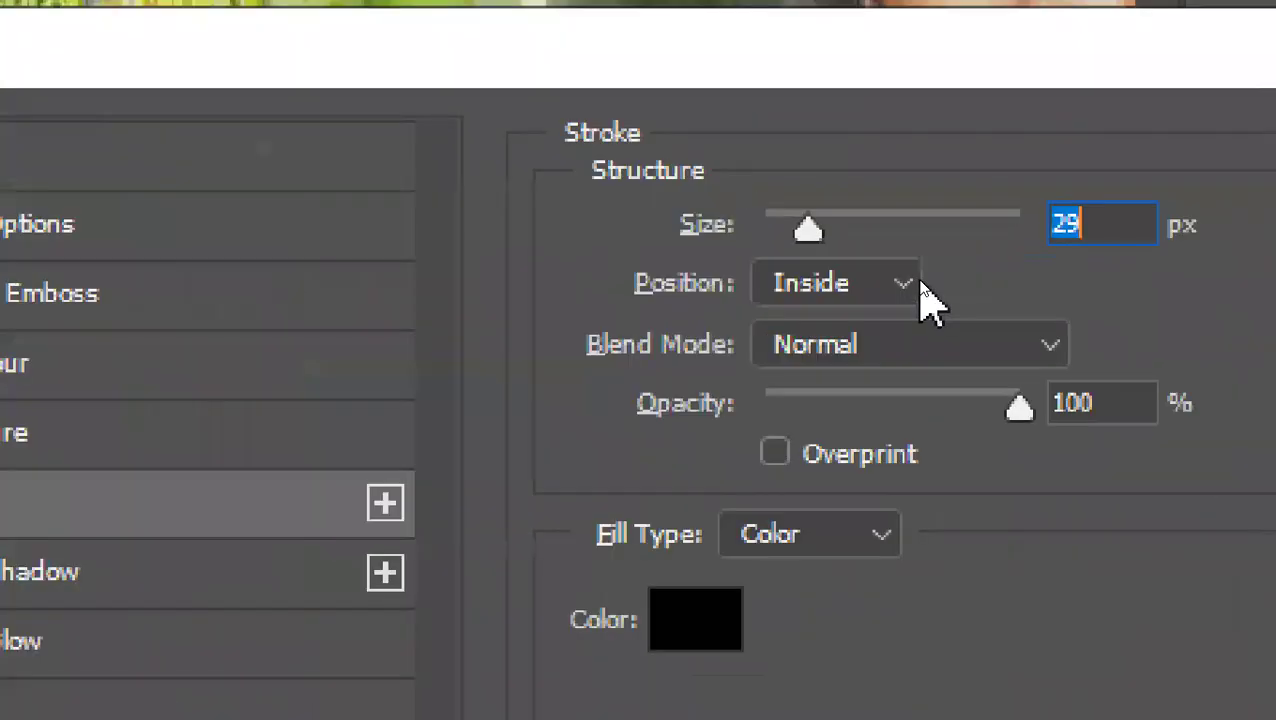
Try the Center position for the stroke, comparing sizes of 8, 27 and 10 px.
click(924, 292)
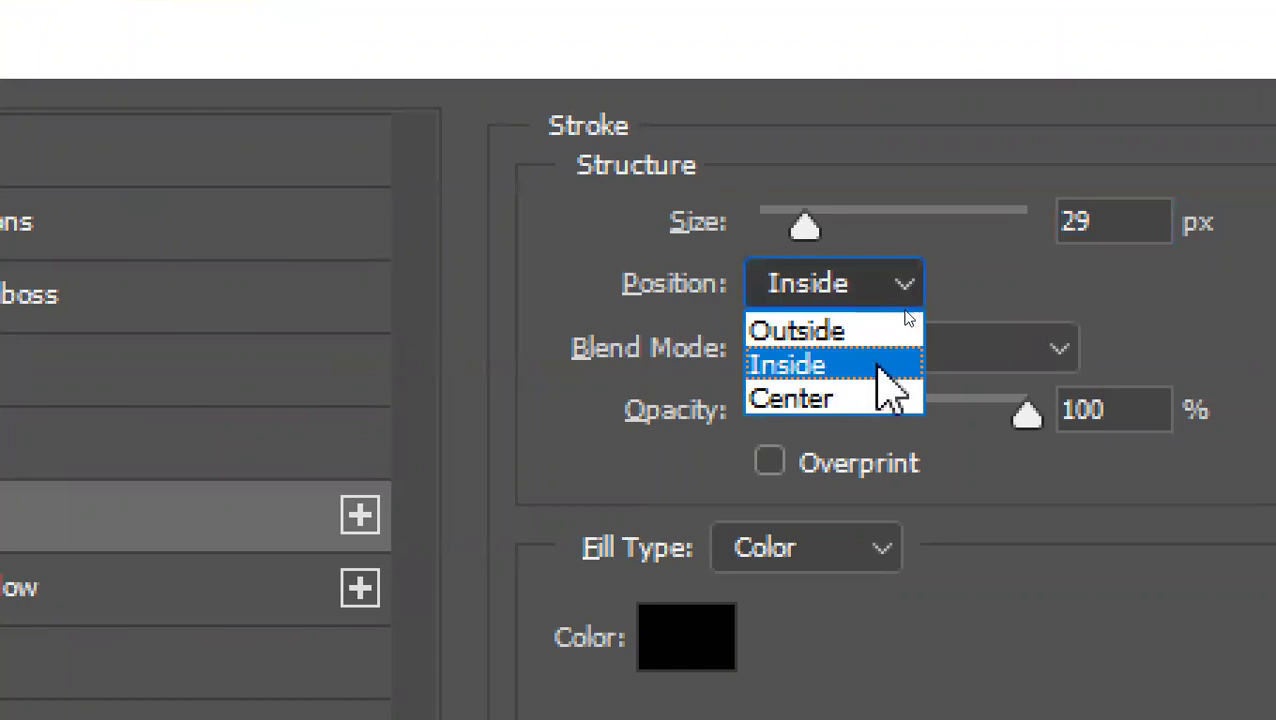
click(860, 400)
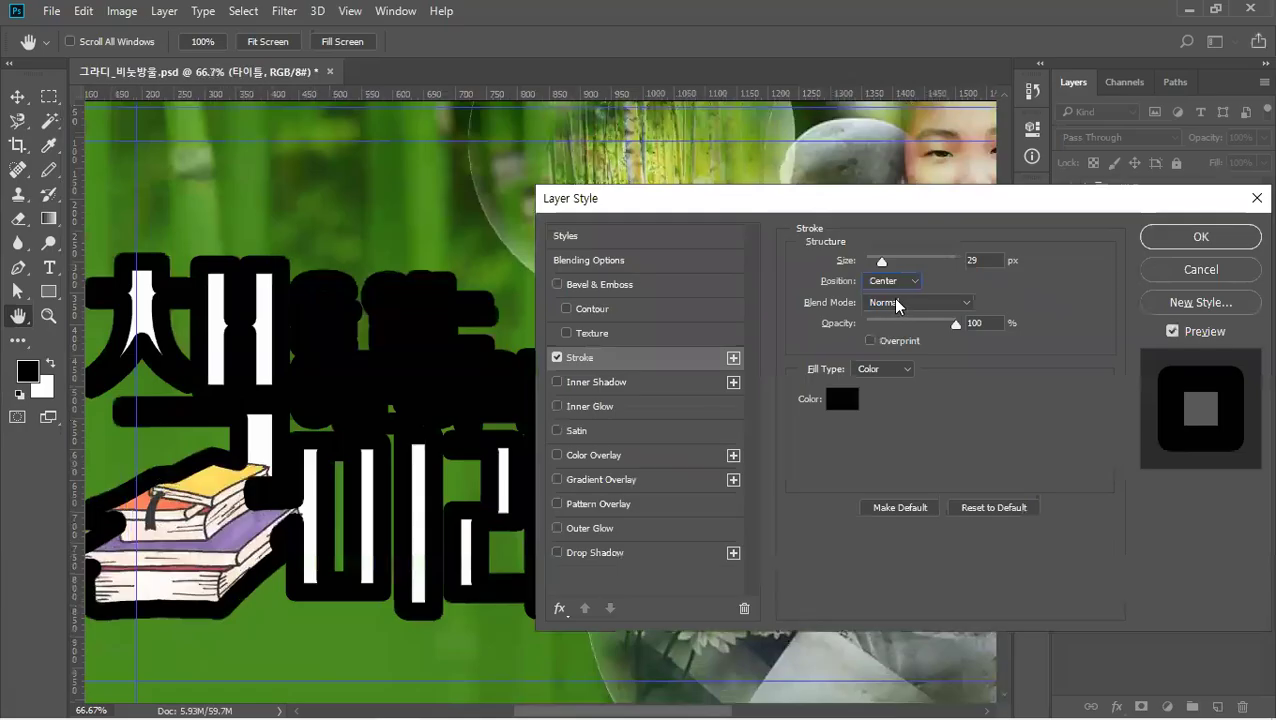
drag(859, 182, 837, 189)
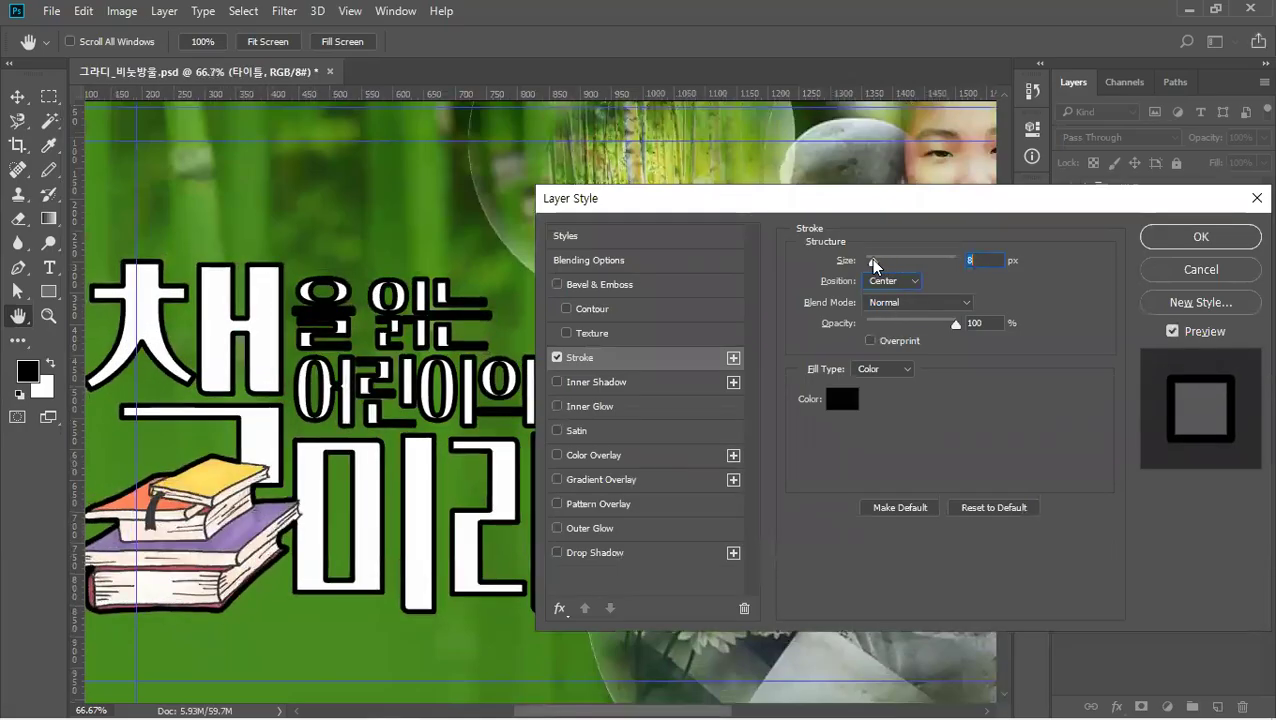
key(Down)
drag(873, 263, 881, 270)
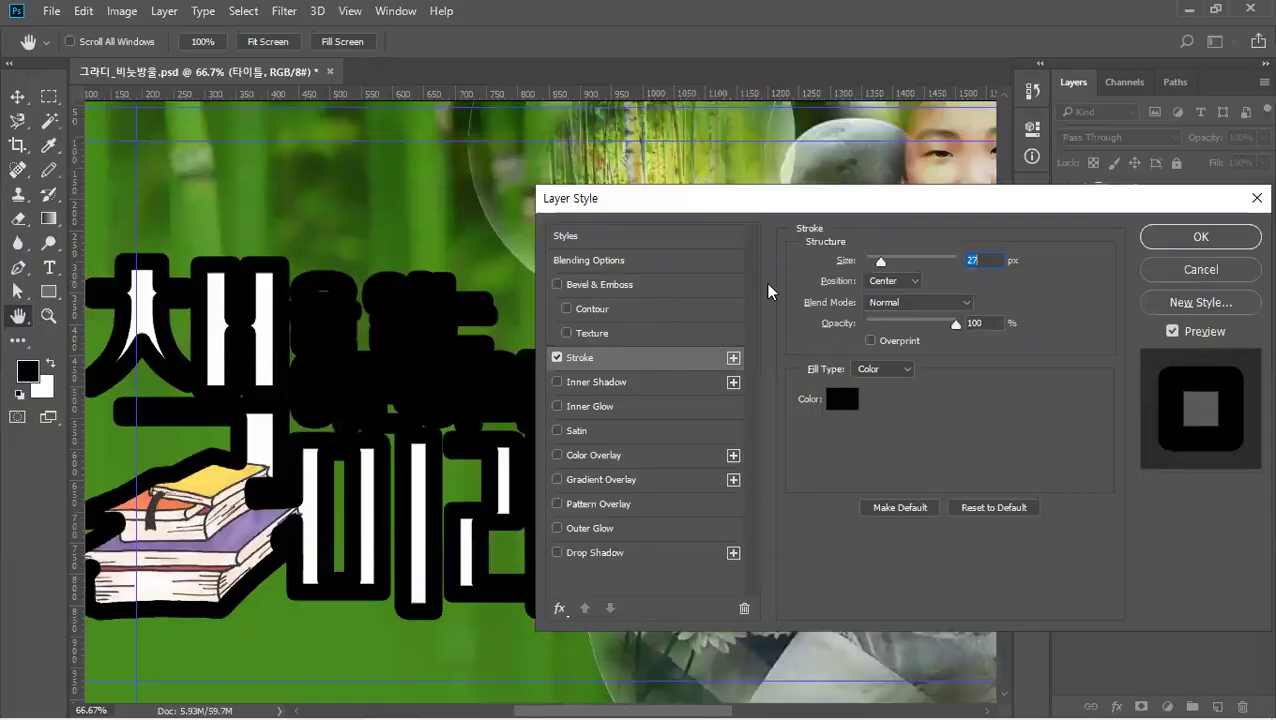
drag(883, 263, 876, 263)
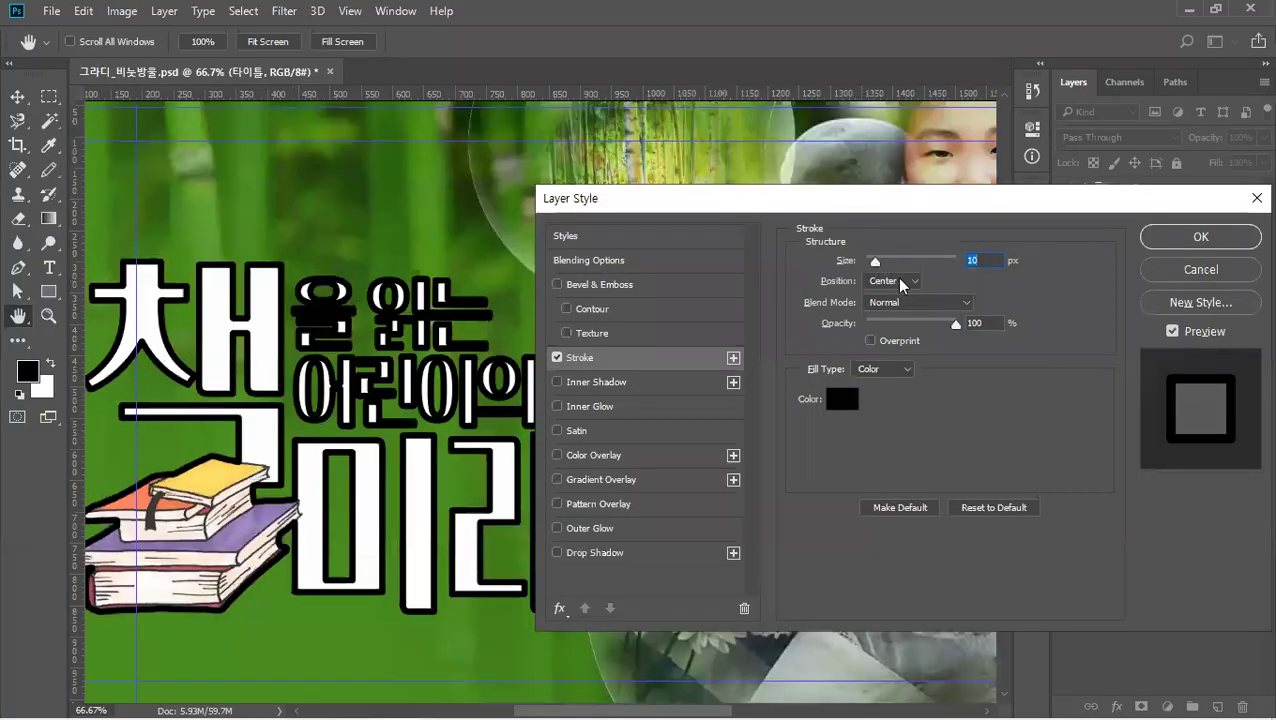
Set the stroke's position to Outside and its size to 27 px.
click(897, 282)
click(880, 334)
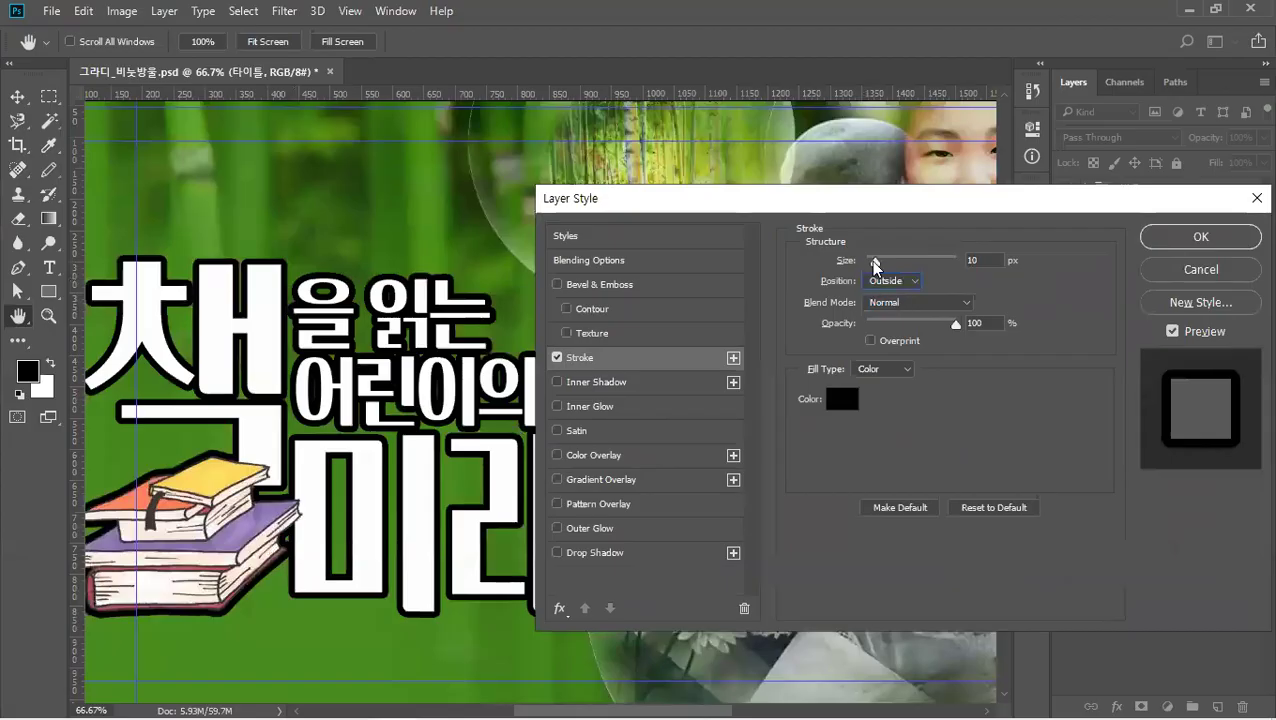
drag(873, 261, 880, 265)
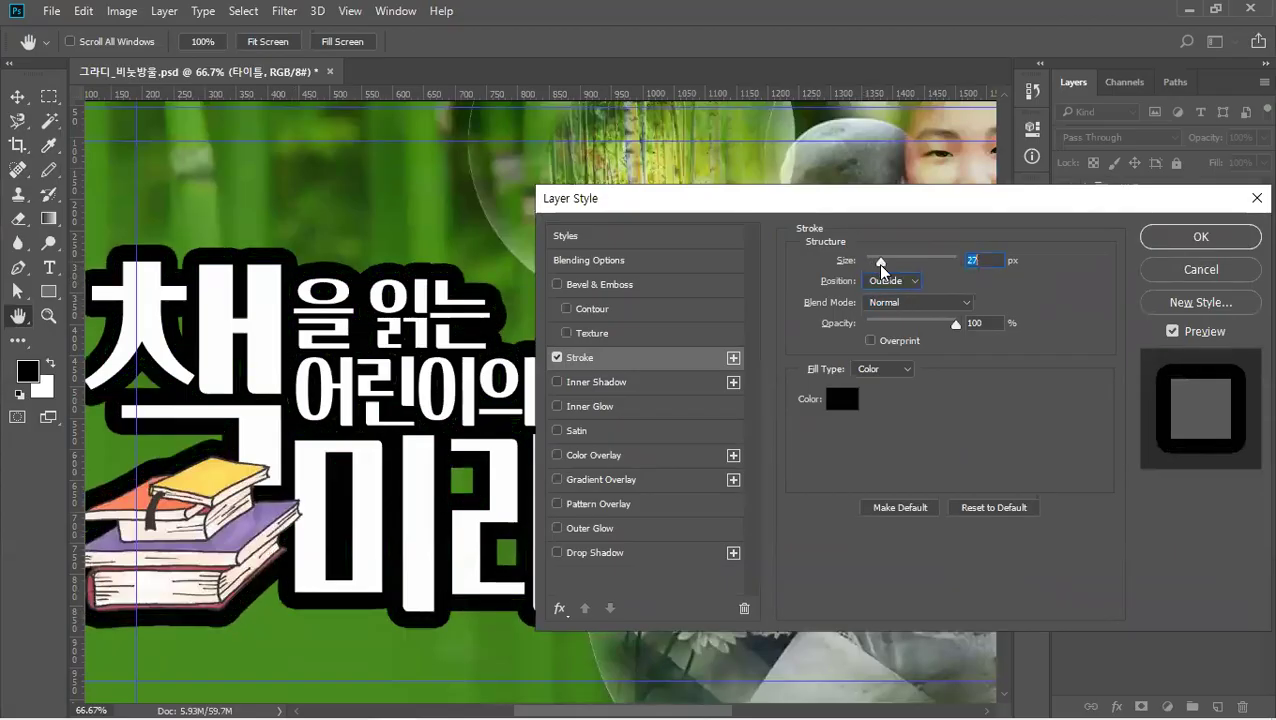
click(882, 268)
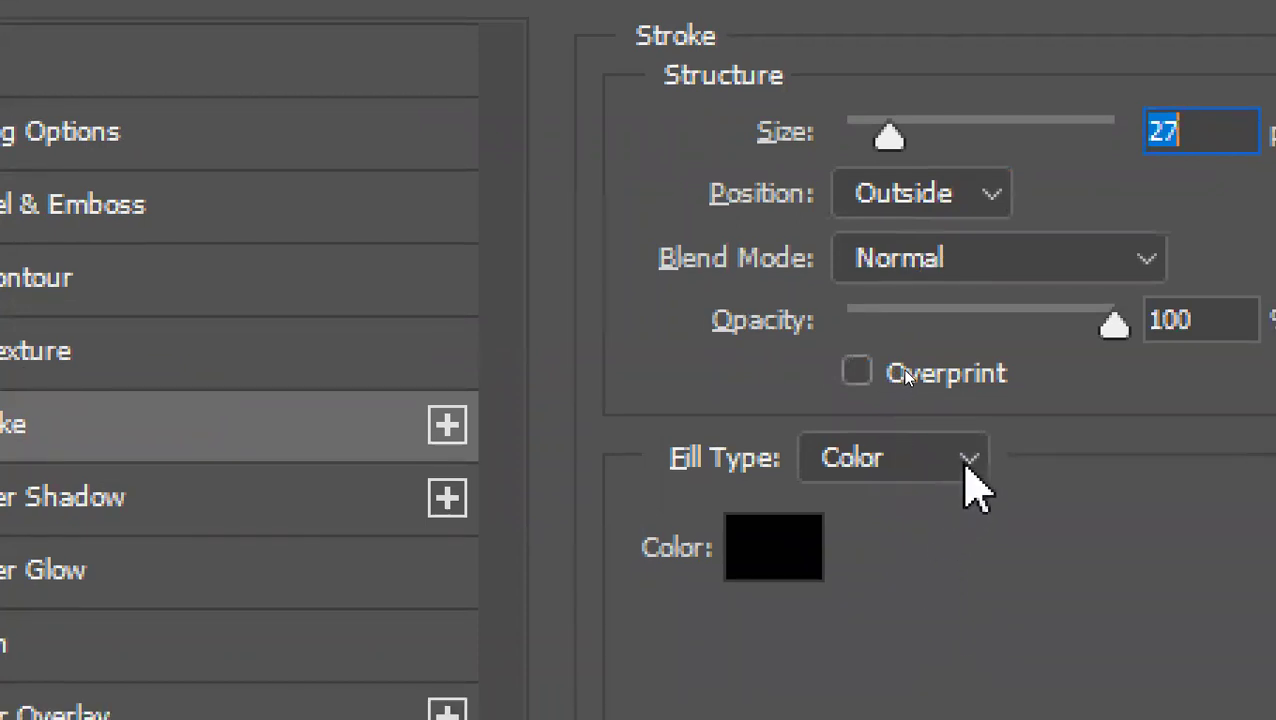
Change the stroke's fill type to Gradient and apply the Violet, Orange preset.
click(965, 464)
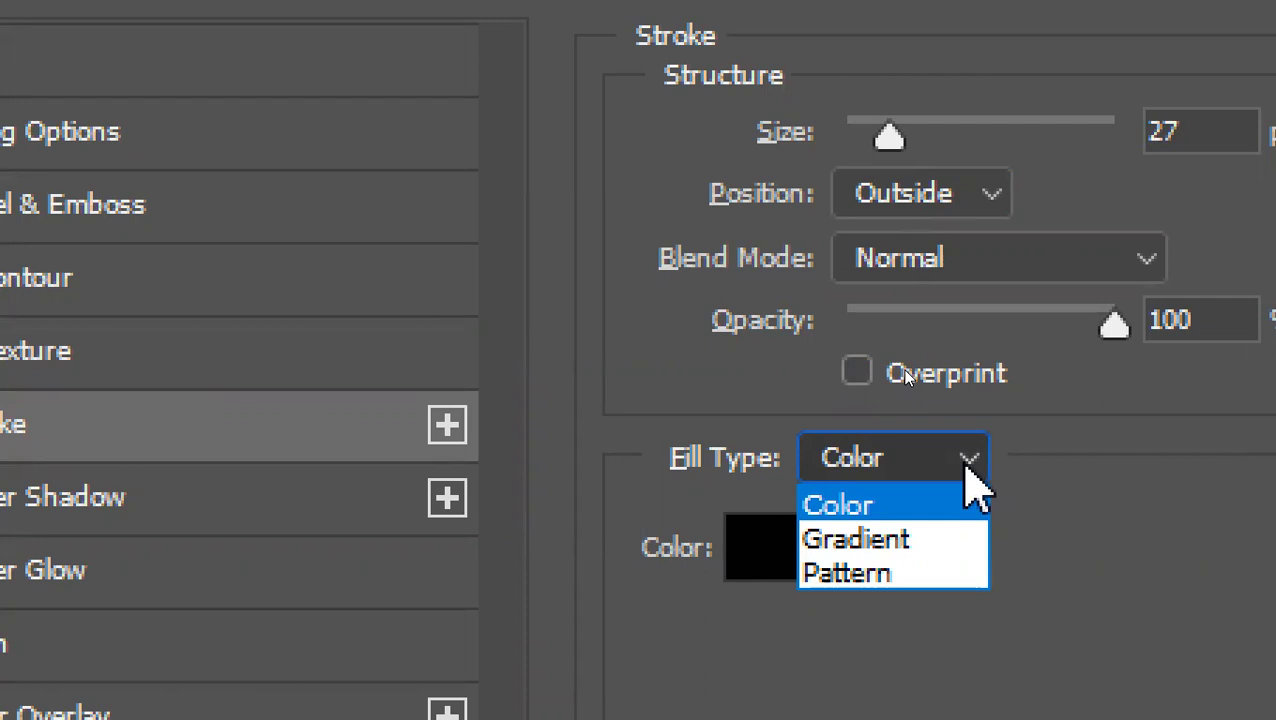
click(915, 541)
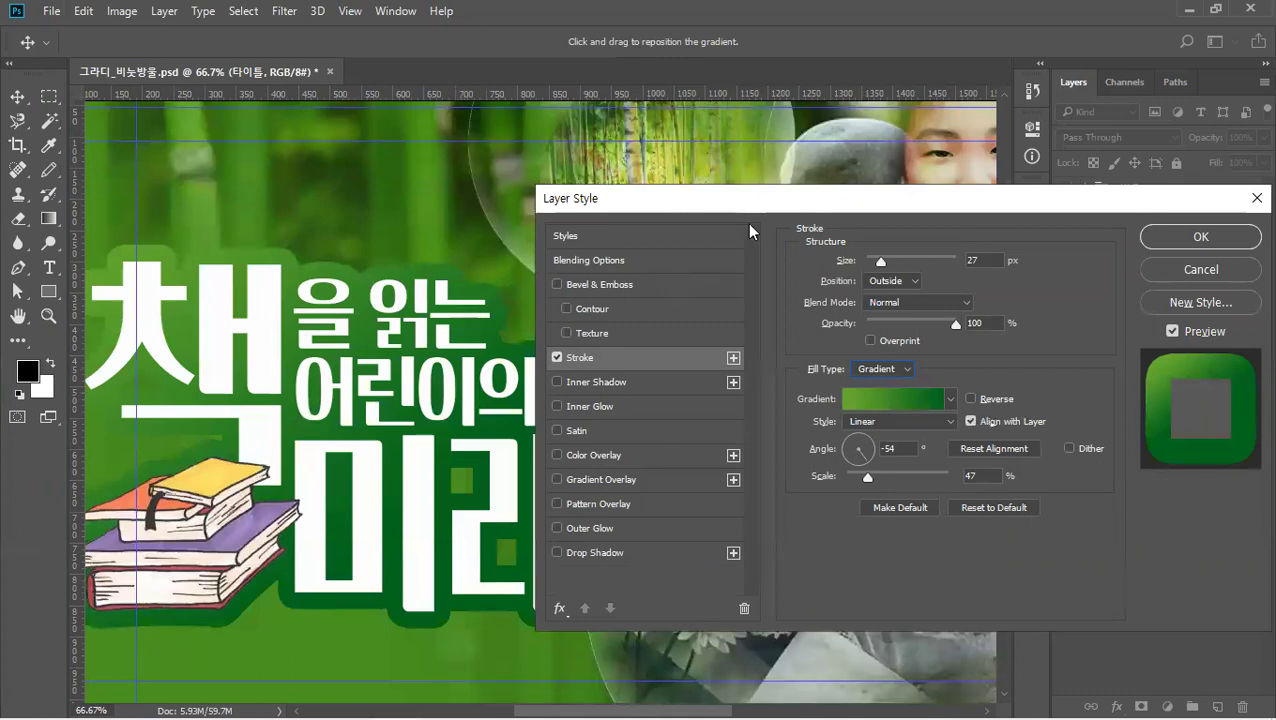
drag(749, 203, 777, 191)
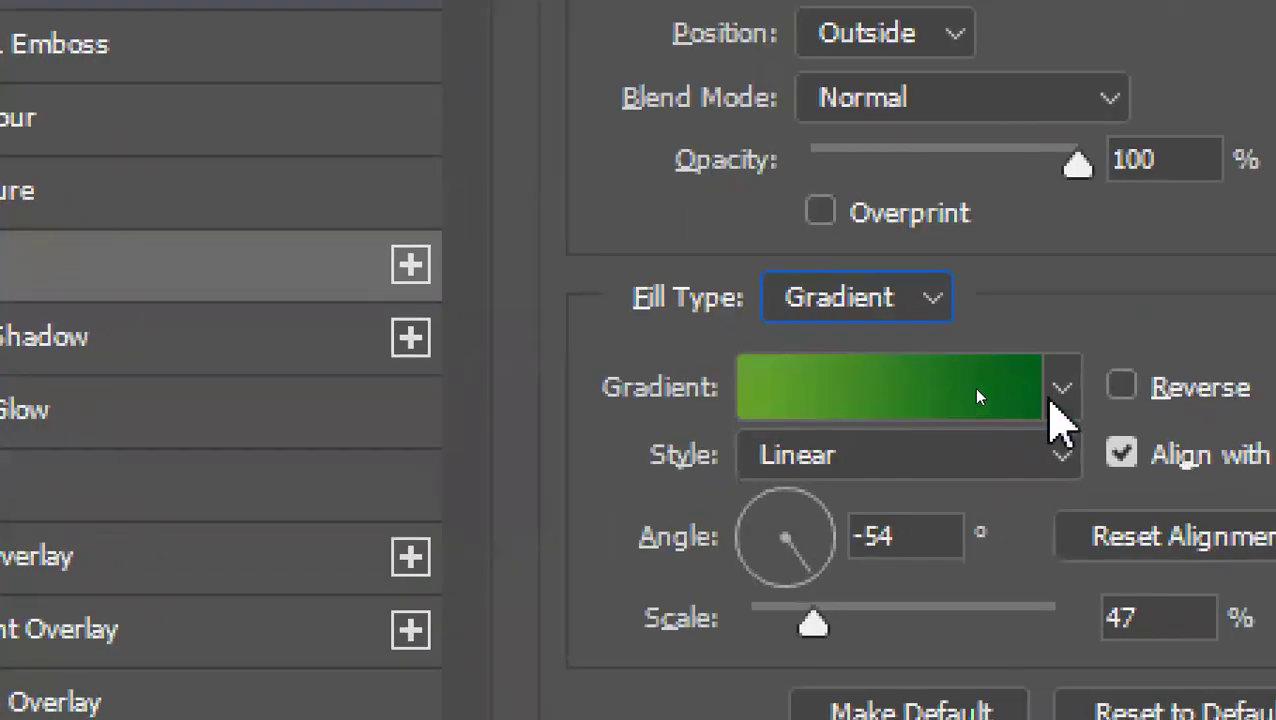
click(995, 390)
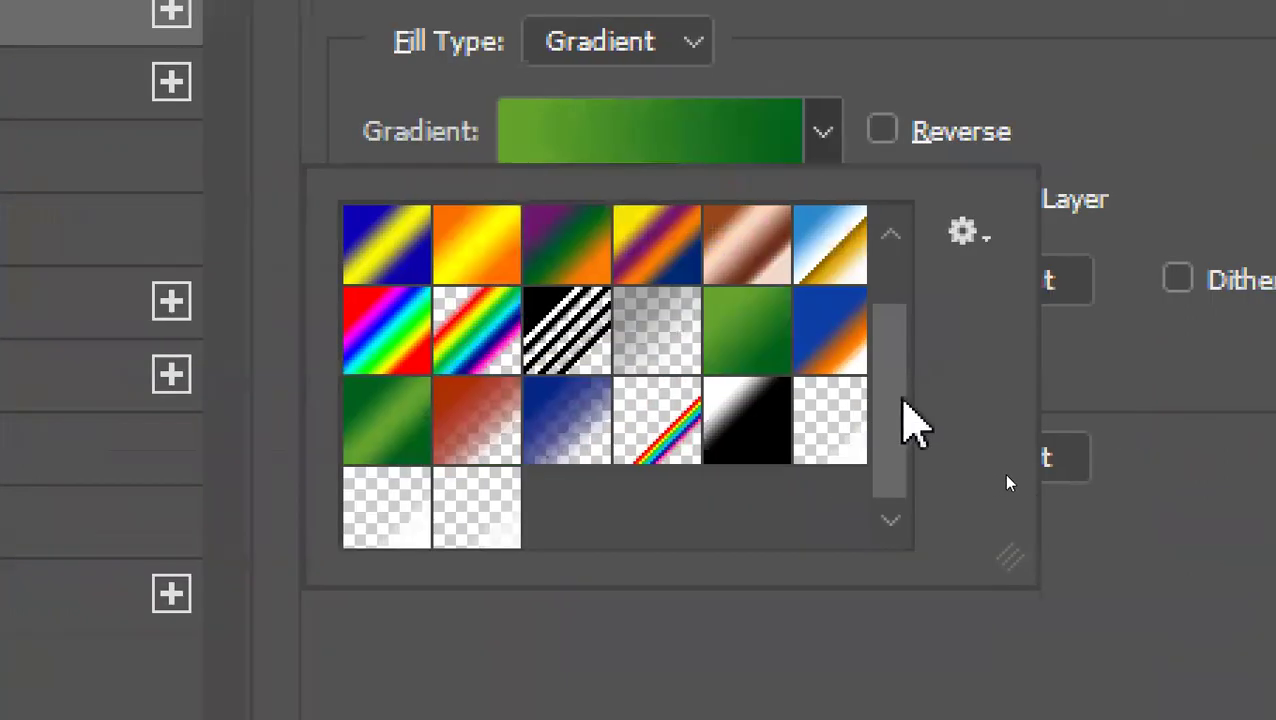
click(1129, 255)
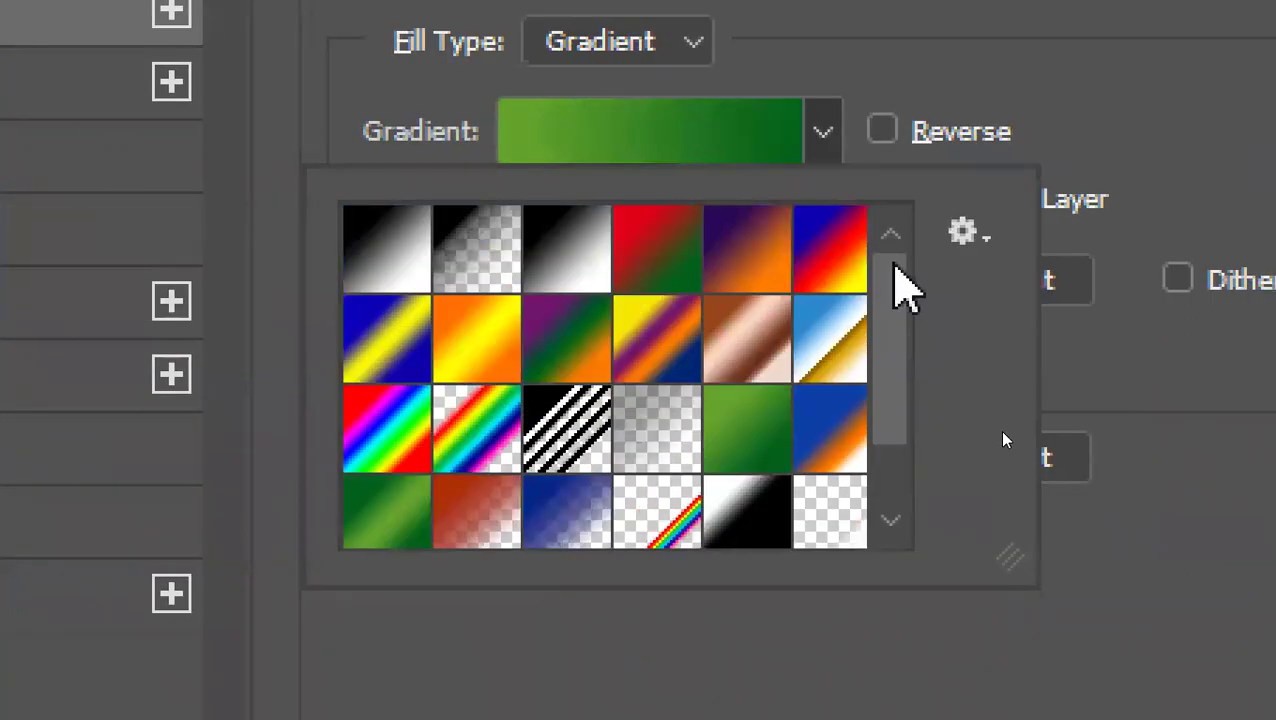
click(783, 268)
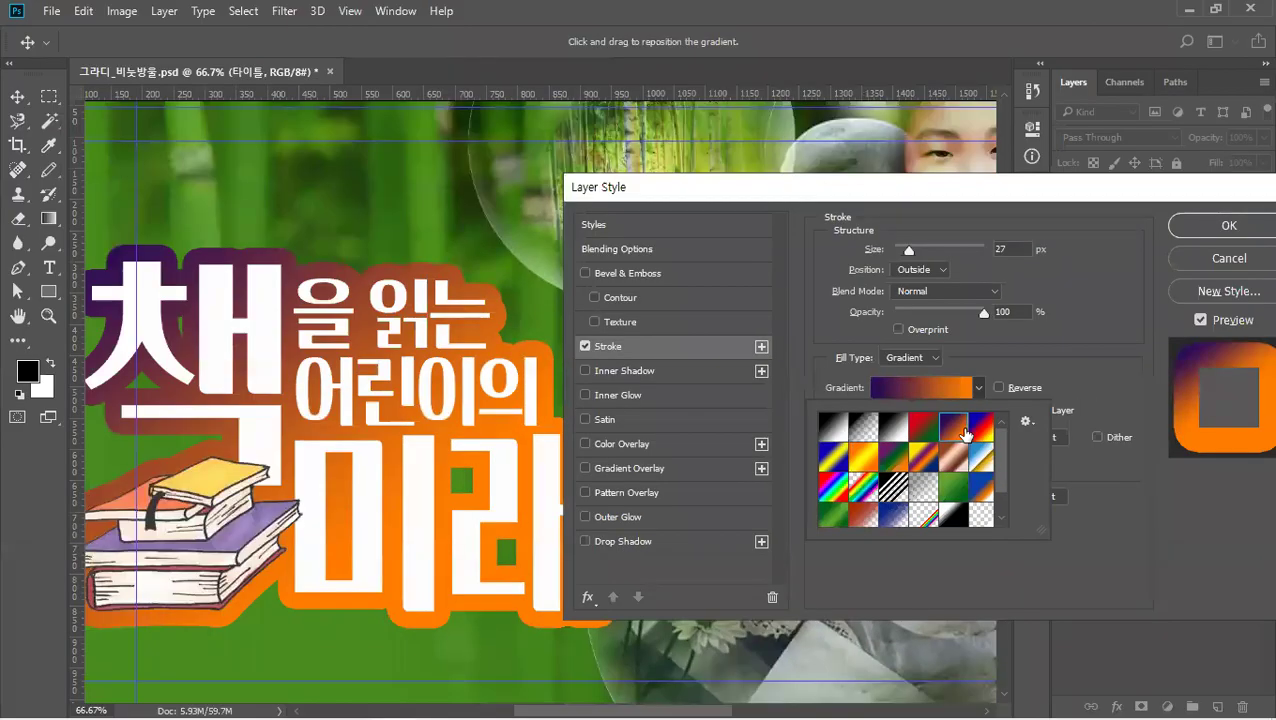
click(900, 187)
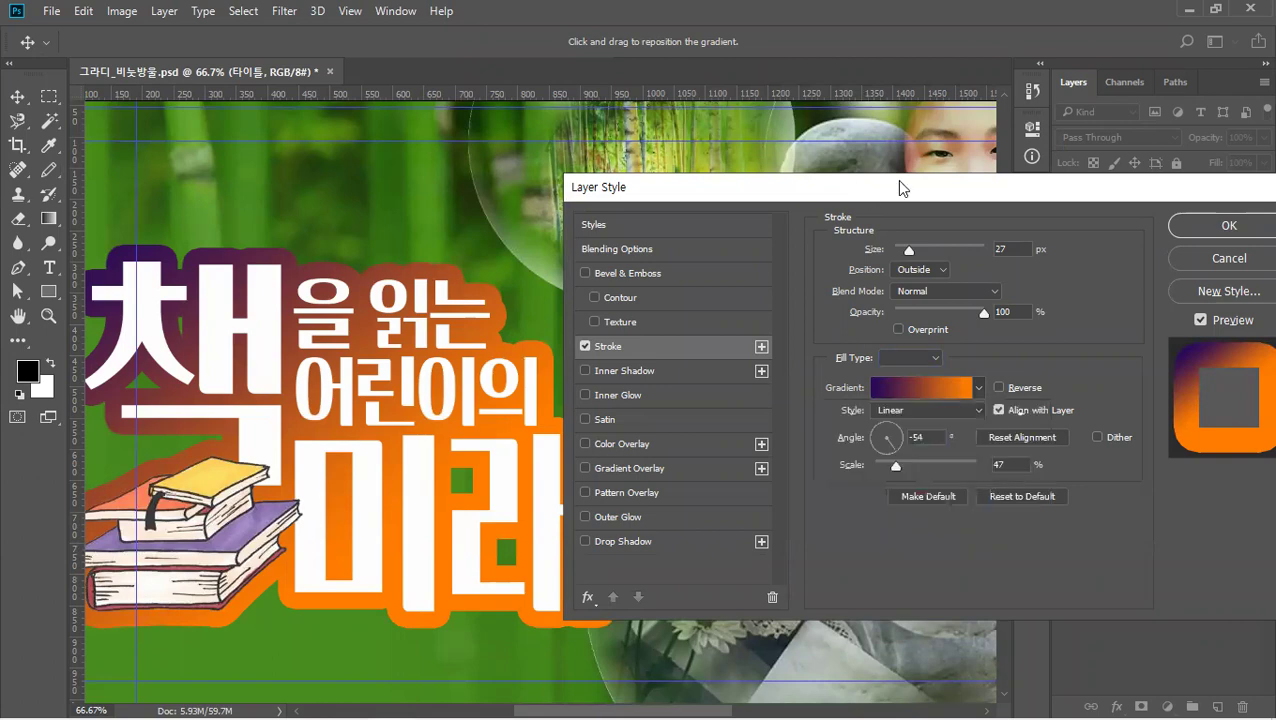
Examine the gradient stroke around the whole title and the book illustration, keeping the style settings clear of the artwork.
drag(898, 187, 965, 102)
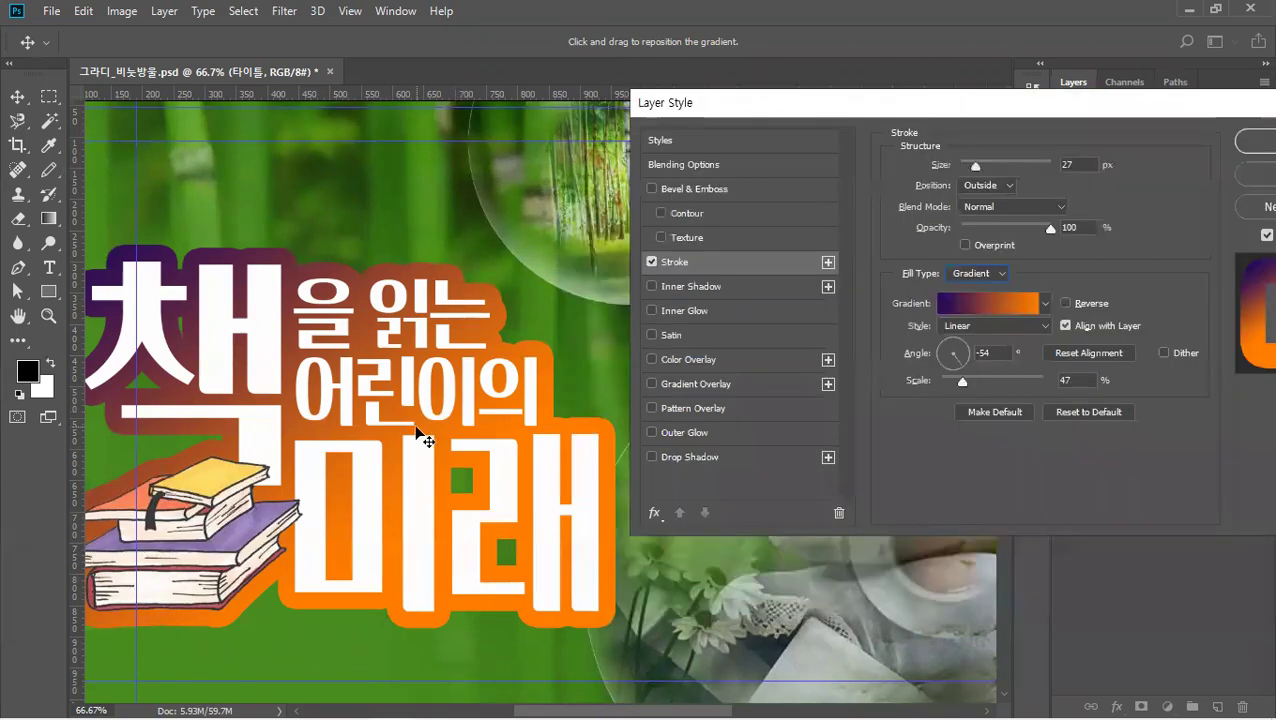
drag(382, 447, 604, 316)
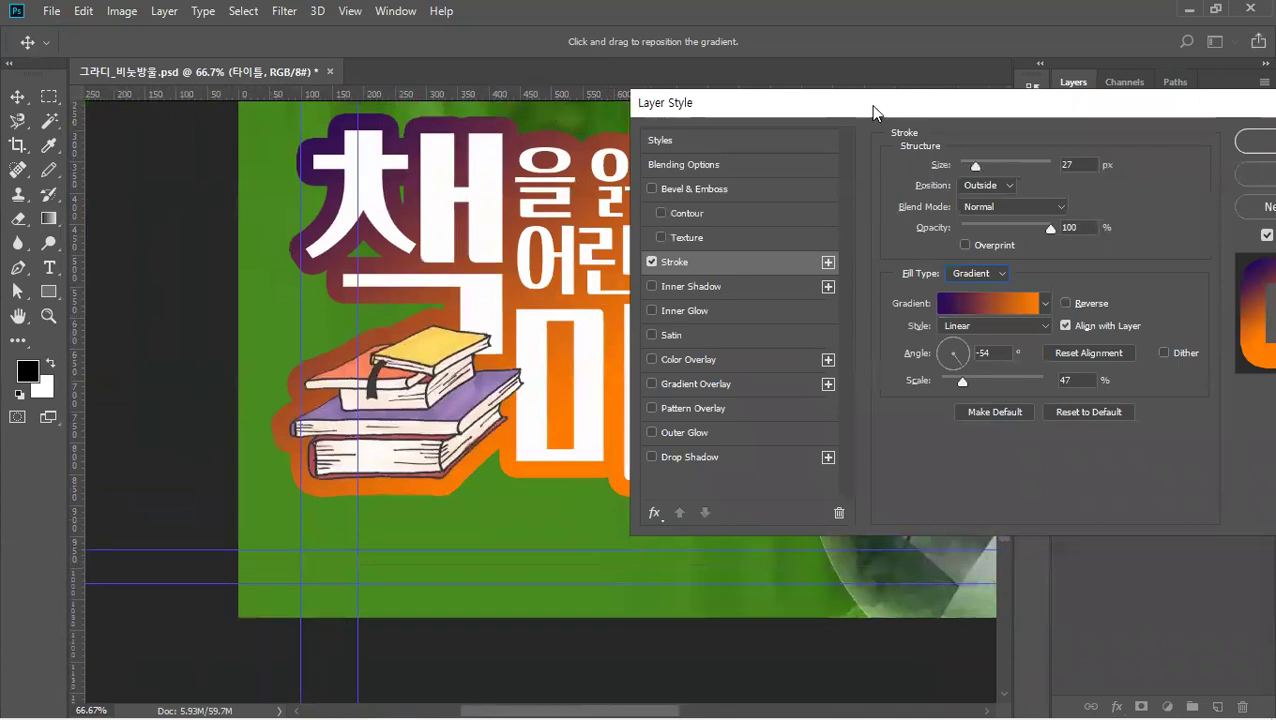
drag(873, 112, 962, 192)
drag(585, 361, 355, 280)
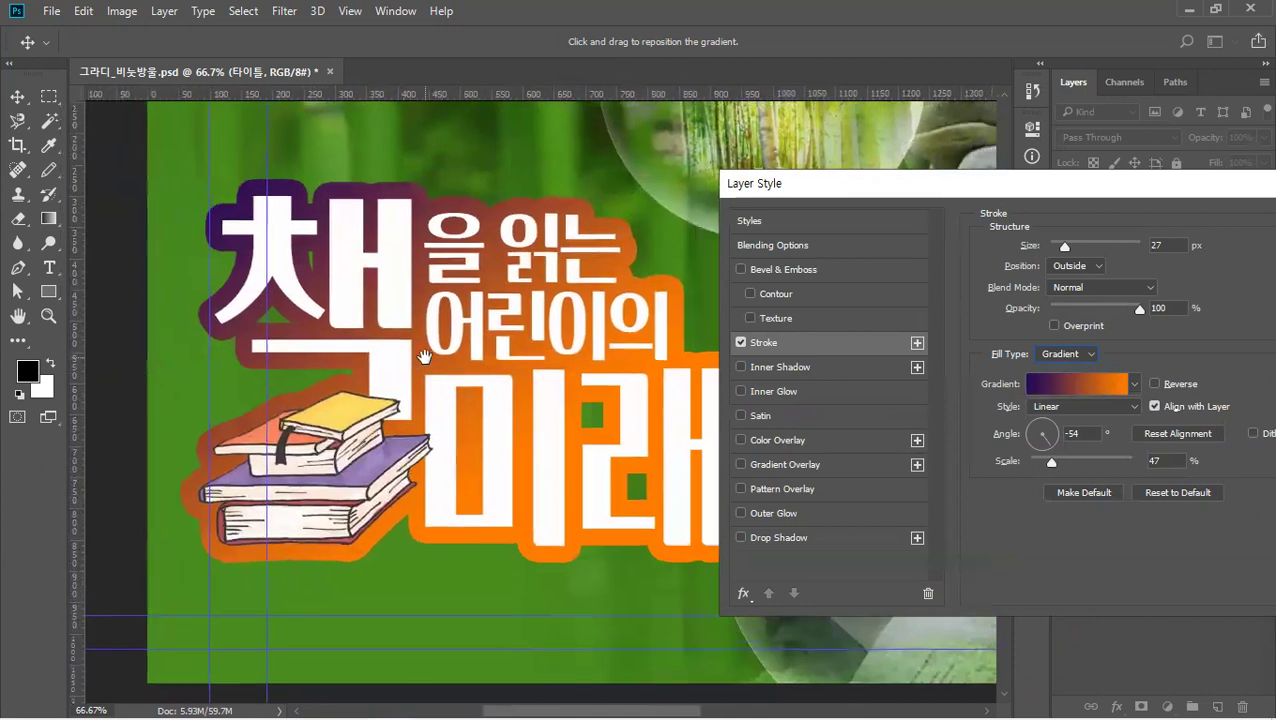
key(ctrl+minus)
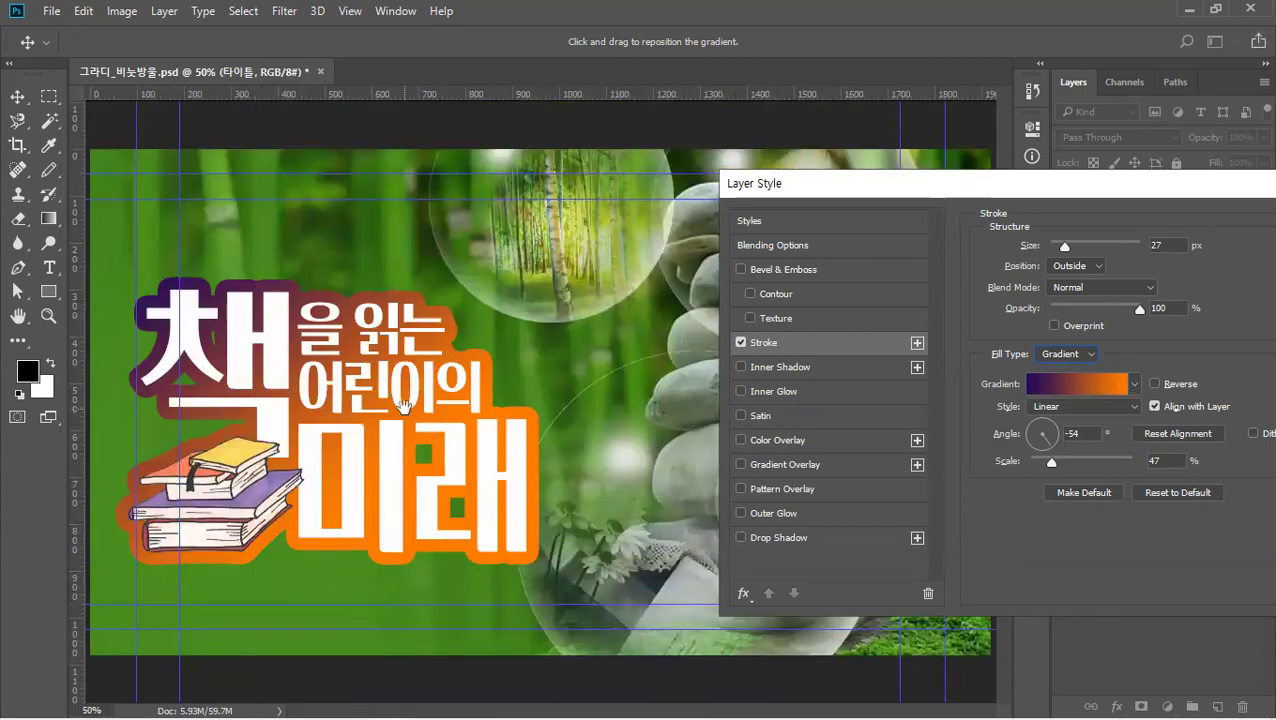
key(ctrl+plus)
drag(354, 437, 477, 407)
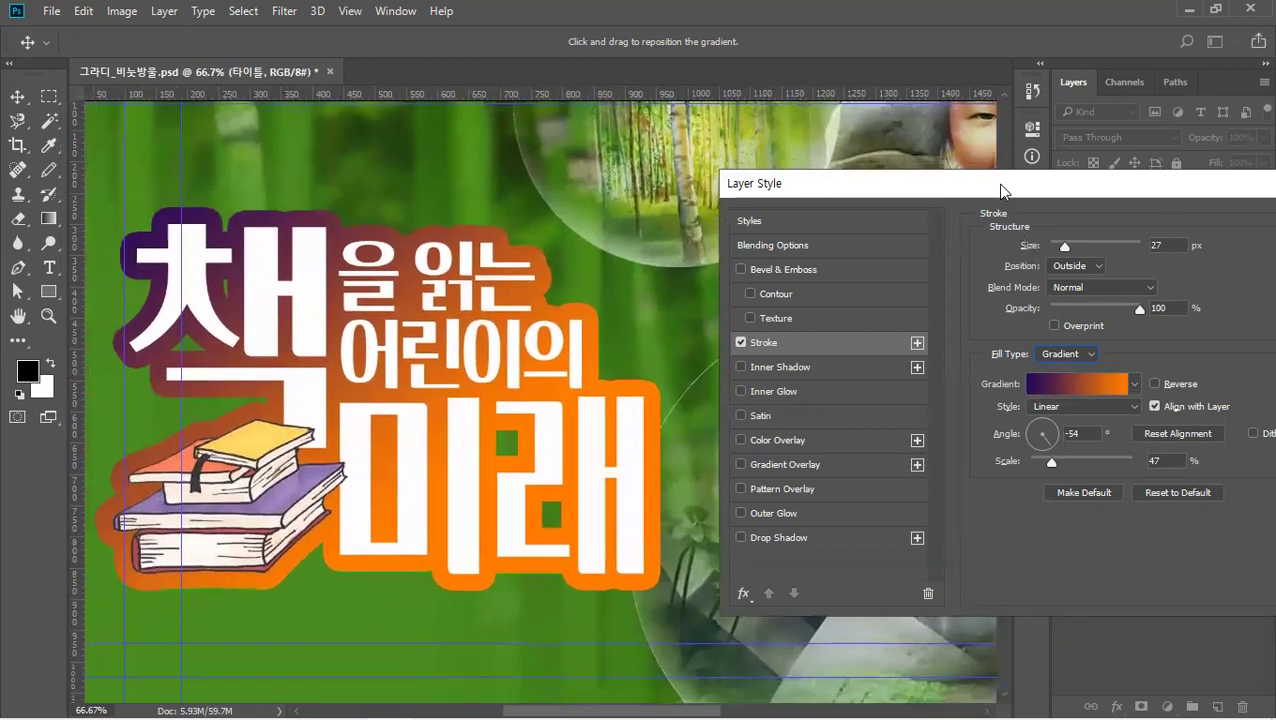
drag(1005, 187, 986, 192)
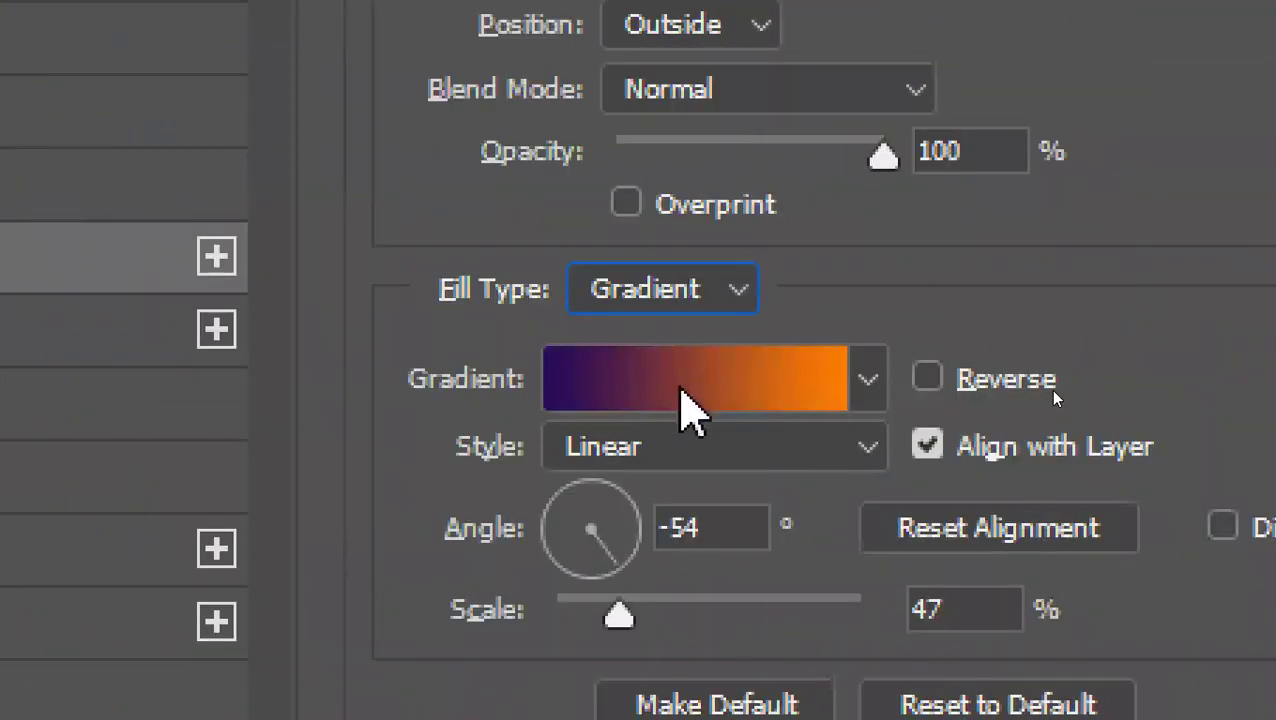
Edit the stroke's gradient by adding a dark violet color stop at 73% and removing the orange end stop.
click(690, 395)
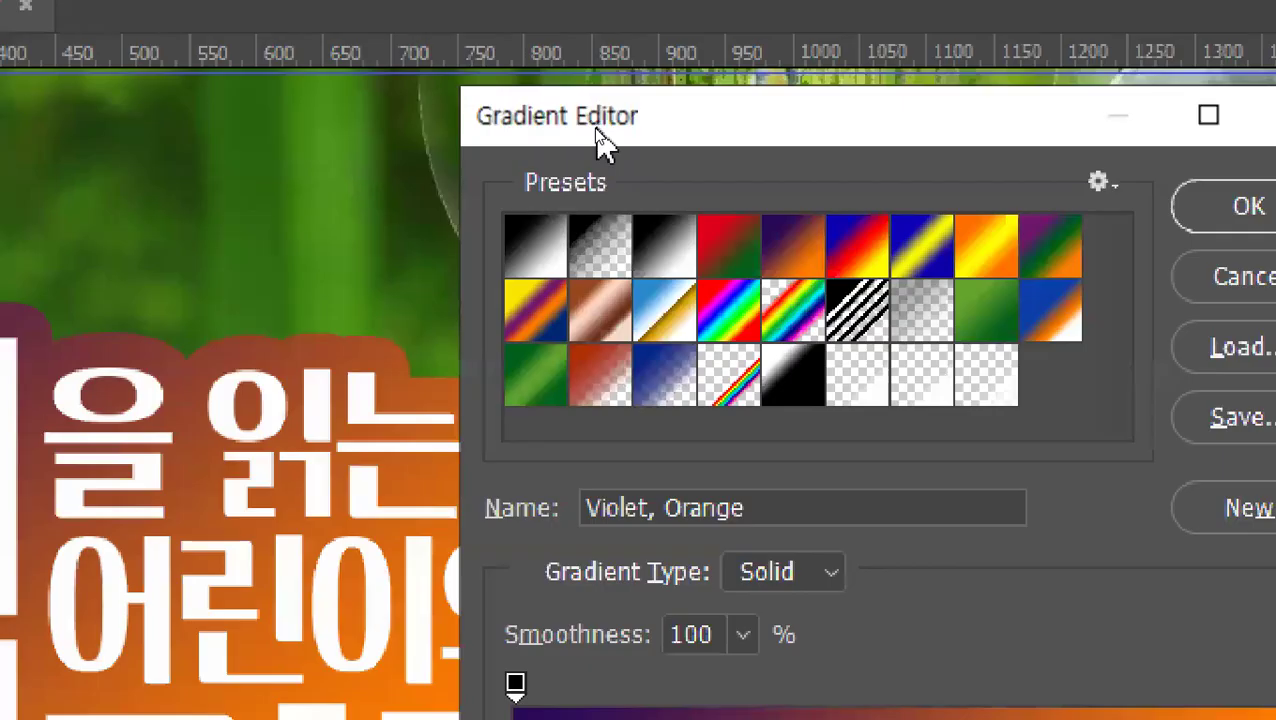
key(alt)
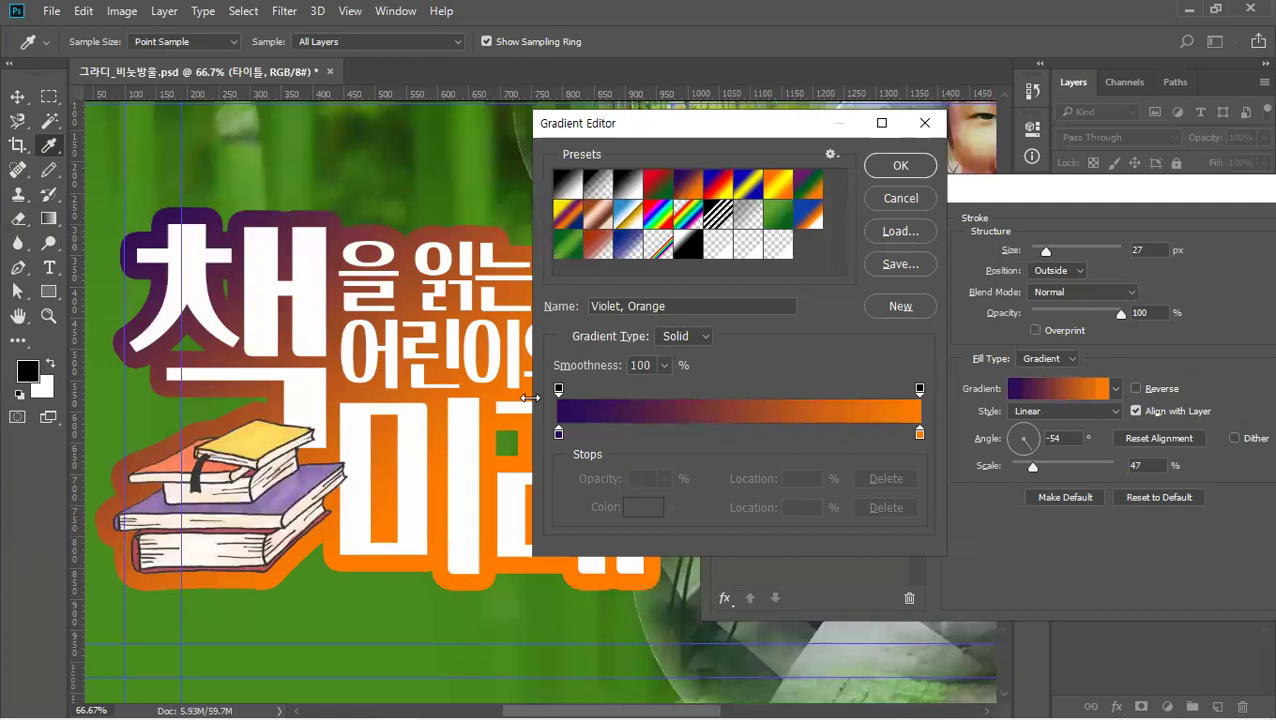
click(538, 600)
click(558, 436)
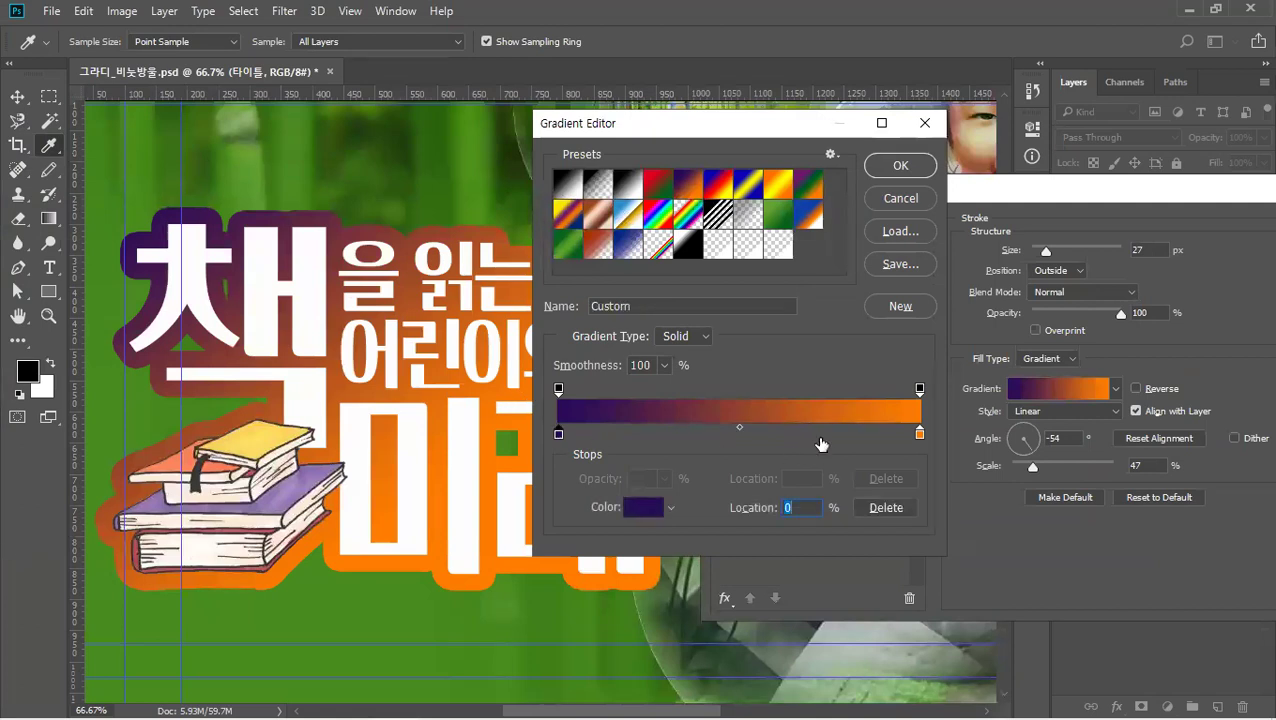
click(820, 440)
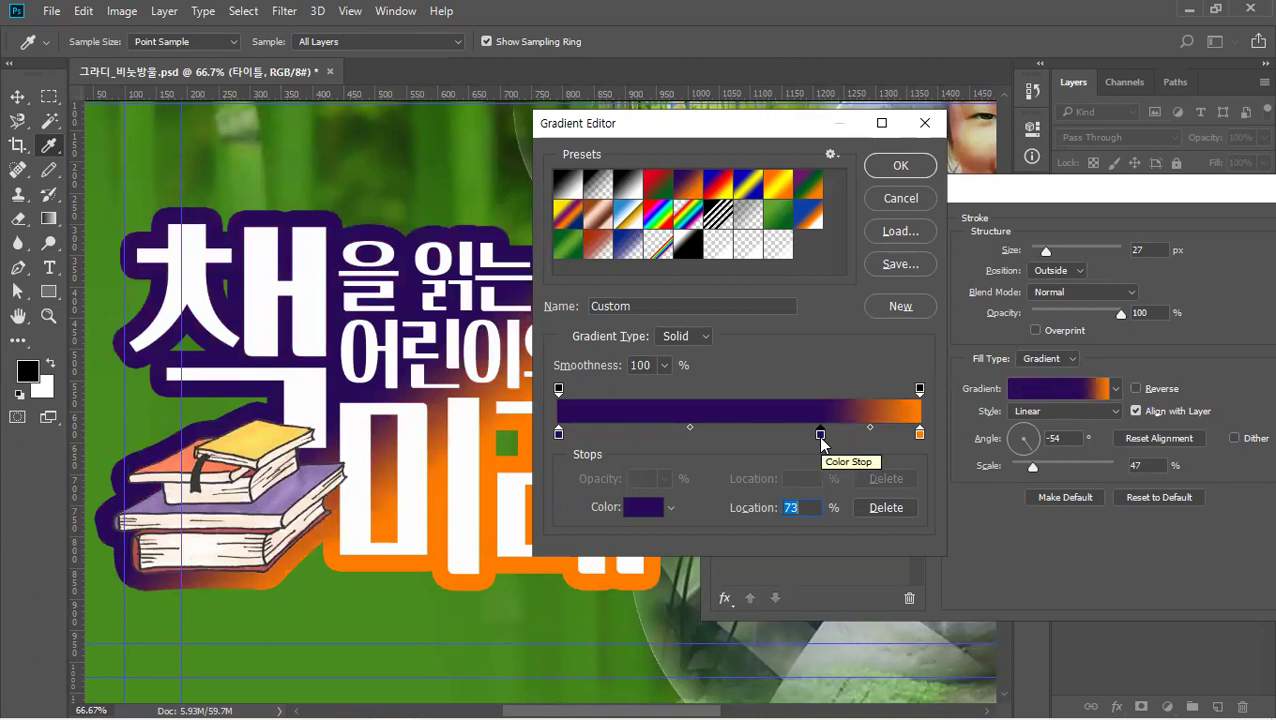
drag(919, 434, 918, 498)
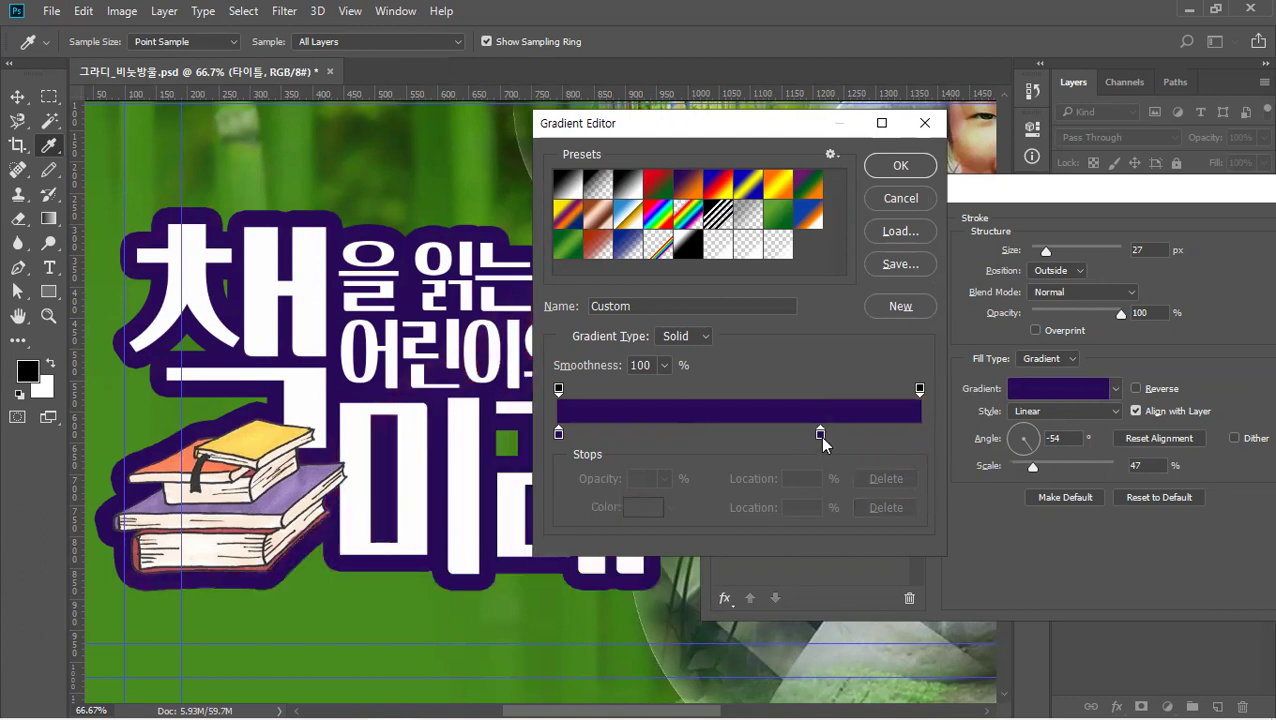
Move the added color stop to 77% and set its color to bright violet 5e14d1.
drag(818, 440, 840, 446)
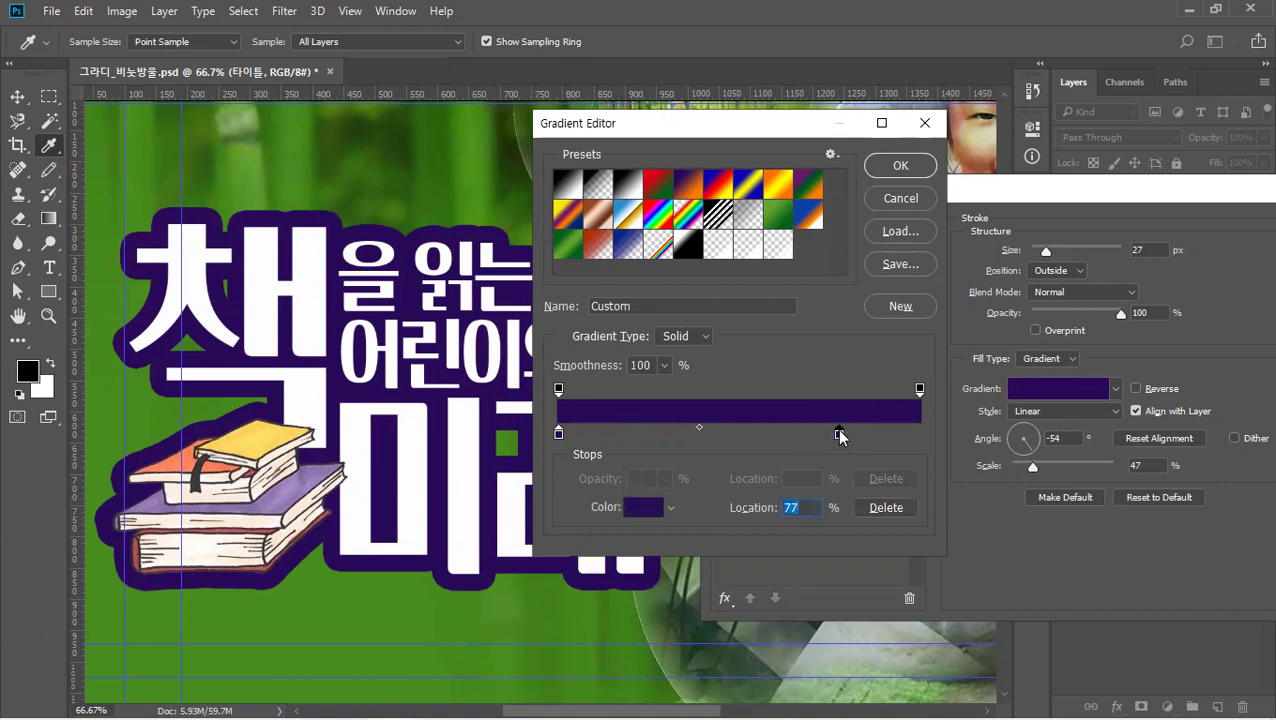
double_click(839, 434)
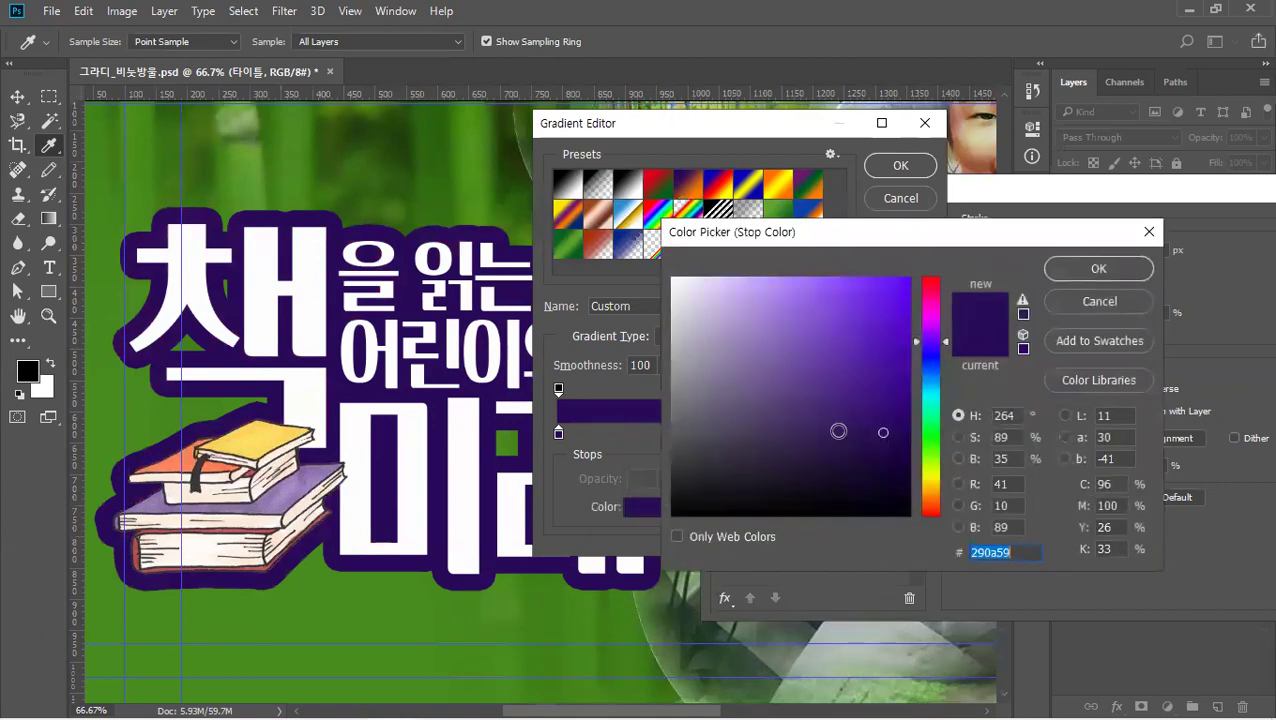
click(846, 362)
drag(846, 362, 887, 320)
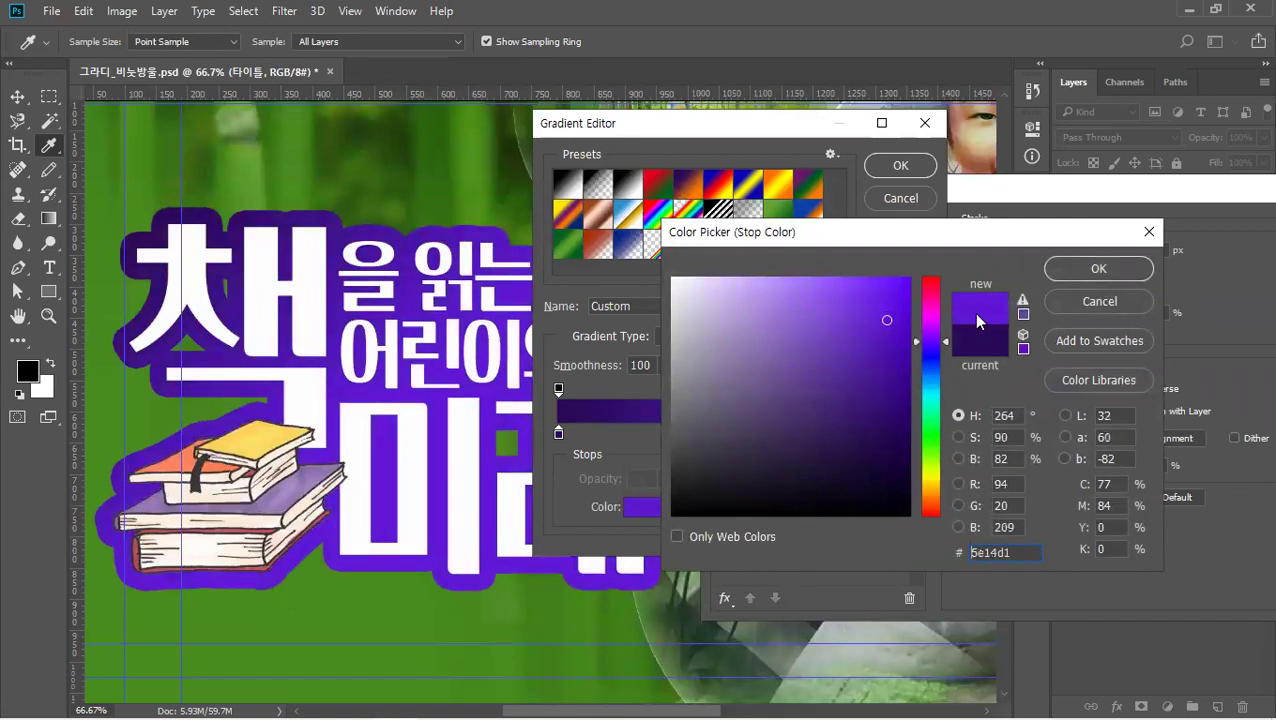
click(1066, 276)
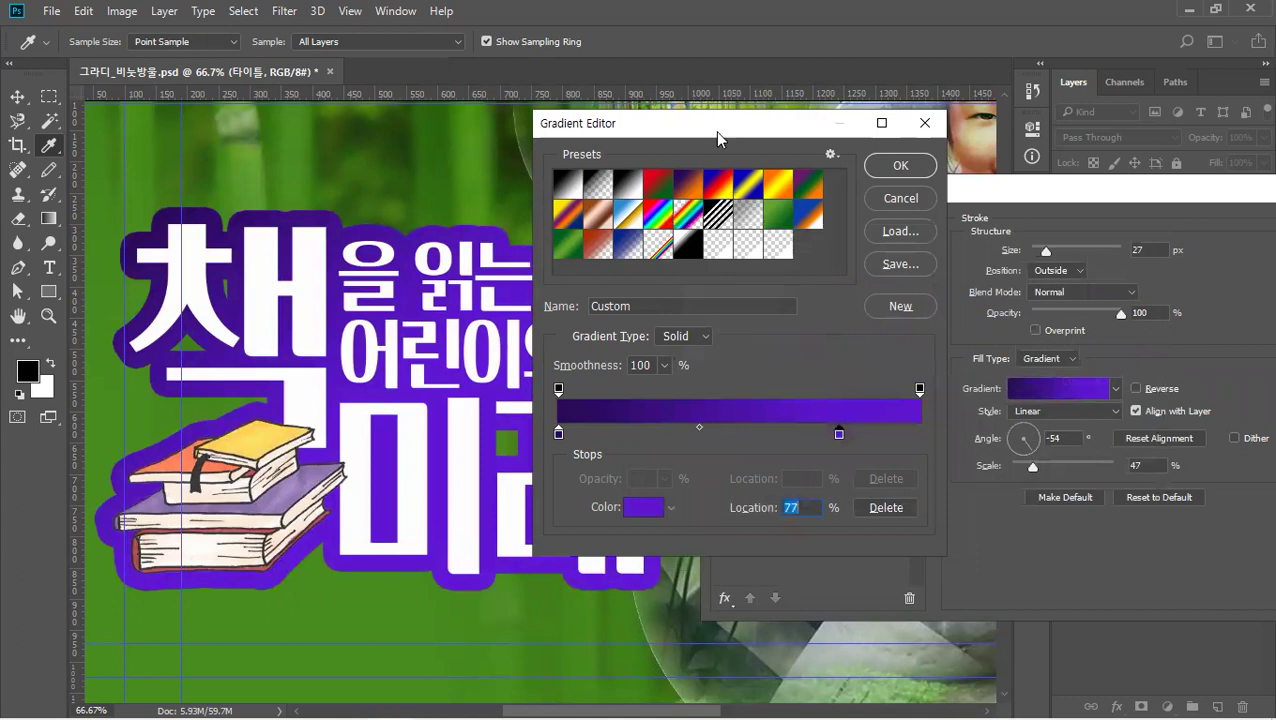
Shift the bright violet stop closer to the gradient's end and set the dark violet stop's location to 39%.
drag(727, 130, 949, 152)
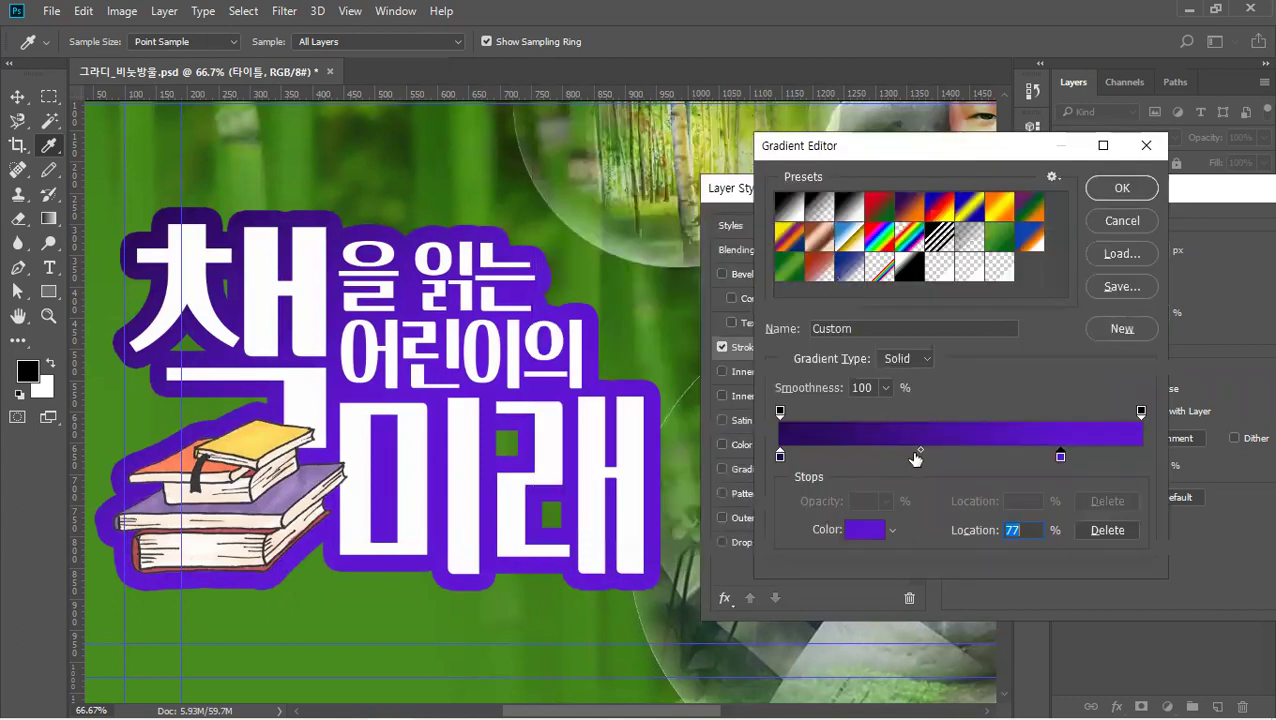
drag(1060, 461, 1102, 461)
drag(783, 460, 951, 458)
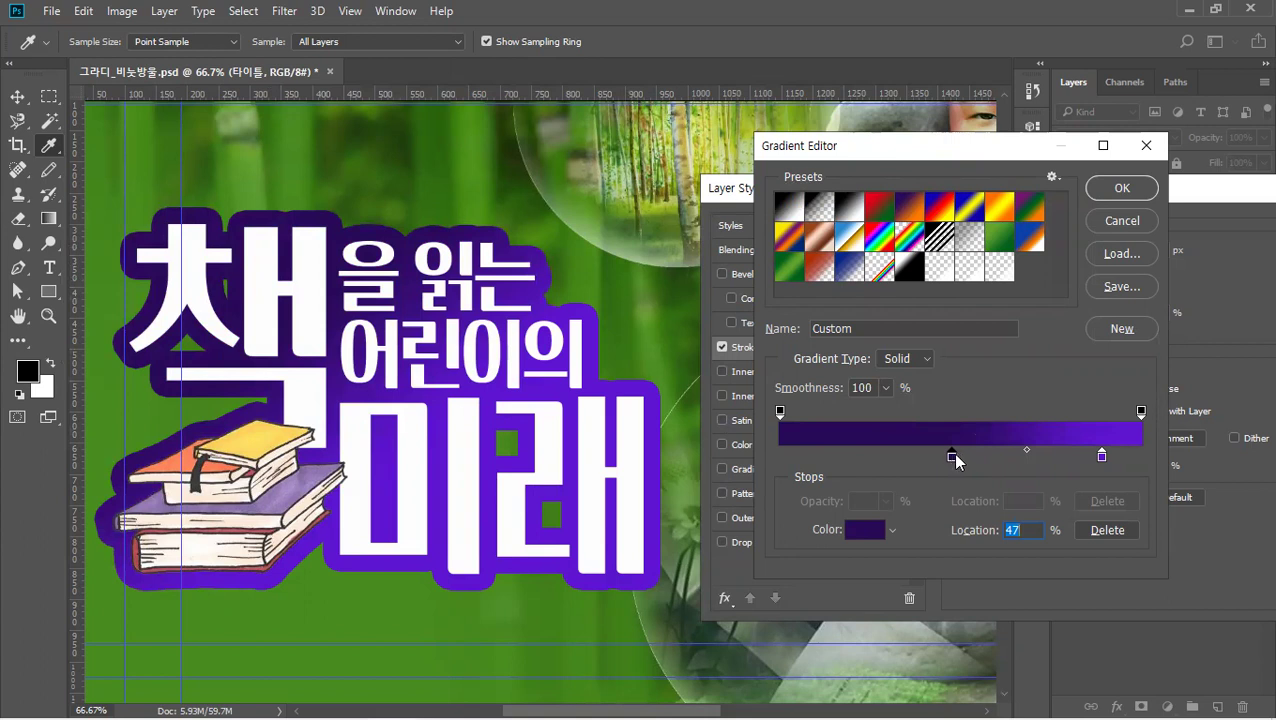
drag(999, 457, 922, 461)
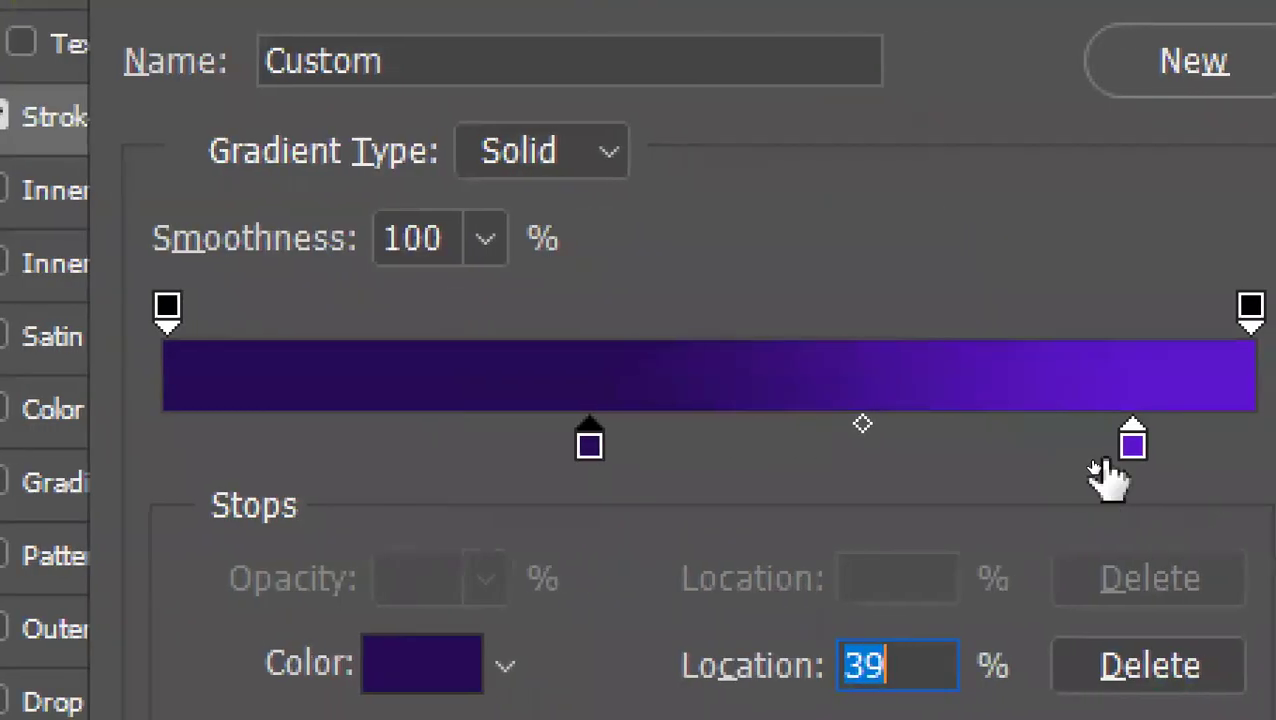
Move the bright violet stop to 56% and add a dark violet color stop at 92%.
drag(1093, 445, 752, 440)
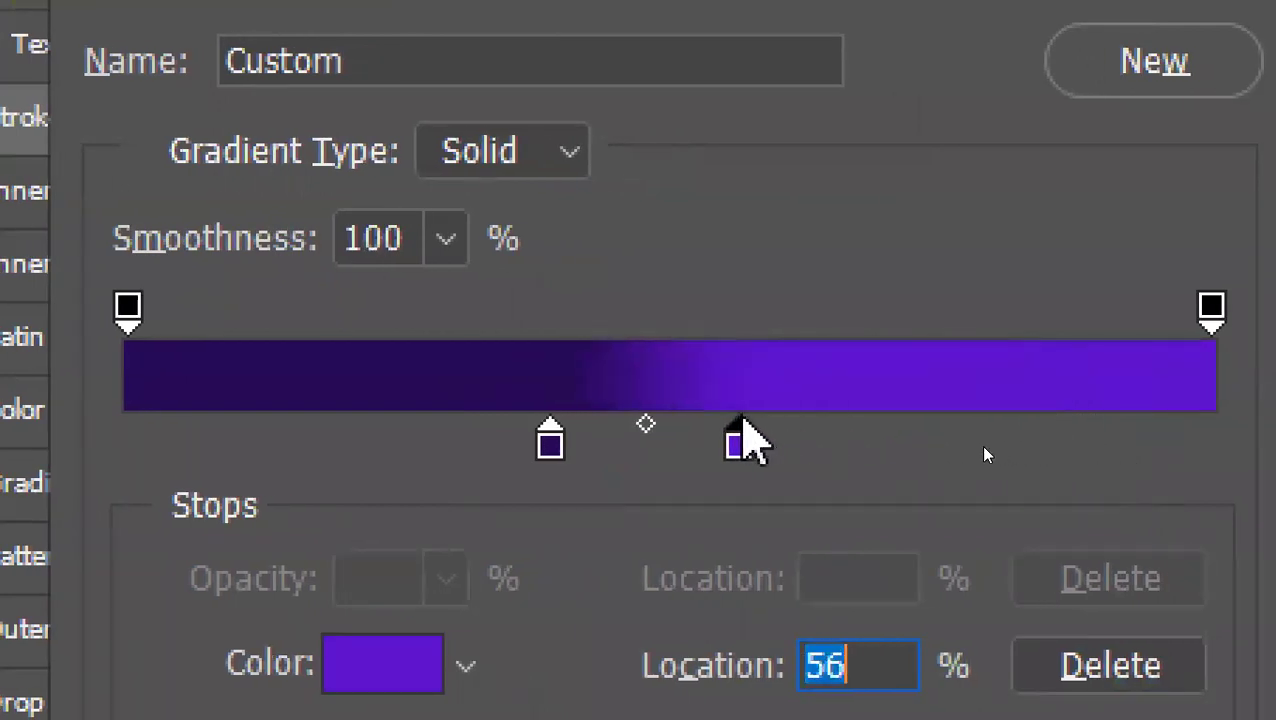
click(554, 458)
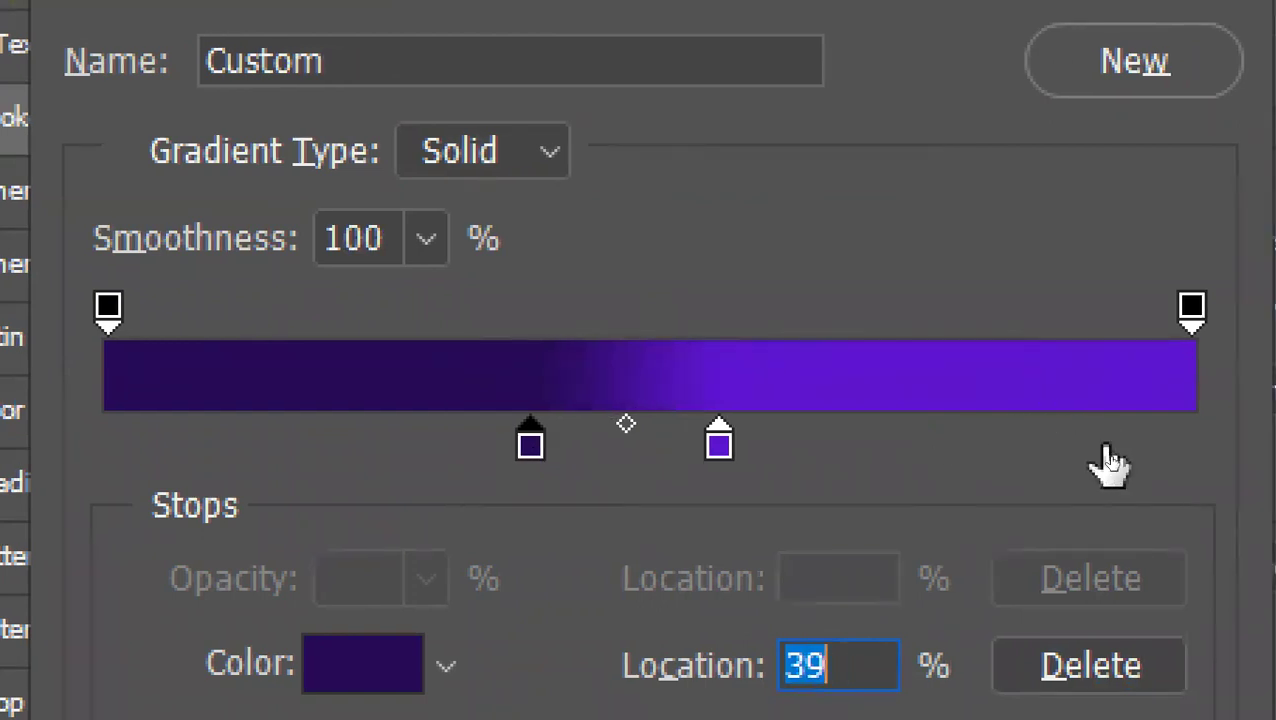
click(1103, 450)
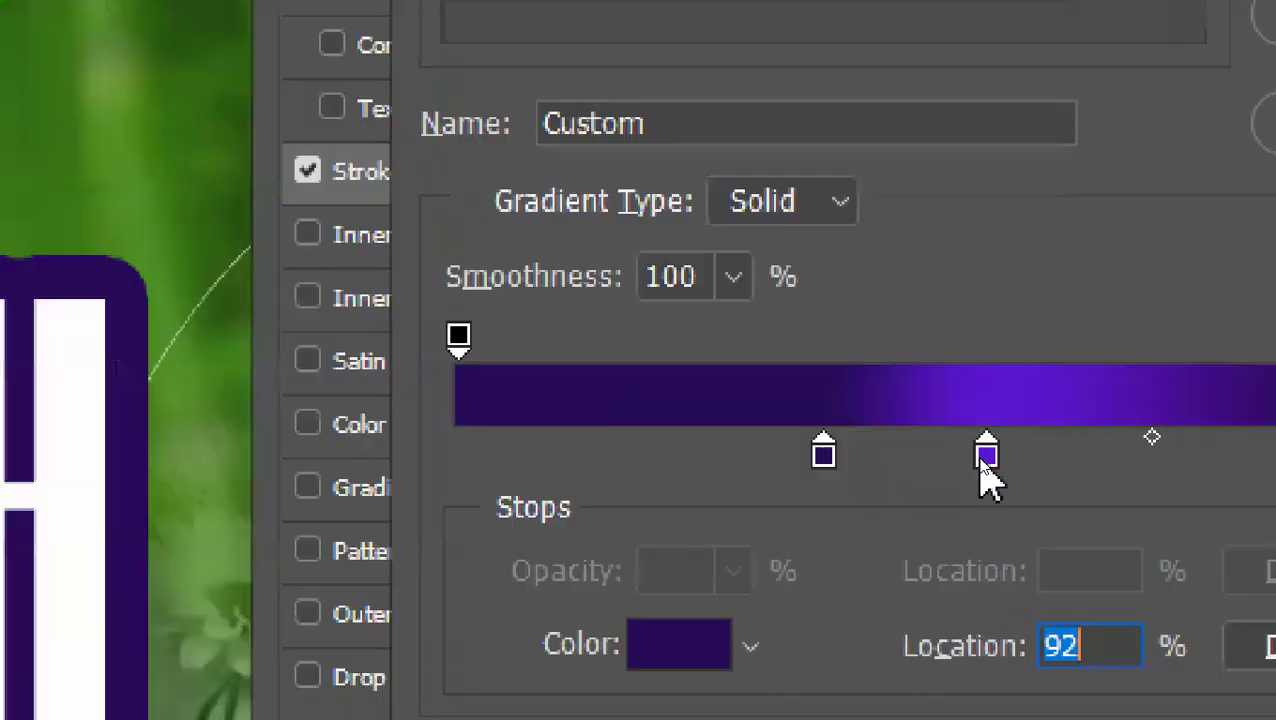
Set the bright violet stop to 53% and the first dark violet stop to 36%, saving the gradient as a new preset.
click(984, 456)
drag(985, 462, 955, 462)
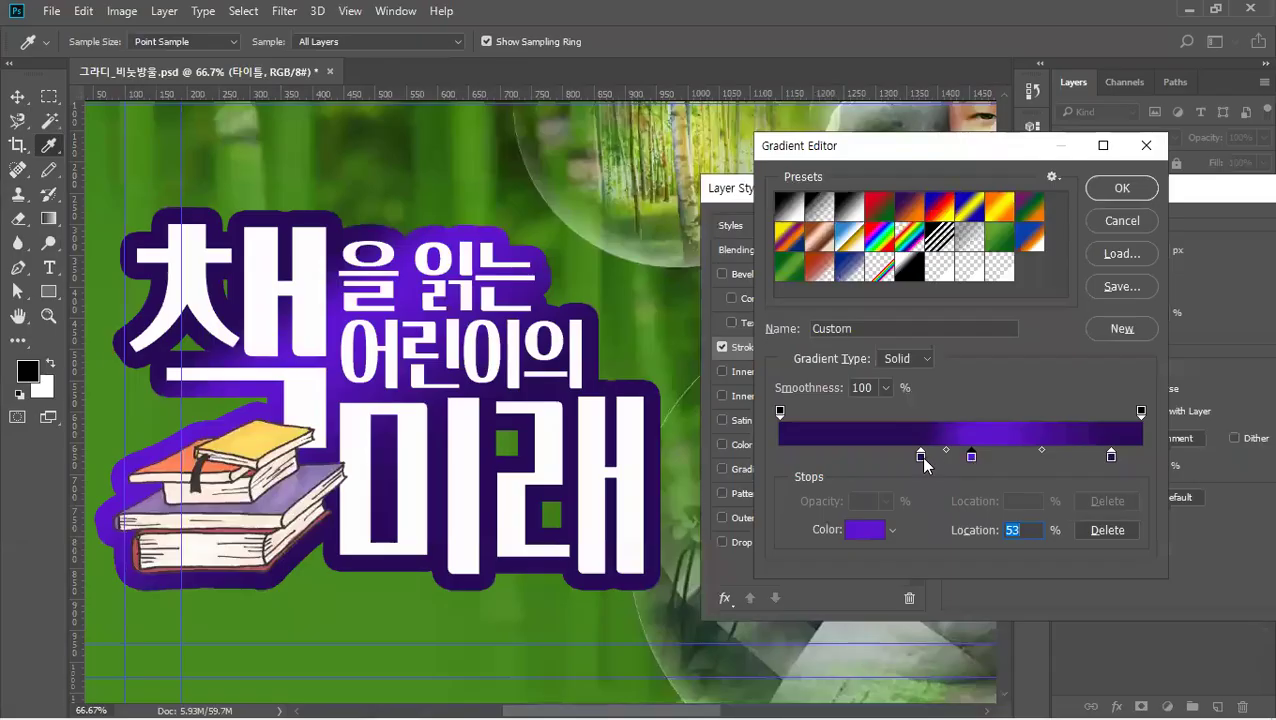
drag(923, 460, 911, 460)
key(alt)
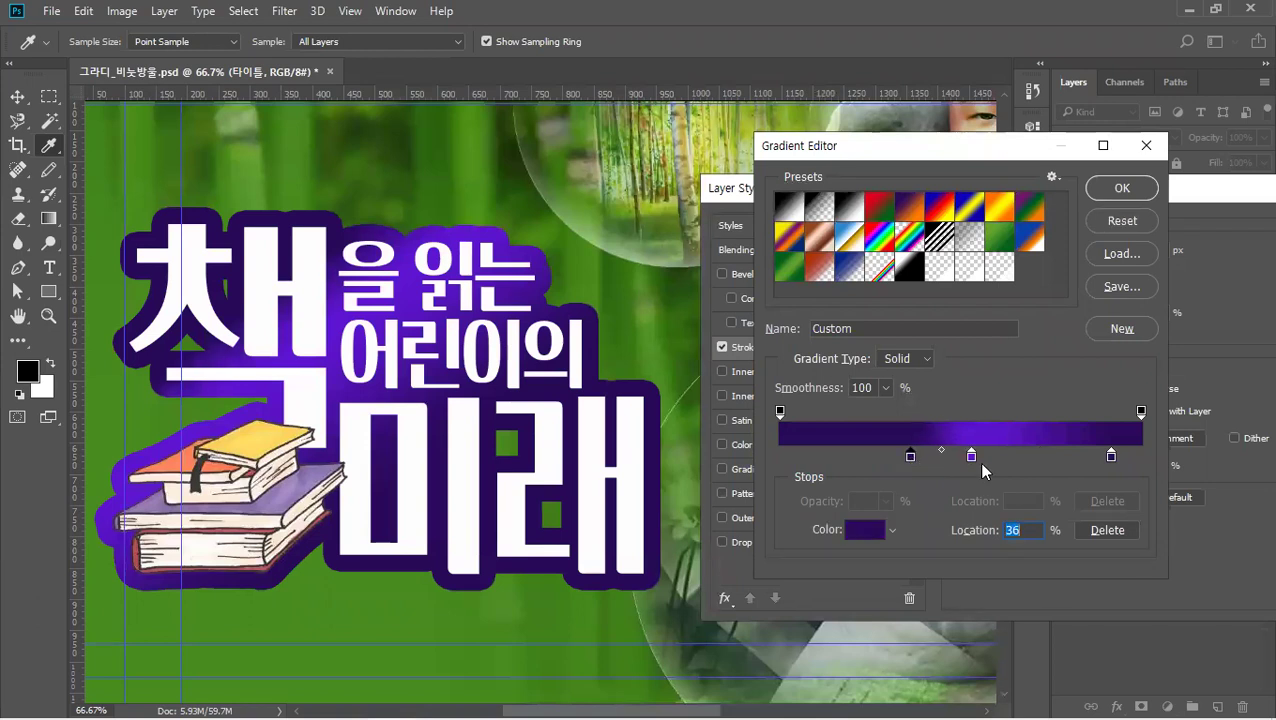
click(1120, 330)
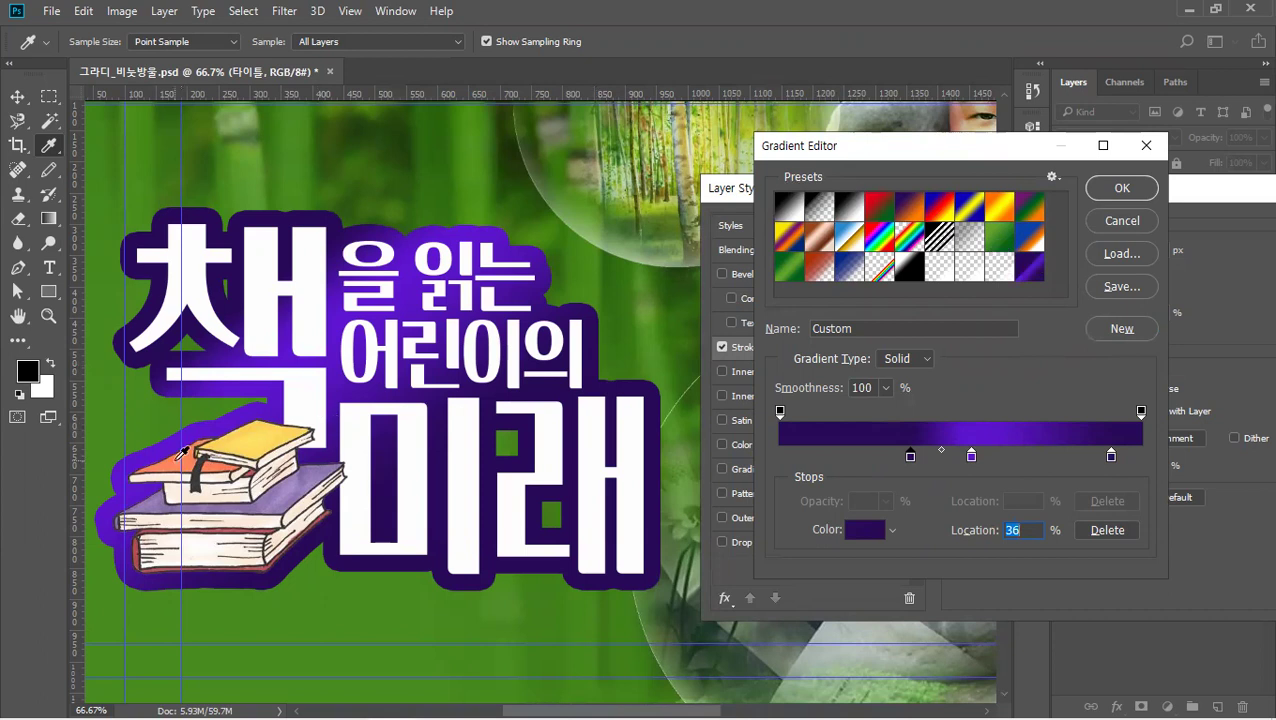
Reduce the gradient to a single color stop at 50%, colored with the light orange sampled from the book illustration.
click(180, 457)
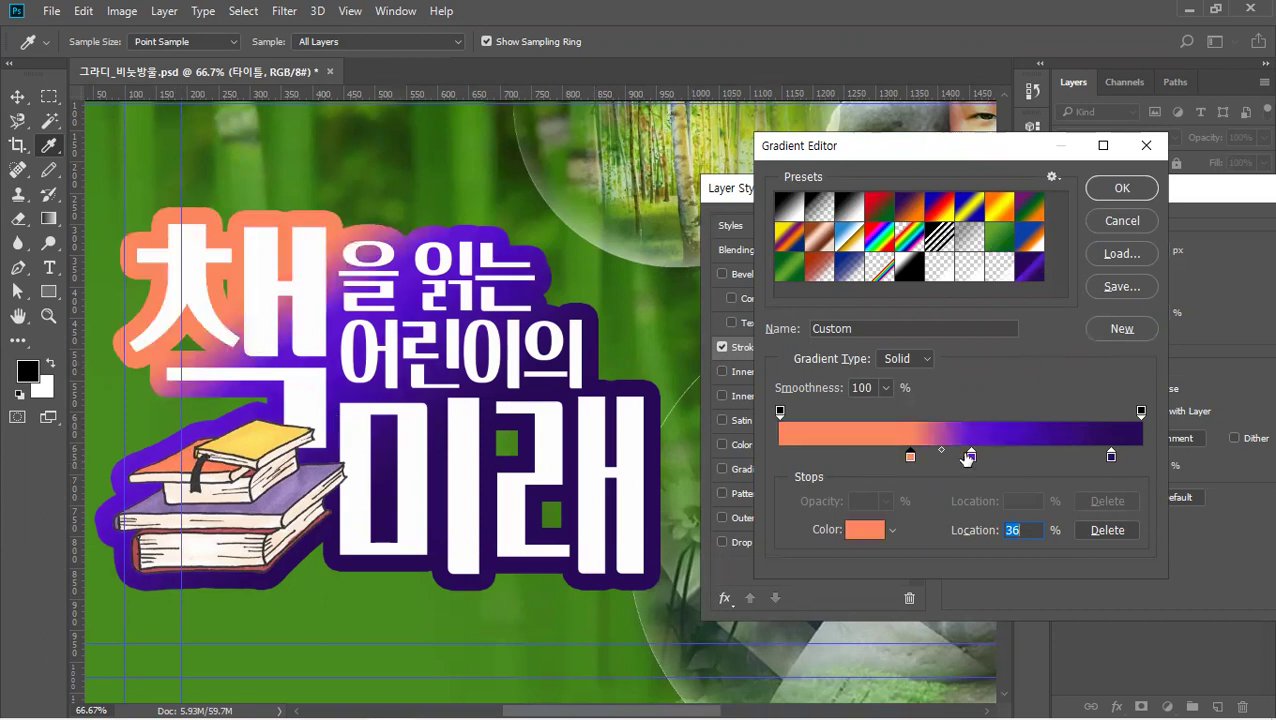
drag(971, 457, 975, 542)
click(1111, 457)
drag(1112, 464, 988, 478)
drag(911, 457, 962, 458)
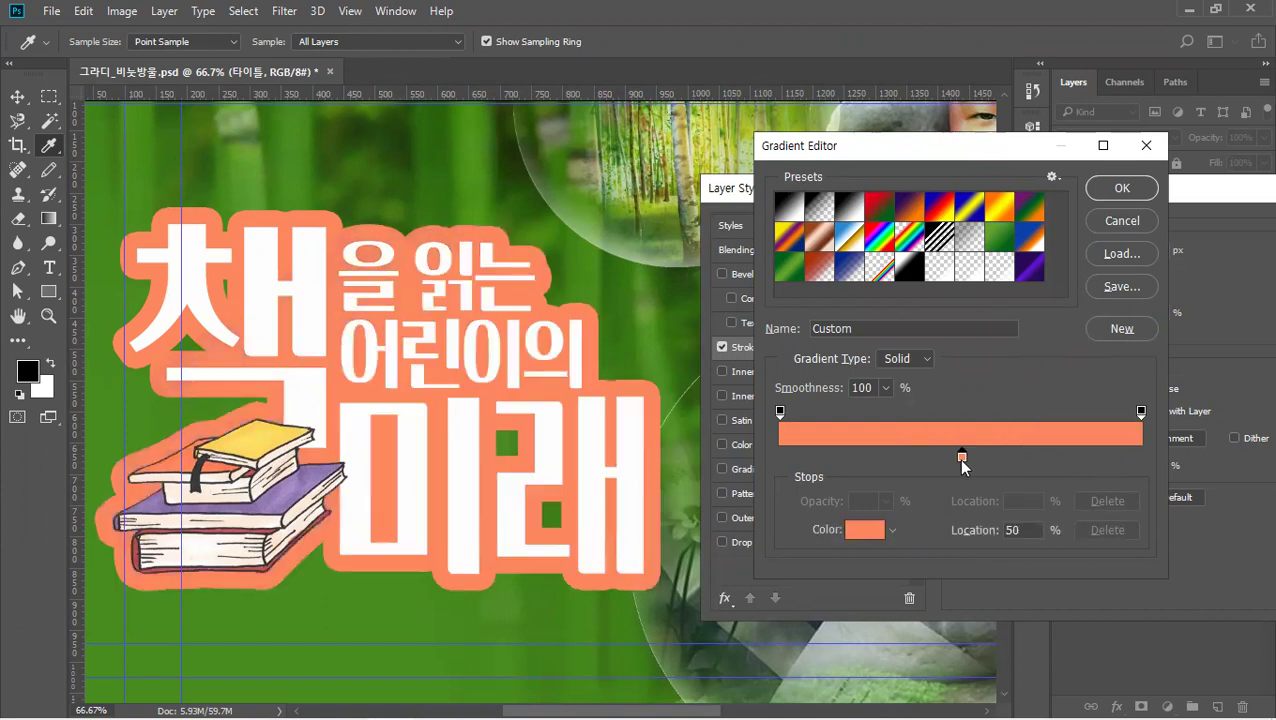
Add a color stop at 3% near the gradient's start and set its color to bright orange ff4100.
click(789, 459)
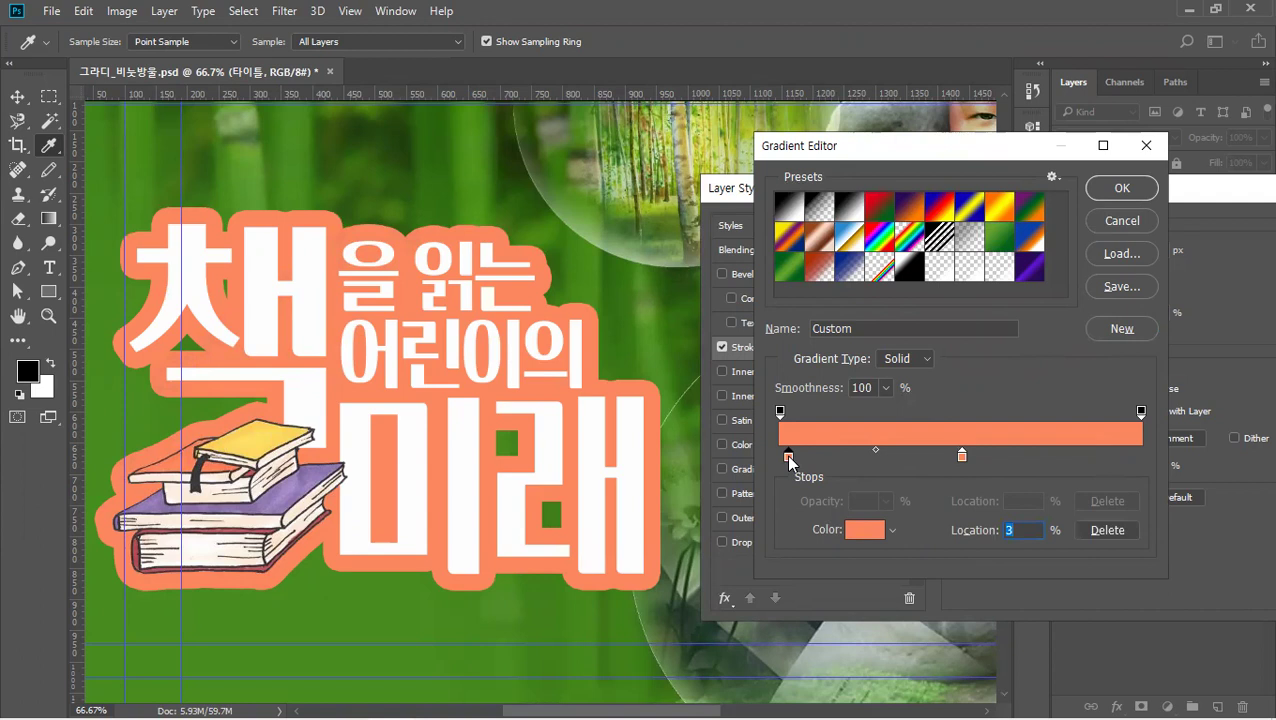
double_click(790, 458)
drag(868, 300, 922, 280)
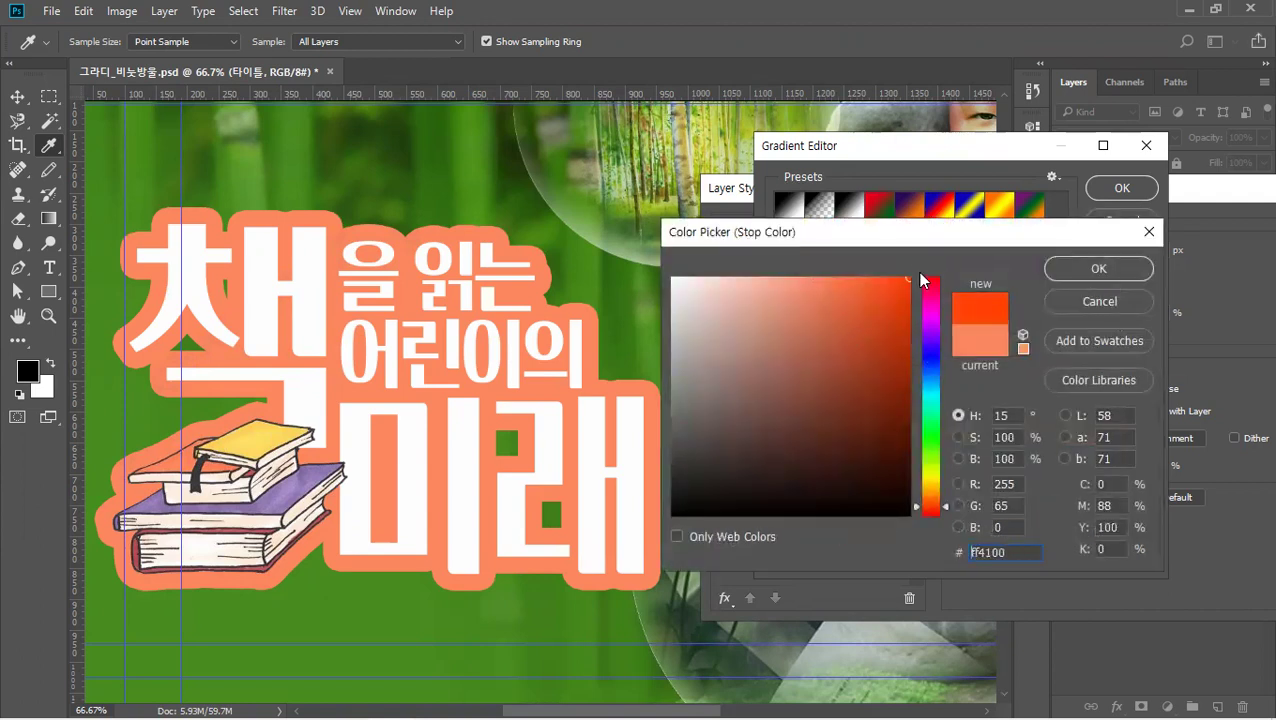
click(1076, 269)
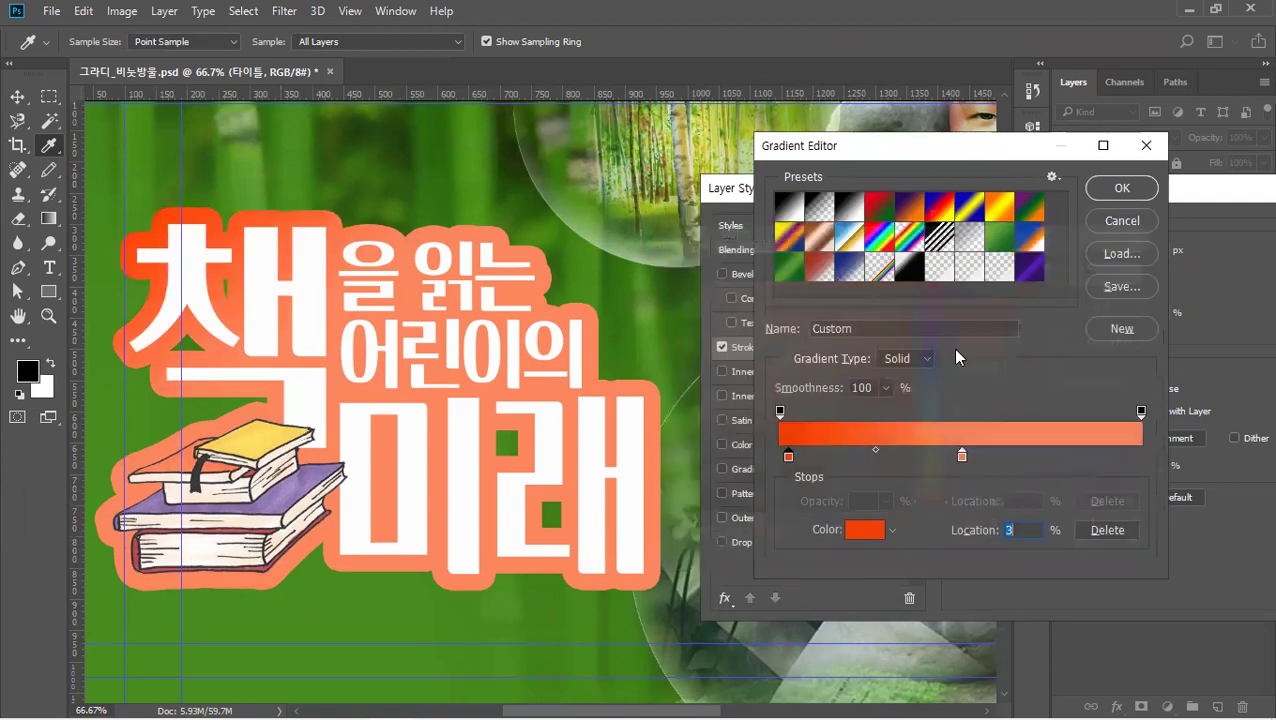
Move the ff4100 stop to 30% and add a matching stop at 74% beyond the light orange one.
drag(789, 458, 864, 465)
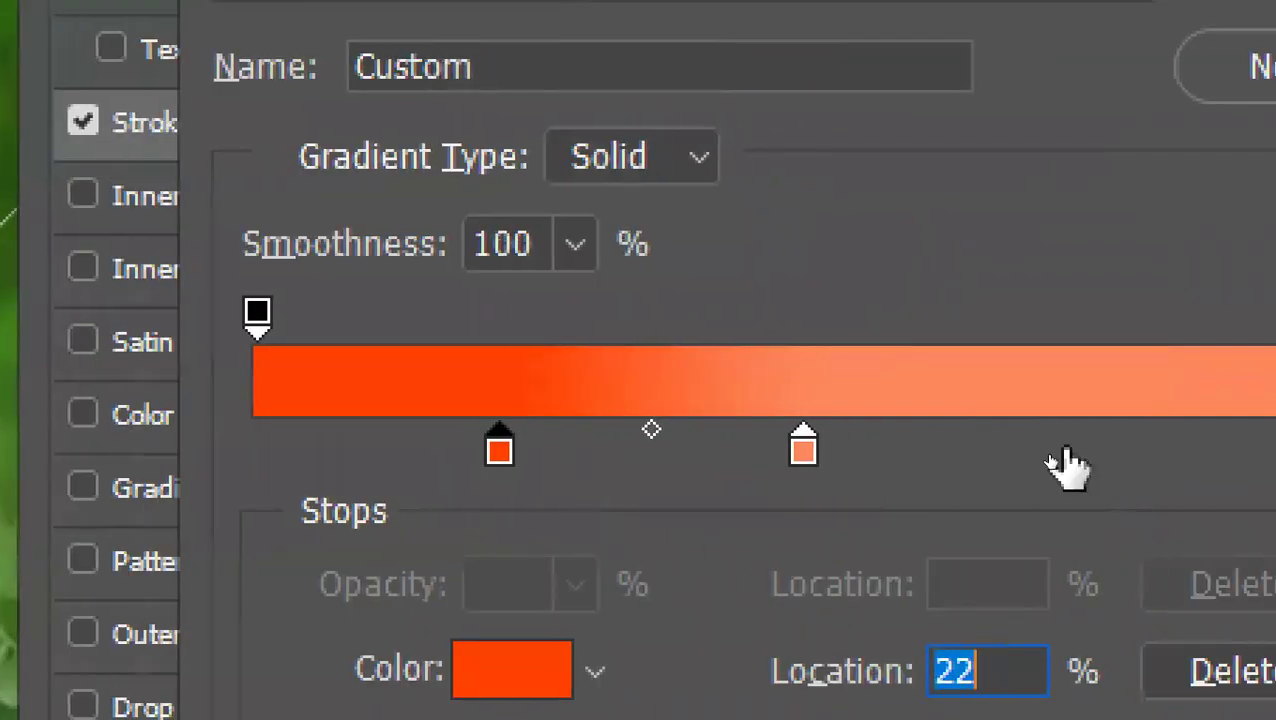
click(1060, 450)
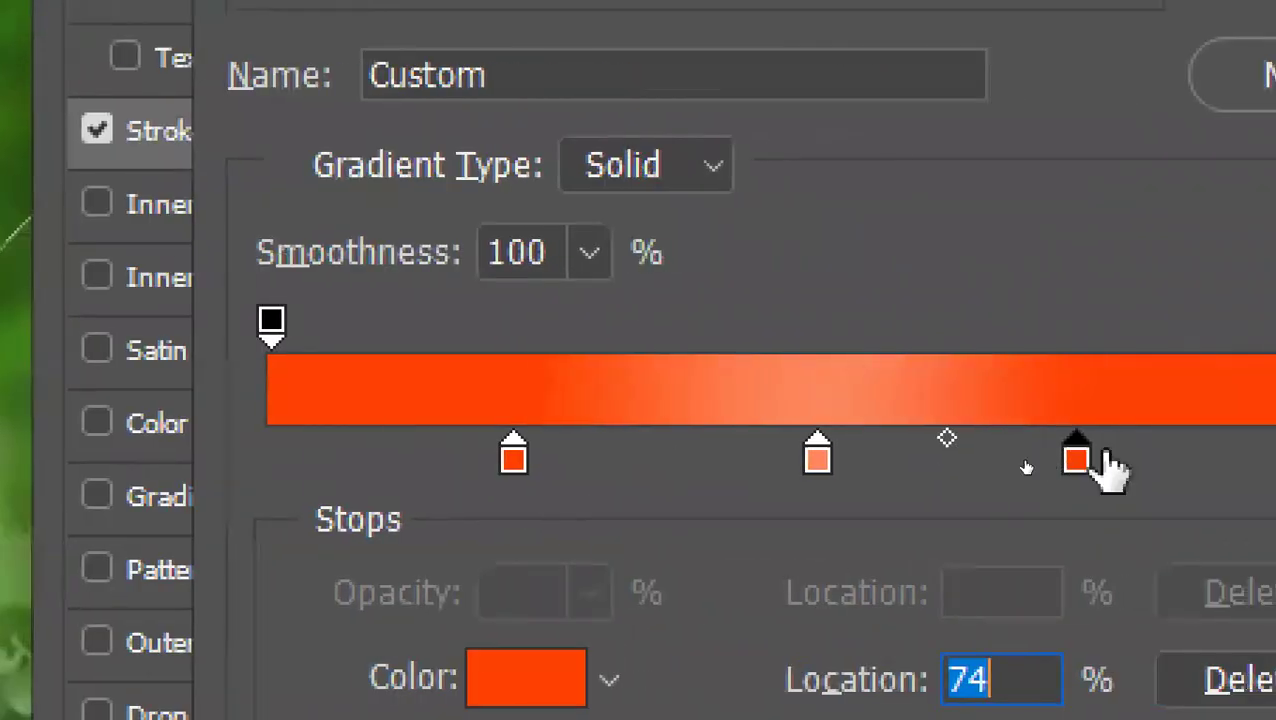
drag(515, 468, 592, 470)
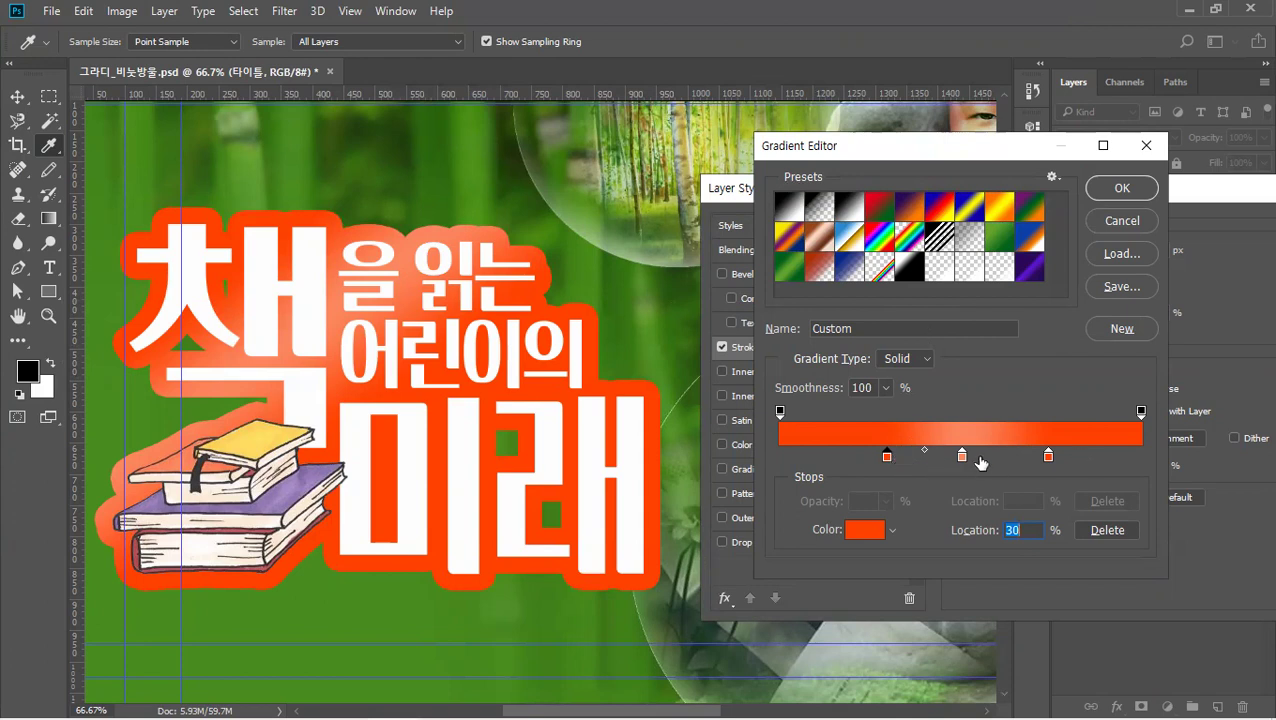
Change the 74% stop's color to pure red with hue 0 and move the ff4100 stop to 37%.
double_click(1048, 457)
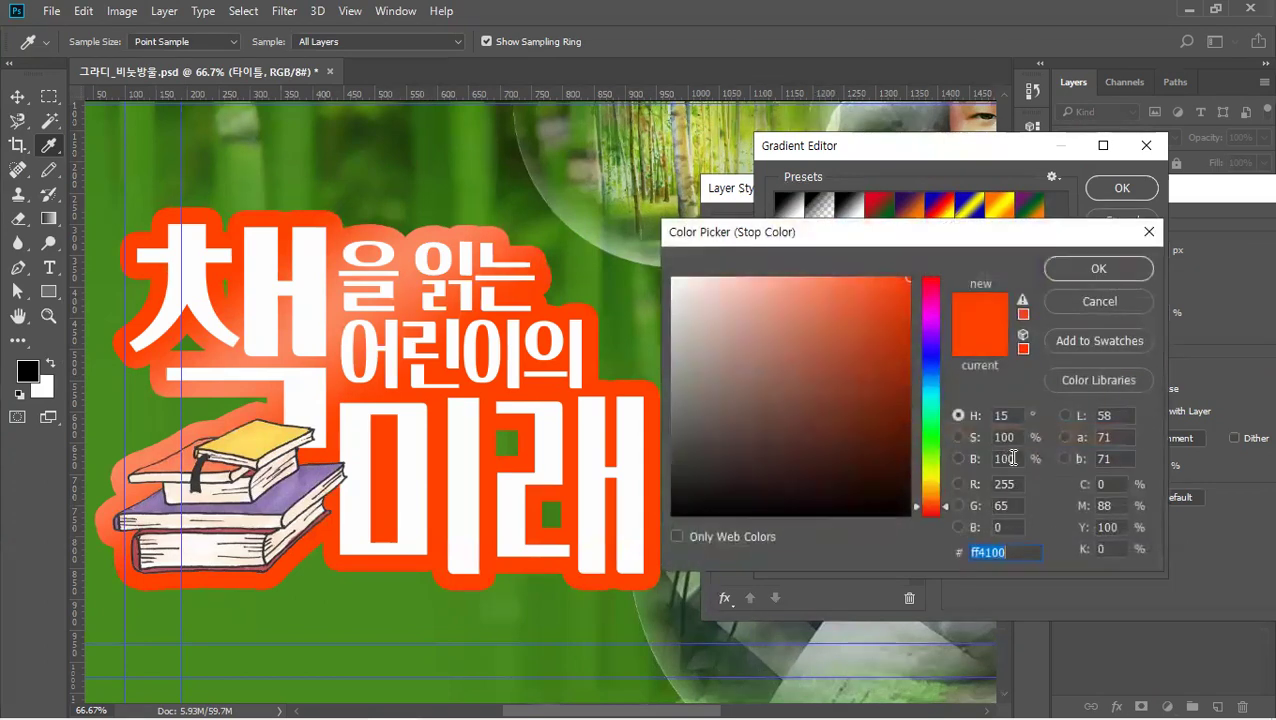
drag(929, 500, 918, 523)
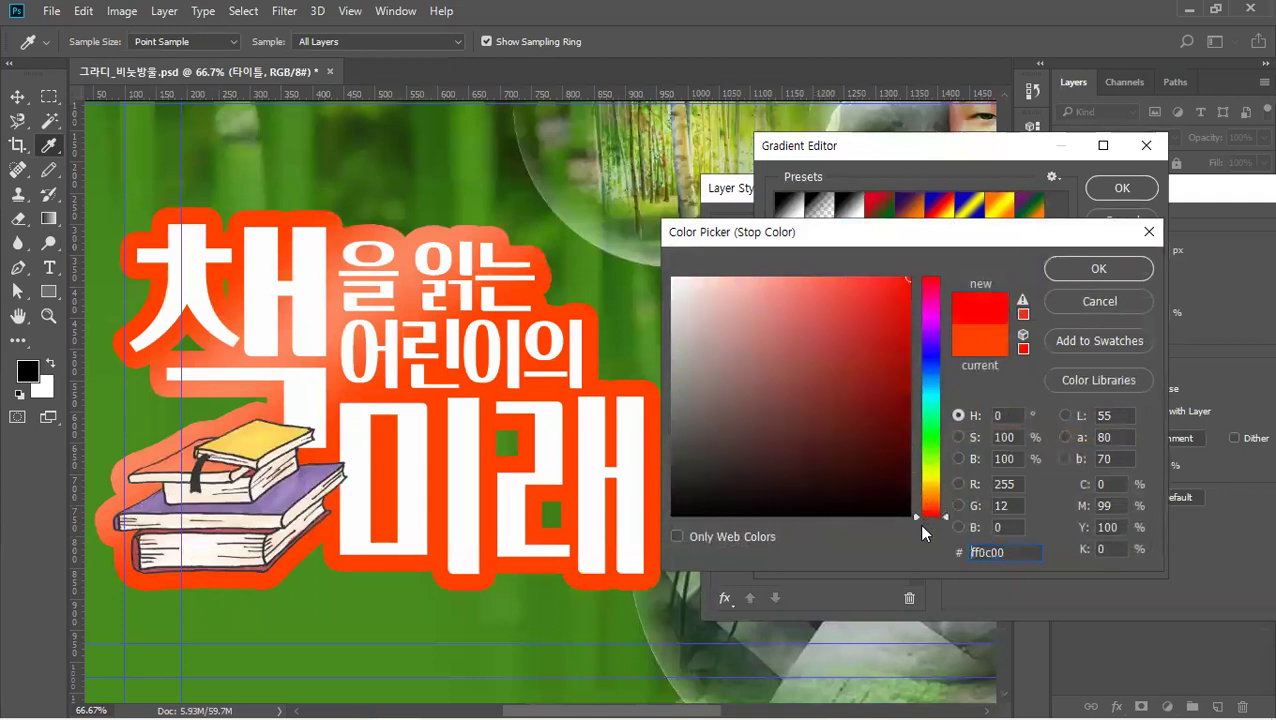
click(1097, 271)
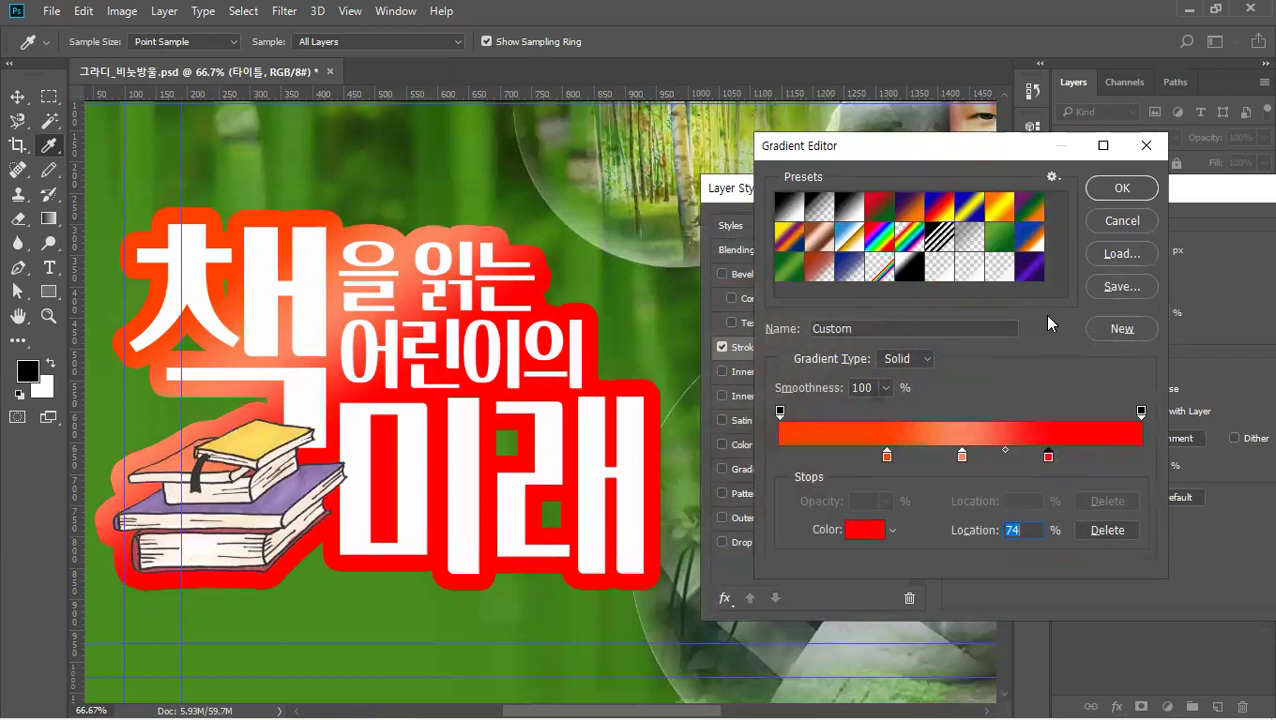
drag(886, 459, 913, 466)
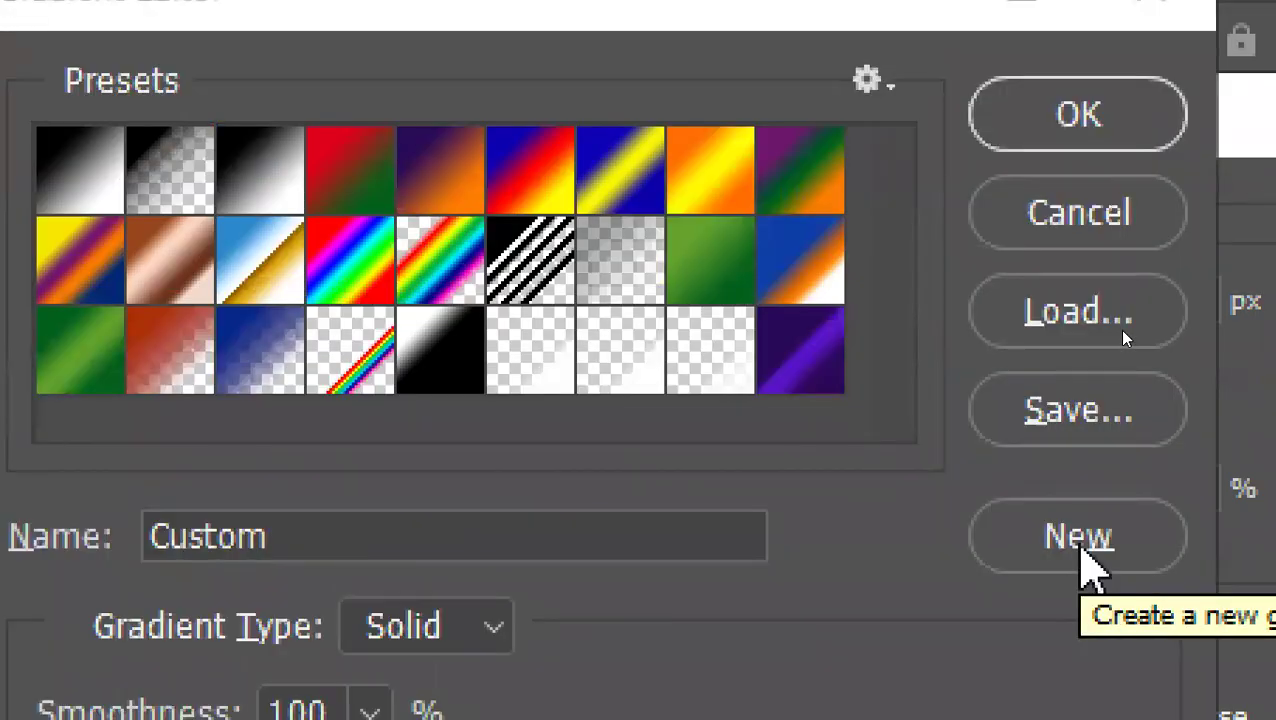
Save the orange-red gradient as a new preset, apply it to the stroke and reposition it across the title.
click(1082, 545)
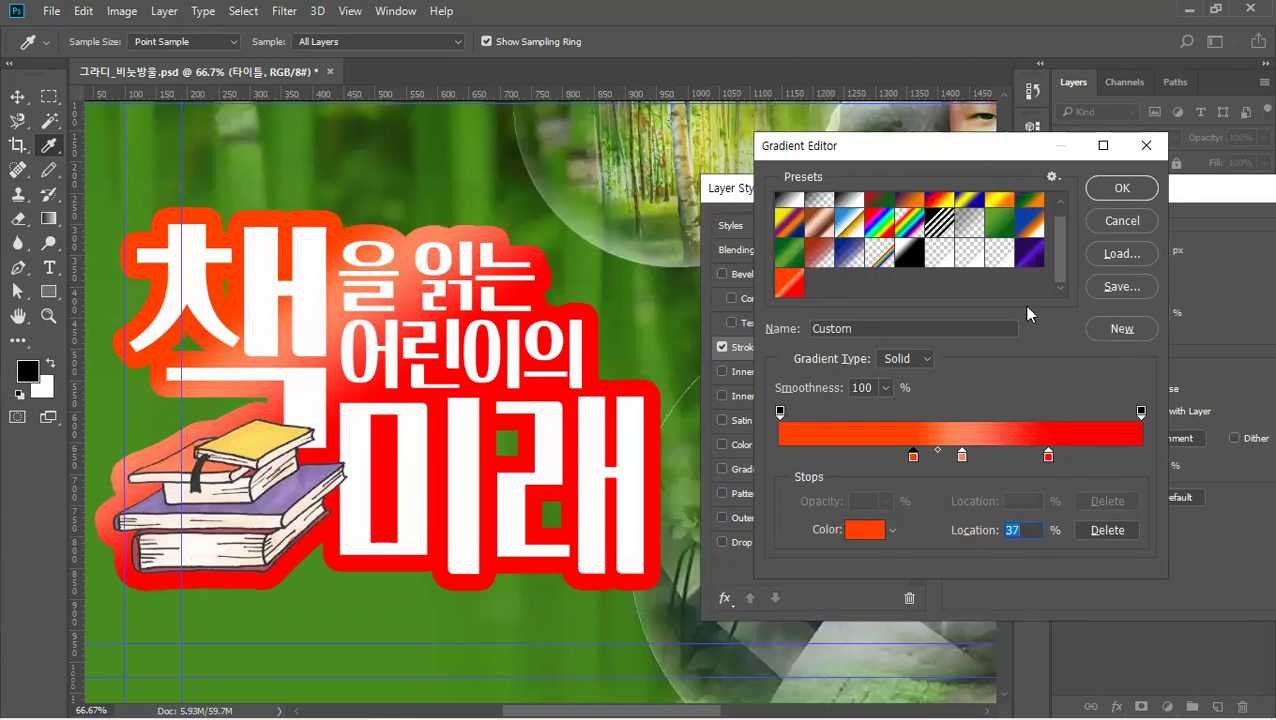
click(1121, 190)
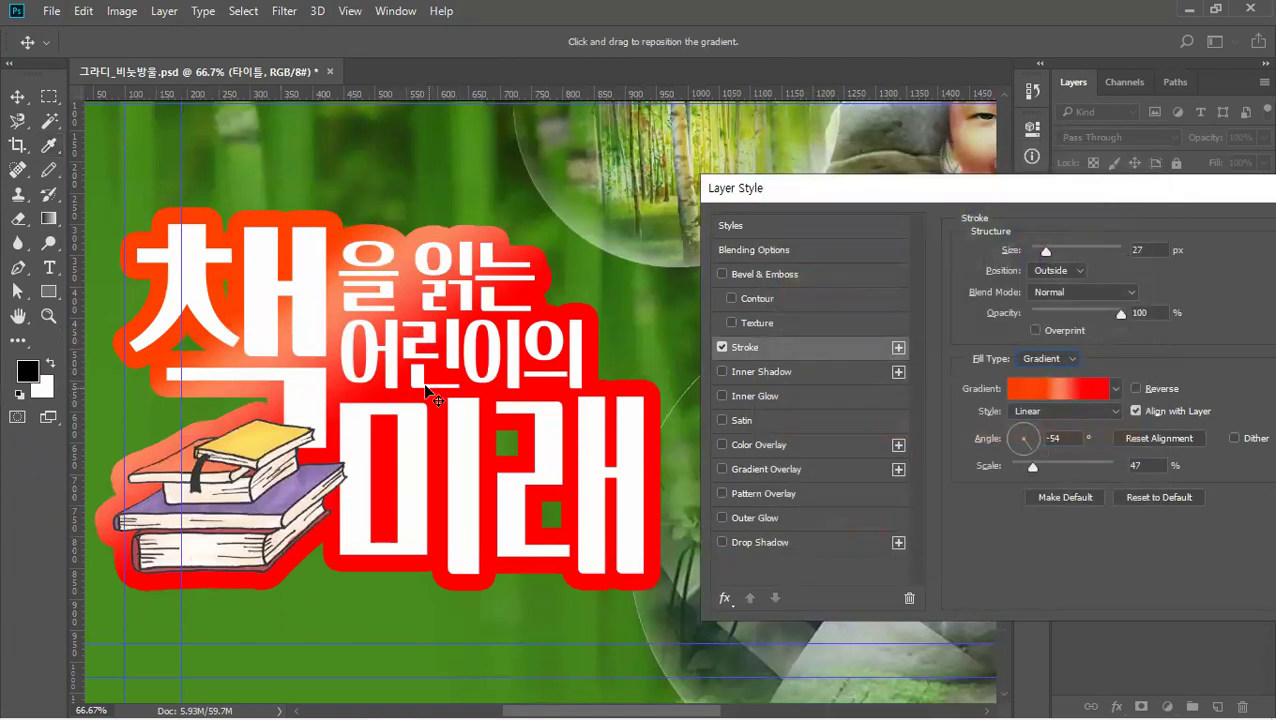
mouse_move(343, 335)
mouse_down()
mouse_move(288, 282)
mouse_move(433, 447)
mouse_move(277, 264)
mouse_move(513, 478)
mouse_move(672, 598)
mouse_move(688, 627)
mouse_move(436, 433)
mouse_move(330, 375)
mouse_move(484, 560)
mouse_move(568, 612)
mouse_move(424, 458)
mouse_move(253, 333)
mouse_move(380, 430)
mouse_up()
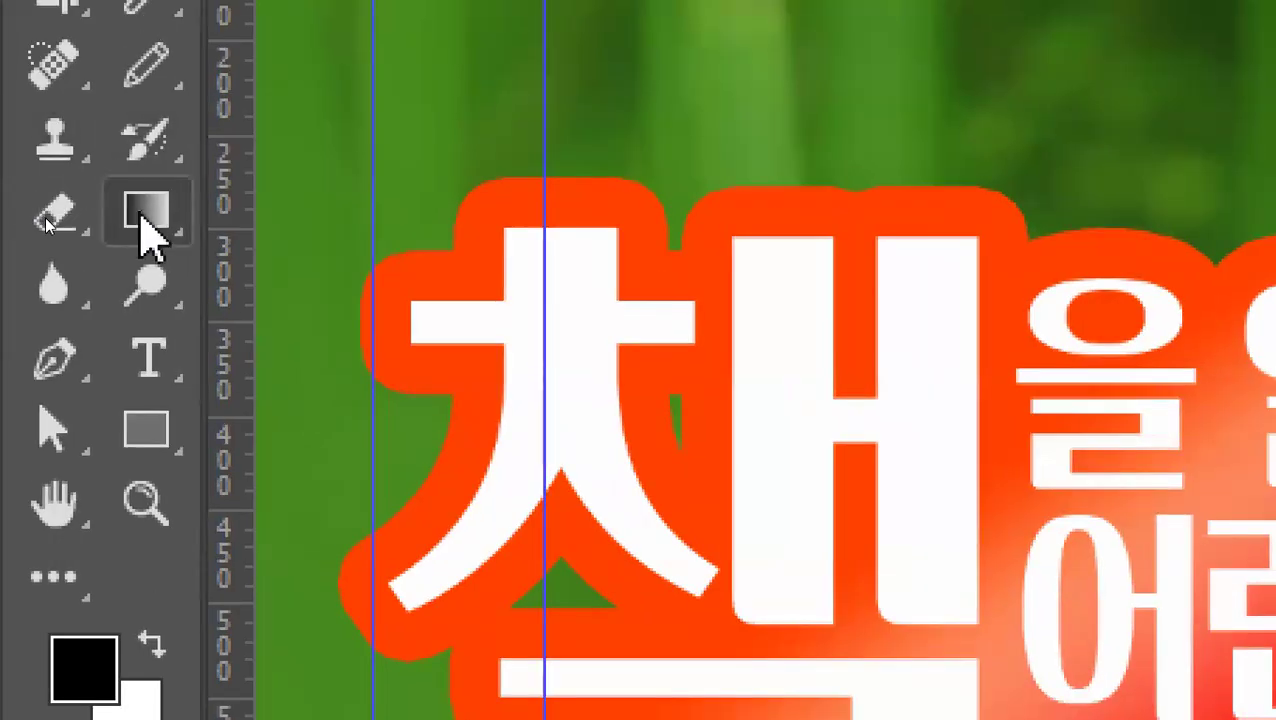
key(v)
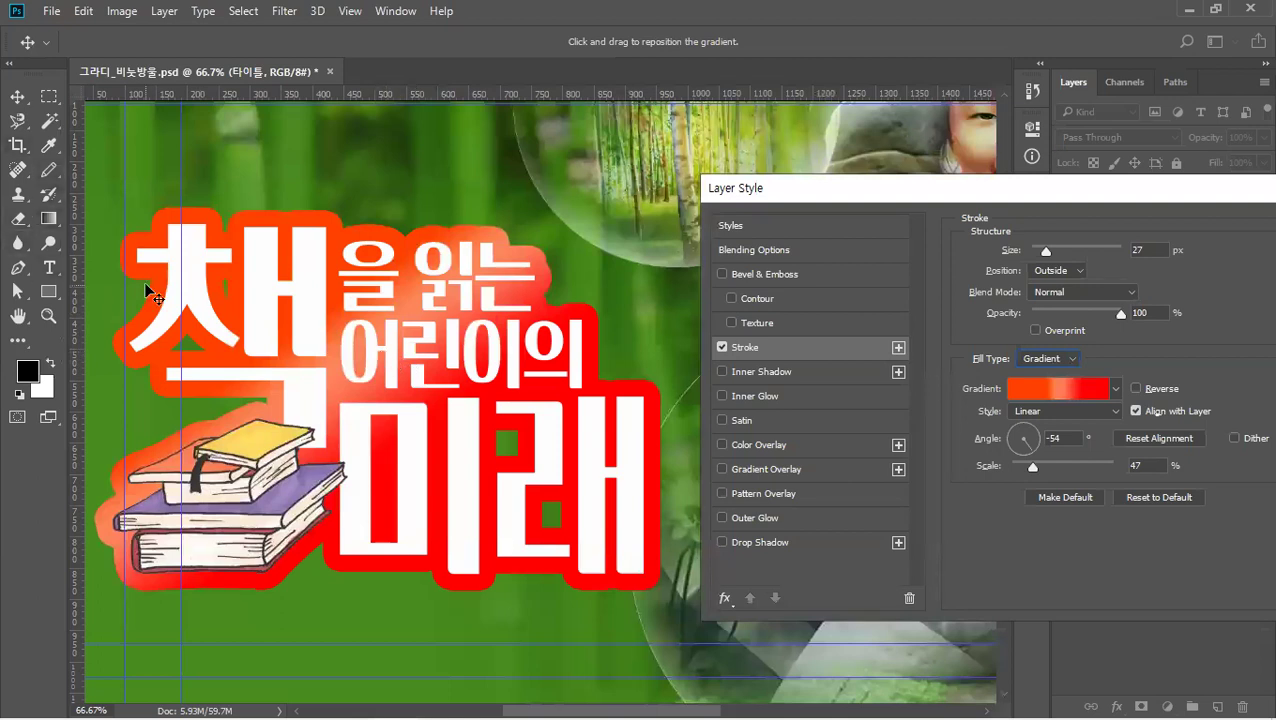
Set the title stroke gradient's angle to -90° and reposition the gradient across the lettering.
mouse_move(327, 343)
mouse_down()
mouse_move(377, 382)
mouse_move(365, 340)
mouse_move(248, 296)
mouse_move(335, 408)
mouse_move(275, 345)
mouse_move(399, 447)
mouse_move(224, 274)
mouse_move(275, 351)
mouse_up()
mouse_move(404, 483)
mouse_down()
mouse_move(466, 534)
mouse_move(438, 436)
mouse_up()
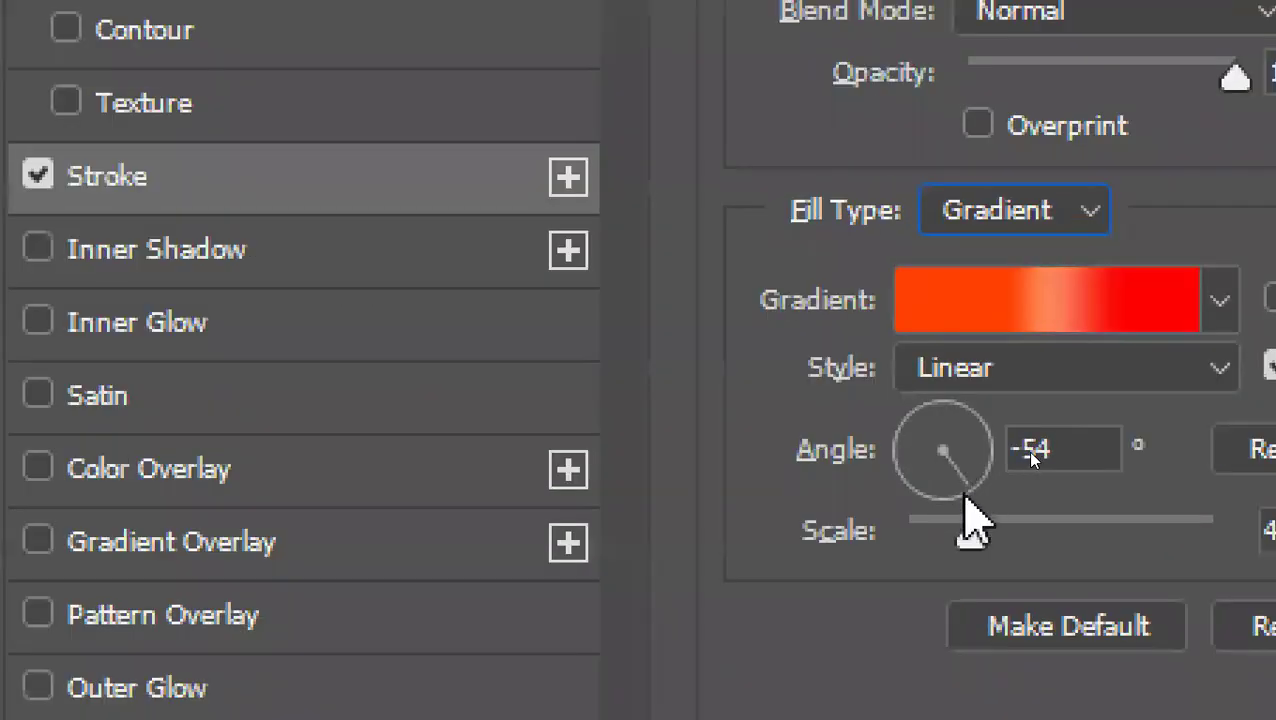
drag(965, 490, 945, 506)
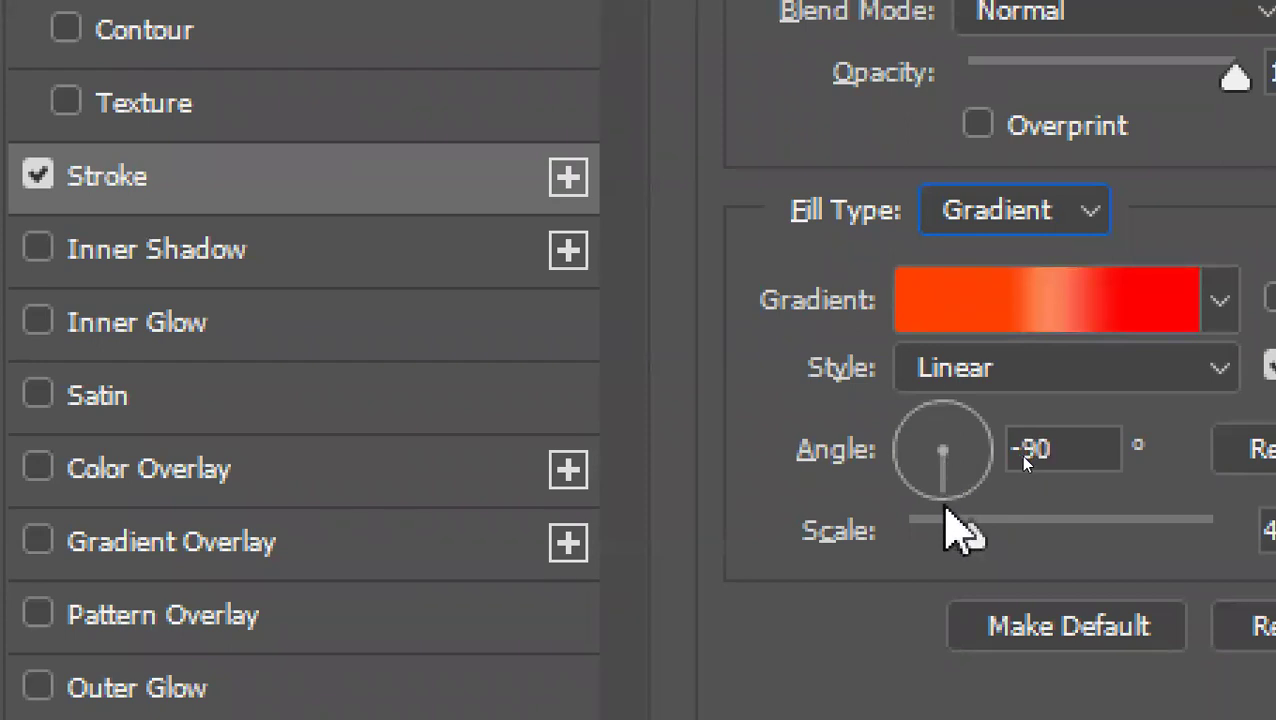
click(1025, 457)
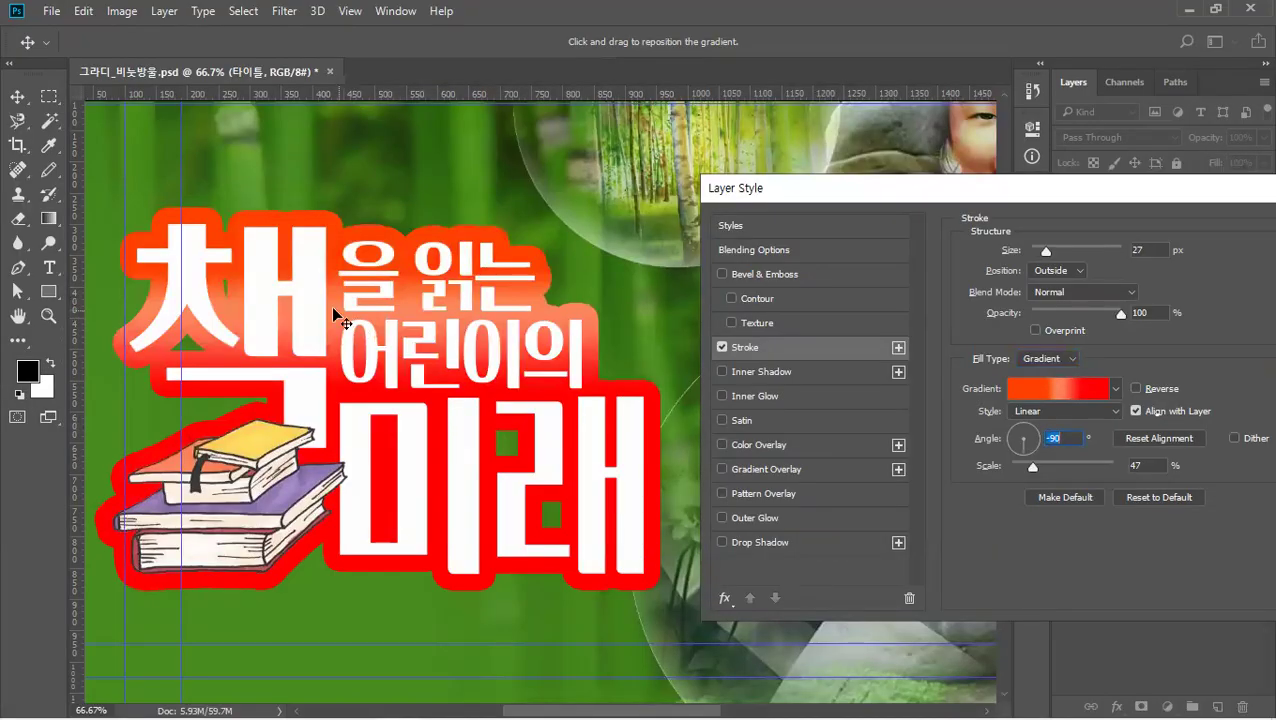
mouse_move(339, 345)
mouse_down()
mouse_move(339, 385)
mouse_move(331, 323)
mouse_up()
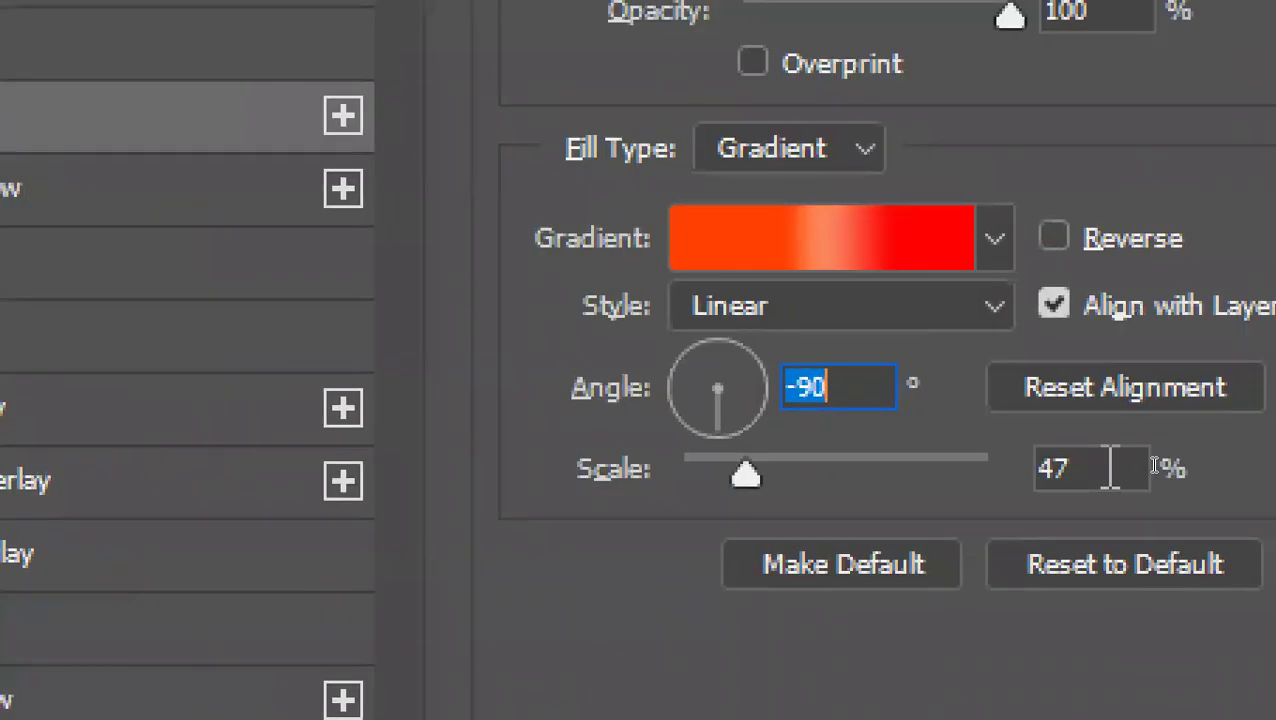
Try the stroke gradient's scale at 10%, set it to 100%, and shift the gradient slightly over the title.
click(1155, 464)
double_click(1155, 464)
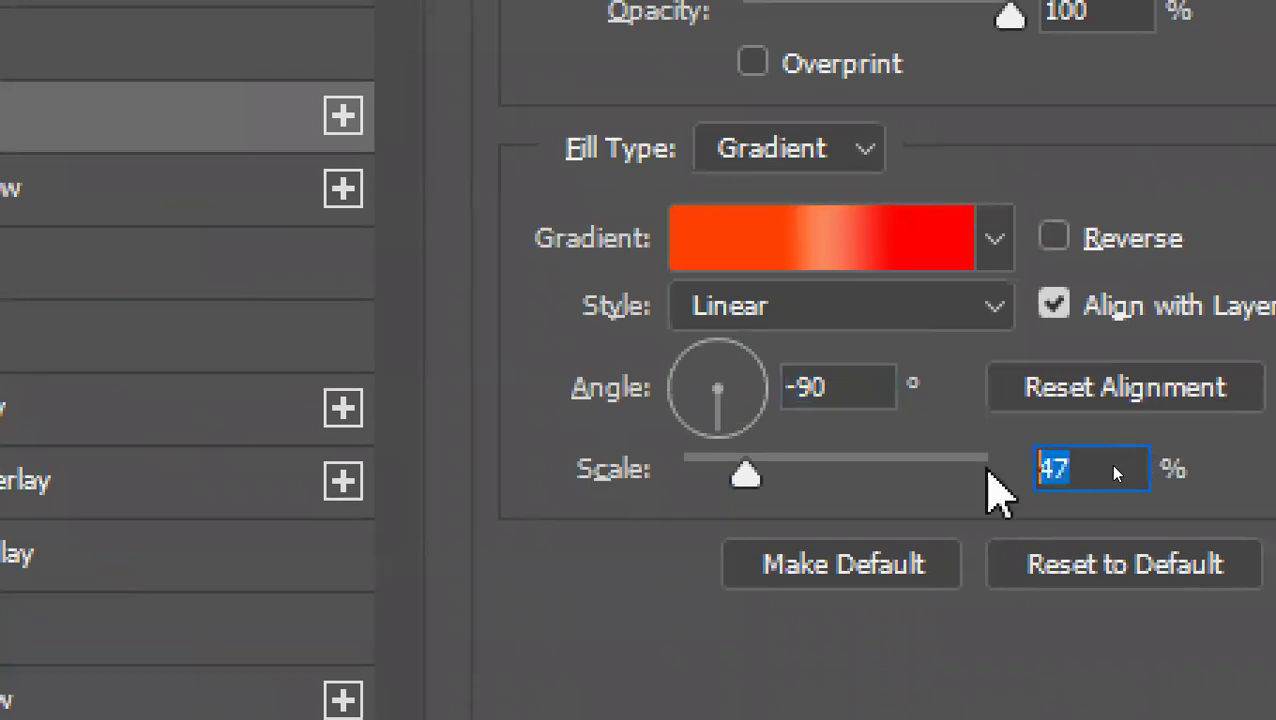
text(100)
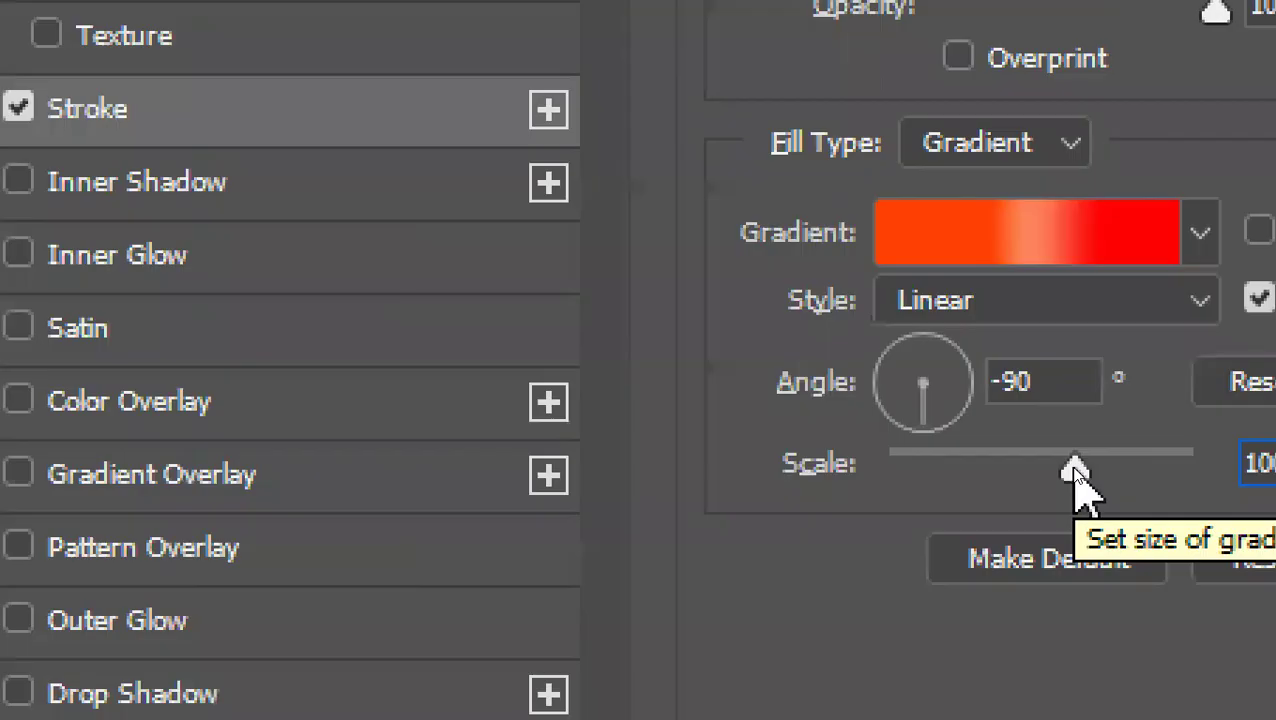
drag(1074, 466, 821, 478)
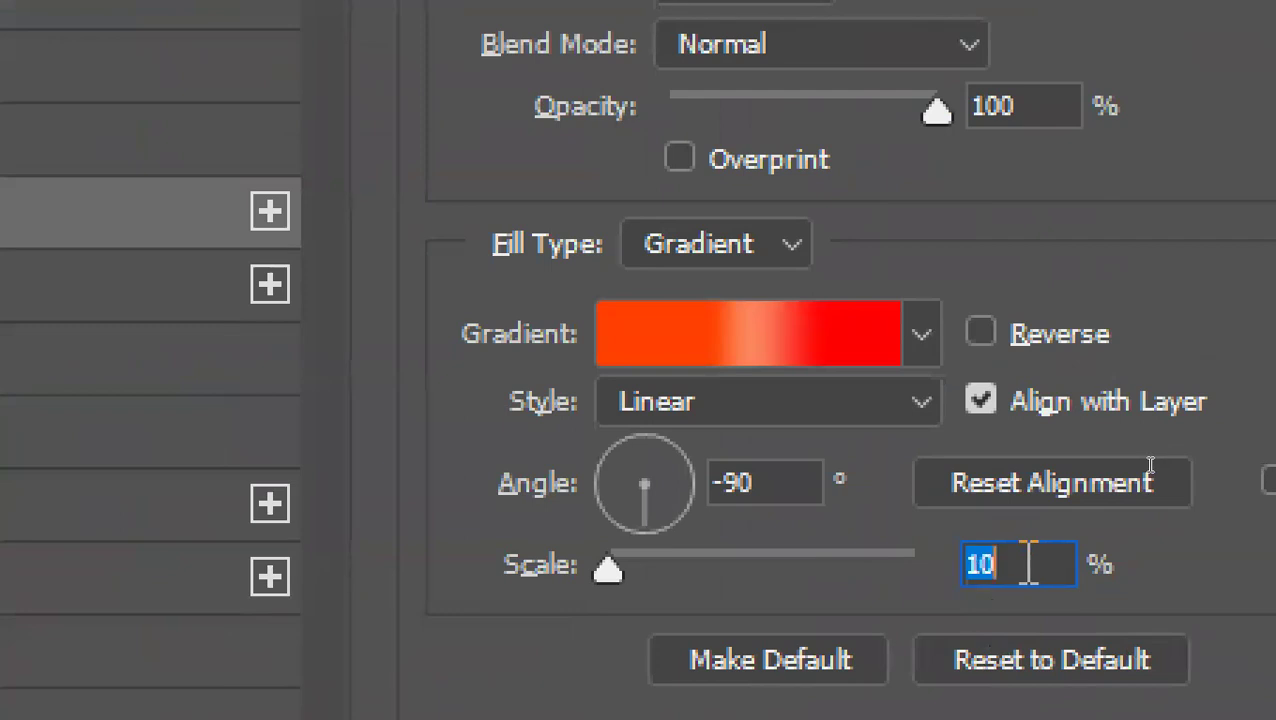
click(1030, 564)
text(0)
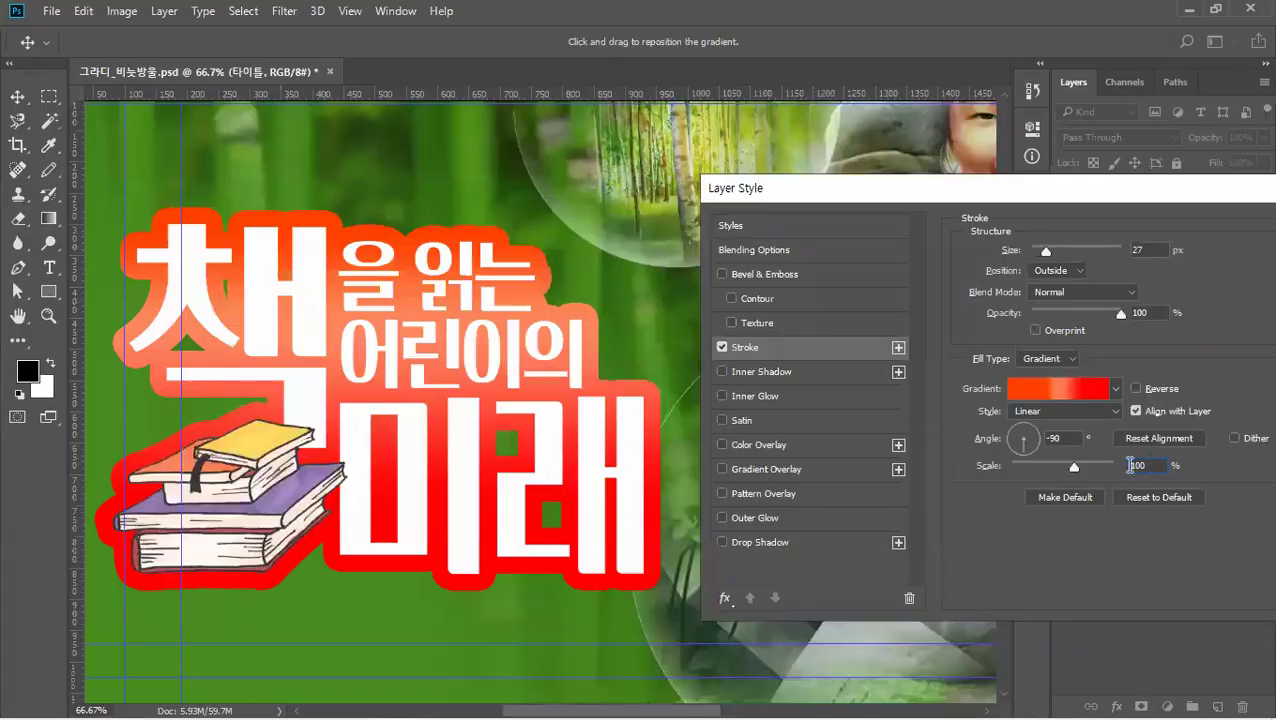
mouse_move(499, 370)
mouse_down()
mouse_move(504, 385)
mouse_move(490, 368)
mouse_up()
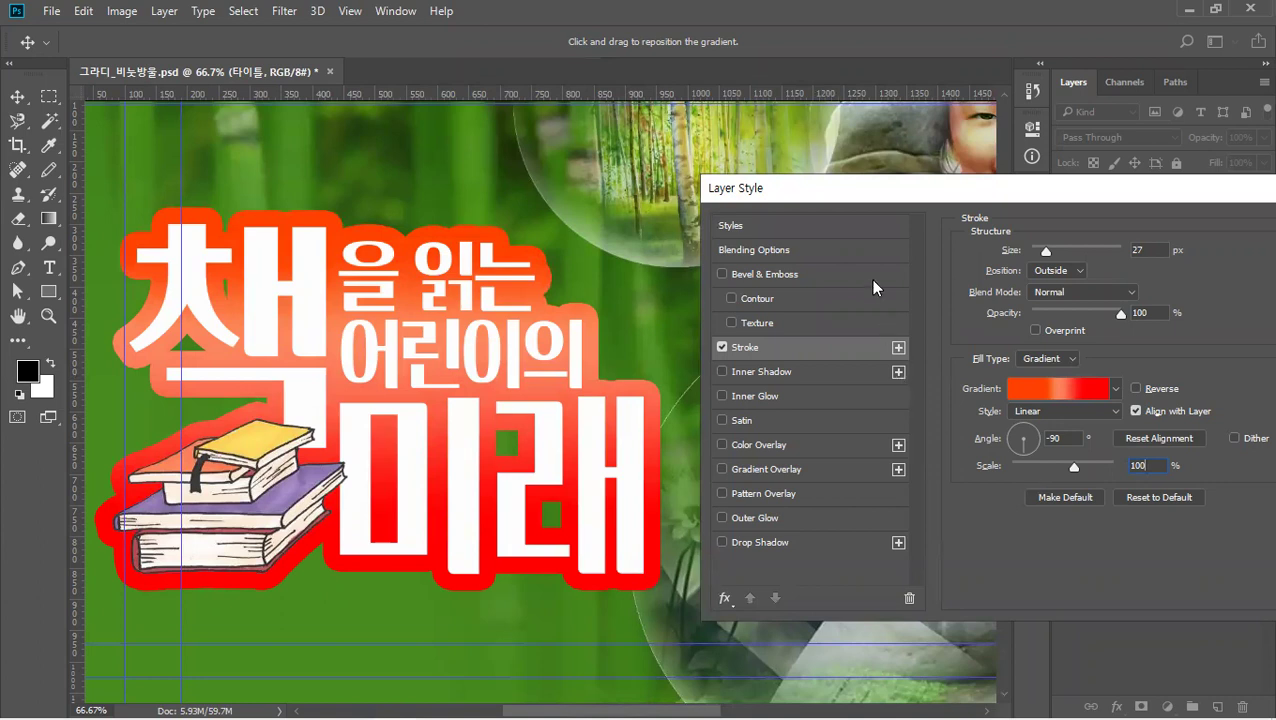
Save the gradient stroke as a new style with layer effects included, adding it to the current library.
drag(834, 193, 802, 154)
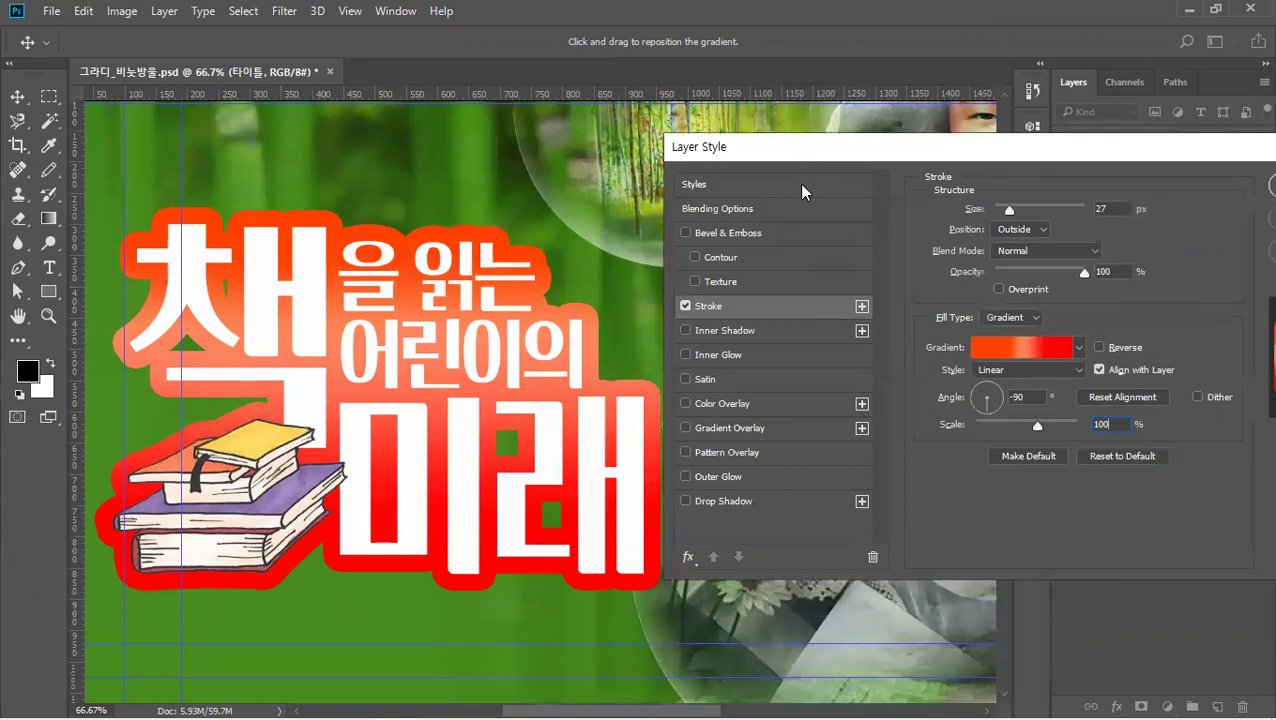
drag(1124, 148, 873, 150)
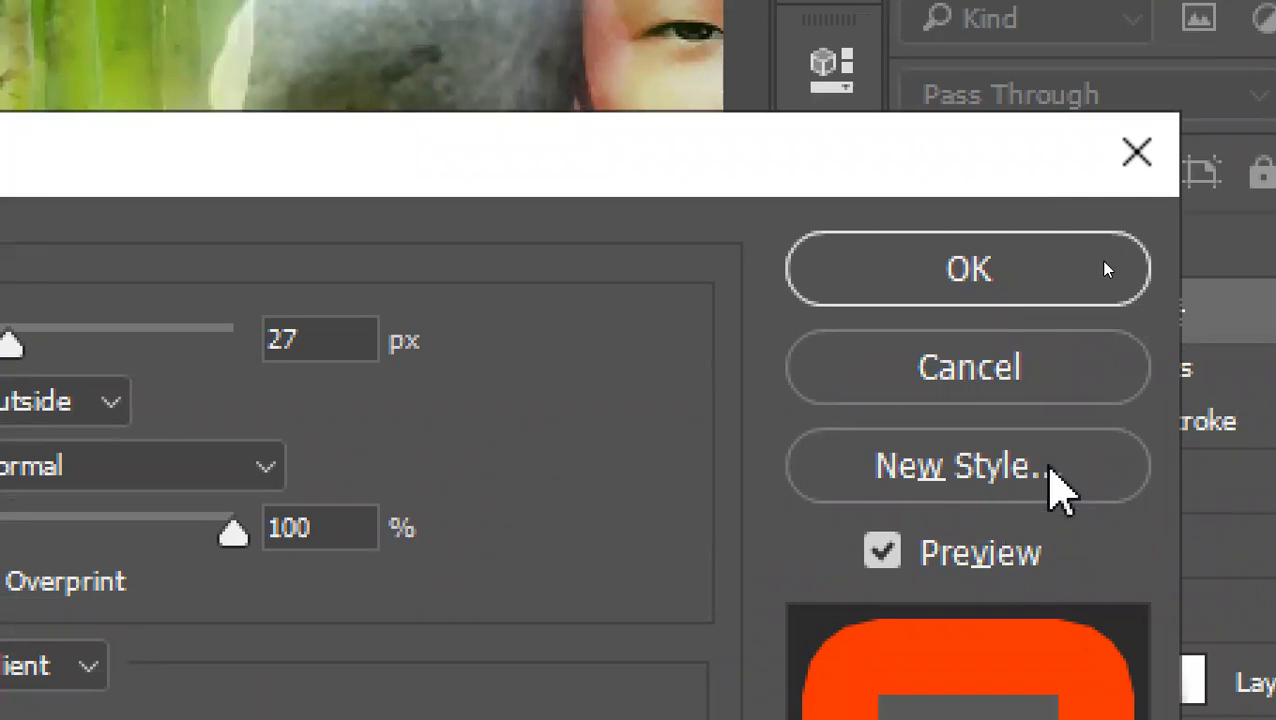
click(1052, 478)
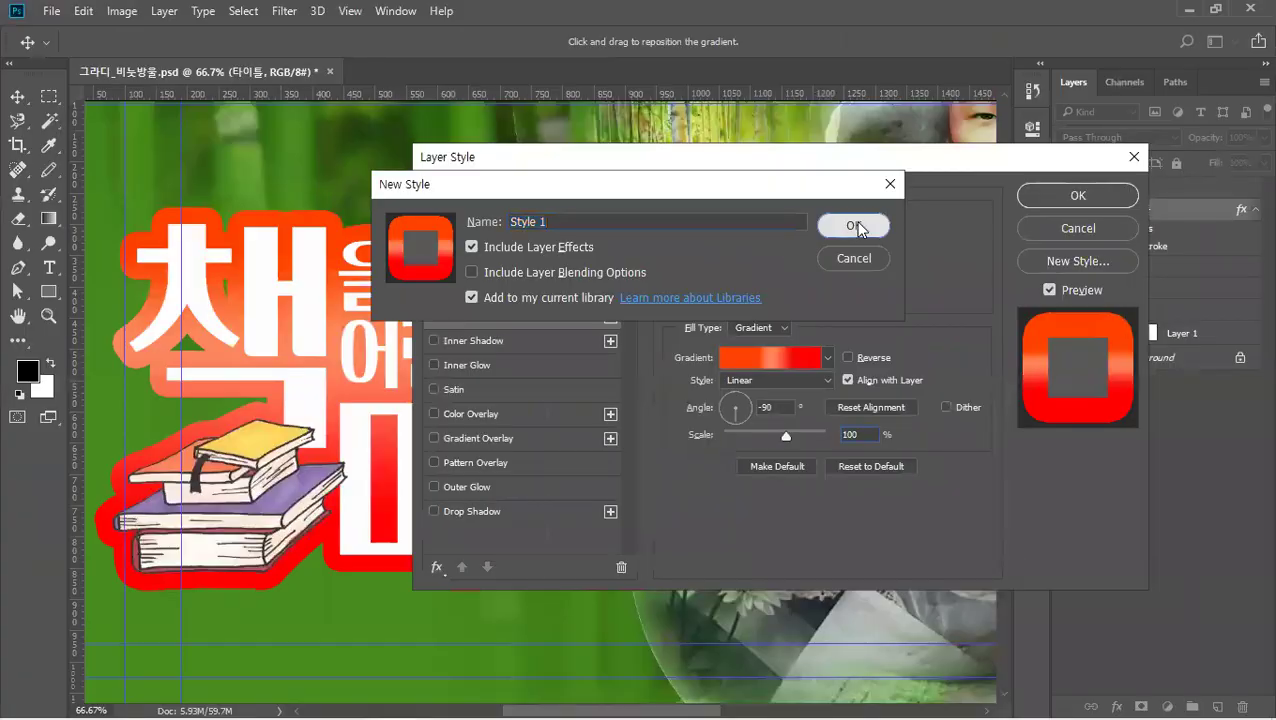
click(850, 224)
key(Tab)
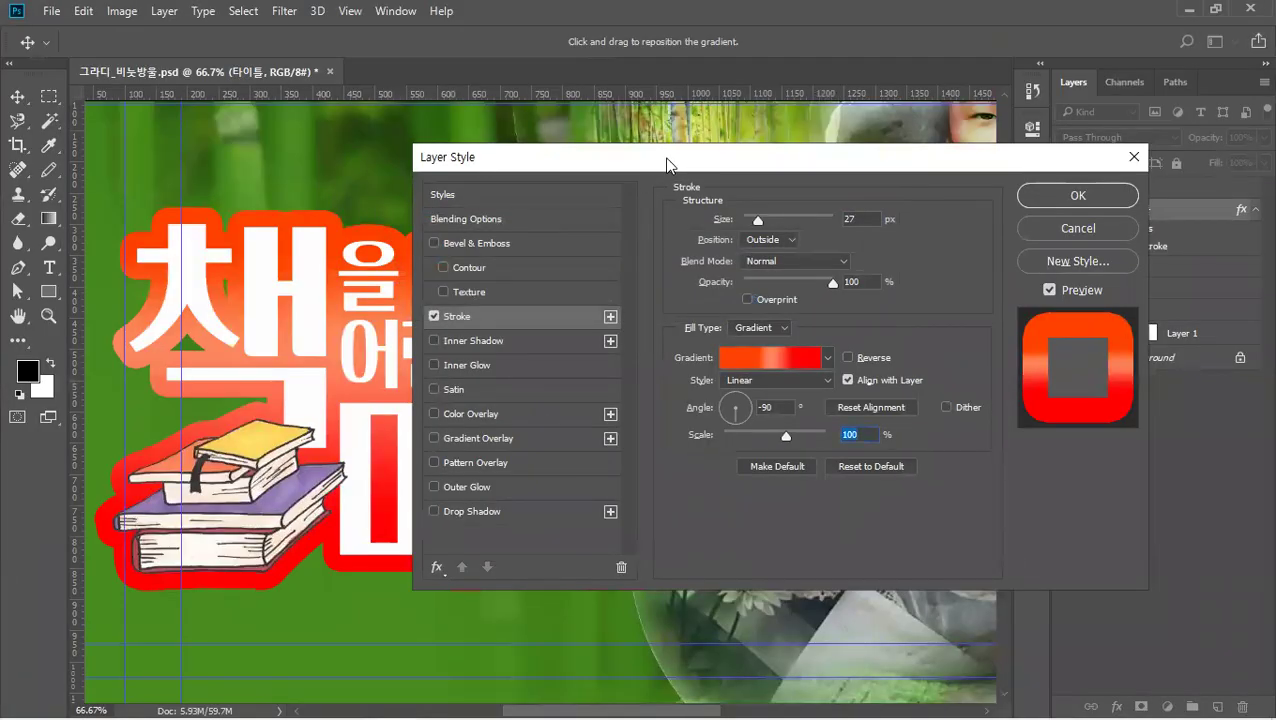
drag(668, 165, 818, 165)
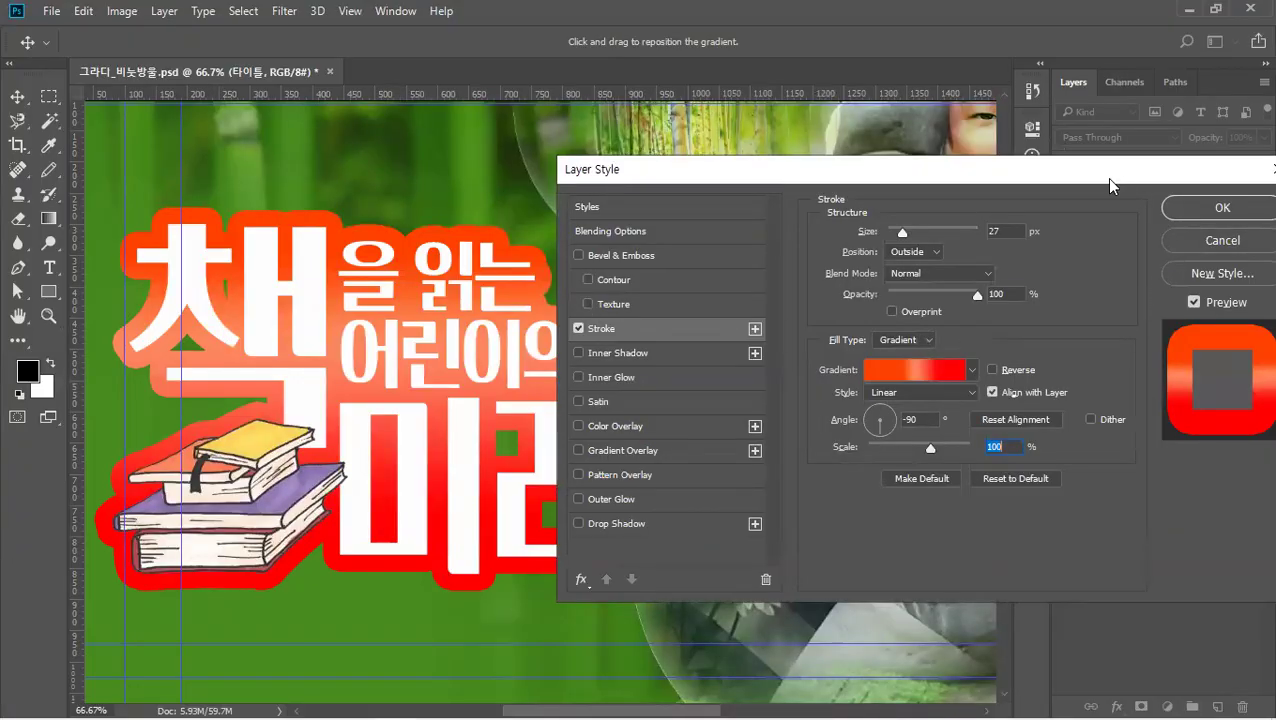
drag(1106, 177, 1034, 208)
key(alt)
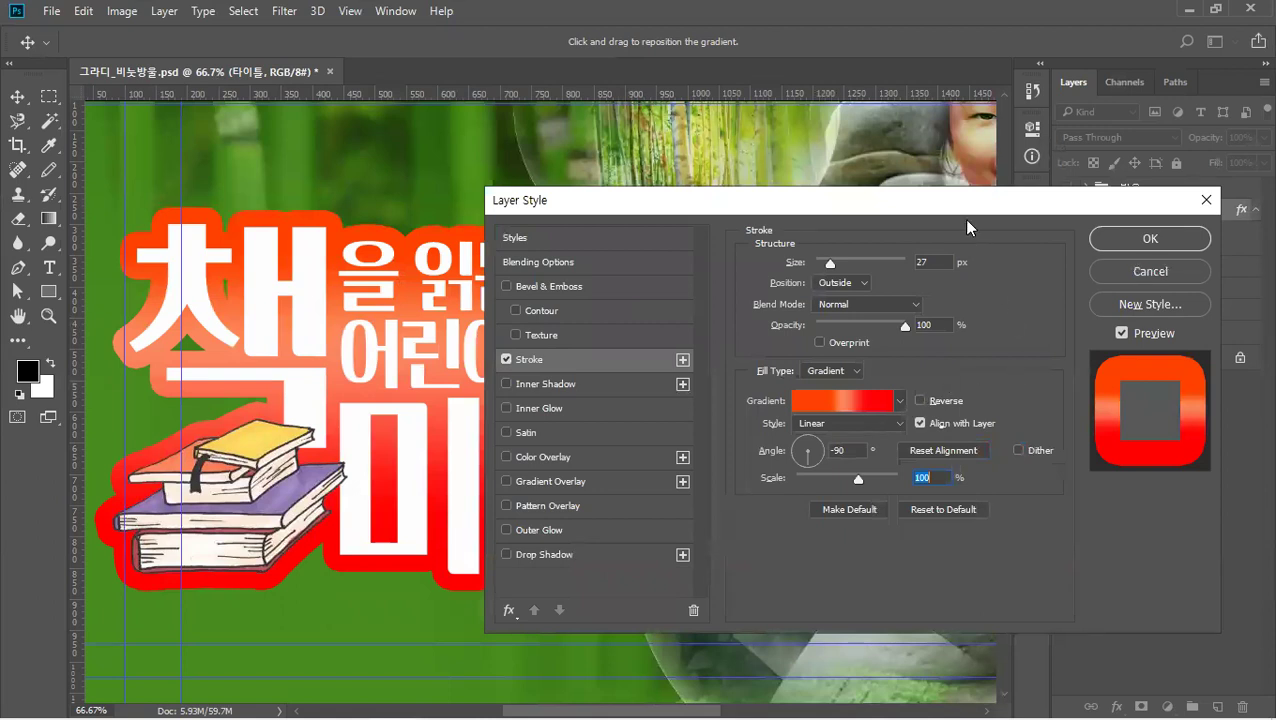
drag(968, 211, 952, 219)
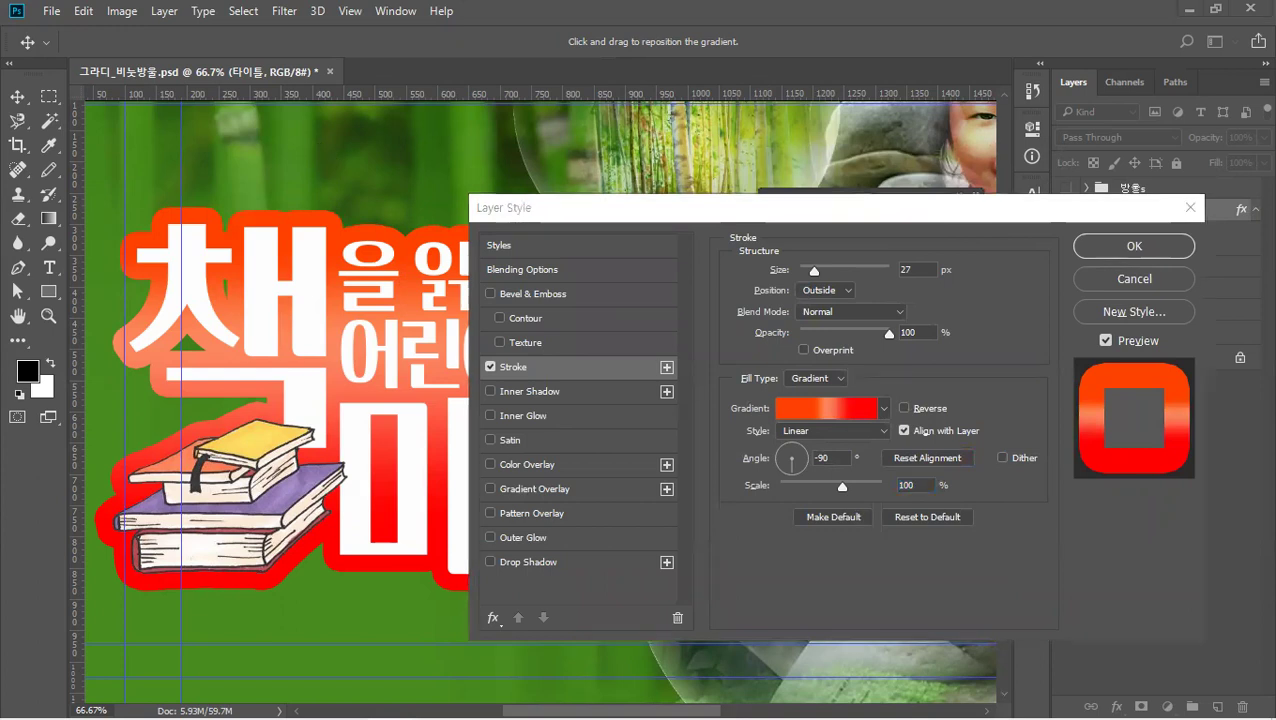
drag(952, 207, 974, 201)
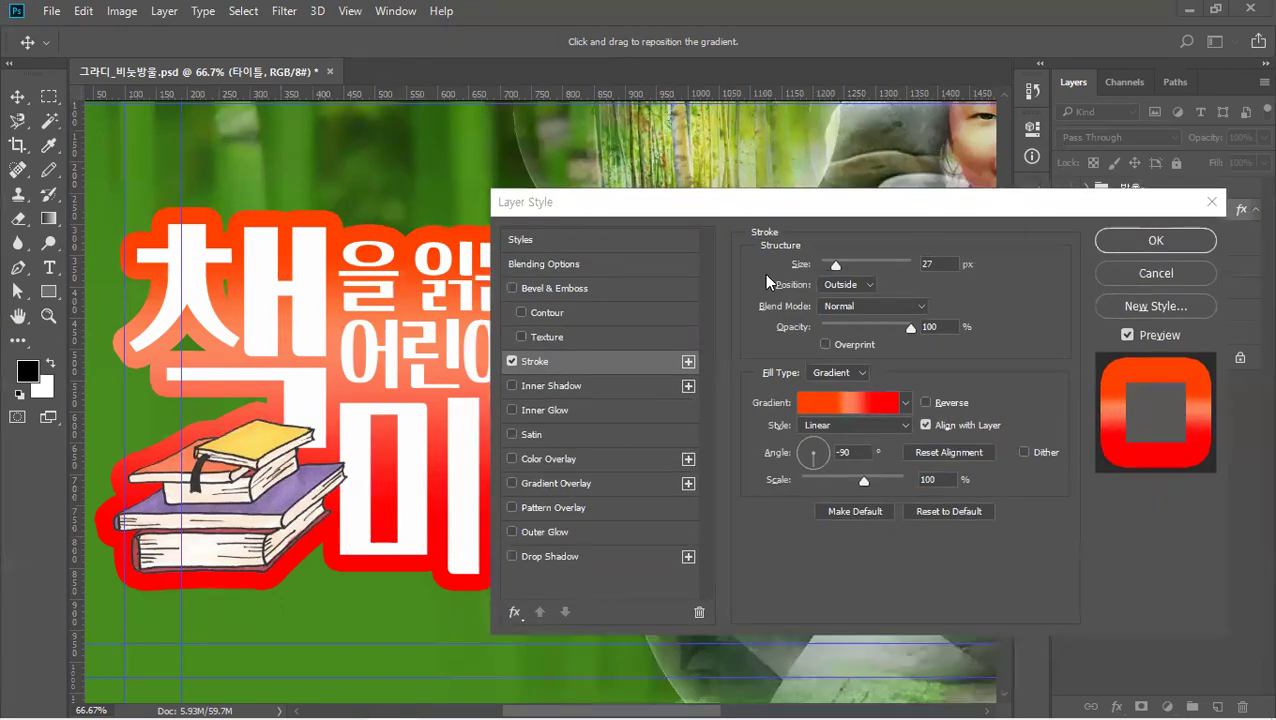
click(715, 205)
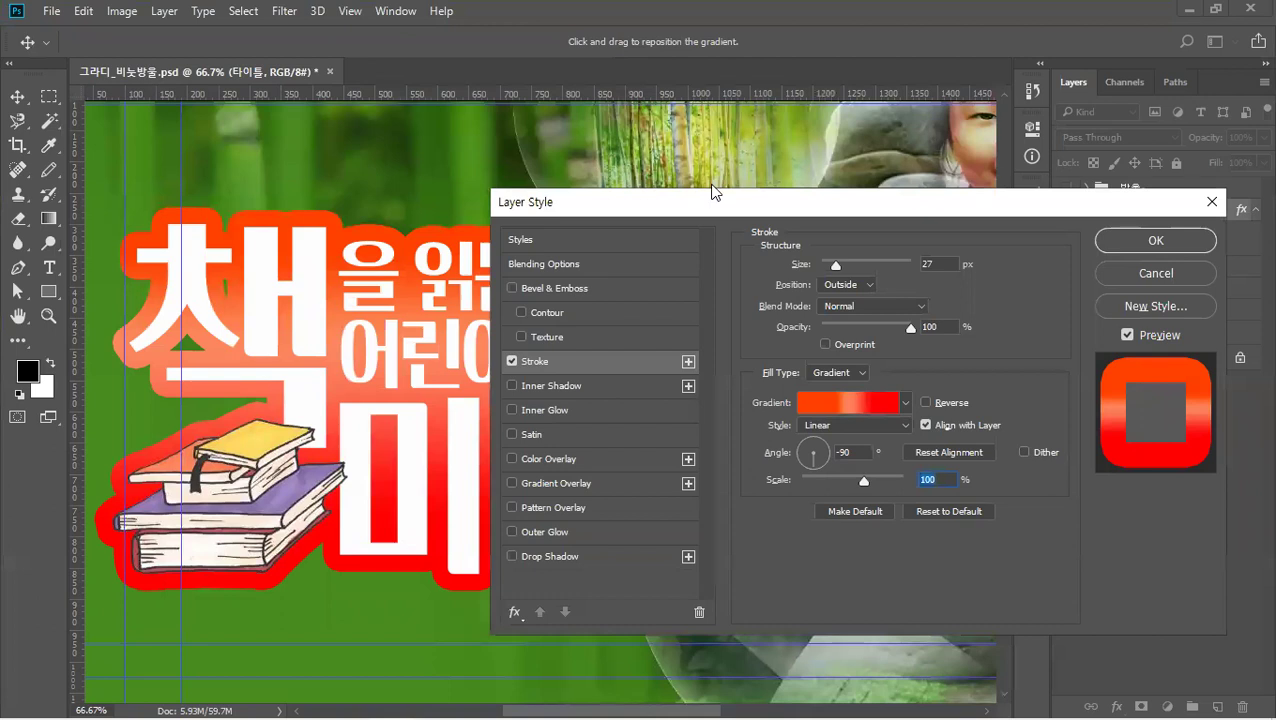
Check the gradient stroke against the whole banner and apply it to the 타이틀 group.
drag(714, 190, 819, 192)
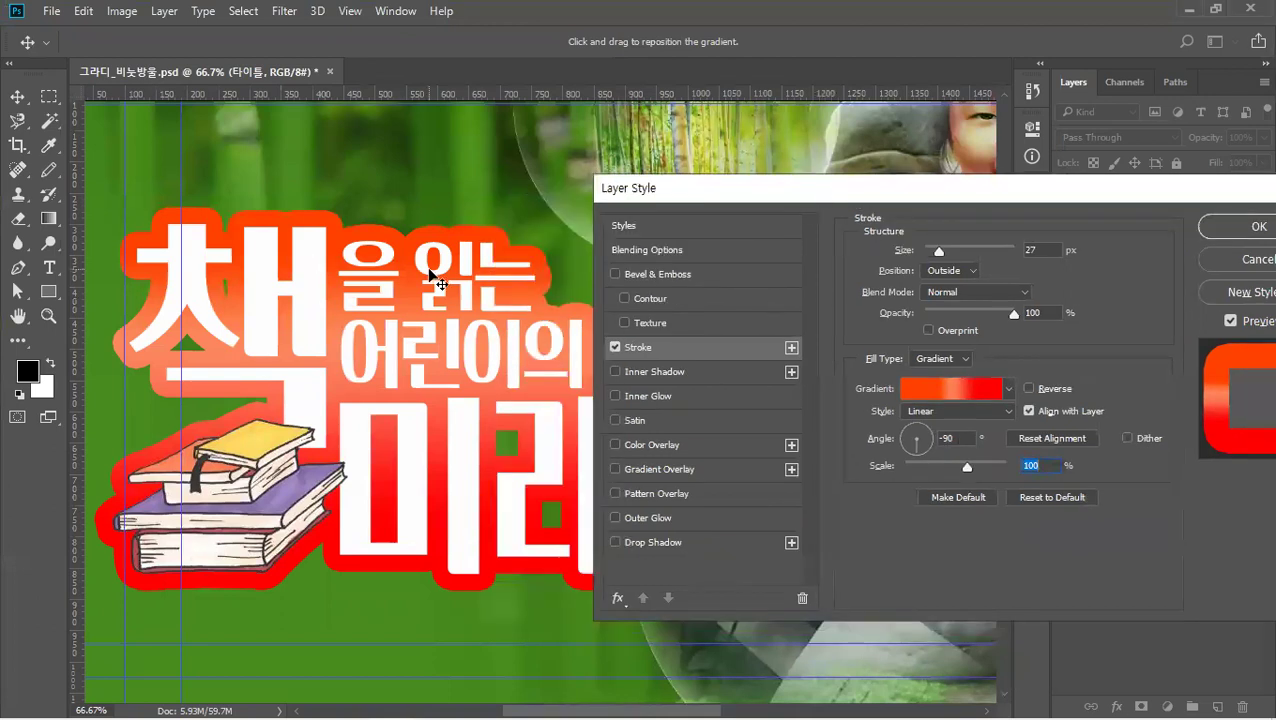
key(ctrl+minus)
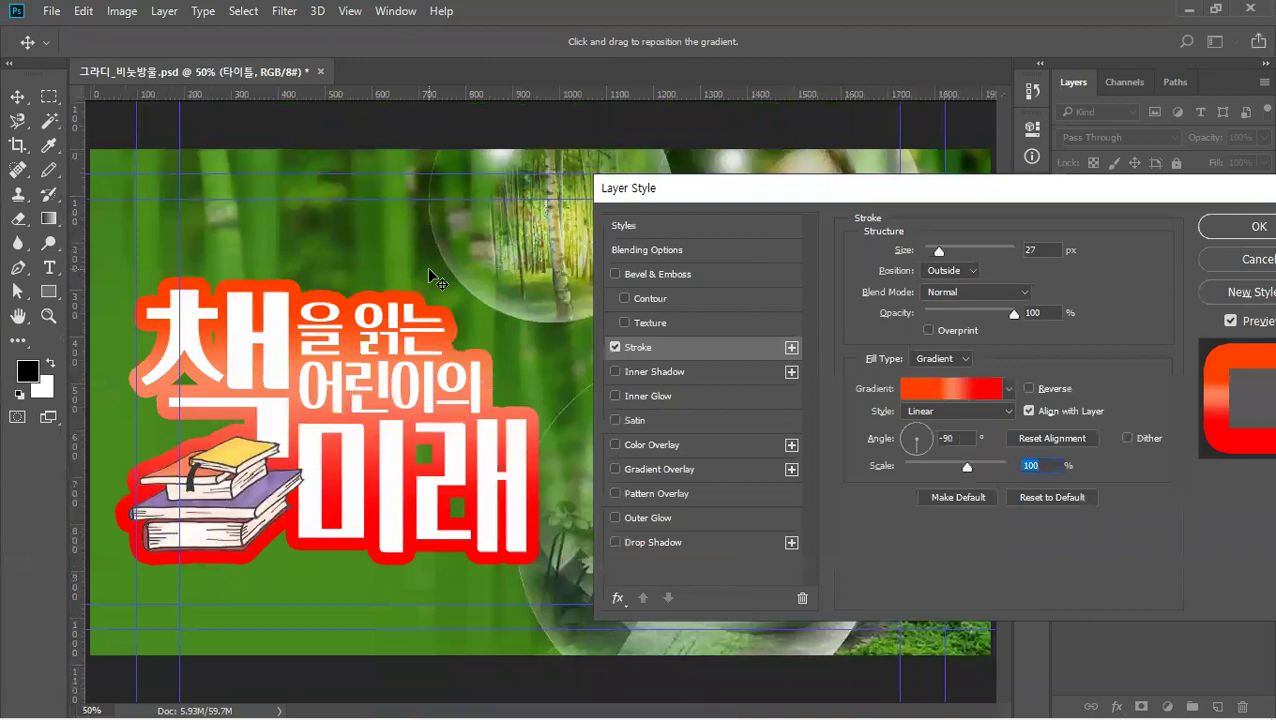
key(ctrl+minus)
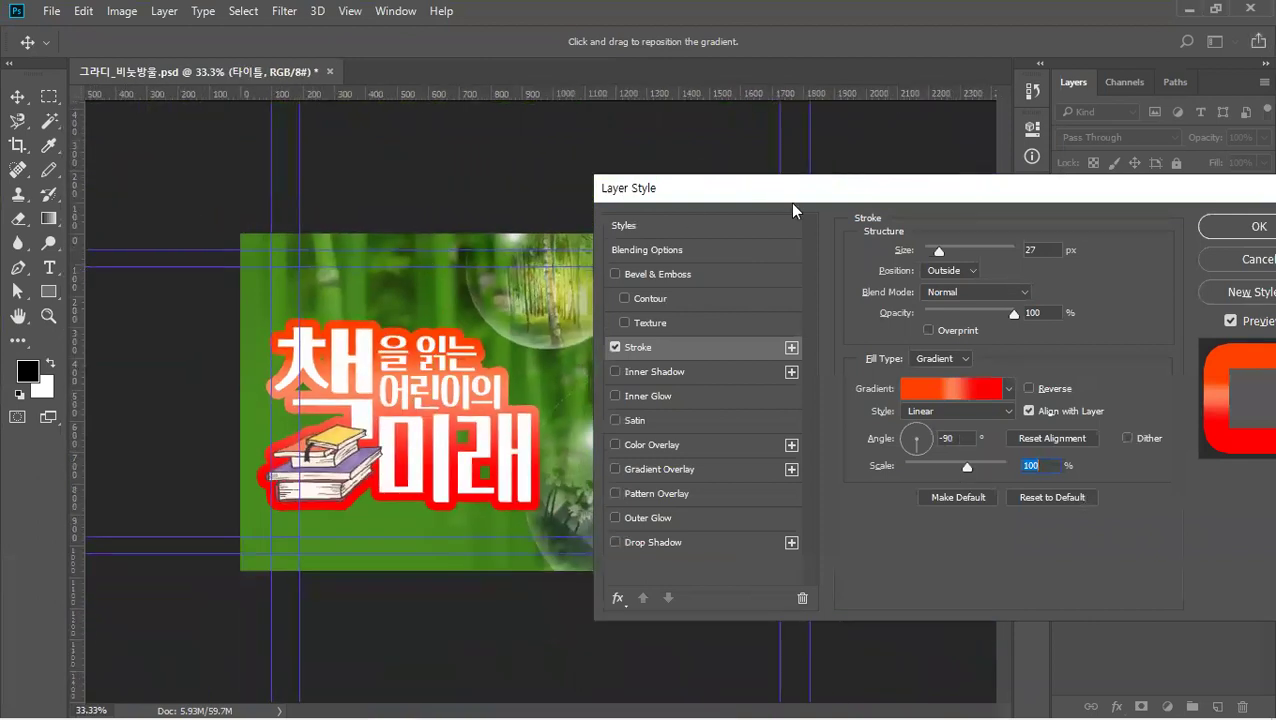
drag(792, 208, 815, 239)
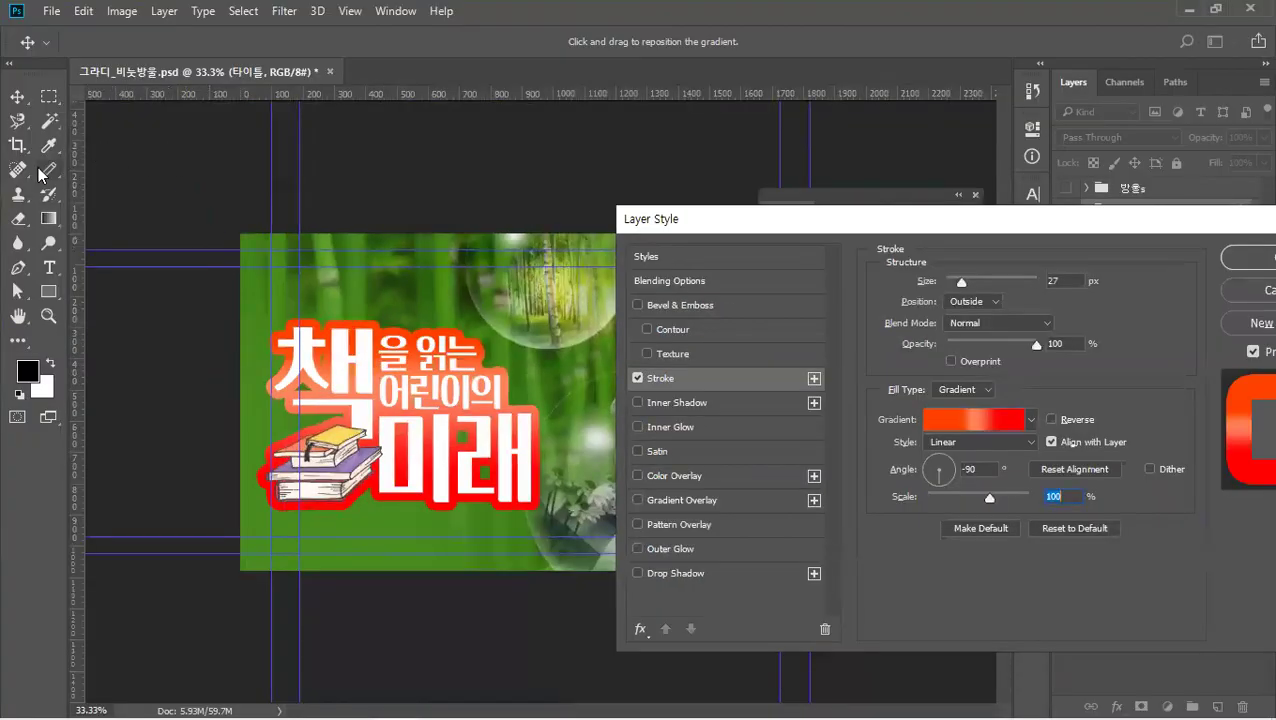
click(1247, 259)
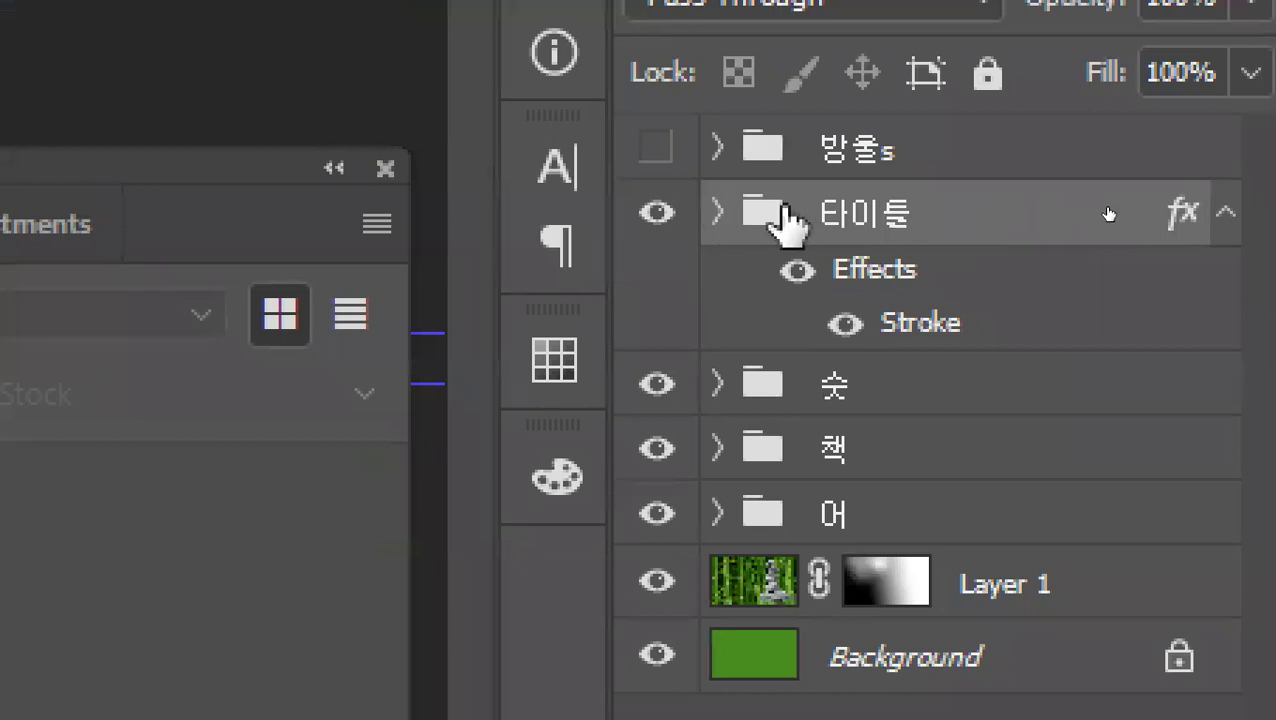
Collapse the 타이틀 group's effects list and expand the group to show its layers.
click(1207, 233)
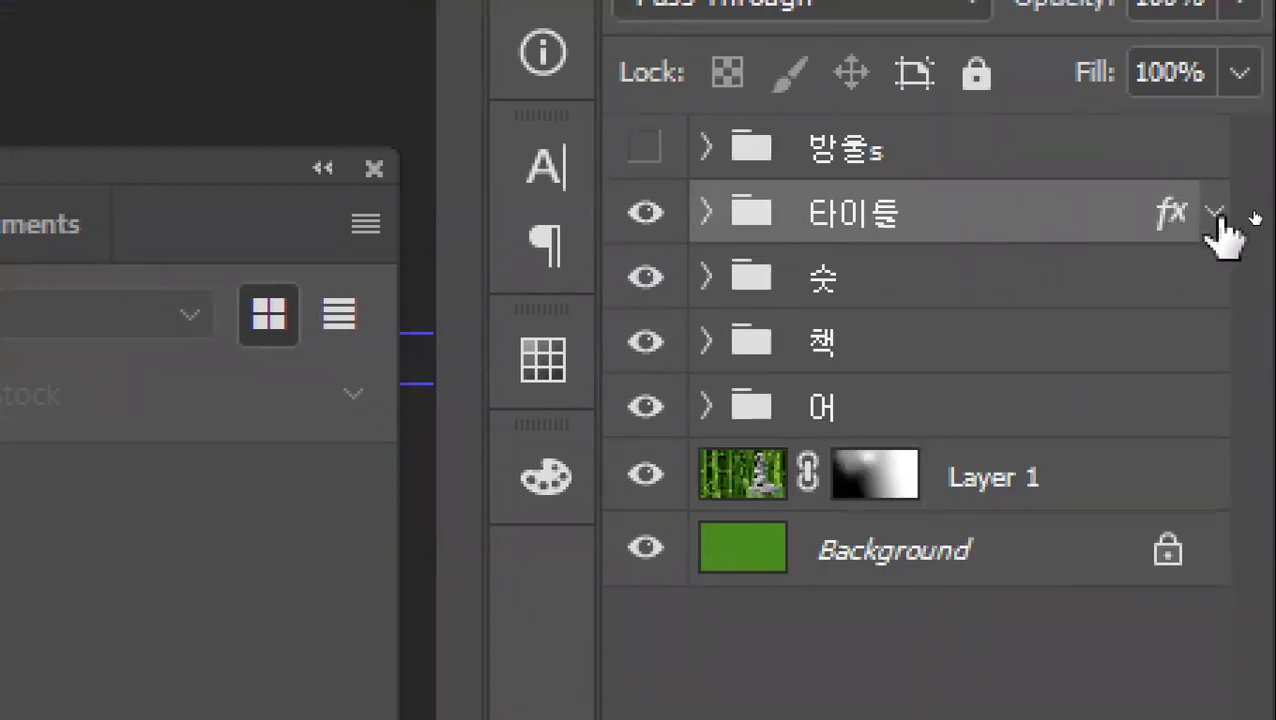
click(1214, 214)
click(1214, 214)
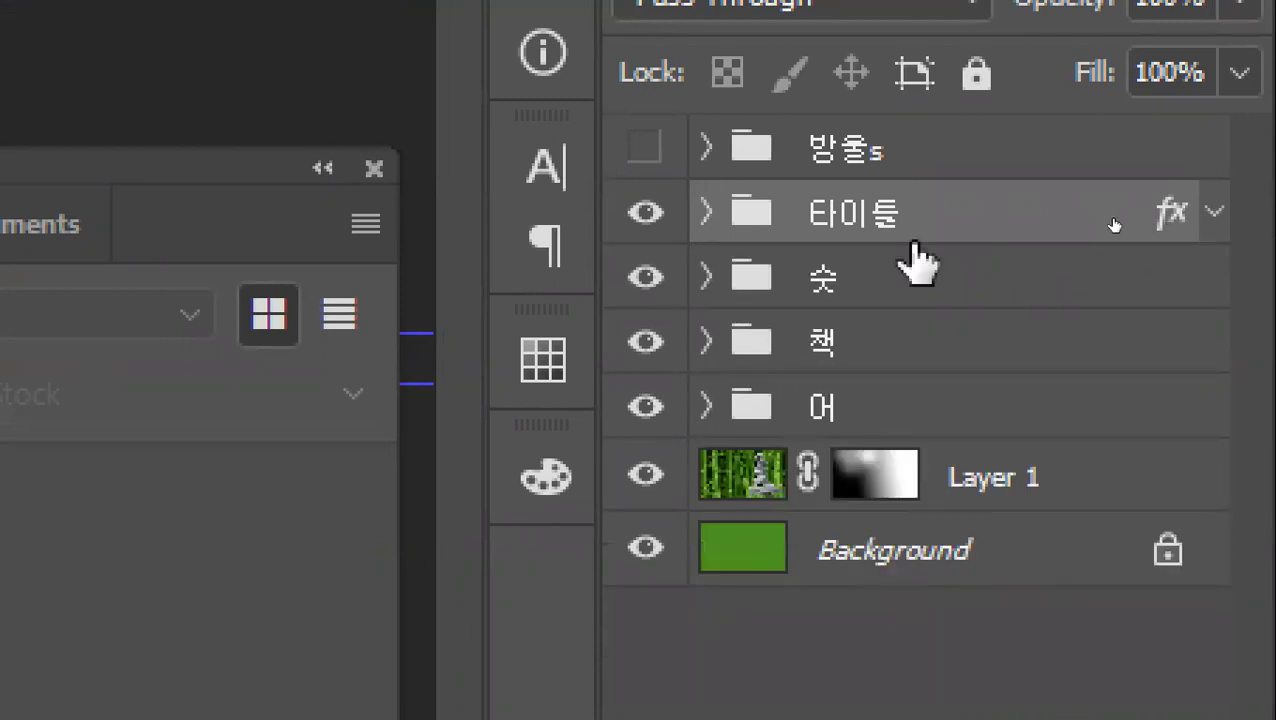
click(706, 218)
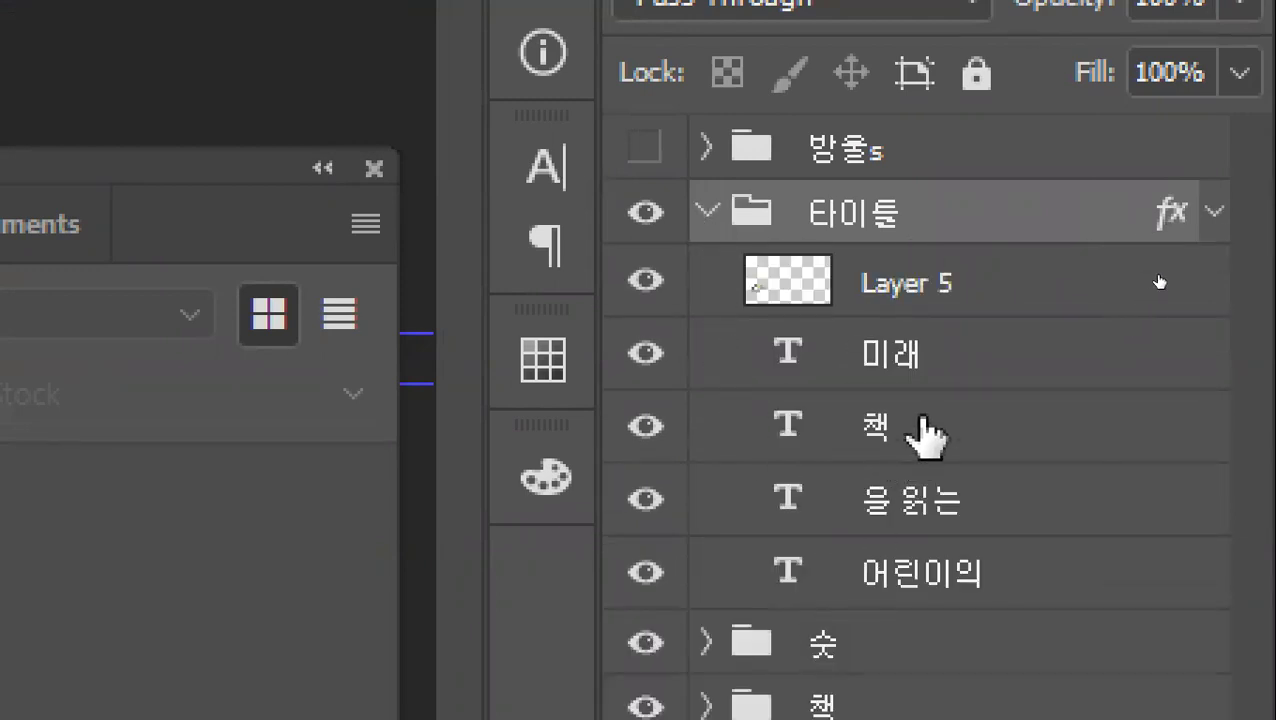
Add a Stroke effect to the 책 text layer inside the title group and set its fill type to Color.
click(917, 440)
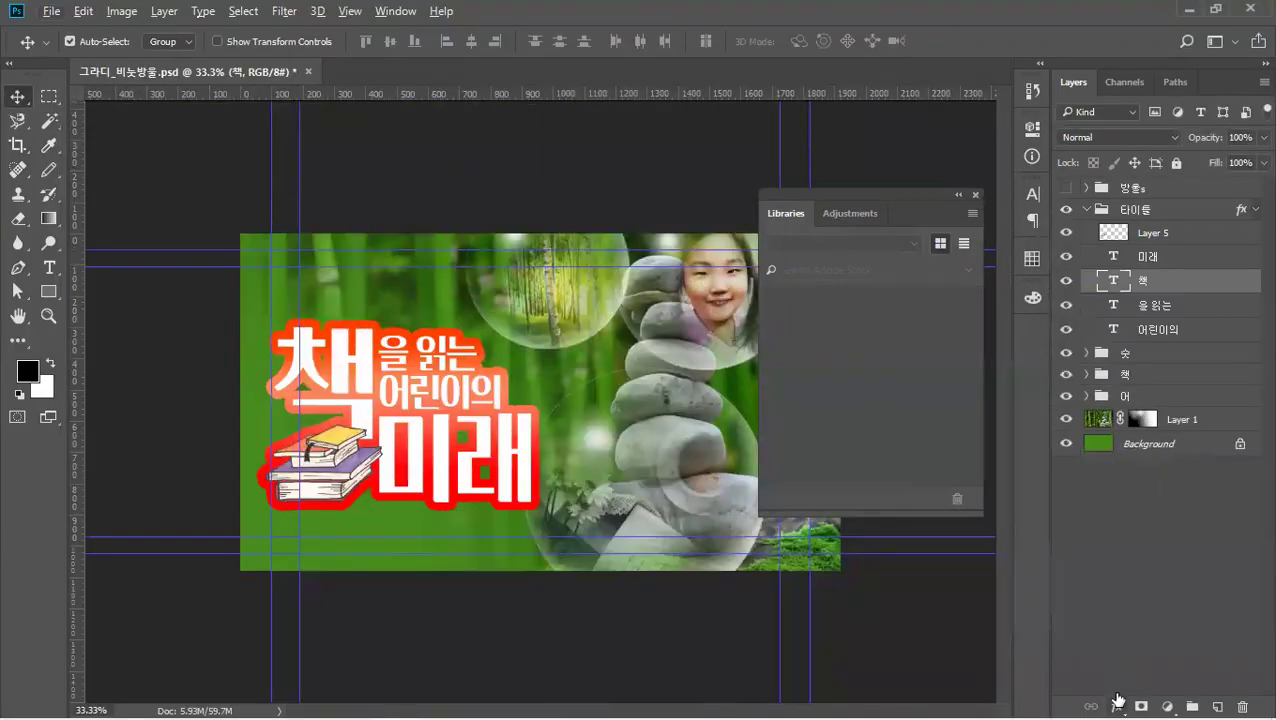
click(1117, 704)
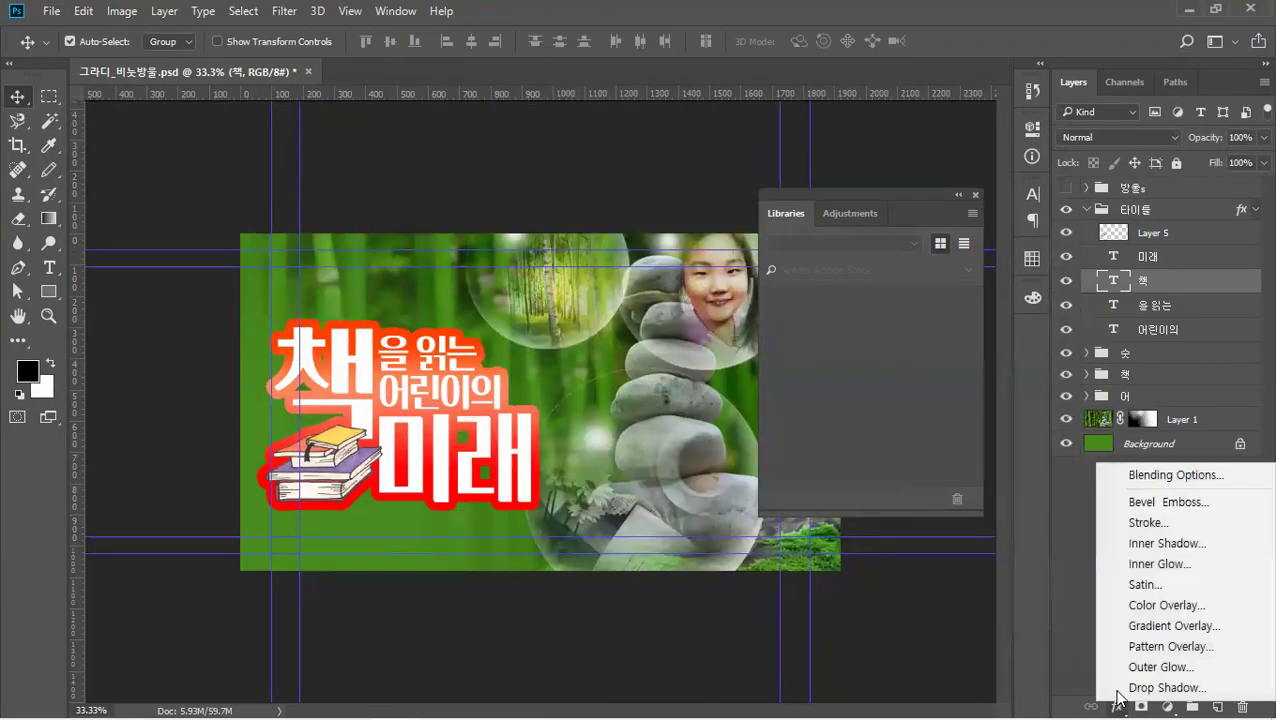
click(1160, 524)
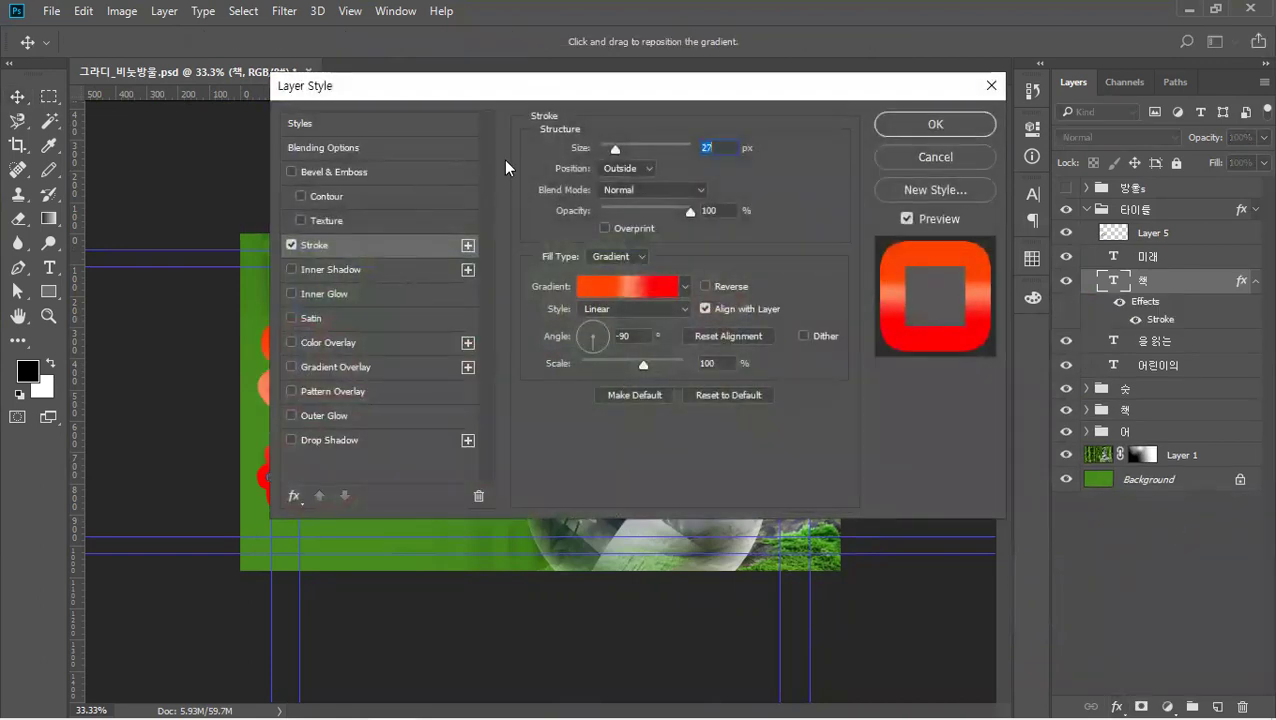
drag(595, 94, 786, 224)
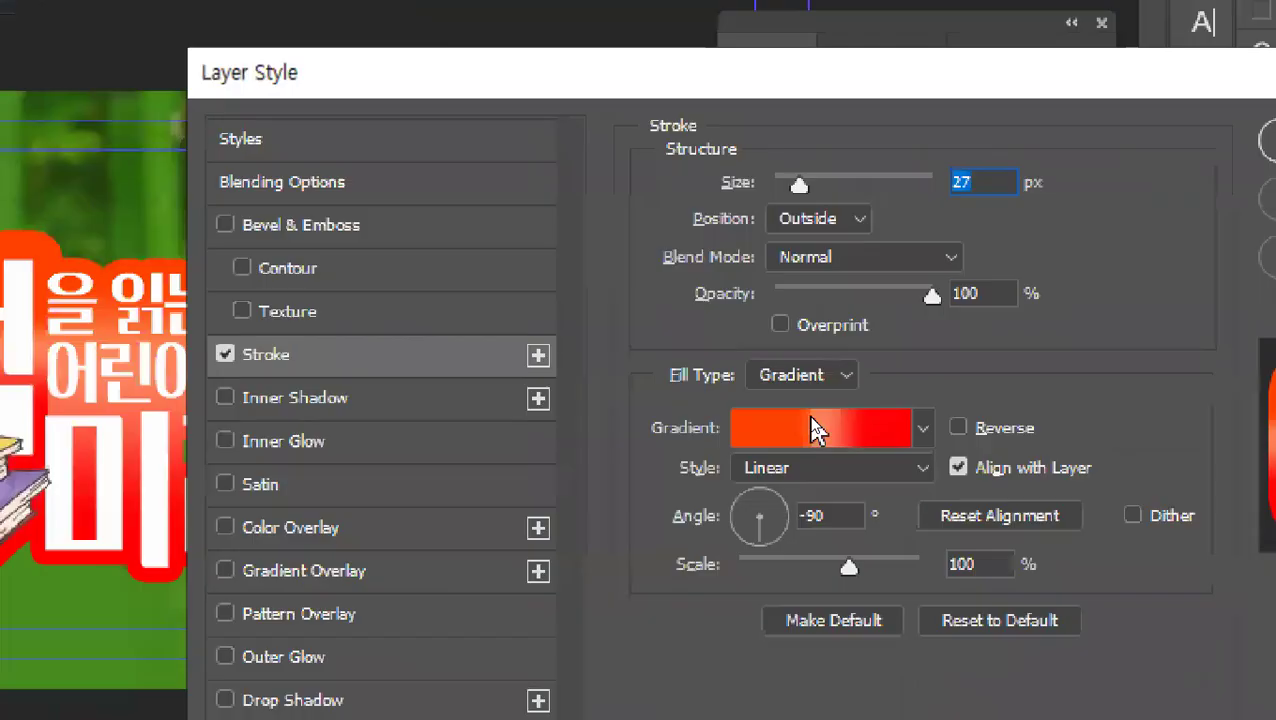
click(803, 342)
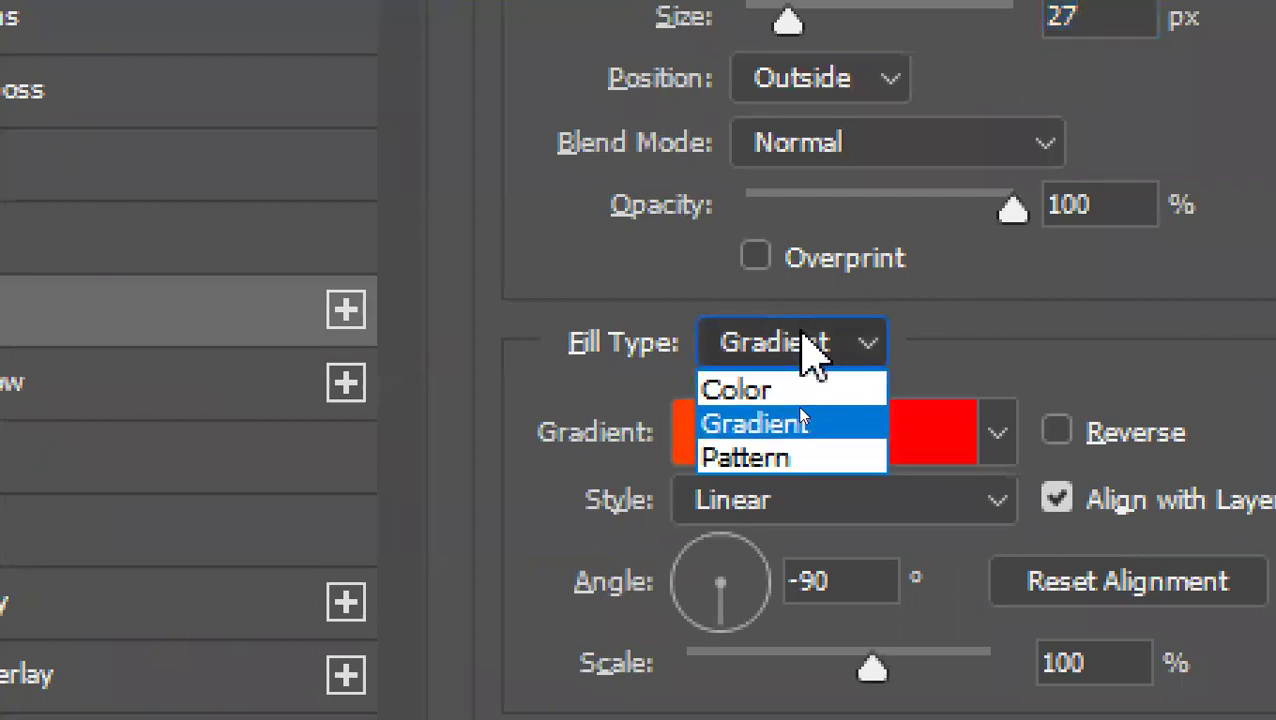
click(771, 393)
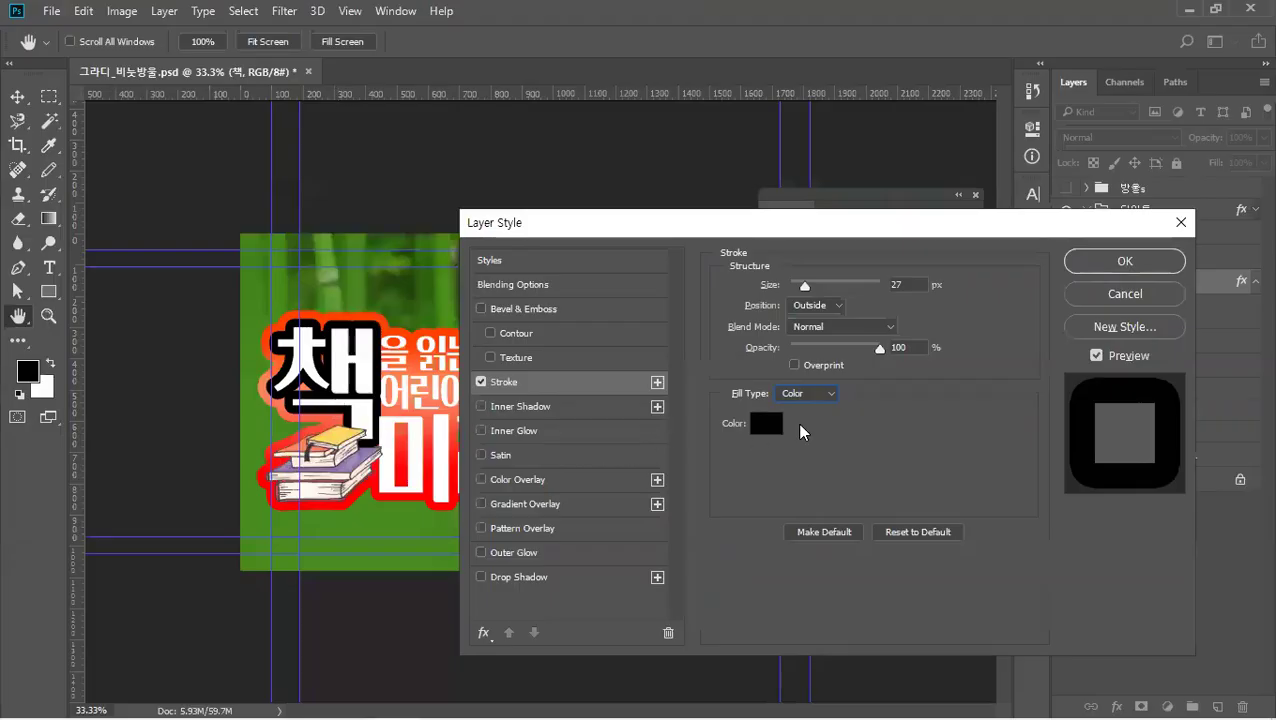
Try stroke colours sampled from the book illustration and bamboo background on the 책 text, and discard the stroke.
click(780, 426)
click(366, 456)
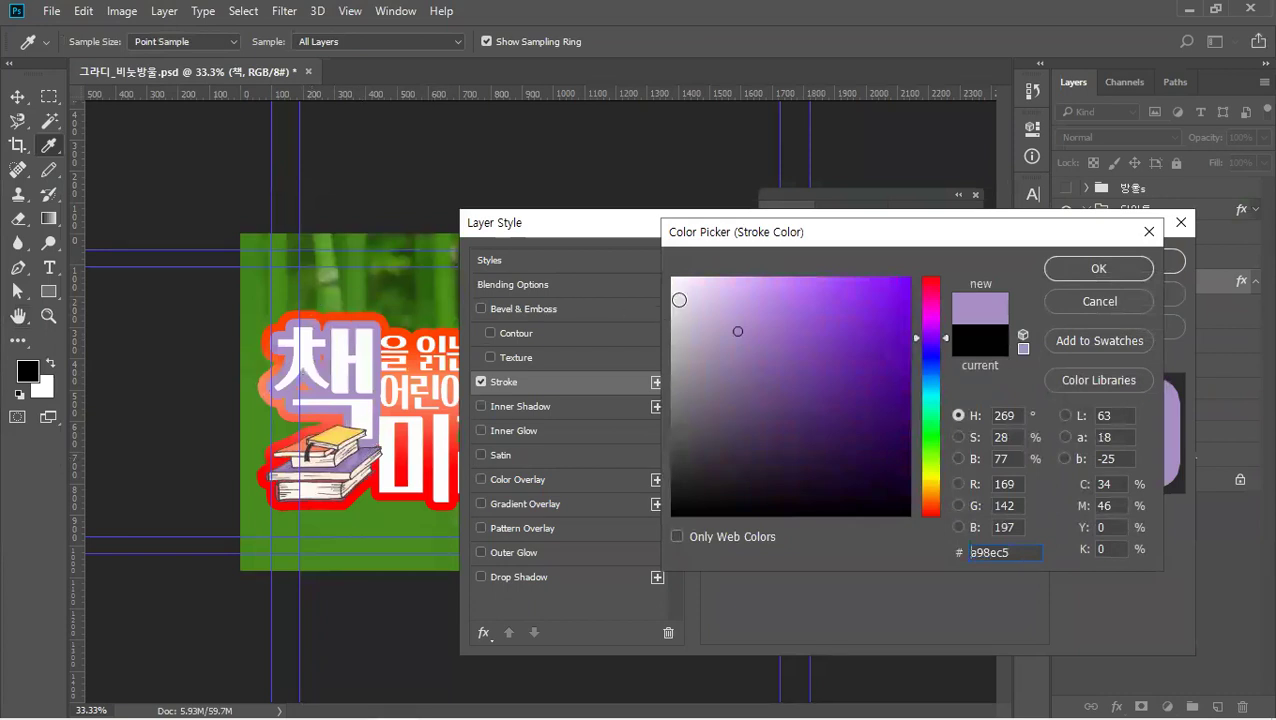
drag(677, 291, 632, 227)
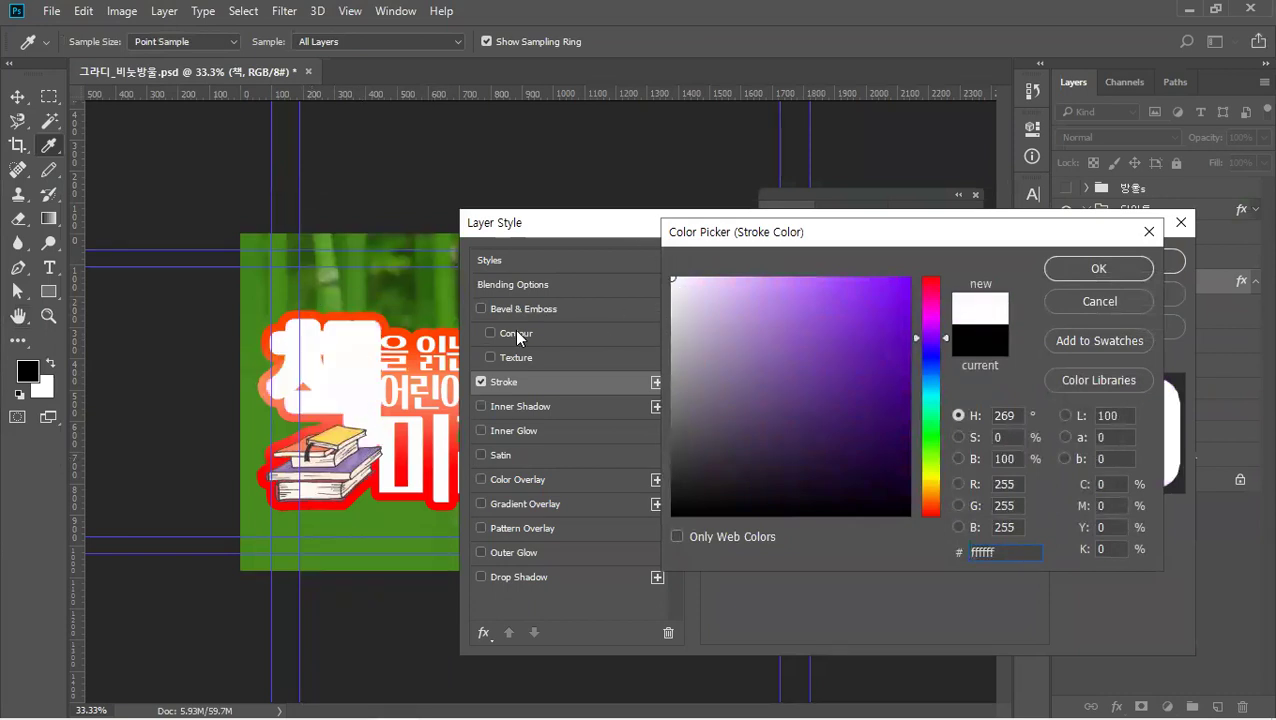
click(374, 316)
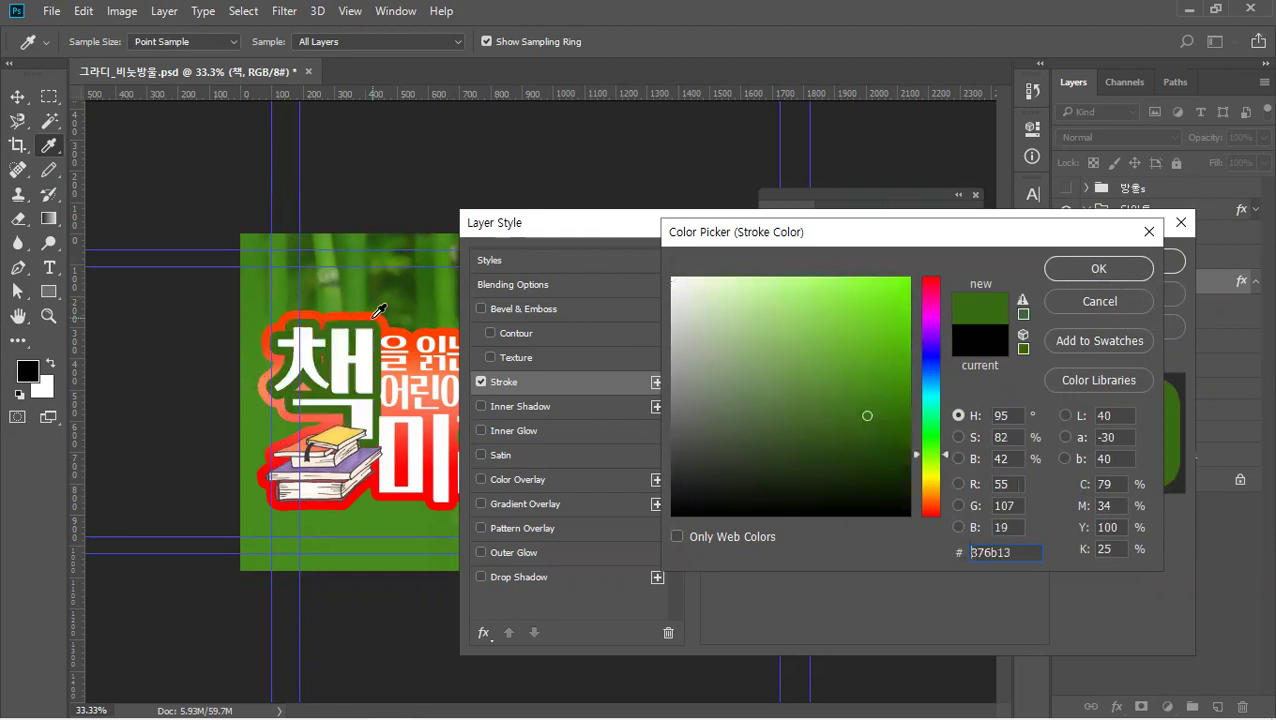
click(379, 316)
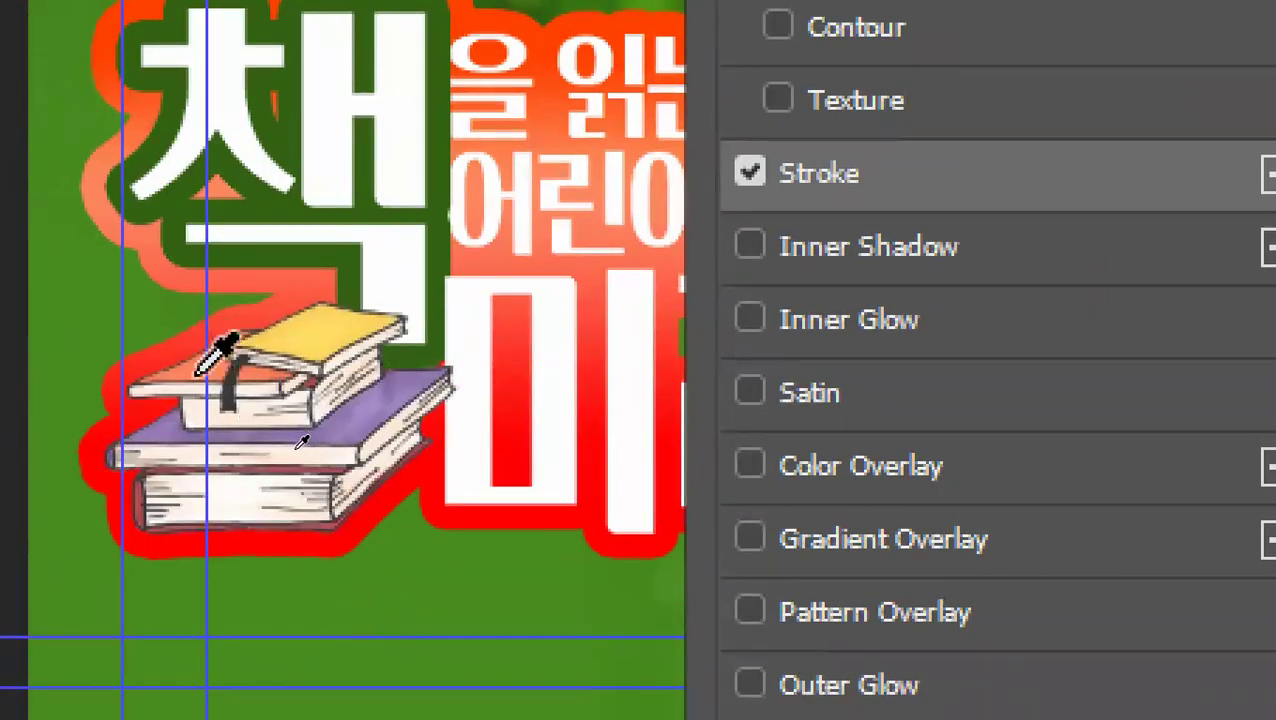
click(197, 372)
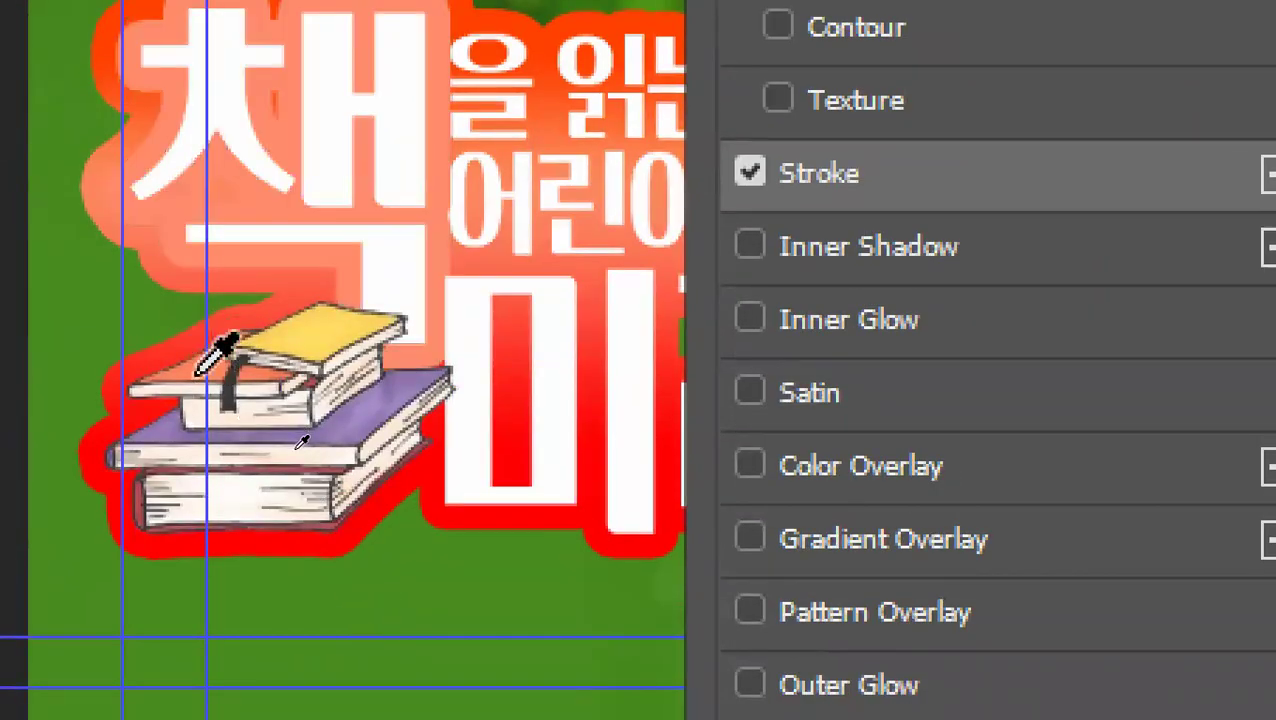
click(324, 416)
click(316, 338)
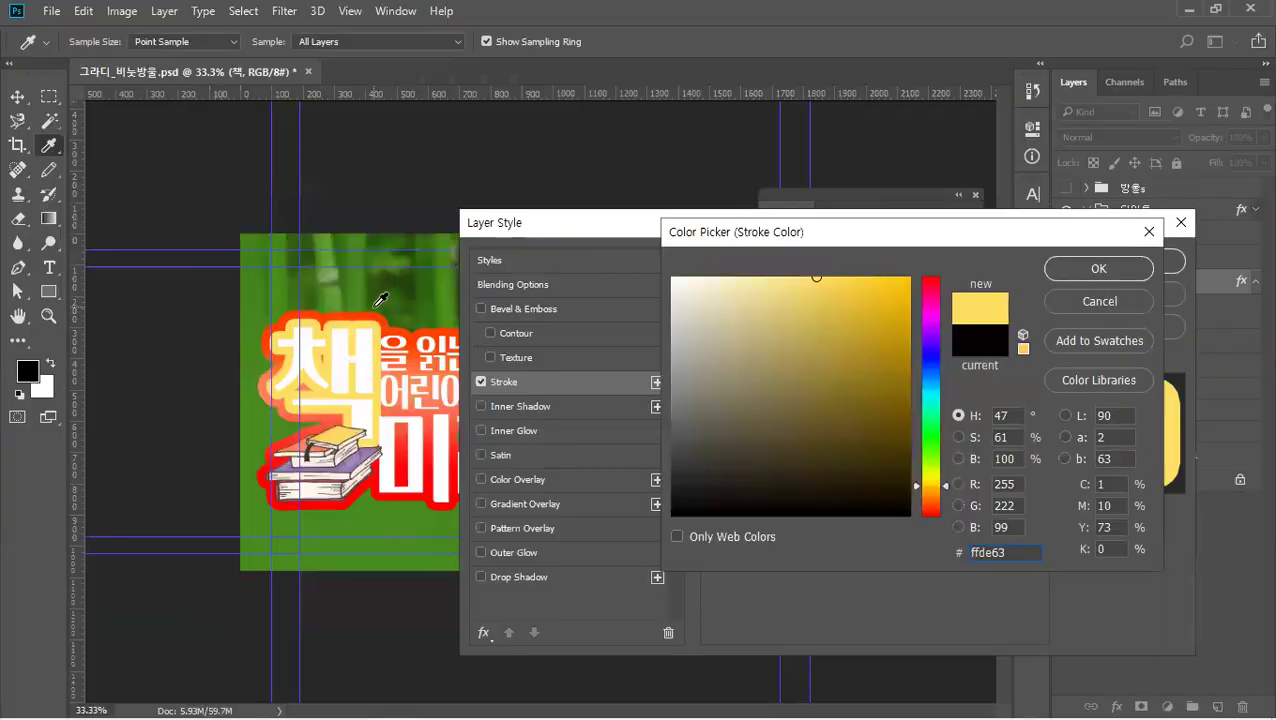
click(362, 296)
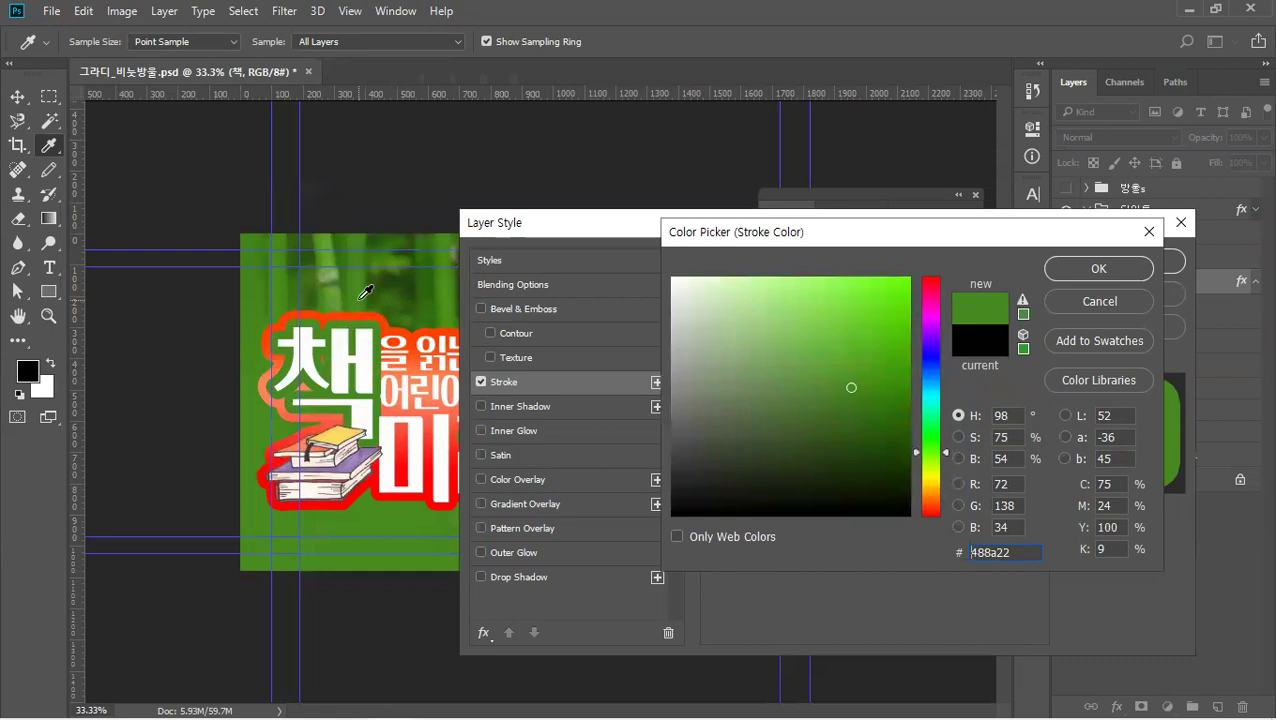
click(1078, 299)
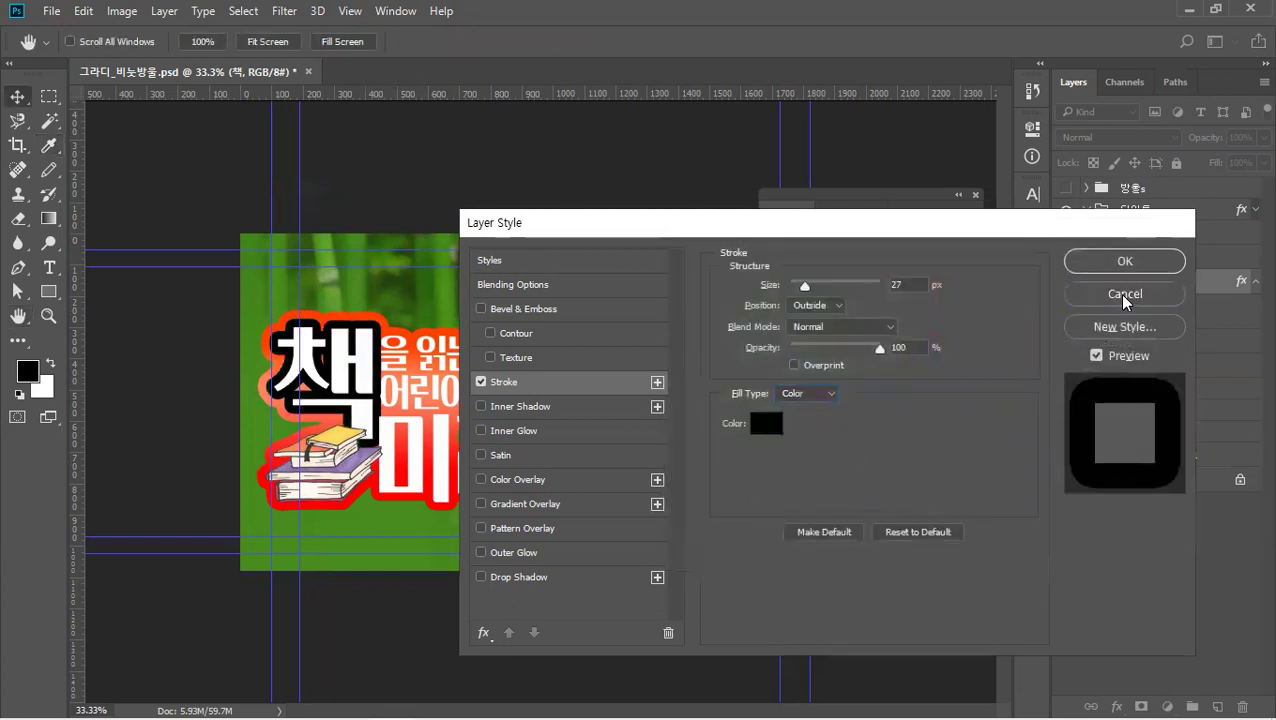
click(1118, 293)
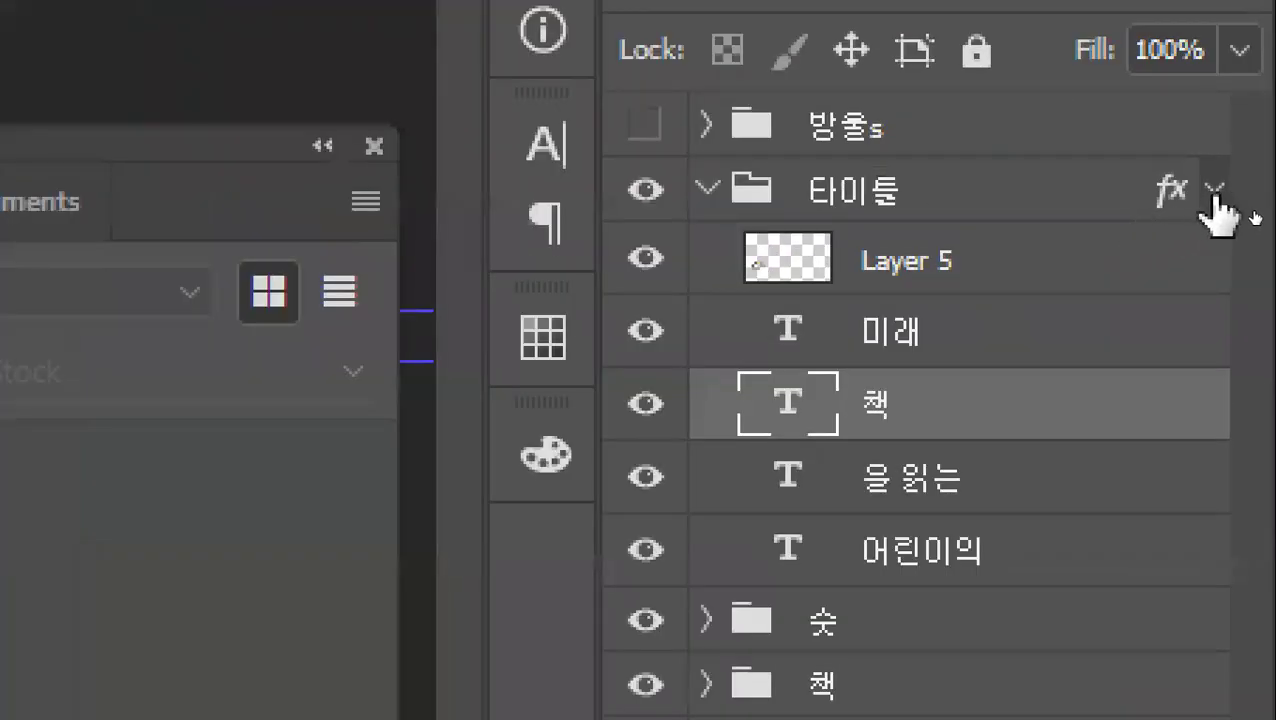
Check the 타이틀 group's effects, visibility and contents, and leave the group collapsed.
click(1214, 190)
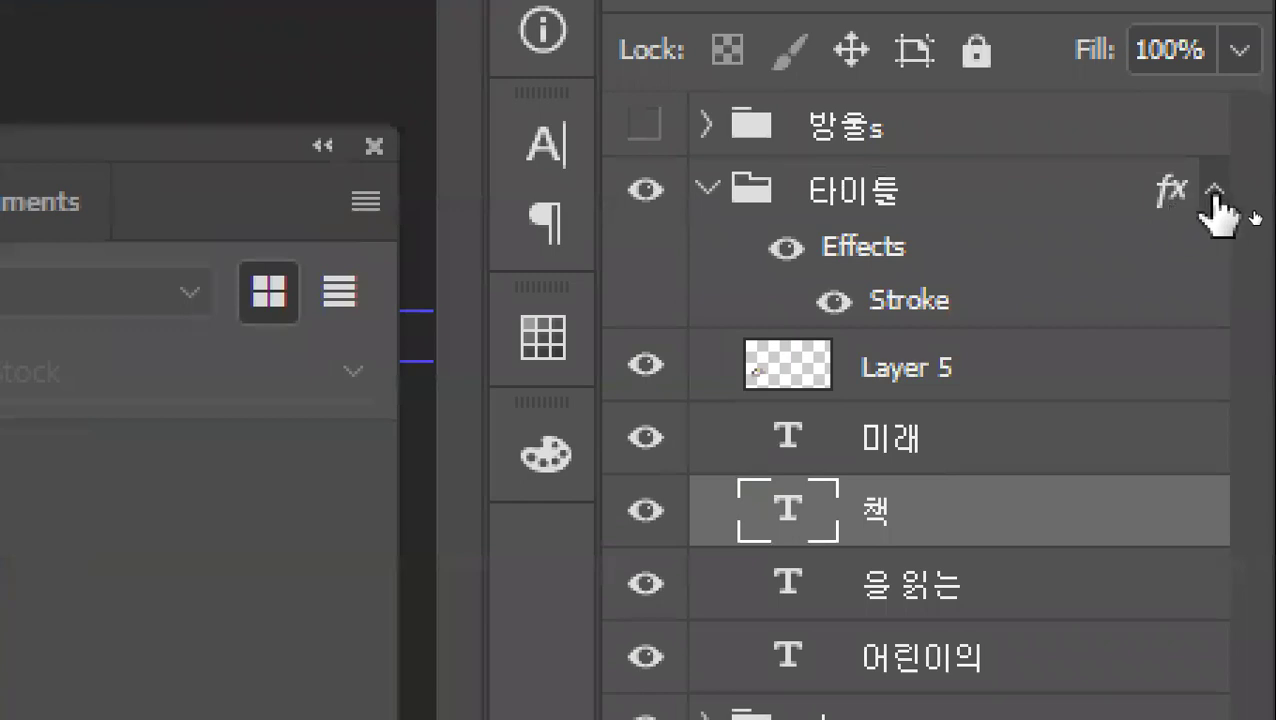
click(1214, 190)
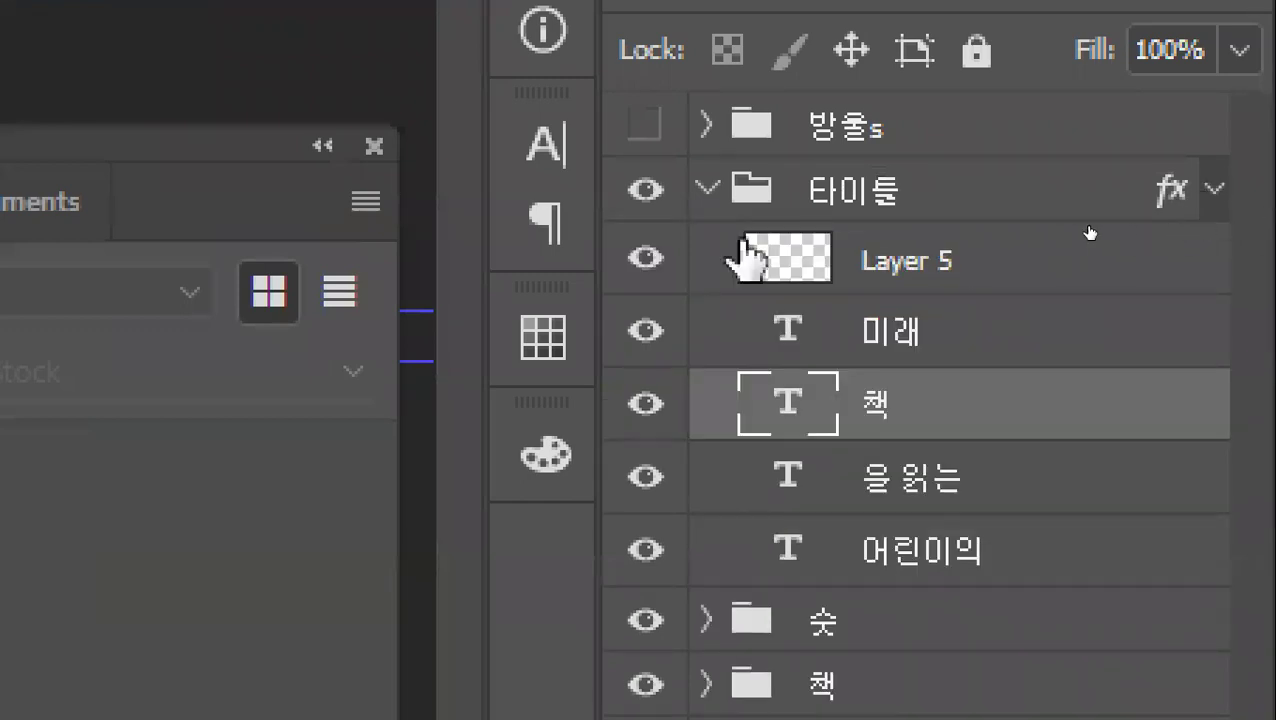
click(708, 198)
click(653, 196)
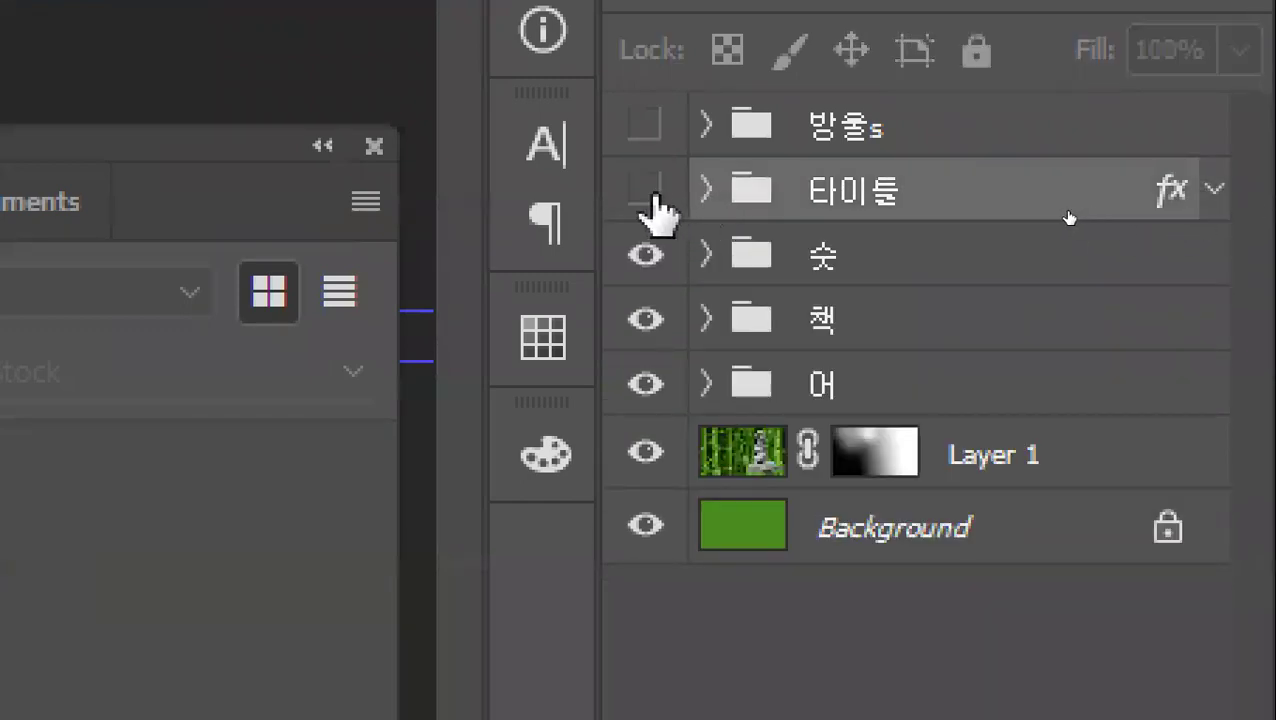
click(653, 196)
click(708, 195)
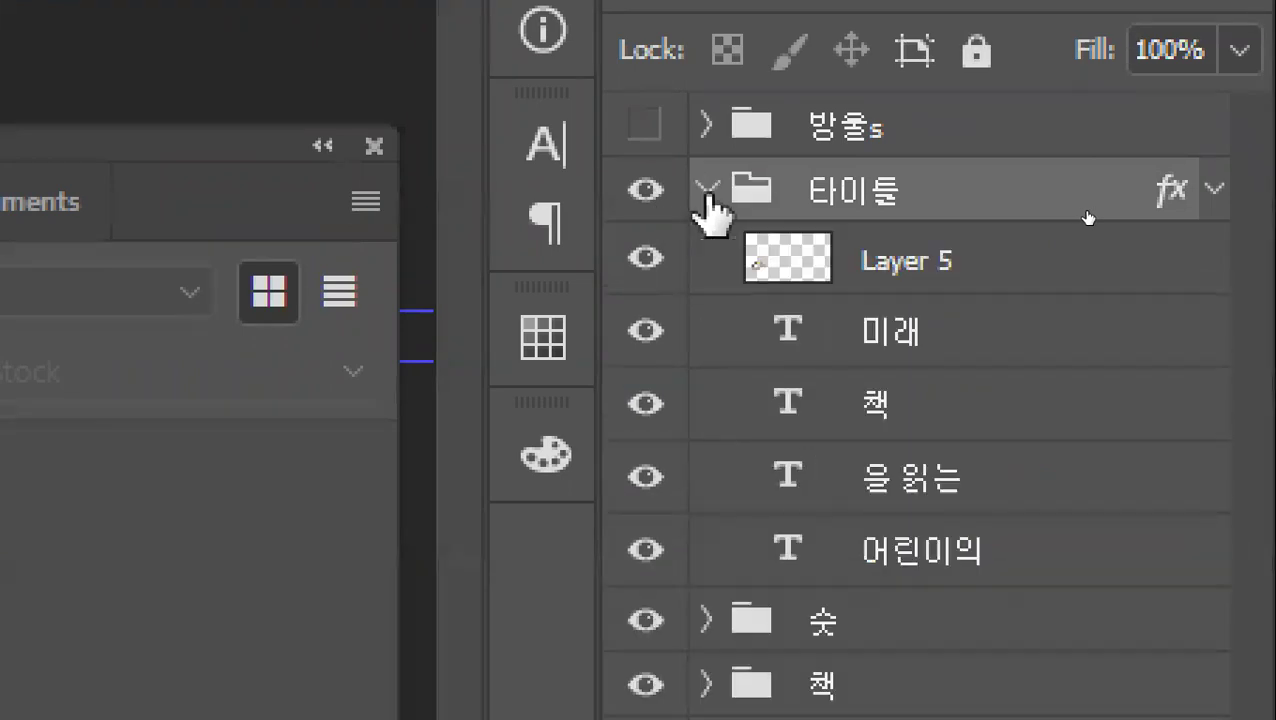
click(708, 197)
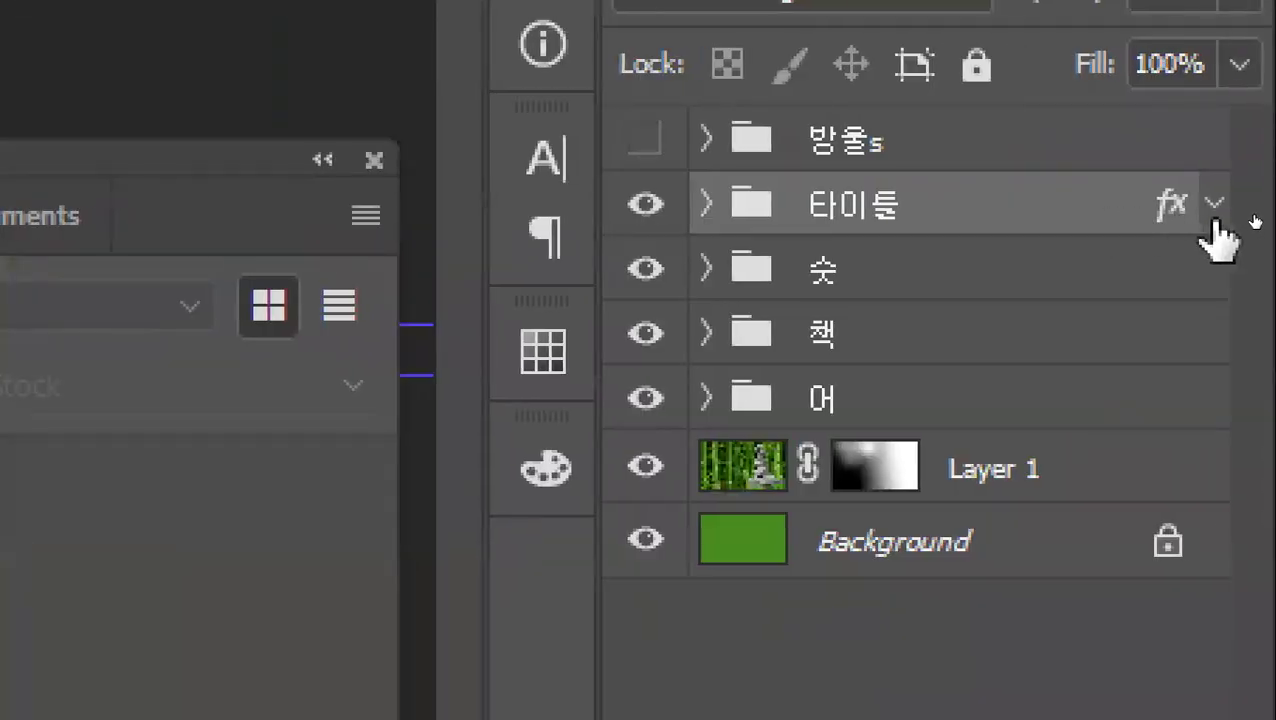
Expand the 타이틀 group's effects list and open the group's layer style at the Stroke settings.
click(1213, 218)
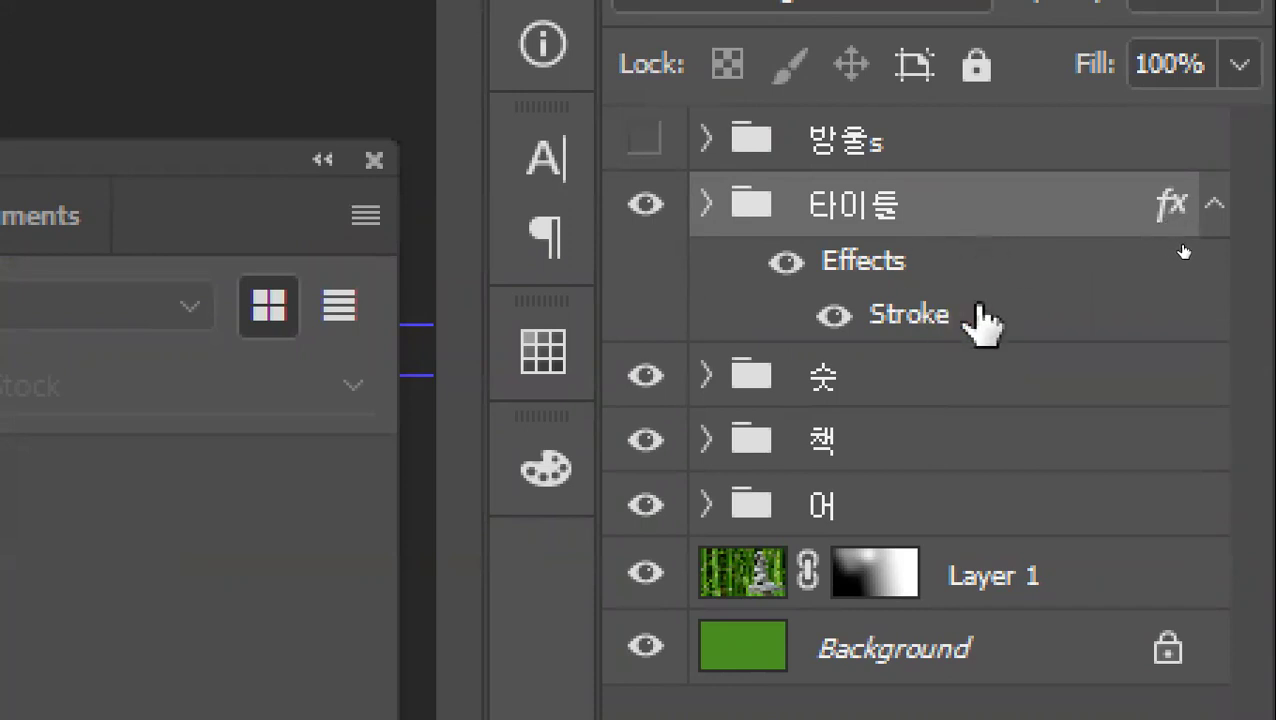
double_click(1000, 322)
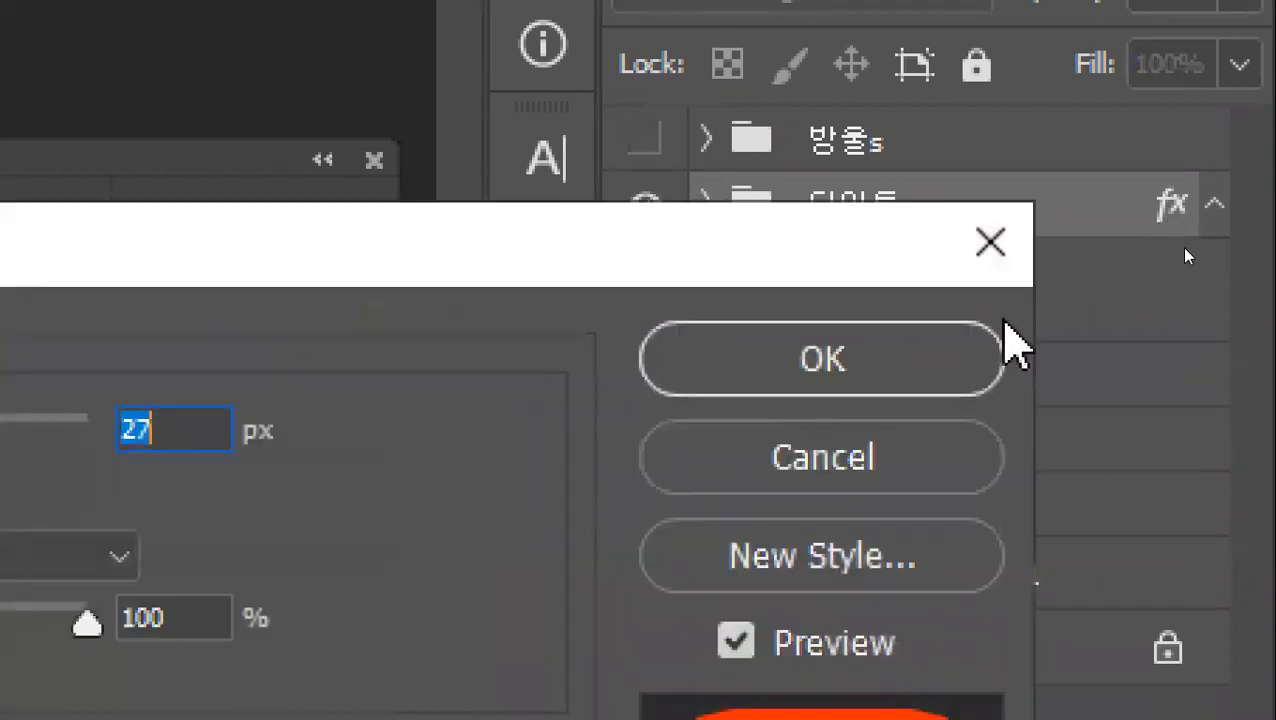
click(1000, 242)
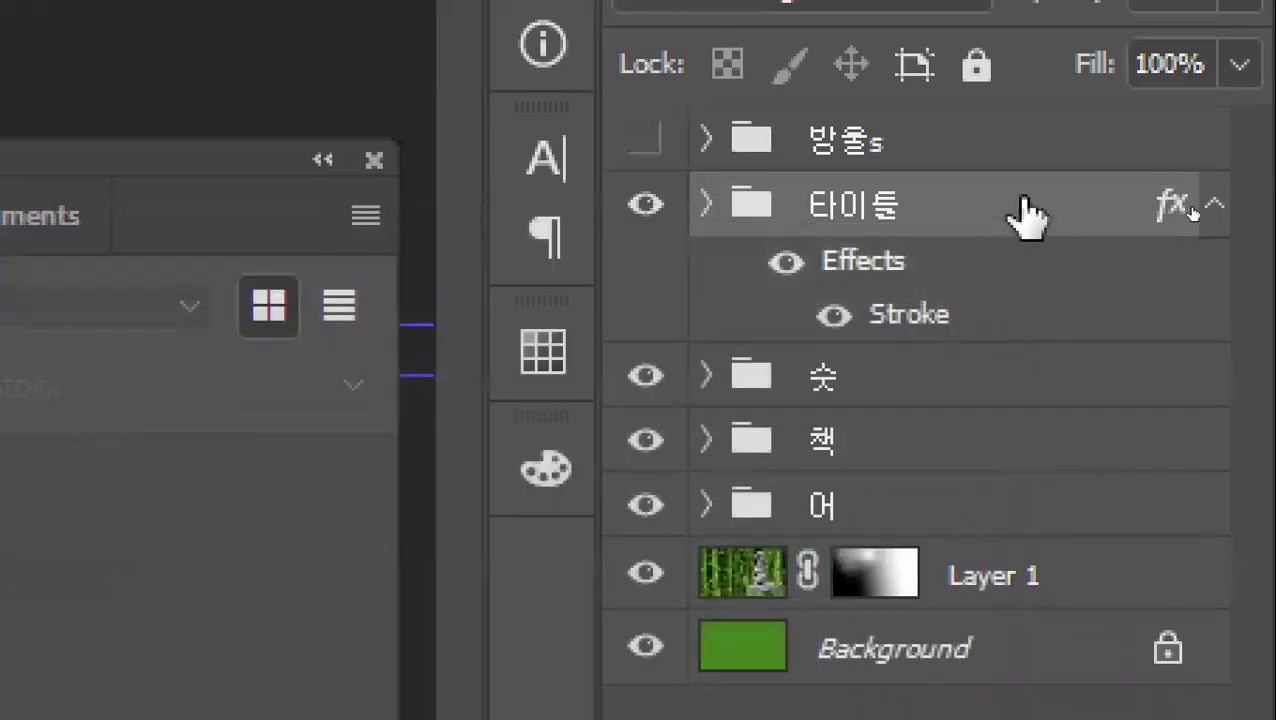
double_click(1022, 205)
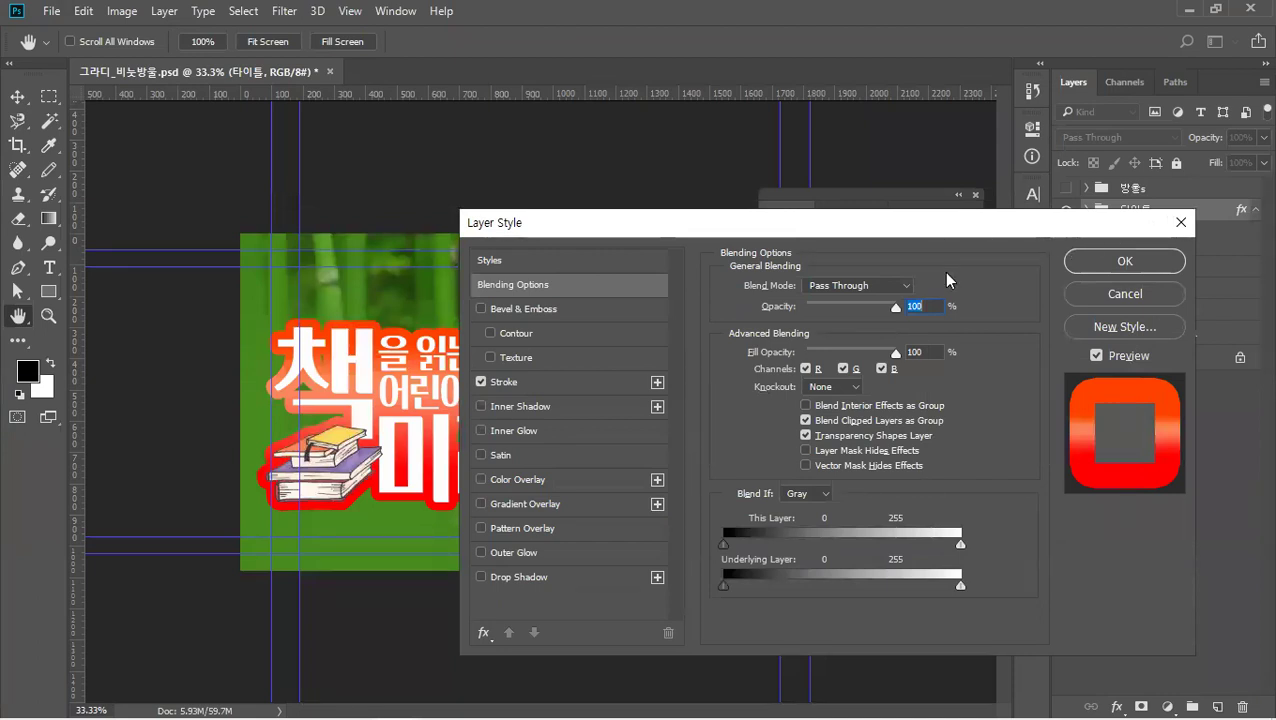
drag(880, 222, 962, 205)
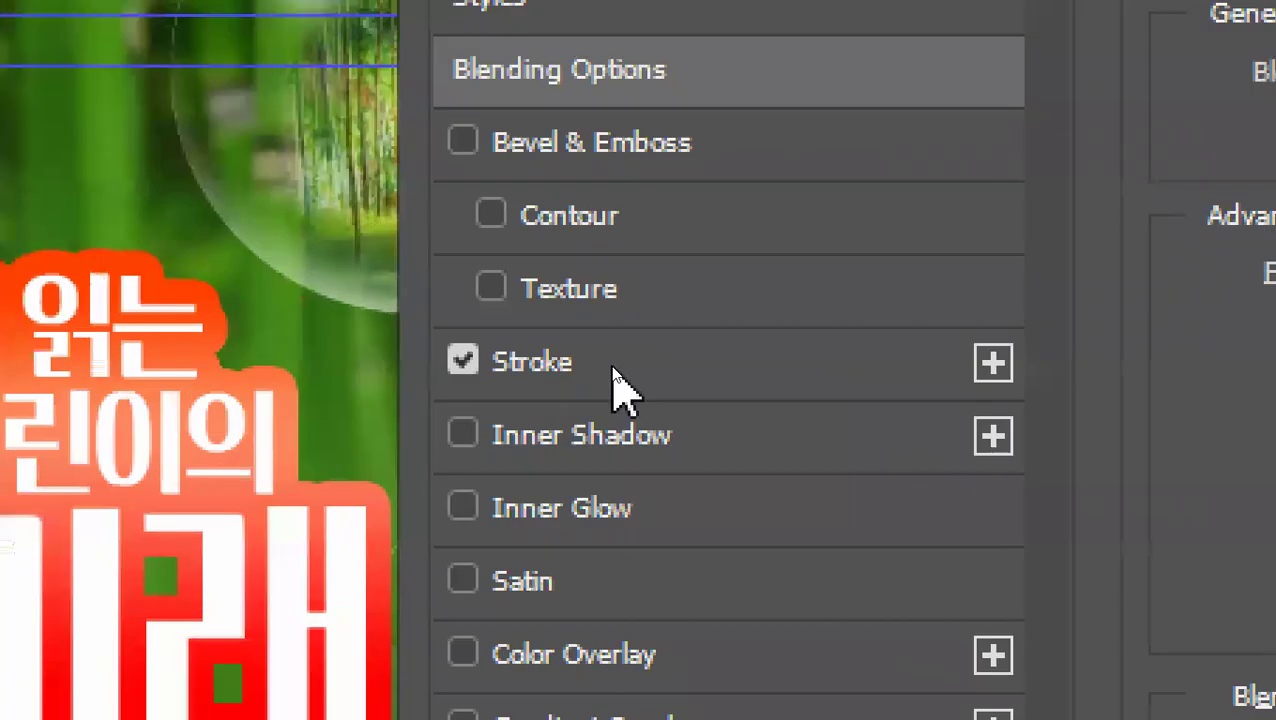
click(615, 385)
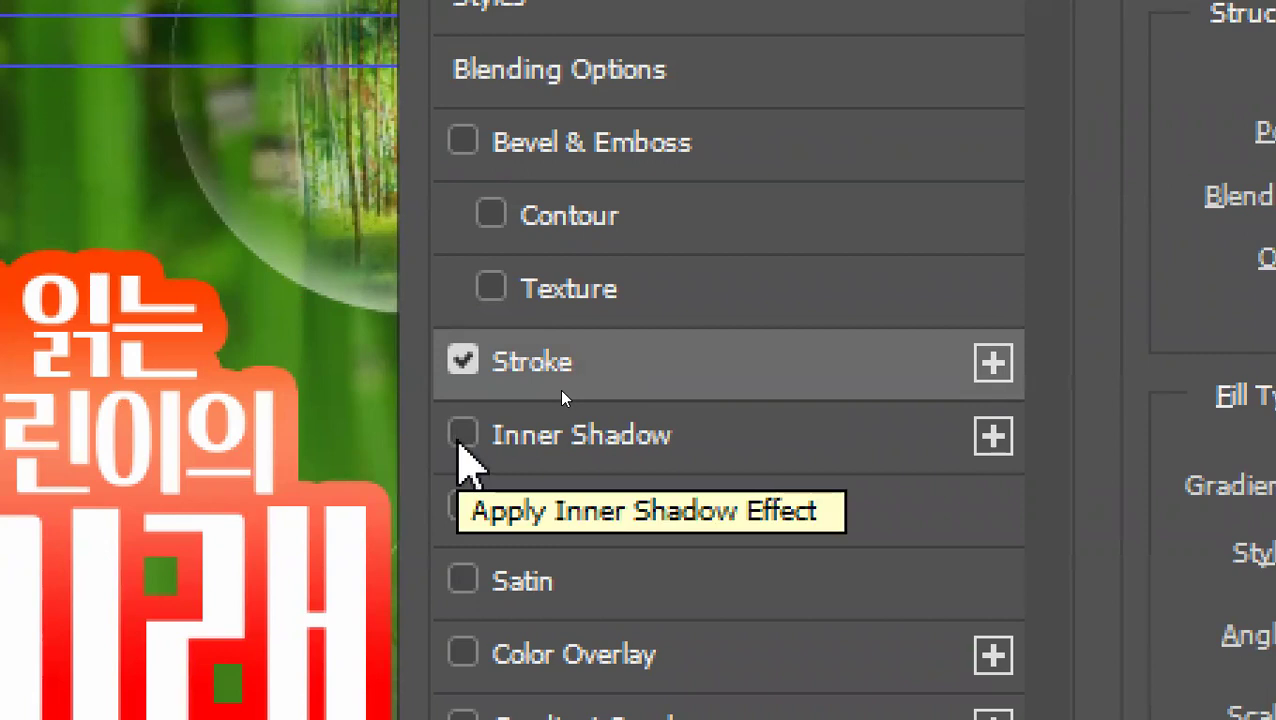
Add an Inner Shadow to the 타이틀 group and offset it on the canvas to angle 149° and distance 11 px.
click(462, 438)
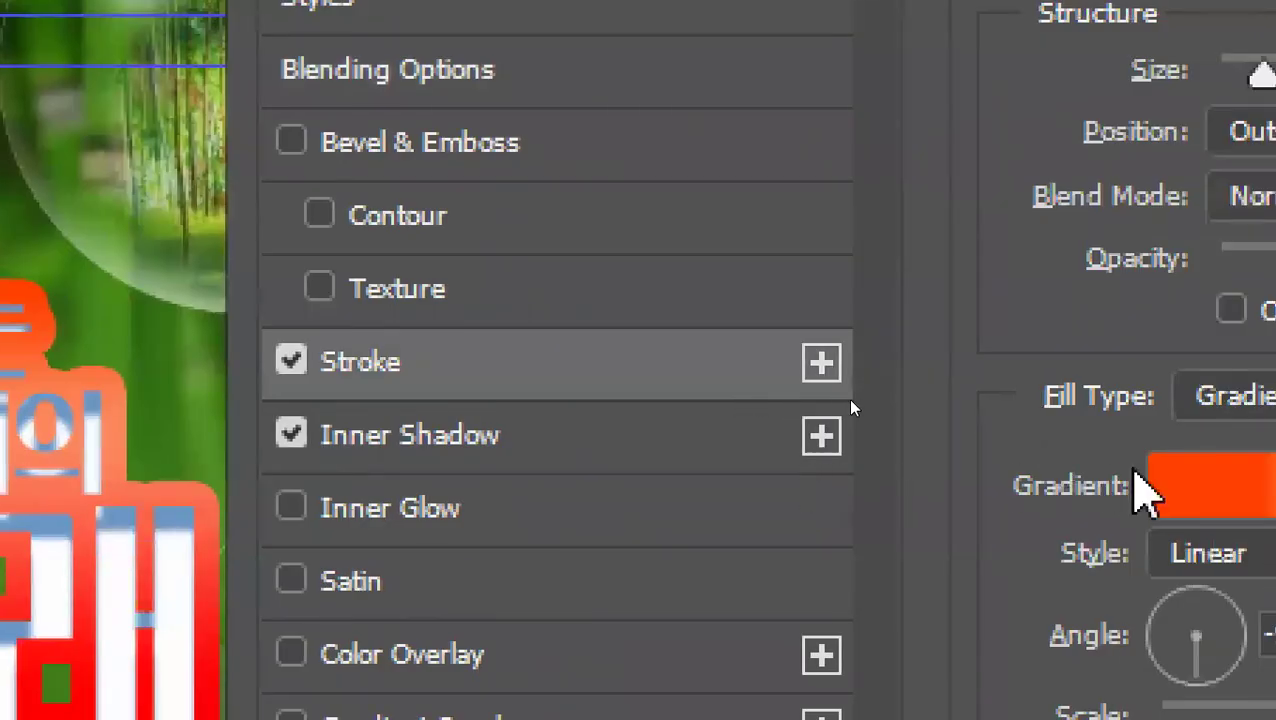
click(453, 435)
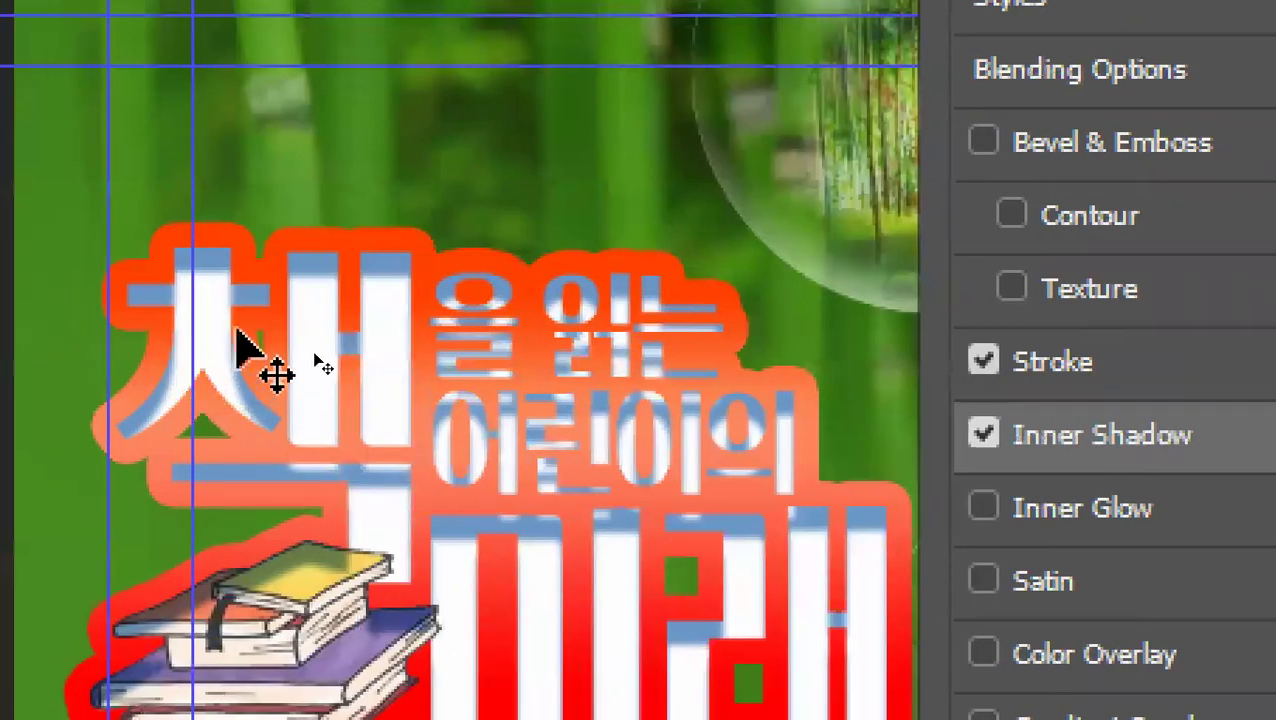
drag(236, 328, 250, 316)
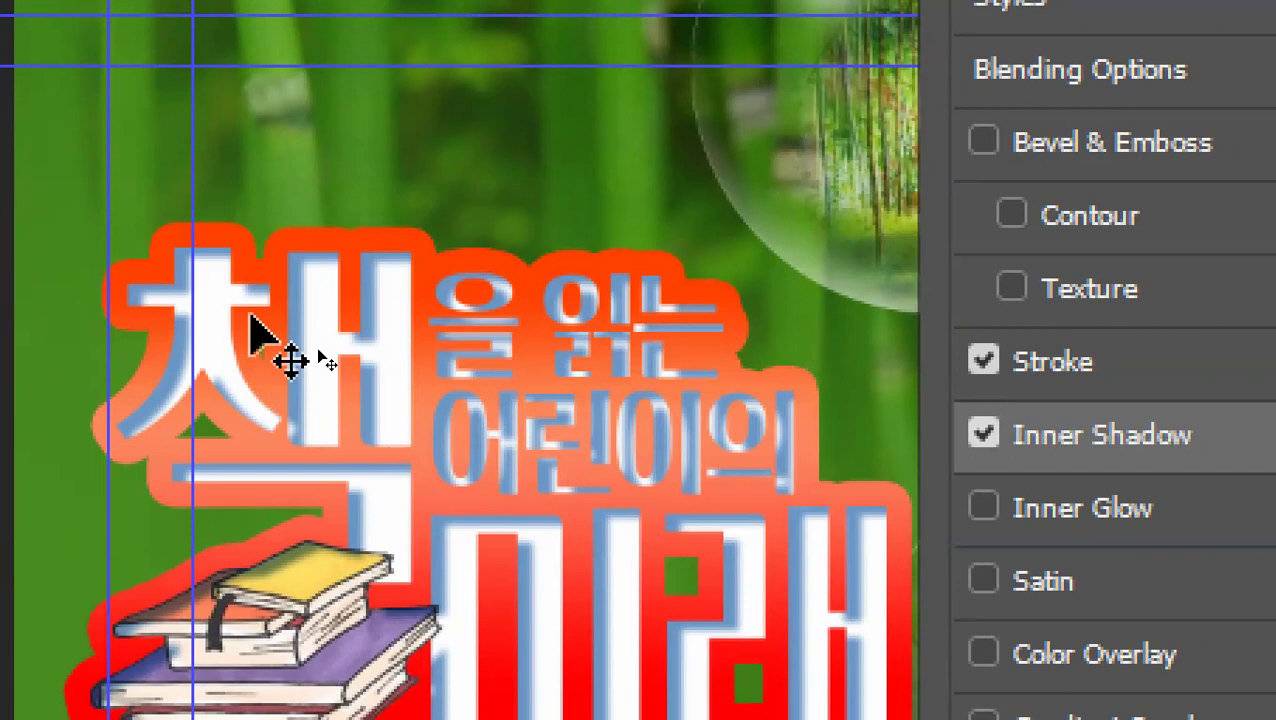
mouse_move(250, 315)
mouse_down()
mouse_move(245, 331)
mouse_move(245, 315)
mouse_move(361, 430)
mouse_move(275, 313)
mouse_move(245, 308)
mouse_move(250, 345)
mouse_move(245, 316)
mouse_up()
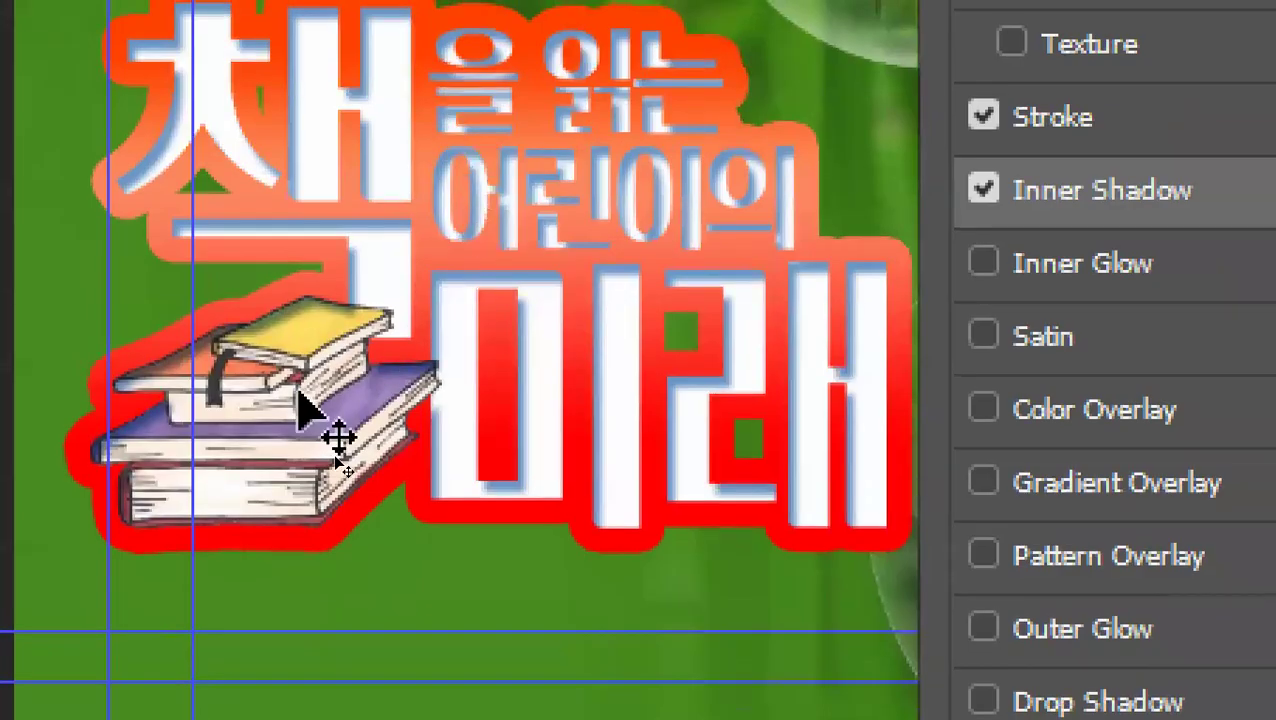
drag(296, 353, 188, 187)
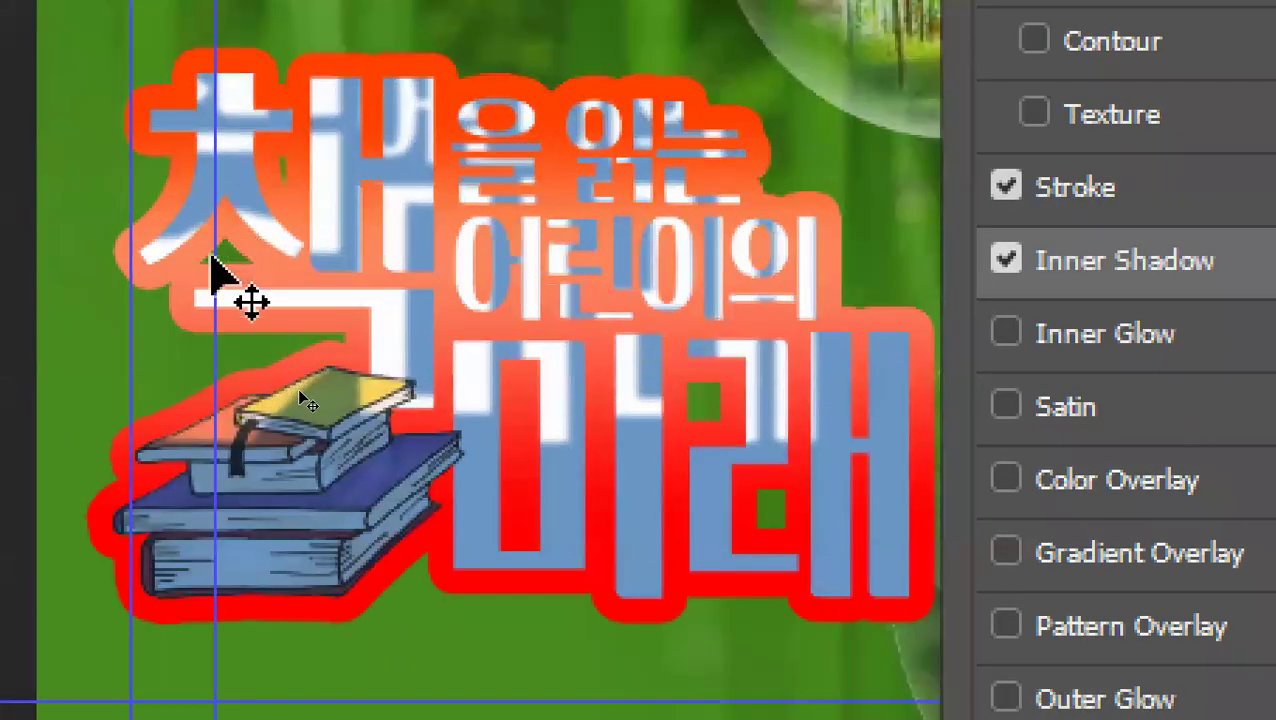
drag(210, 255, 760, 292)
drag(318, 278, 307, 243)
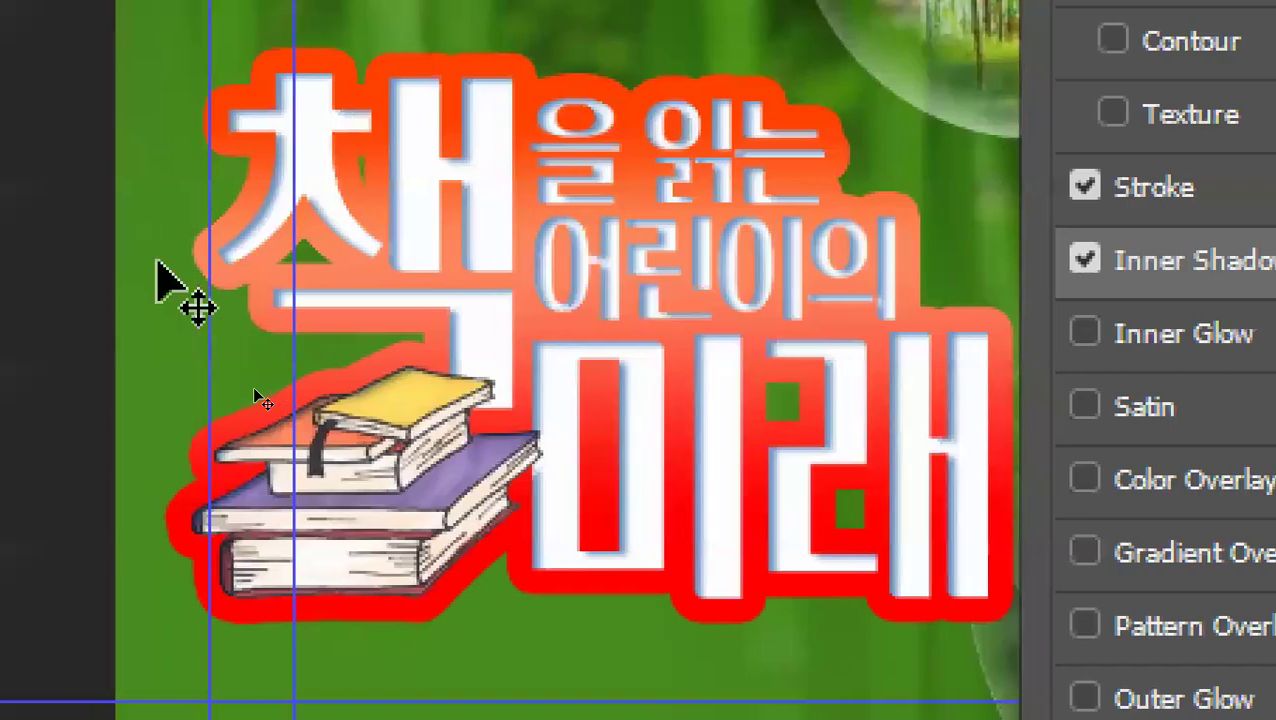
drag(456, 194, 450, 188)
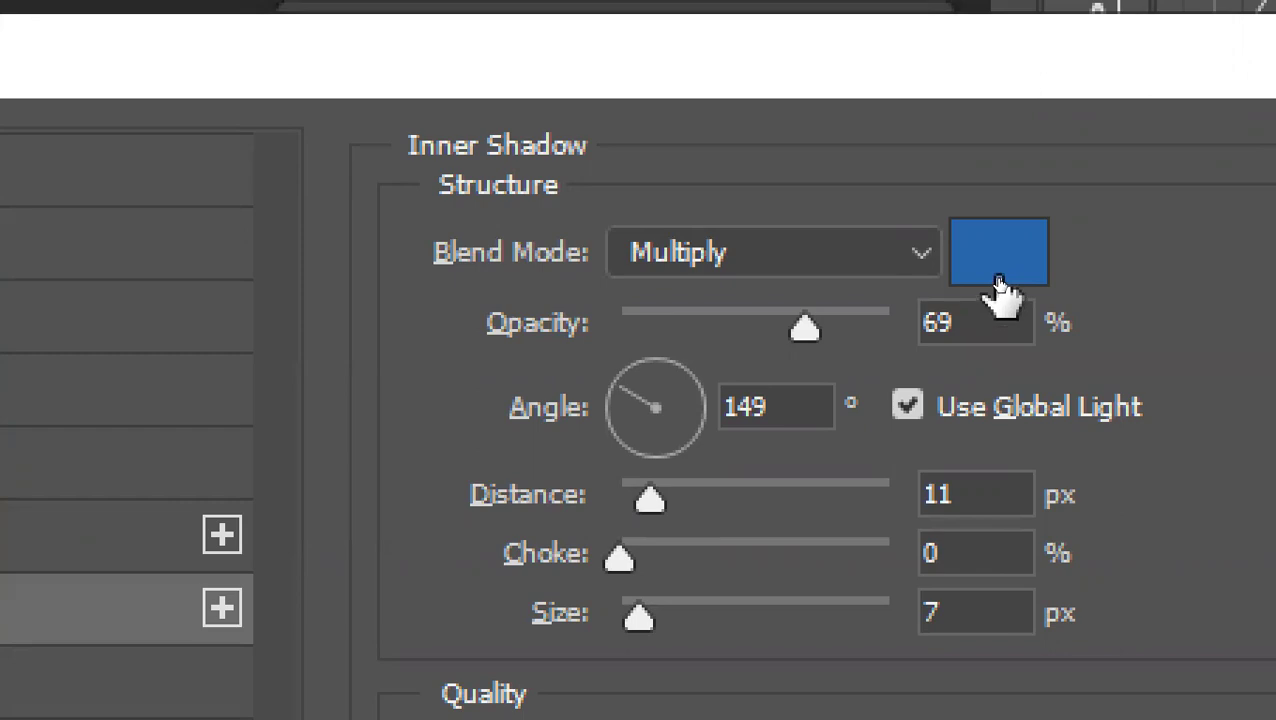
Set the inner shadow colour to the neutral grey 878889.
click(1000, 287)
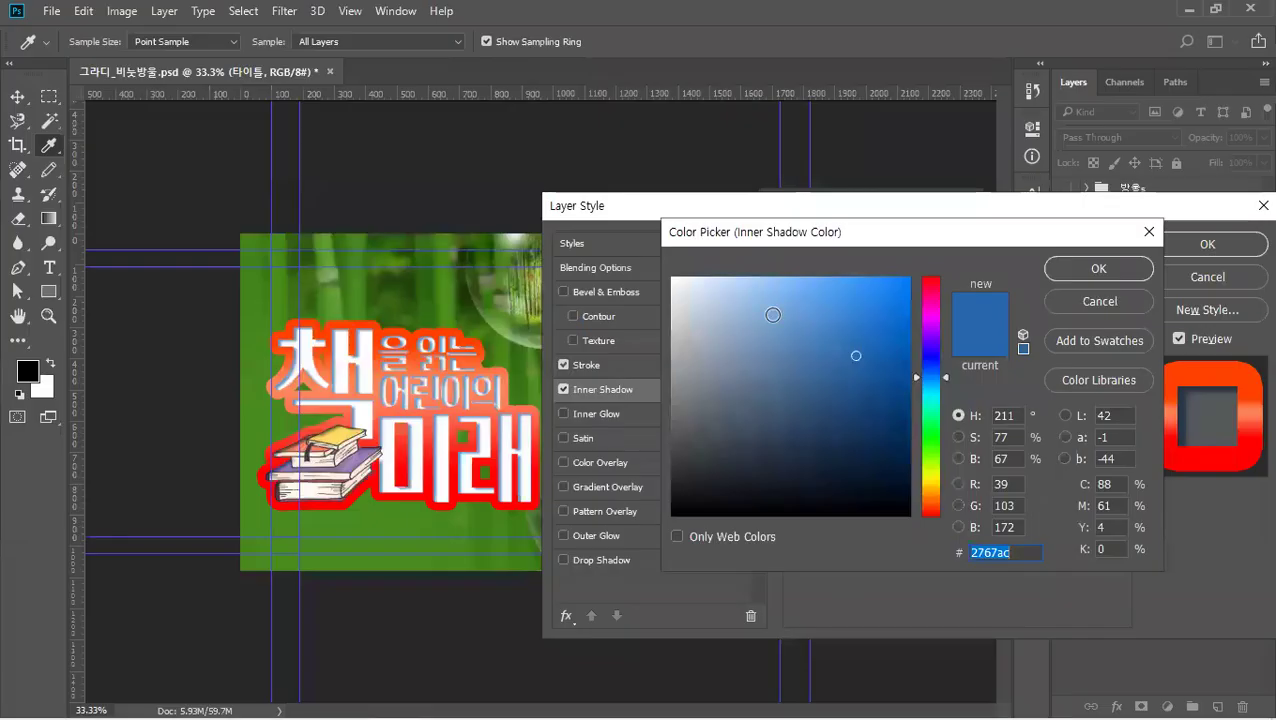
click(16, 272)
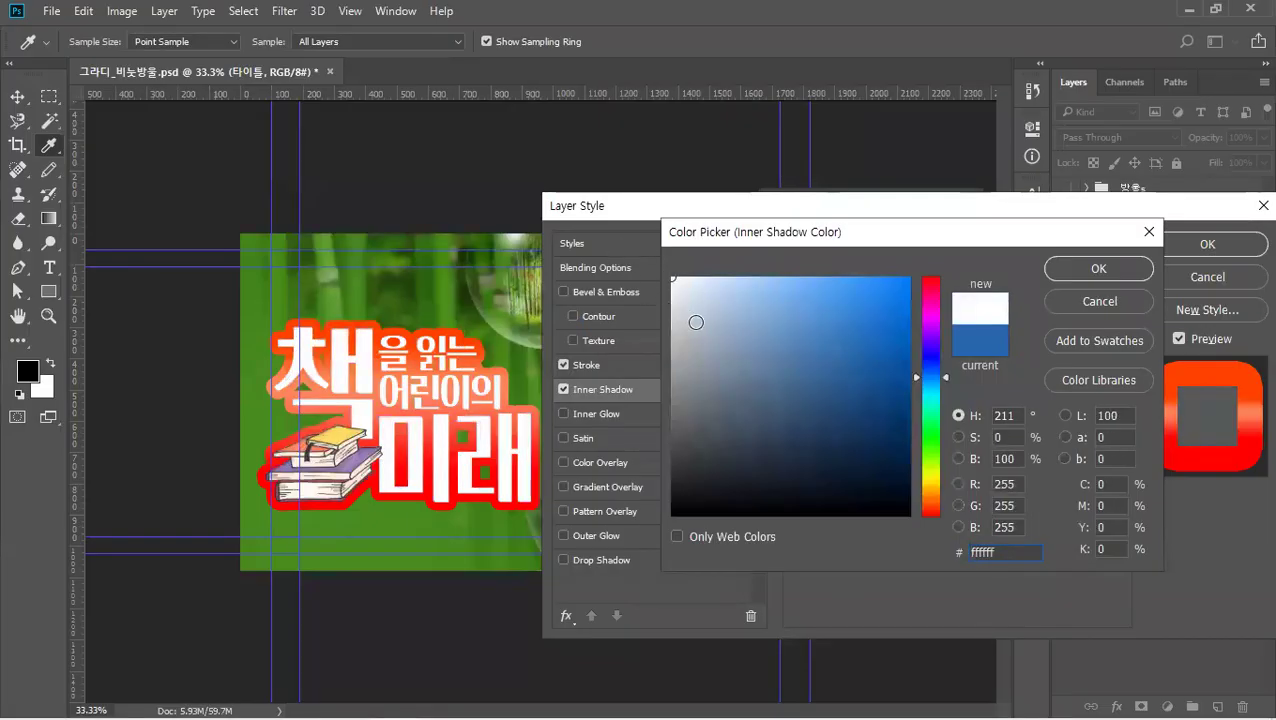
drag(695, 322, 638, 390)
drag(692, 336, 654, 535)
drag(695, 367, 632, 208)
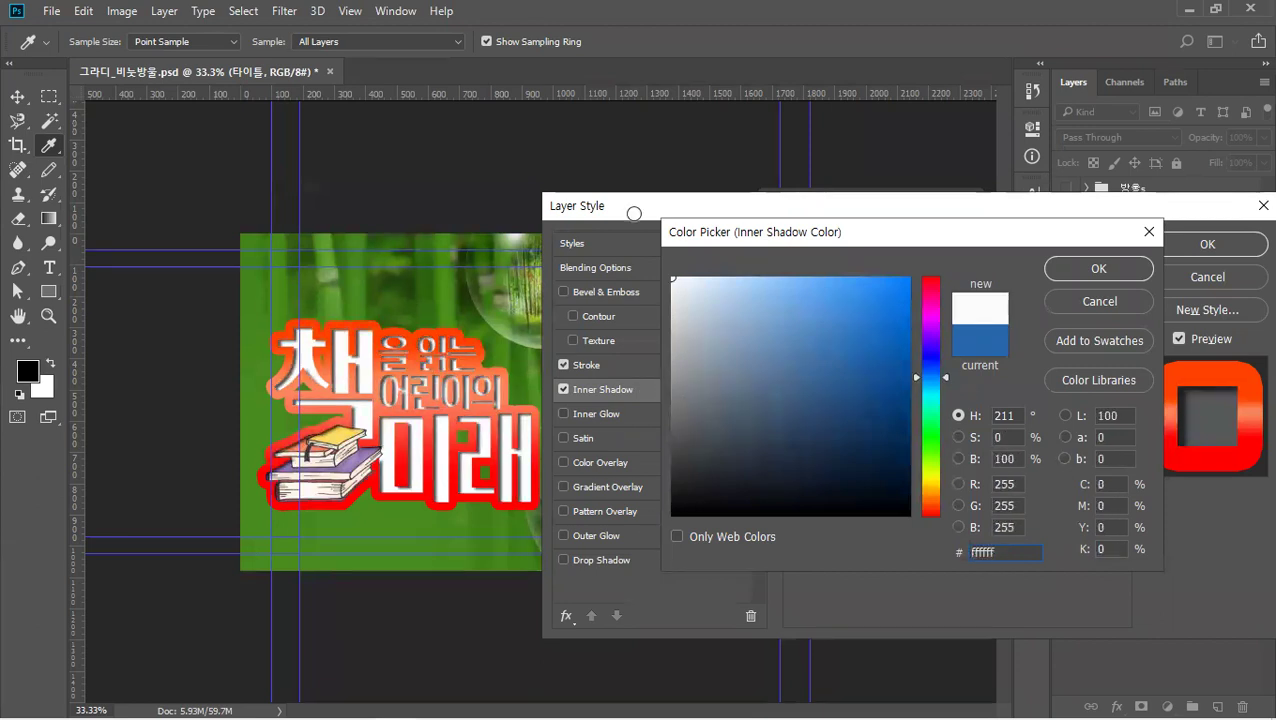
mouse_move(703, 355)
mouse_down()
mouse_move(692, 427)
mouse_move(675, 416)
mouse_move(675, 386)
mouse_up()
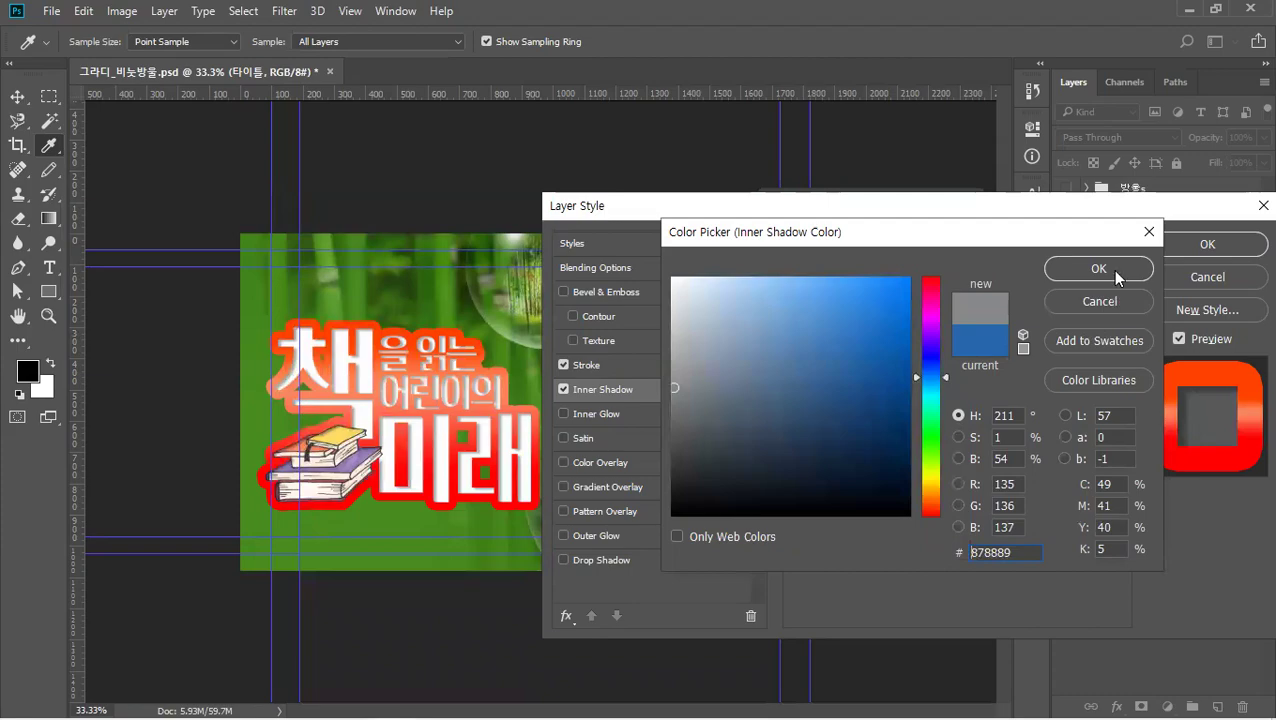
click(1112, 269)
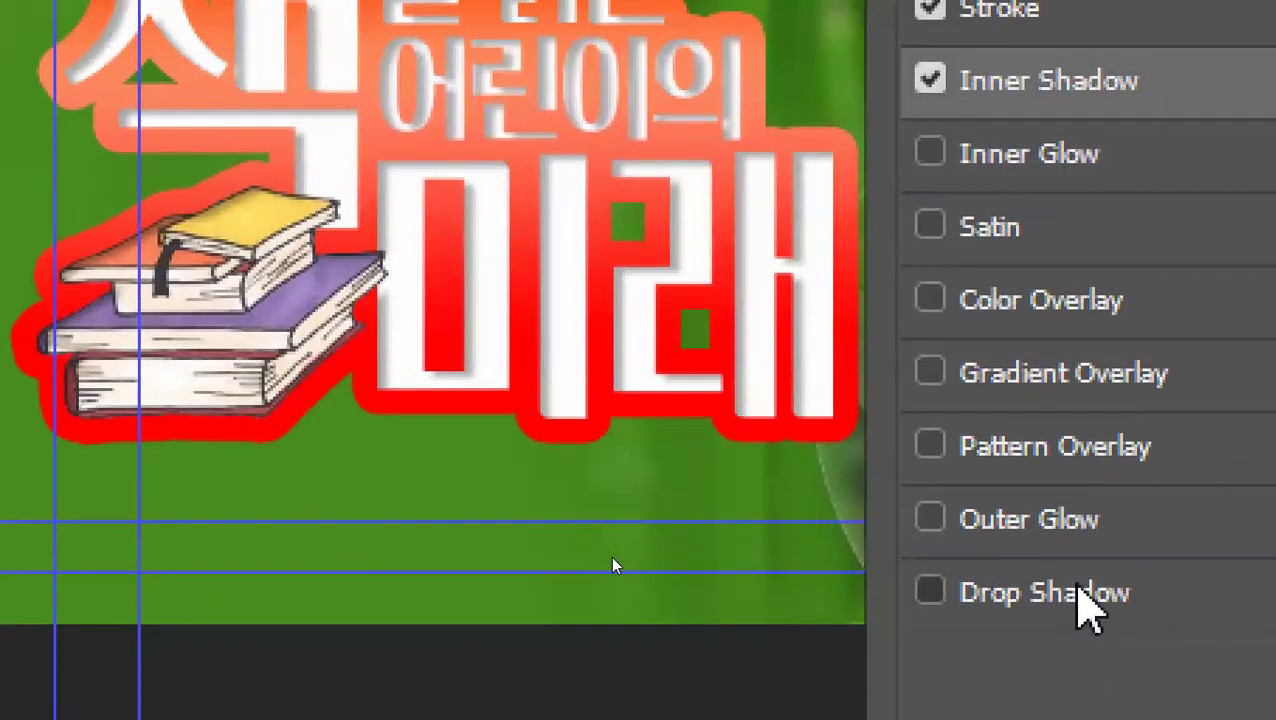
Add a Drop Shadow to the 타이틀 group and offset it on the canvas to angle 118° and distance 72 px.
click(1078, 590)
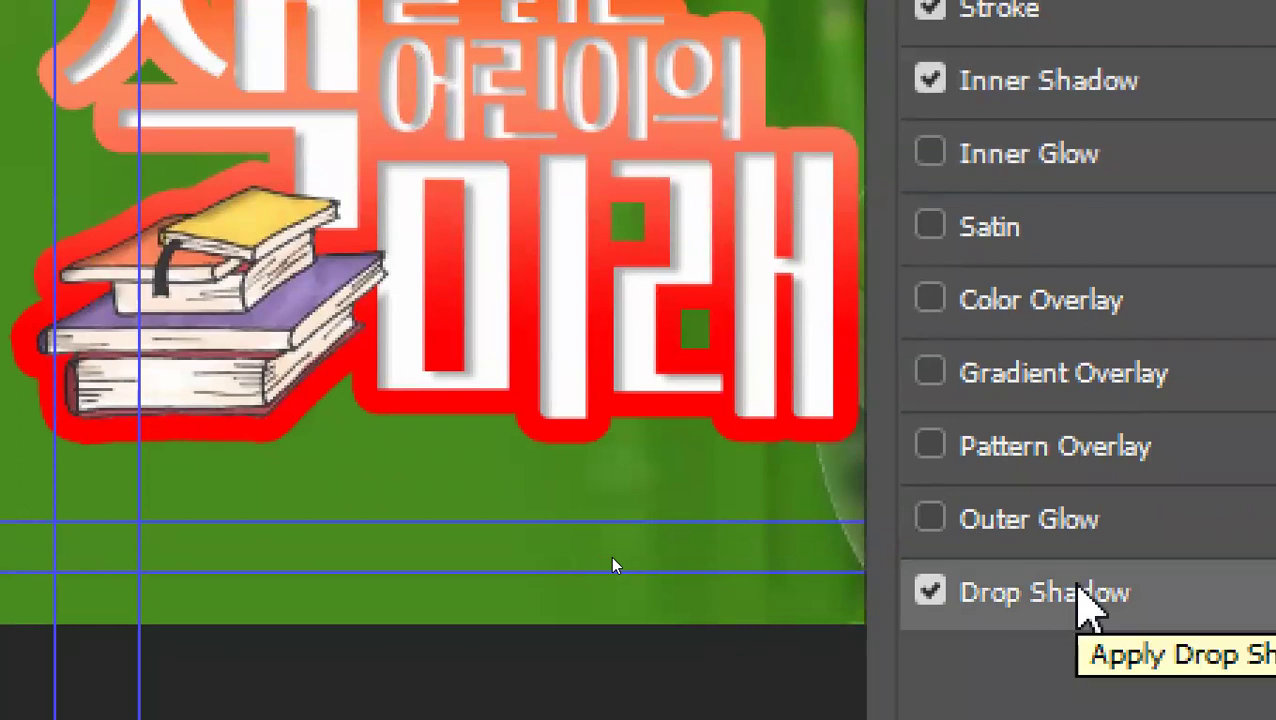
drag(282, 400, 306, 433)
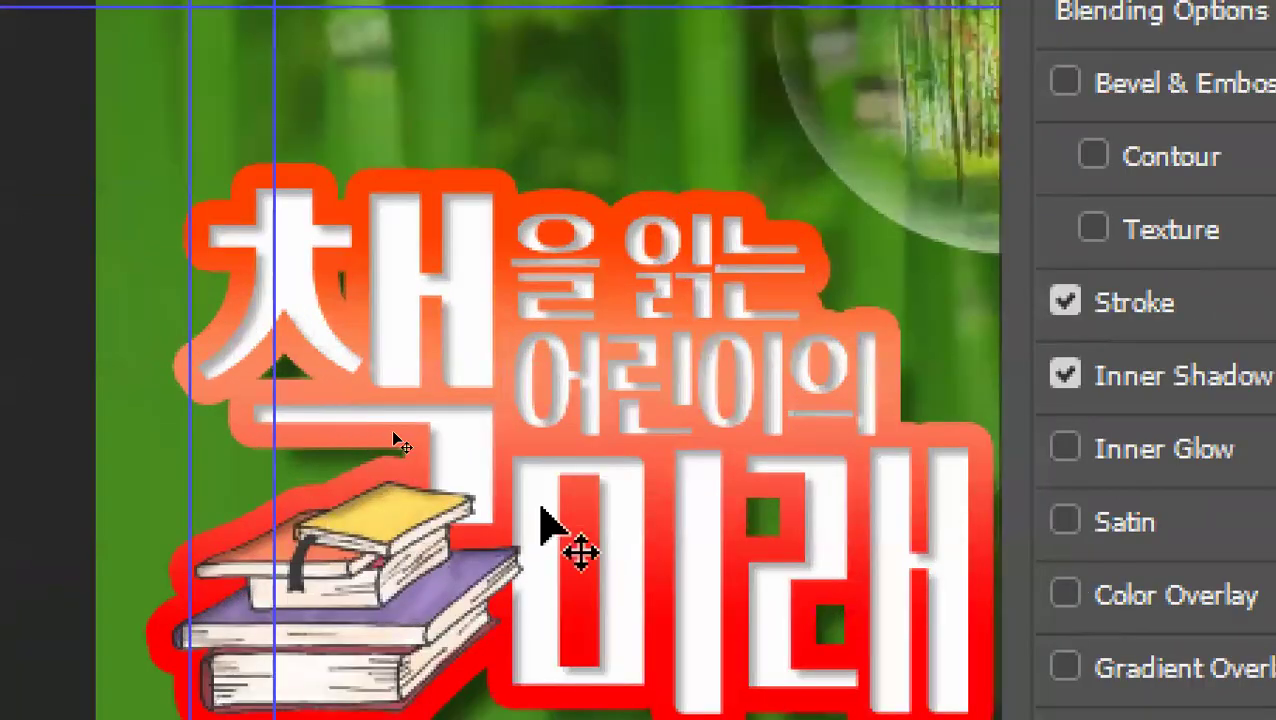
drag(584, 427, 692, 414)
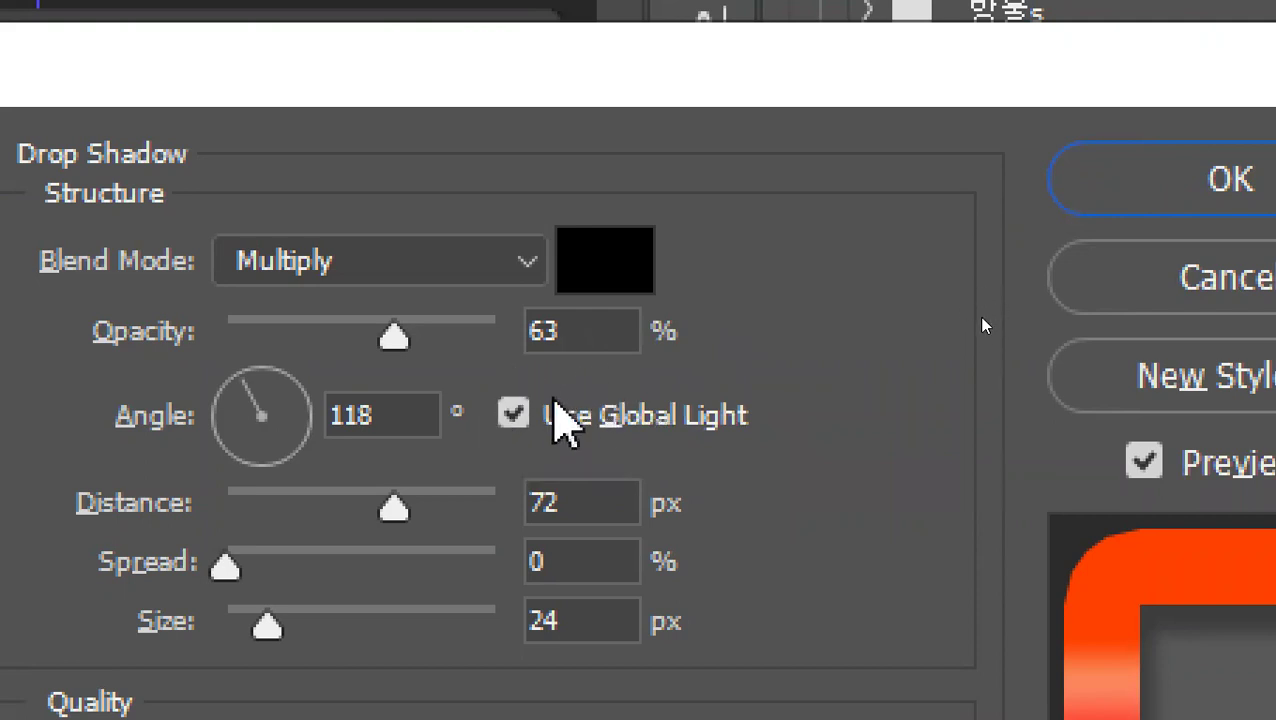
Set the drop shadow's spread to 100% and move the shadow on the canvas to angle 129° and distance 20 px.
key(alt)
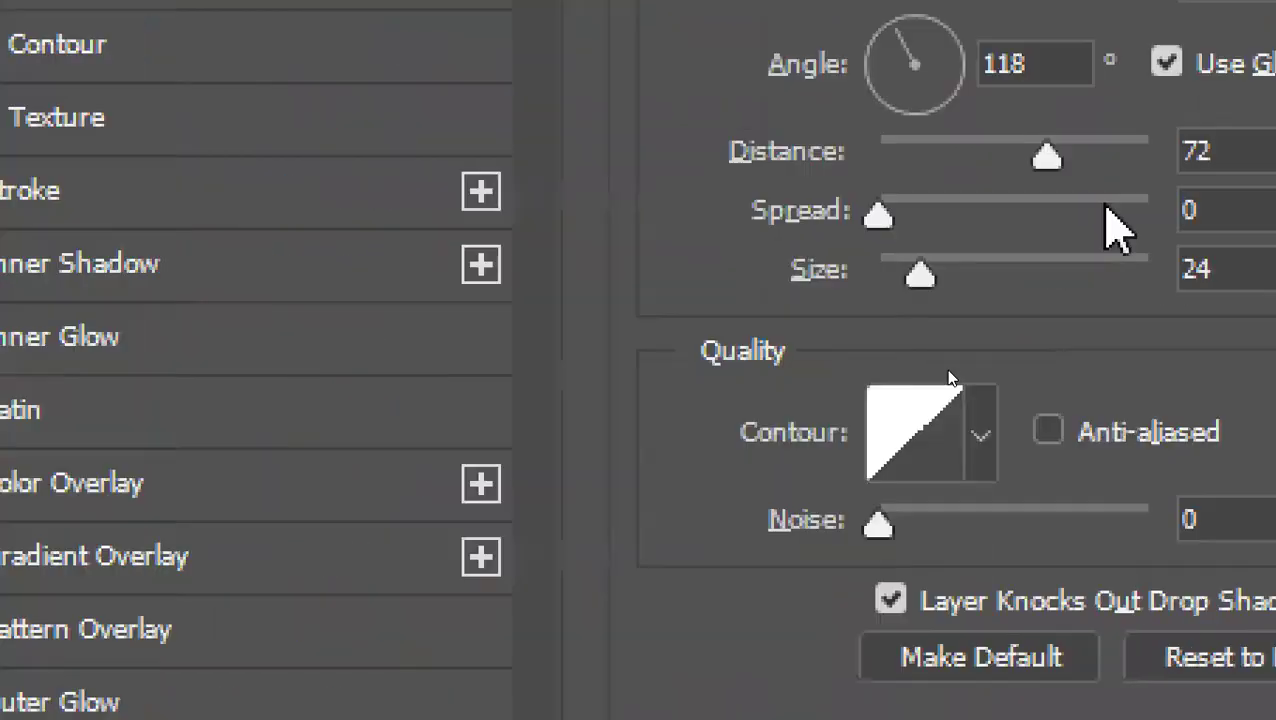
drag(880, 218, 1275, 242)
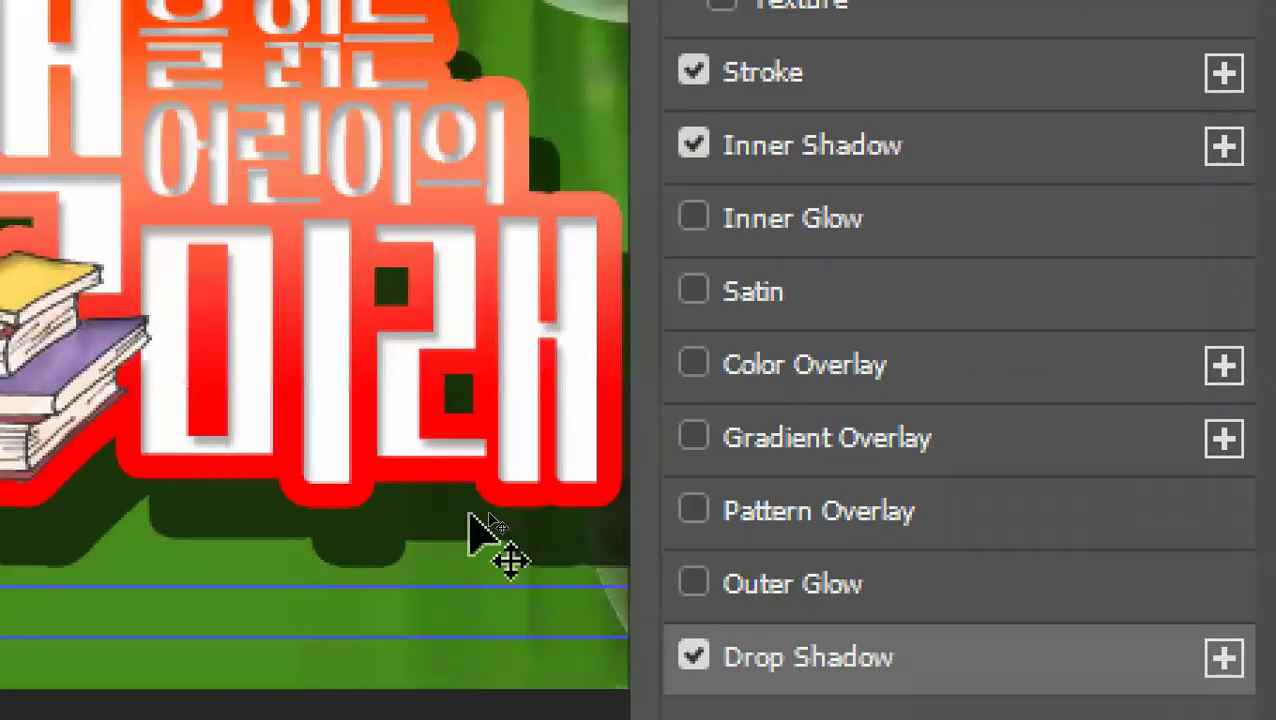
drag(398, 493, 385, 457)
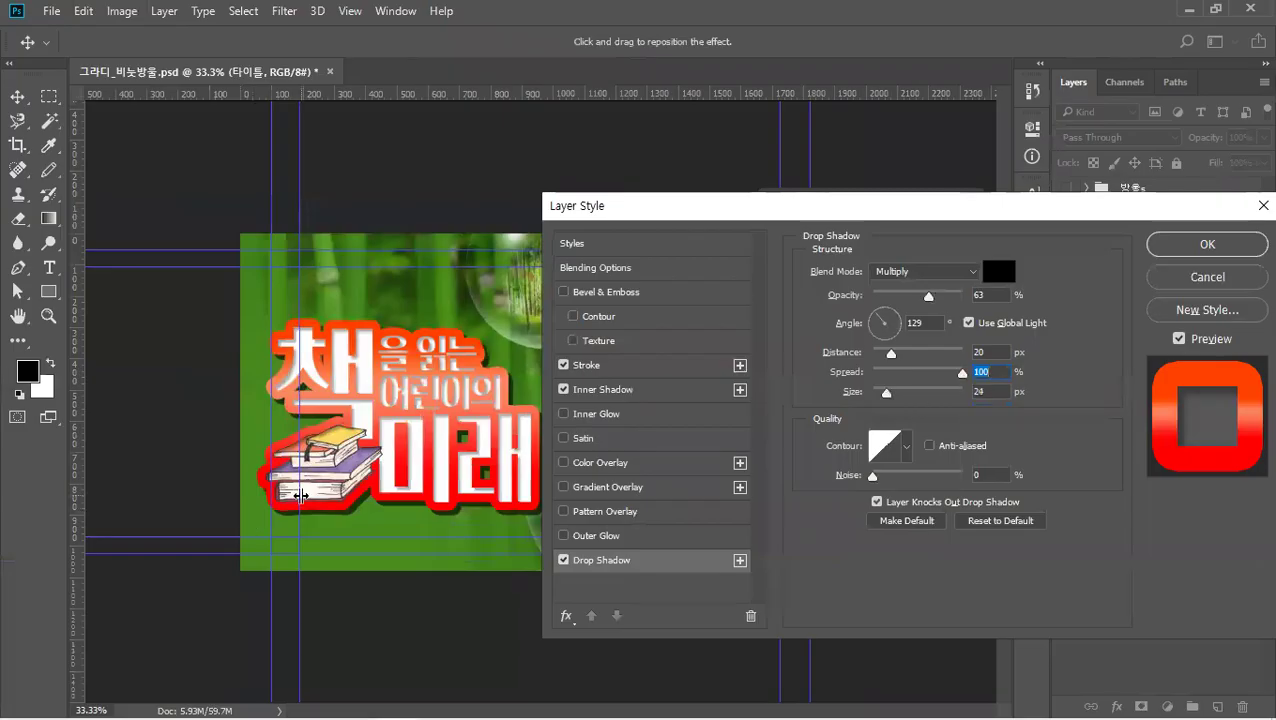
ctrl+click(300, 494)
ctrl+click(302, 501)
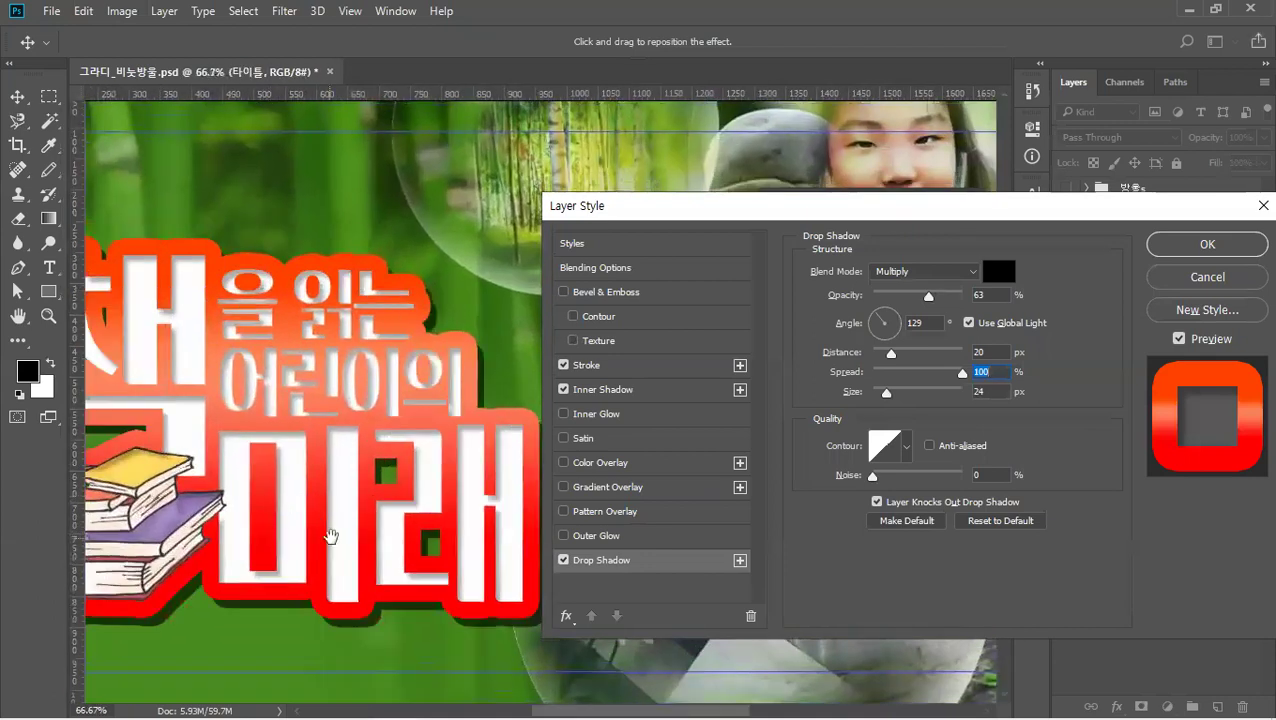
drag(333, 535, 398, 381)
Try the drop shadow at 0% spread, 101° and 91 px, and return it to 100% spread, angle 124° and distance 24 px.
drag(962, 373, 805, 381)
drag(417, 410, 418, 455)
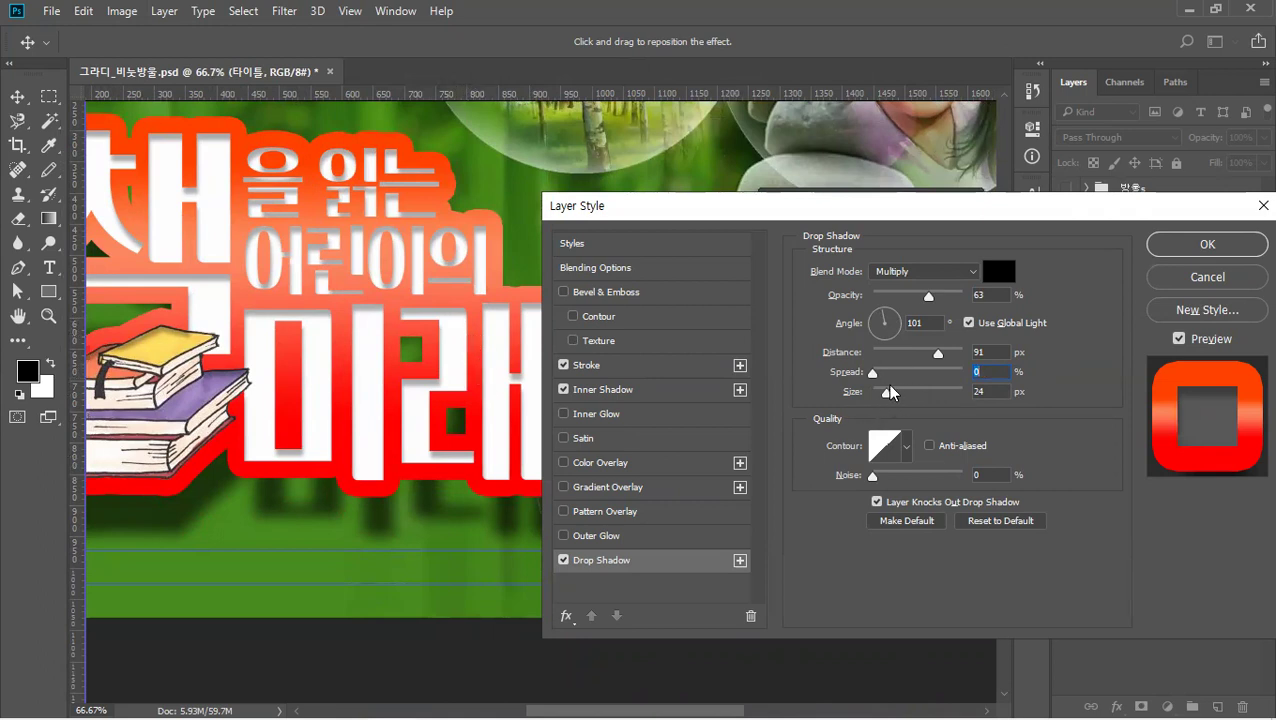
drag(872, 372, 1019, 376)
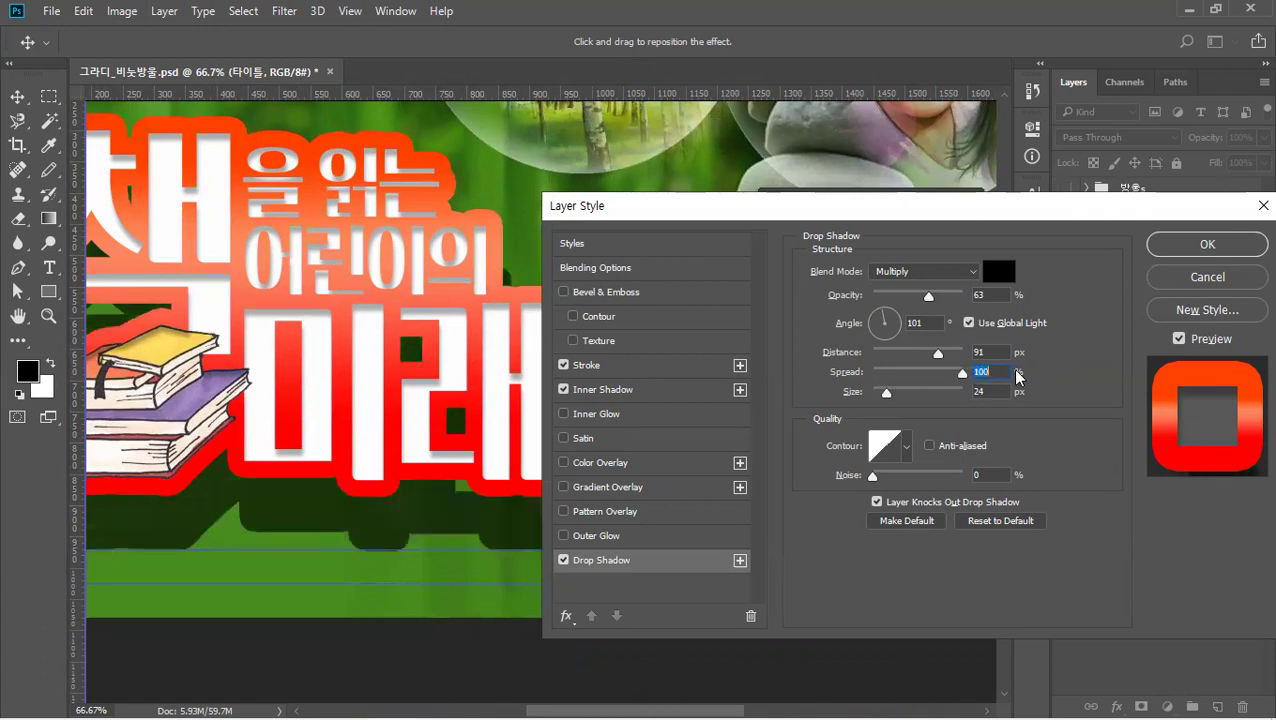
drag(421, 507, 417, 456)
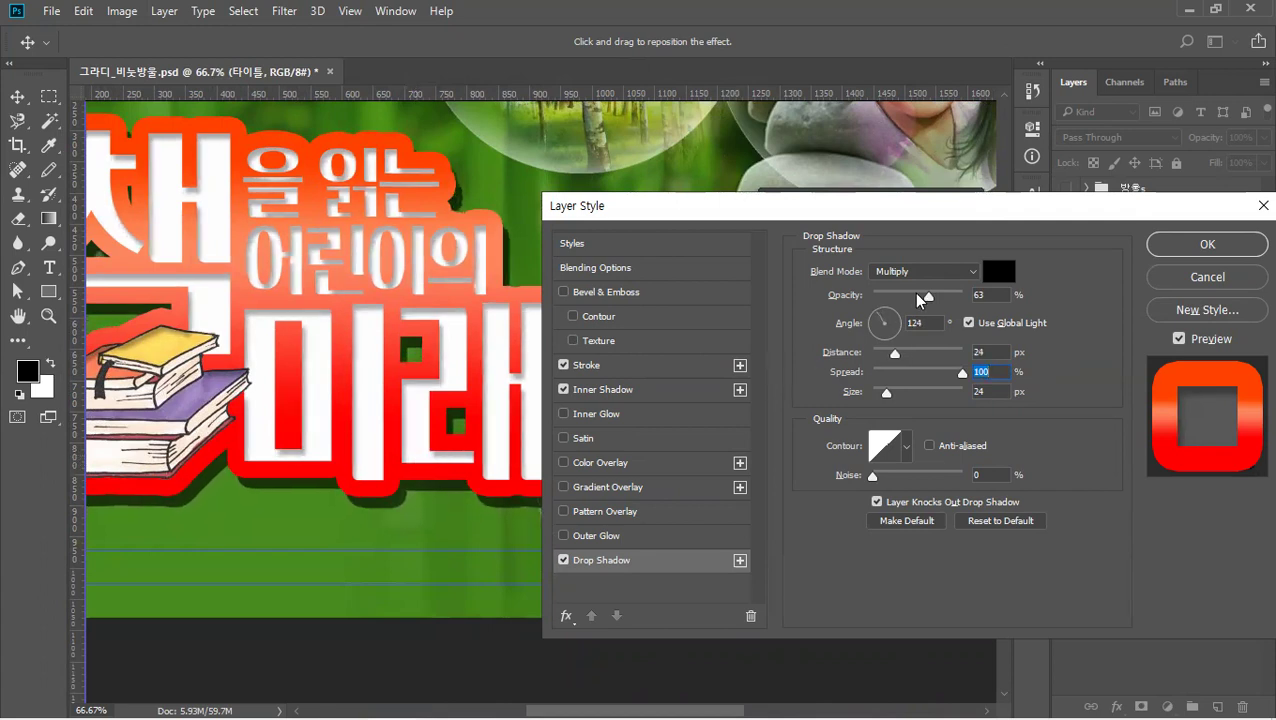
Try the drop shadow at full opacity, reduce its size to 18 px and set its opacity to 45%.
drag(928, 296, 970, 295)
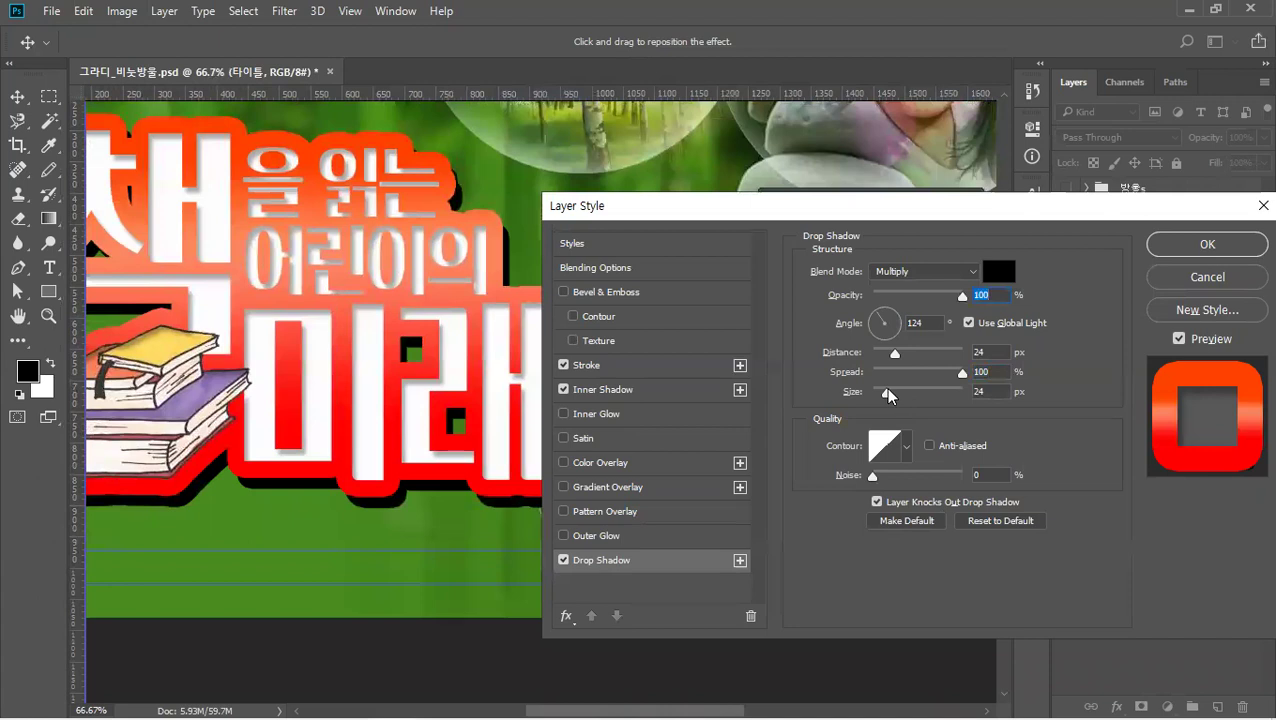
mouse_move(888, 392)
mouse_down()
mouse_move(918, 393)
mouse_move(884, 396)
mouse_up()
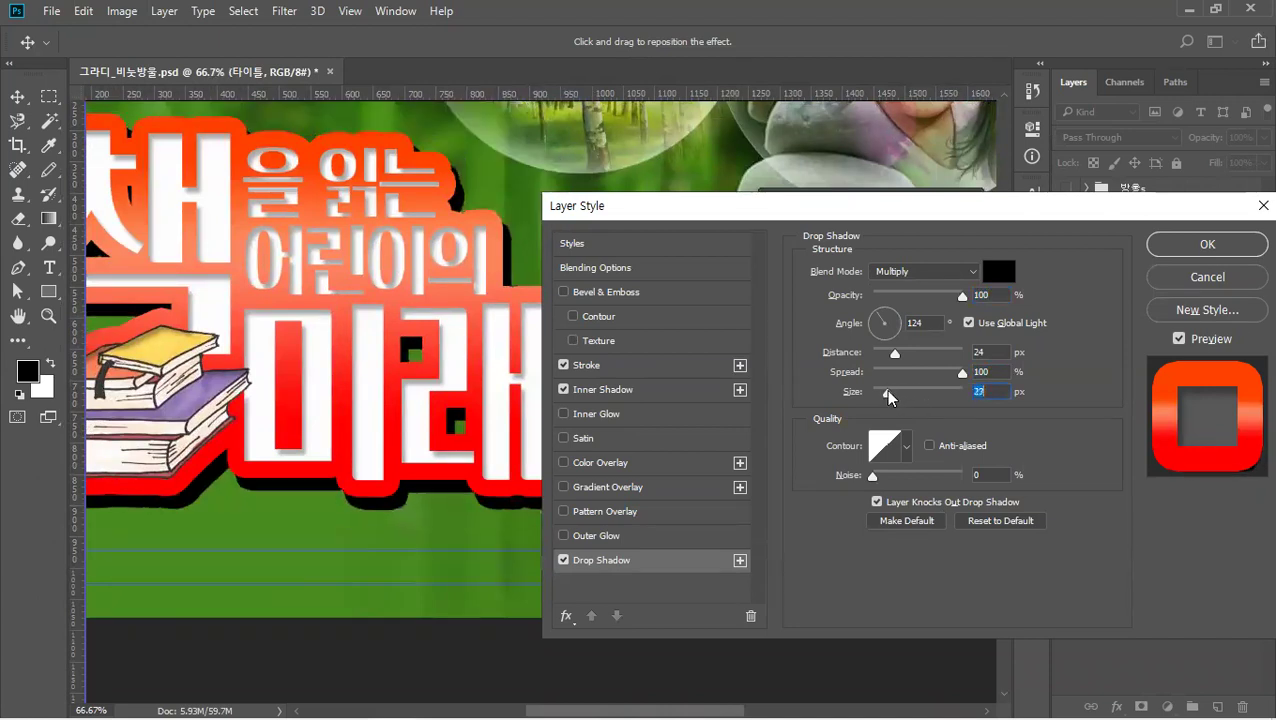
drag(962, 297, 913, 307)
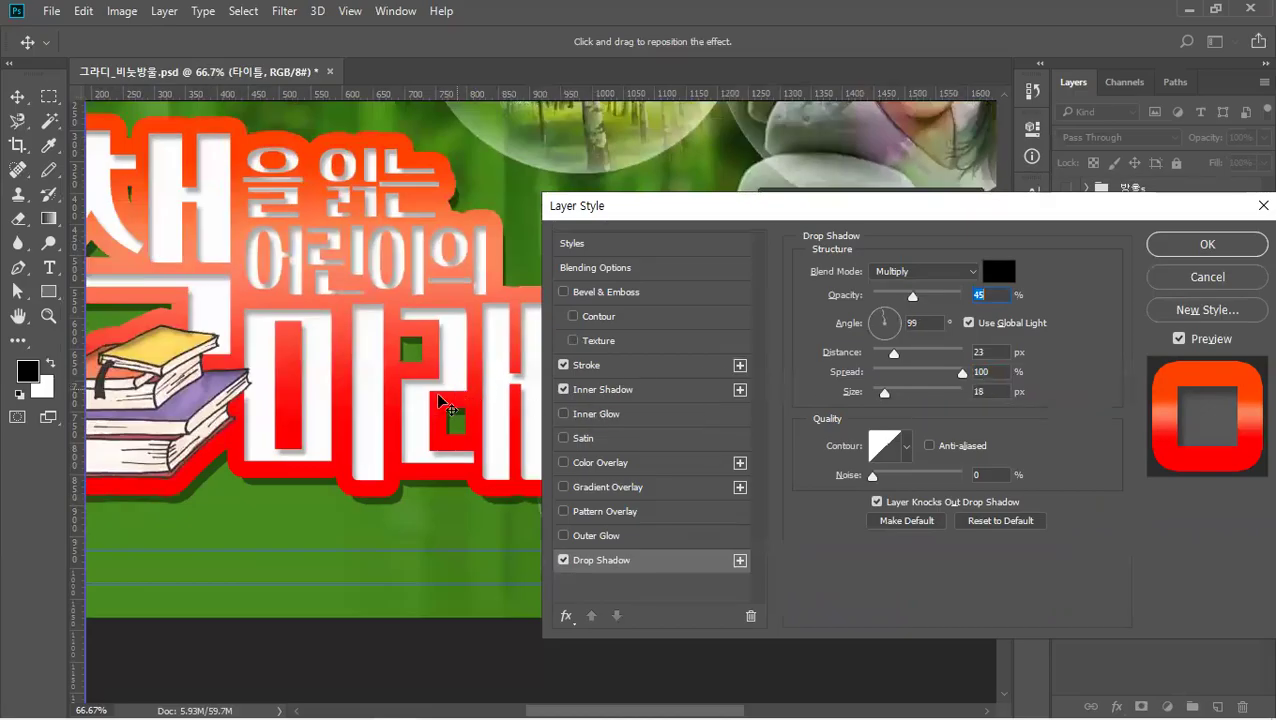
Reposition the drop shadow on the canvas to angle 133° and distance 26 px.
drag(460, 396, 430, 391)
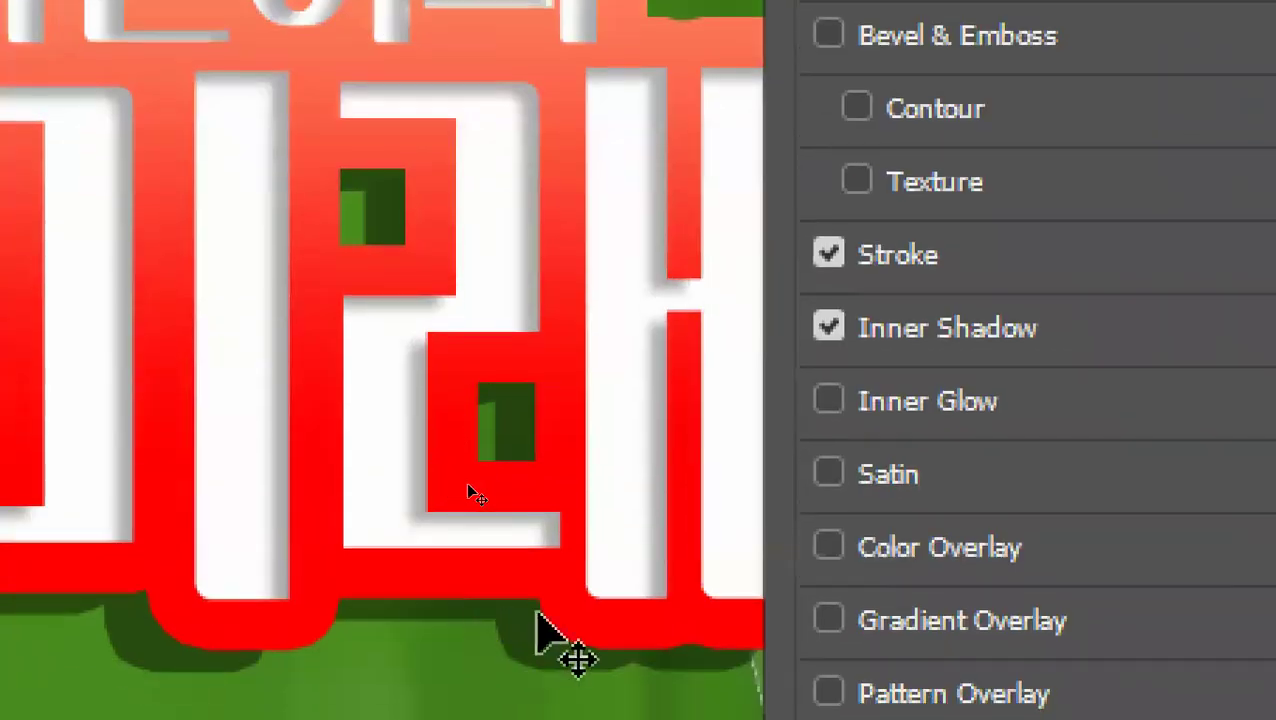
drag(538, 680, 582, 677)
mouse_move(580, 612)
mouse_down()
mouse_move(607, 626)
mouse_move(593, 632)
mouse_up()
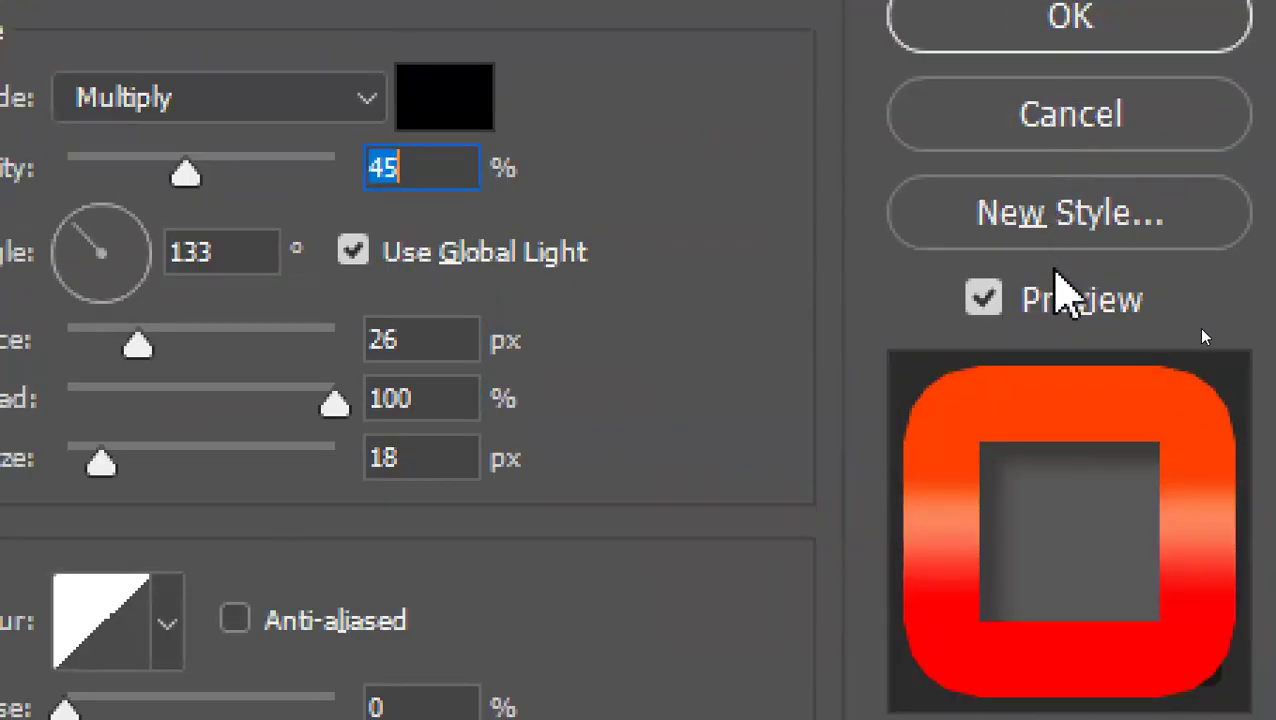
Save the effects as a new style named Style 2 with layer effects included, and apply the layer style to the 타이틀 group.
click(1058, 238)
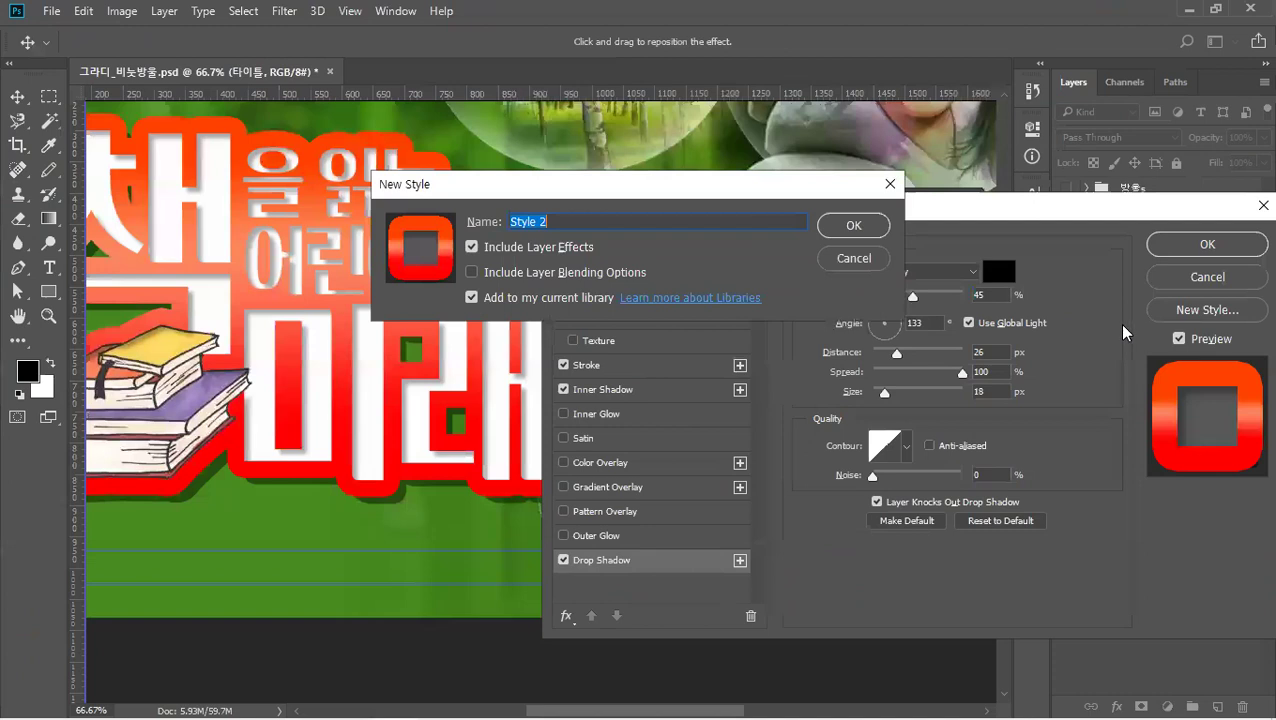
click(847, 224)
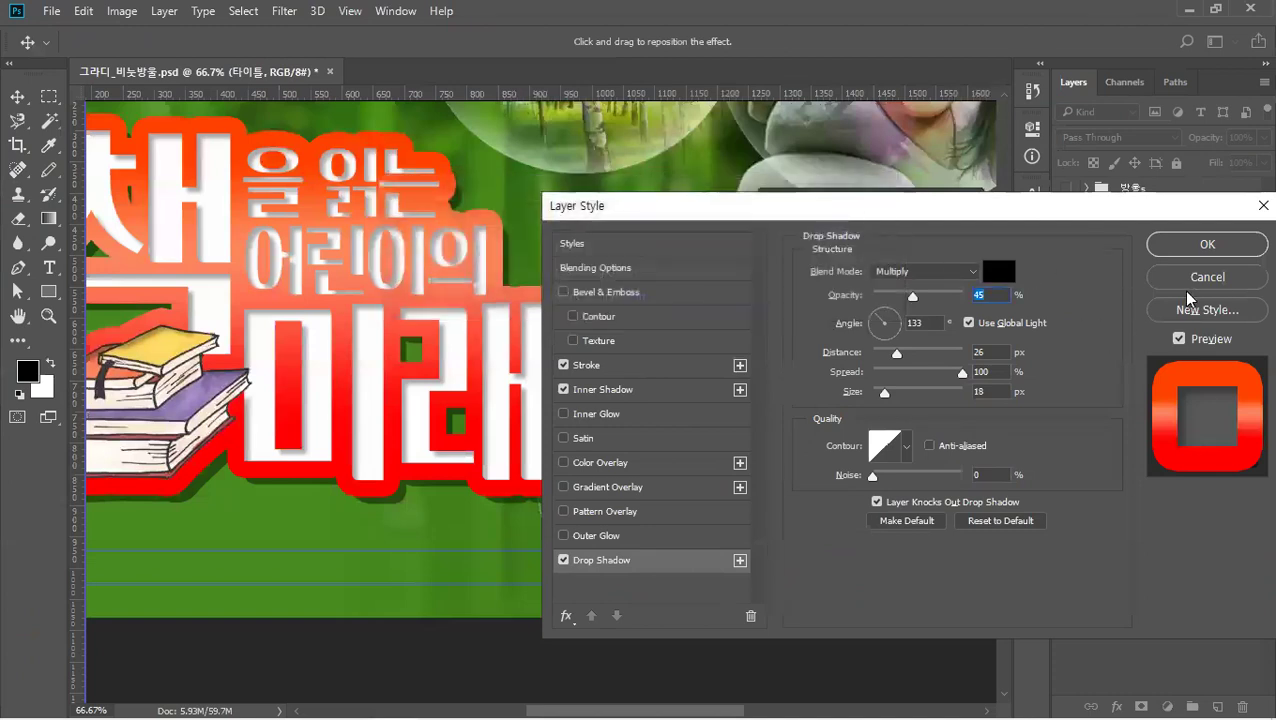
click(1200, 252)
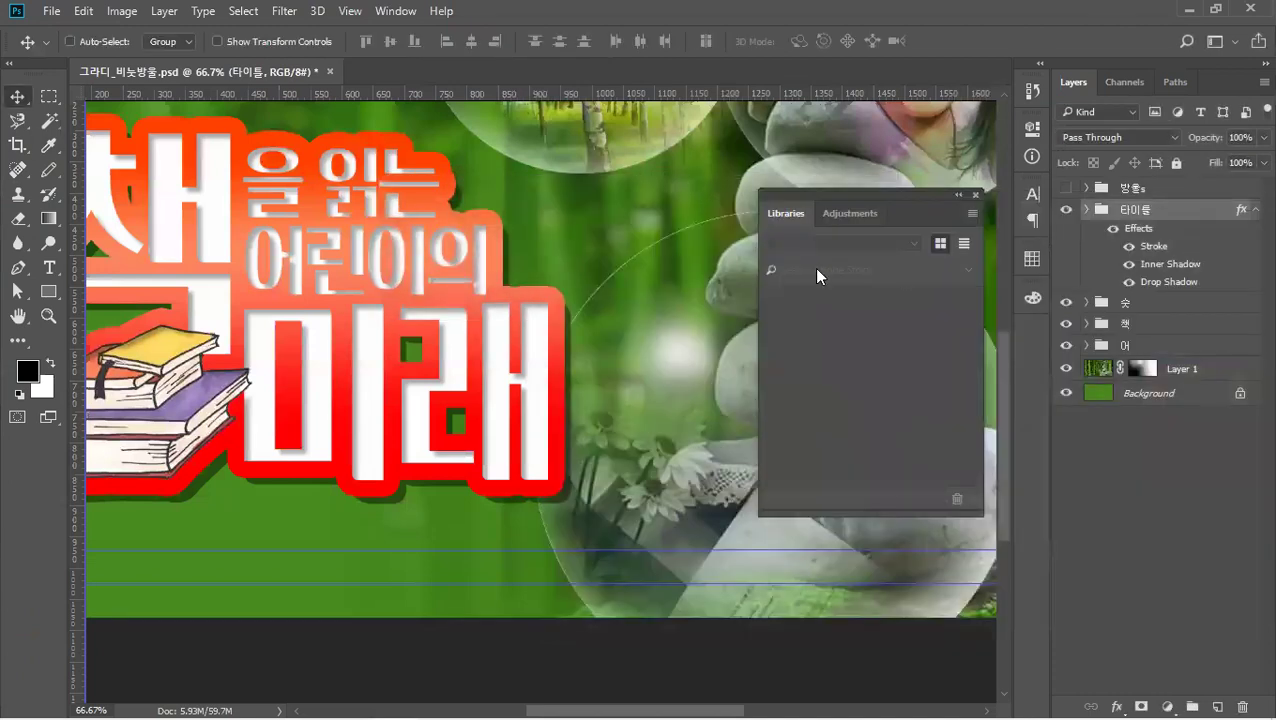
Replace the floating Libraries panel with the Styles panel and enlarge it to show every preset, including the newly saved style.
key(ctrl+0)
key(Tab)
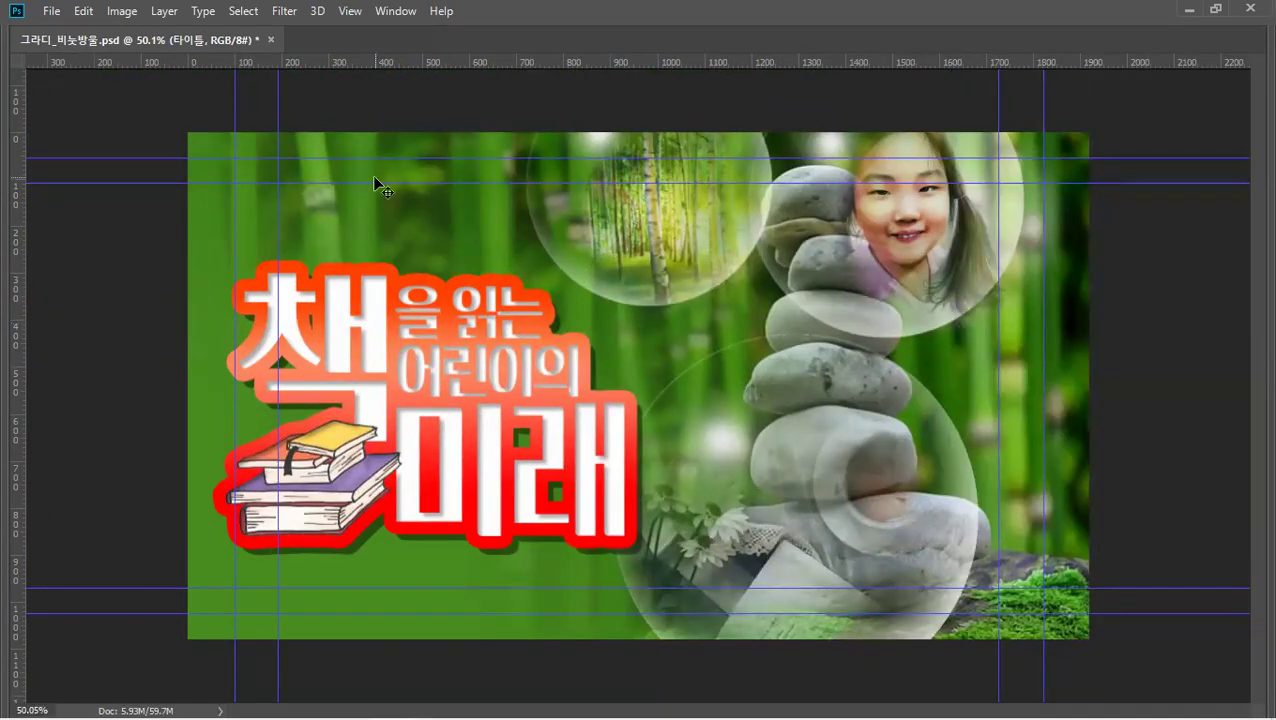
key(Tab)
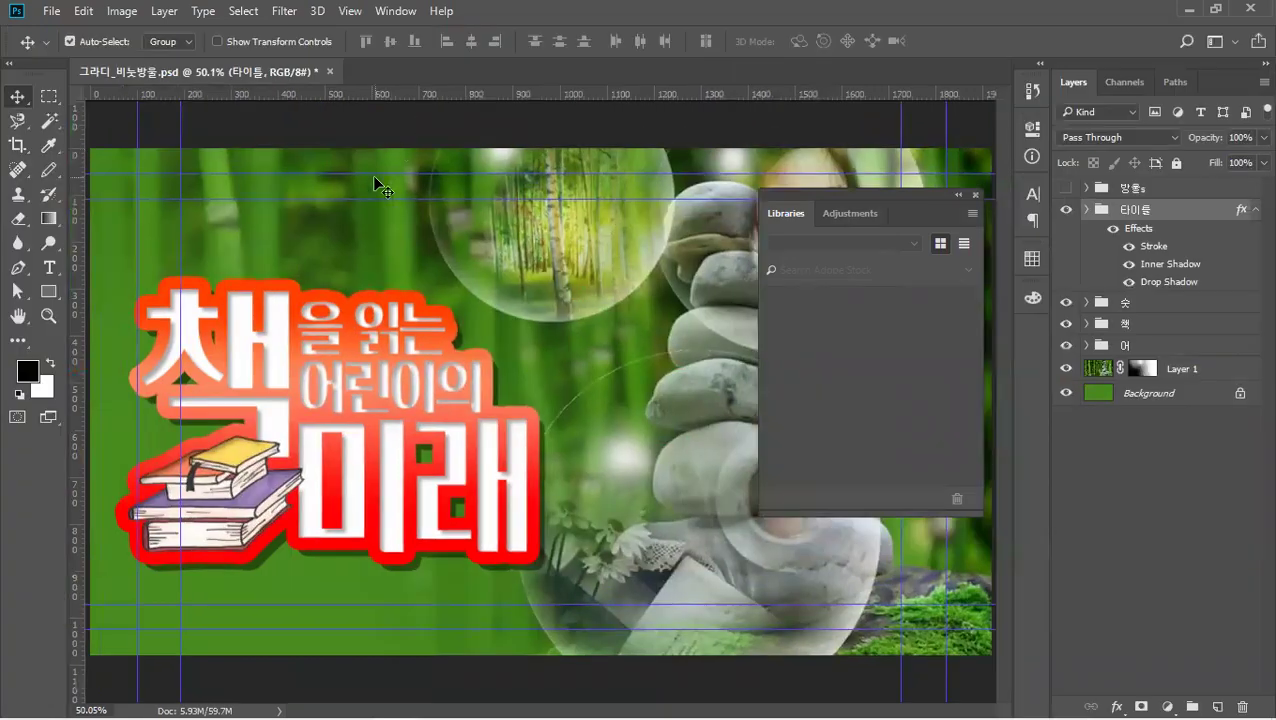
click(975, 195)
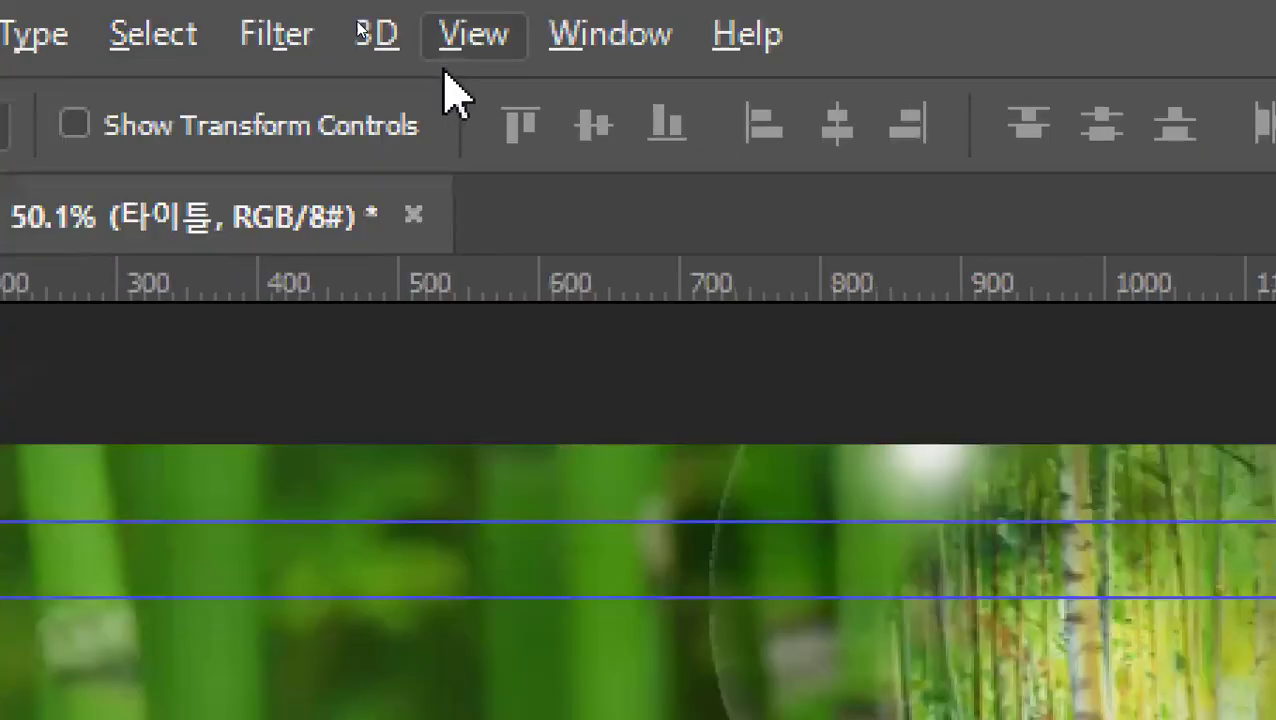
click(612, 34)
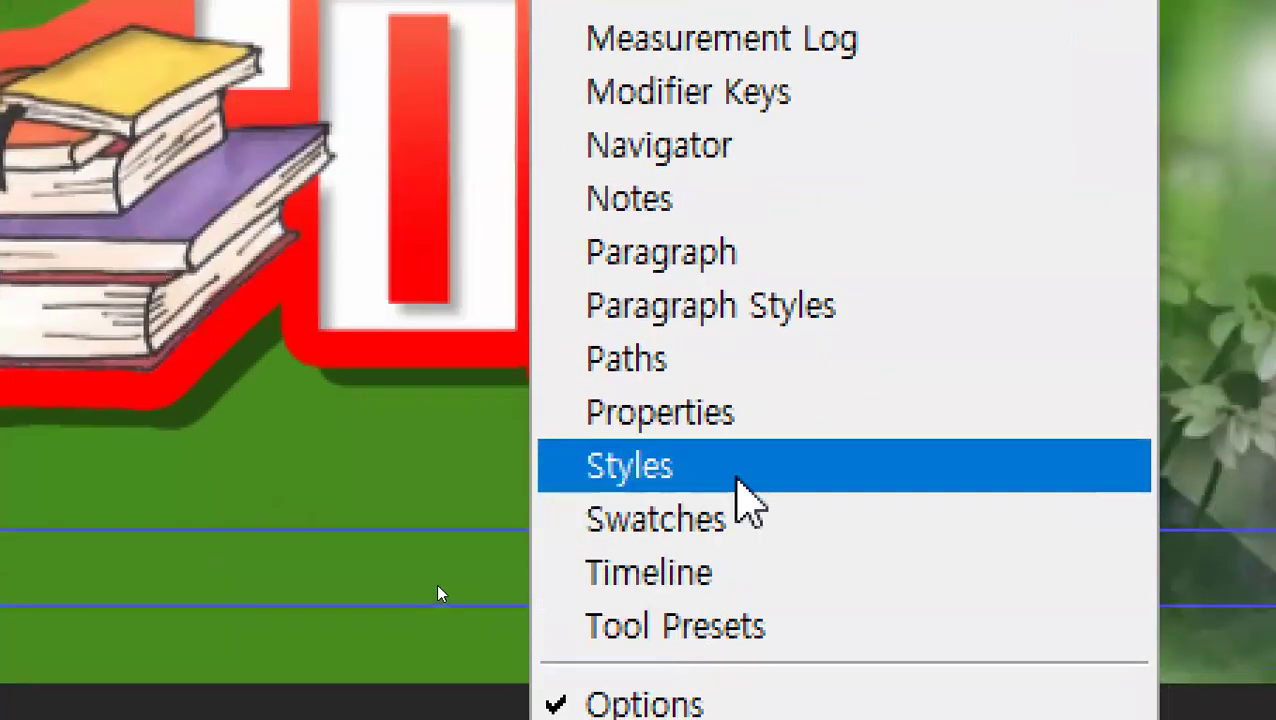
click(737, 478)
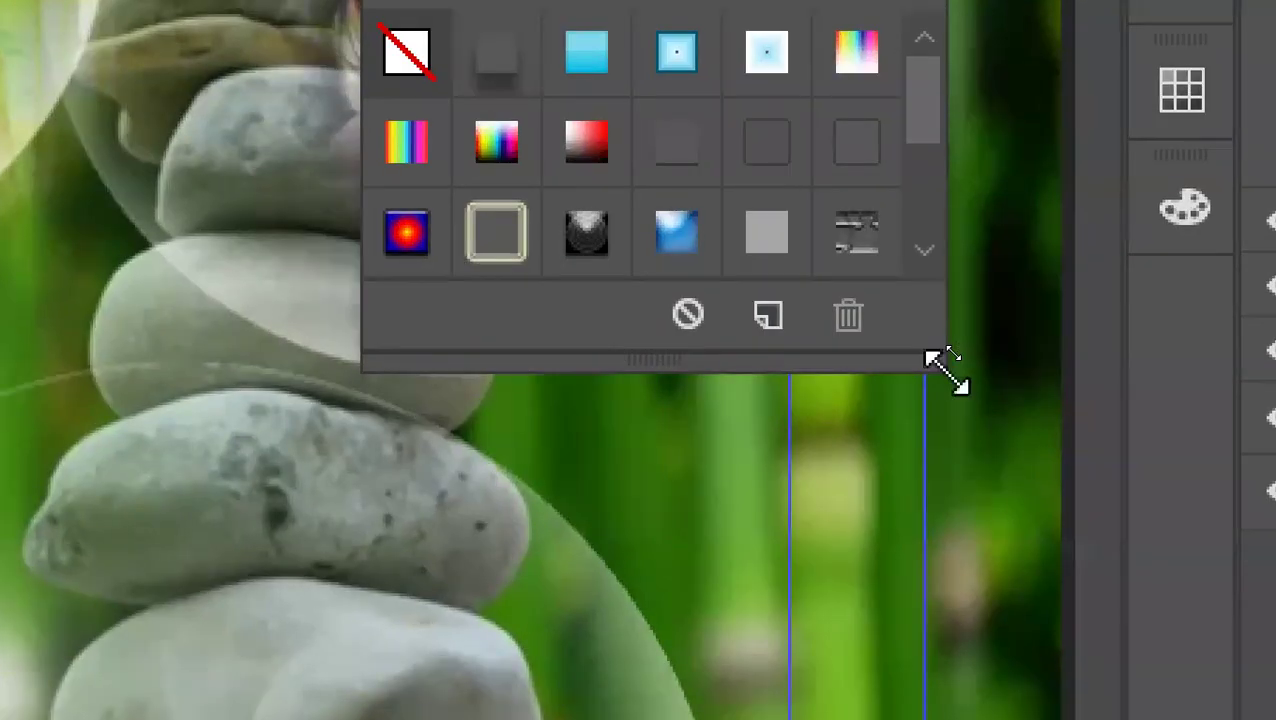
drag(951, 351, 946, 434)
drag(922, 620, 920, 632)
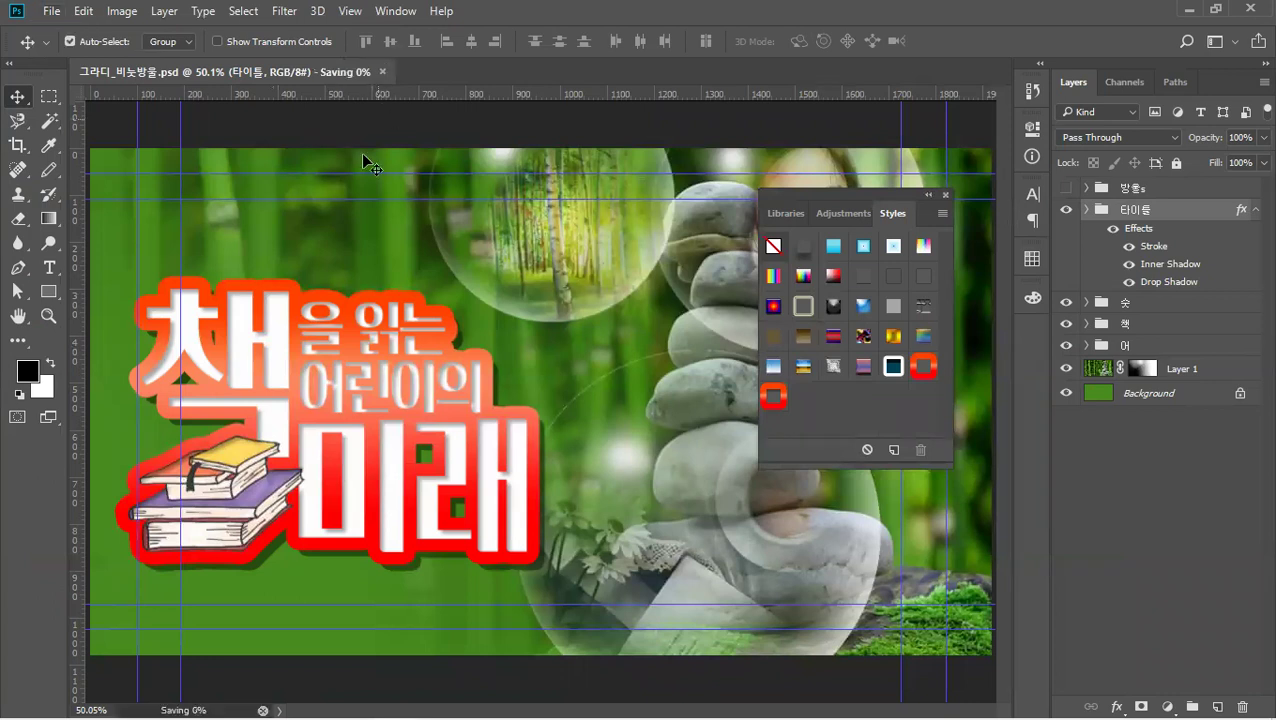
Create a new 1920 x 1080 px, 72 ppi document from the recent Web Large preset.
ctrl+click(482, 257)
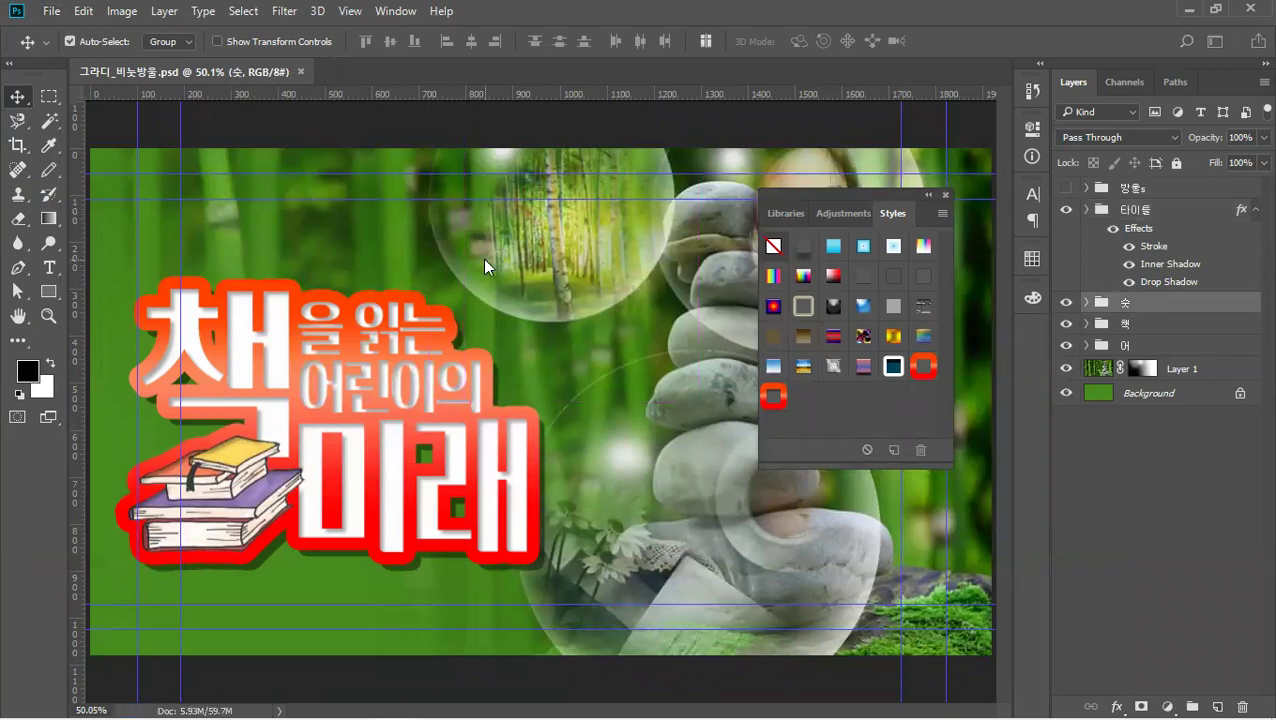
key(ctrl+n)
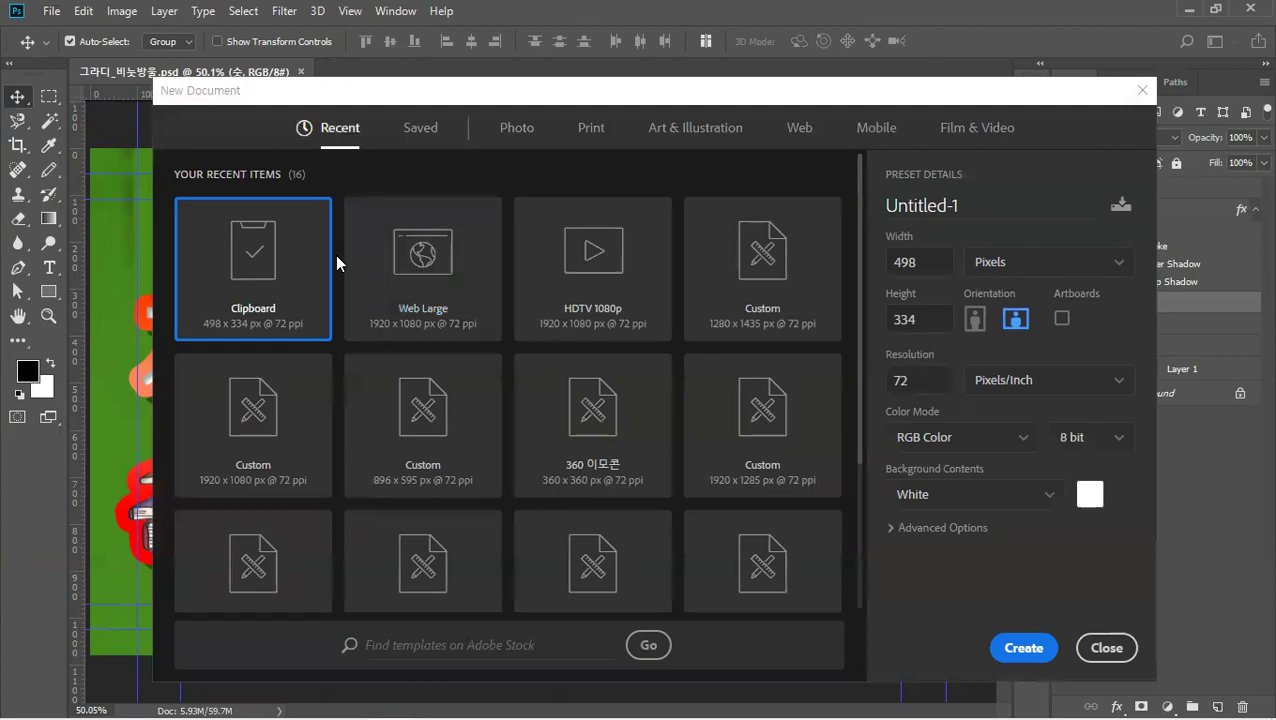
double_click(407, 260)
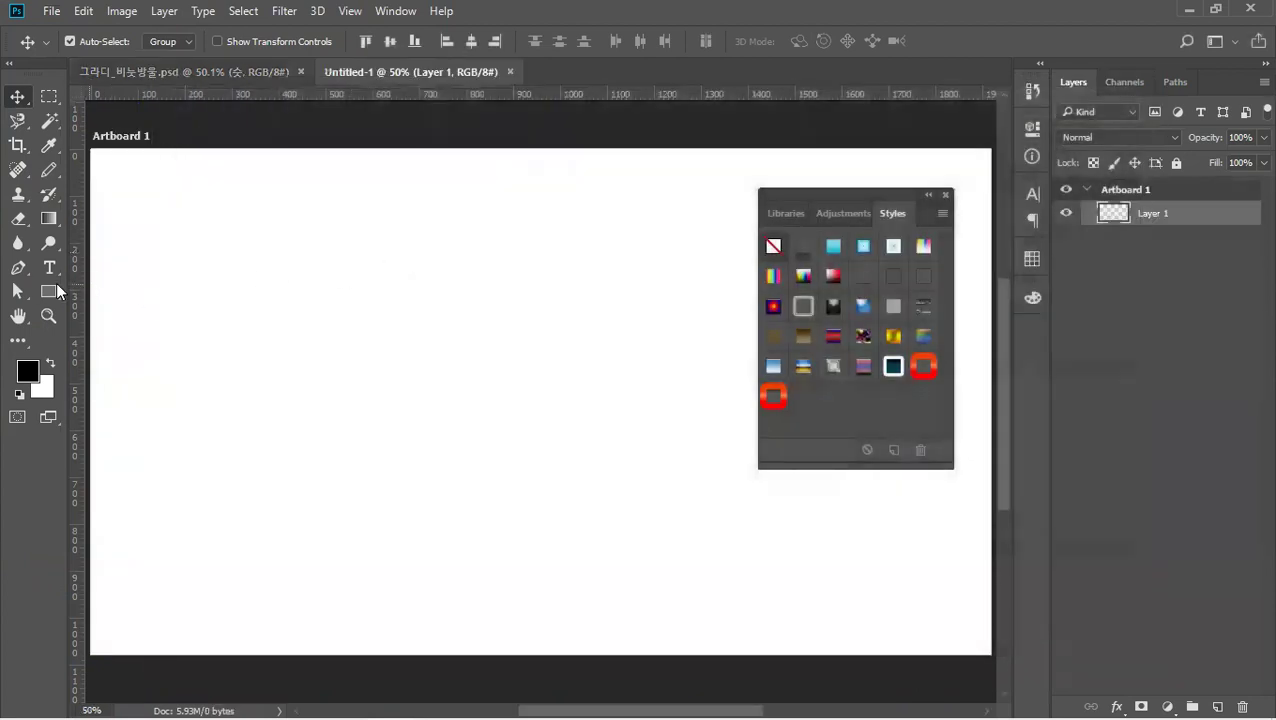
Add the white 72 pt text Abc to the blank artboard.
click(48, 267)
click(325, 368)
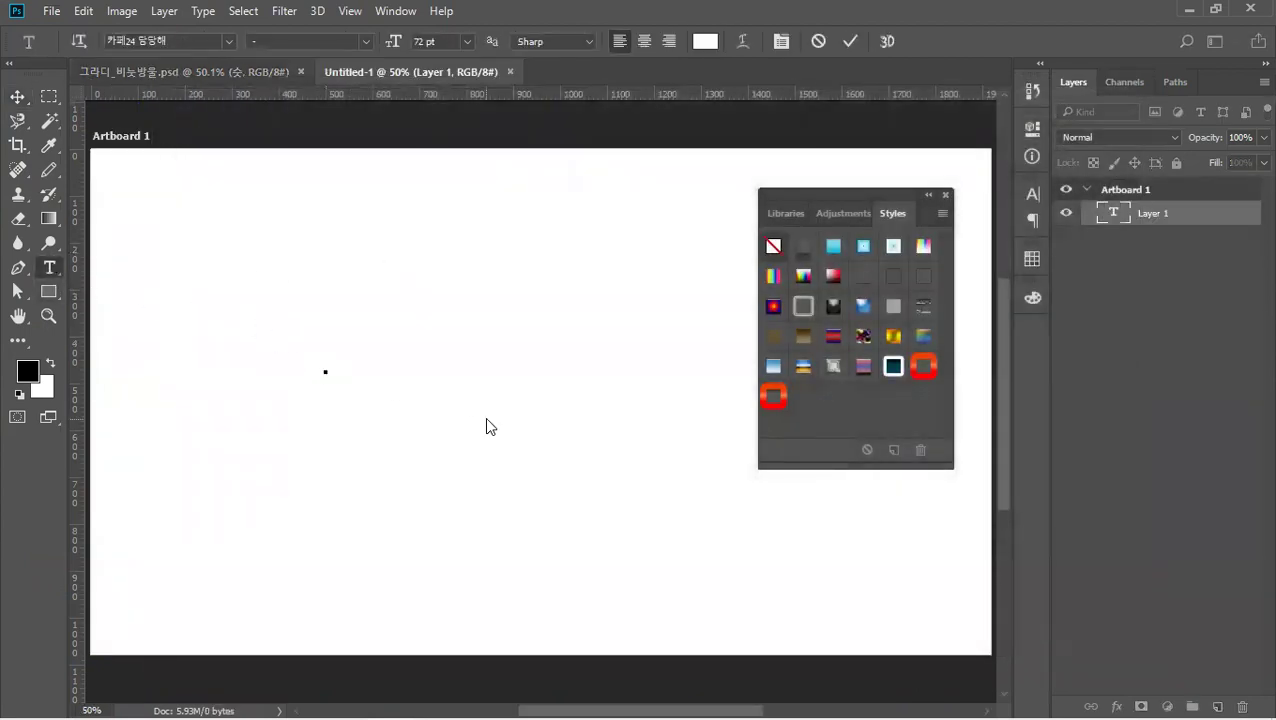
text(가)
text(c)
click(1145, 213)
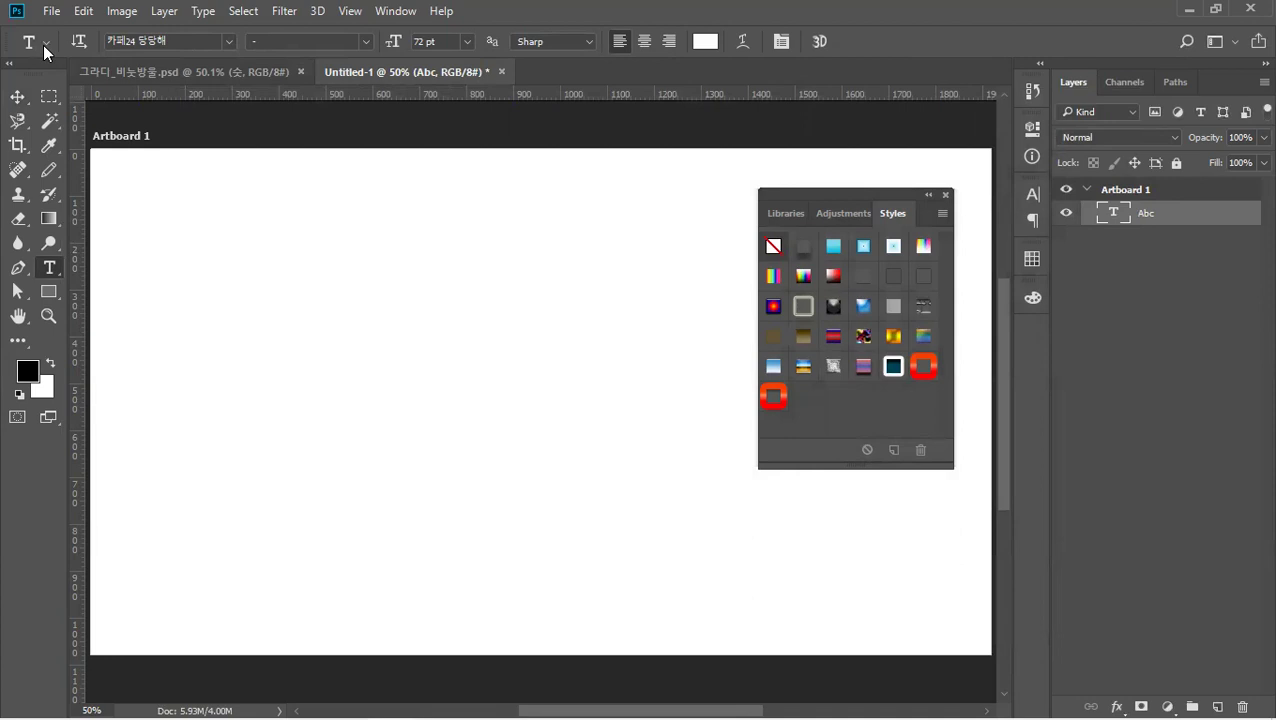
Scale the Abc text up proportionally from its centre to about 665%.
click(17, 96)
key(ctrl+t)
drag(384, 387, 508, 515)
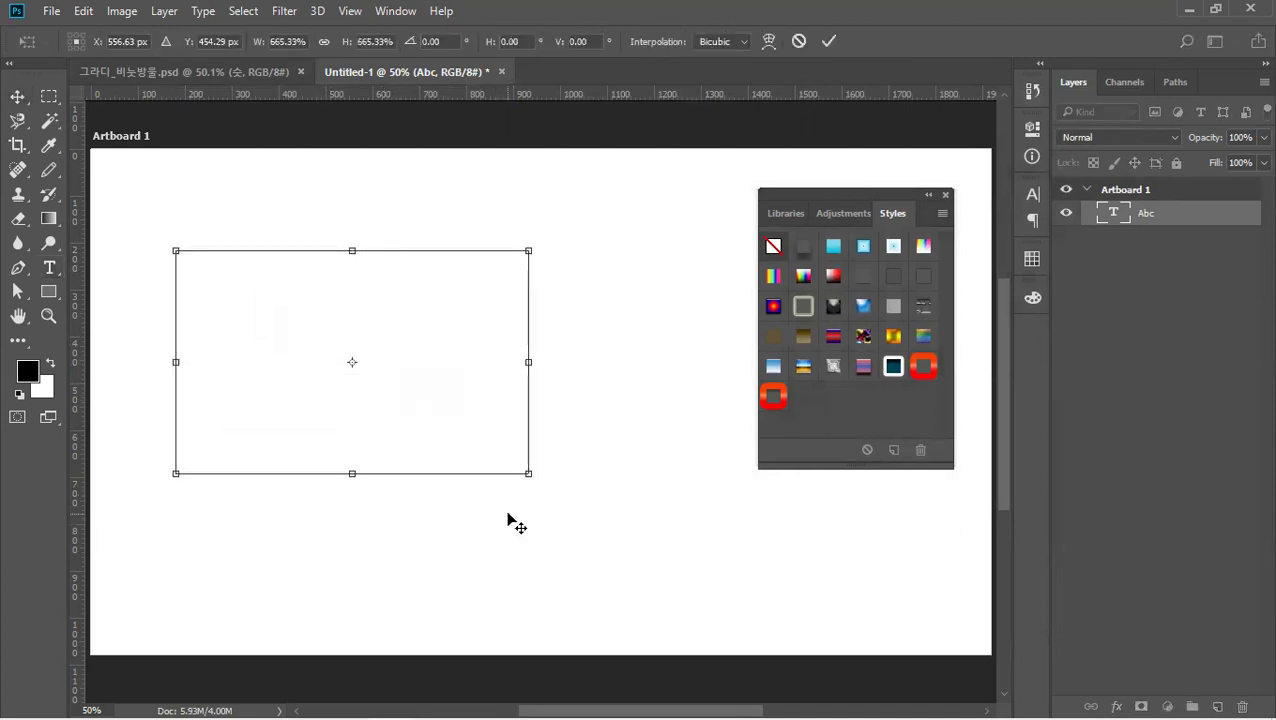
key(Return)
Change the Abc text colour to the mid grey 787878.
click(49, 267)
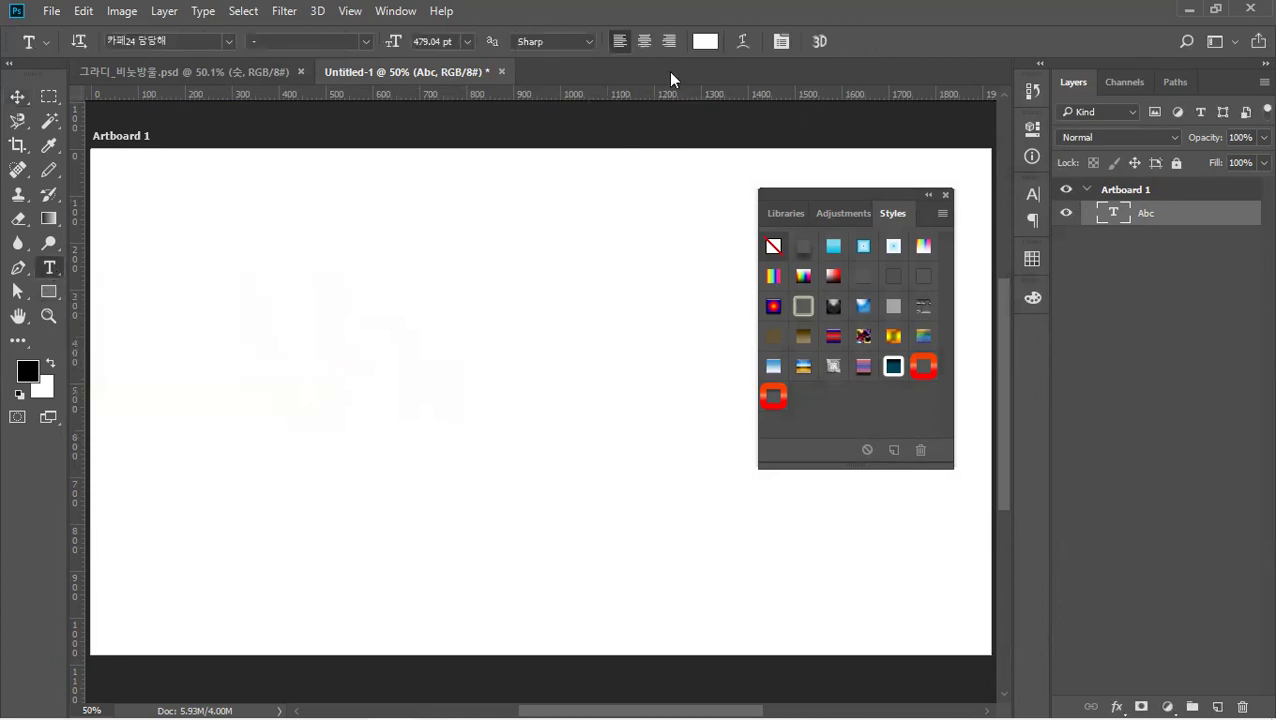
click(704, 43)
drag(698, 367, 611, 403)
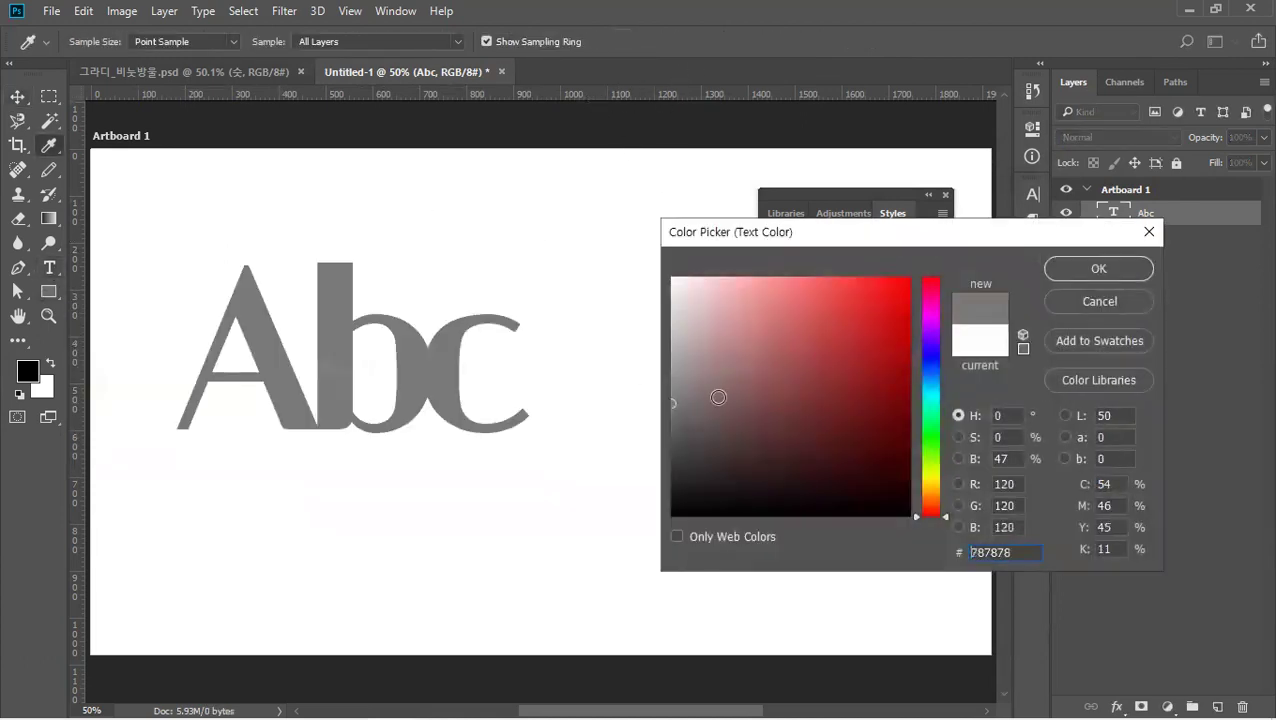
click(1096, 268)
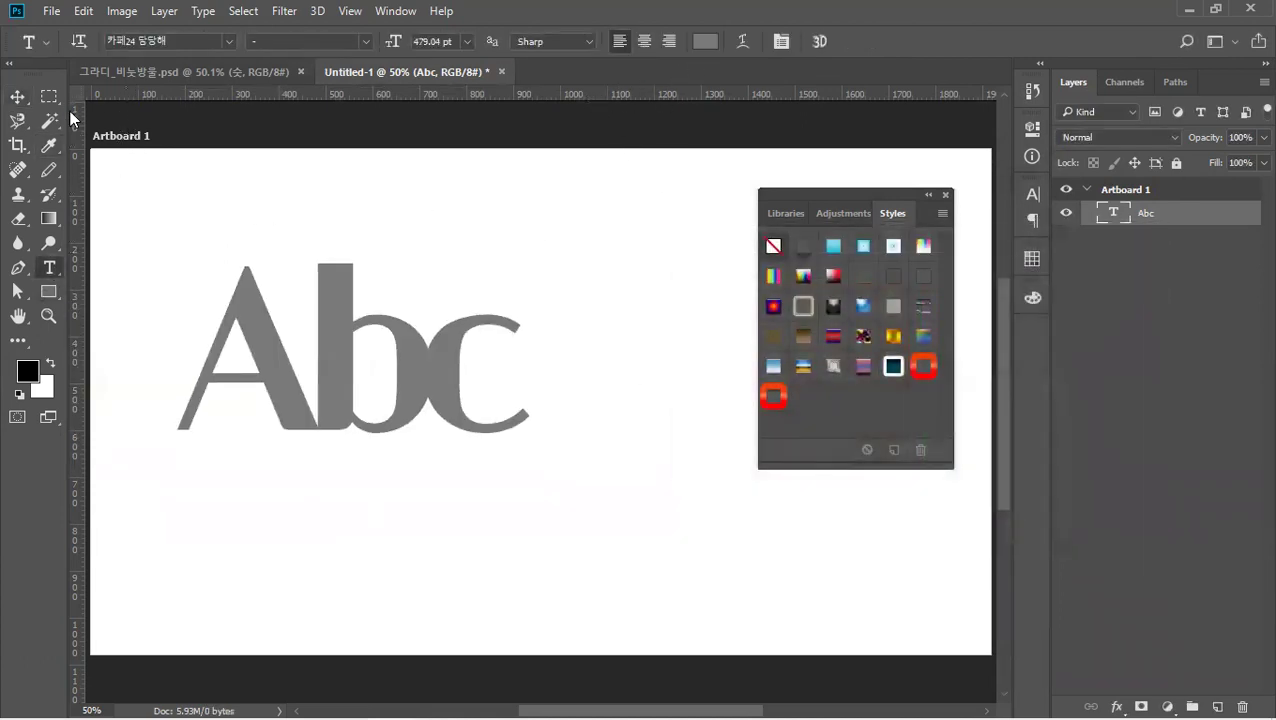
Try the saved red-orange styles and the striped gradient preset on the Abc text, and apply the dark teal preset with the white border.
click(17, 98)
click(769, 398)
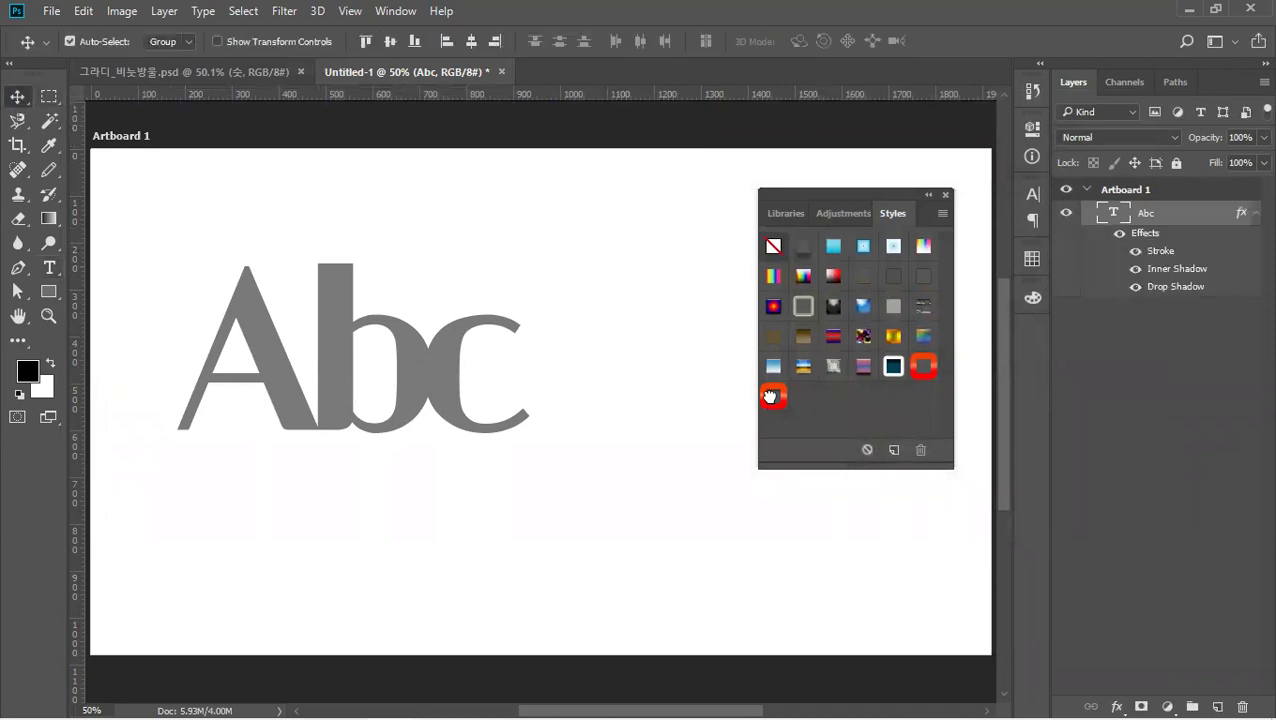
click(917, 364)
click(889, 366)
click(859, 366)
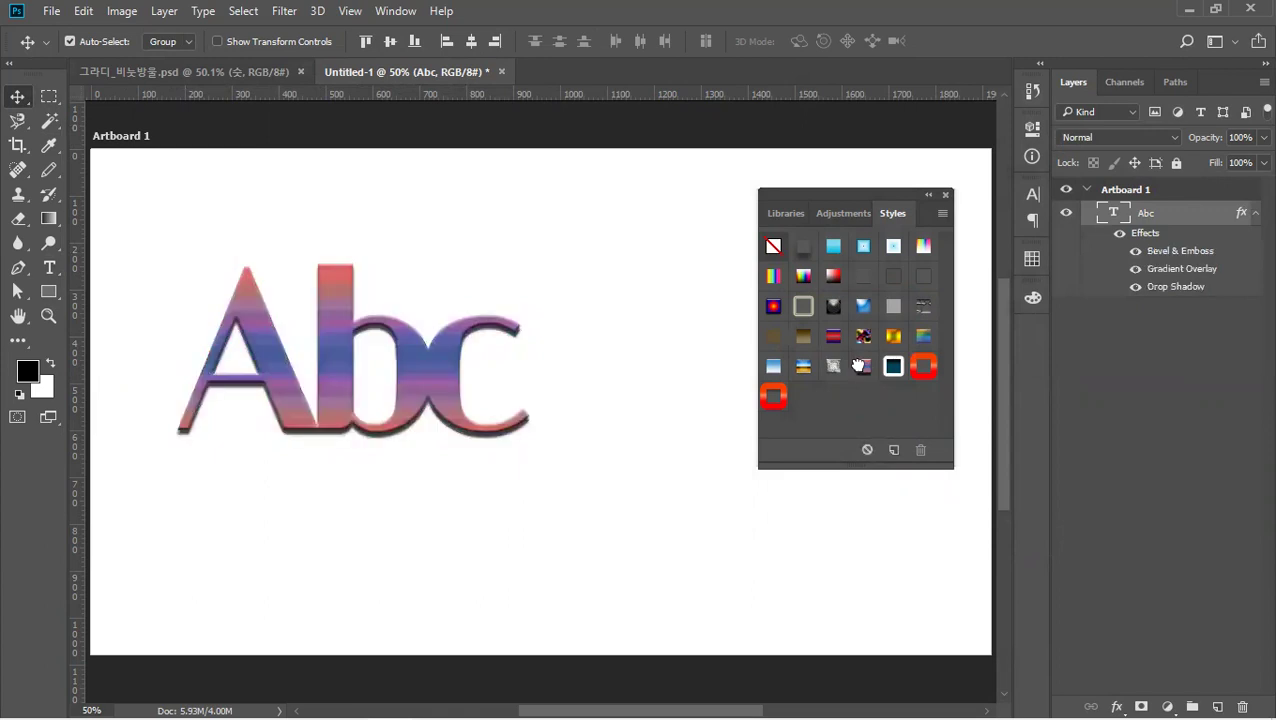
click(887, 367)
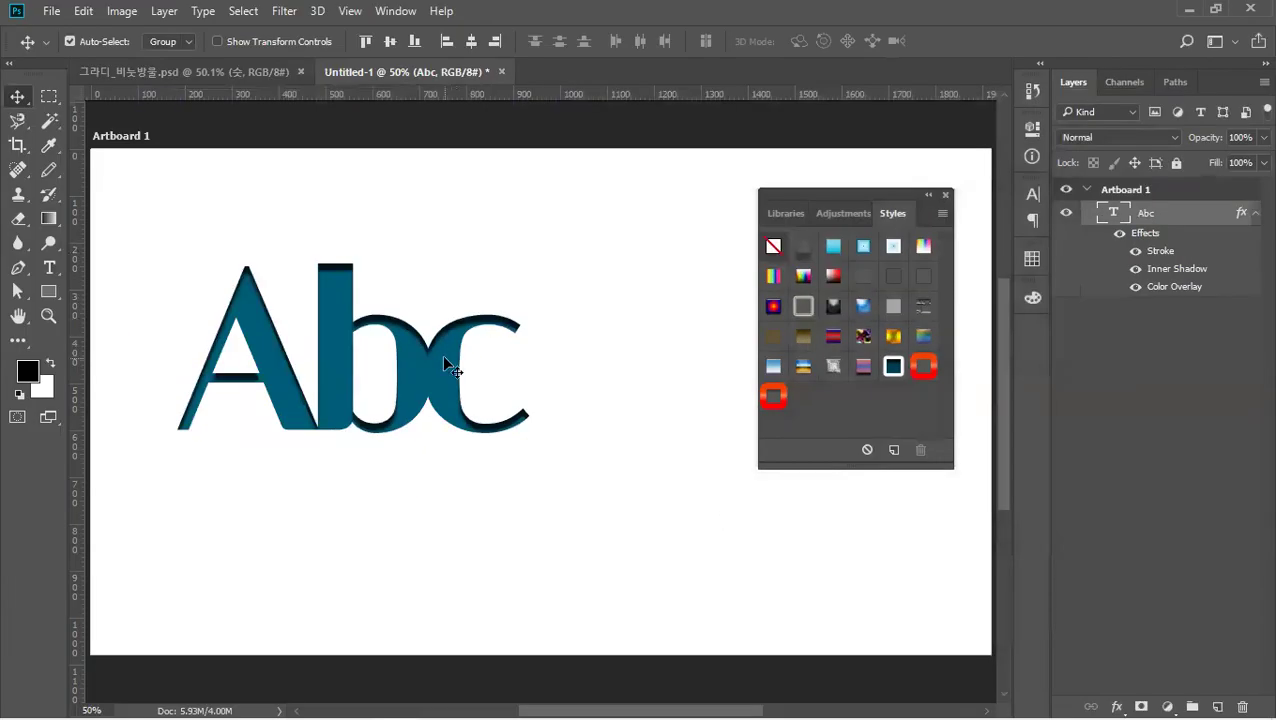
Reposition the Abc text slightly farther right on the artboard.
drag(442, 356, 457, 360)
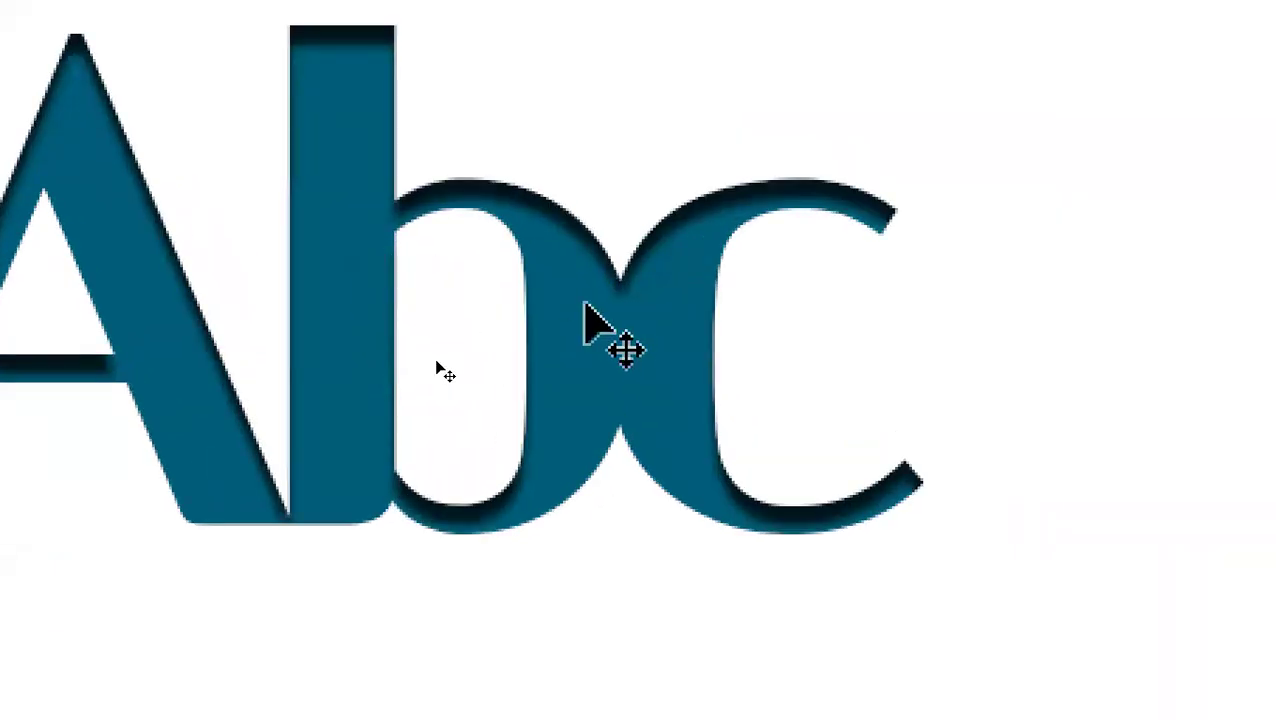
drag(445, 369, 481, 386)
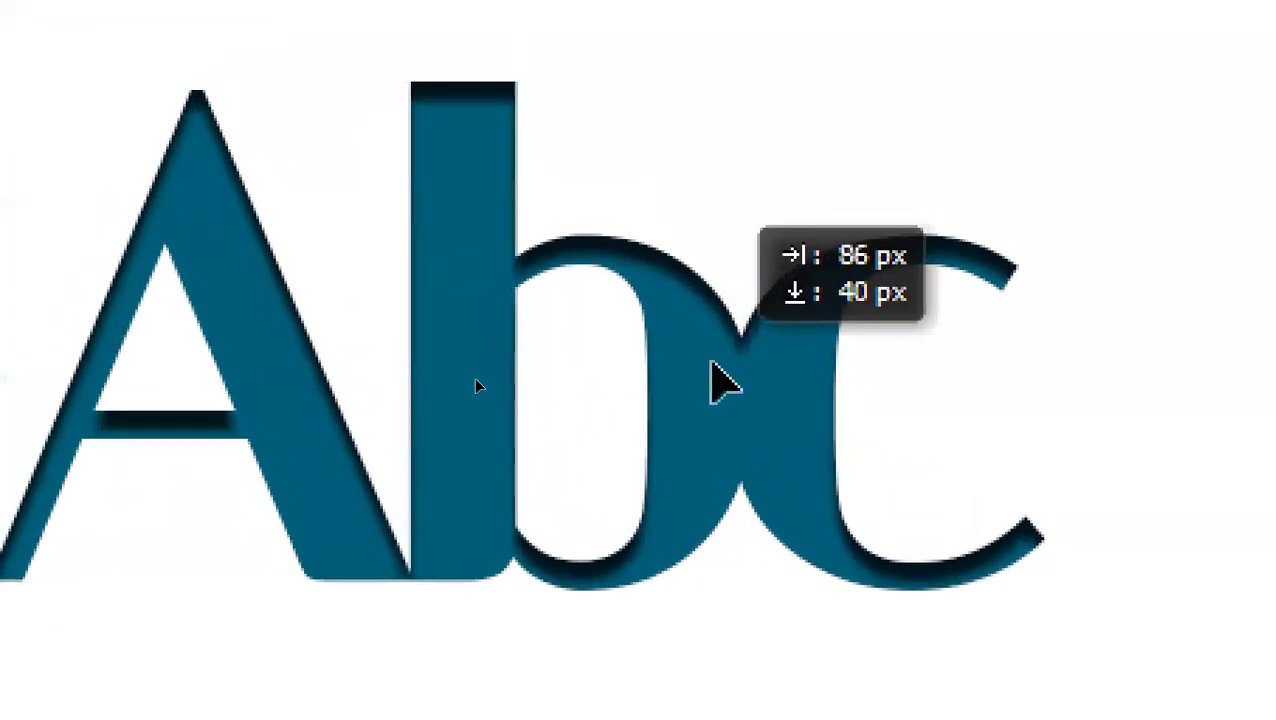
drag(711, 364, 700, 316)
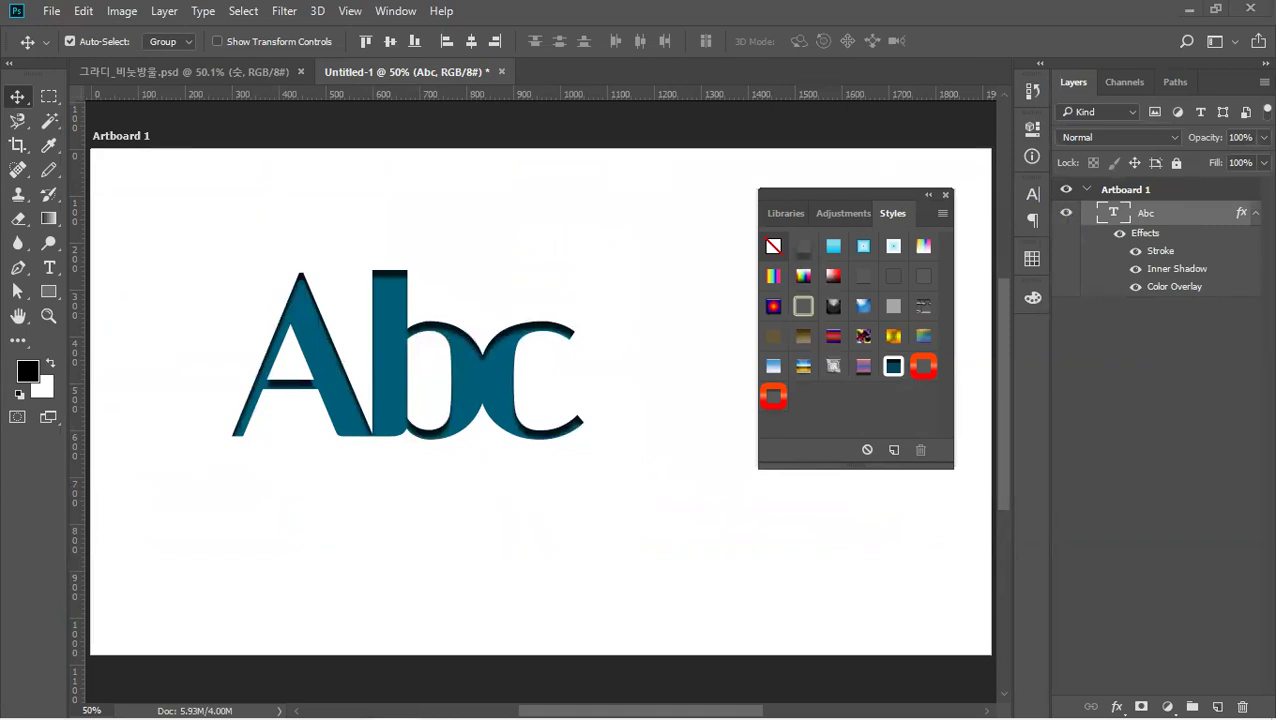
key(alt+Tab)
drag(482, 375, 499, 373)
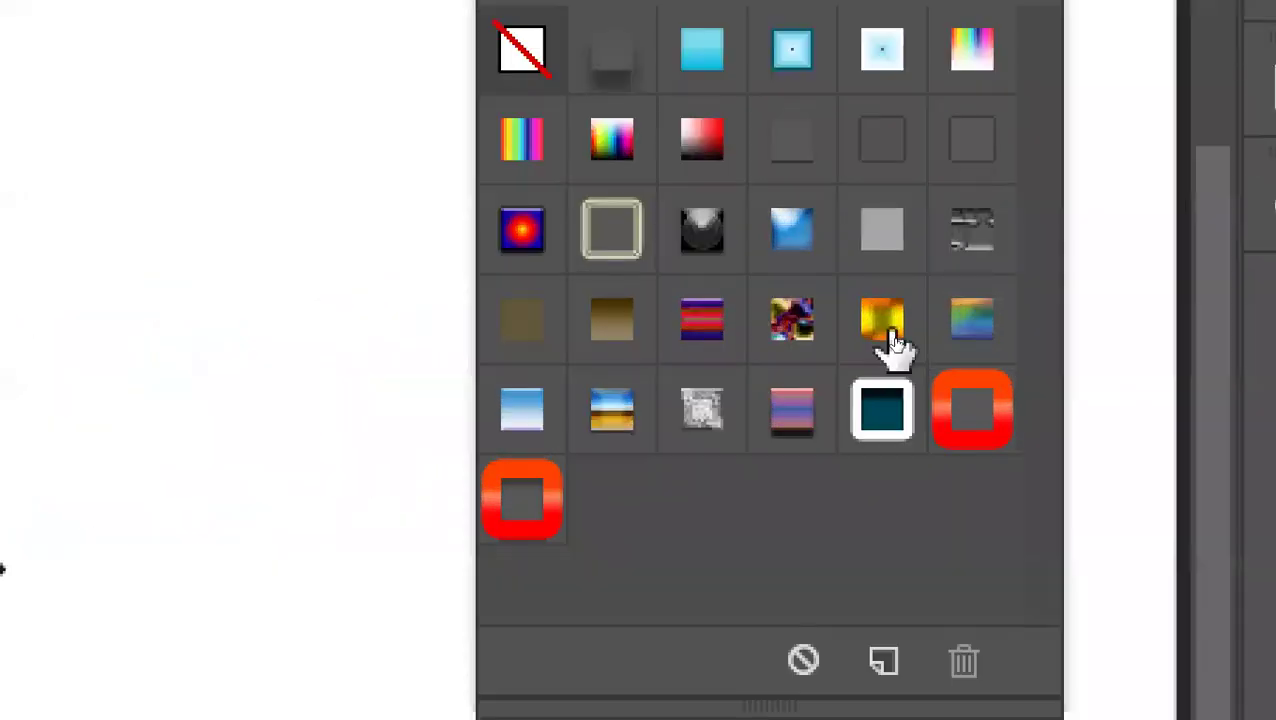
Try the orange-gold satin preset on the Abc text, and apply the glossy blue bevelled preset.
click(894, 338)
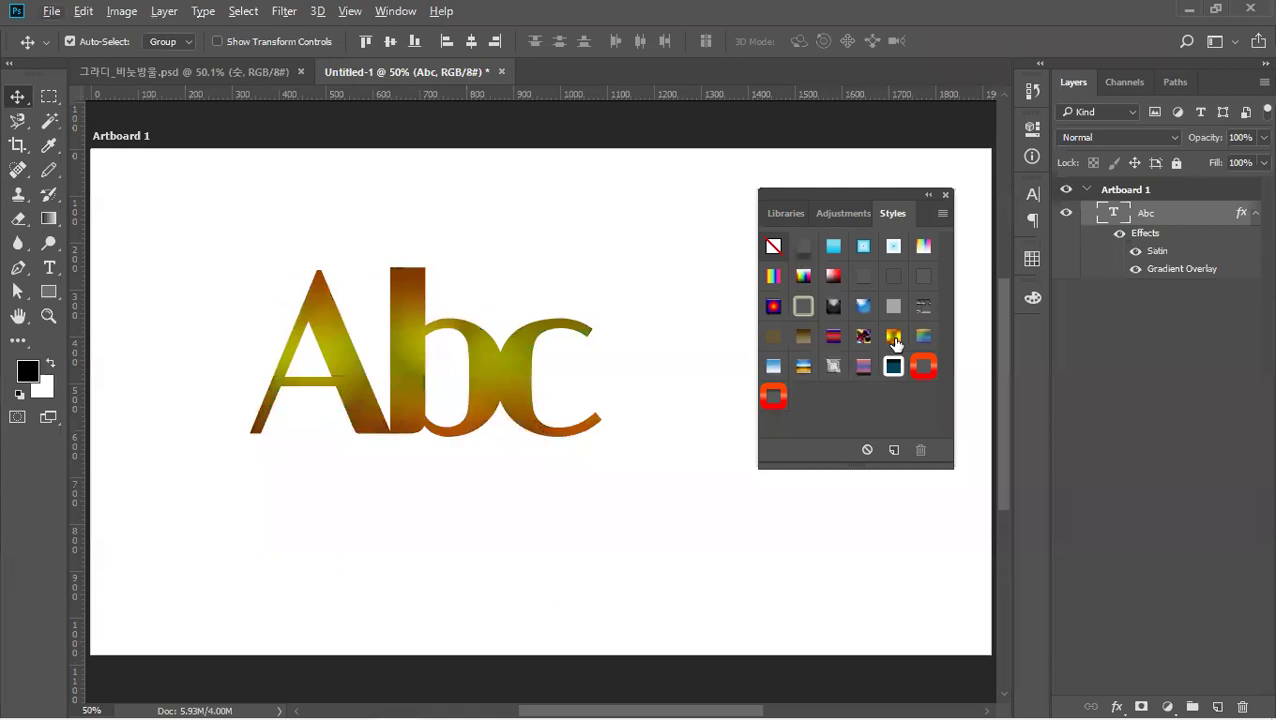
click(858, 310)
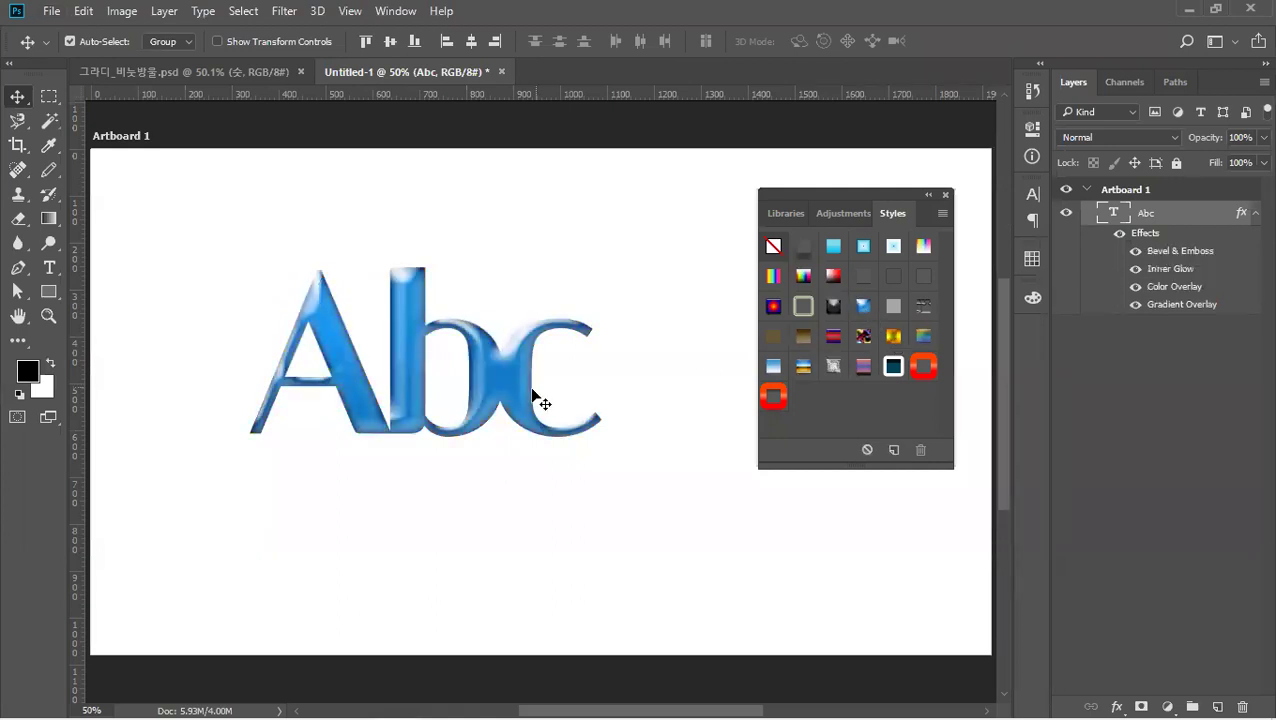
Collapse the Abc layer's effects list and move the Abc text to the artboard's lower-left edge, partly past its bottom.
drag(492, 385, 393, 285)
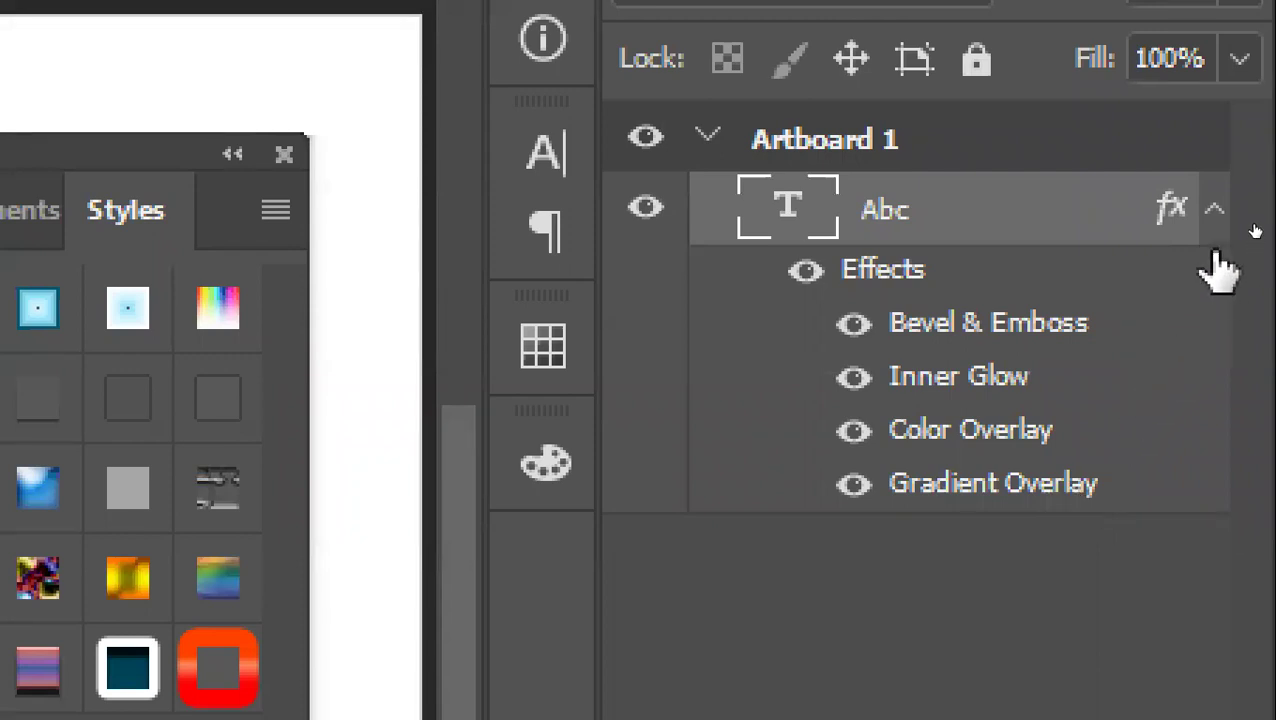
click(1214, 210)
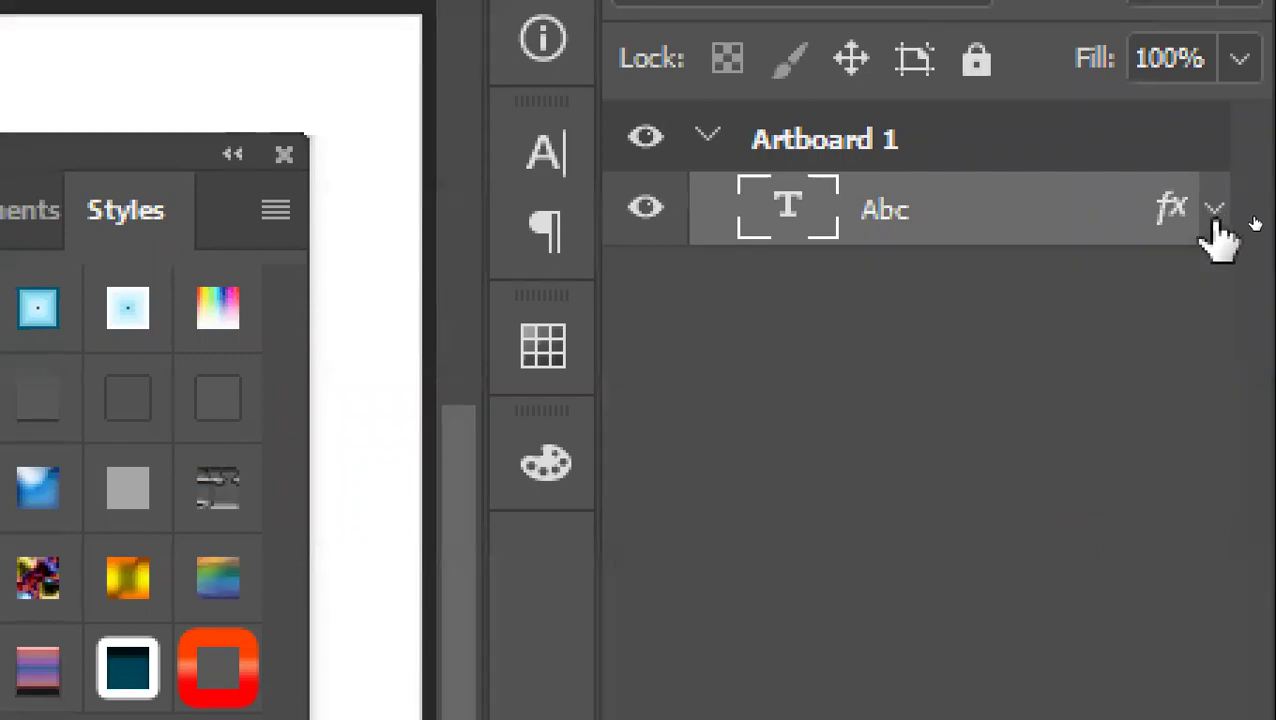
click(1214, 210)
click(1214, 210)
drag(431, 303, 344, 641)
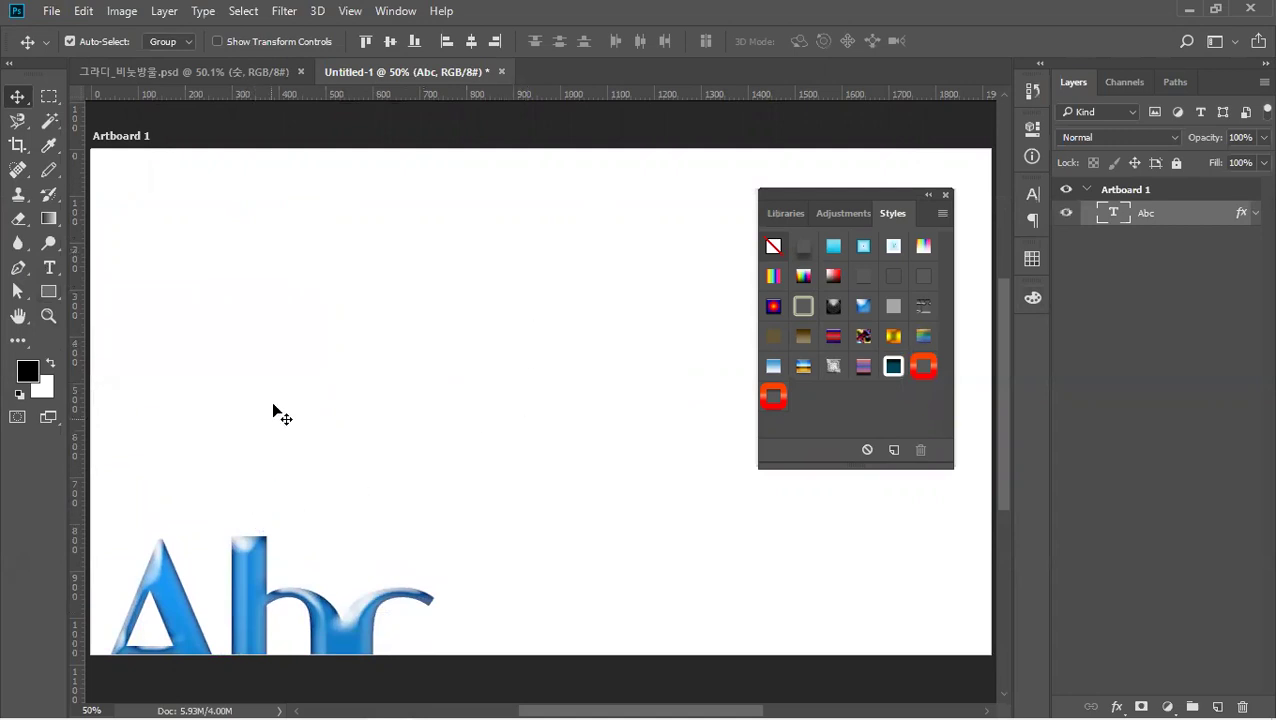
Add the grey text A in the empty area above Abc and scale it up to about 551 pt.
click(192, 80)
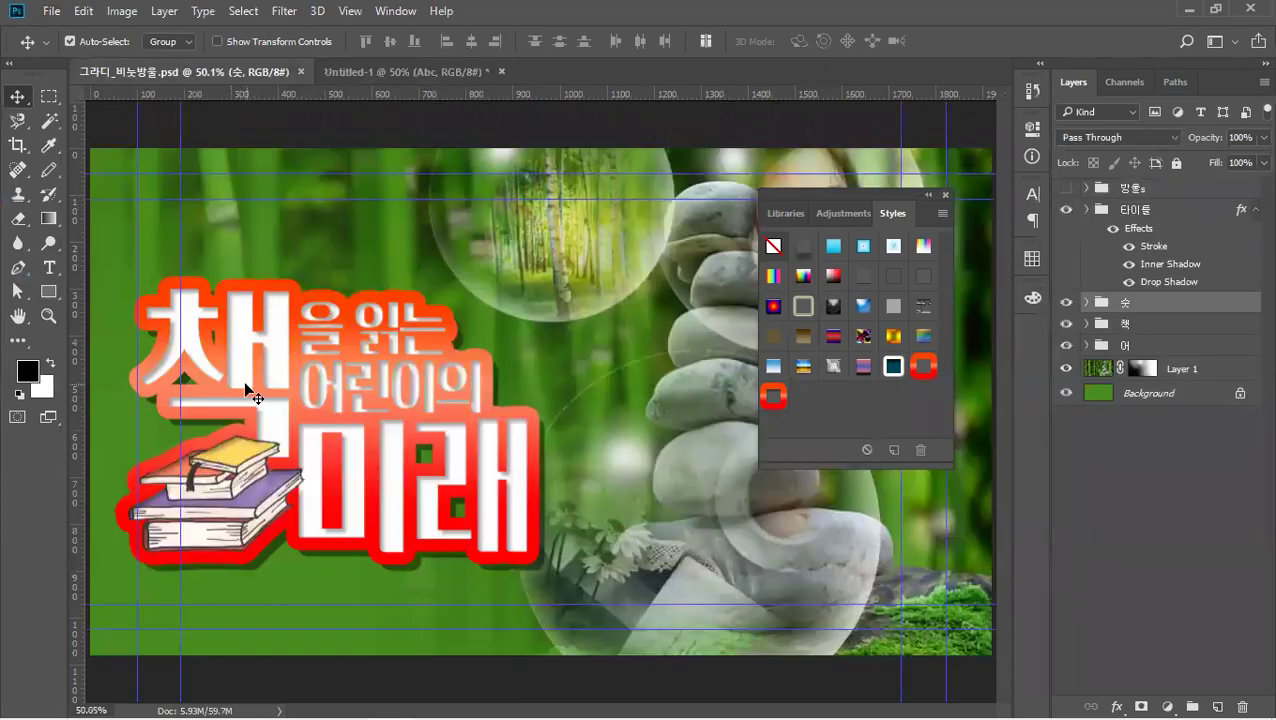
click(434, 67)
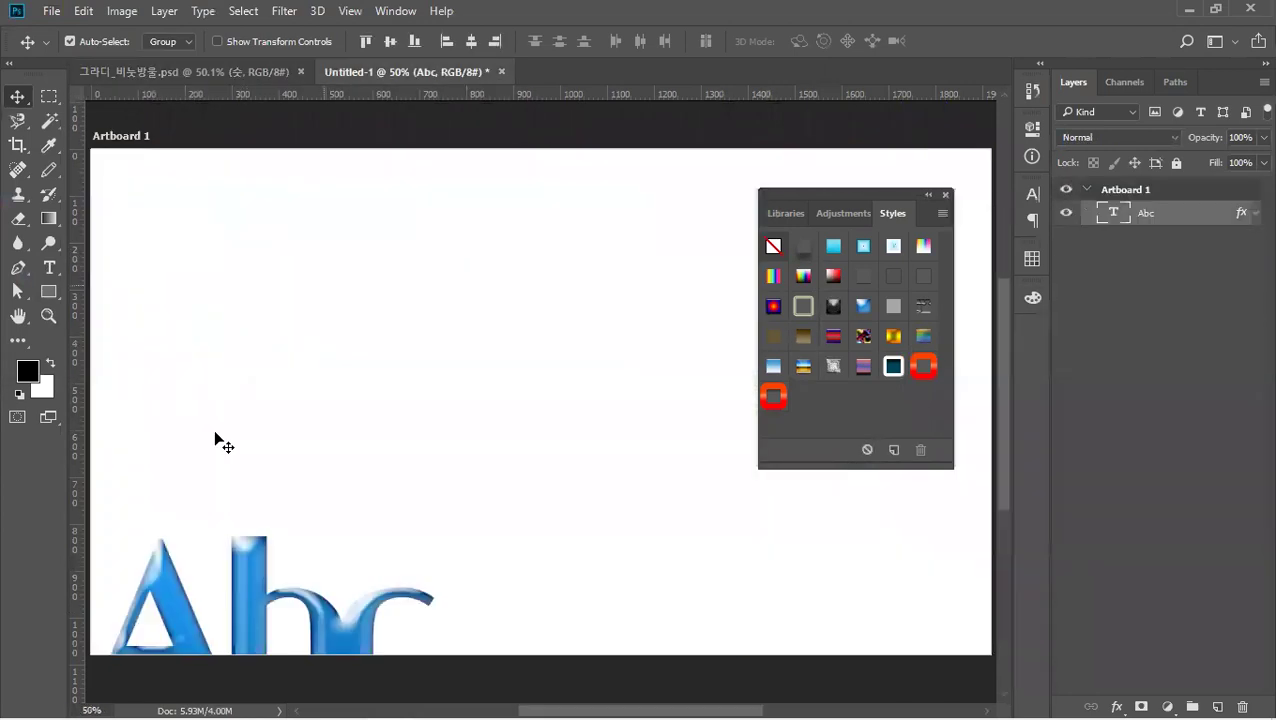
click(49, 264)
click(407, 381)
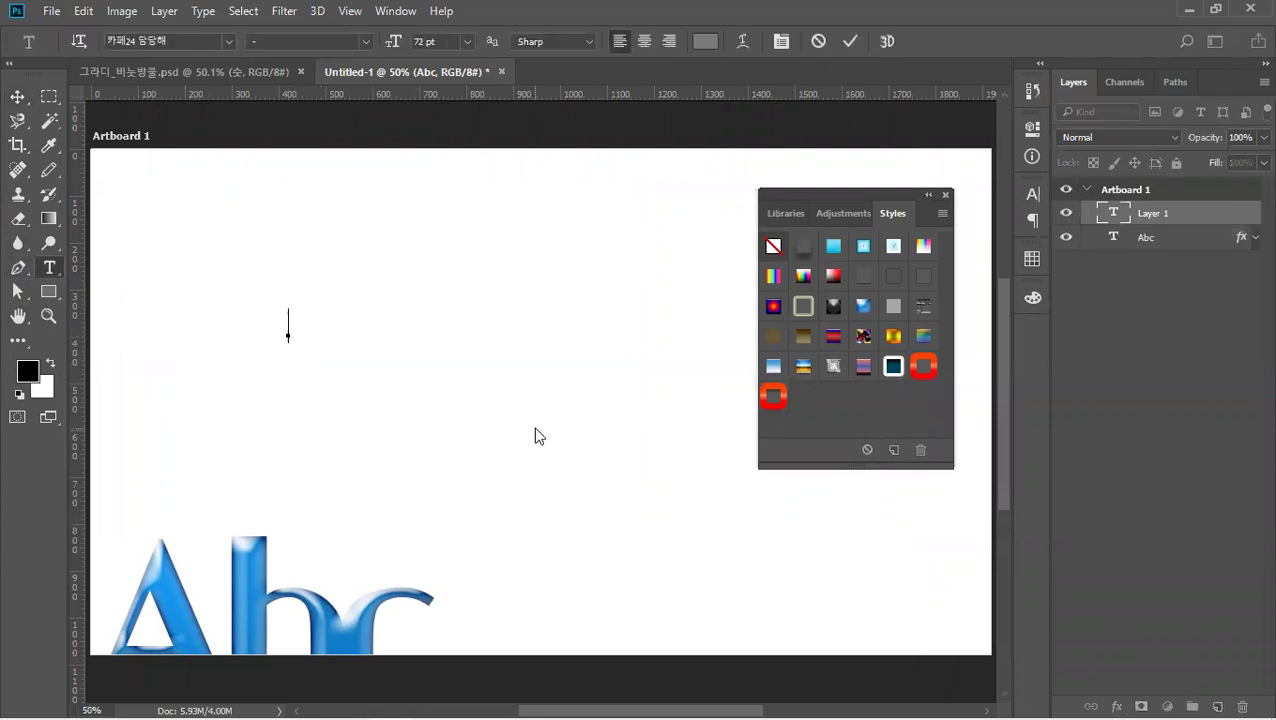
text(ㅁ)
key(BackSpace)
text(A)
click(17, 96)
key(ctrl+t)
drag(313, 346, 382, 451)
Duplicate the letter A beside the original and scale the copy down to about 286 pt.
drag(370, 374, 459, 347)
key(Return)
key(ctrl+t)
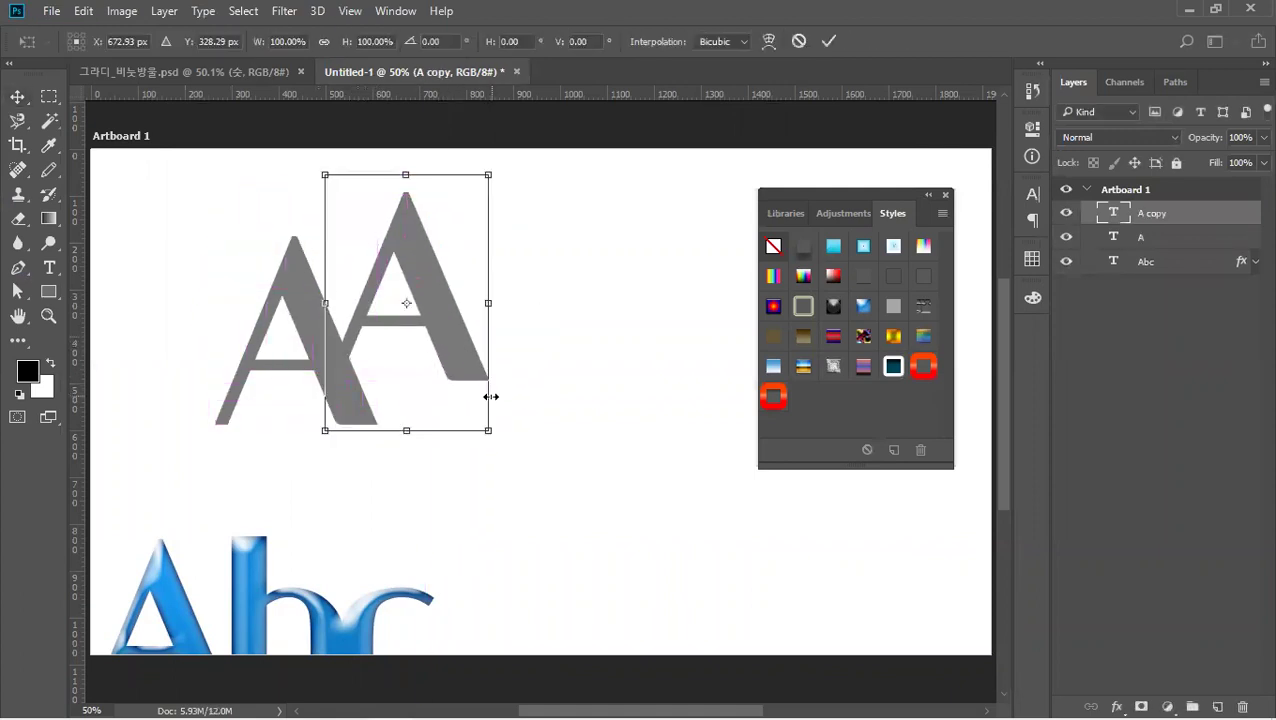
drag(485, 424, 417, 329)
key(Return)
Replace the smaller A copy's text with ble so that it reads Able together with the large A.
key(t)
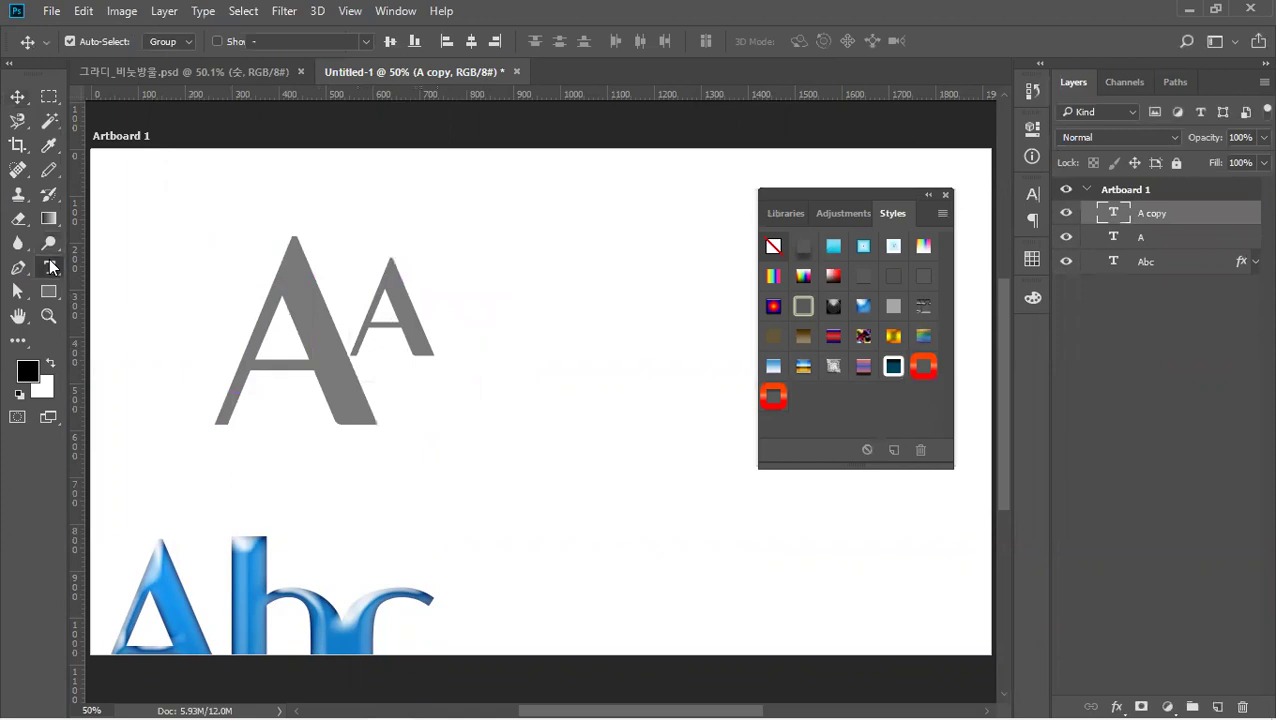
double_click(412, 306)
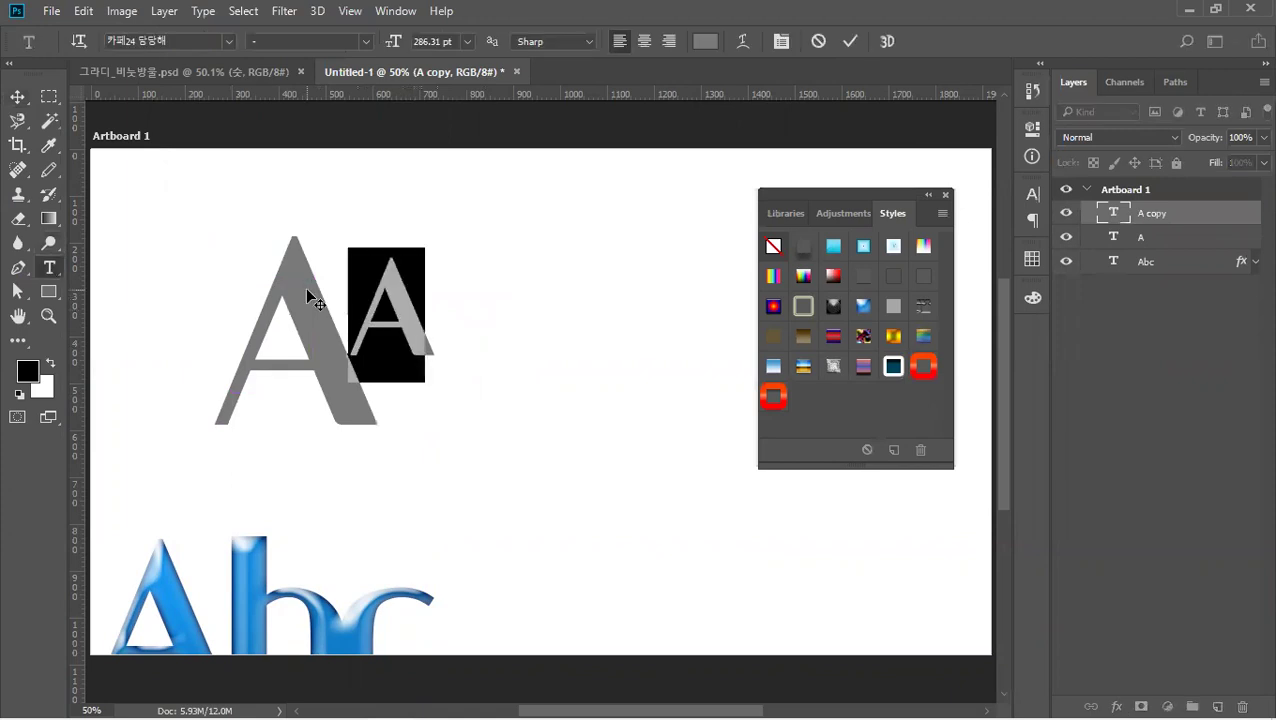
text(Able)
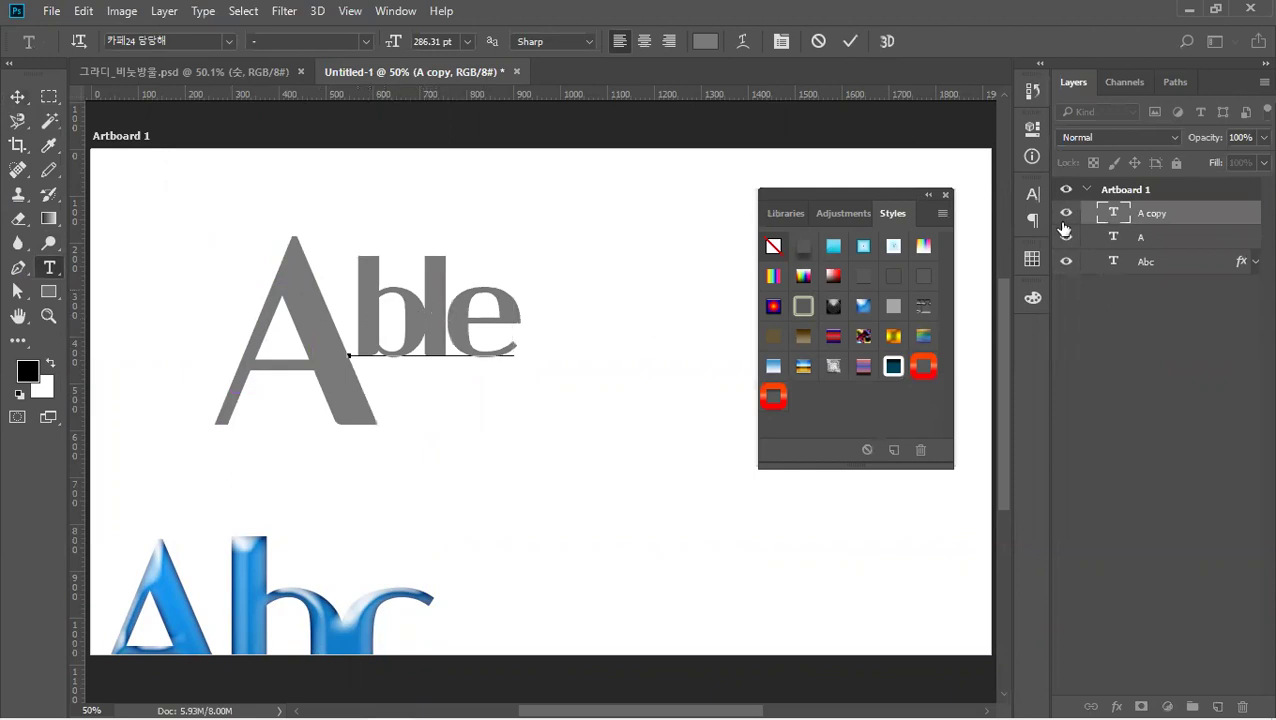
click(1118, 222)
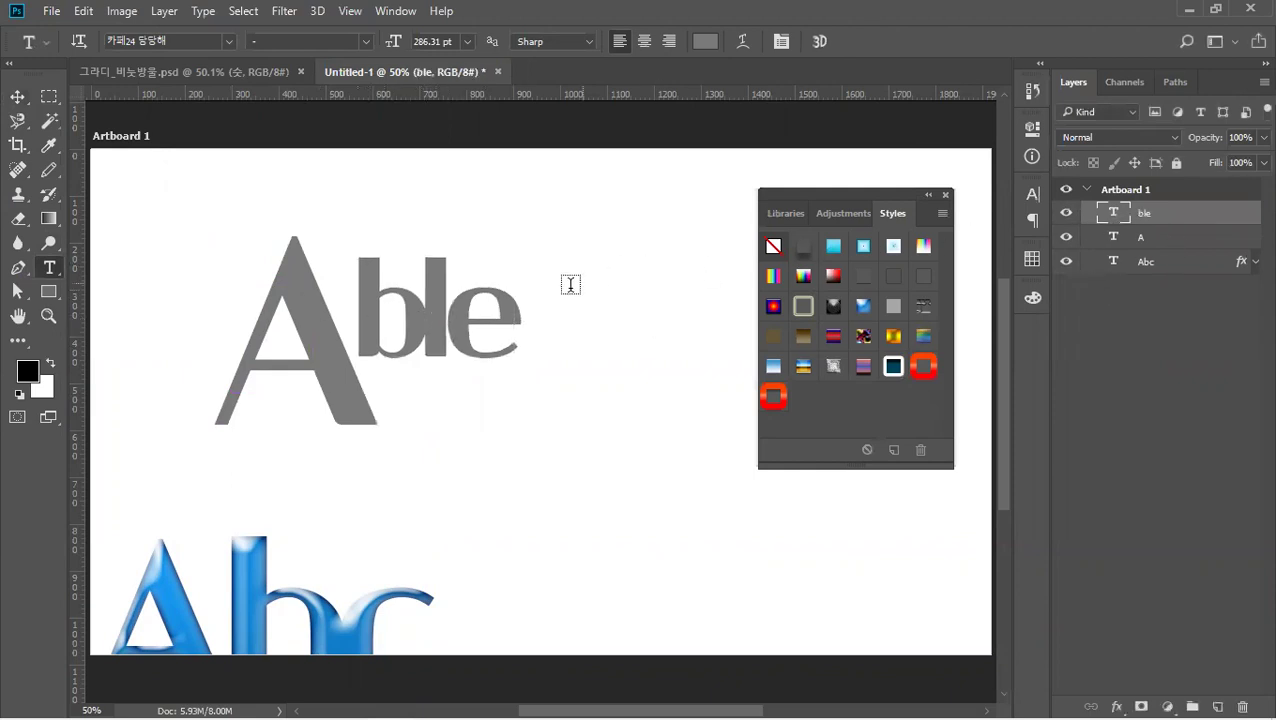
Set the tracking of the ble text to -25.
double_click(454, 317)
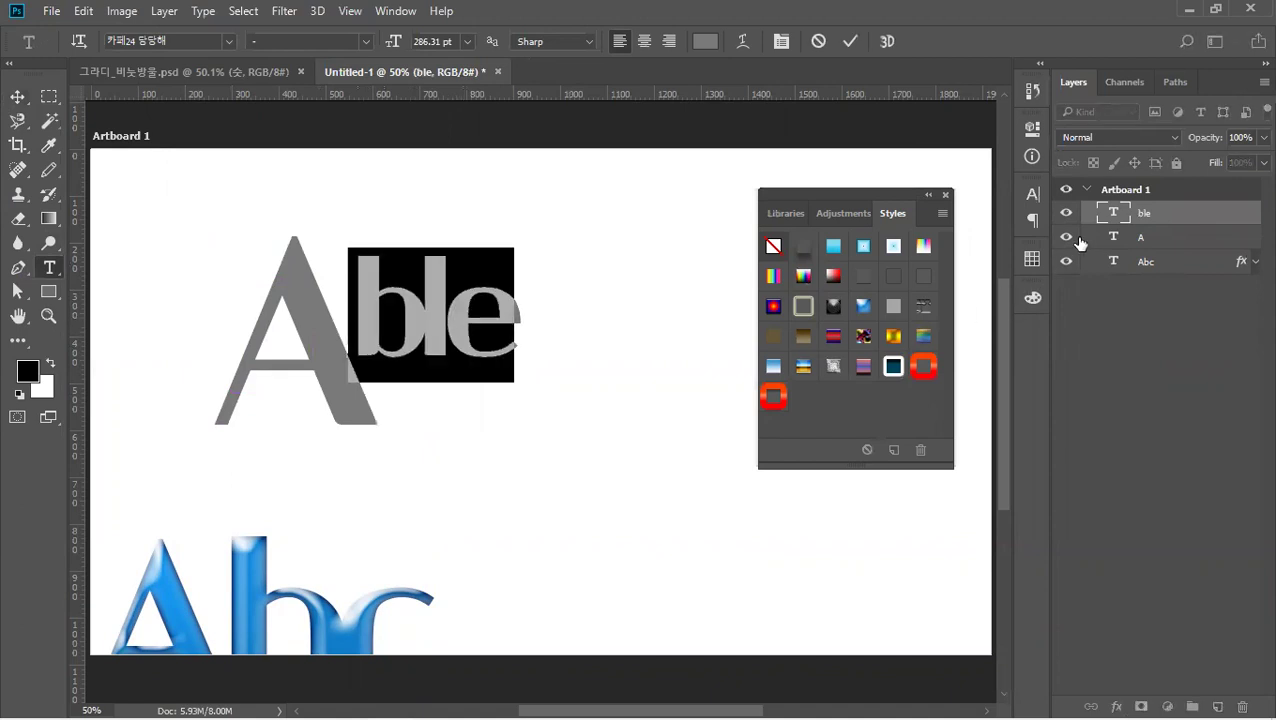
double_click(1115, 215)
key(ctrl+t)
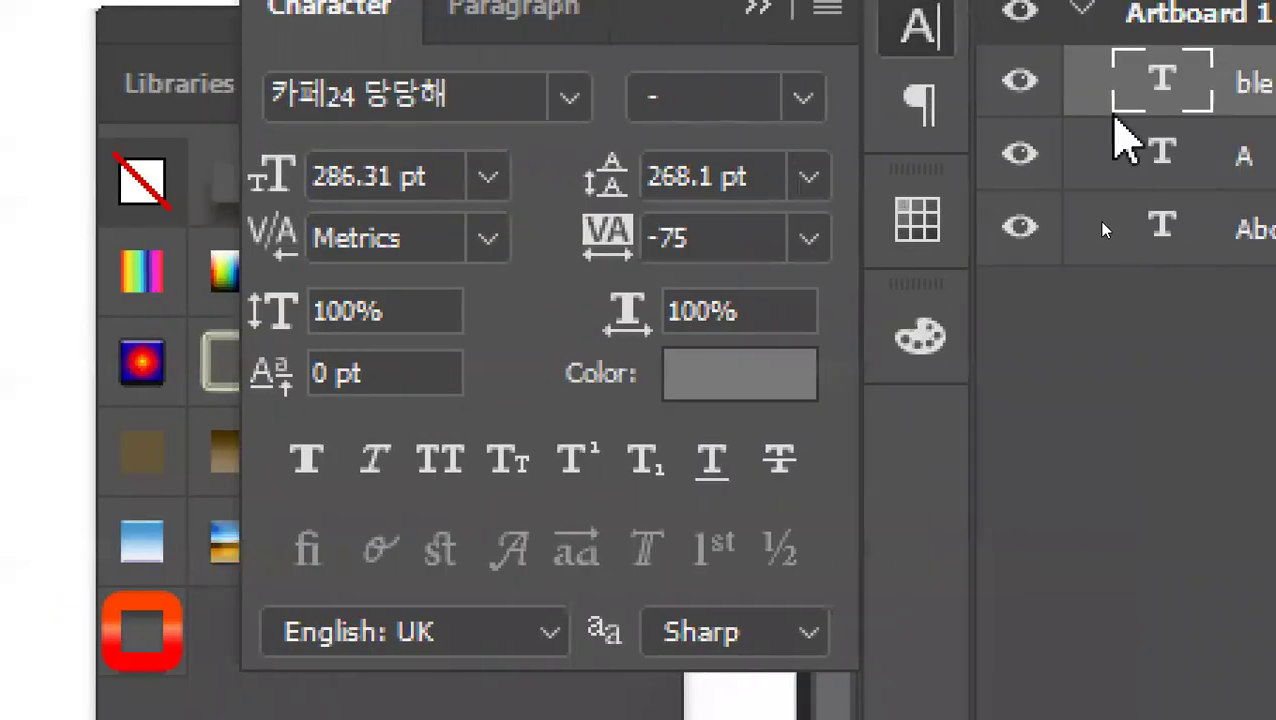
double_click(1105, 95)
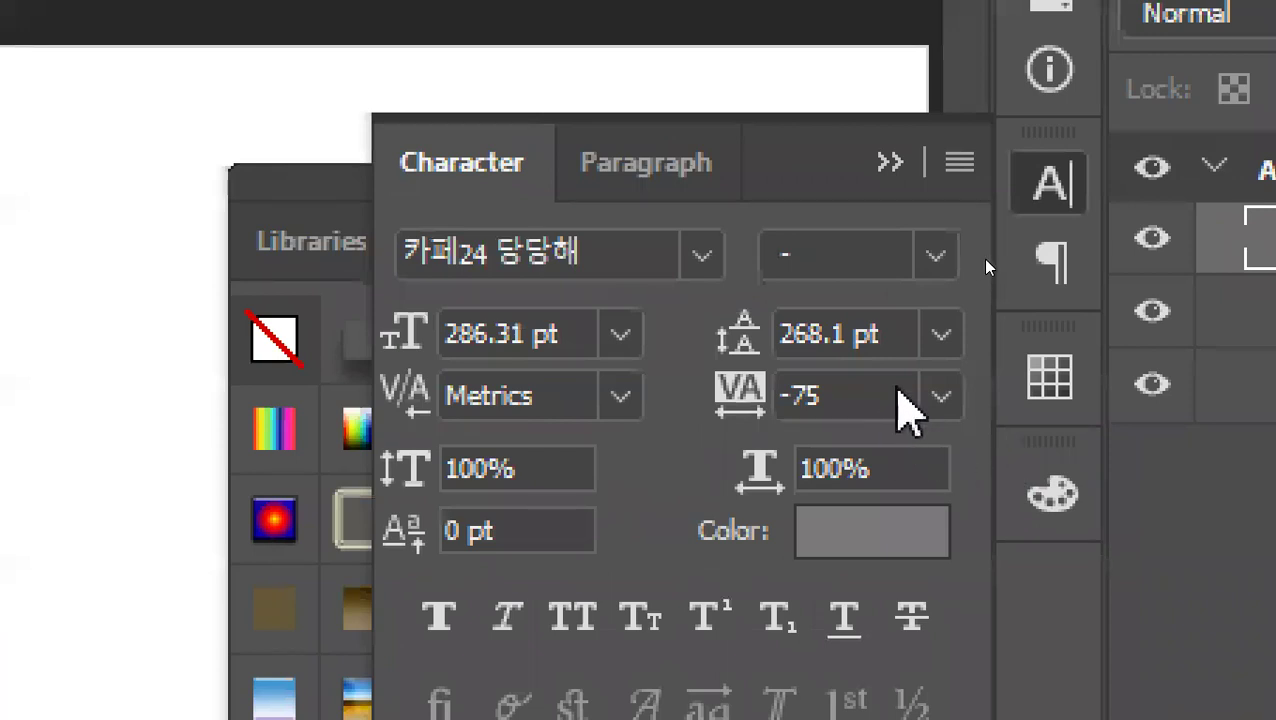
click(945, 398)
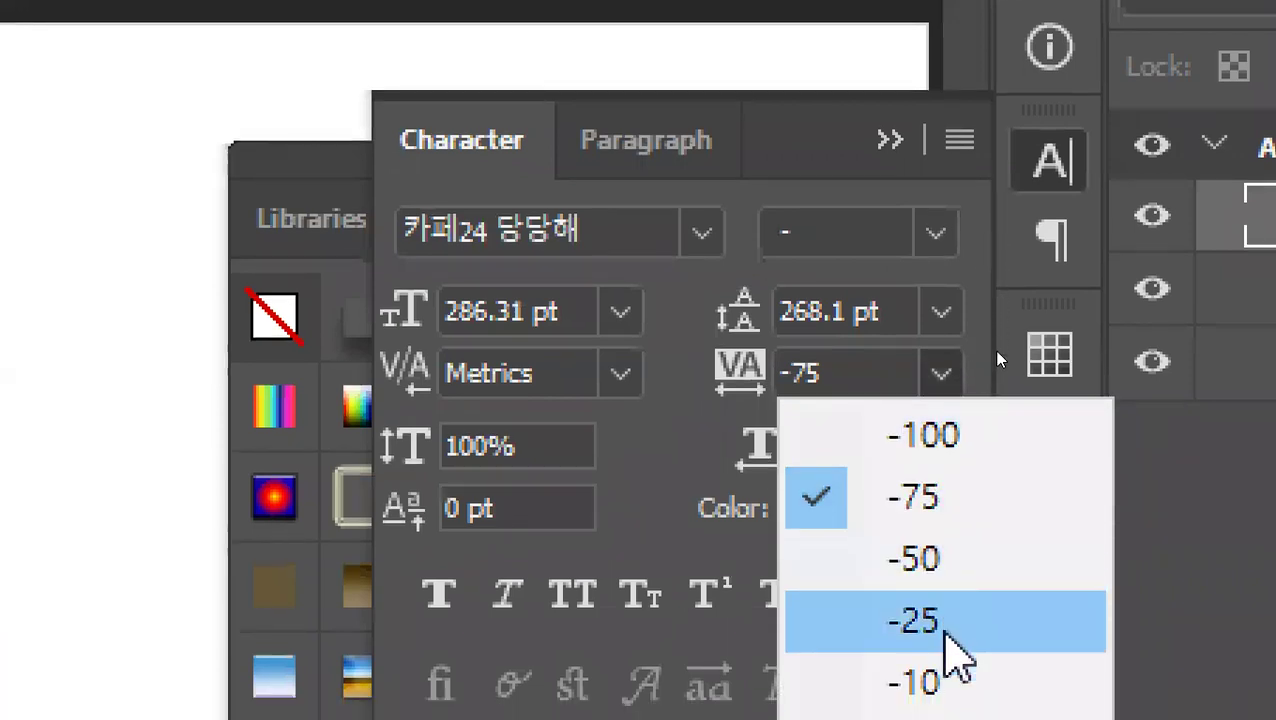
click(945, 622)
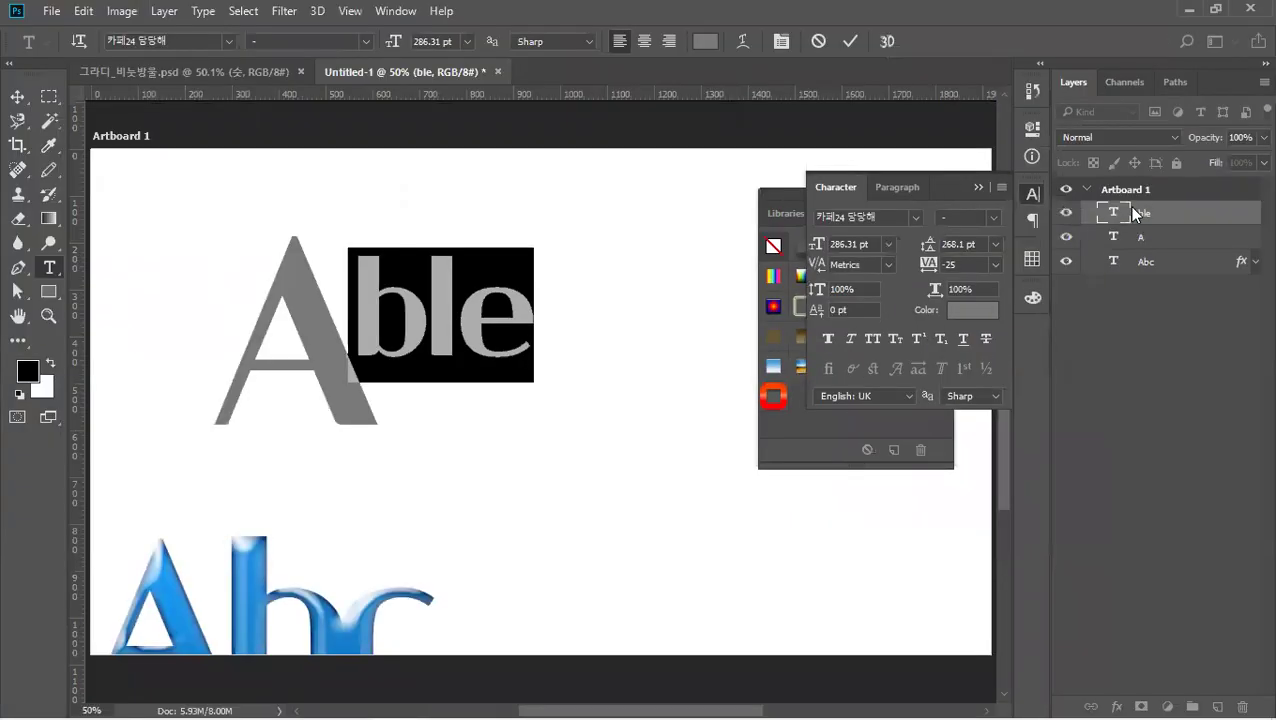
click(1133, 213)
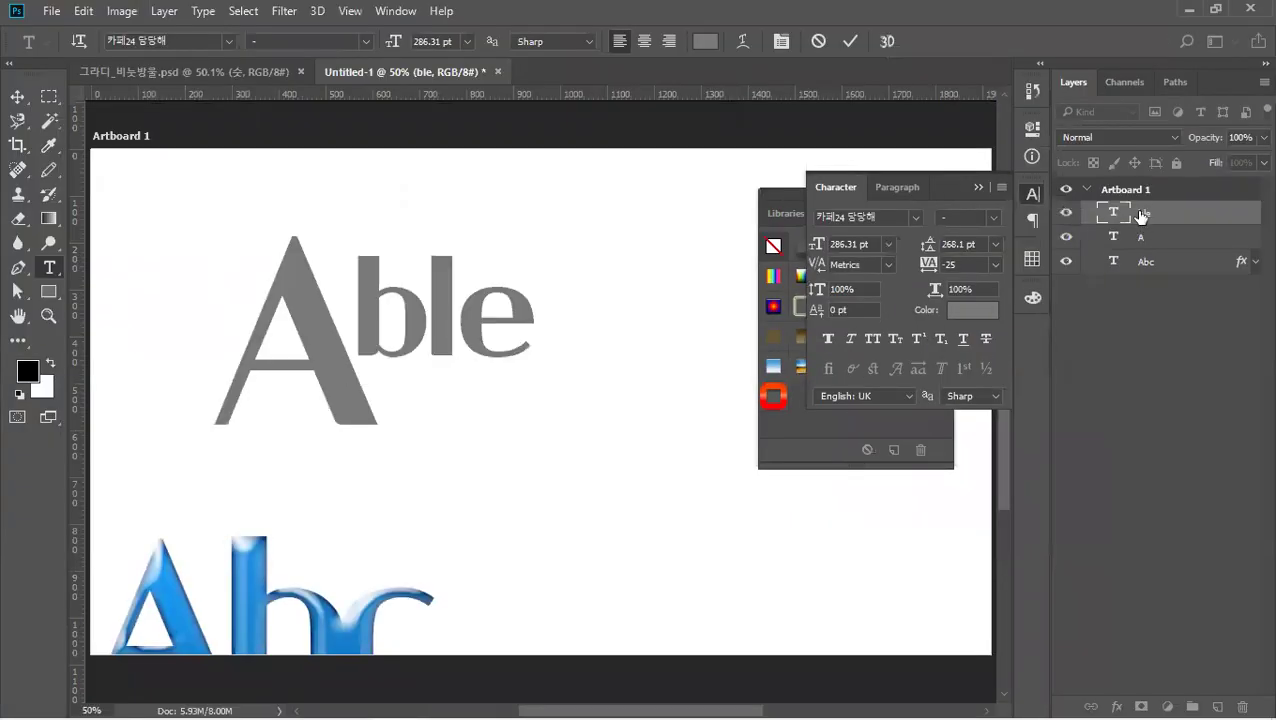
Move ble up beside the large A, try placing a duplicate of it below, and undo the duplicate.
click(18, 97)
drag(367, 289, 418, 427)
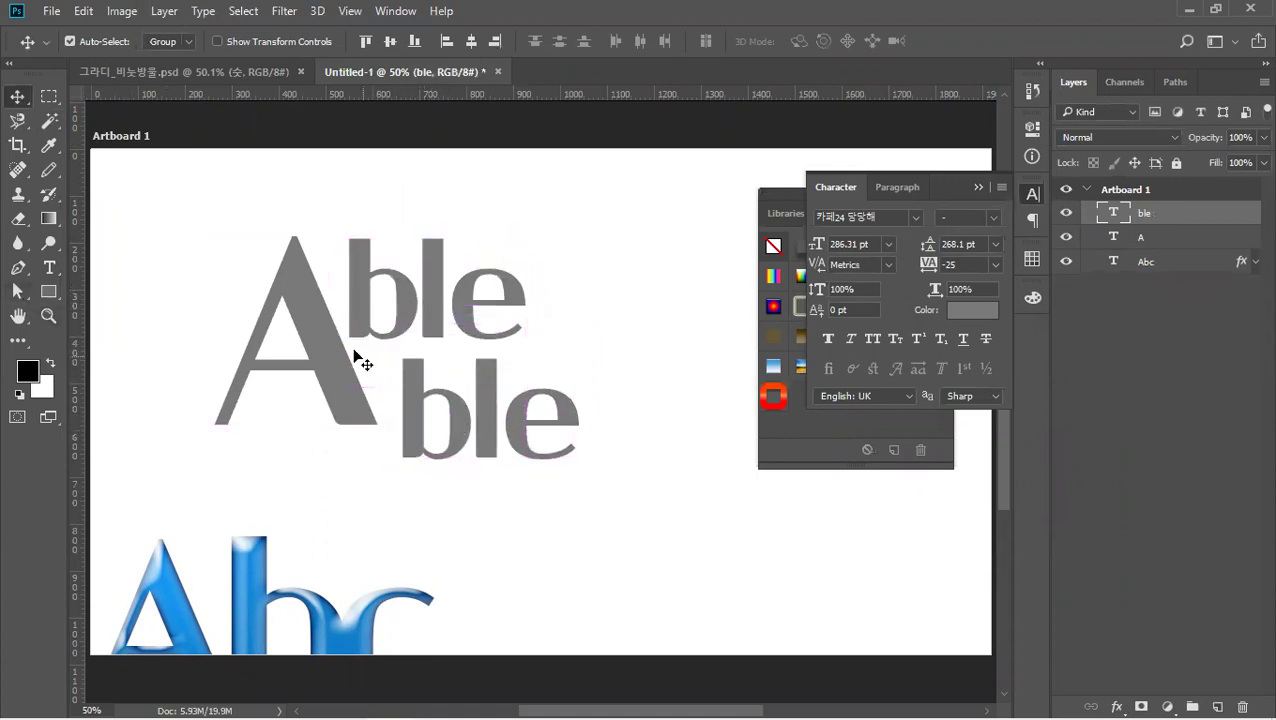
key(ctrl+z)
Duplicate the large A to its lower right and change the copy's text to D.
drag(342, 372, 483, 470)
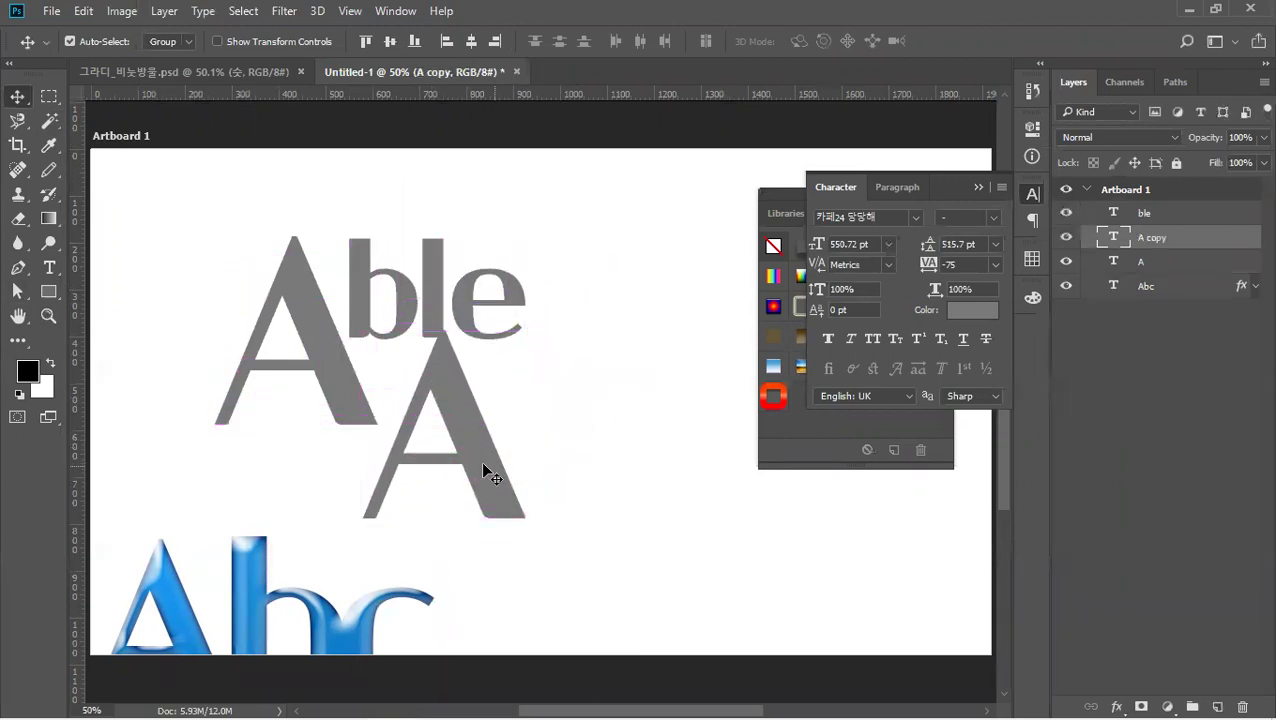
click(49, 267)
click(432, 449)
key(ctrl+a)
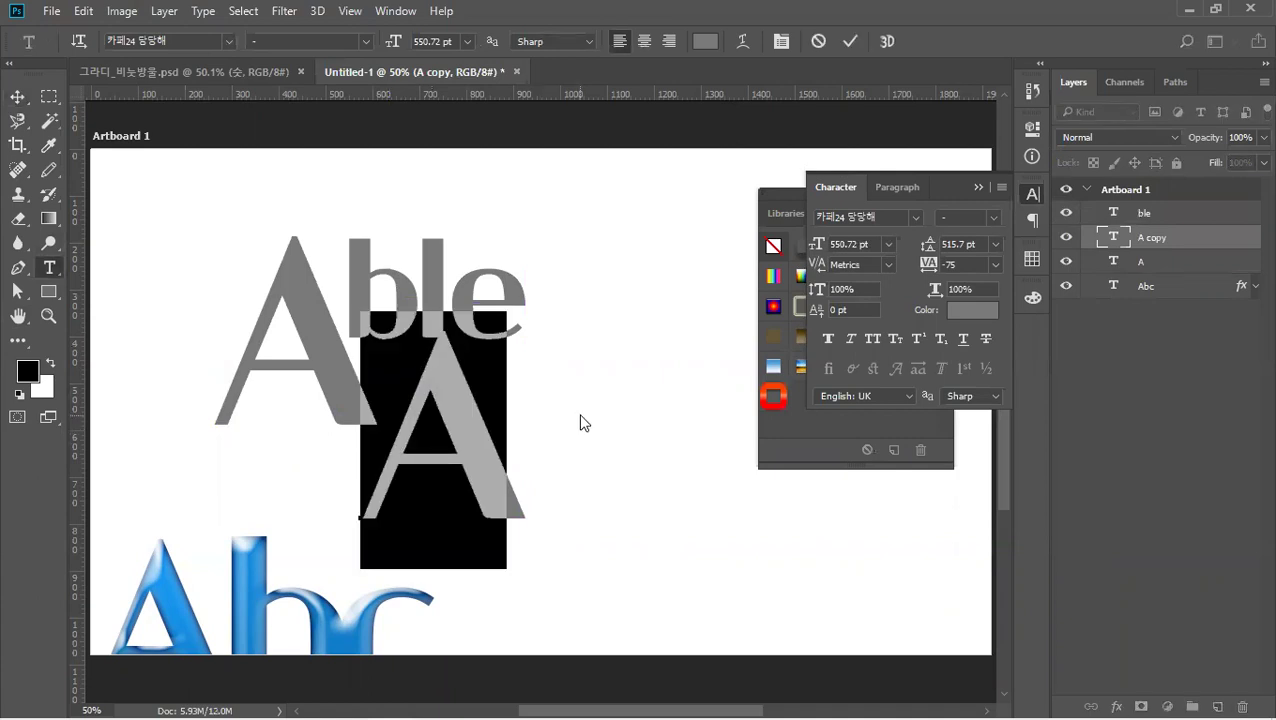
text(D)
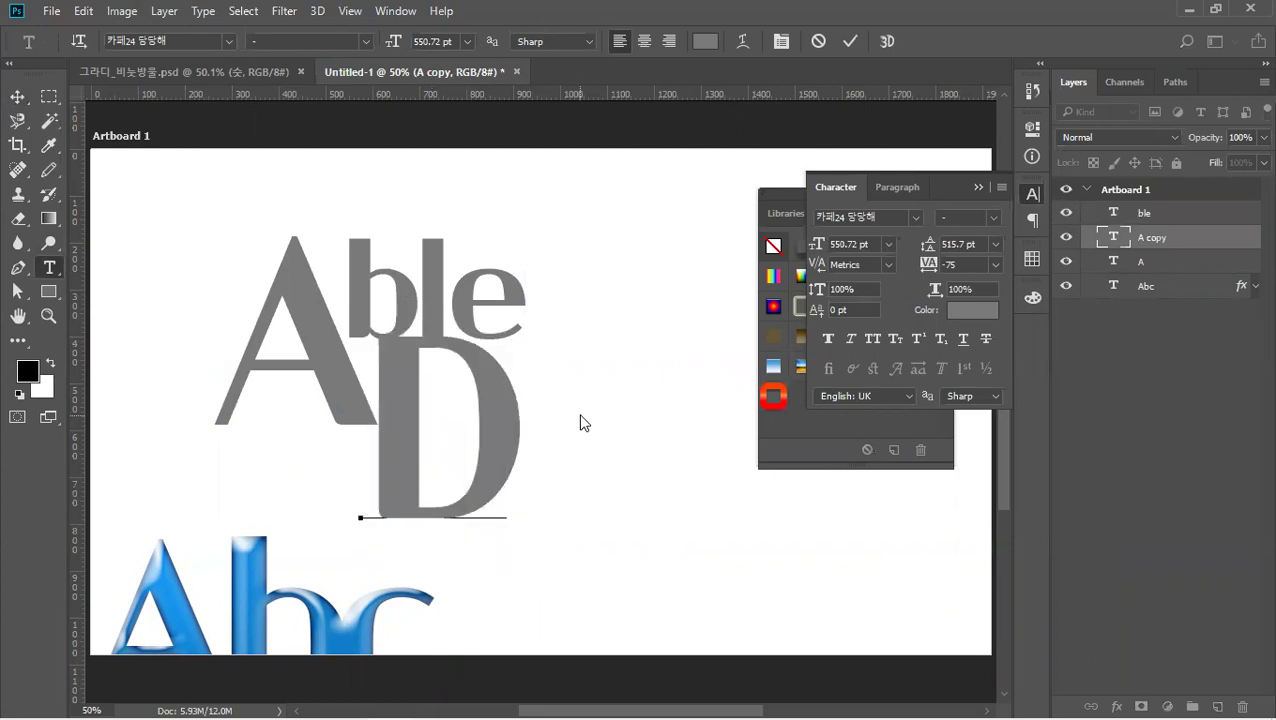
Arrange the lettering by placing D right of ble, lowering ble slightly, and moving D down below the ble text.
click(17, 97)
drag(401, 362, 548, 266)
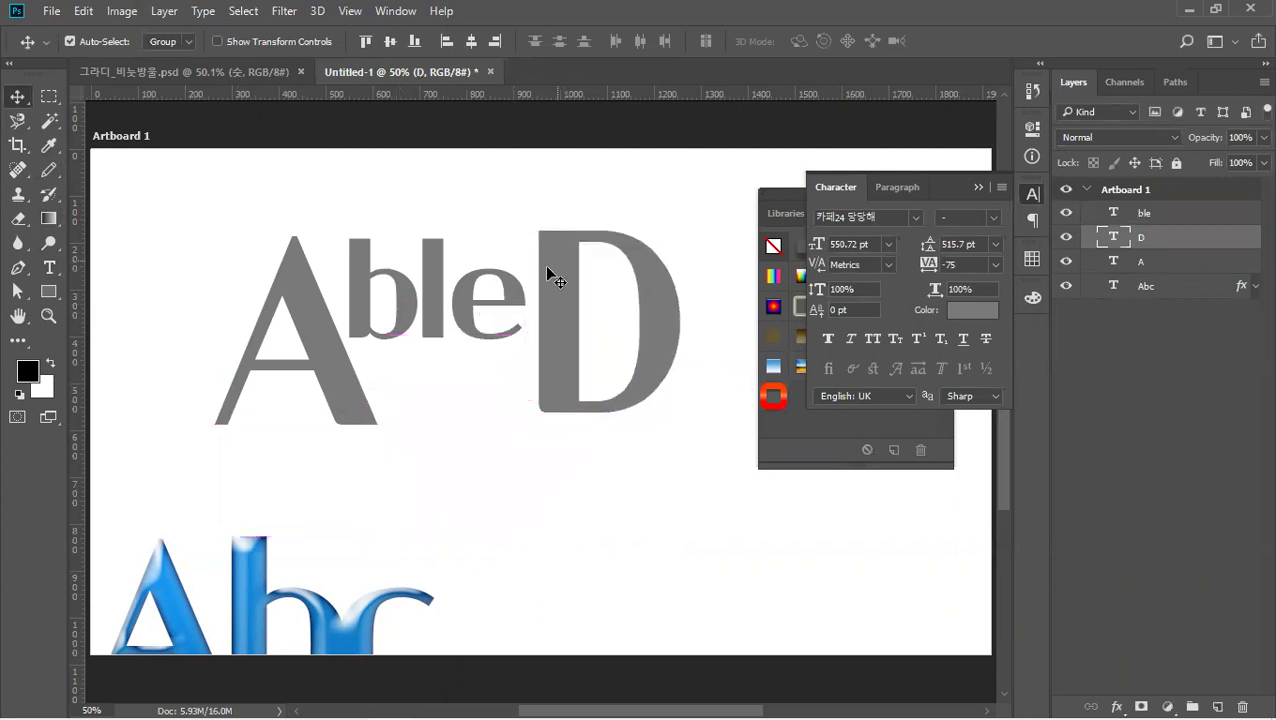
drag(488, 314, 488, 326)
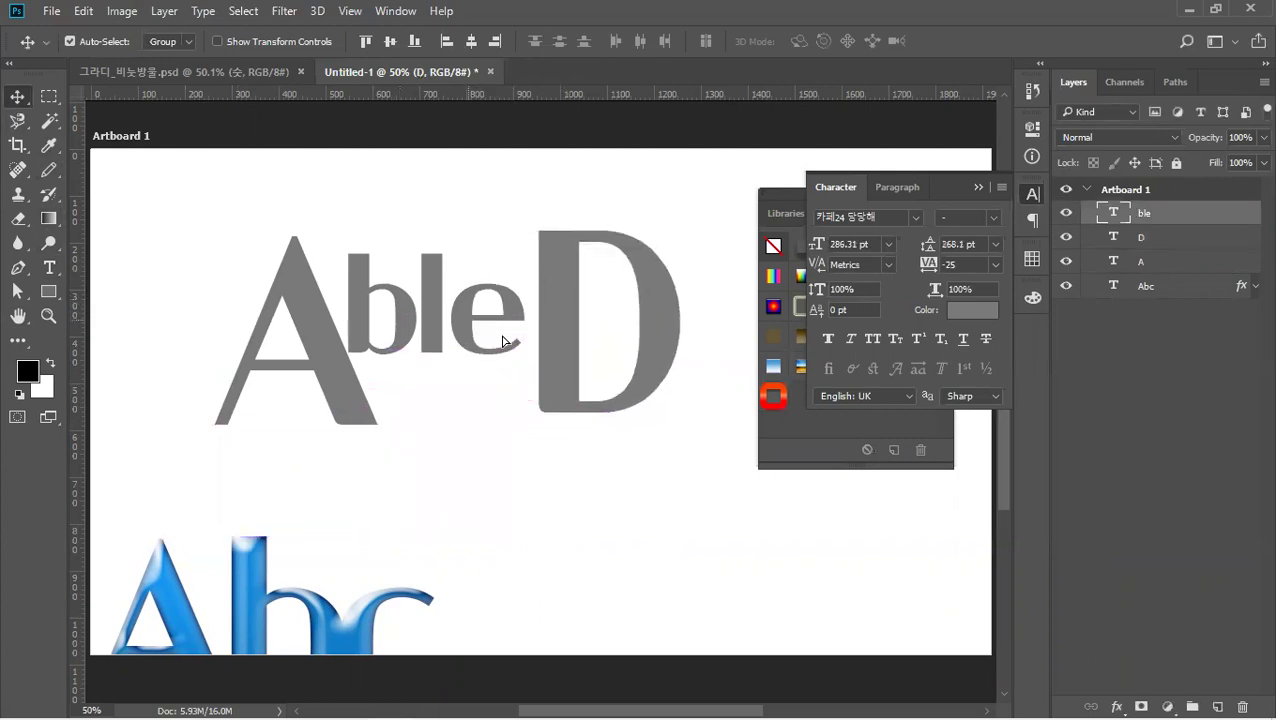
drag(566, 368, 411, 495)
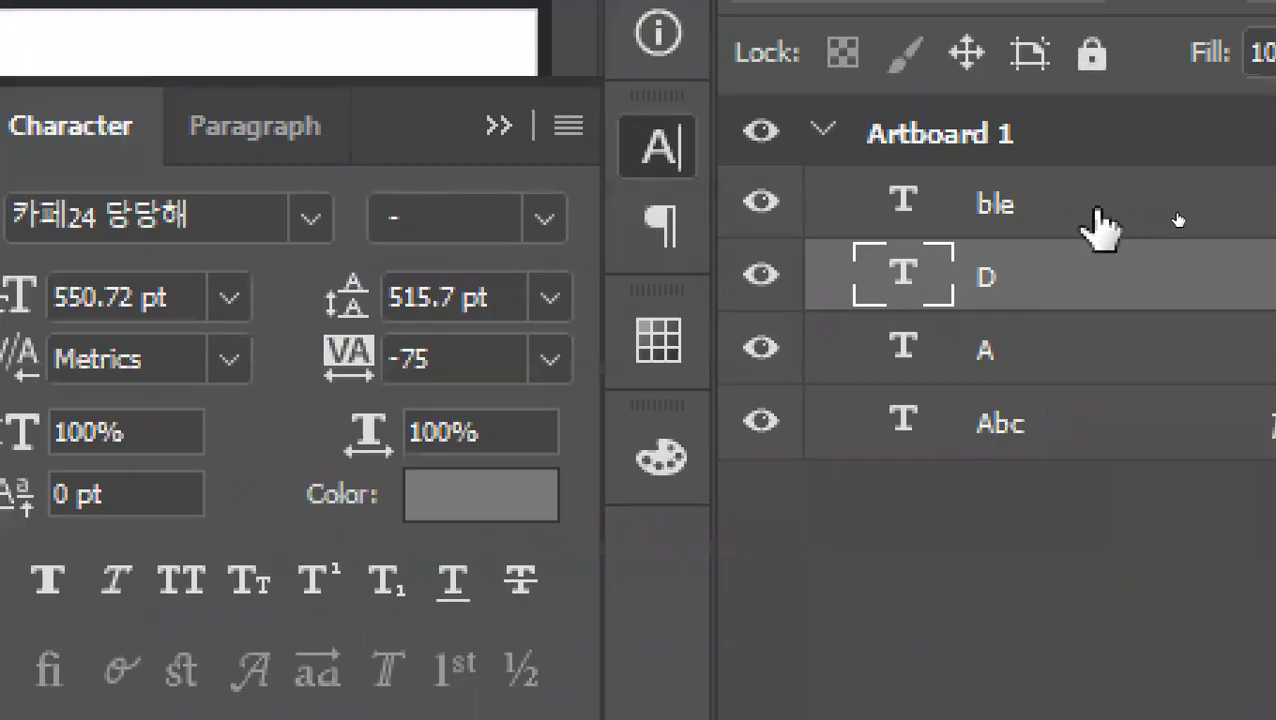
Examine the commands available for Artboard 1, including Ungroup Artboards, and dismiss them without running any.
click(1100, 224)
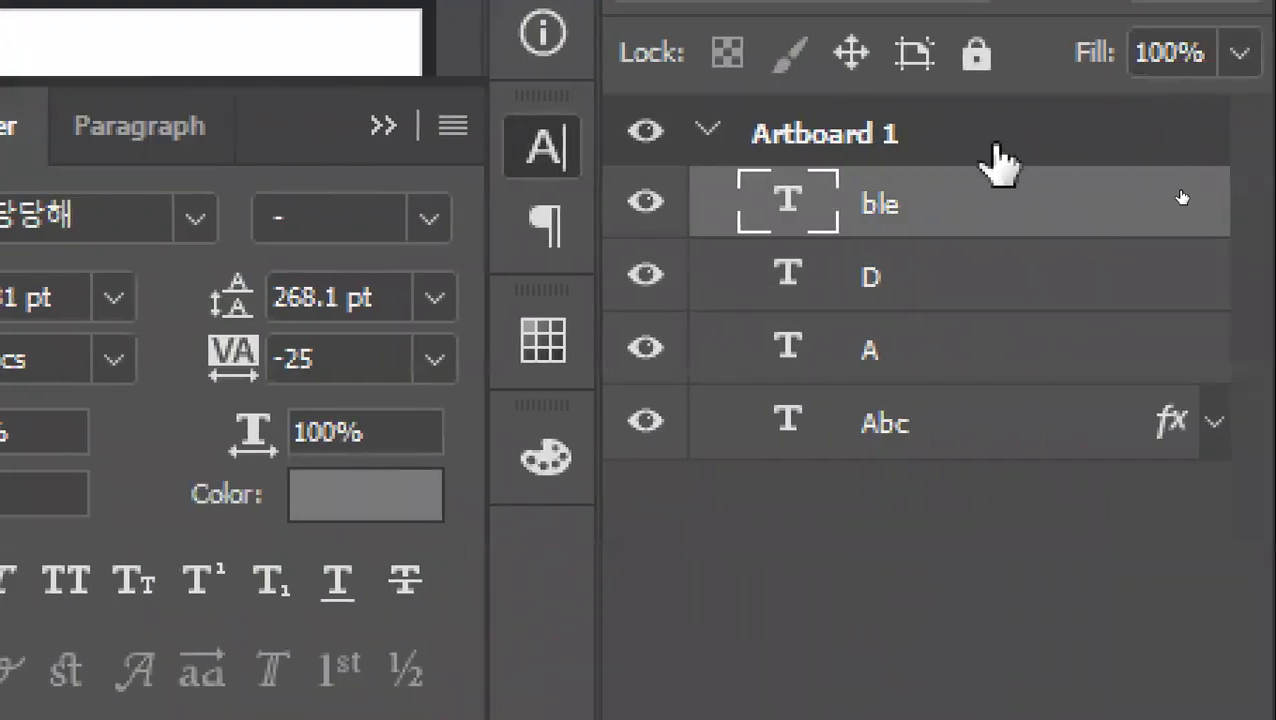
click(1110, 155)
right_click(994, 140)
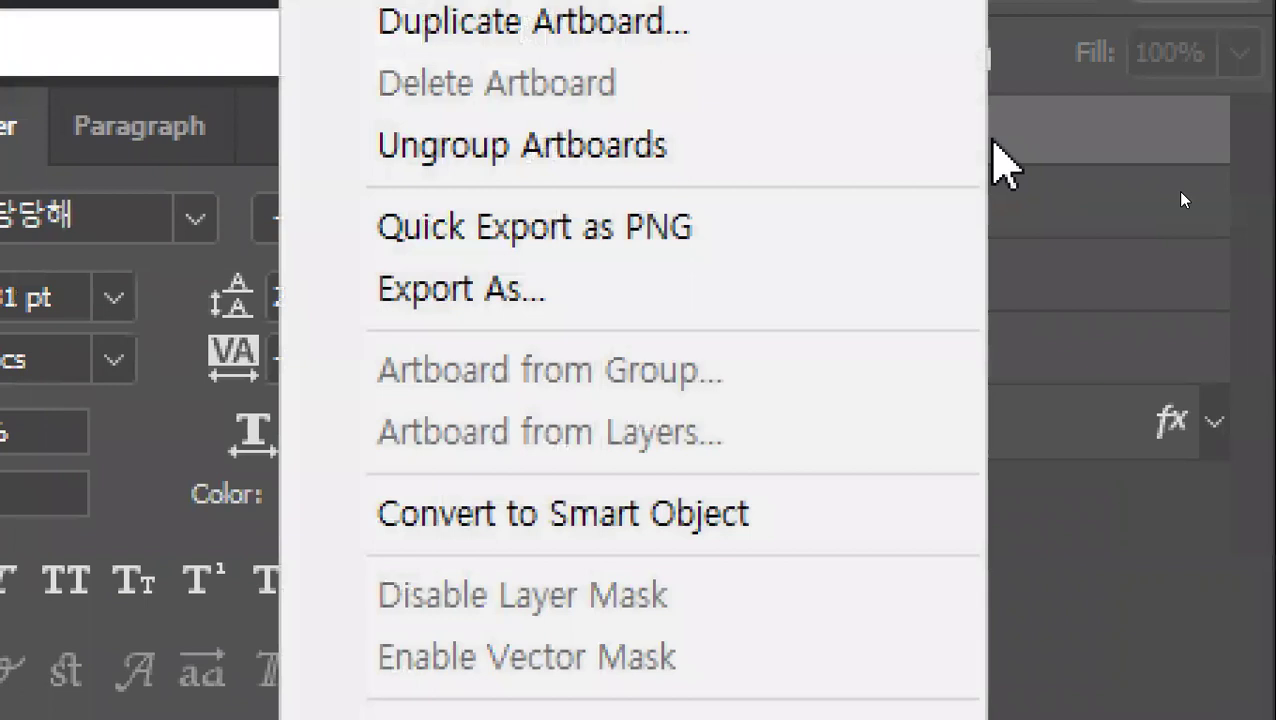
click(1037, 118)
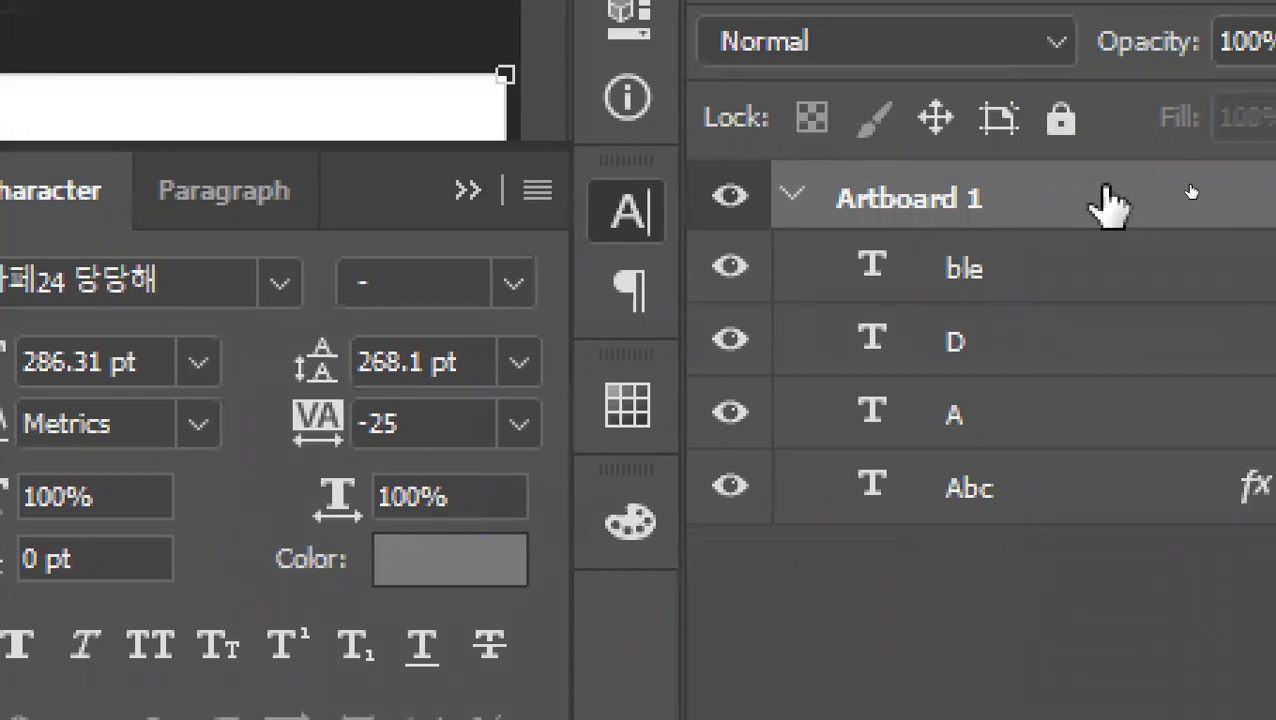
right_click(1108, 200)
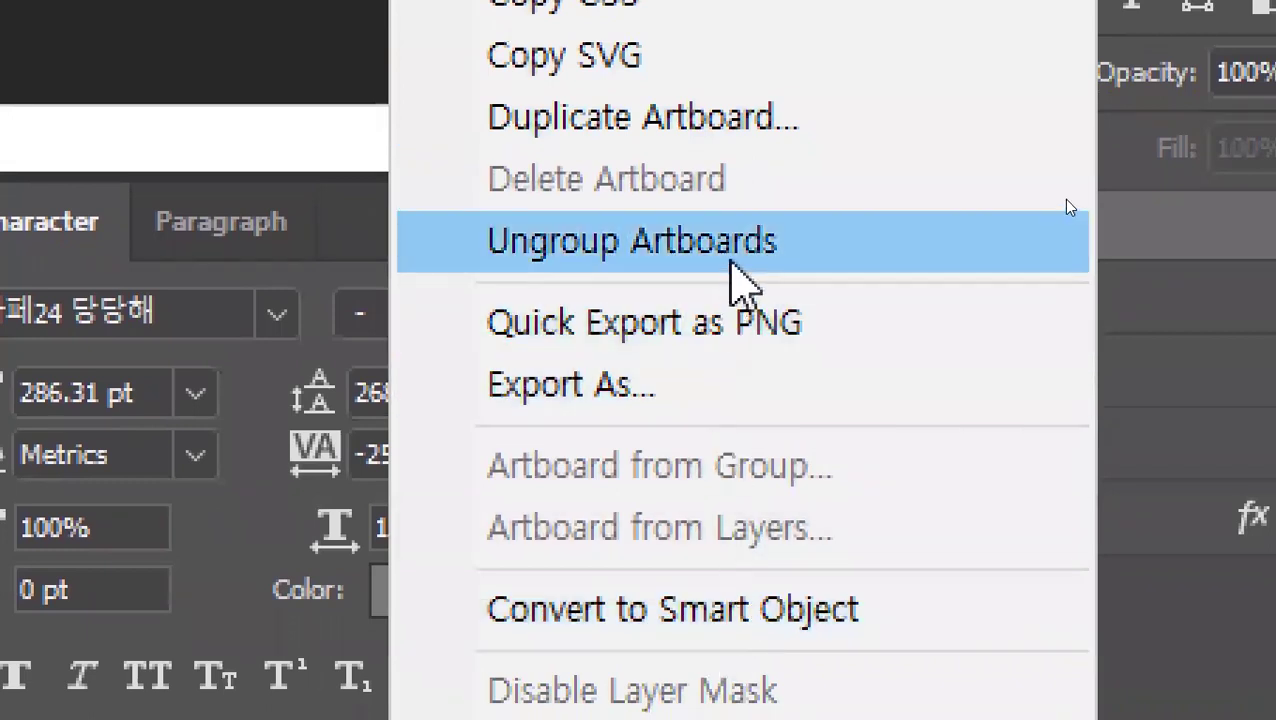
click(1190, 245)
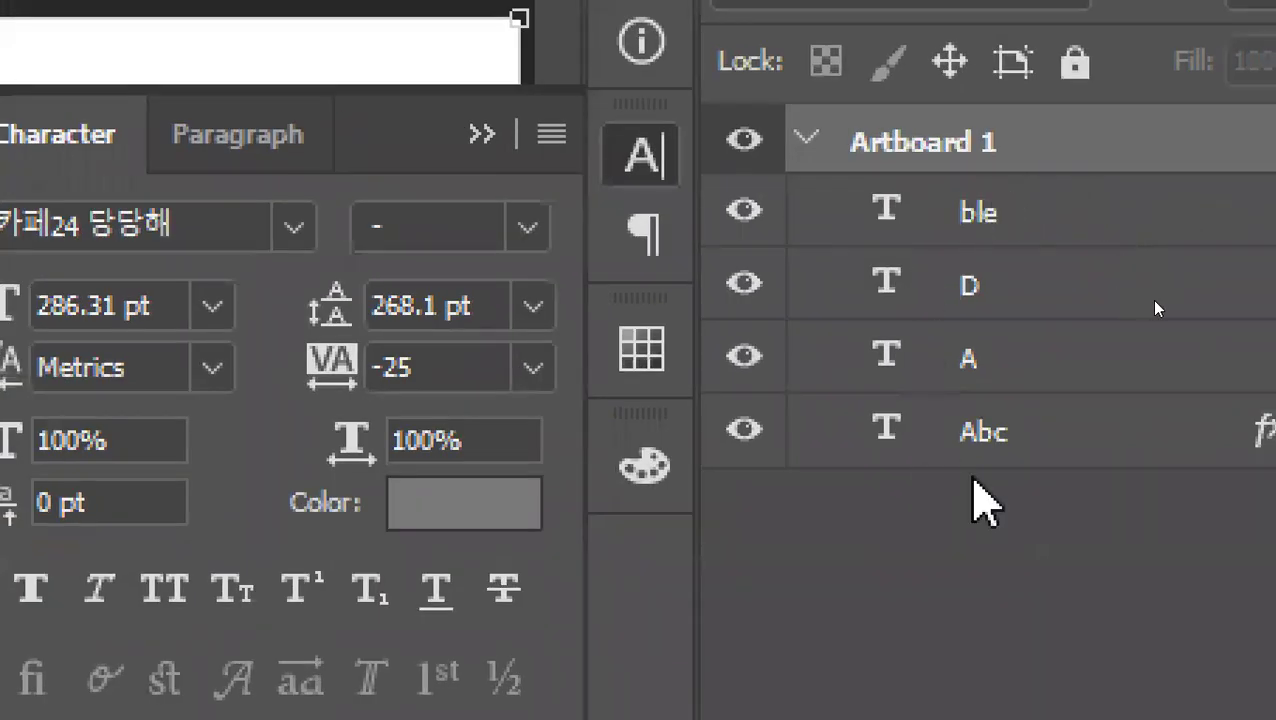
Ungroup Artboard 1 and delete the blue Abc lettering.
right_click(1068, 160)
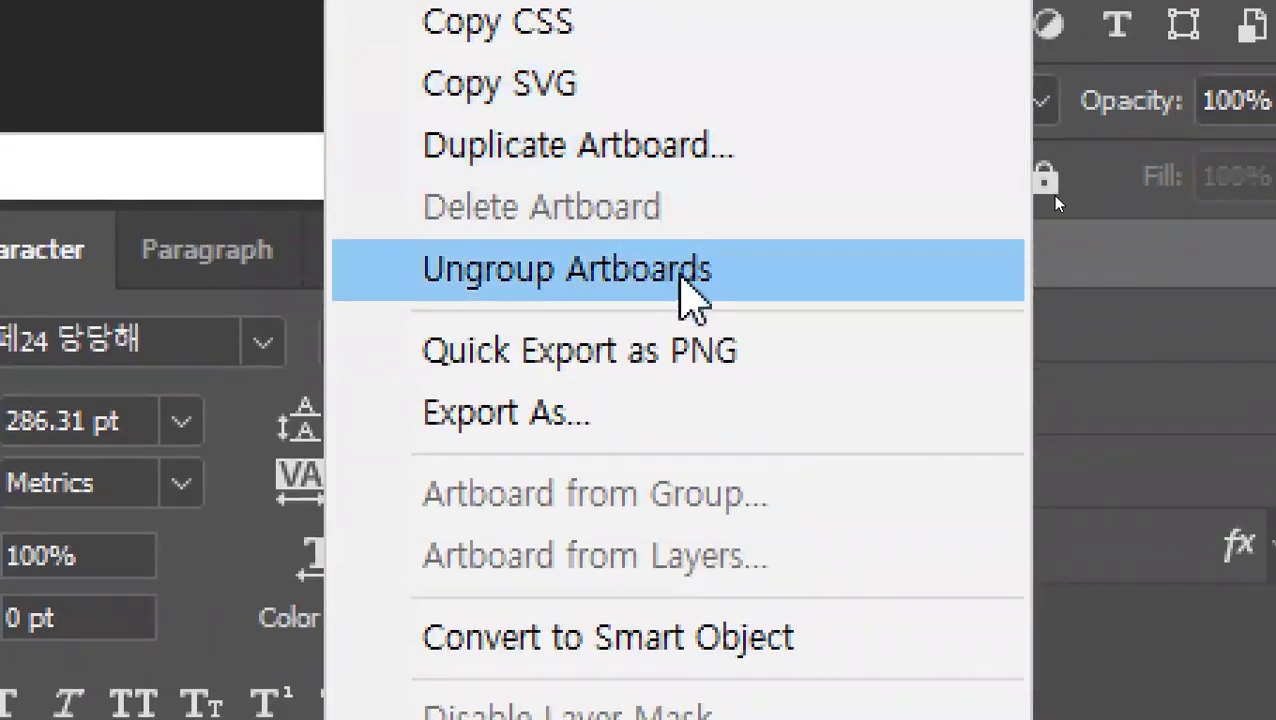
click(684, 280)
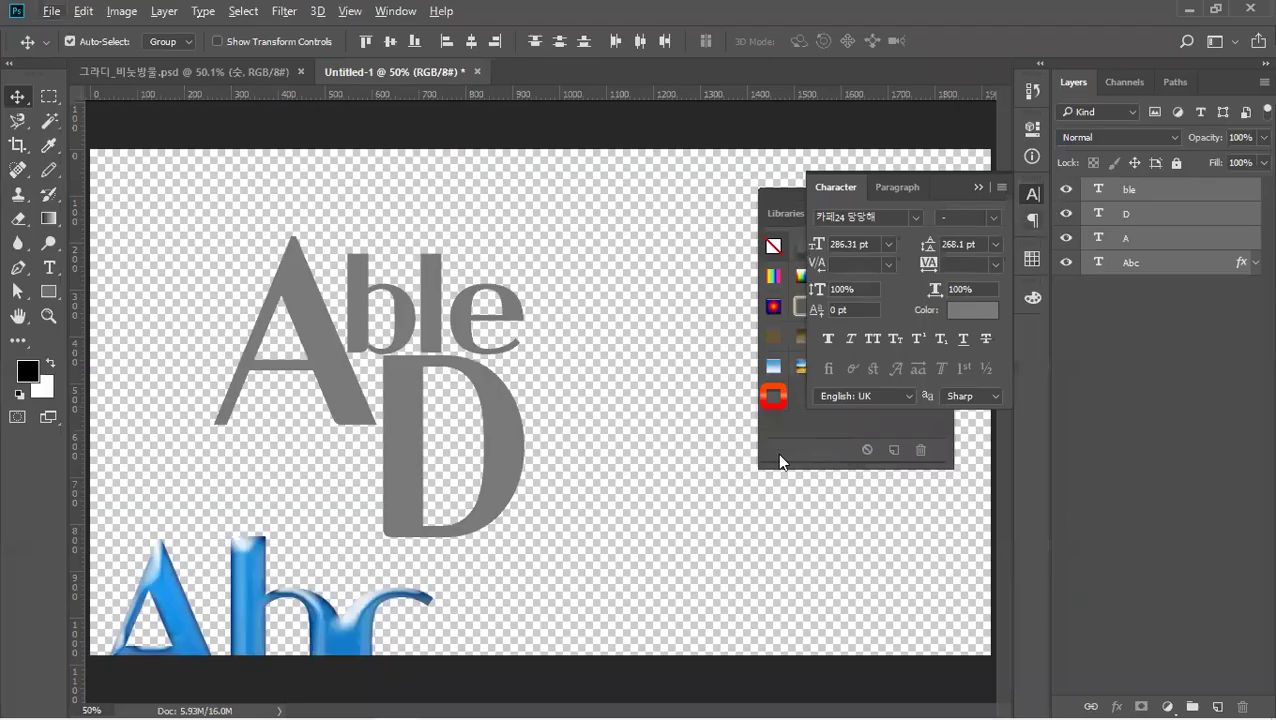
click(567, 504)
drag(244, 590, 213, 488)
key(Delete)
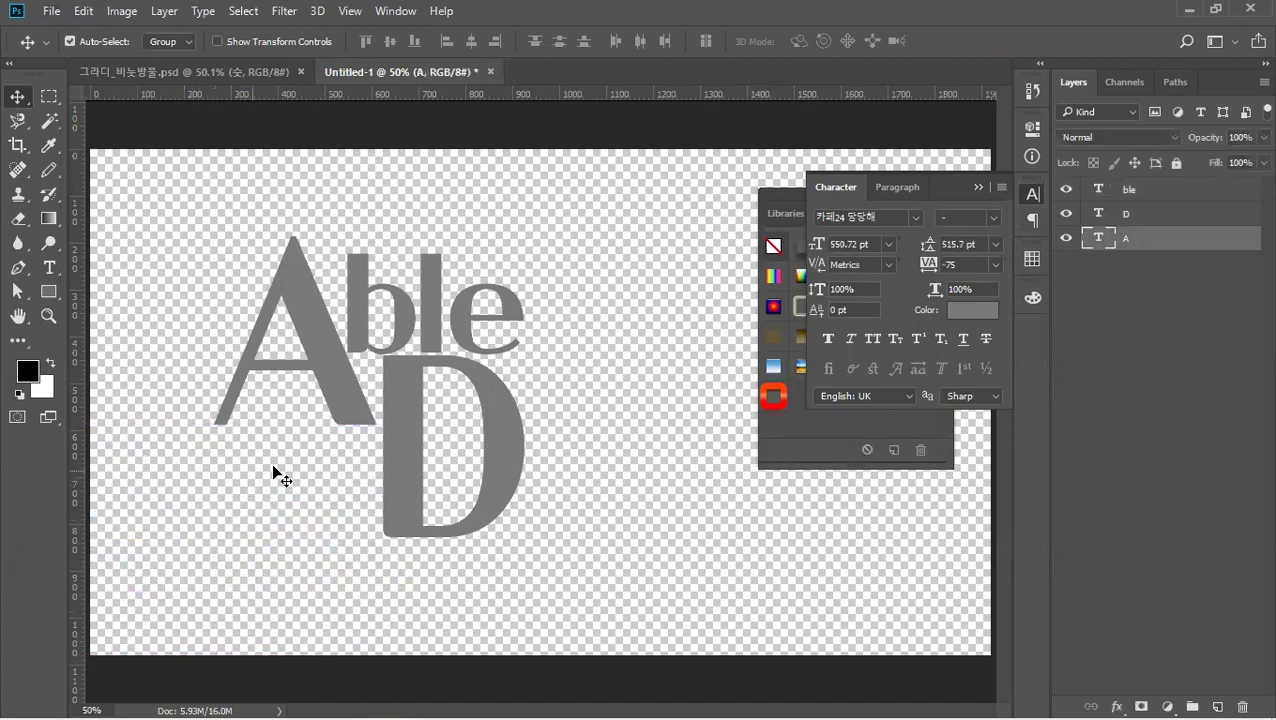
Replace the letter D below the ble text with M.
click(49, 267)
double_click(392, 433)
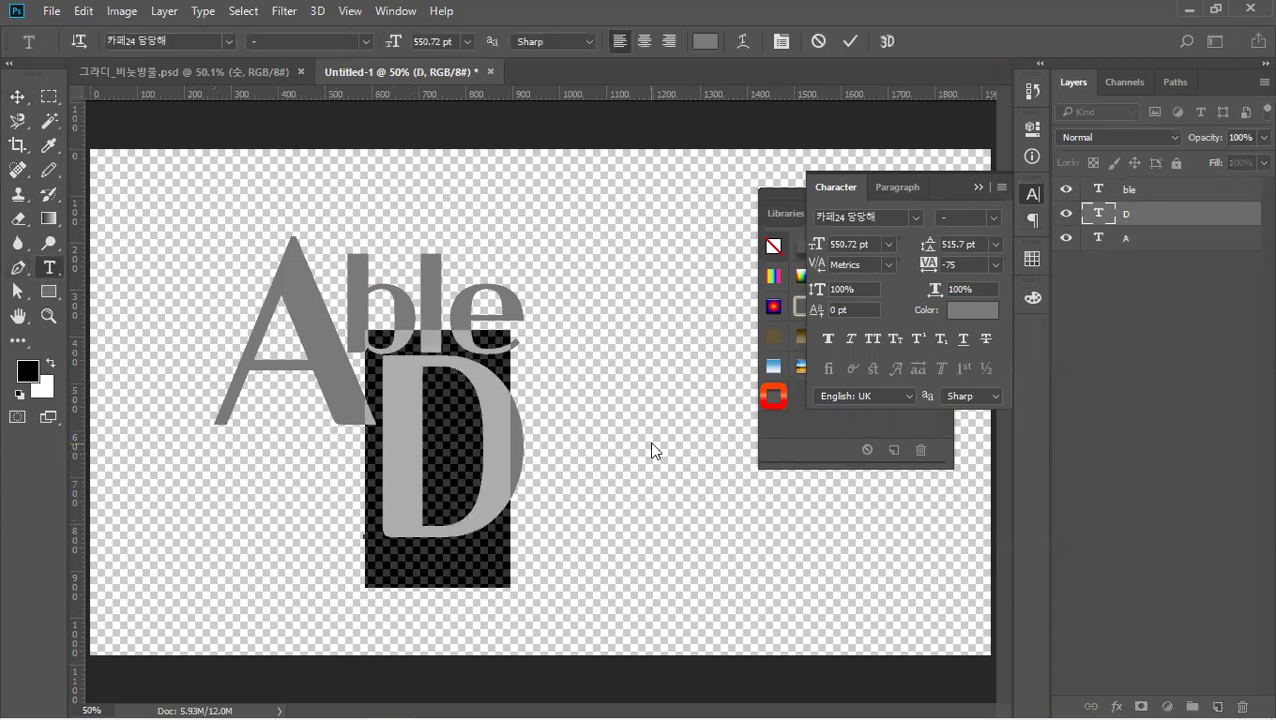
key(BackSpace)
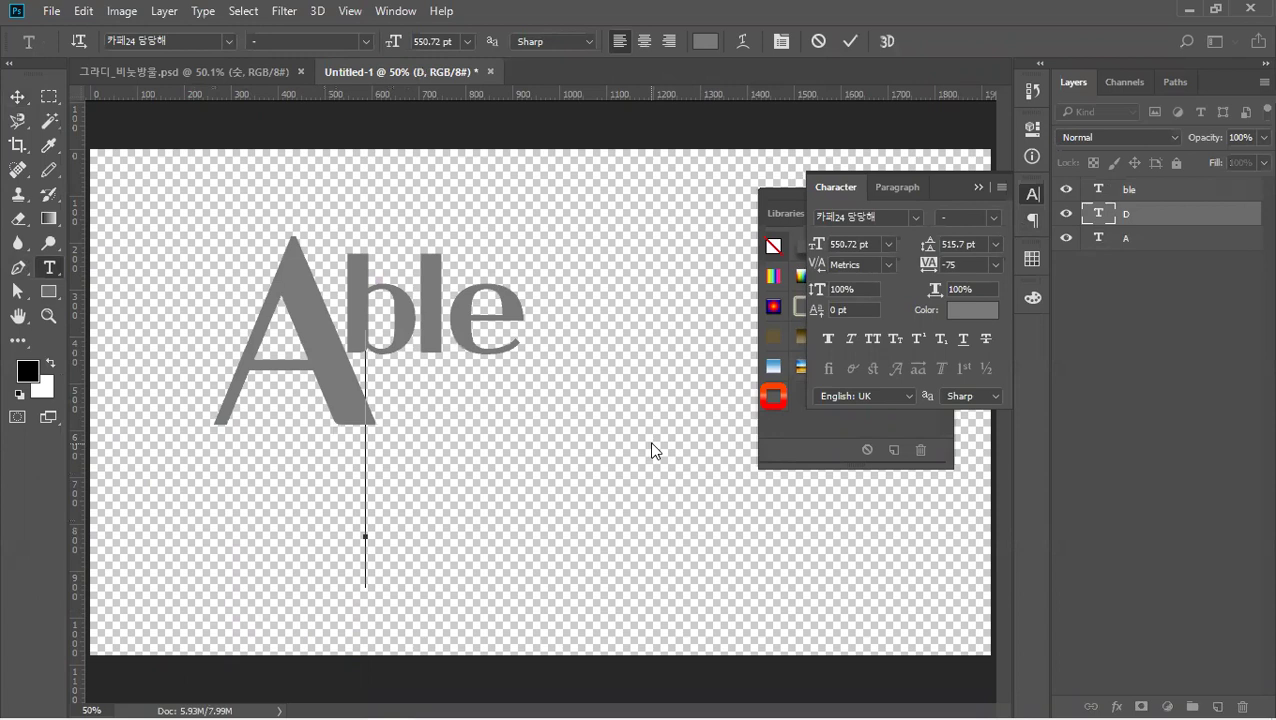
text(M)
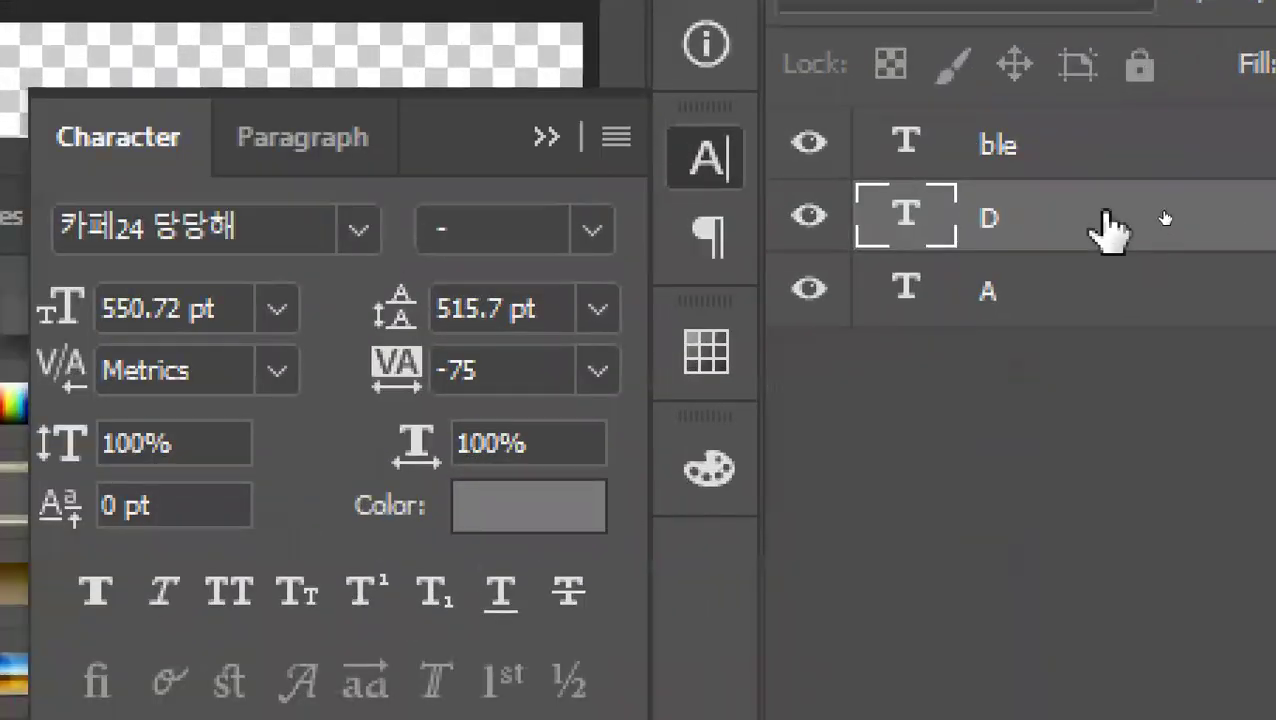
click(1165, 213)
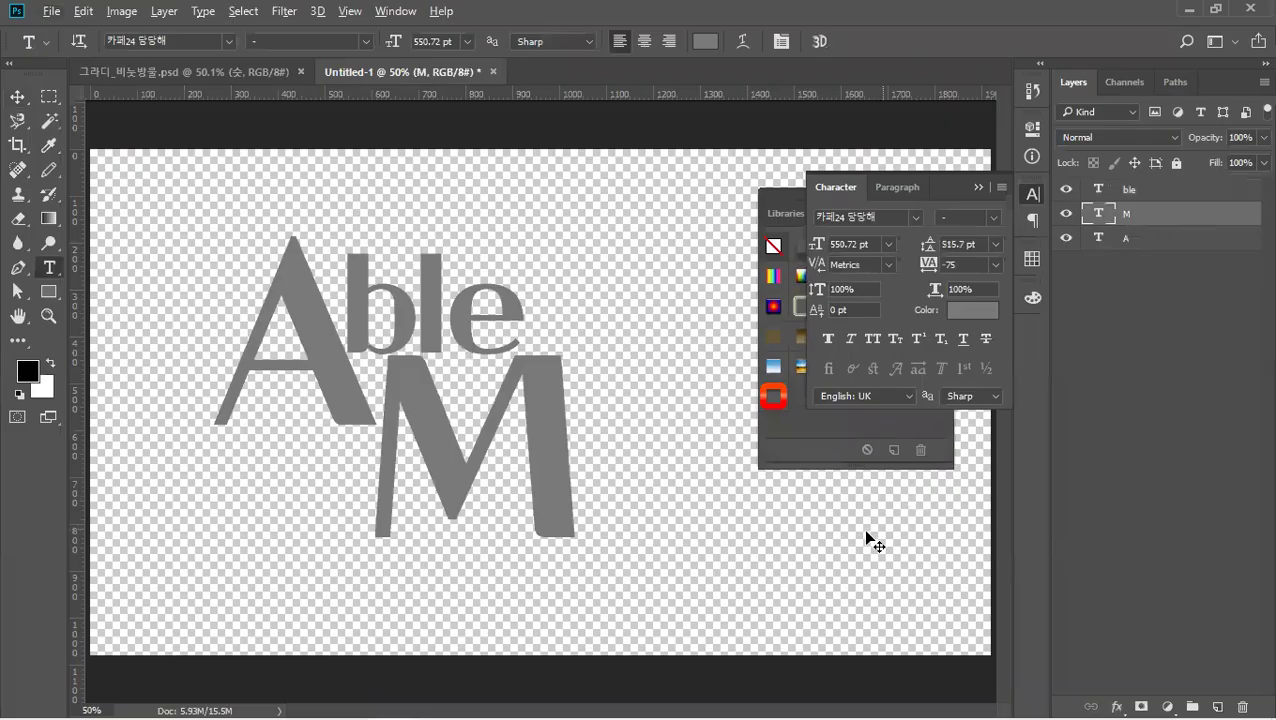
Scale the M down to about 70% and fit it closely beneath the ble text, beside the large A.
key(ctrl+t)
drag(576, 589, 508, 531)
mouse_move(486, 444)
mouse_down()
mouse_move(497, 460)
mouse_move(494, 446)
mouse_up()
key(Up)
key(Up)
key(Up)
key(Up)
key(Up)
key(Up)
key(Up)
key(Up)
key(Up)
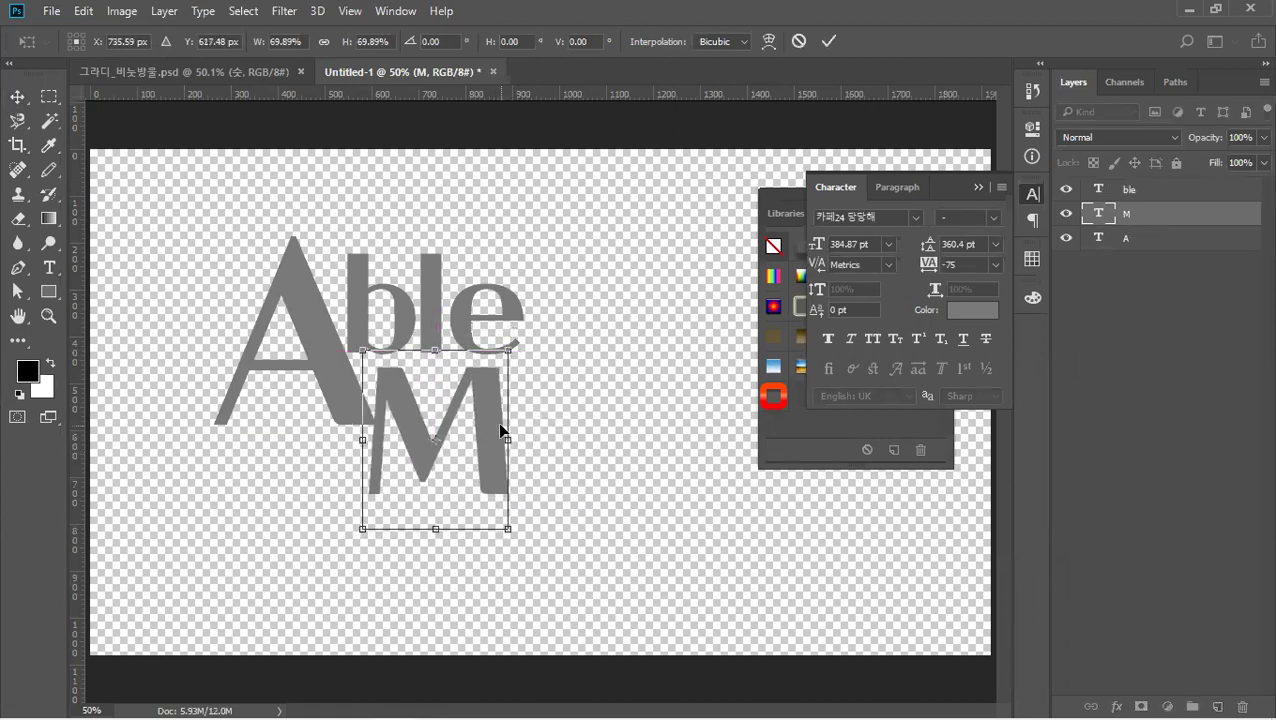
key(Right)
key(Return)
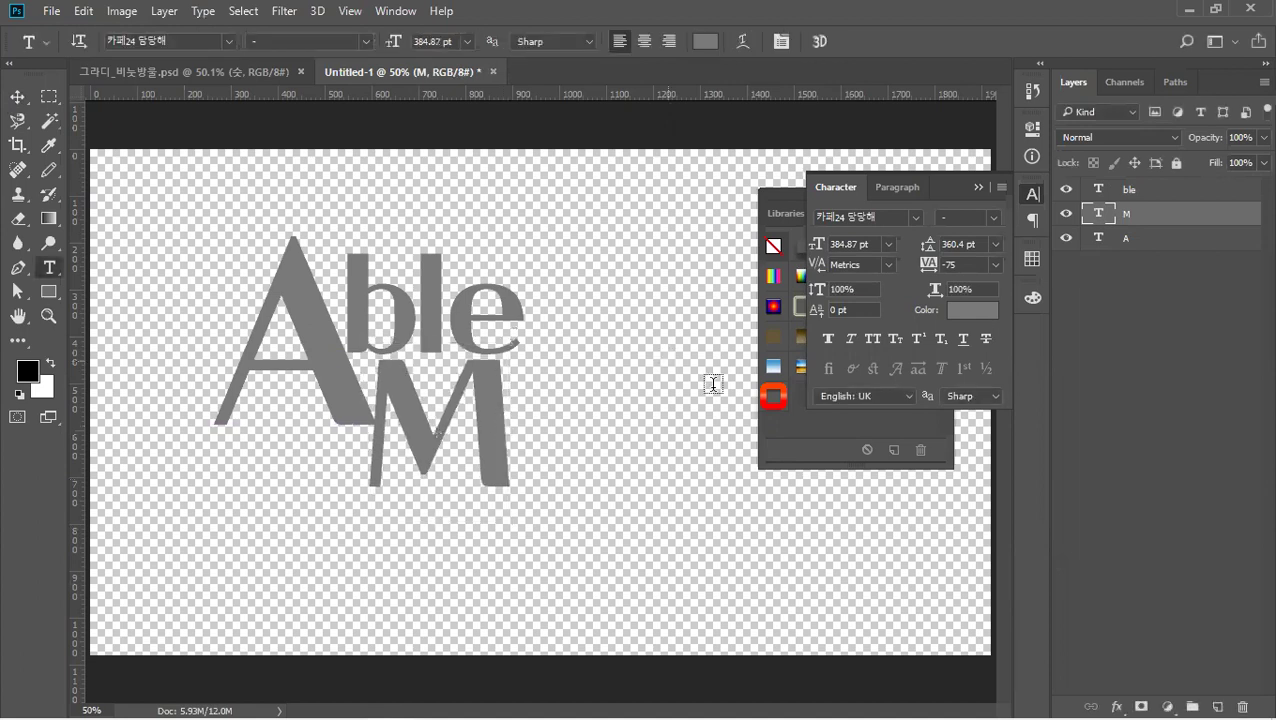
Place a duplicate of the ble text to the right of M and shift it slightly closer to the M.
click(18, 97)
drag(365, 378, 603, 440)
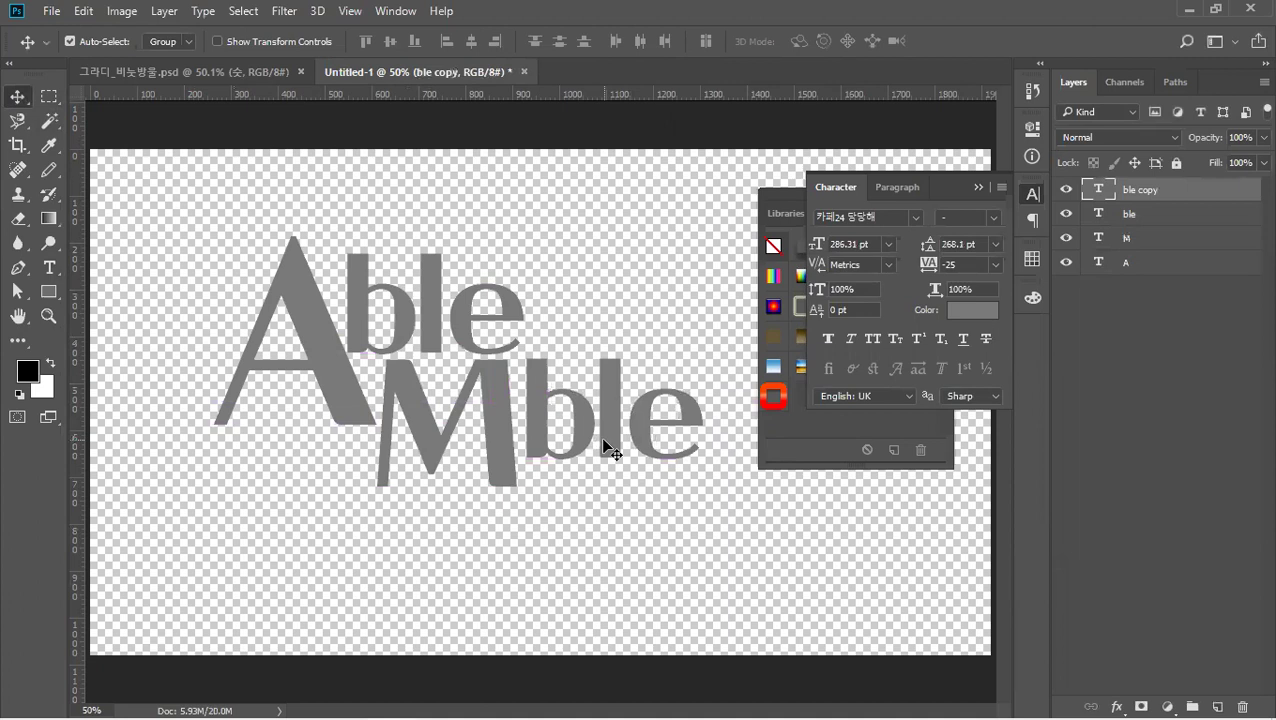
click(49, 267)
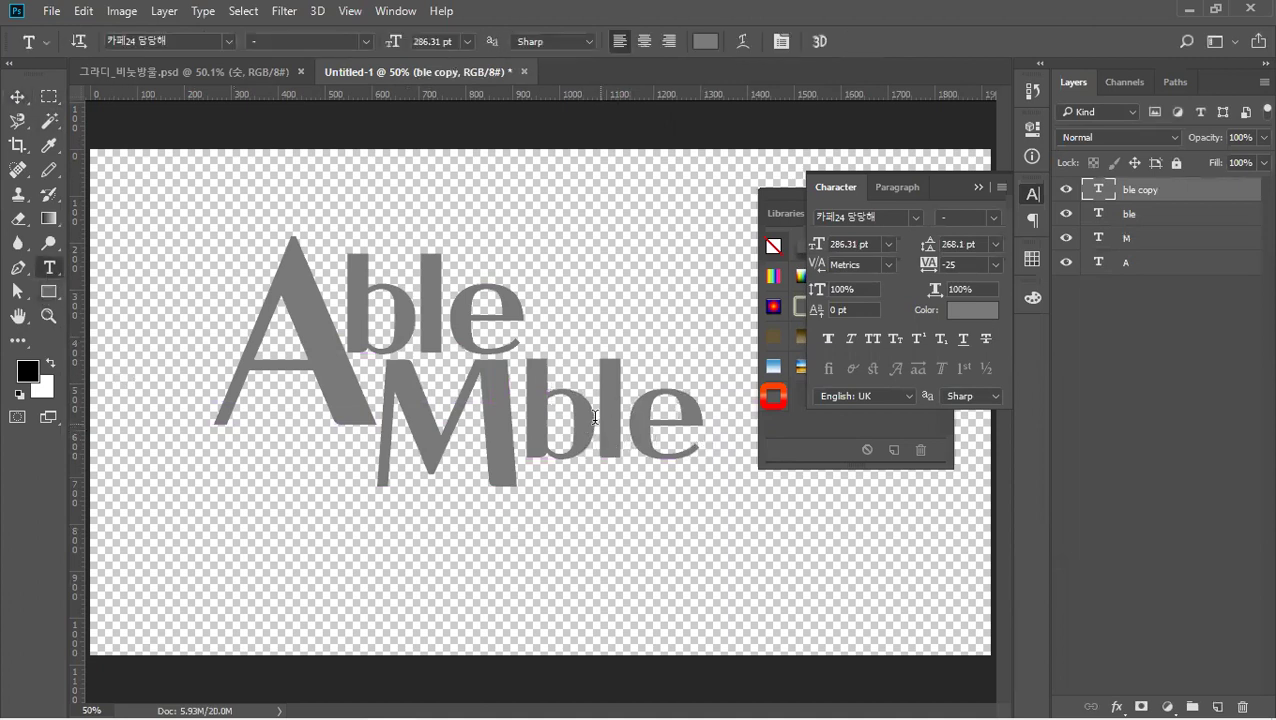
drag(537, 408, 677, 415)
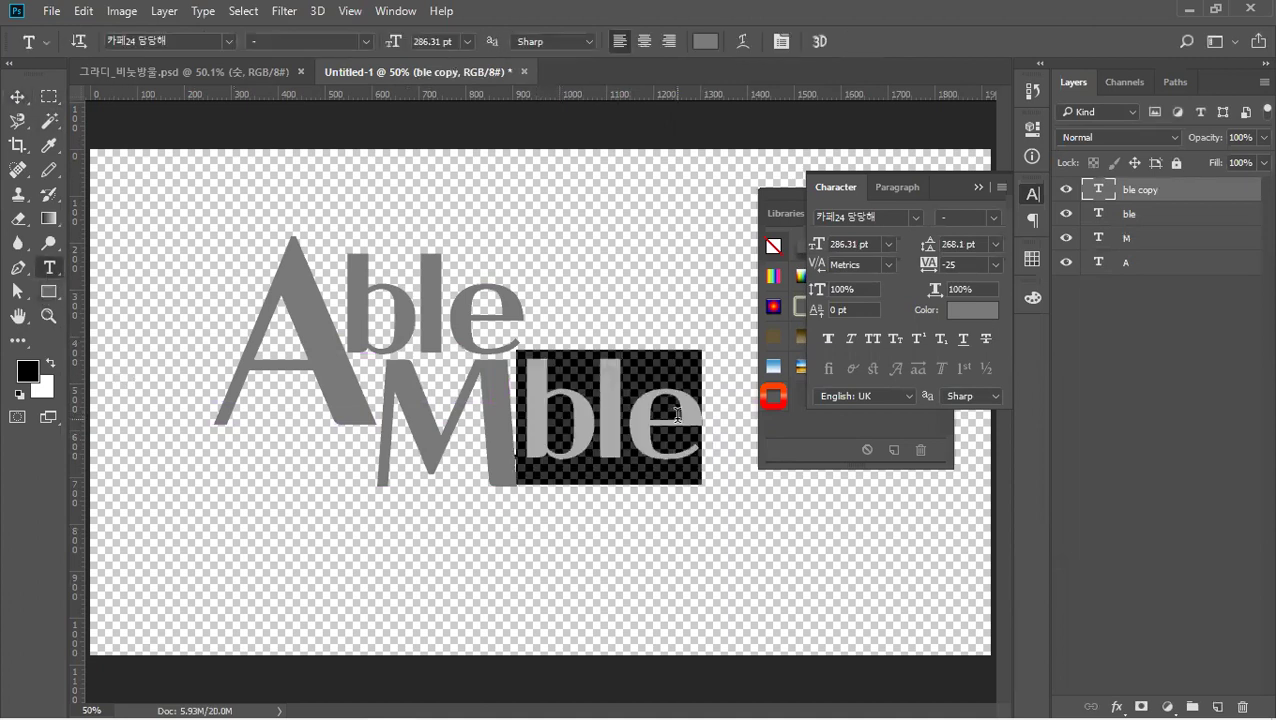
click(17, 96)
drag(577, 405, 569, 408)
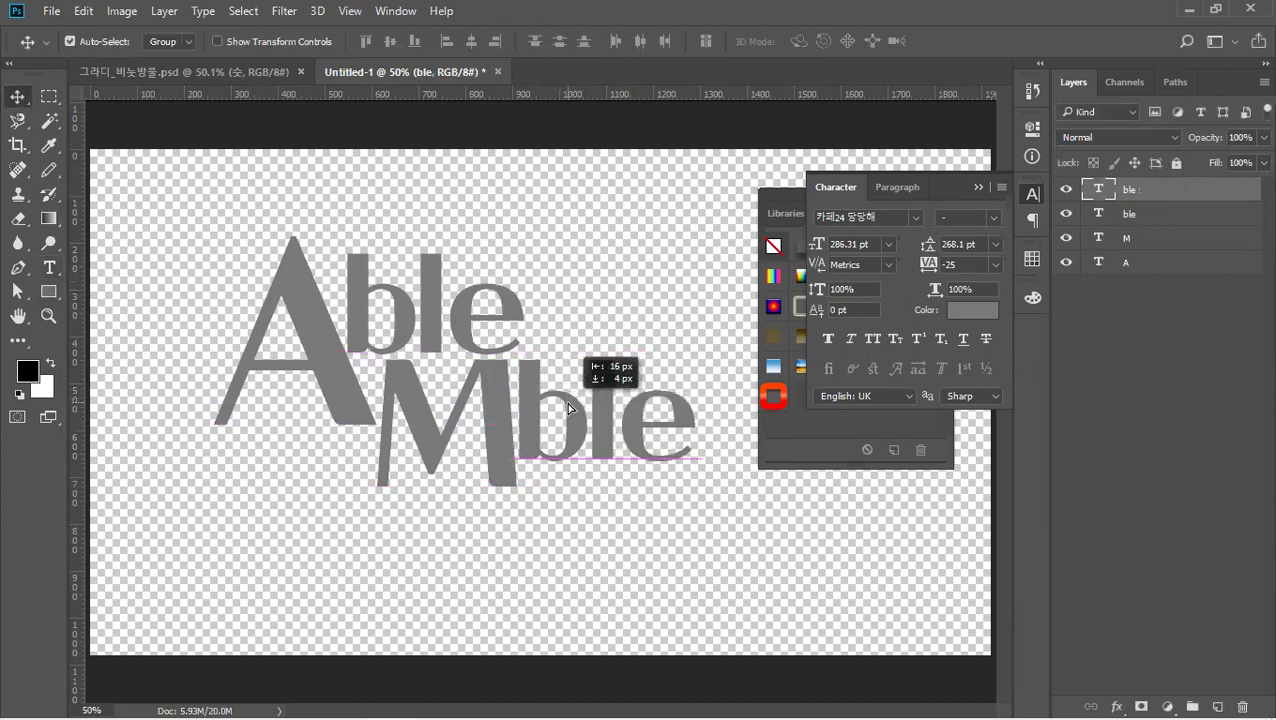
Clear the floating Character and Styles panels off the canvas, docking Styles with the collapsed panels.
click(49, 270)
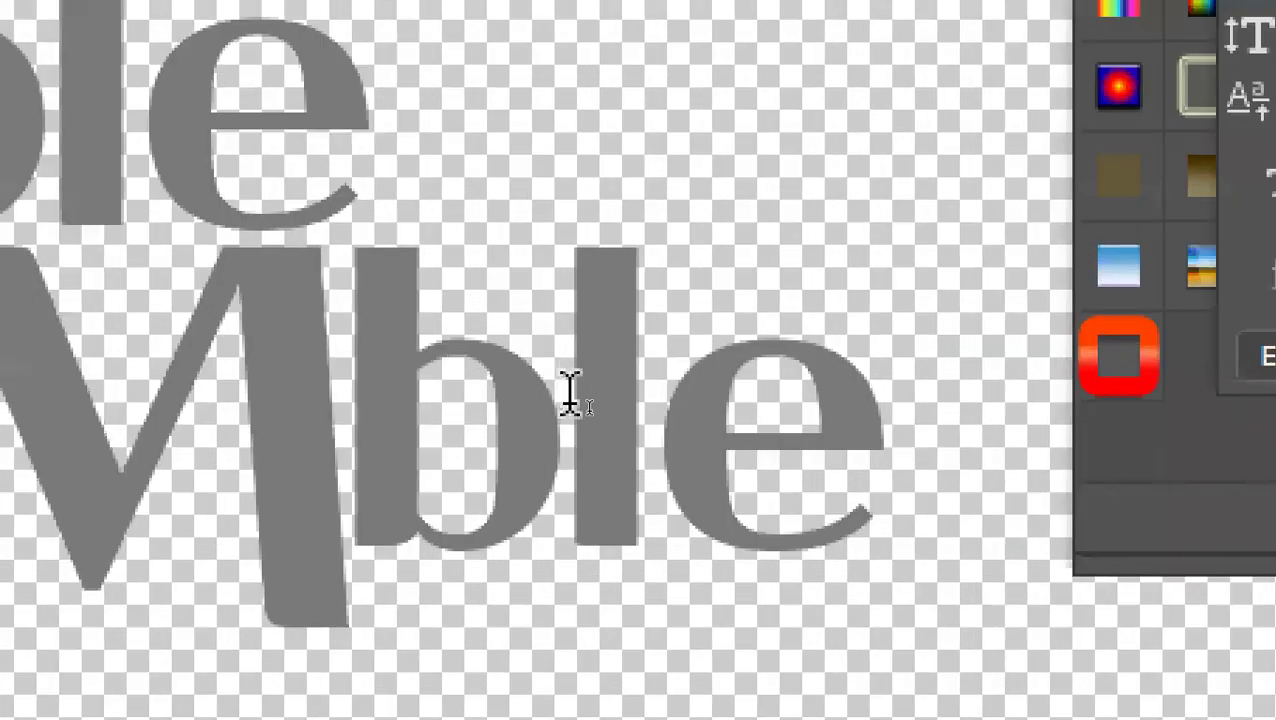
drag(570, 390, 848, 420)
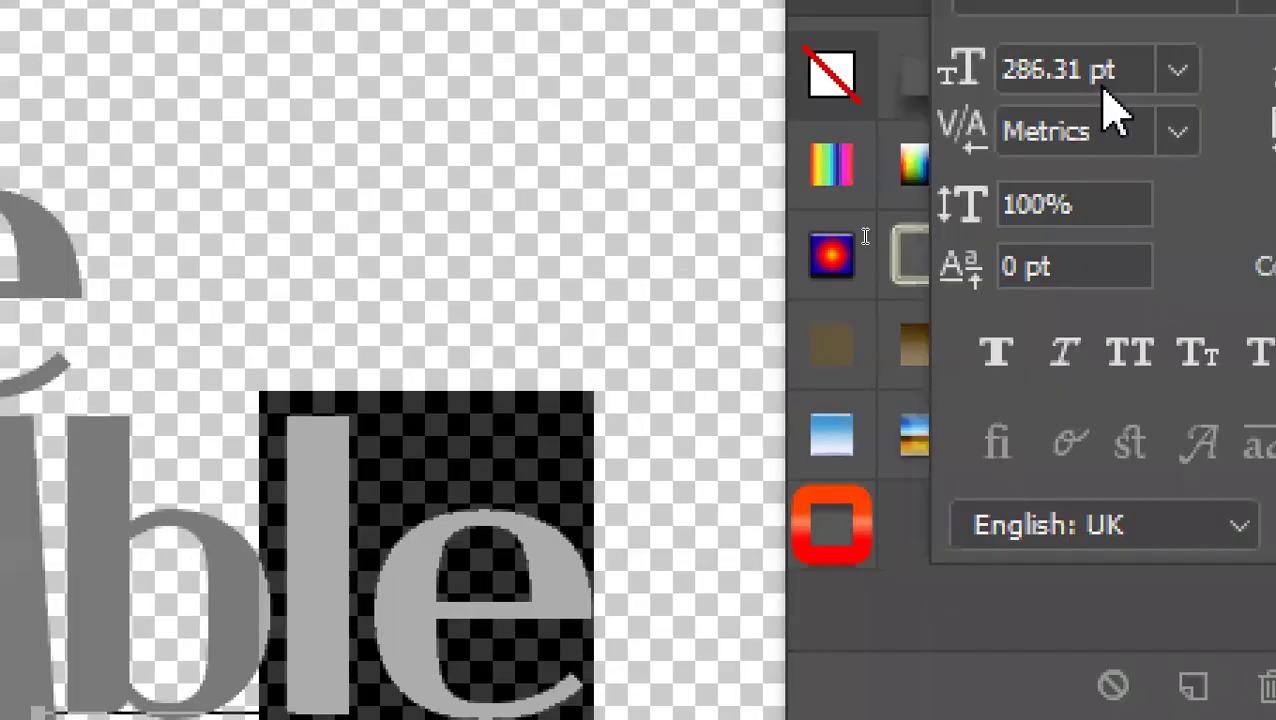
click(1052, 120)
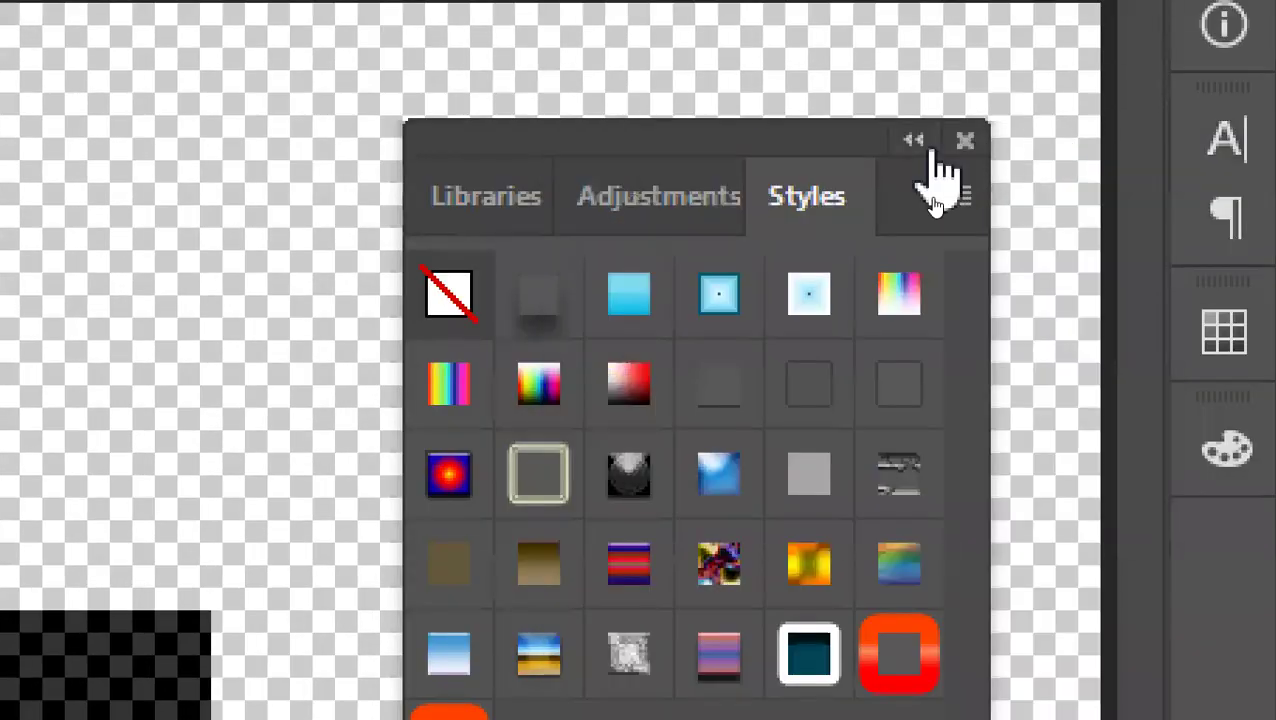
drag(808, 195, 1175, 527)
click(893, 143)
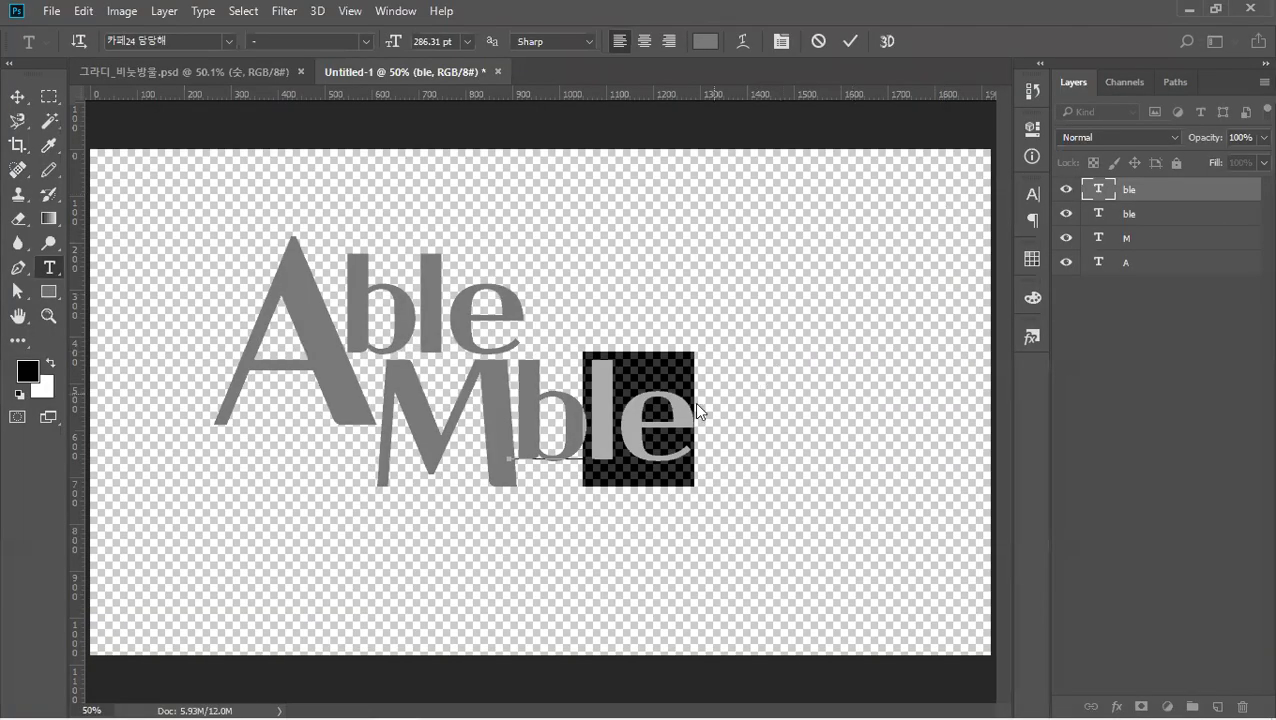
Raise the letters le in the lower ble text by setting their baseline shift to 33 pt, with the Character settings placed beside the lettering.
click(608, 404)
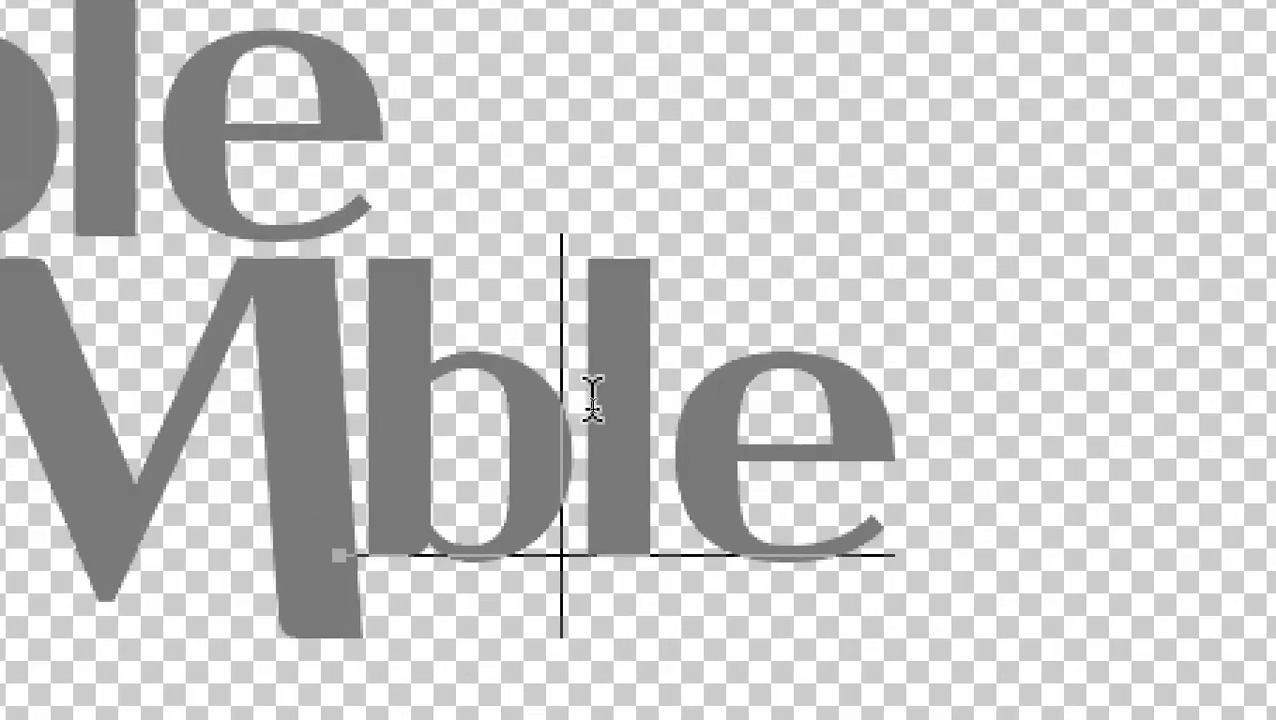
drag(590, 404, 692, 404)
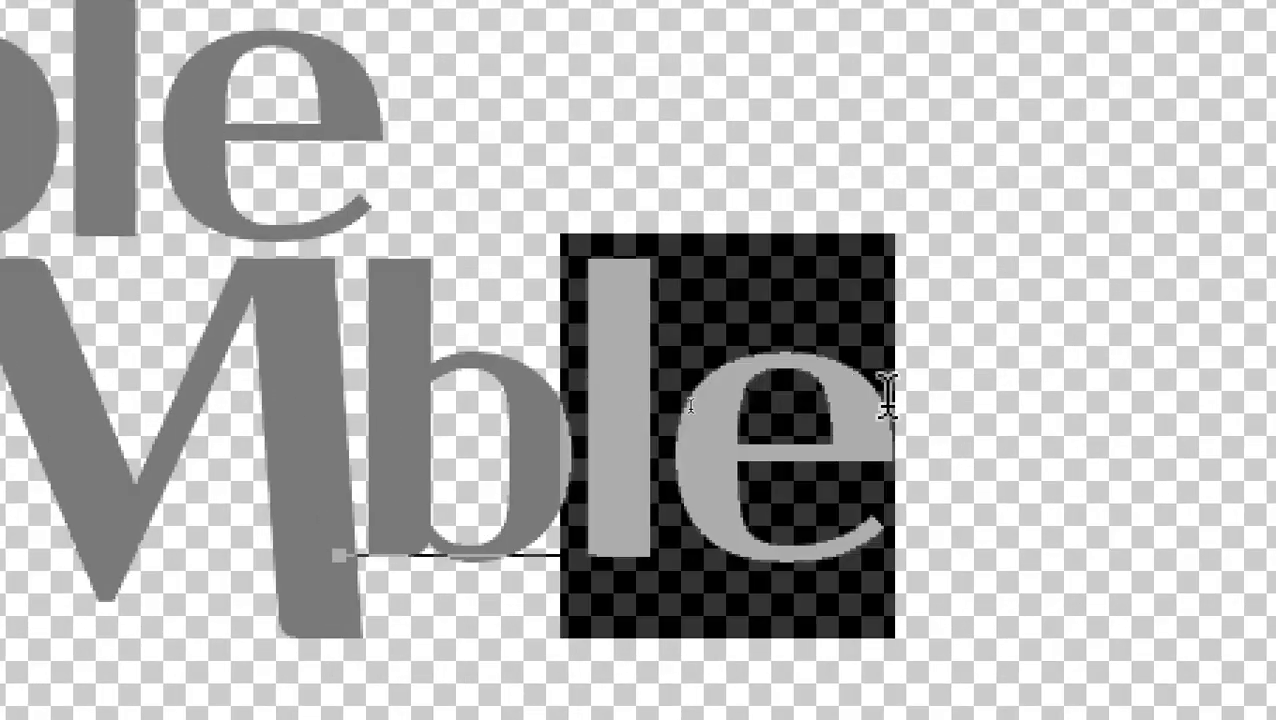
key(ctrl+t)
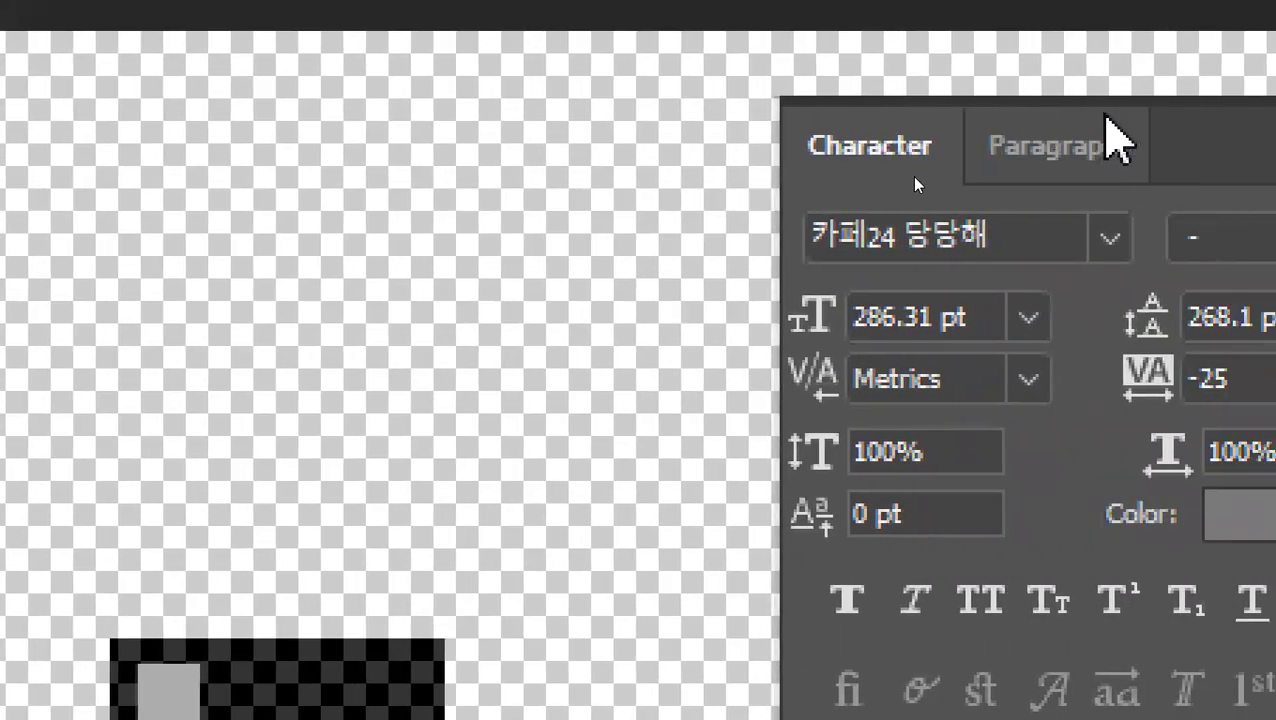
drag(1215, 125, 927, 468)
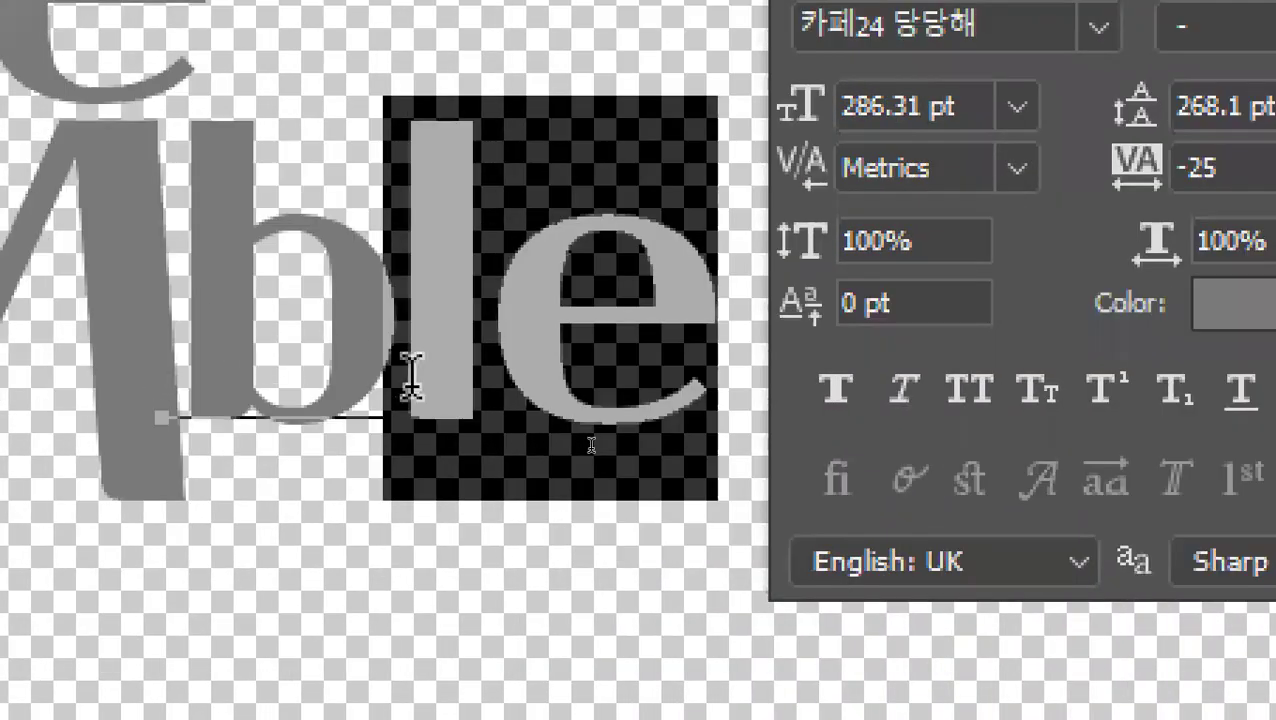
click(43, 397)
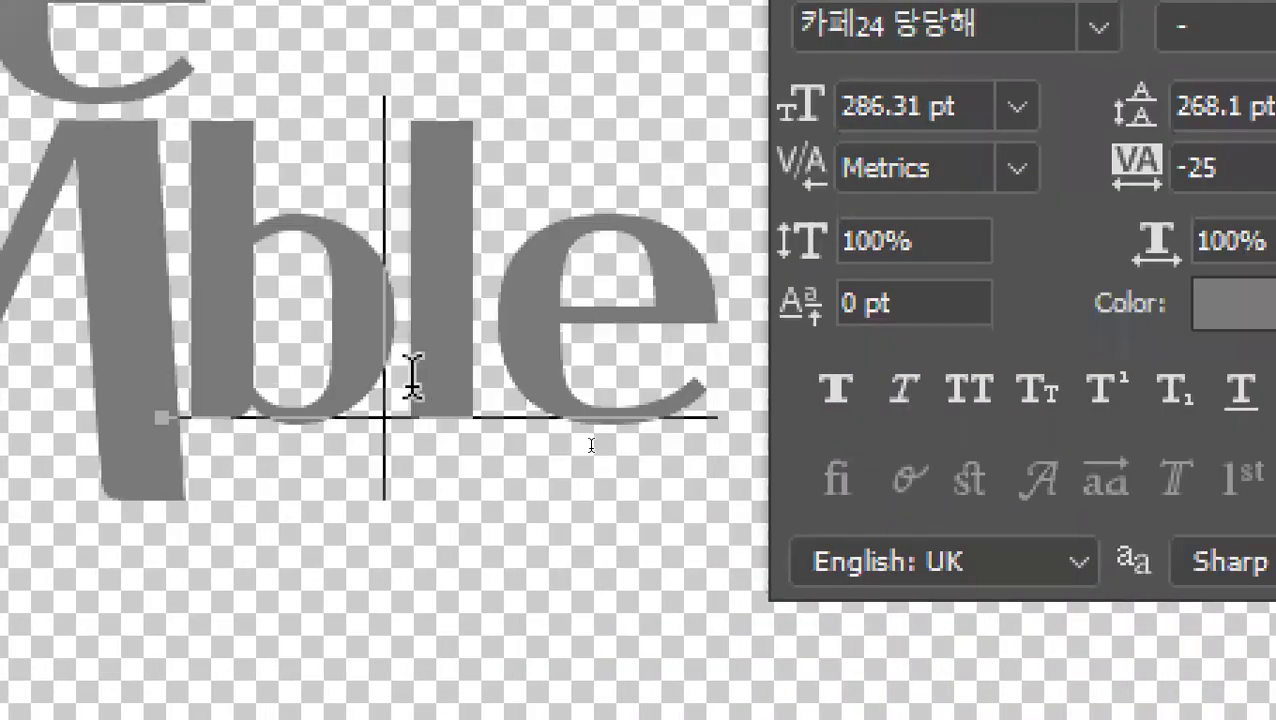
drag(421, 376, 655, 370)
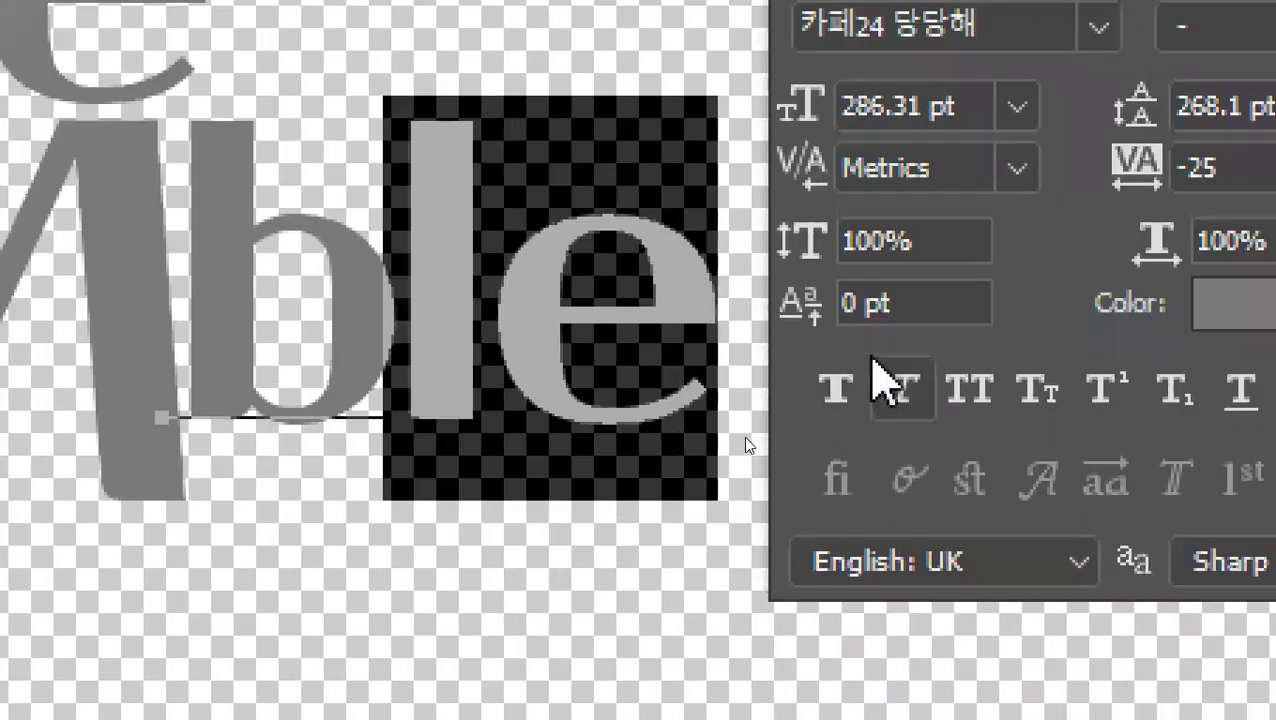
mouse_move(804, 305)
mouse_down()
mouse_move(838, 307)
mouse_move(812, 299)
mouse_move(830, 306)
mouse_move(793, 328)
mouse_up()
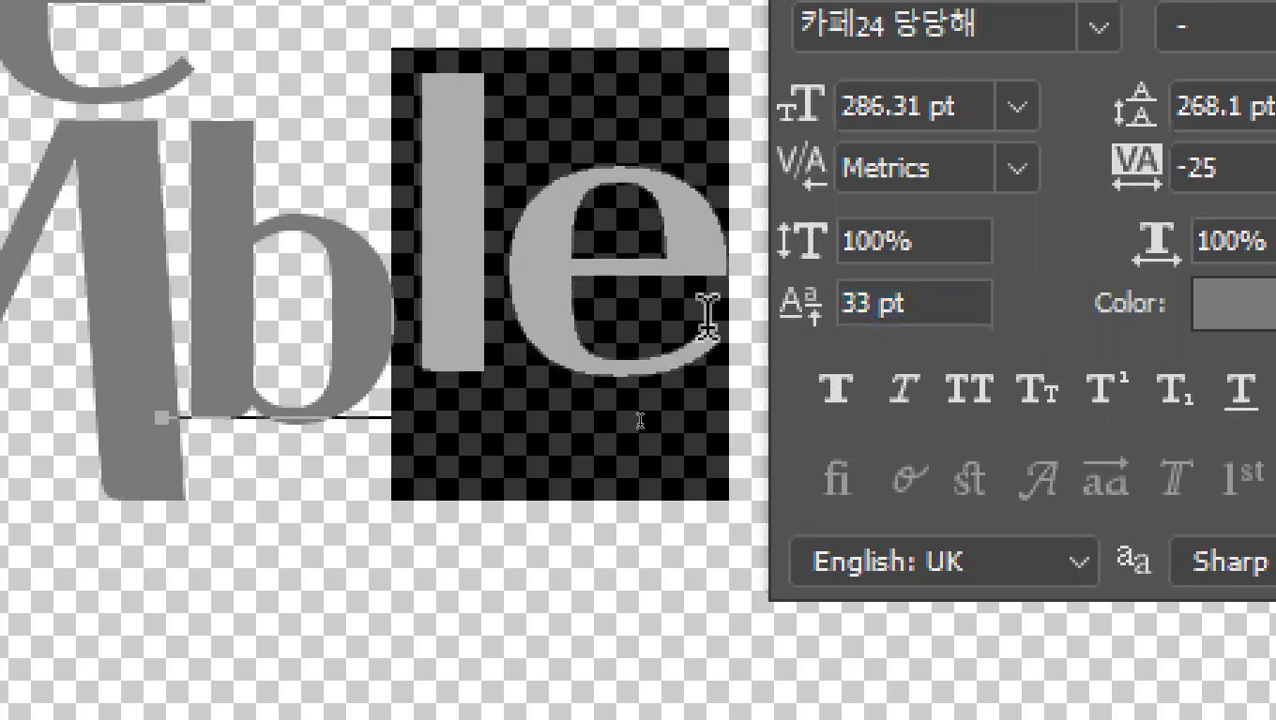
Set the baseline shift of the letter e in the lower ble text to -33 pt.
click(496, 259)
drag(609, 284, 712, 313)
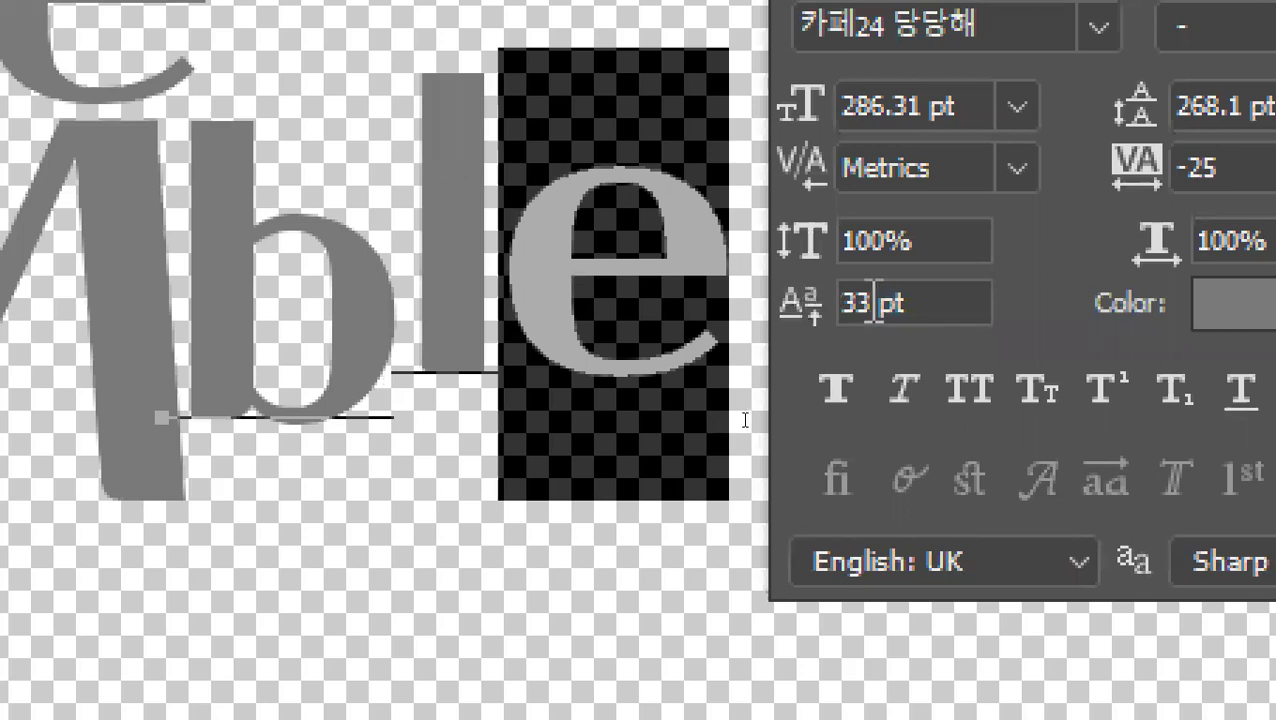
click(843, 303)
click(845, 303)
text(-)
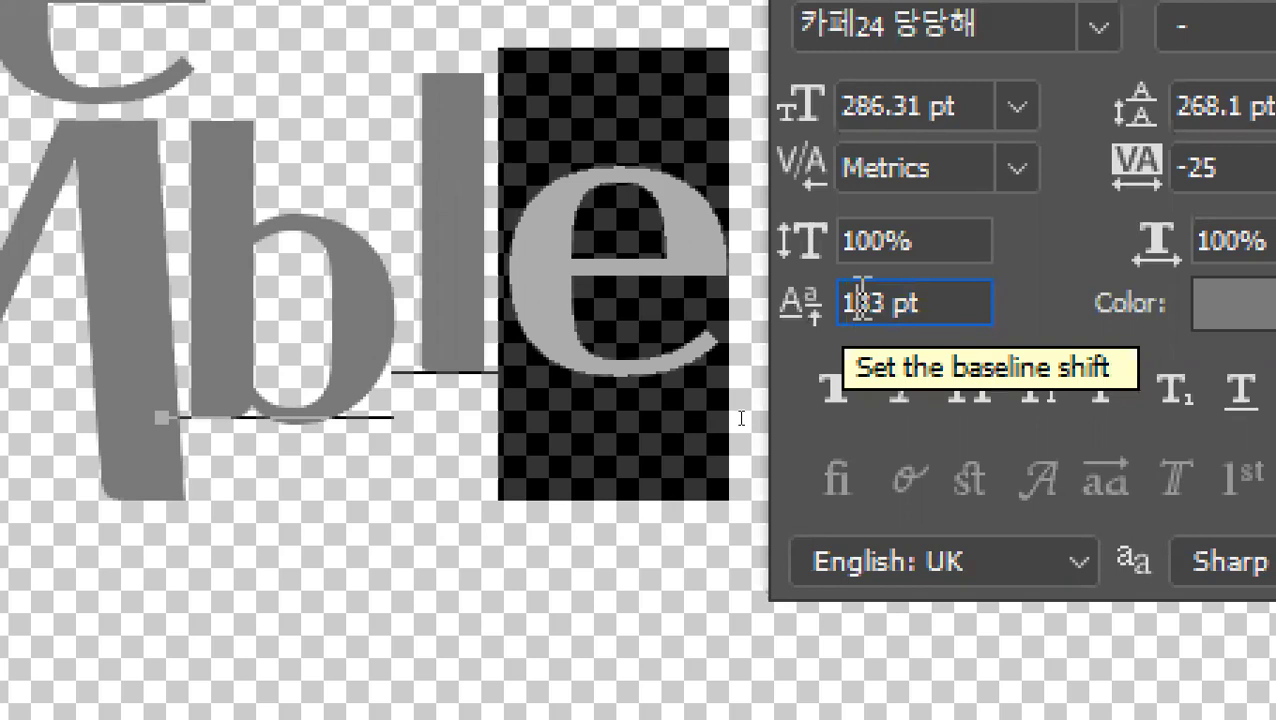
key(Return)
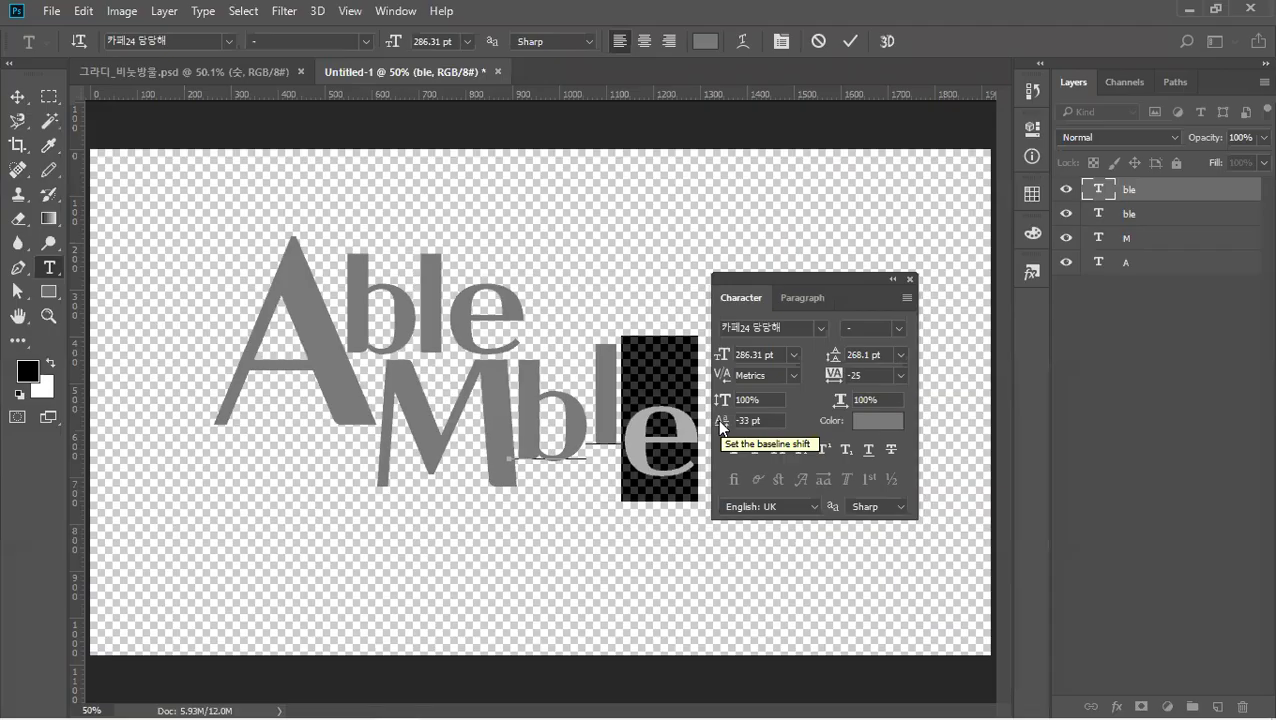
Set the baseline shift of the letter b in the lower ble text to 3 pt.
click(18, 96)
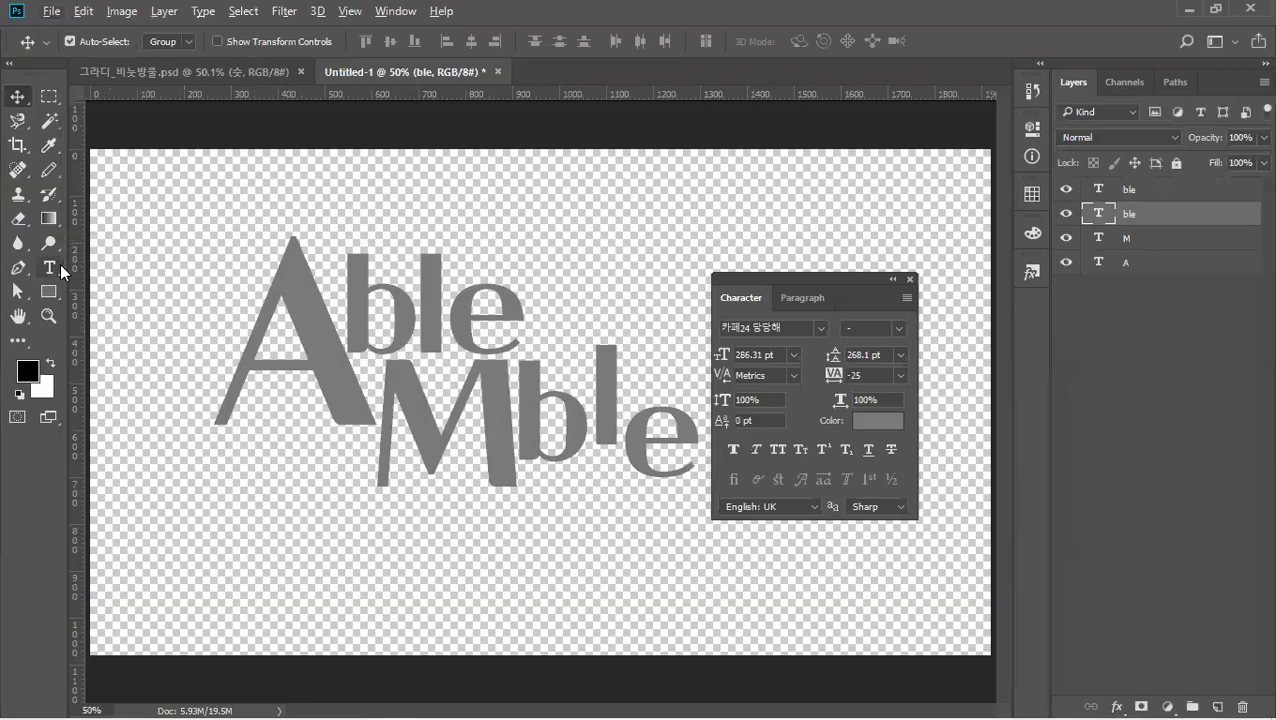
click(49, 267)
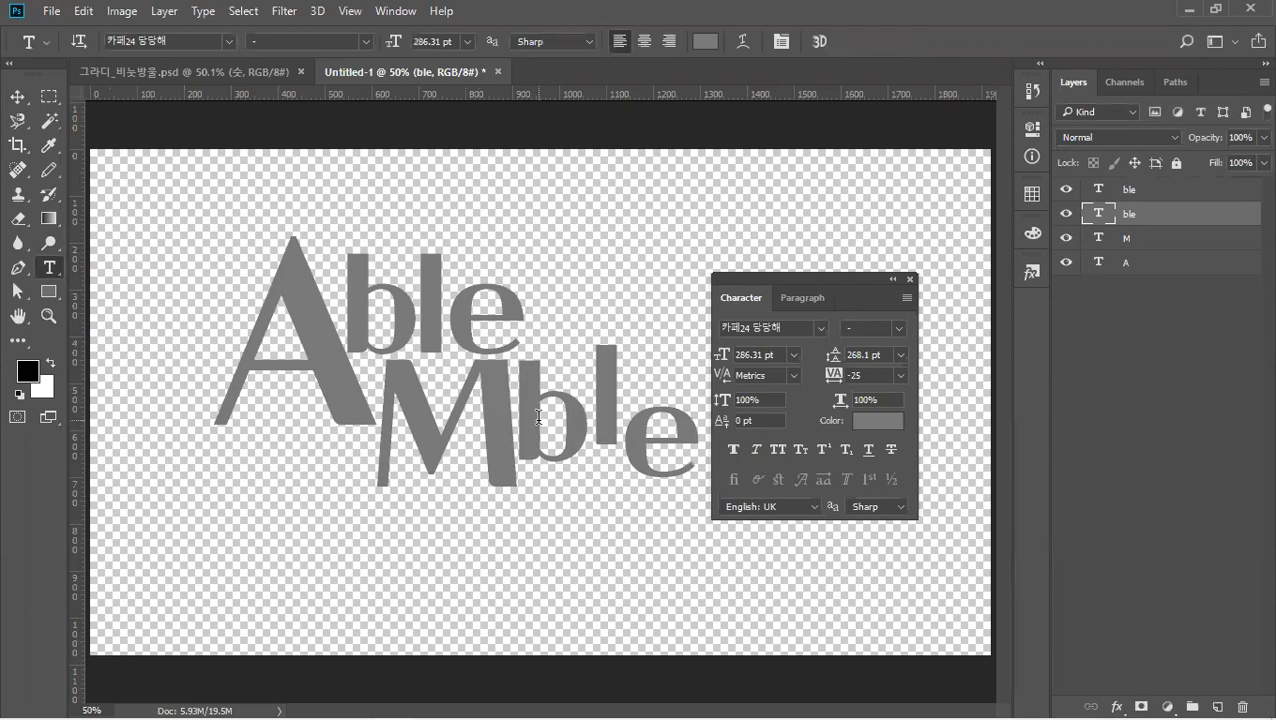
drag(538, 417, 584, 417)
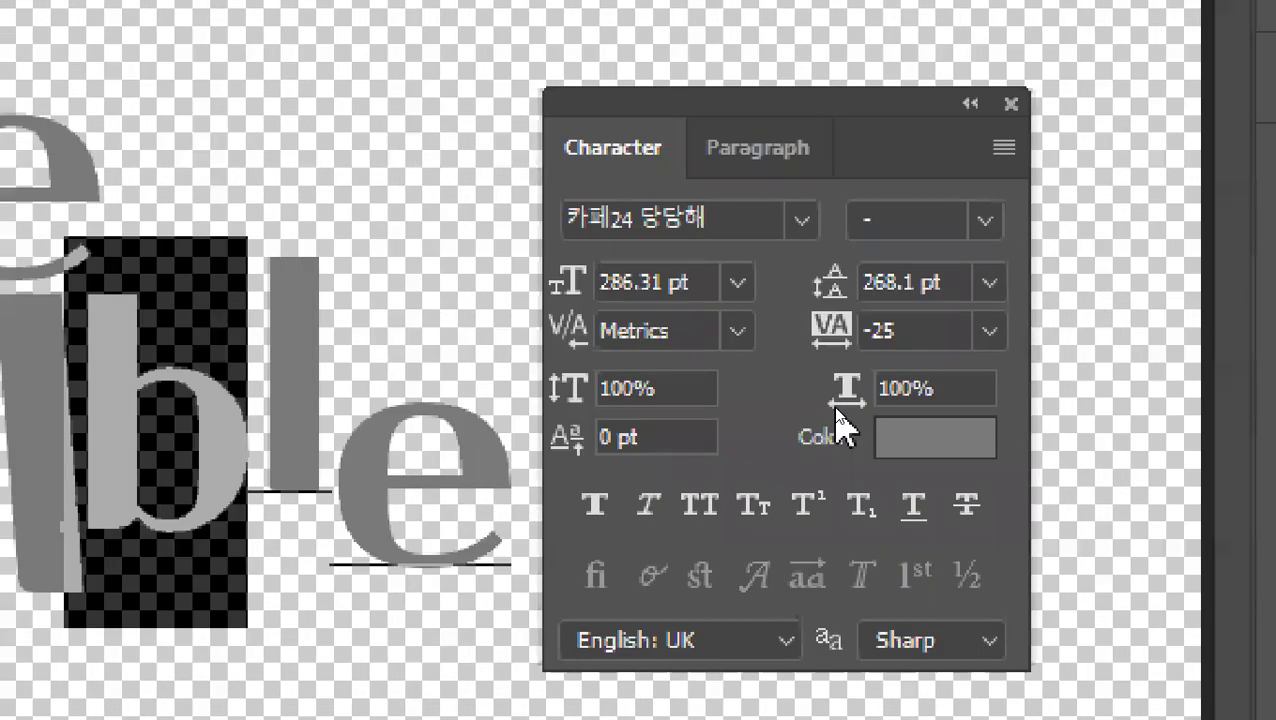
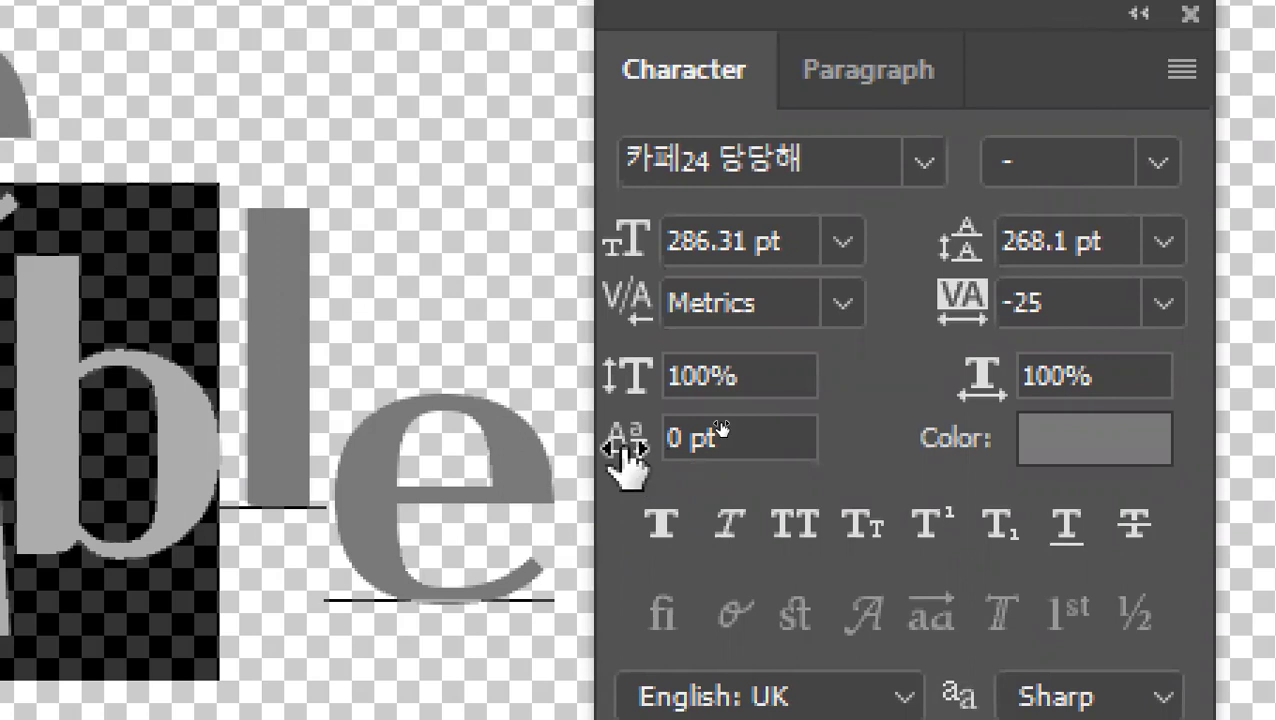
mouse_move(624, 462)
mouse_down()
mouse_move(648, 463)
mouse_move(610, 444)
mouse_up()
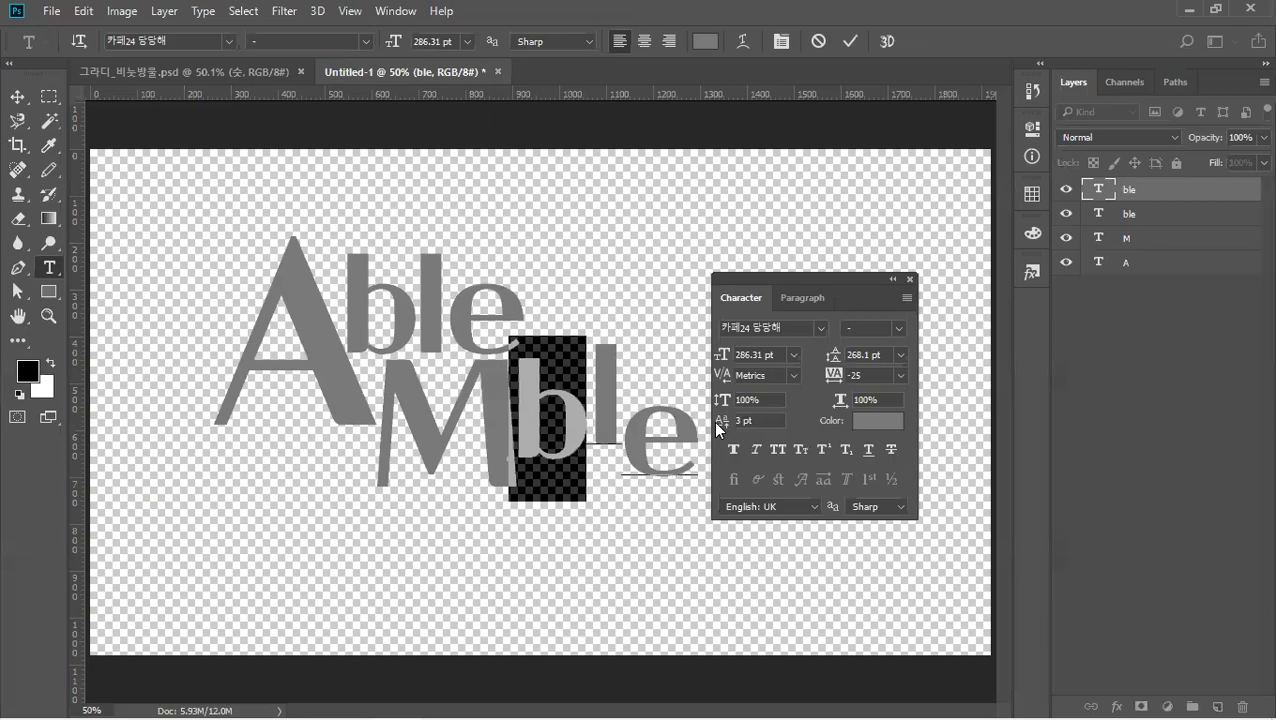
click(17, 96)
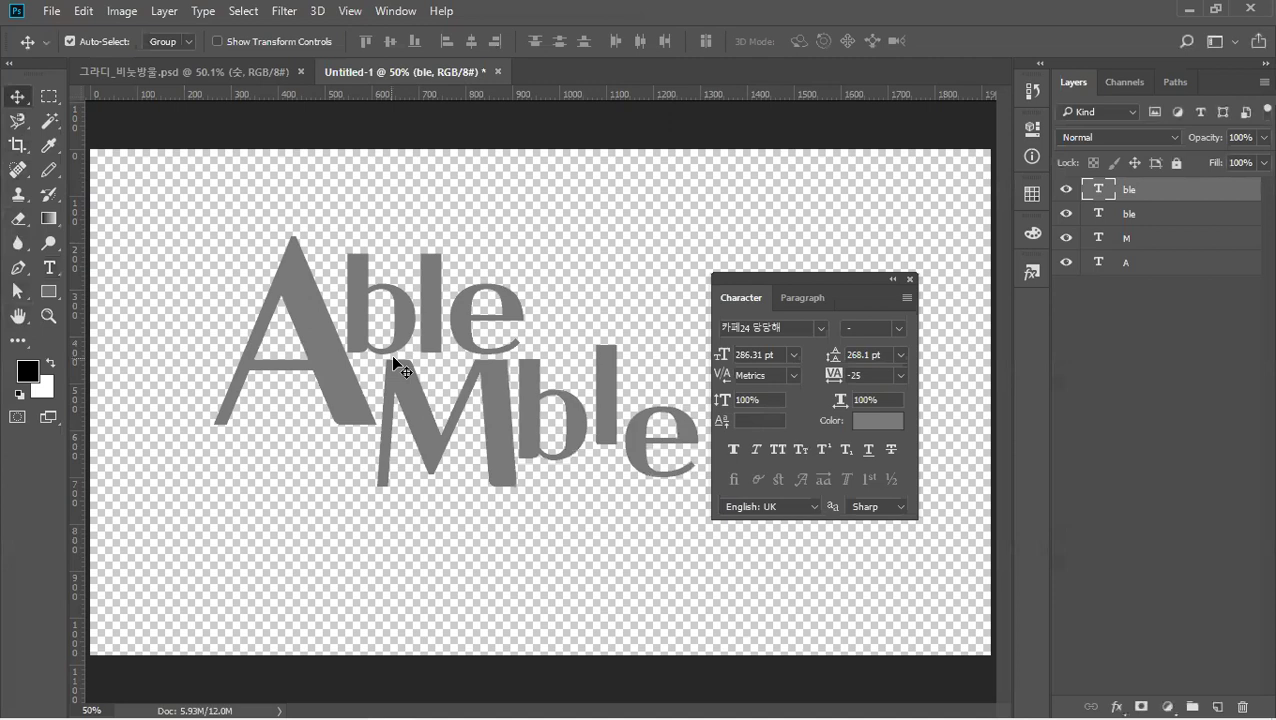
Move the lower ble text slightly right and down, and the upper ble text slightly up.
drag(490, 408, 541, 432)
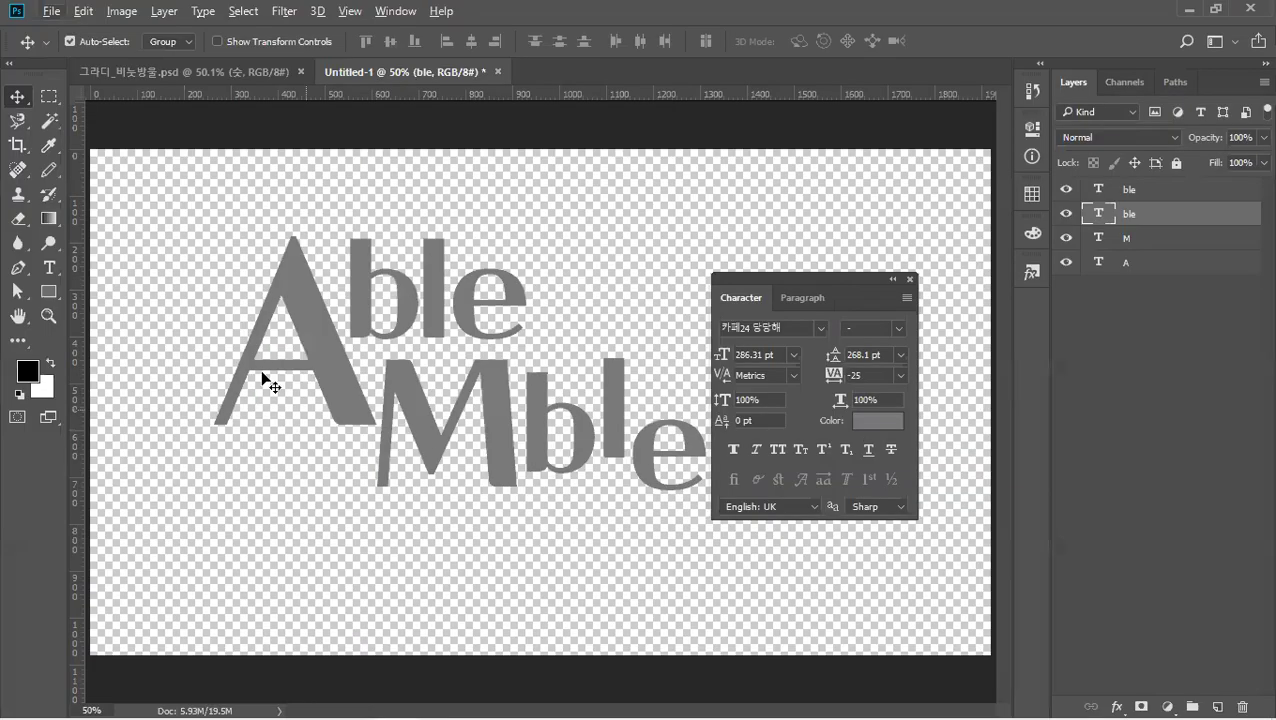
click(49, 267)
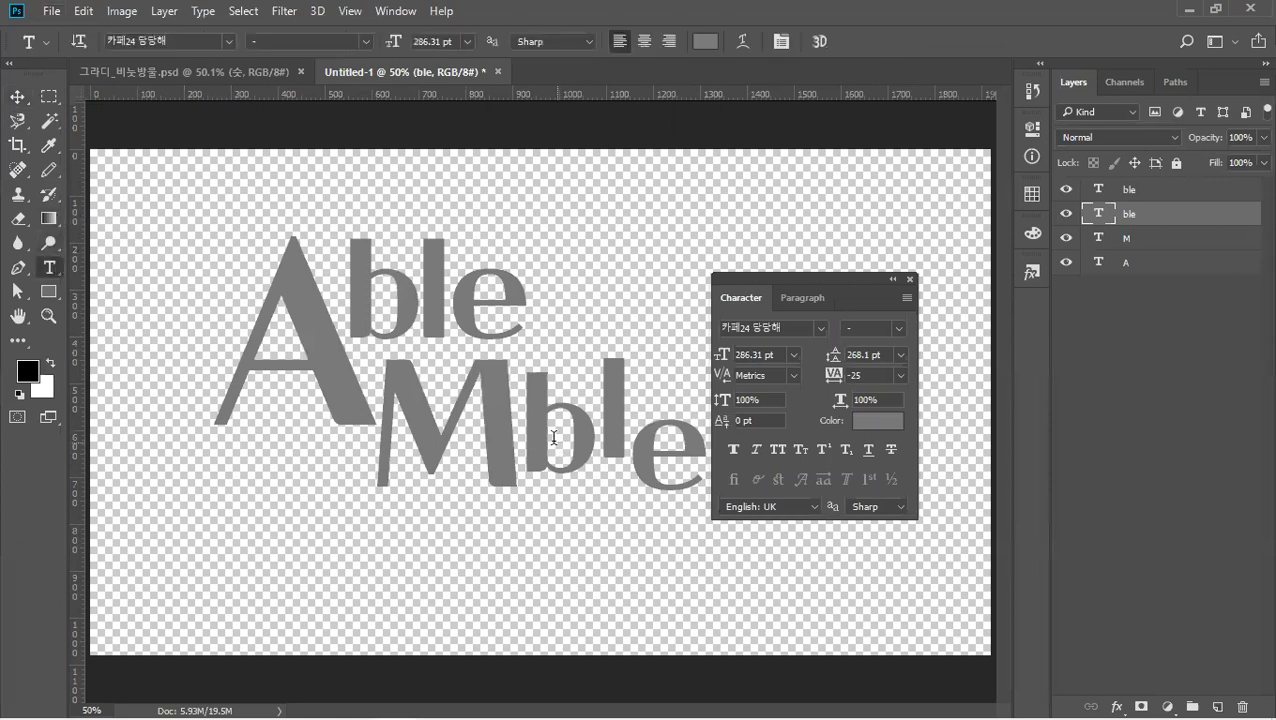
Check the baseline shift settings of the individual letters in the lower ble text.
drag(522, 430, 565, 432)
drag(722, 420, 776, 445)
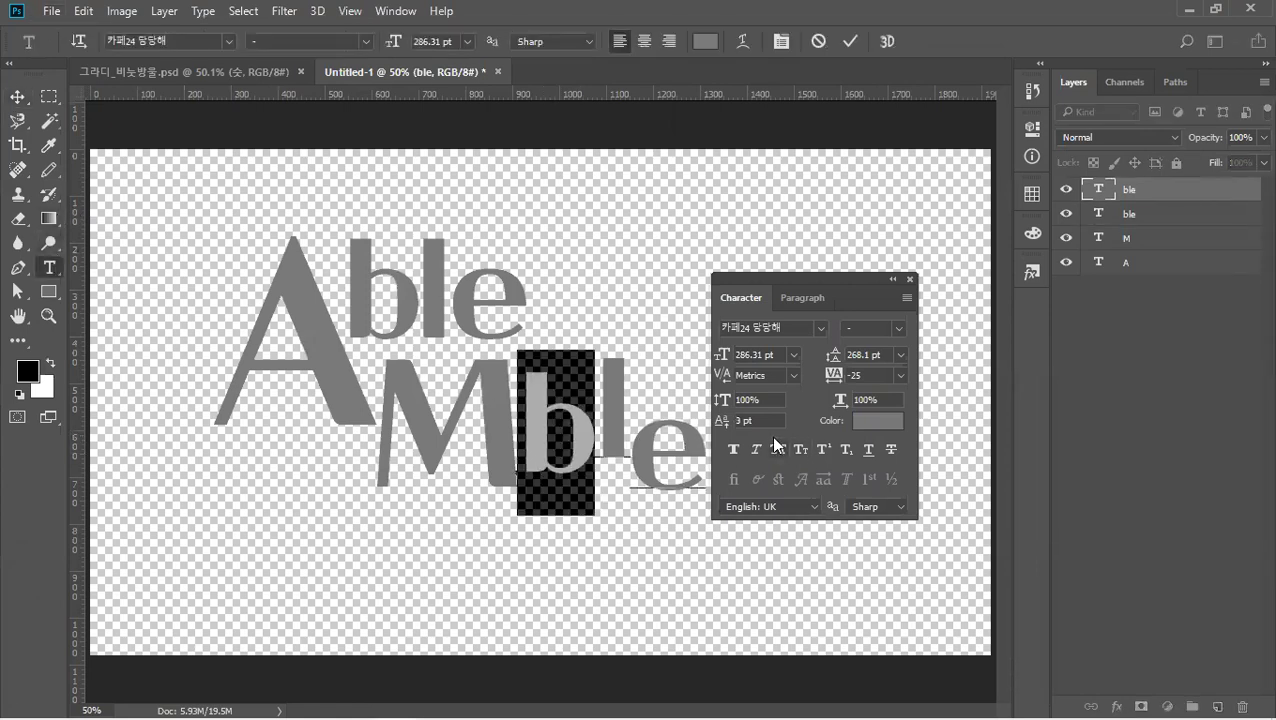
click(622, 432)
drag(614, 430, 727, 453)
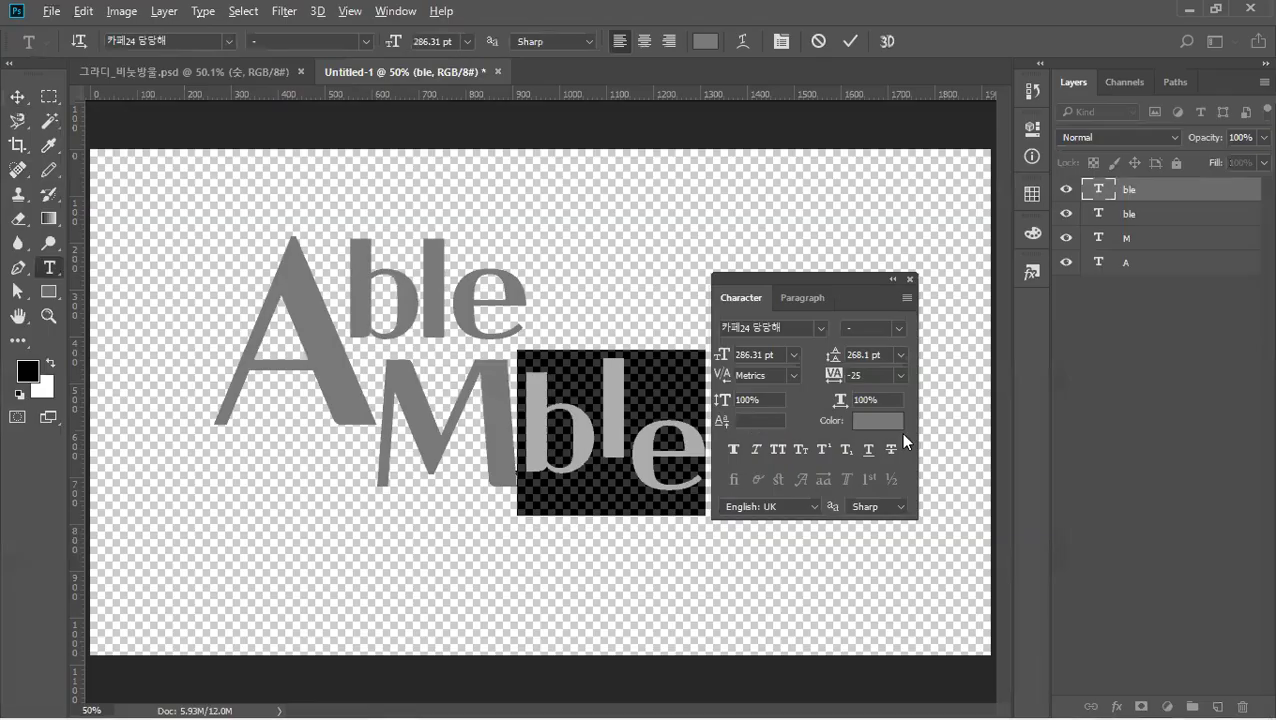
click(1135, 199)
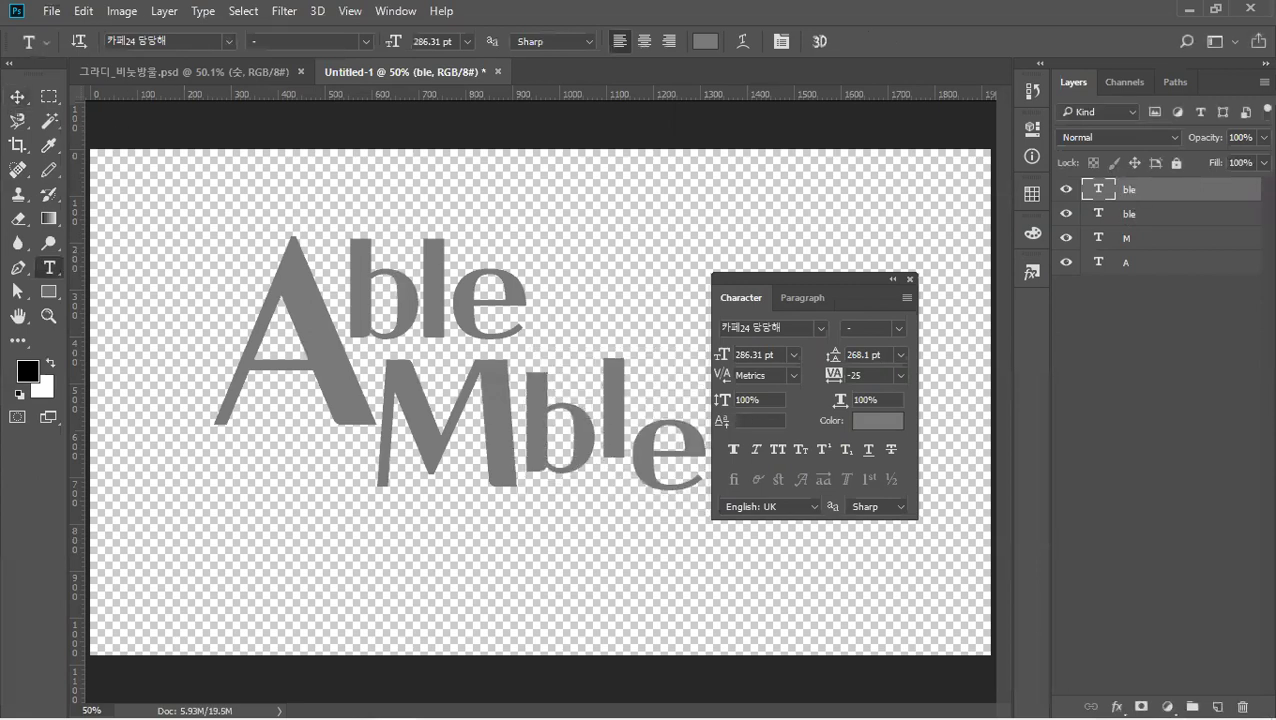
Move the lower ble text slightly down and the upper ble text slightly up.
click(8, 96)
drag(531, 430, 525, 429)
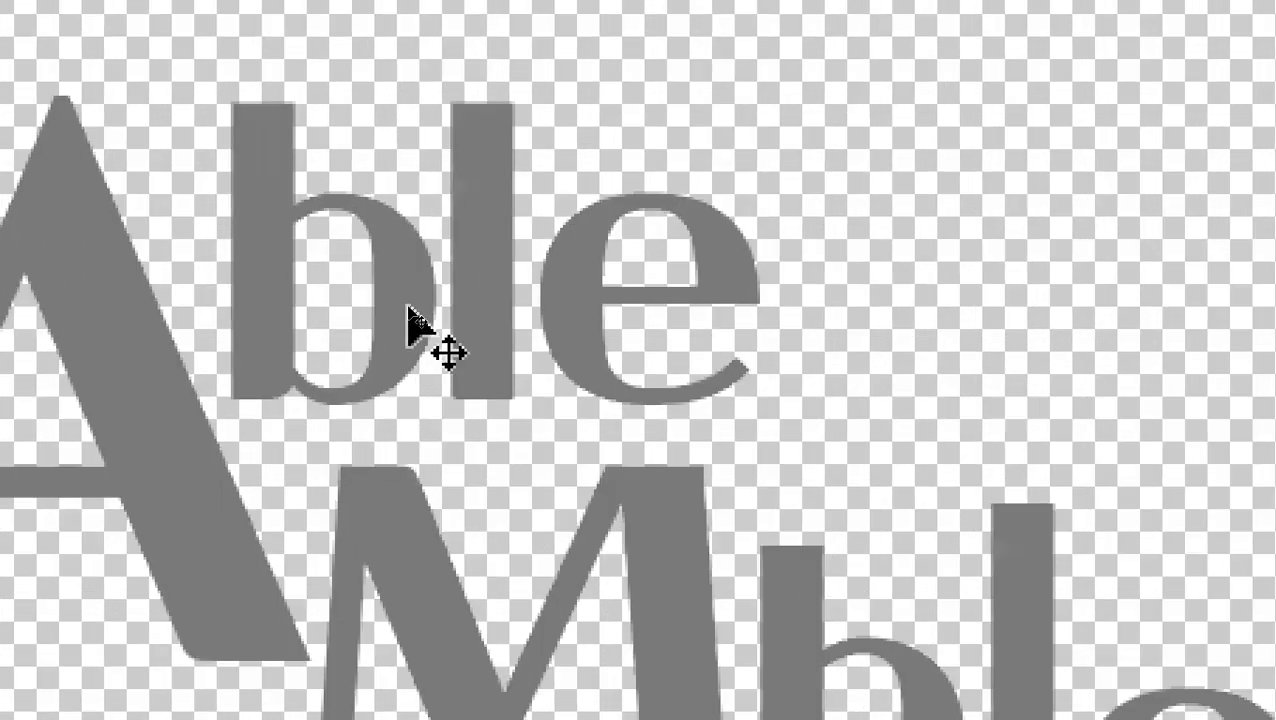
mouse_move(407, 307)
mouse_down()
mouse_move(413, 268)
mouse_move(407, 347)
mouse_move(407, 305)
mouse_move(408, 318)
mouse_move(475, 288)
mouse_move(401, 301)
mouse_up()
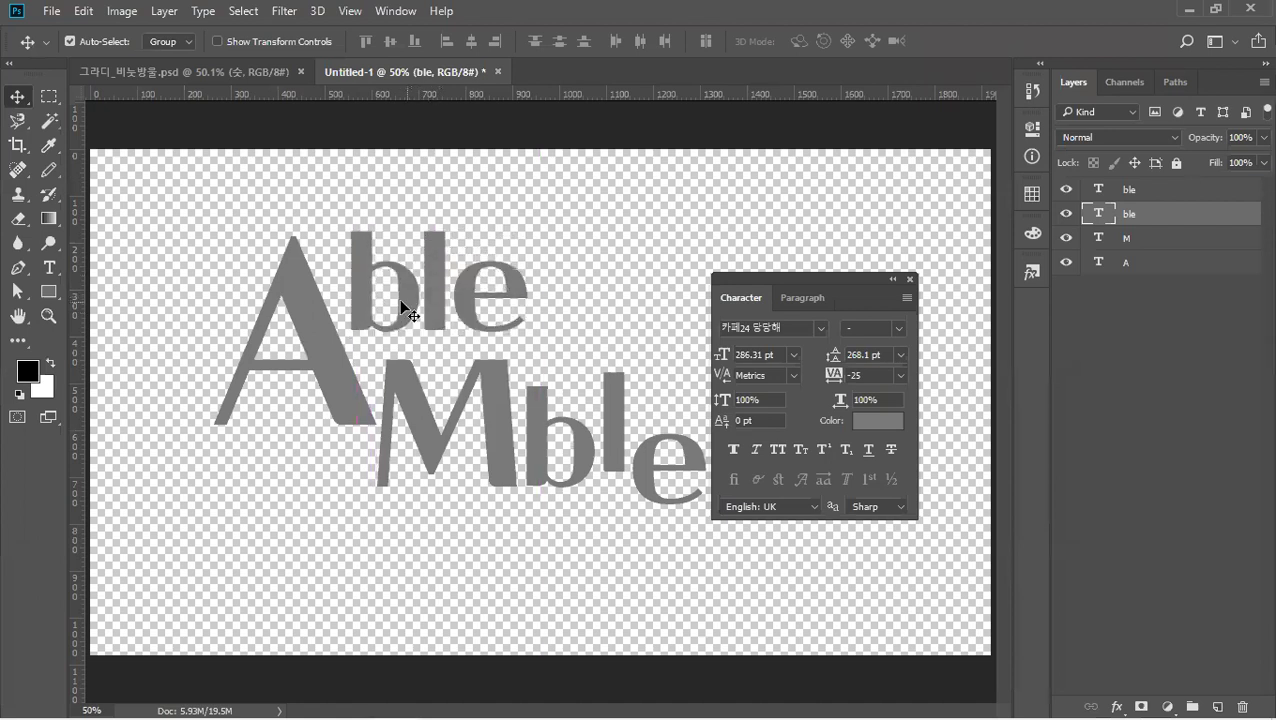
Warp the upper ble text with the Rise style, horizontal orientation and a bend of +18%.
click(46, 270)
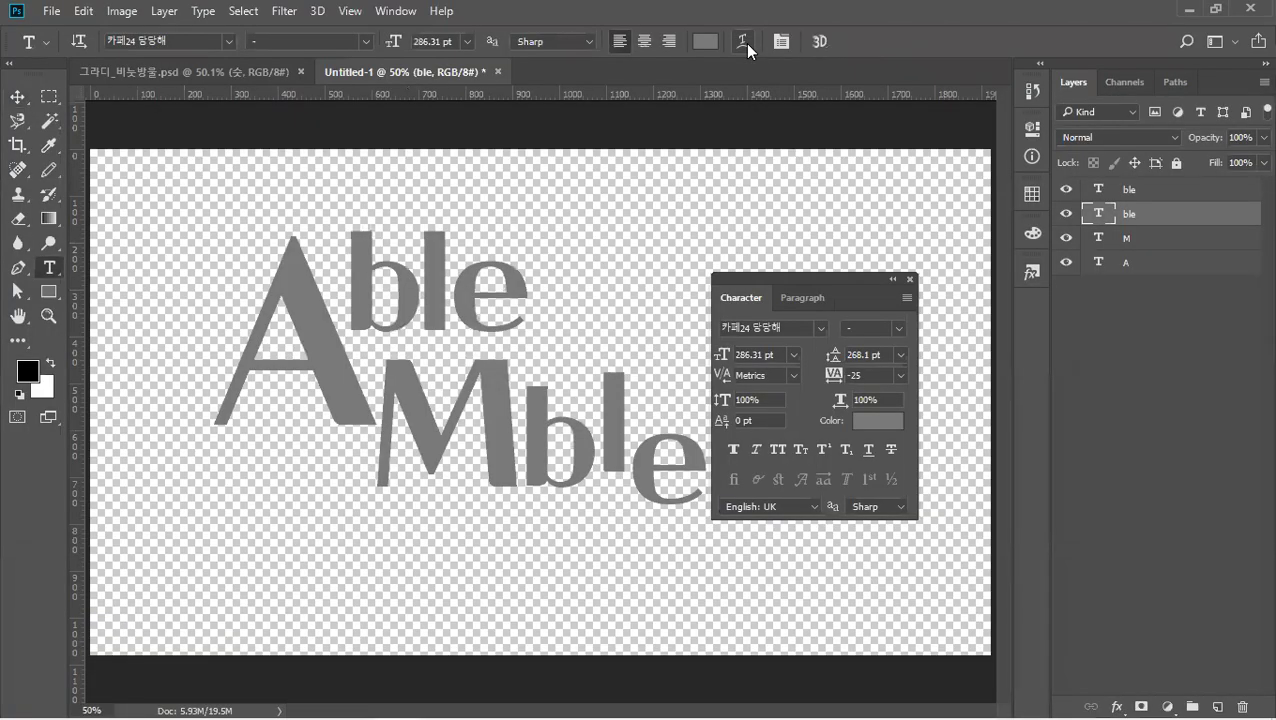
click(745, 43)
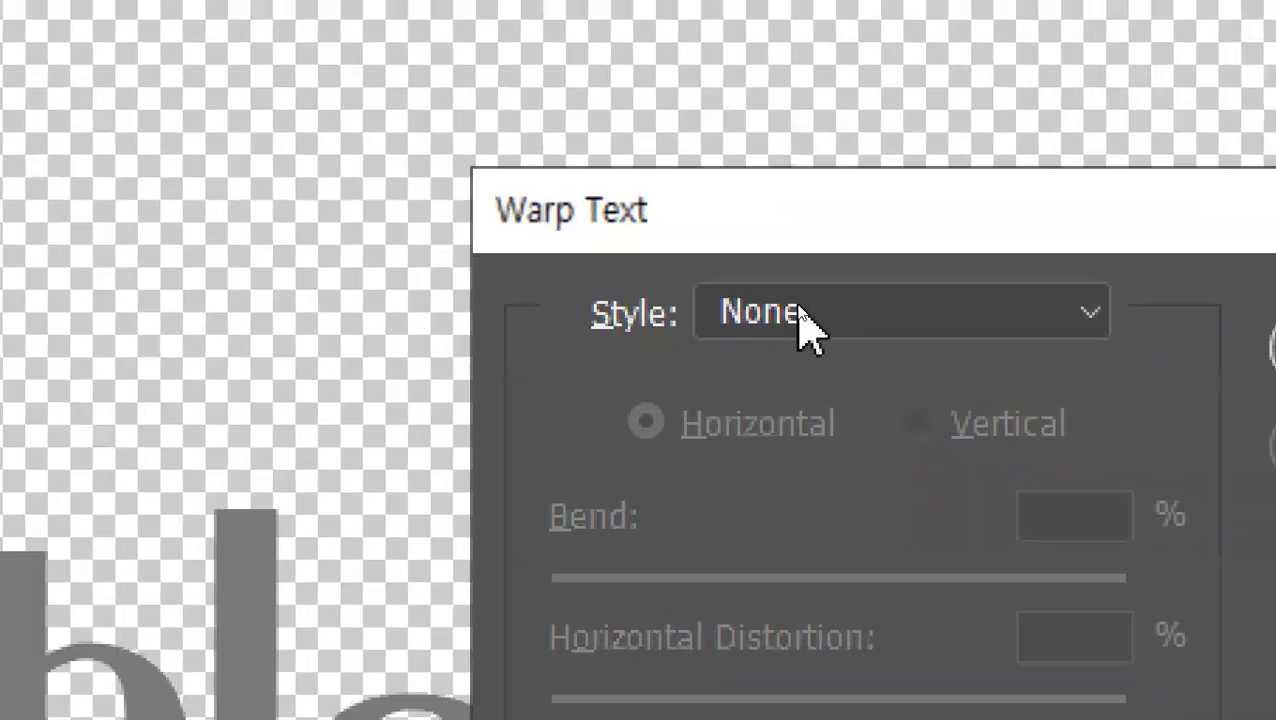
click(797, 308)
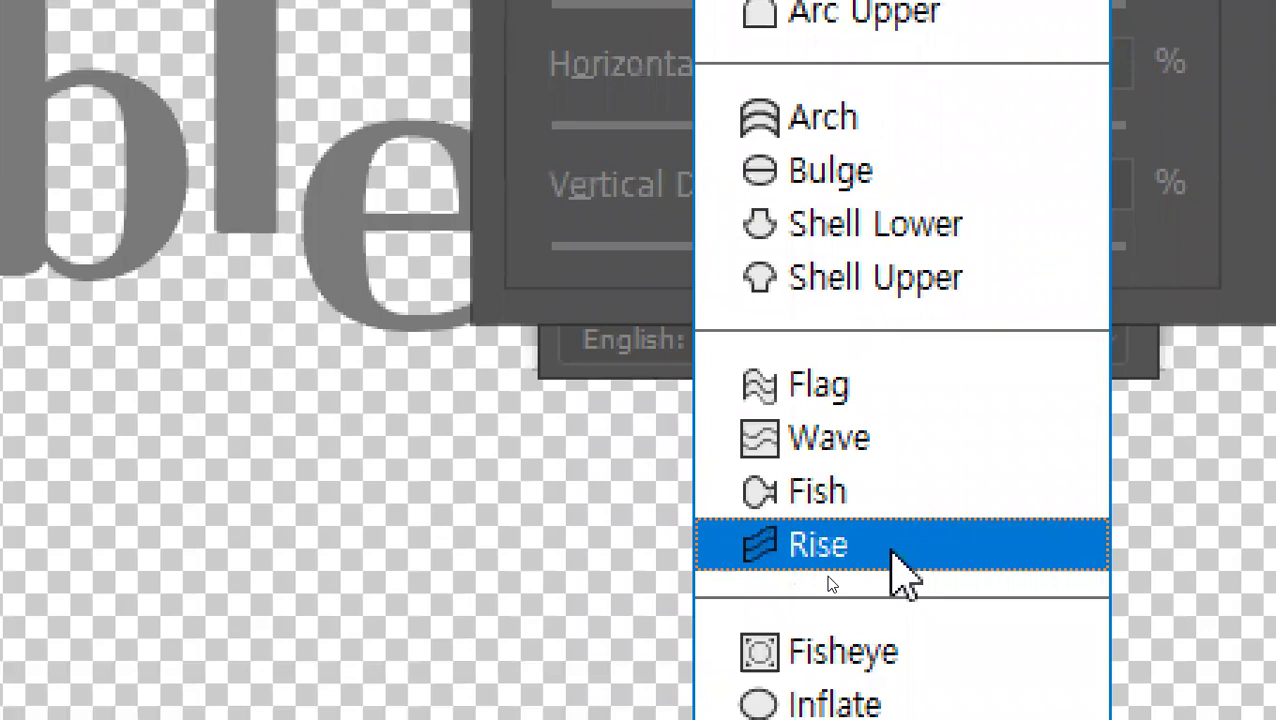
click(893, 552)
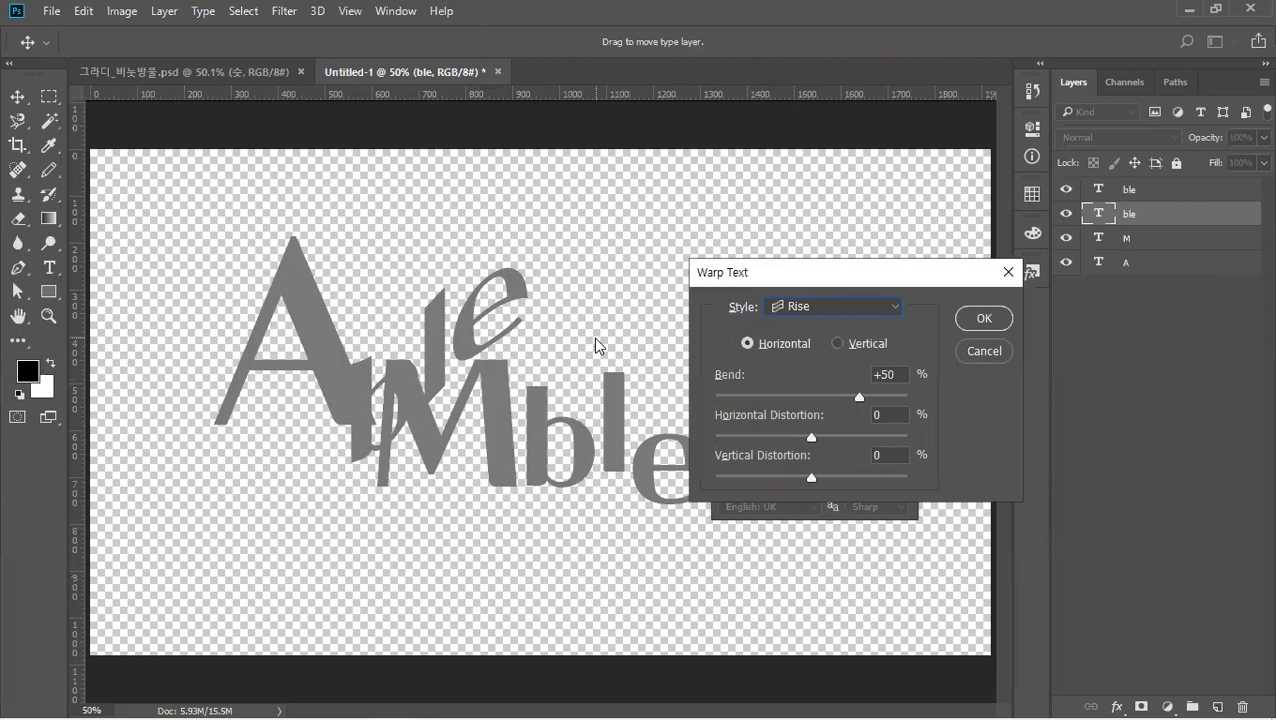
key(alt)
drag(859, 400, 805, 408)
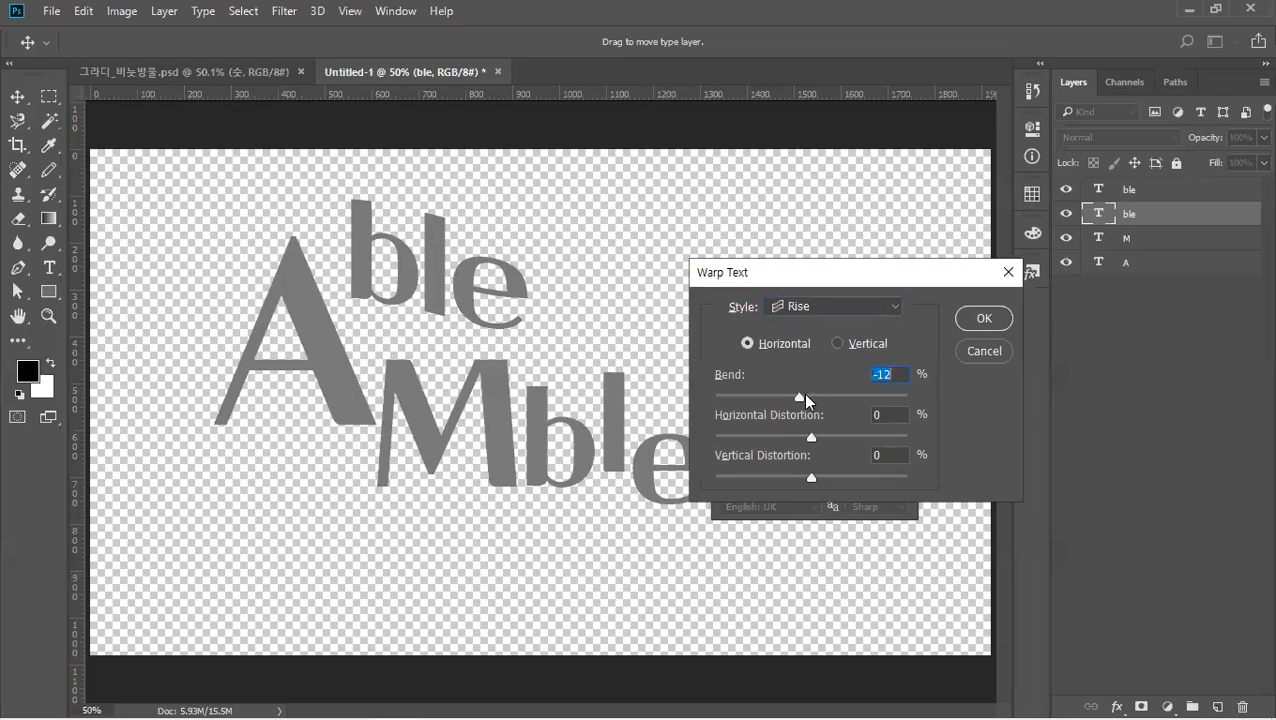
drag(804, 395, 823, 398)
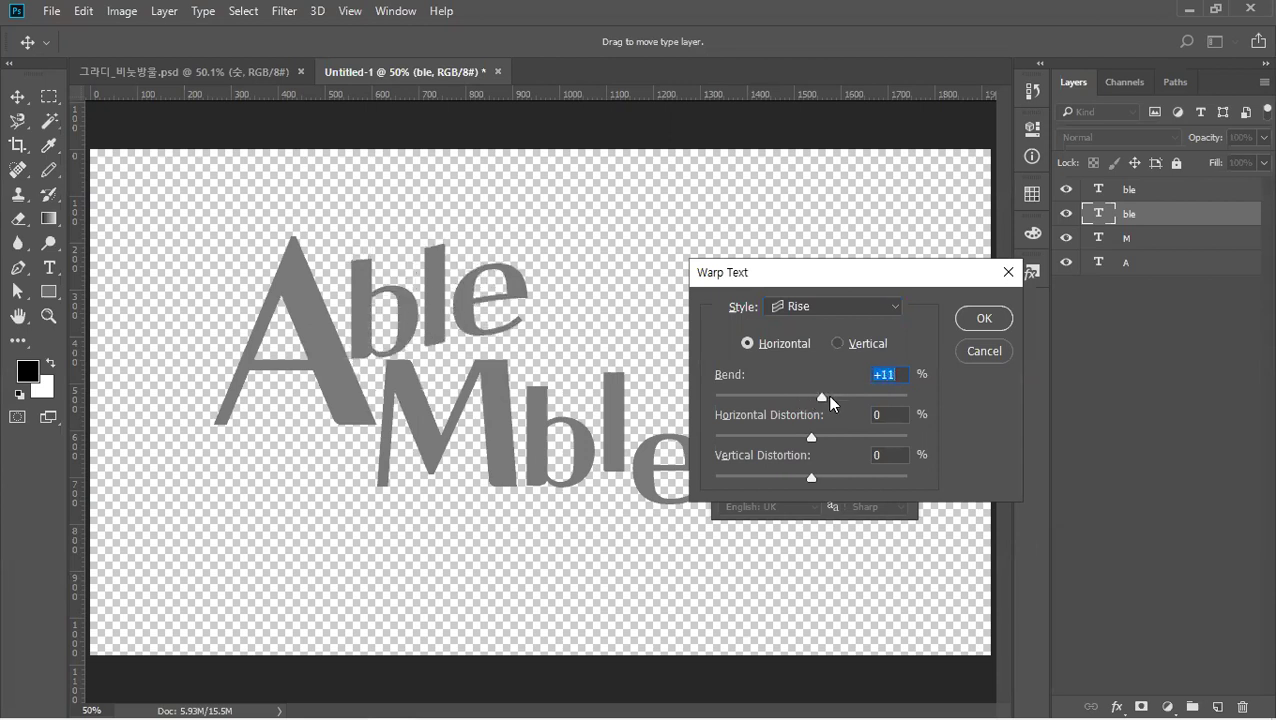
drag(824, 398, 828, 398)
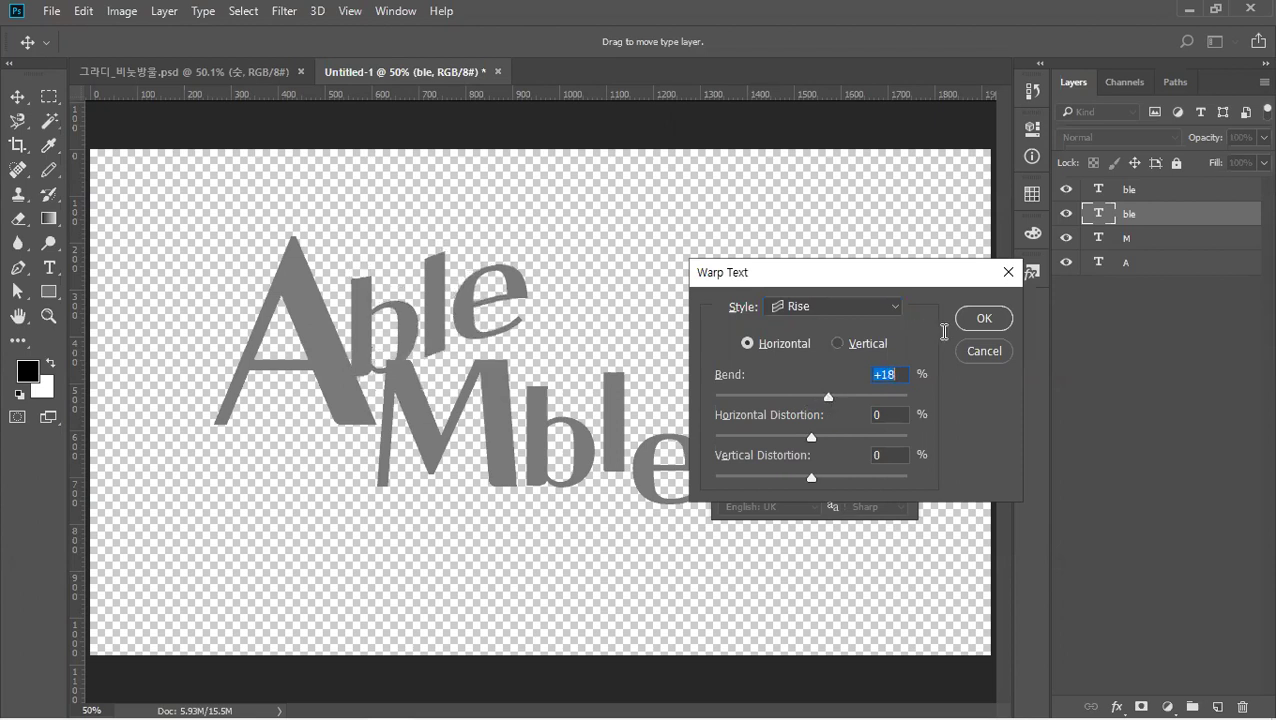
click(970, 320)
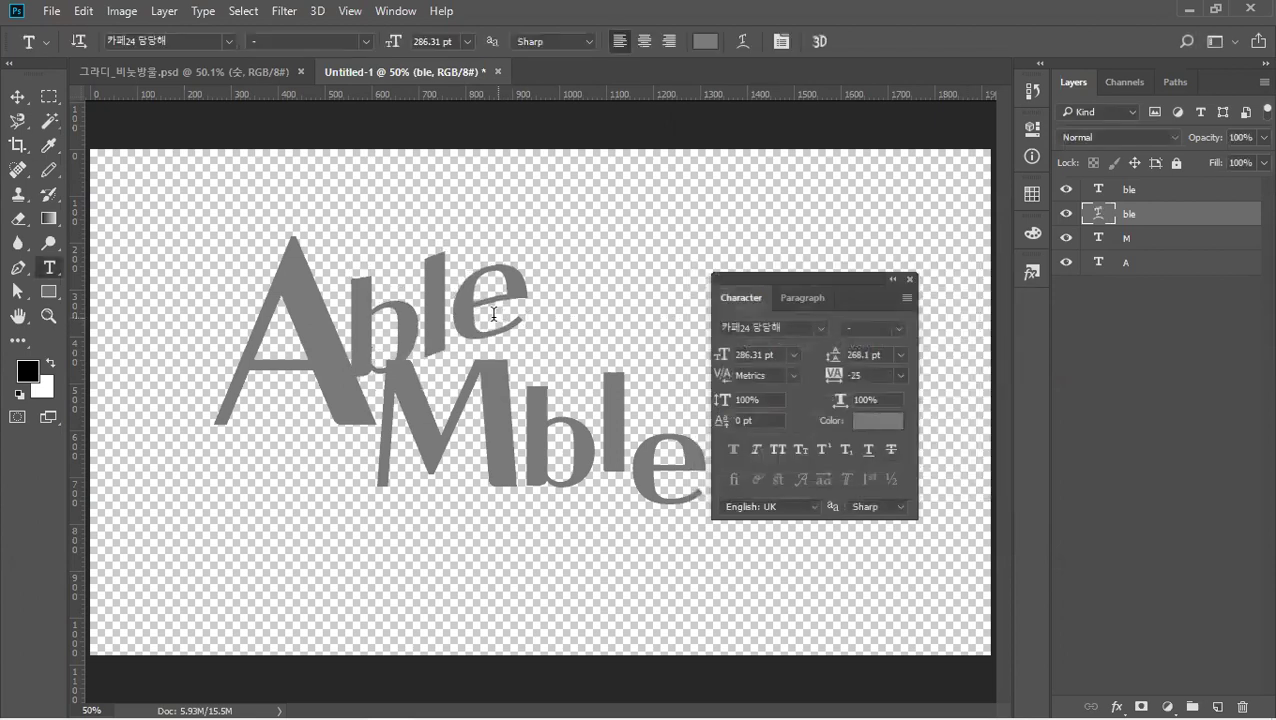
Append abc to the warped upper ble text and close the Character settings.
click(518, 292)
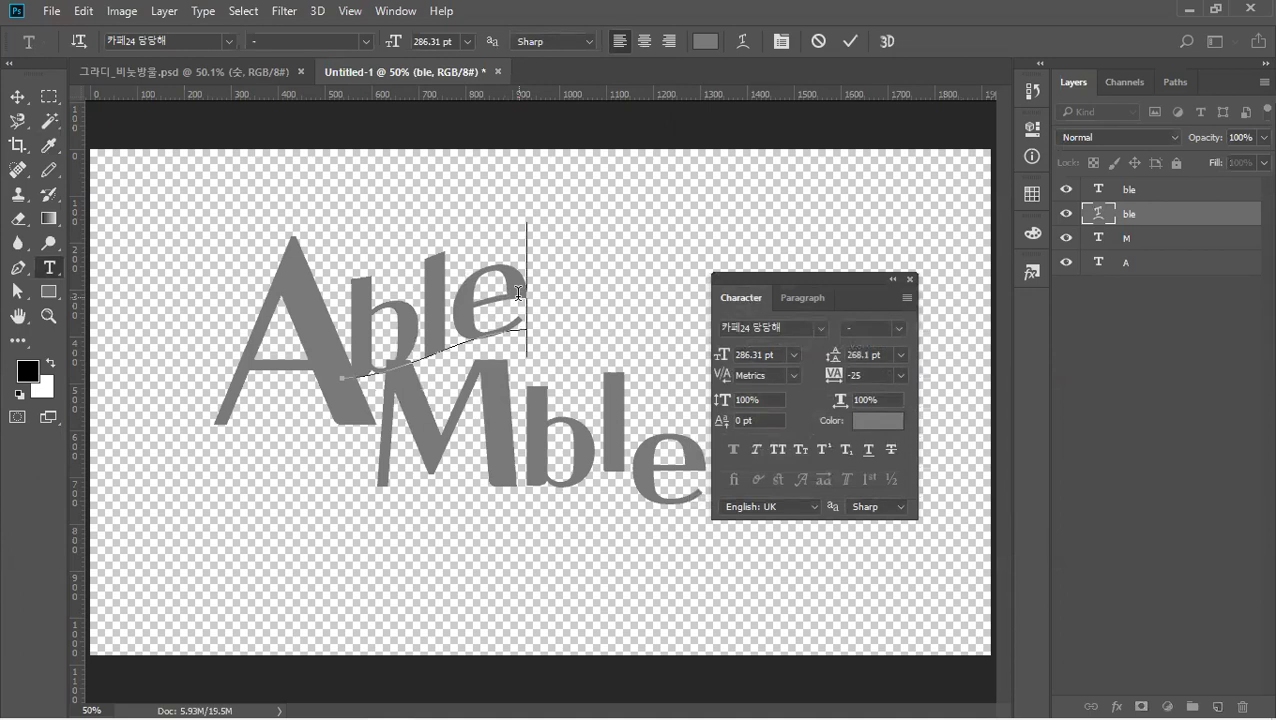
text(abc)
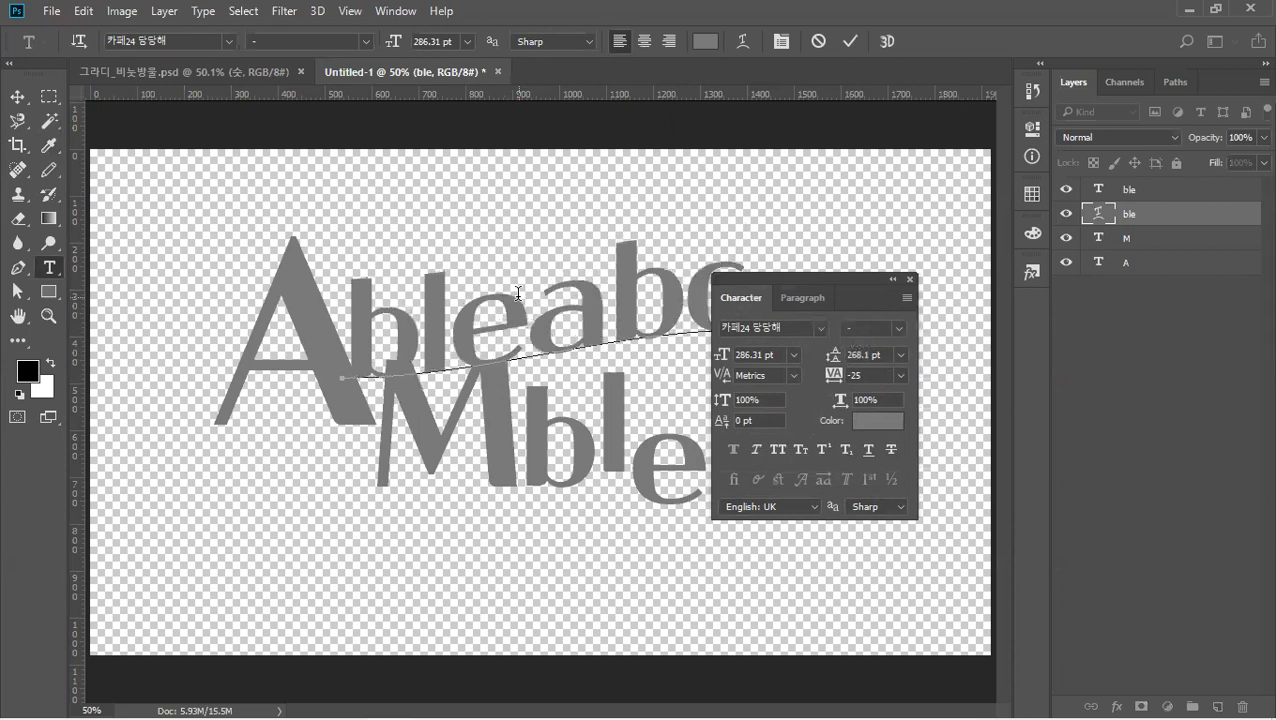
click(906, 283)
click(17, 96)
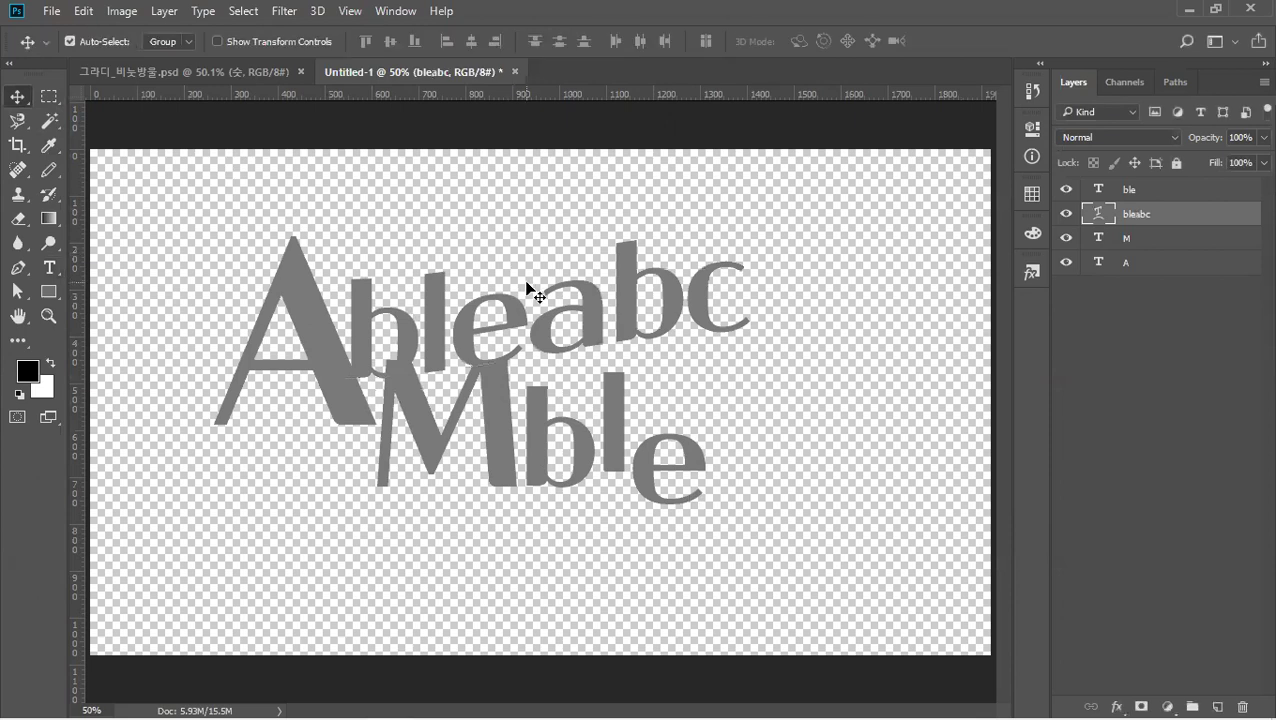
Move the bleabc text up and slightly left, and raise the M and the lower ble text beneath it.
drag(502, 279, 492, 244)
drag(483, 397, 486, 377)
drag(576, 424, 576, 369)
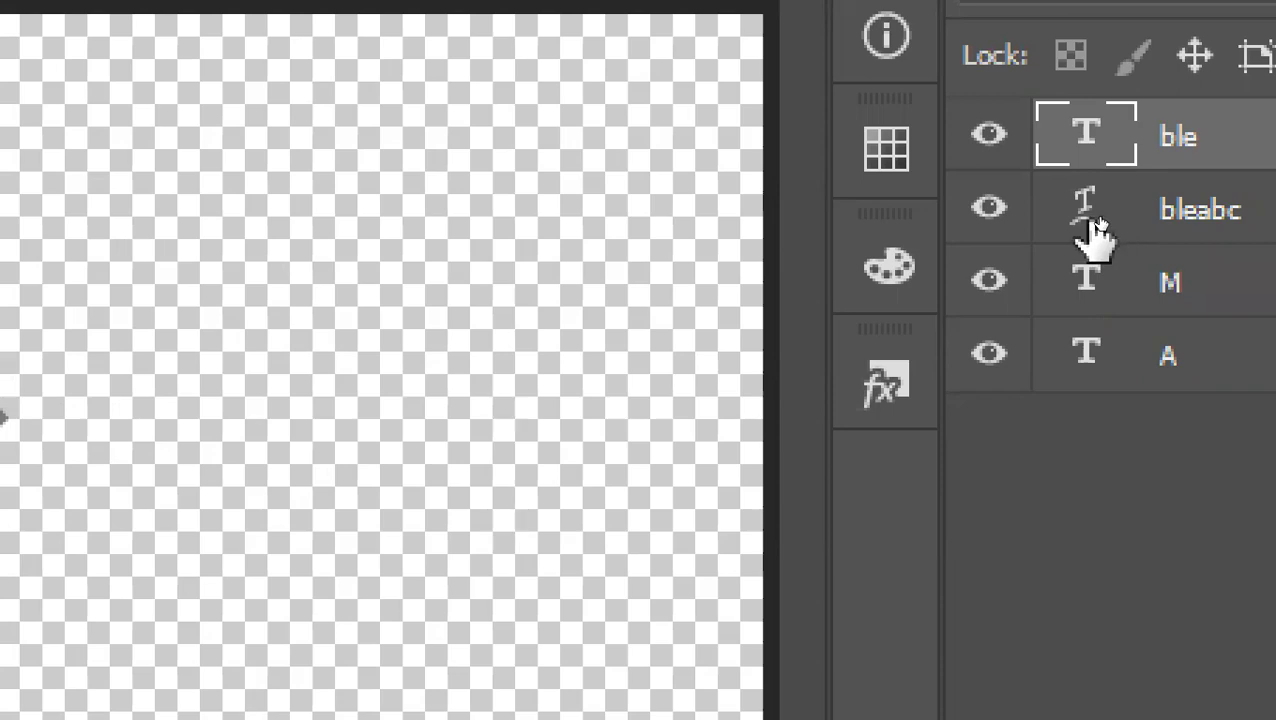
Set the bleabc text's Rise warp to a bend of +21% and a horizontal distortion of -4%.
click(1097, 220)
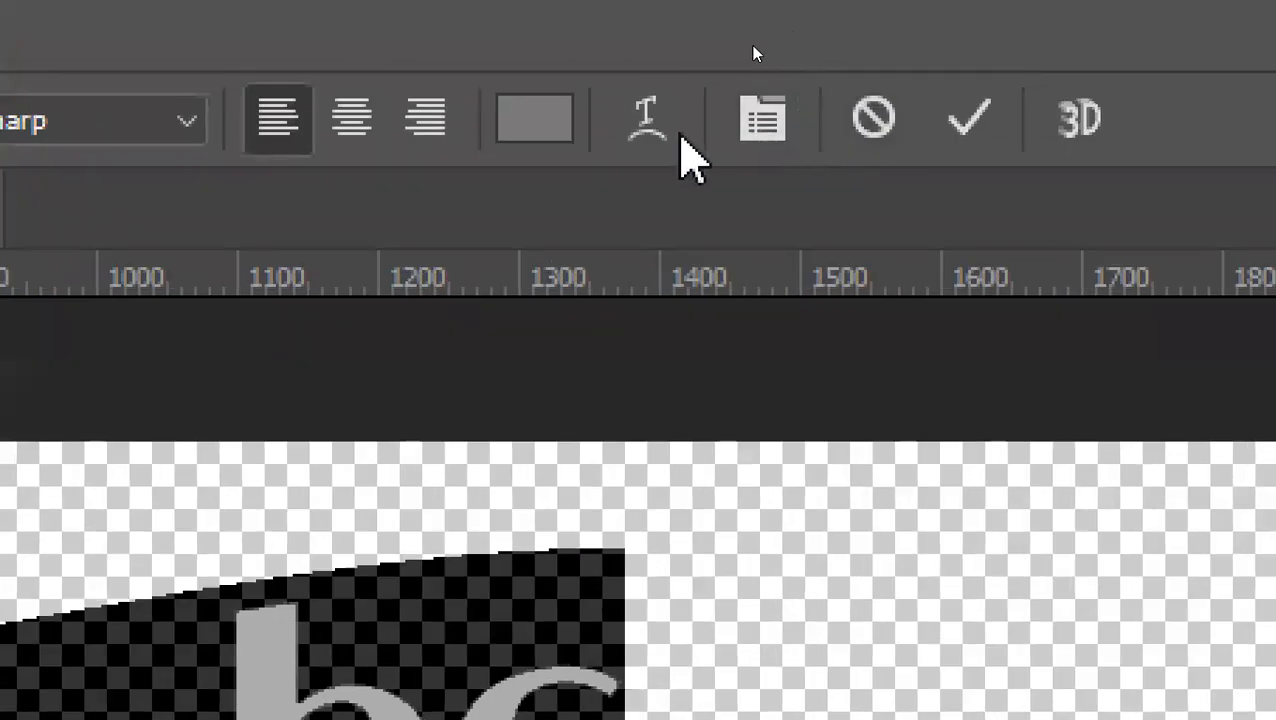
click(660, 130)
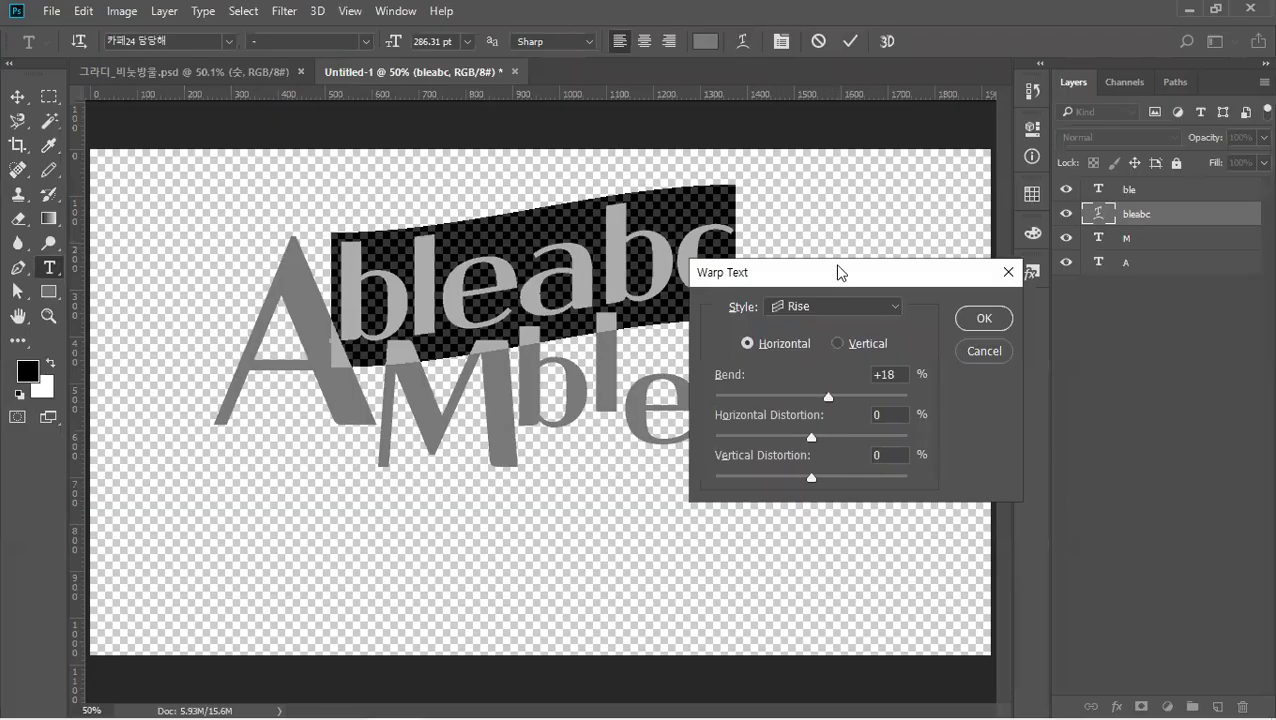
drag(836, 282, 784, 360)
mouse_move(774, 470)
mouse_down()
mouse_move(838, 478)
mouse_move(703, 467)
mouse_move(783, 470)
mouse_move(777, 461)
mouse_up()
key(alt)
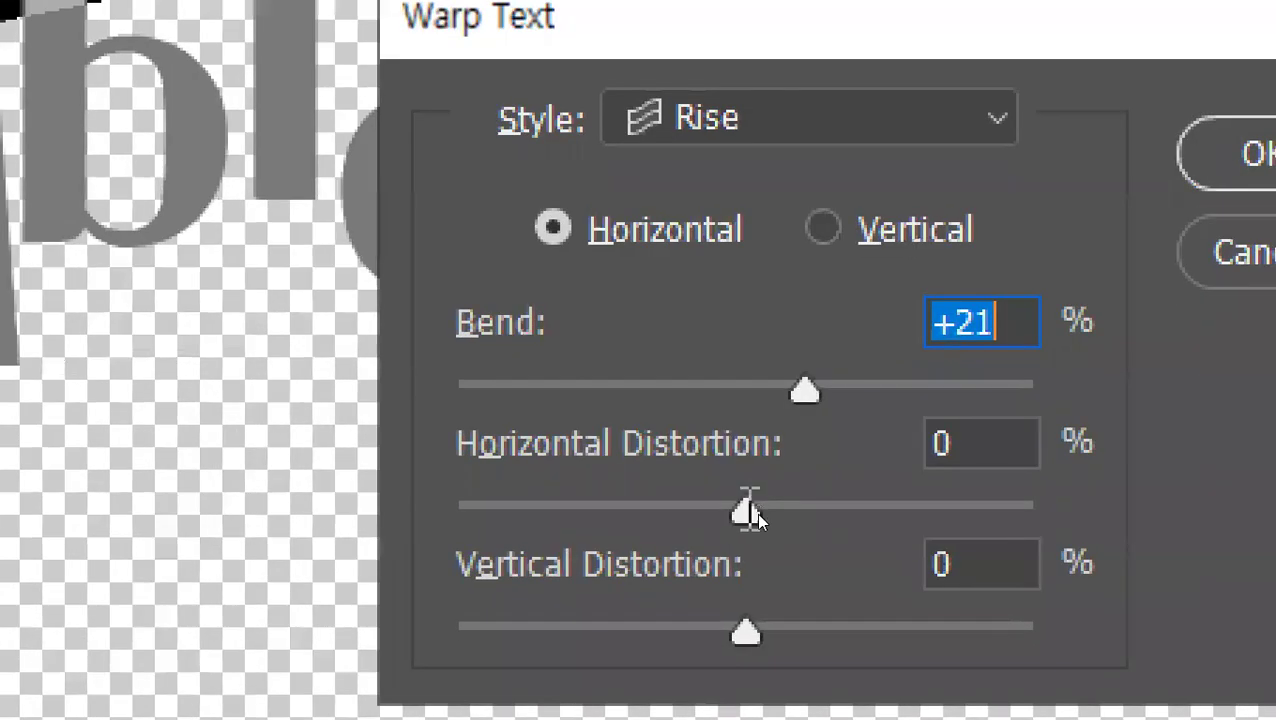
key(Tab)
mouse_move(750, 525)
mouse_down()
mouse_move(715, 518)
mouse_move(756, 518)
mouse_up()
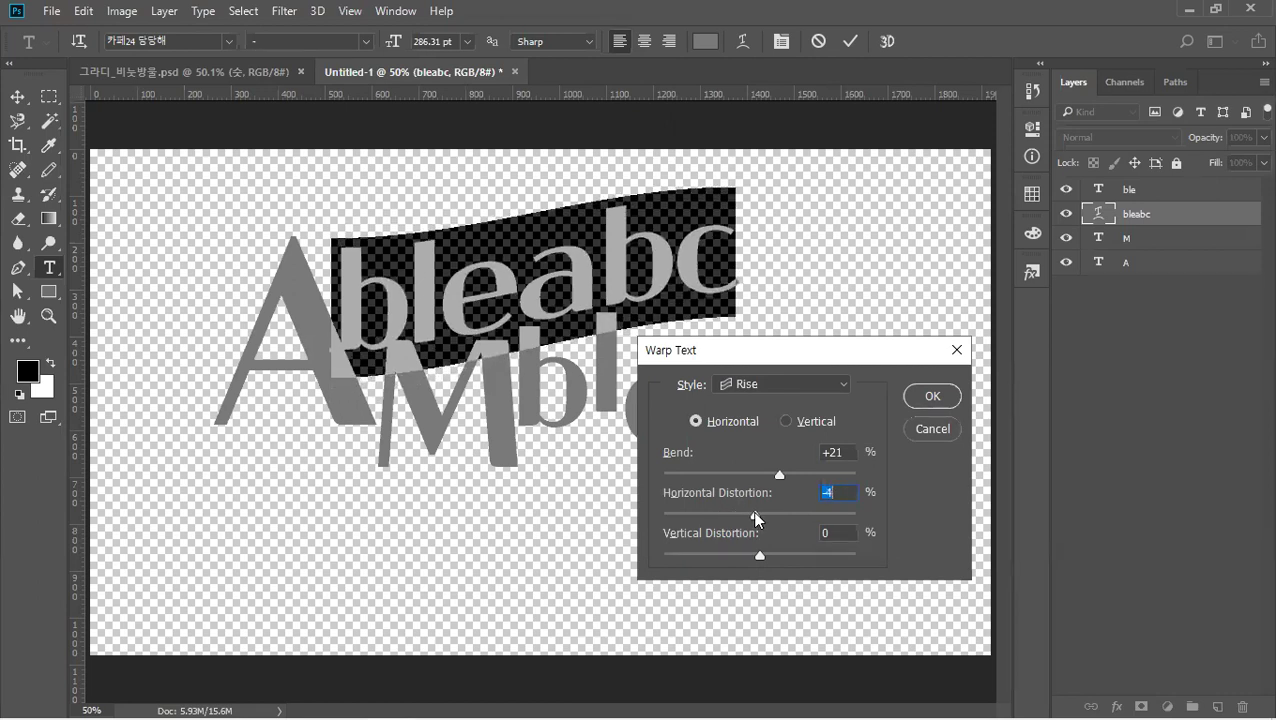
click(931, 397)
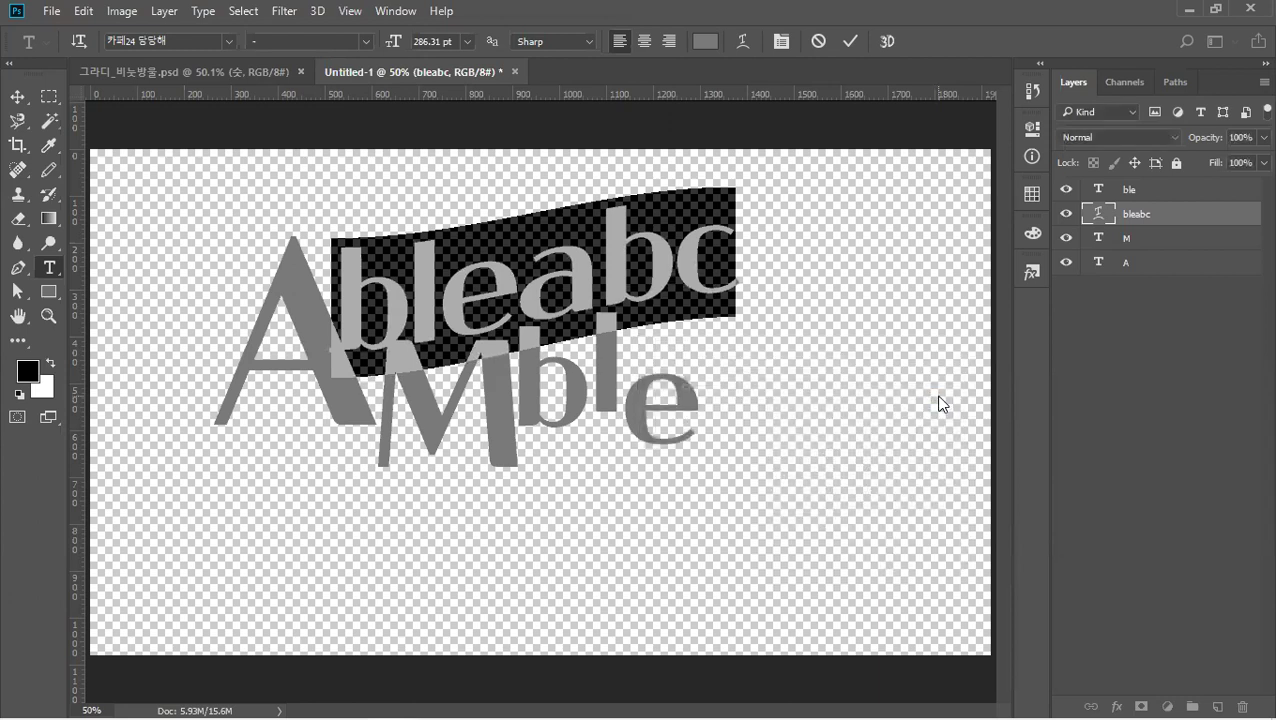
Move the letter A left and slightly down, and nudge the M and the lower ble text slightly down.
click(17, 96)
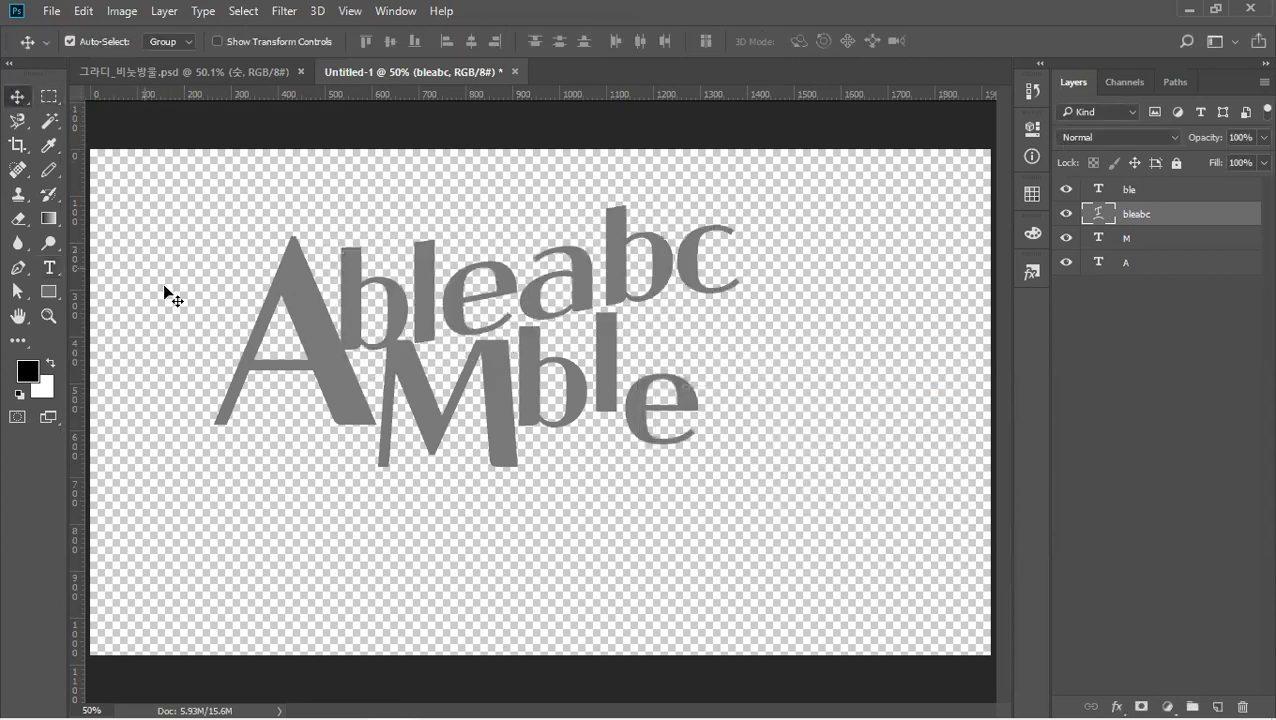
mouse_move(315, 350)
mouse_down()
mouse_move(300, 302)
mouse_move(275, 343)
mouse_move(292, 360)
mouse_up()
drag(513, 390, 579, 384)
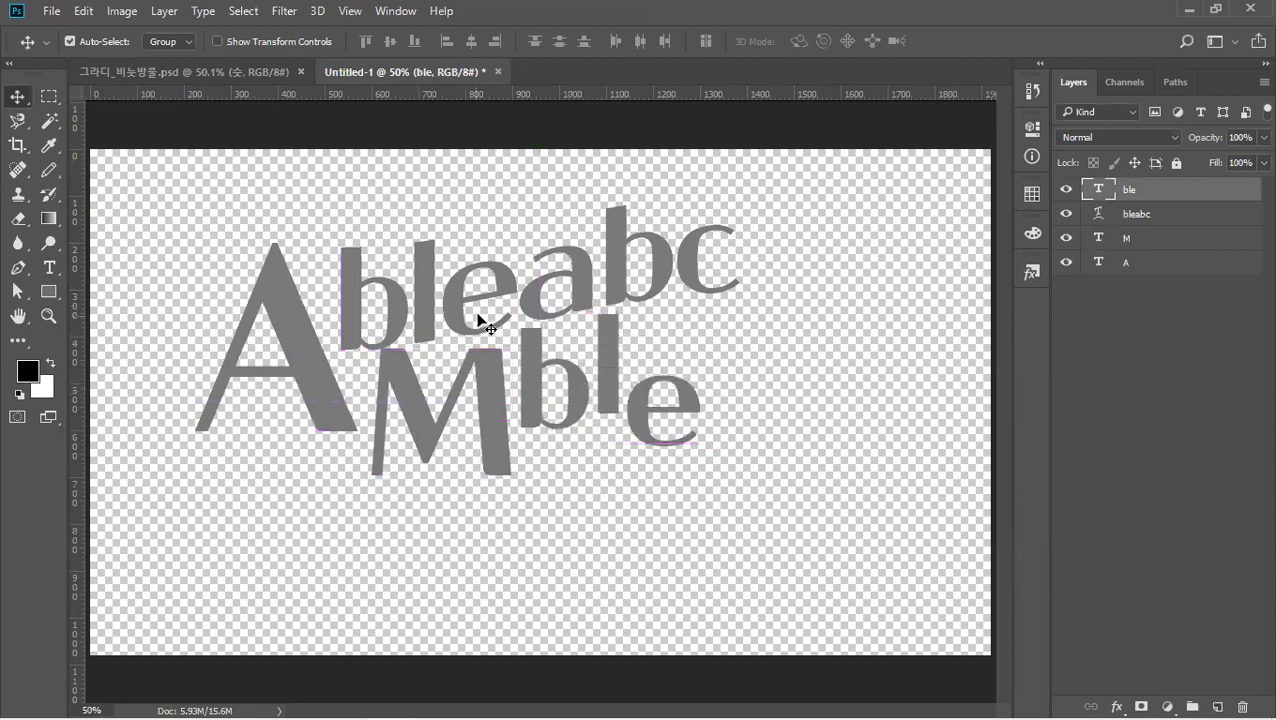
click(589, 285)
key(ctrl+t)
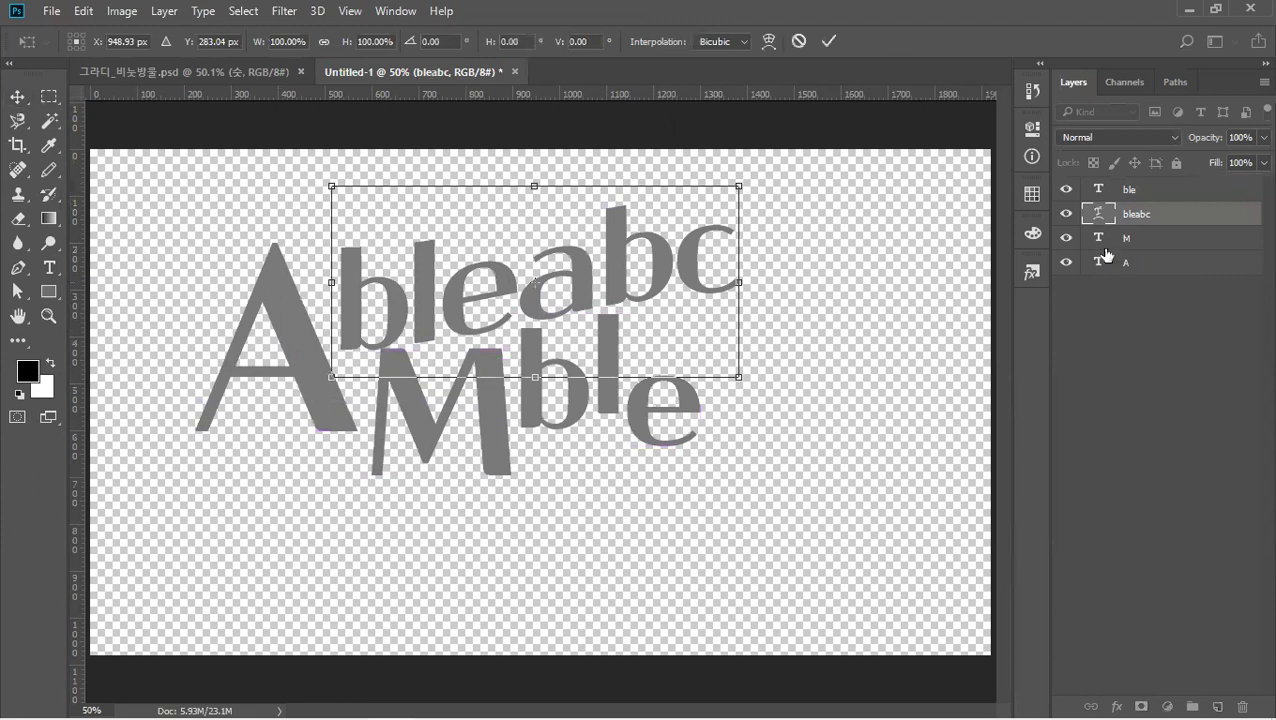
key(Return)
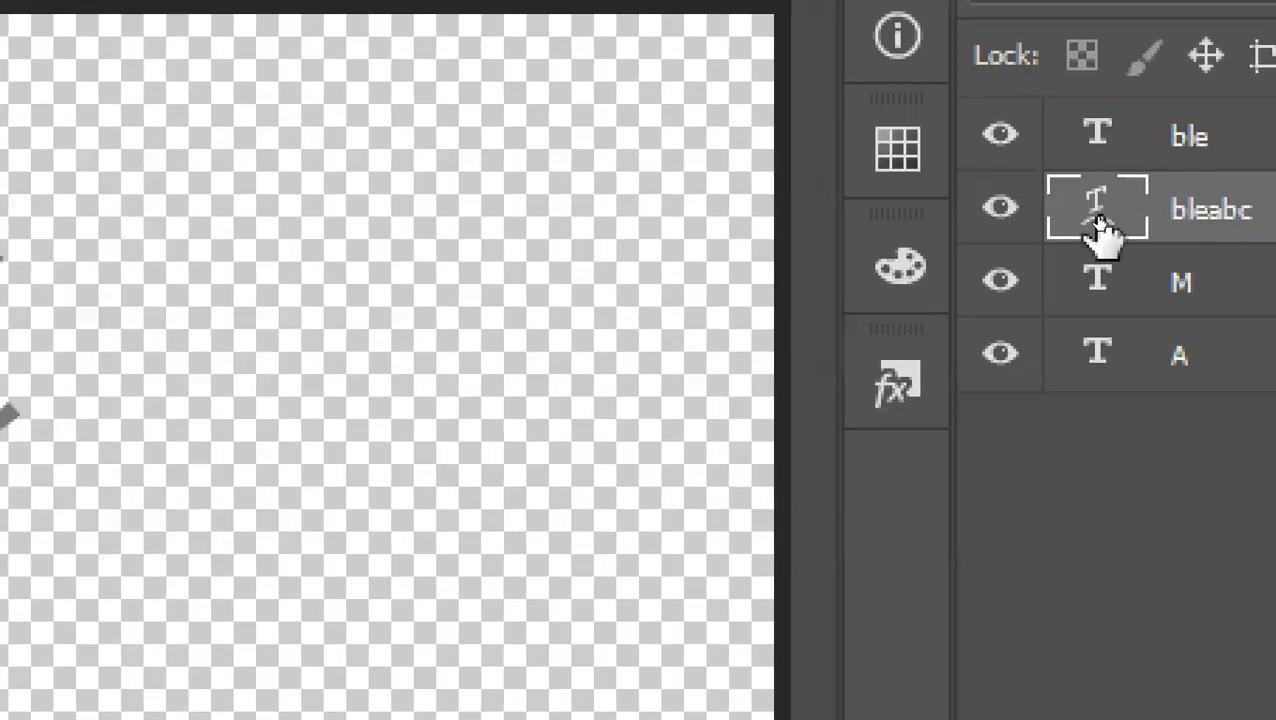
Change the bleabc text's warp style to Wave with a bend of -38%.
double_click(1100, 228)
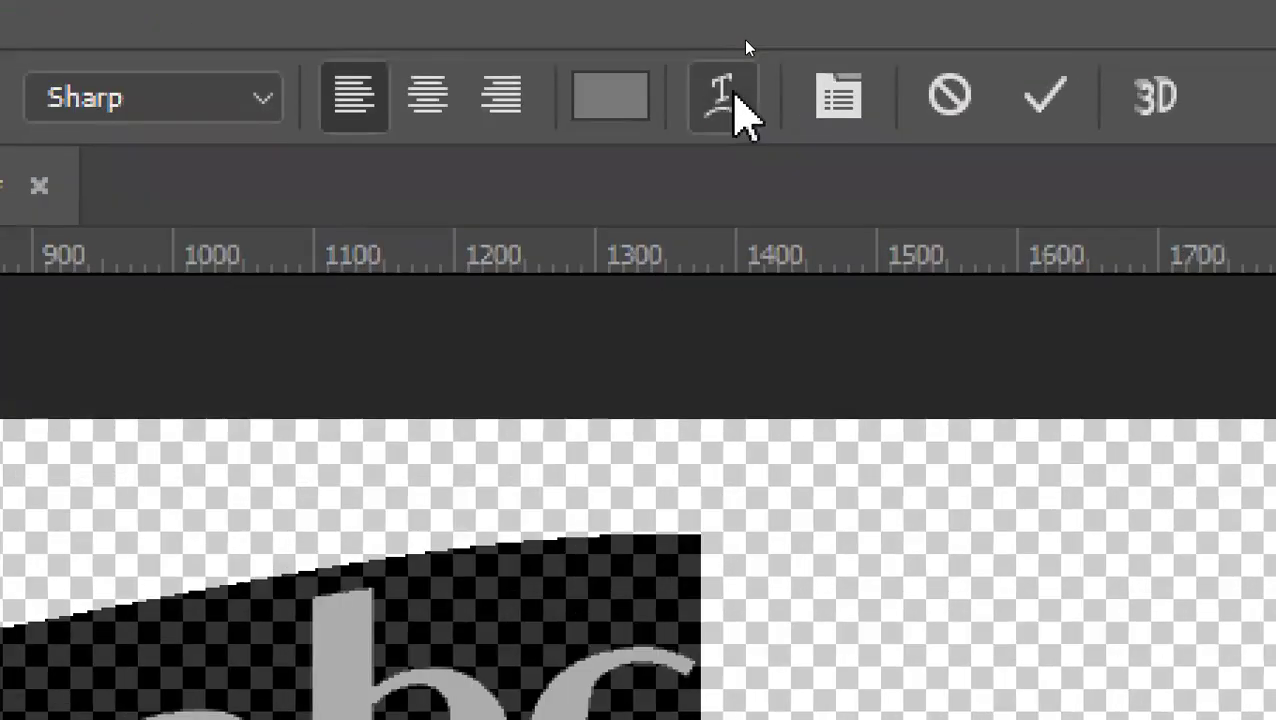
click(737, 95)
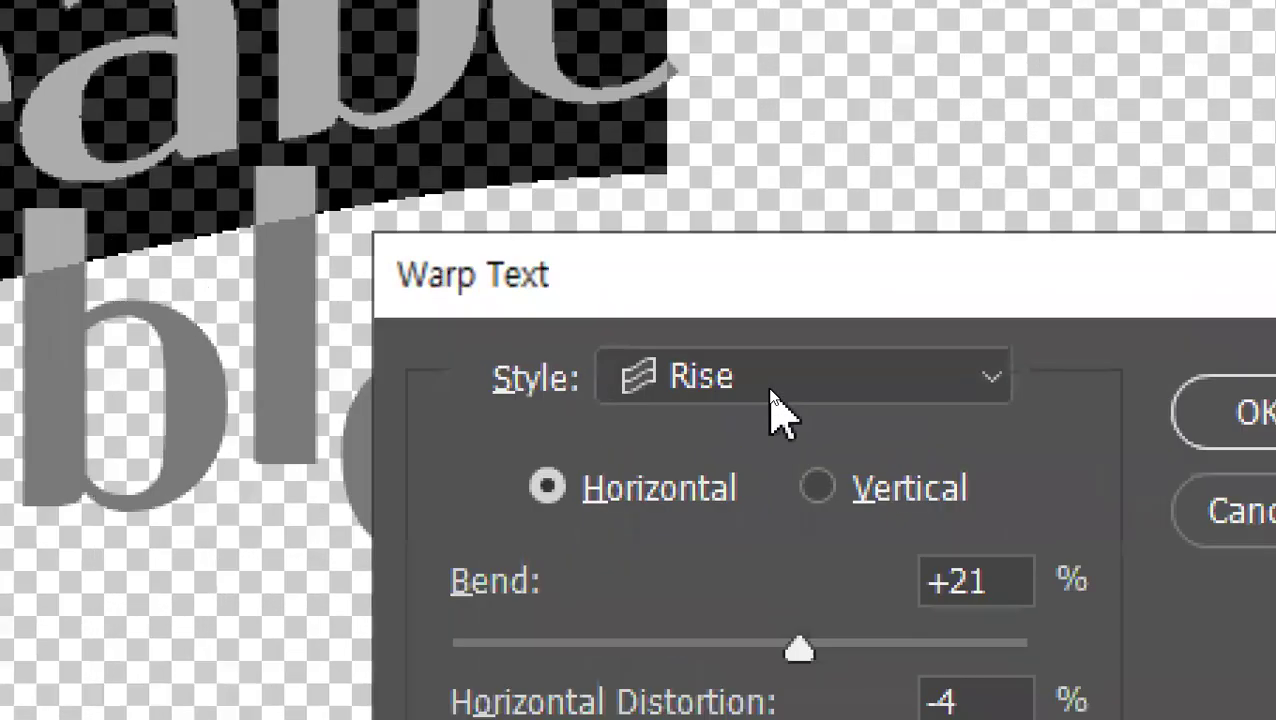
click(775, 410)
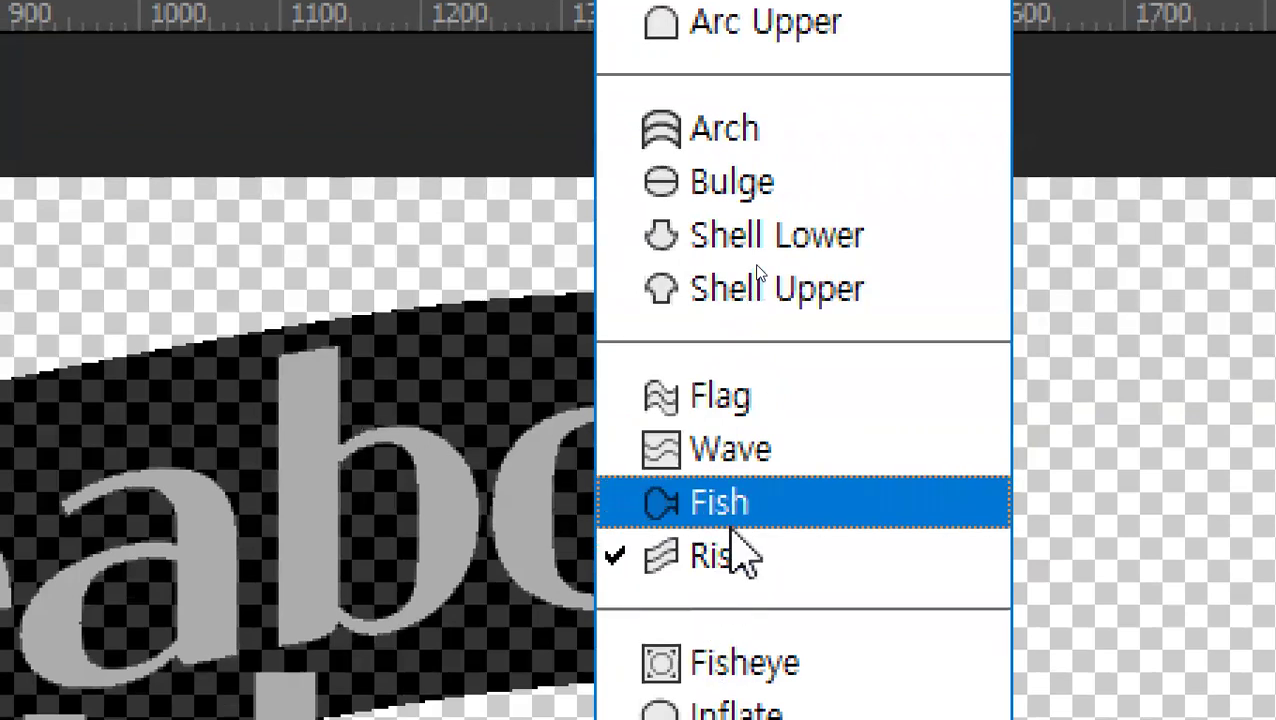
click(740, 452)
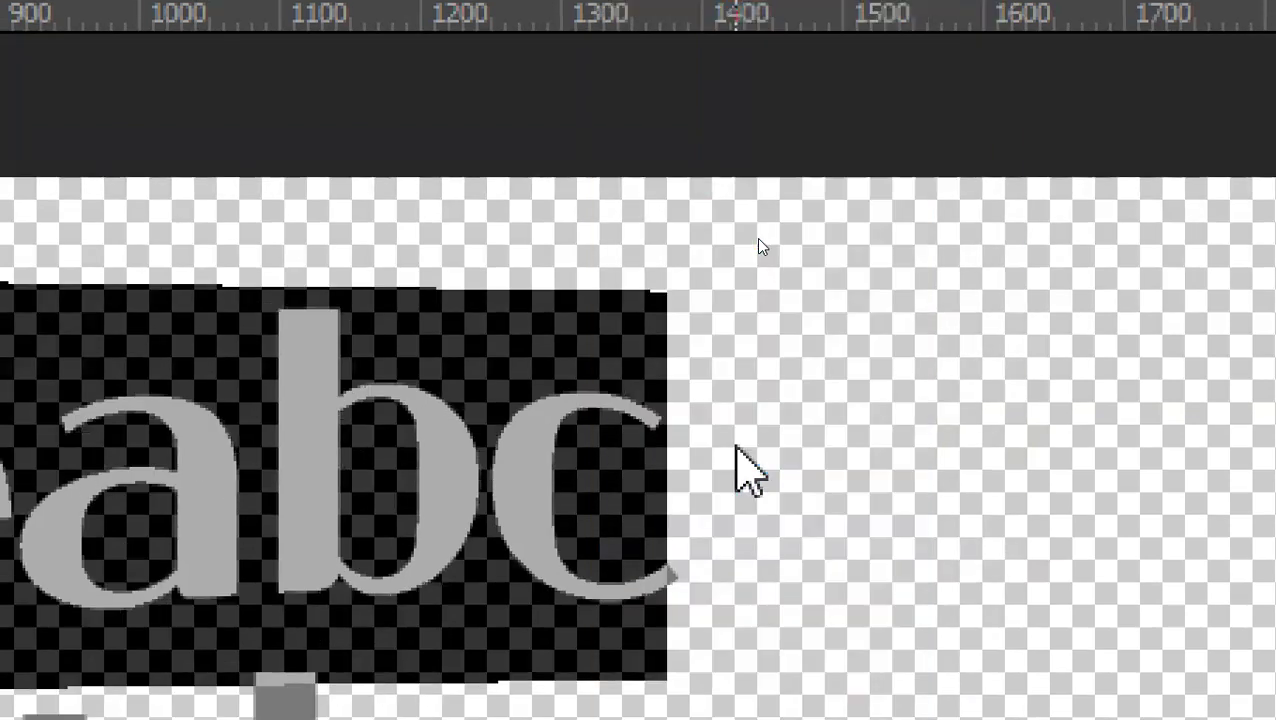
drag(784, 474, 724, 476)
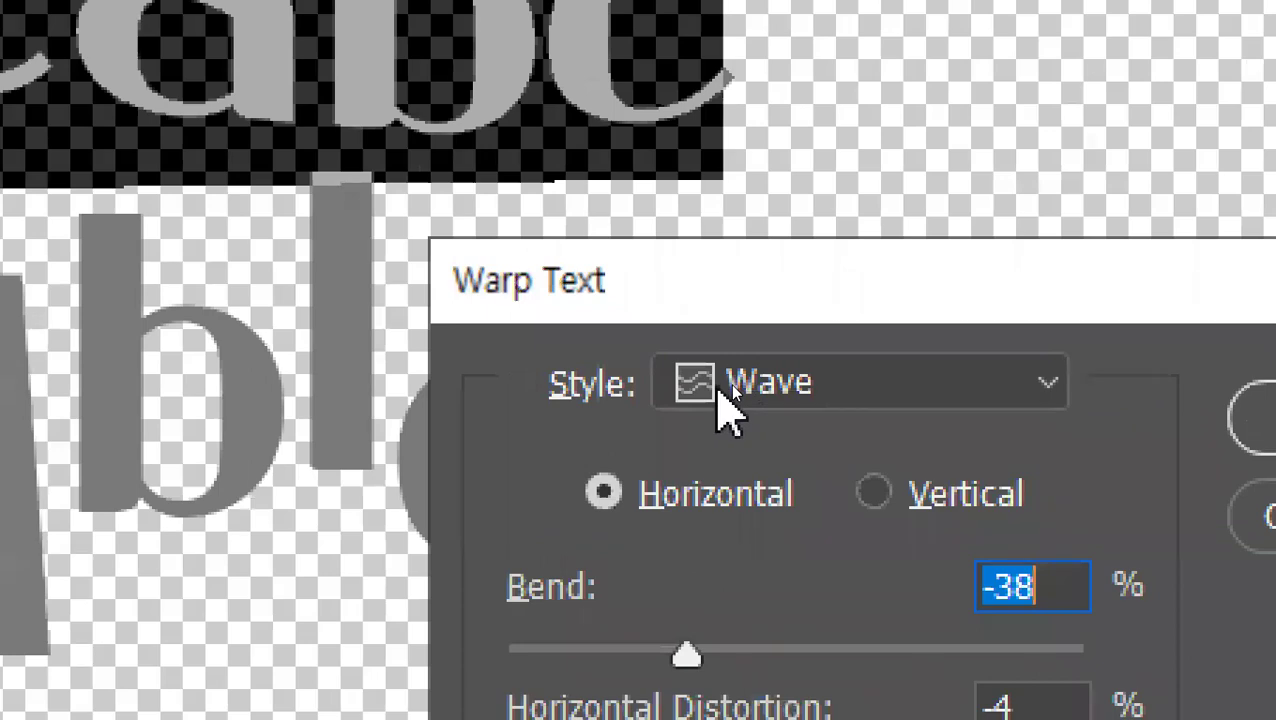
Change the bleabc text's warp style to Bulge with a bend of -8%.
click(728, 400)
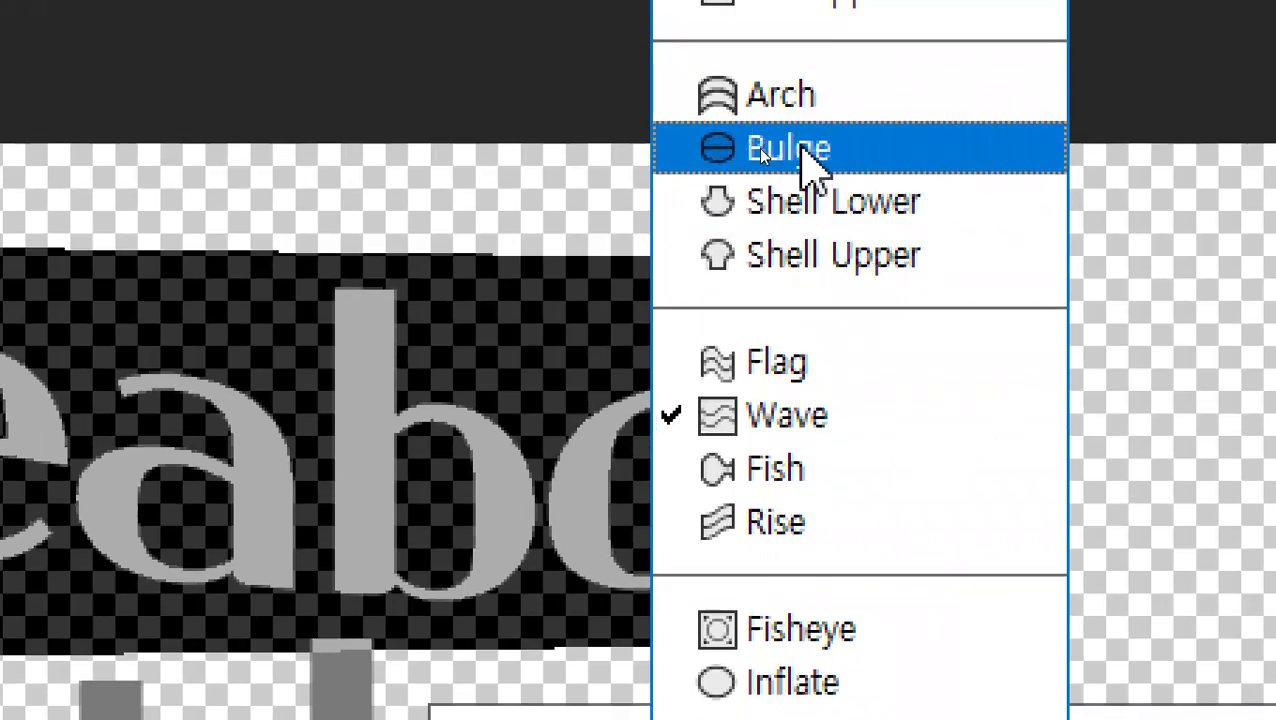
click(812, 162)
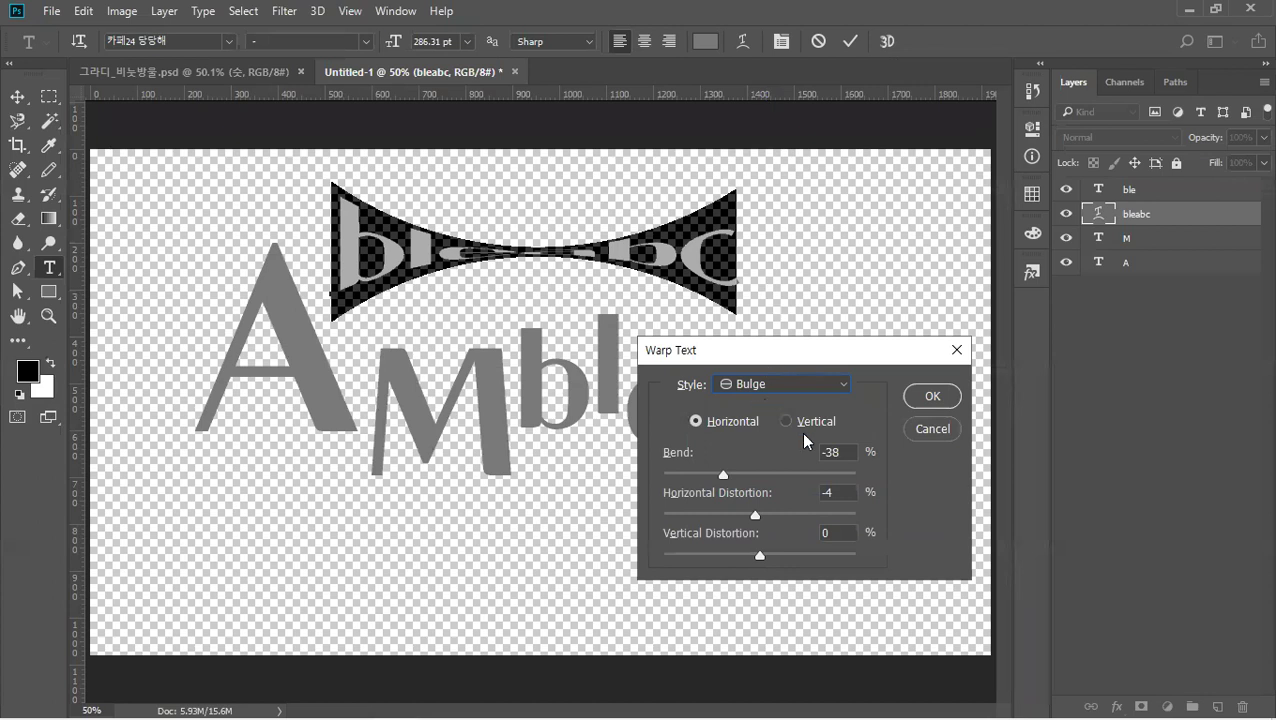
drag(723, 475, 758, 484)
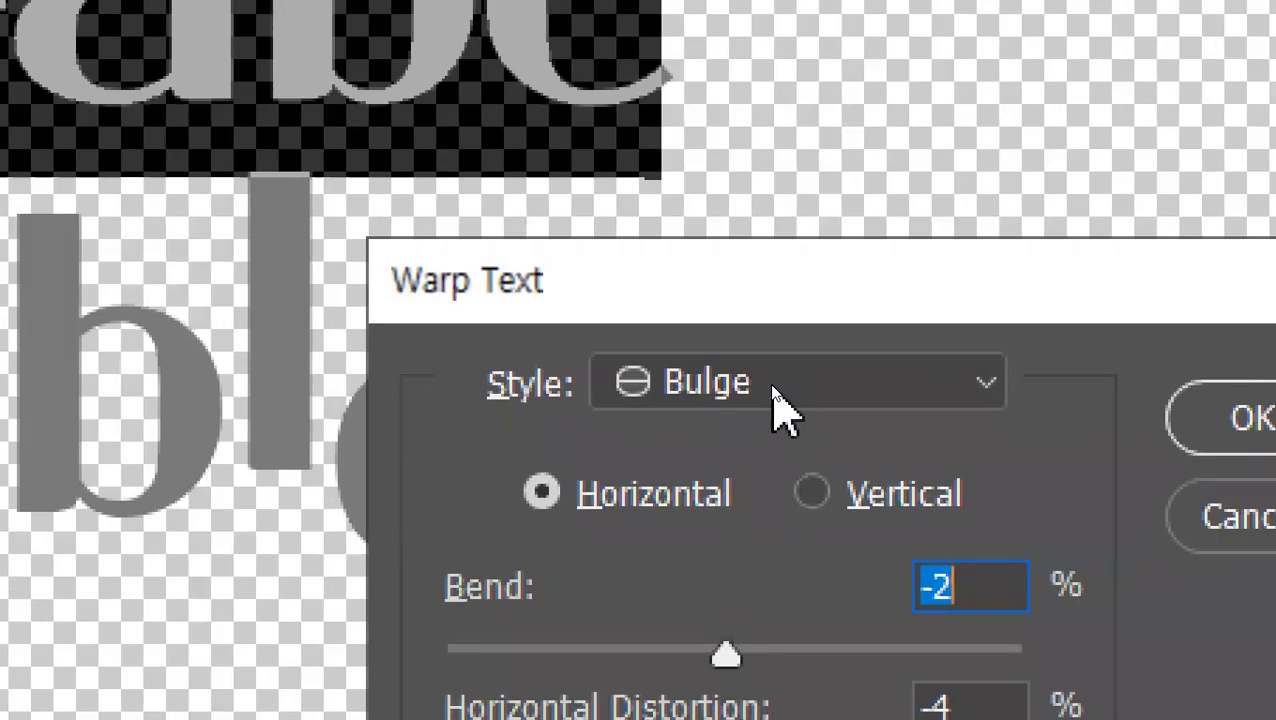
key(alt)
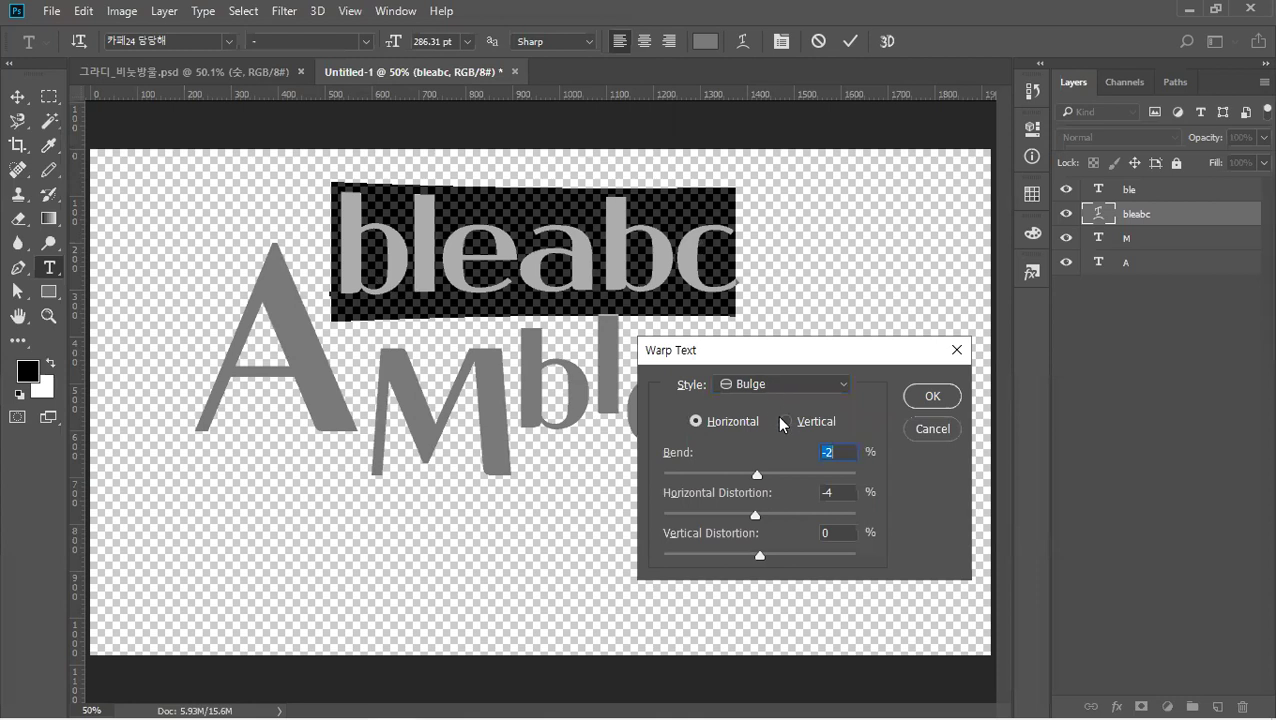
mouse_move(764, 473)
mouse_down()
mouse_move(743, 478)
mouse_move(779, 480)
mouse_move(752, 481)
mouse_up()
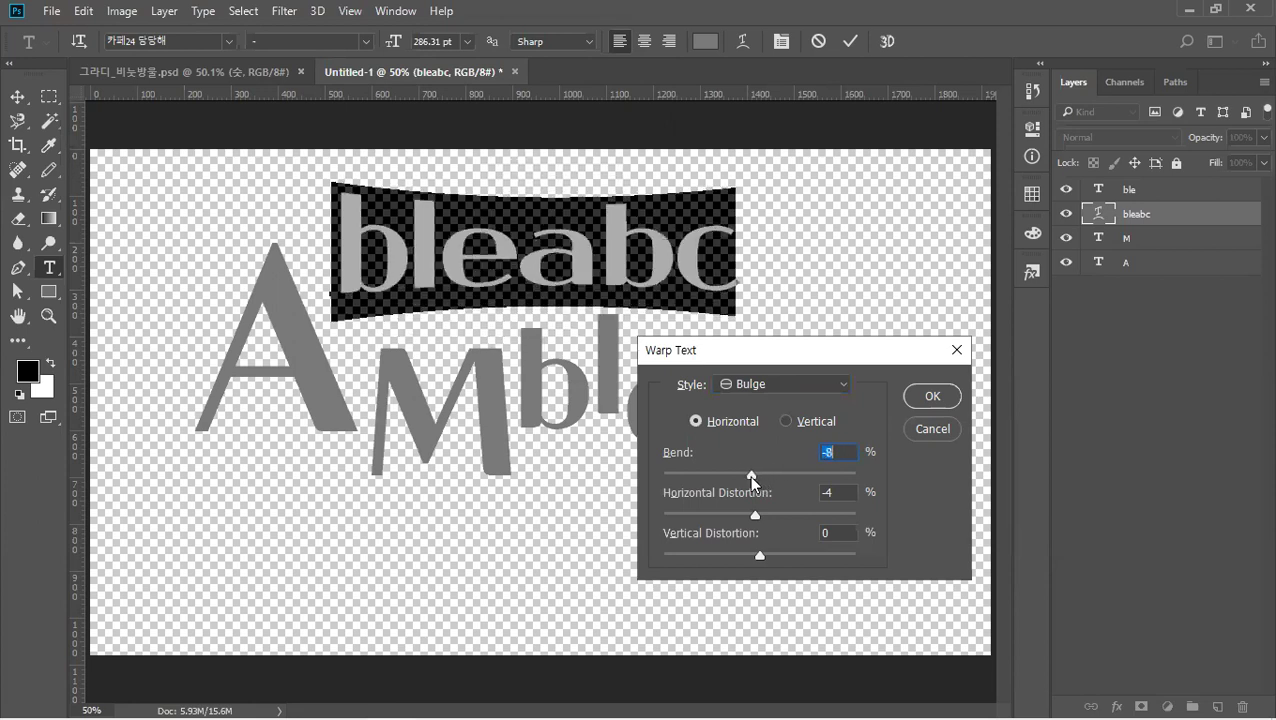
click(935, 396)
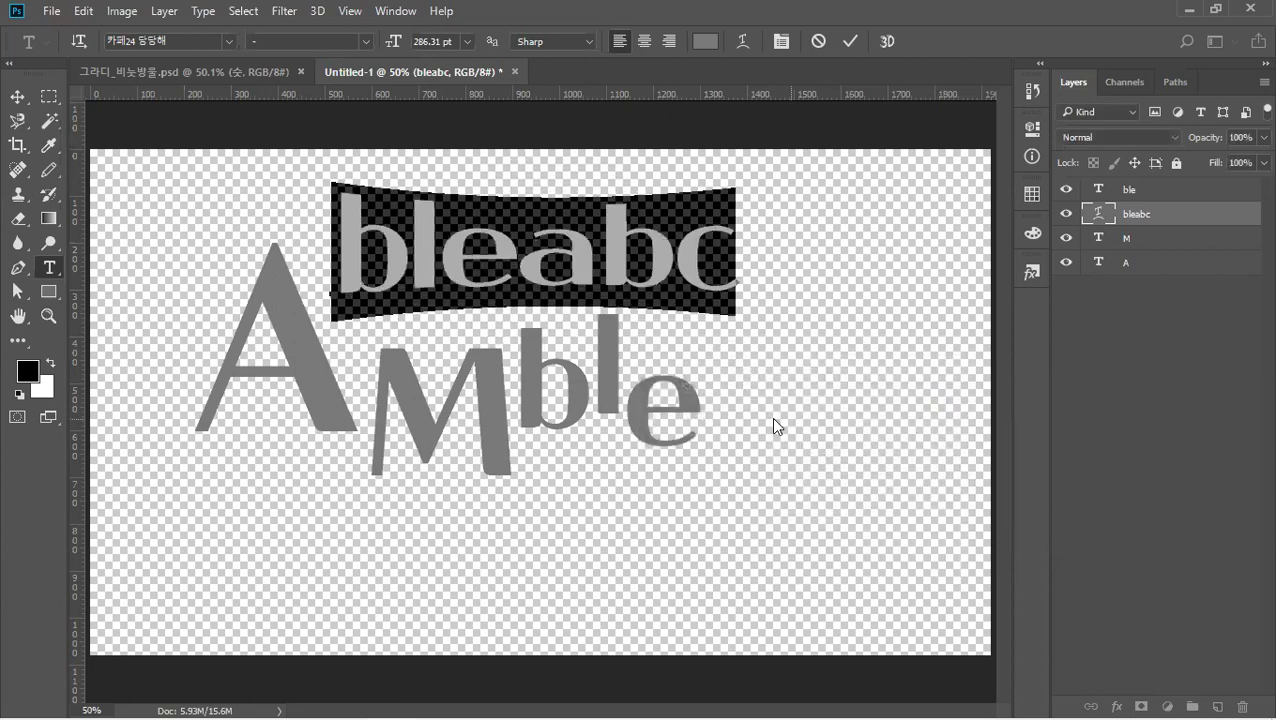
Move the bleabc text down beside the letter A, and shift the lower ble text slightly left and down.
click(17, 96)
drag(433, 285, 422, 326)
drag(491, 398, 521, 406)
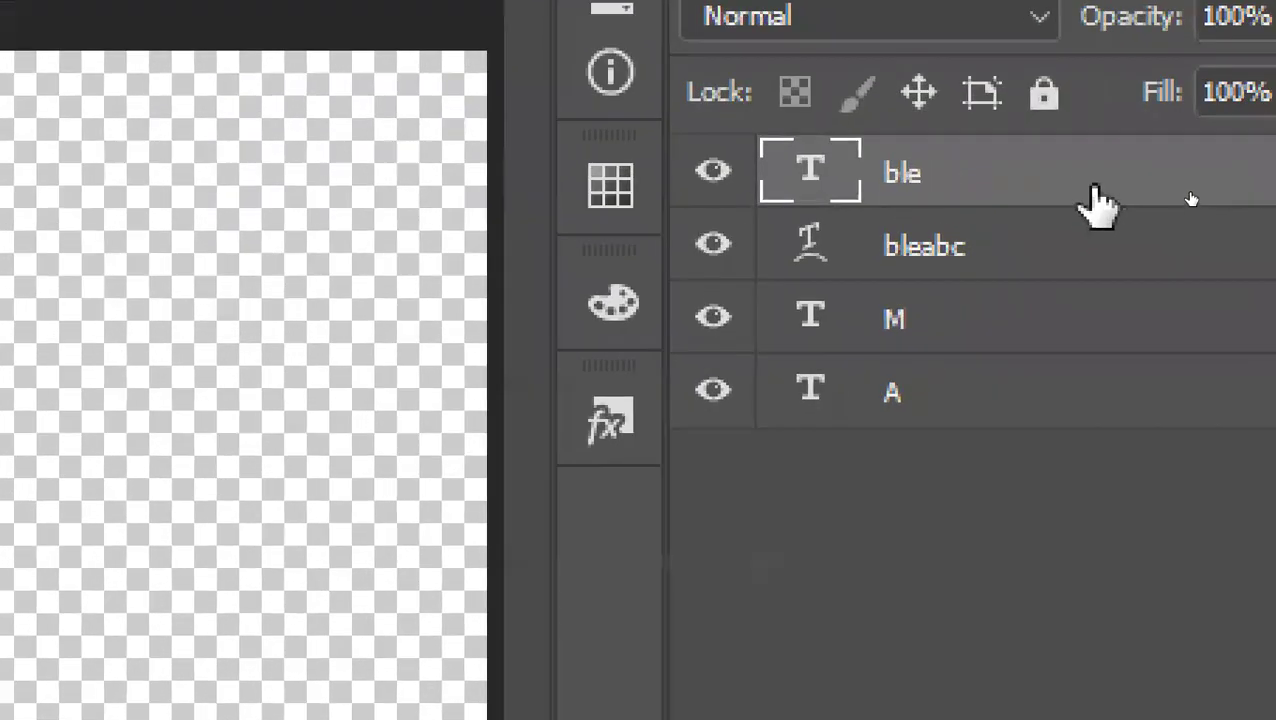
Group the ble, bleabc, M and A text layers and name the group Title.
shift+click(1005, 402)
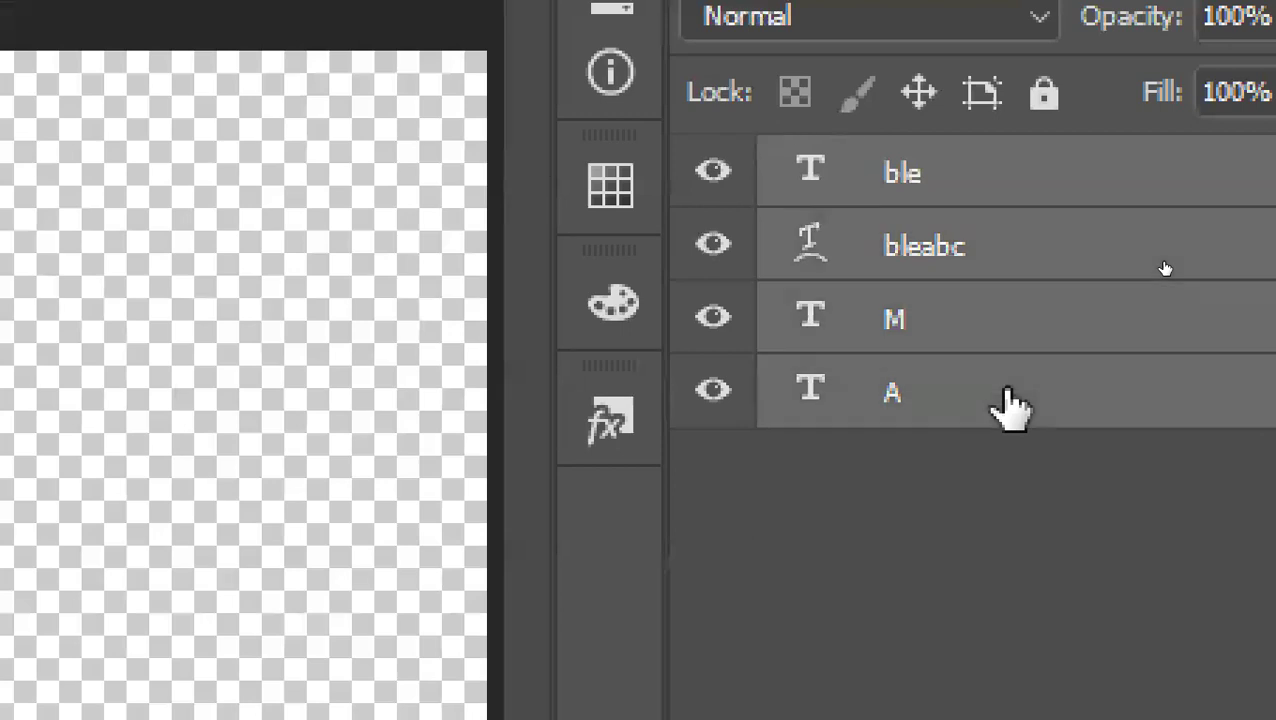
key(ctrl+g)
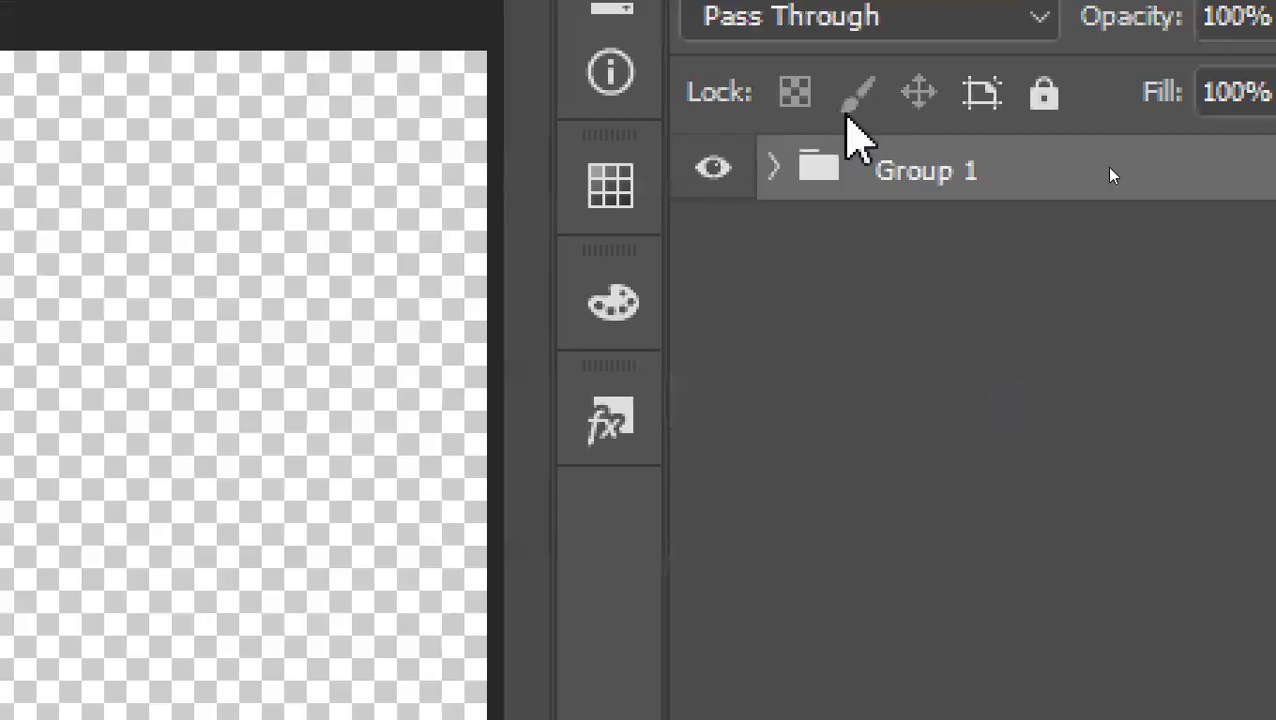
double_click(925, 175)
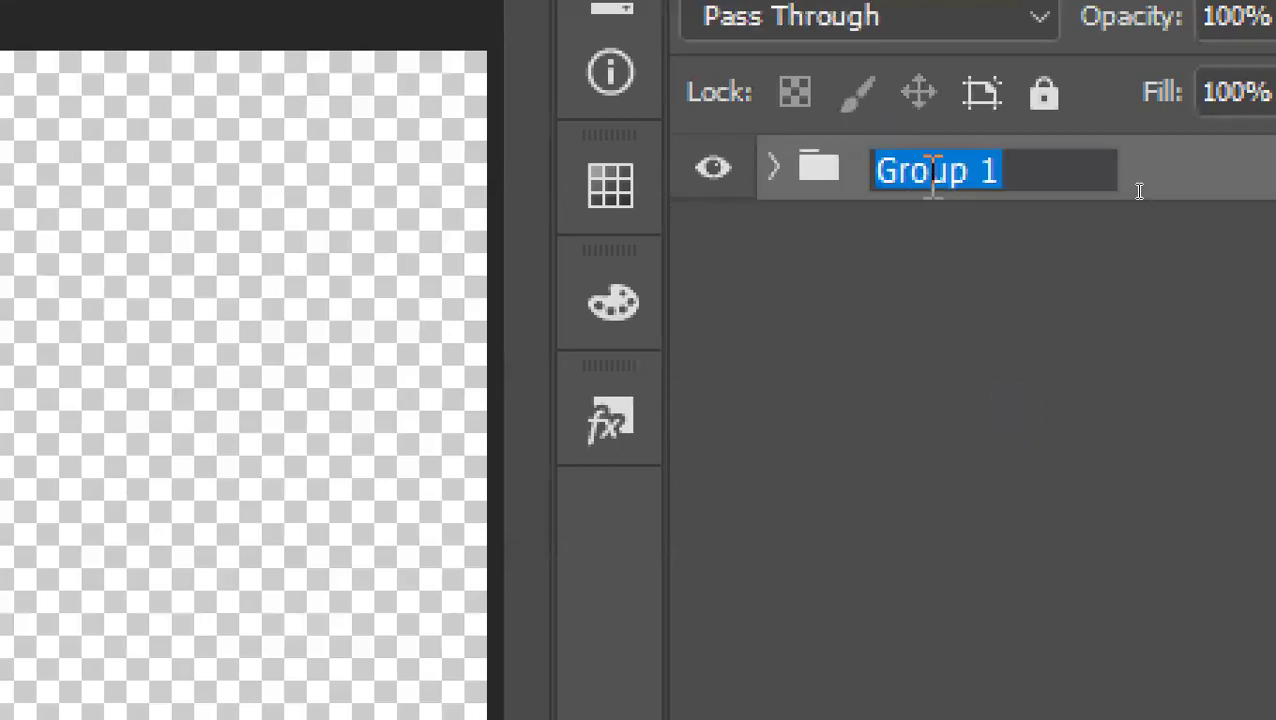
text(Title)
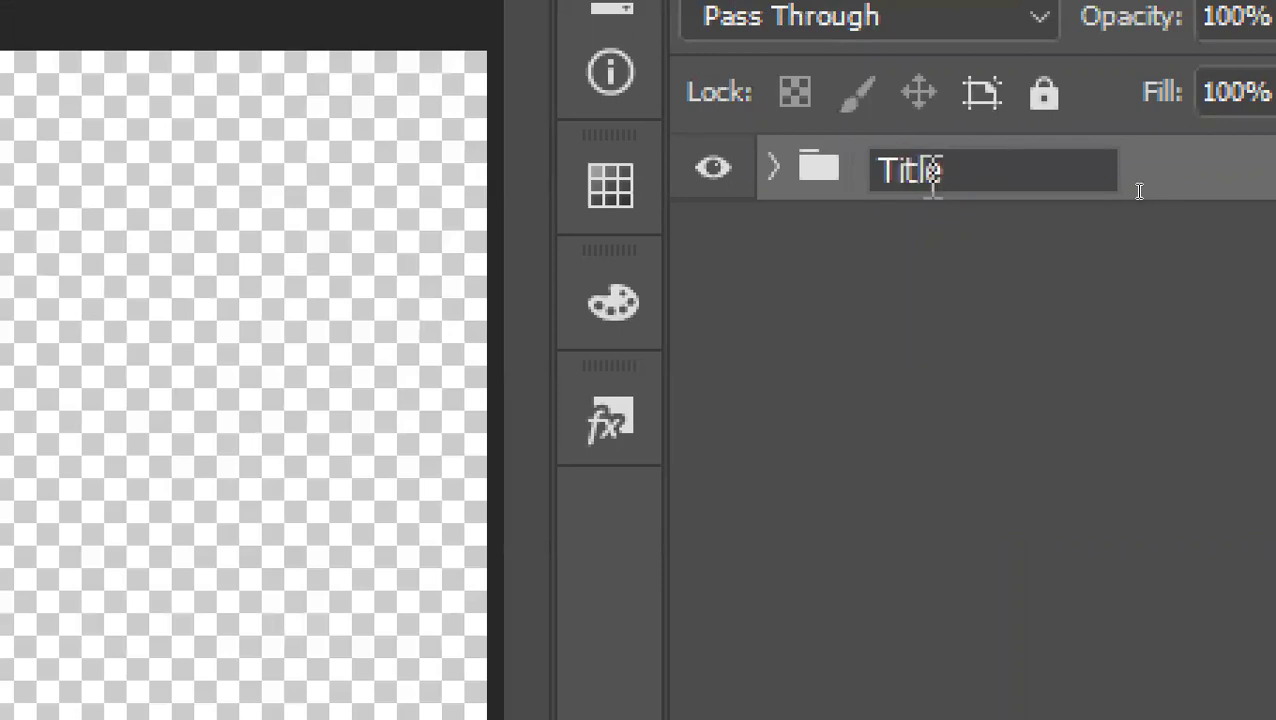
key(Return)
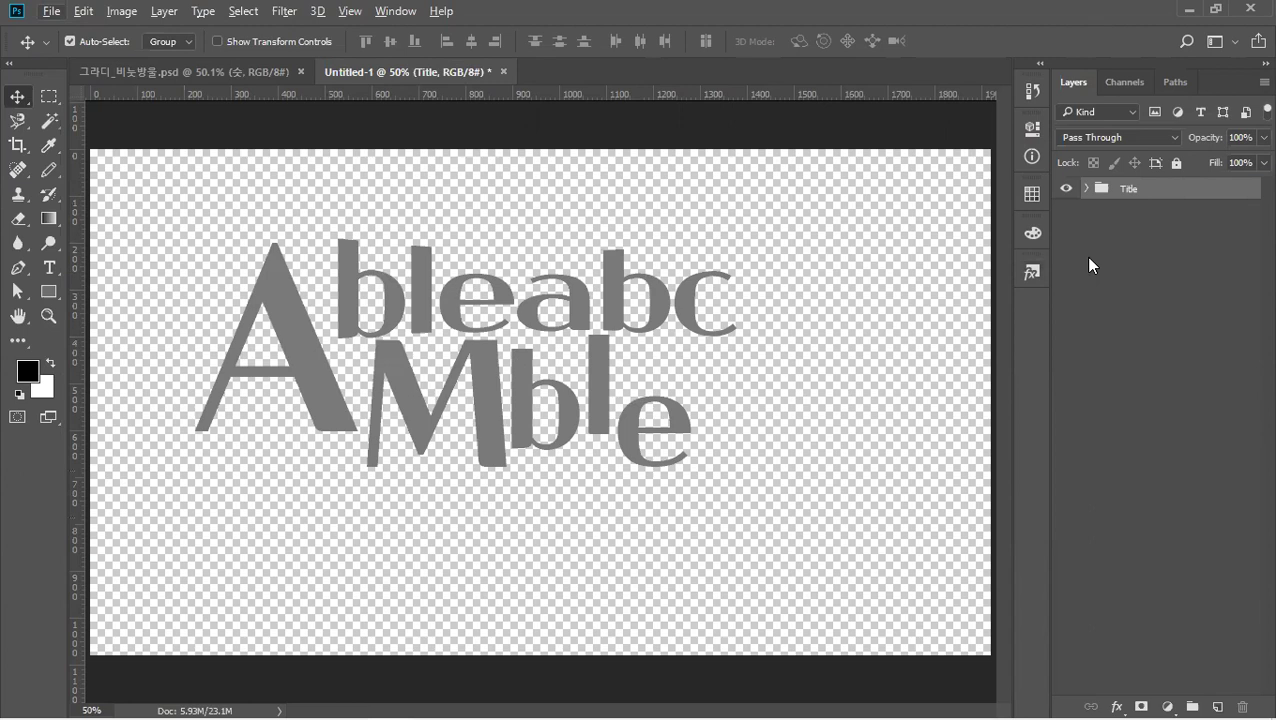
Set the Move tool's auto-select target to Layer.
click(403, 284)
click(305, 332)
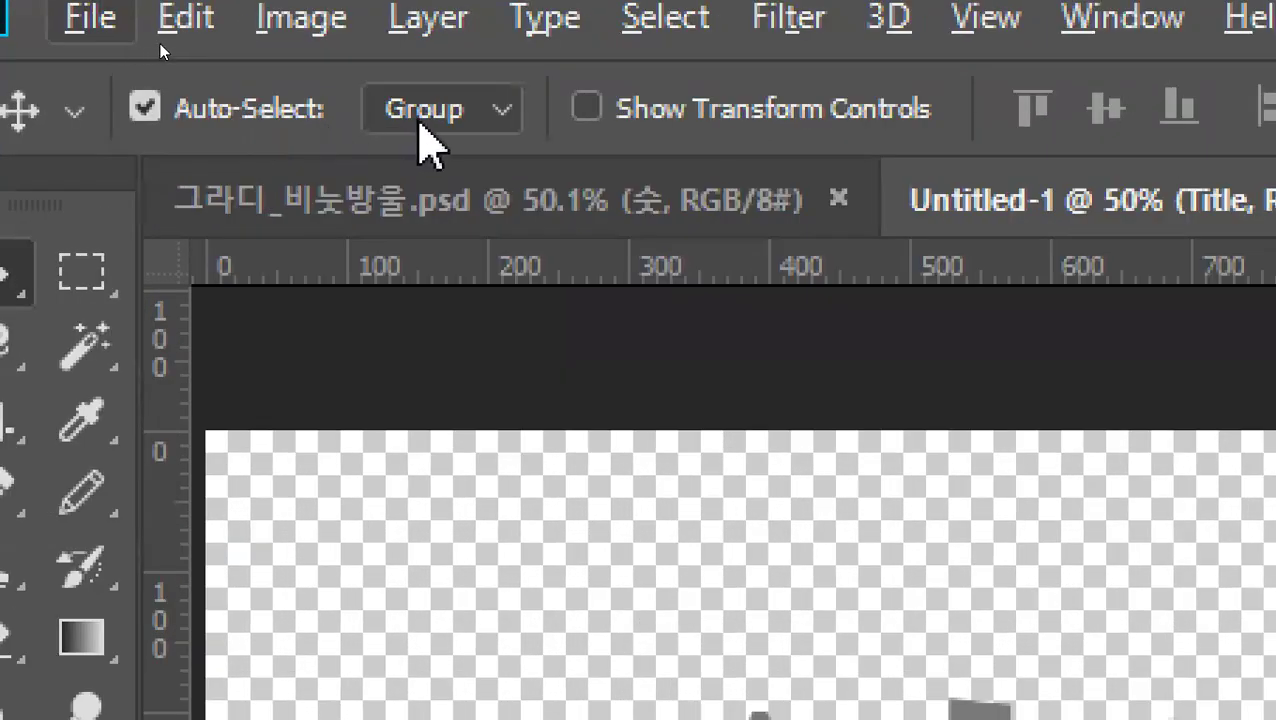
click(425, 124)
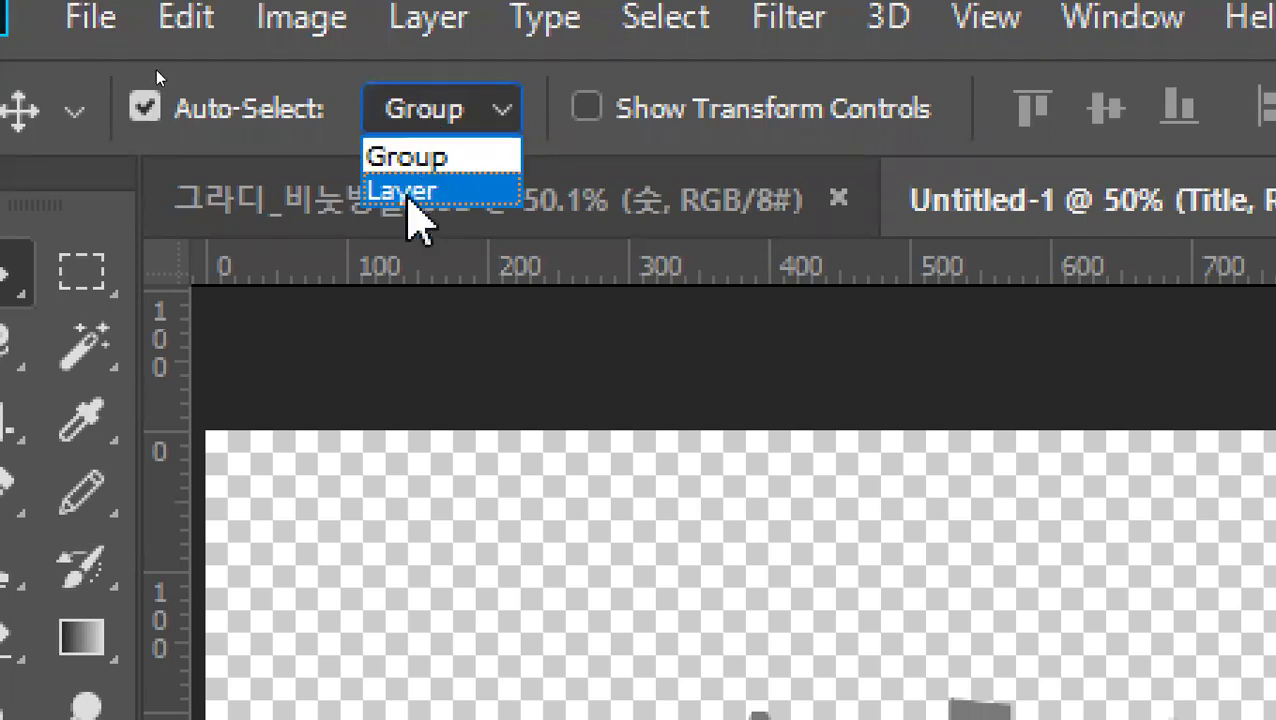
click(407, 192)
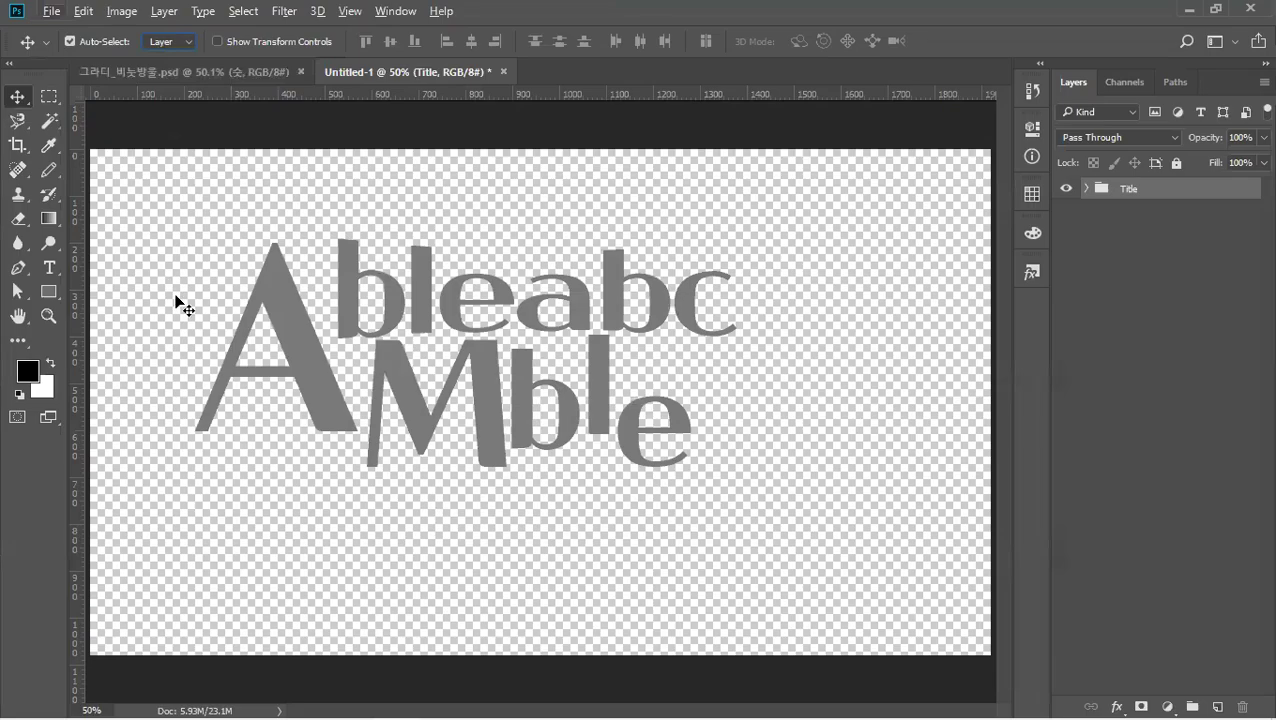
Move the letter A up within the Title group, and nudge the M and the lower ble text left.
drag(300, 366, 293, 342)
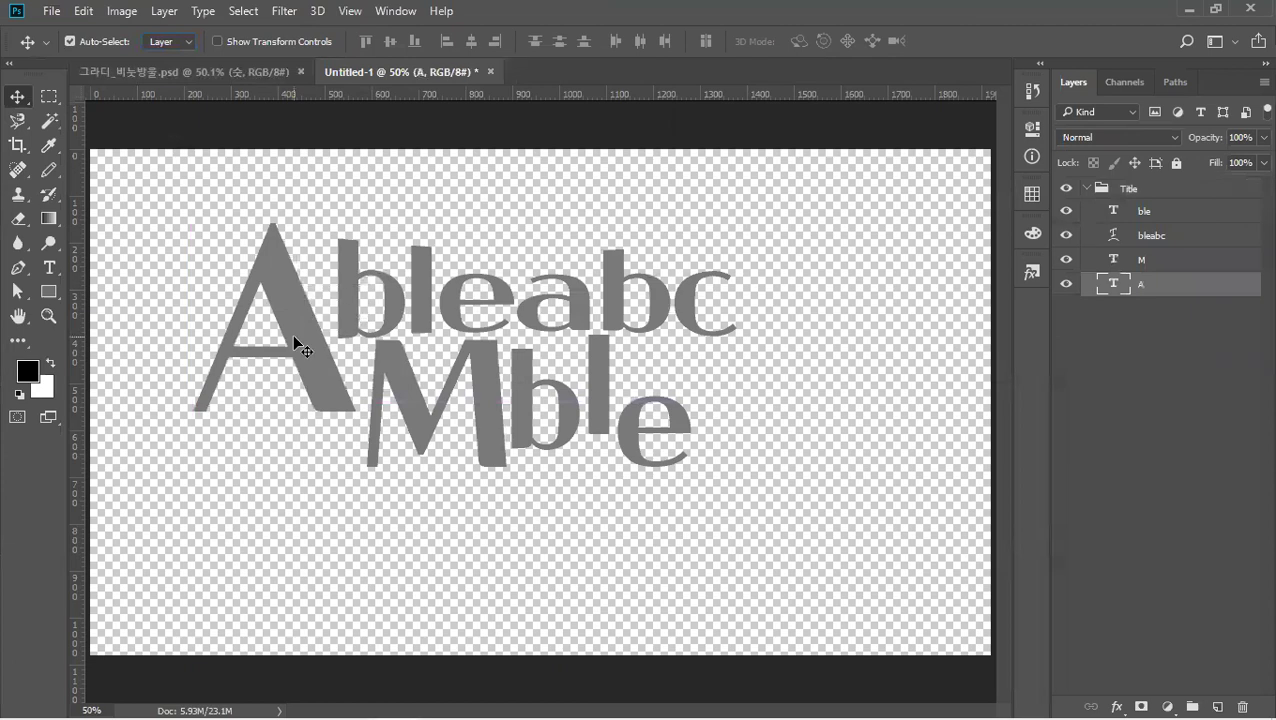
click(390, 398)
drag(388, 392, 377, 393)
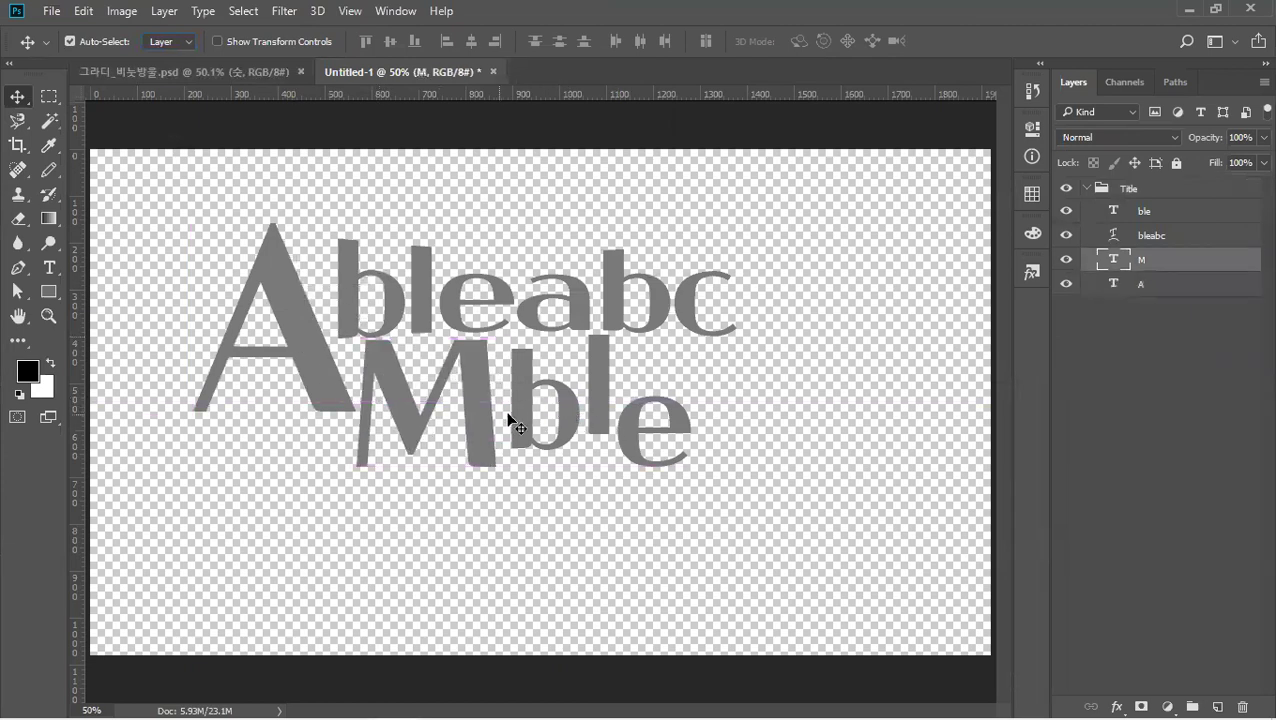
drag(535, 391, 521, 388)
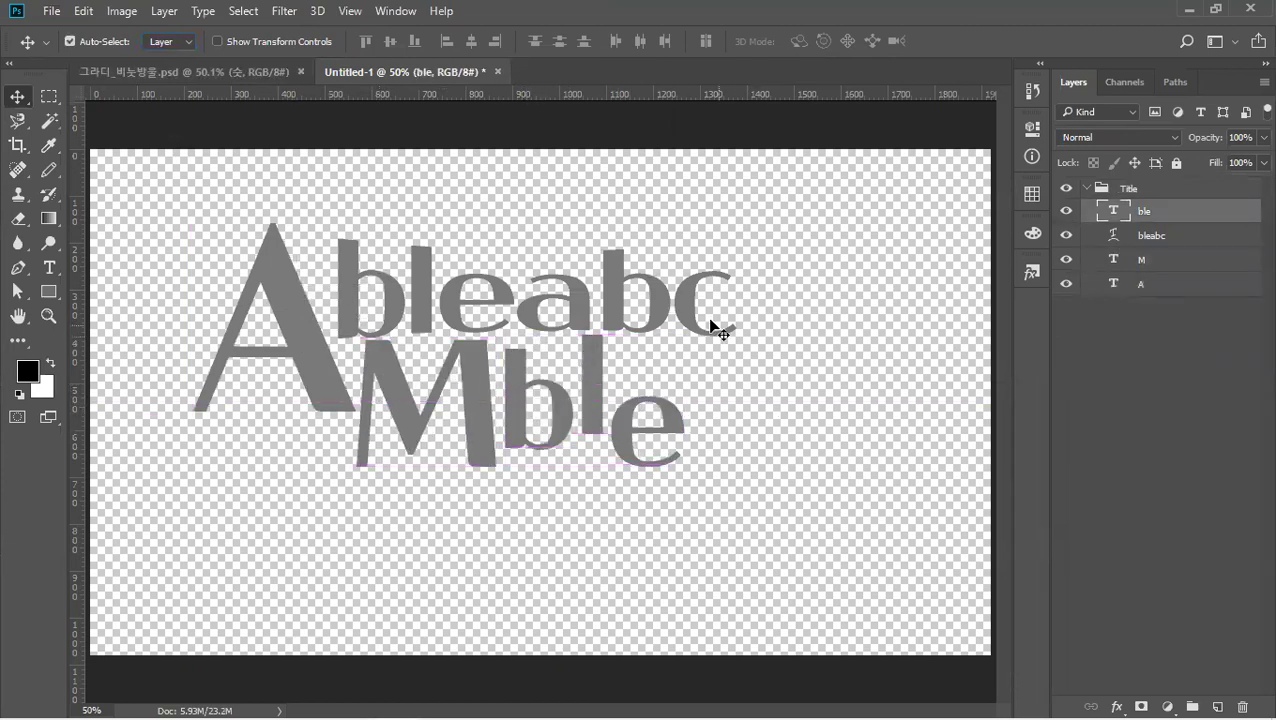
Scale the bleabc text down and move it left against the letter A.
click(666, 316)
key(ctrl+t)
drag(736, 229, 674, 247)
drag(618, 318, 591, 311)
key(Return)
Recolor the bleabc text red (#e93030).
click(49, 267)
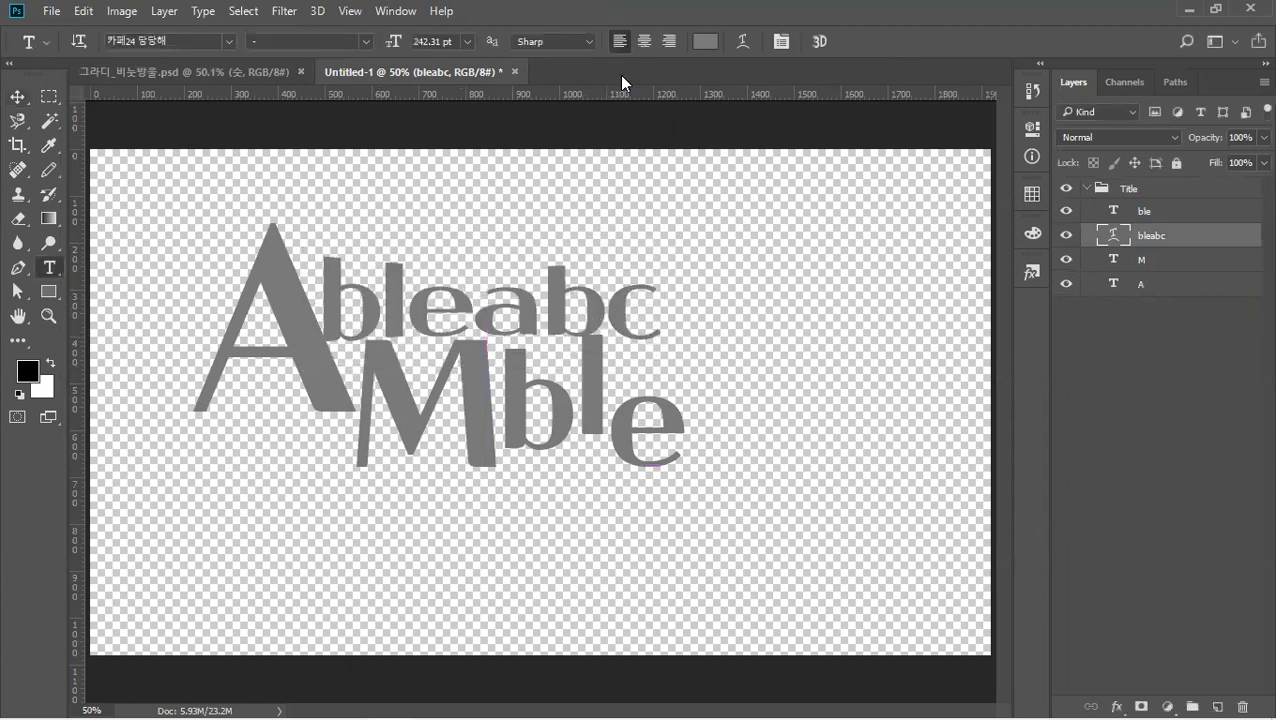
click(705, 41)
click(861, 298)
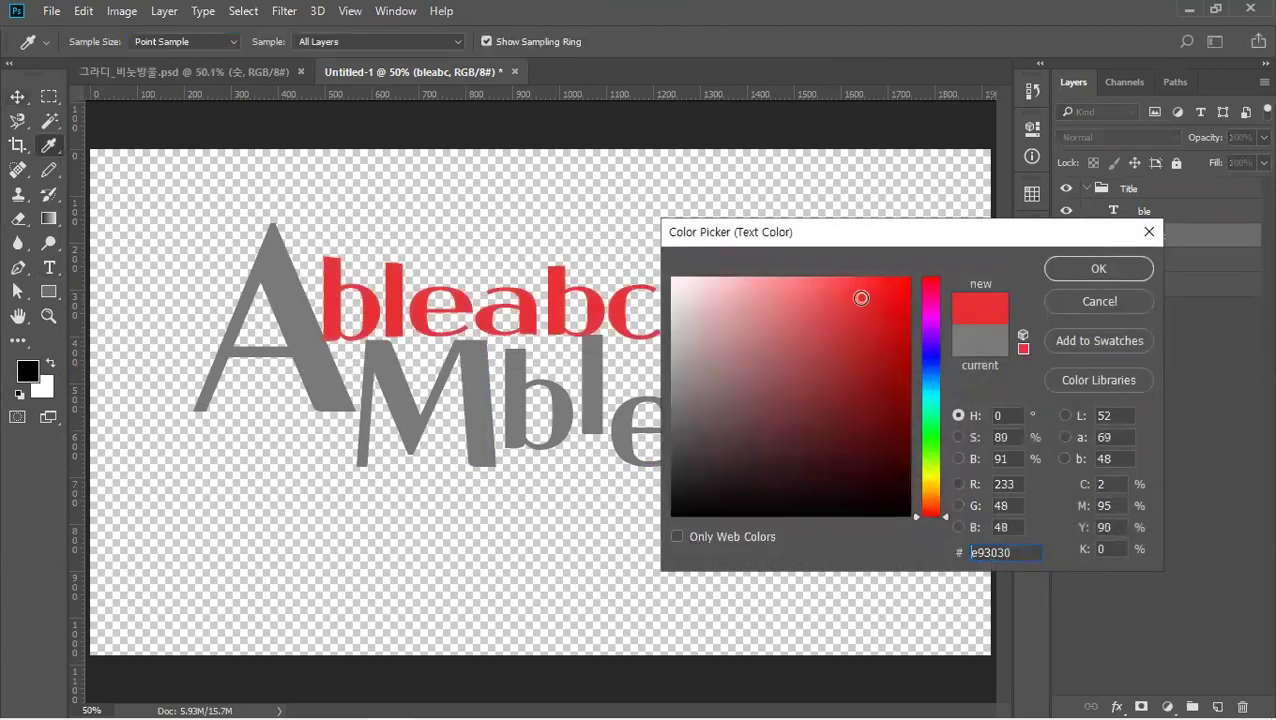
click(1095, 268)
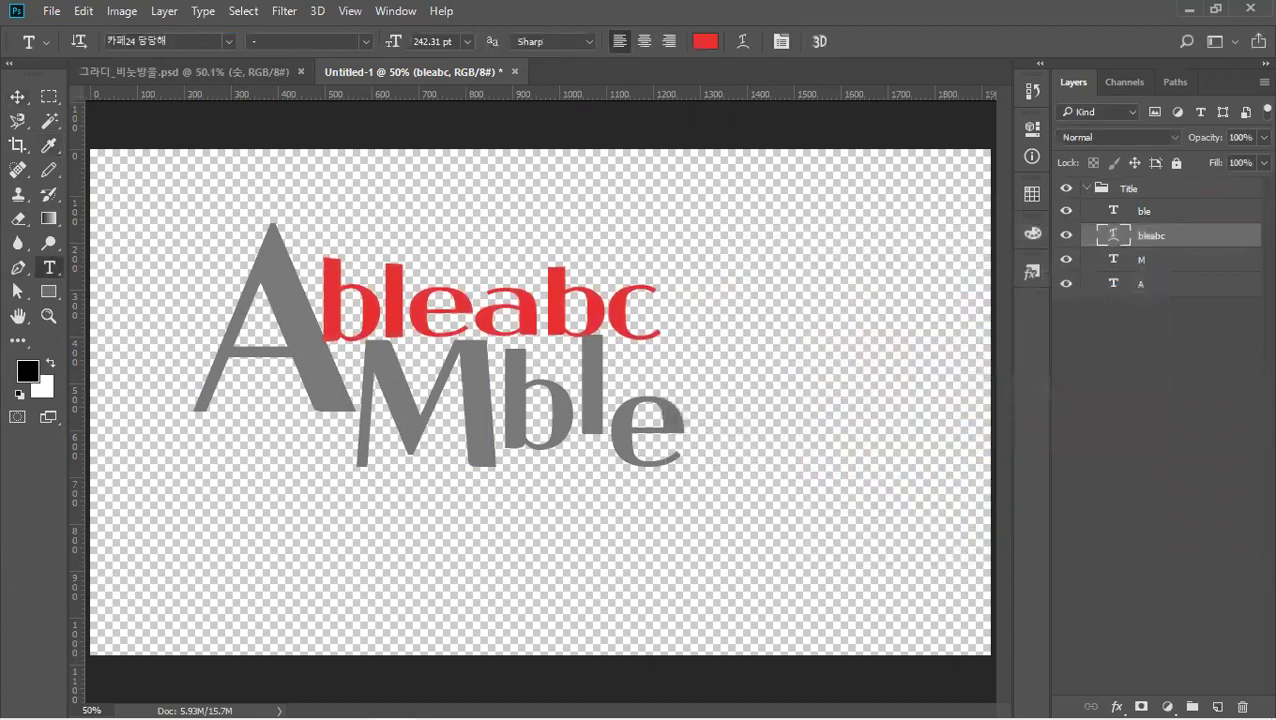
Collapse the Title group and set the Move tool's auto-select target to Group.
click(17, 96)
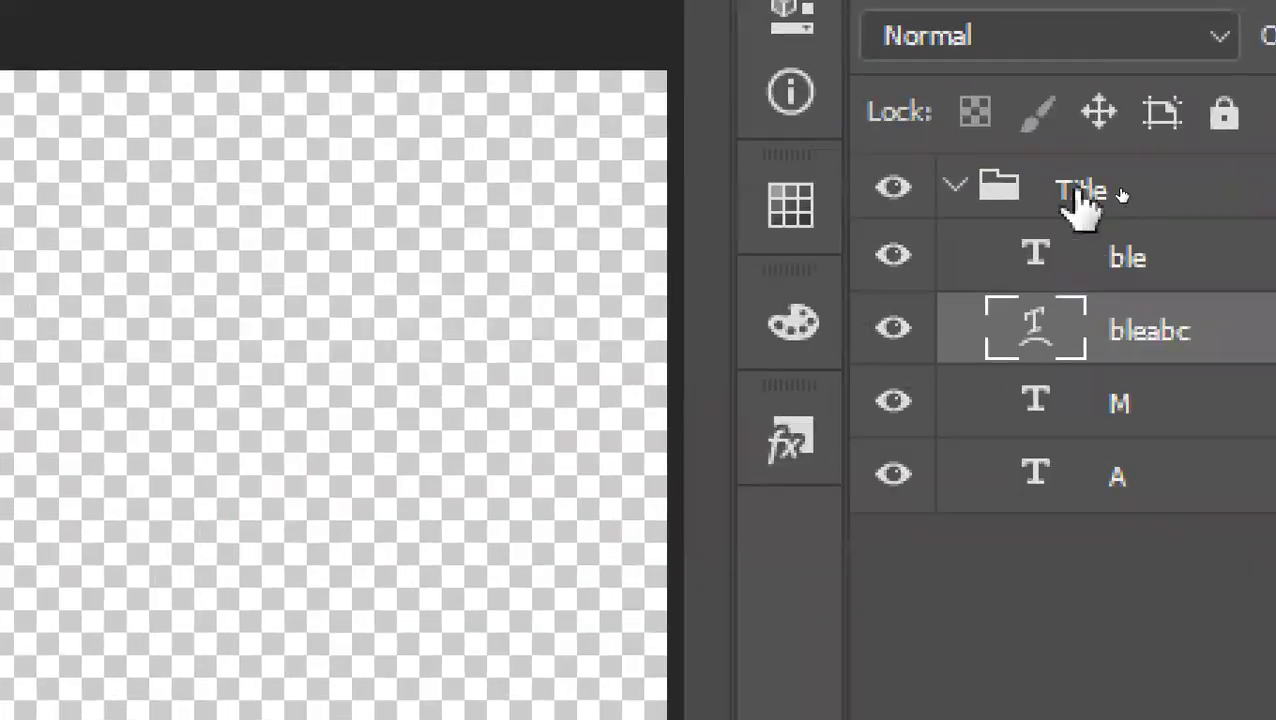
click(952, 189)
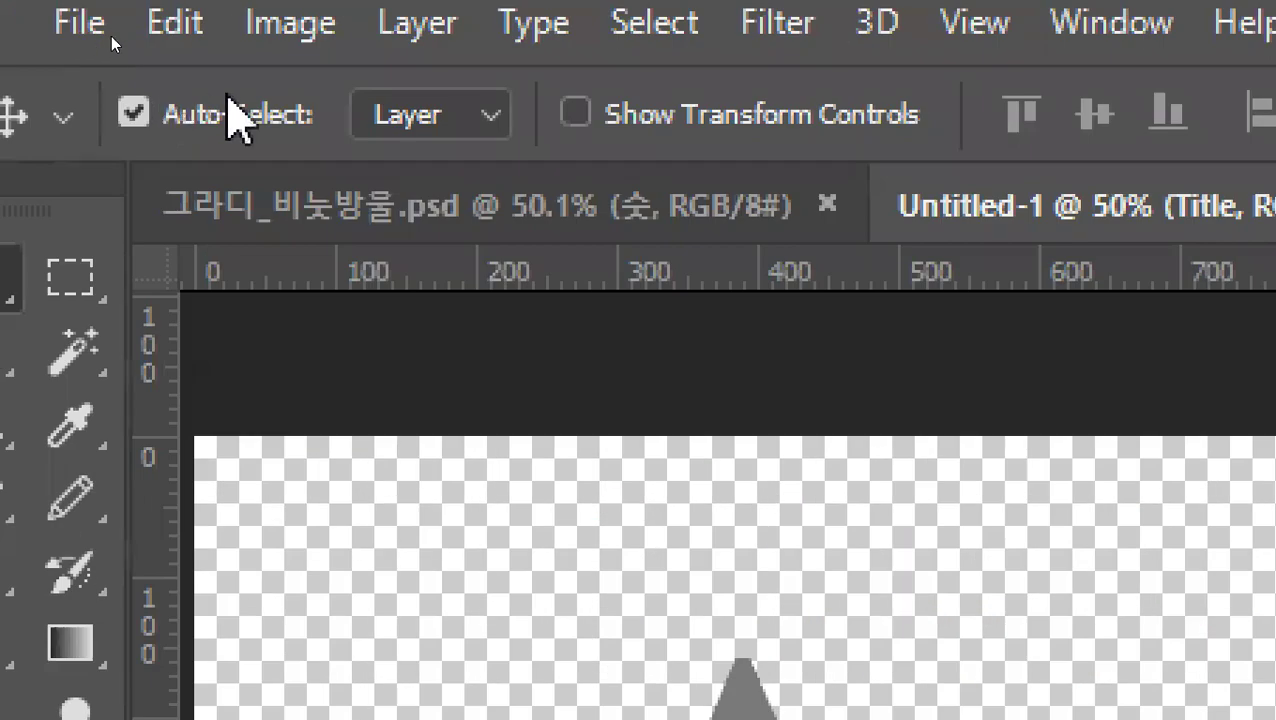
click(405, 117)
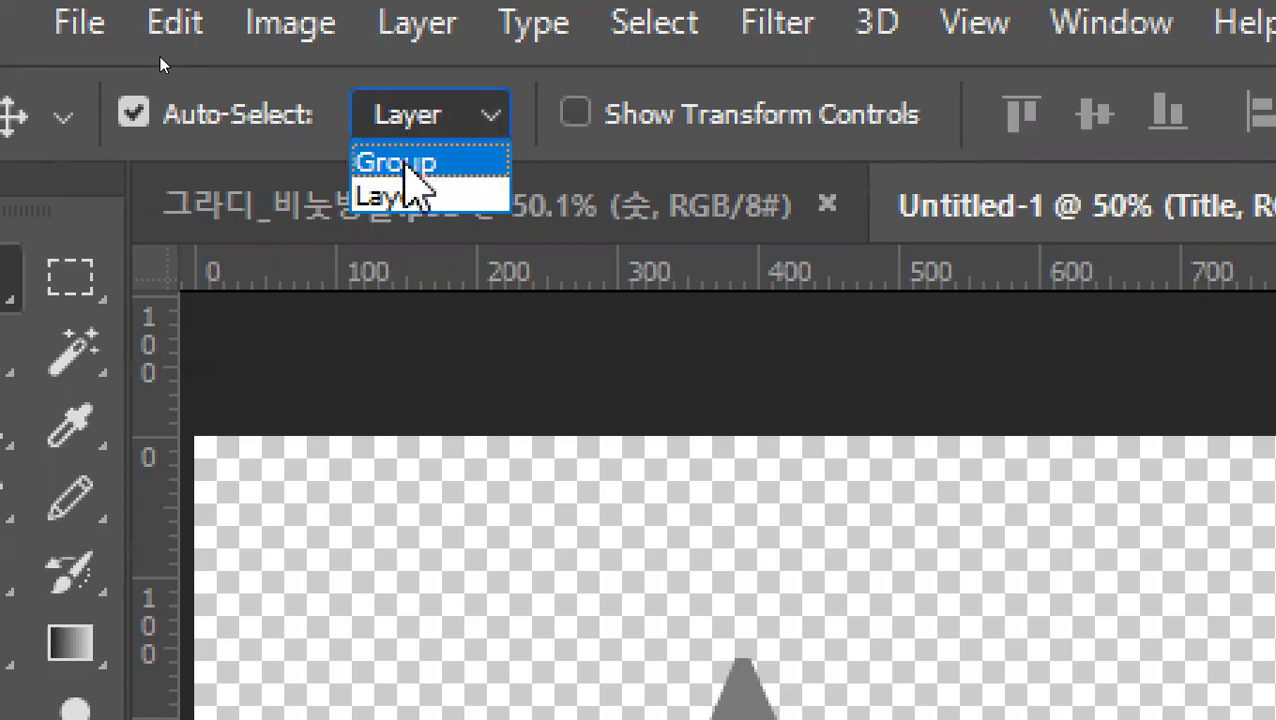
click(405, 165)
Move the whole Title group toward the canvas center and enlarge it.
drag(320, 310, 350, 357)
key(ctrl+t)
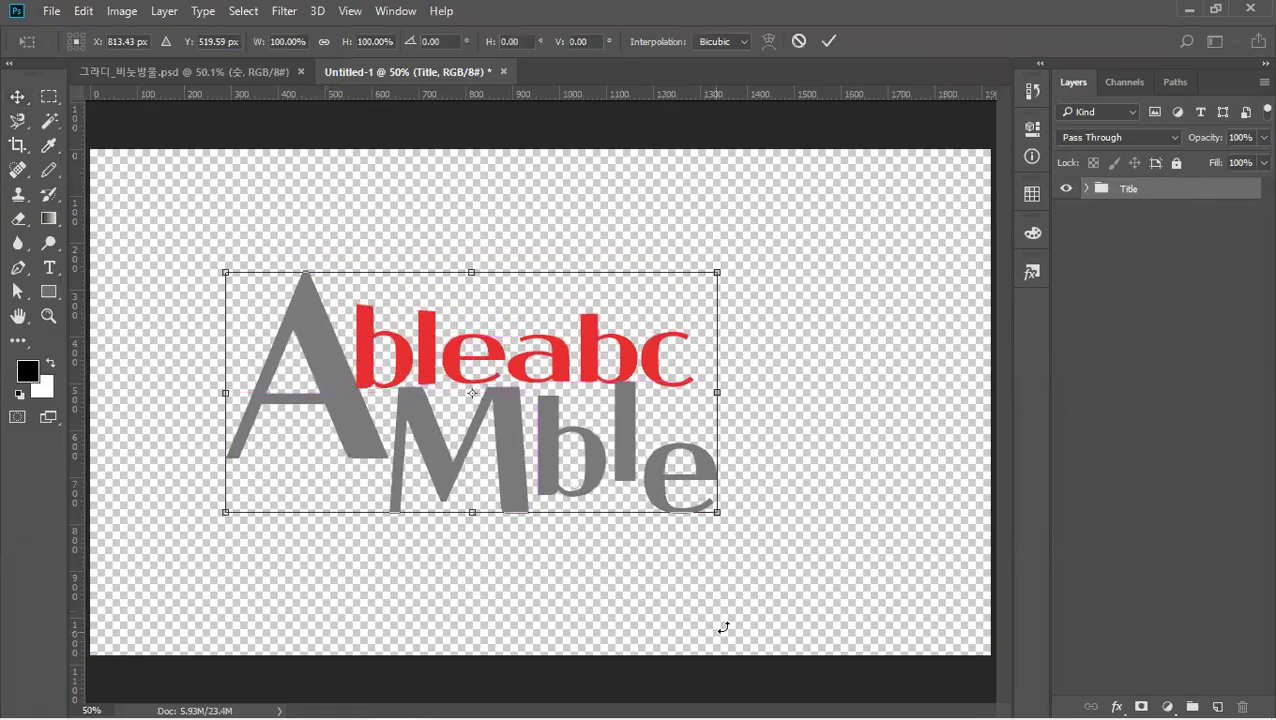
mouse_move(716, 515)
mouse_down()
mouse_move(741, 532)
mouse_move(714, 494)
mouse_up()
key(Return)
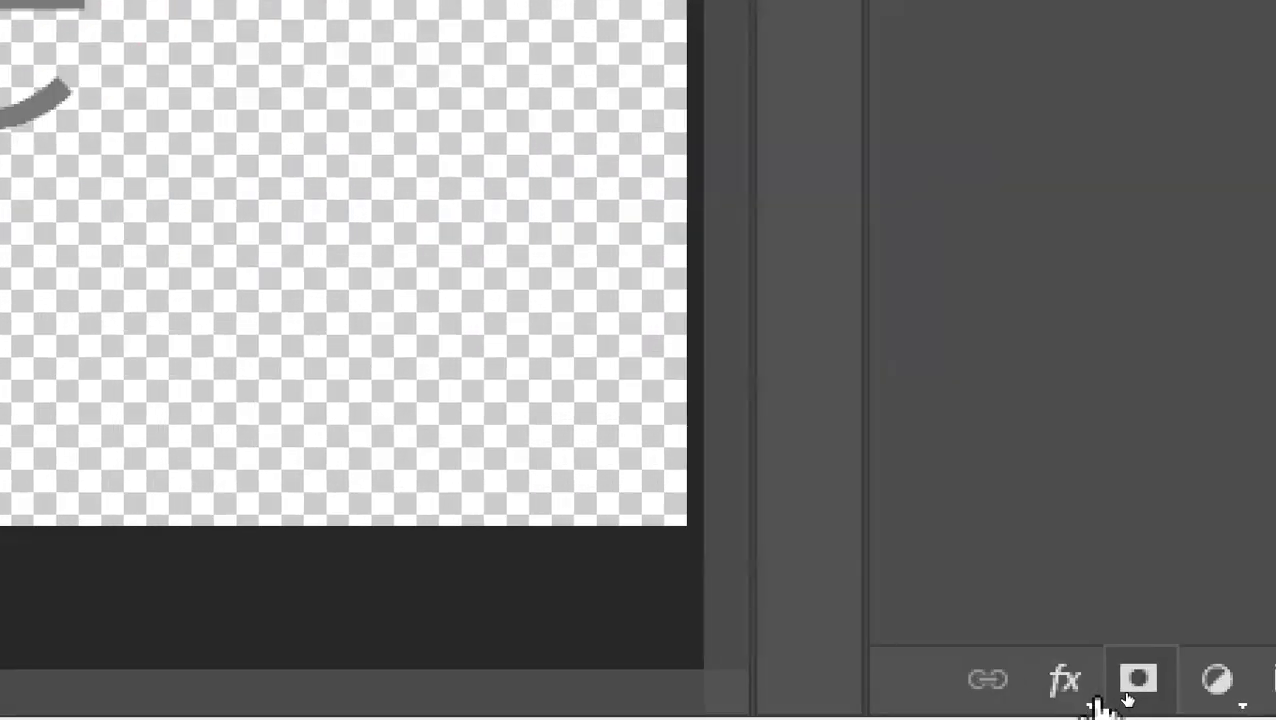
Add a Gradient Overlay effect to the Title group.
click(1086, 702)
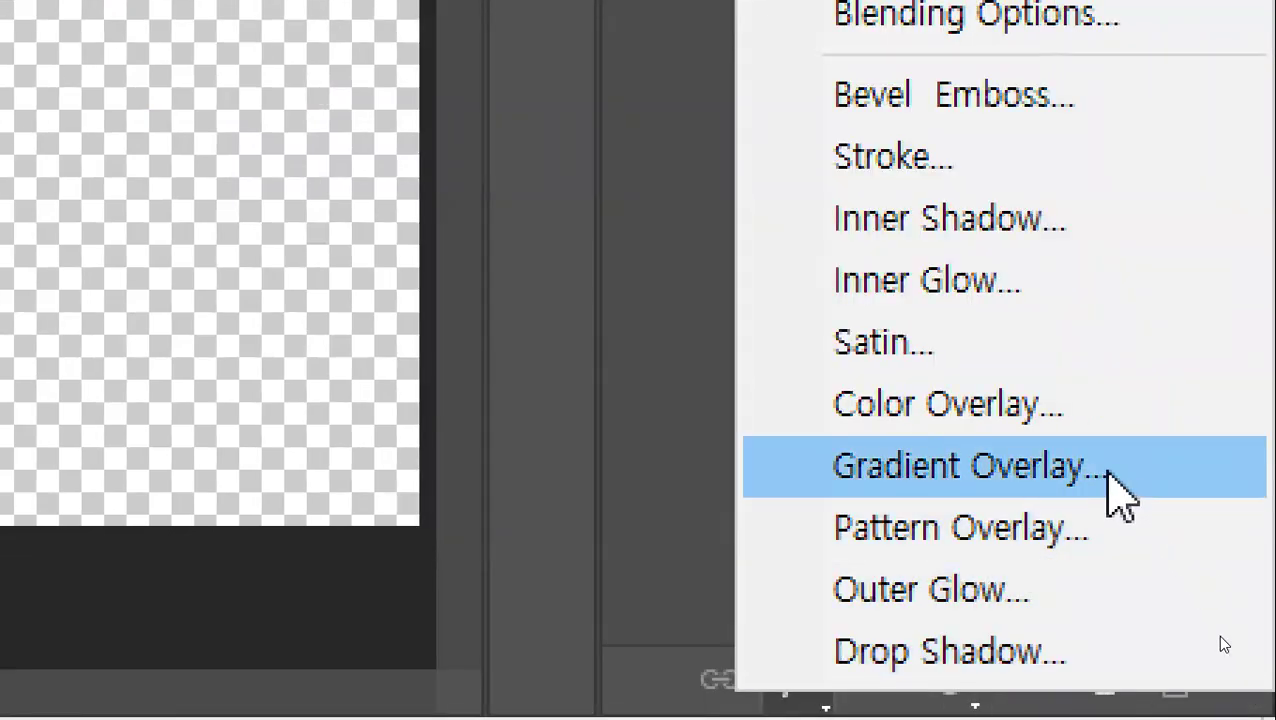
click(1118, 490)
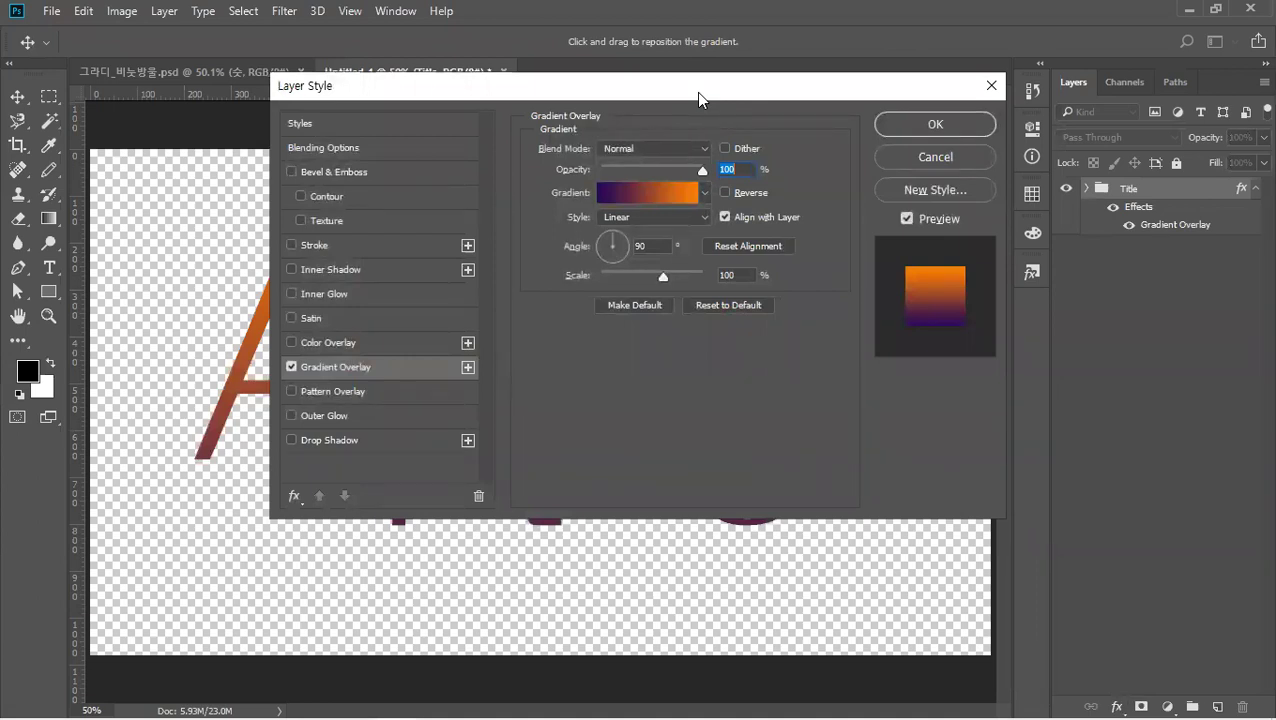
drag(696, 92, 736, 156)
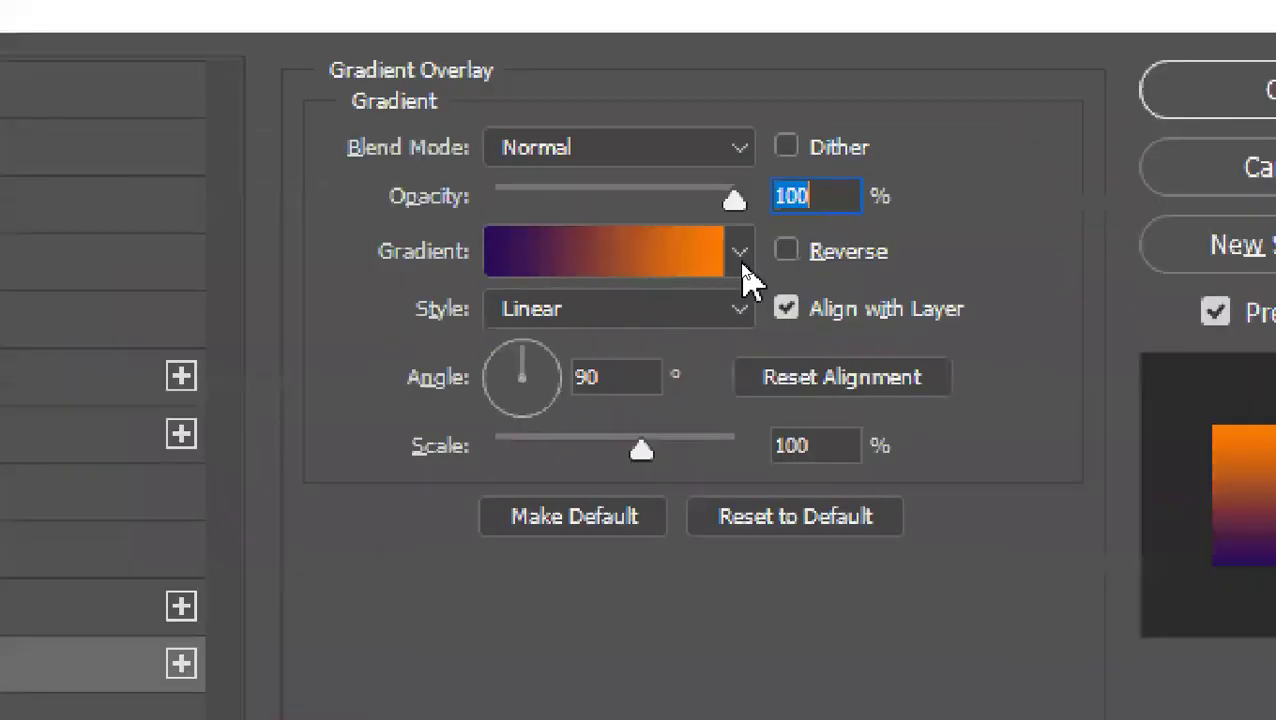
Apply the orange-yellow-orange preset to the Title group's gradient overlay.
click(742, 264)
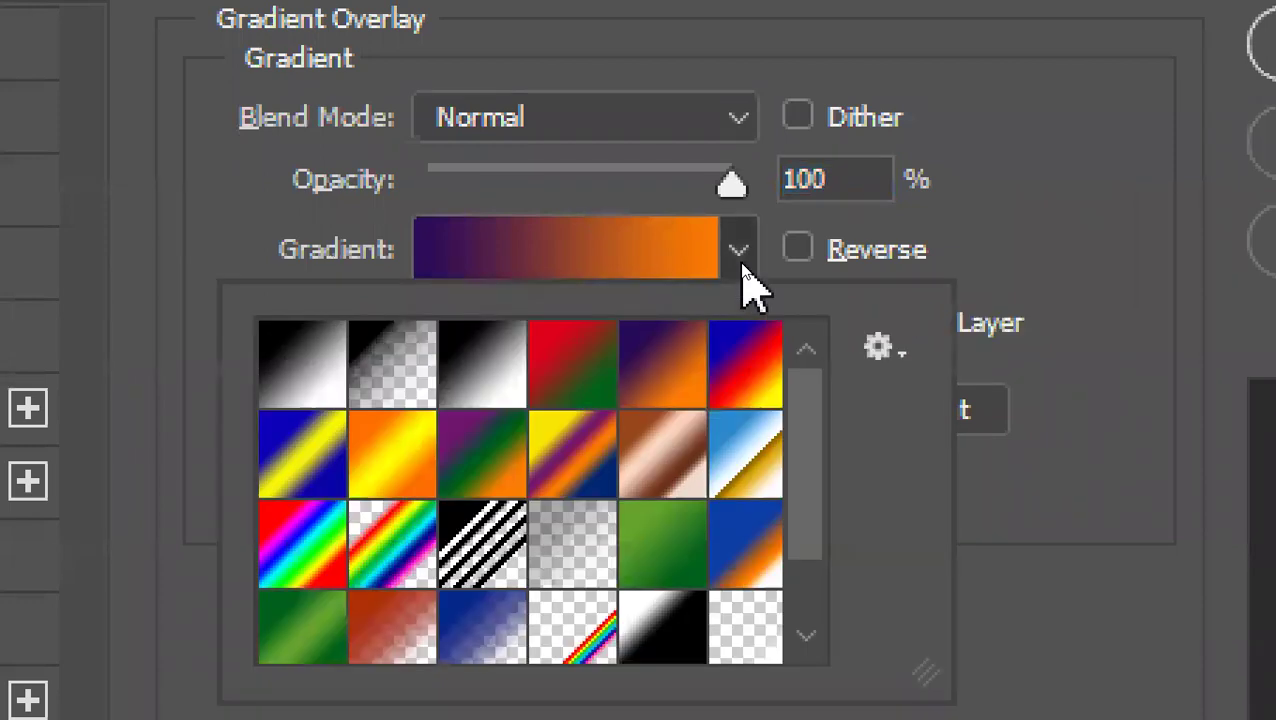
click(390, 462)
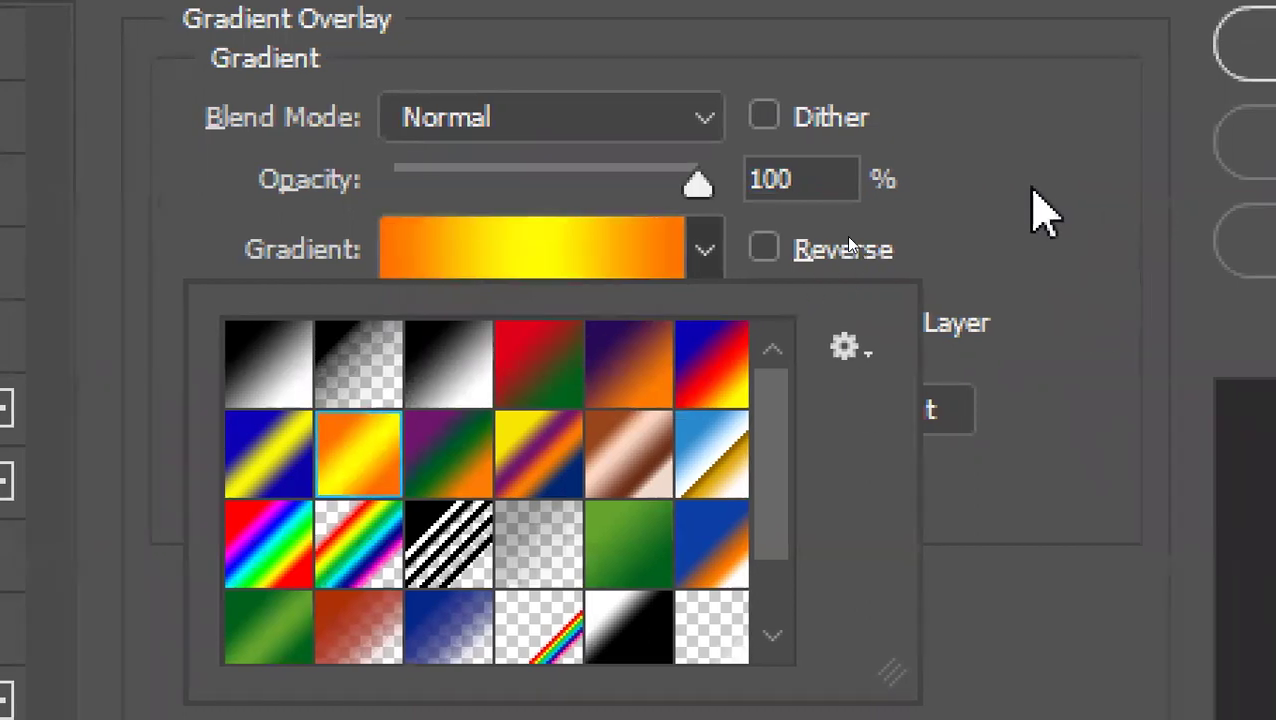
click(1068, 192)
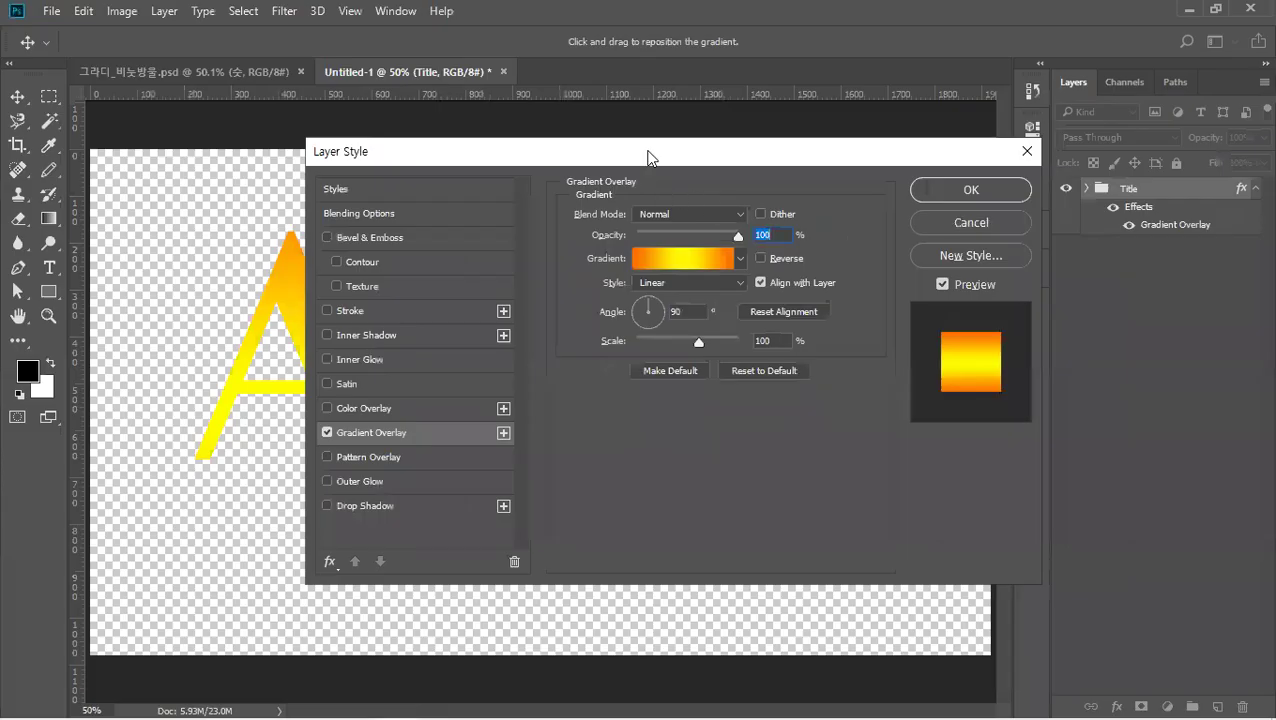
drag(648, 158, 793, 191)
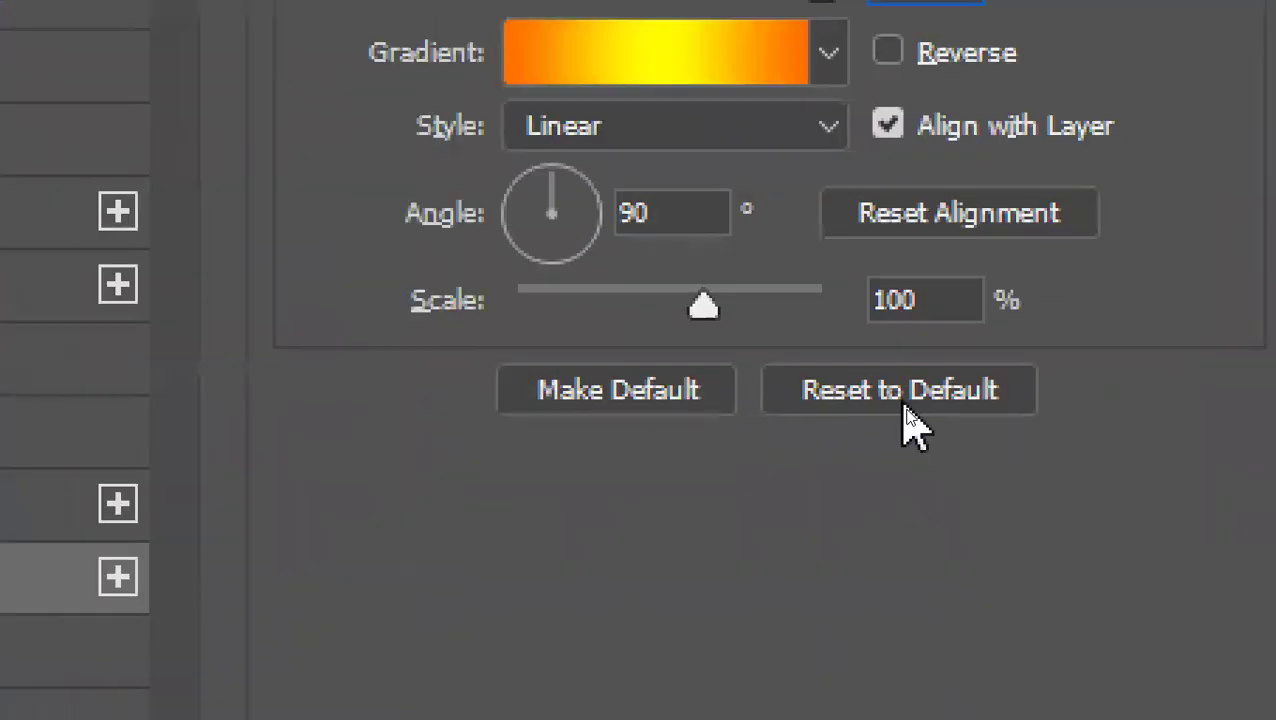
Reset the gradient overlay to its default settings and reapply the Orange, Yellow, Orange preset.
click(905, 405)
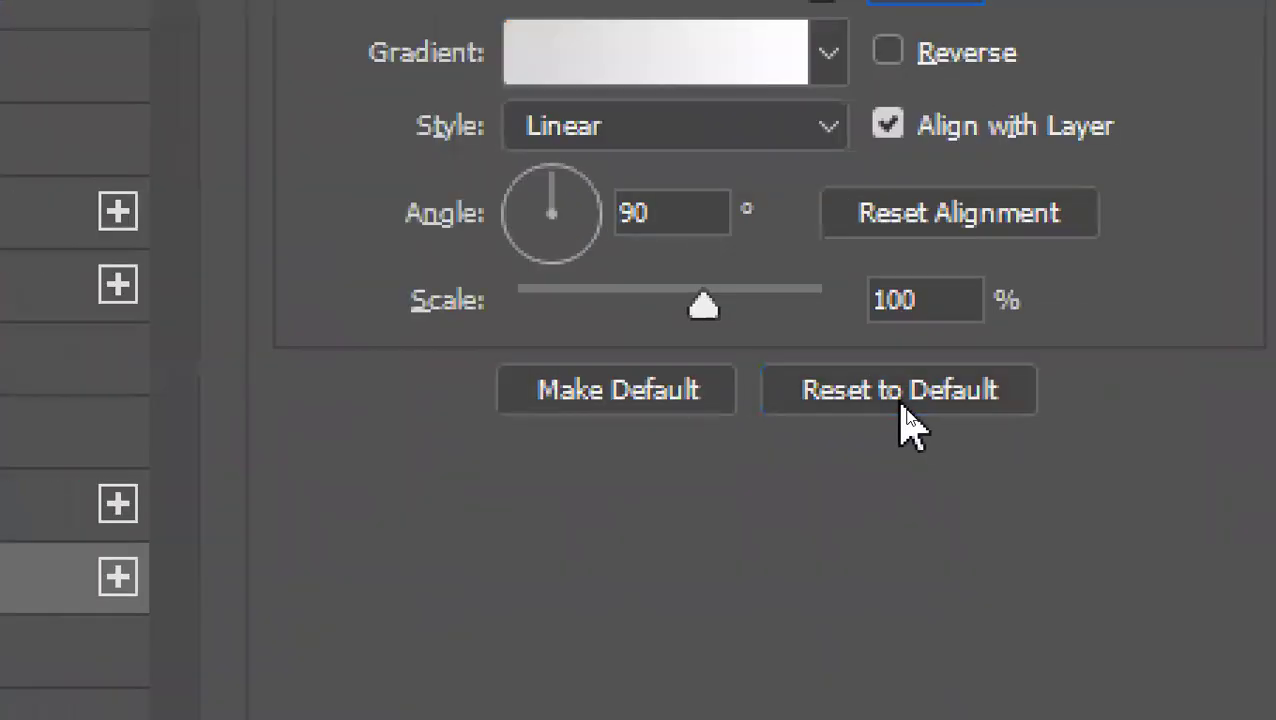
click(828, 58)
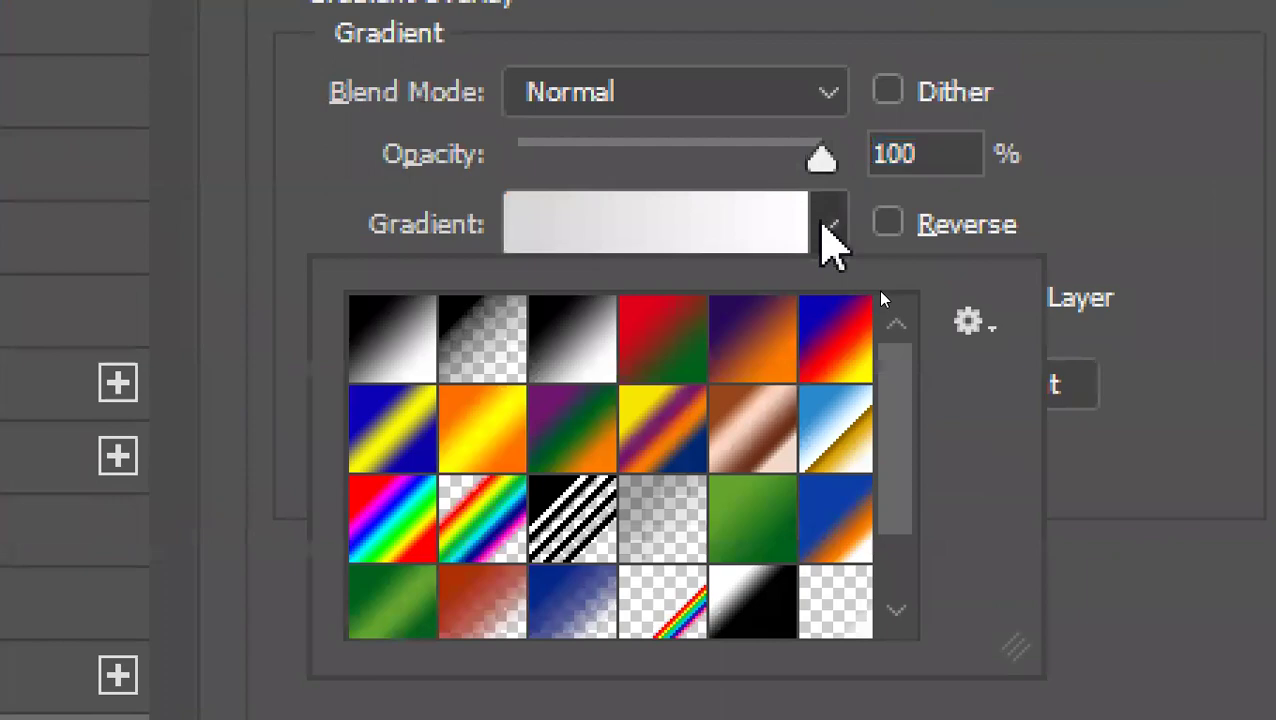
click(500, 445)
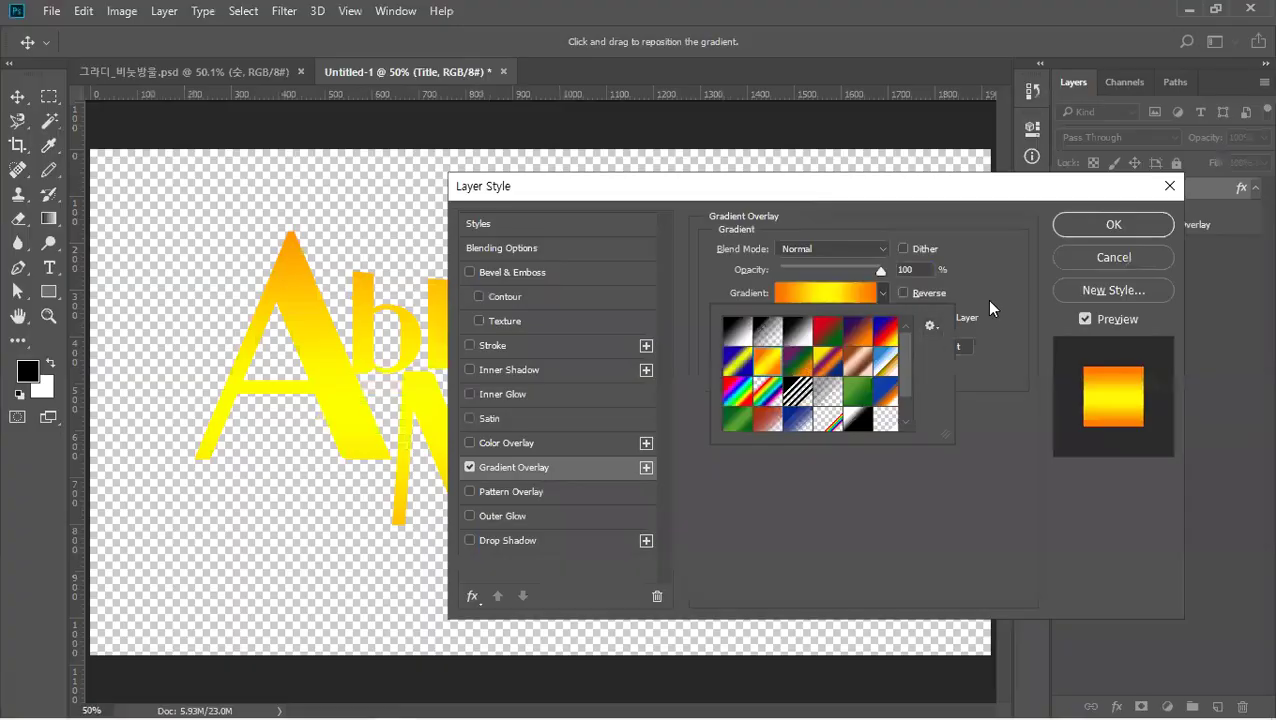
click(1175, 121)
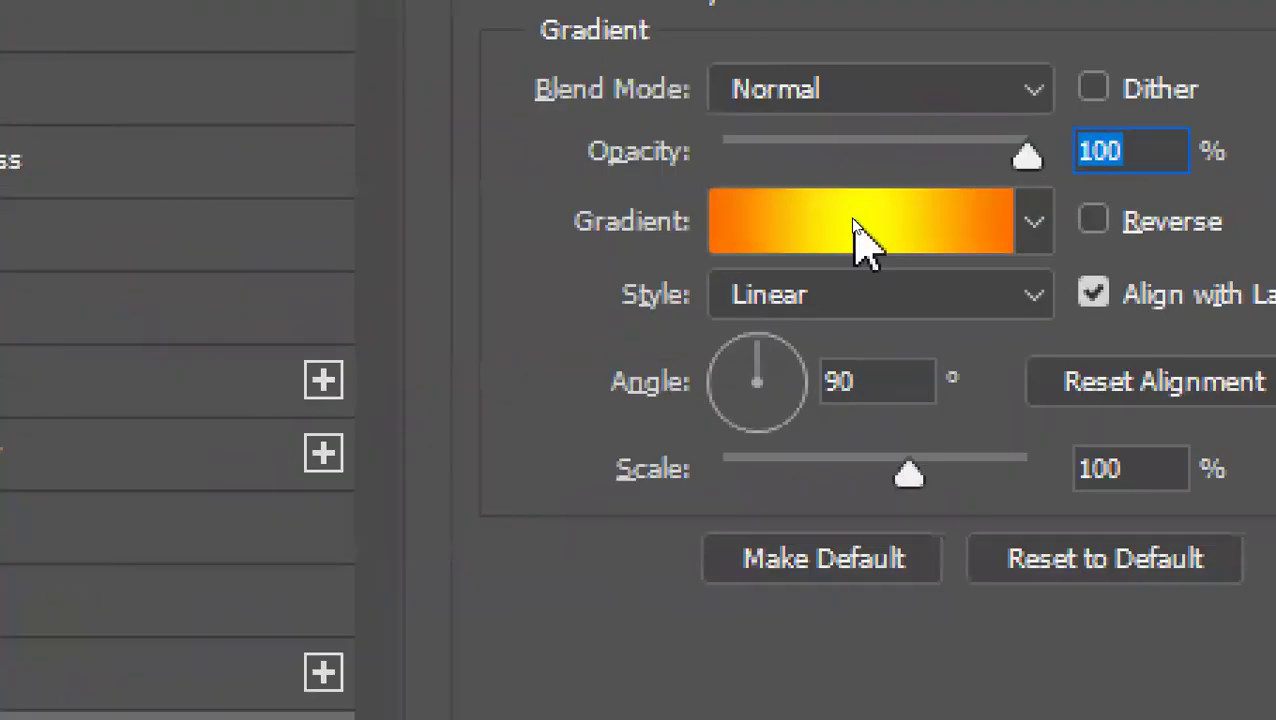
Edit the overlay gradient by removing its first orange color stop and moving the yellow stop to location 0%.
click(860, 228)
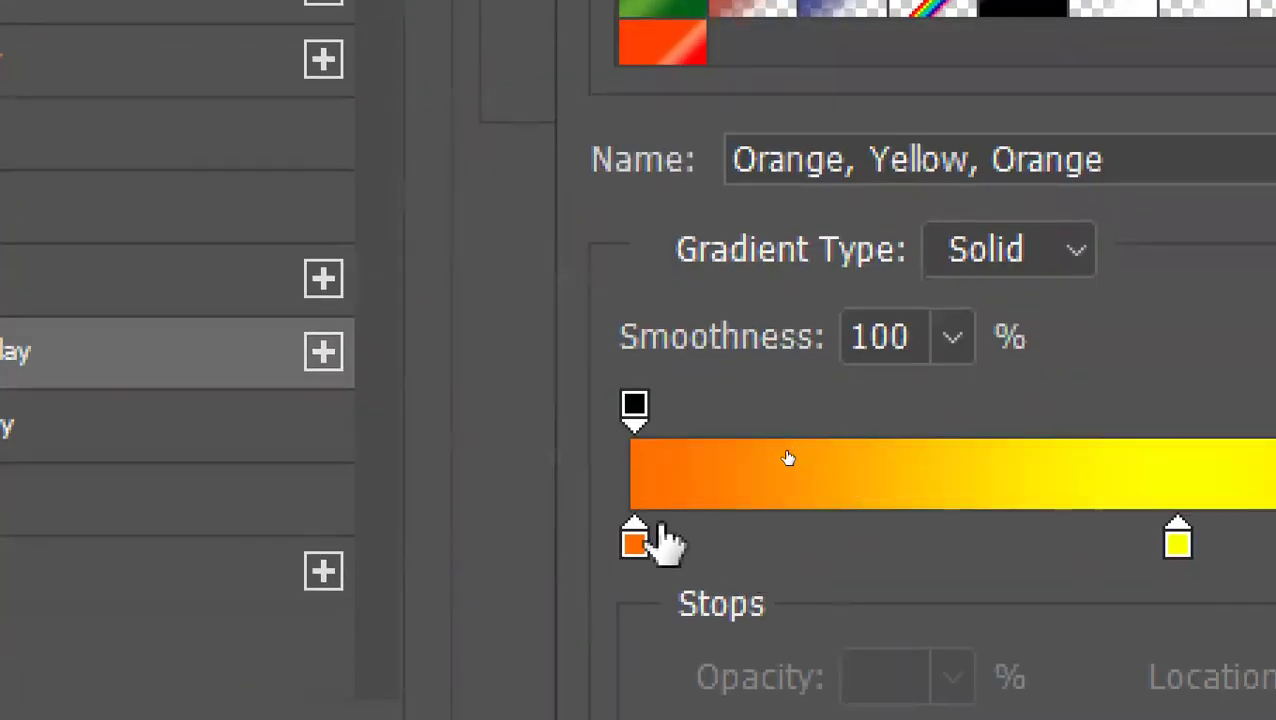
drag(632, 545, 590, 649)
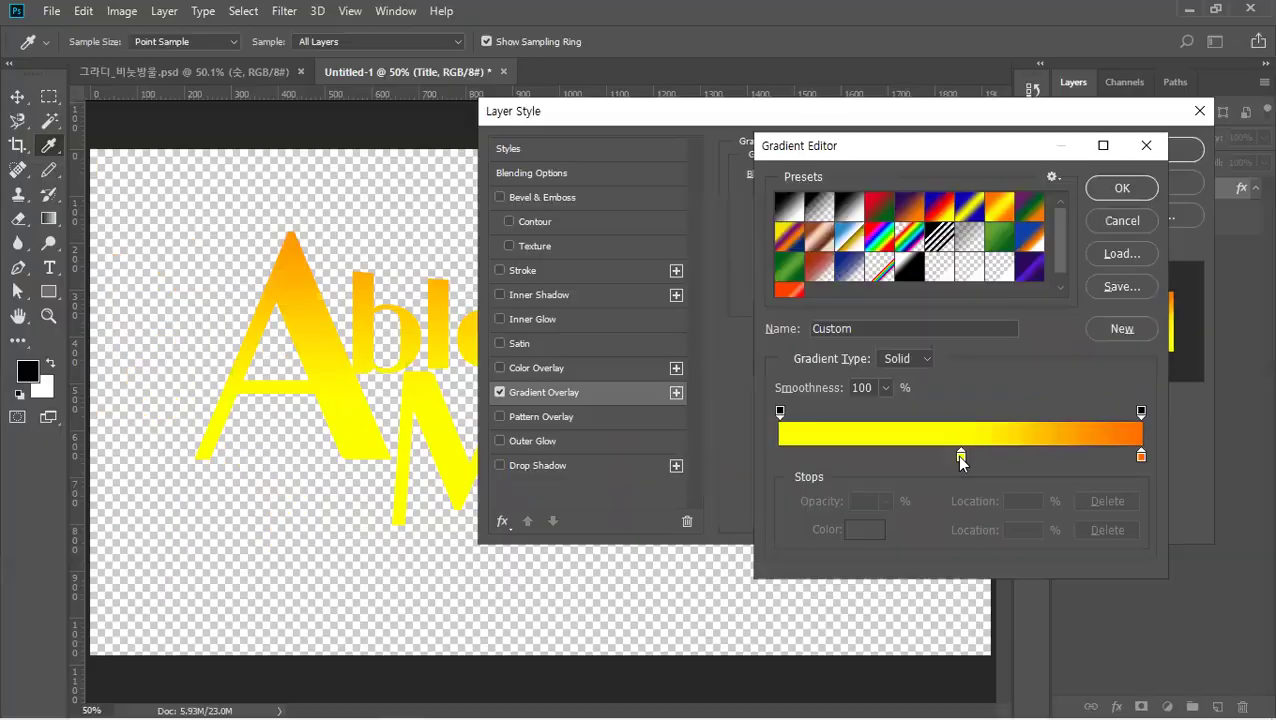
click(977, 518)
drag(977, 518, 668, 518)
drag(800, 462, 751, 455)
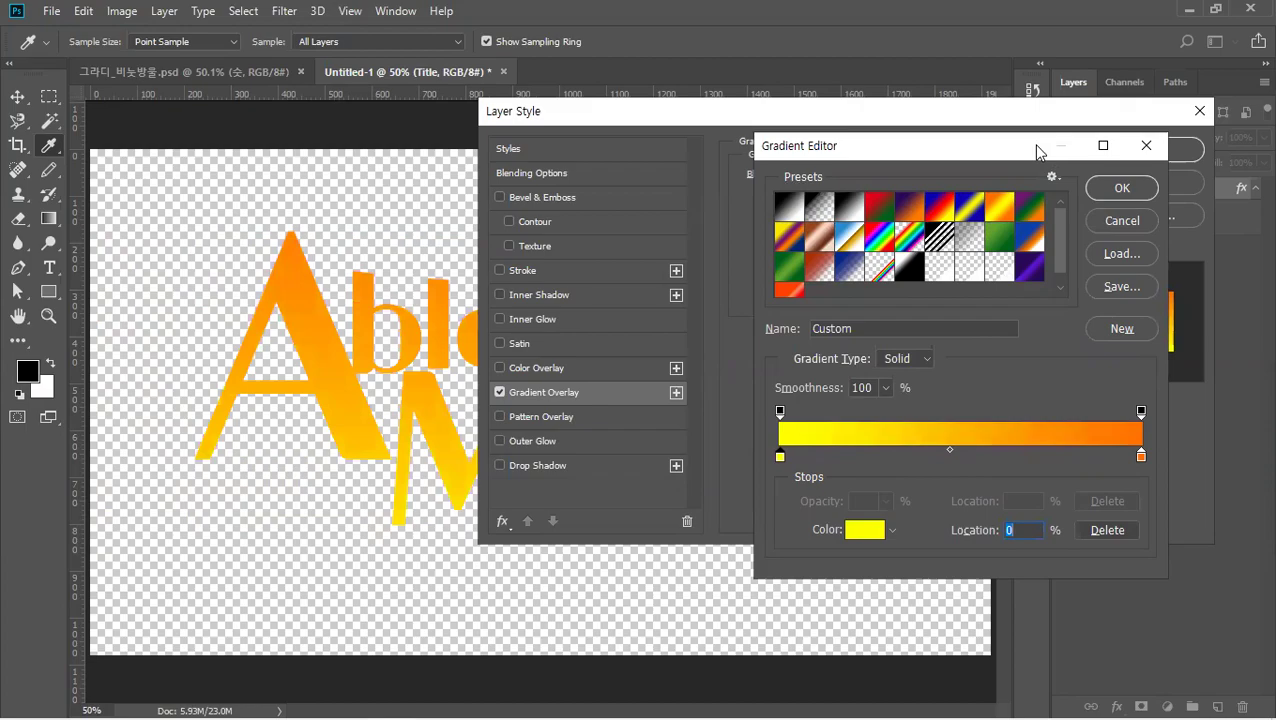
Shift the color midpoint between the yellow and orange stops to location 46%.
drag(1037, 150, 950, 52)
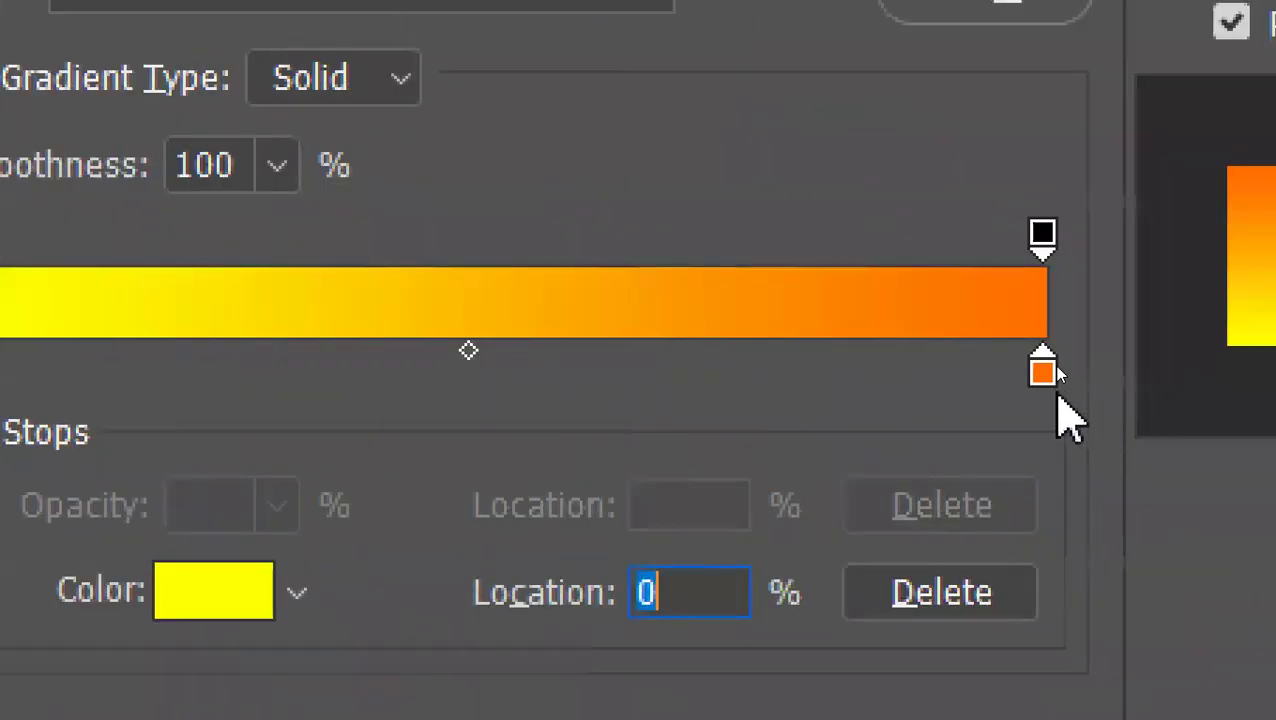
click(1048, 378)
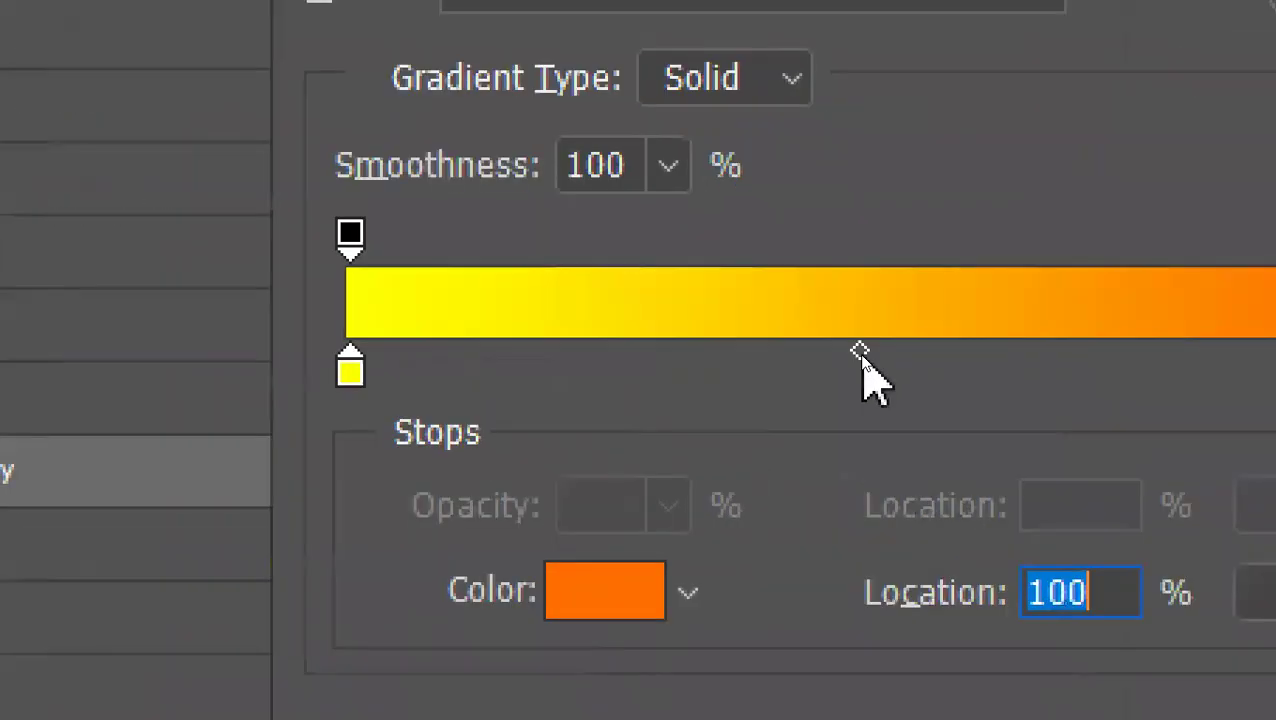
mouse_move(860, 353)
mouse_down()
mouse_move(811, 358)
mouse_move(852, 359)
mouse_up()
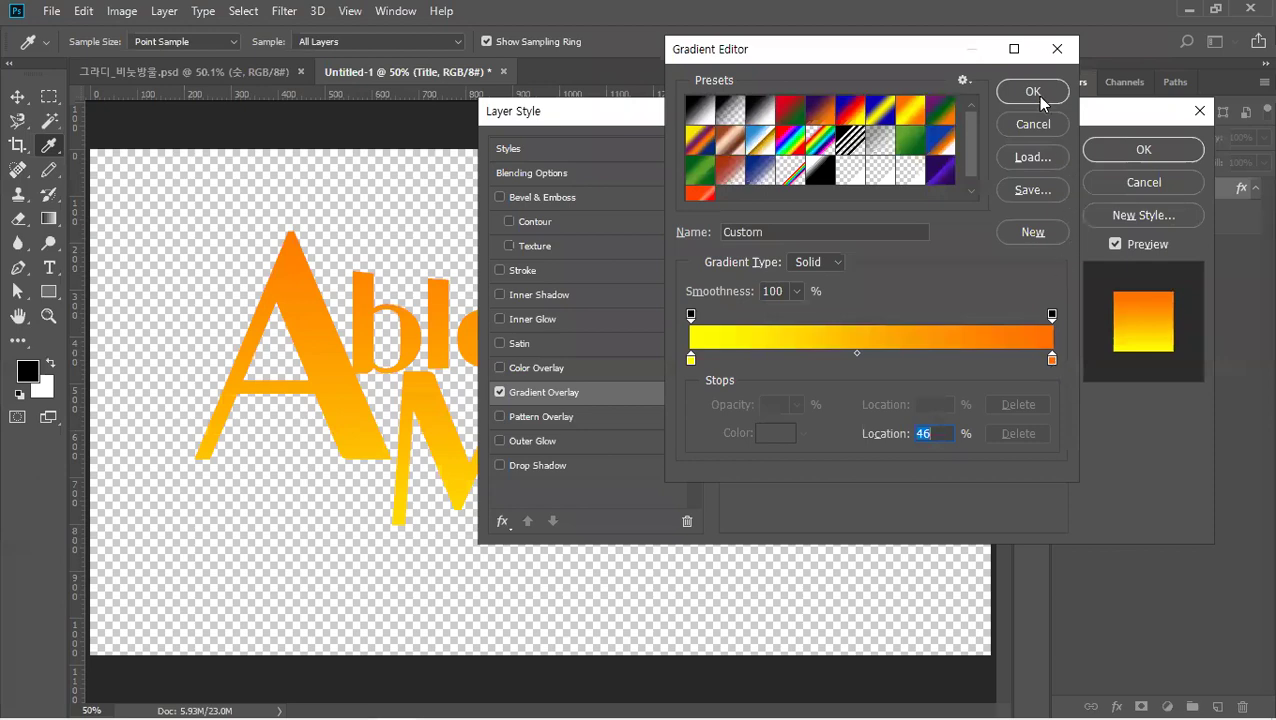
Save the yellow-to-orange gradient as a new preset named Custom and accept the edited gradient.
key(alt)
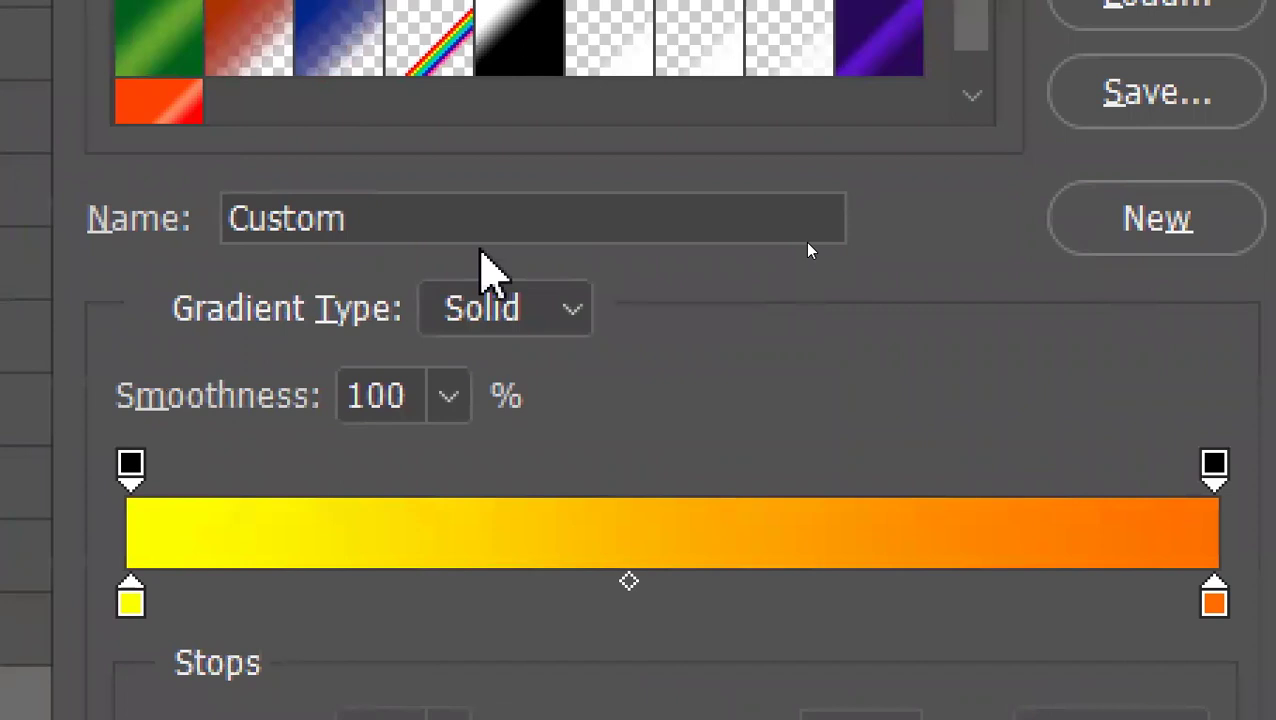
click(477, 228)
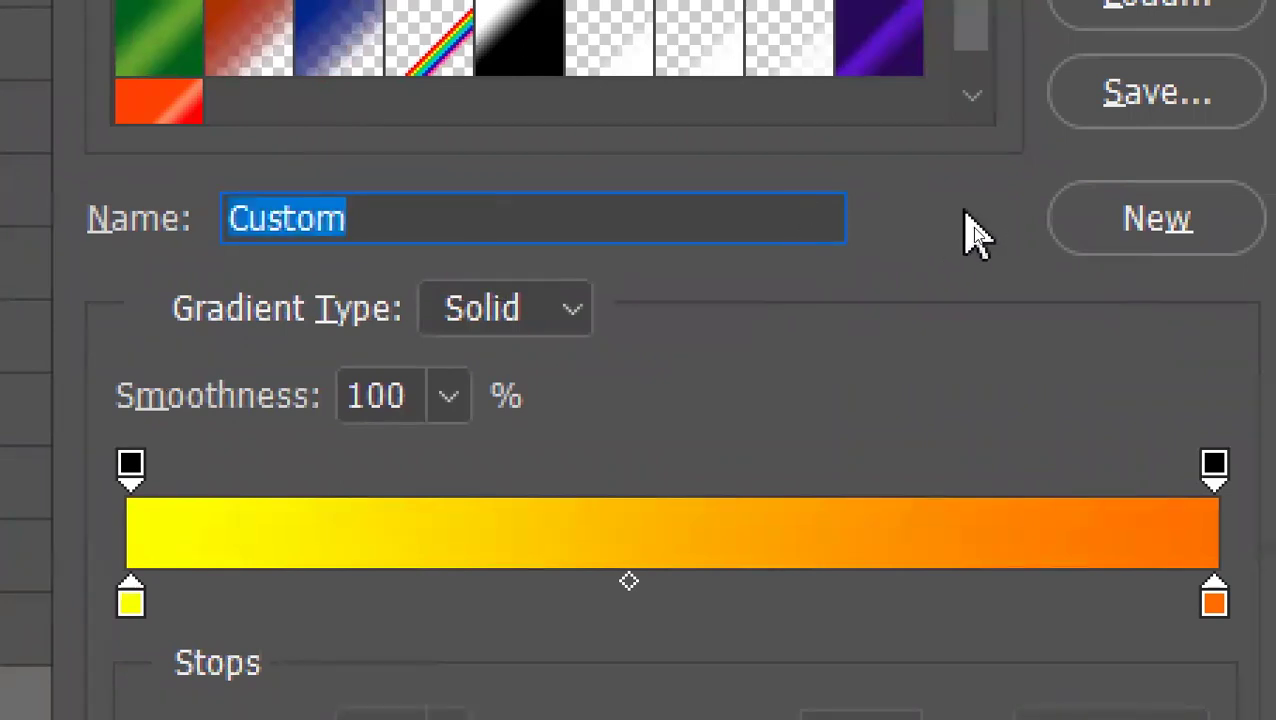
click(1110, 222)
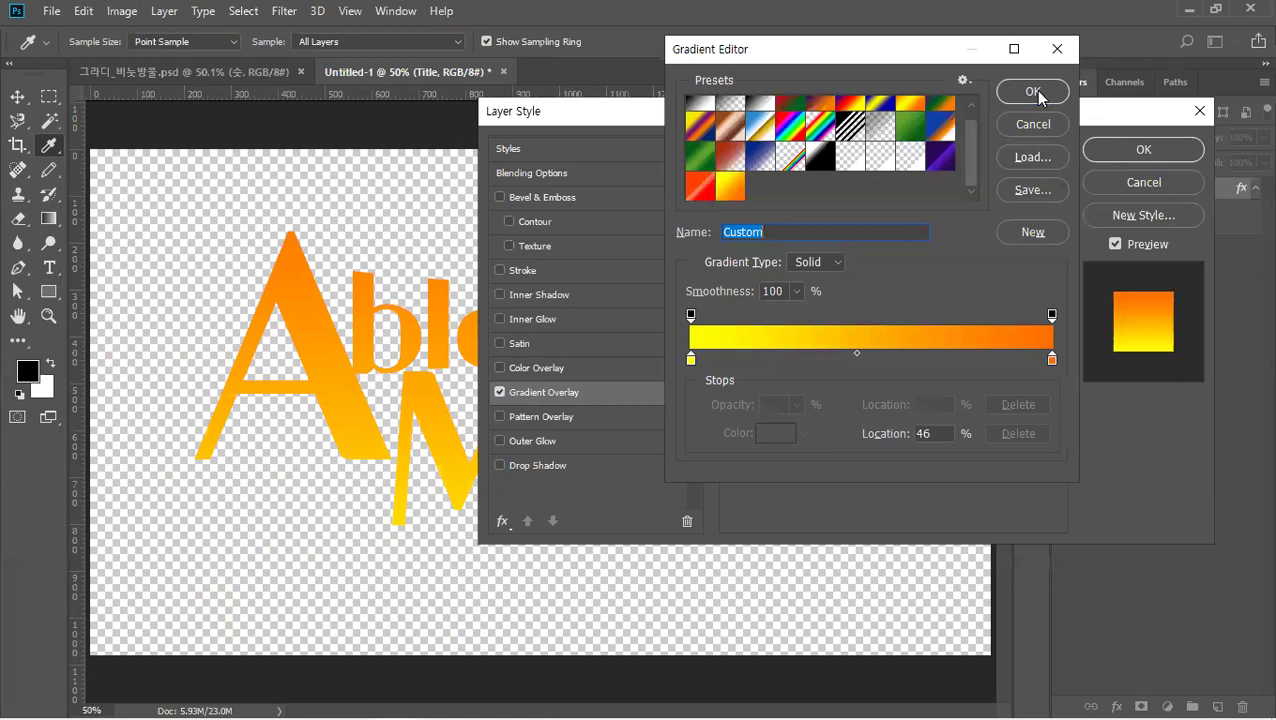
click(1033, 91)
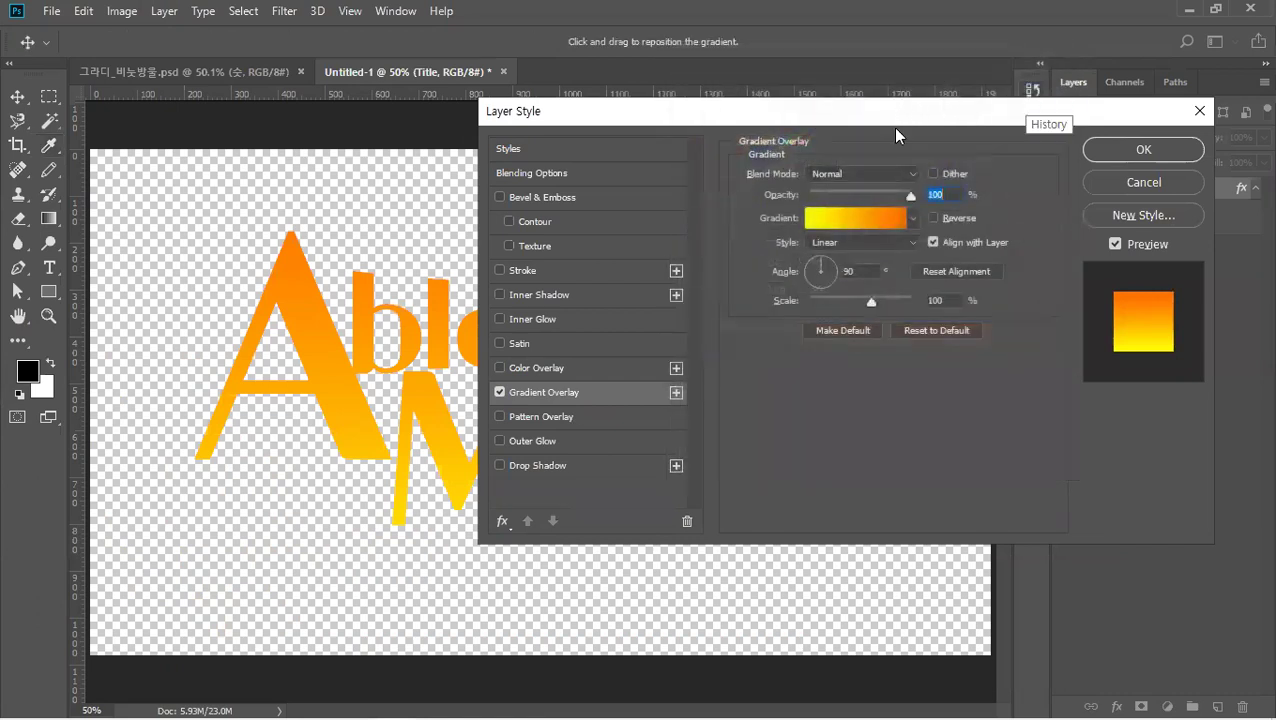
Set the gradient overlay's angle to -93° and reposition the gradient slightly on the lettering.
drag(893, 127, 1071, 162)
drag(517, 352, 515, 380)
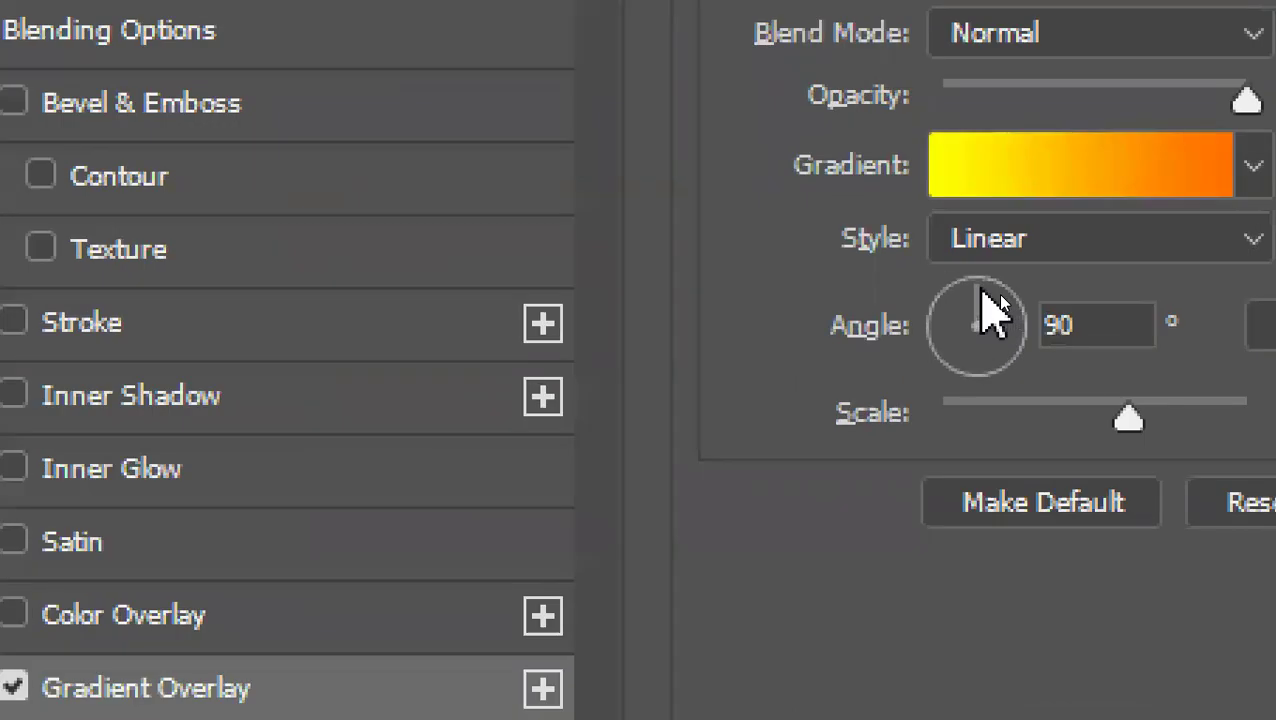
drag(985, 293, 980, 374)
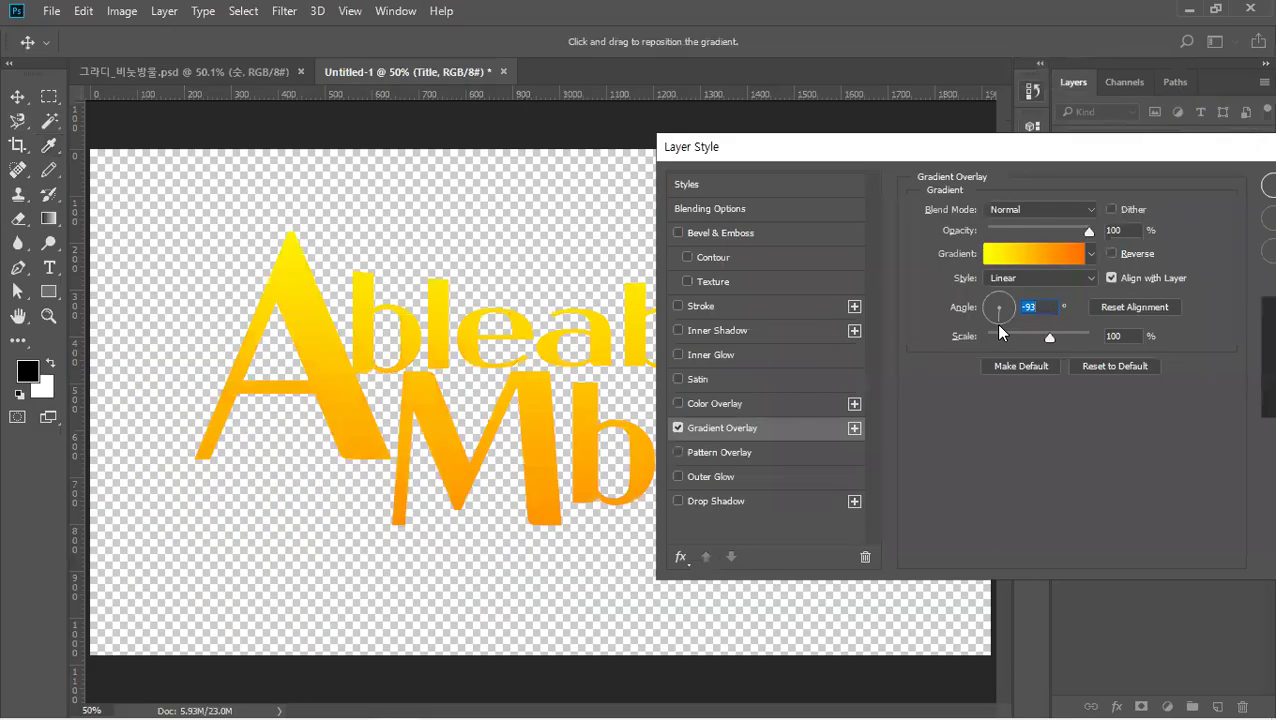
mouse_move(413, 335)
mouse_down()
mouse_move(415, 426)
mouse_move(417, 350)
mouse_up()
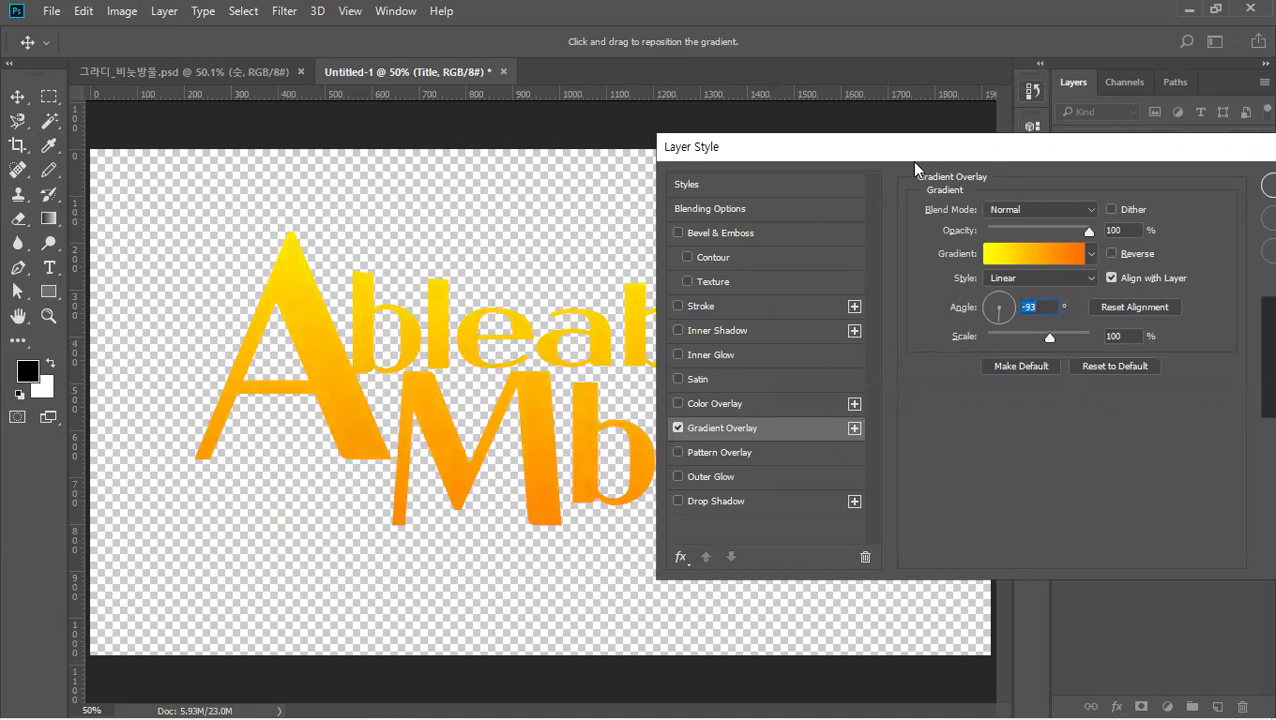
Change the gradient overlay's style to Radial with the title lettering viewed at 66.7%.
drag(911, 160, 741, 222)
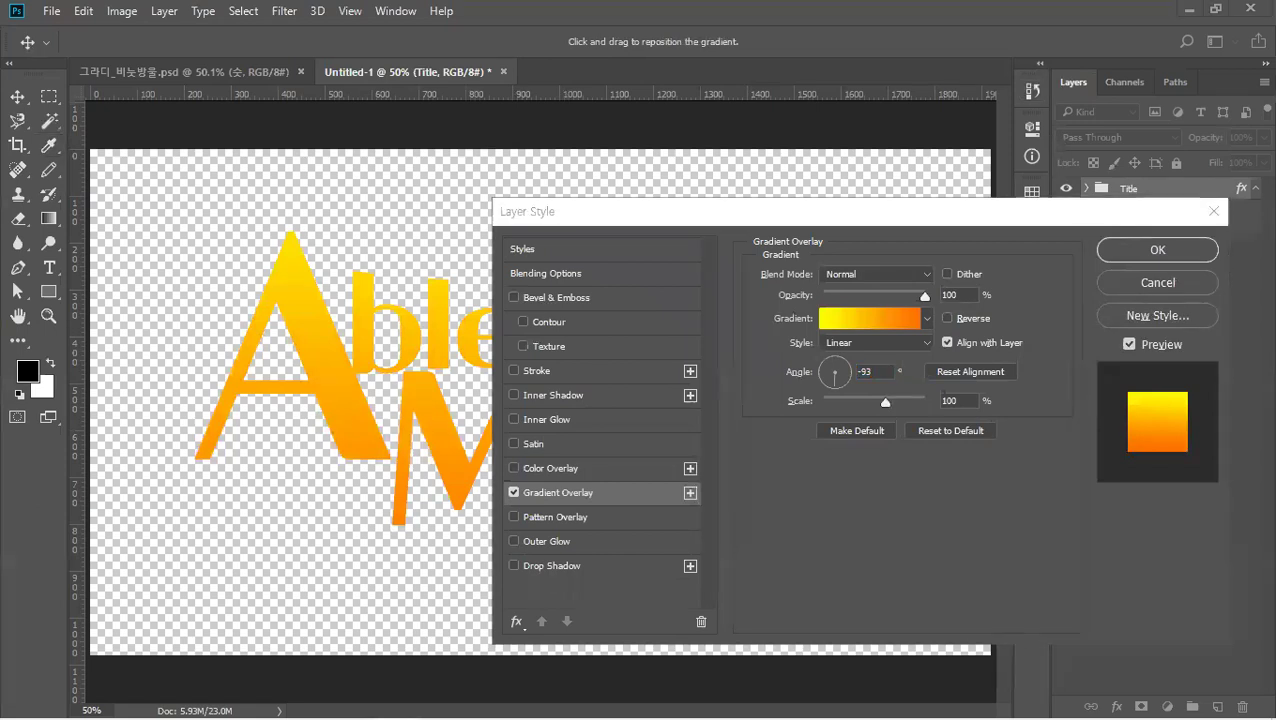
click(680, 214)
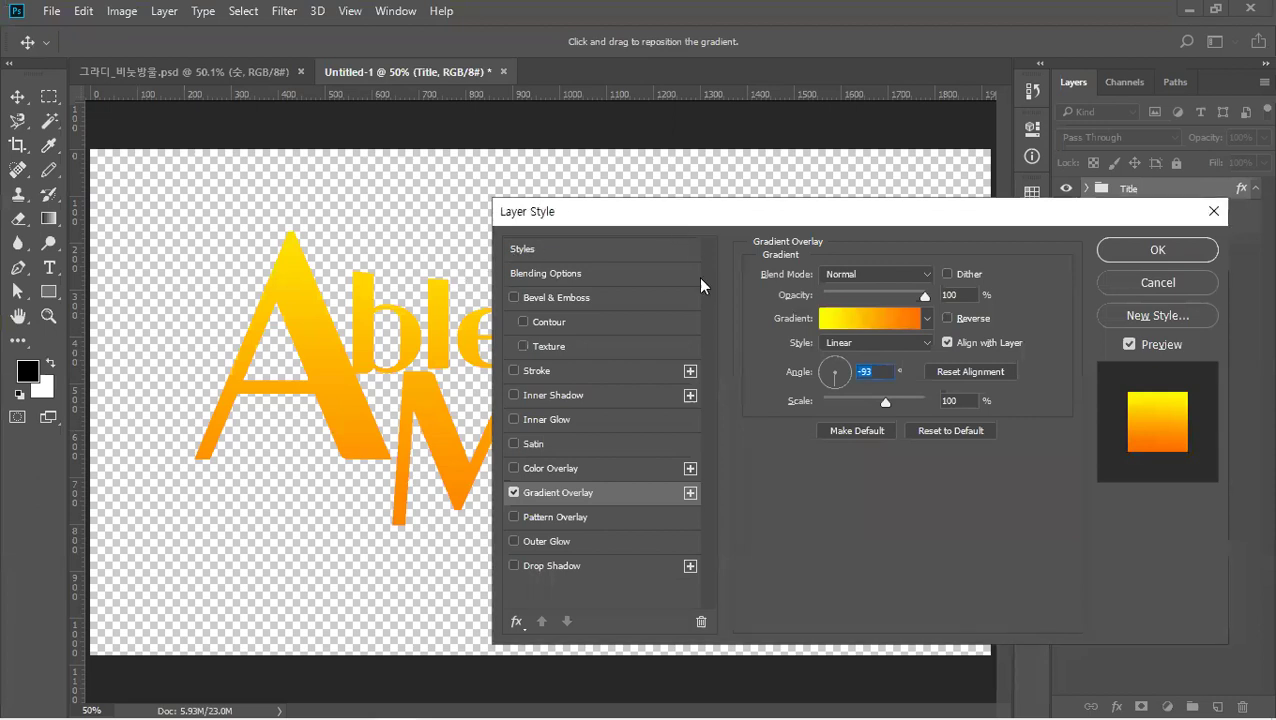
drag(683, 221, 697, 495)
key(ctrl+plus)
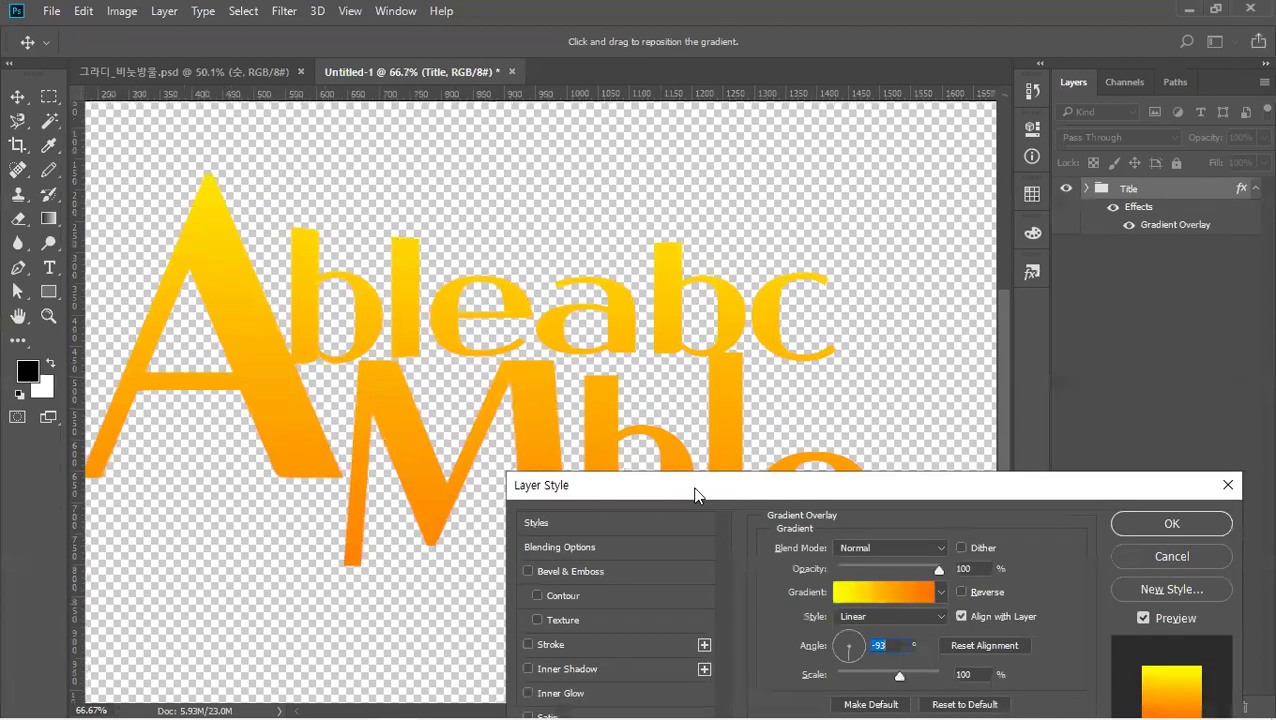
drag(630, 380, 737, 337)
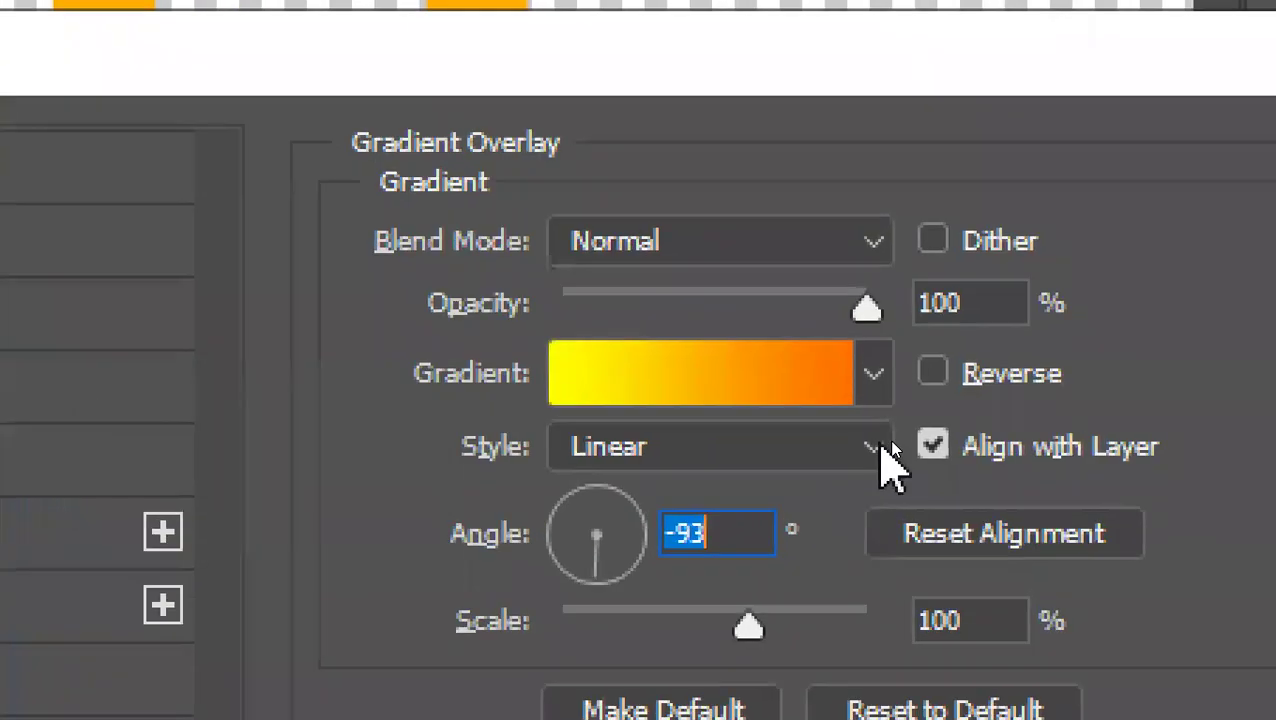
click(896, 438)
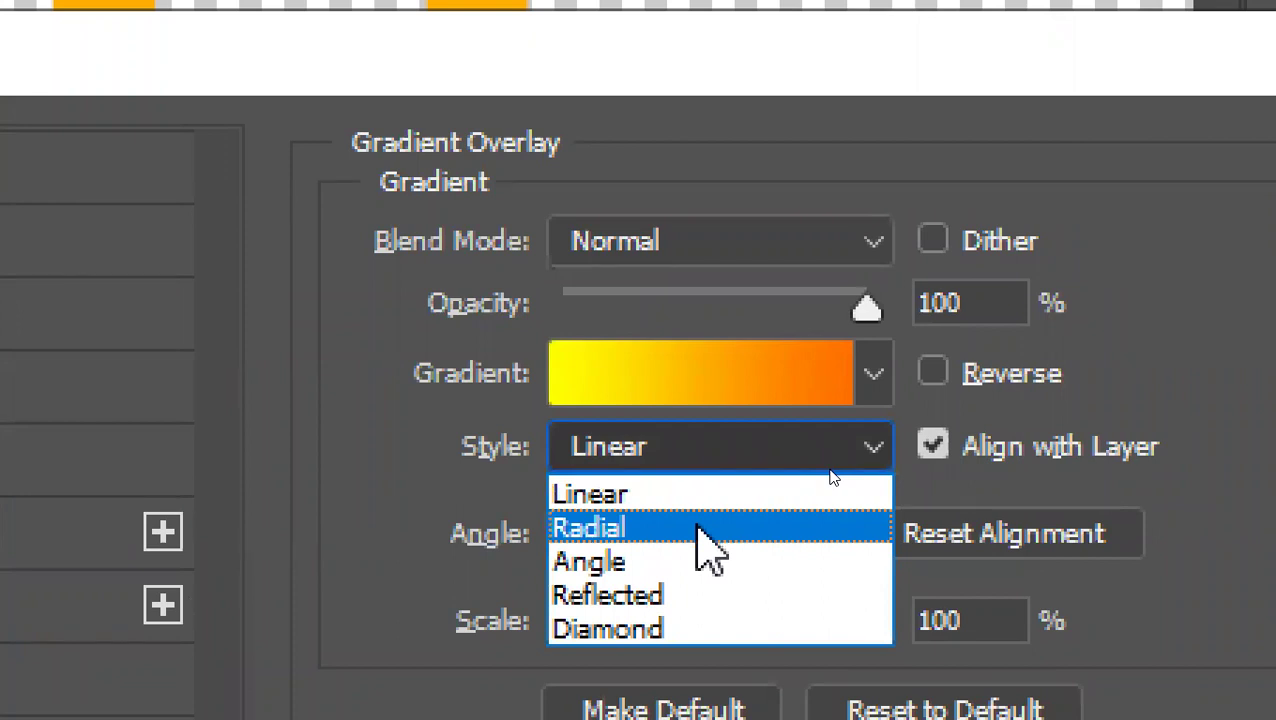
click(698, 530)
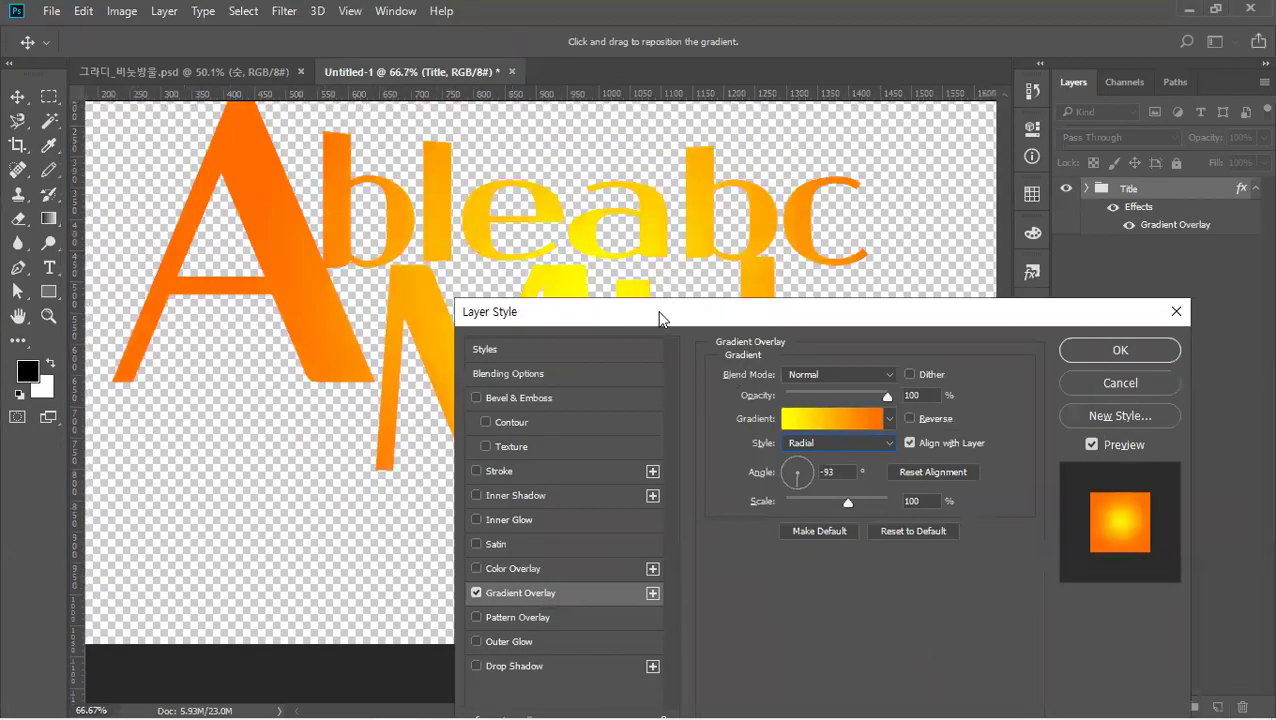
Reposition the radial gradient so its yellow center sits over the "le" in the upper word.
drag(659, 318, 625, 500)
drag(590, 276, 524, 245)
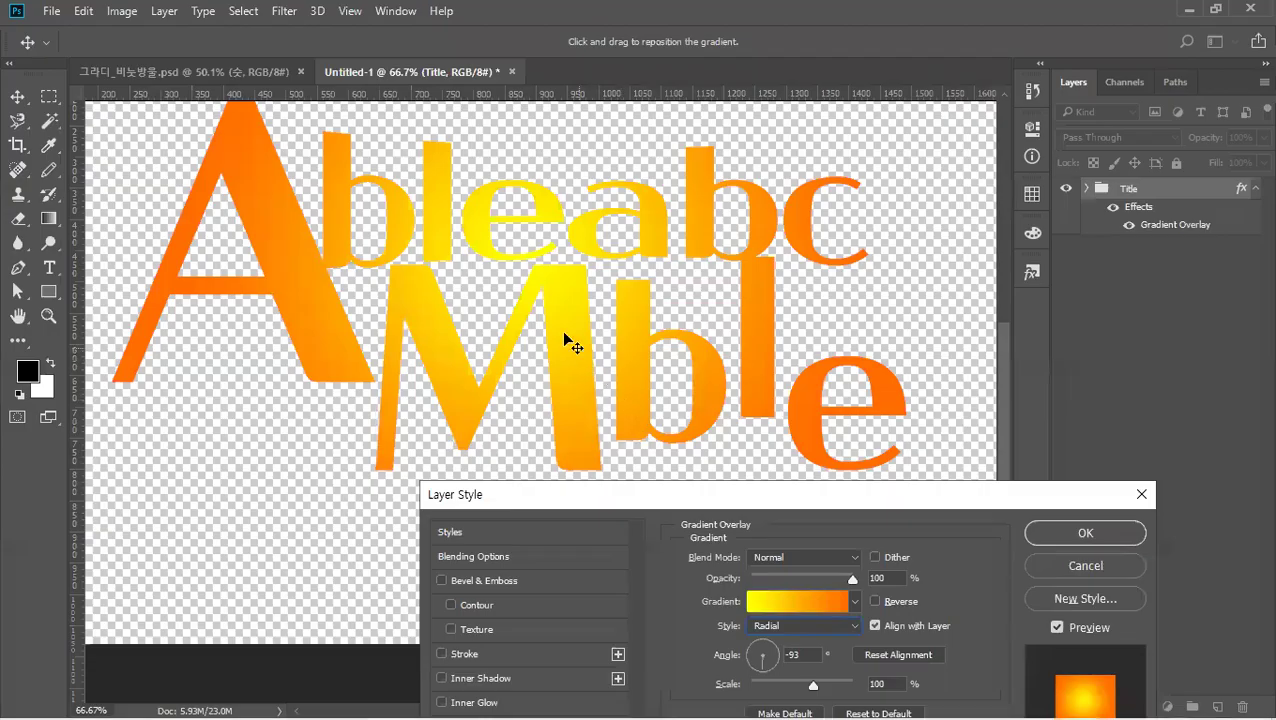
drag(567, 339, 518, 182)
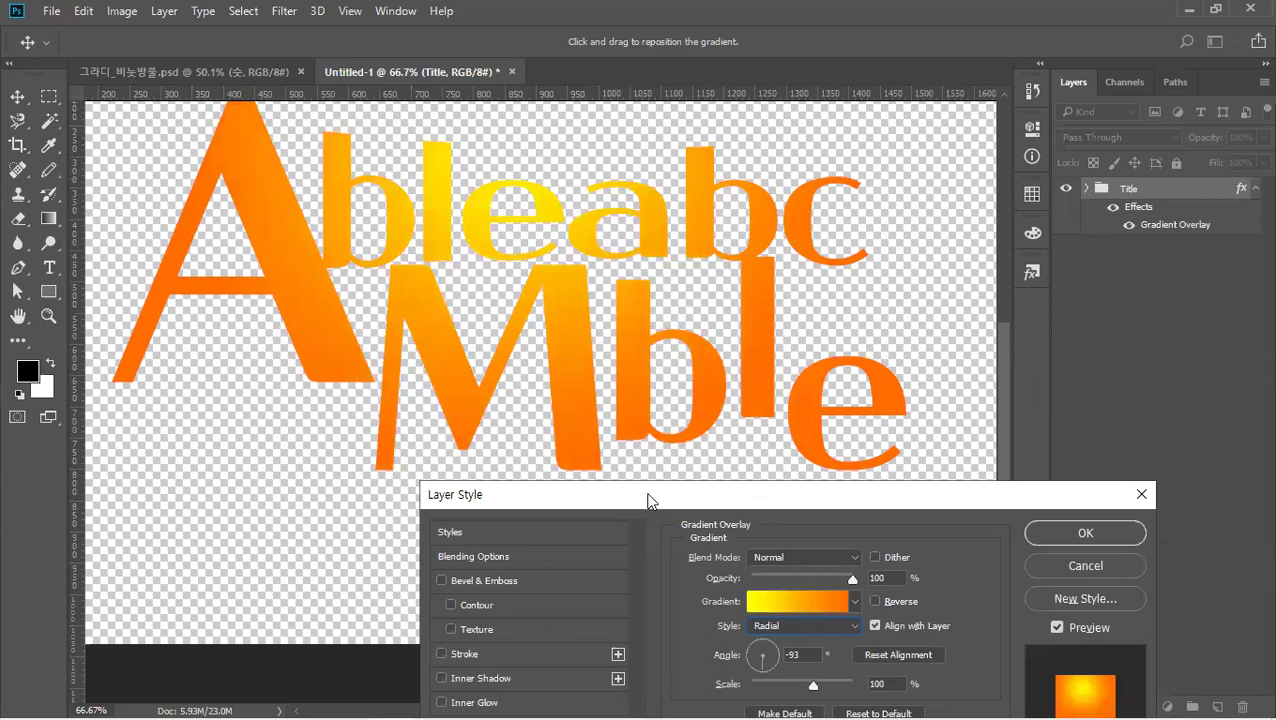
Add a Bevel & Emboss effect to the Title group and open its settings.
drag(648, 500, 605, 228)
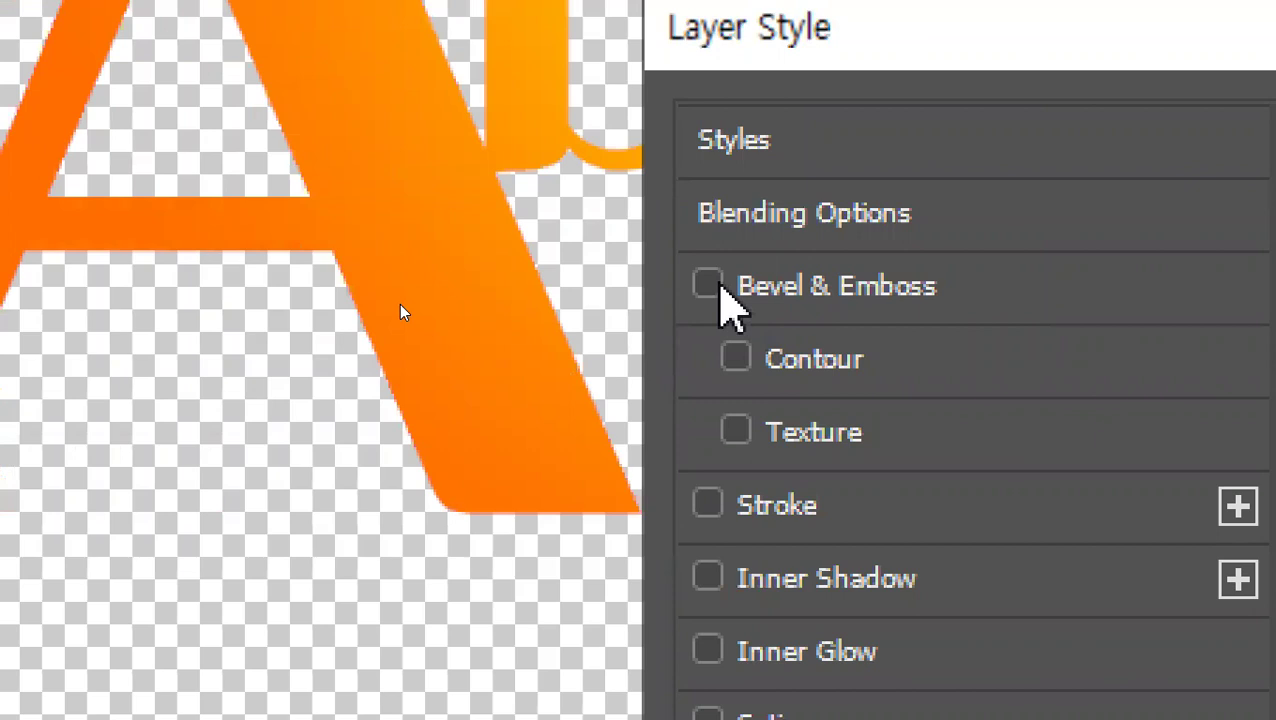
click(716, 285)
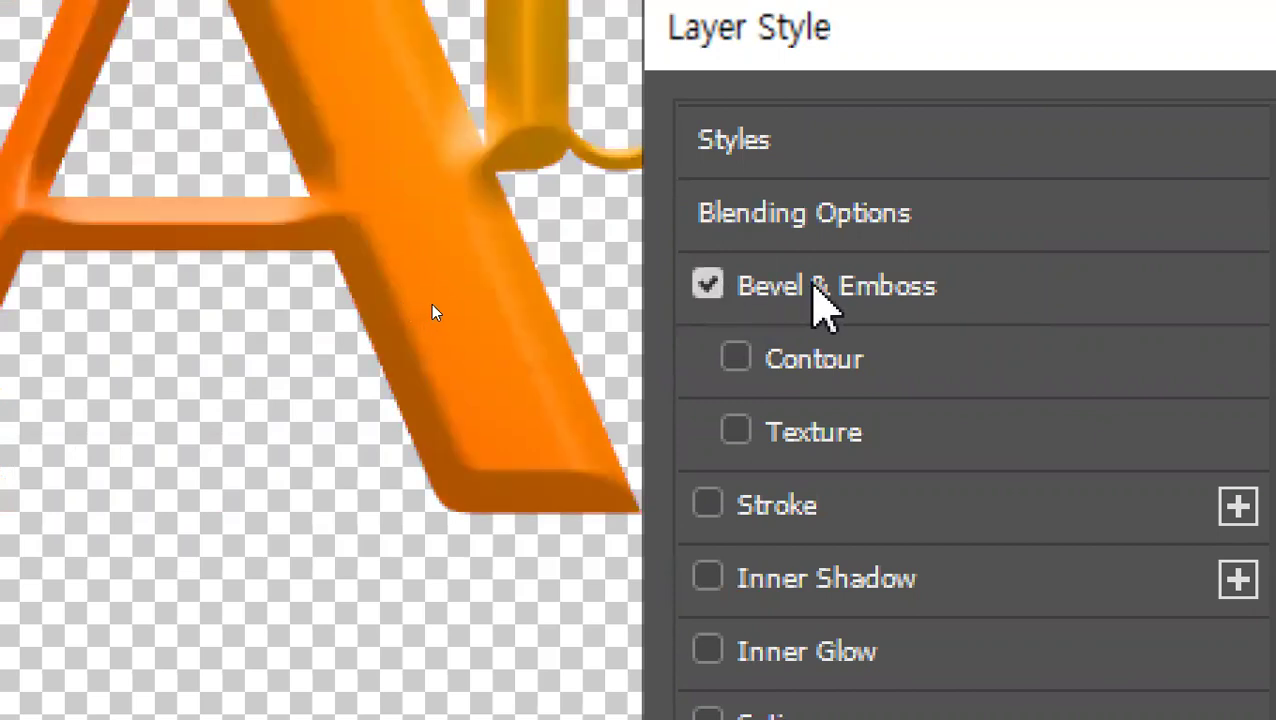
click(813, 286)
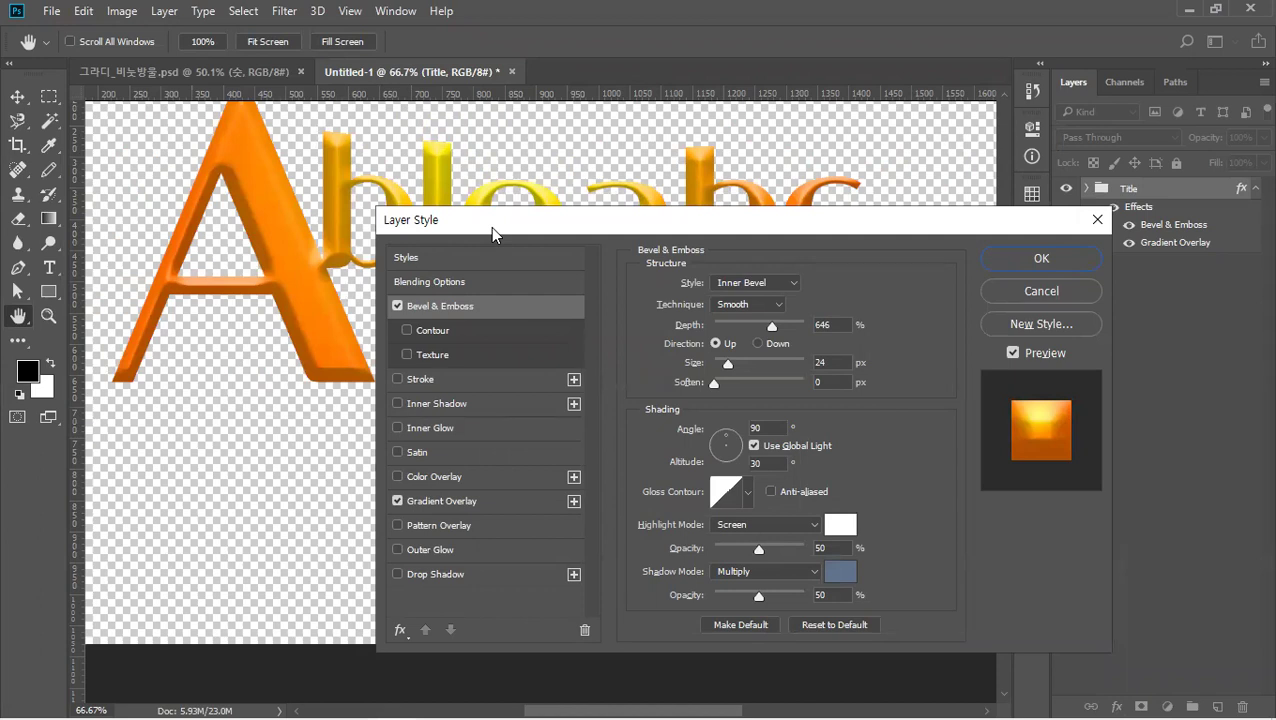
Raise the depth of the Title group's bevel to 1000%, keeping the lettering in view beside the settings.
drag(490, 226, 532, 310)
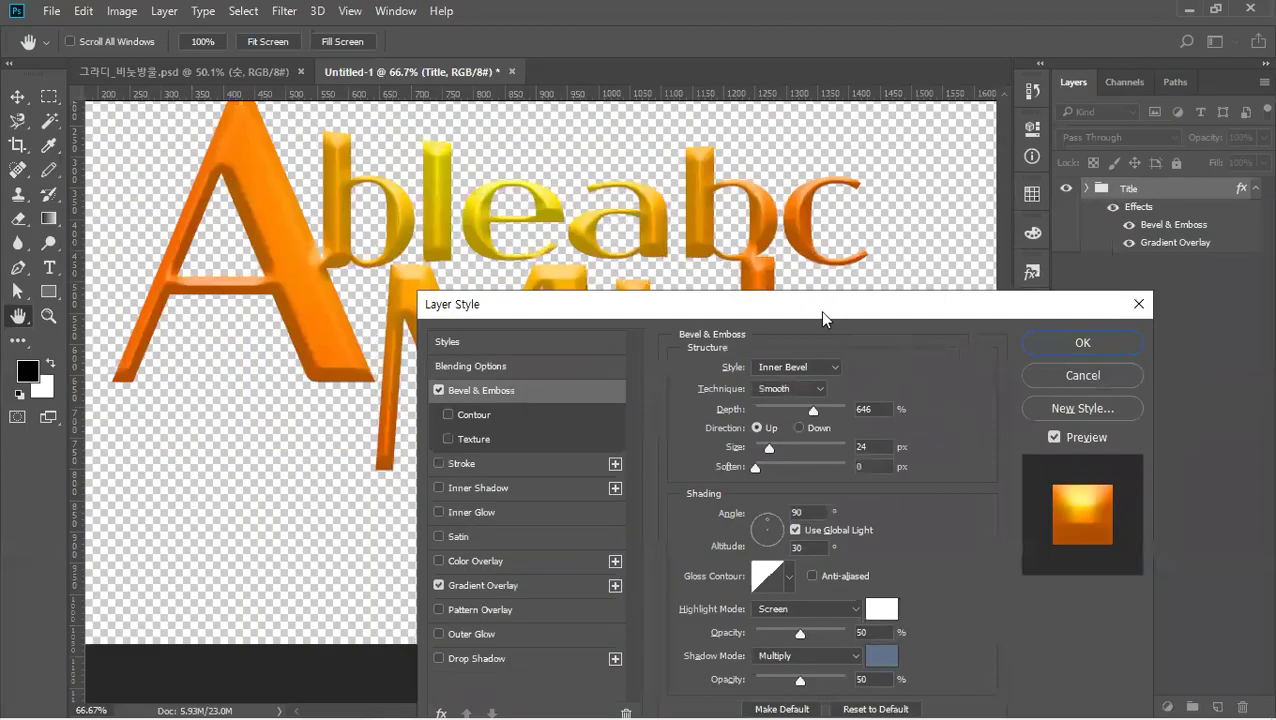
drag(822, 317, 893, 378)
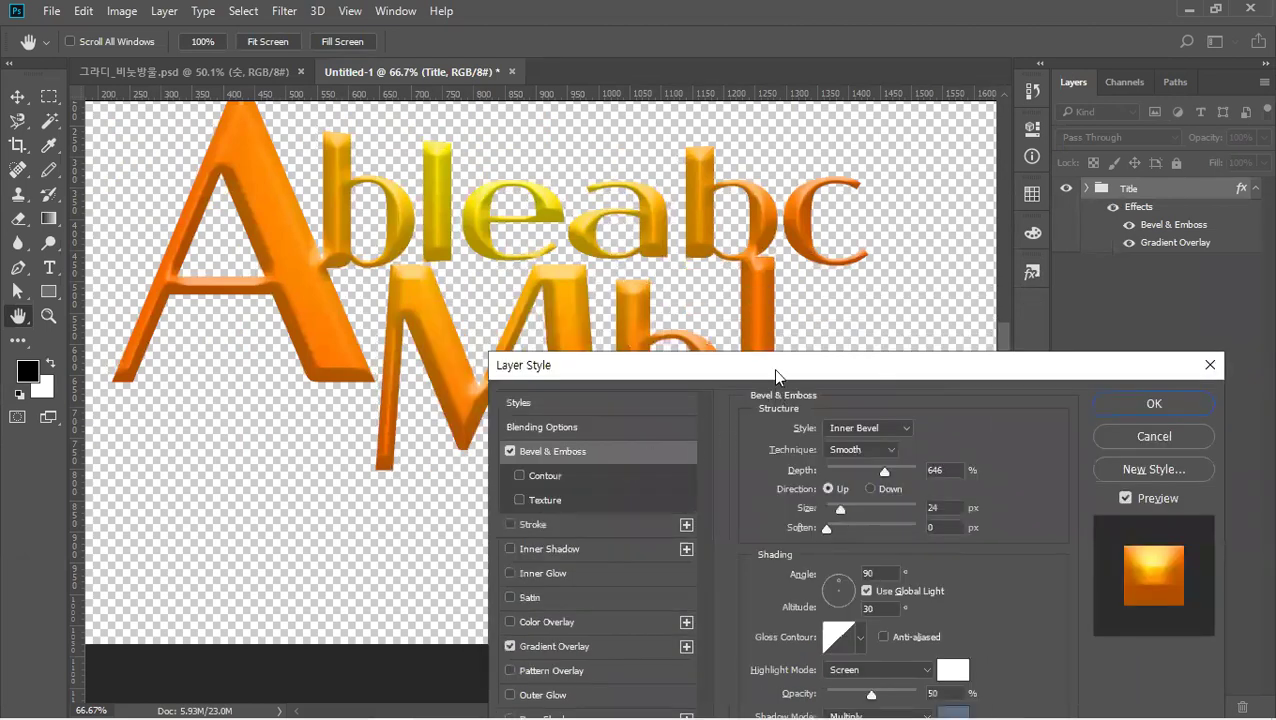
drag(773, 368, 694, 372)
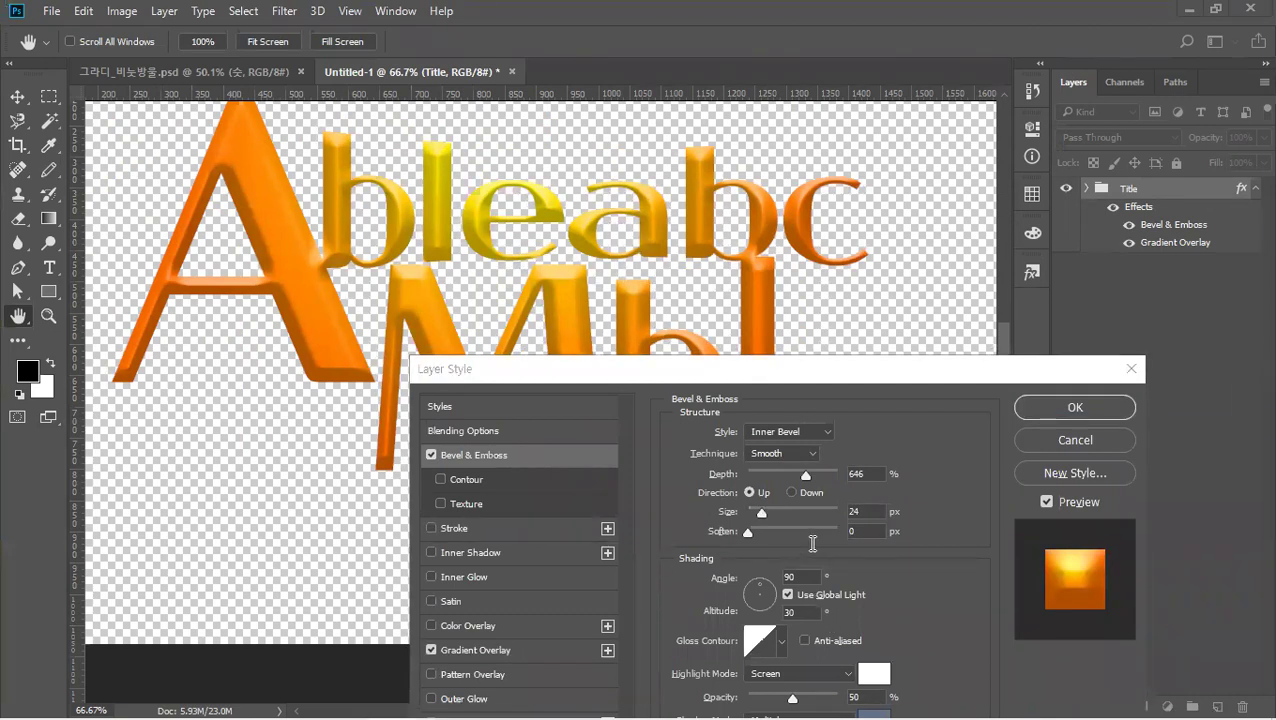
click(729, 375)
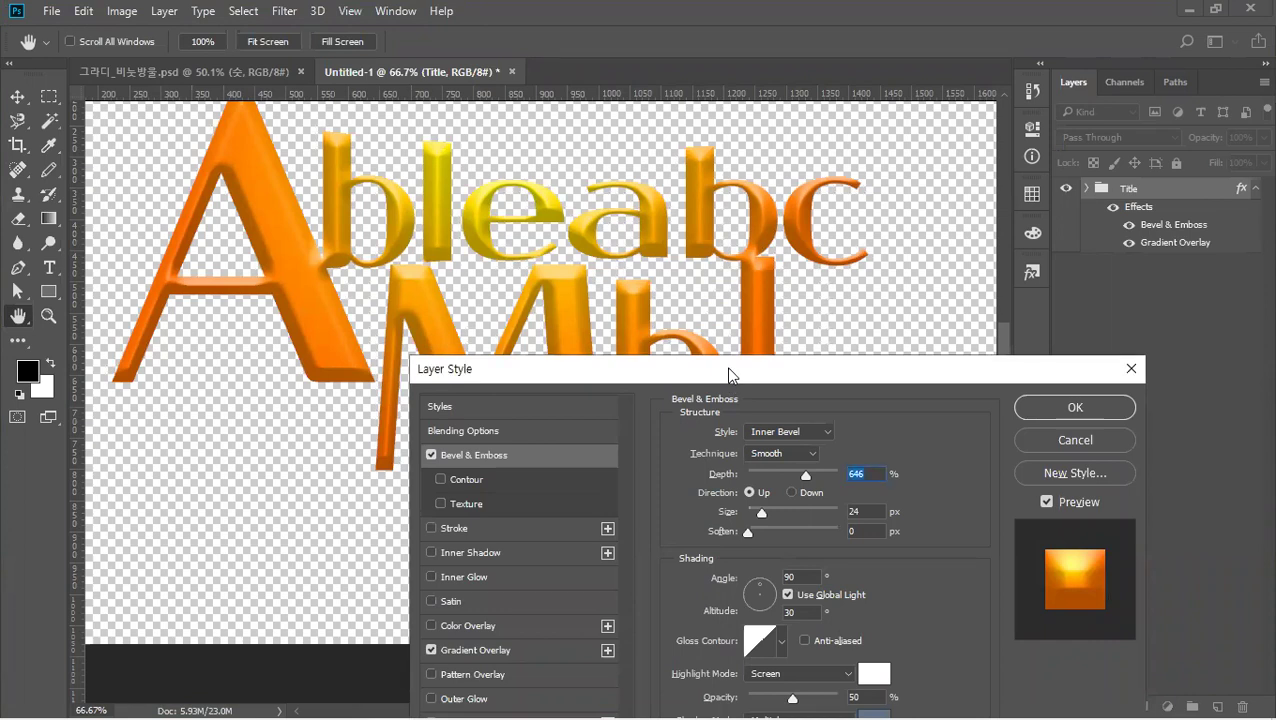
drag(729, 375, 771, 319)
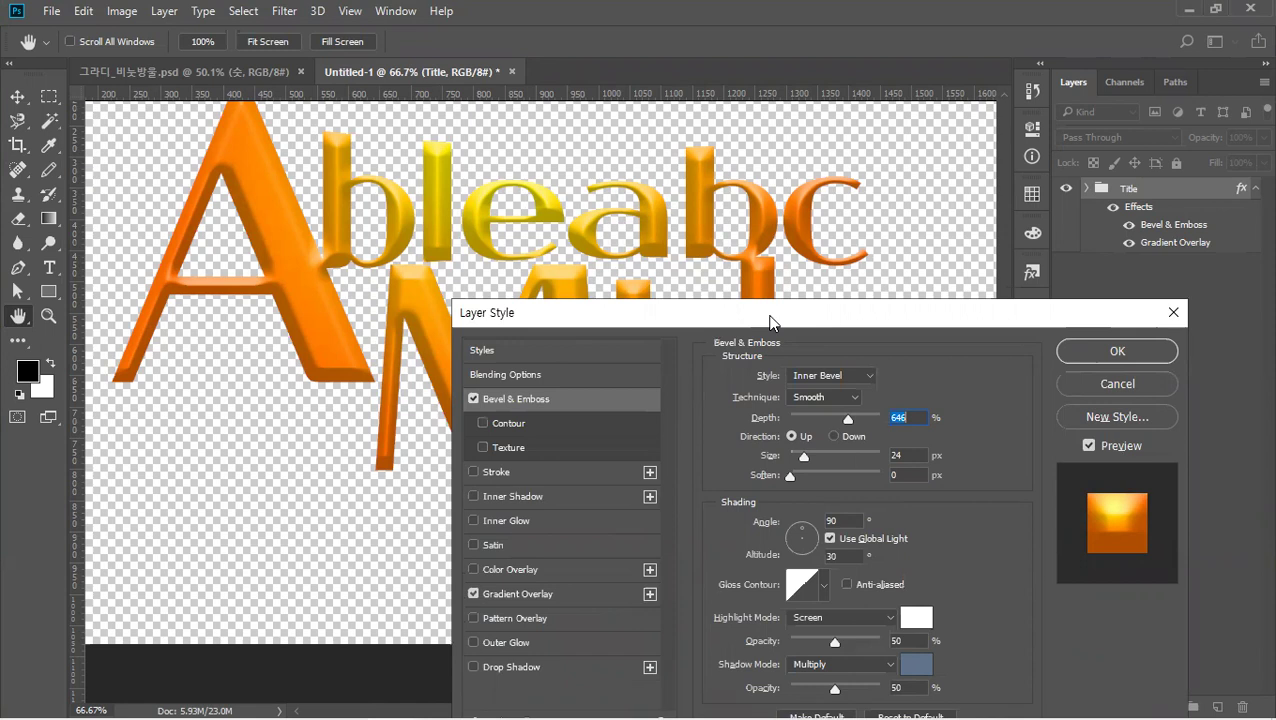
drag(770, 321, 690, 306)
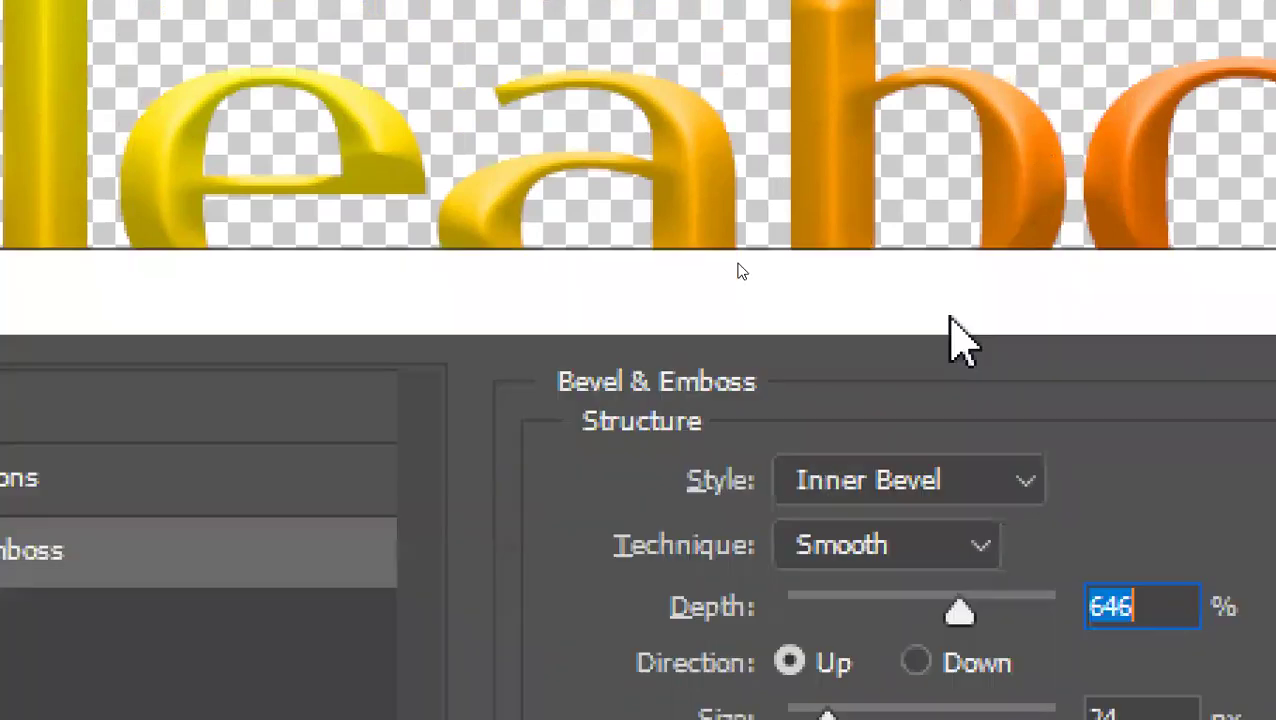
drag(953, 608, 1075, 622)
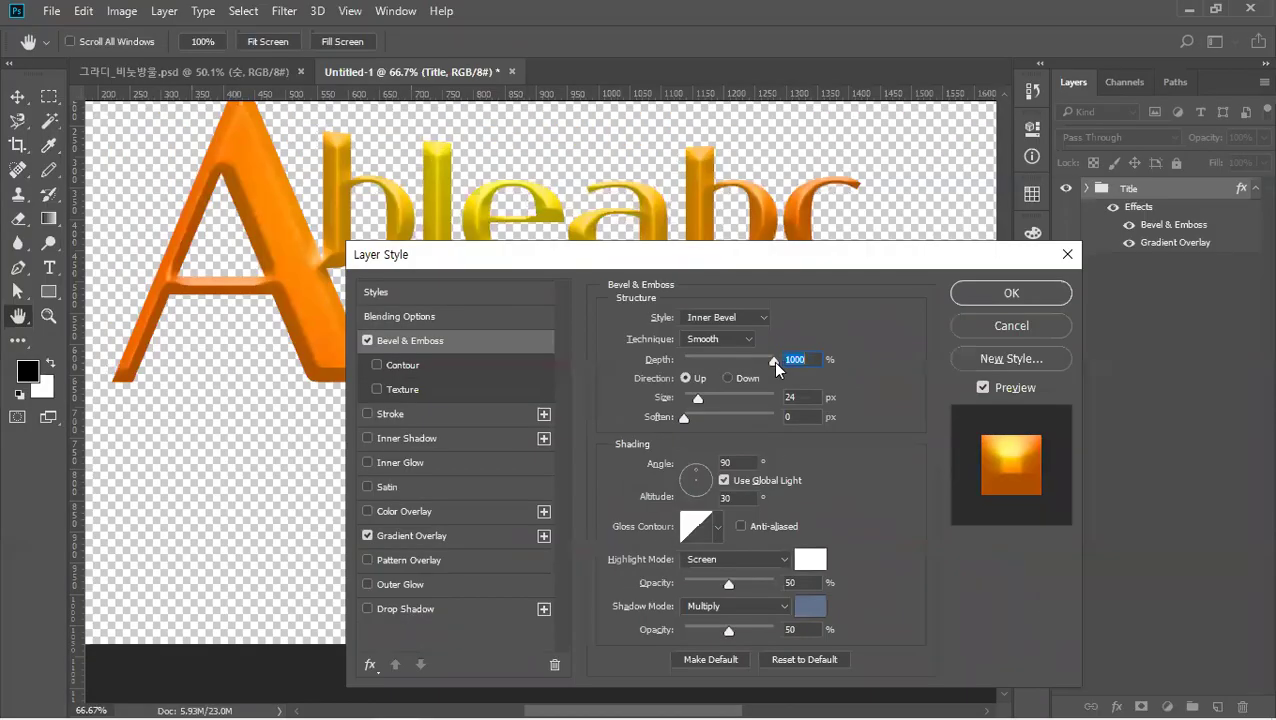
Set the Title group's bevel technique to Chisel Hard, keeping the depth at 1000%.
mouse_move(755, 370)
mouse_down()
mouse_move(662, 377)
mouse_move(775, 368)
mouse_up()
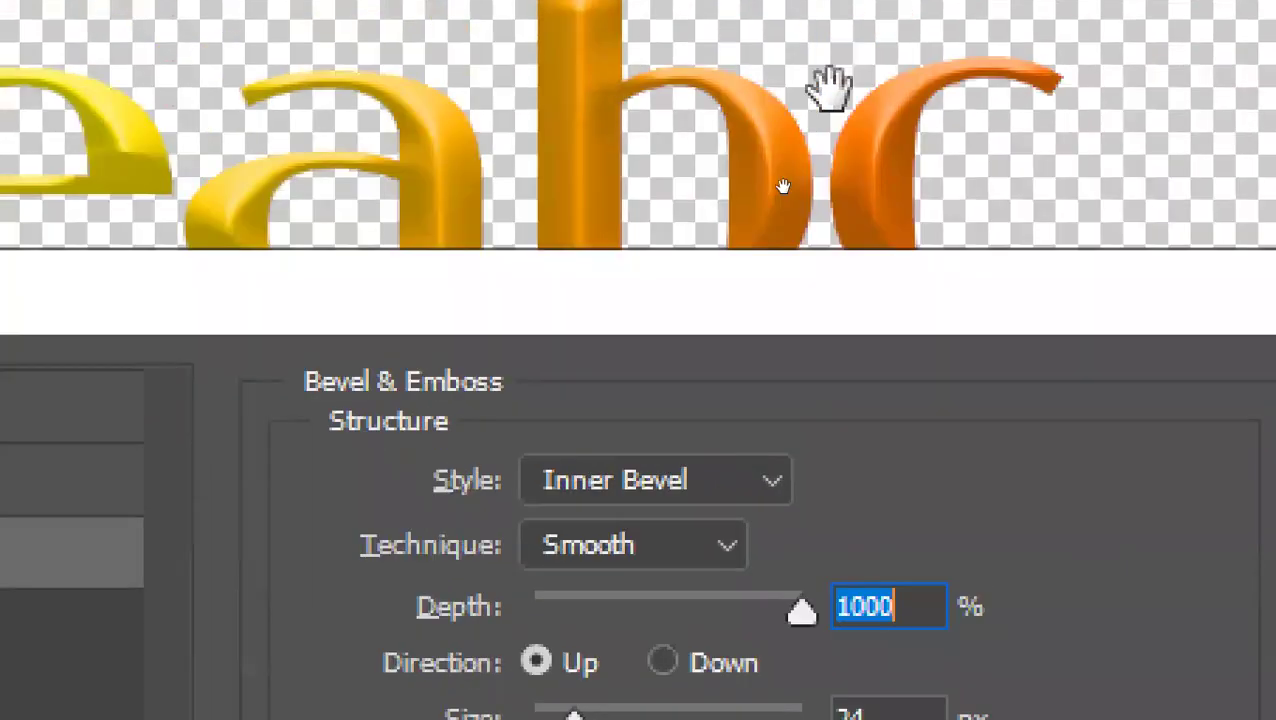
click(729, 545)
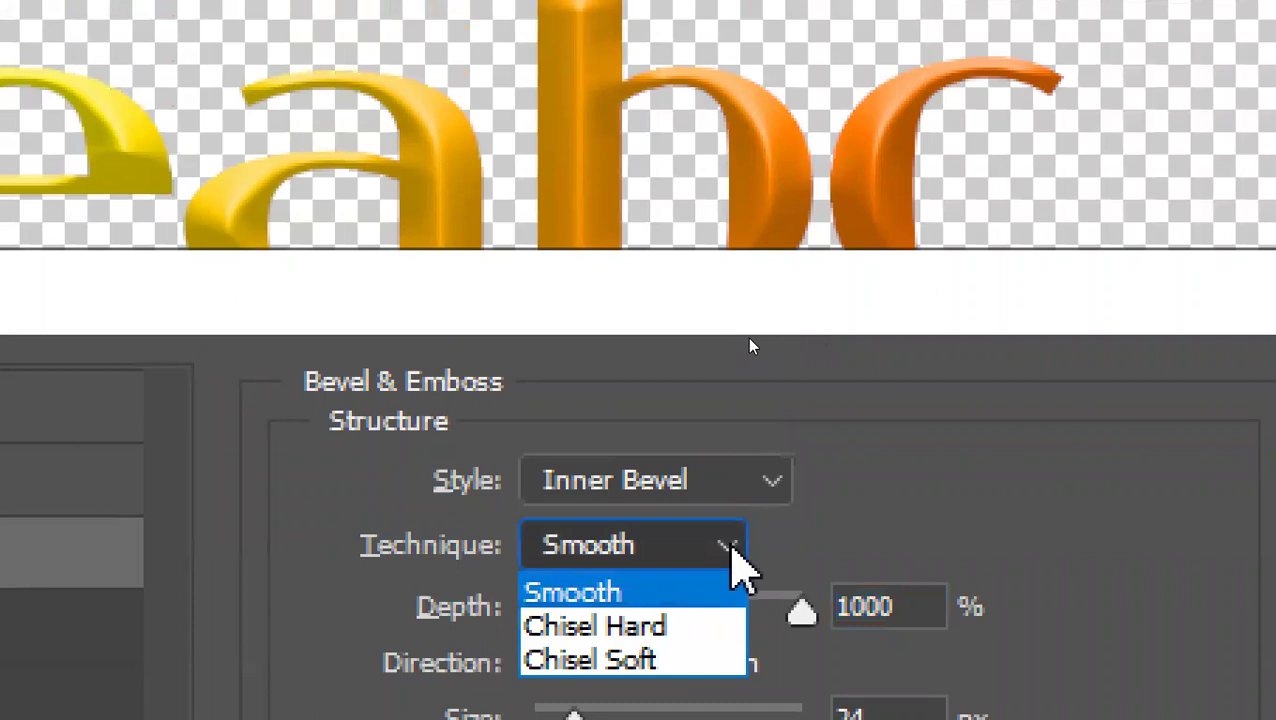
click(672, 625)
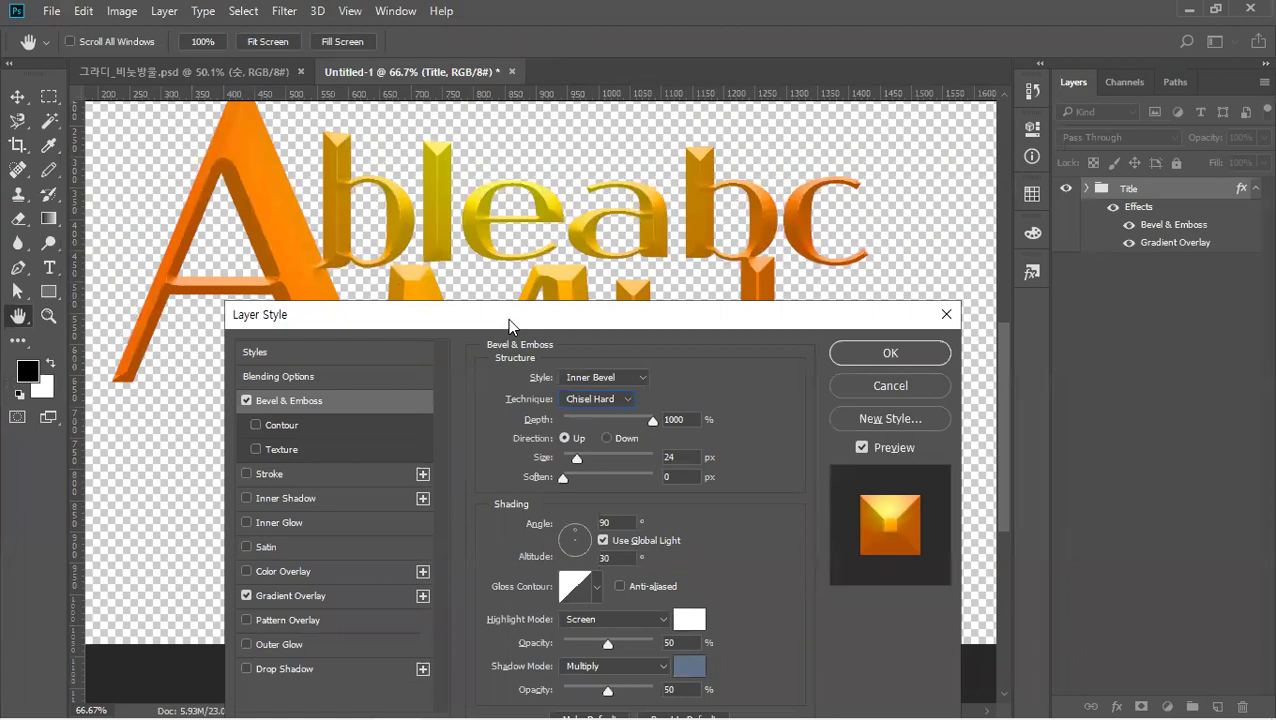
drag(507, 318, 542, 348)
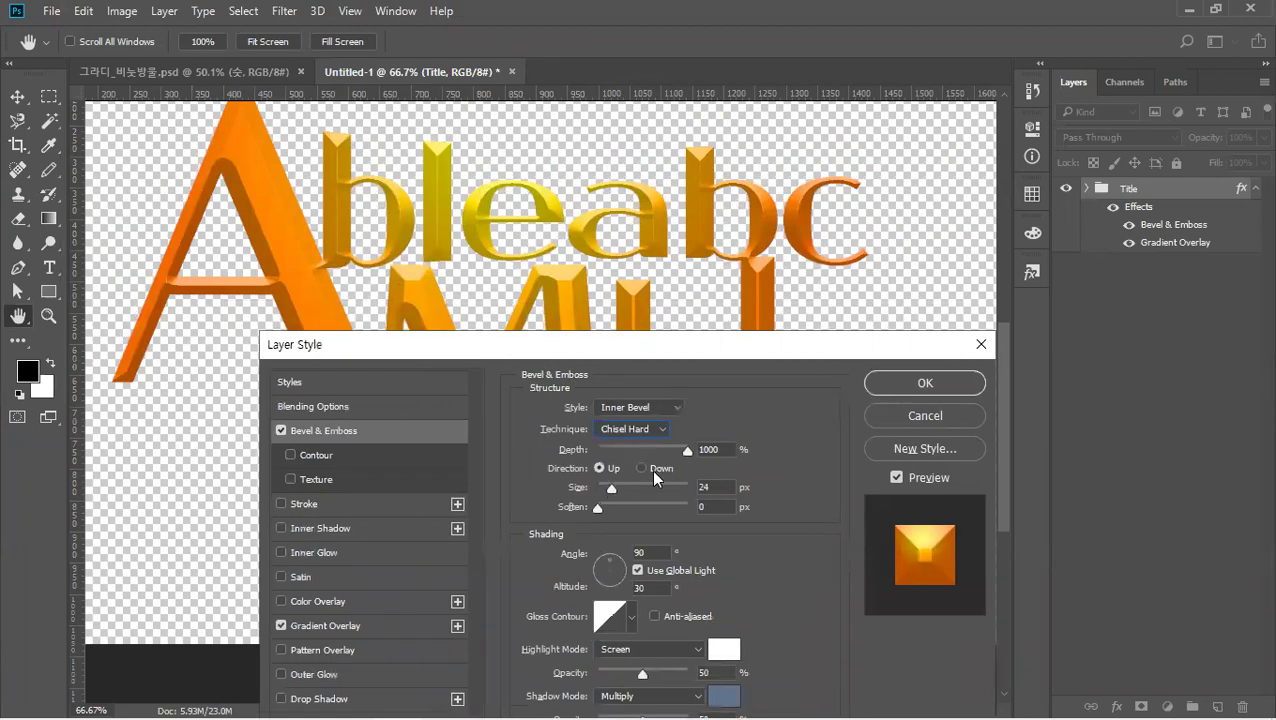
Raise the size of the Title group's bevel to 250 px and check it against the whole lettering.
drag(612, 487, 700, 490)
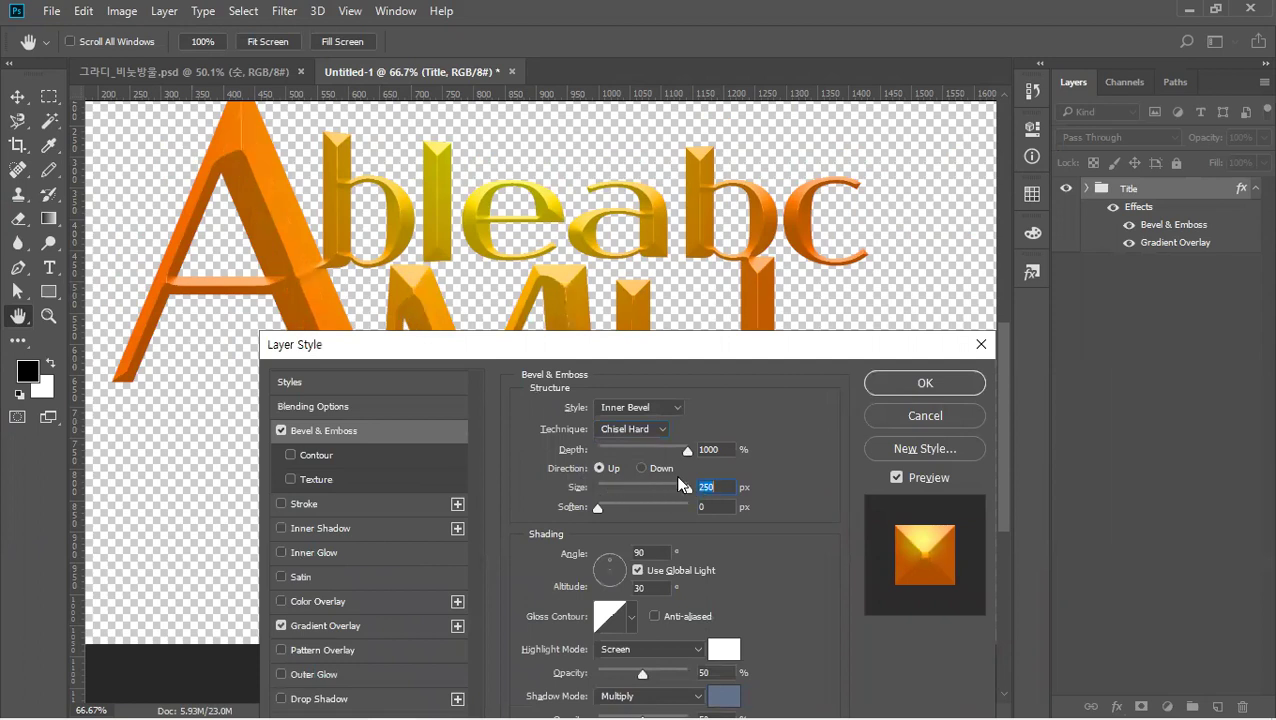
drag(450, 362, 210, 540)
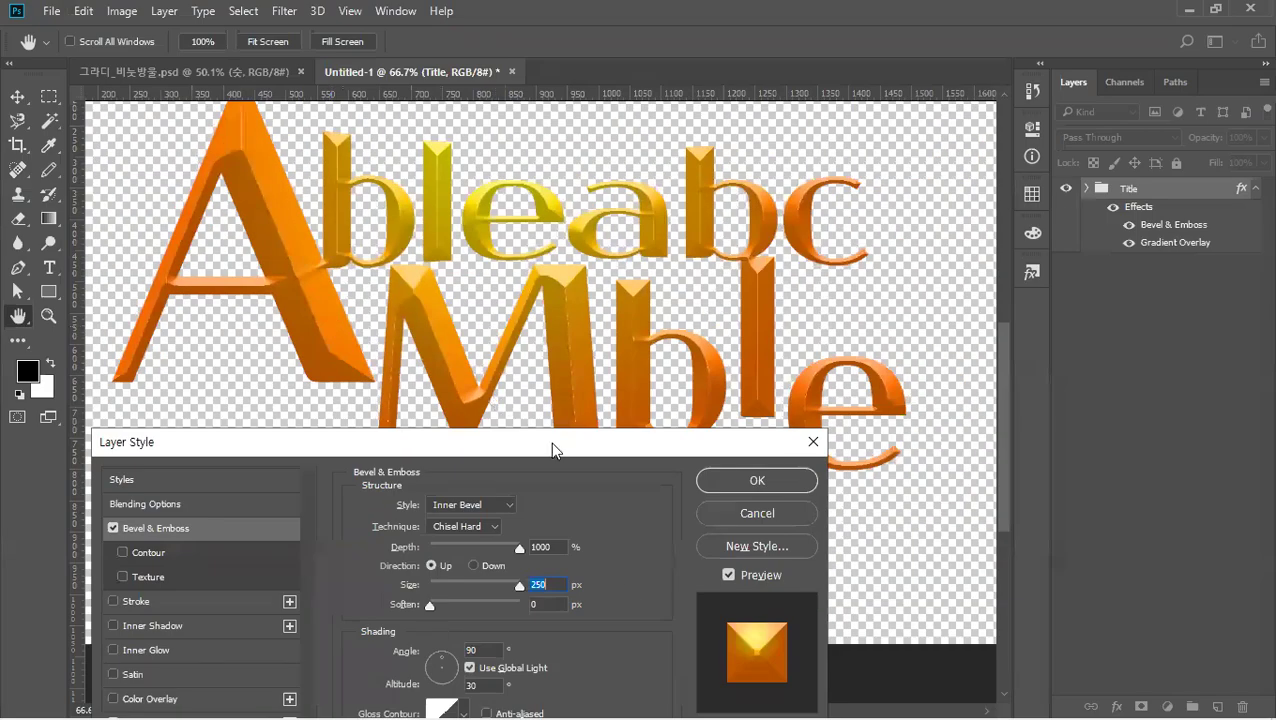
drag(550, 442, 740, 331)
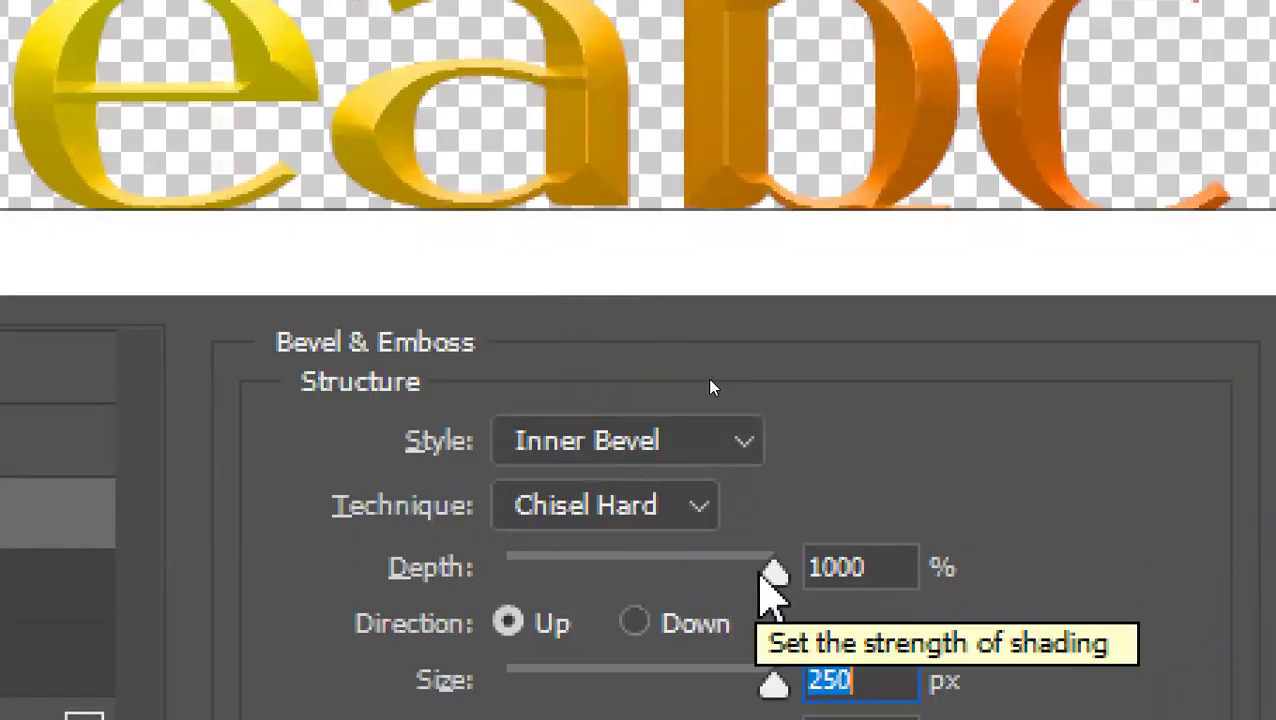
drag(770, 652, 885, 655)
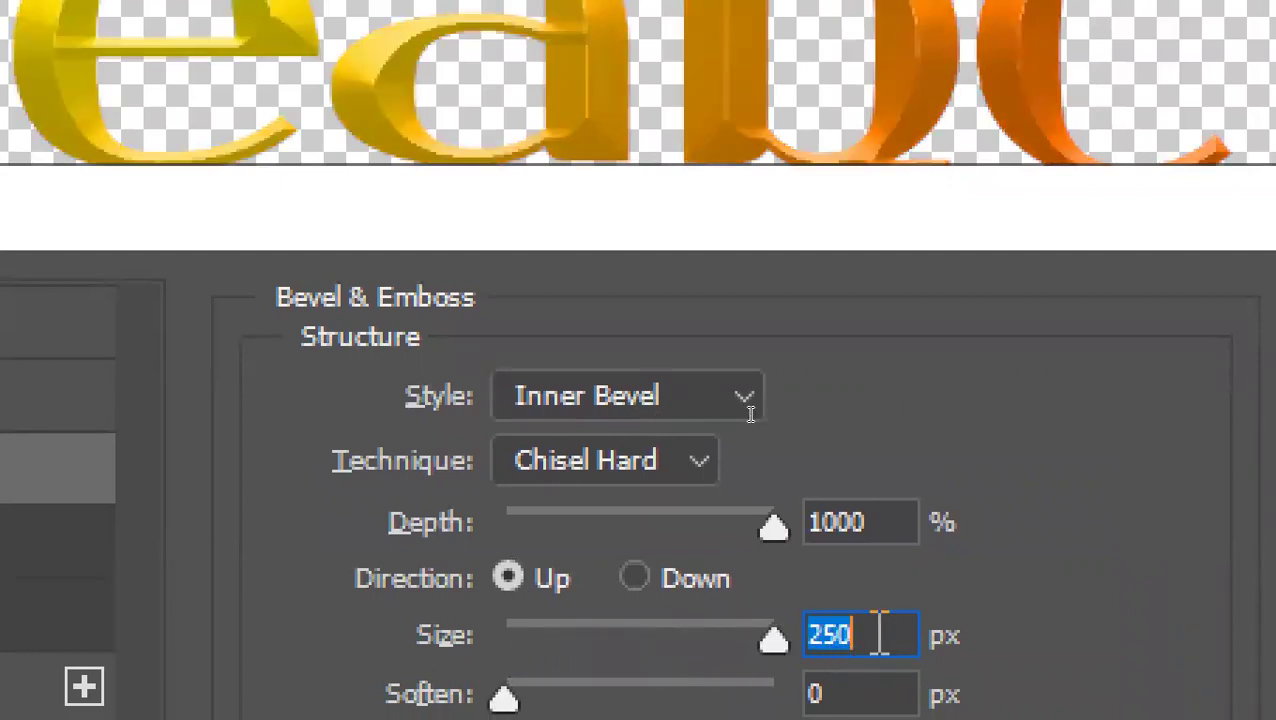
Lower the depth of the Title group's bevel to 584%, comparing weaker and stronger shading.
drag(769, 523, 574, 525)
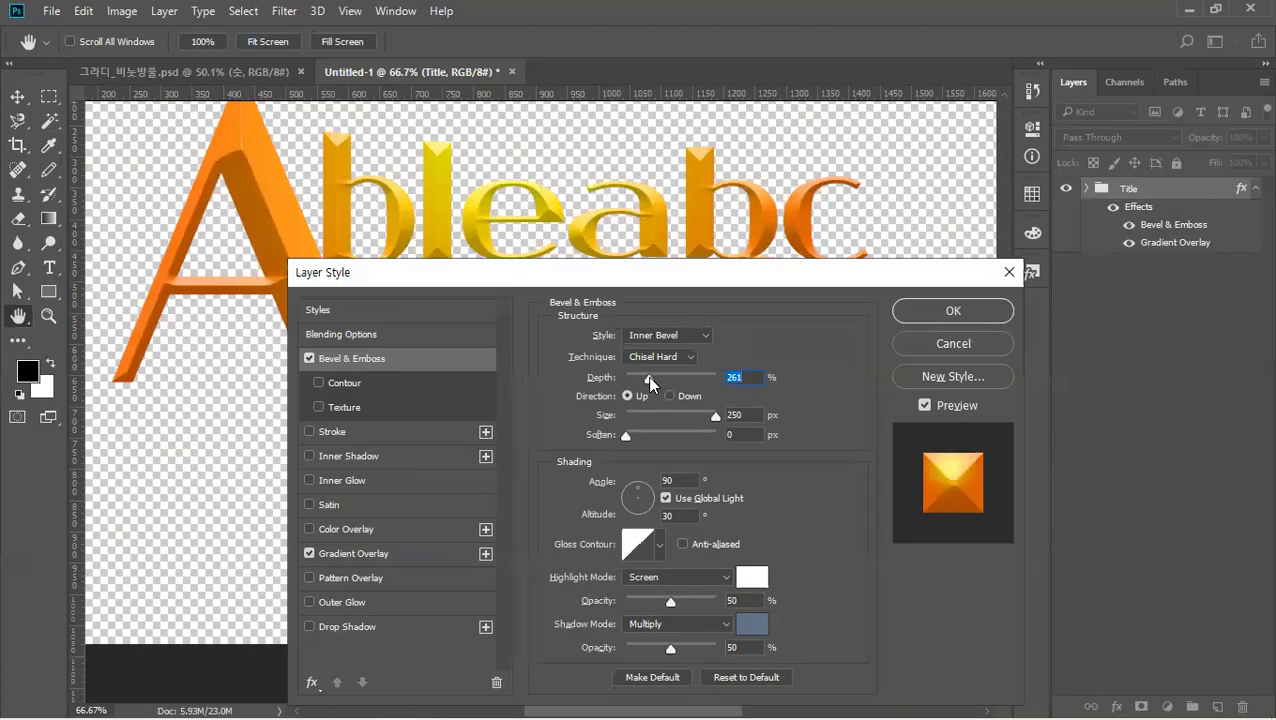
drag(650, 383, 713, 385)
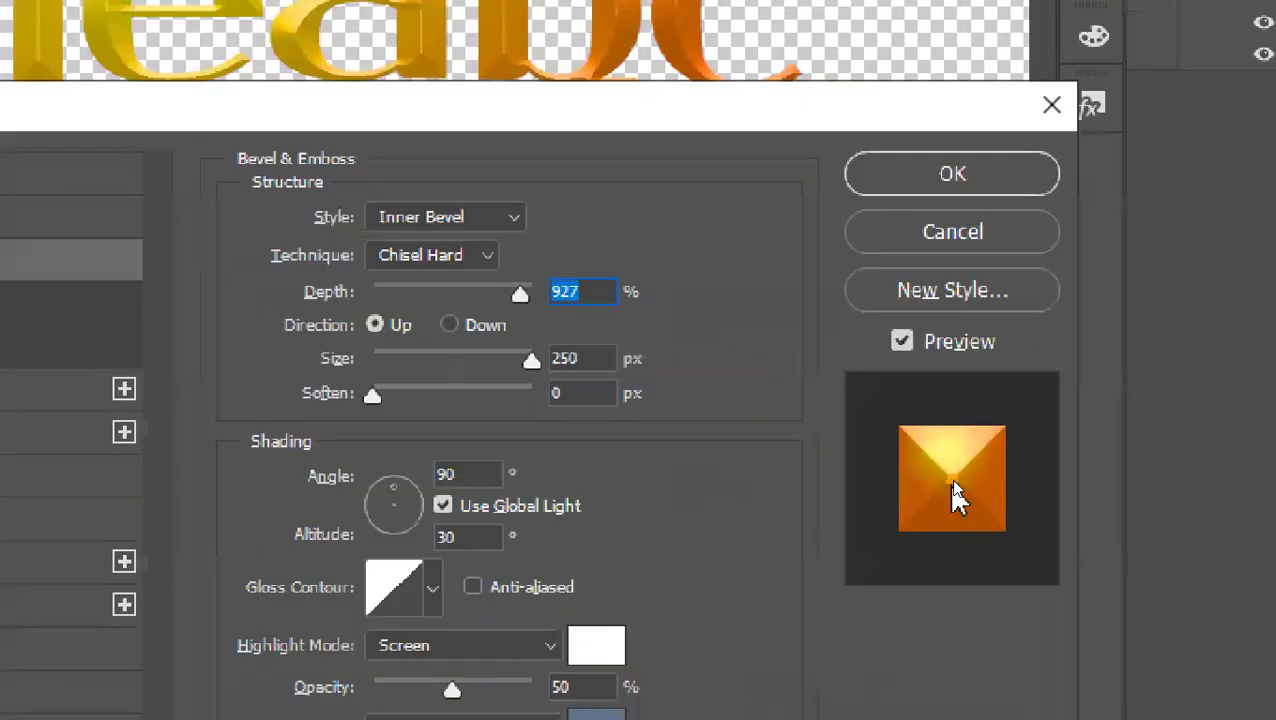
key(alt)
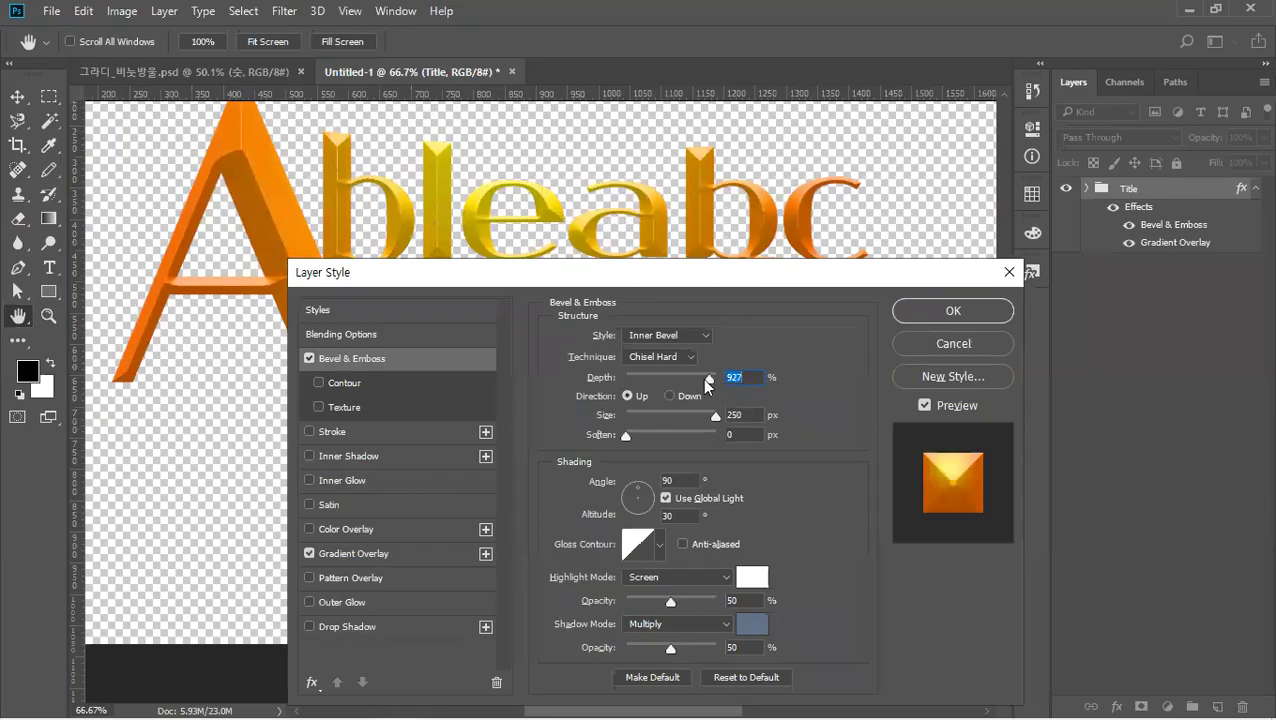
drag(686, 380, 679, 381)
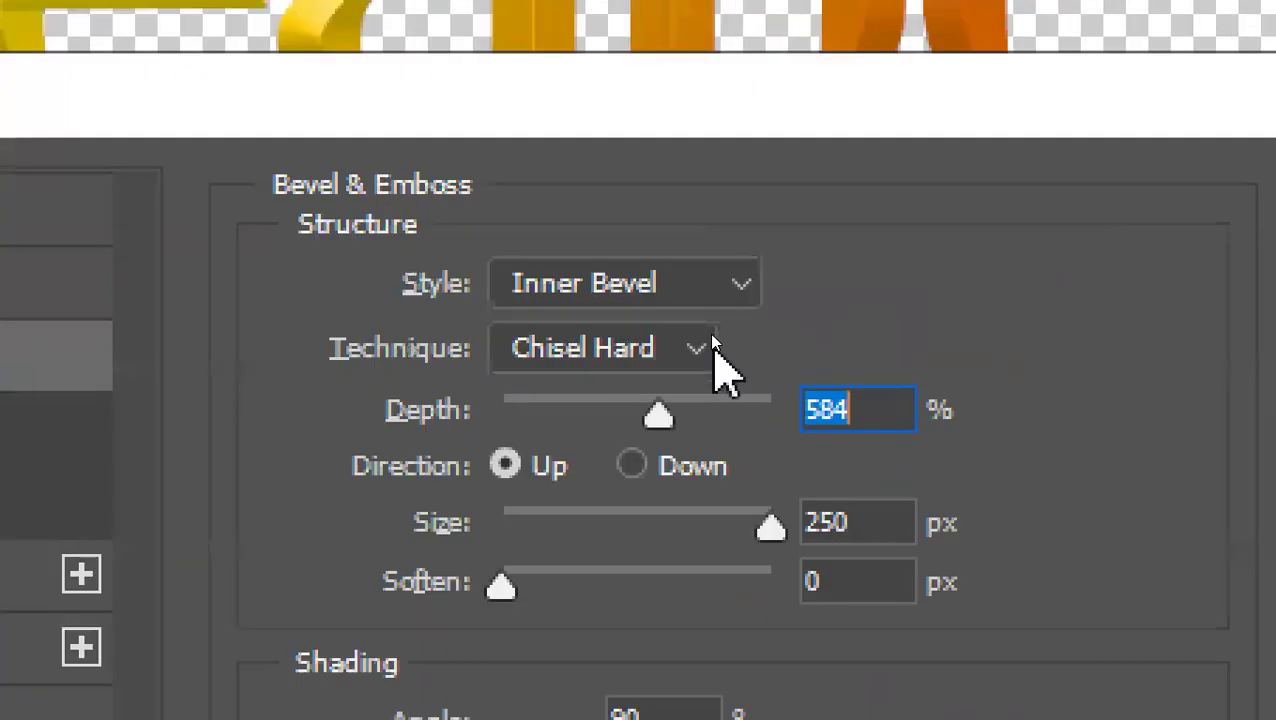
Compare the Chisel Soft and Chisel Hard techniques on the title lettering, ending on Chisel Hard.
click(712, 340)
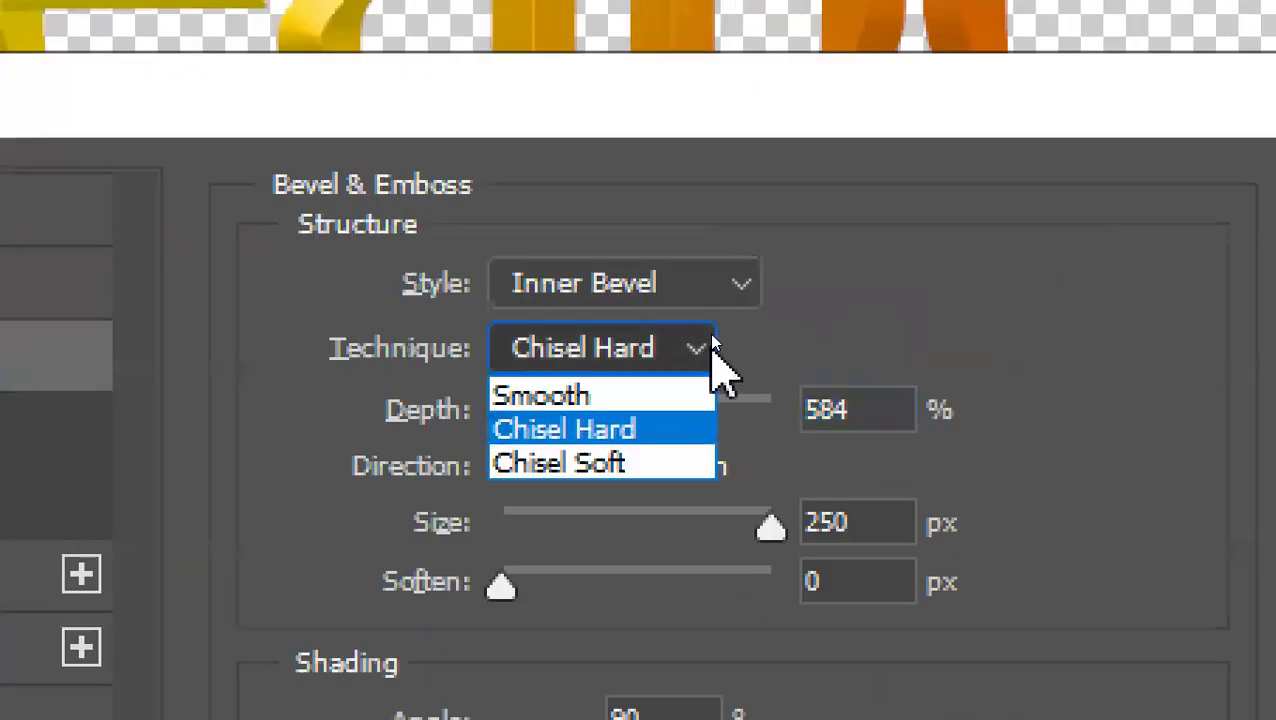
click(652, 480)
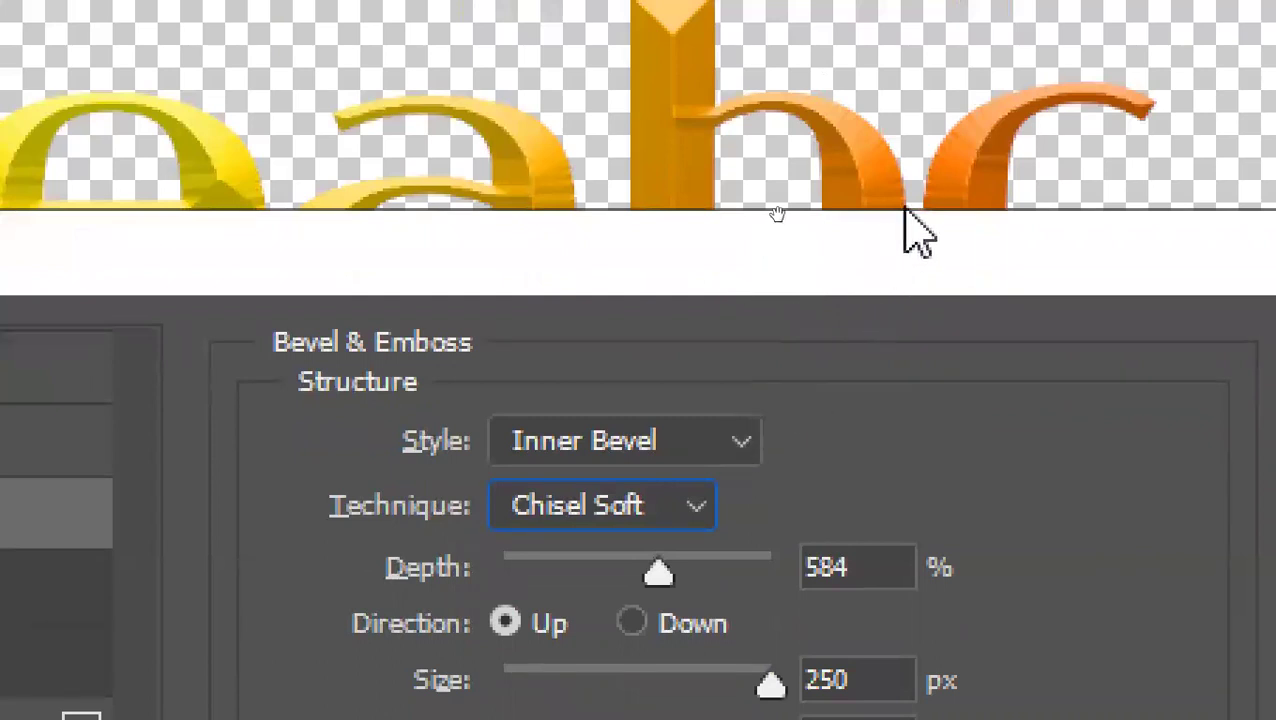
click(710, 507)
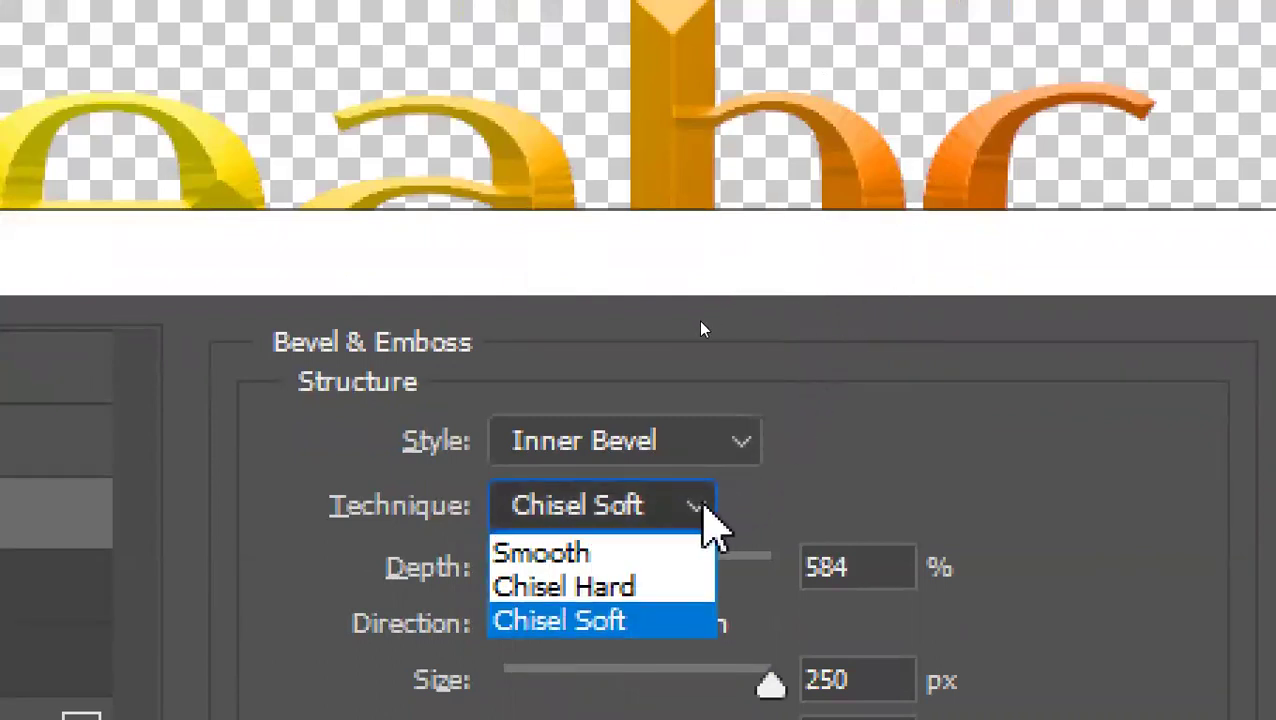
click(650, 590)
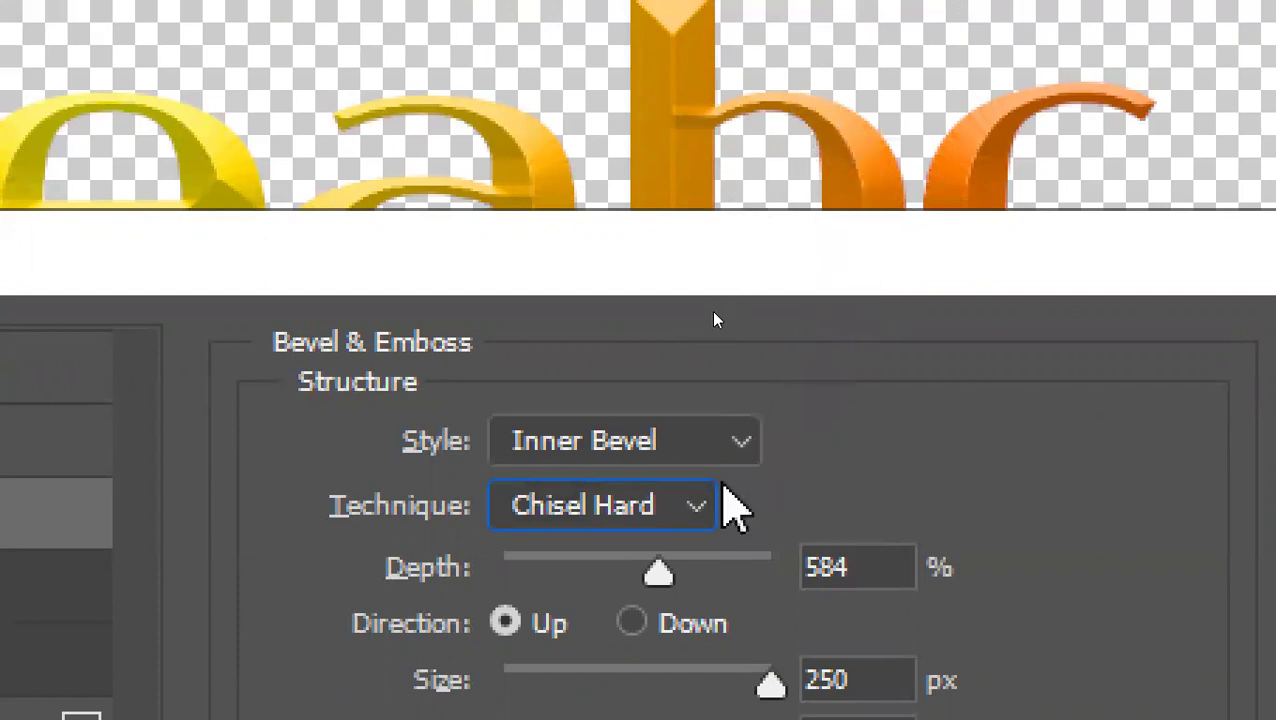
click(712, 507)
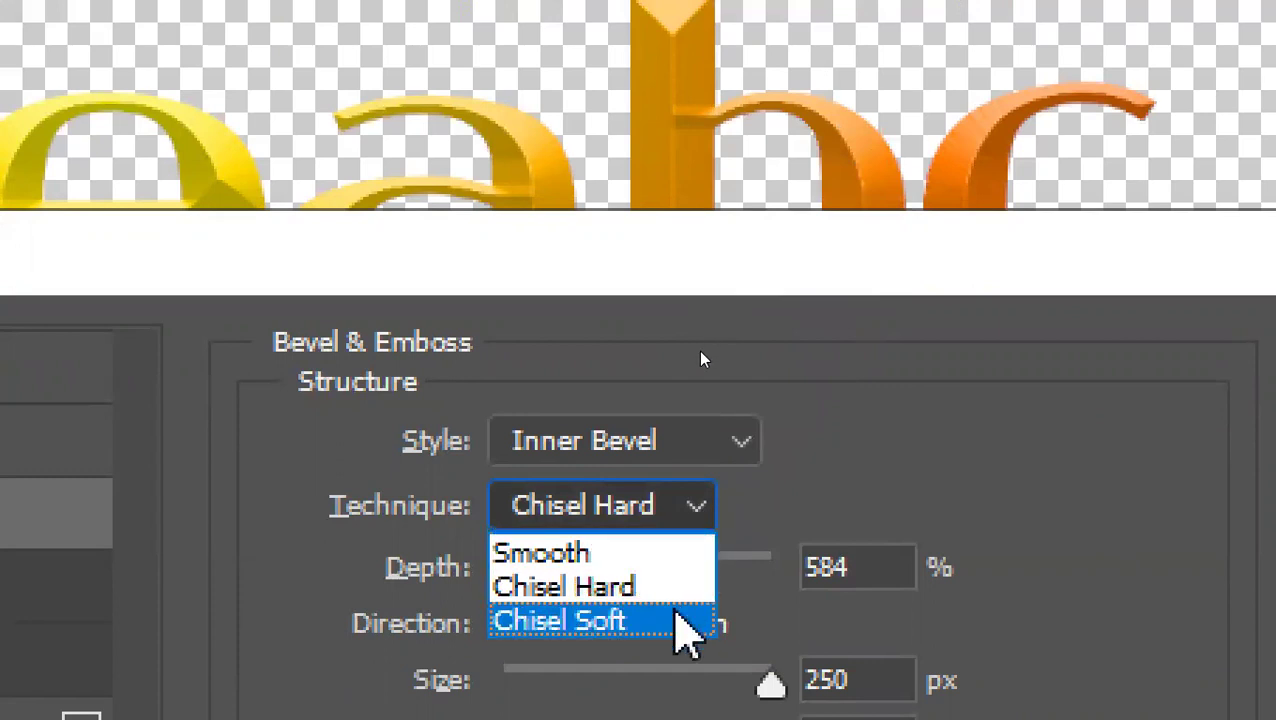
click(665, 620)
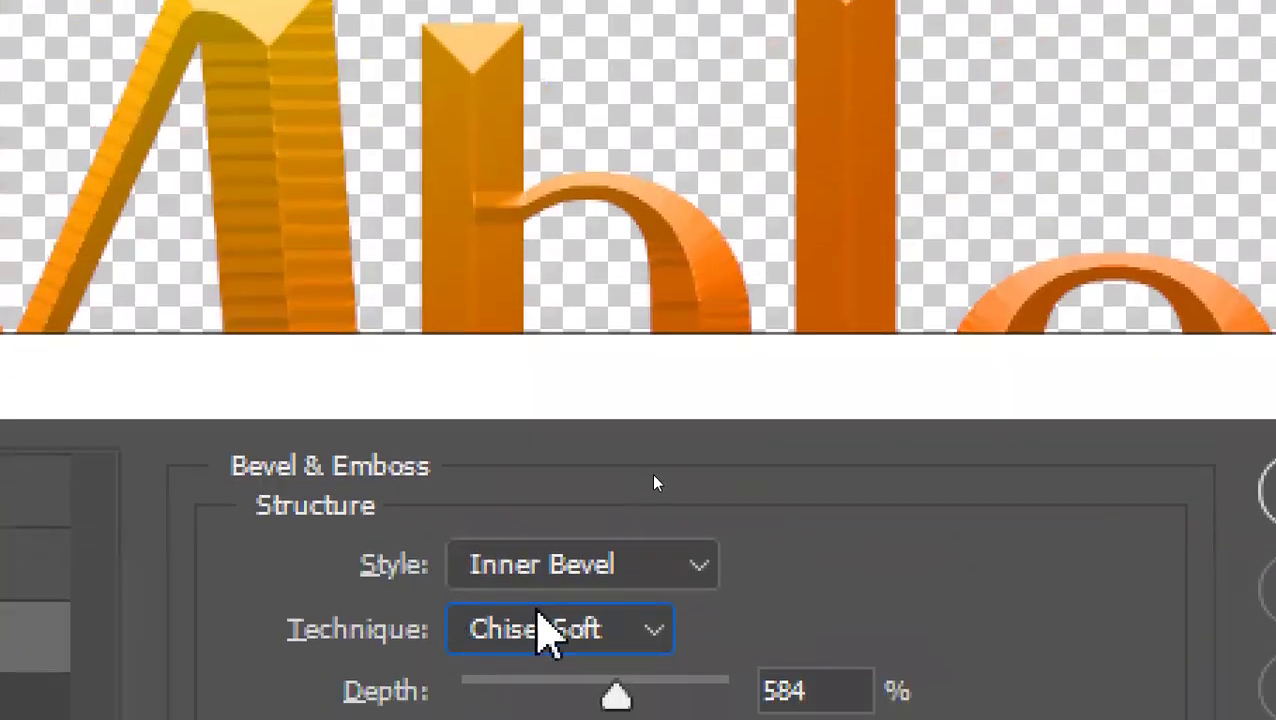
click(541, 629)
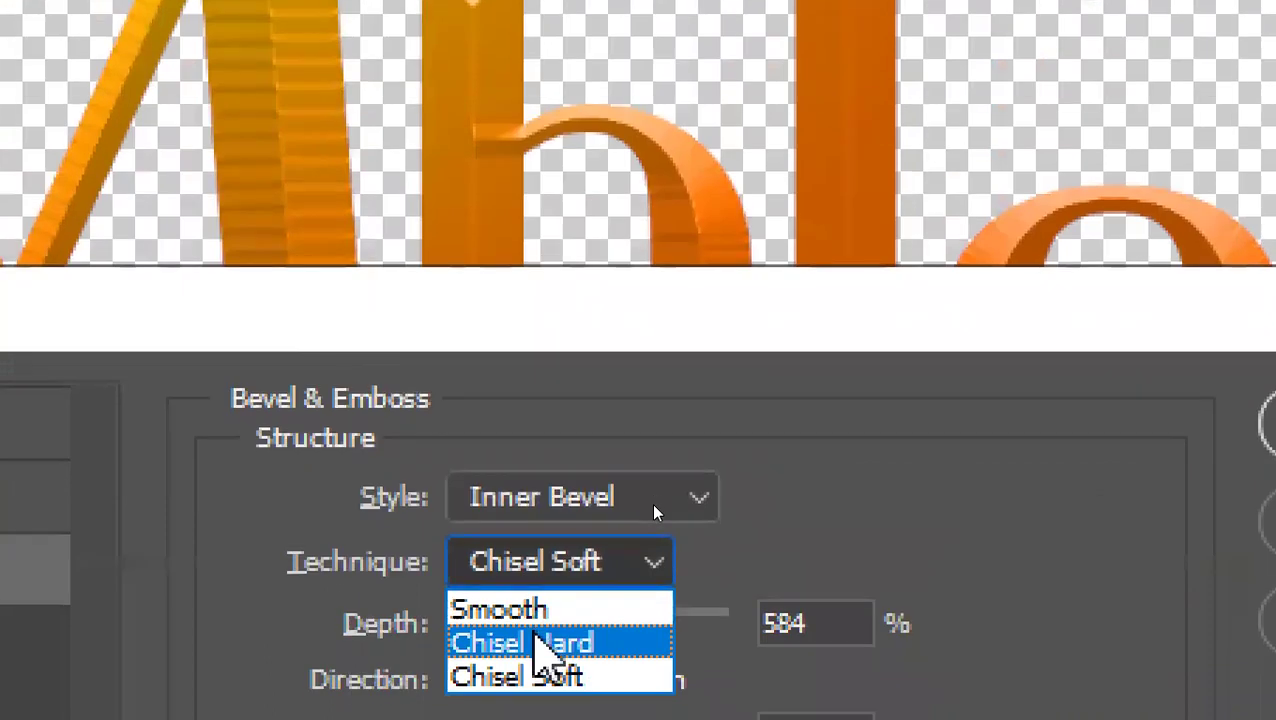
click(530, 666)
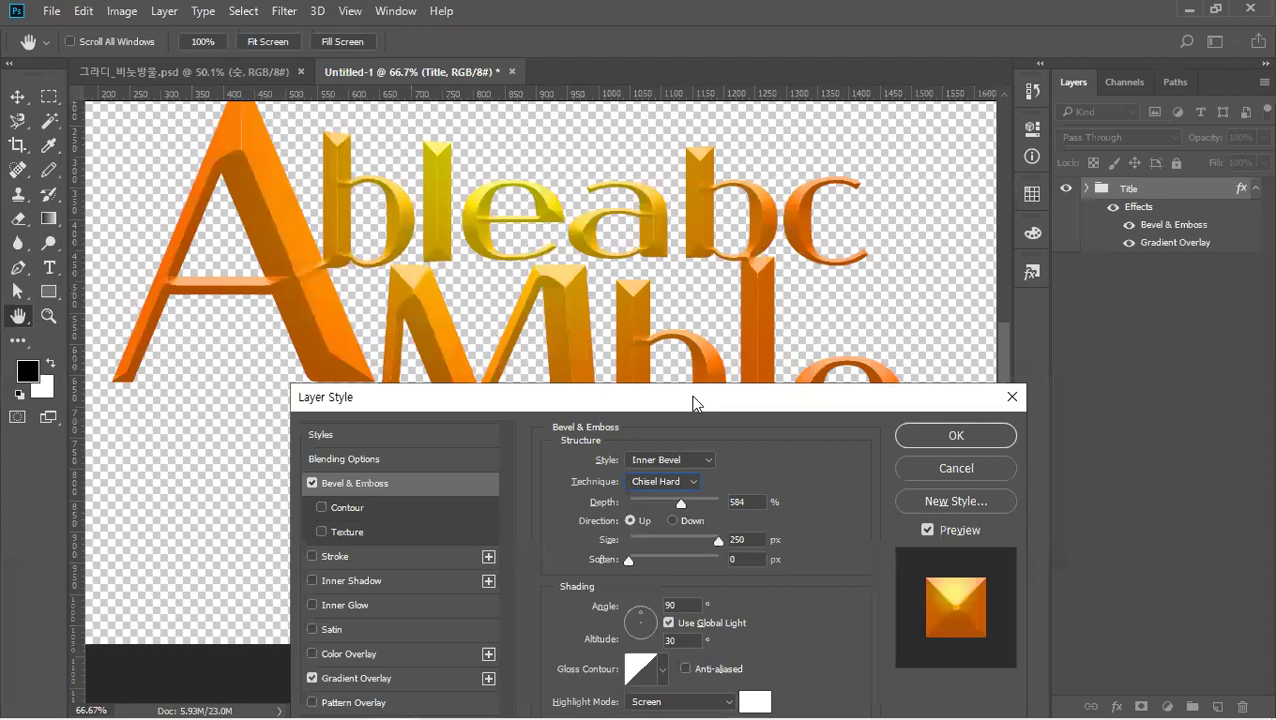
Try the Smooth technique on the Title group's bevel and return it to Chisel Hard.
drag(693, 397, 869, 149)
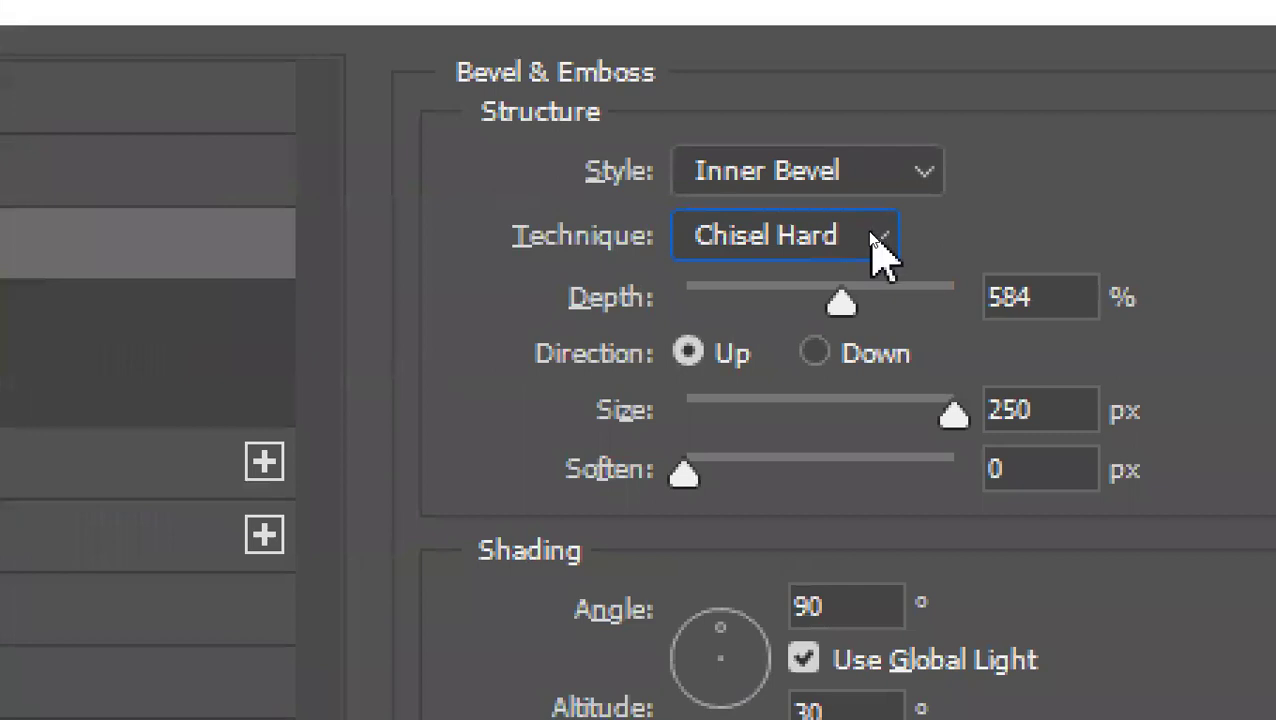
click(876, 245)
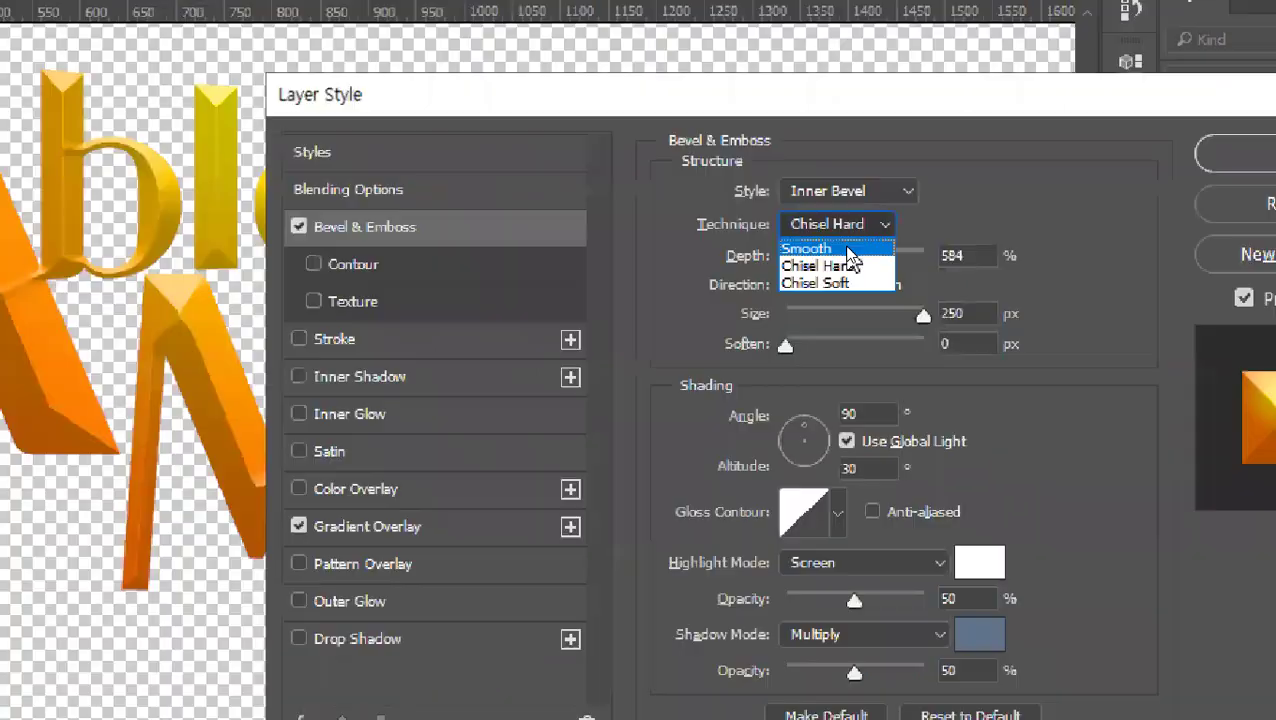
click(805, 287)
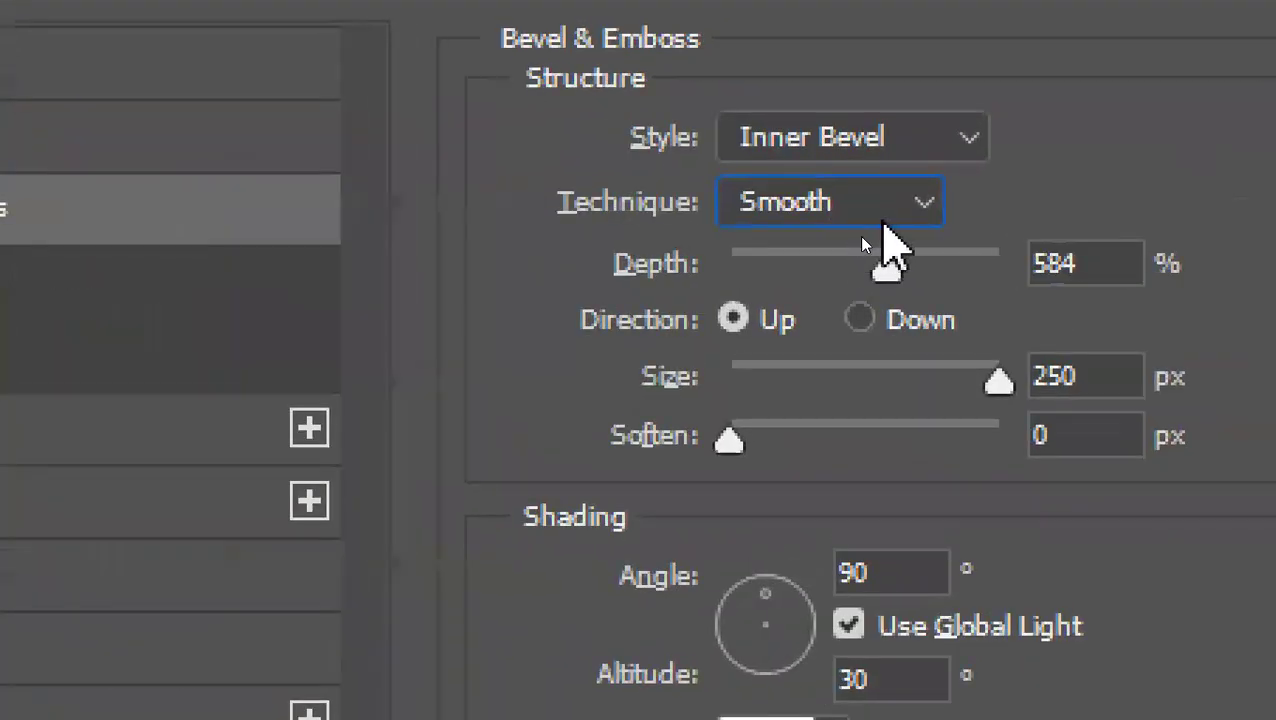
click(904, 208)
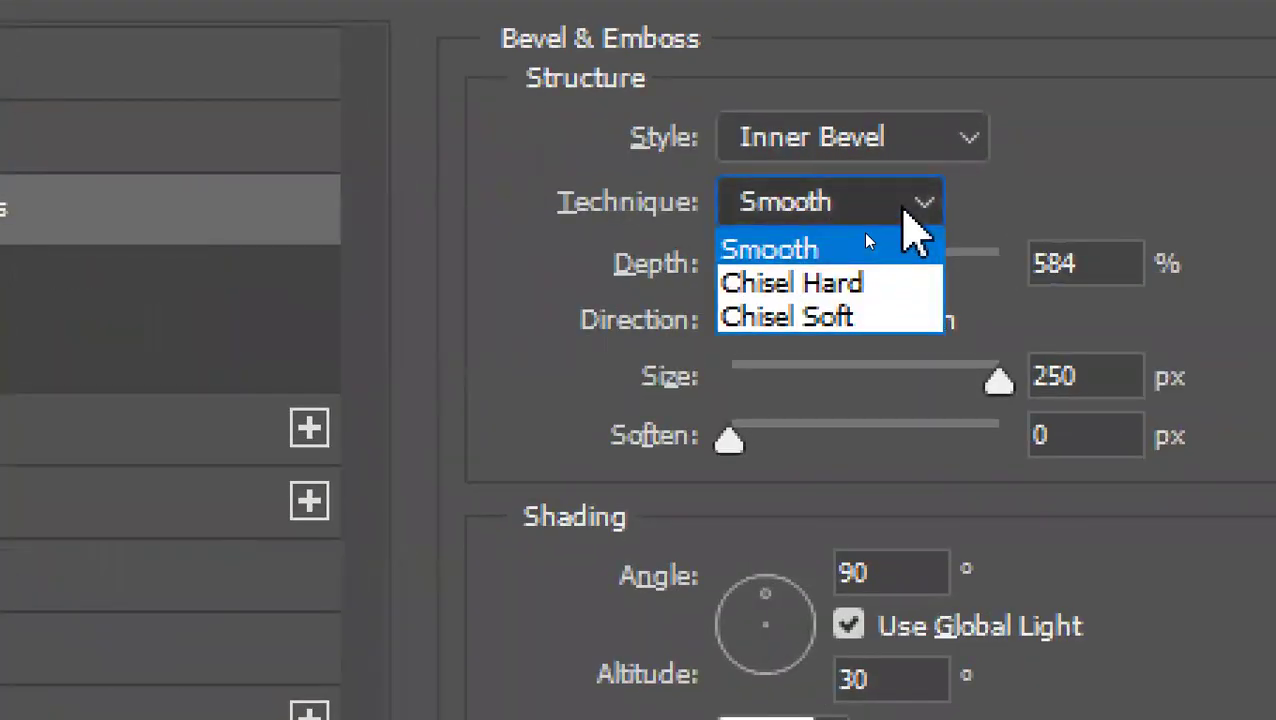
click(890, 290)
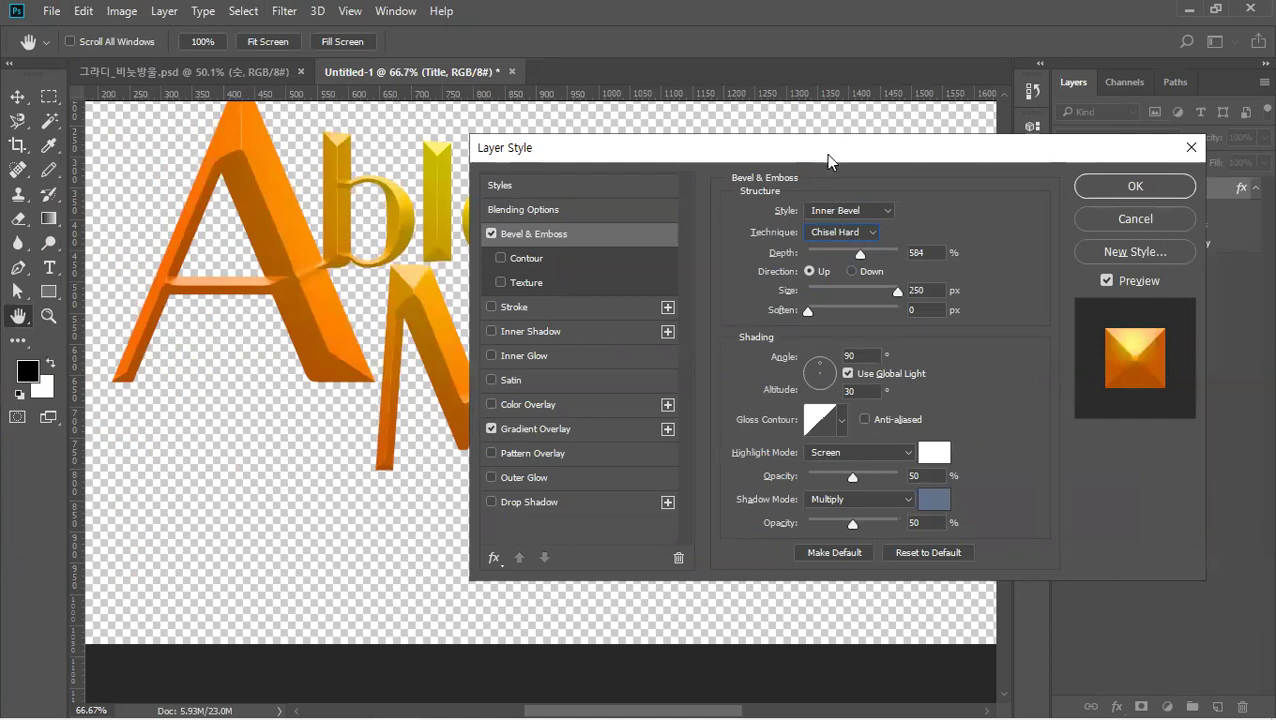
Try several global light directions for the bevel, including angle 149° with altitude 26°, 25° with 16°, and -90° with 85°.
drag(825, 154, 862, 156)
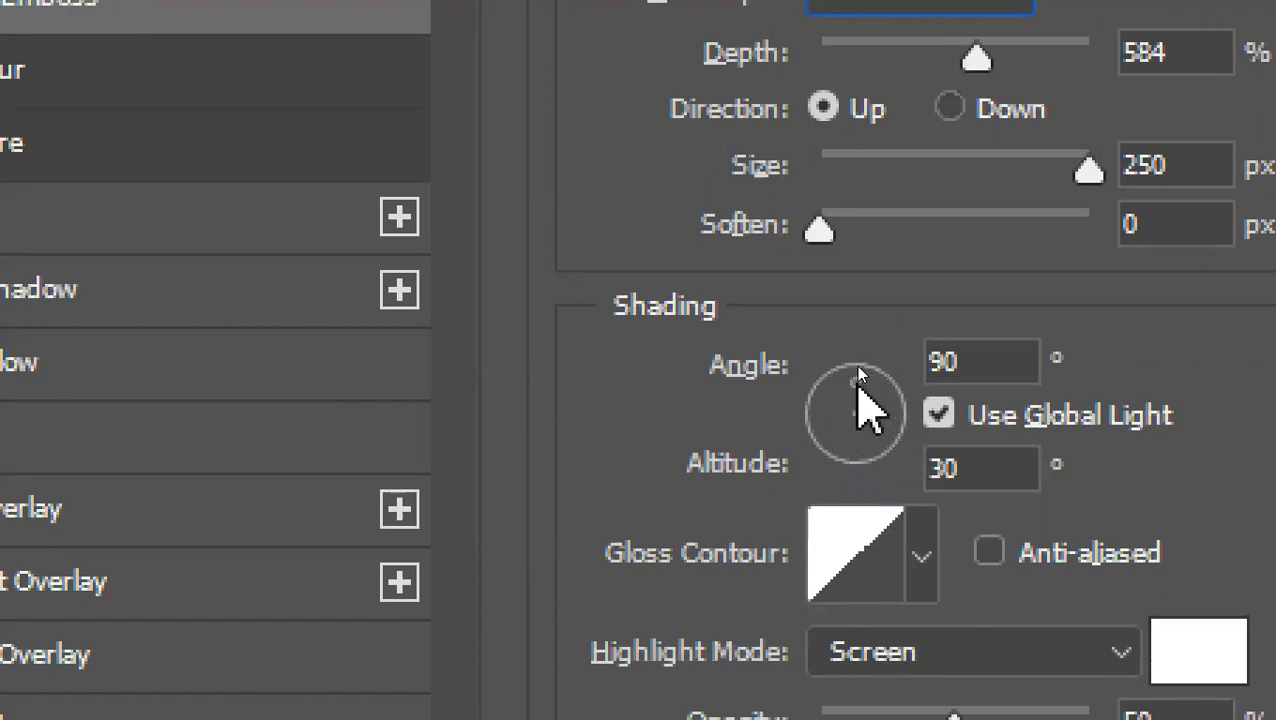
drag(857, 373, 829, 395)
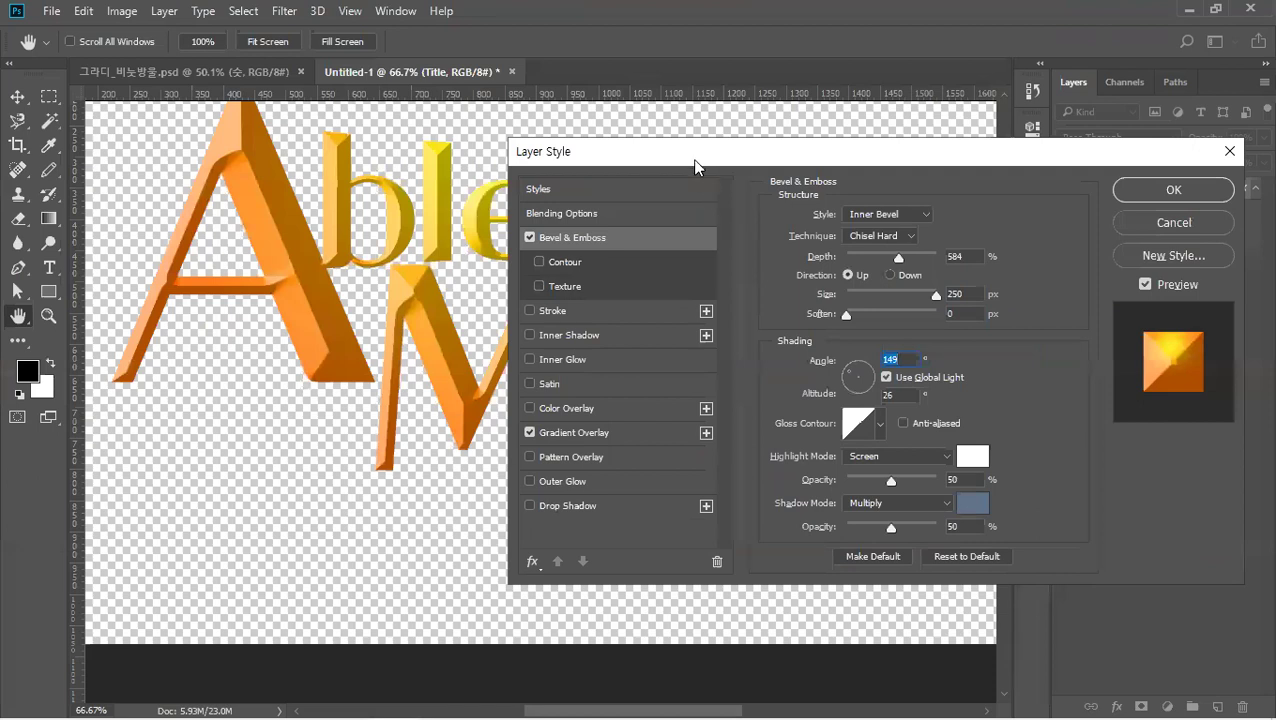
drag(702, 162, 744, 343)
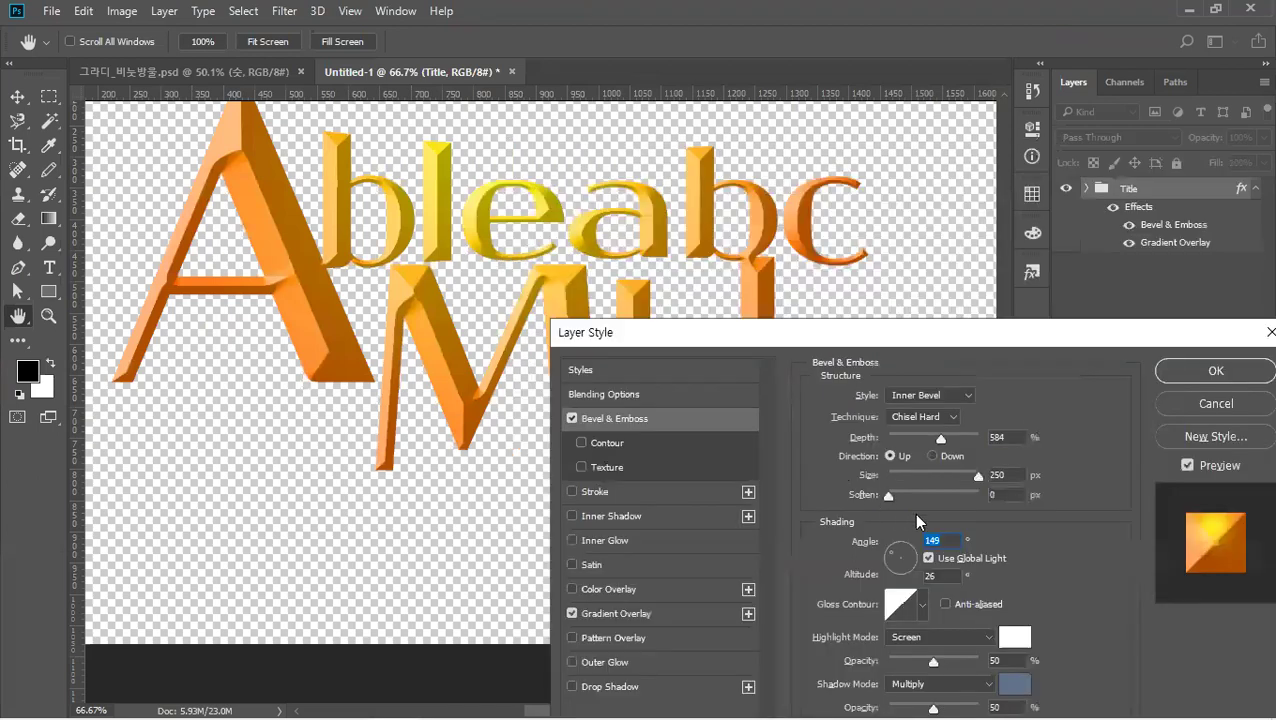
drag(894, 560, 909, 549)
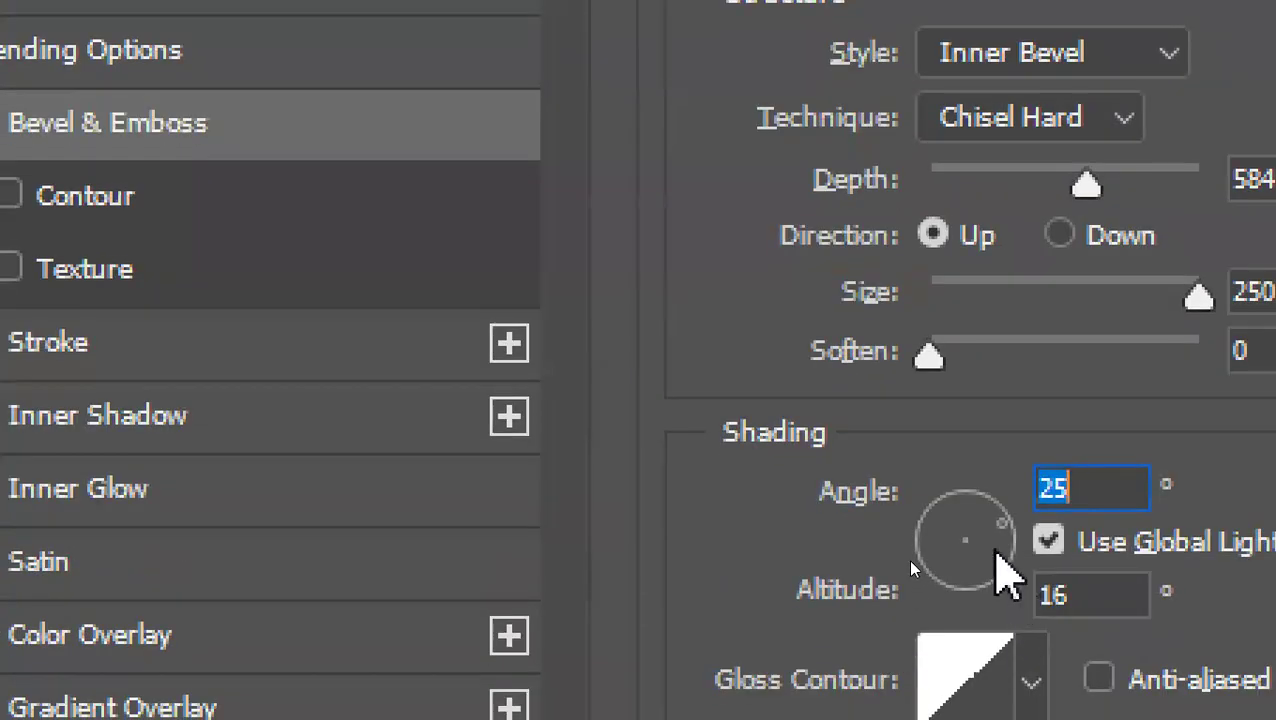
drag(999, 540, 941, 522)
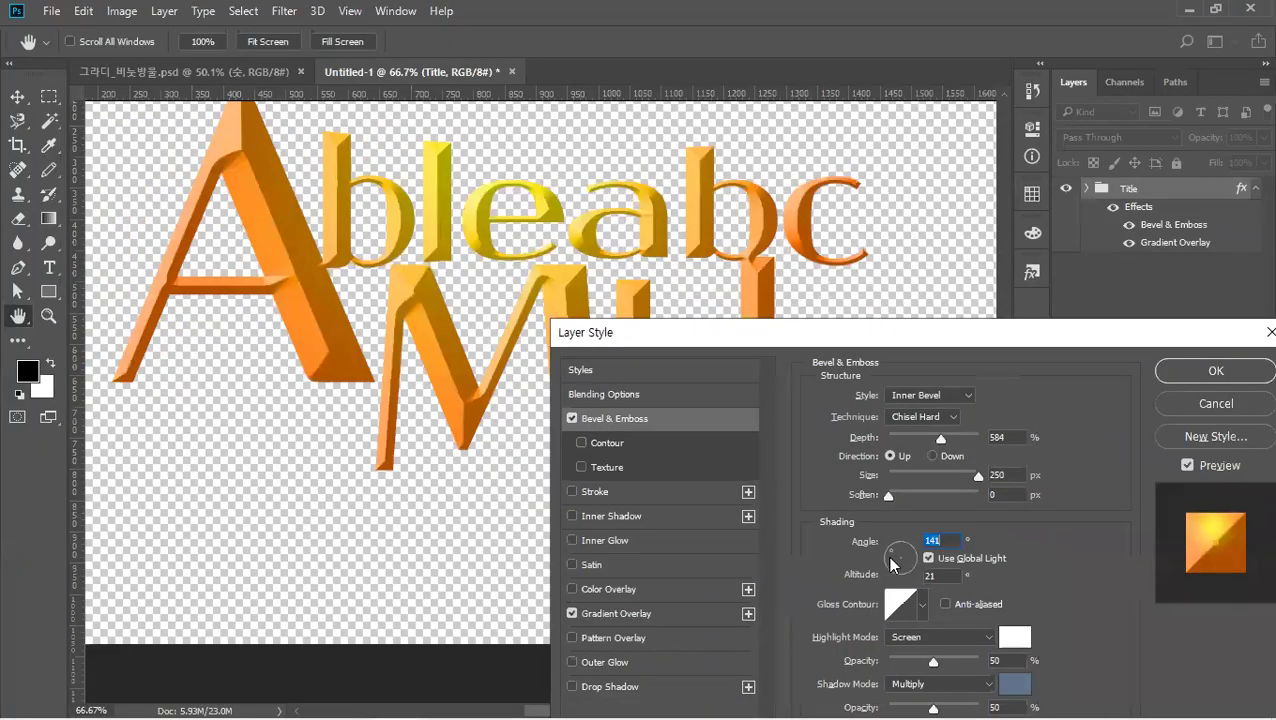
drag(891, 553, 903, 566)
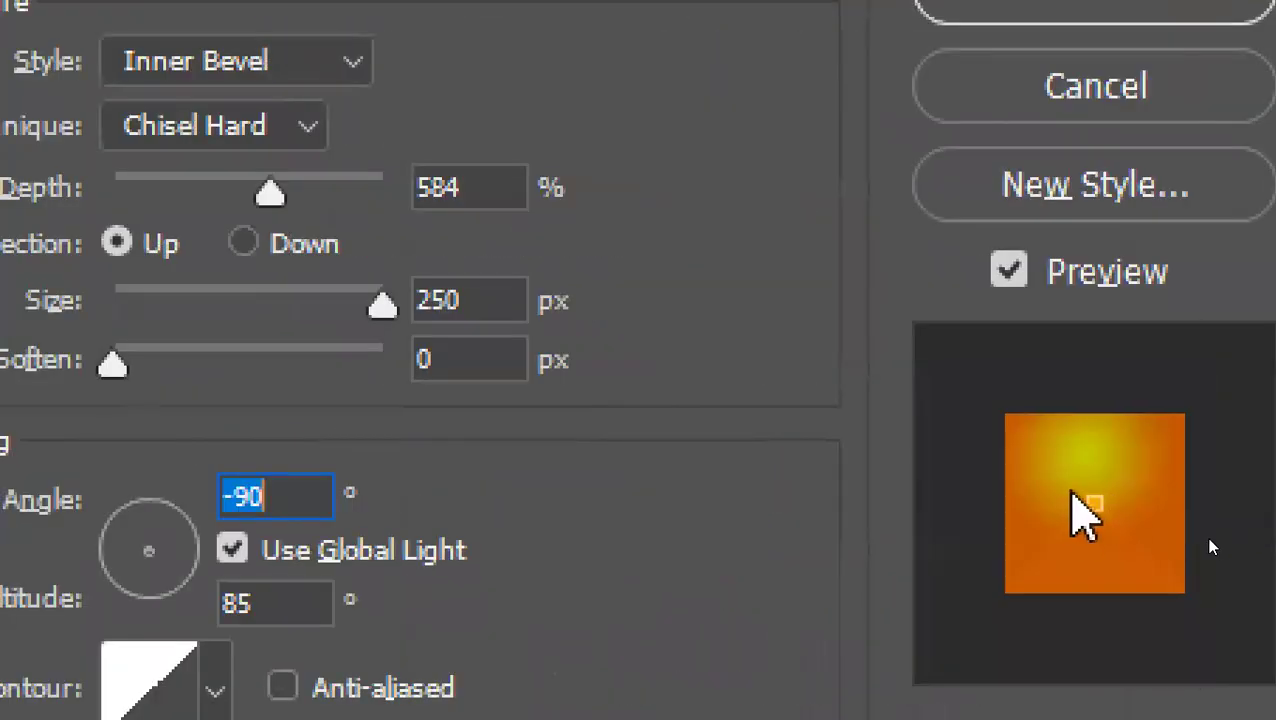
Set the bevel's global light to an angle of -55° and an altitude of 5°, and check the full lettering.
drag(132, 550, 253, 585)
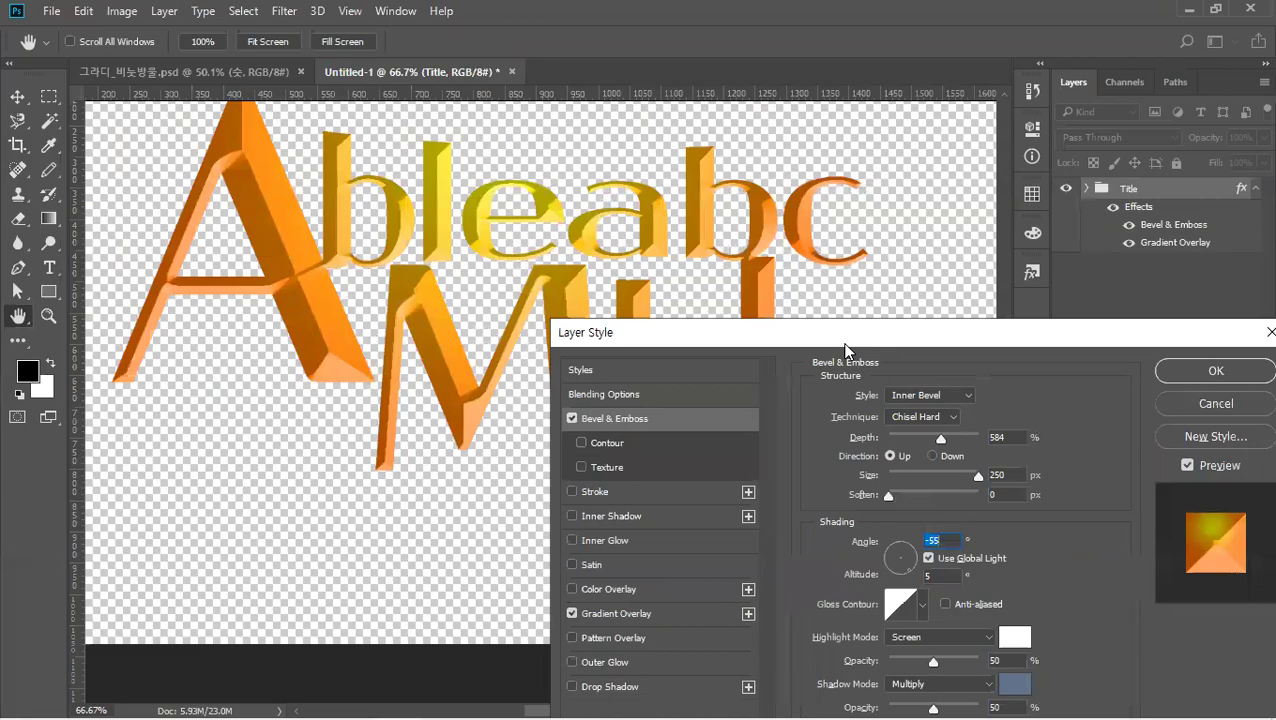
drag(845, 352, 791, 541)
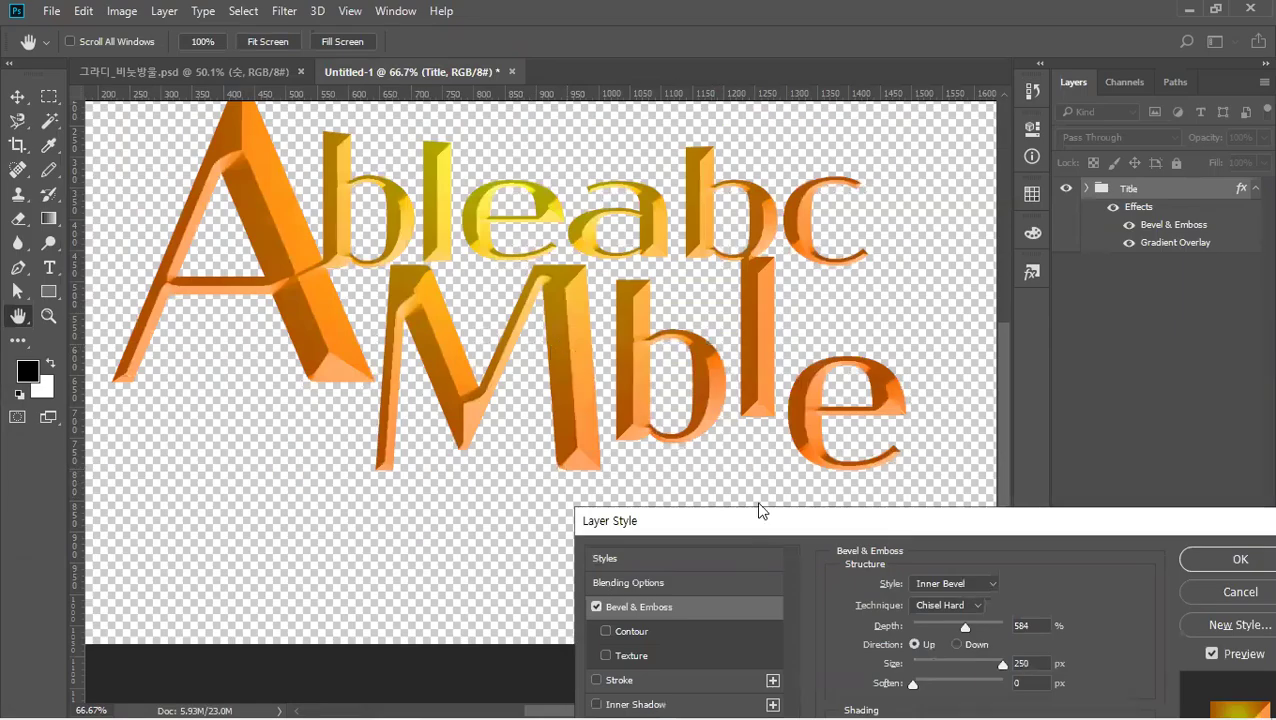
drag(758, 511, 744, 281)
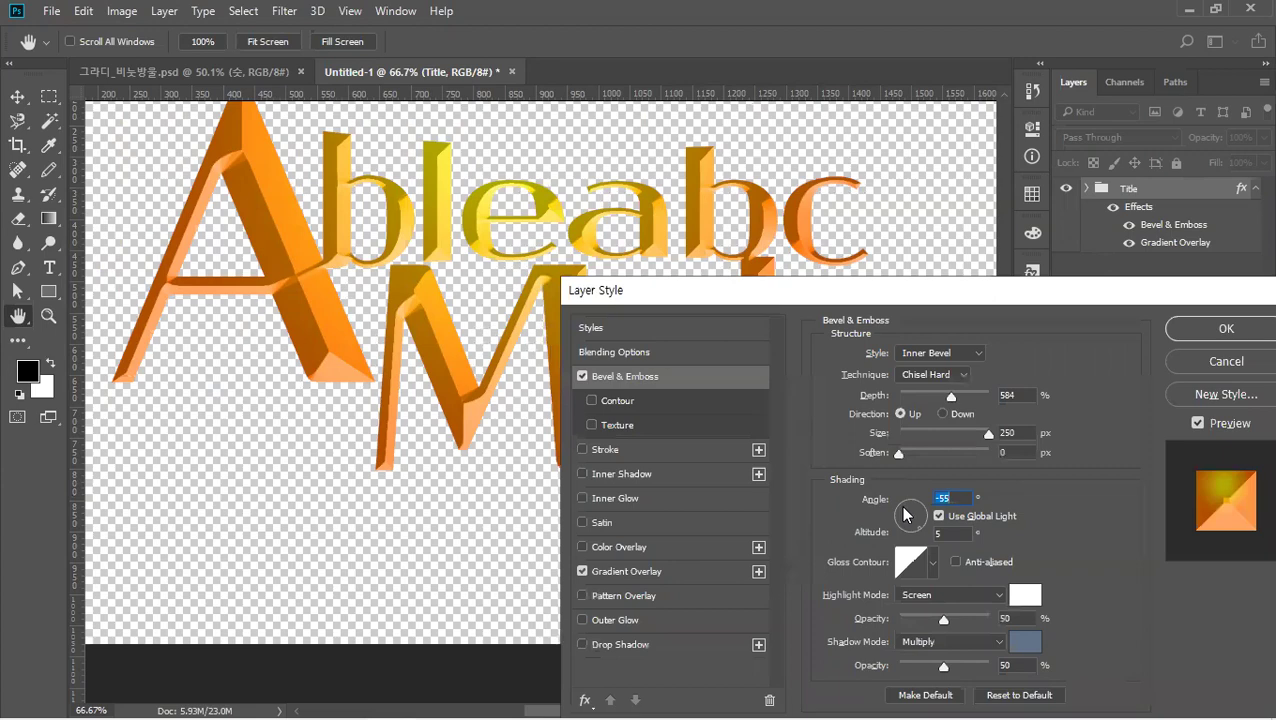
Set the bevel lighting on the Title group to an angle of 128° and an altitude of 32°.
drag(906, 514, 900, 512)
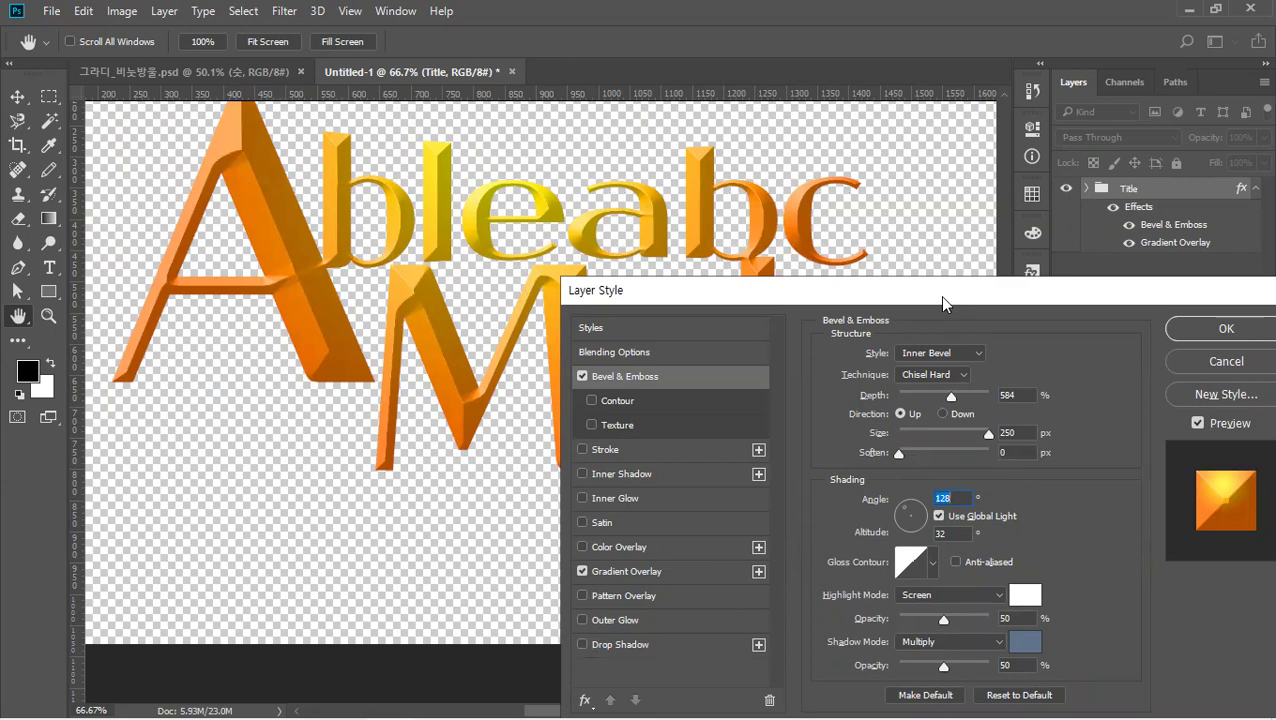
drag(939, 295, 894, 228)
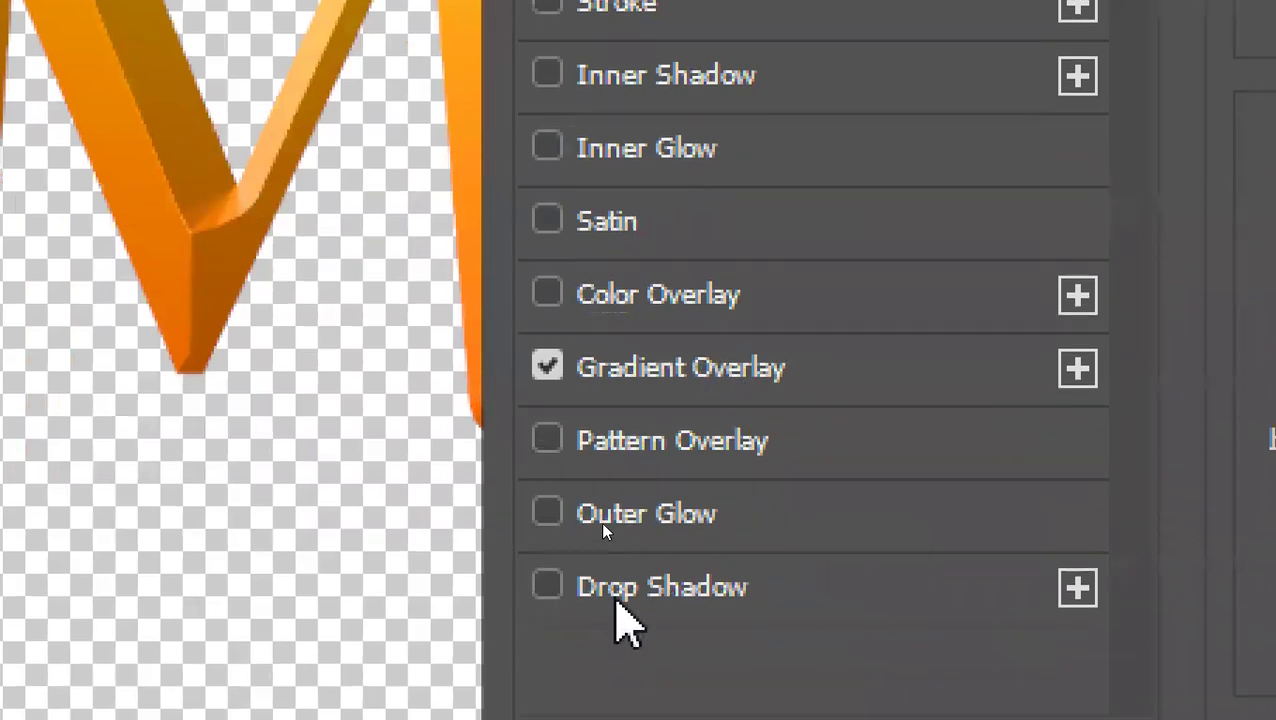
Add a Drop Shadow to the lettering from default settings, with 76% opacity, about 34 px distance and an angle of about 106°.
click(628, 646)
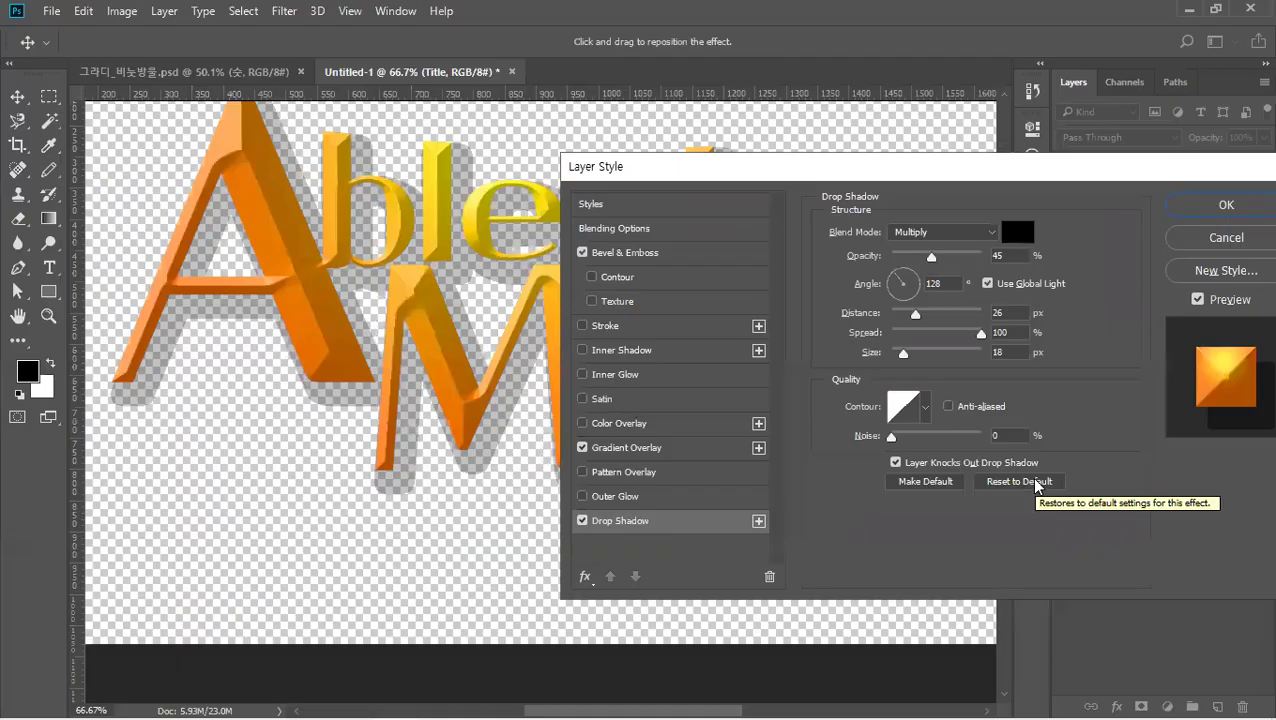
click(720, 480)
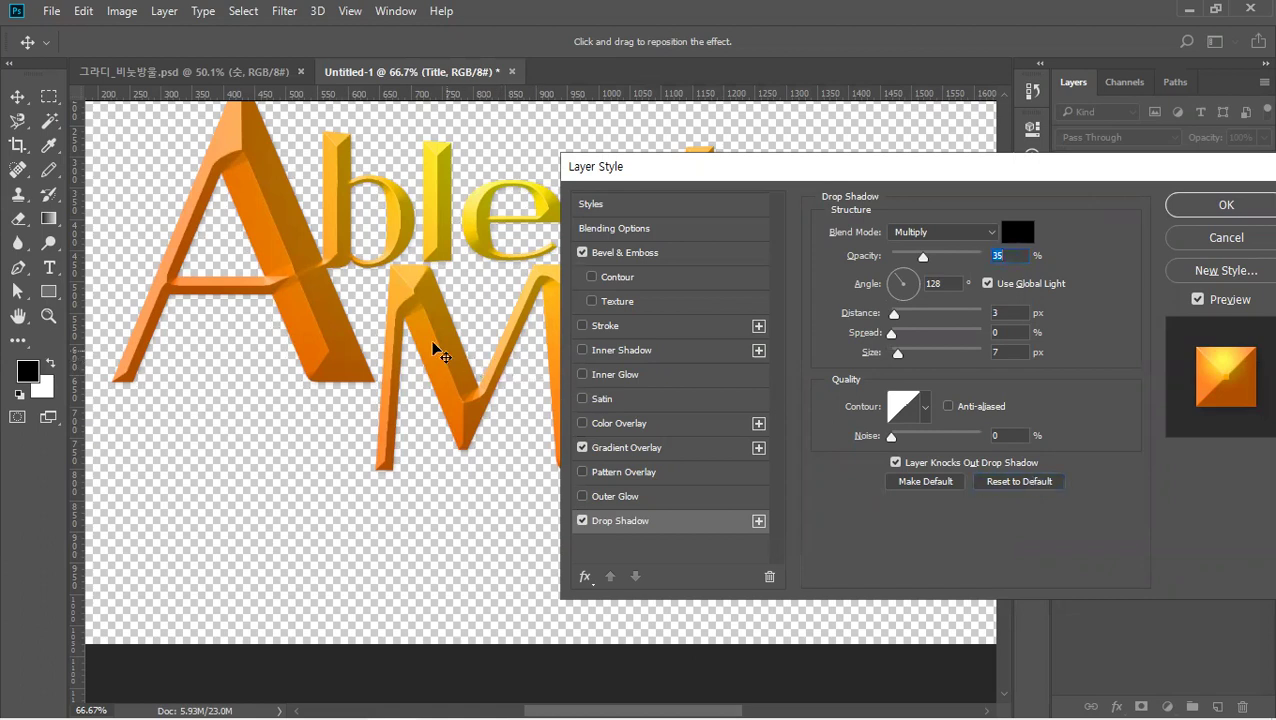
key(alt)
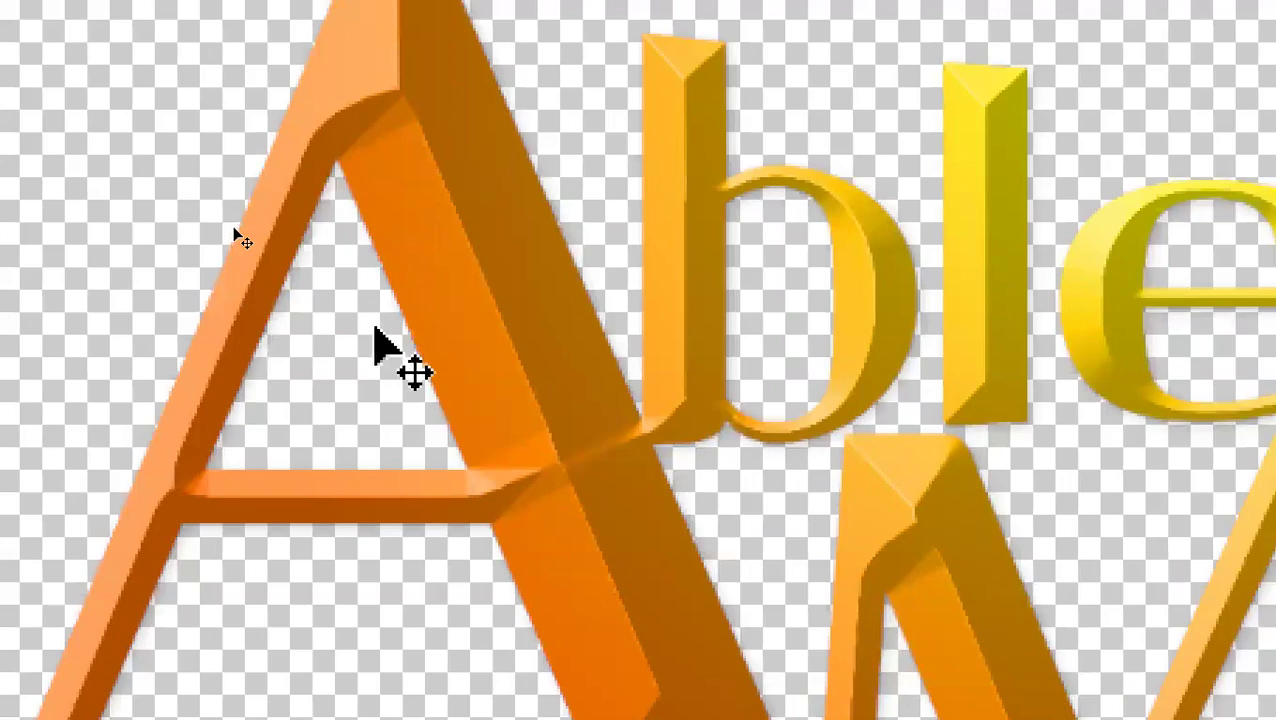
drag(374, 330, 383, 340)
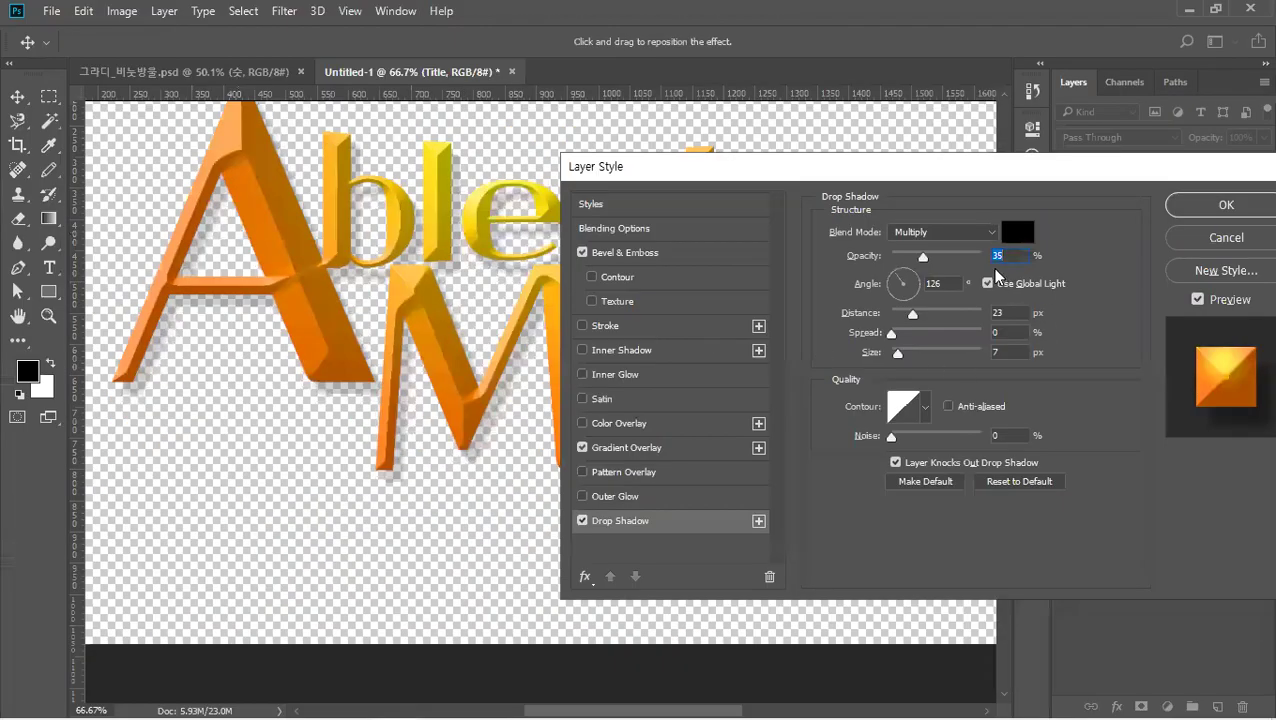
drag(930, 263, 960, 261)
mouse_move(439, 285)
mouse_down()
mouse_move(419, 274)
mouse_move(440, 274)
mouse_move(422, 252)
mouse_move(399, 256)
mouse_move(373, 285)
mouse_move(388, 307)
mouse_move(420, 322)
mouse_move(443, 295)
mouse_move(418, 258)
mouse_move(384, 248)
mouse_move(418, 287)
mouse_move(442, 289)
mouse_move(419, 285)
mouse_up()
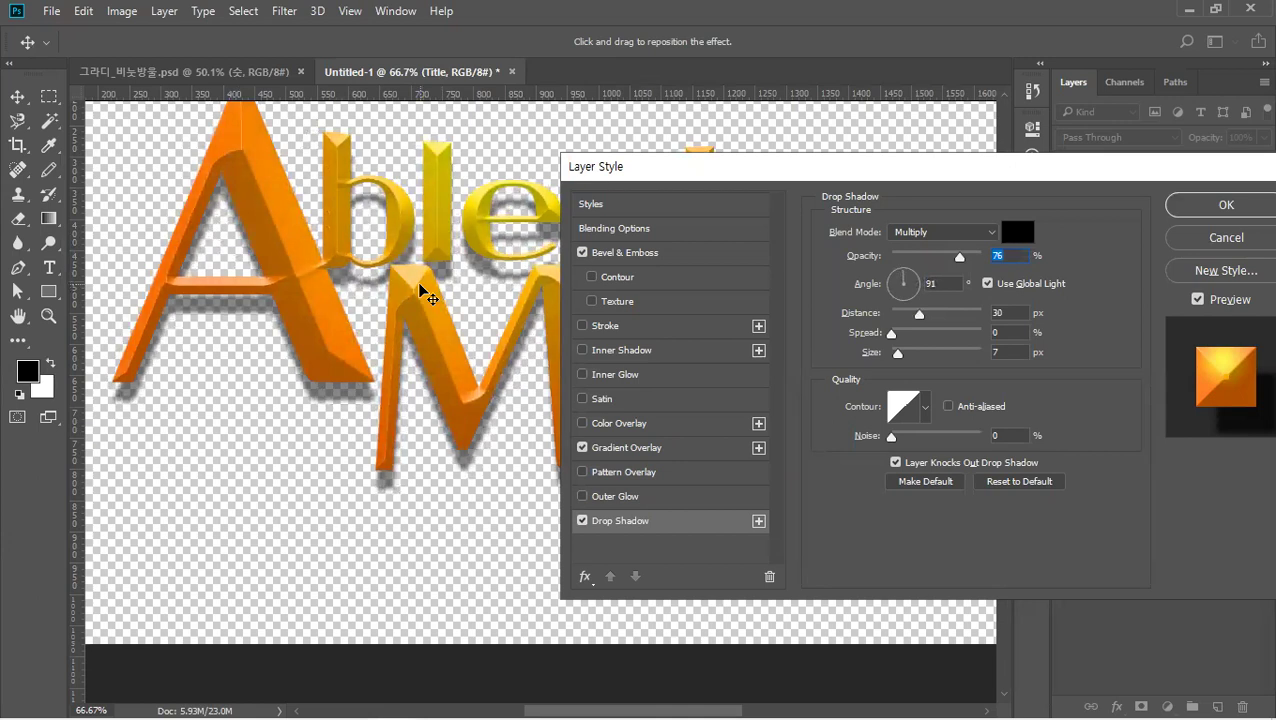
mouse_move(426, 297)
mouse_down()
mouse_move(444, 268)
mouse_move(433, 259)
mouse_move(425, 285)
mouse_up()
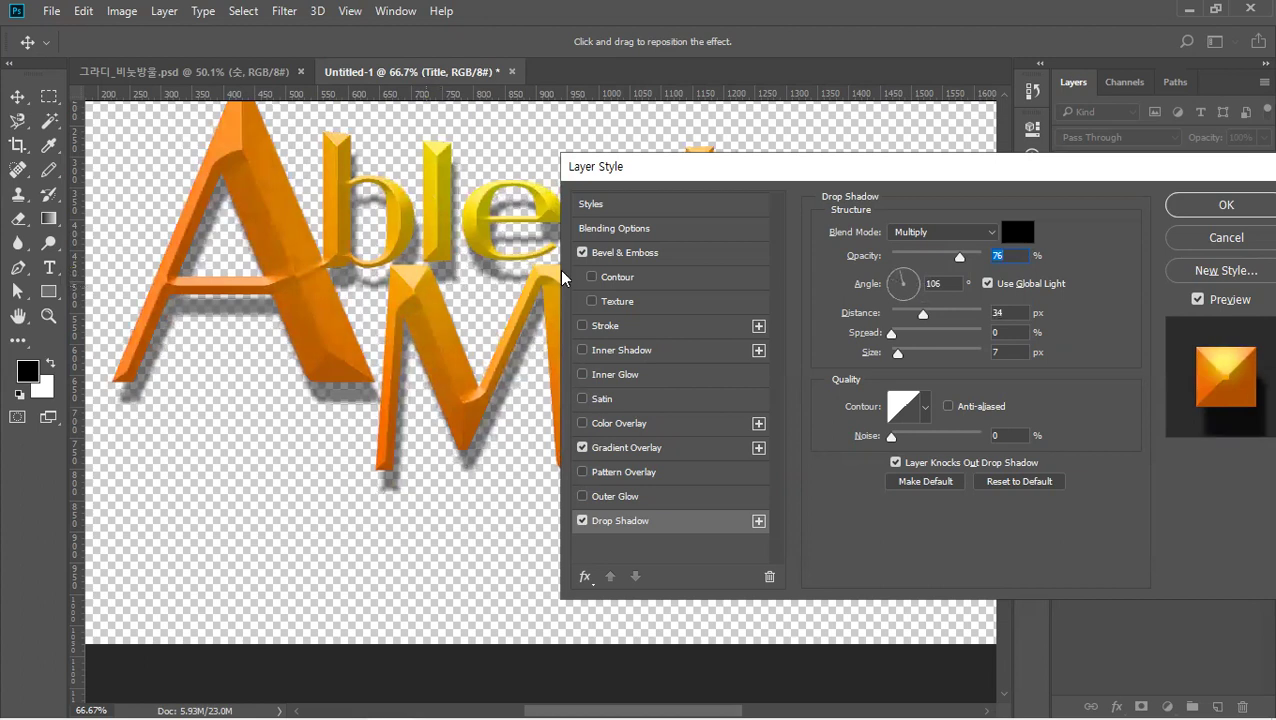
Adjust the Bevel & Emboss light to an angle of 117° and an altitude of 32°.
click(630, 254)
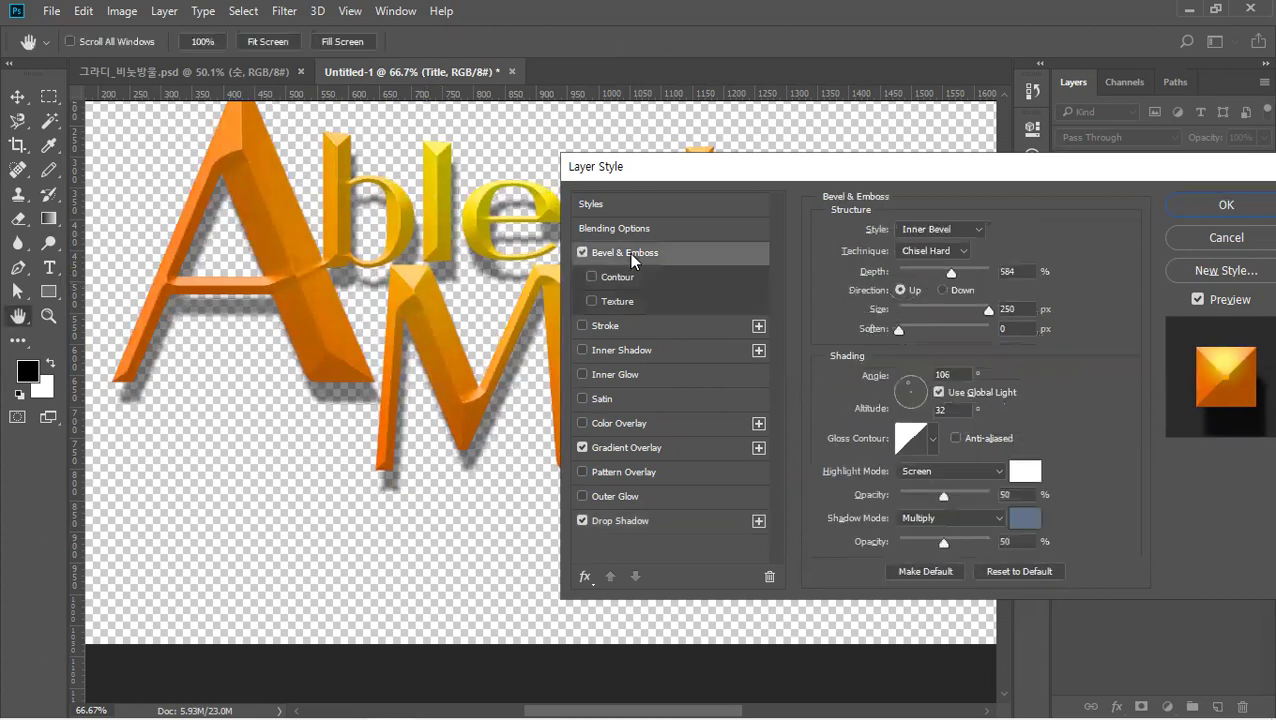
key(alt)
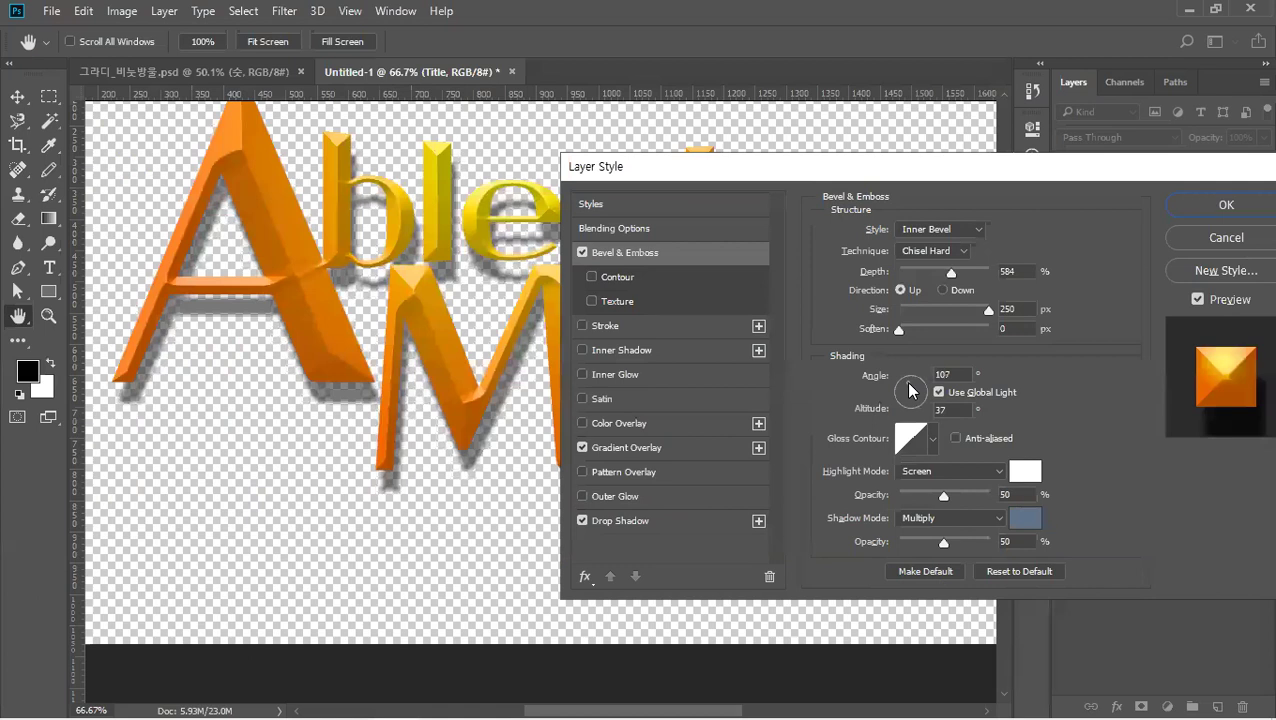
drag(910, 390, 908, 390)
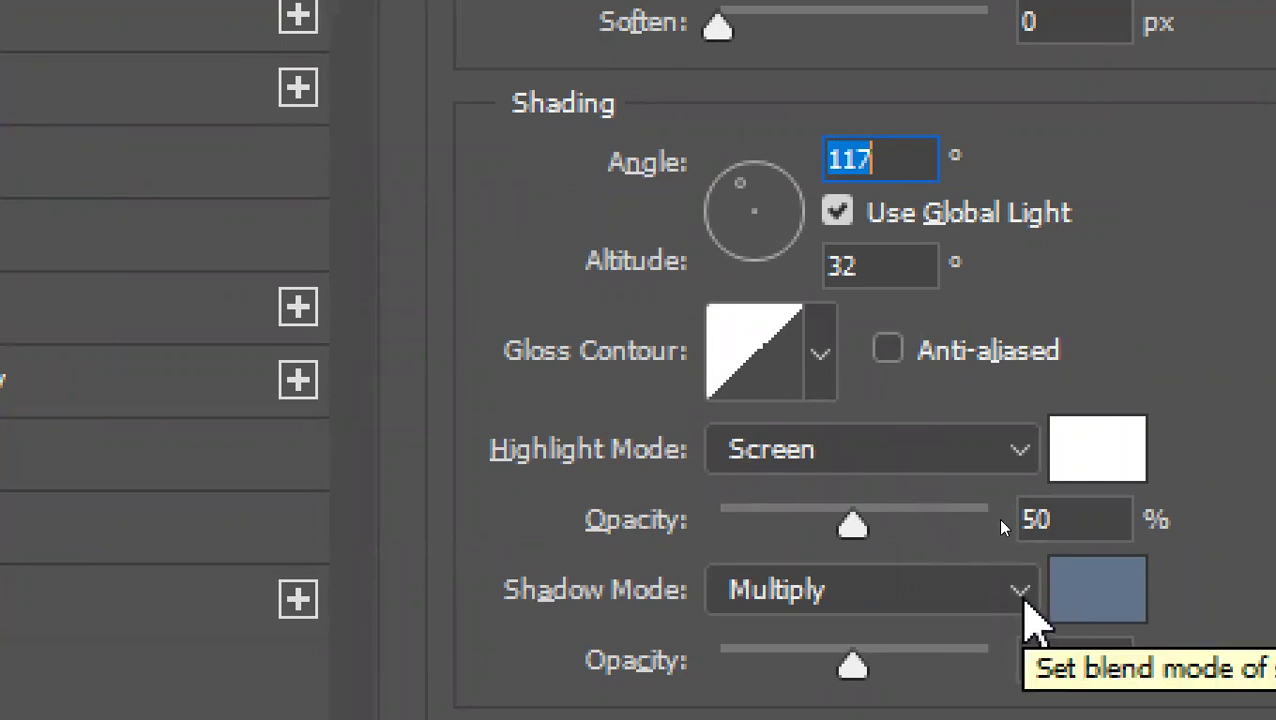
Try near-black and white for the bevel's shadow colour, and set it to dark brown #581d00 with the Multiply mode kept.
click(1023, 598)
click(1023, 598)
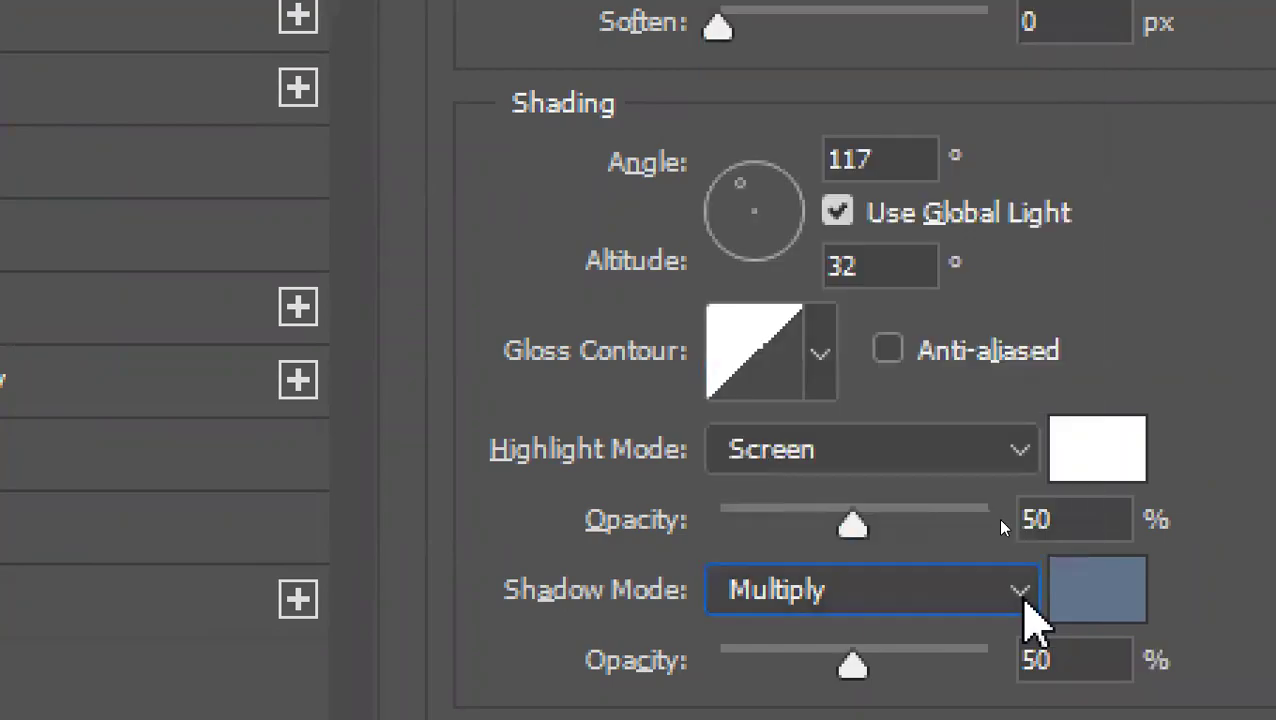
click(1100, 592)
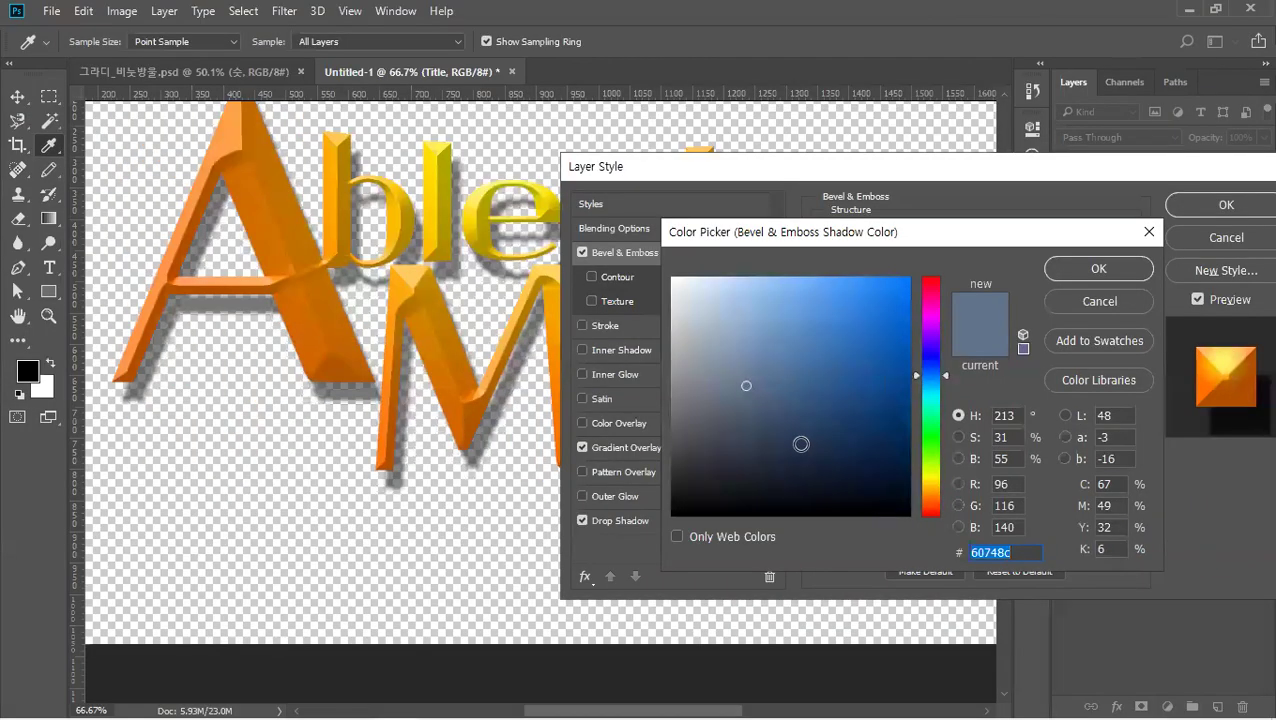
drag(801, 444, 662, 508)
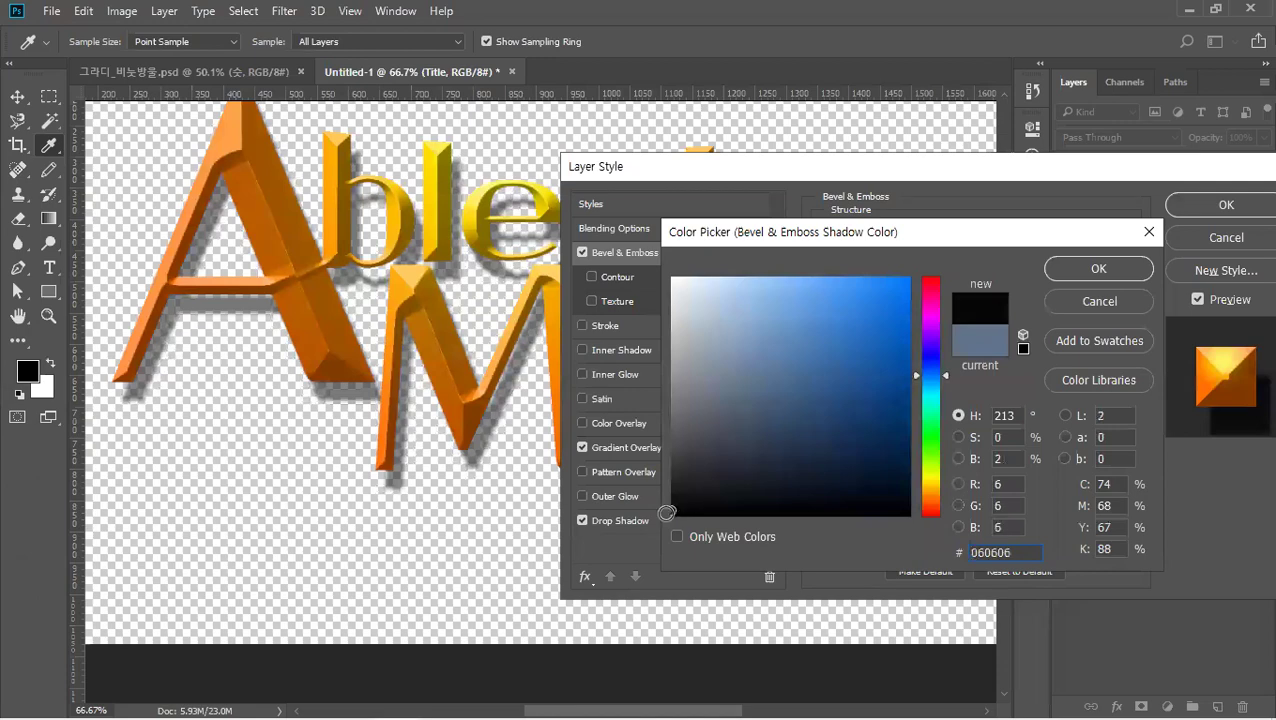
key(alt)
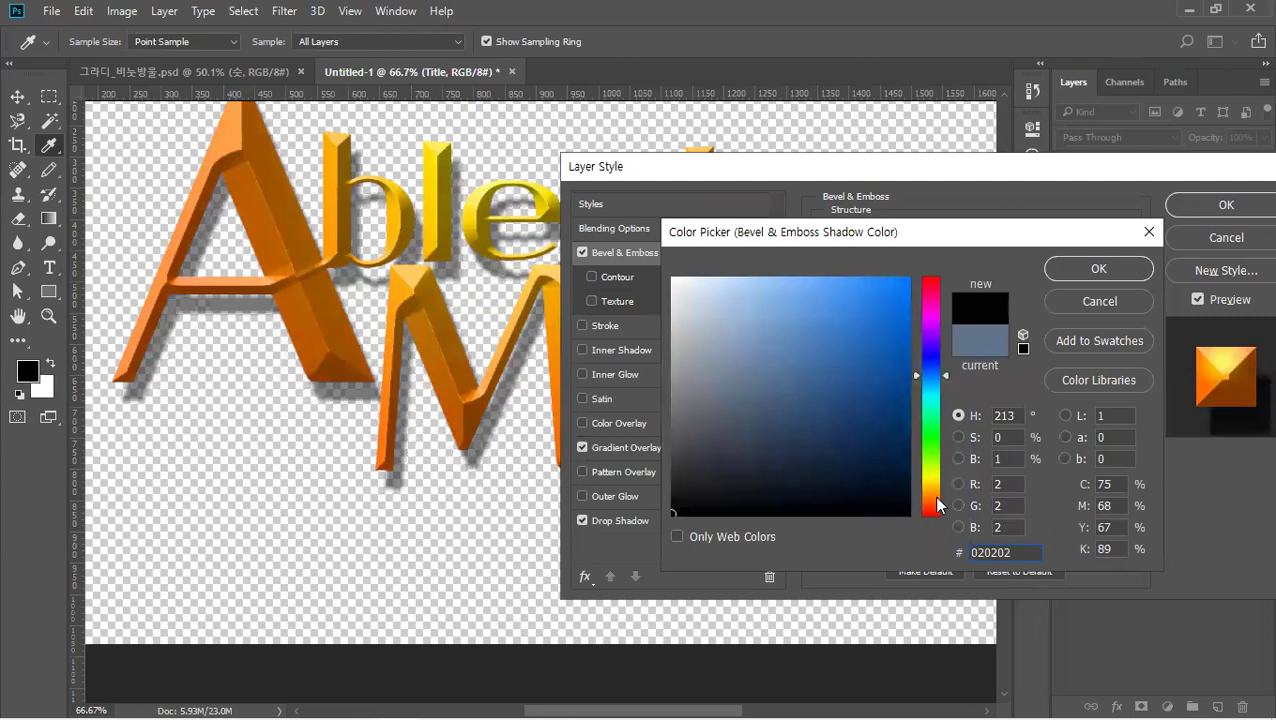
click(935, 497)
click(938, 505)
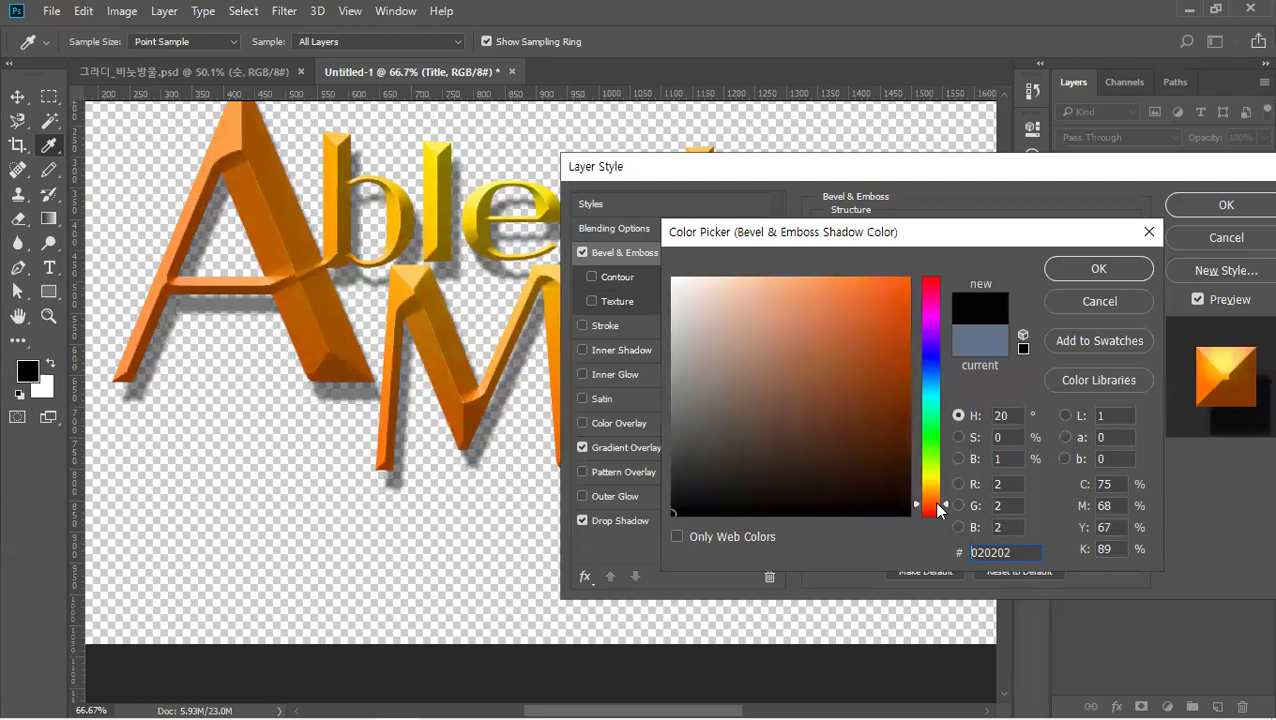
click(906, 443)
mouse_move(904, 421)
mouse_down()
mouse_move(898, 281)
mouse_move(908, 459)
mouse_move(874, 416)
mouse_move(651, 273)
mouse_up()
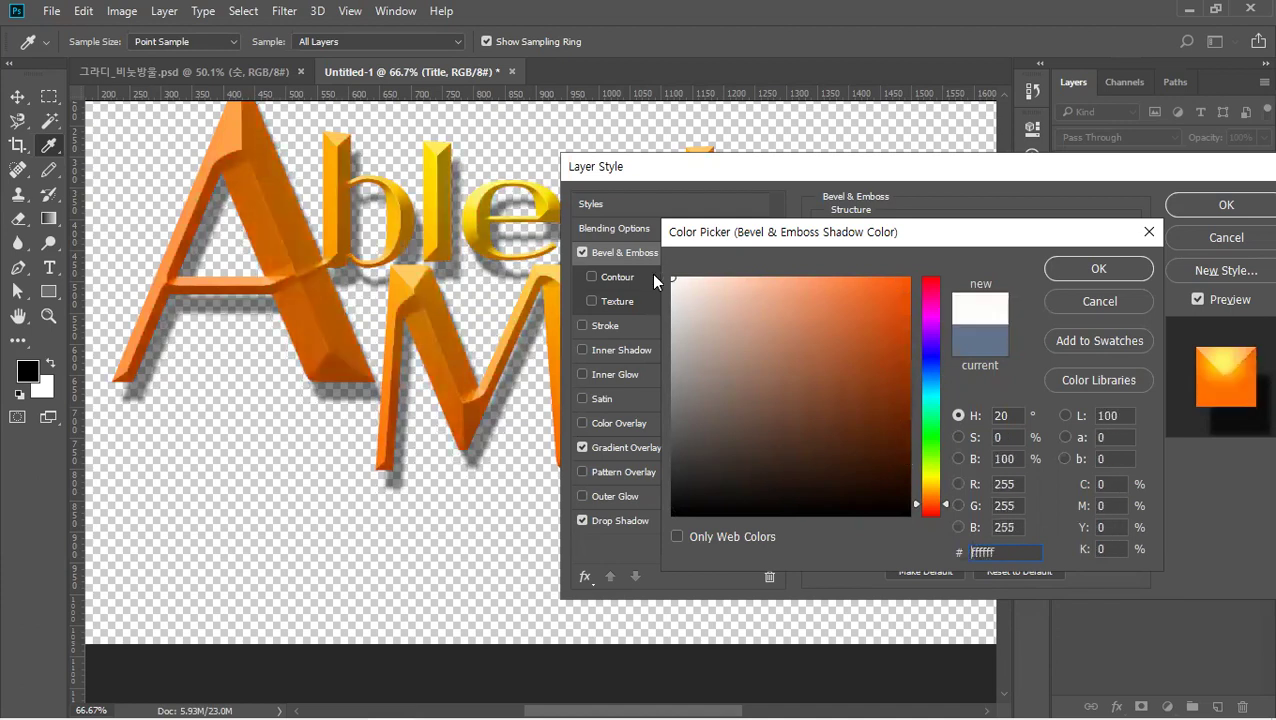
key(alt)
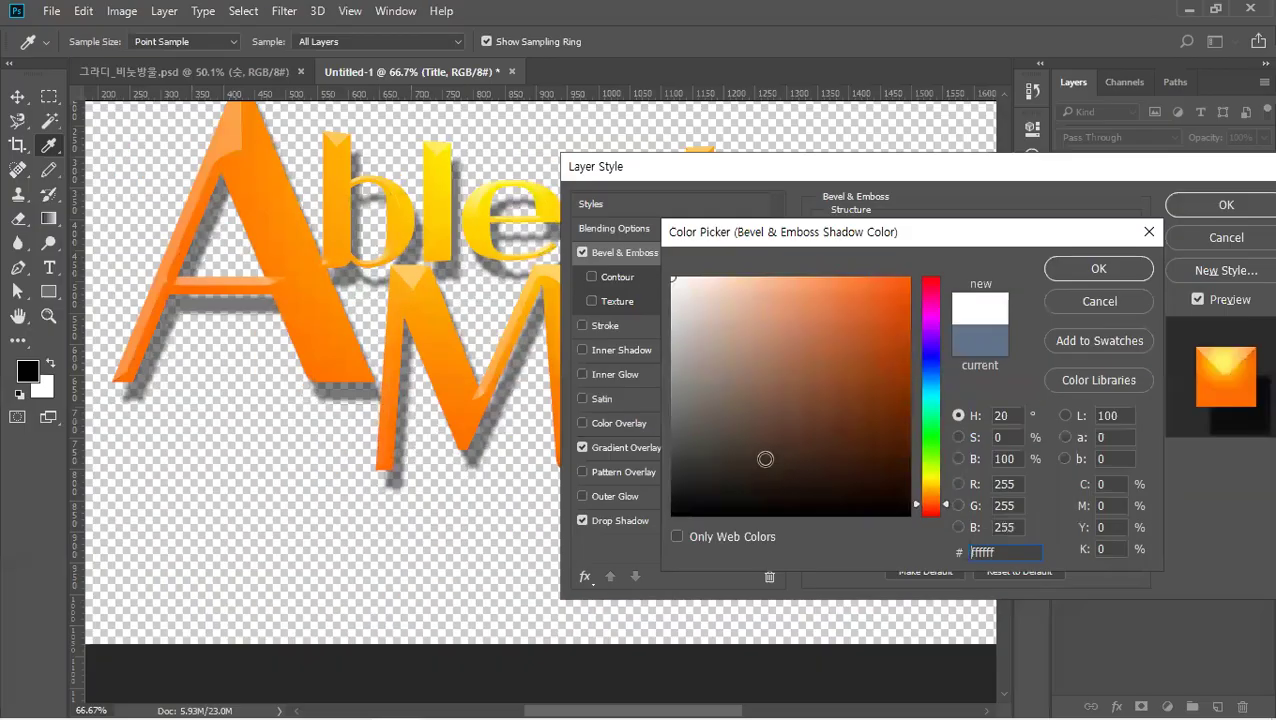
drag(763, 458, 664, 520)
drag(883, 456, 908, 434)
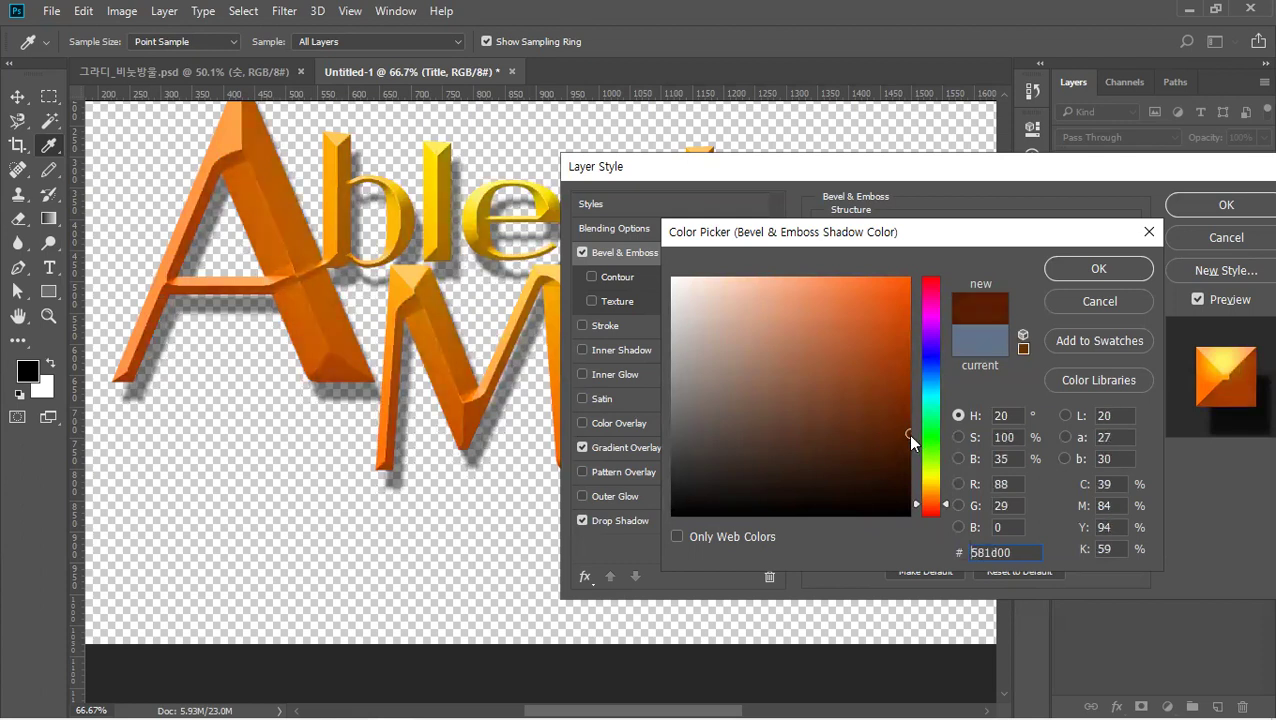
click(1094, 270)
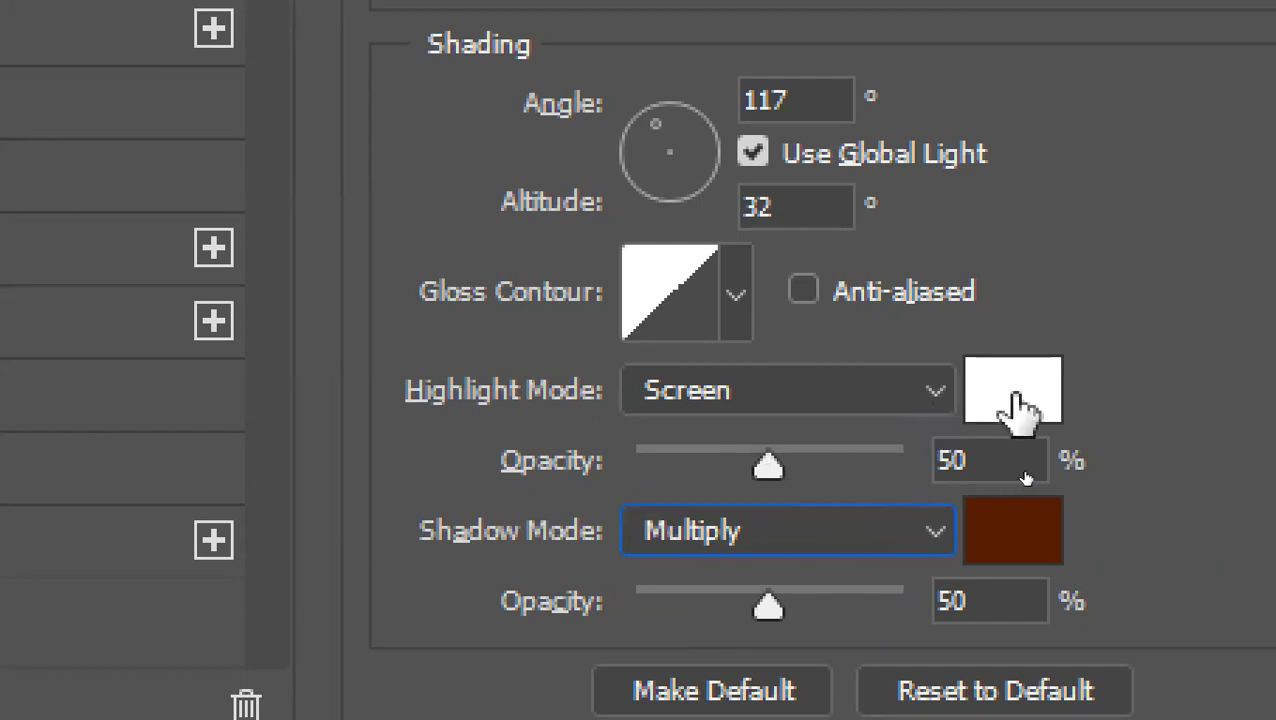
Try several hues for the bevel's highlight colour and settle on white #ffffff.
click(1020, 400)
click(842, 280)
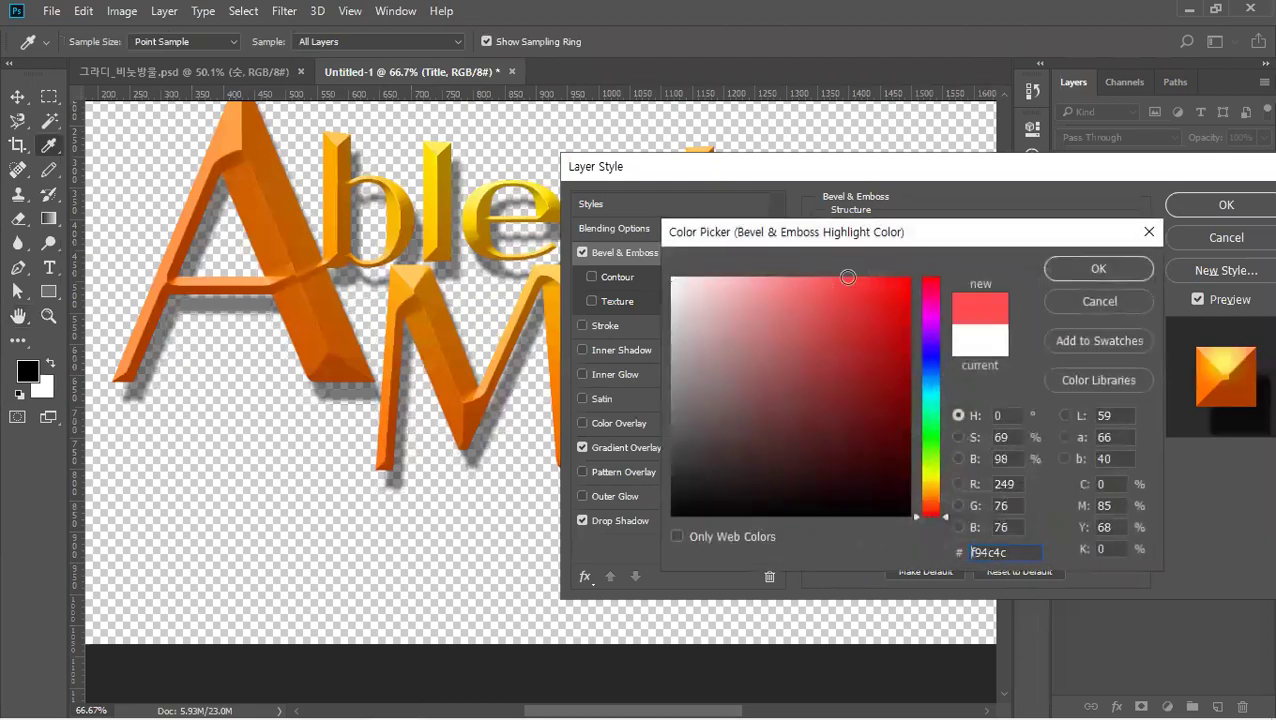
mouse_move(847, 277)
mouse_down()
mouse_move(905, 258)
mouse_move(797, 280)
mouse_move(648, 257)
mouse_move(497, 280)
mouse_move(743, 299)
mouse_move(640, 267)
mouse_up()
click(932, 437)
click(883, 302)
drag(898, 289, 906, 283)
click(935, 473)
drag(832, 330, 671, 273)
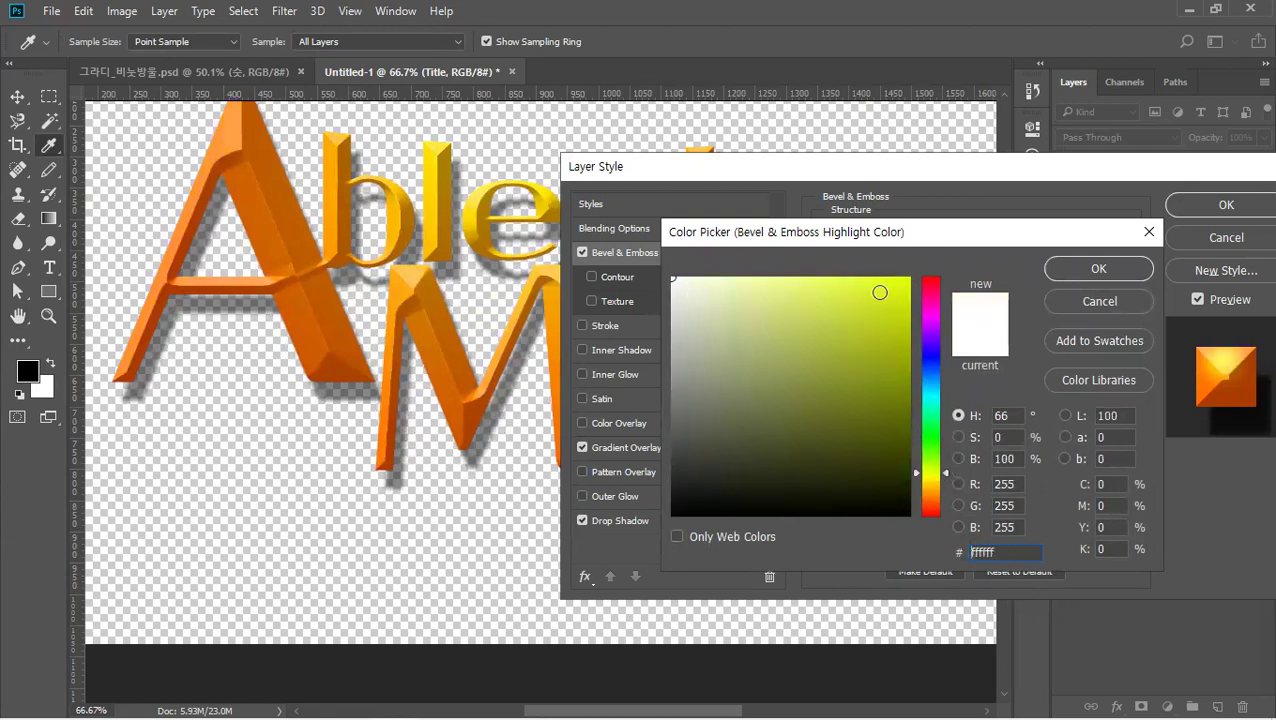
click(1076, 270)
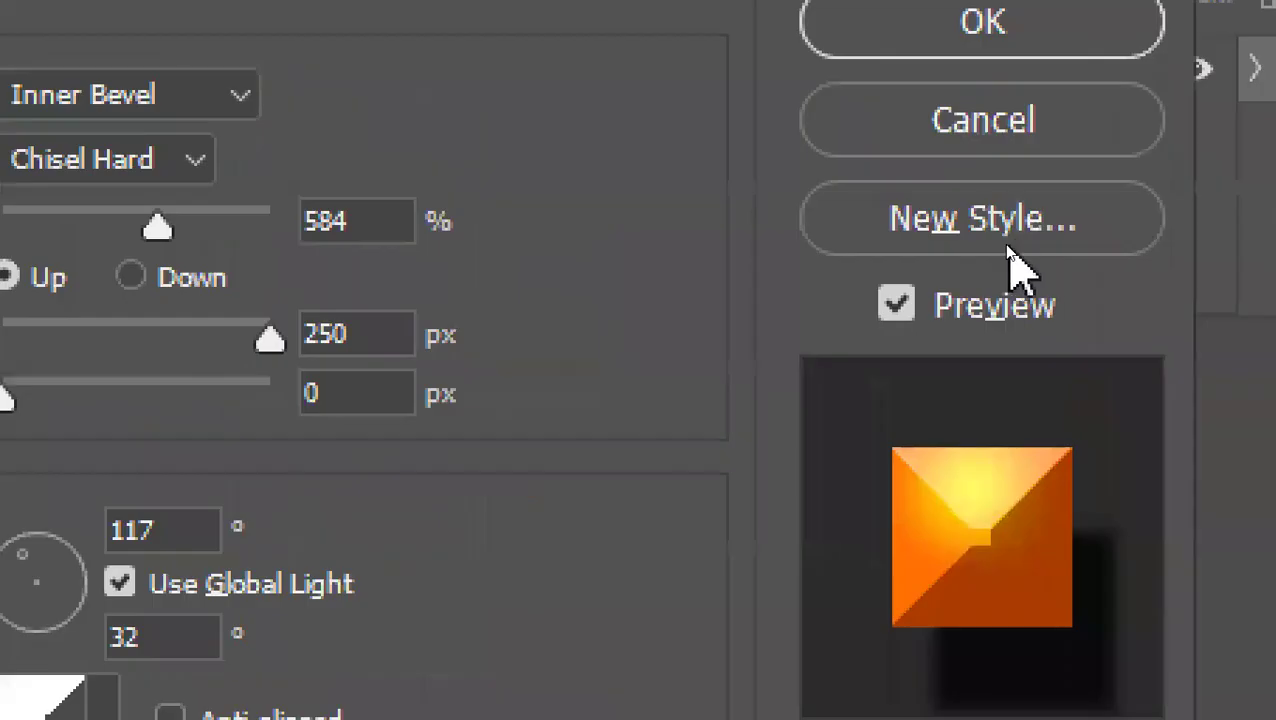
Save the current layer effects as a new style named Style 3, including layer effects and adding it to the current library.
click(1011, 238)
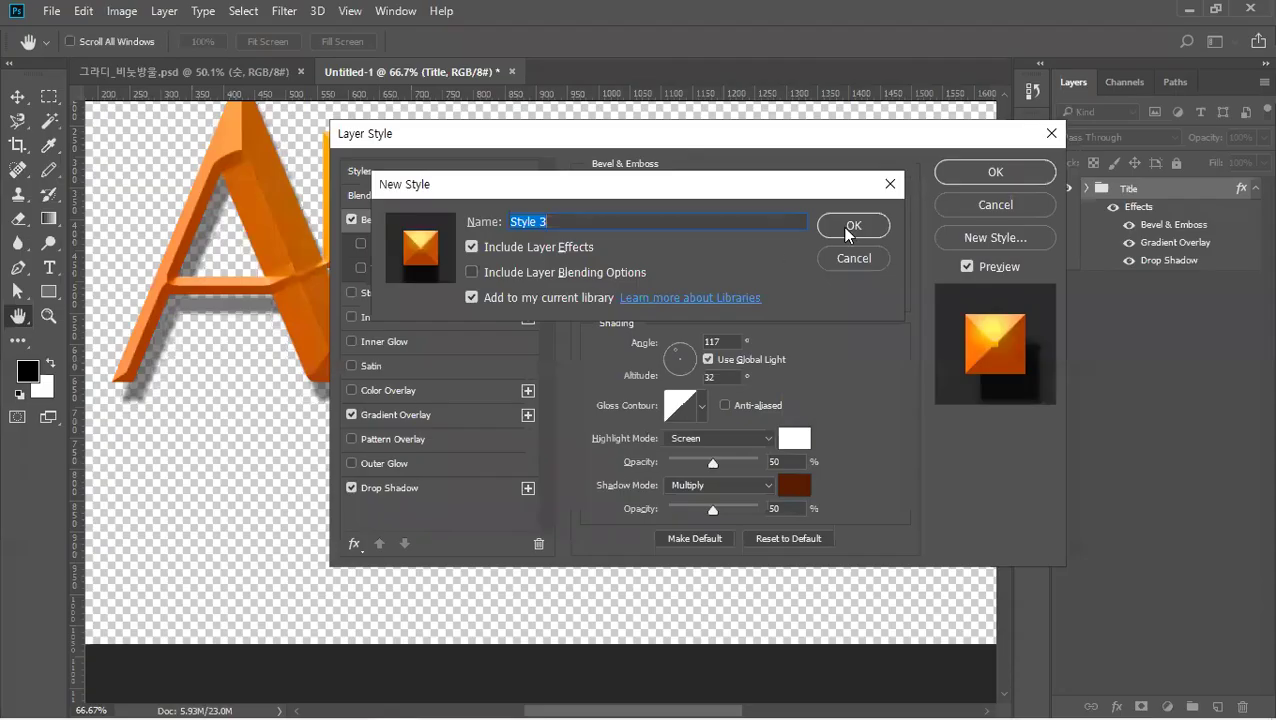
click(847, 230)
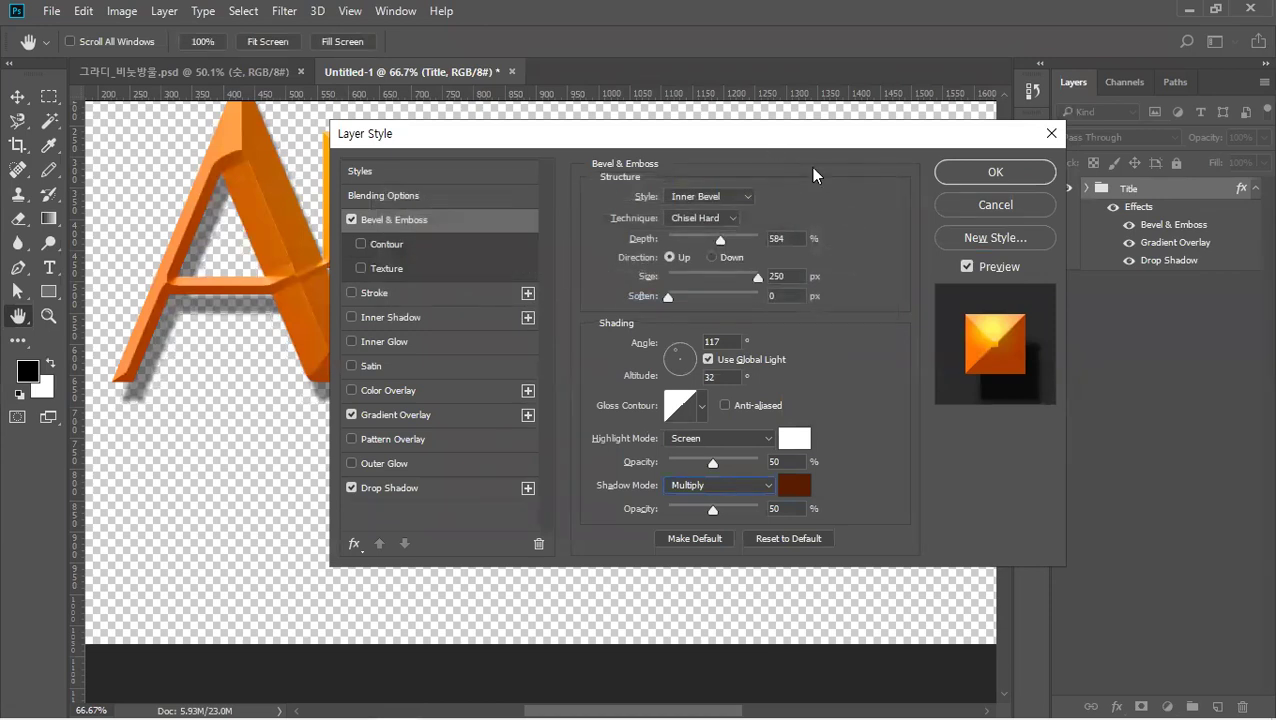
drag(812, 134, 989, 213)
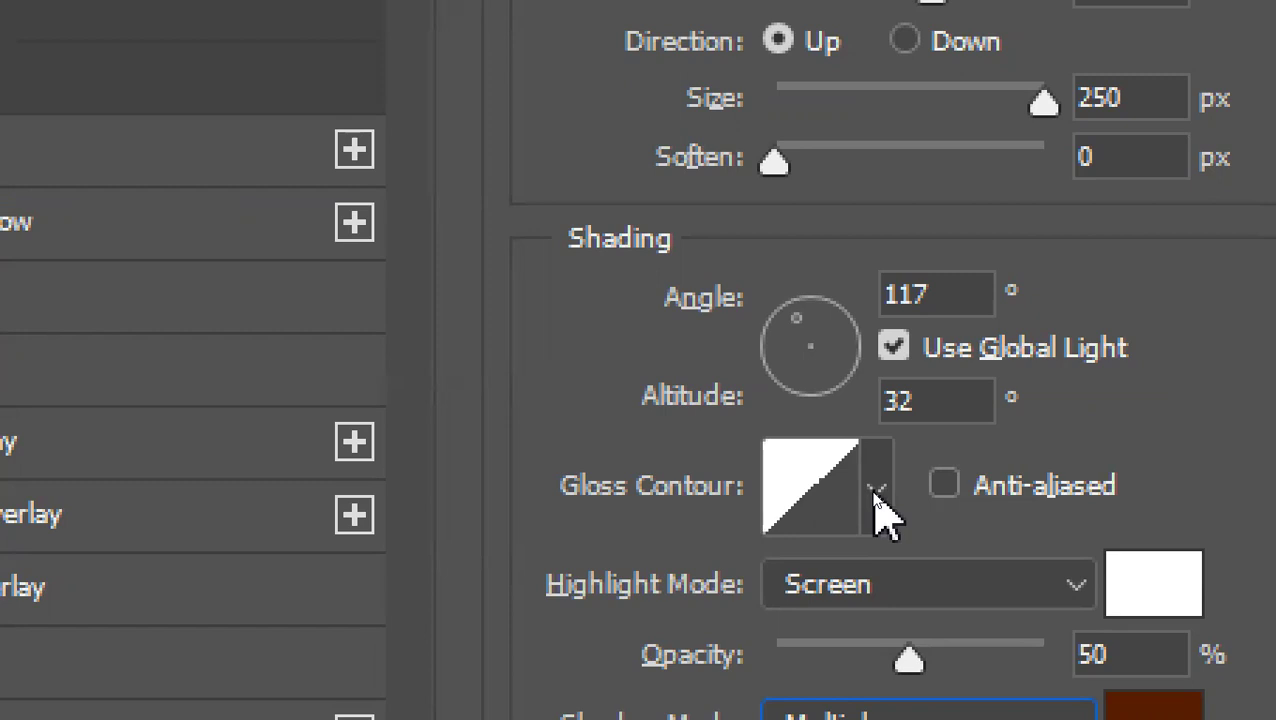
Try the Cone gloss contour on the bevel.
click(878, 510)
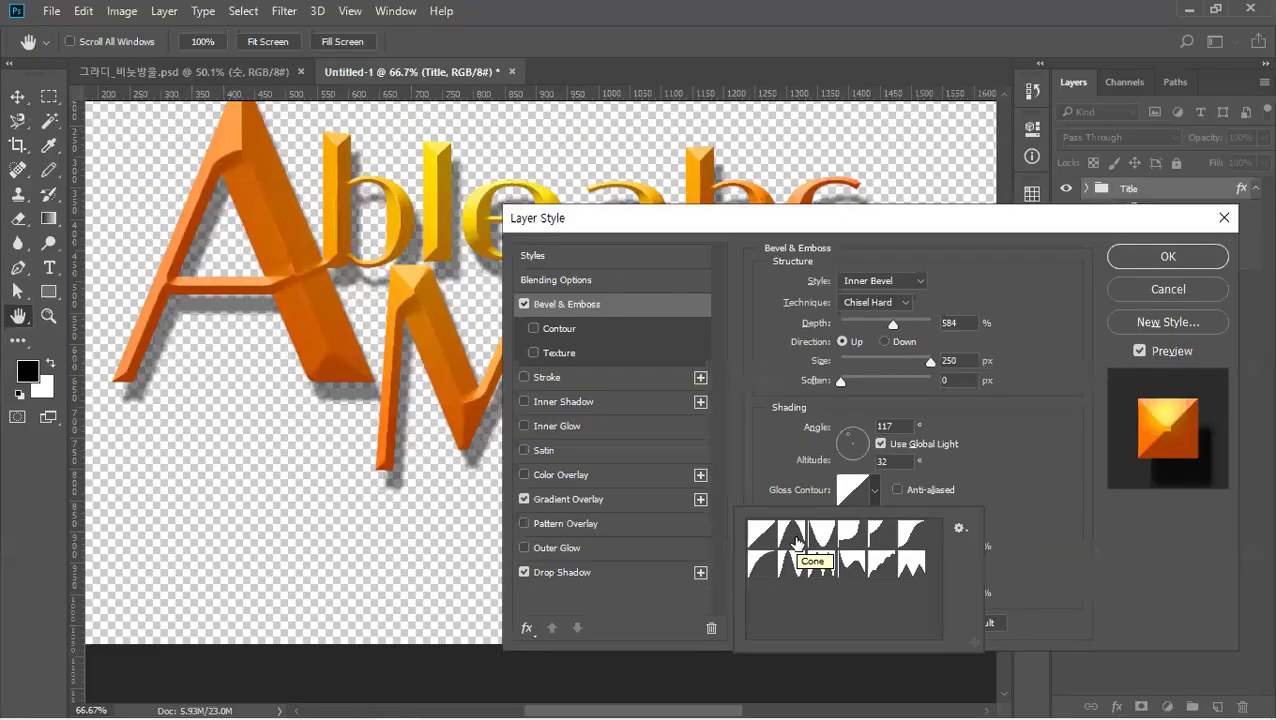
click(645, 440)
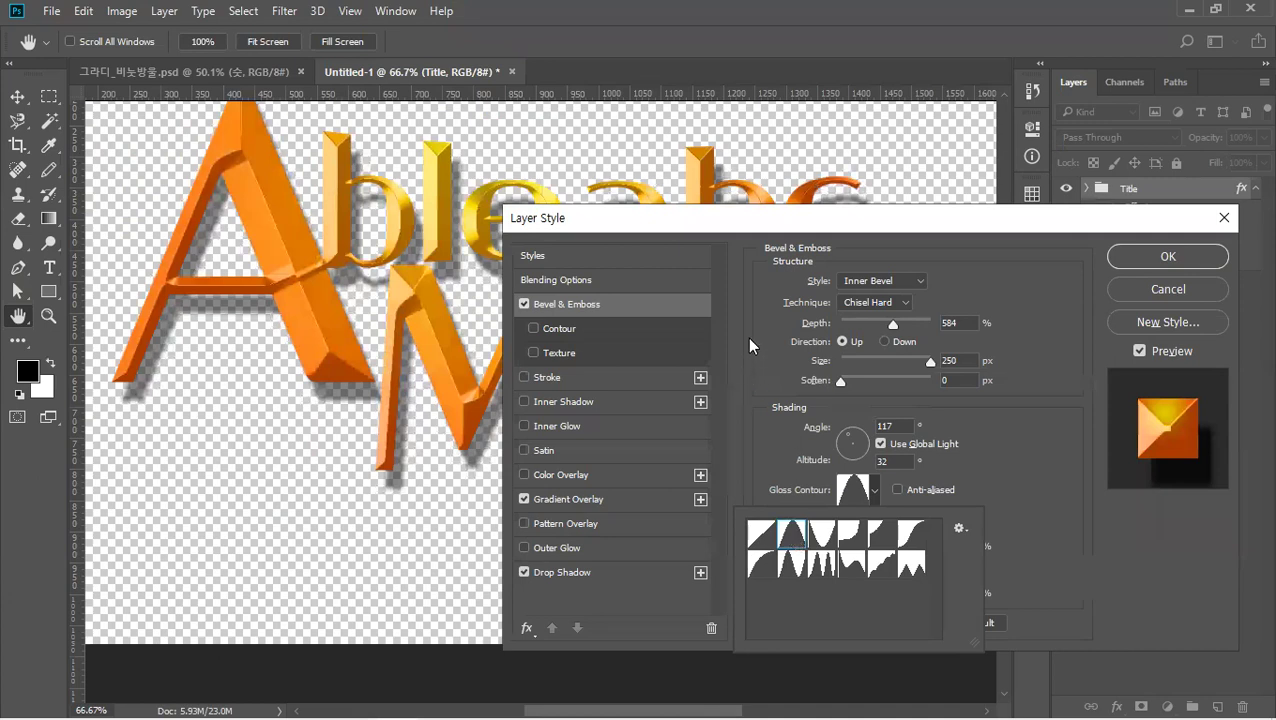
click(744, 250)
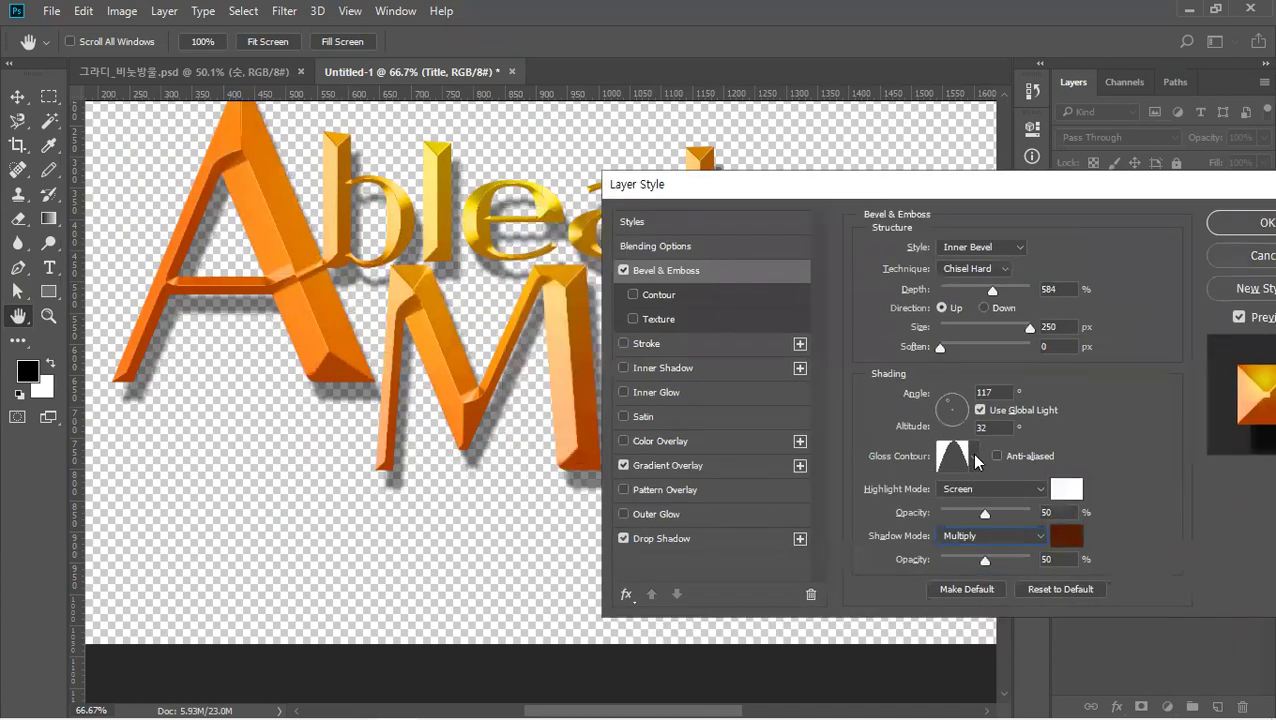
Try several other gloss contour presets on the bevel and return to the straight diagonal one.
click(974, 457)
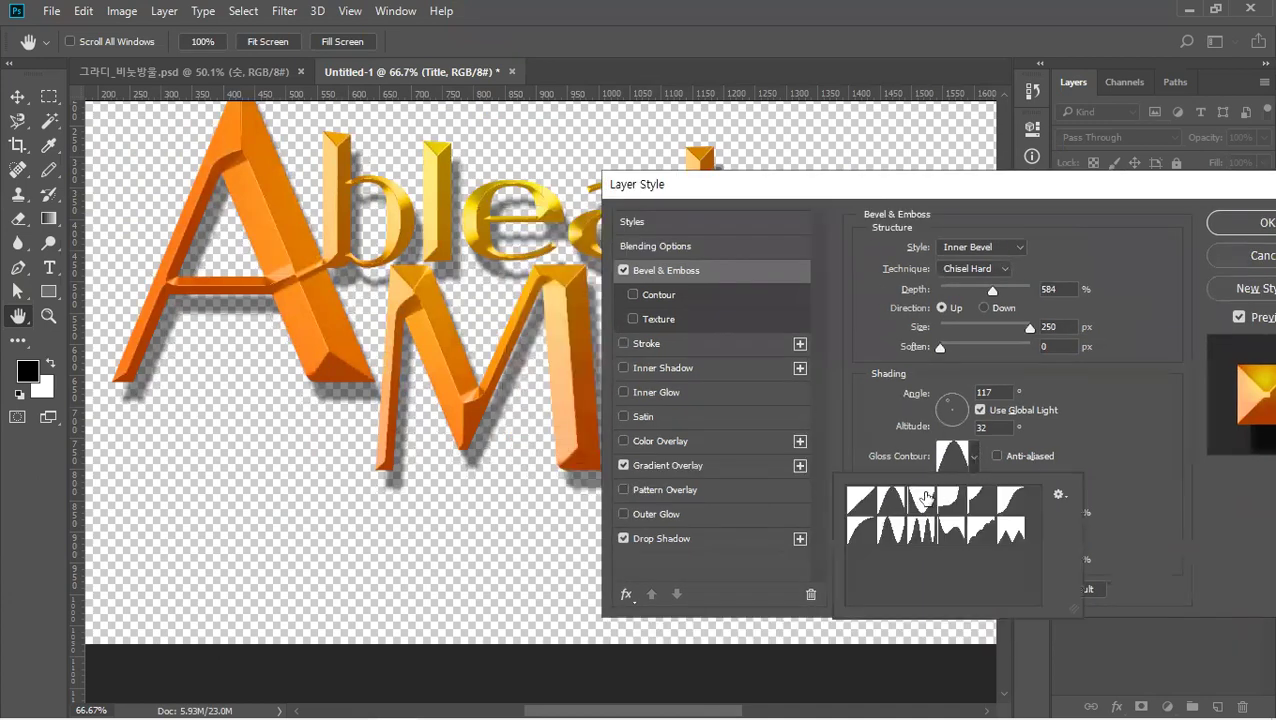
click(922, 499)
click(960, 502)
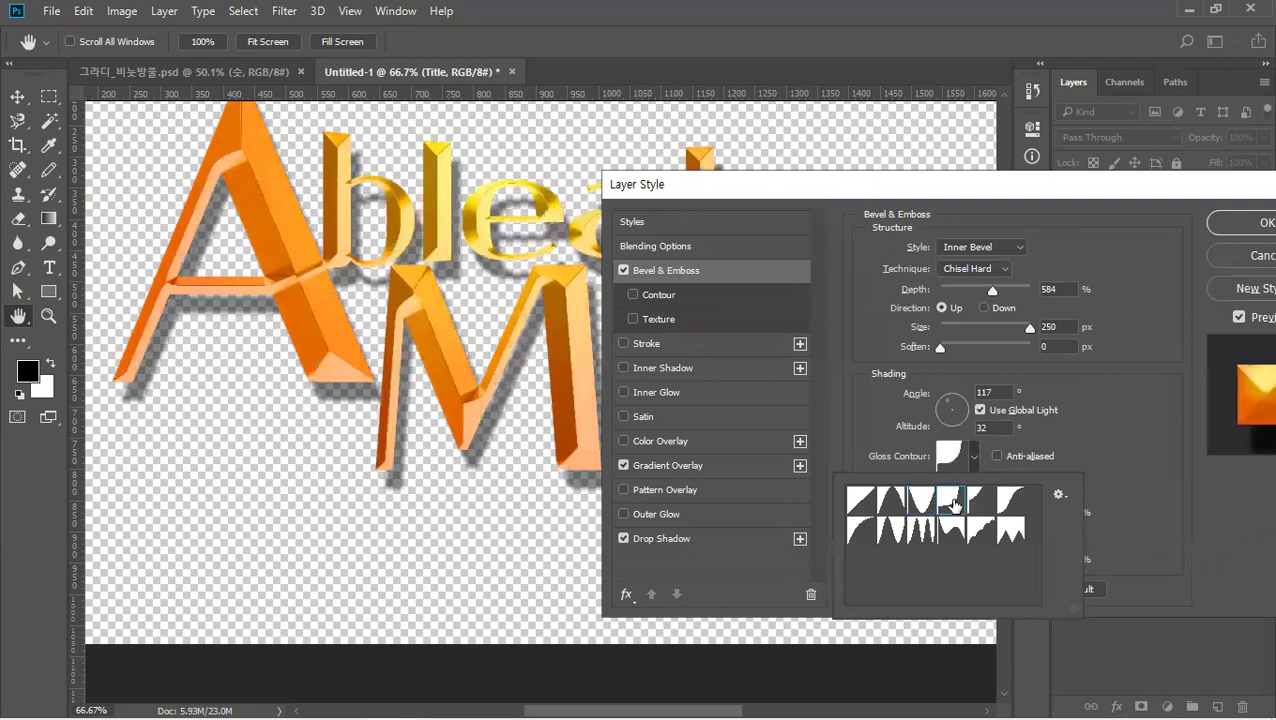
click(976, 500)
click(1010, 500)
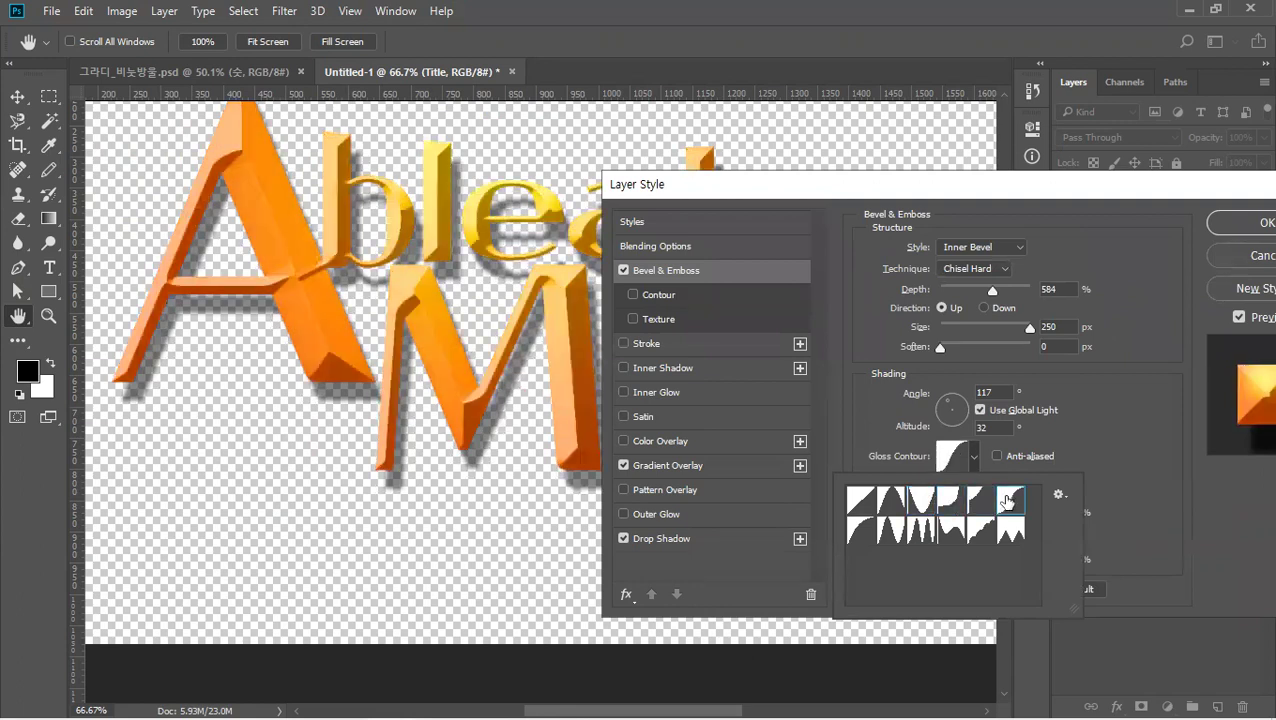
click(1011, 530)
click(972, 532)
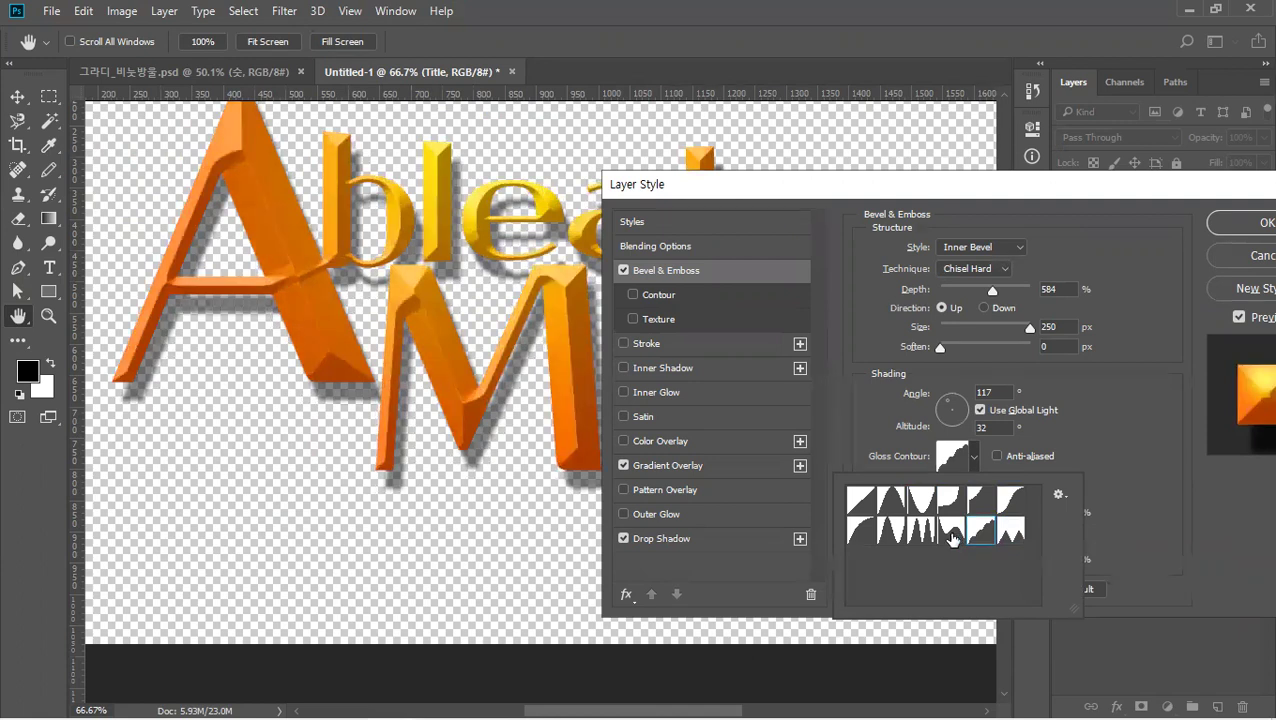
click(860, 500)
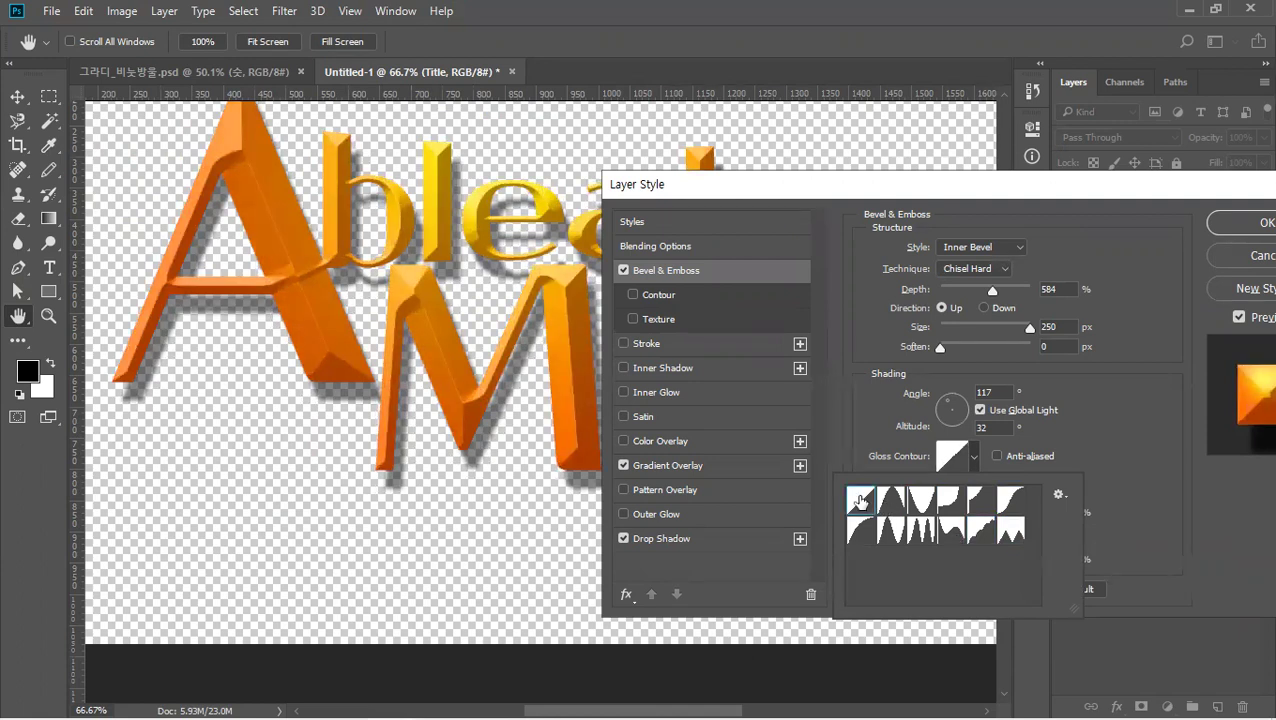
Try several more gloss contour presets on the bevel, including Half Round, and return to Linear.
click(972, 534)
click(921, 532)
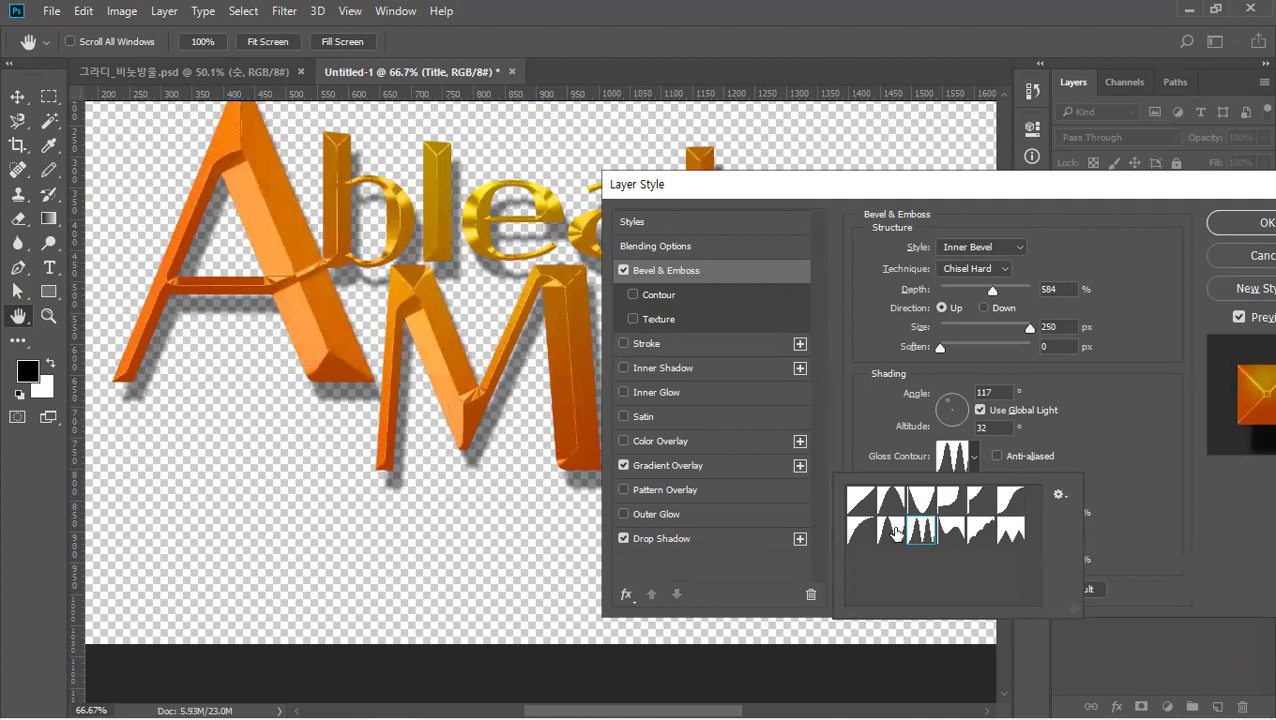
click(893, 531)
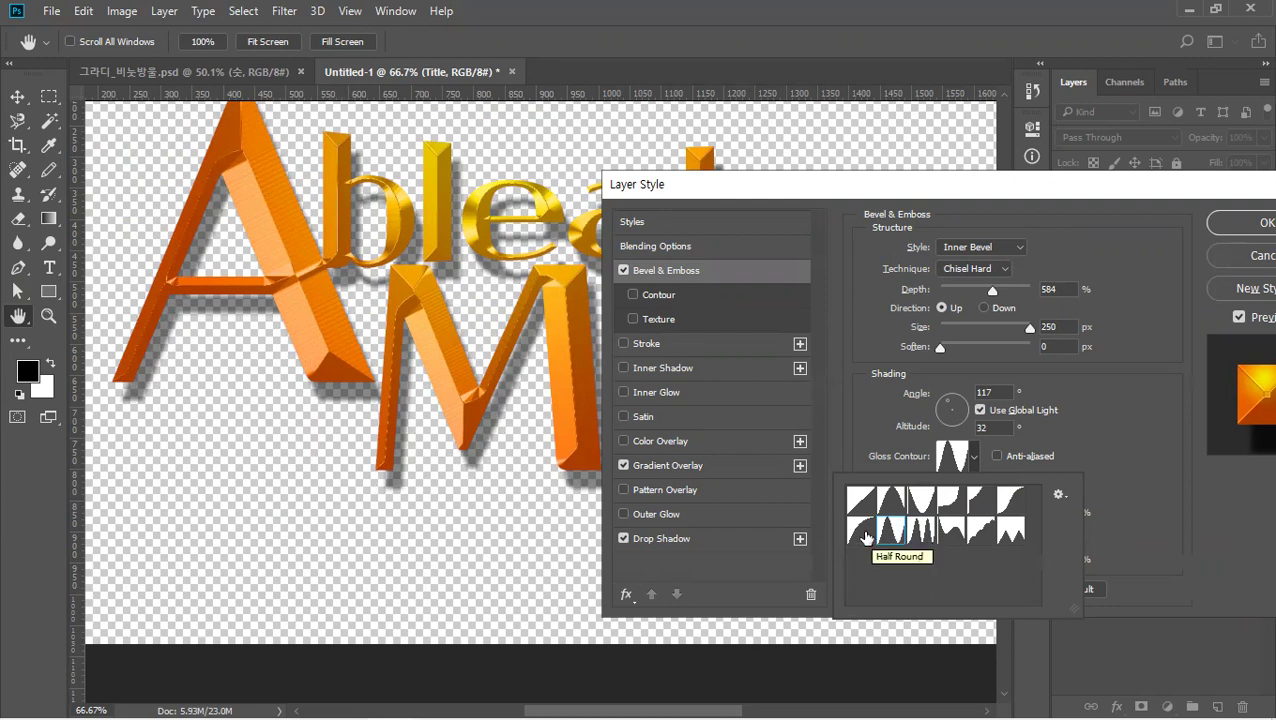
click(864, 535)
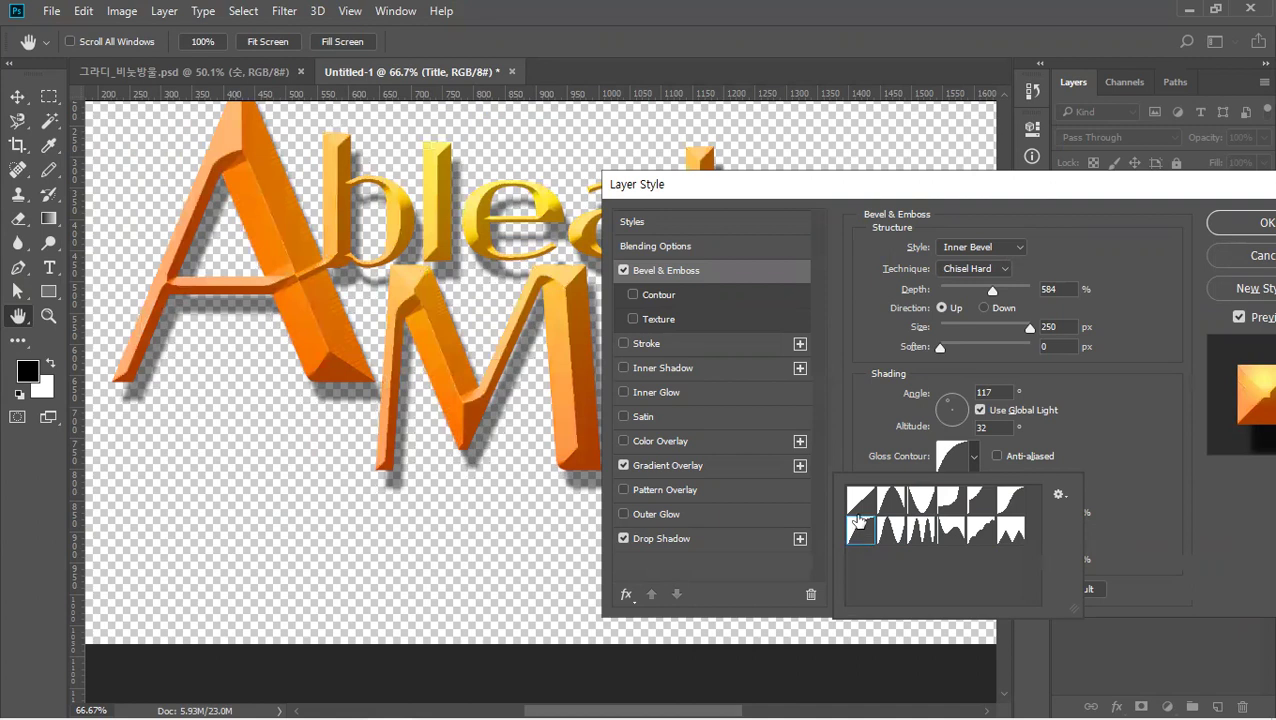
click(860, 499)
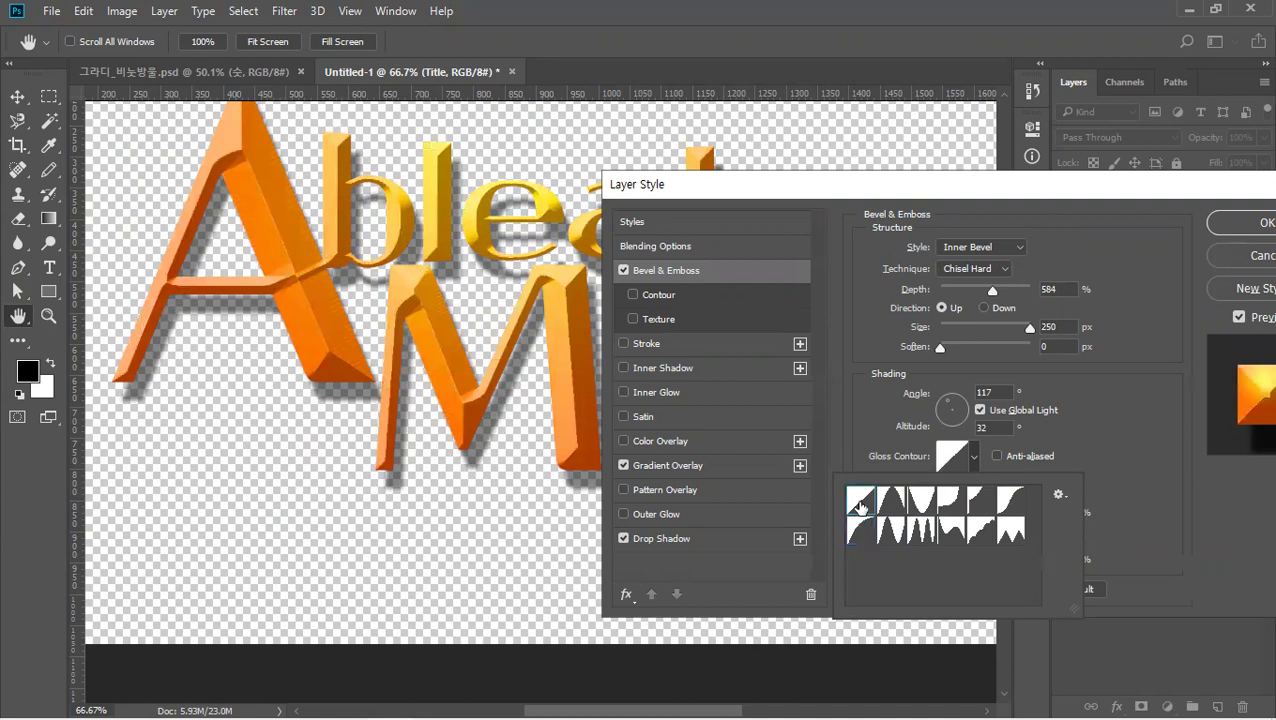
click(893, 536)
click(868, 510)
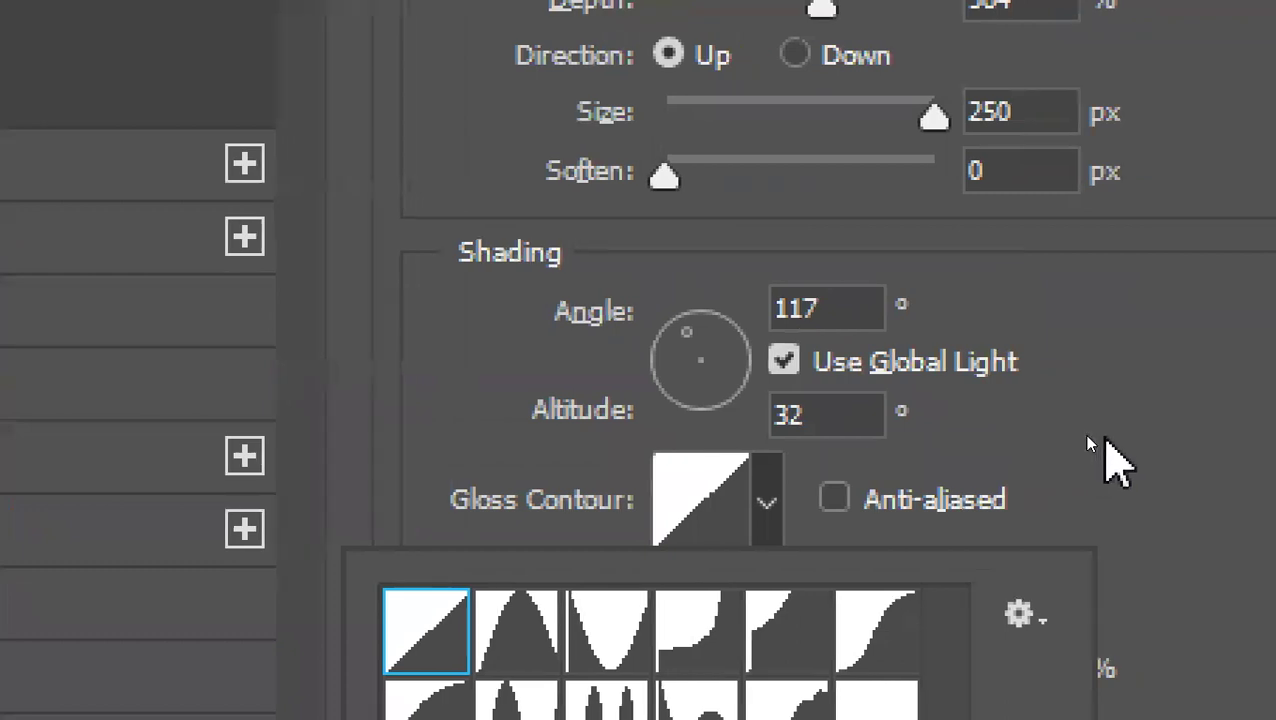
click(1104, 448)
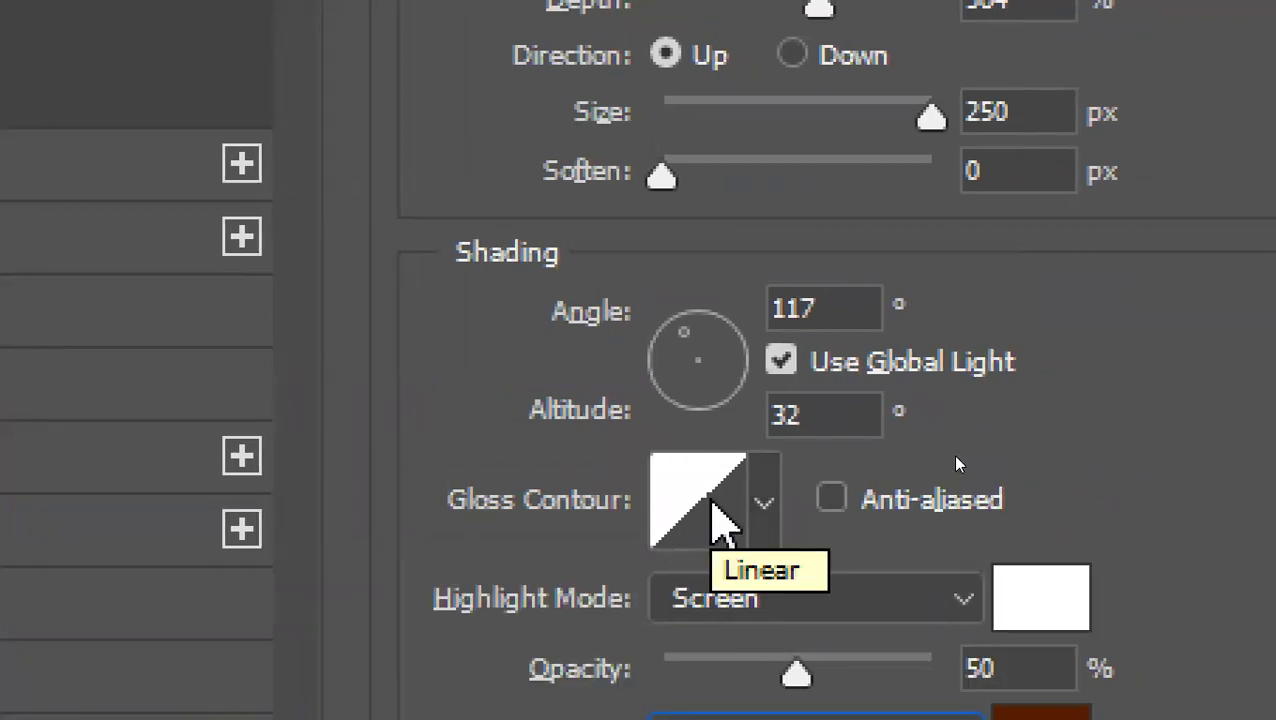
Try bending the bevel's linear gloss contour into a custom upward curve through about 58% input and 85% output, and discard the edit.
click(712, 503)
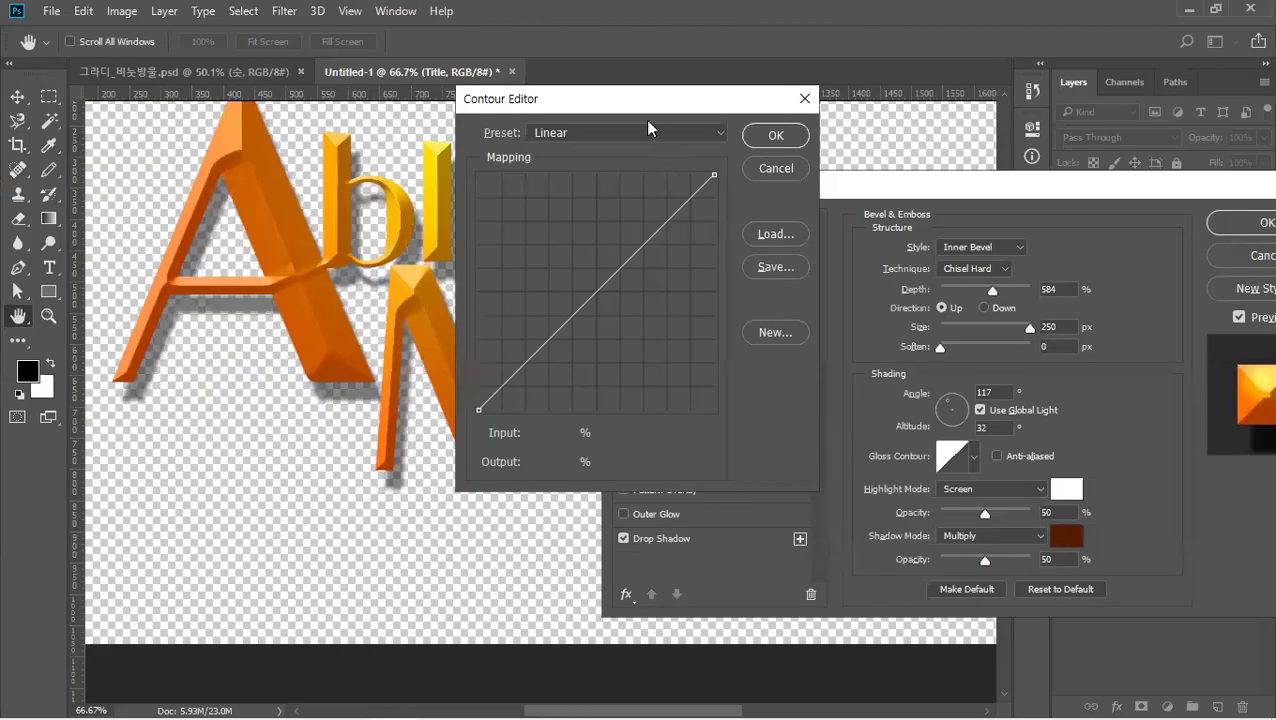
drag(651, 104, 965, 196)
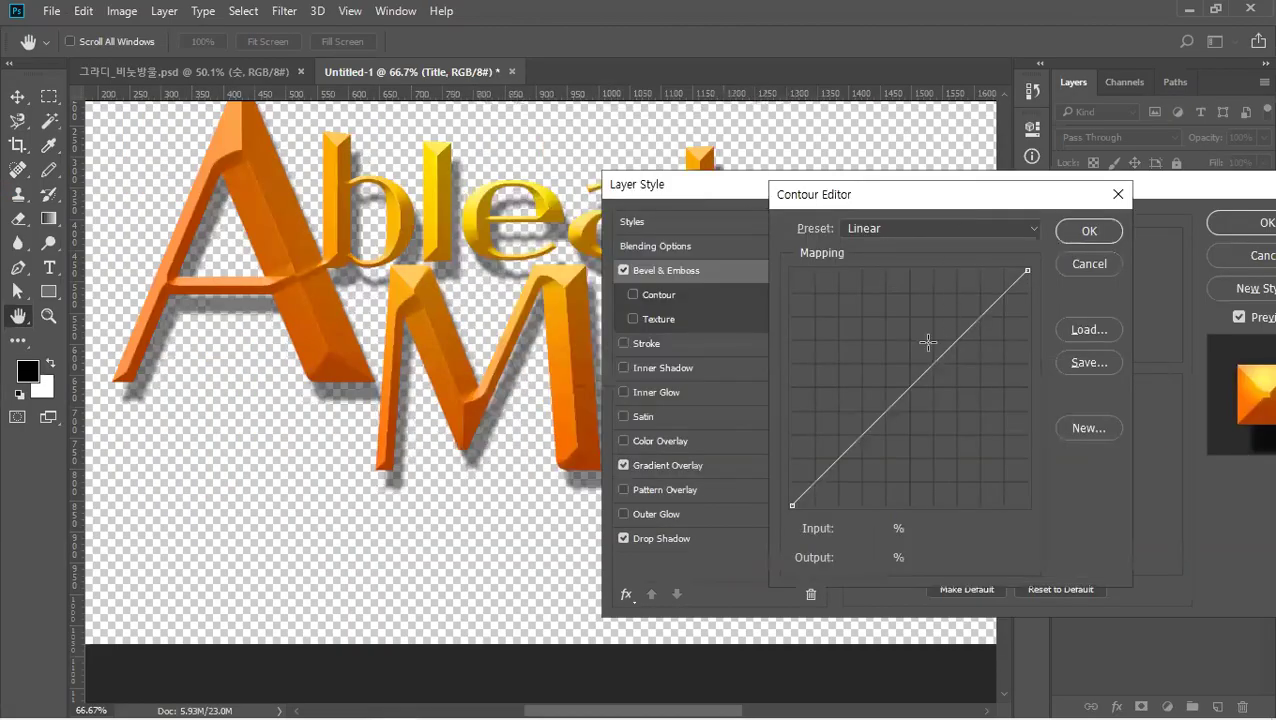
drag(907, 376, 930, 305)
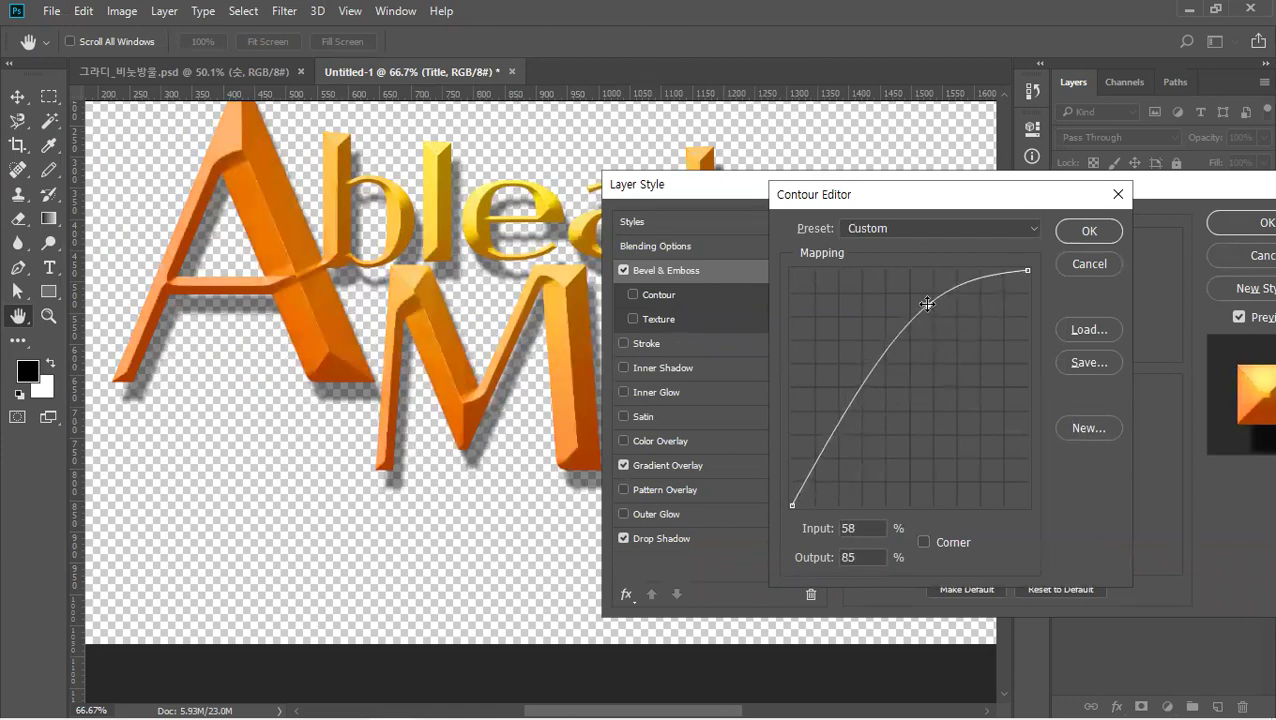
drag(872, 366, 398, 118)
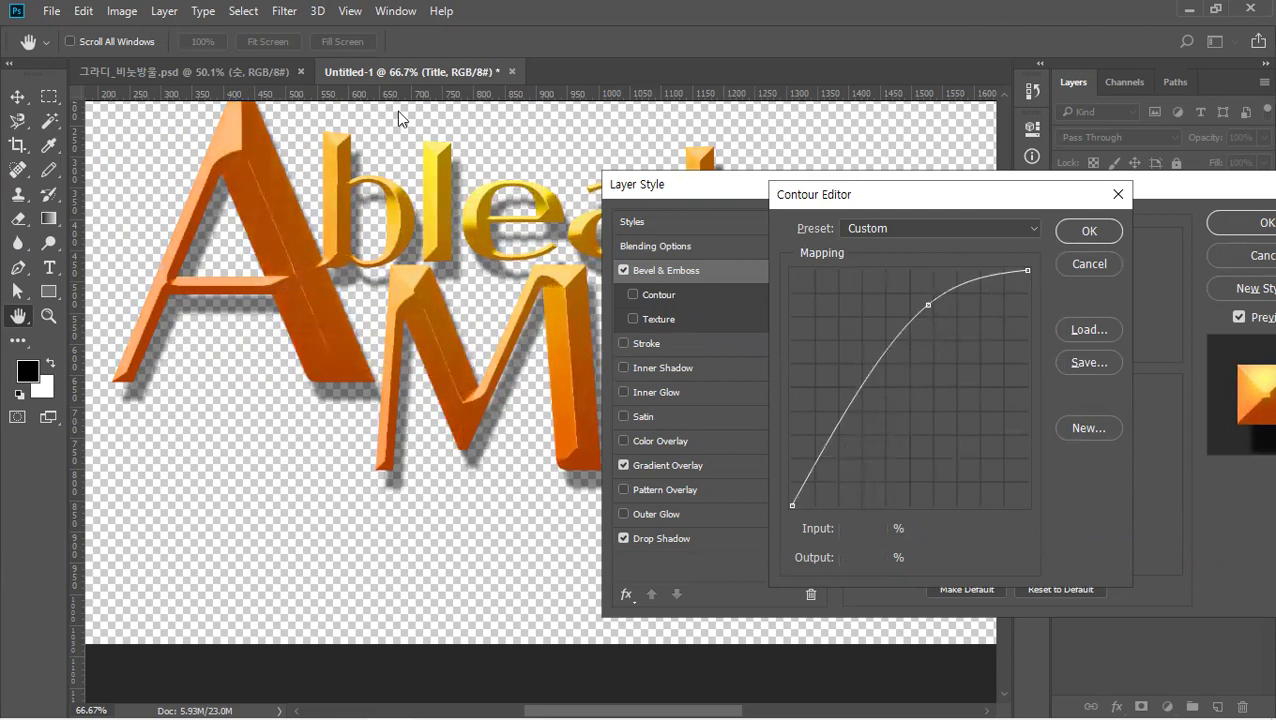
click(1089, 263)
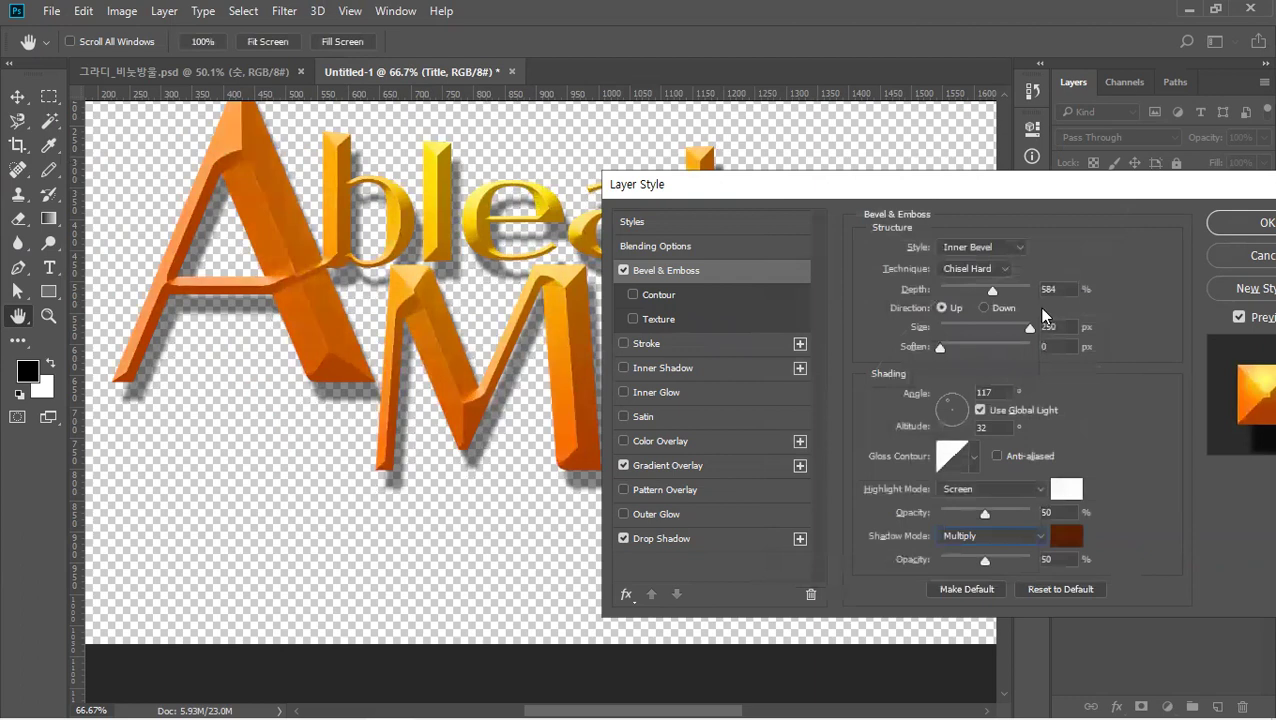
Set the bevel's gloss contour to the wavy ascending diagonal preset.
click(974, 459)
click(983, 536)
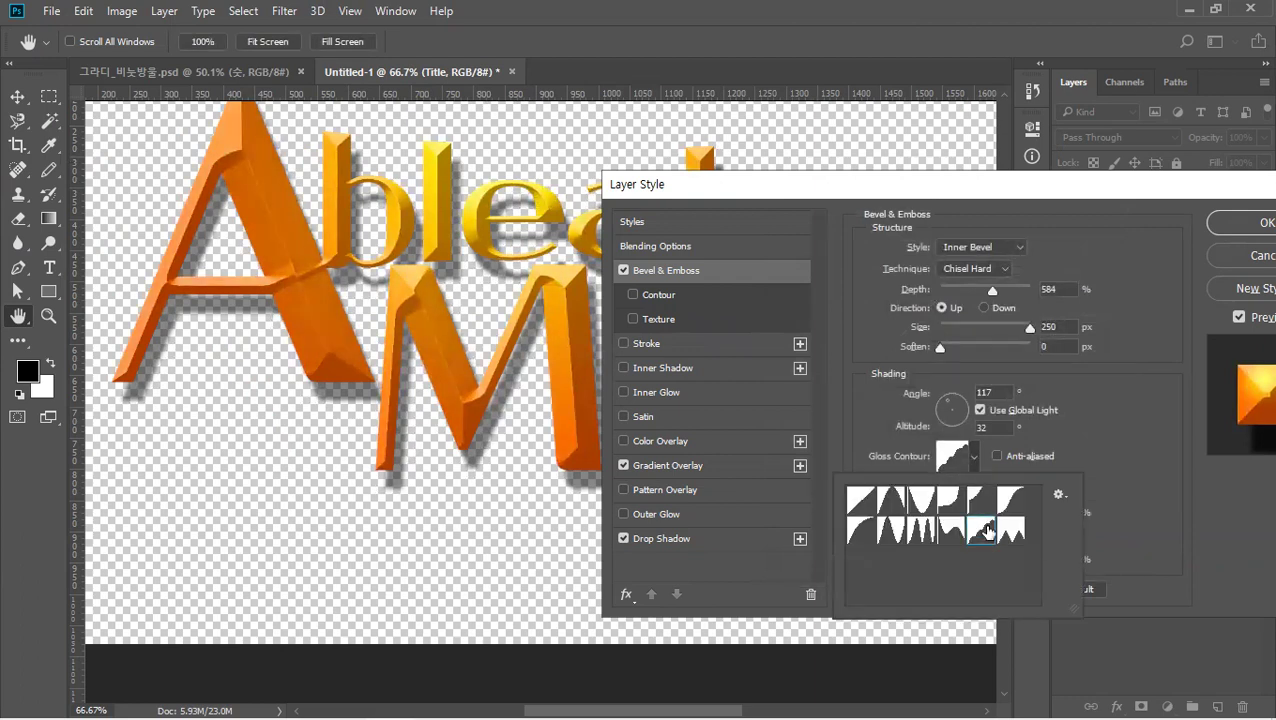
click(1136, 460)
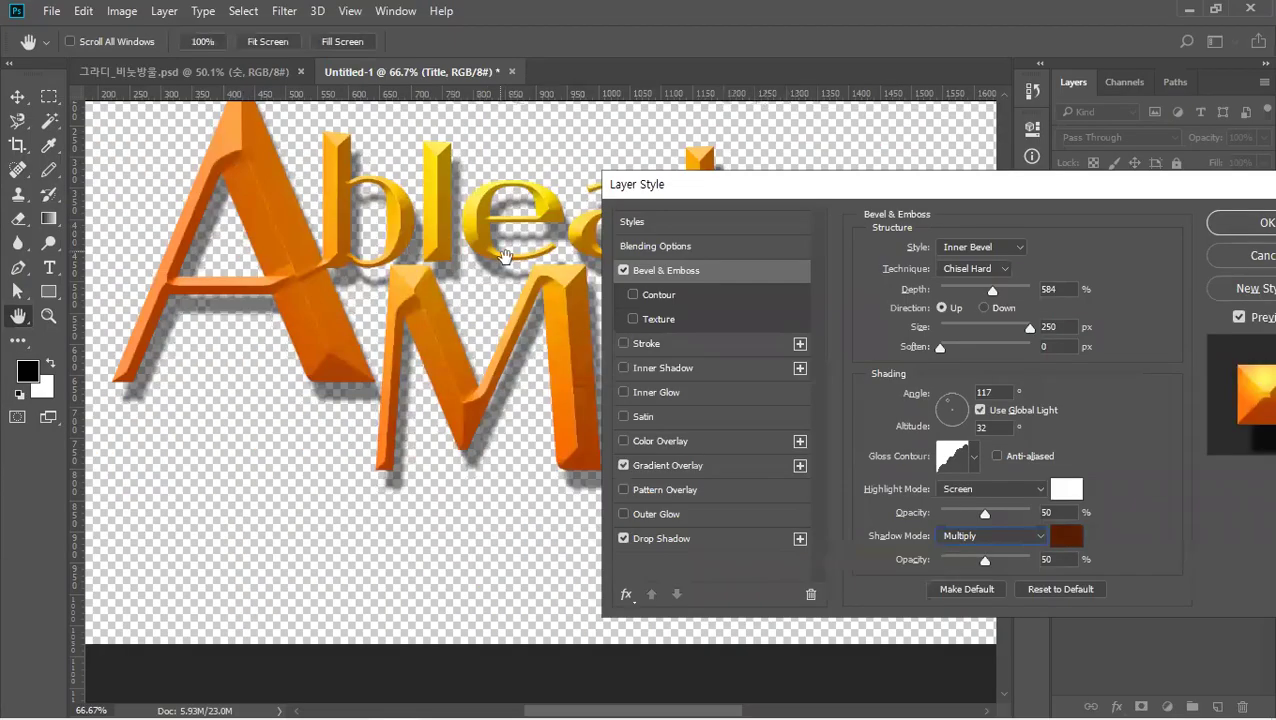
Try several shadow opacities on the bevel, ending at 100%.
drag(987, 556, 1027, 557)
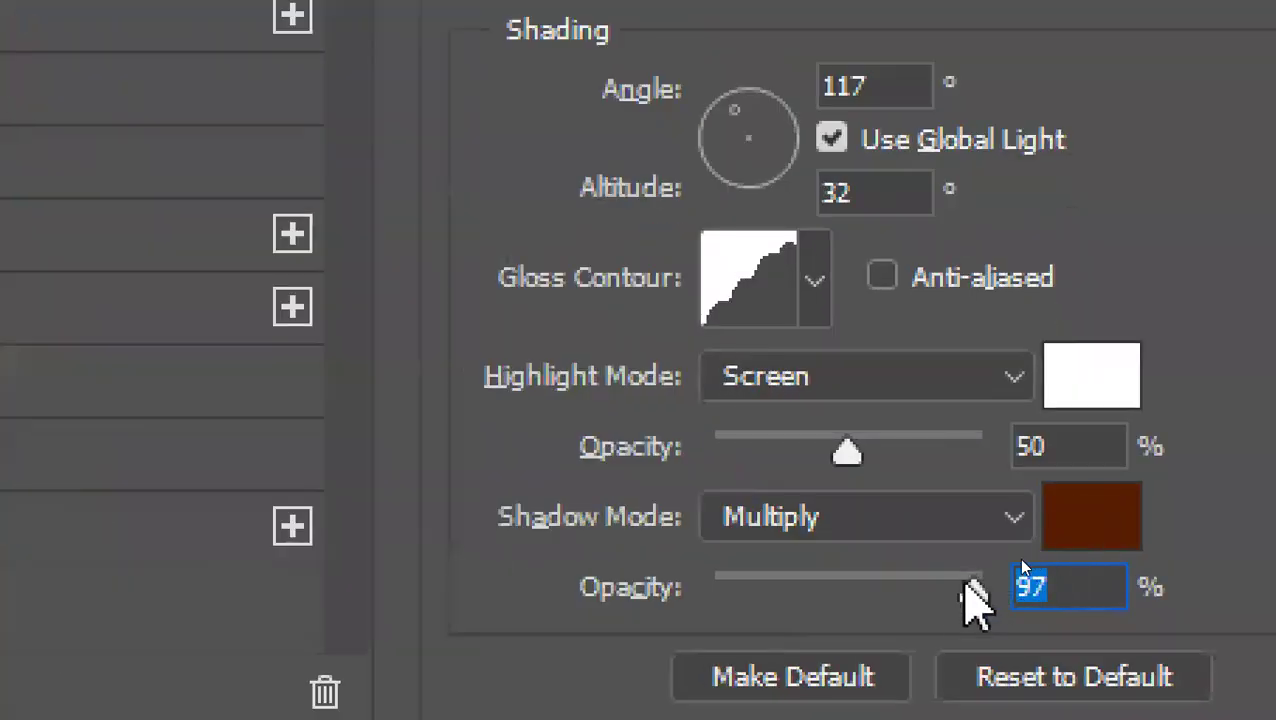
drag(977, 590, 906, 592)
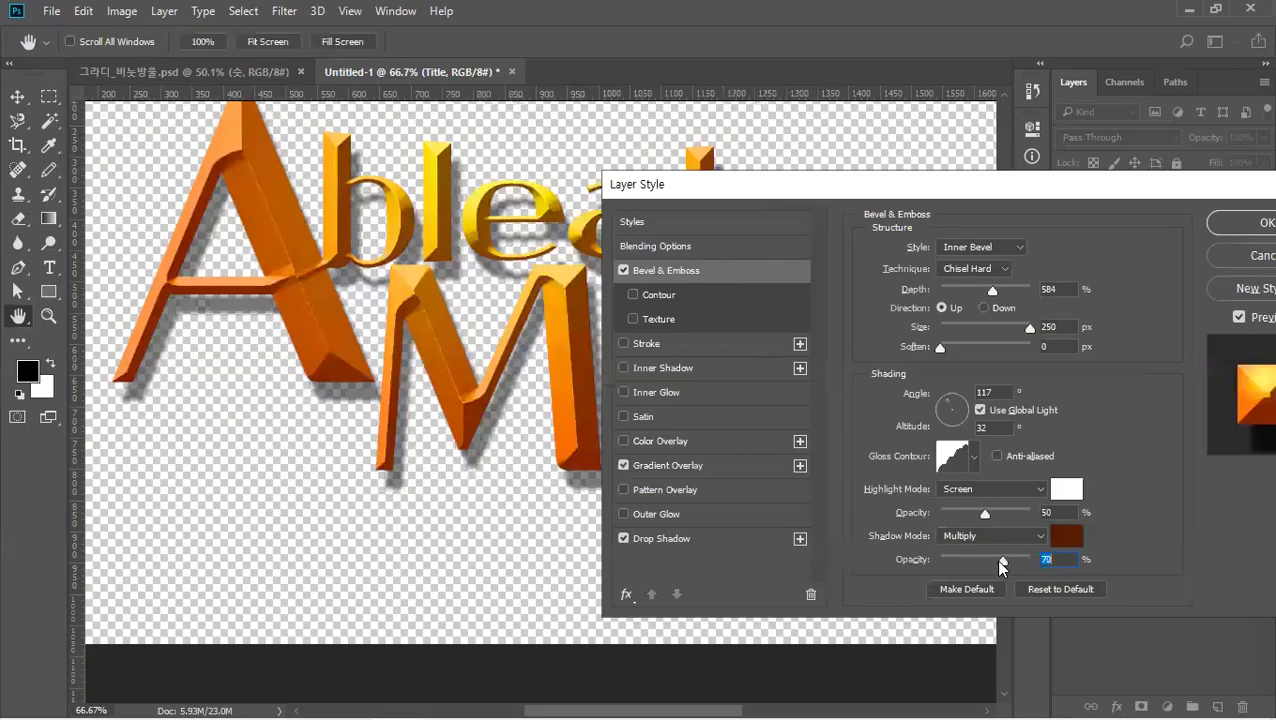
drag(1001, 566, 1047, 558)
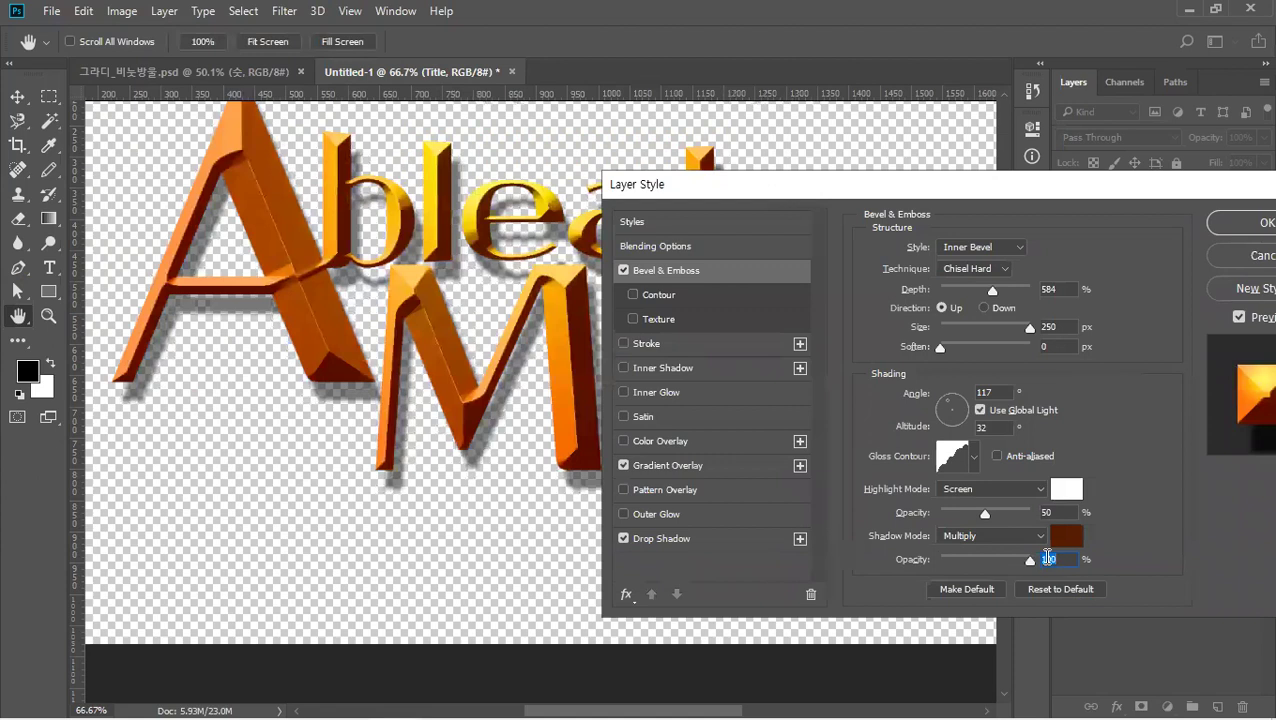
Try orange, blue and red hues for the bevel's shadow colour and settle on reddish brown #7e2806.
click(1058, 539)
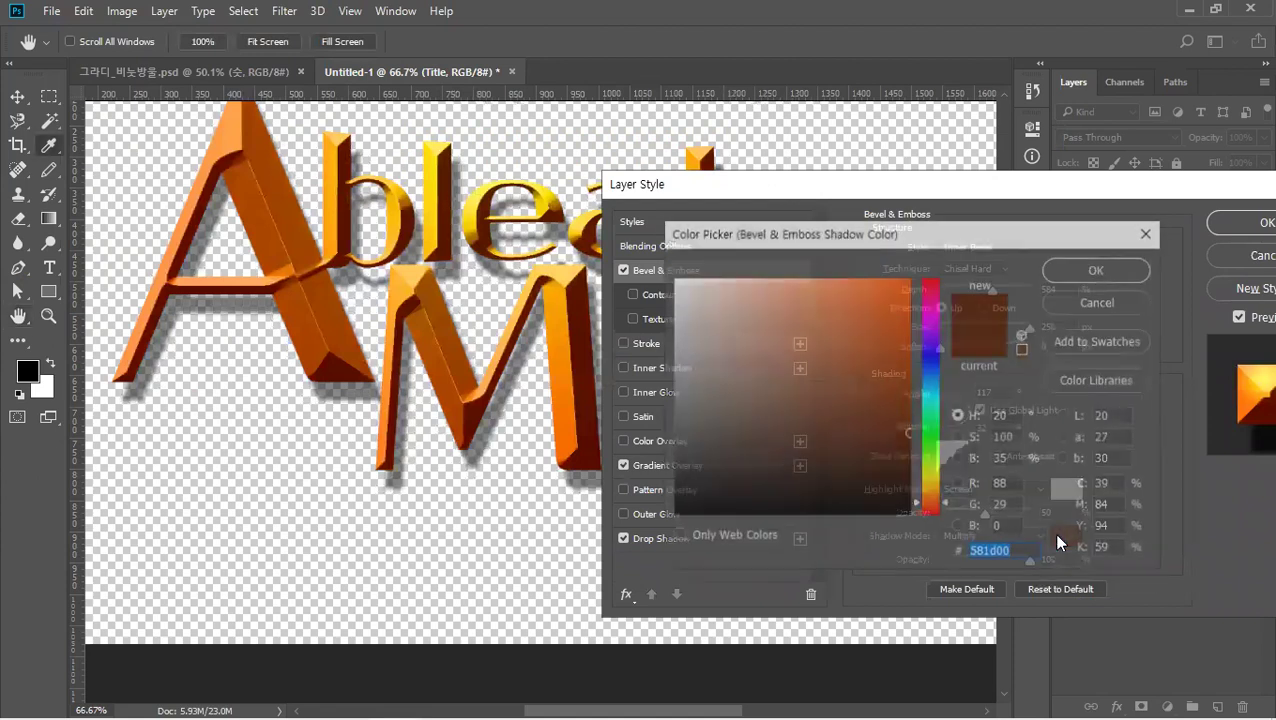
mouse_move(840, 371)
mouse_down()
mouse_move(900, 375)
mouse_move(900, 350)
mouse_move(907, 364)
mouse_up()
click(900, 378)
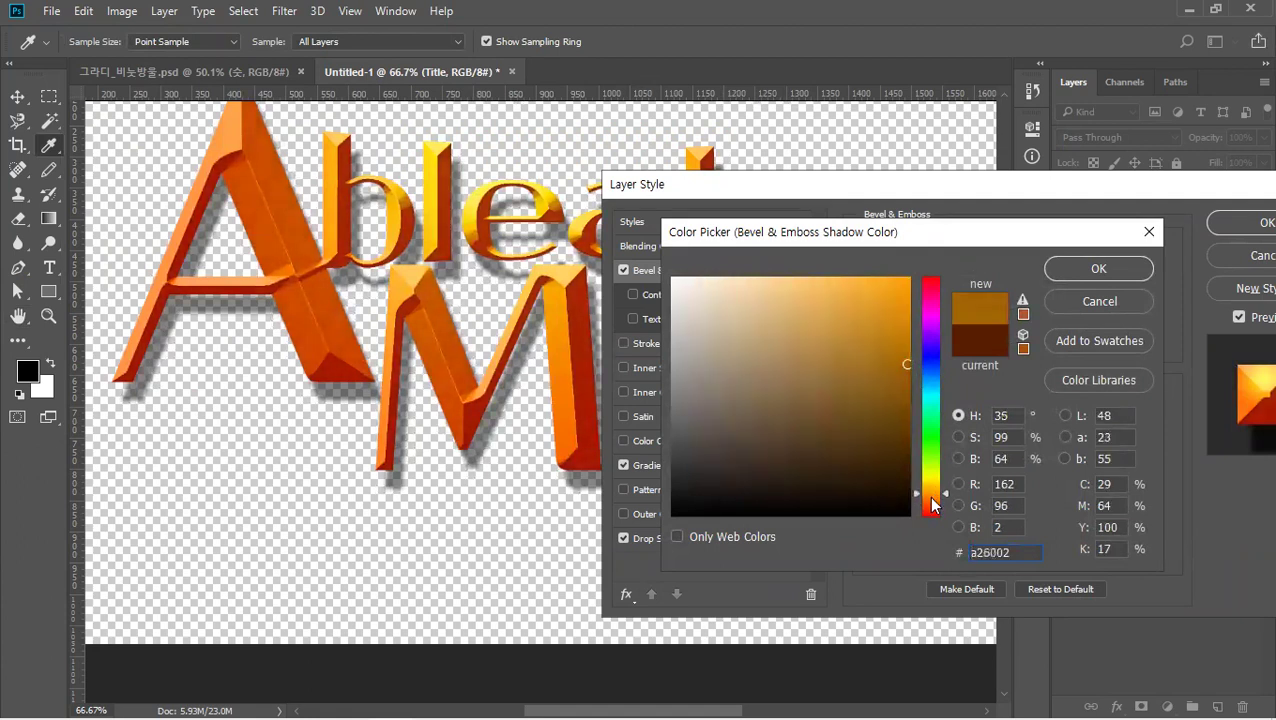
click(933, 365)
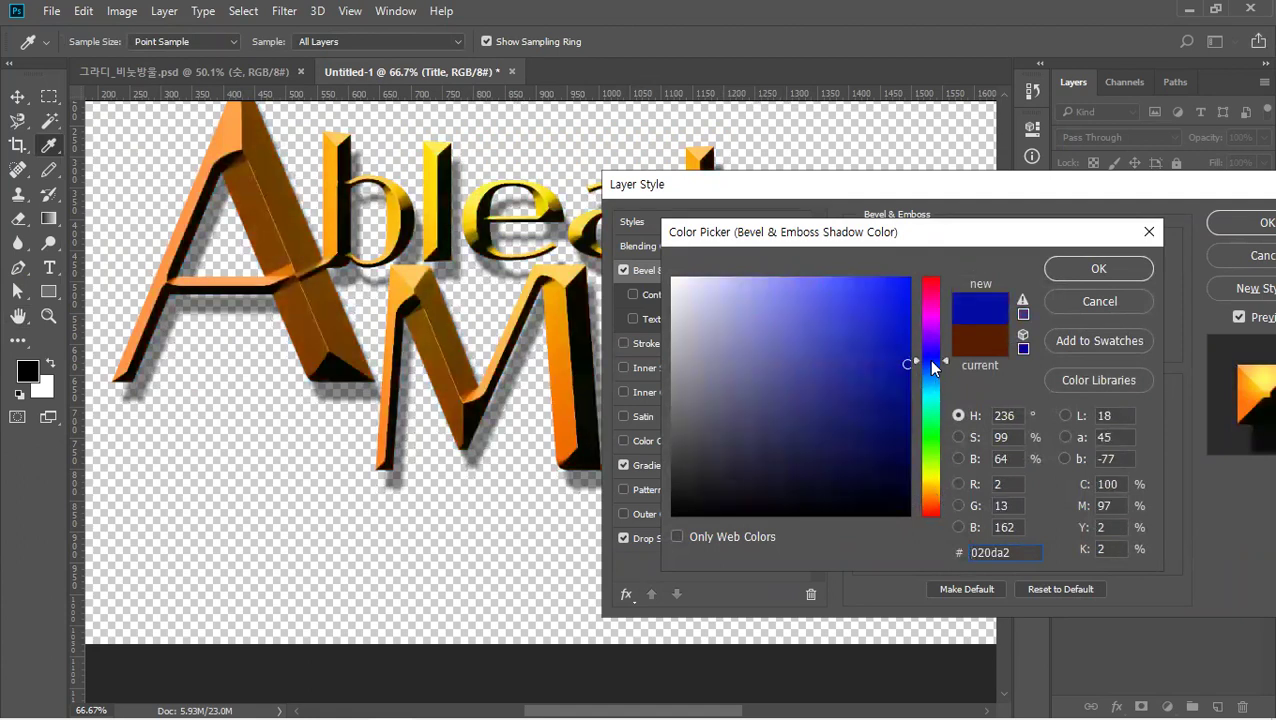
drag(909, 366, 876, 323)
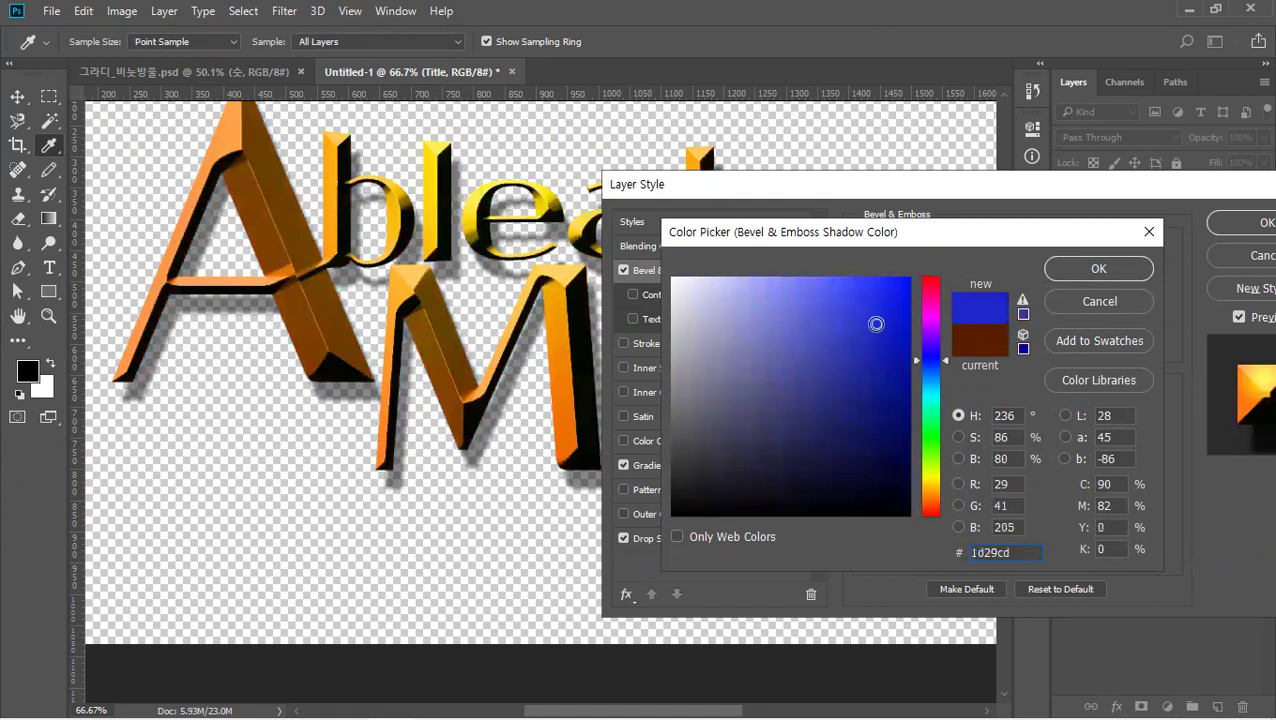
click(930, 509)
click(855, 335)
click(442, 220)
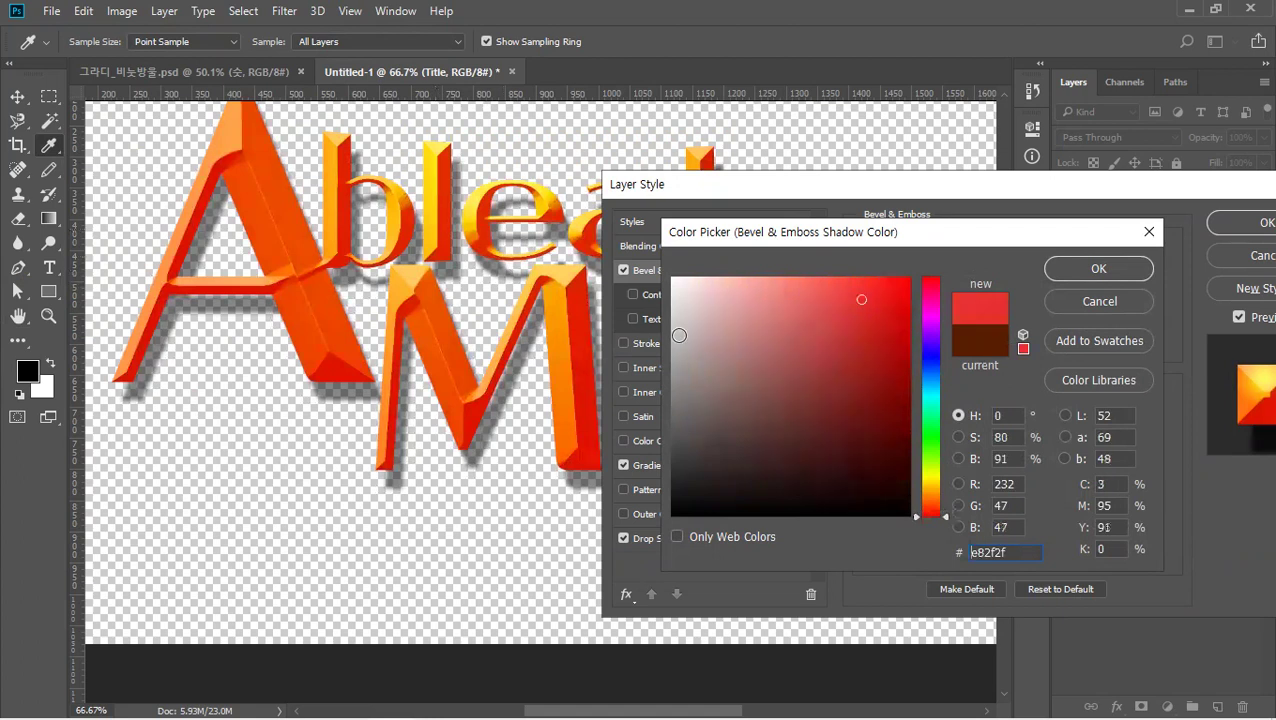
click(936, 504)
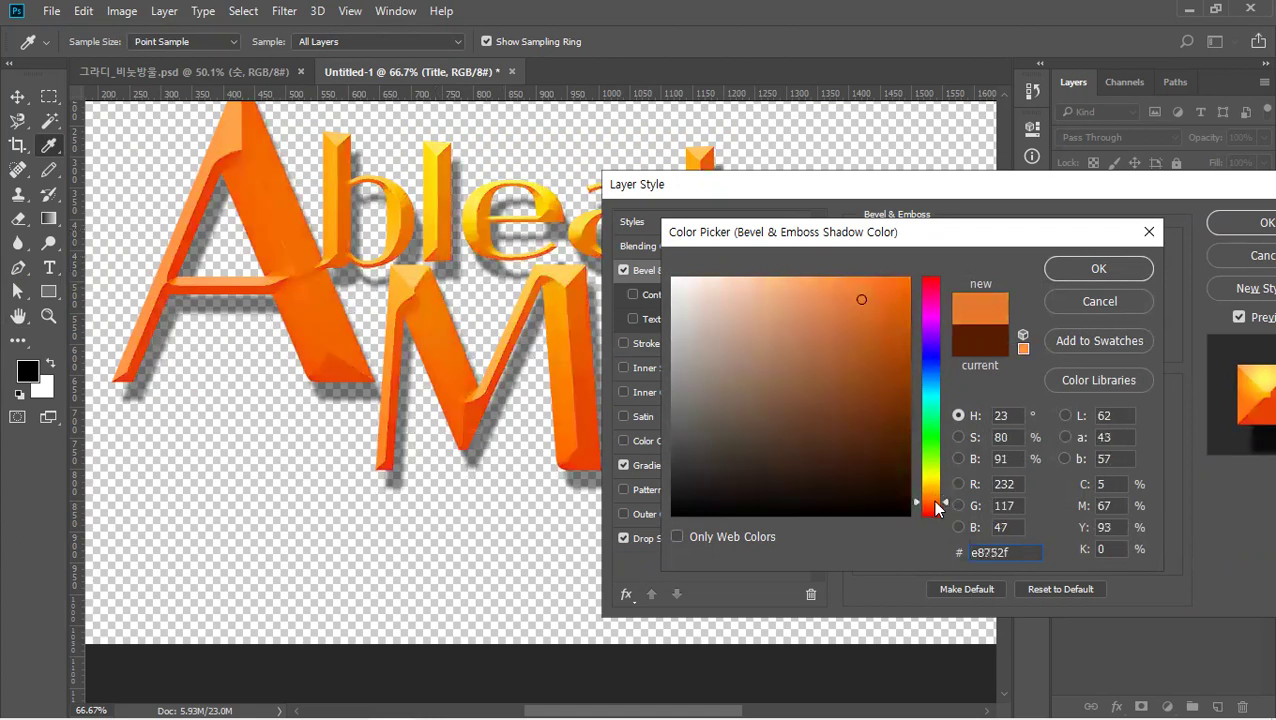
click(936, 507)
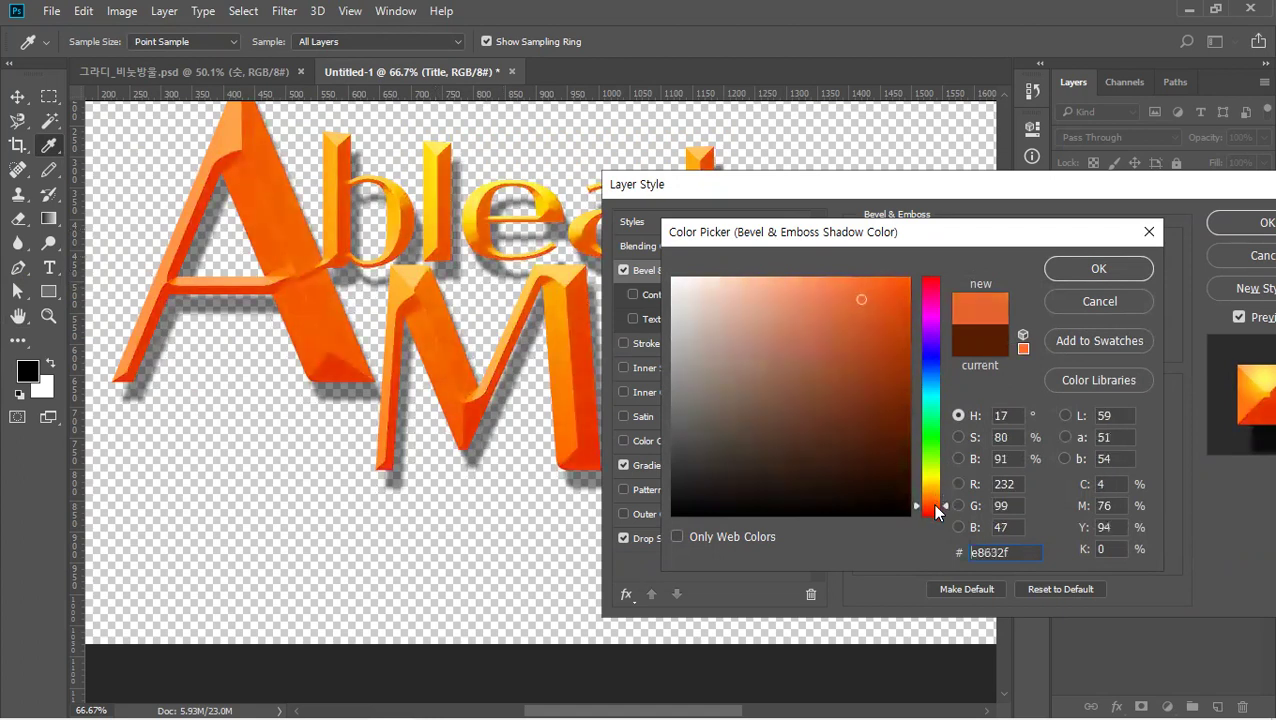
click(888, 455)
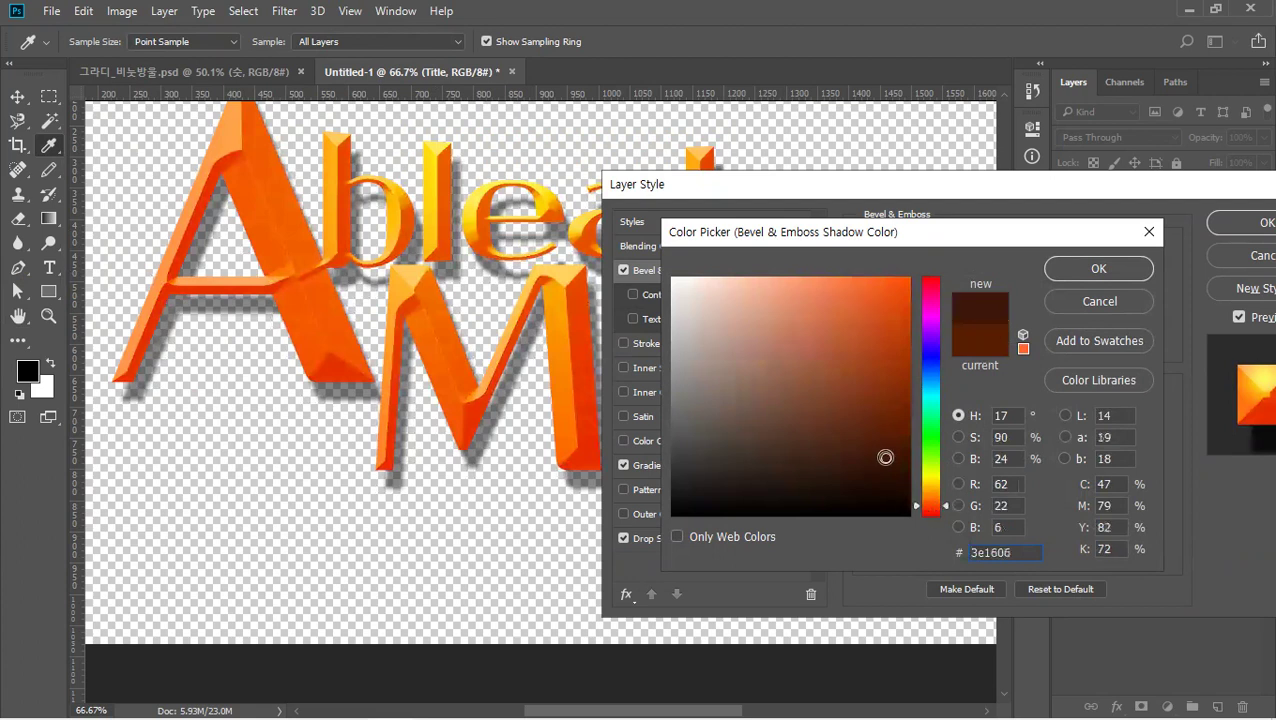
drag(888, 455, 898, 397)
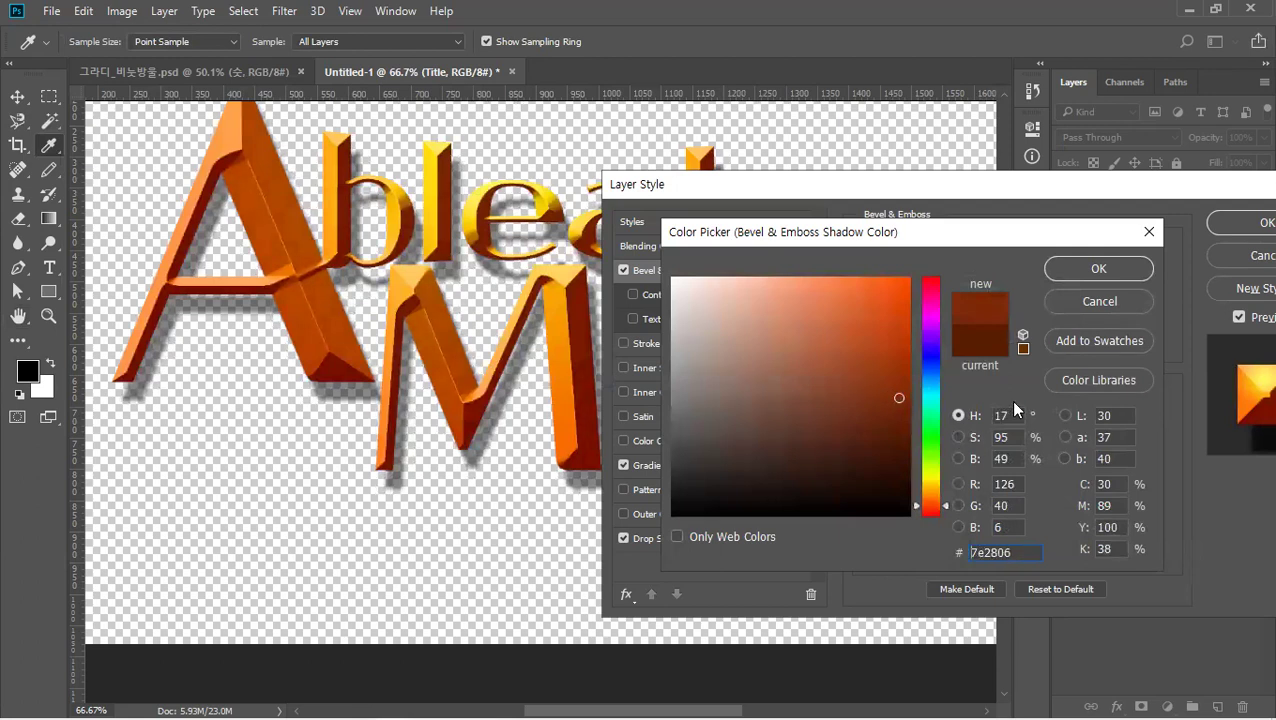
click(1094, 268)
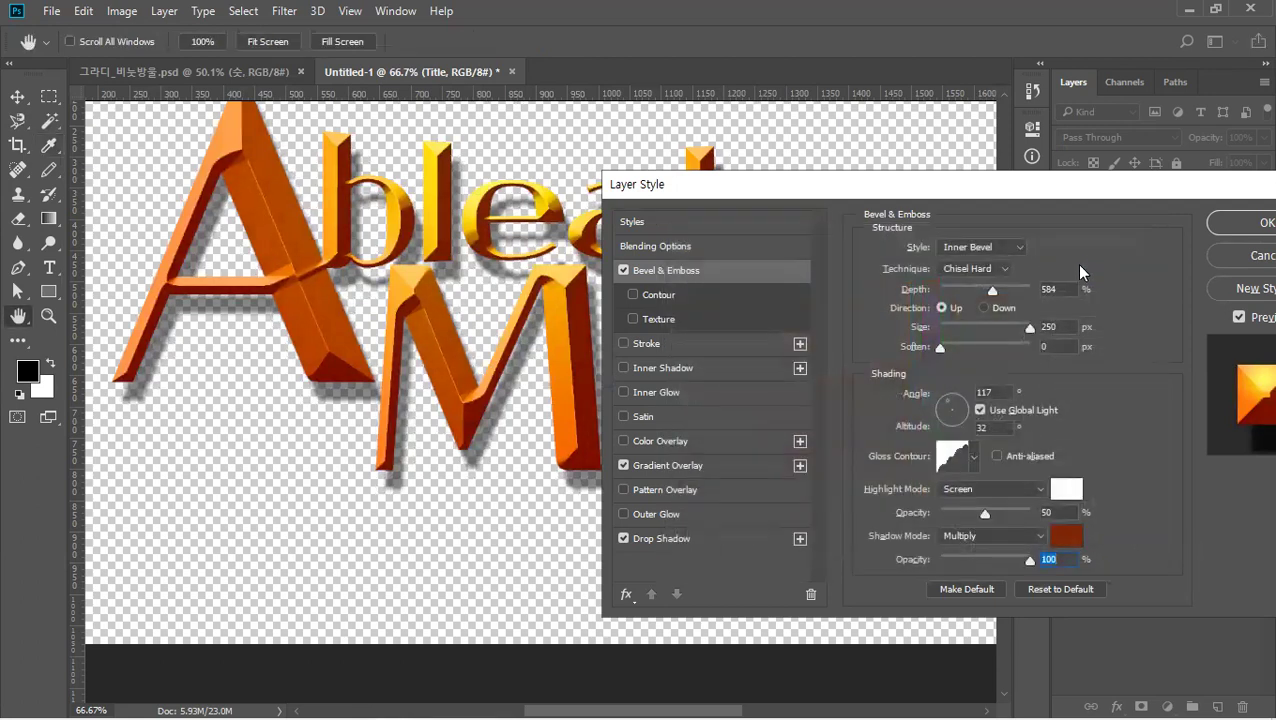
Set the bevel's shadow opacity to 83% and its highlight opacity to 75%.
drag(920, 199, 919, 210)
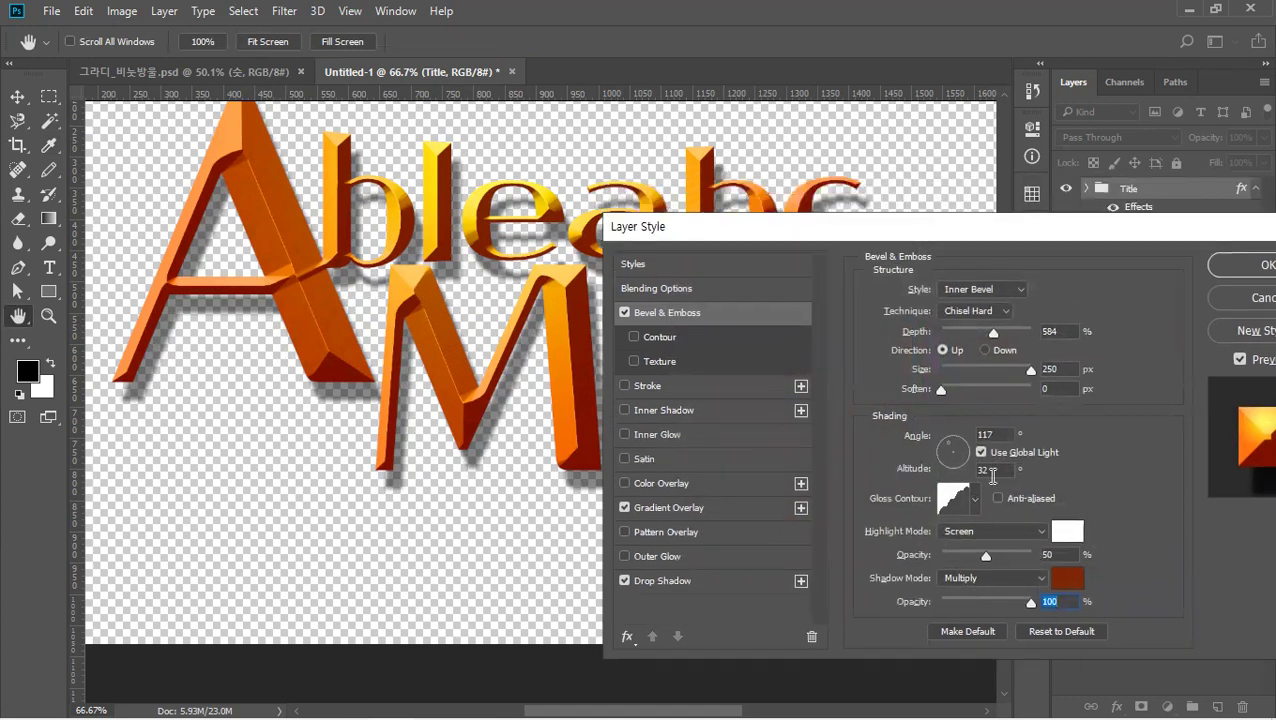
drag(1031, 602, 1015, 602)
drag(986, 555, 1044, 557)
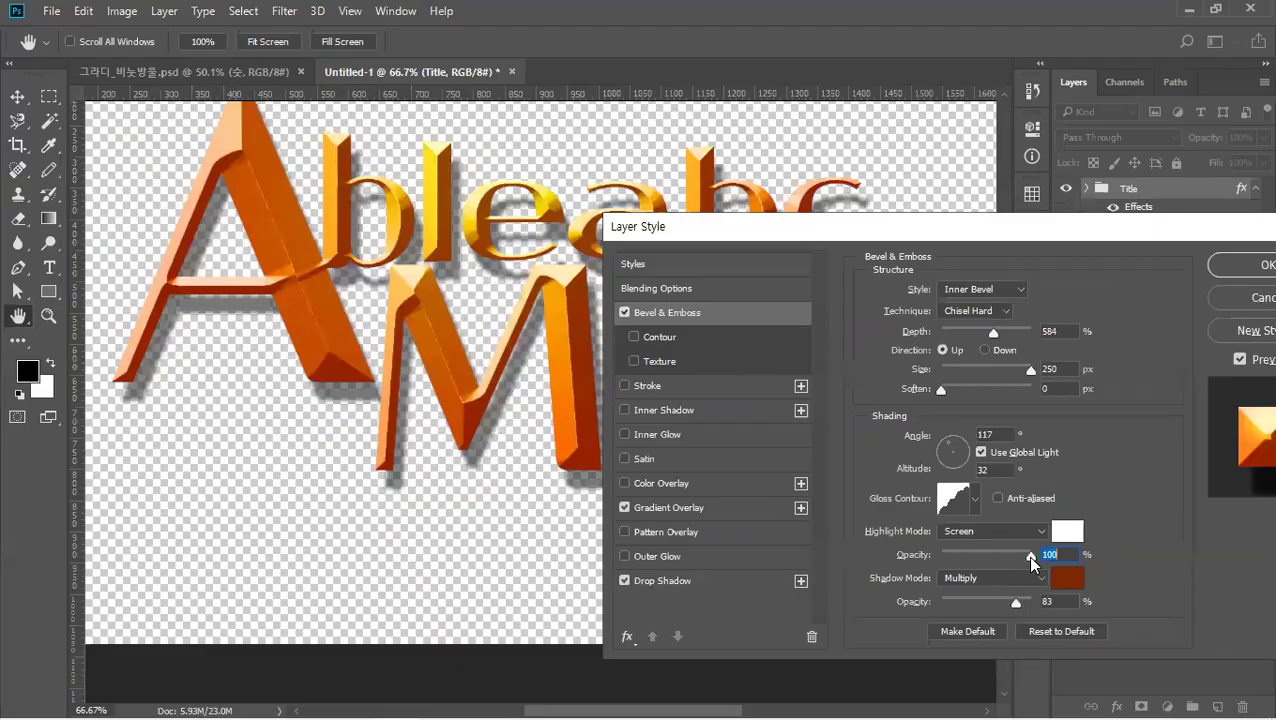
drag(1030, 505, 907, 537)
key(Down)
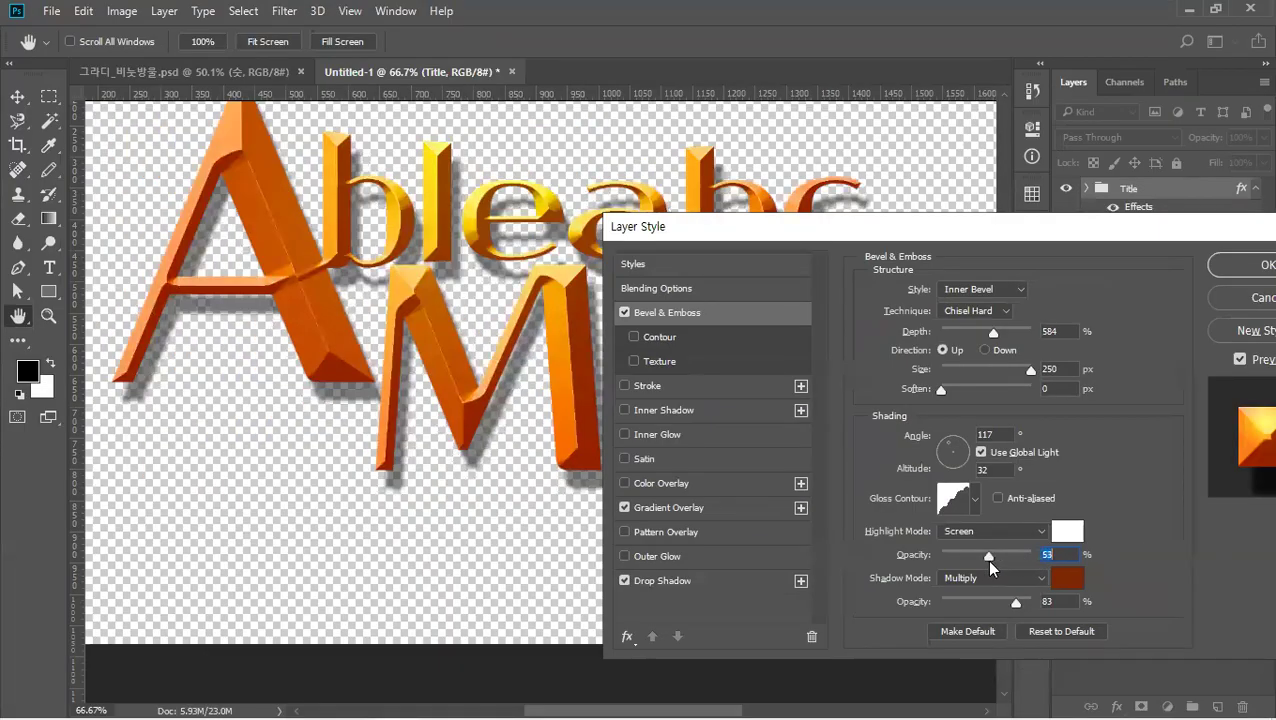
mouse_move(995, 558)
mouse_down()
mouse_move(1031, 557)
mouse_move(1009, 562)
mouse_up()
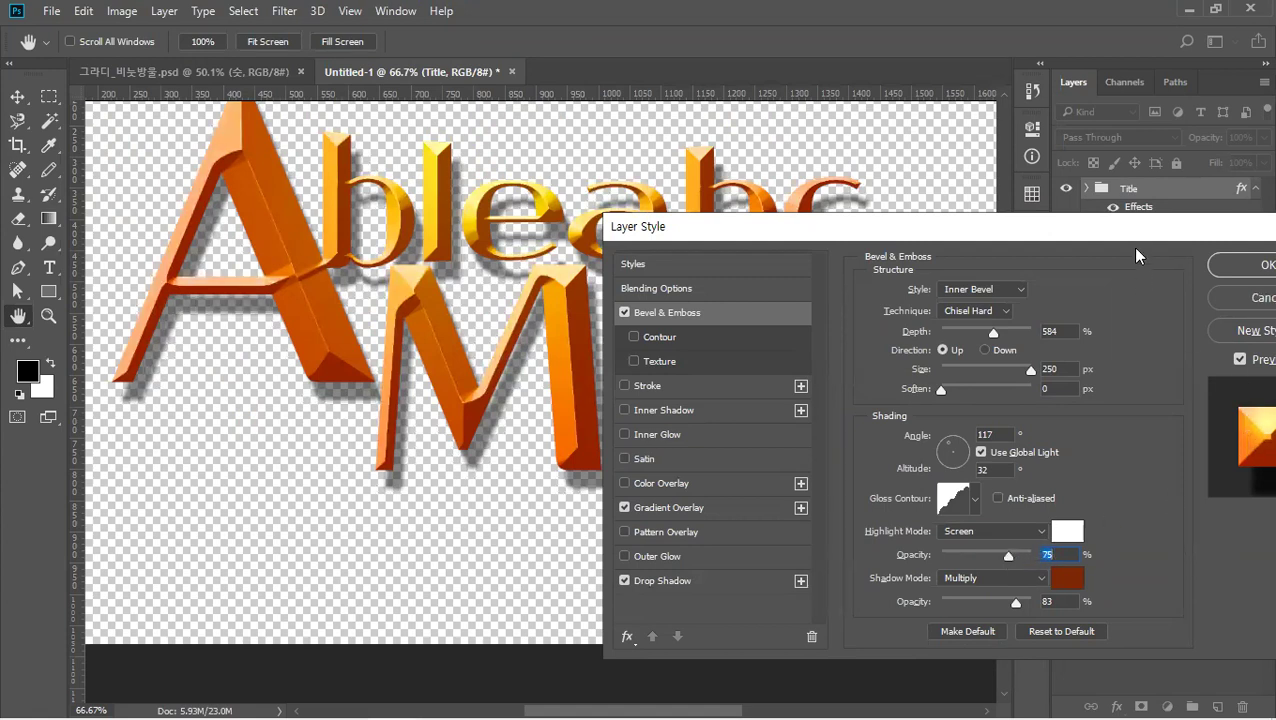
Save the current layer effects as a new style named Style 4, including layer effects and adding it to the current library.
drag(1133, 244, 992, 234)
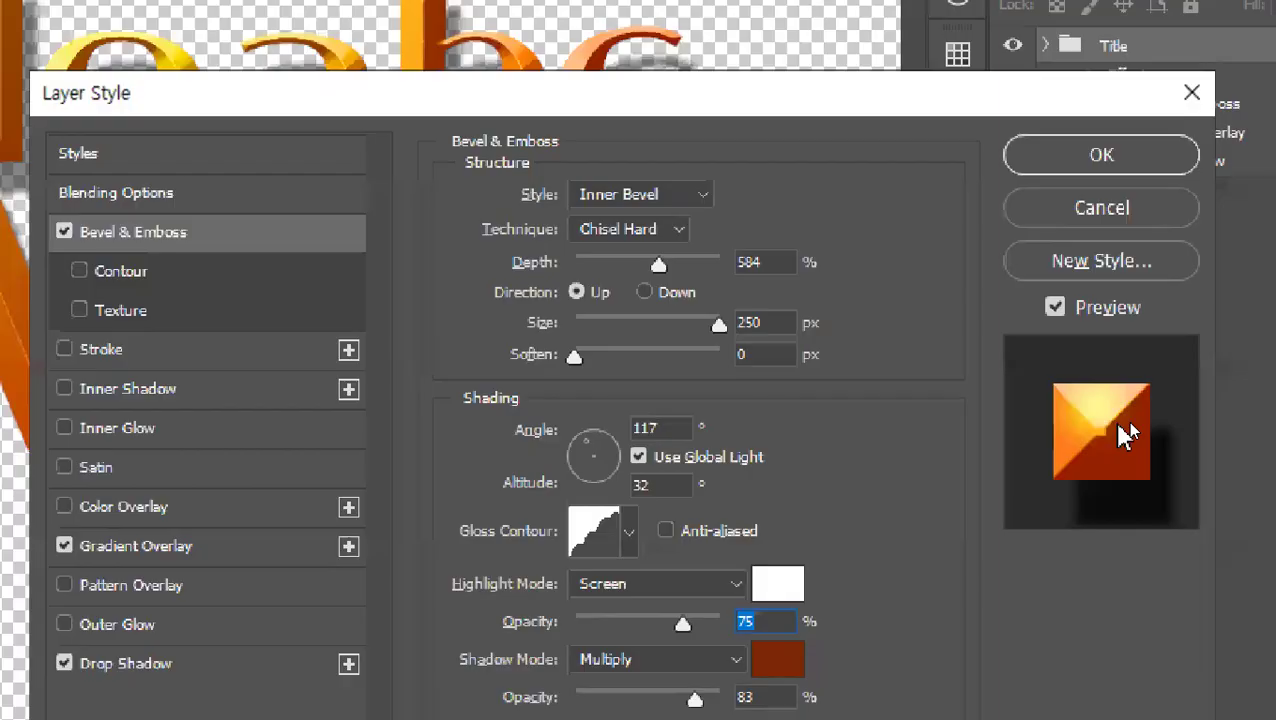
key(alt)
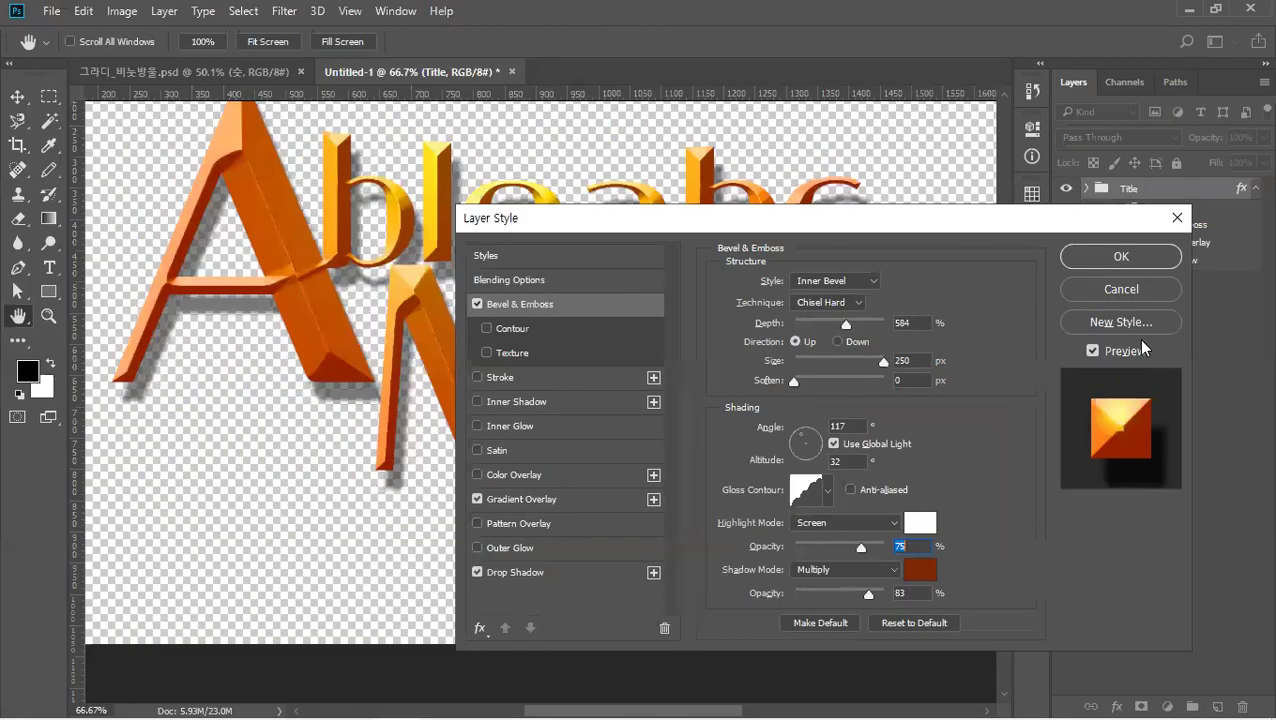
click(1134, 320)
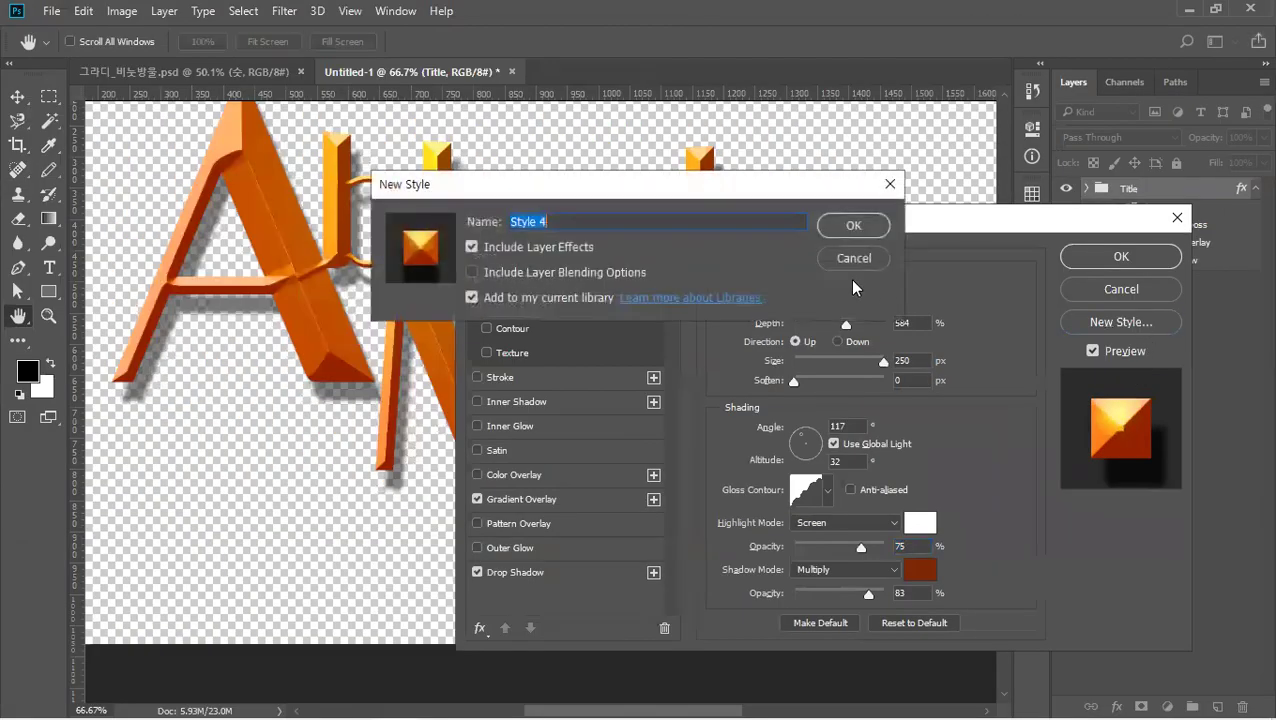
click(848, 228)
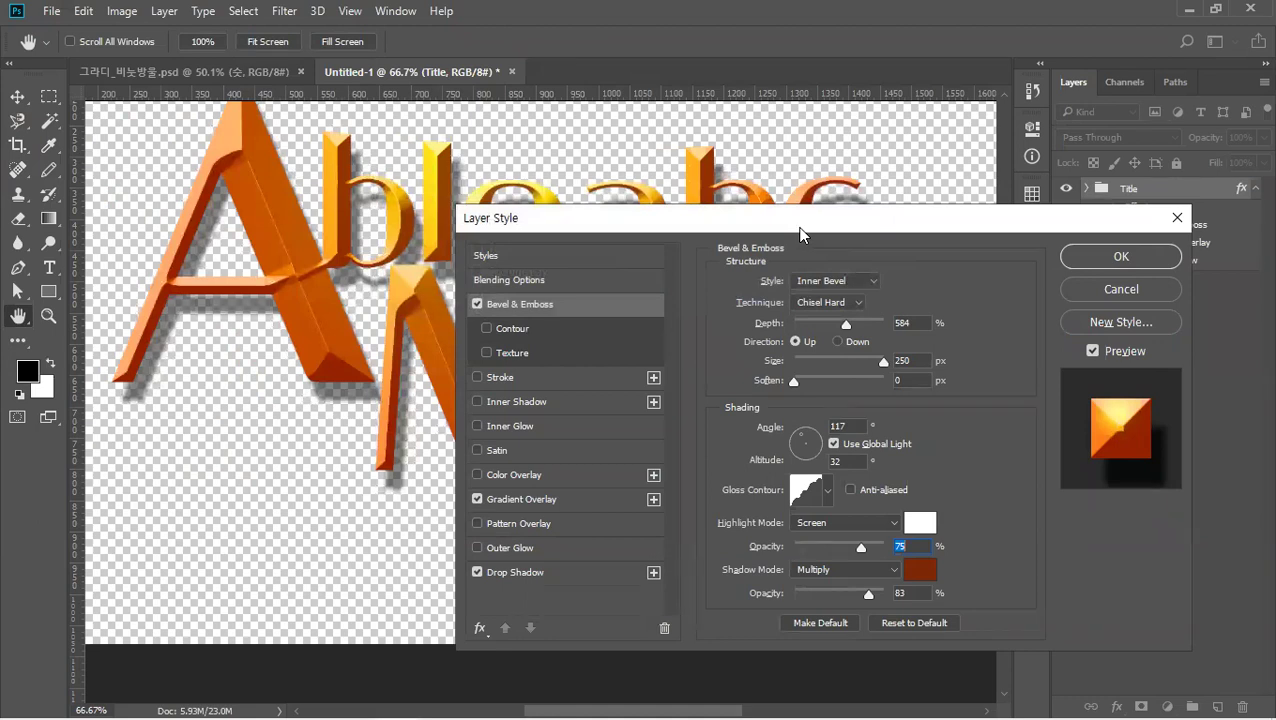
drag(799, 234, 774, 303)
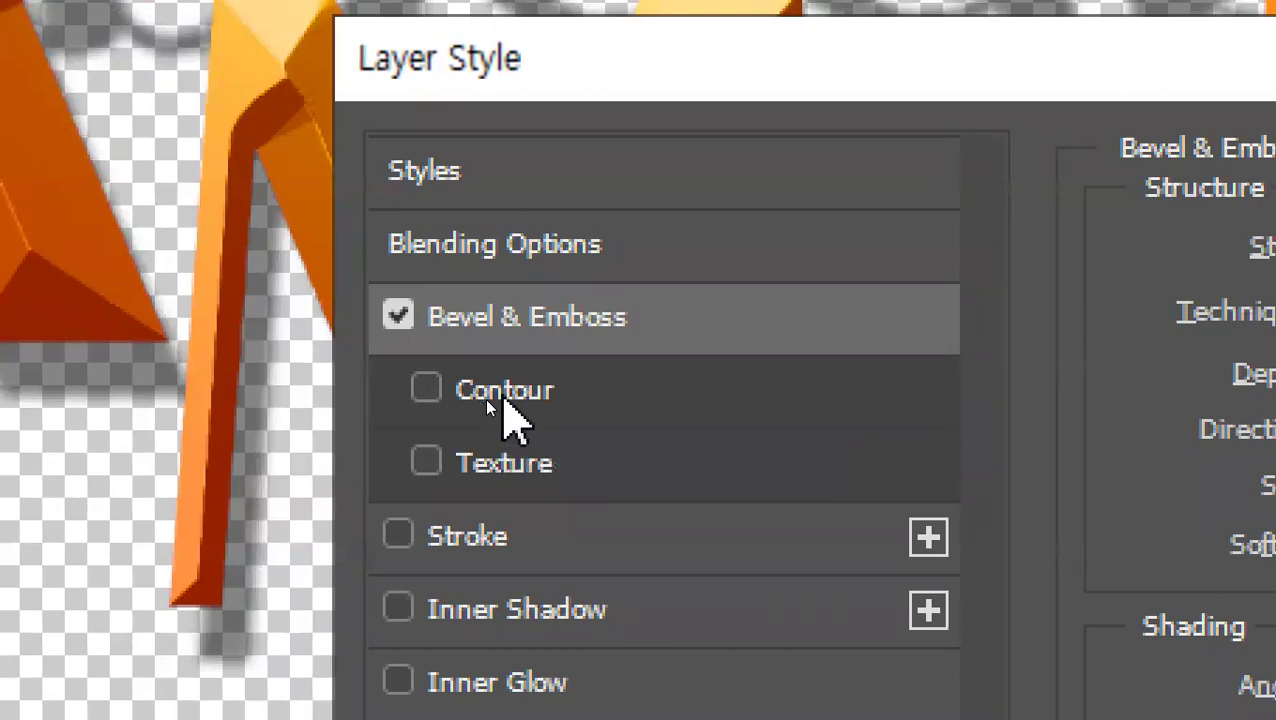
Enable the bevel's Contour and try several preset curves, ending on the single-peak curve.
click(487, 402)
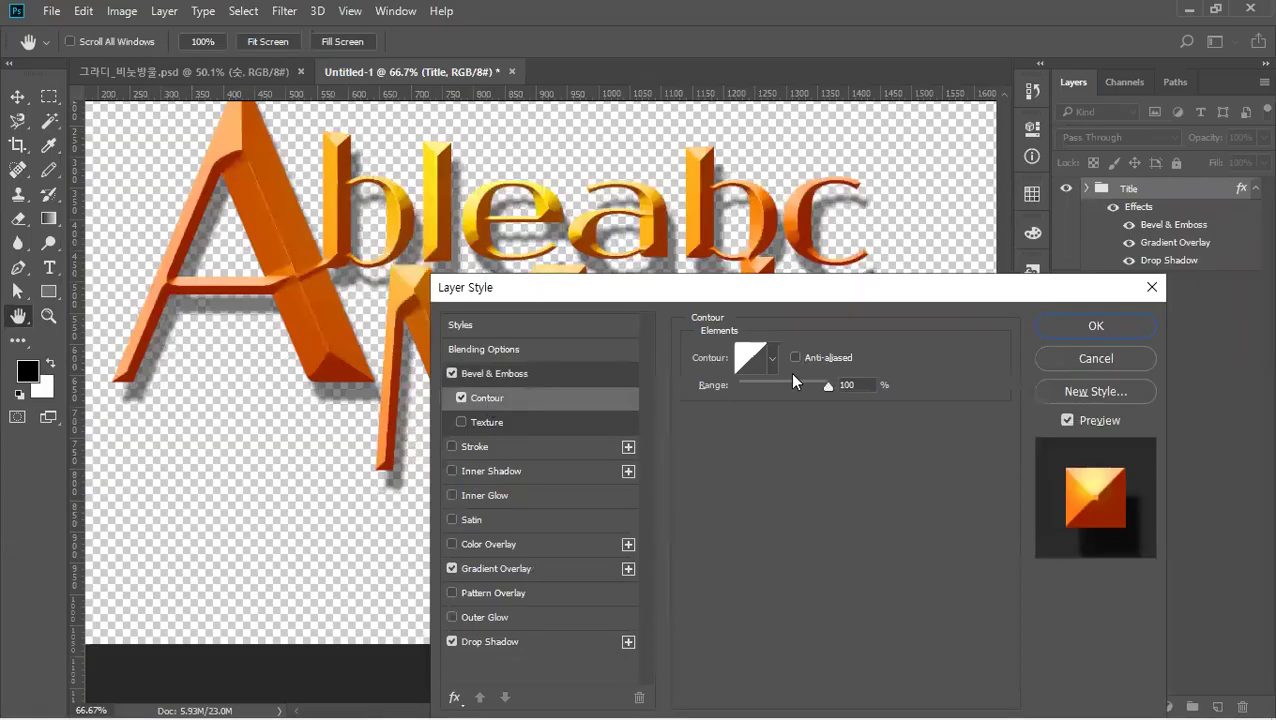
key(alt)
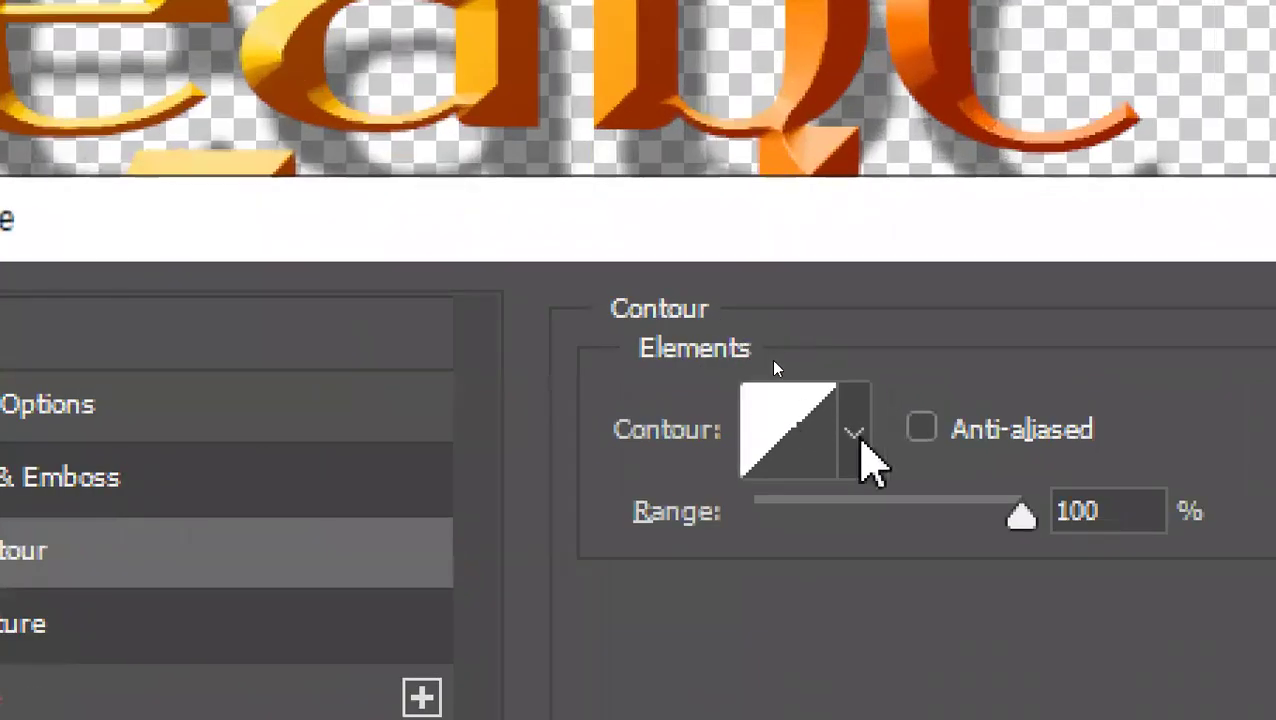
click(853, 432)
click(792, 652)
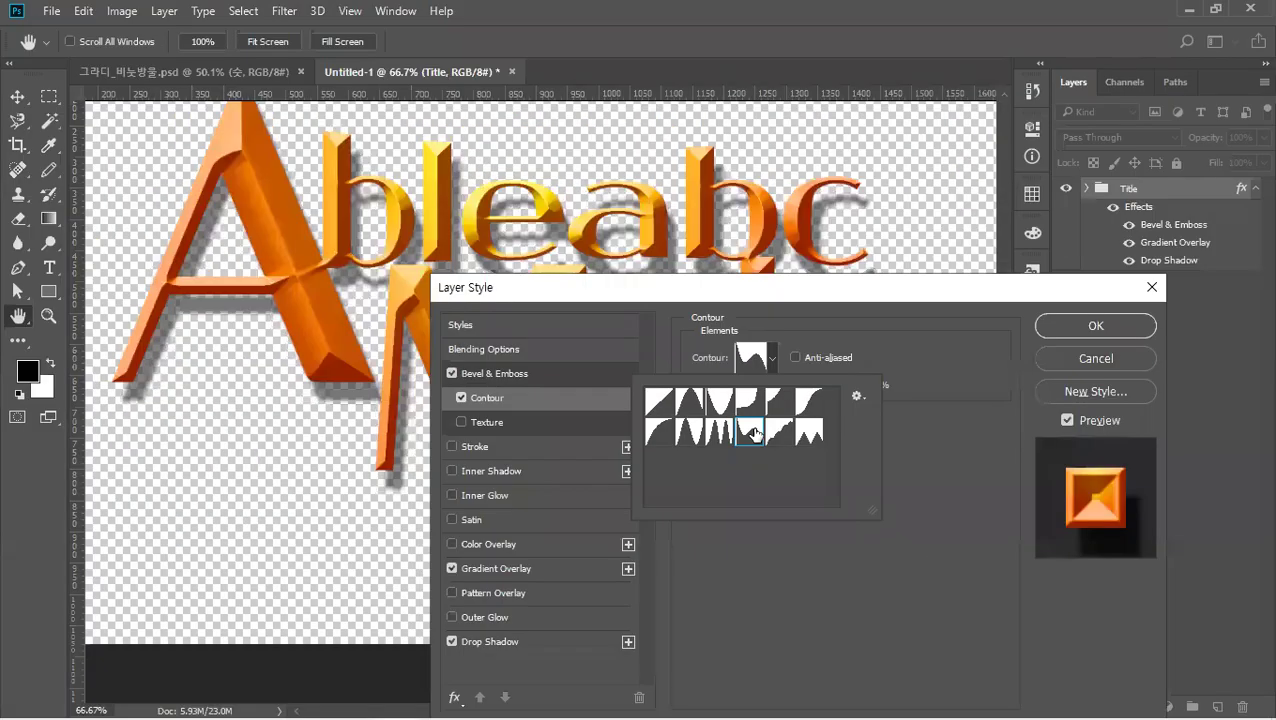
click(522, 556)
click(694, 410)
click(720, 403)
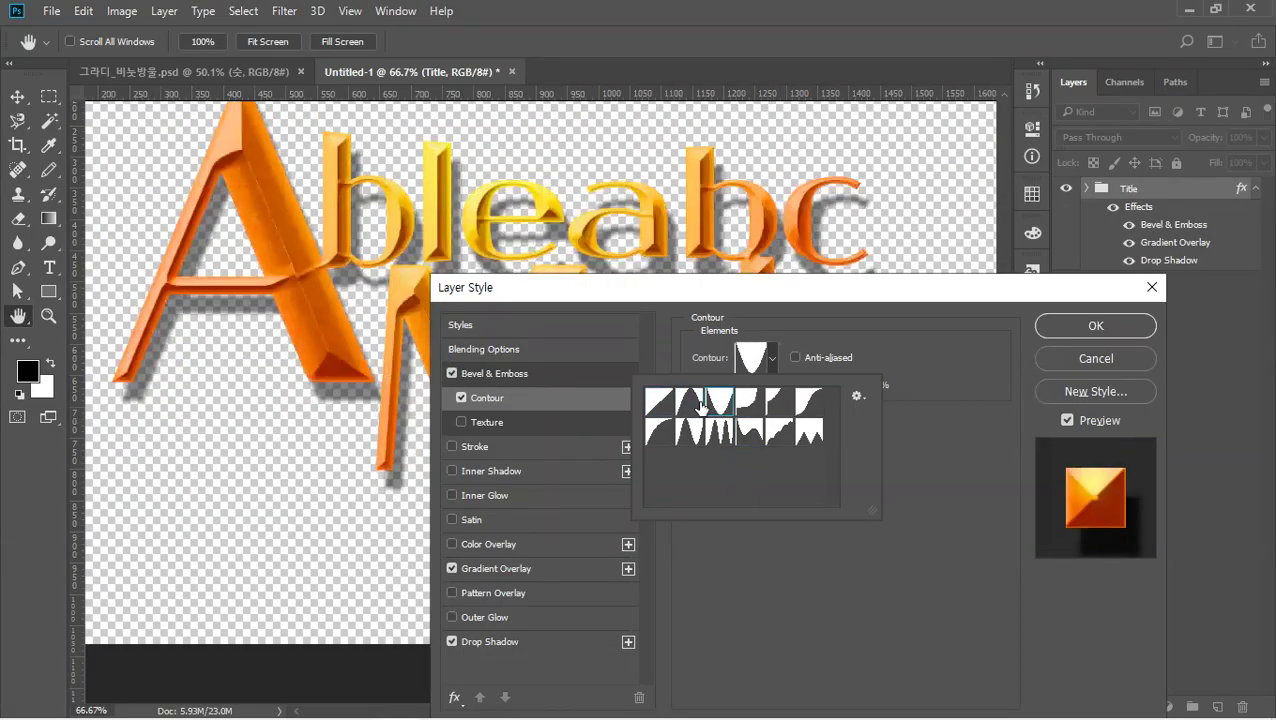
click(700, 404)
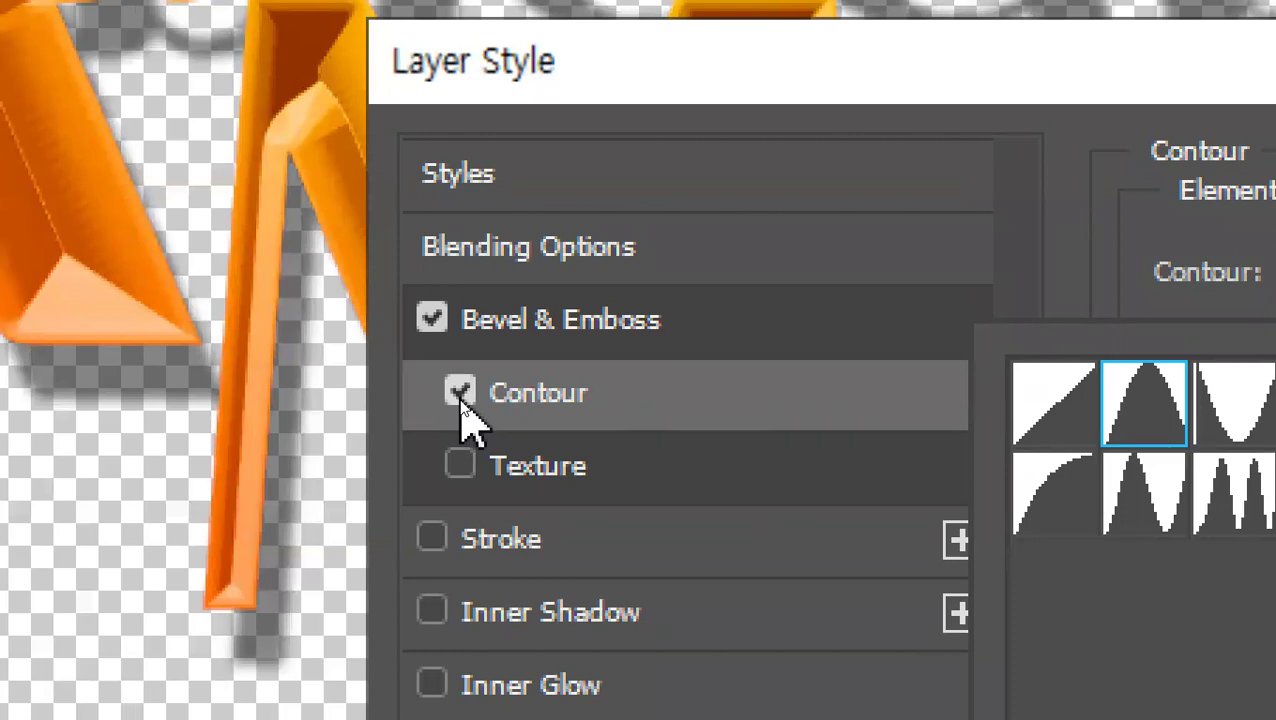
Compare the lettering with and without the bevel contour, and change the contour to the fourth preset curve.
click(461, 400)
click(461, 400)
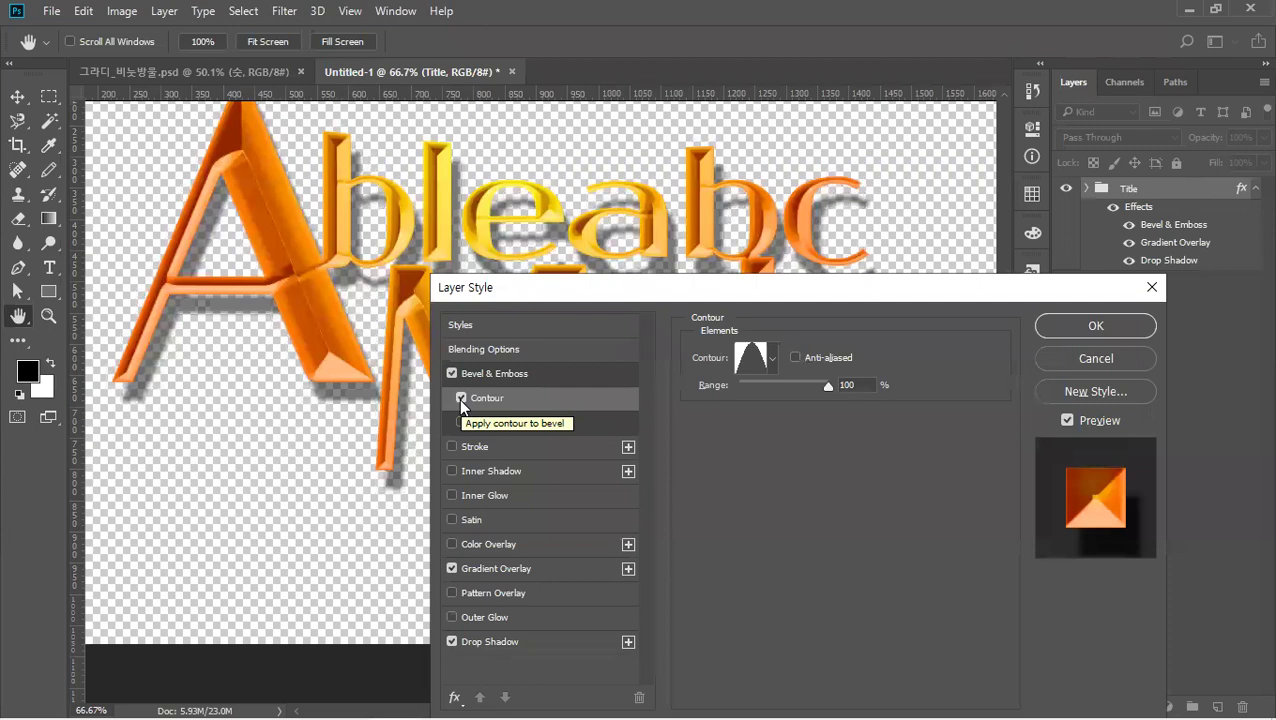
click(768, 362)
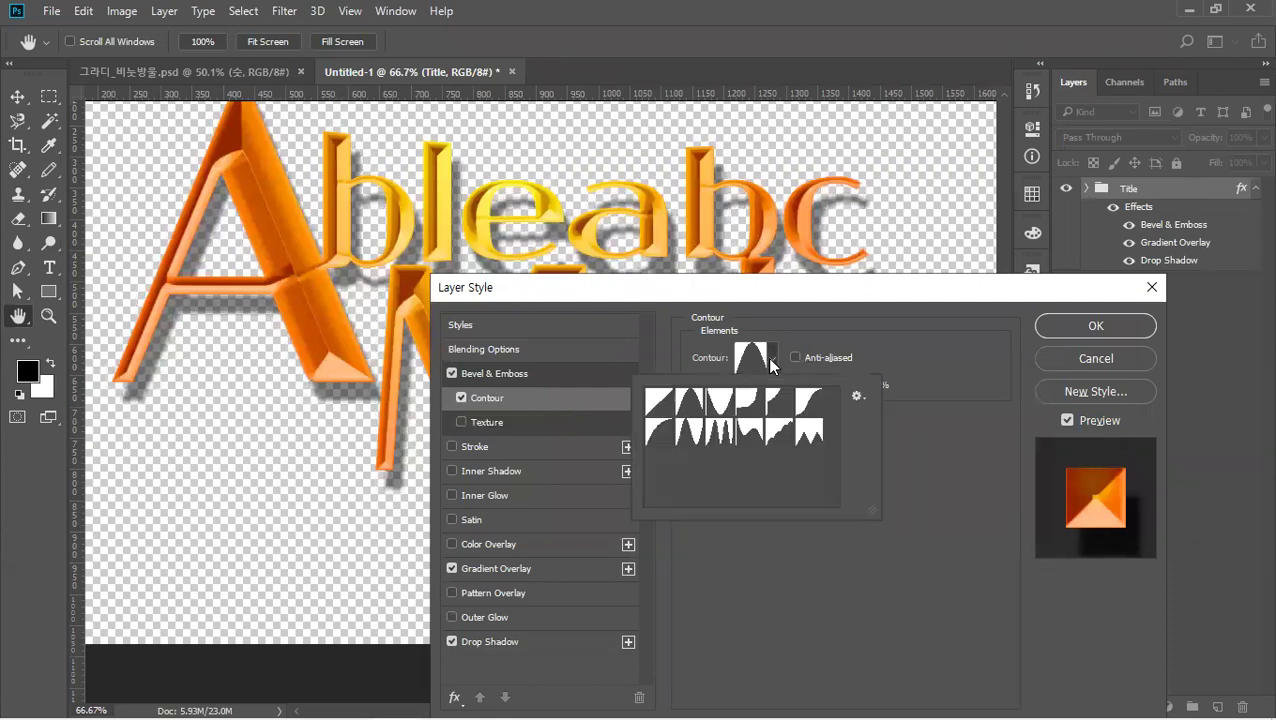
click(748, 405)
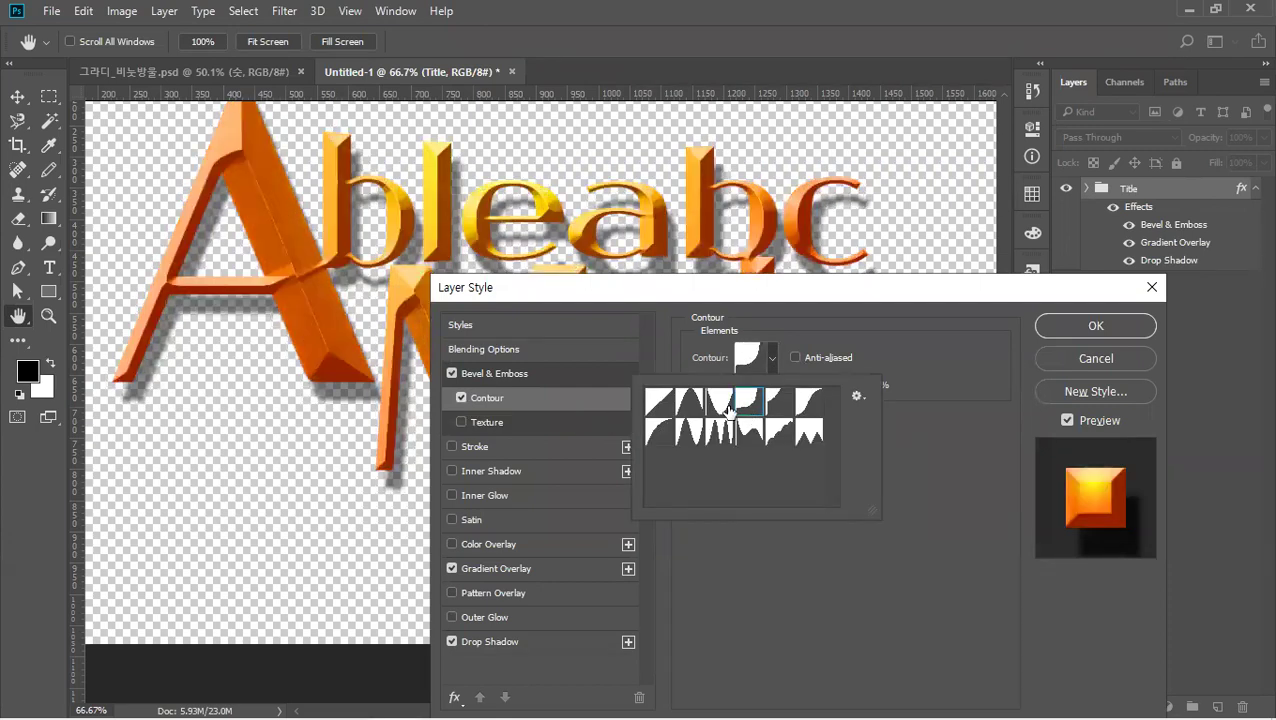
click(898, 569)
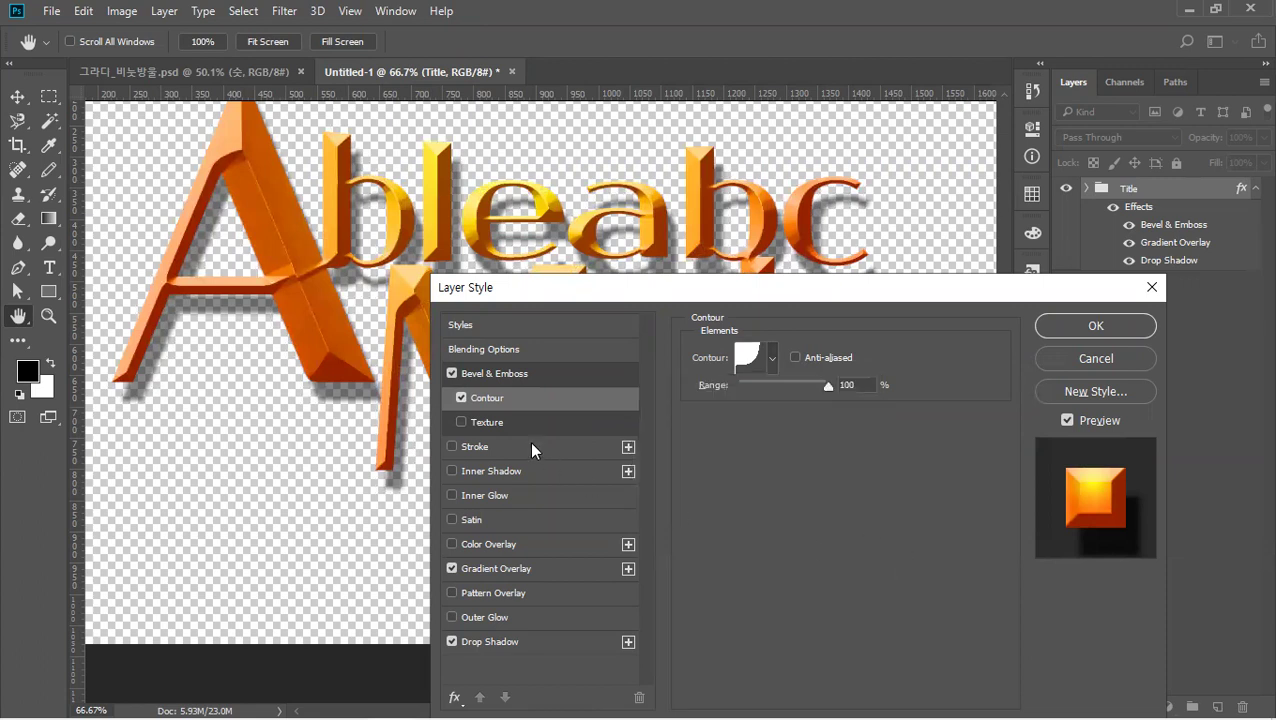
Compare the lettering with the bevel contour on and off, and leave Contour disabled.
click(461, 398)
click(461, 398)
click(461, 398)
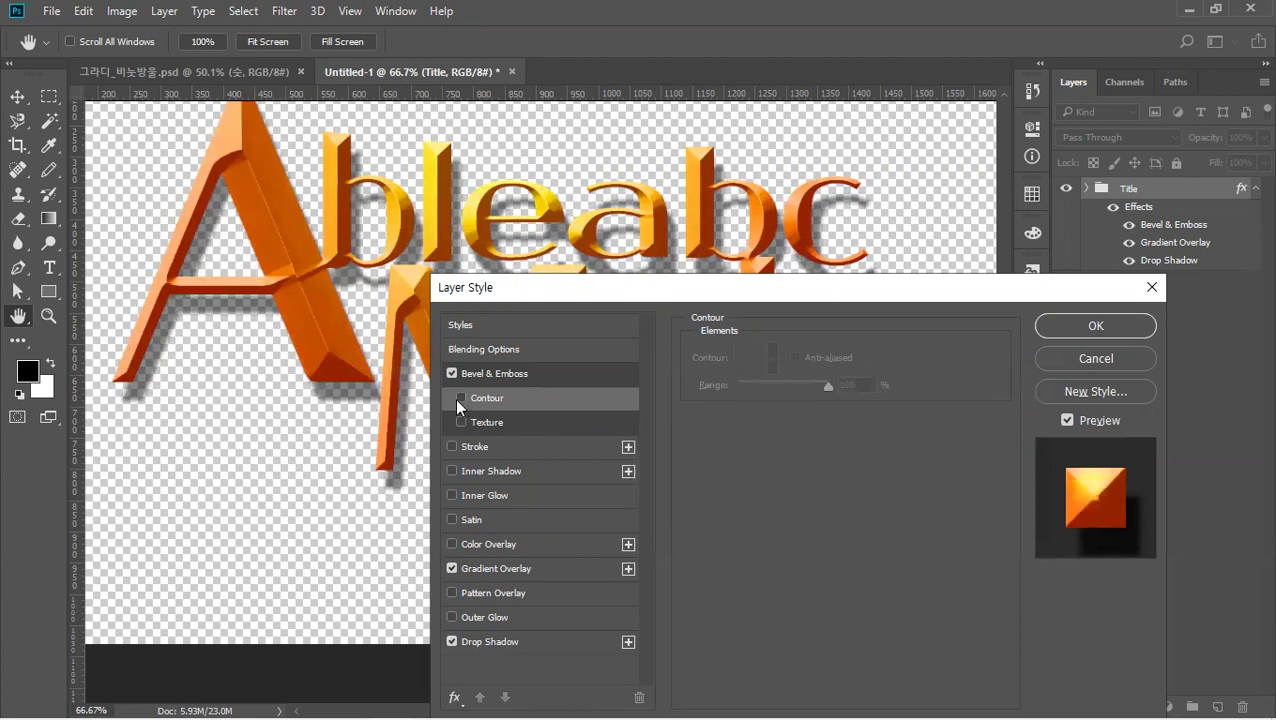
click(460, 398)
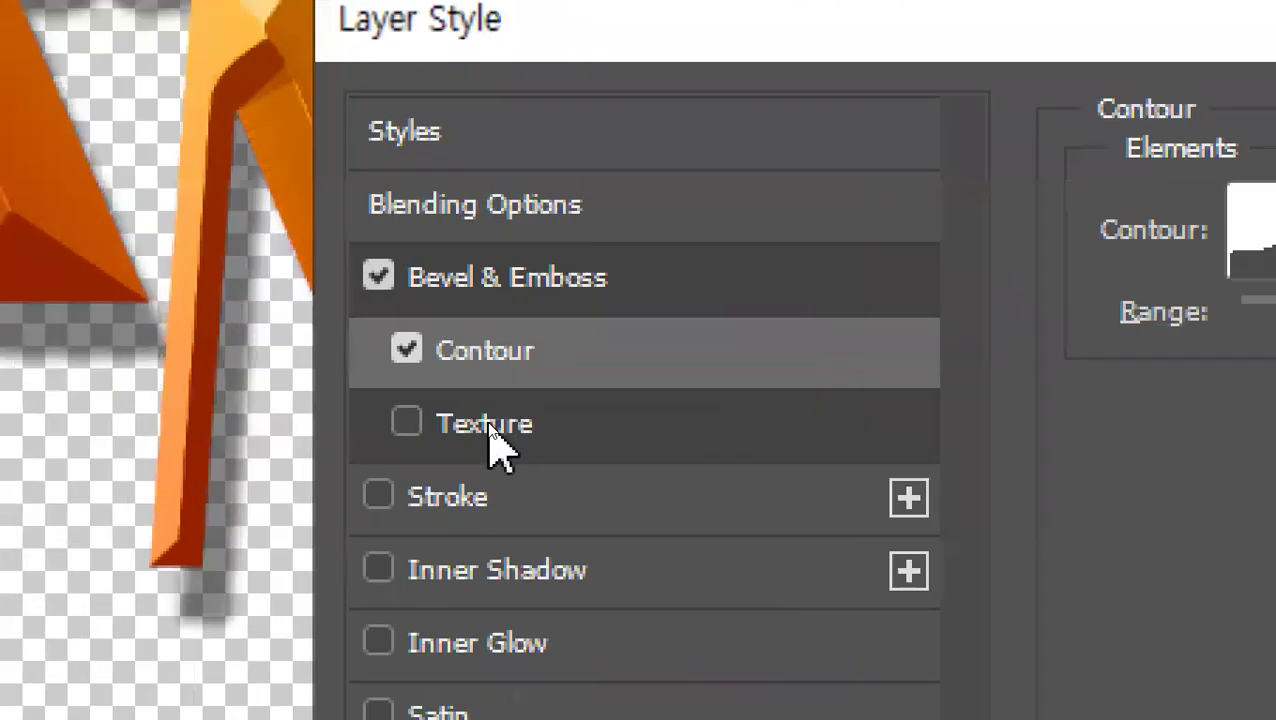
click(417, 354)
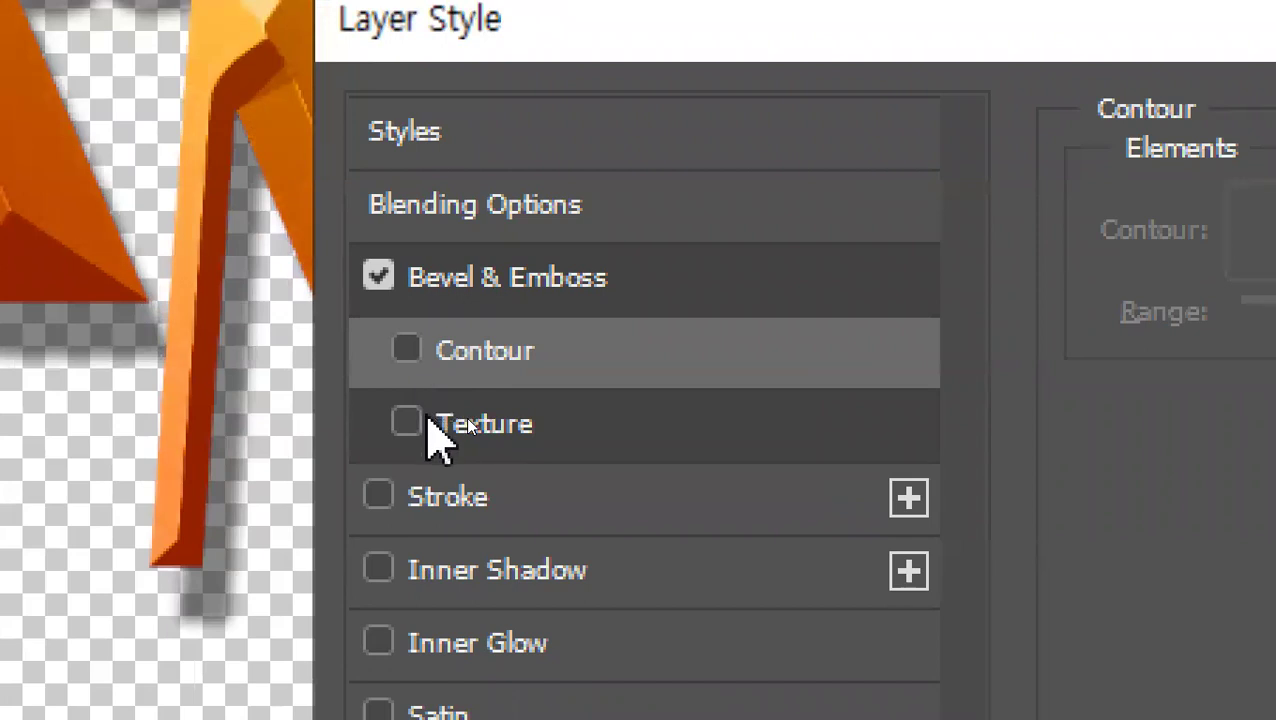
Enable the bevel's Texture and try several patterns, ending on the light blue pattern with scattered dark marks.
click(428, 420)
click(488, 425)
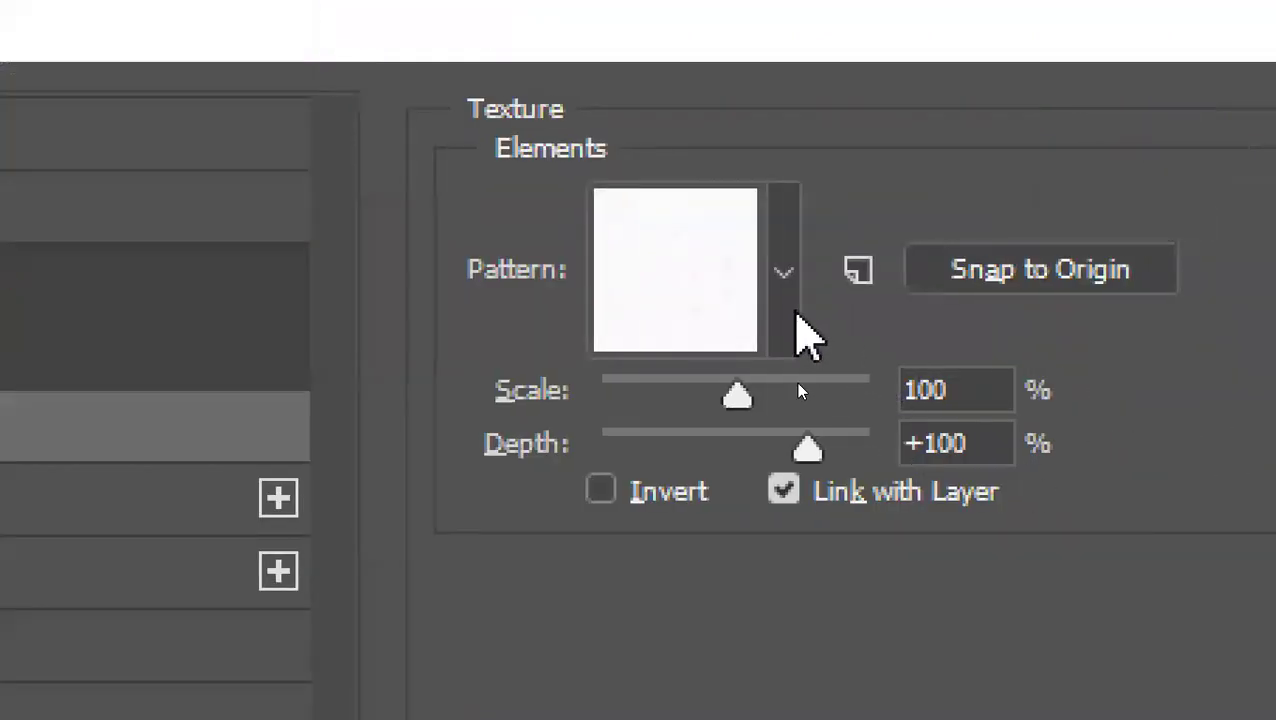
click(788, 306)
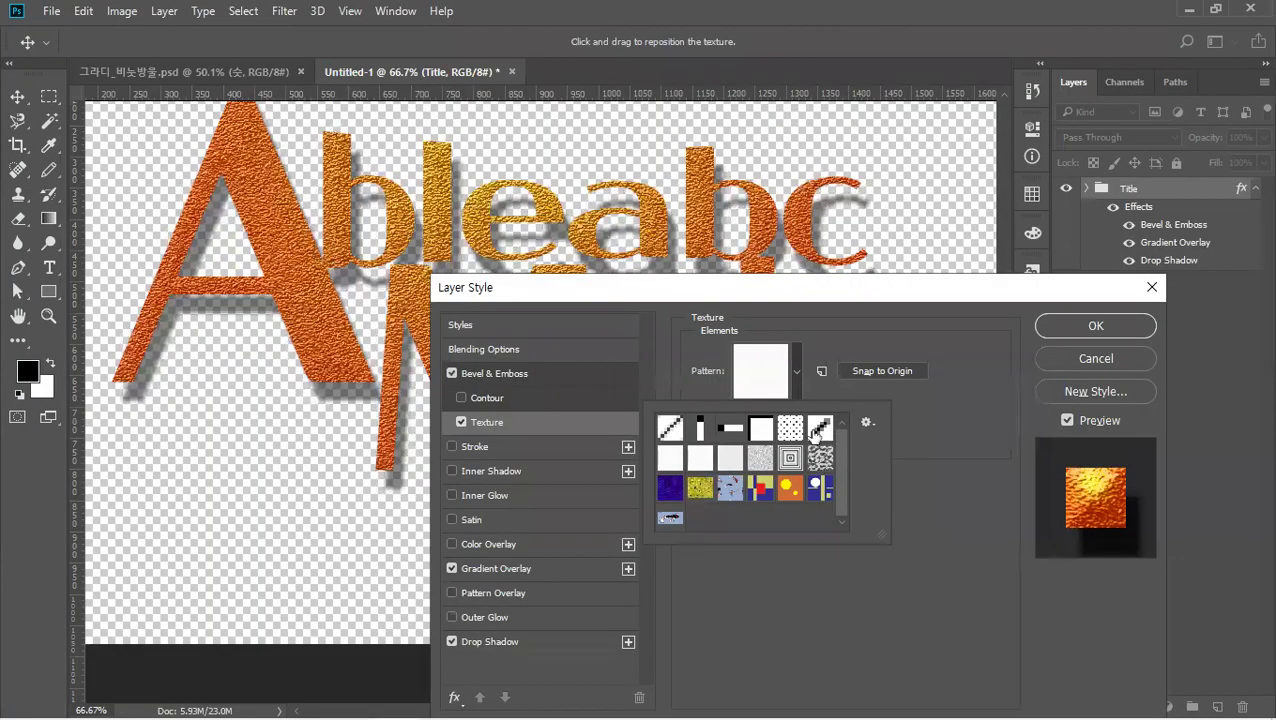
click(818, 430)
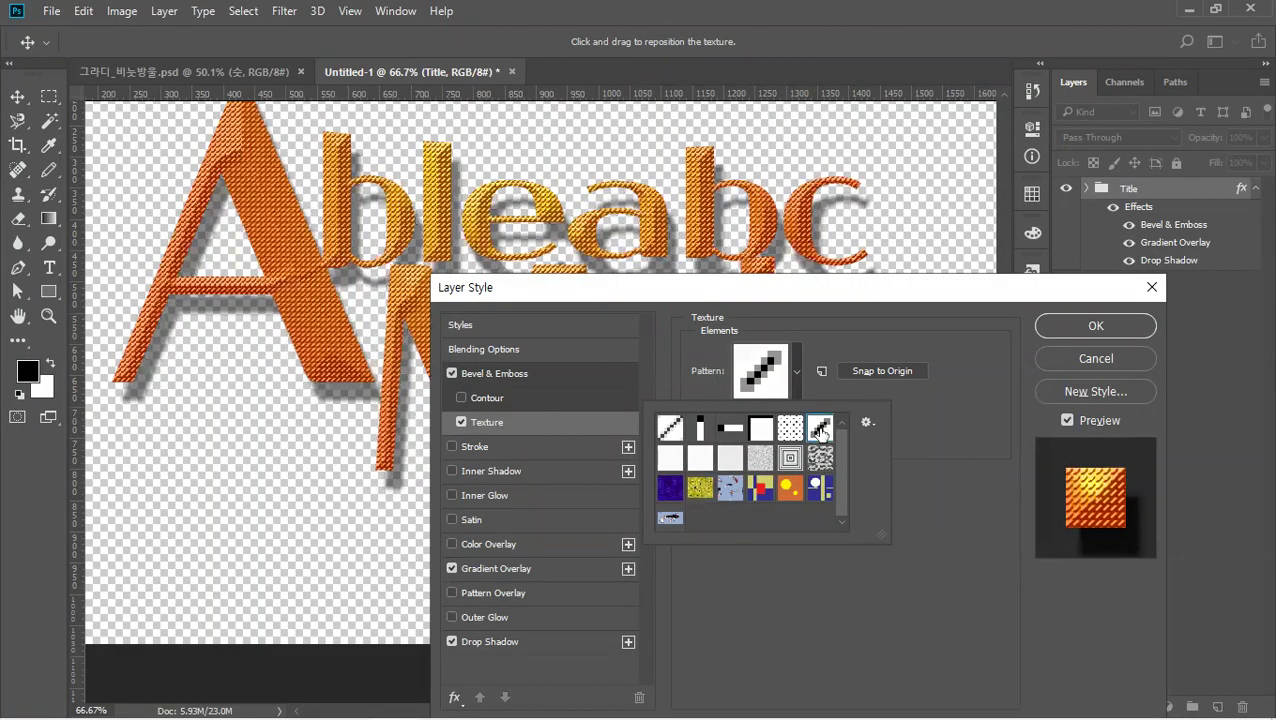
click(820, 489)
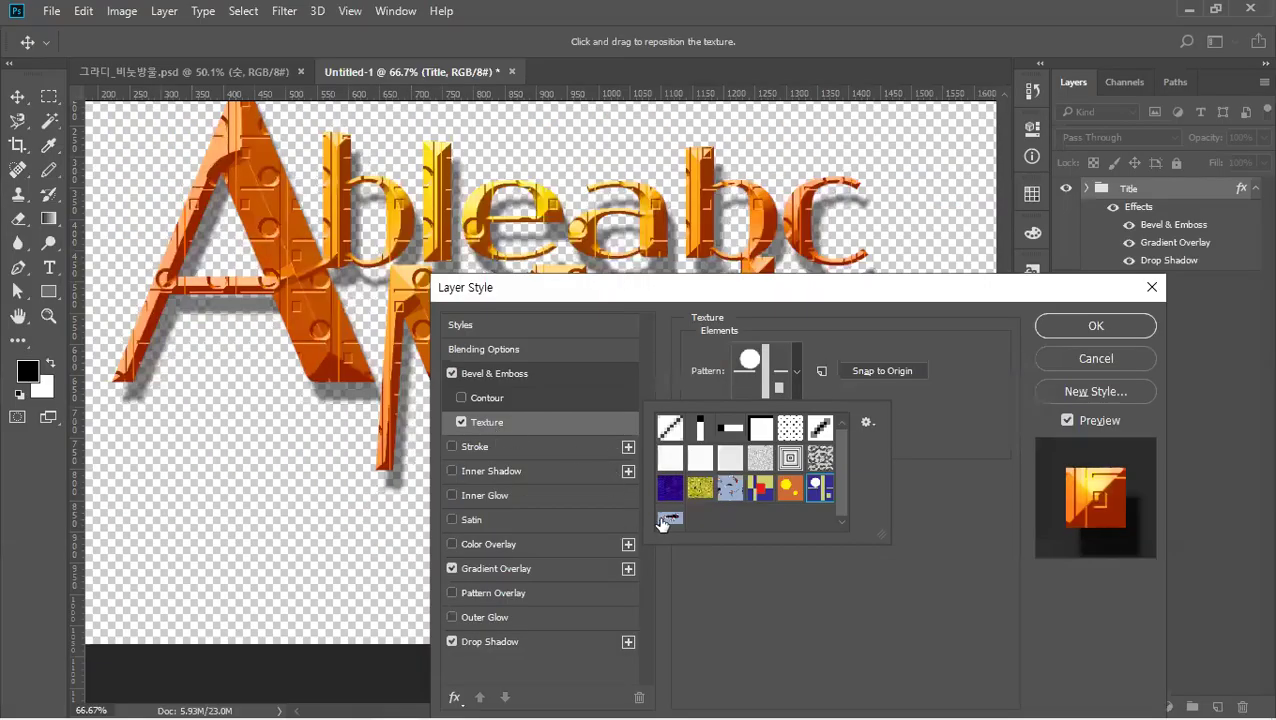
click(668, 520)
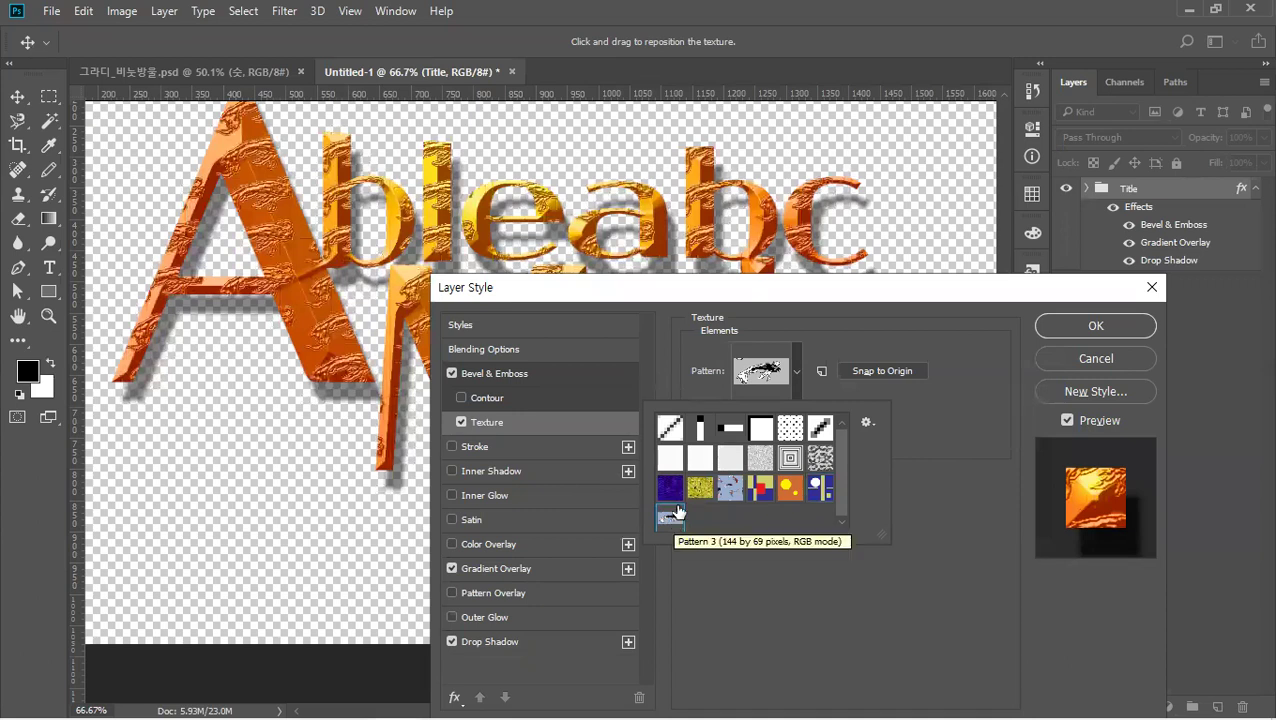
click(696, 494)
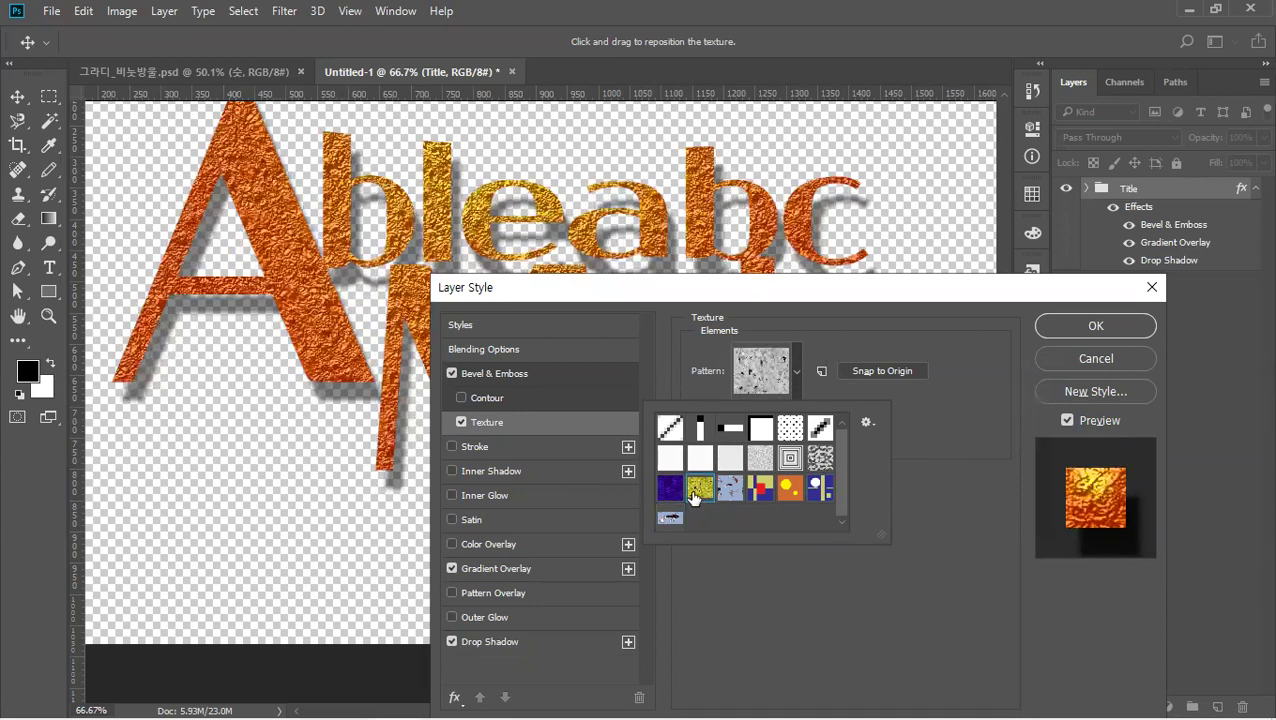
click(731, 490)
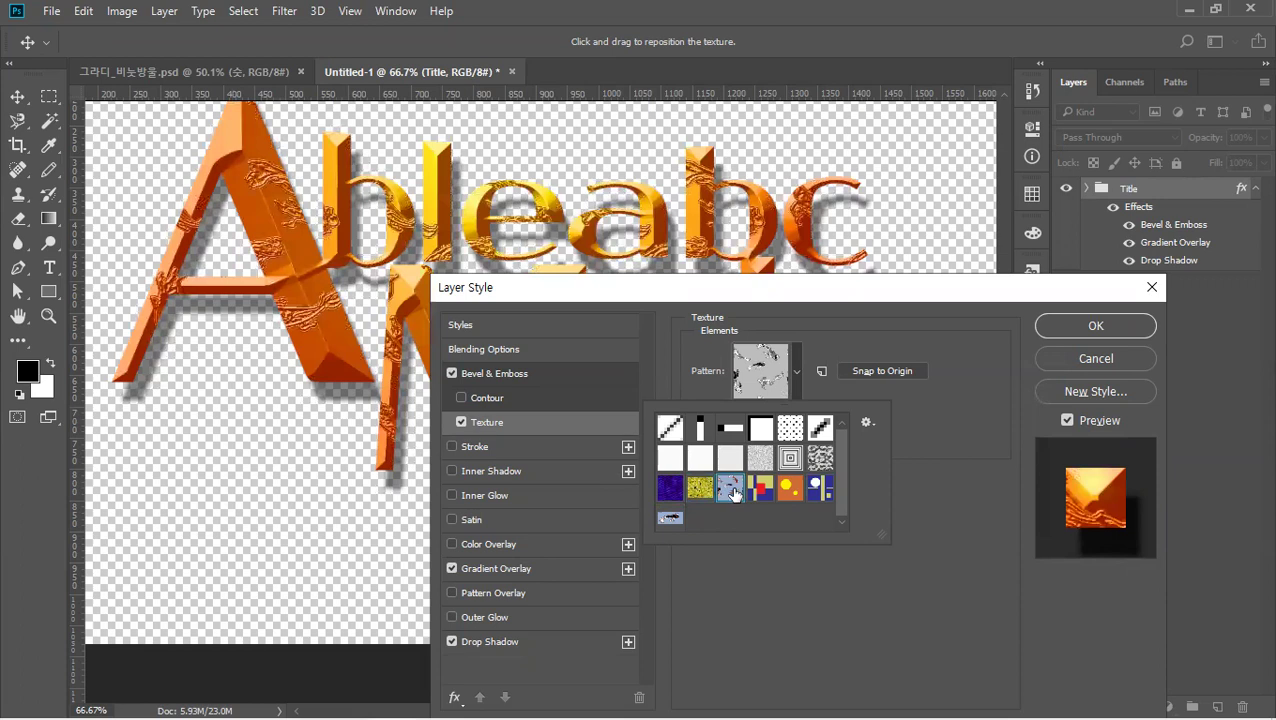
click(352, 250)
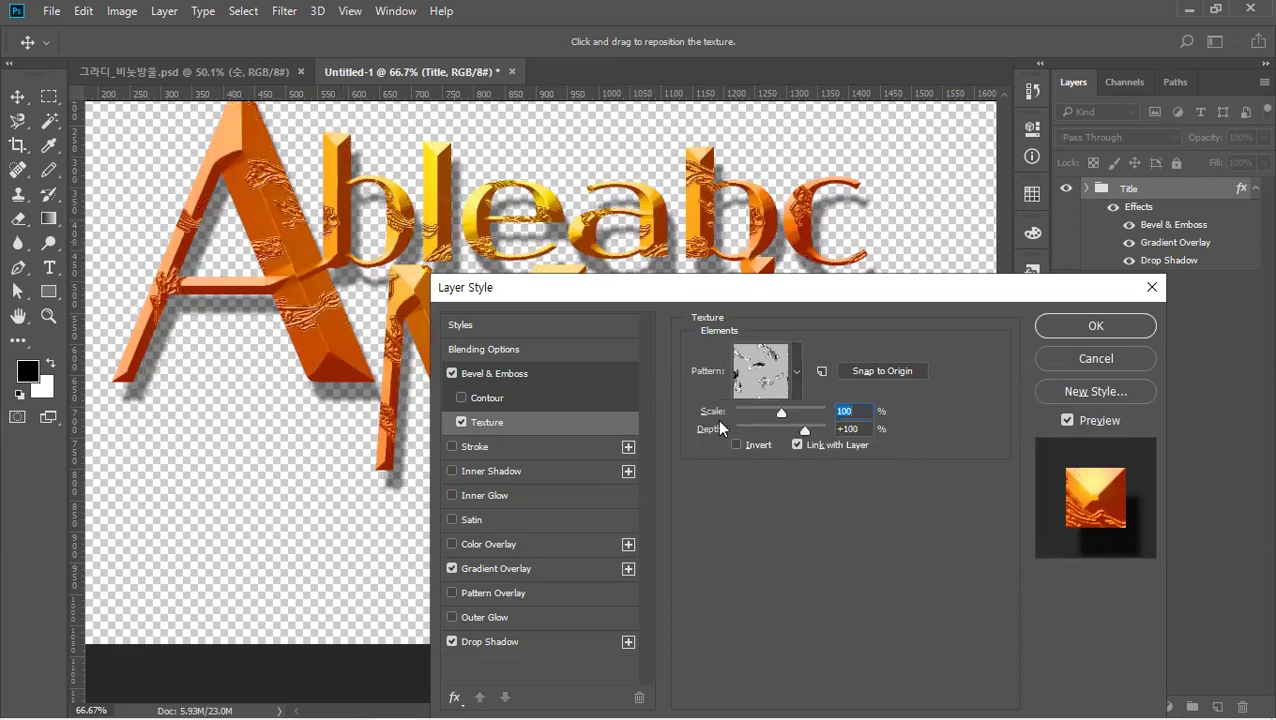
Set the texture's scale to 168% and depth to -26%, and switch its pattern to the orange one with yellow circles.
mouse_move(782, 414)
mouse_down()
mouse_move(803, 420)
mouse_move(785, 421)
mouse_up()
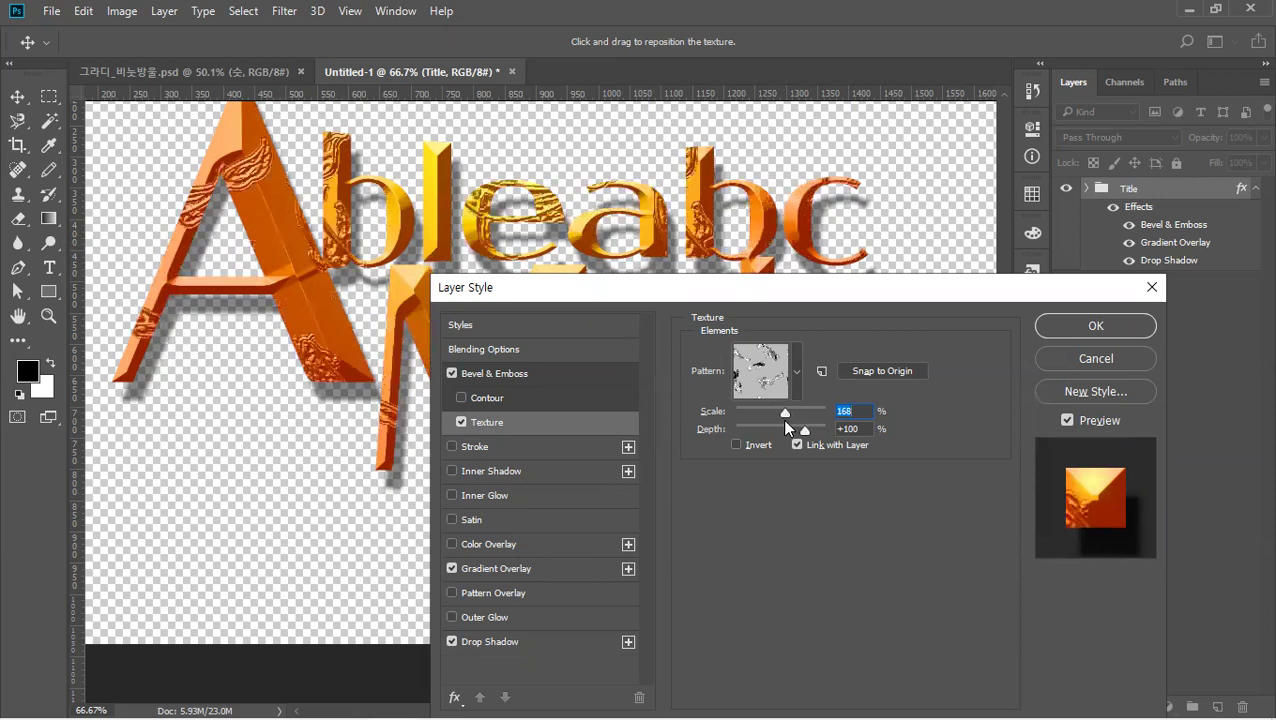
drag(799, 431, 775, 431)
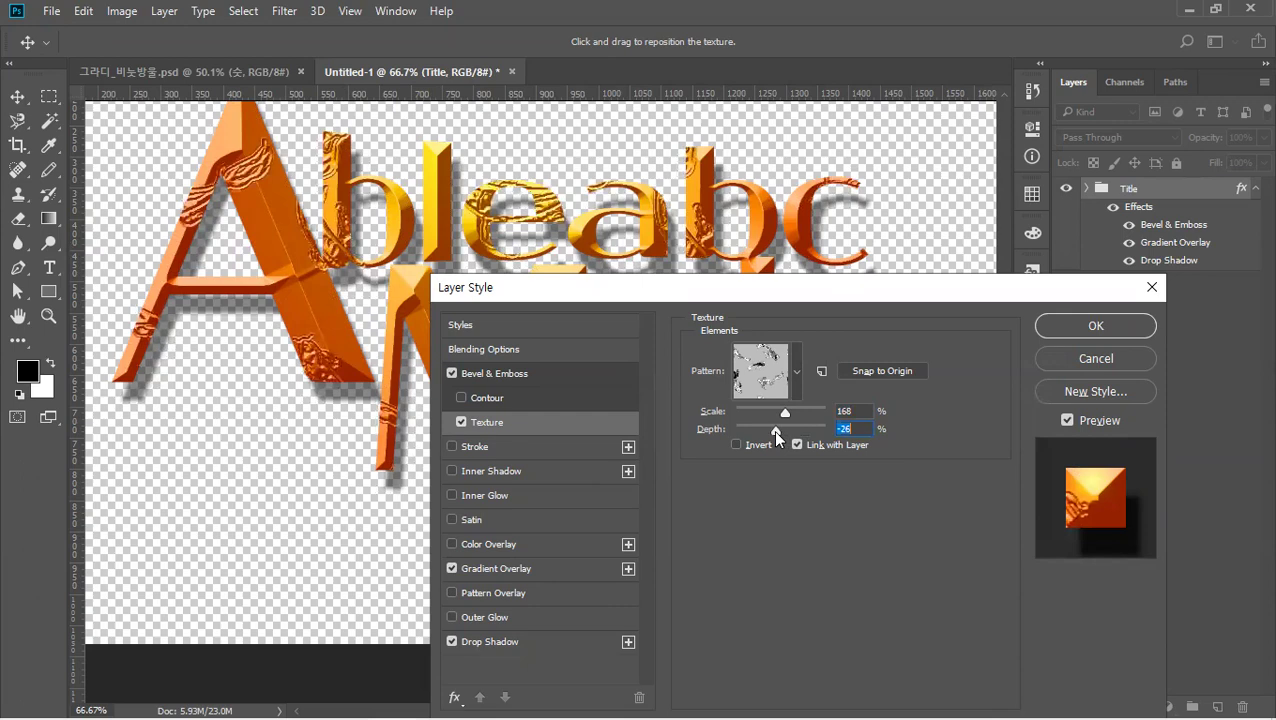
key(alt)
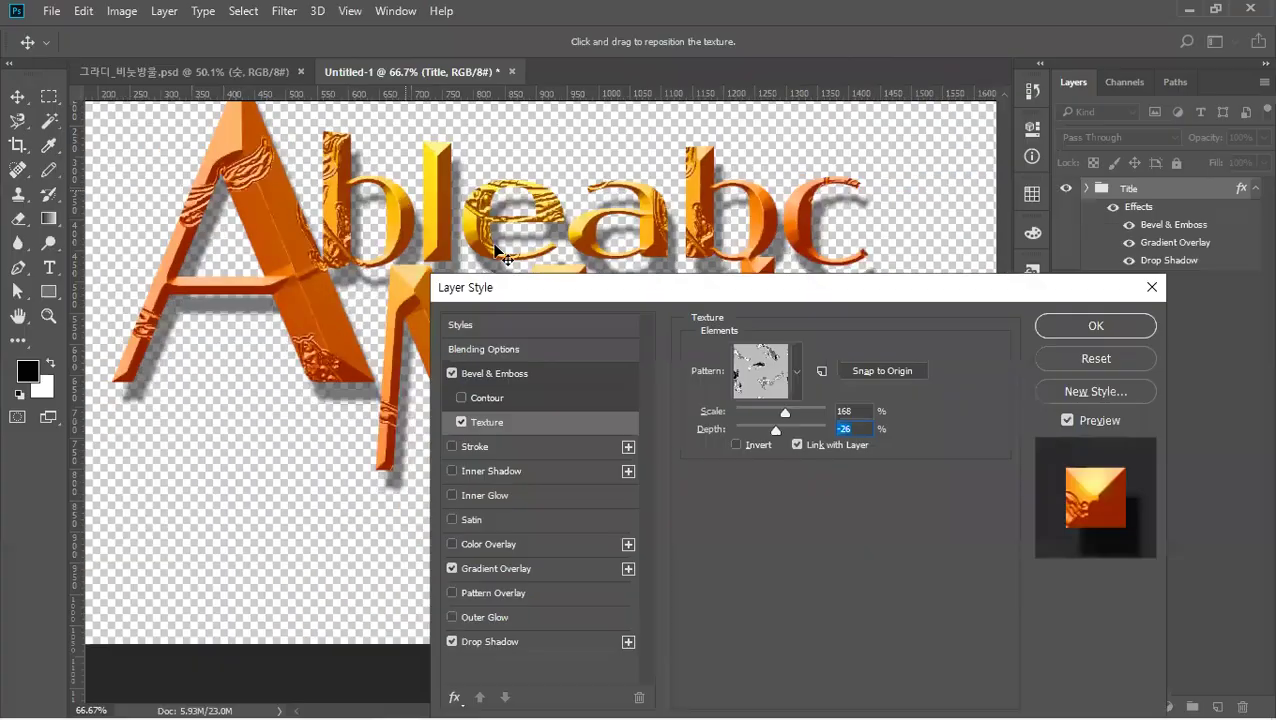
click(797, 376)
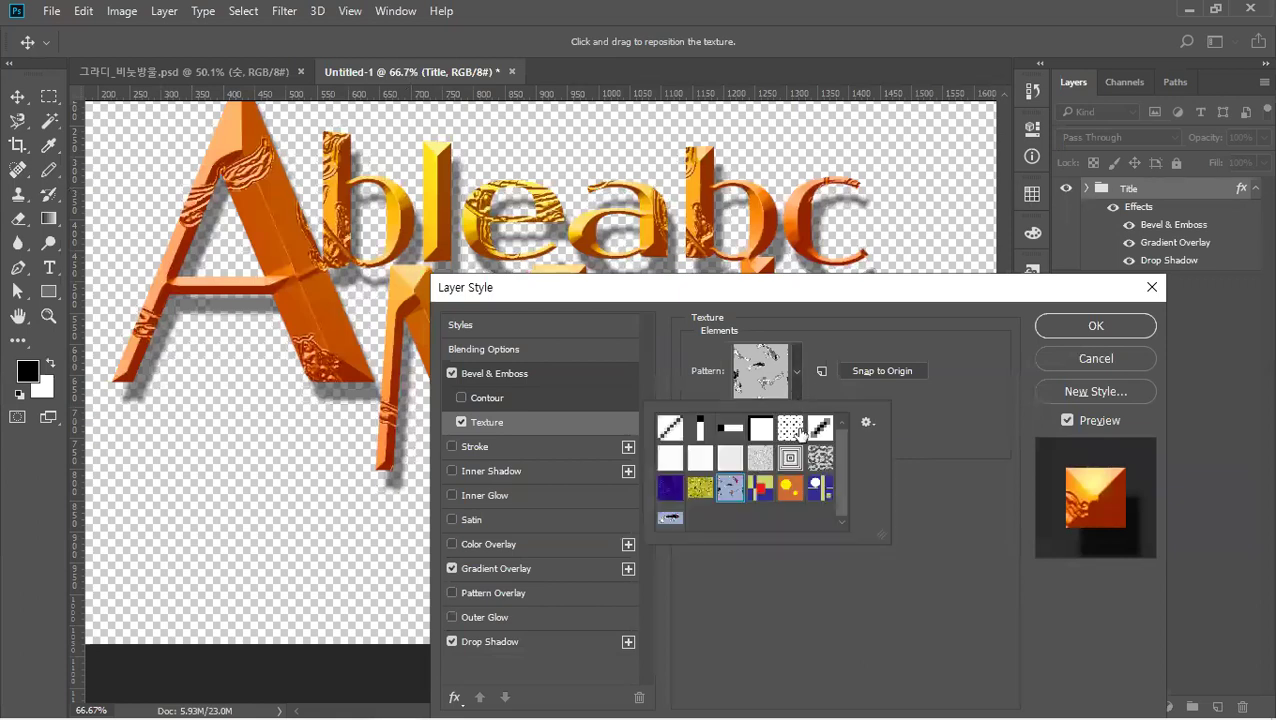
click(790, 487)
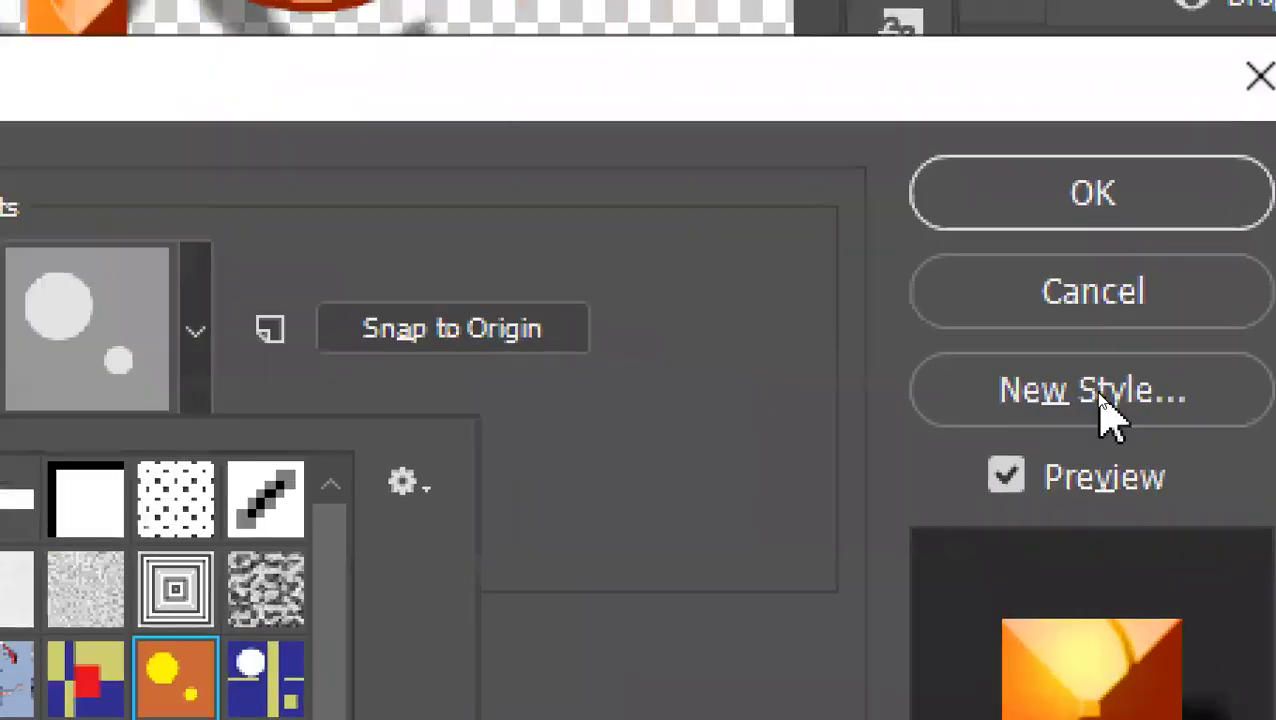
Save the textured effects as a new style named Style 5, including layer effects and adding it to the current library.
click(1097, 394)
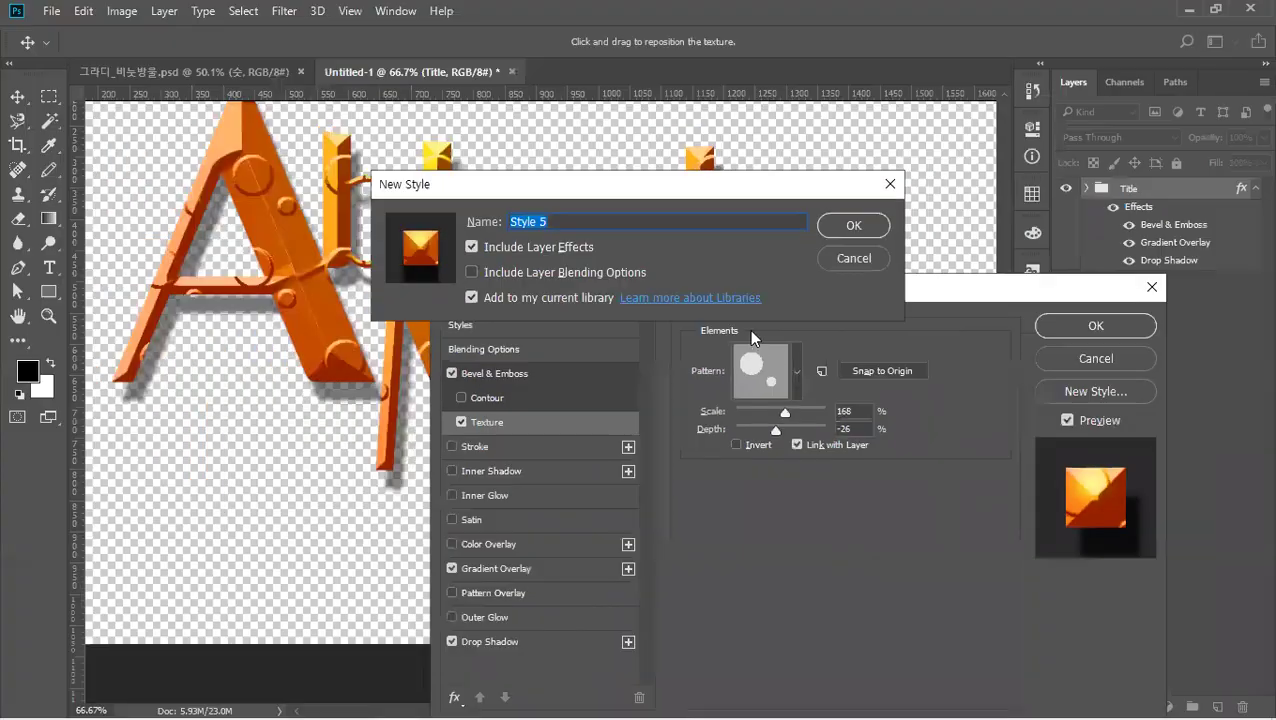
click(845, 225)
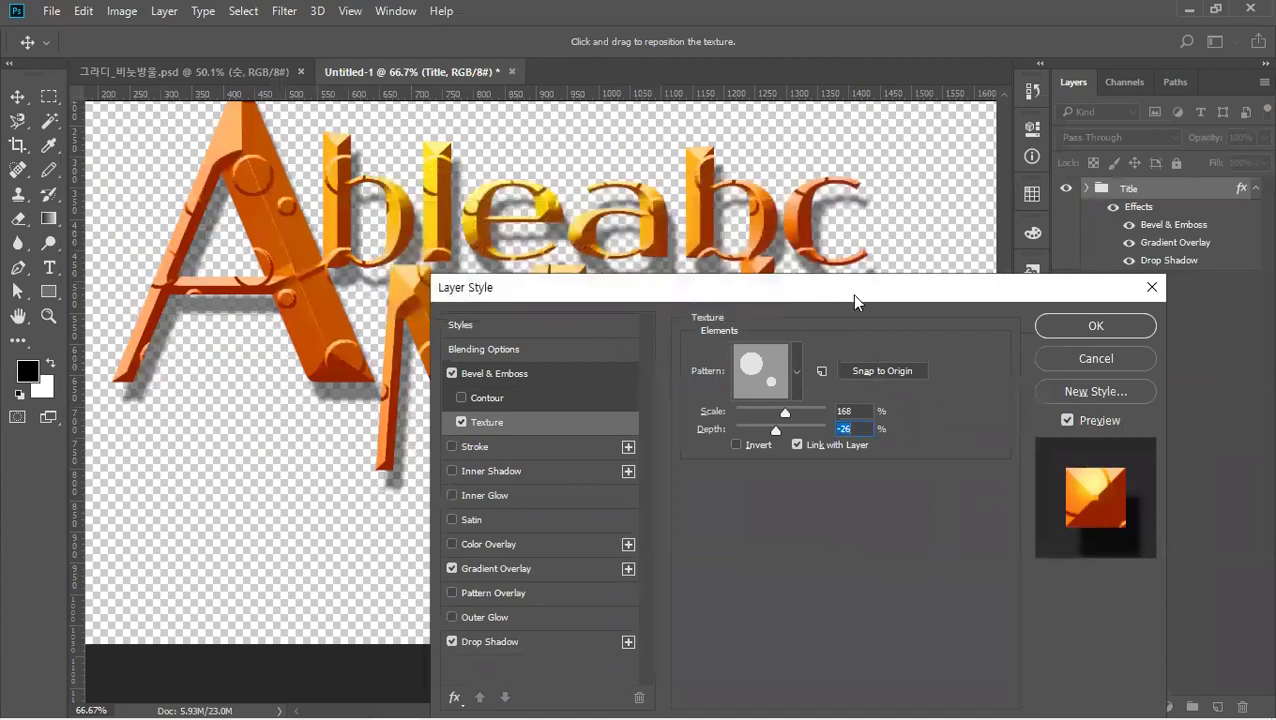
Compare the lettering with and without the texture, leave Texture disabled and apply the layer style.
drag(854, 295, 861, 355)
click(469, 482)
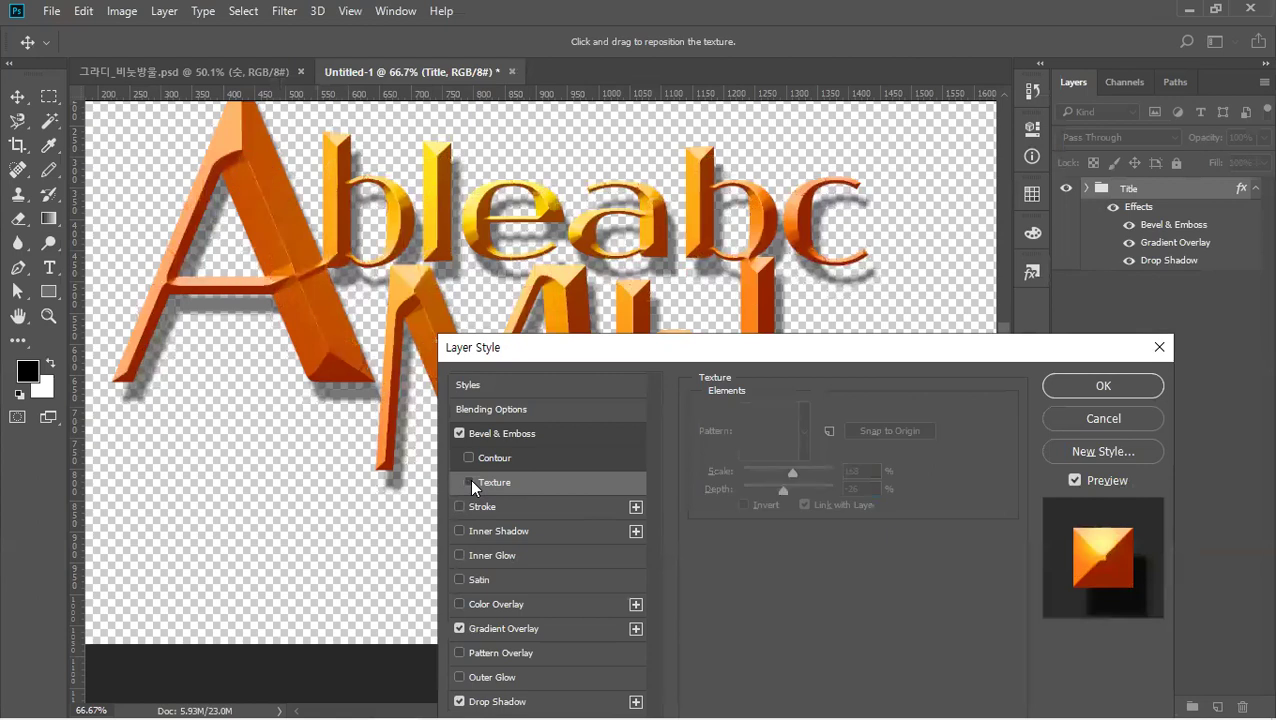
click(469, 482)
click(469, 482)
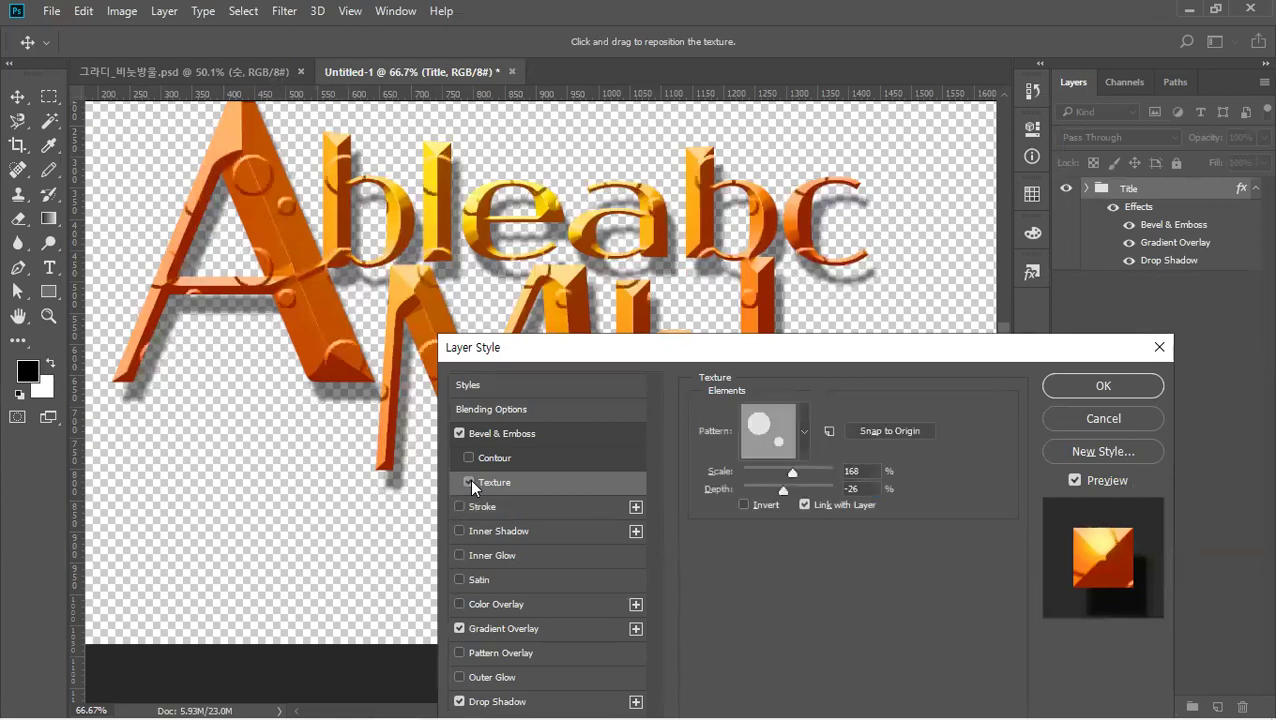
click(1078, 385)
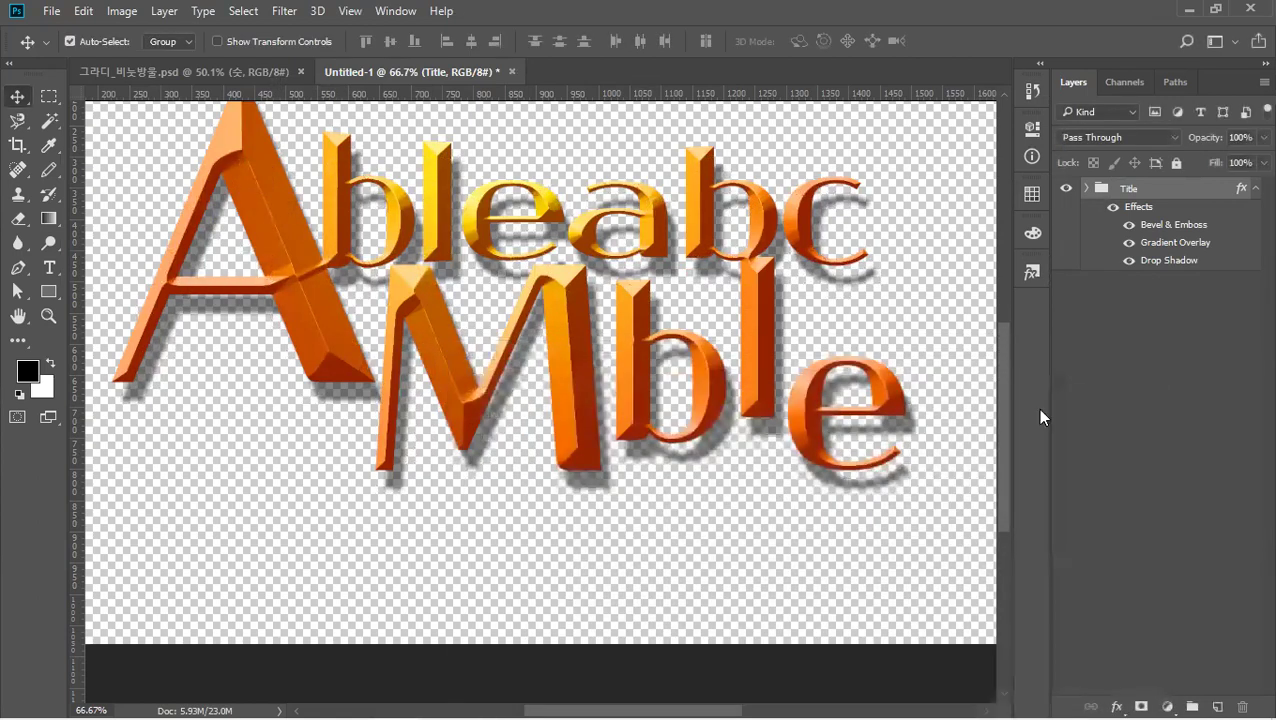
Nudge the whole Title lettering straight down on the canvas in large increments.
key(shift+Down)
key(shift+Down)
key(shift+Down)
key(shift+Down)
key(shift+Down)
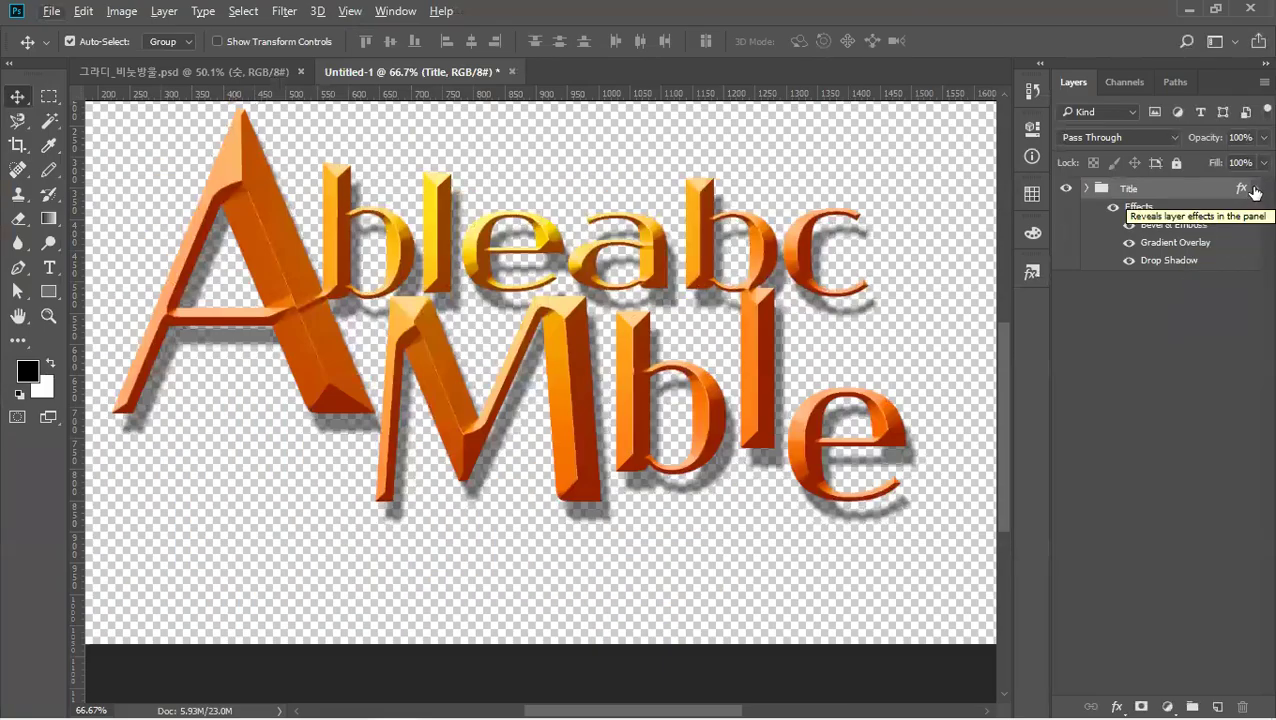
Show the Title group's text layers with its effects list collapsed, and move the whole lettering slightly down and right.
click(1255, 189)
click(1087, 189)
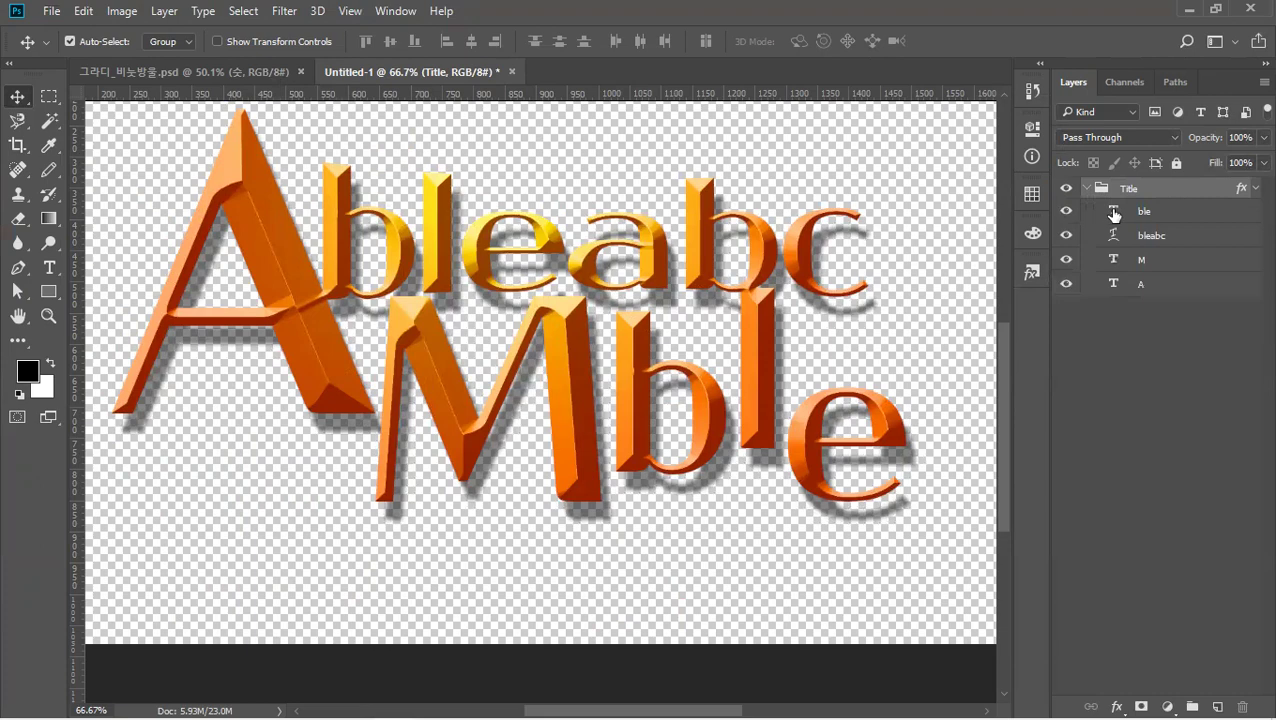
click(1114, 215)
mouse_move(278, 292)
mouse_down()
mouse_move(295, 315)
mouse_move(284, 307)
mouse_up()
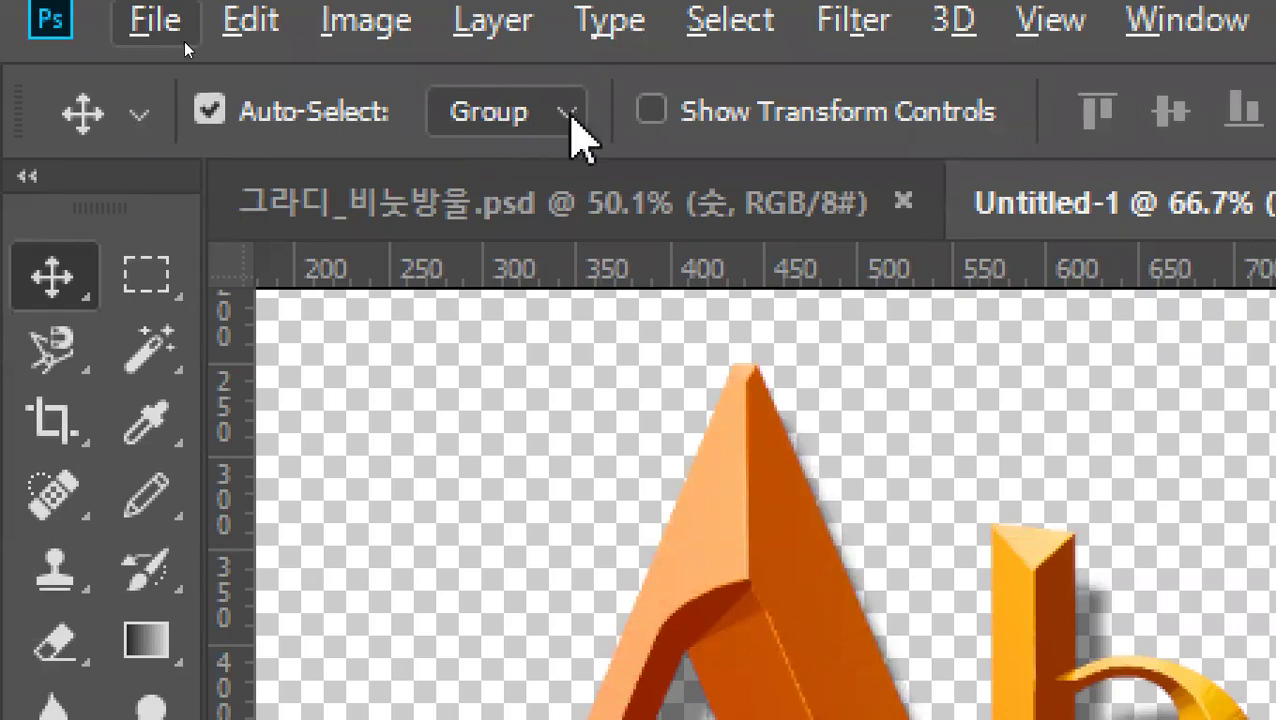
Set the Move tool's Auto-Select to Layer and move the letter A right so it overlaps the M.
click(568, 110)
click(521, 186)
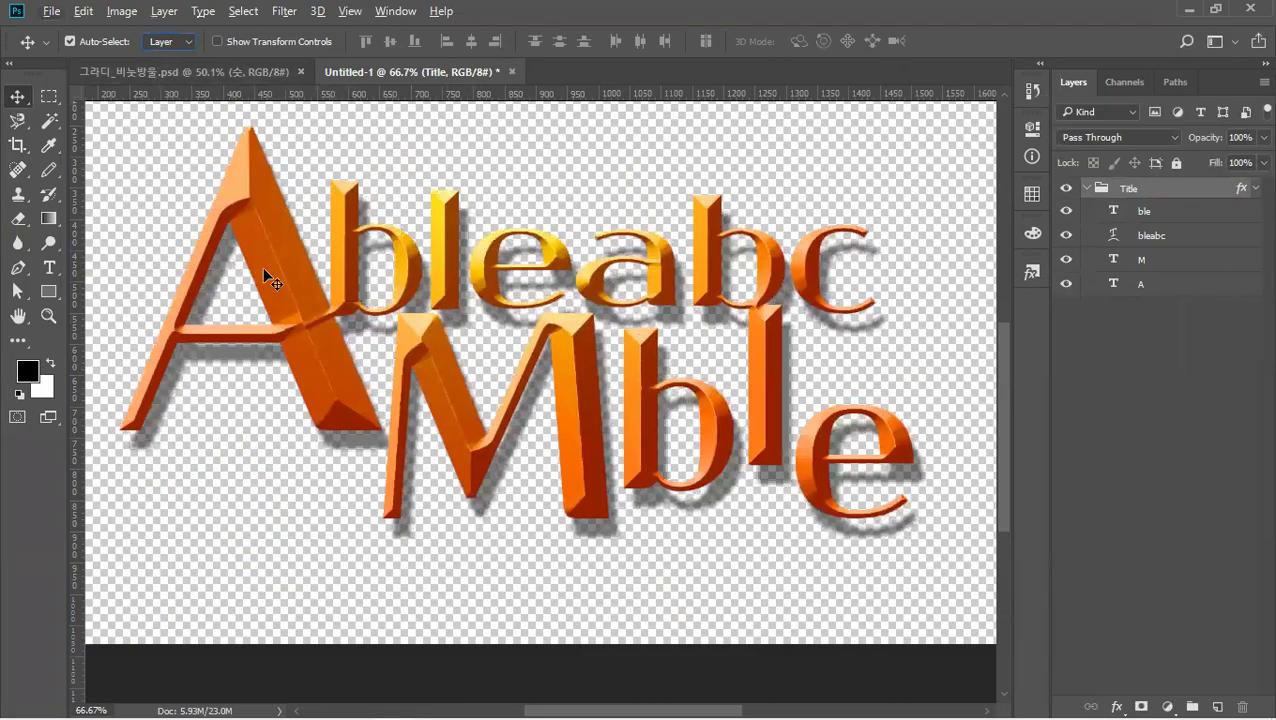
mouse_move(298, 309)
mouse_down()
mouse_move(322, 340)
mouse_move(251, 319)
mouse_move(324, 320)
mouse_move(241, 304)
mouse_move(318, 306)
mouse_up()
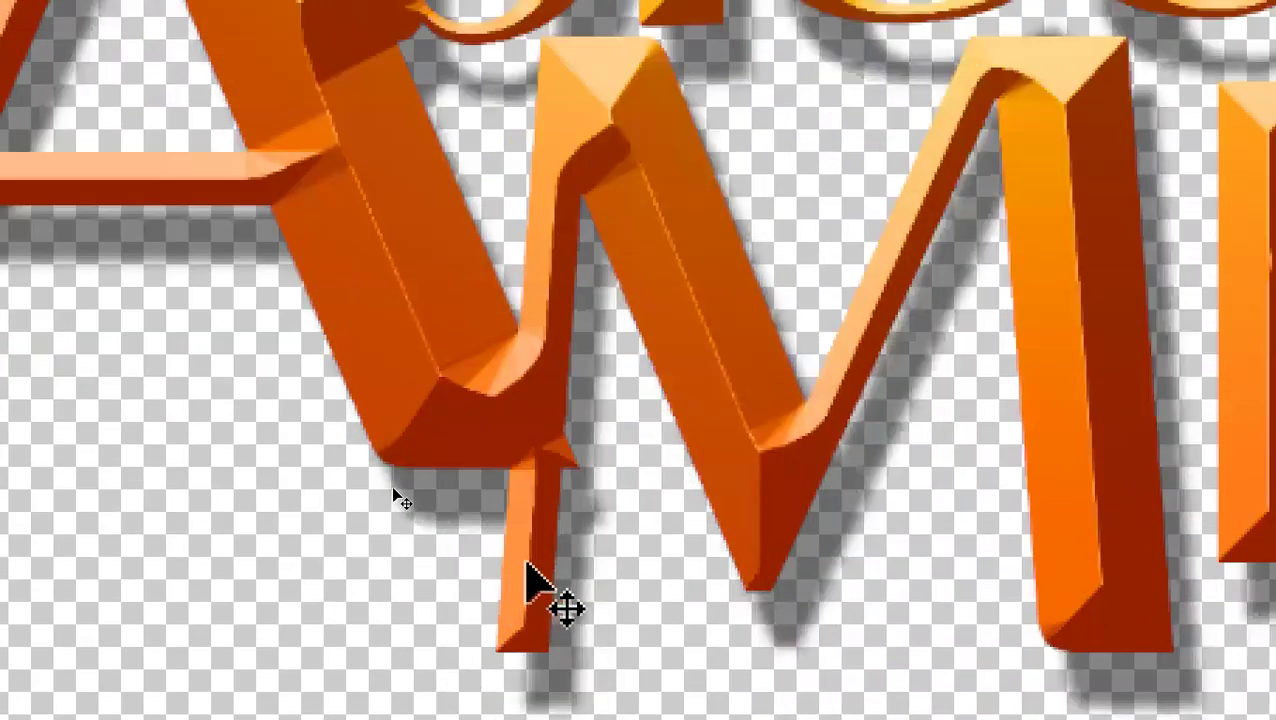
Move the M left against the A and bring the ble text left and up close beside the M.
drag(527, 562, 442, 558)
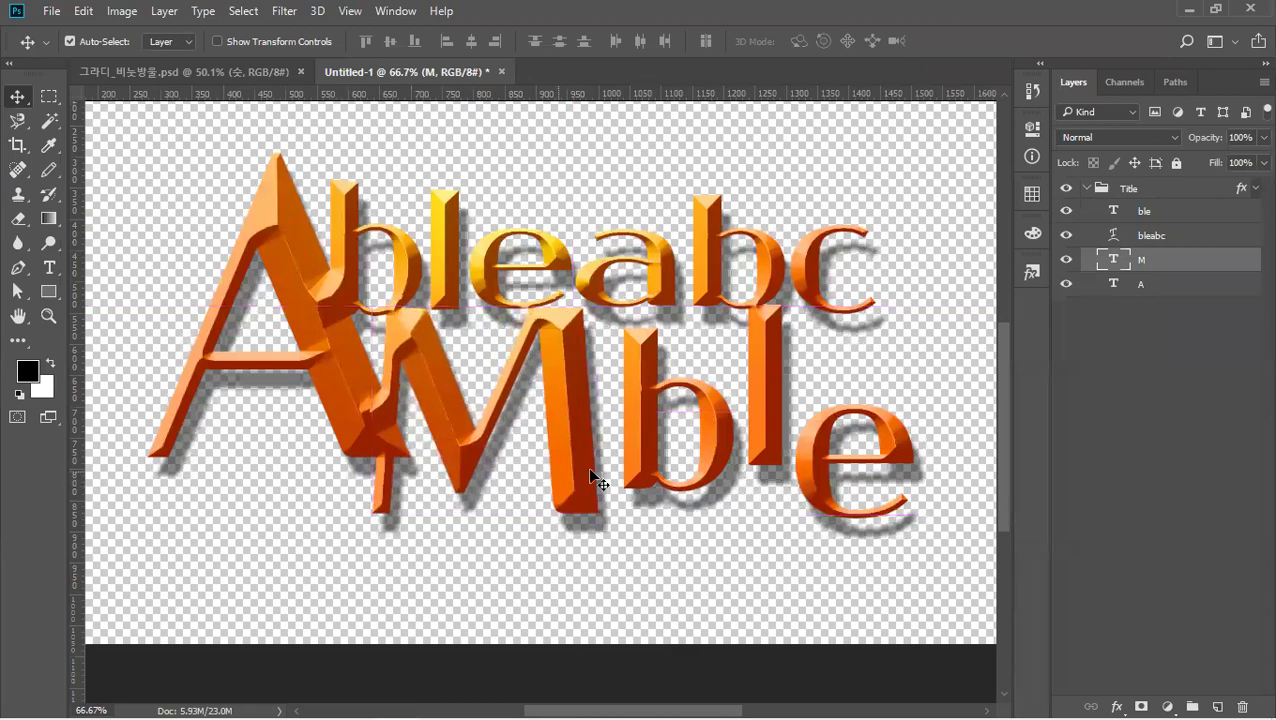
mouse_move(632, 445)
mouse_down()
mouse_move(590, 435)
mouse_move(578, 270)
mouse_move(590, 285)
mouse_move(590, 395)
mouse_move(568, 395)
mouse_move(590, 442)
mouse_move(578, 440)
mouse_move(608, 448)
mouse_up()
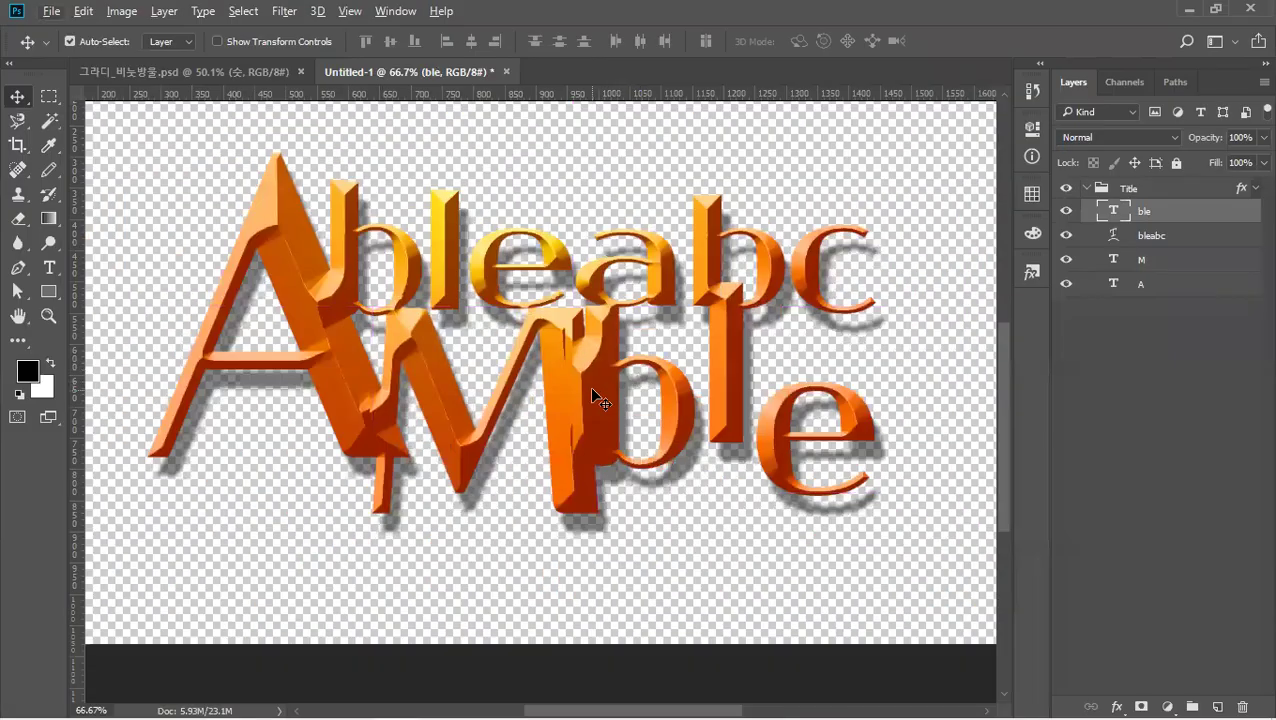
drag(597, 398, 618, 418)
Shift the A slightly and move the bleabc text up and right, clear of the A's diagonal stroke.
drag(343, 385, 340, 384)
drag(397, 271, 378, 305)
key(ctrl+minus)
key(ctrl+plus)
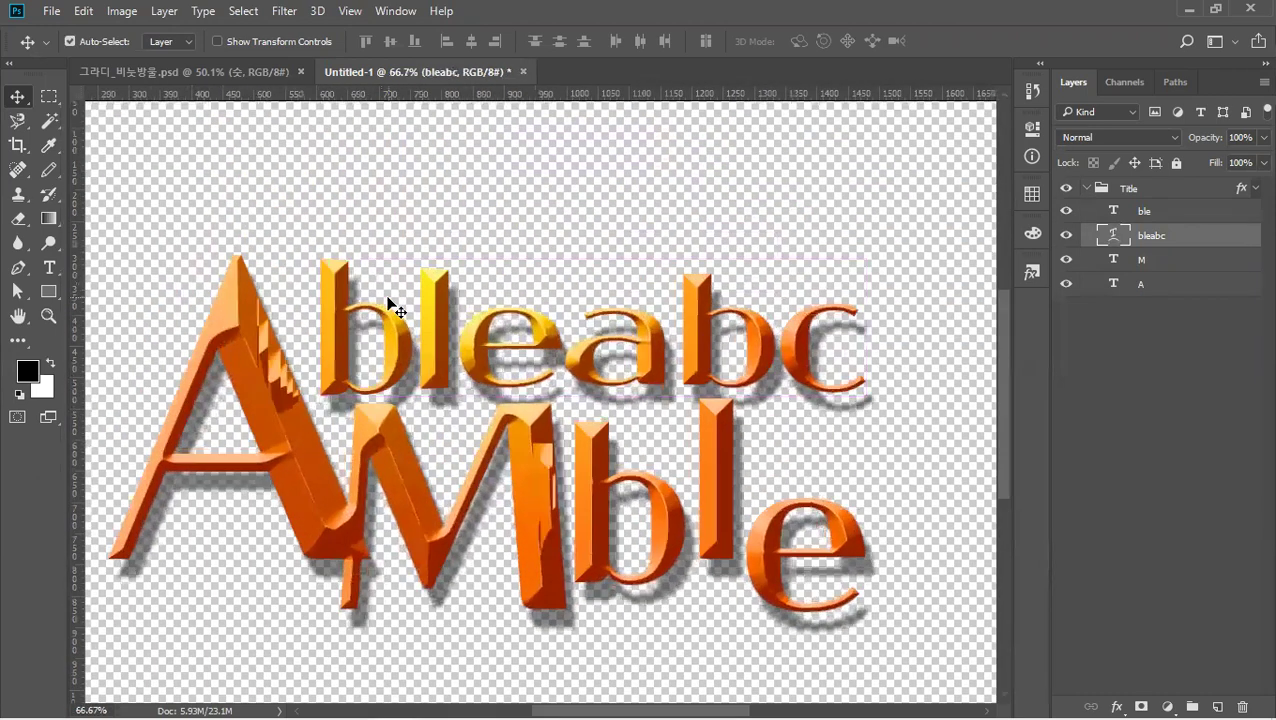
key(ctrl+minus)
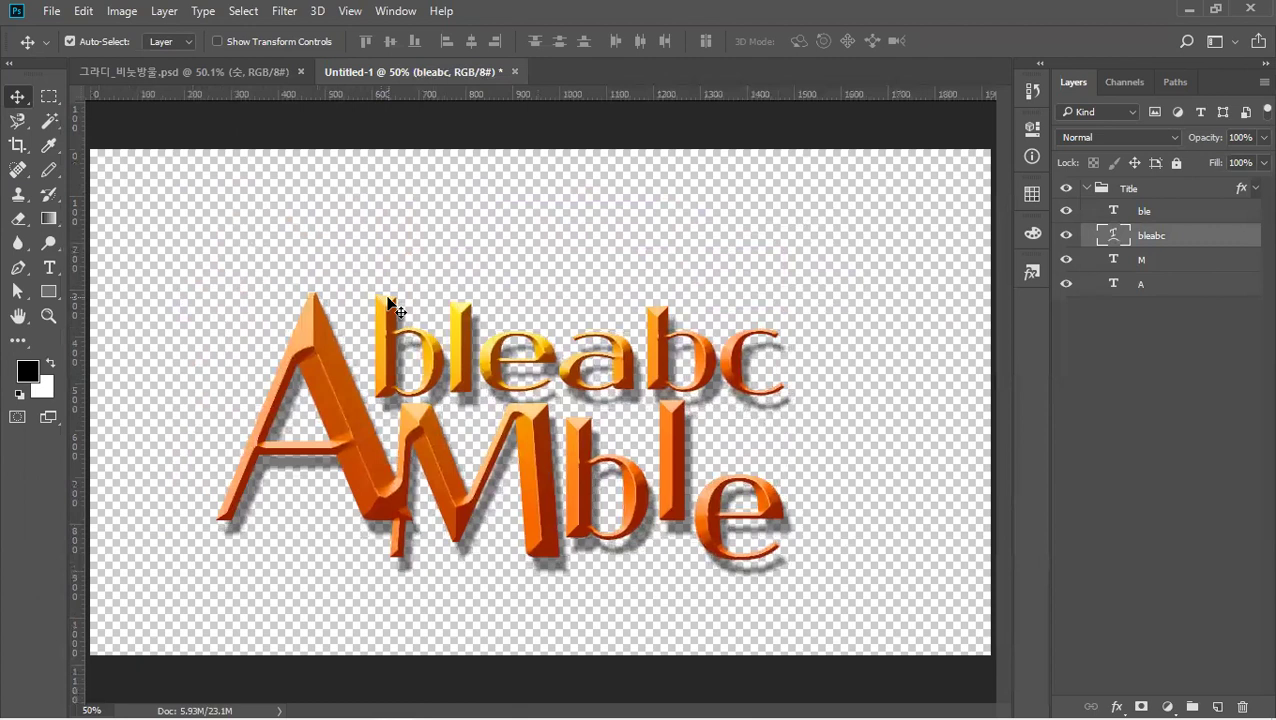
Move the M slightly right and up, and shift the ble text right to keep its spacing from the M.
drag(464, 505, 472, 508)
drag(582, 491, 588, 487)
key(Right)
key(Right)
key(Right)
key(Right)
key(Right)
key(Right)
key(Right)
key(Right)
key(Right)
key(Right)
key(Right)
key(Right)
key(Right)
key(Right)
key(Right)
key(Right)
key(Right)
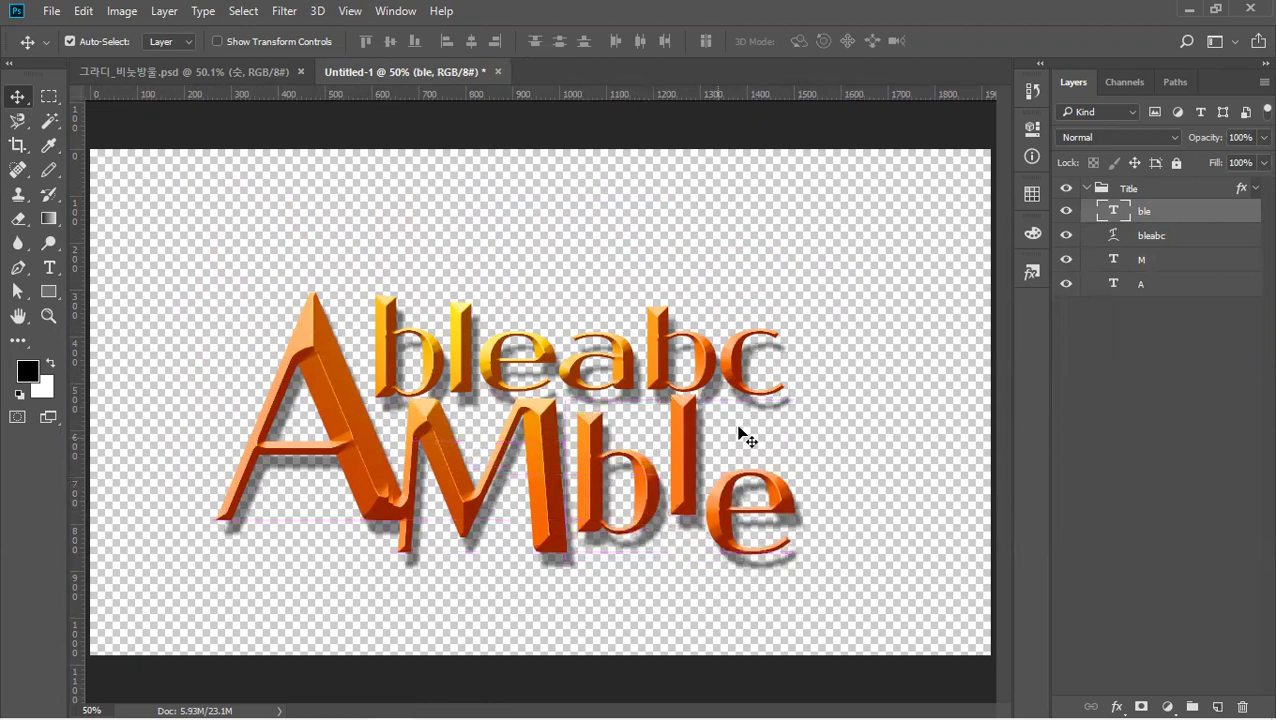
Review the Title group's effects list and collapse both the list and the group.
click(1084, 190)
click(1248, 192)
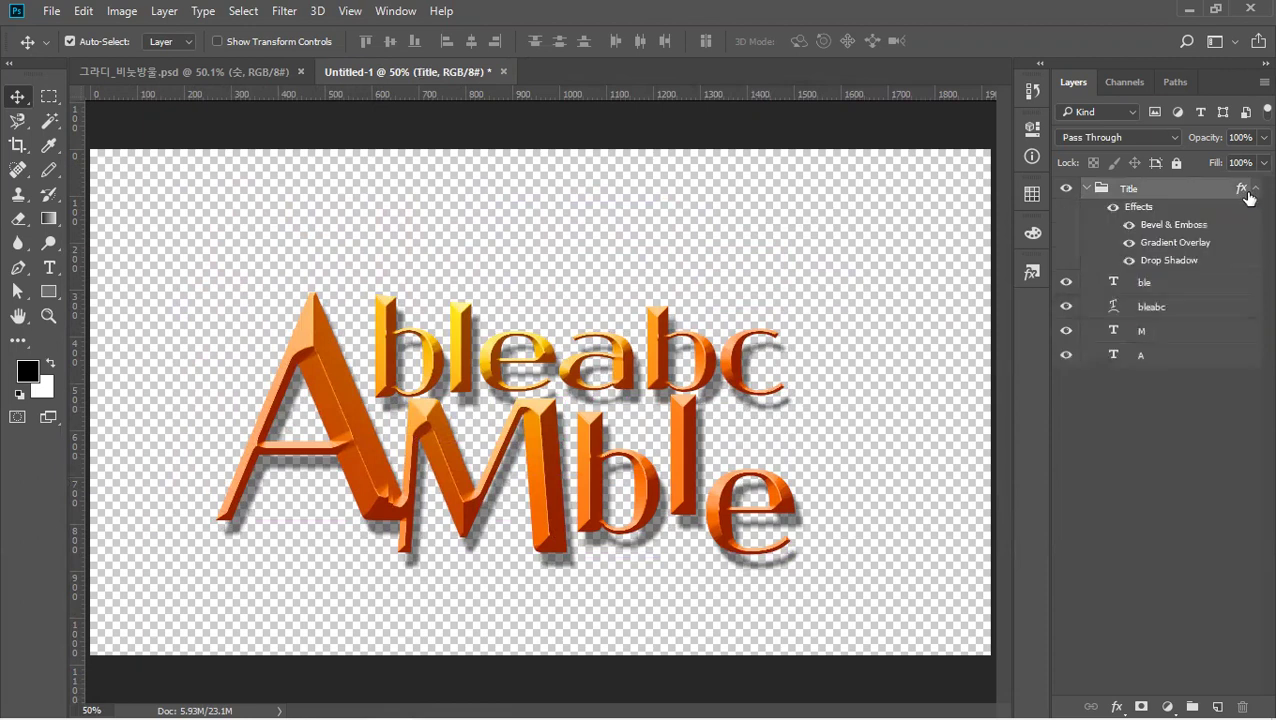
click(1253, 190)
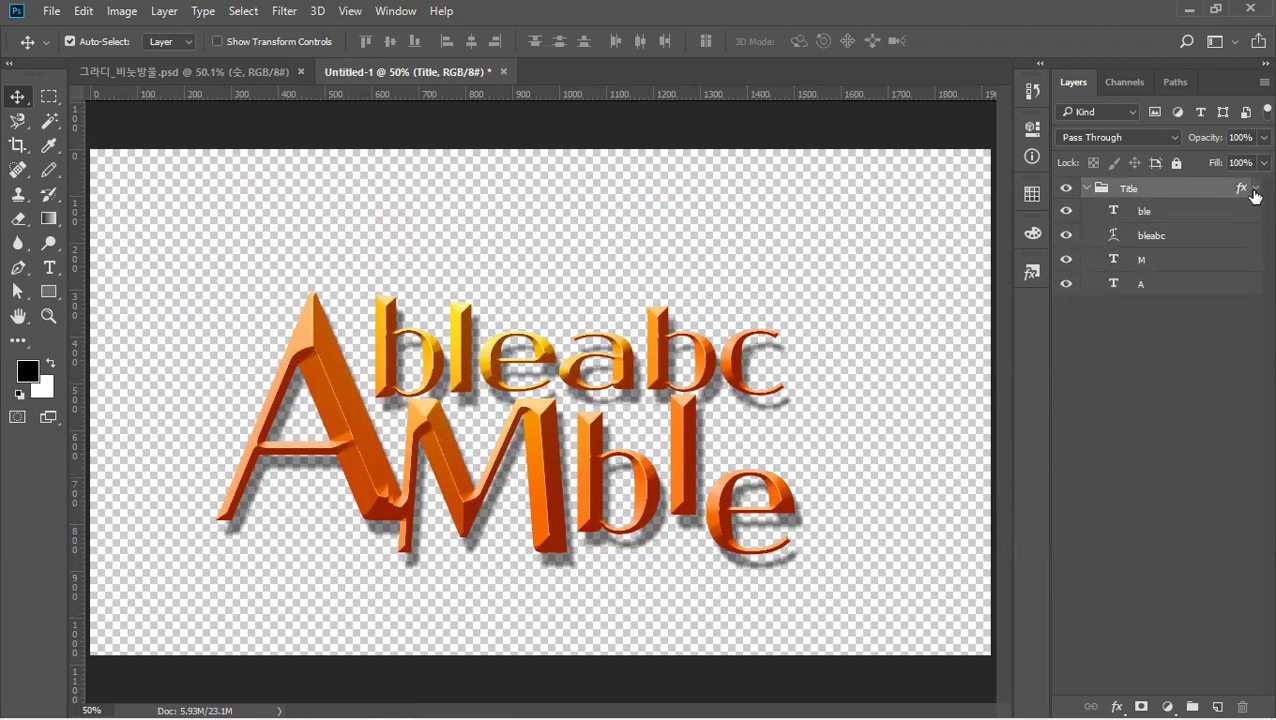
click(1086, 189)
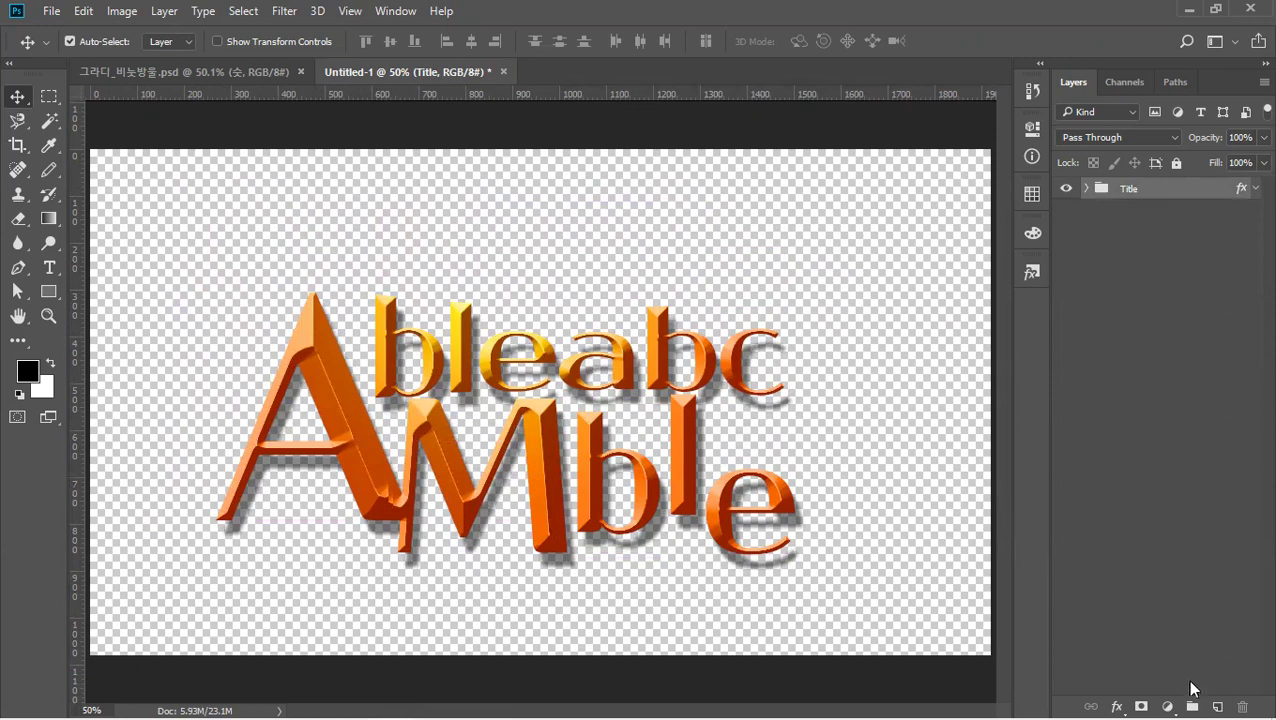
Add a new layer named bg and place it below the Title group.
click(1216, 706)
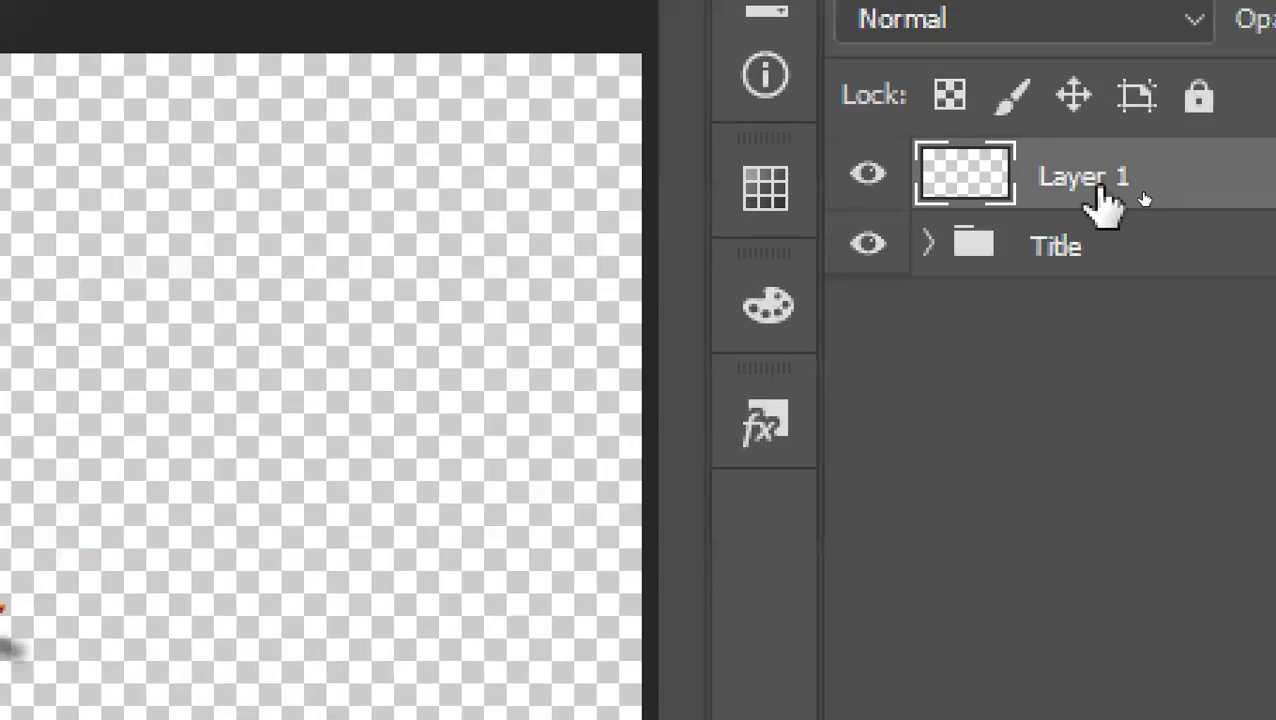
click(1142, 194)
text(bg)
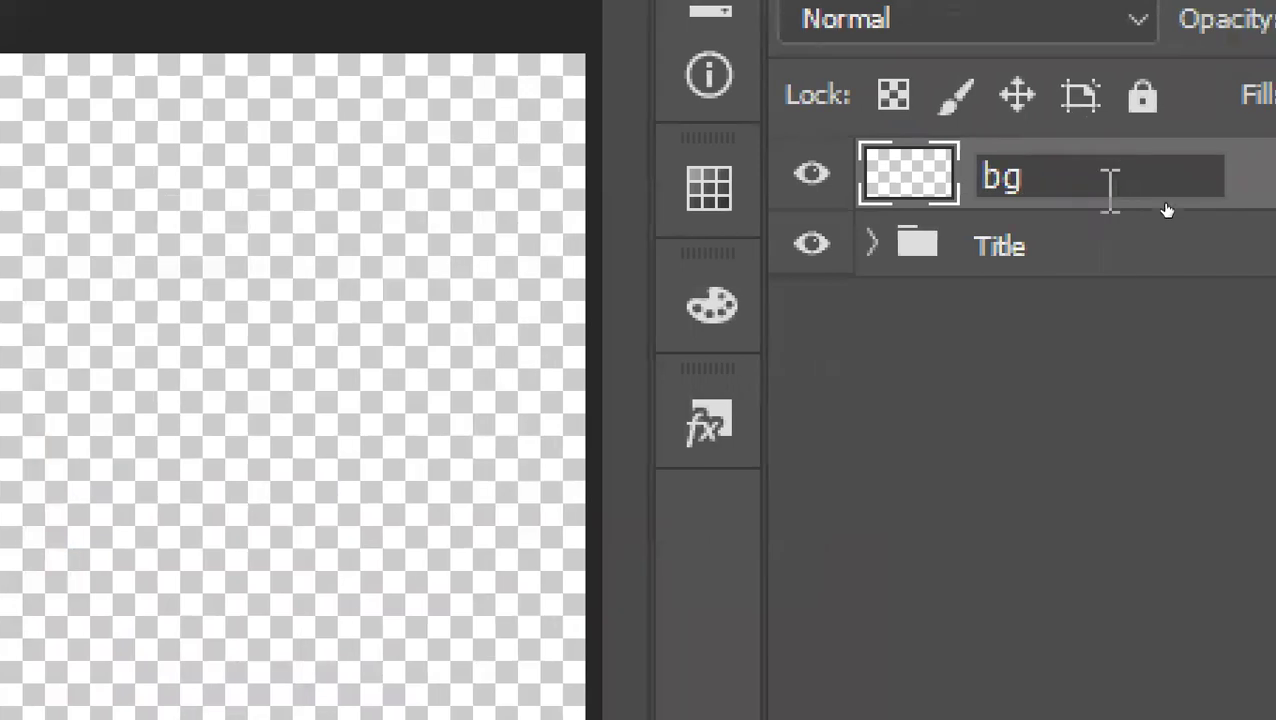
click(1168, 228)
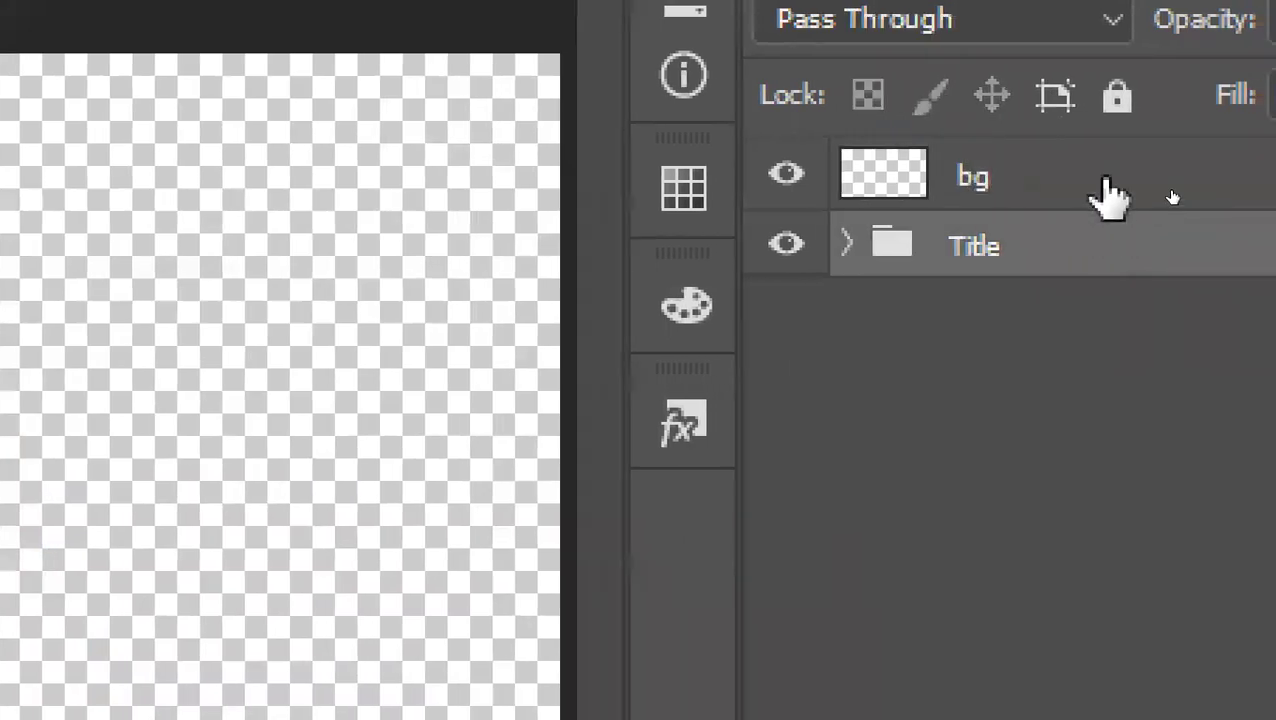
click(1125, 197)
drag(1102, 194, 1102, 286)
drag(1168, 228, 1165, 224)
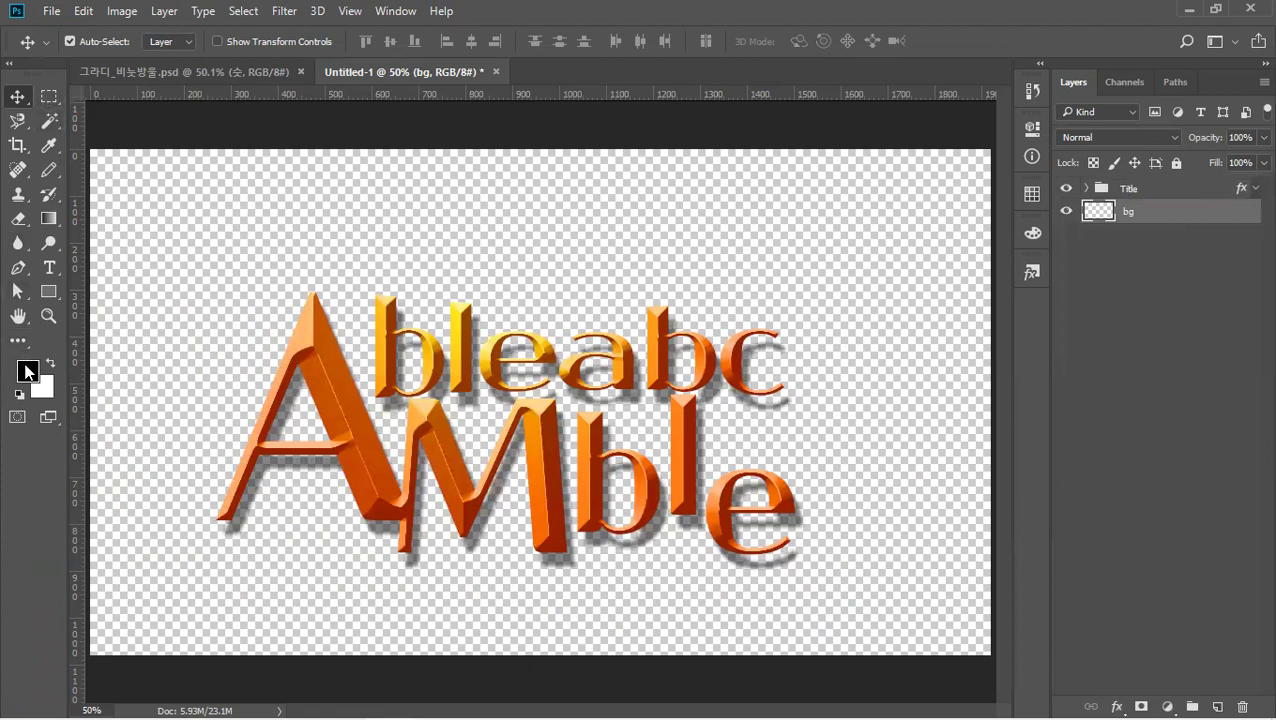
Fill the bg layer with a green radial gradient running from the canvas's upper middle toward its lower right.
click(52, 220)
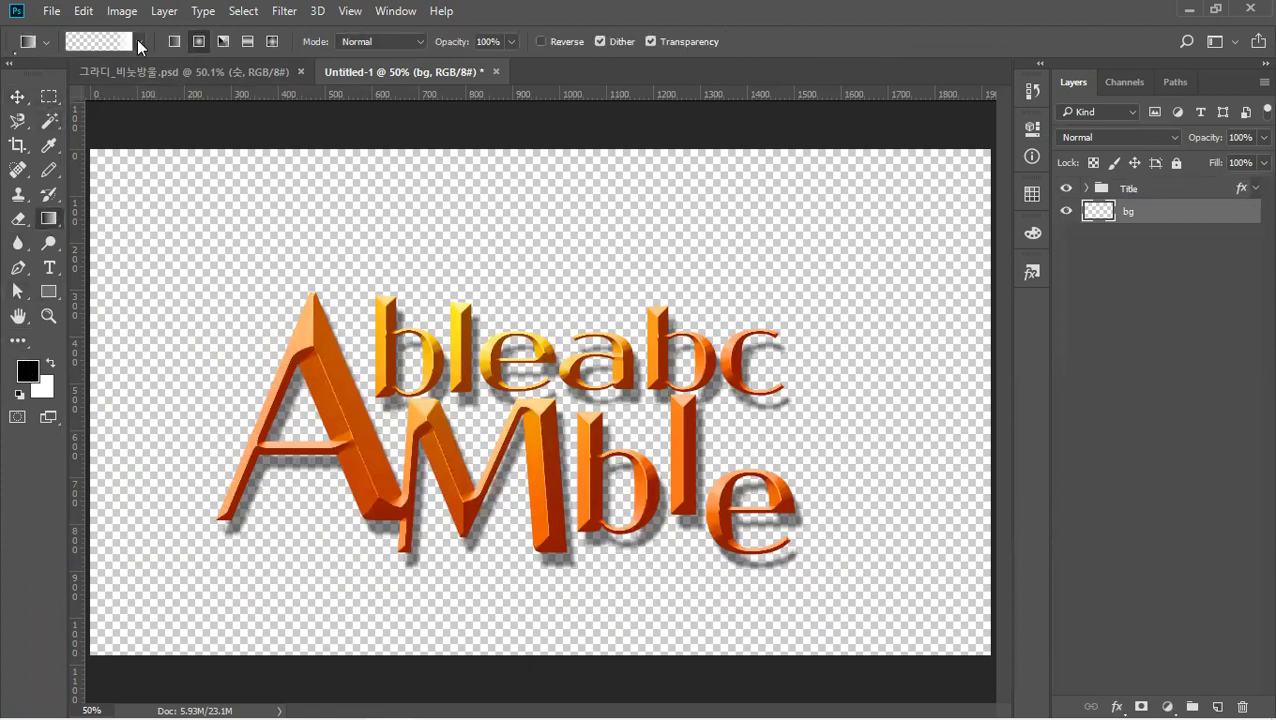
click(140, 42)
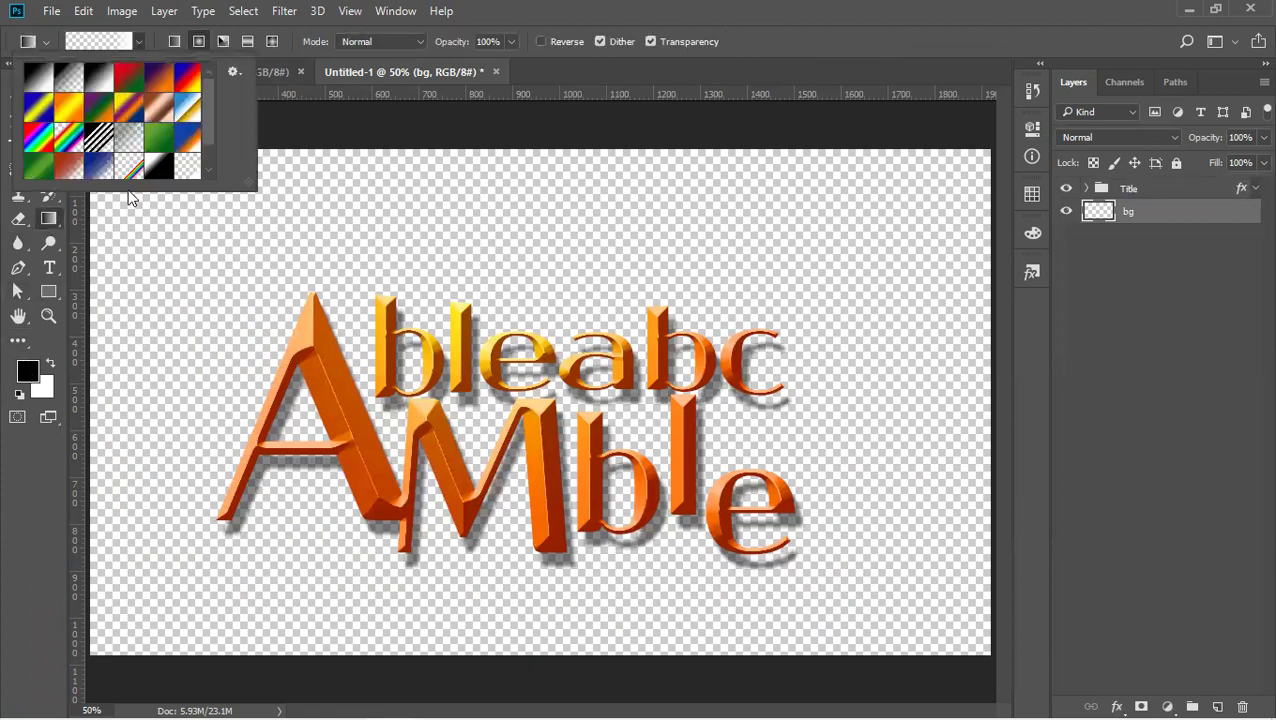
click(158, 145)
drag(447, 174, 636, 532)
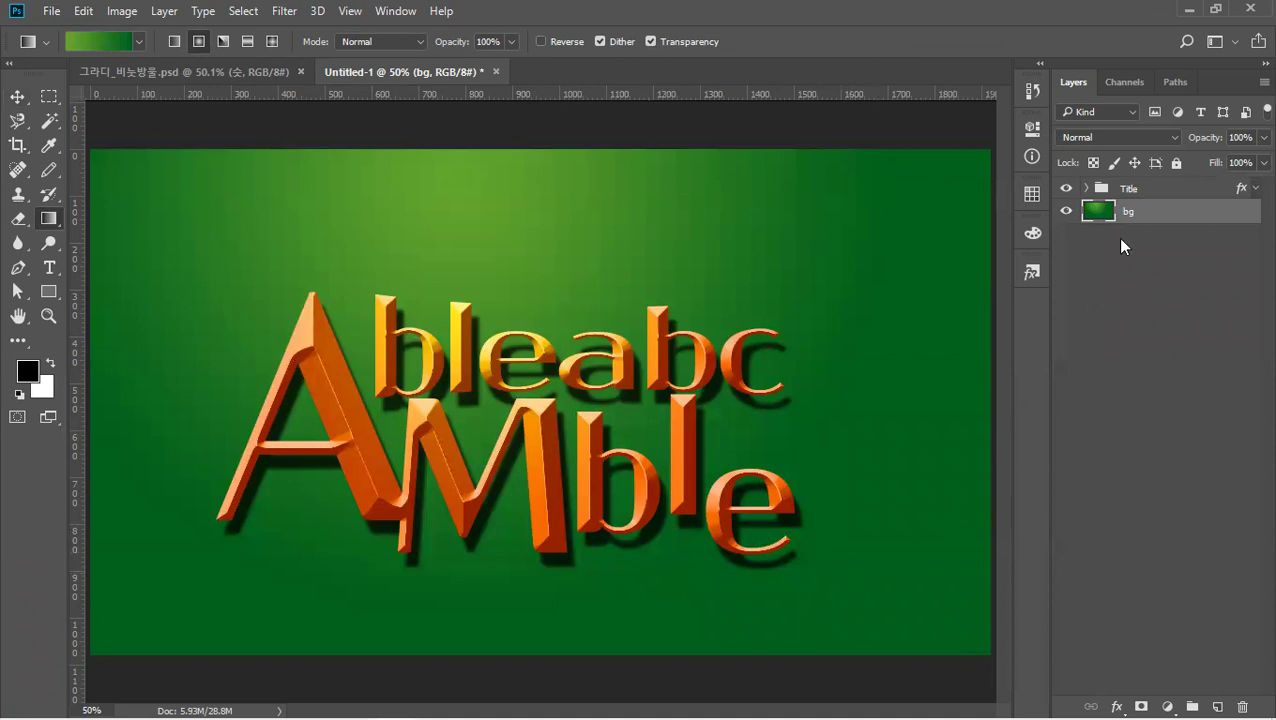
Select the Title group with the Move tool active and switch to the browser to view the Lord of the Rings logo.
click(1146, 190)
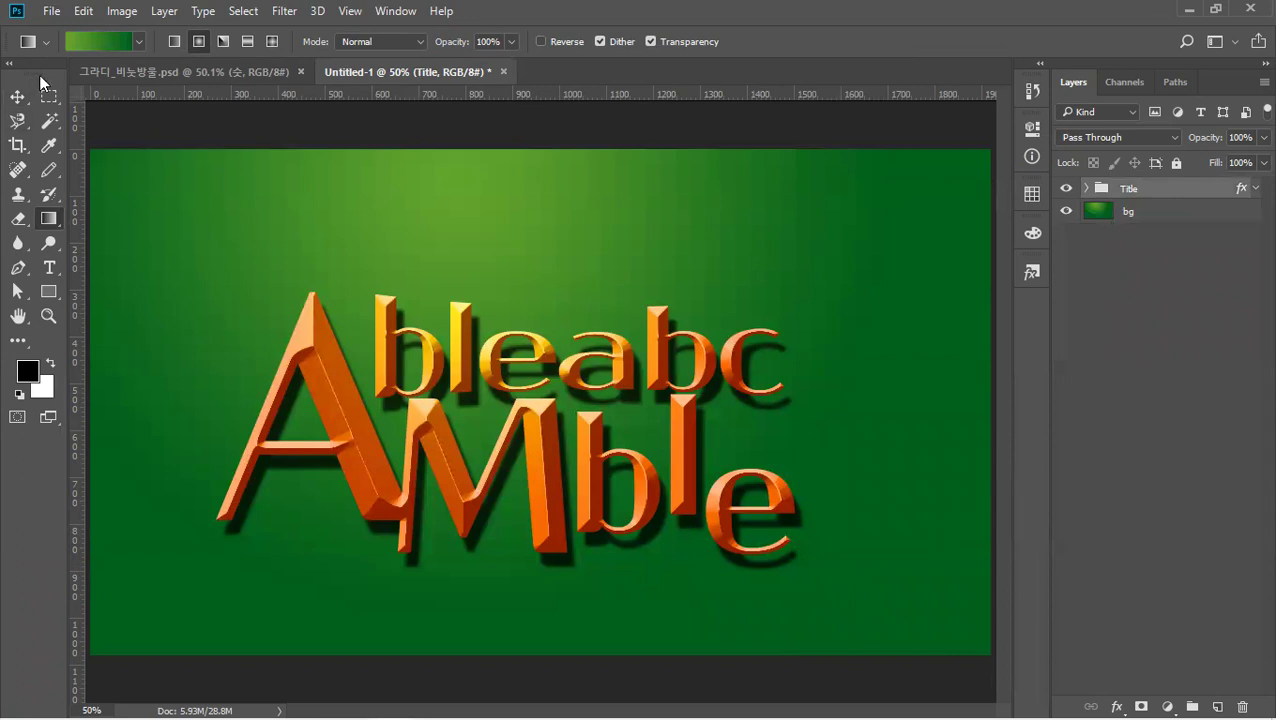
click(17, 98)
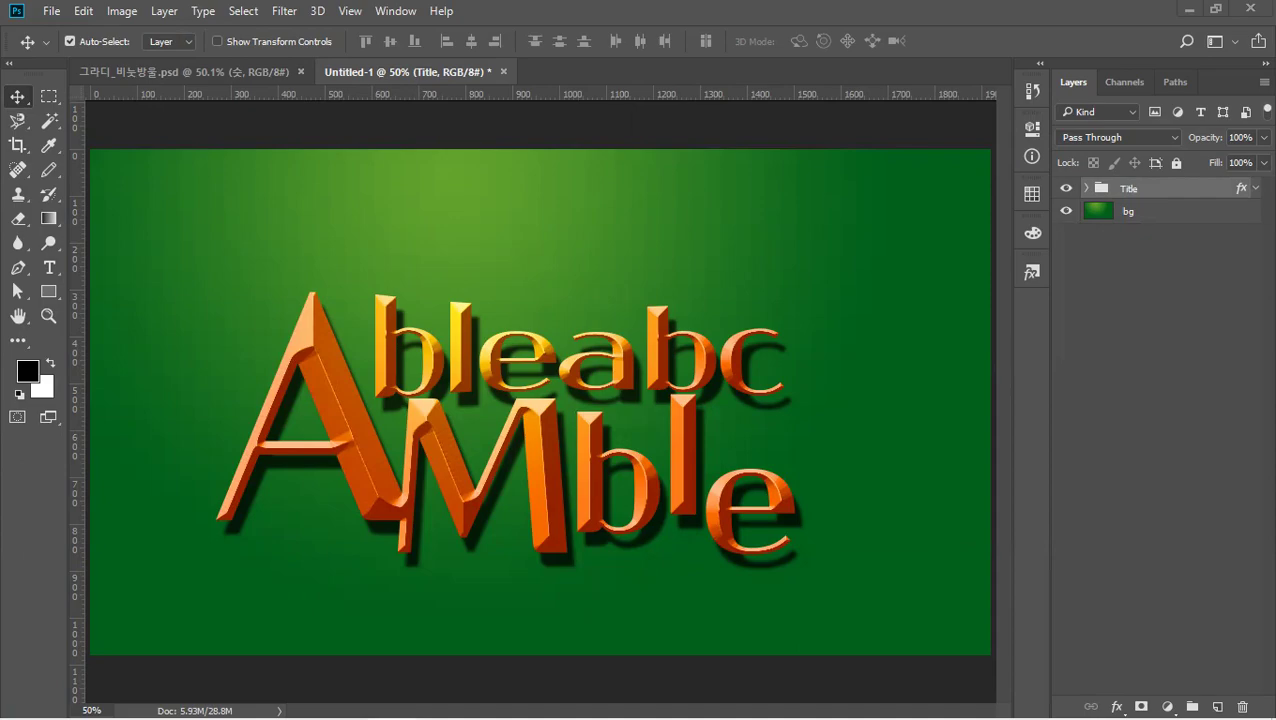
key(alt+Tab)
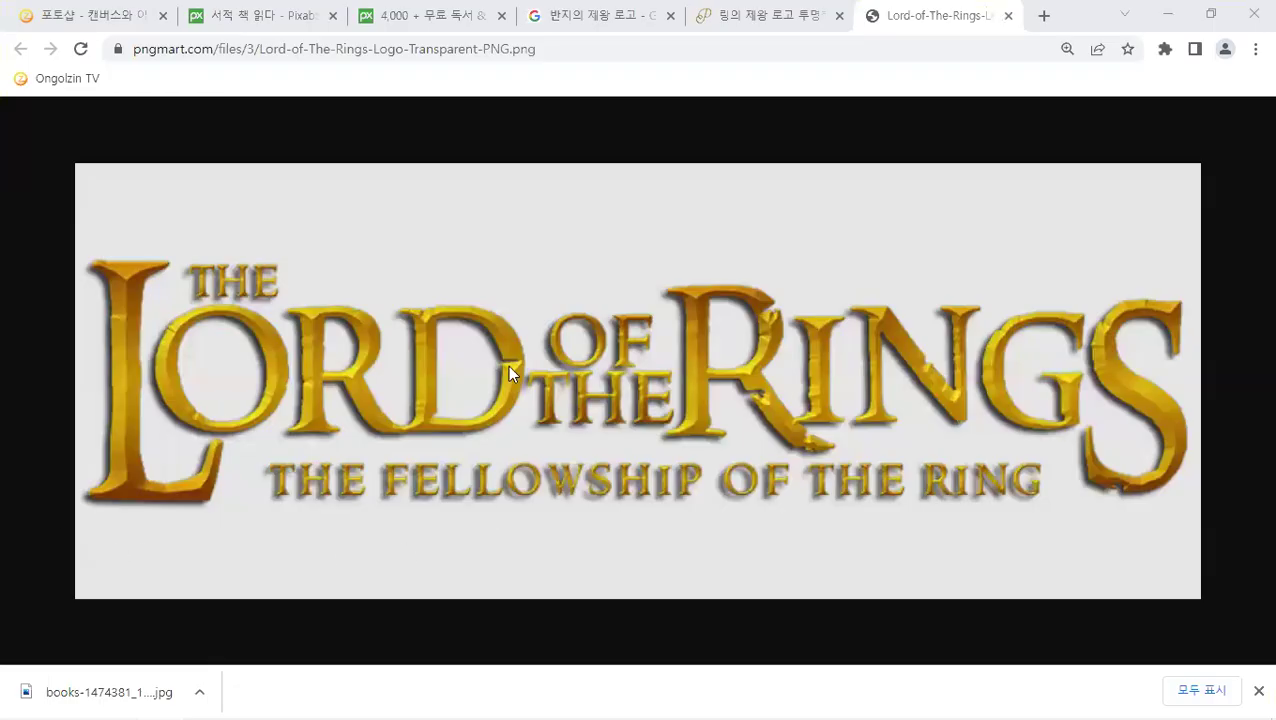
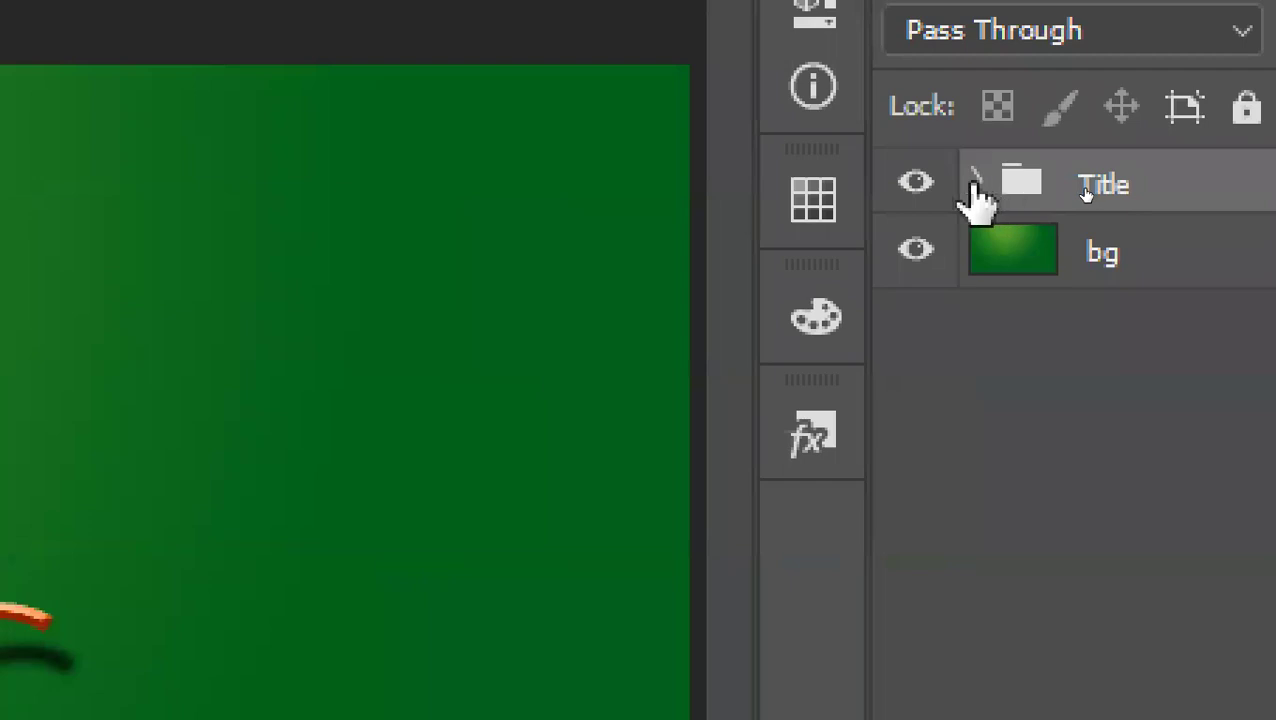
Duplicate the Title group, hide the original, and check the text layers inside the copy.
click(1086, 188)
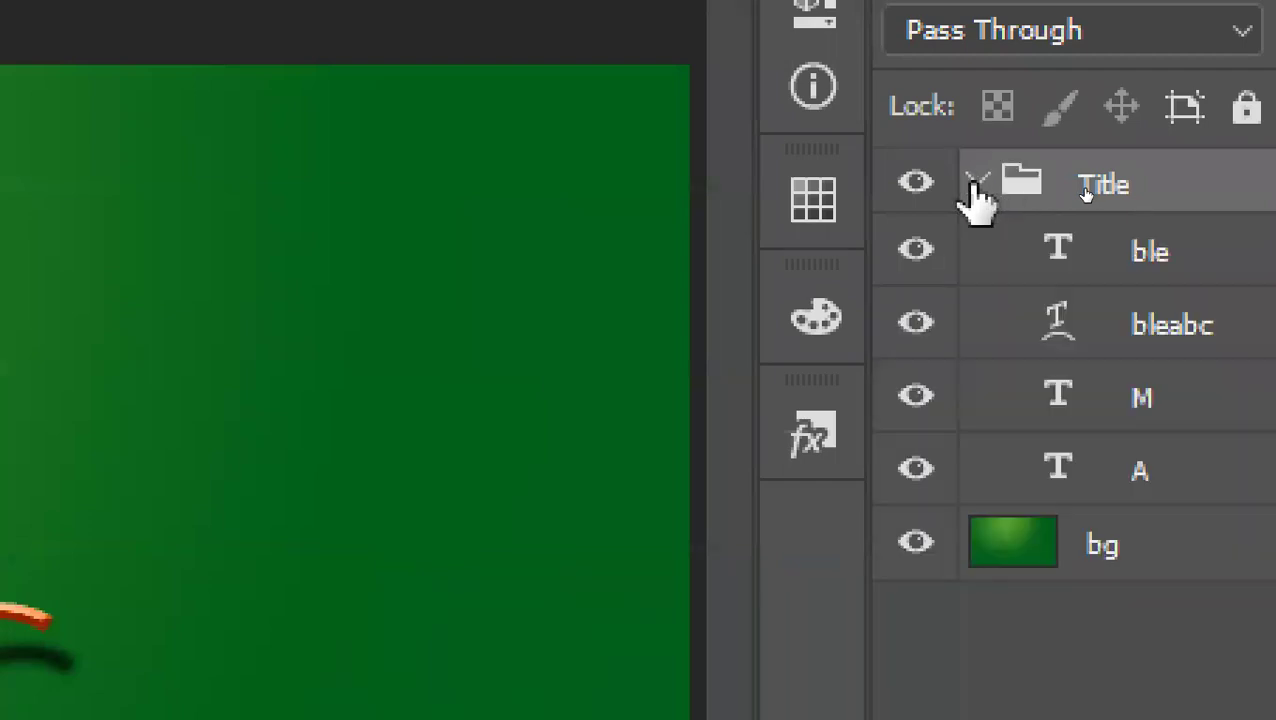
click(975, 184)
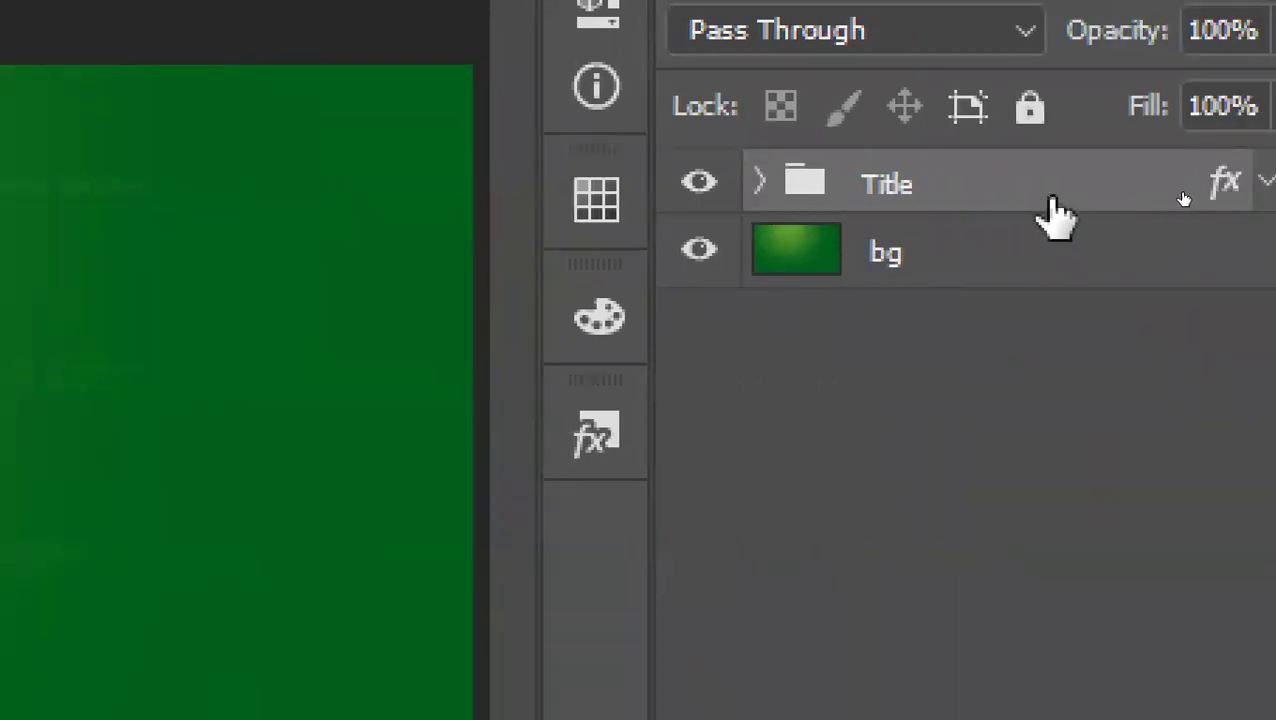
key(ctrl+j)
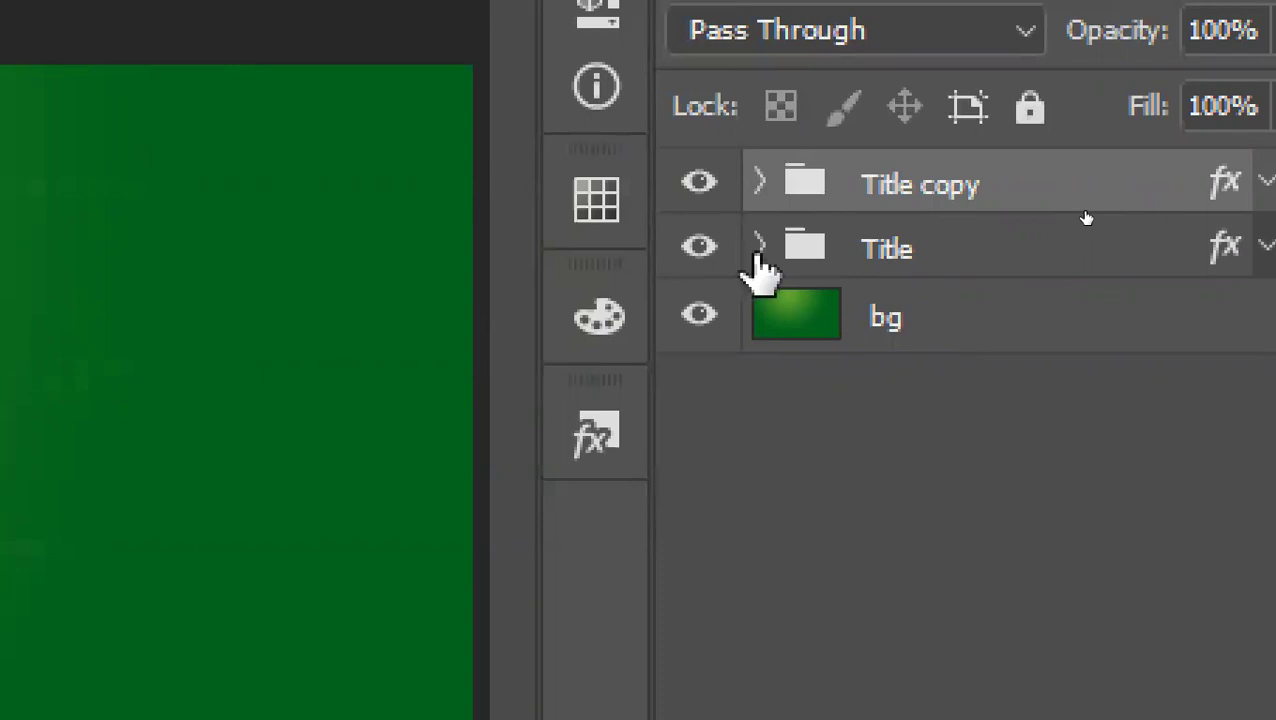
click(700, 248)
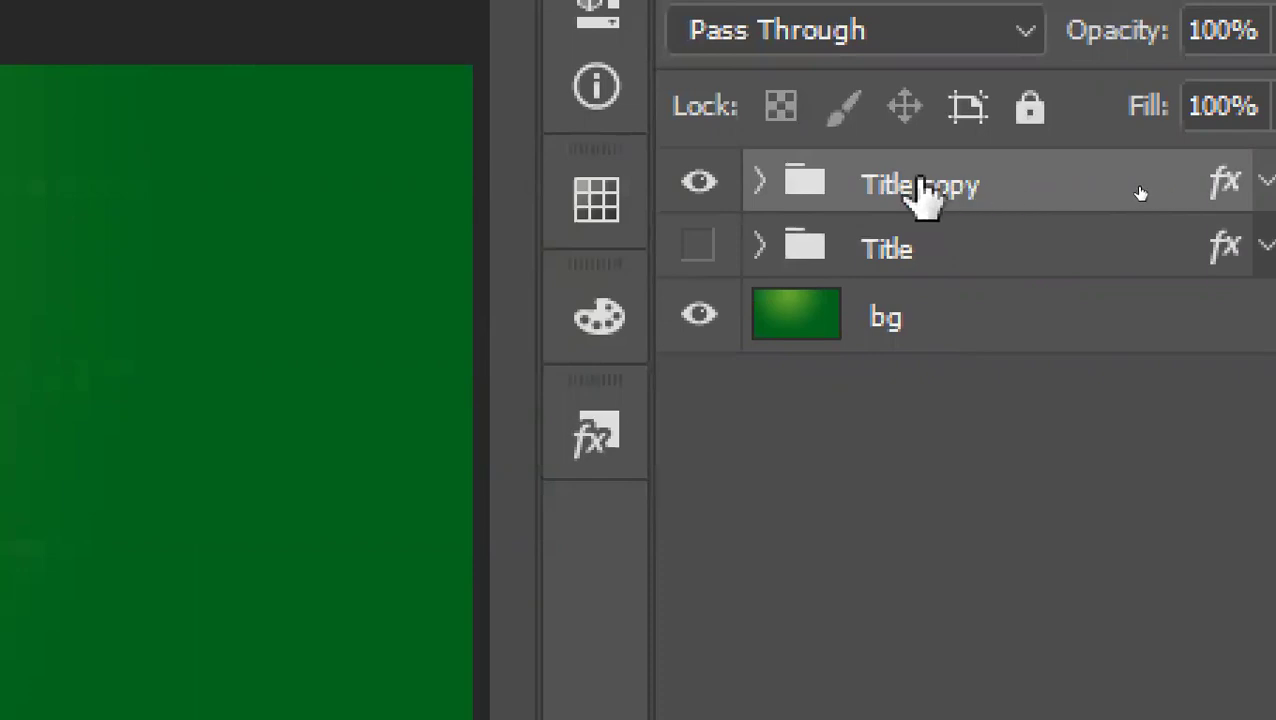
click(759, 184)
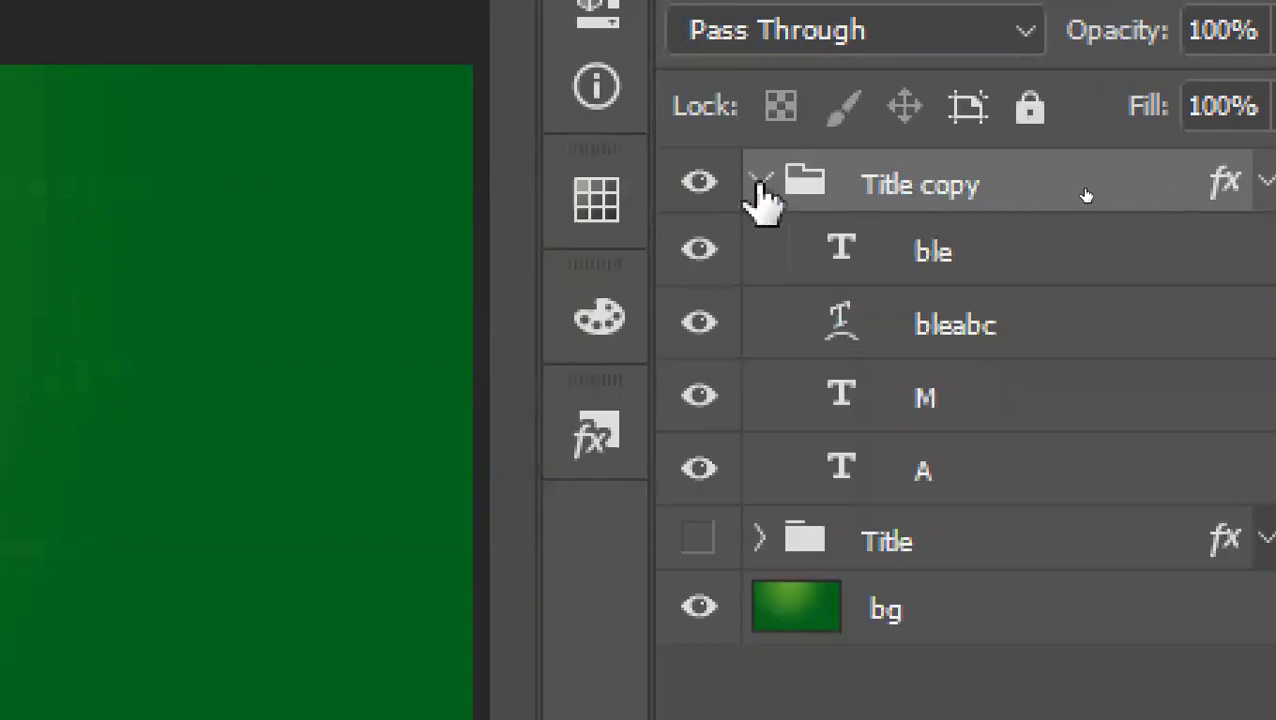
click(759, 184)
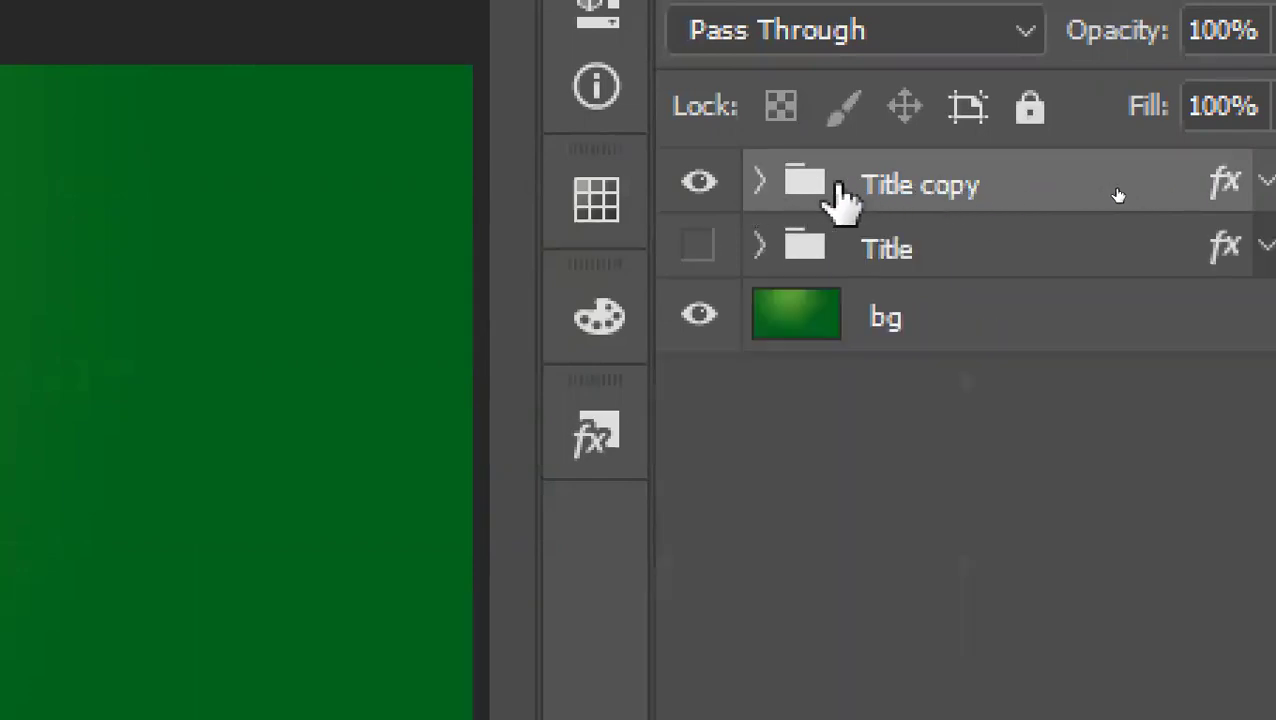
Rename the duplicated group as C+E and merge it into a single layer.
double_click(933, 187)
text(C)
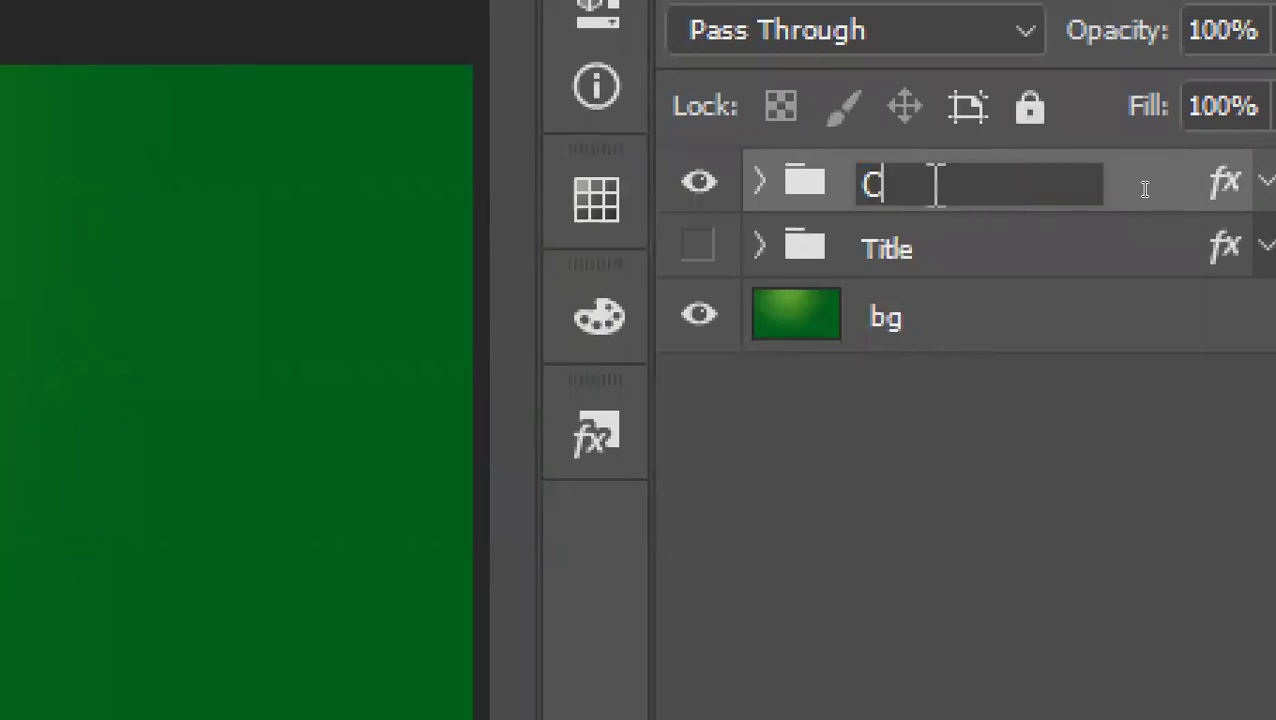
text(_)
key(BackSpace)
text(+E)
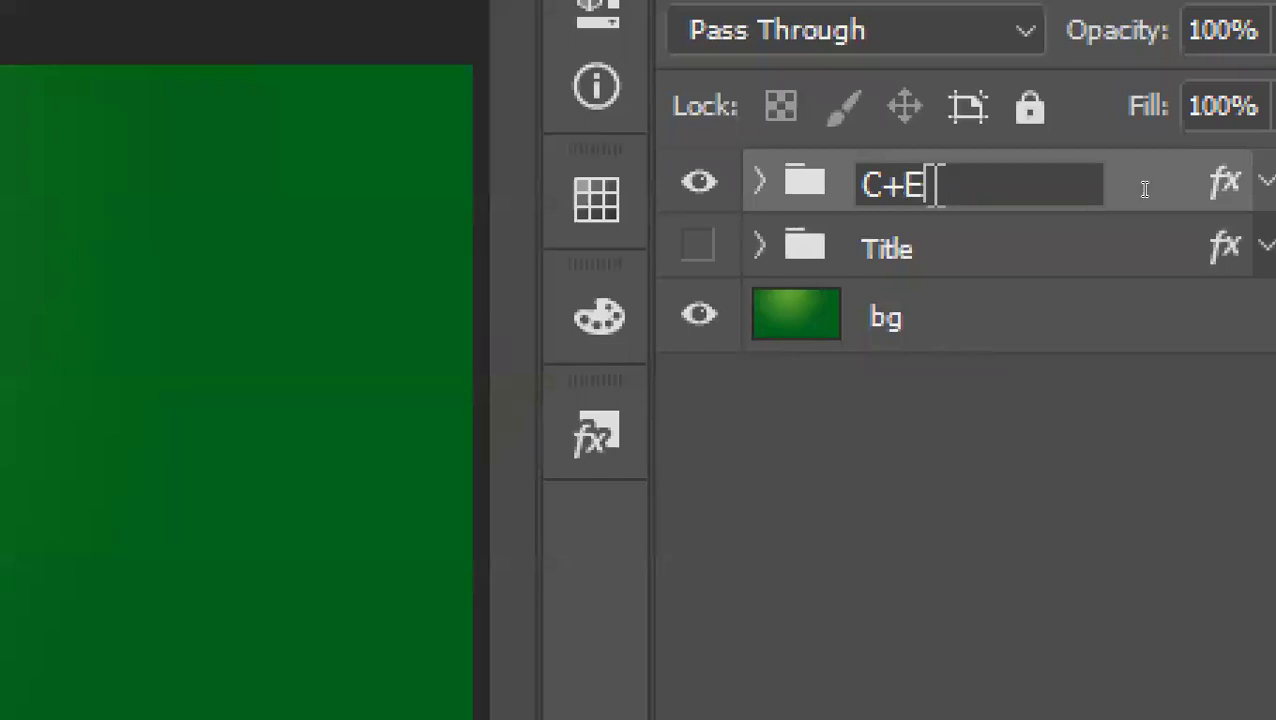
key(Return)
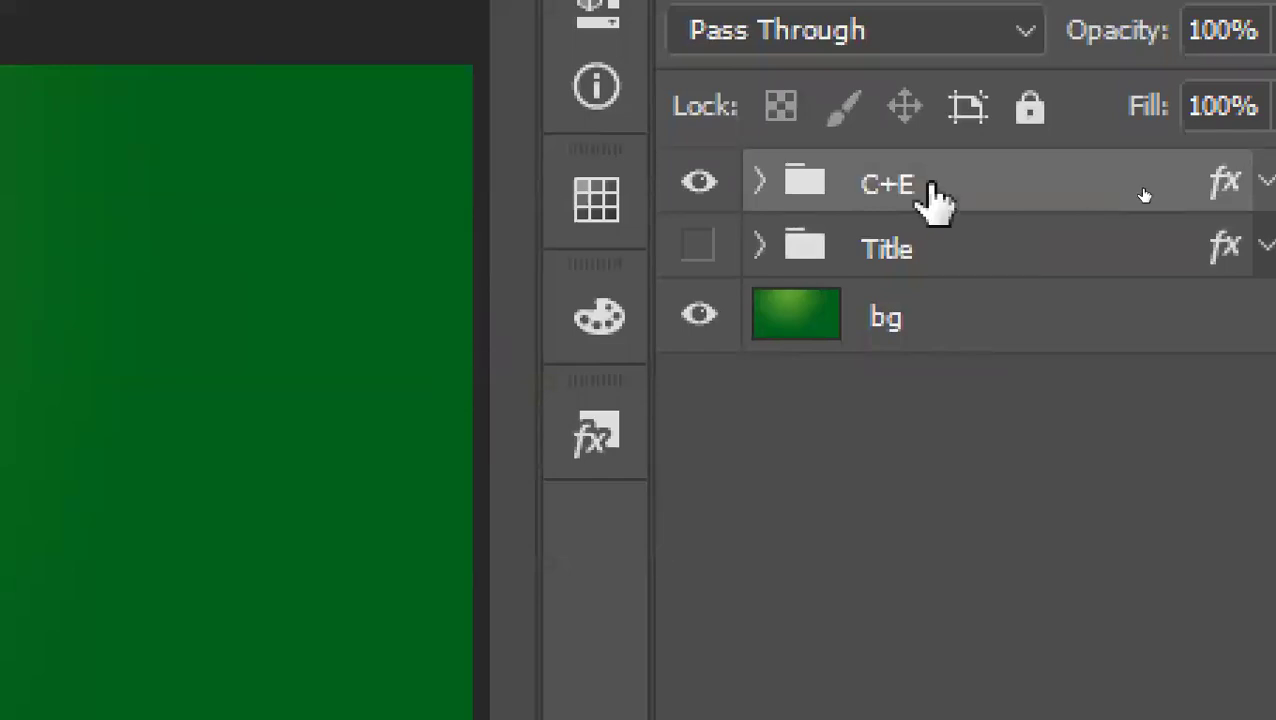
key(ctrl+e)
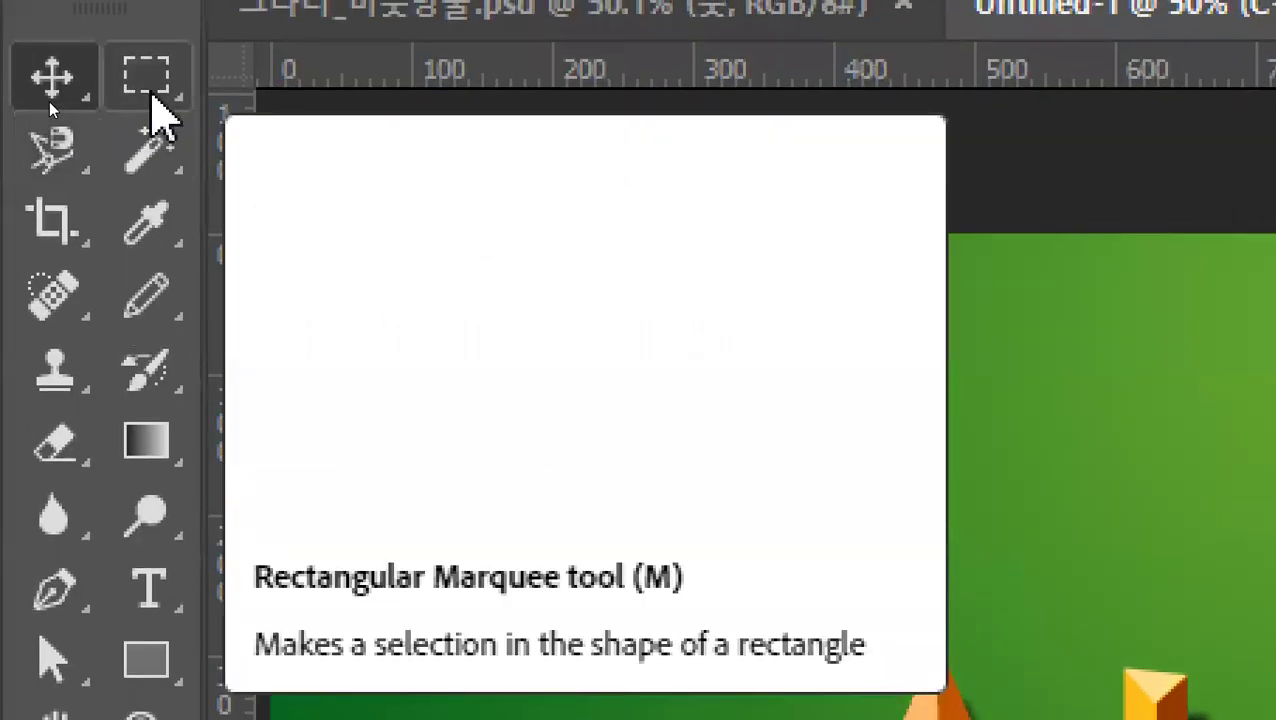
Move the merged C+E lettering up and slightly left on the canvas with the Move tool.
click(148, 90)
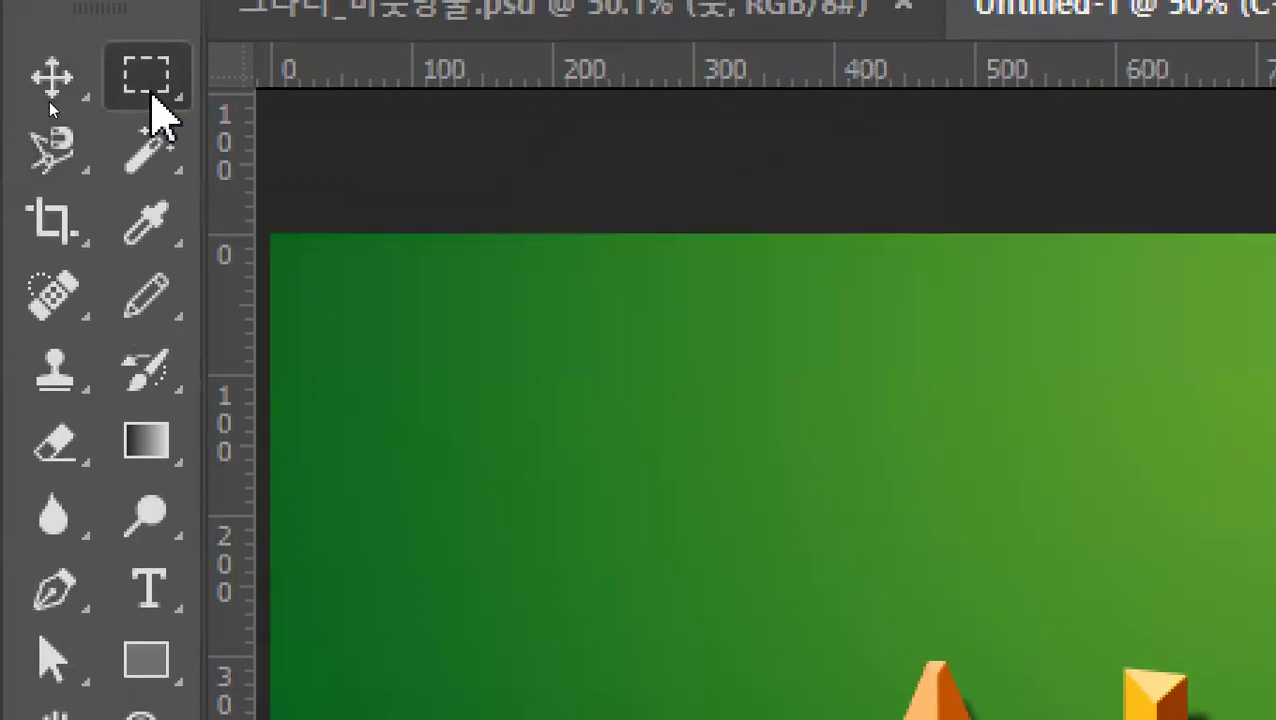
drag(66, 175, 185, 205)
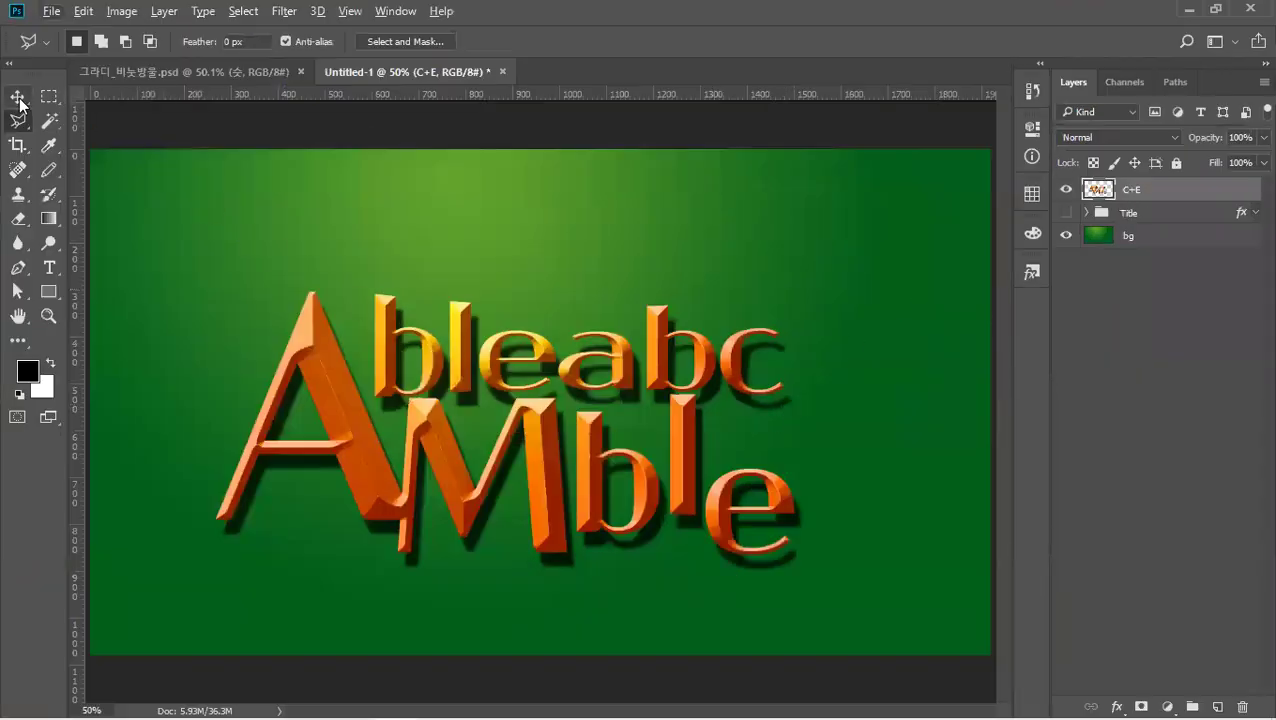
click(17, 96)
drag(322, 335, 322, 256)
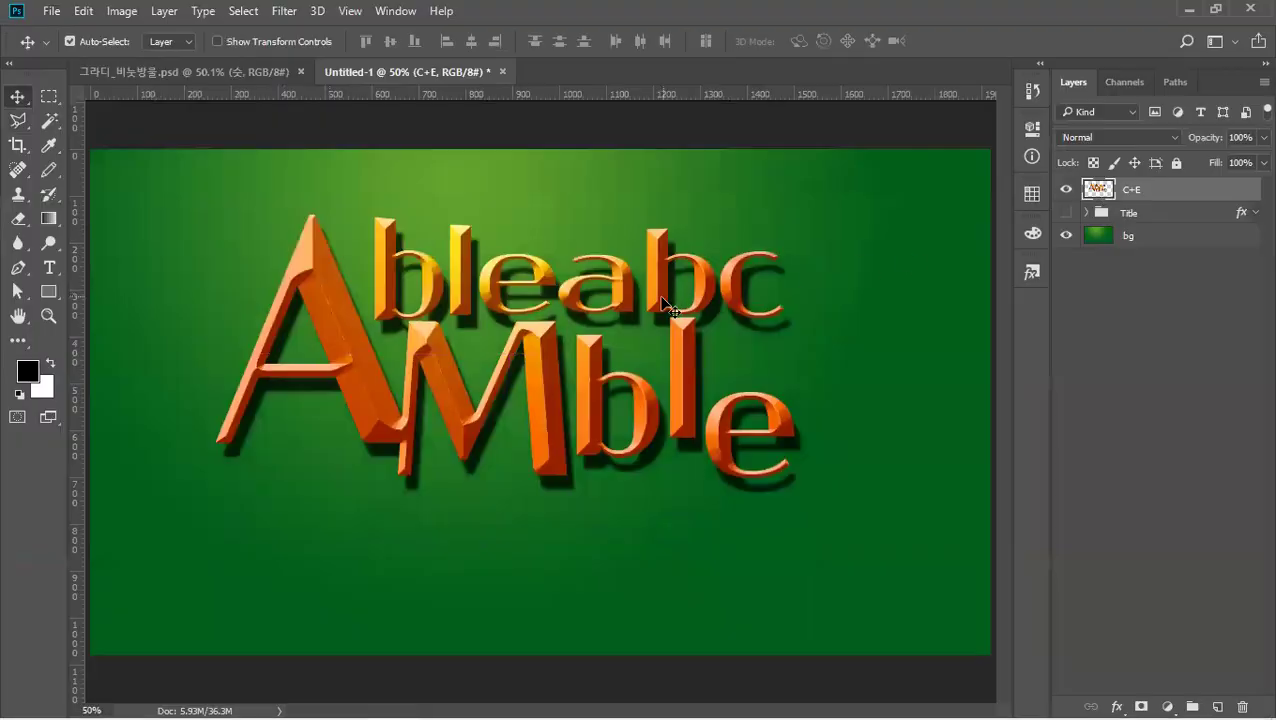
mouse_move(665, 305)
mouse_down()
mouse_move(629, 214)
mouse_move(686, 268)
mouse_move(615, 290)
mouse_move(645, 312)
mouse_up()
Hide the C+E layer and show the Title group, selecting it and viewing the available layer styles.
click(1065, 190)
click(1064, 212)
click(1142, 216)
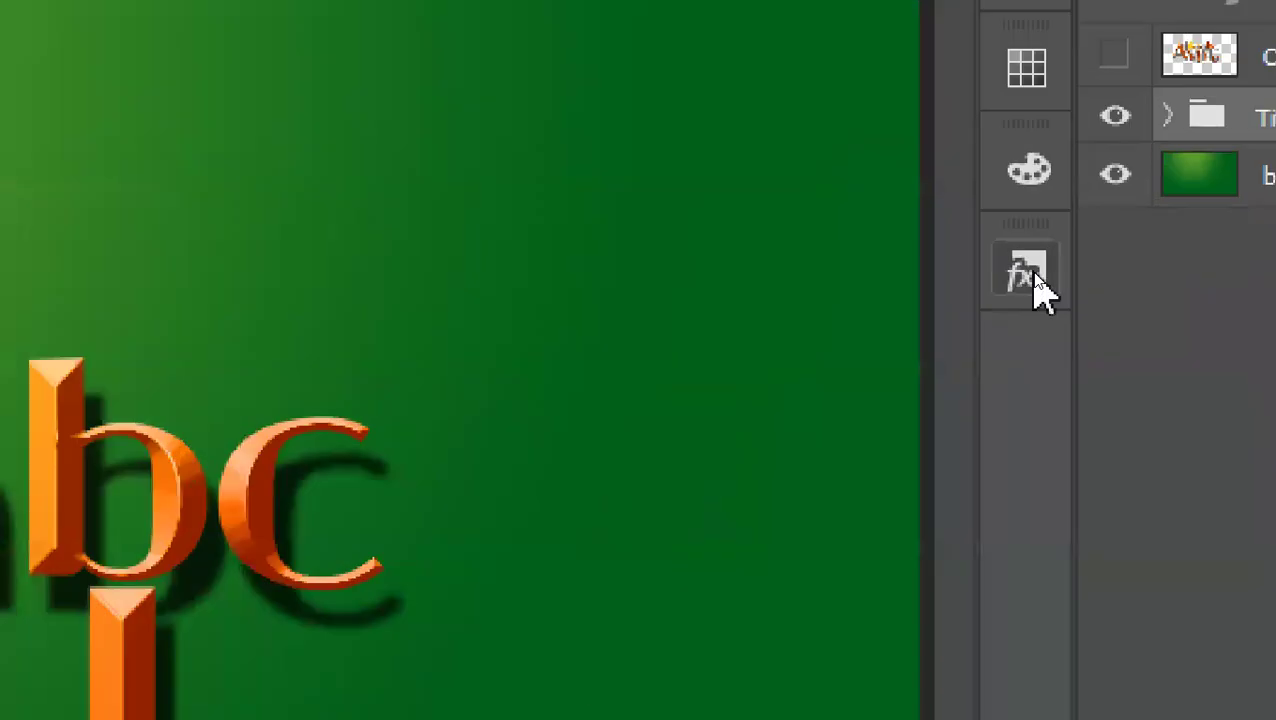
click(1032, 271)
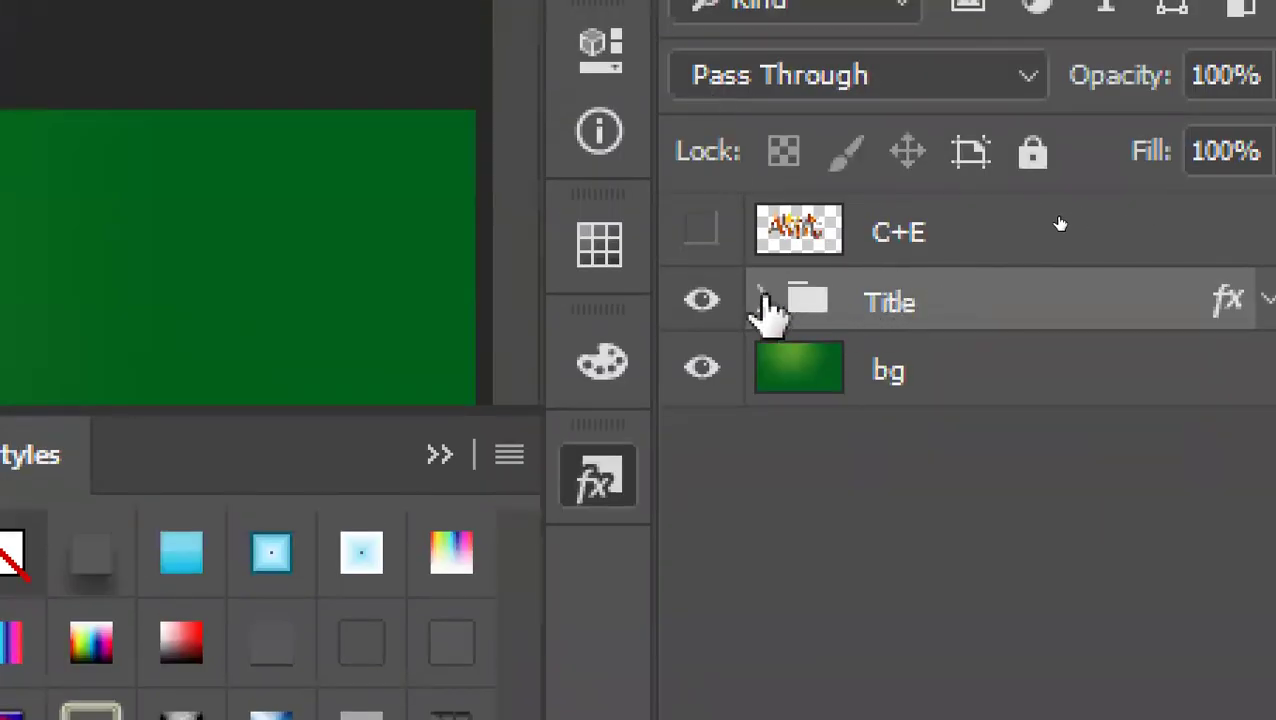
click(612, 482)
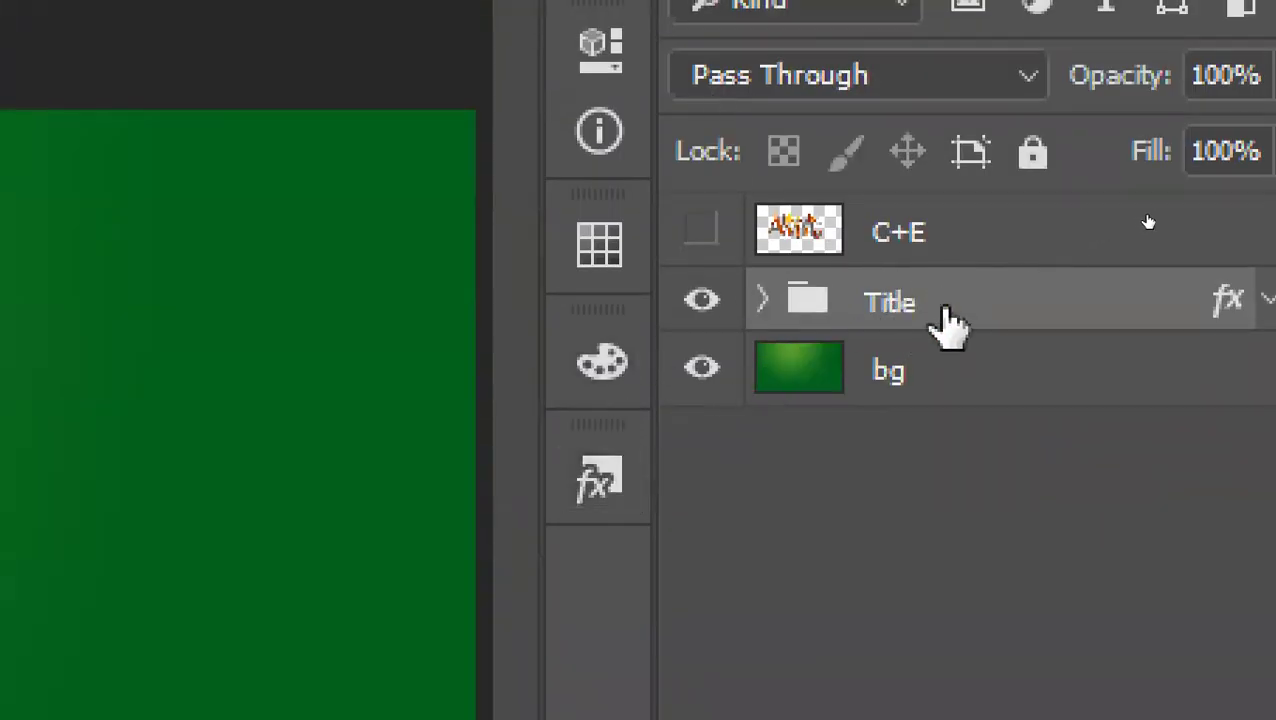
Duplicate the Title group with the original hidden, and clear the layer style from the copy.
key(ctrl+j)
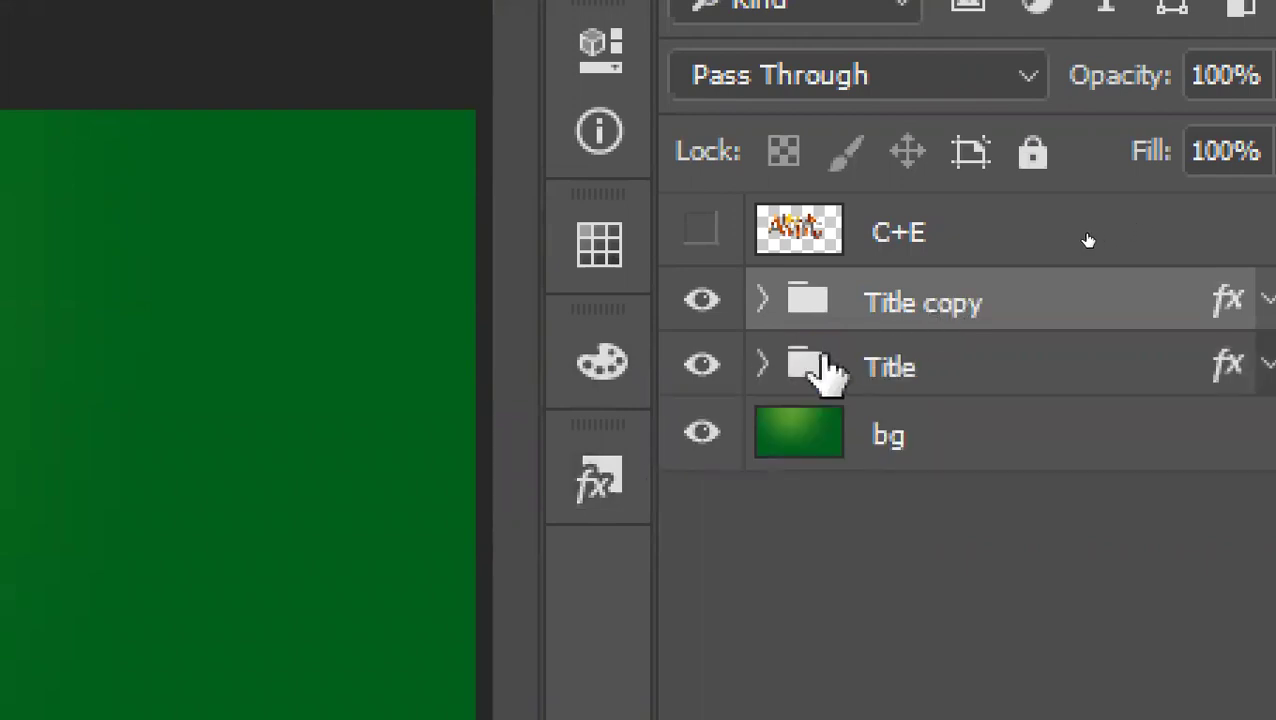
click(704, 366)
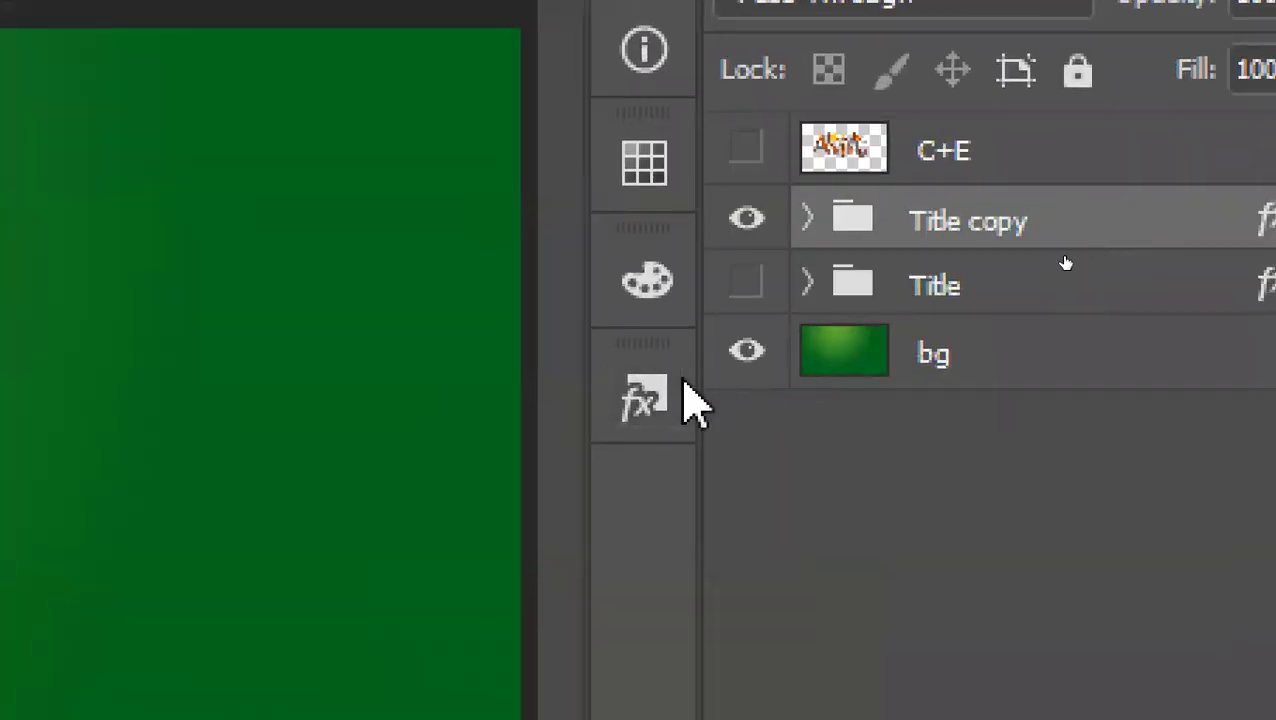
right_click(1138, 240)
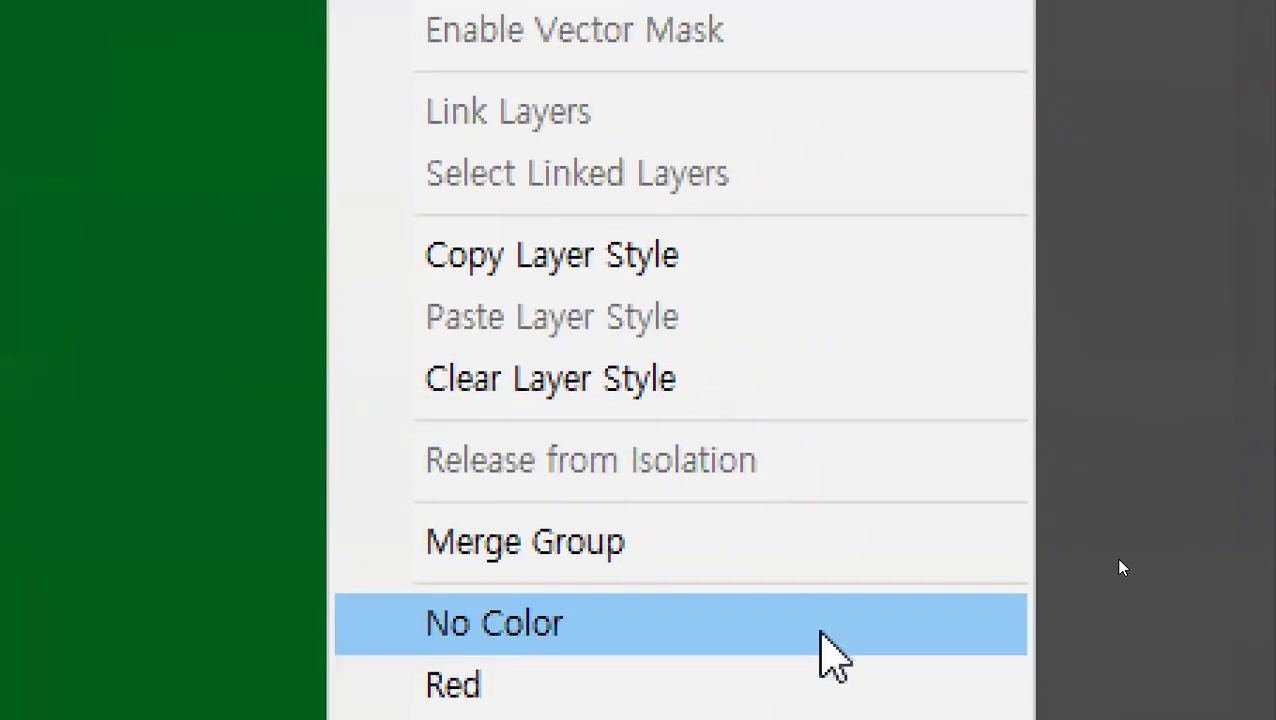
click(678, 398)
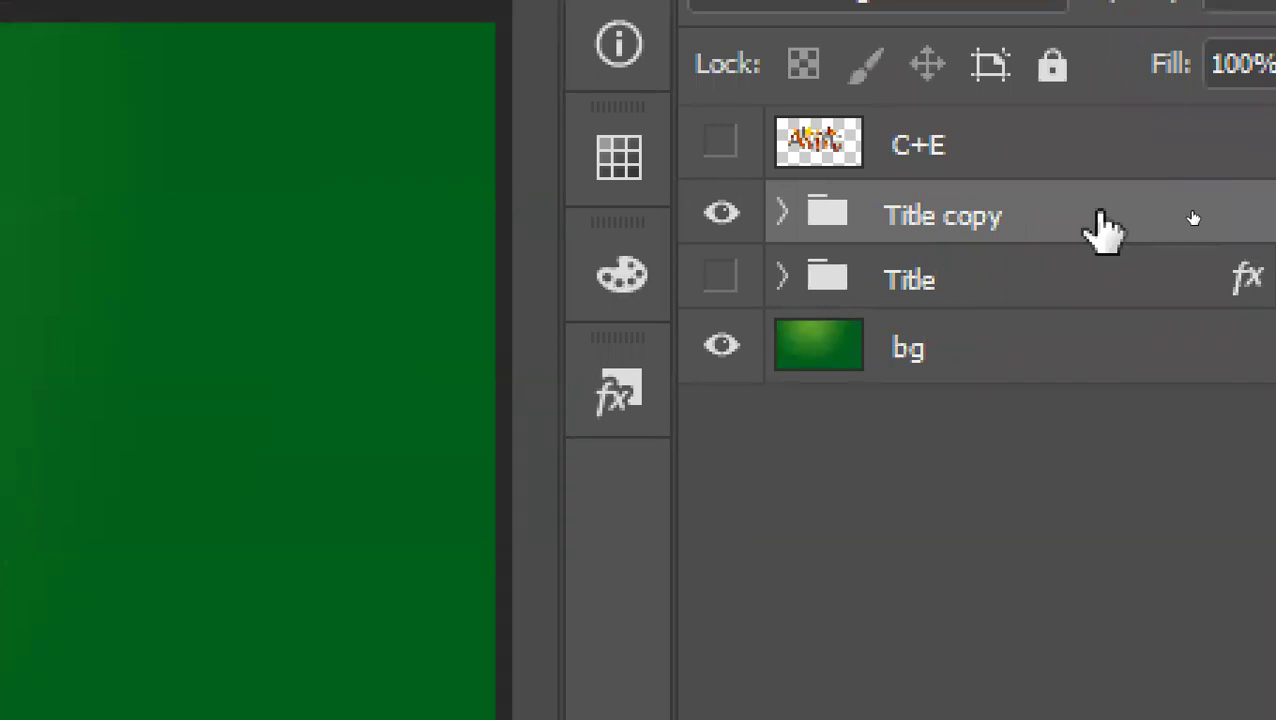
Merge the Title copy group into a single layer and move its lettering slightly up on the canvas.
click(783, 215)
click(783, 215)
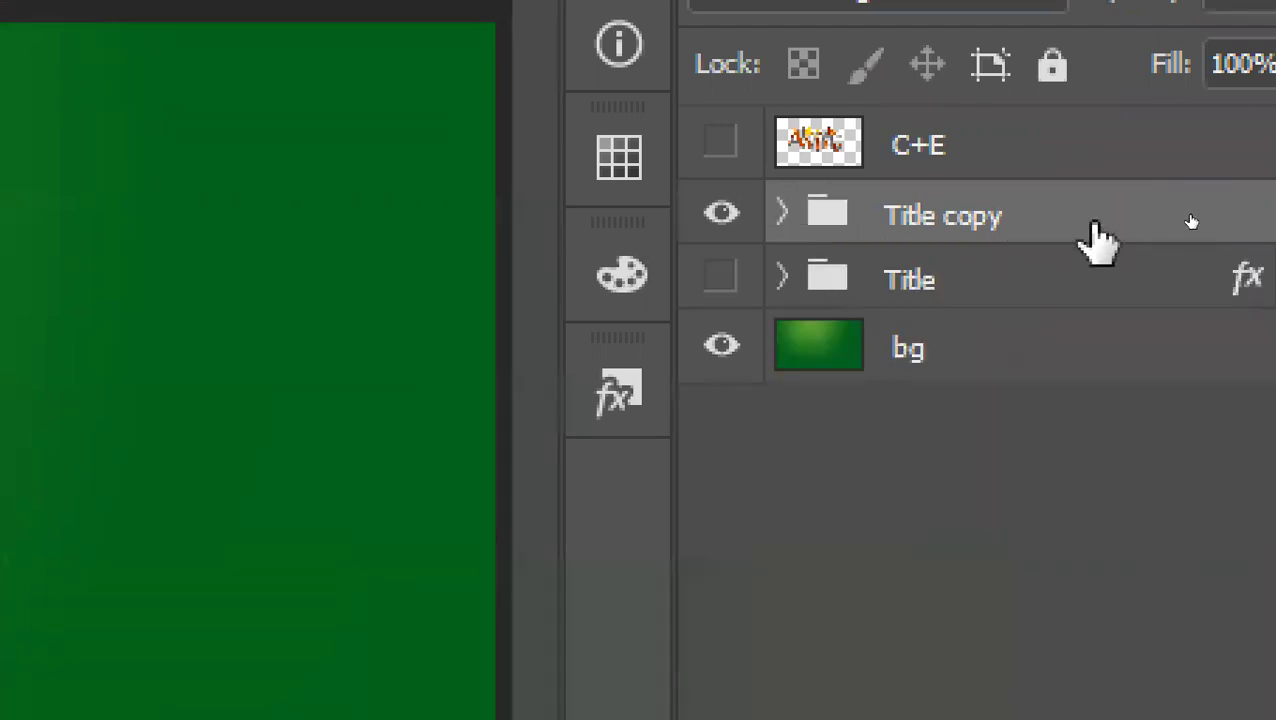
key(ctrl+e)
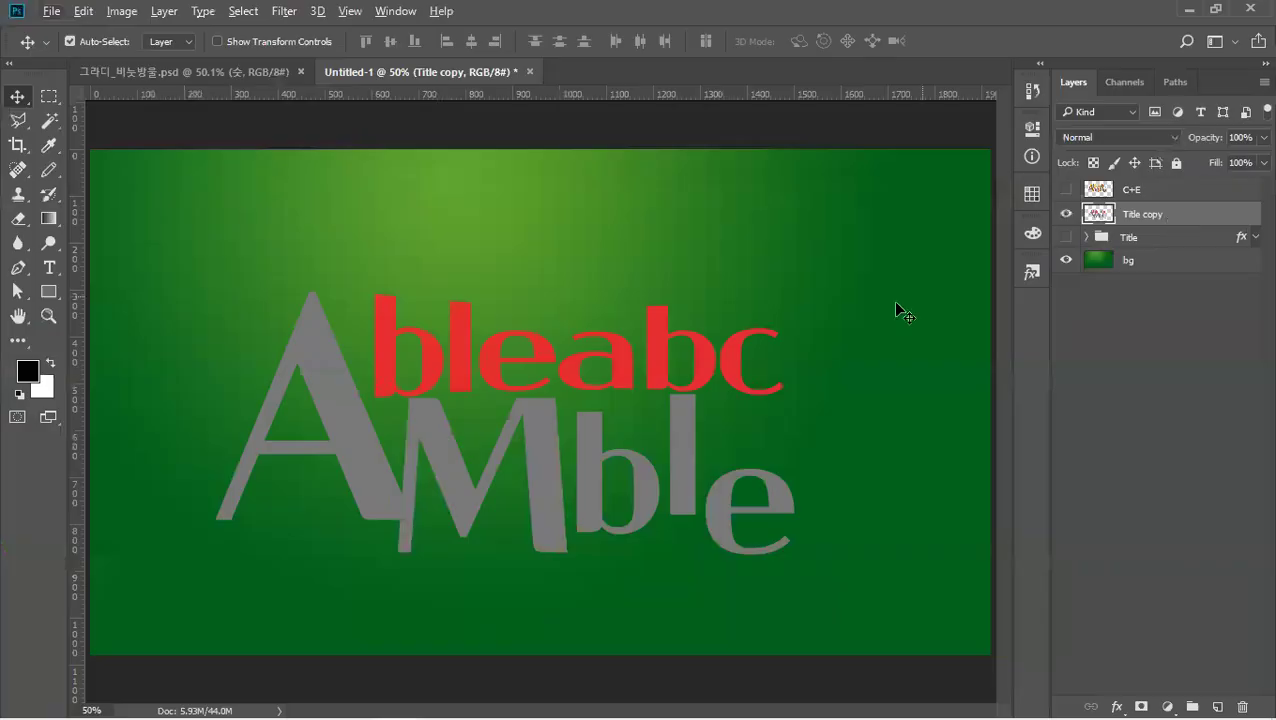
drag(658, 356, 664, 336)
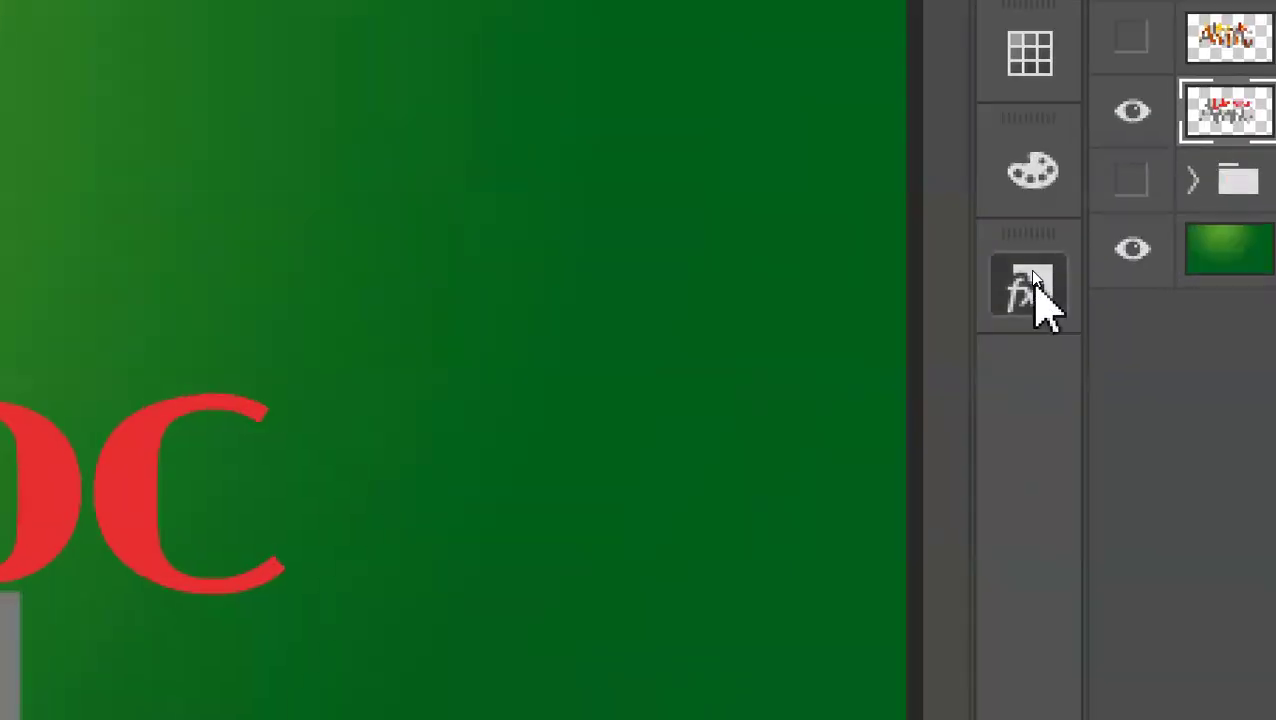
Compare the orange bevel style presets on the Title copy layer and apply the smooth one, second of the last three presets.
click(1033, 272)
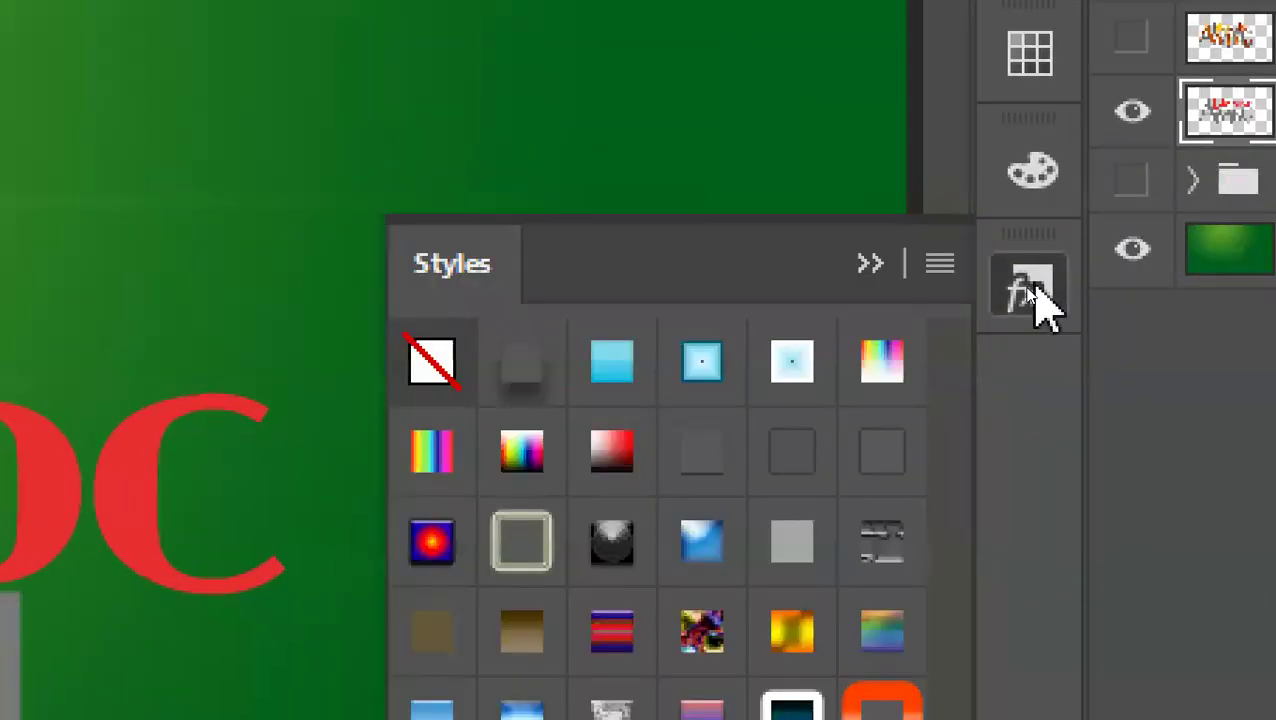
click(706, 432)
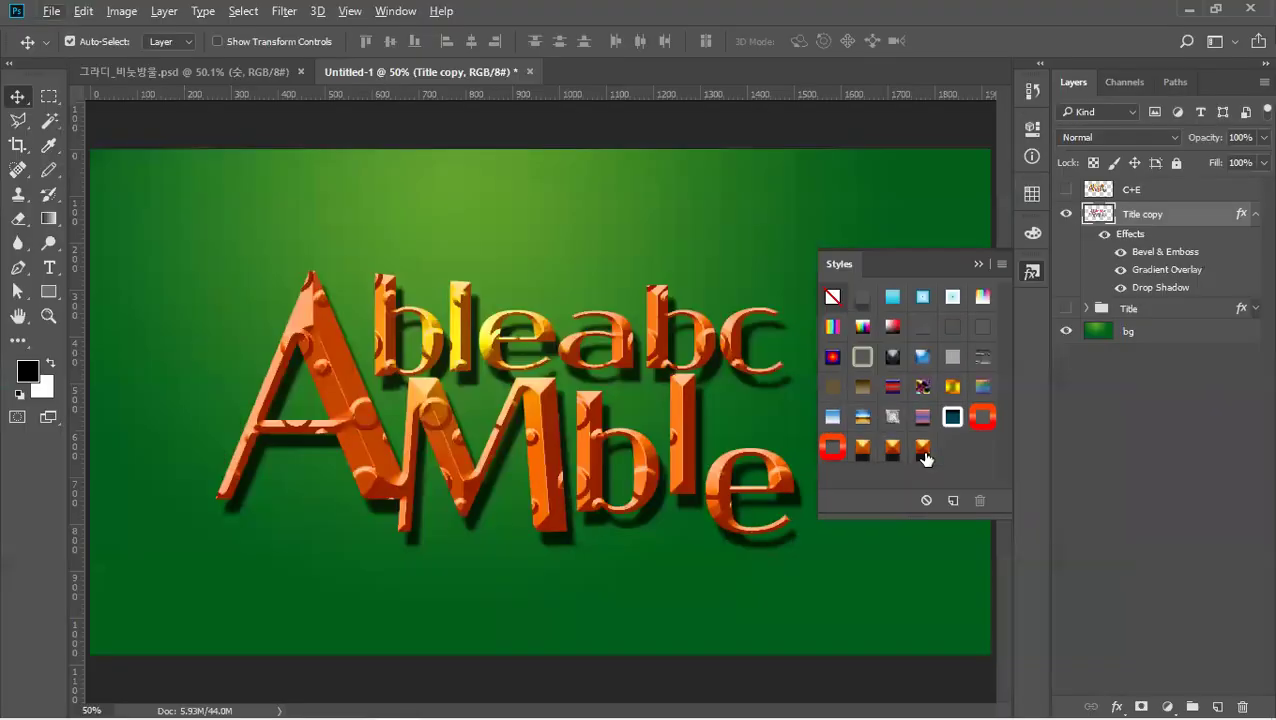
click(895, 451)
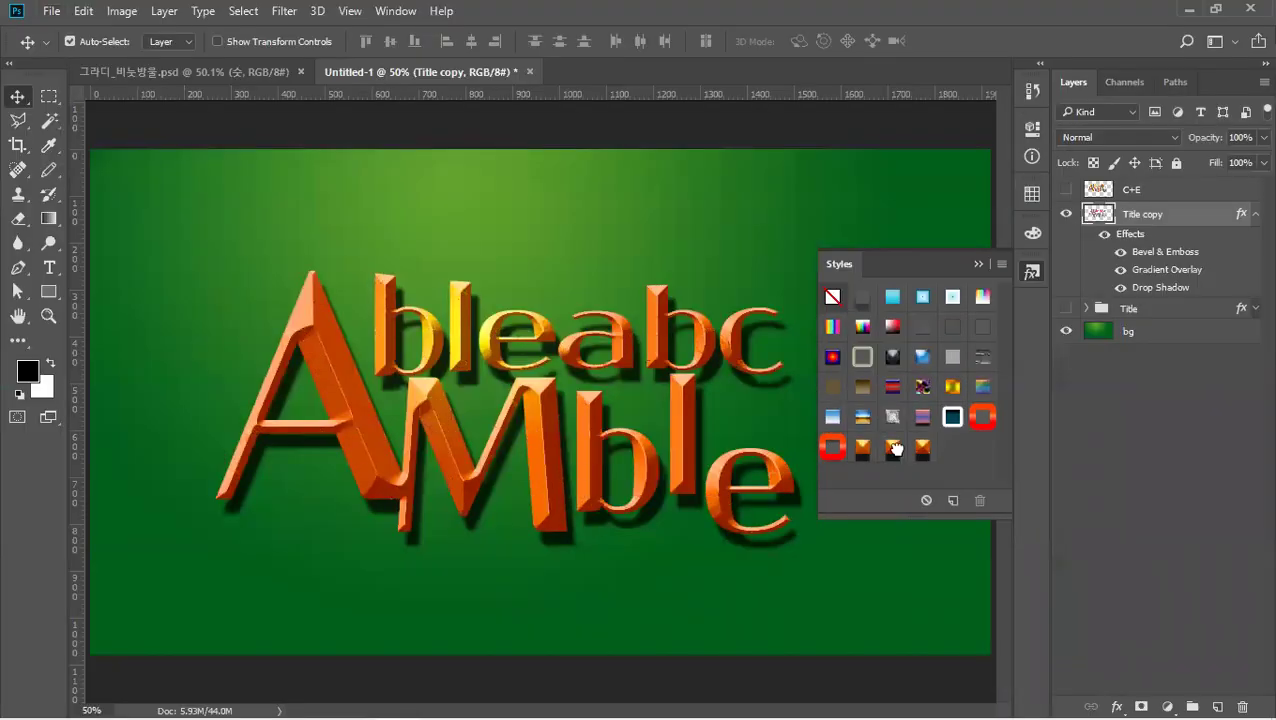
click(856, 451)
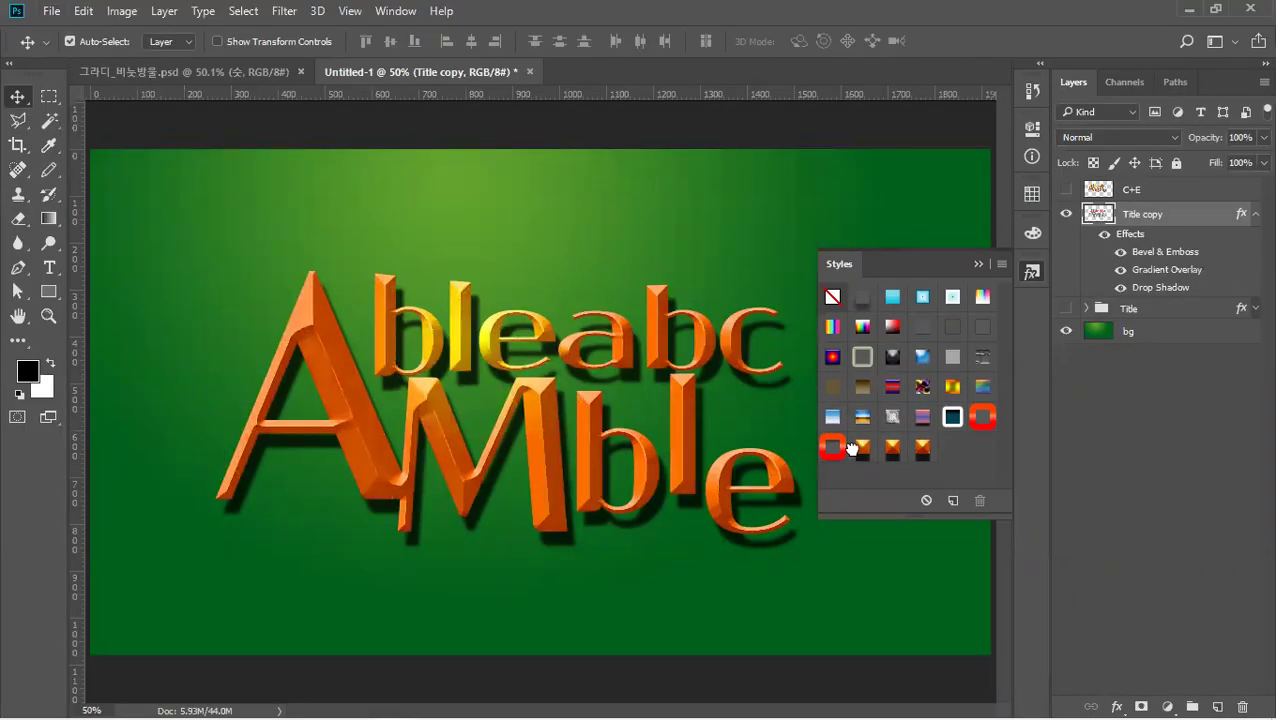
click(893, 449)
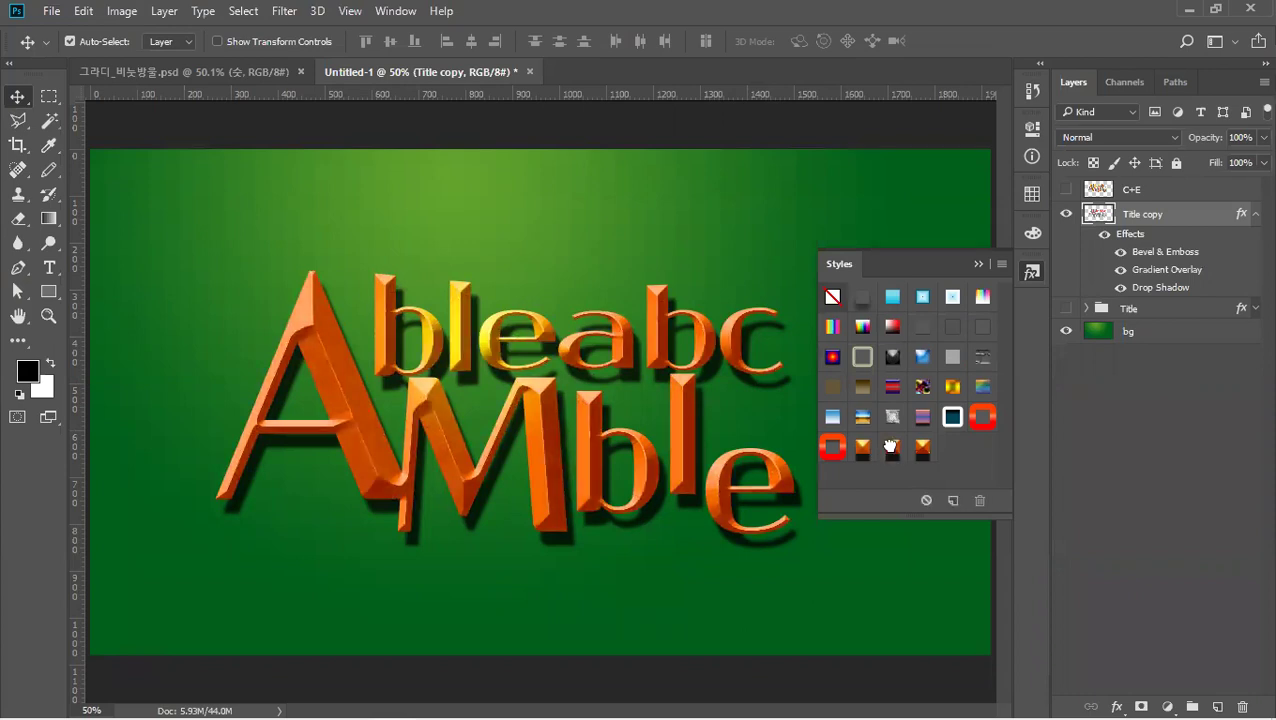
click(921, 449)
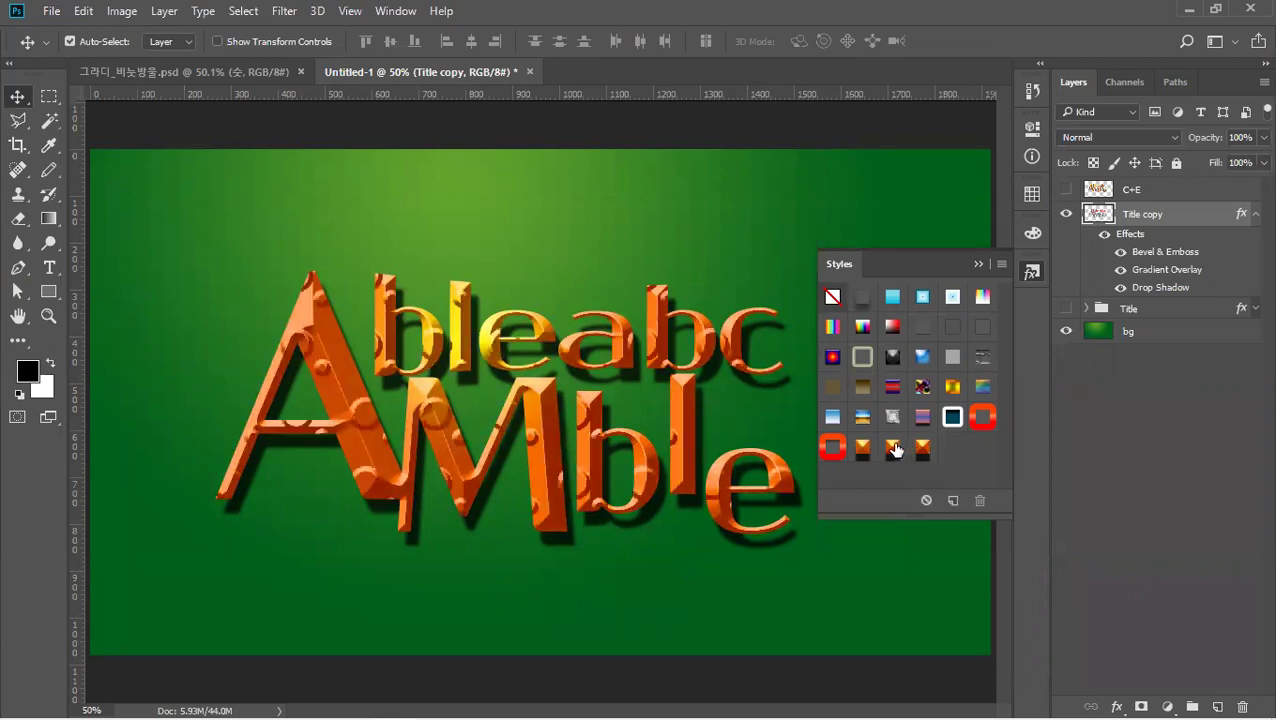
click(891, 446)
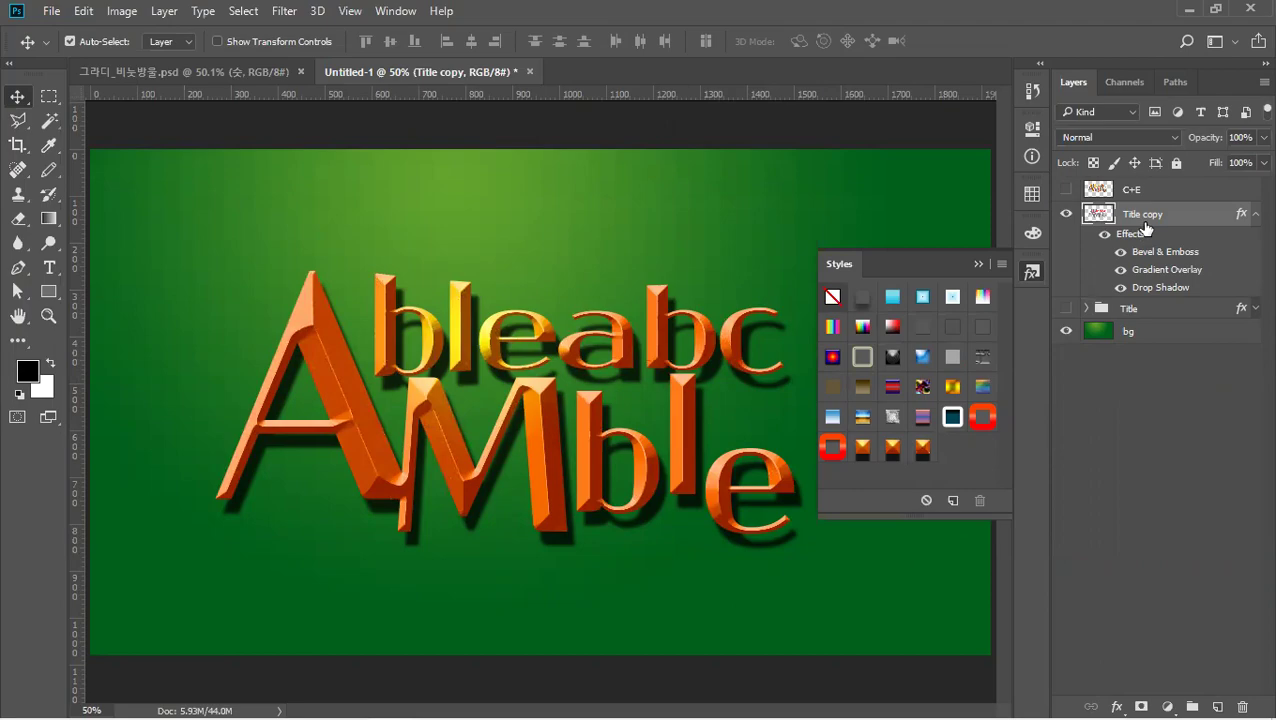
Cut a thin triangular notch into the lower inner edge of the large A's thick stroke using the Polygonal Lasso.
key(alt)
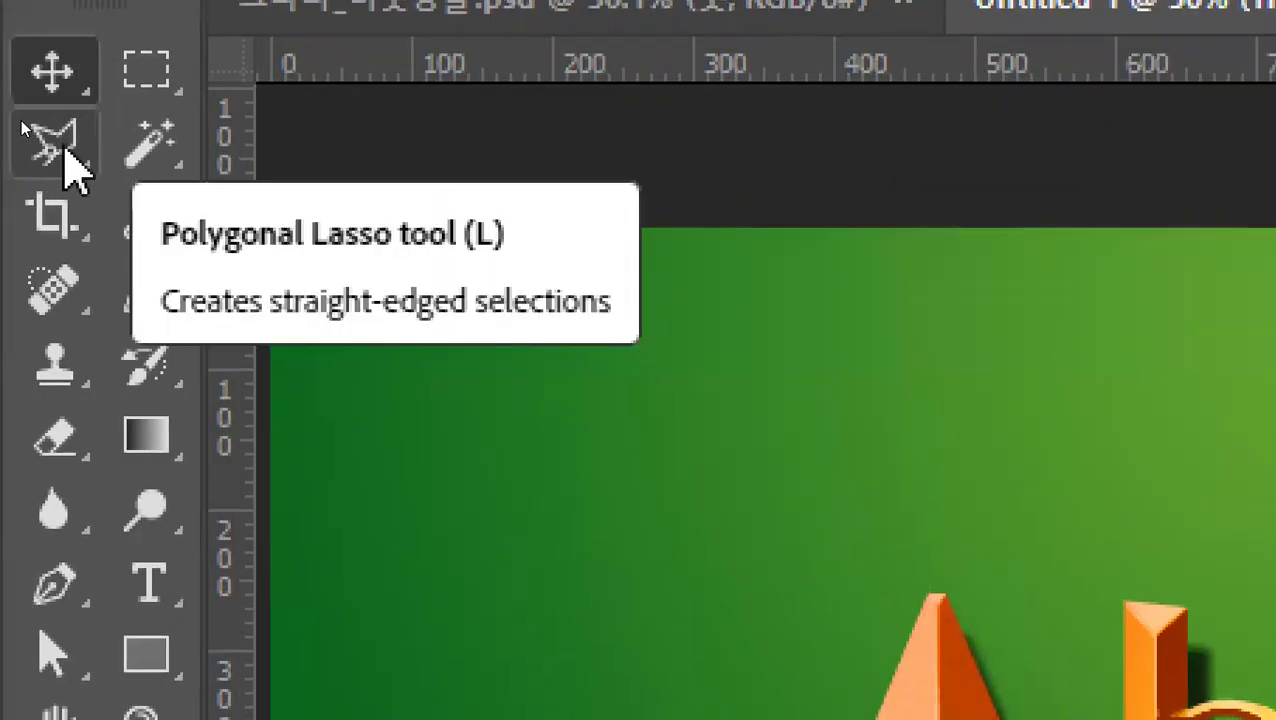
click(64, 150)
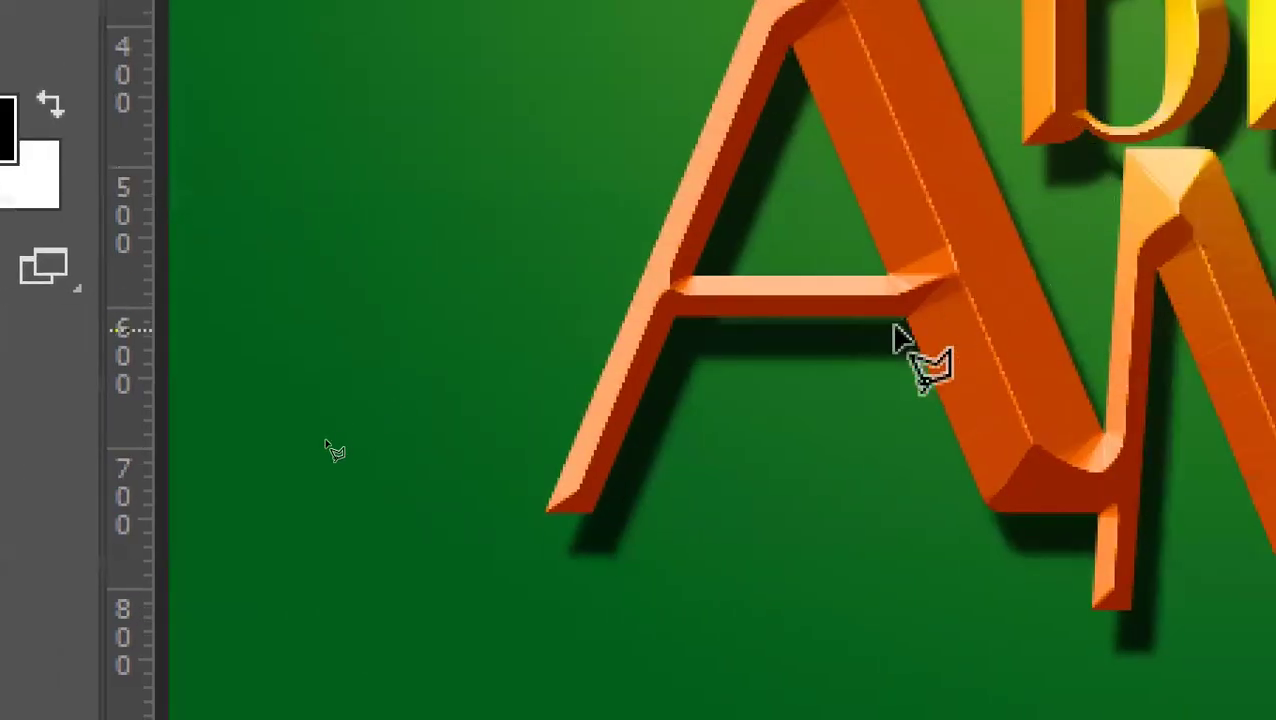
click(952, 711)
click(980, 342)
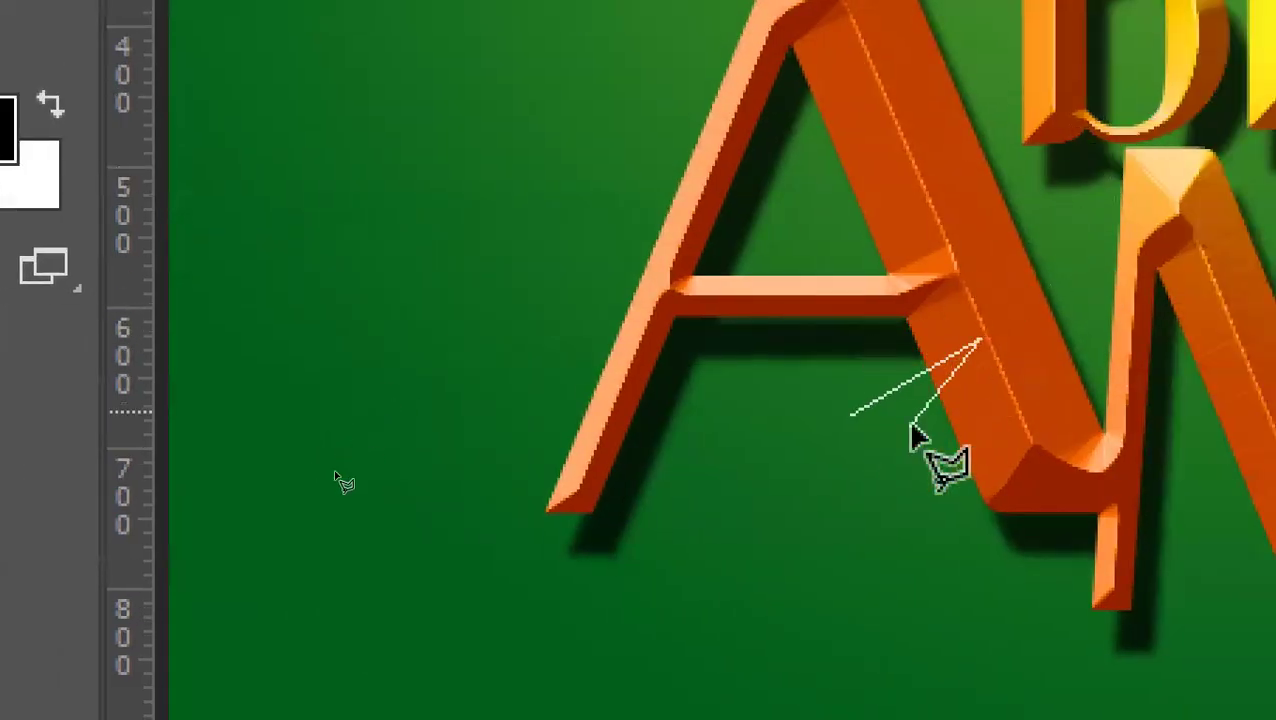
double_click(866, 450)
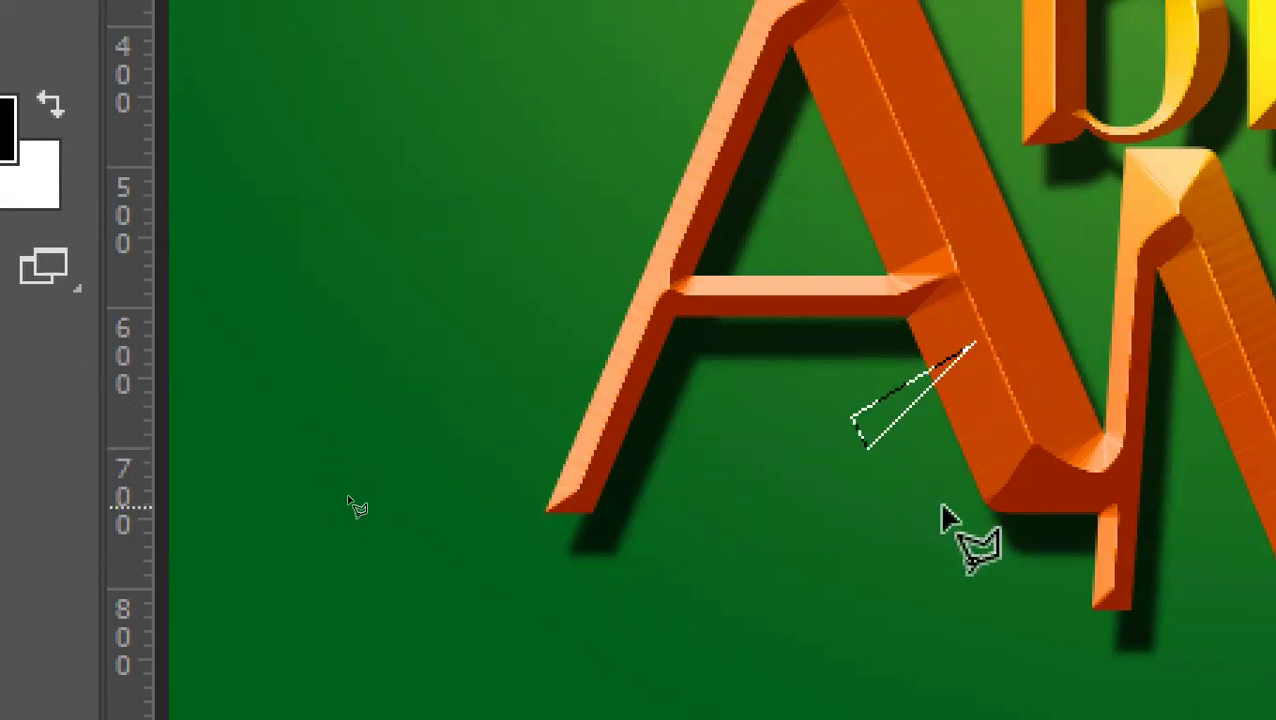
key(Delete)
key(v)
key(ctrl+d)
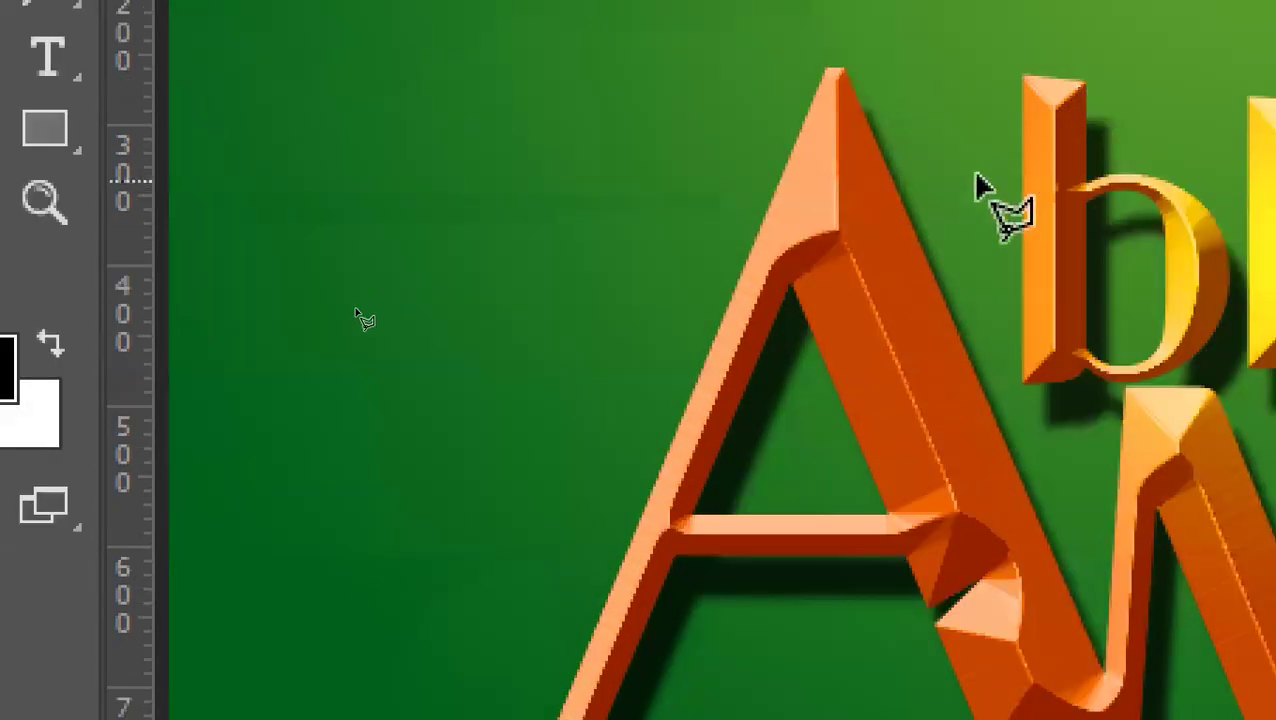
Cut a second triangular notch into the upper outer edge of the large A's thick stroke and deselect.
click(903, 287)
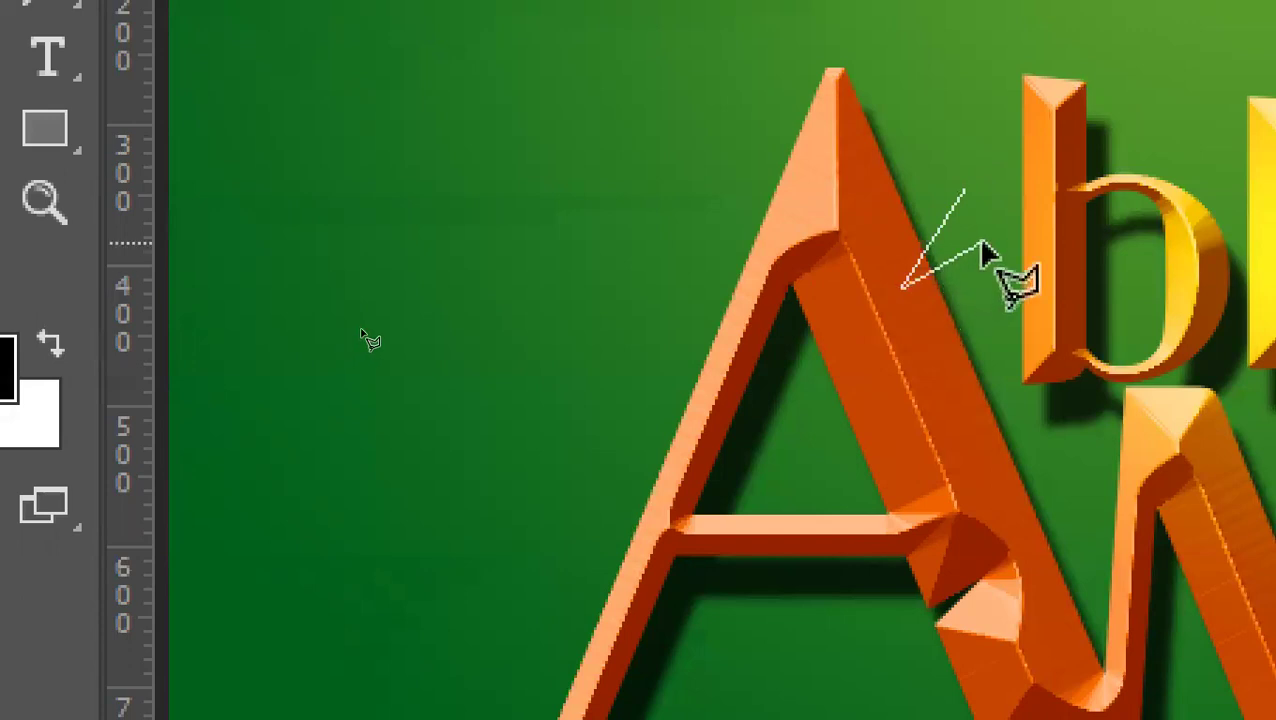
double_click(982, 241)
key(Delete)
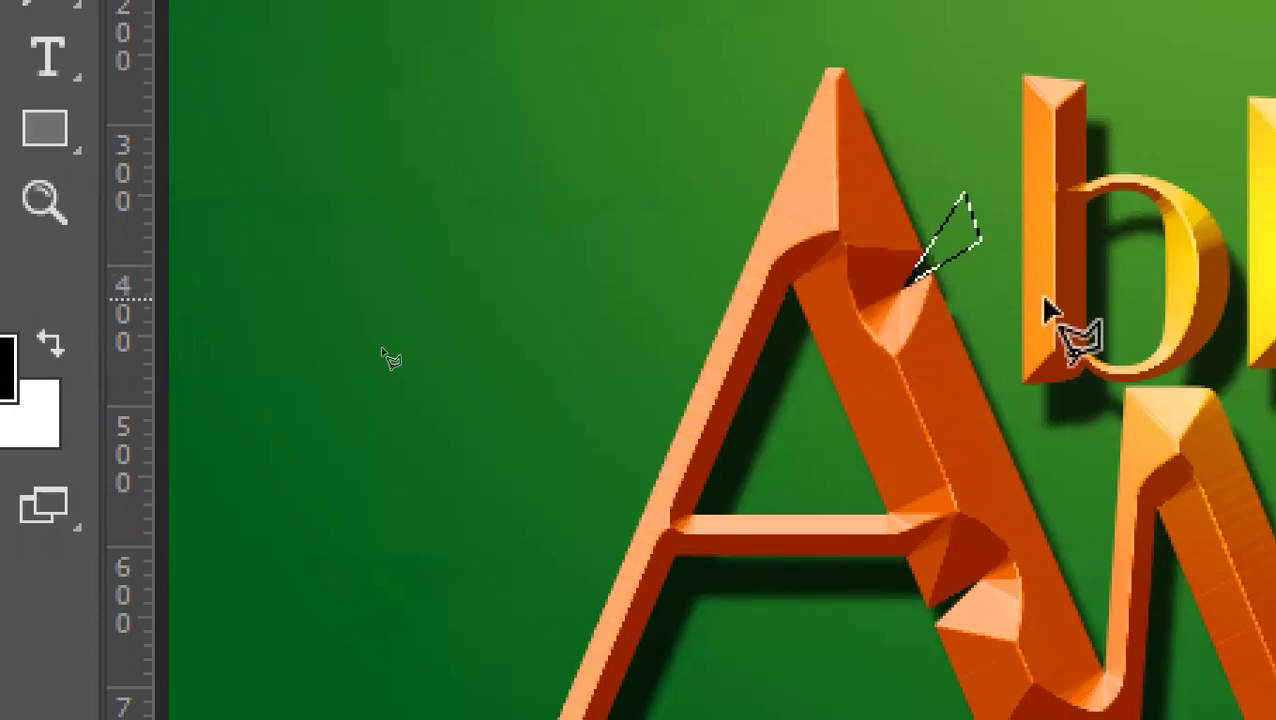
key(ctrl+d)
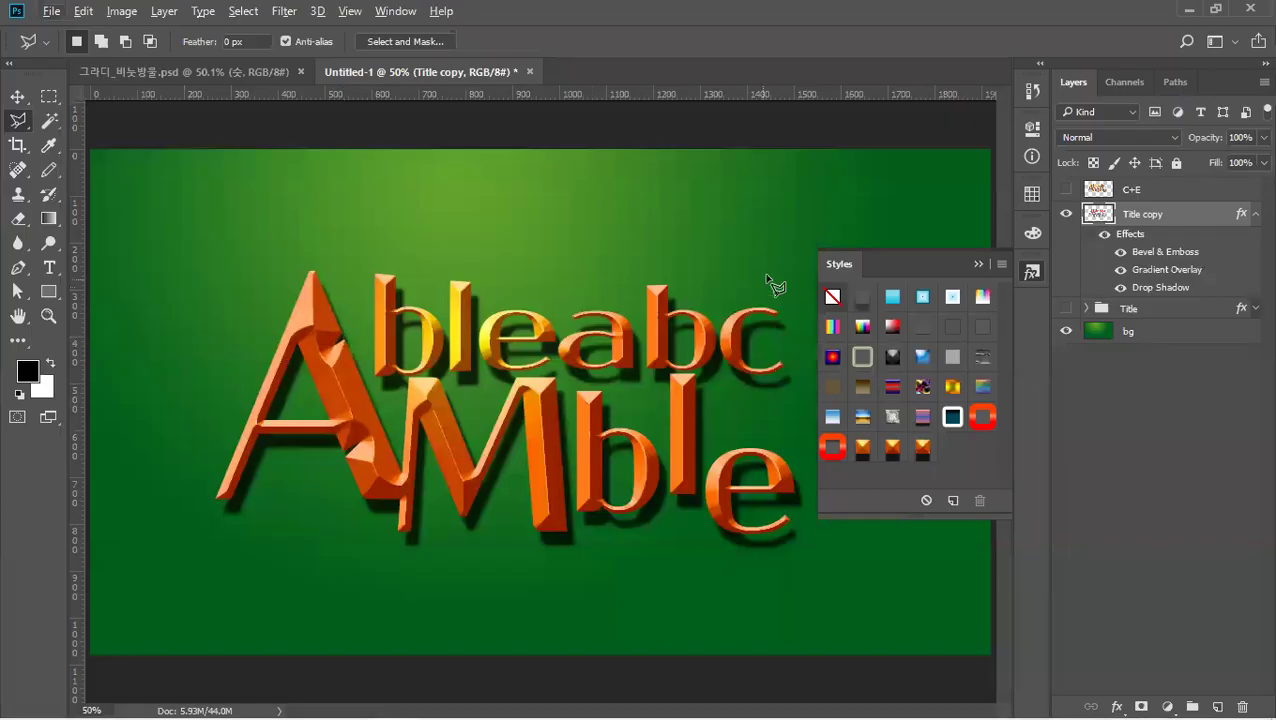
Select the lower-right part of the lettering with a Polygonal Lasso outline running diagonally from above the c to below the M.
click(799, 262)
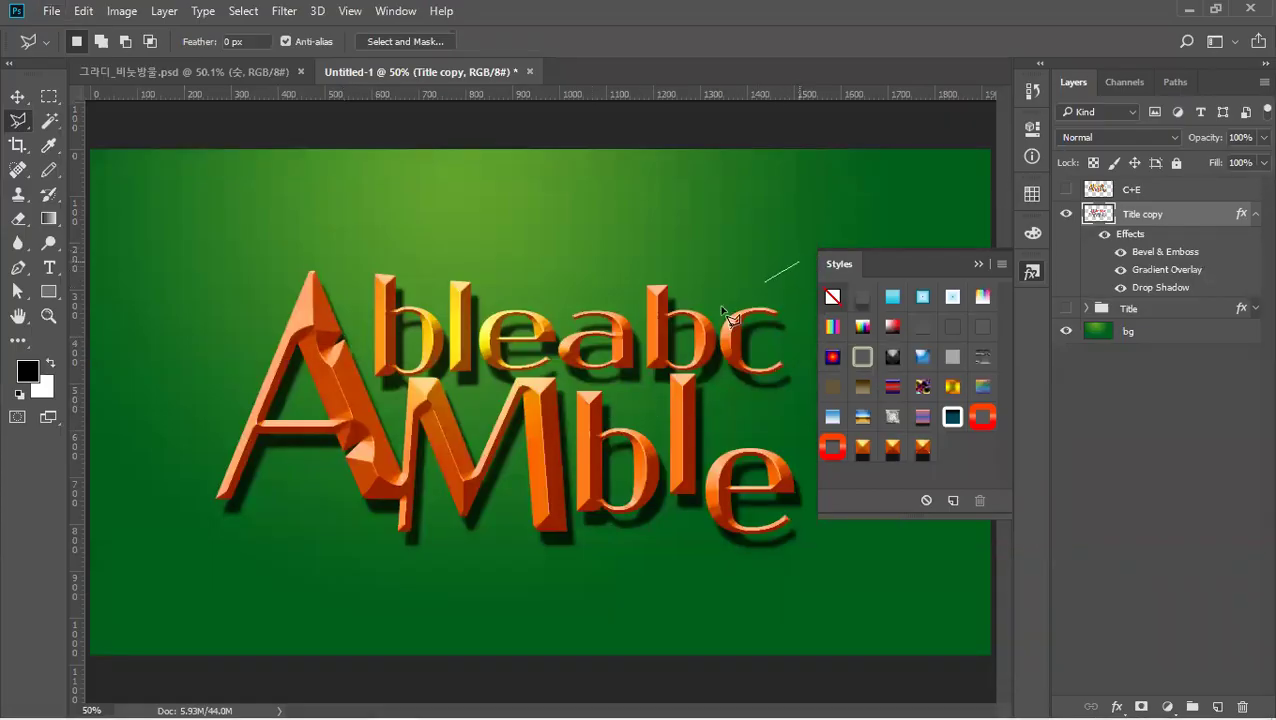
click(416, 584)
click(869, 634)
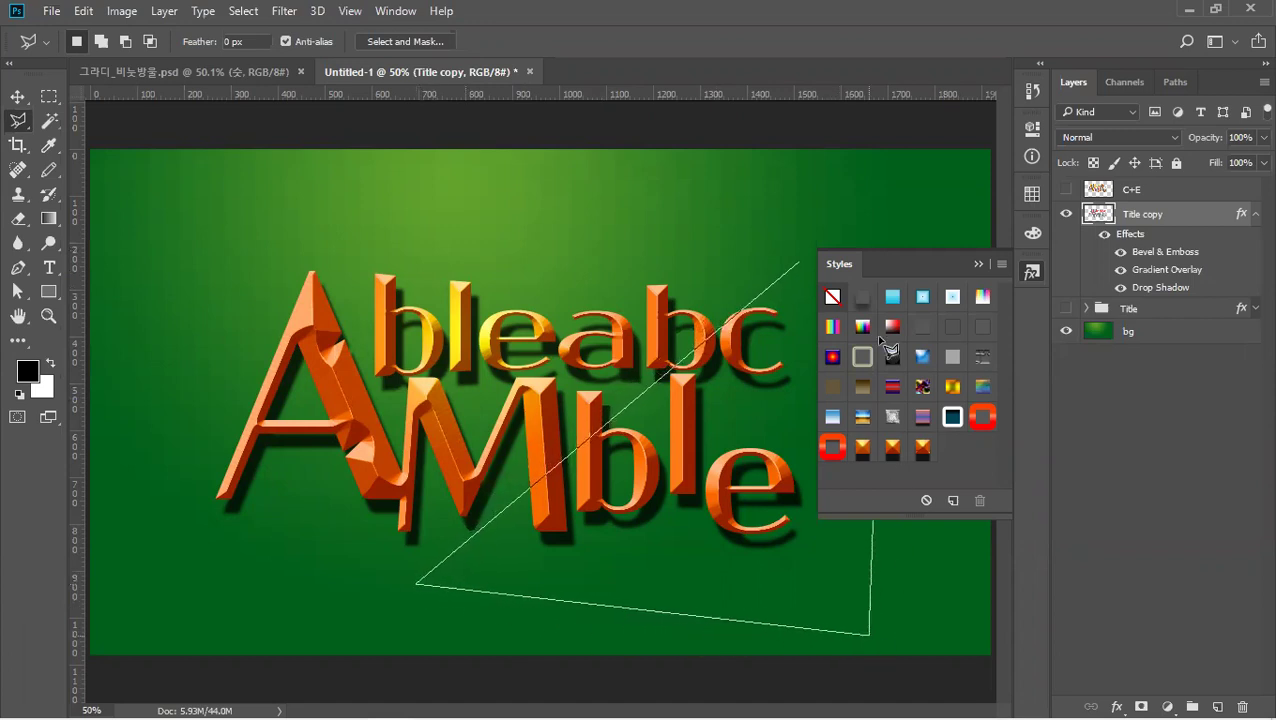
click(983, 258)
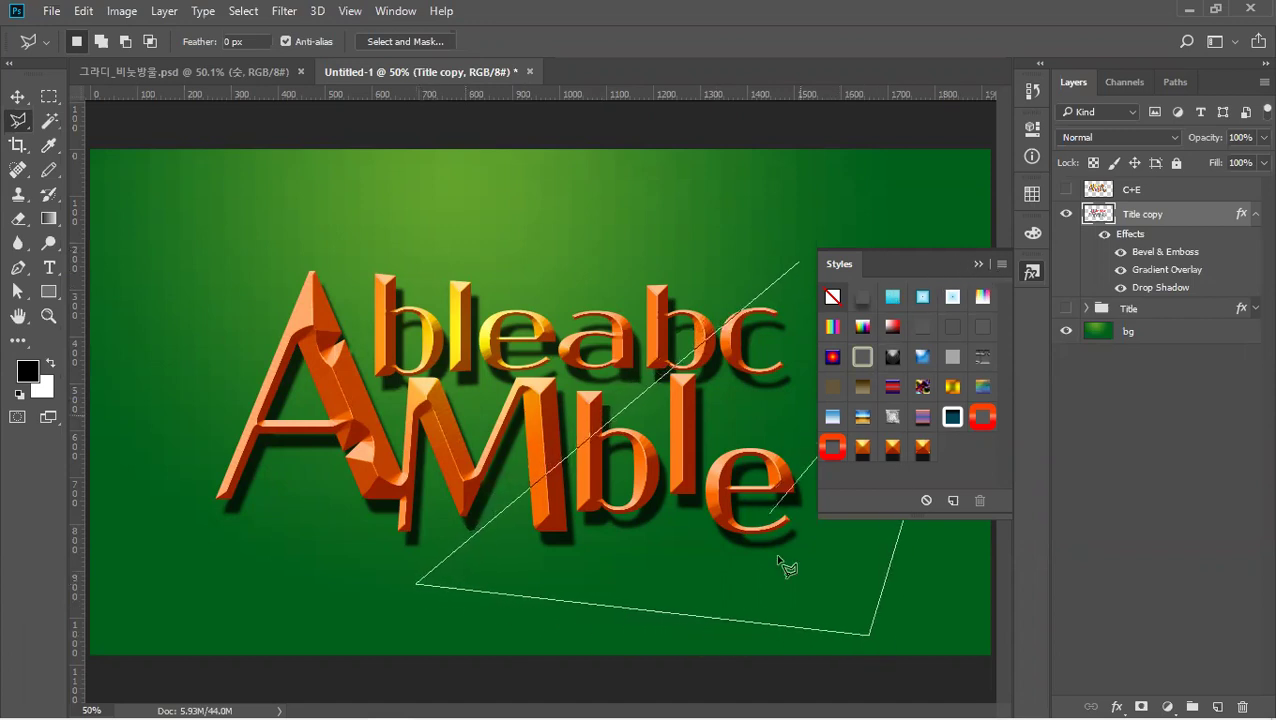
double_click(806, 231)
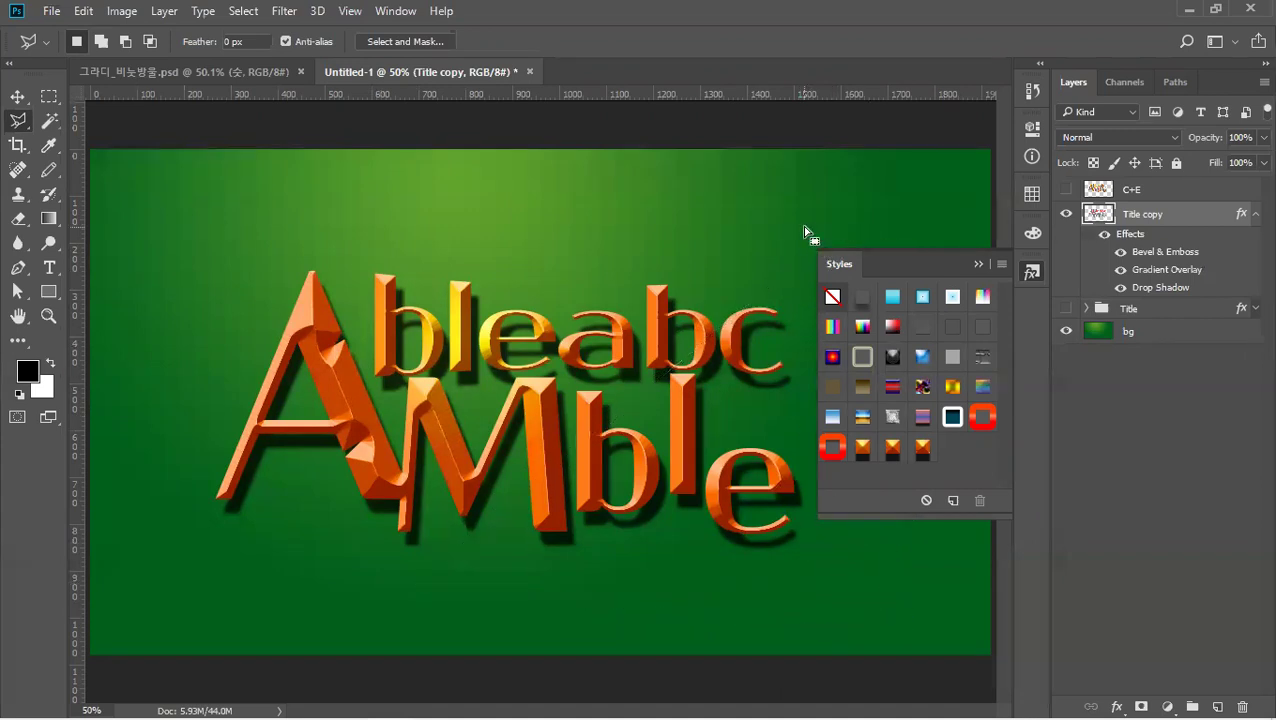
click(977, 264)
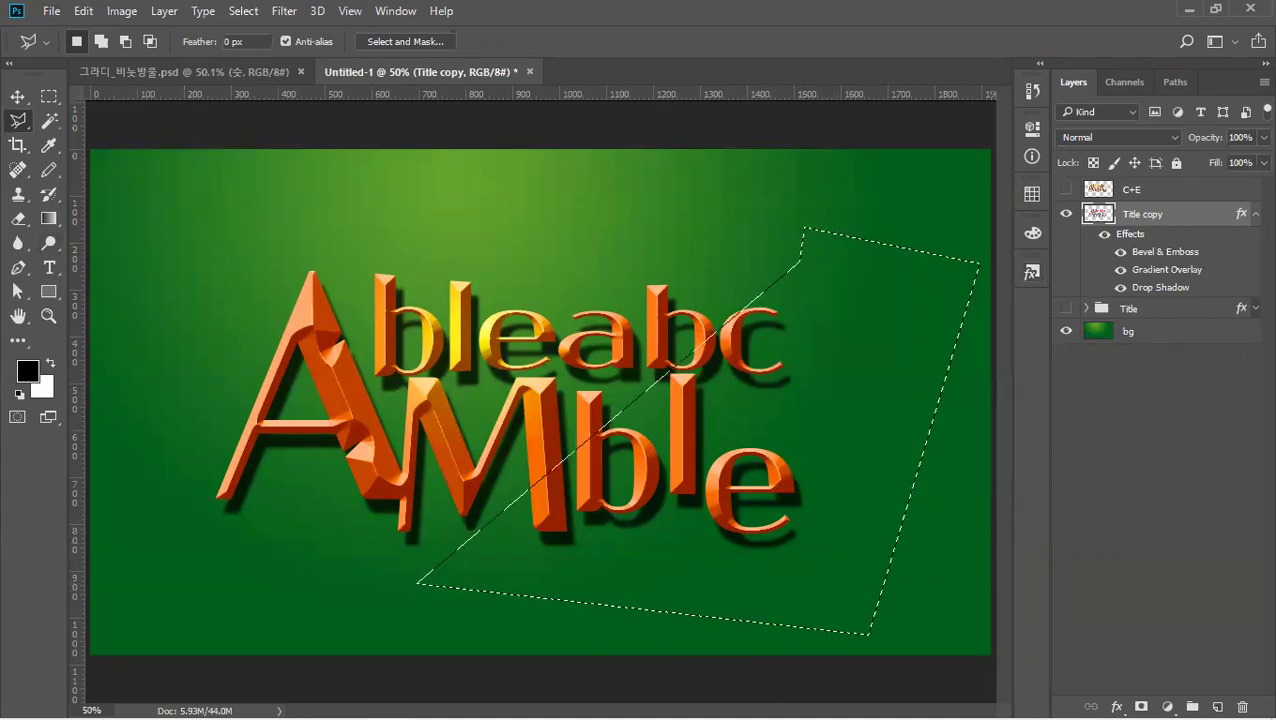
Move the selected lettering slightly down and left with the Move tool, fine-tune the gap along the diagonal cut, and deselect.
click(15, 100)
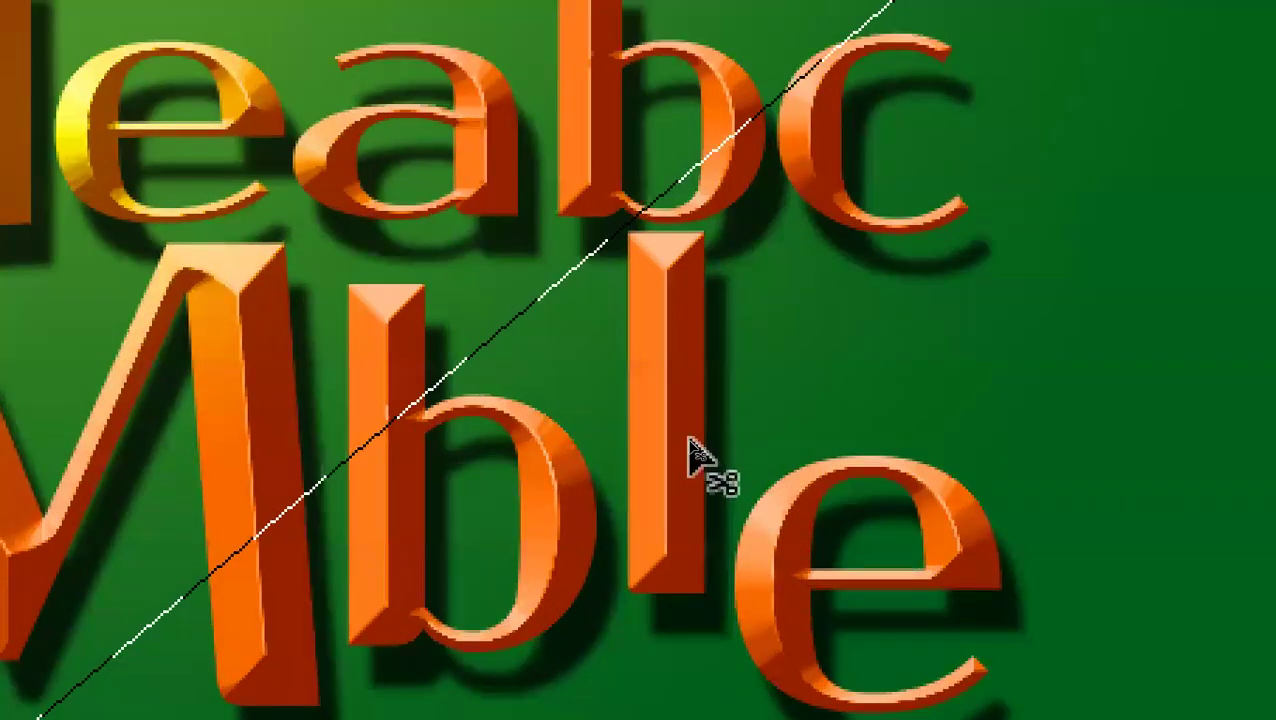
drag(689, 440, 651, 491)
key(Up)
key(Up)
key(Up)
key(Up)
key(Up)
key(Up)
key(Up)
key(Up)
key(Up)
key(Up)
key(Up)
key(Up)
key(Up)
key(Up)
key(Up)
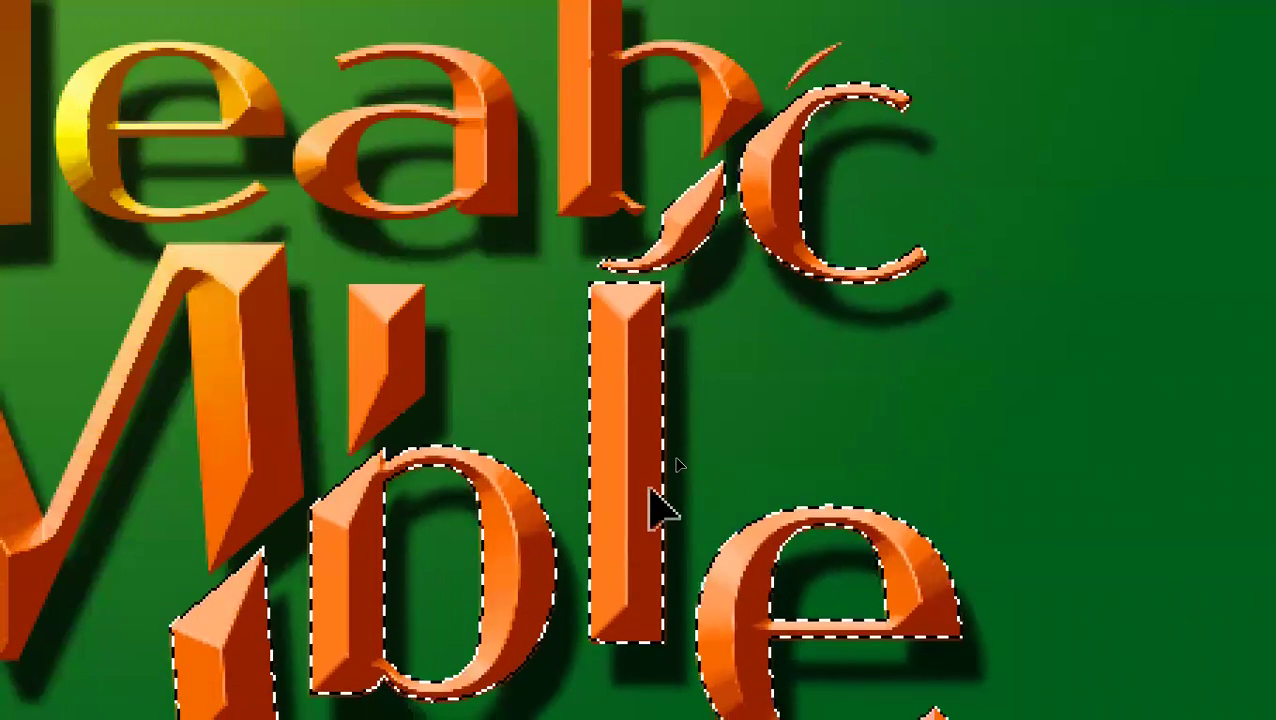
key(Right)
key(Right)
key(Right)
key(Right)
key(Right)
key(Right)
key(Up)
key(Up)
key(Up)
key(Up)
key(Right)
key(Right)
key(Right)
key(Up)
key(Up)
key(Up)
key(Right)
key(Right)
key(Right)
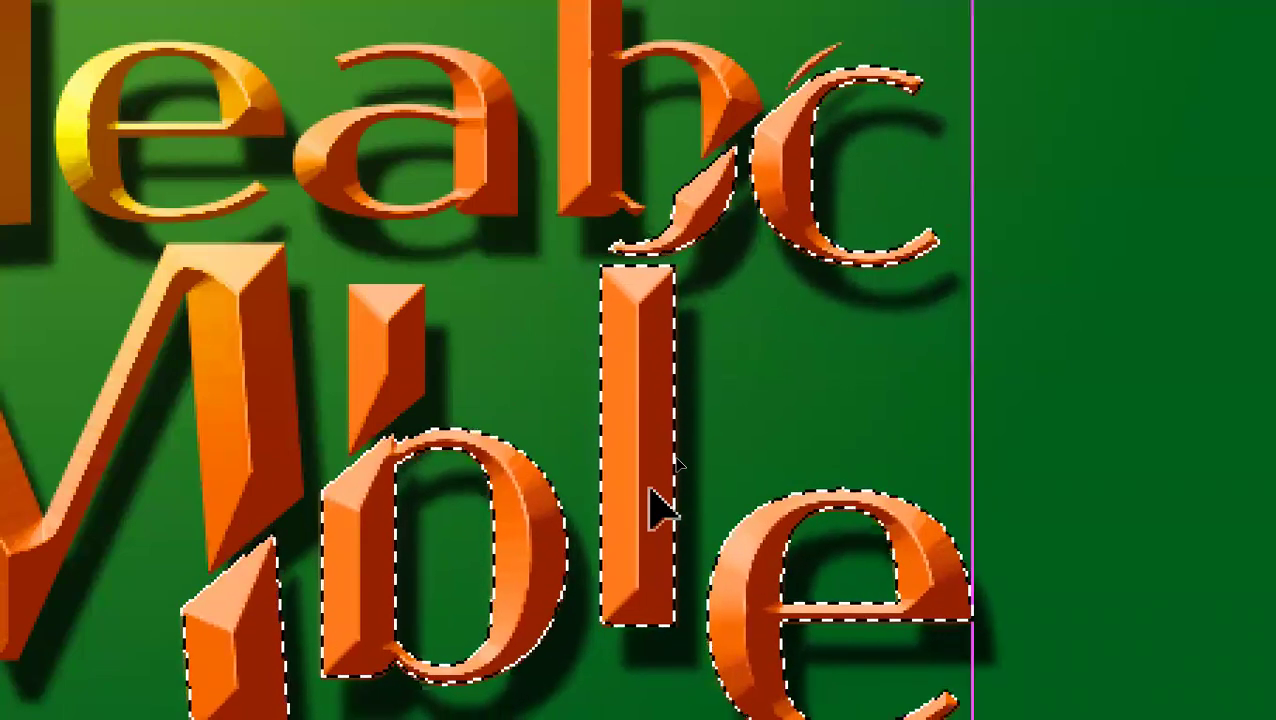
key(ctrl+d)
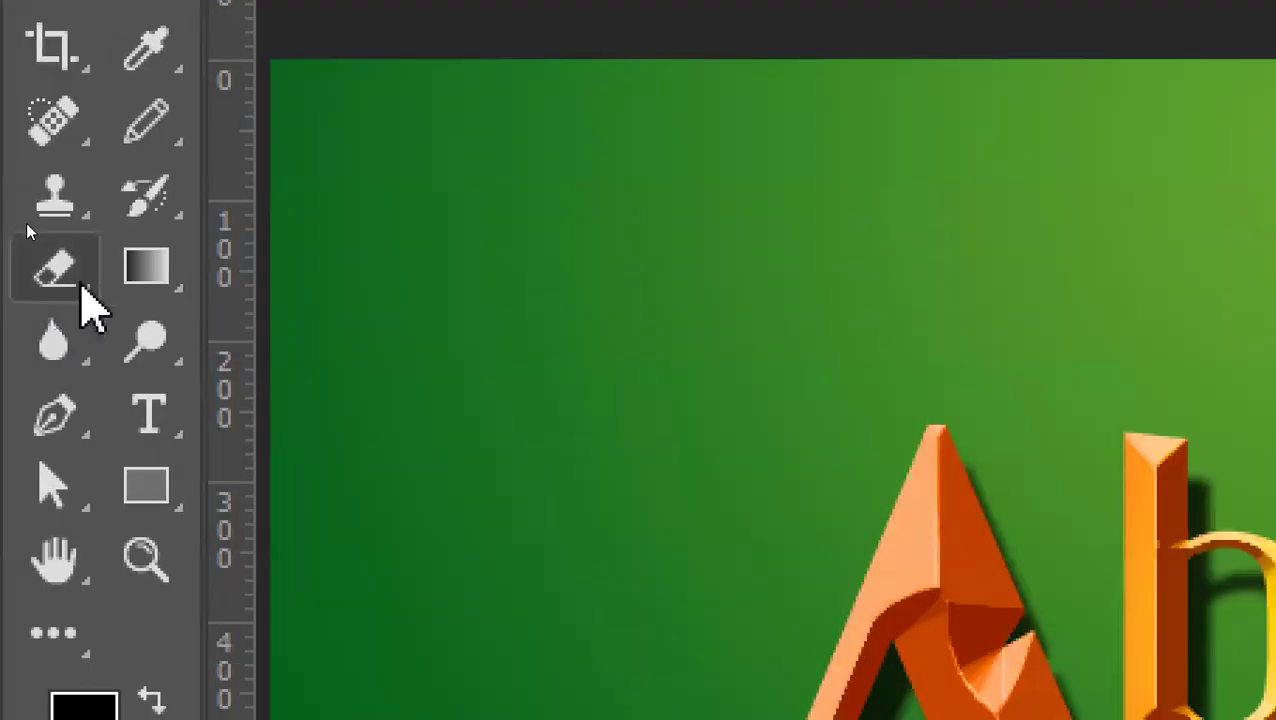
Set up the Eraser tool with a Hard Round brush at a size of 15 px.
click(82, 285)
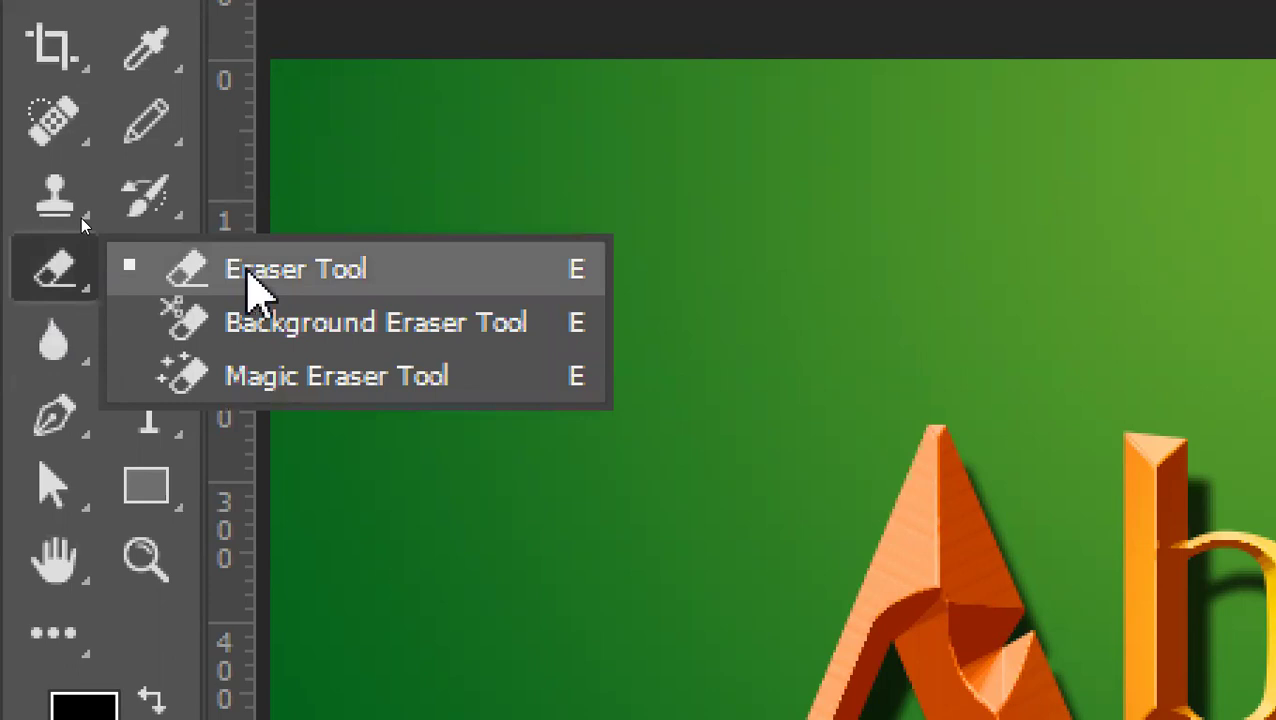
click(255, 285)
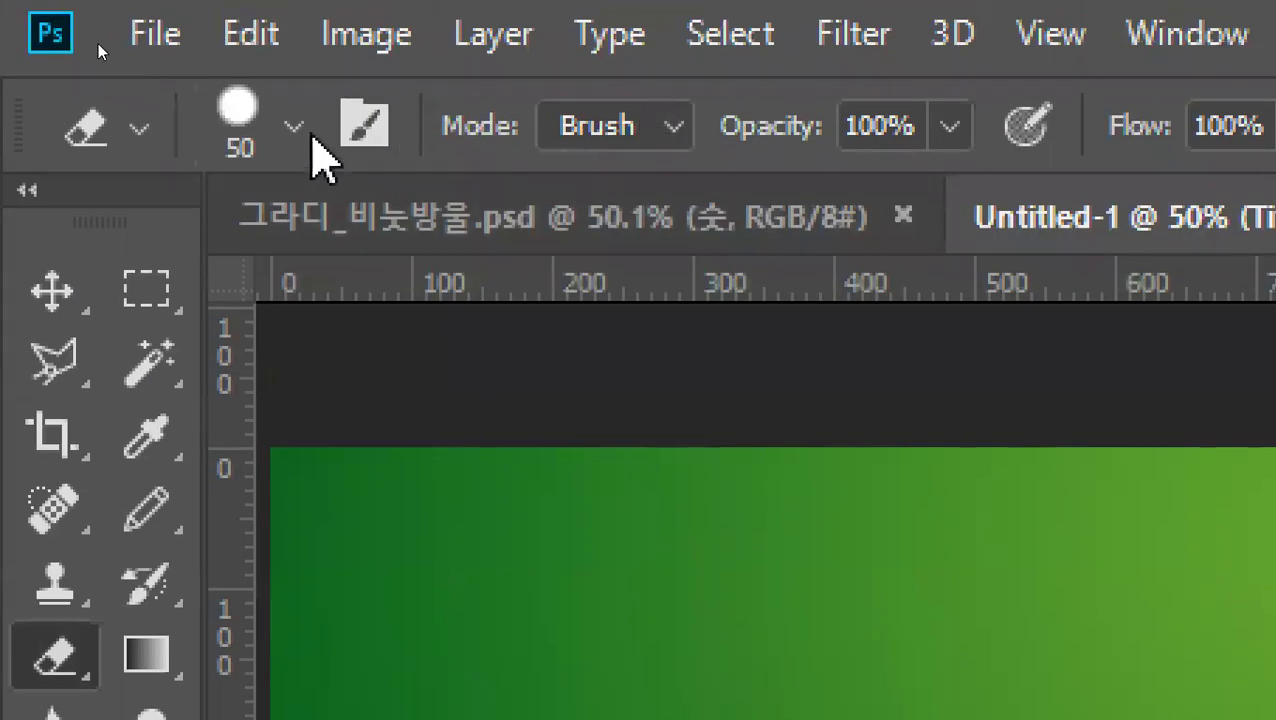
click(293, 128)
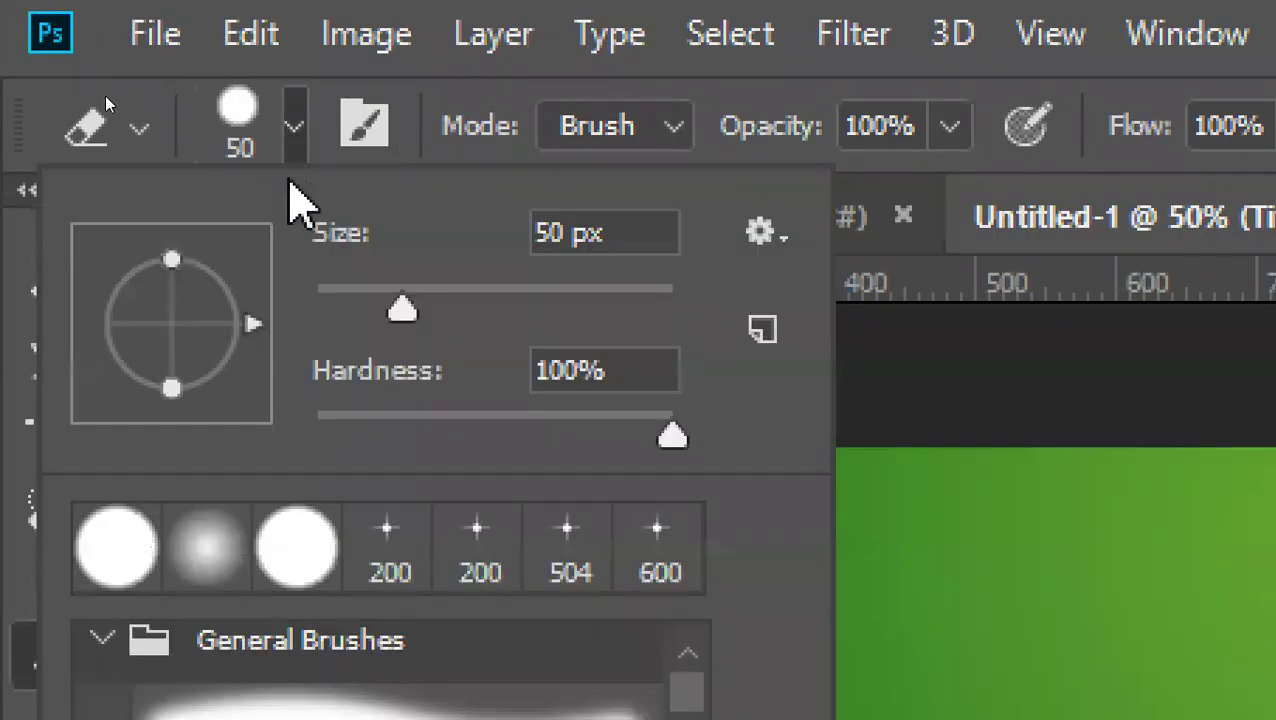
click(340, 458)
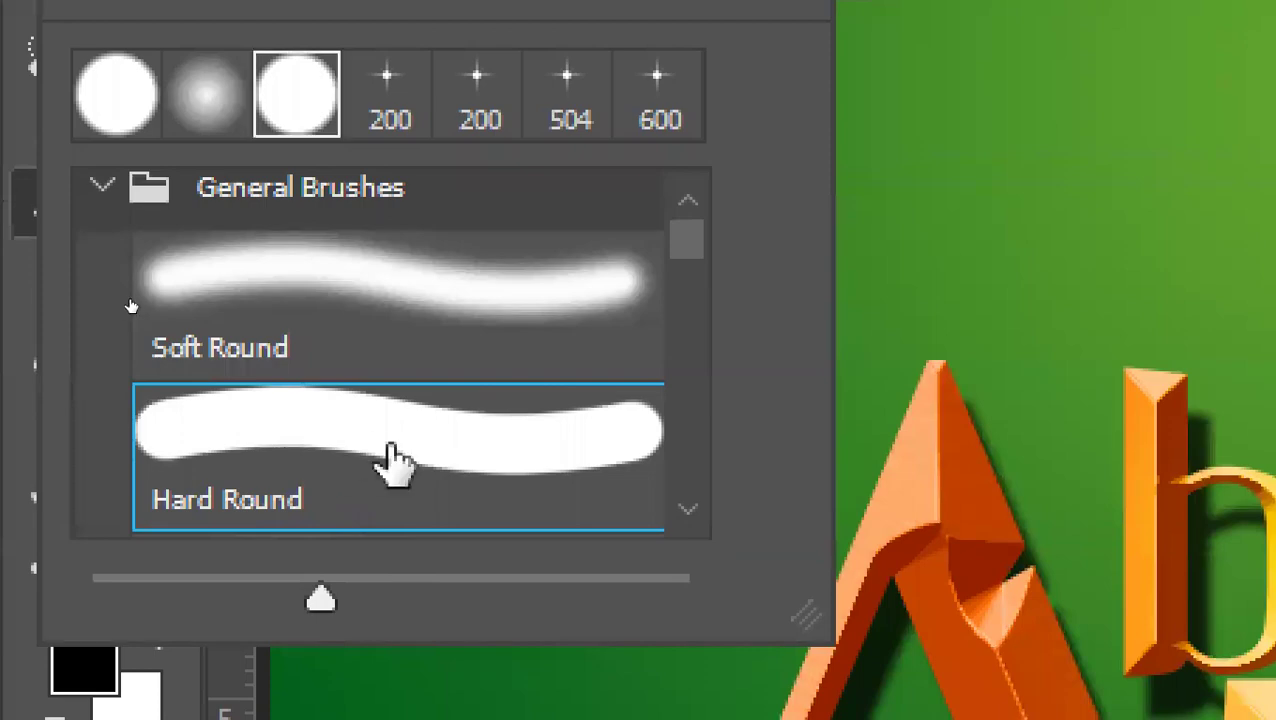
key(Return)
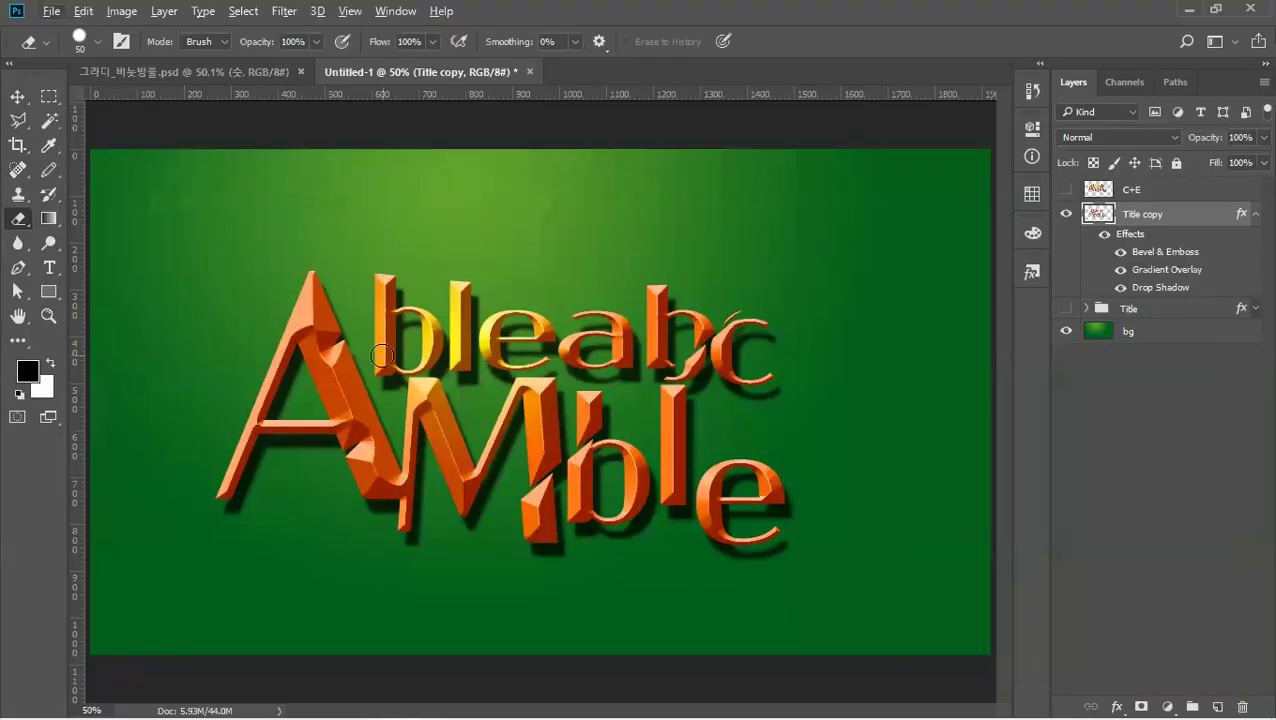
drag(339, 335, 347, 336)
key(bracketleft)
key(bracketleft)
key(bracketleft)
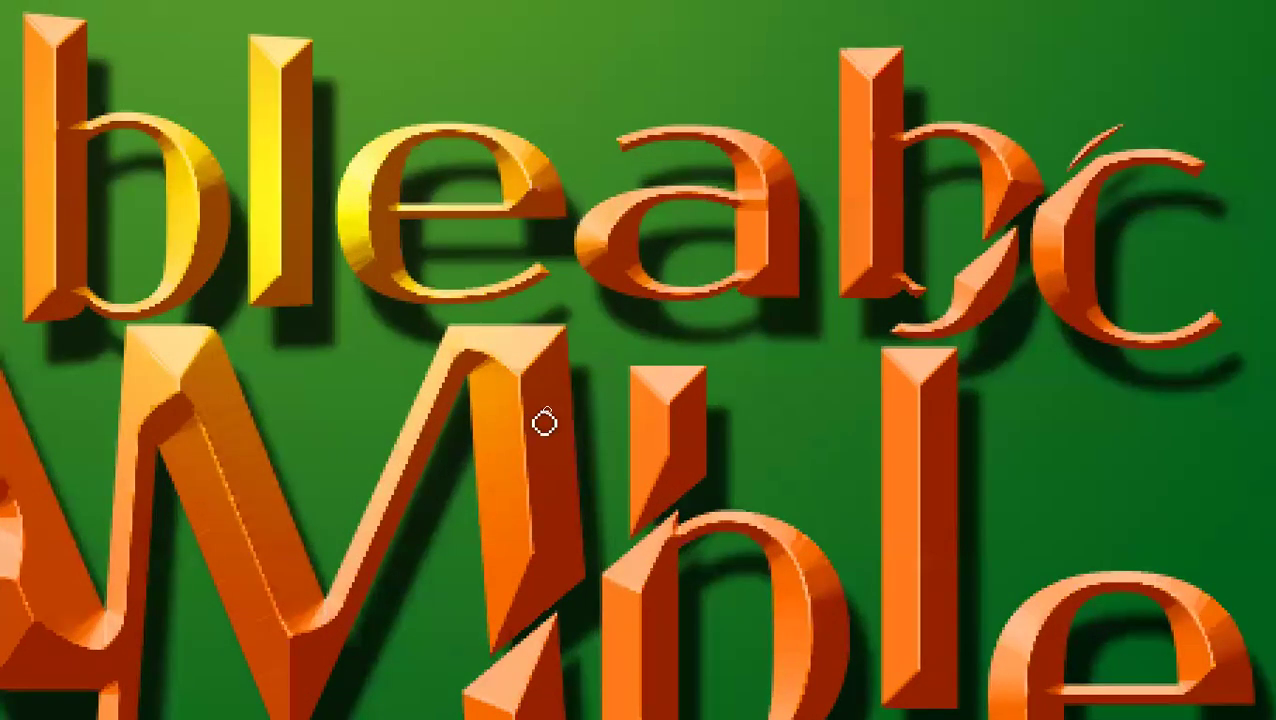
Erase small round holes in the M's thick strokes, its cut-off lower piece, and the upper piece of the lower b.
click(549, 409)
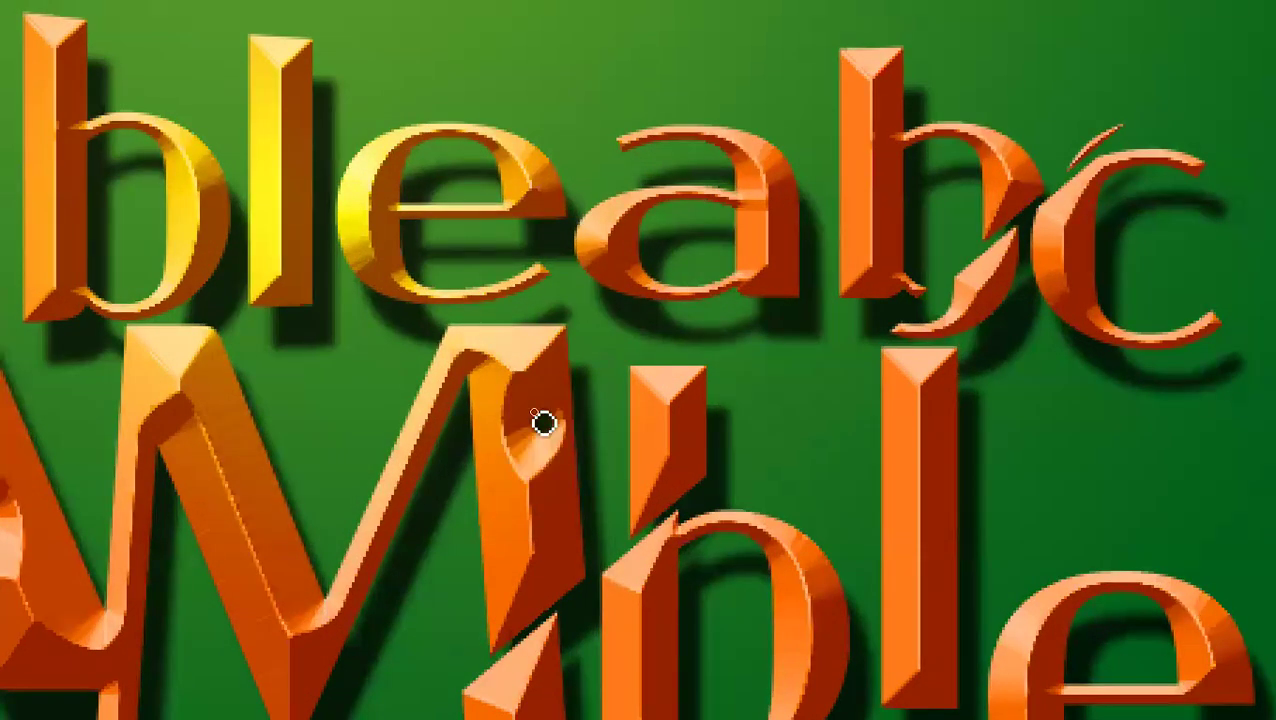
click(251, 566)
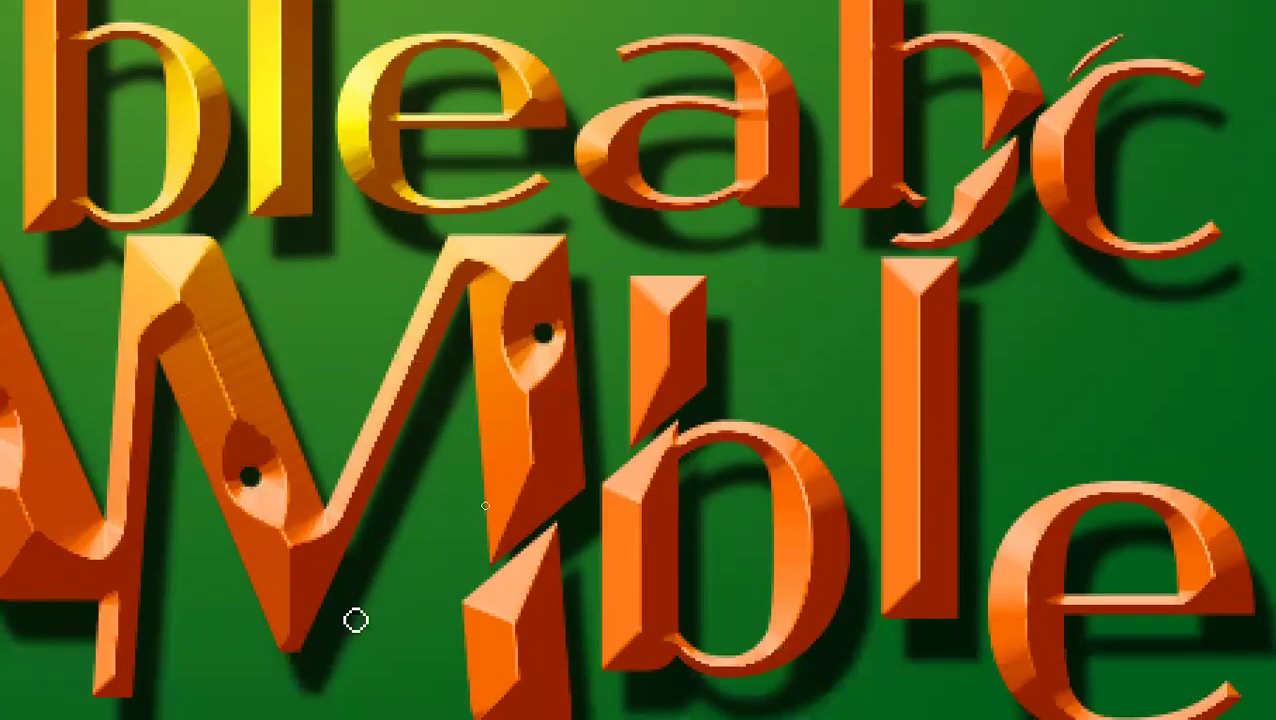
click(518, 618)
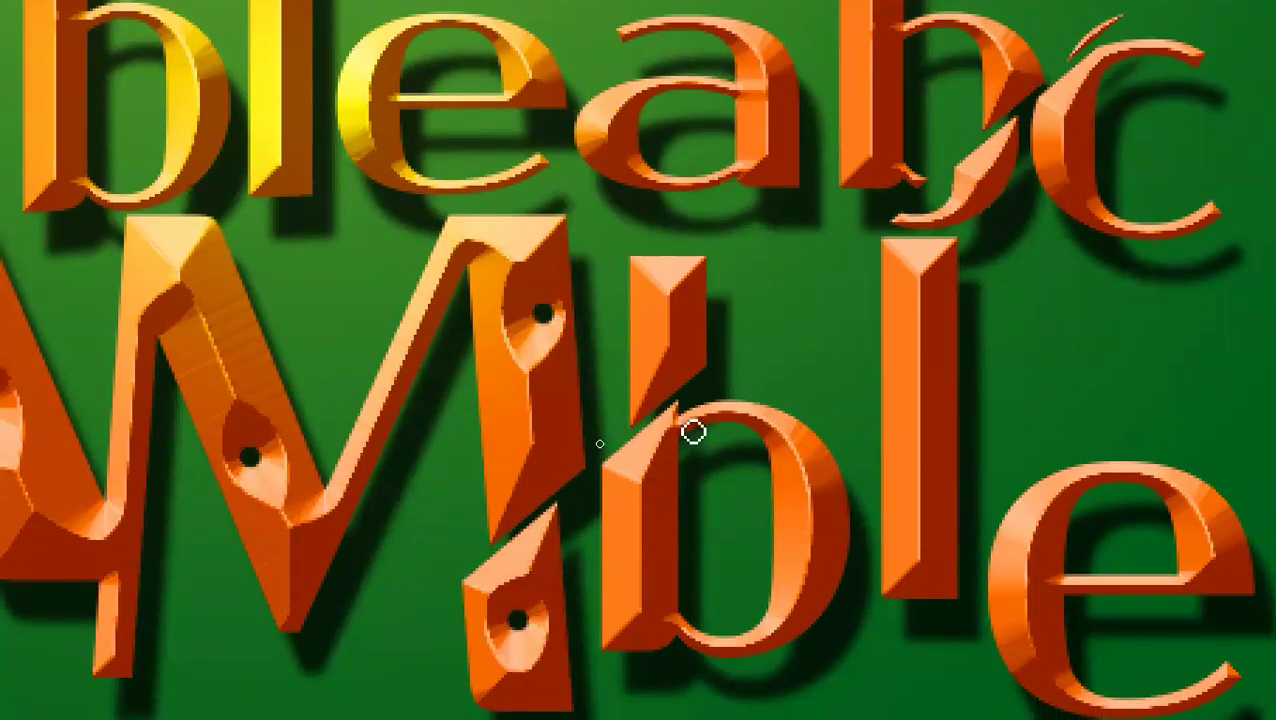
click(683, 313)
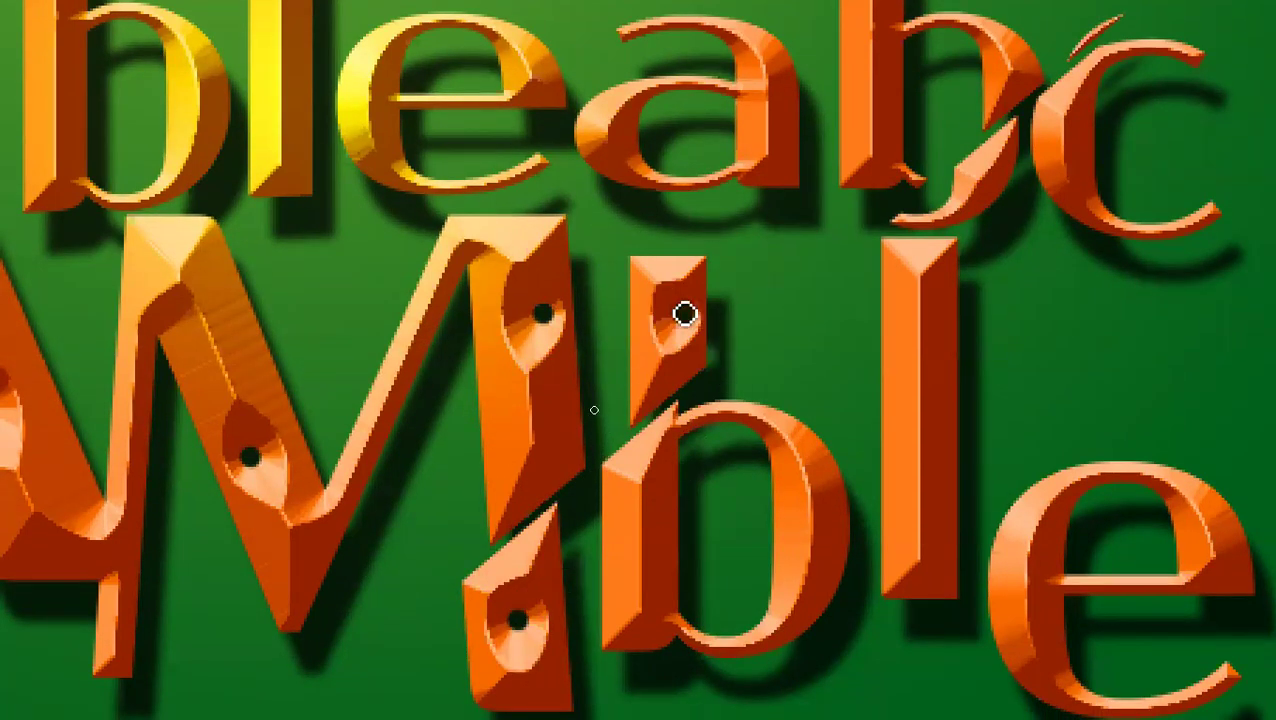
Erase small round holes in the second b, the c and the first e of the upper word.
click(876, 119)
click(1077, 190)
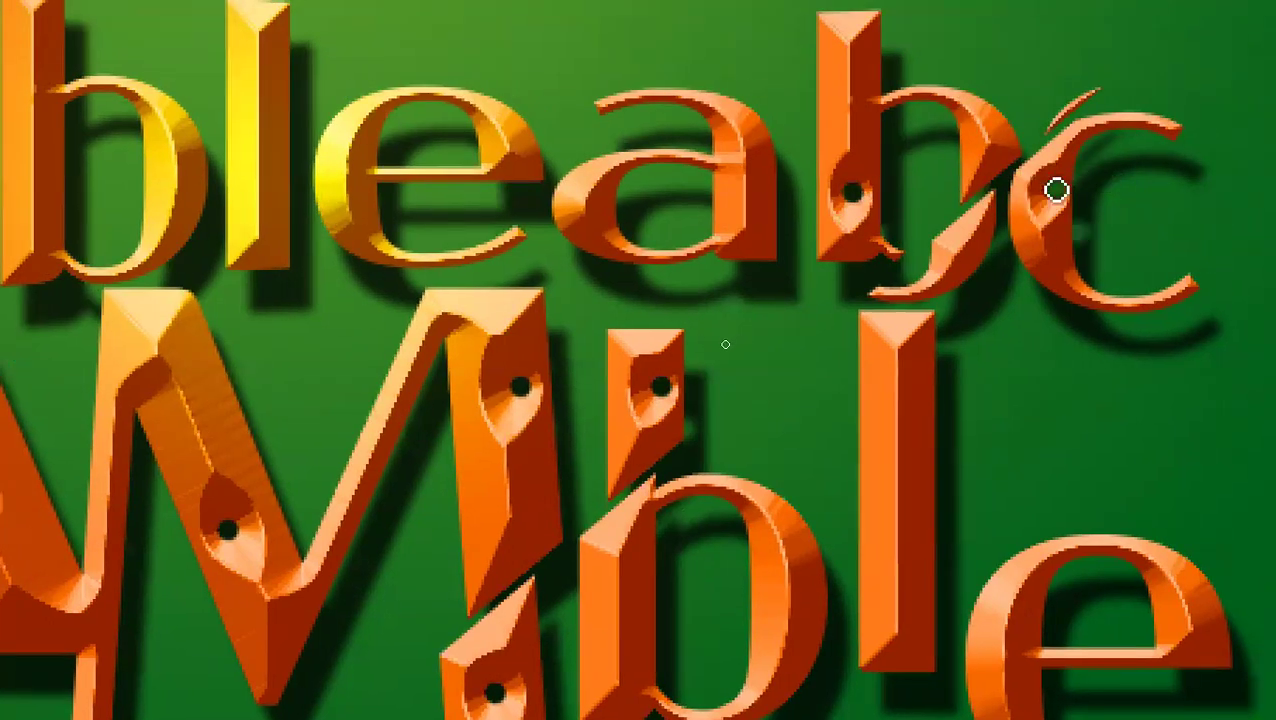
click(356, 121)
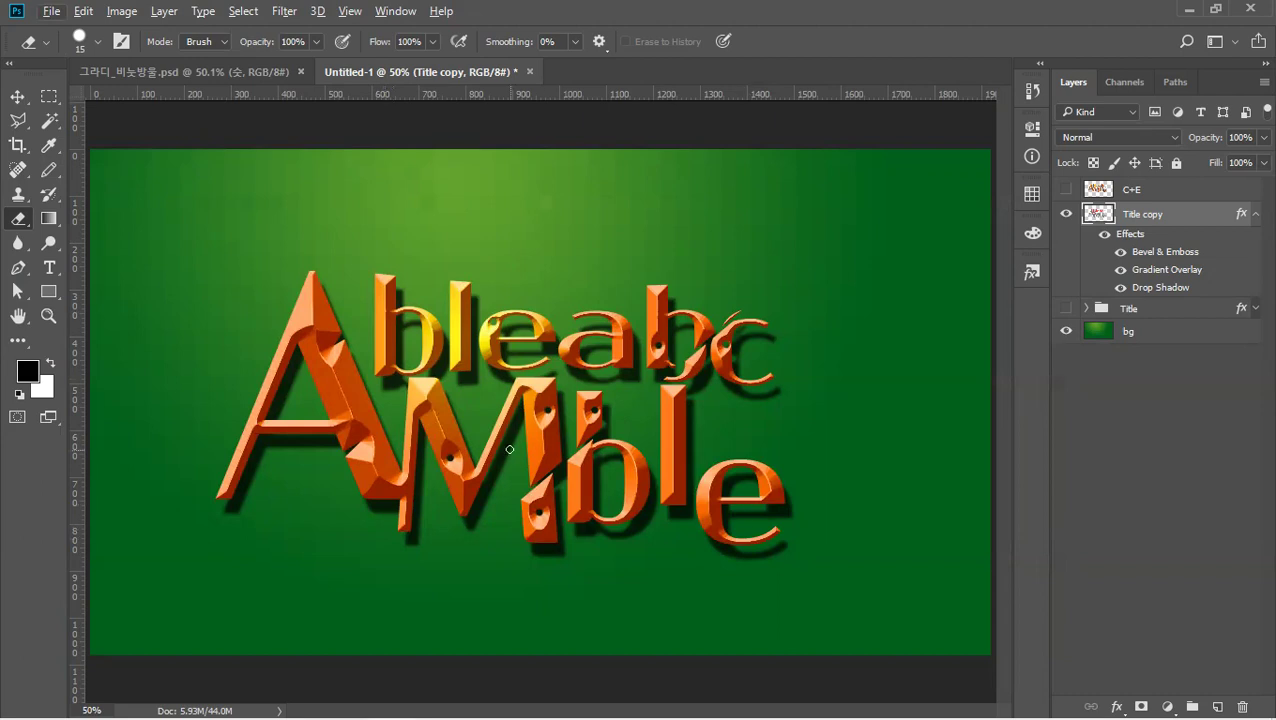
Erase a round hole in the large A's thick stroke and a jagged break through its thin stroke above the crossbar.
drag(356, 400, 344, 393)
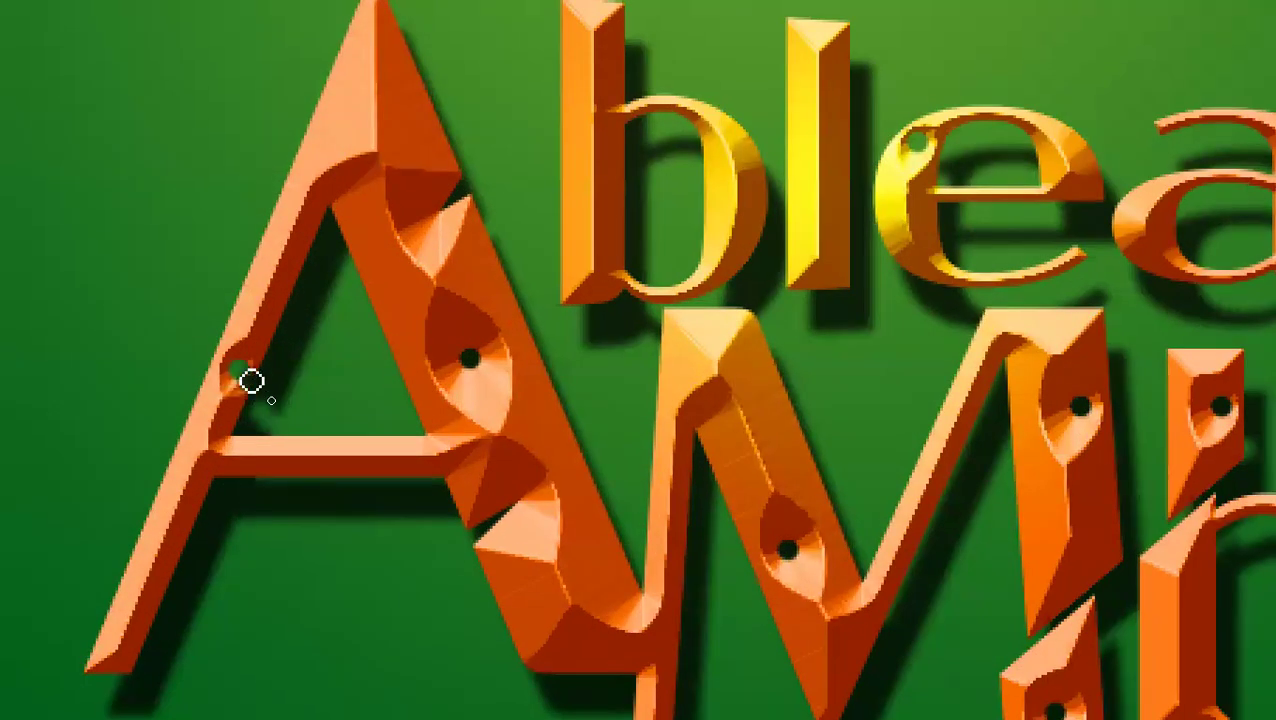
mouse_move(251, 381)
mouse_down()
mouse_move(214, 322)
mouse_move(276, 384)
mouse_up()
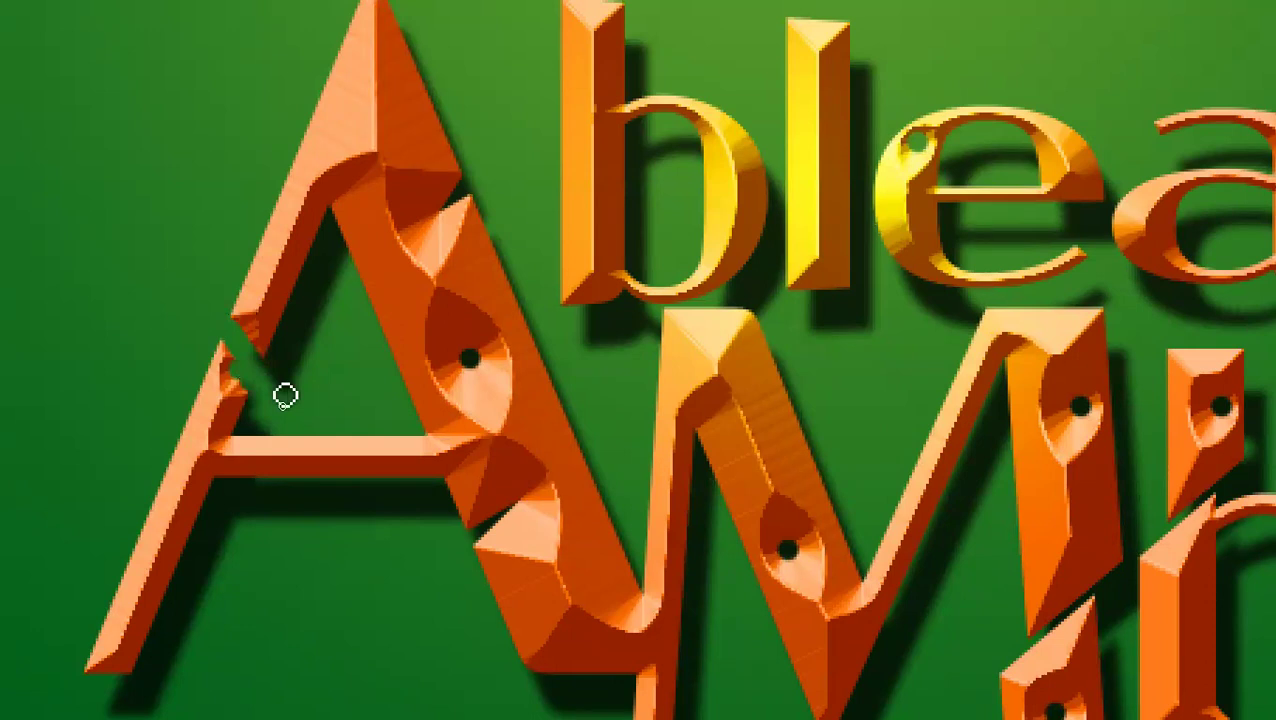
drag(262, 345, 279, 342)
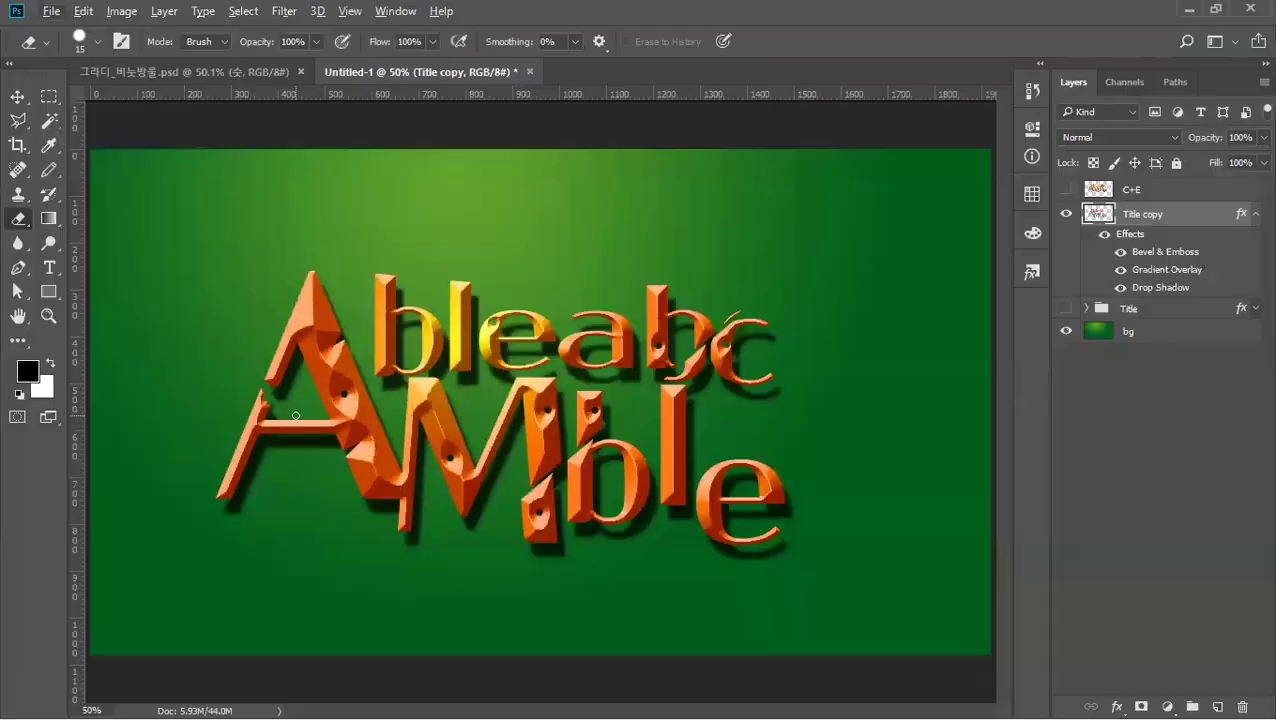
Move the carved lettering slightly up and left on the canvas with the Move tool.
click(17, 97)
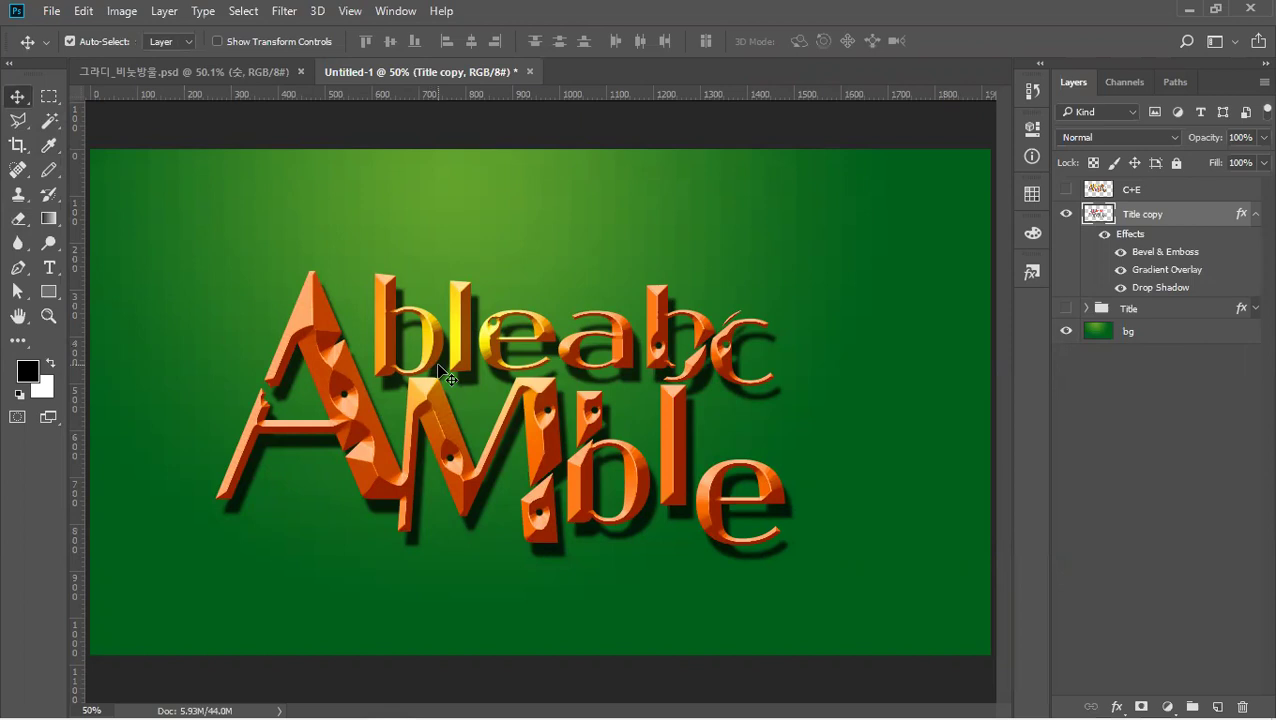
key(ctrl)
key(ctrl+z)
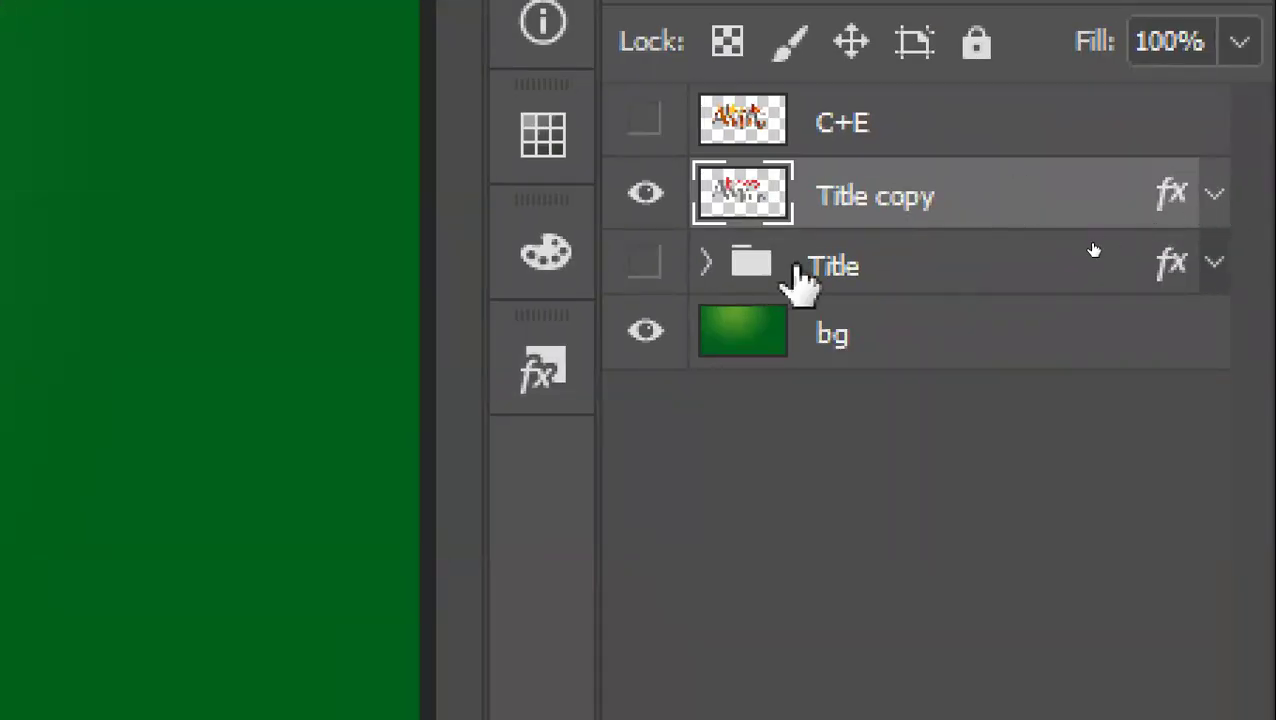
Show the style presets and clear the layer style from the Title copy layer.
click(550, 368)
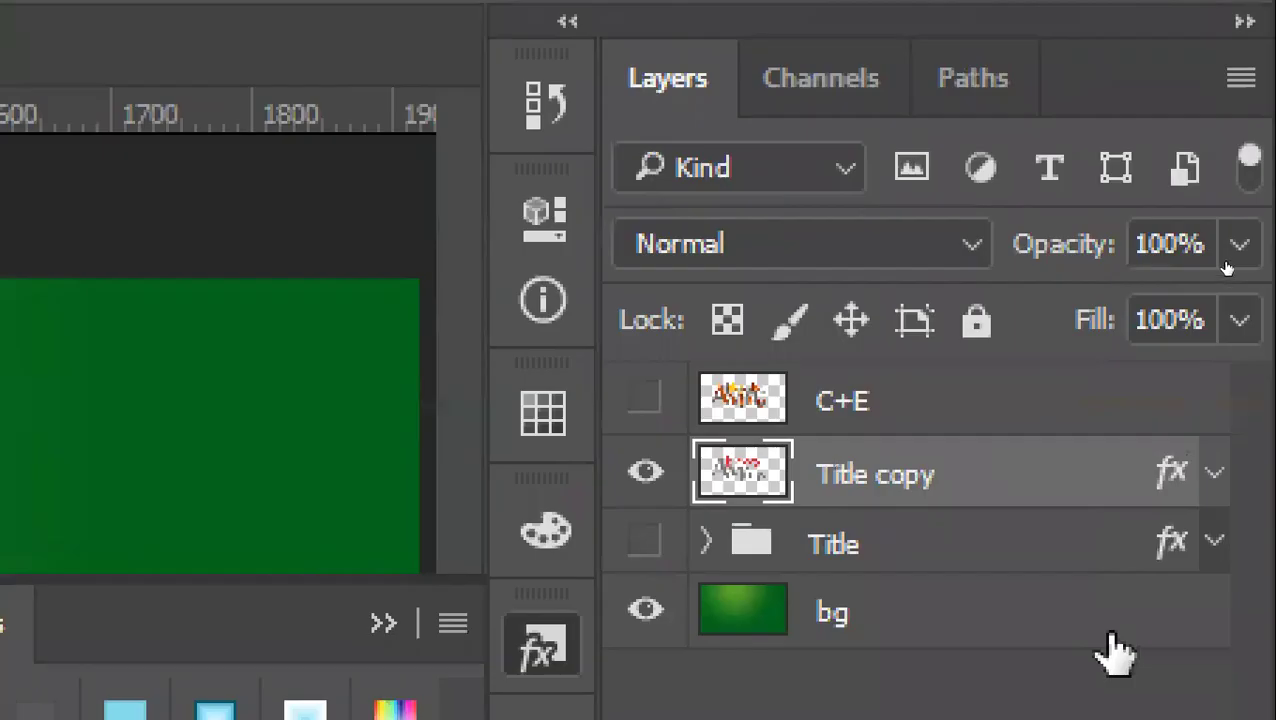
right_click(1020, 640)
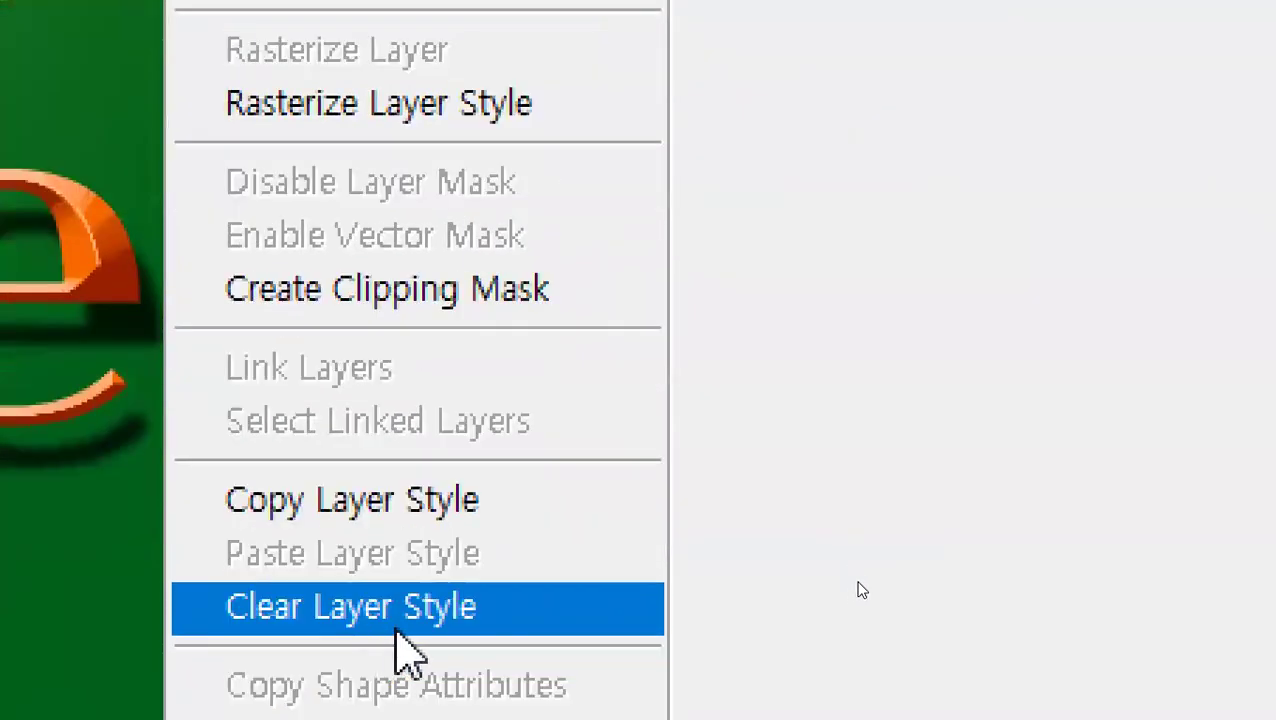
click(402, 621)
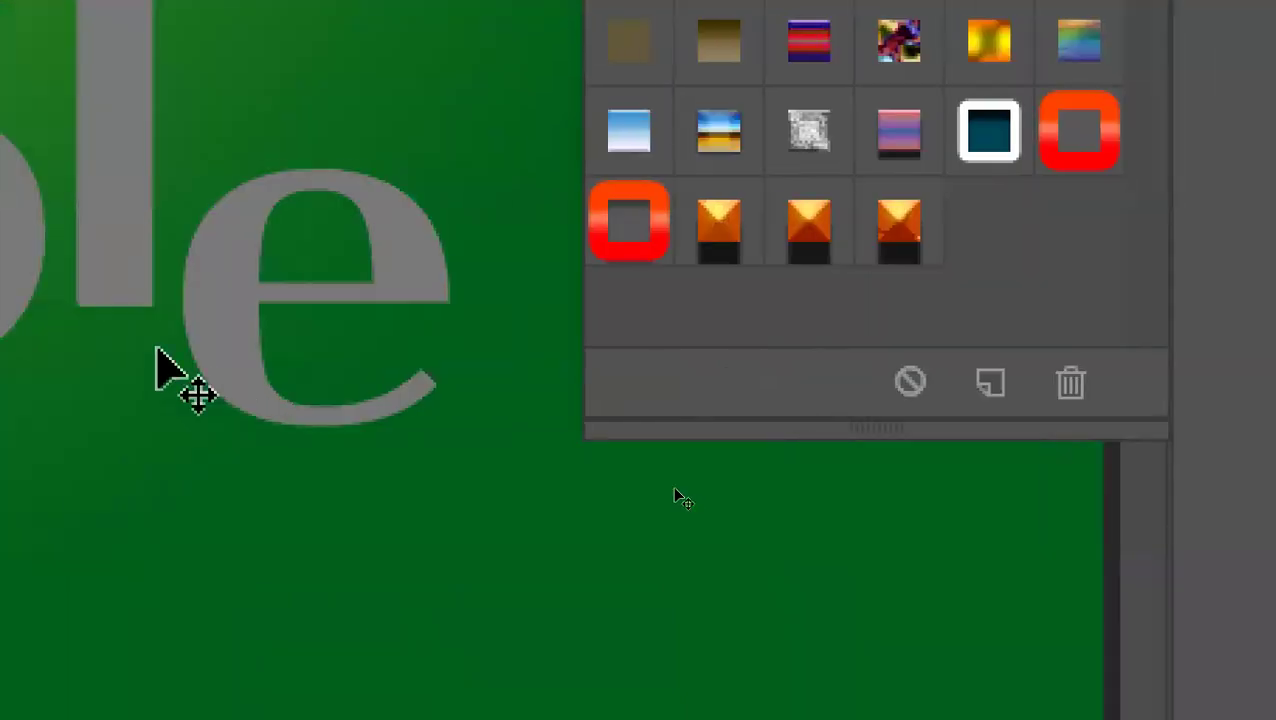
Try the last orange pyramid style preset on Title copy, replace it with the preset just before it, and collapse the effects list.
click(898, 232)
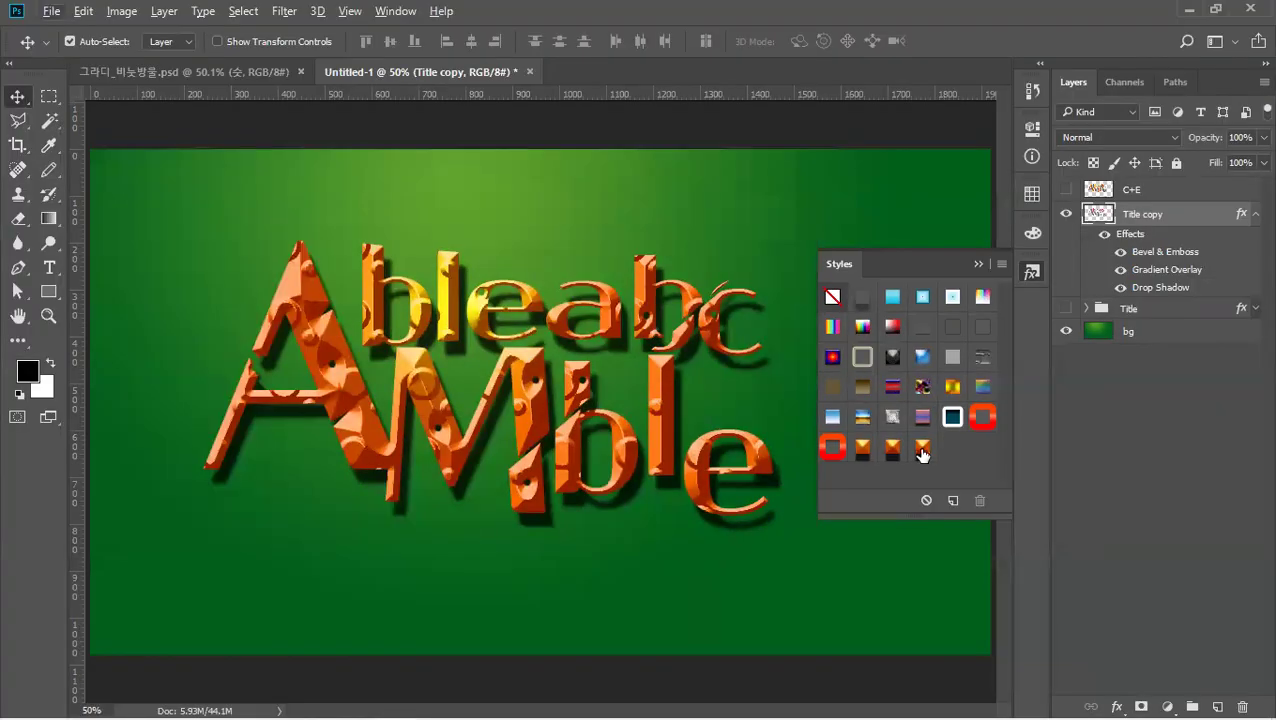
click(891, 456)
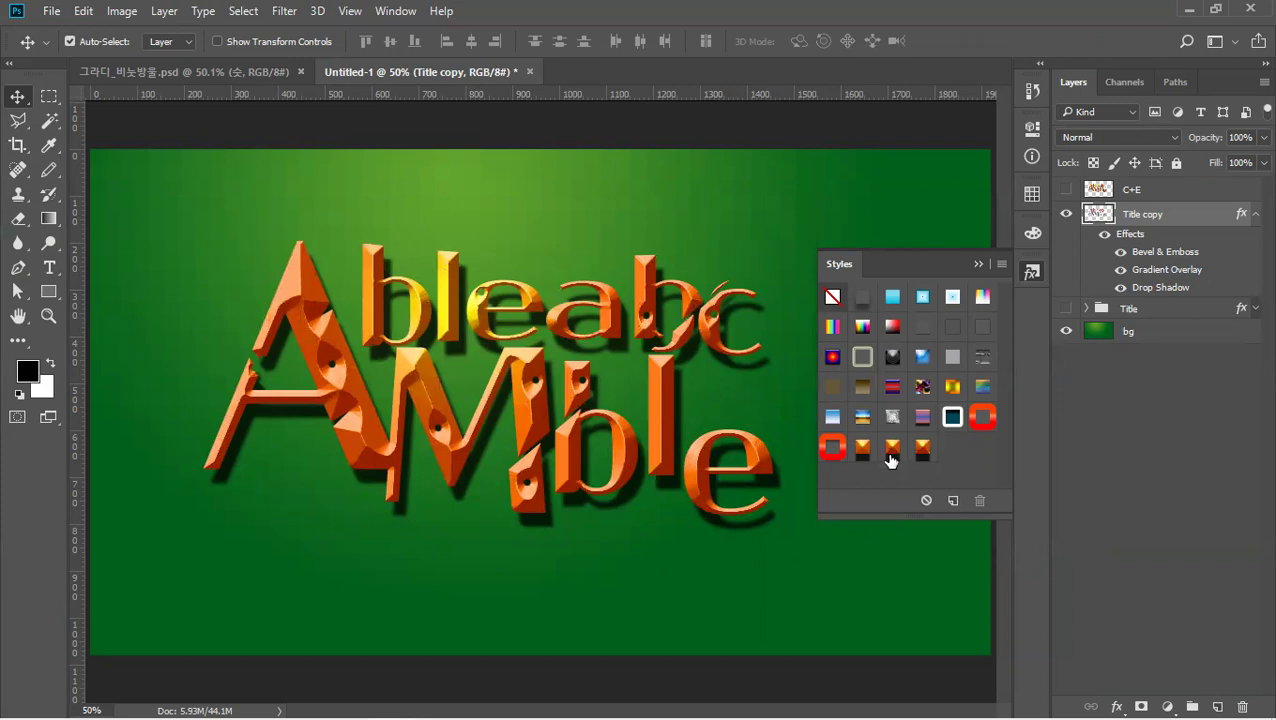
click(1255, 214)
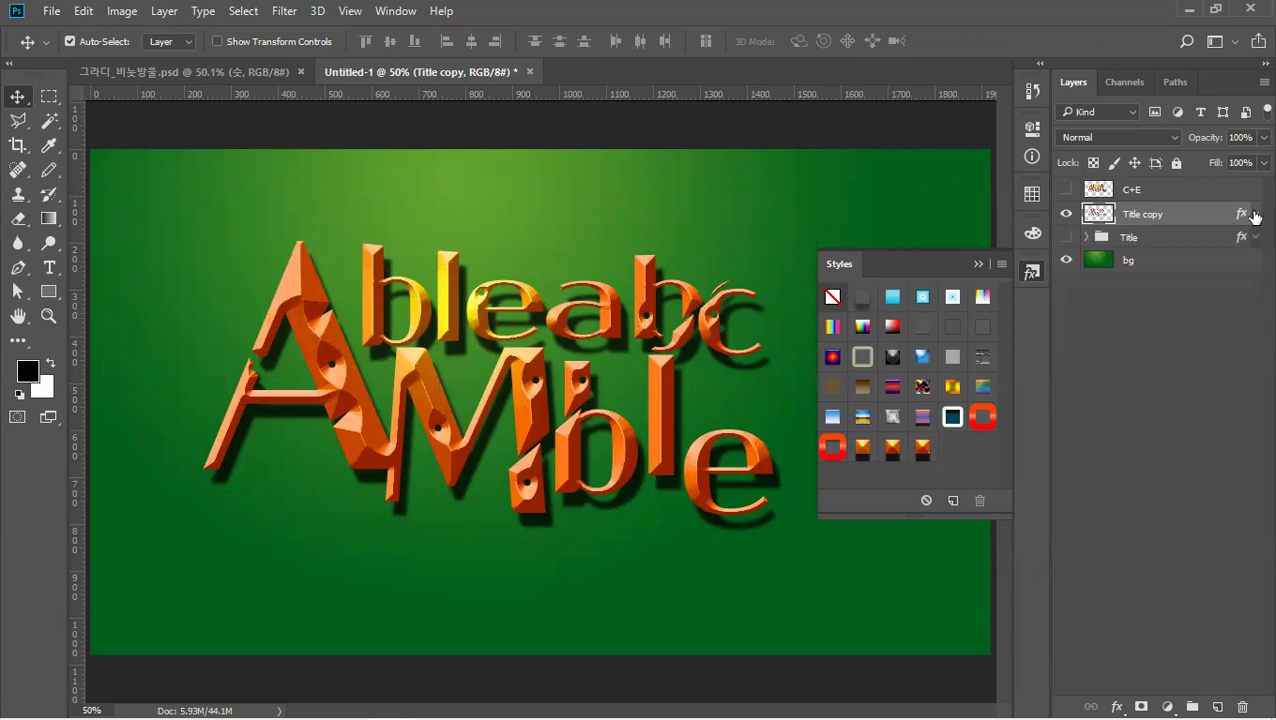
Hide the Title copy layer, show the Title group, and expand the group to reveal its text layers.
click(1067, 215)
click(1066, 237)
click(1131, 237)
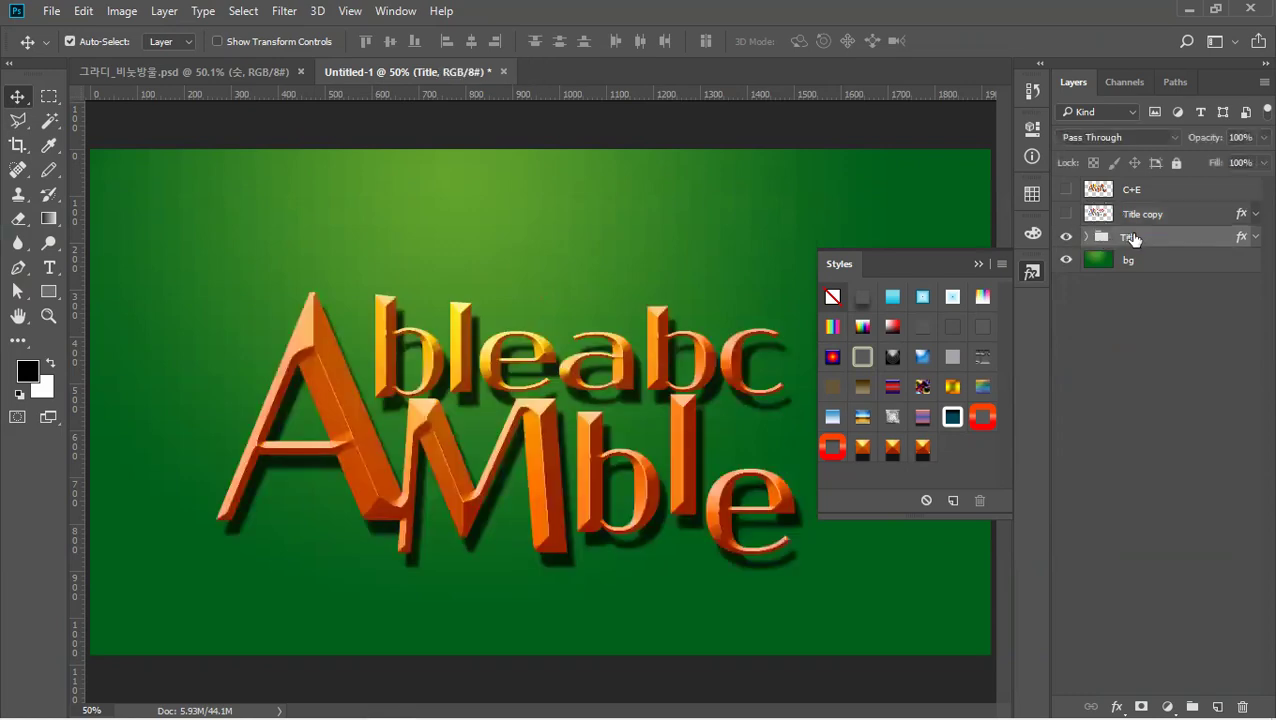
click(1094, 238)
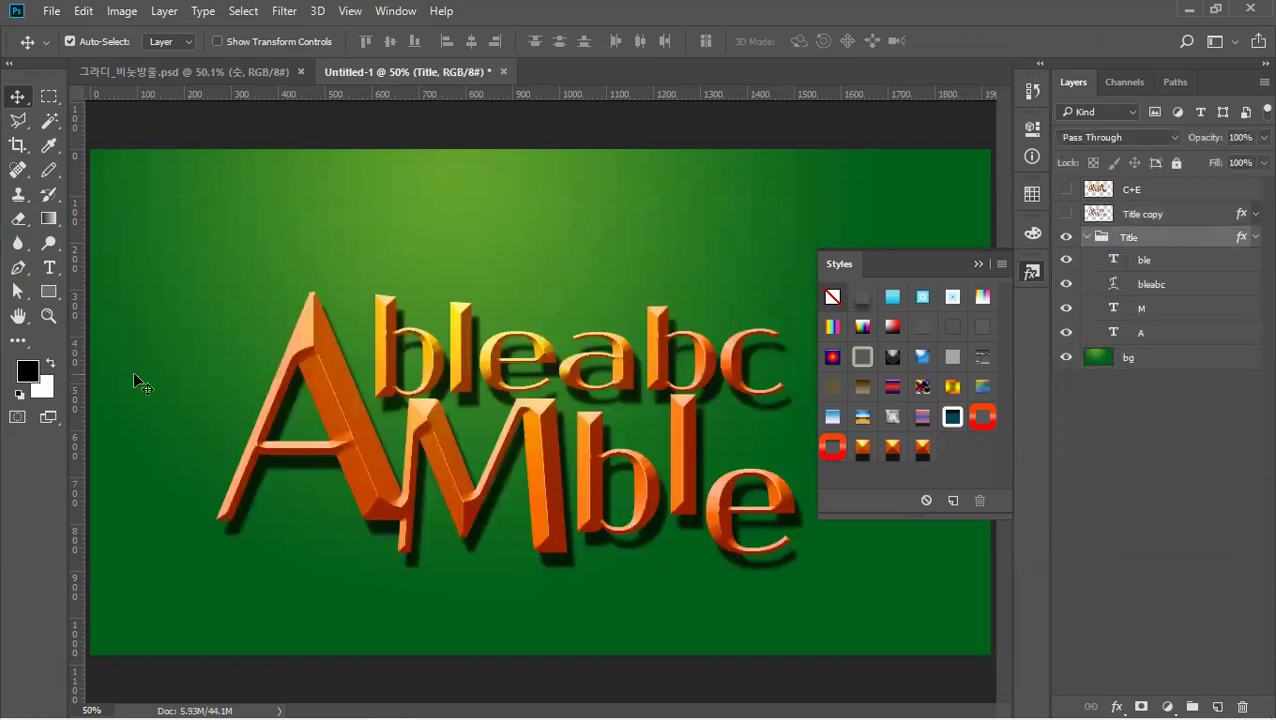
Replace the large capital A text in the Title group with a lowercase a.
click(49, 267)
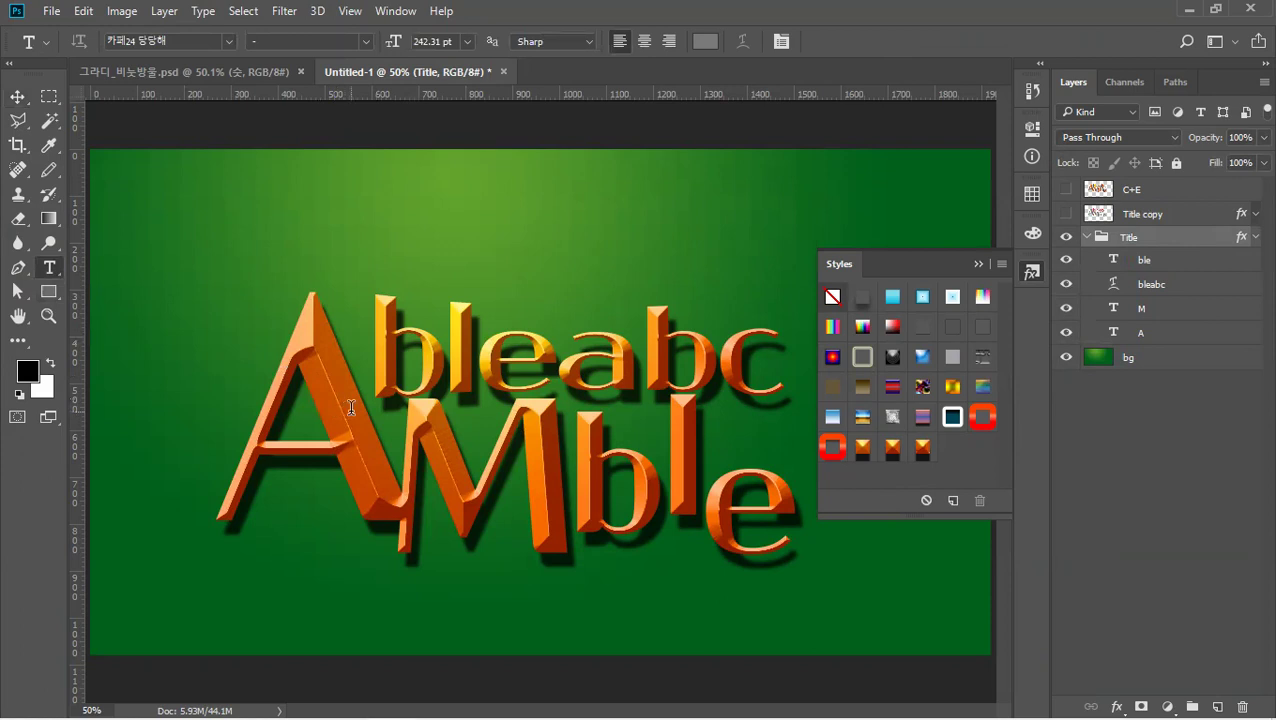
click(336, 405)
double_click(336, 405)
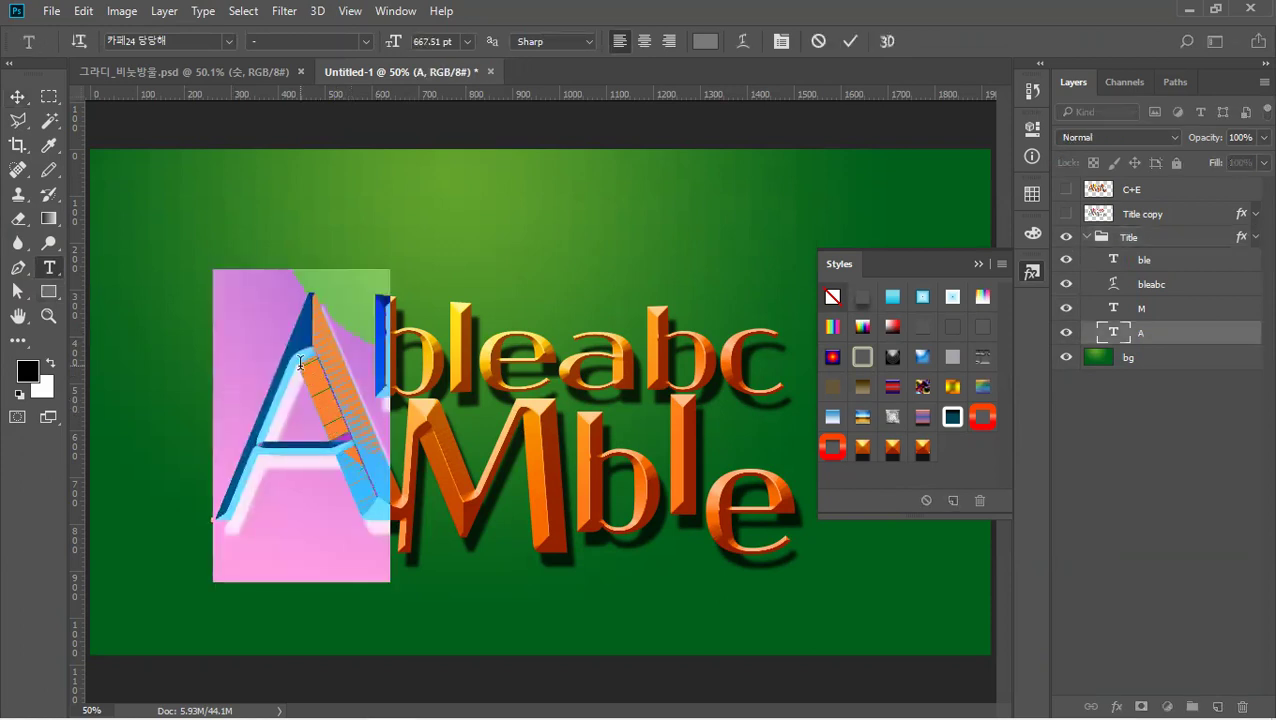
key(BackSpace)
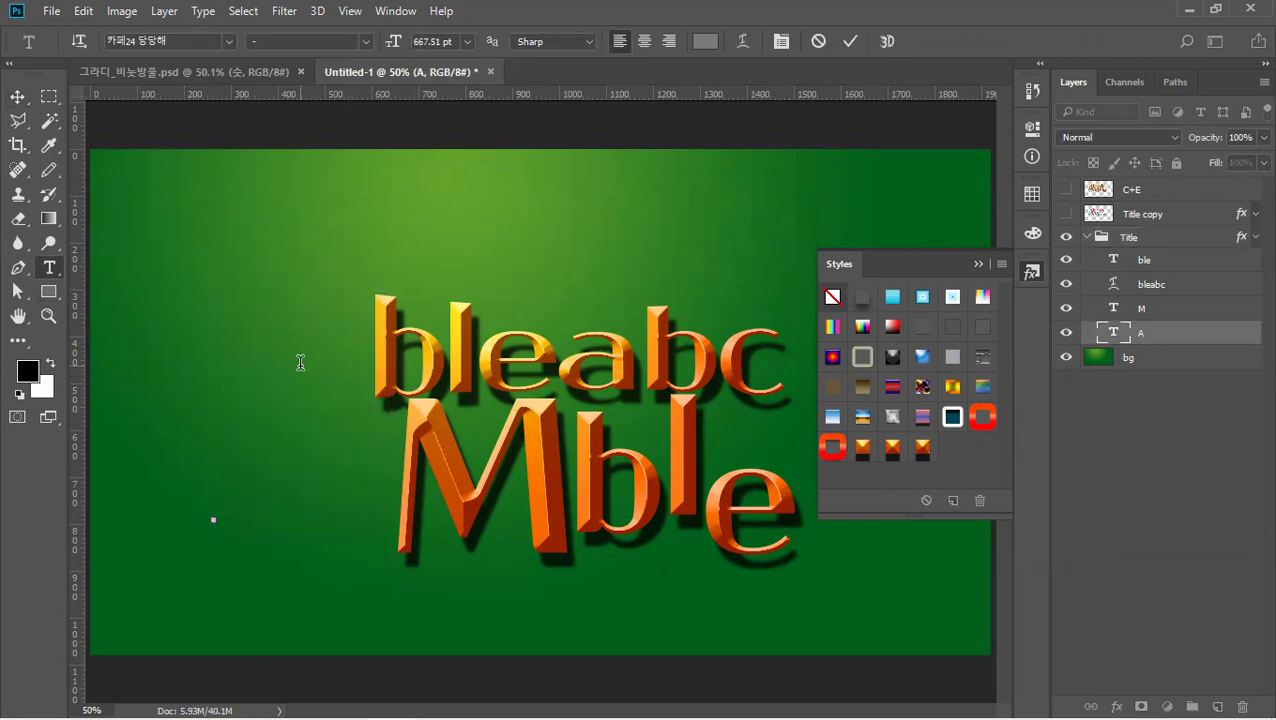
text(ㅁ)
key(BackSpace)
text(a)
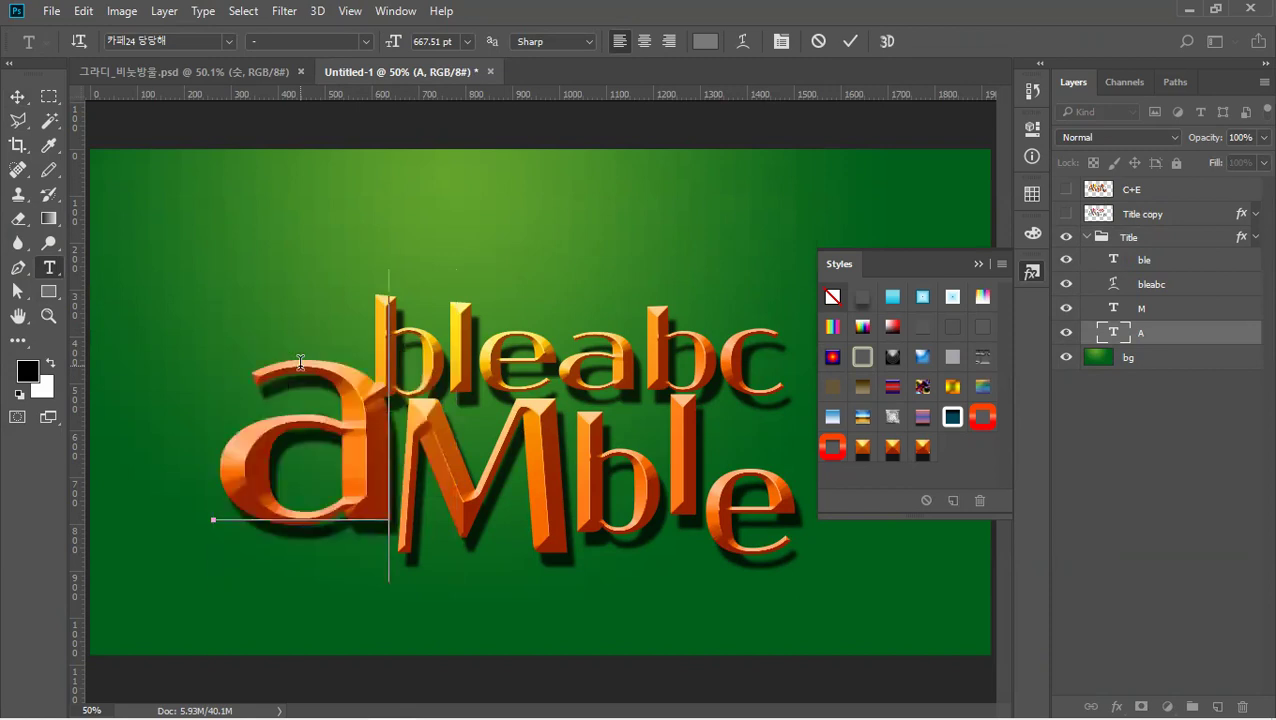
Move the large a upward and slightly left, and shift the M and the lower ble text slightly right.
click(18, 96)
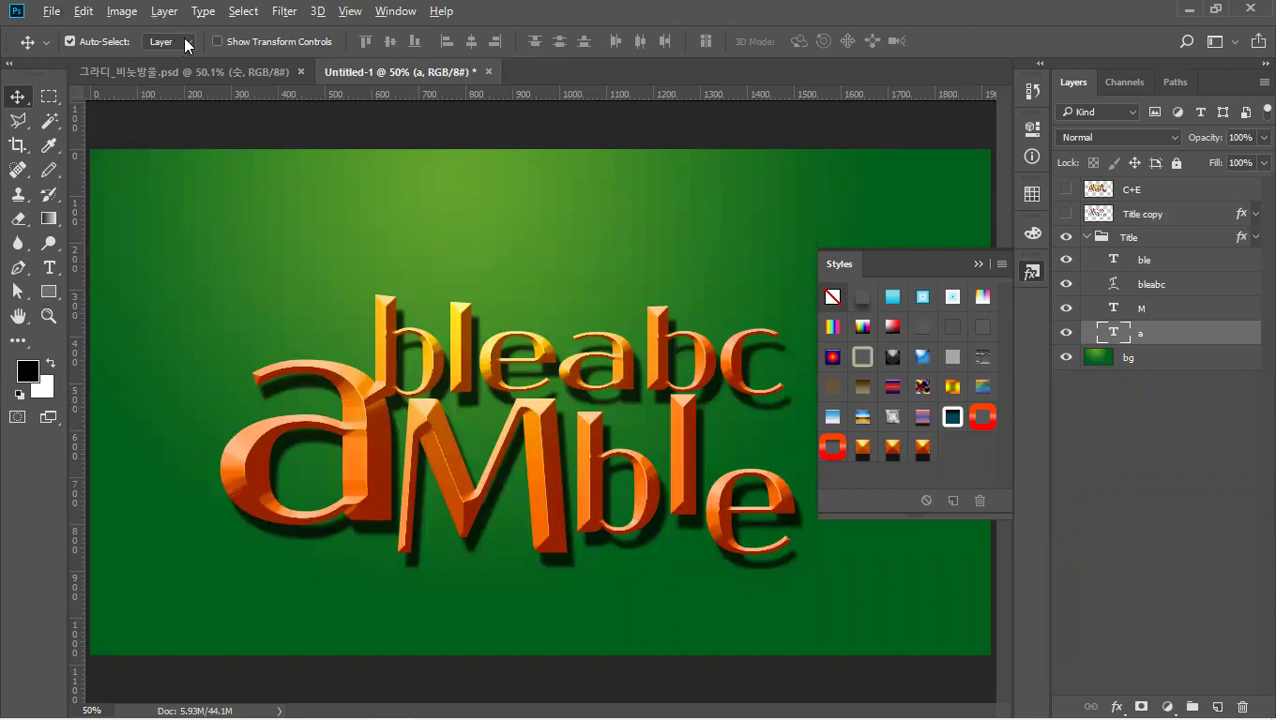
drag(324, 376, 313, 323)
drag(434, 416, 441, 416)
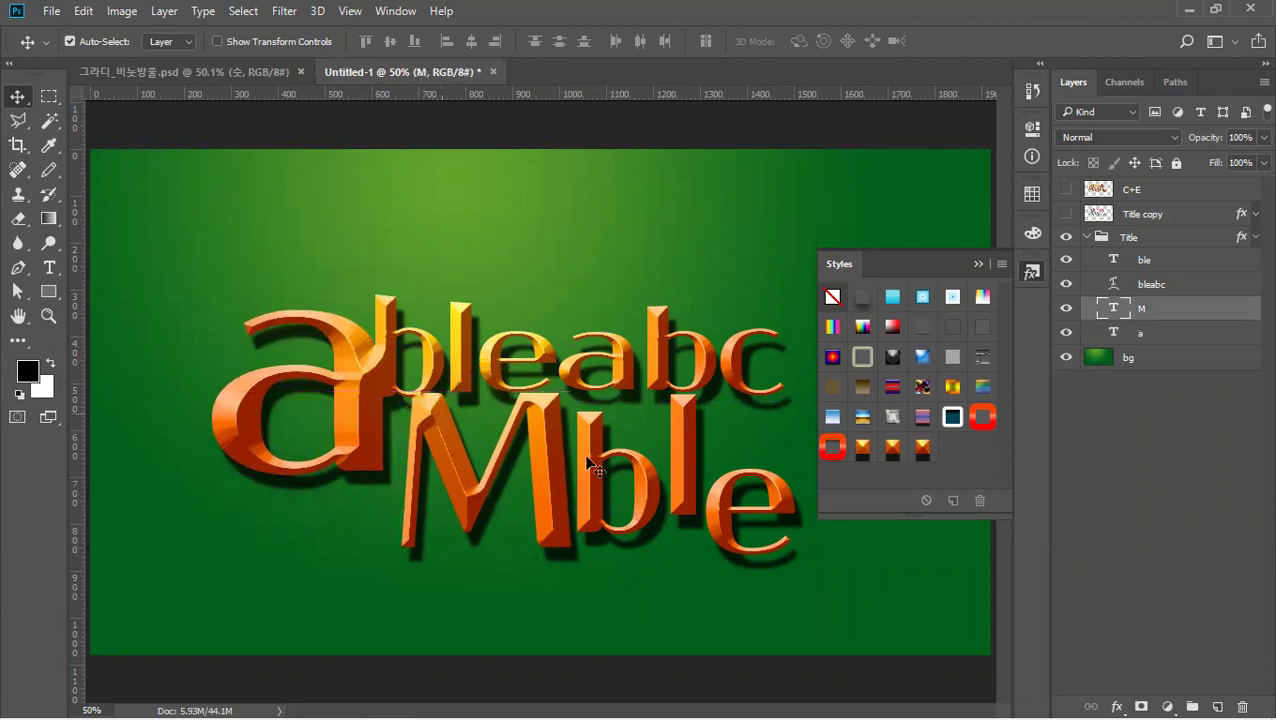
drag(642, 458, 653, 455)
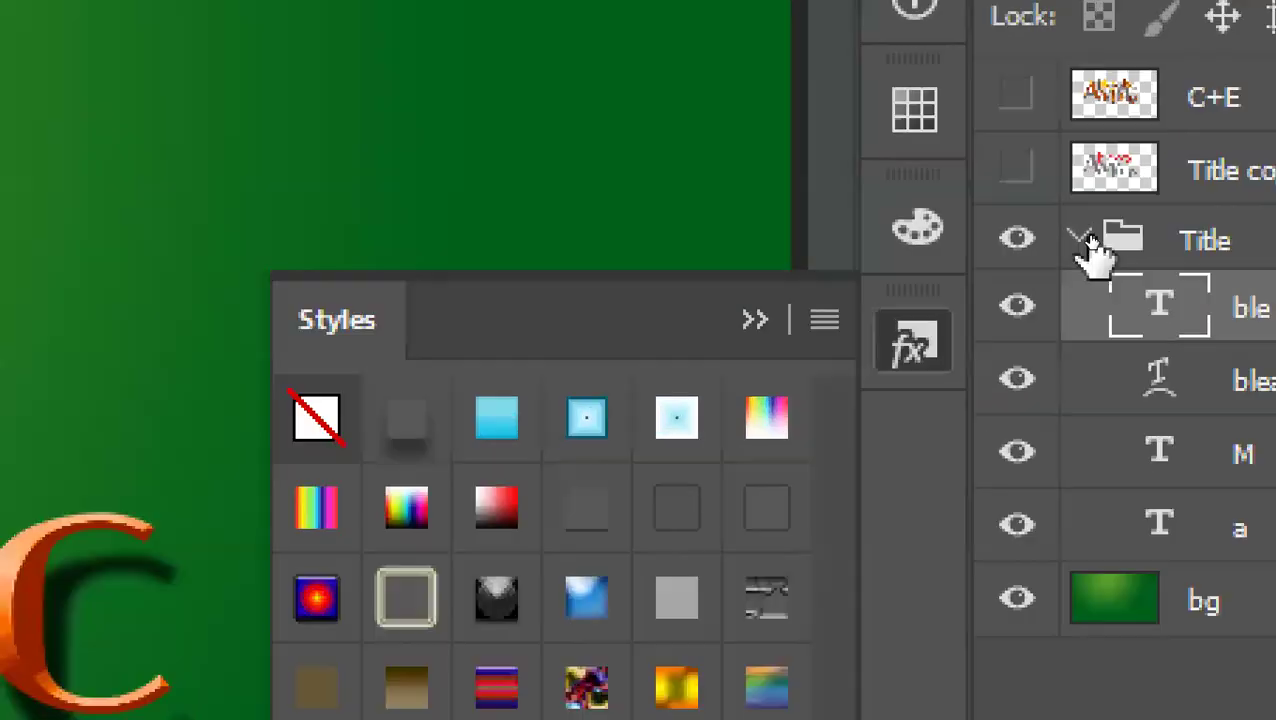
Collapse the Title group and rename it 52.
click(1082, 240)
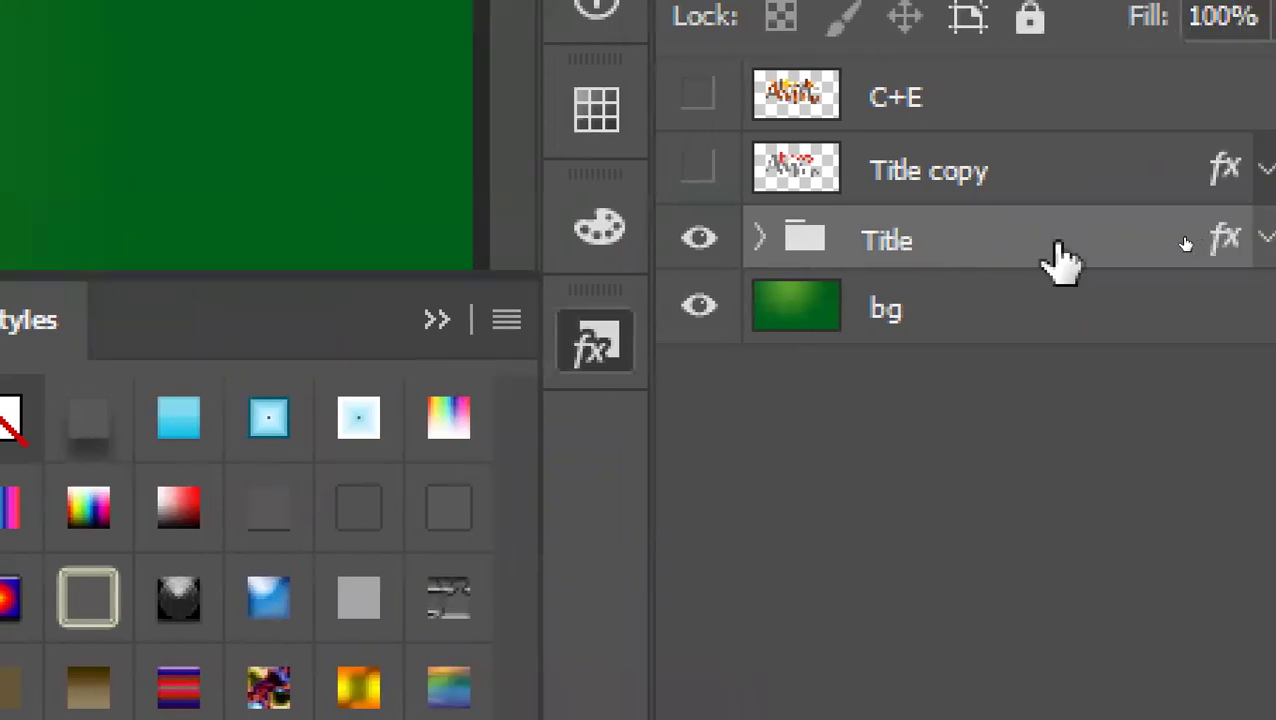
double_click(872, 241)
text(52)
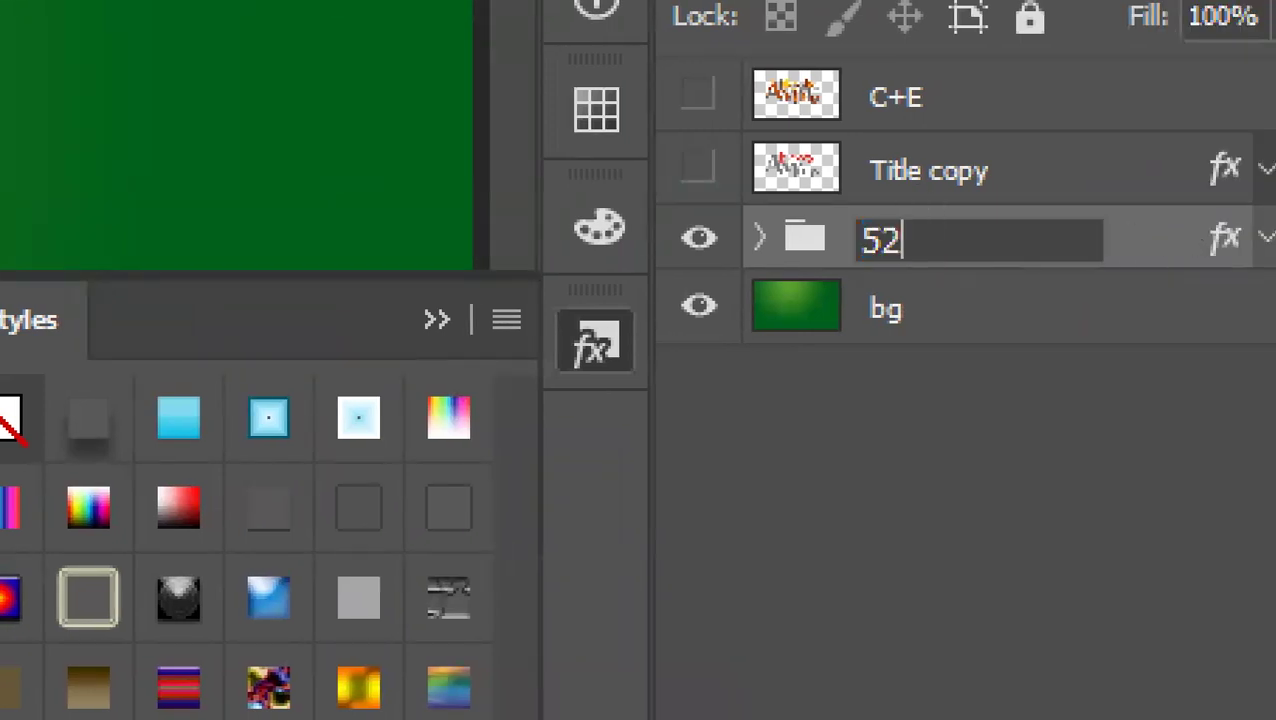
key(Return)
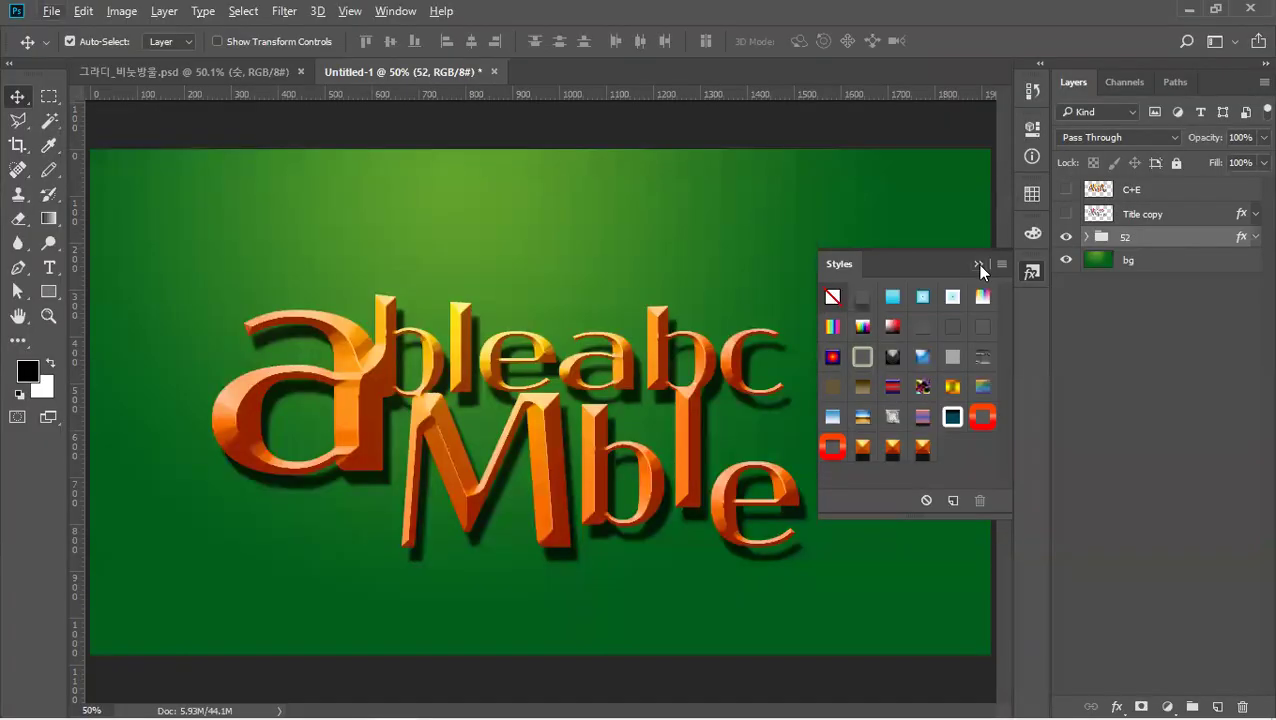
click(978, 265)
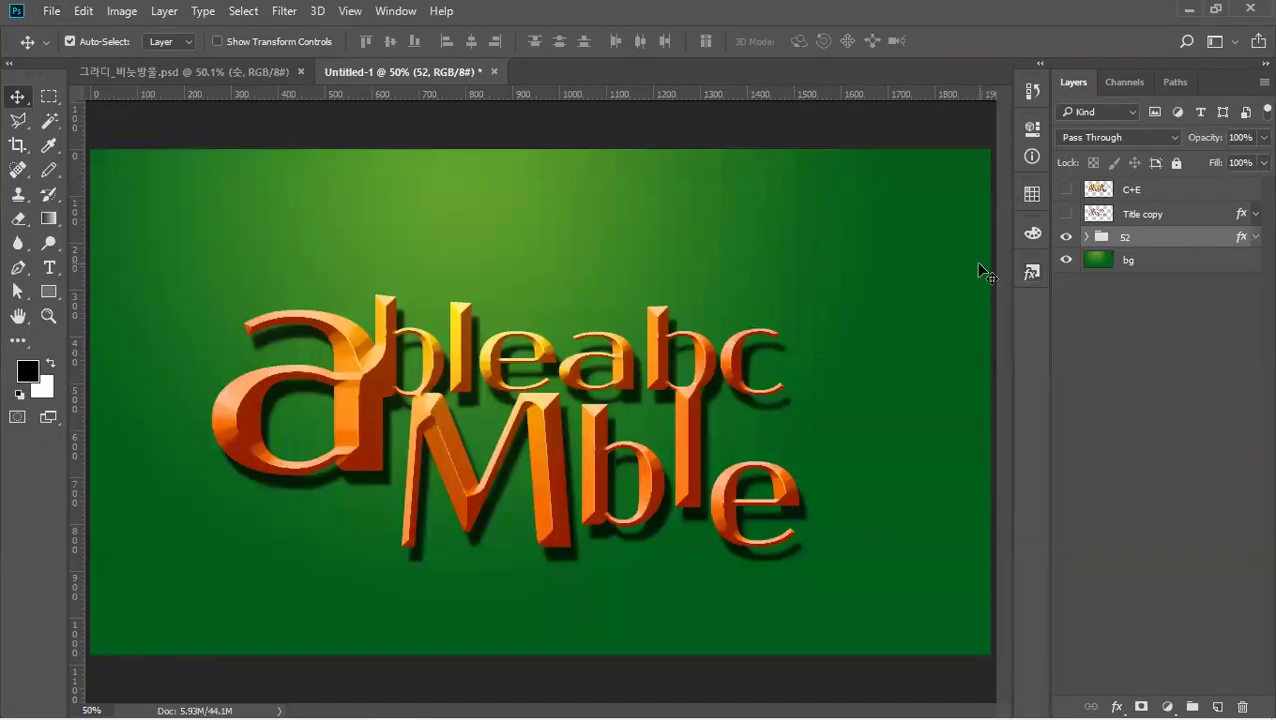
key(ctrl)
key(ctrl+s)
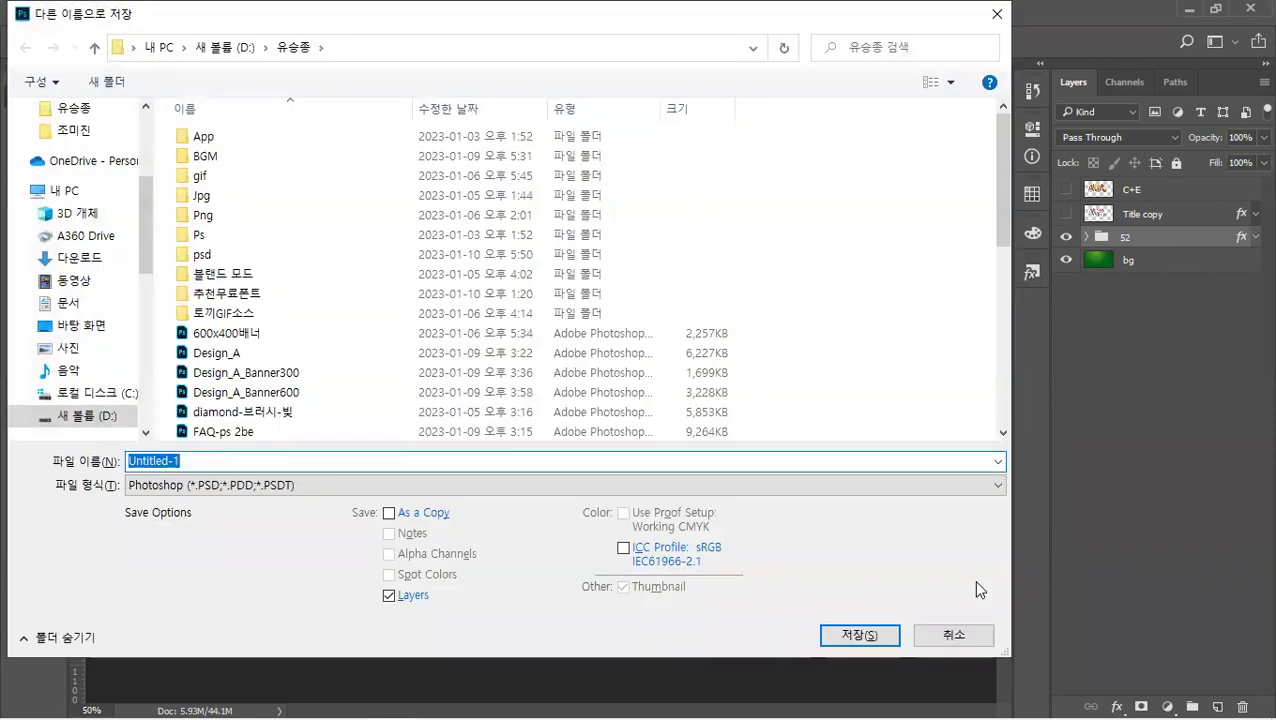
click(968, 635)
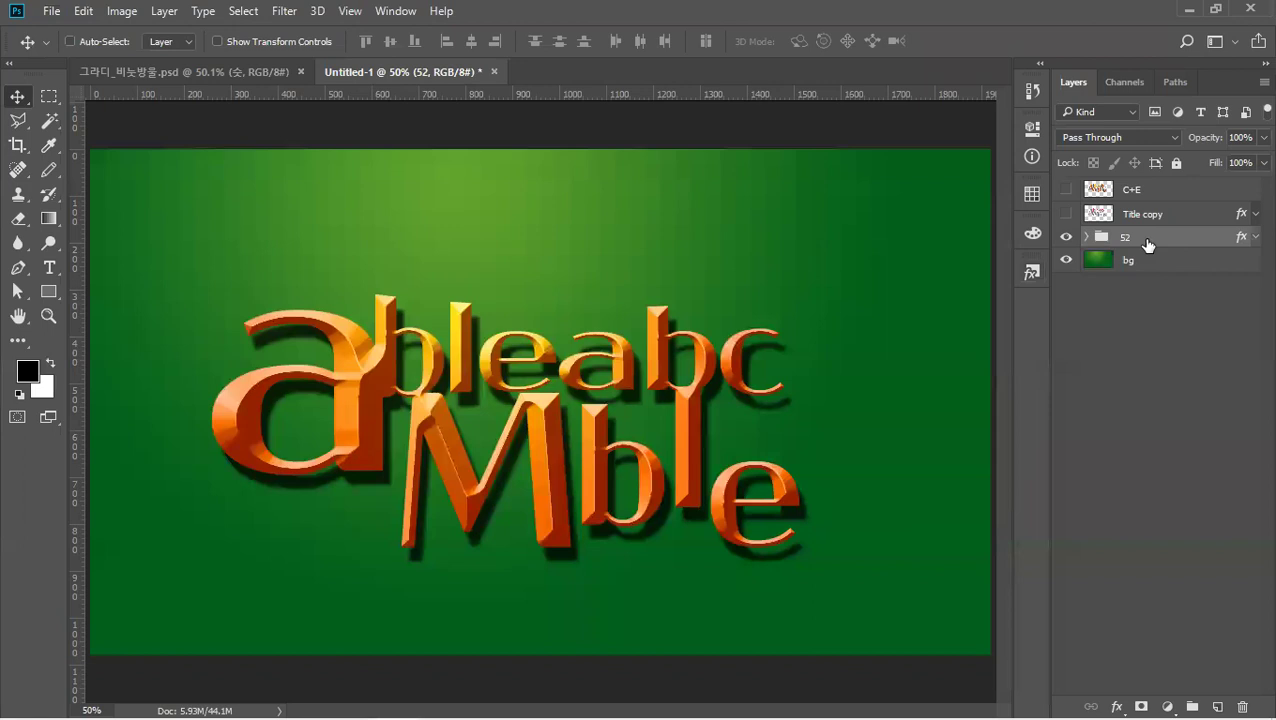
Duplicate the 52 group, hide the original, and toggle the copy's visibility to check it.
key(ctrl+j)
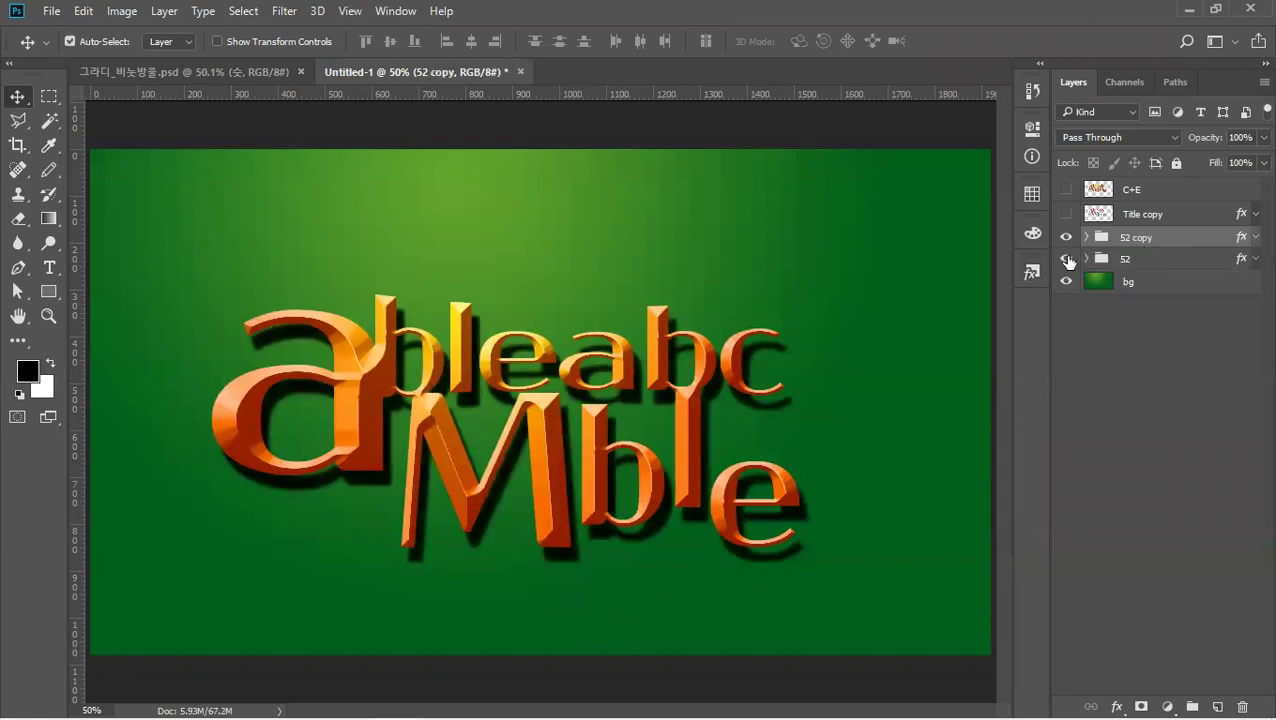
click(1066, 259)
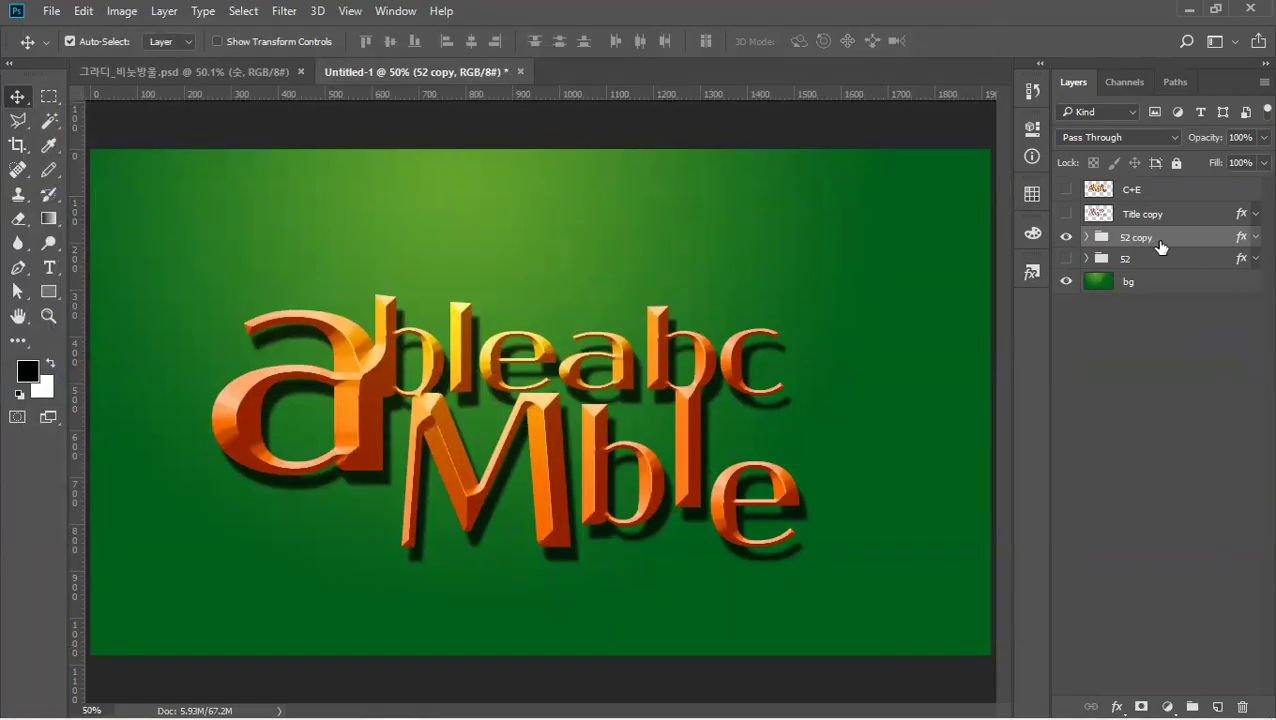
click(1066, 238)
click(1066, 238)
click(1066, 238)
click(1066, 238)
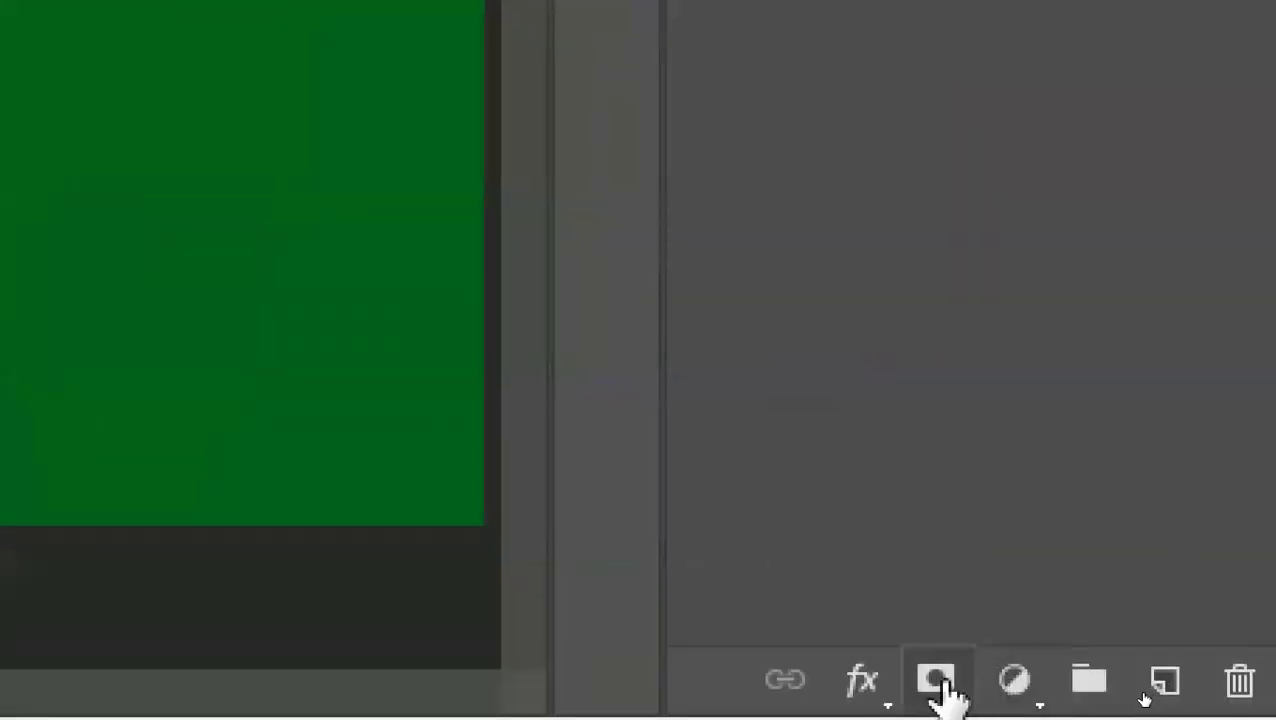
Add a layer mask to the 52 copy group and paint a black Pencil dot on the large a's stem.
click(936, 682)
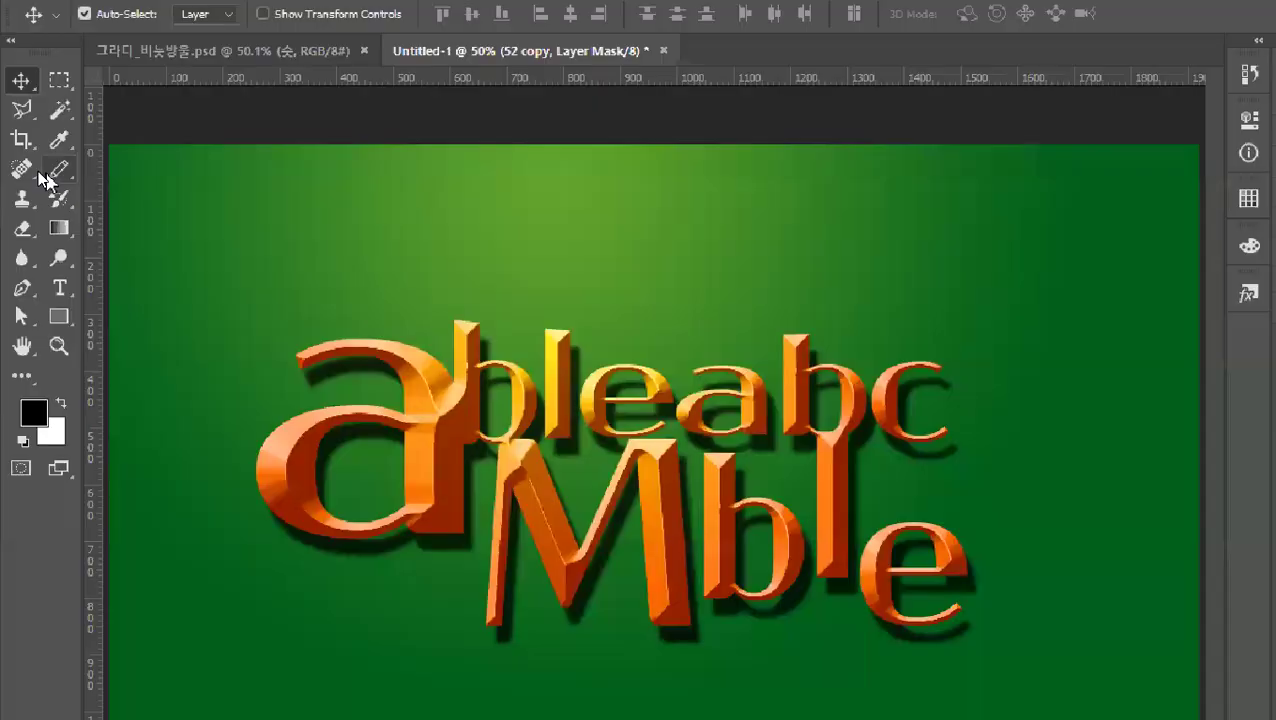
click(53, 175)
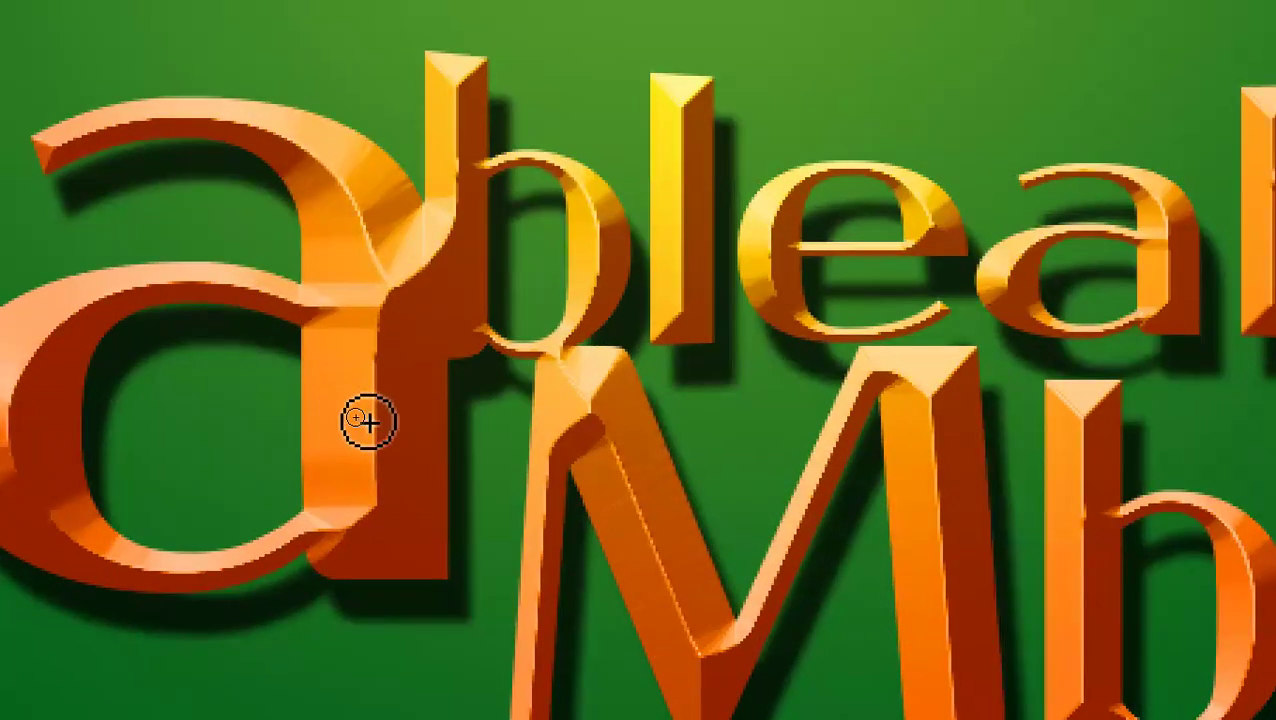
click(368, 422)
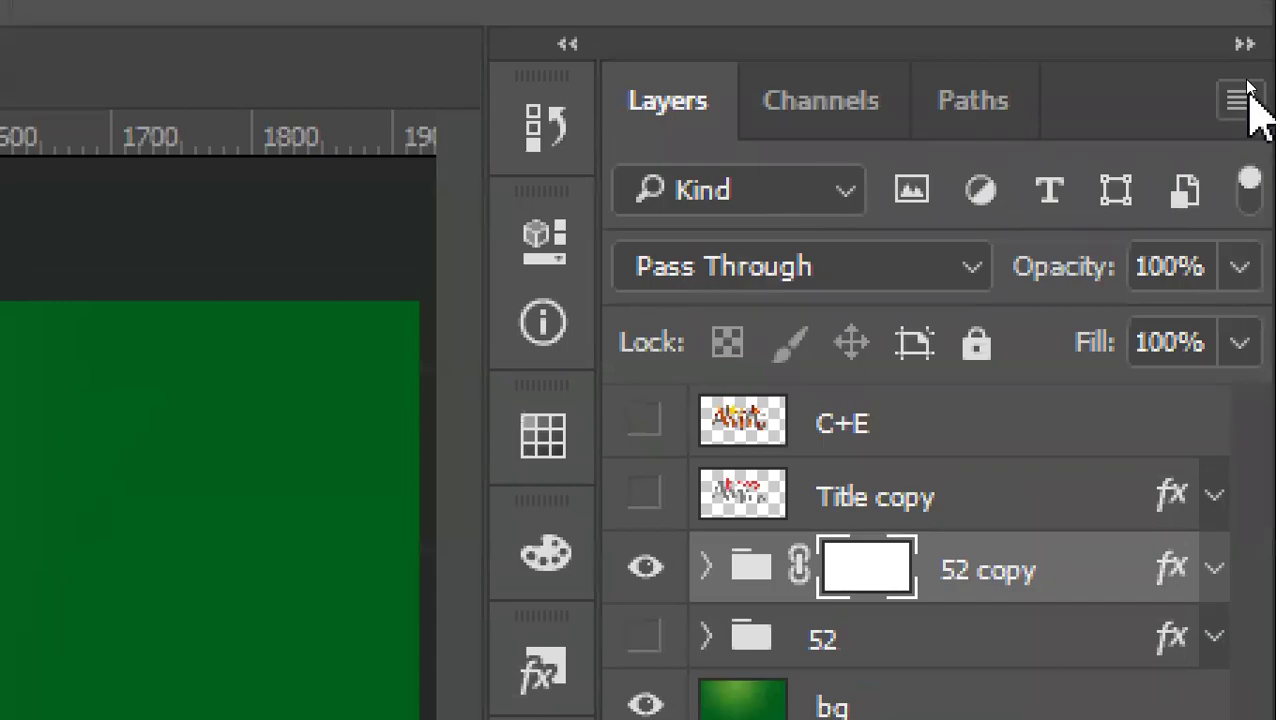
Set the layer thumbnails to the largest size, keeping Entire Document as the thumbnail contents.
click(1238, 99)
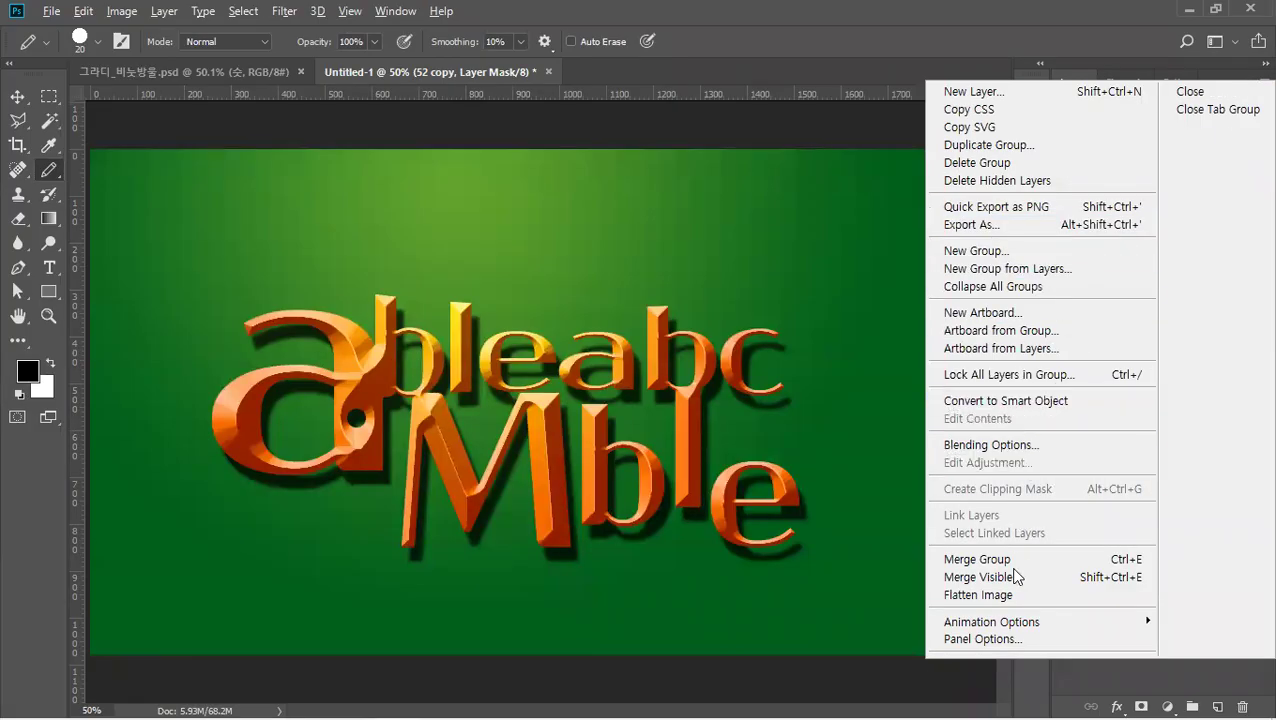
click(1007, 638)
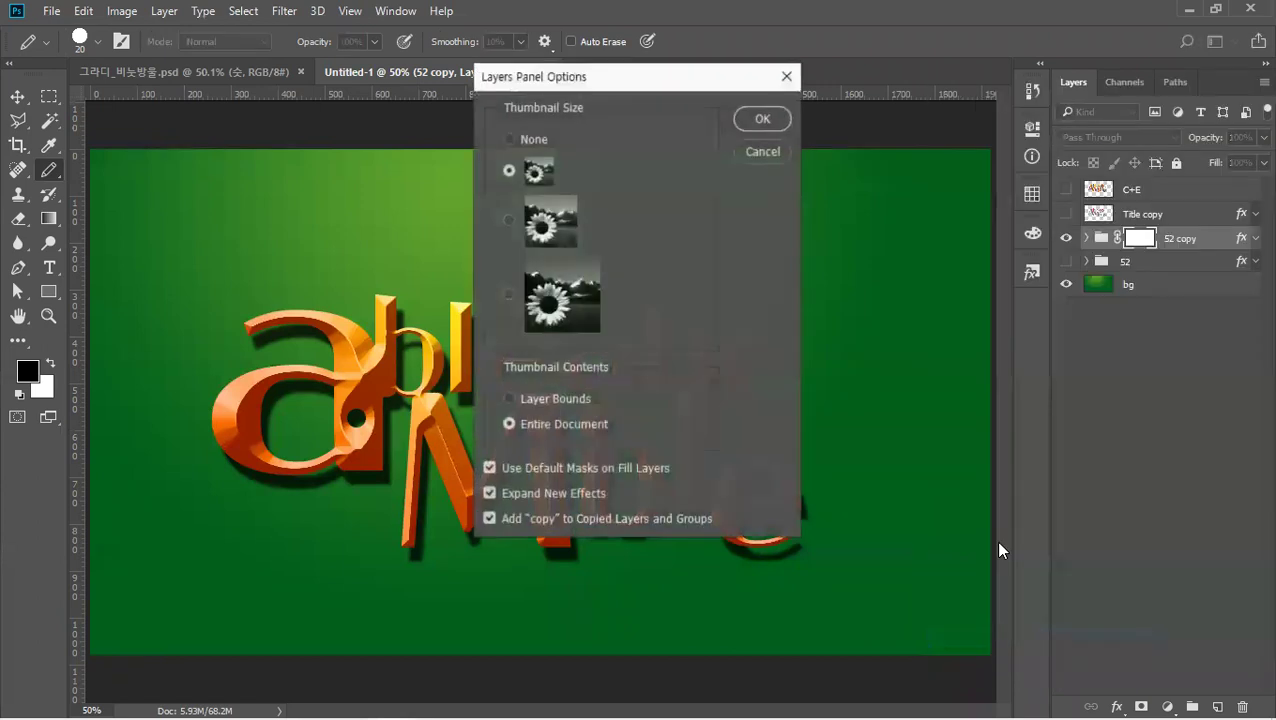
click(549, 303)
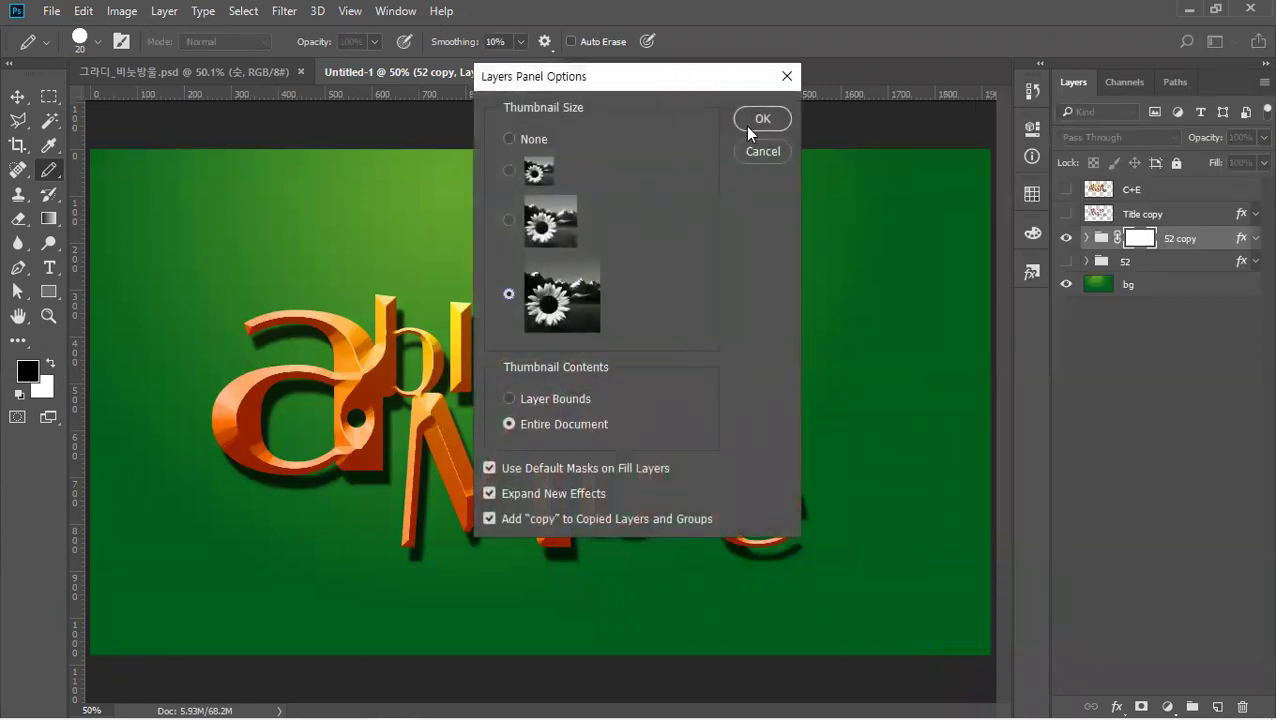
key(Return)
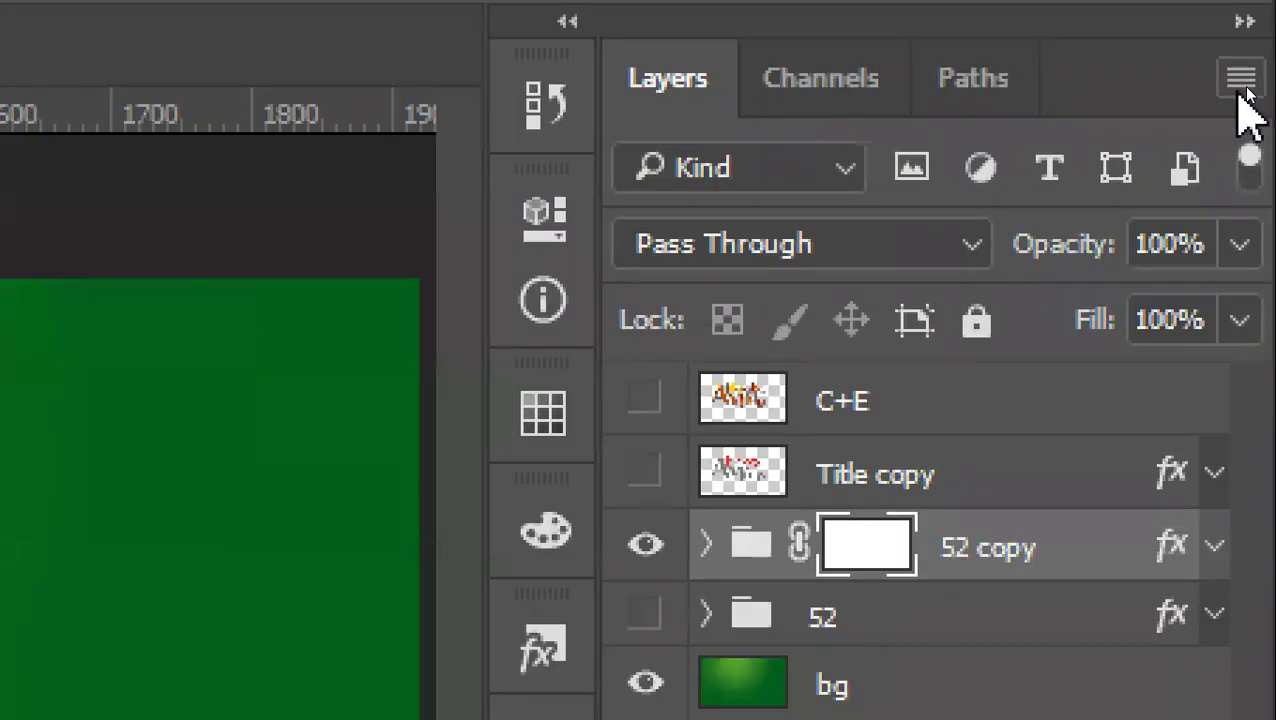
click(1241, 80)
click(1241, 89)
click(1241, 85)
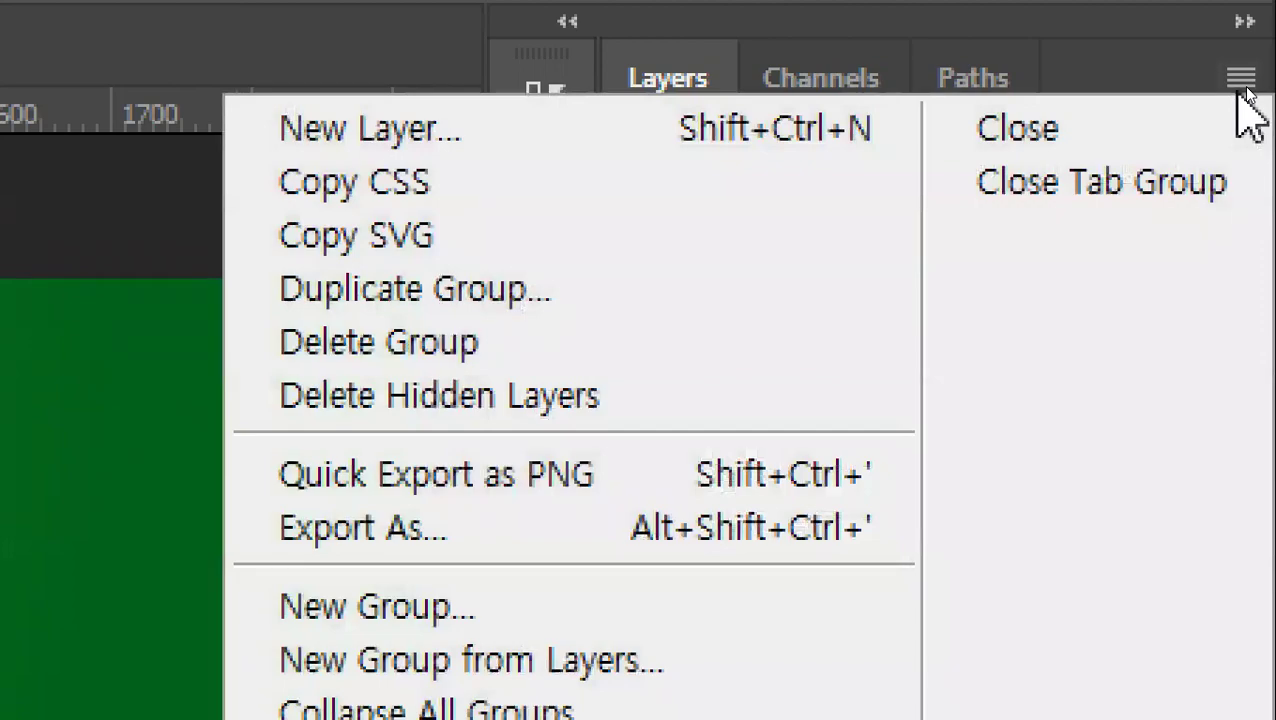
click(1241, 80)
click(1241, 78)
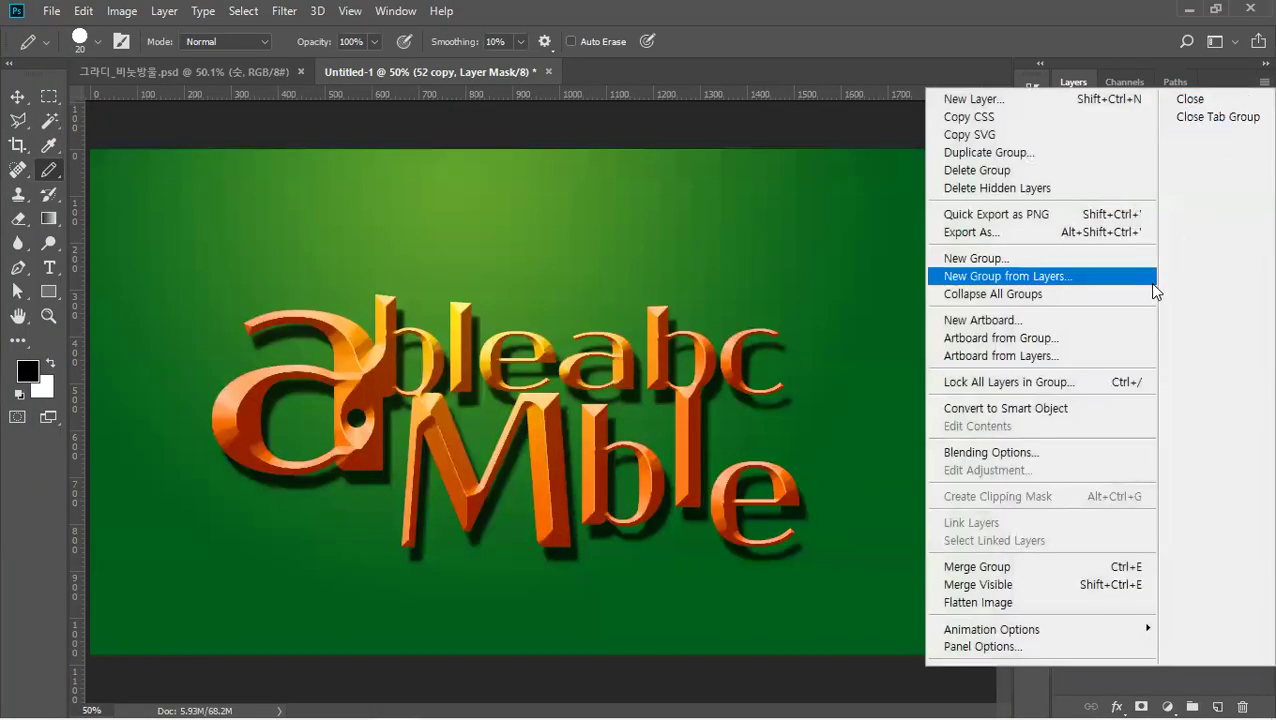
click(1031, 654)
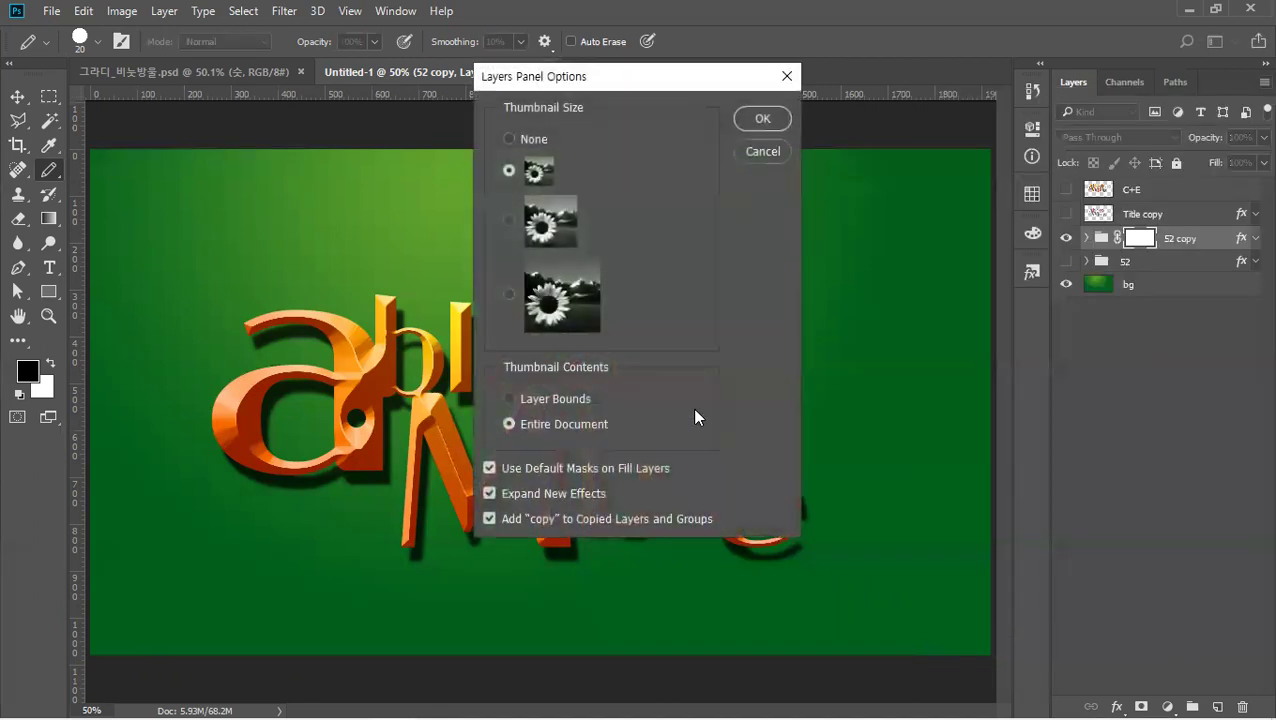
click(513, 300)
click(780, 122)
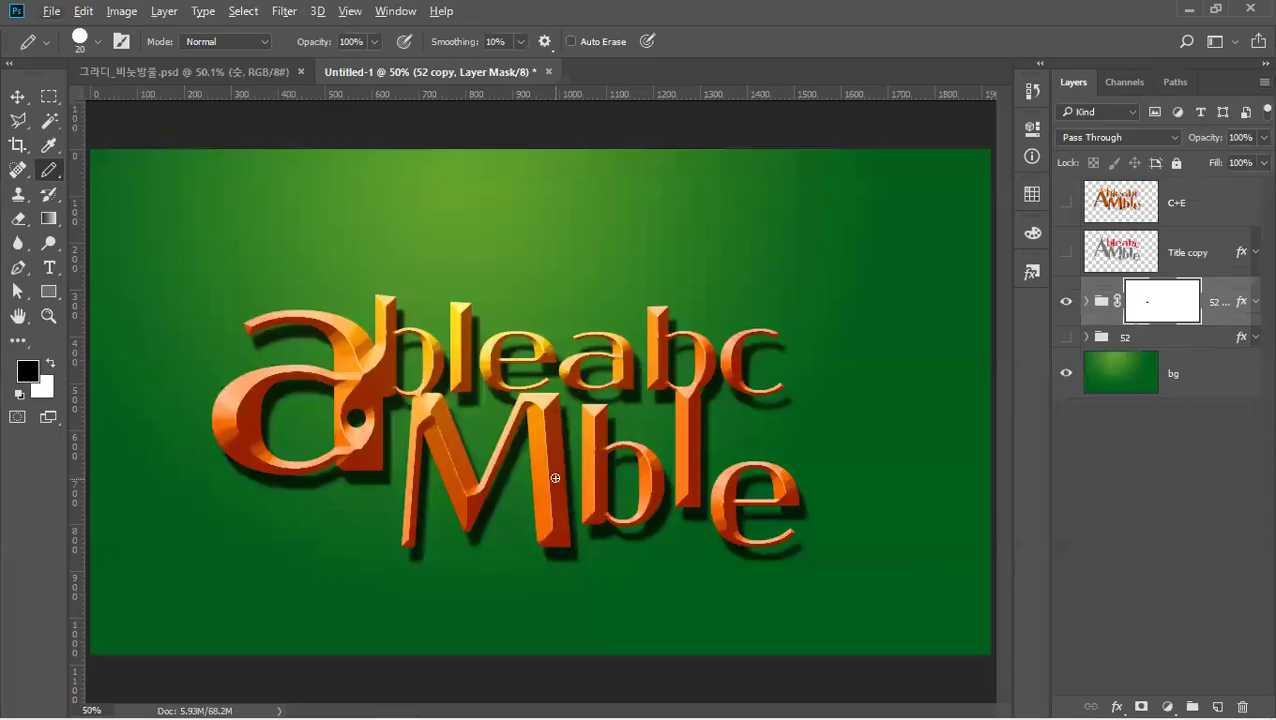
Paint four more black Pencil dots on the group mask, over the M, the lower b, the upper second b, and the e.
click(550, 476)
click(653, 470)
click(704, 363)
click(545, 346)
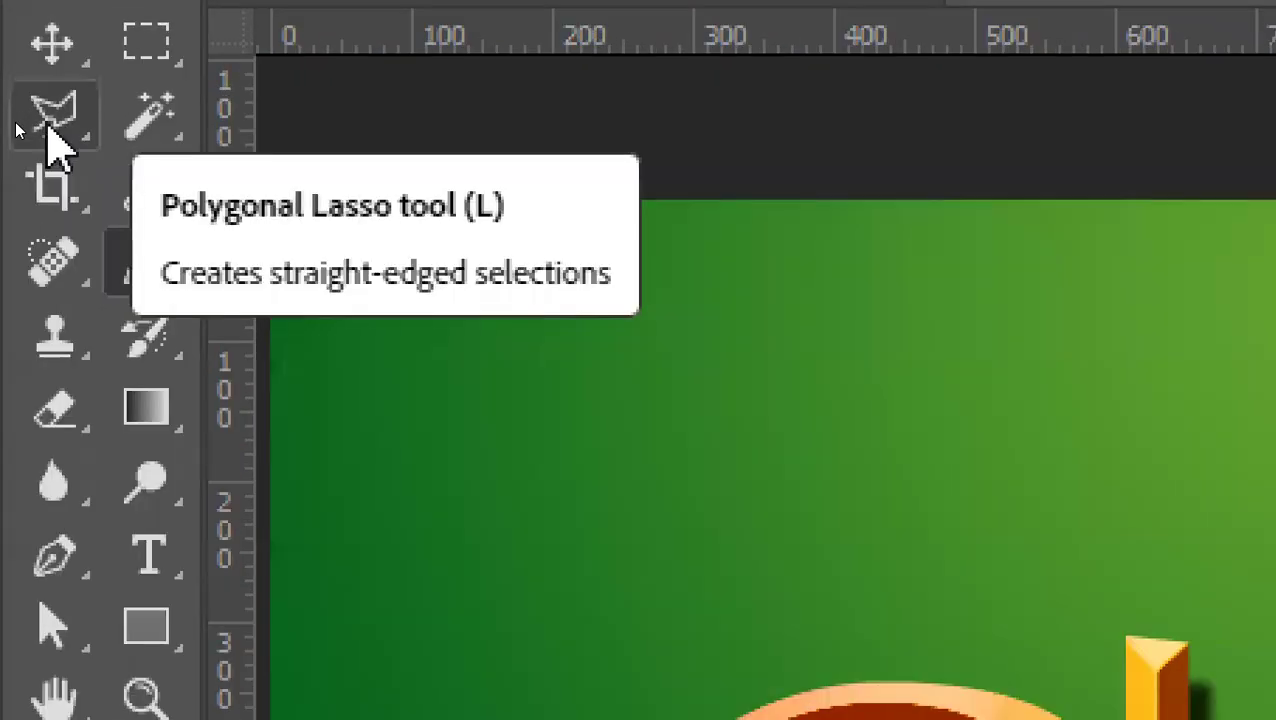
Select a jagged crack across the large a's lower-left curve with the Polygonal Lasso, fill it black on the mask, and deselect.
click(50, 125)
click(634, 607)
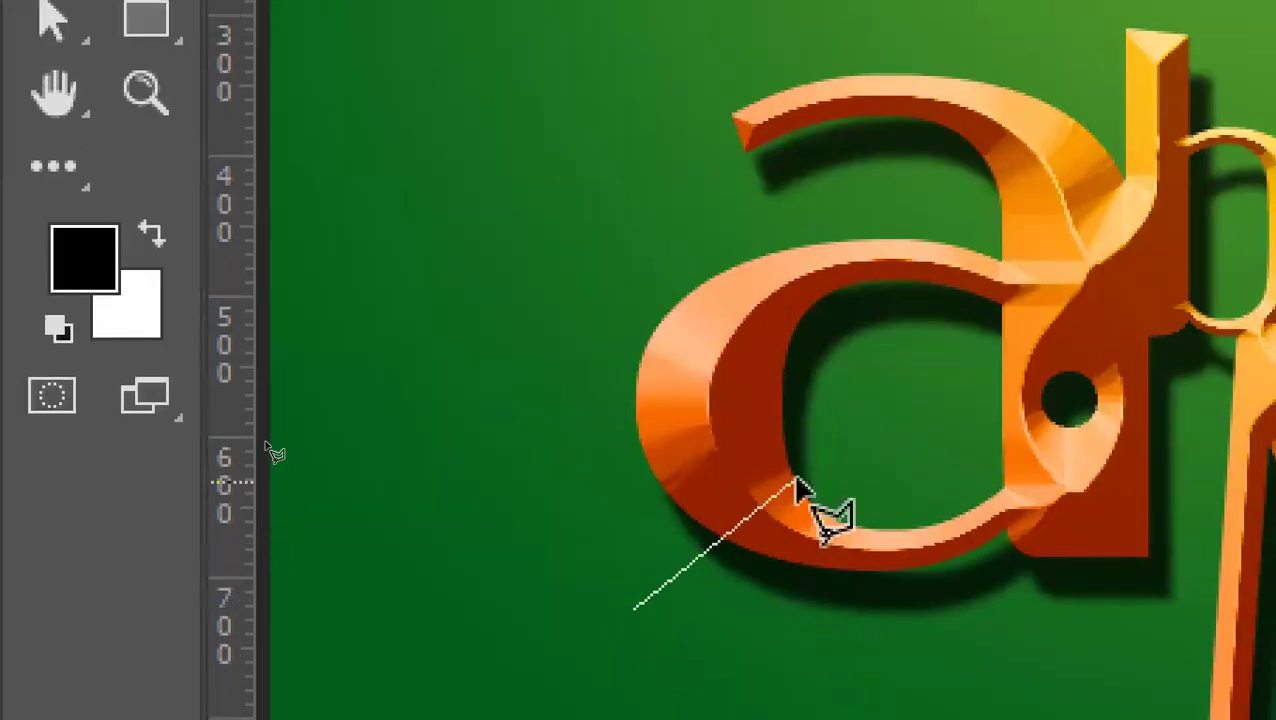
click(713, 448)
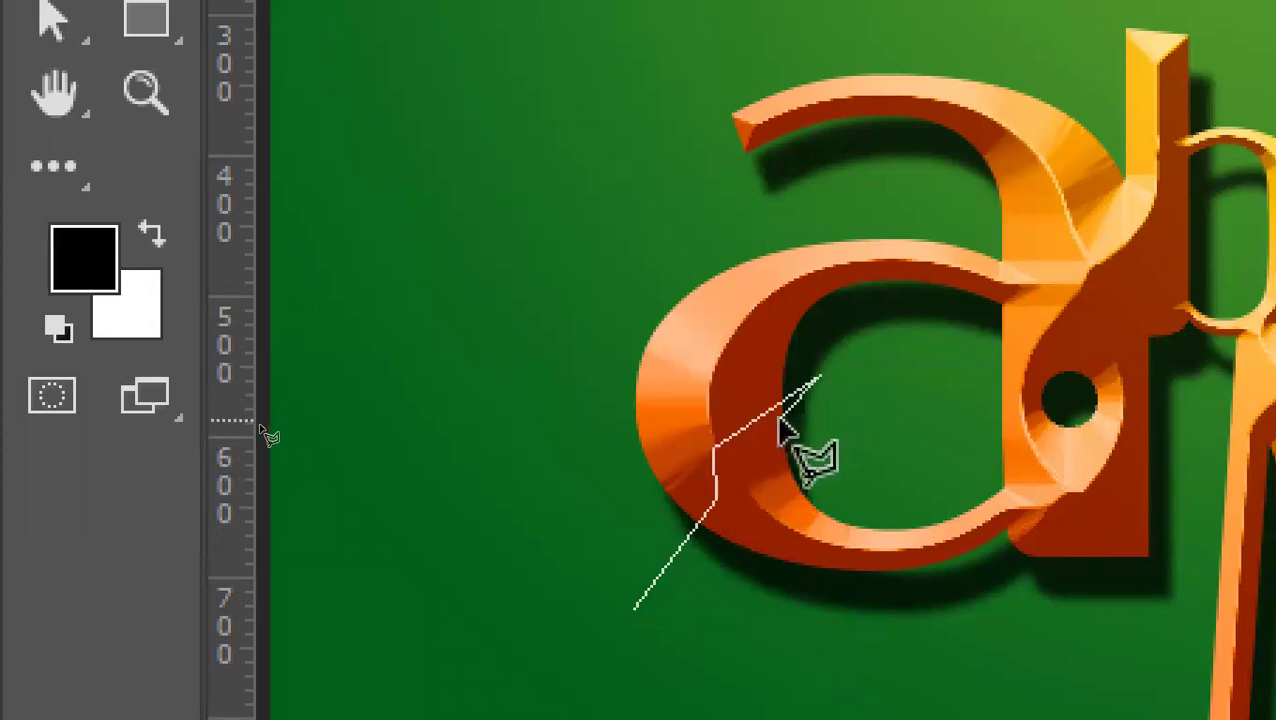
click(740, 447)
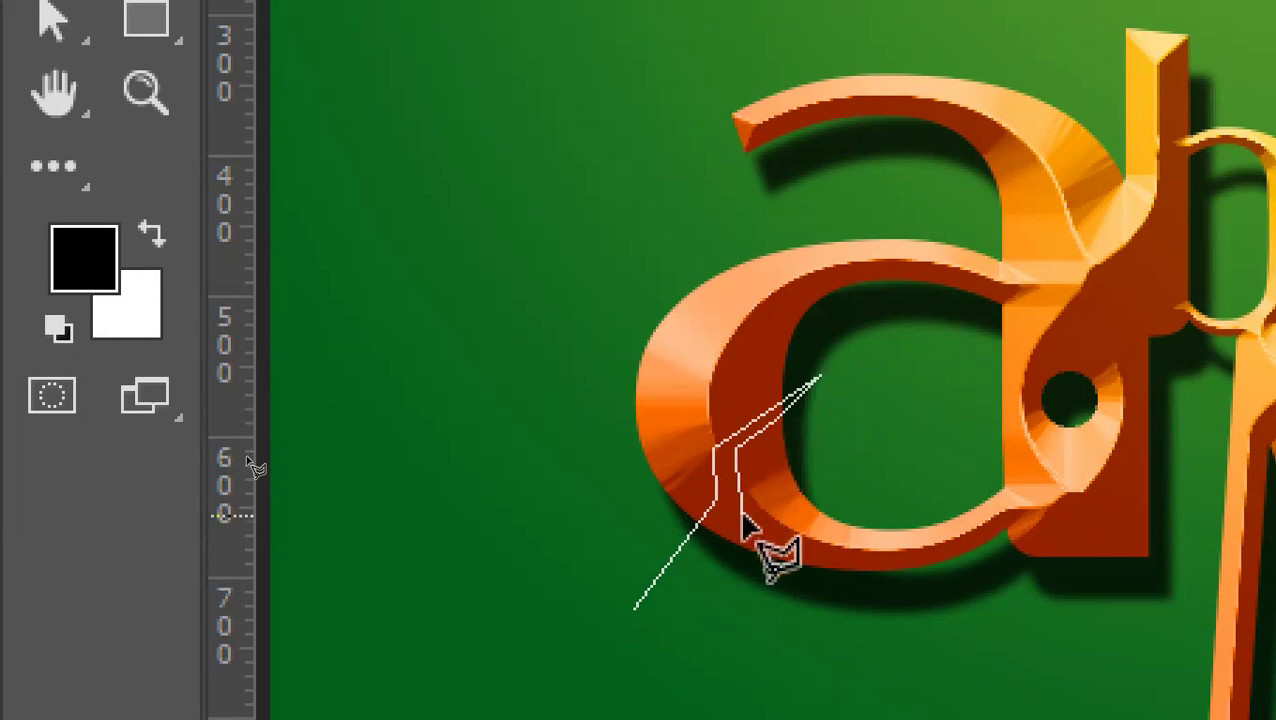
click(742, 506)
double_click(688, 628)
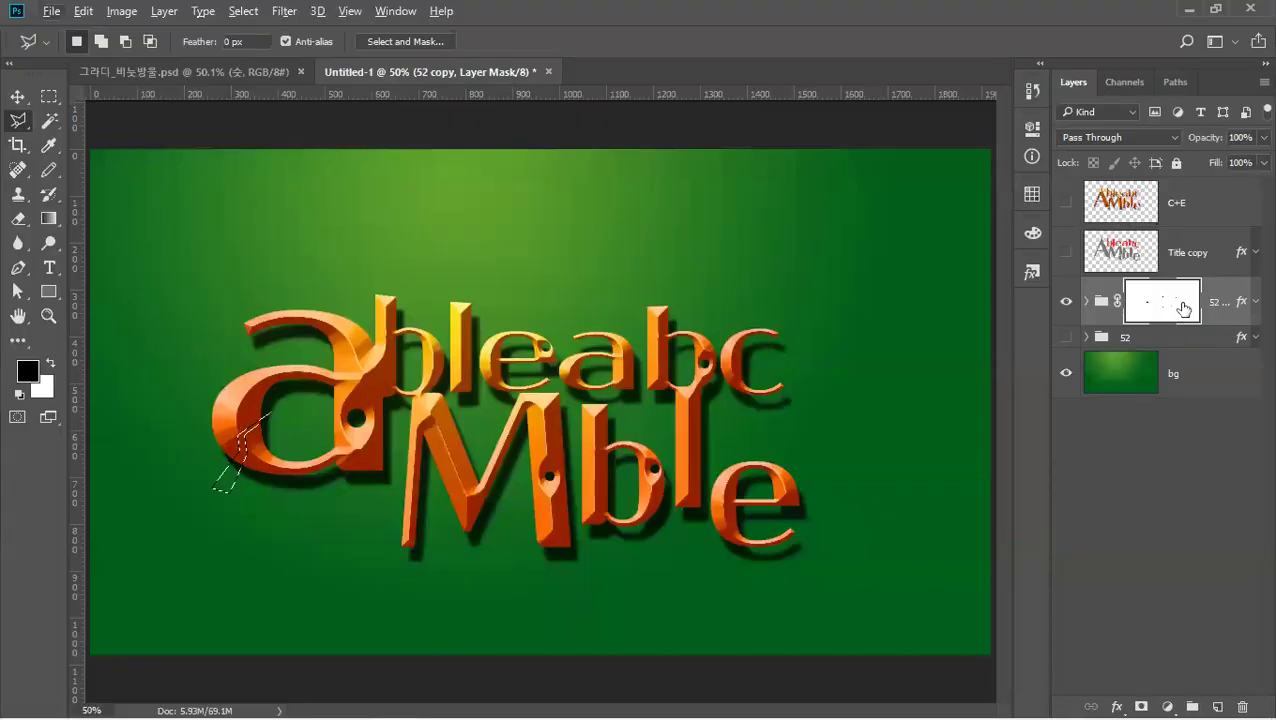
key(alt+Delete)
key(ctrl+d)
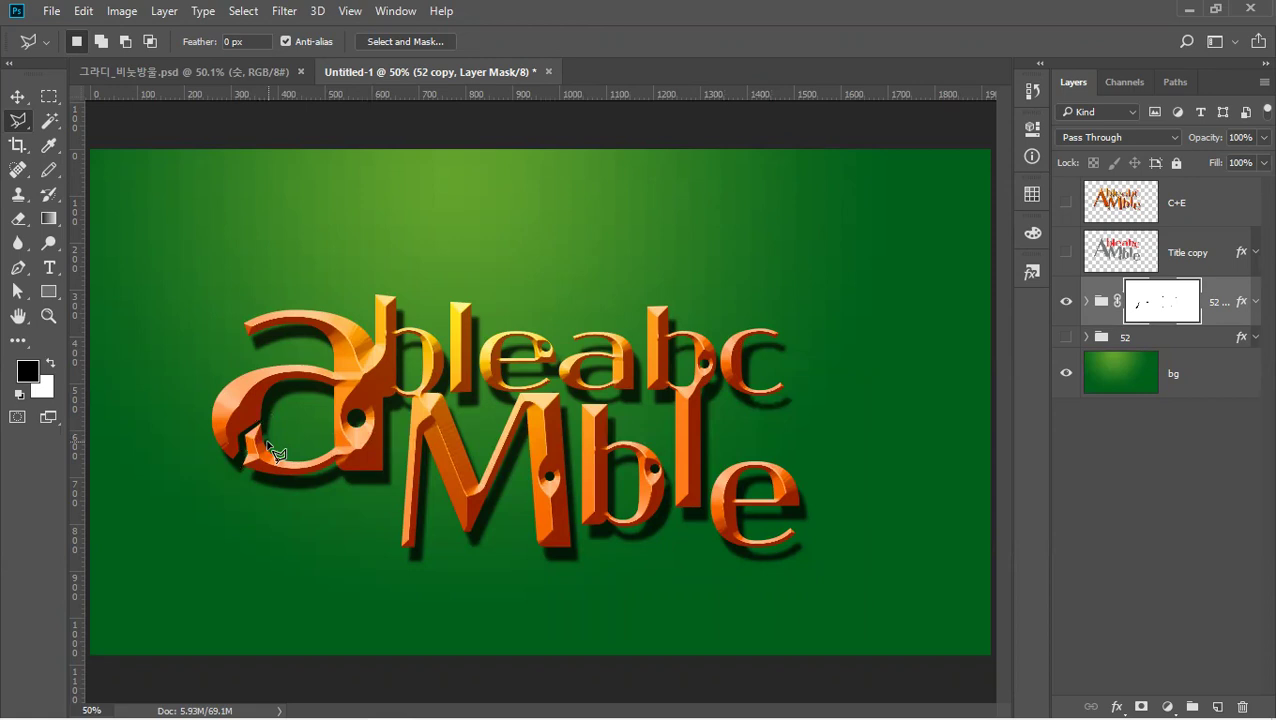
Replace the large a in the 52 copy group with a capital D and move it down and slightly left.
key(t)
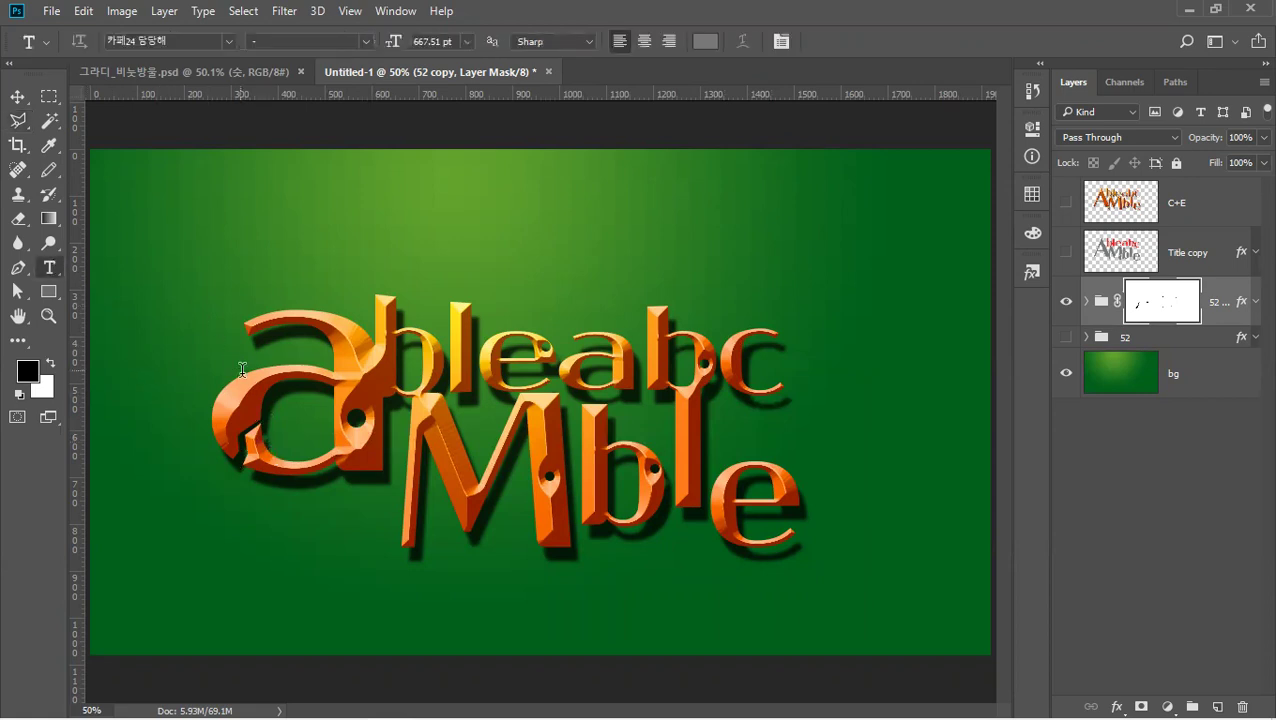
double_click(225, 390)
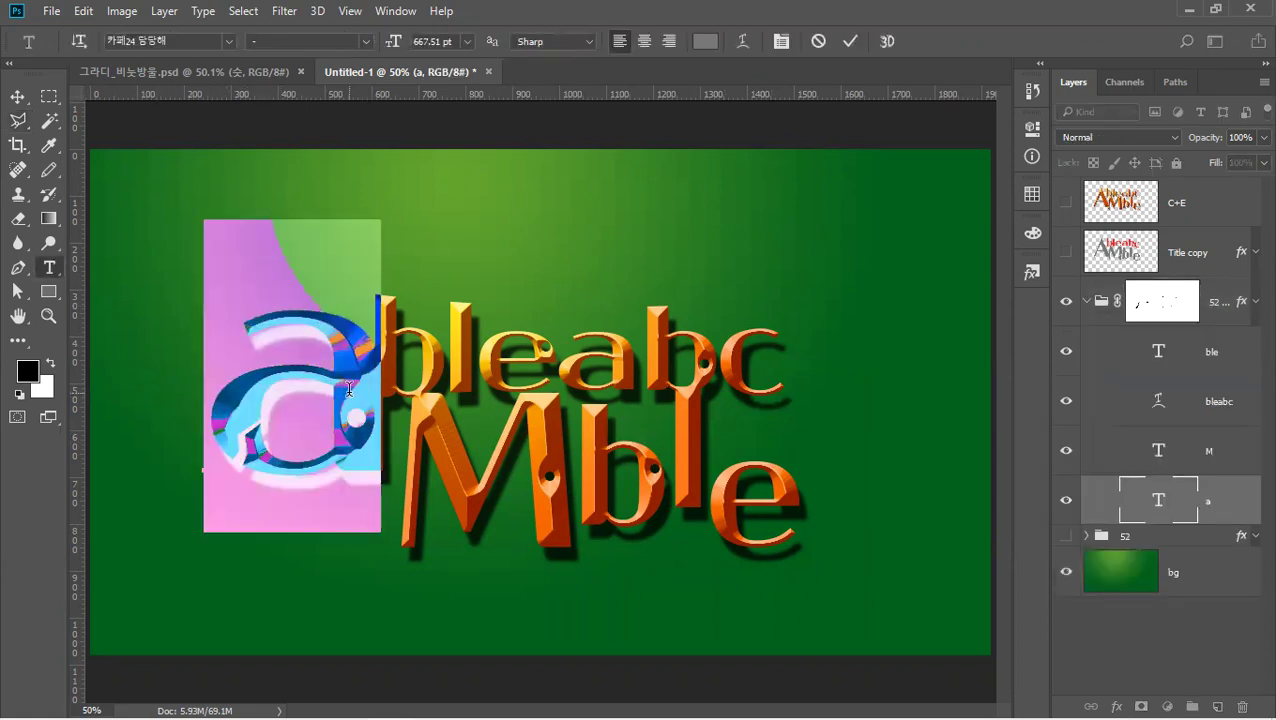
text(D)
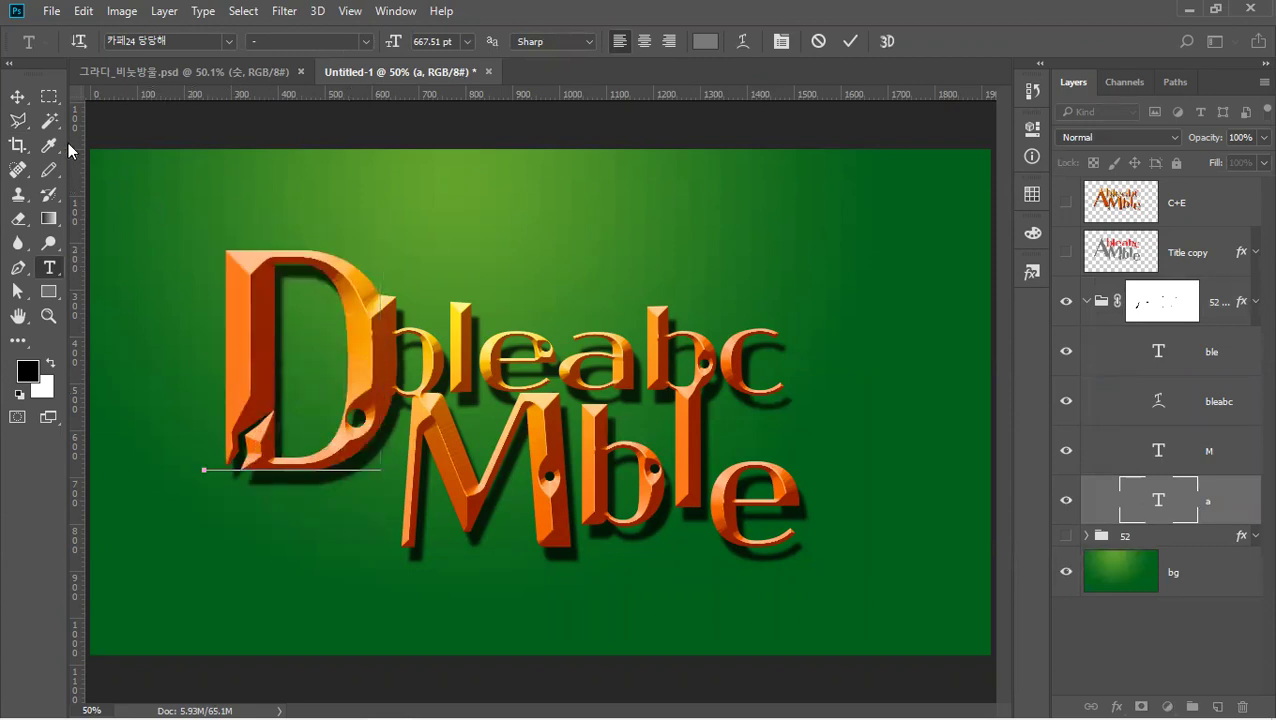
click(18, 100)
drag(249, 317, 236, 368)
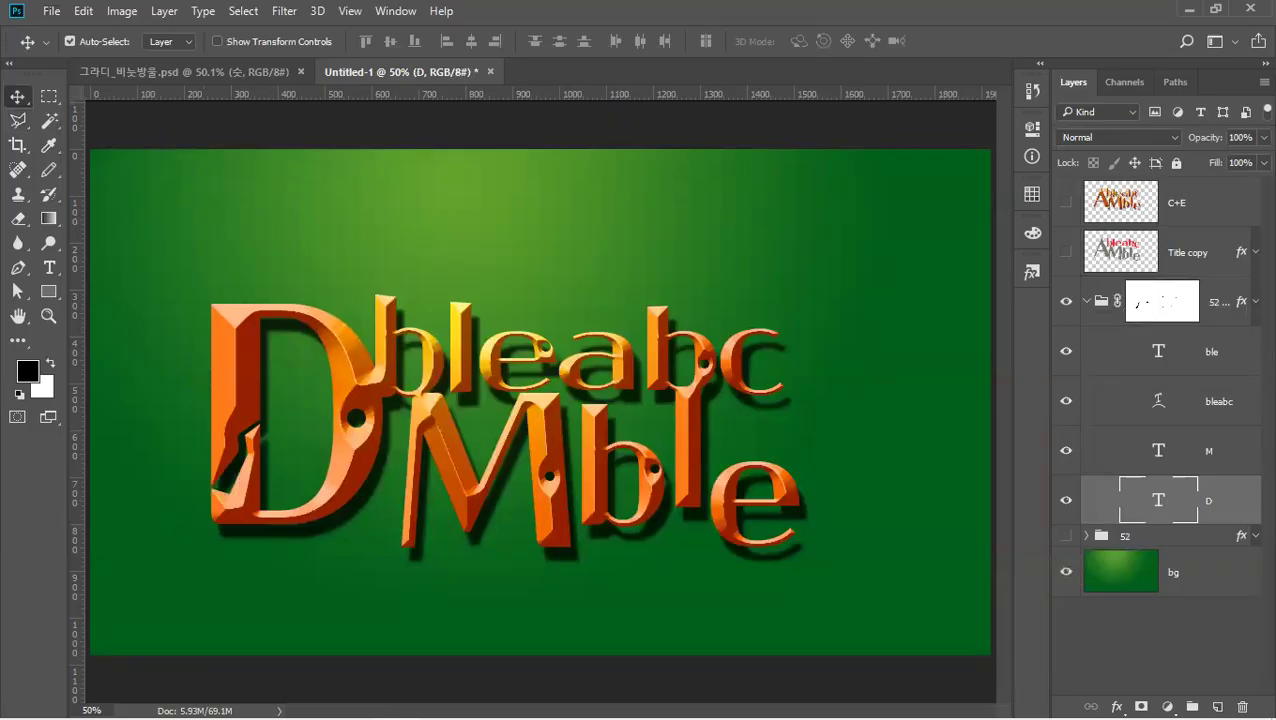
Outline a thin crack across the lower l with the Polygonal Lasso and fill it black on the 52 copy group's mask.
click(22, 124)
click(824, 424)
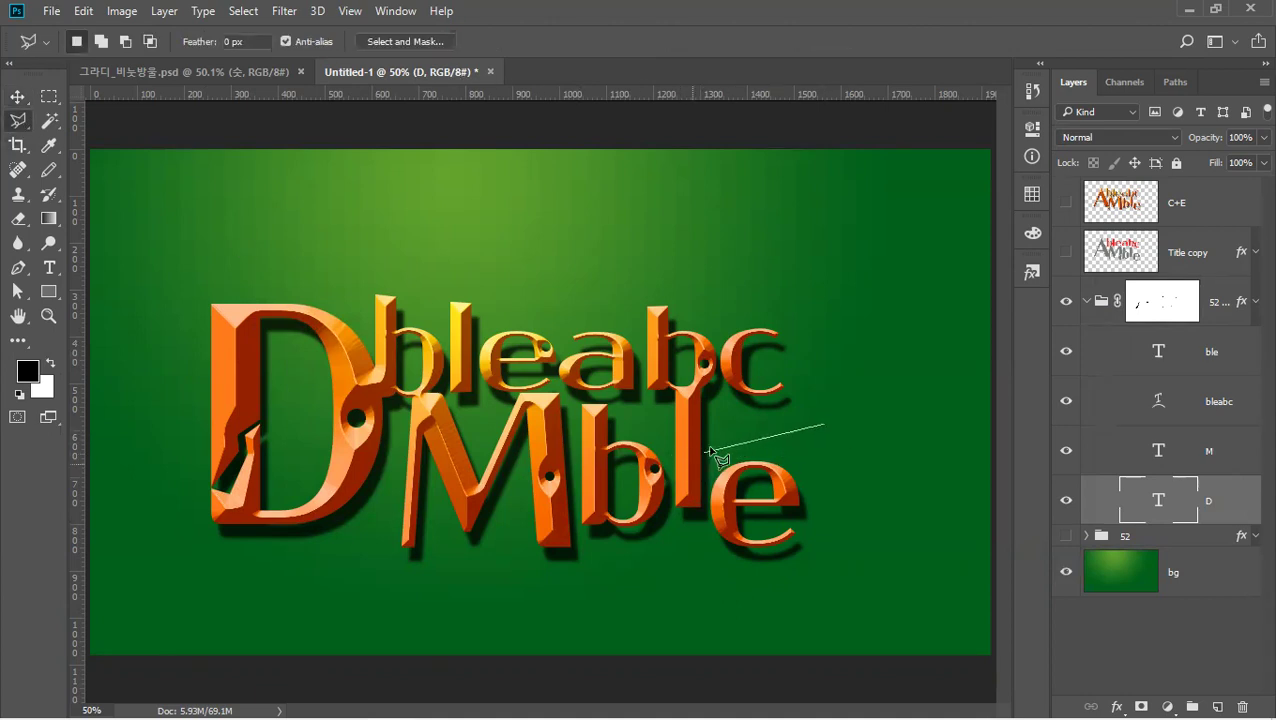
double_click(735, 423)
click(718, 414)
double_click(686, 443)
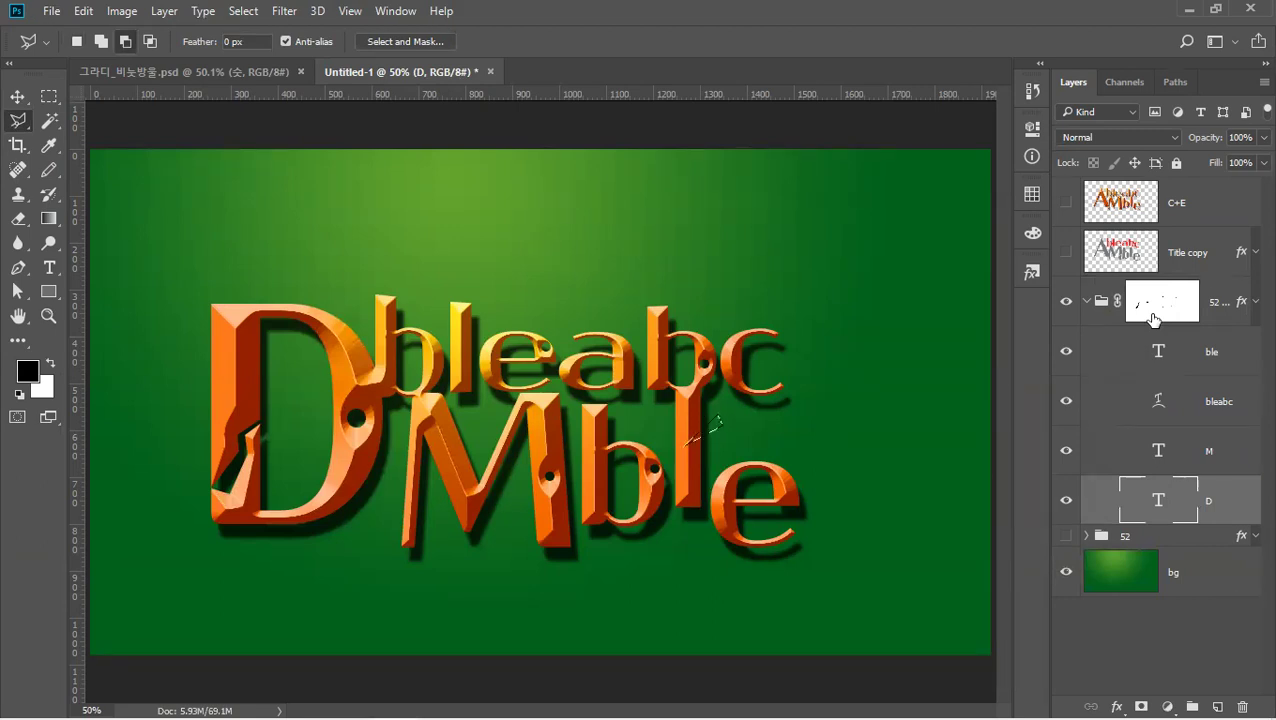
click(1152, 319)
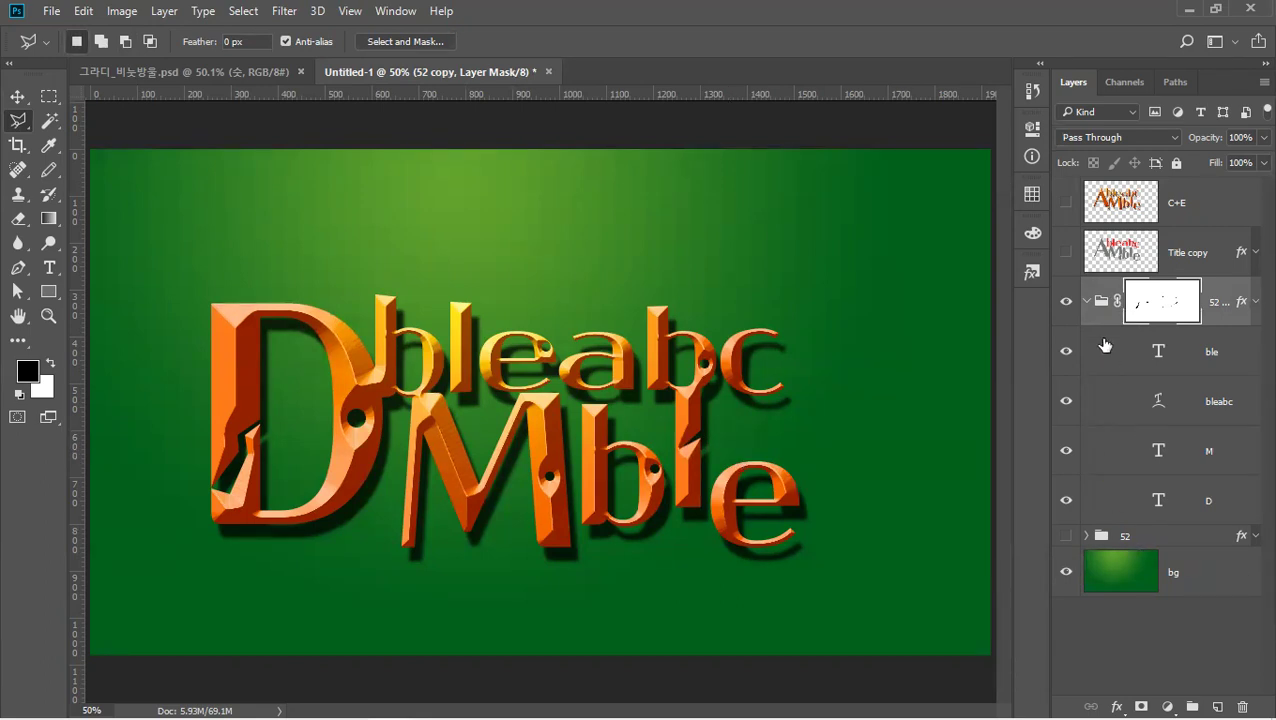
Collapse the 52 copy group, widen the layer list, and rename the group 51_up.
click(1087, 301)
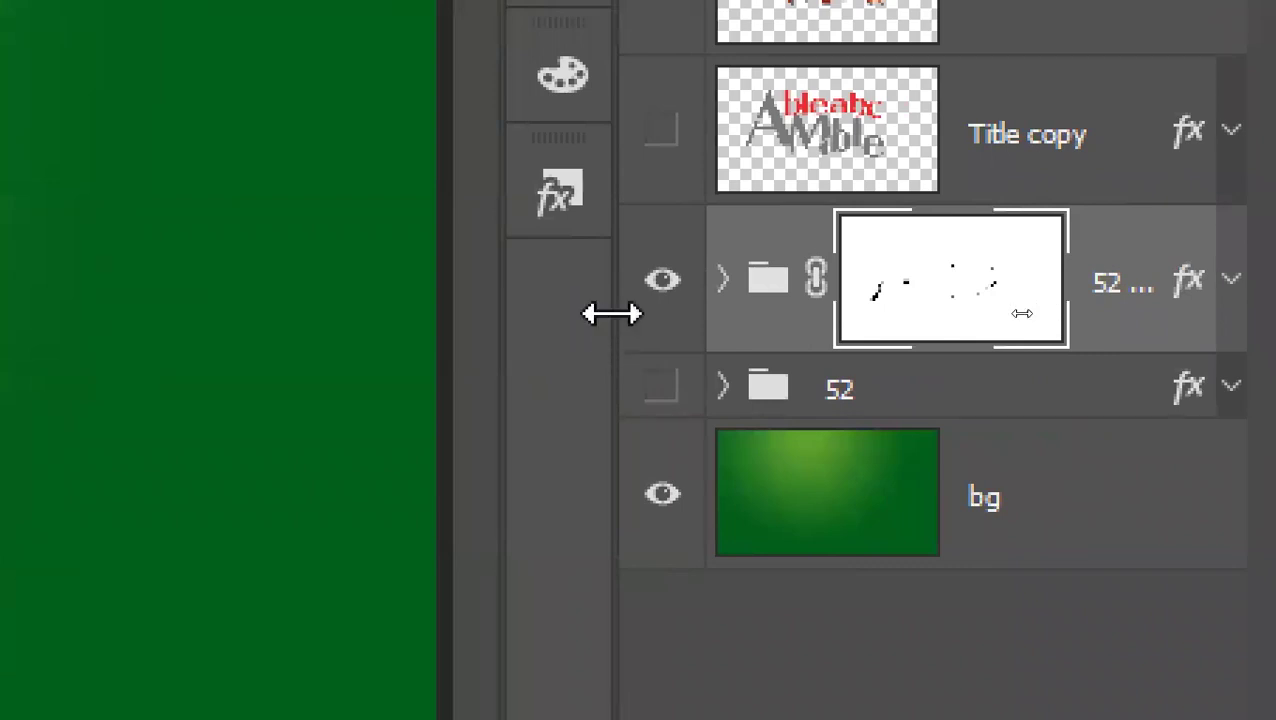
drag(607, 313, 270, 318)
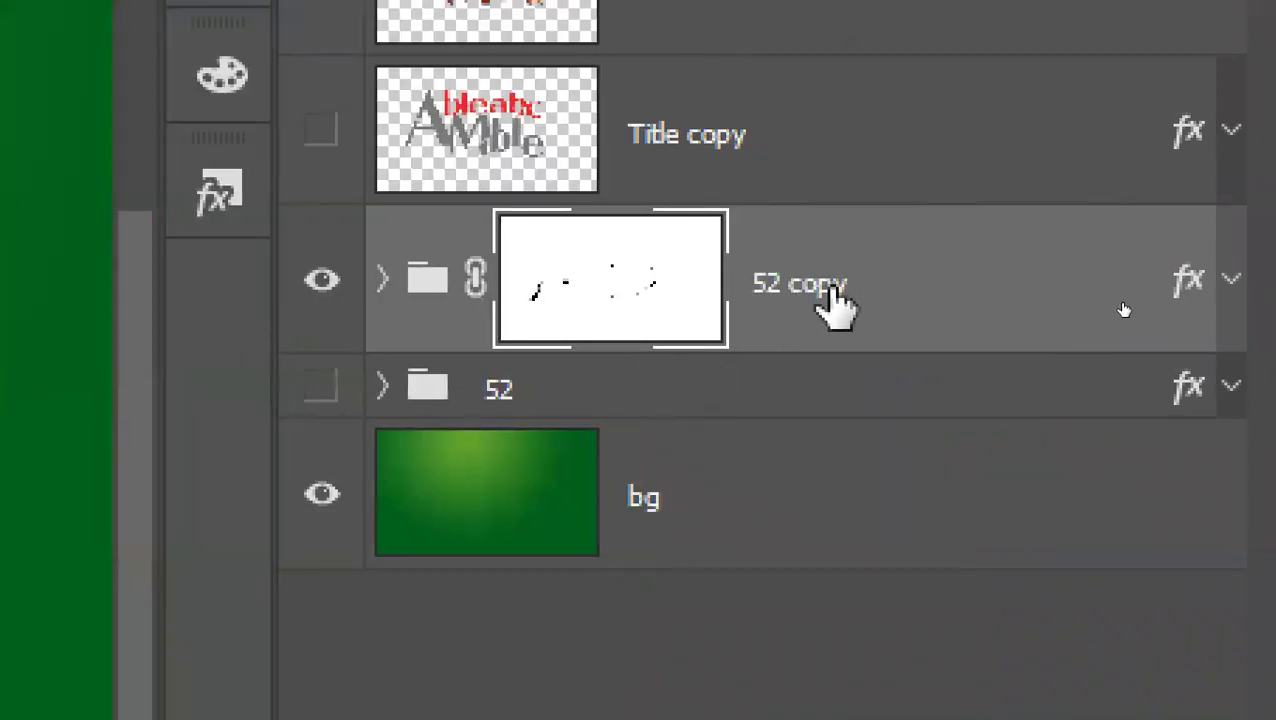
double_click(838, 300)
text(5)
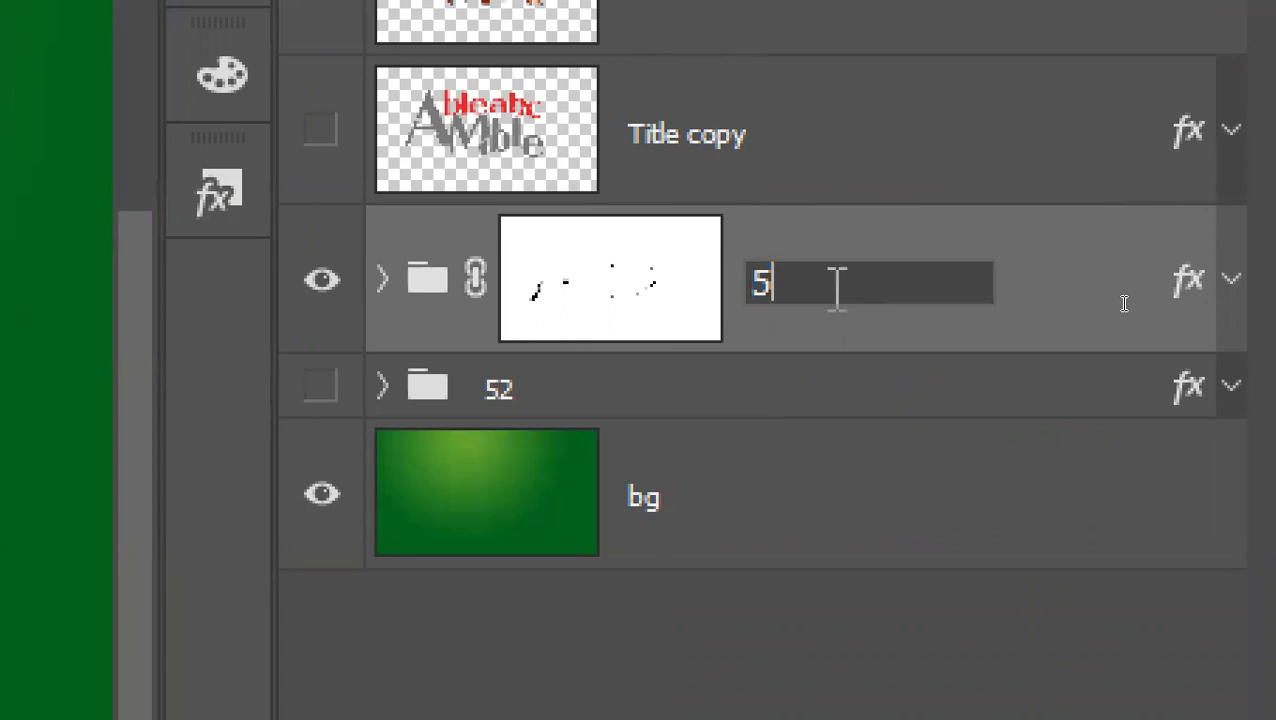
text(1_up)
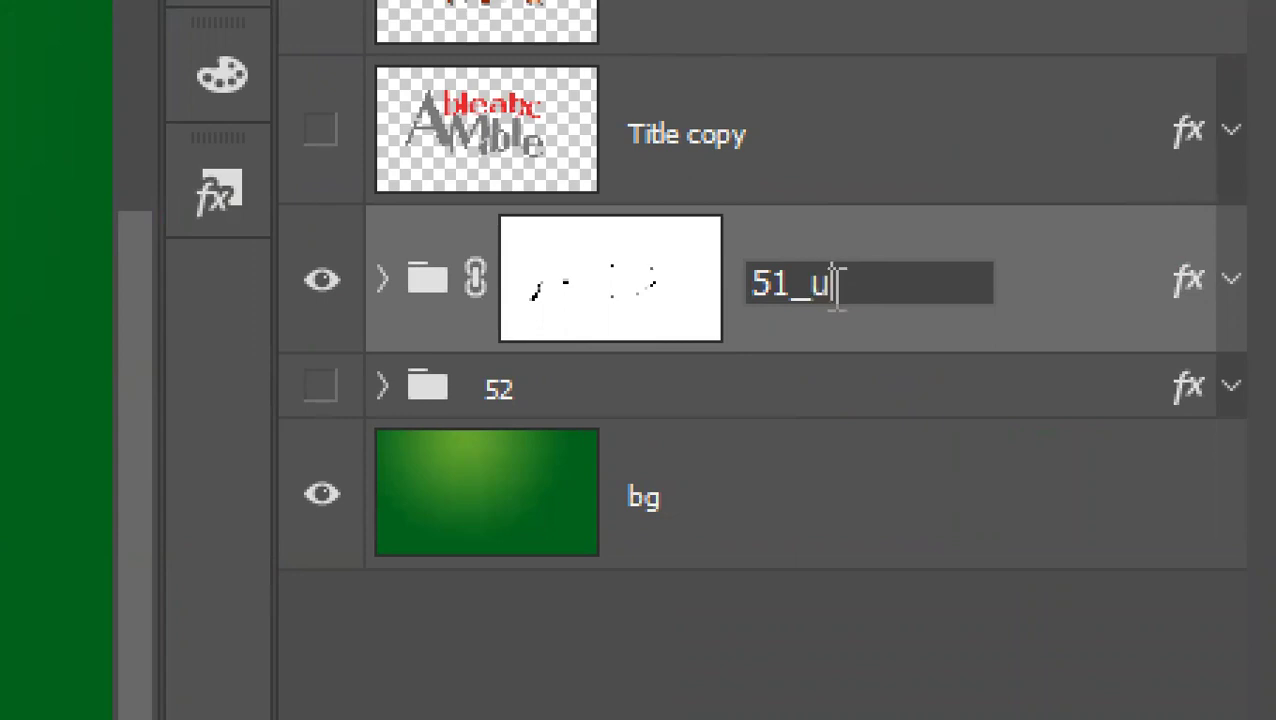
key(Return)
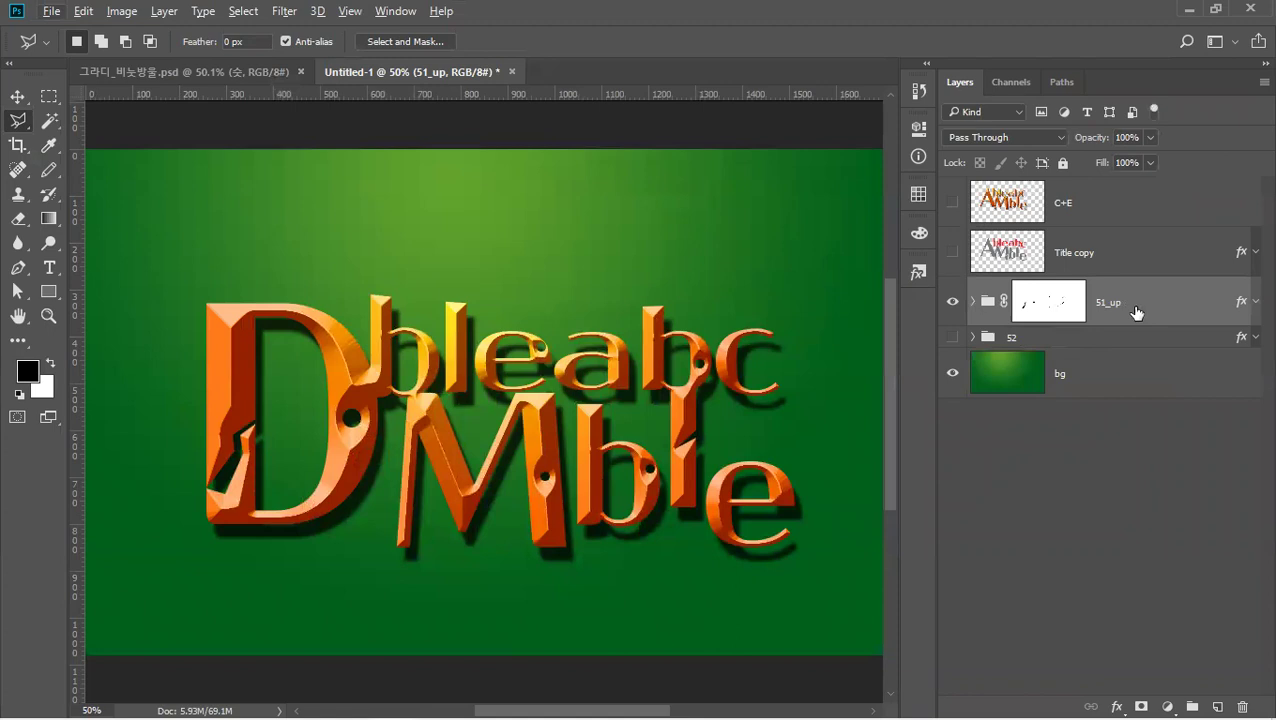
Move the large D up, set the Move tool's auto-select to Group, and move the whole title up and left.
click(17, 96)
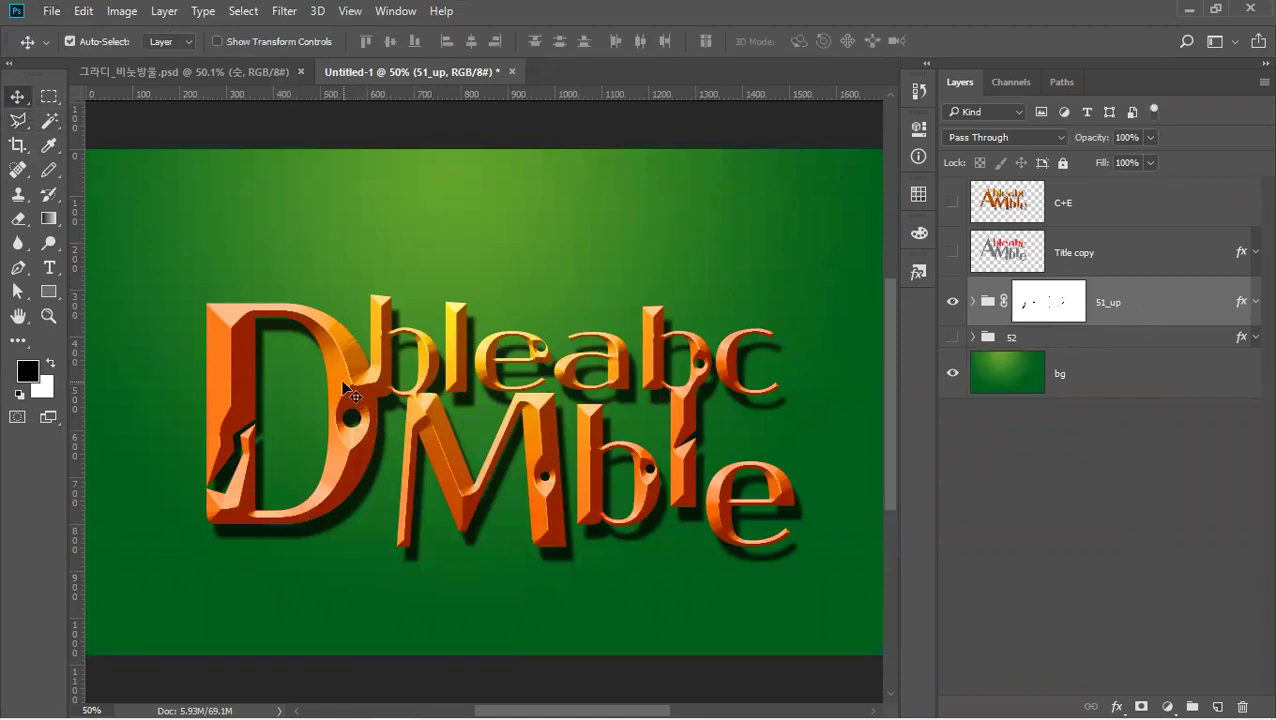
drag(350, 395, 342, 347)
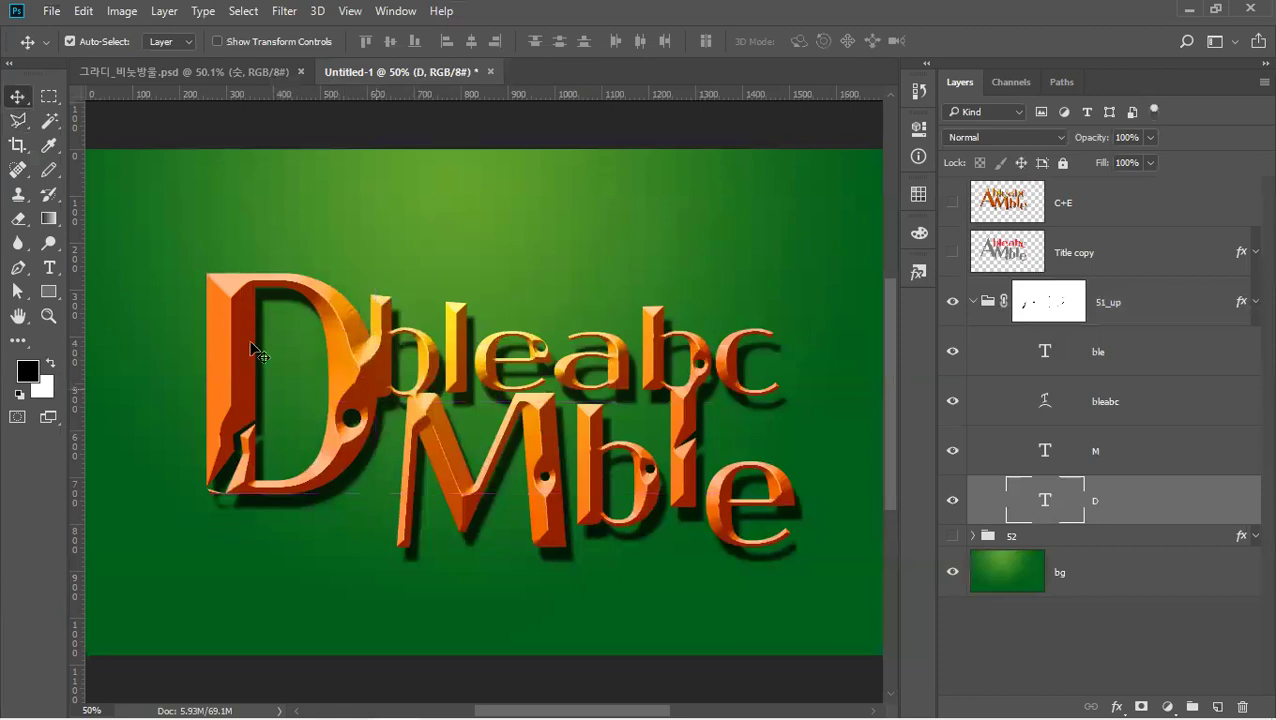
click(164, 41)
click(162, 53)
mouse_move(350, 341)
mouse_down()
mouse_move(336, 305)
mouse_move(333, 322)
mouse_up()
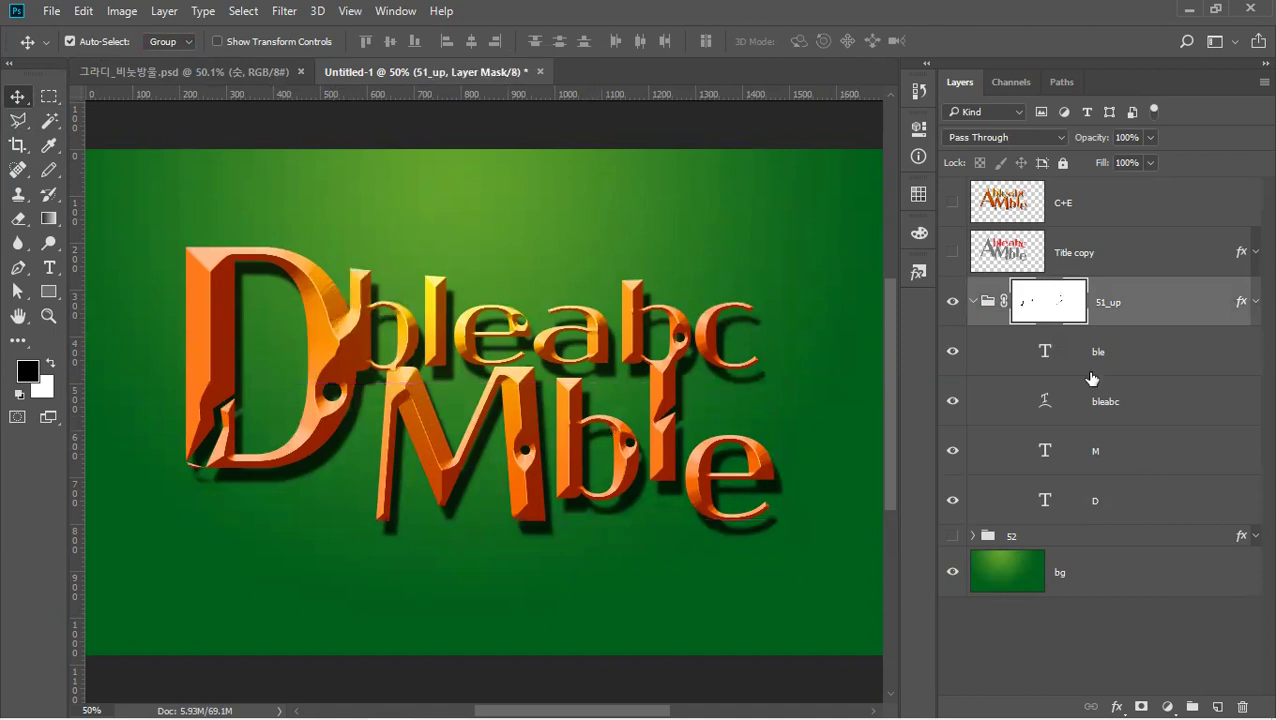
Check the layer effects applied to the 51_up group, and collapse the group.
click(1255, 302)
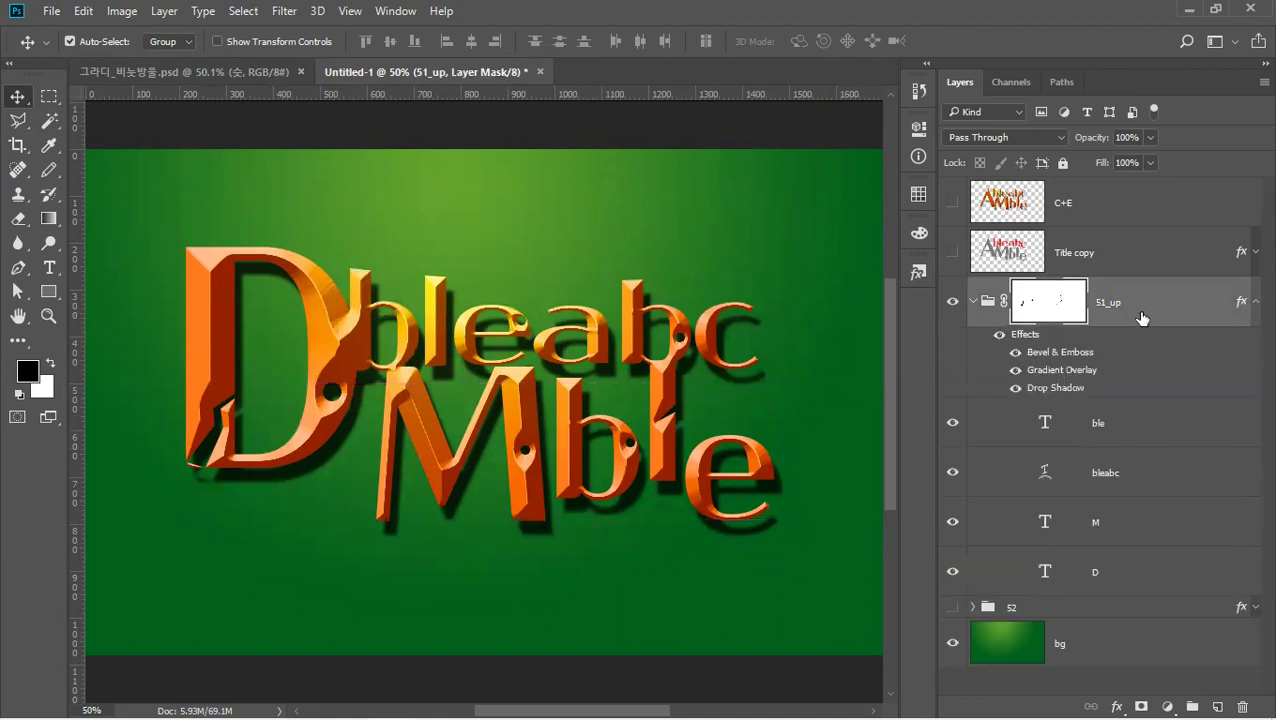
click(1252, 303)
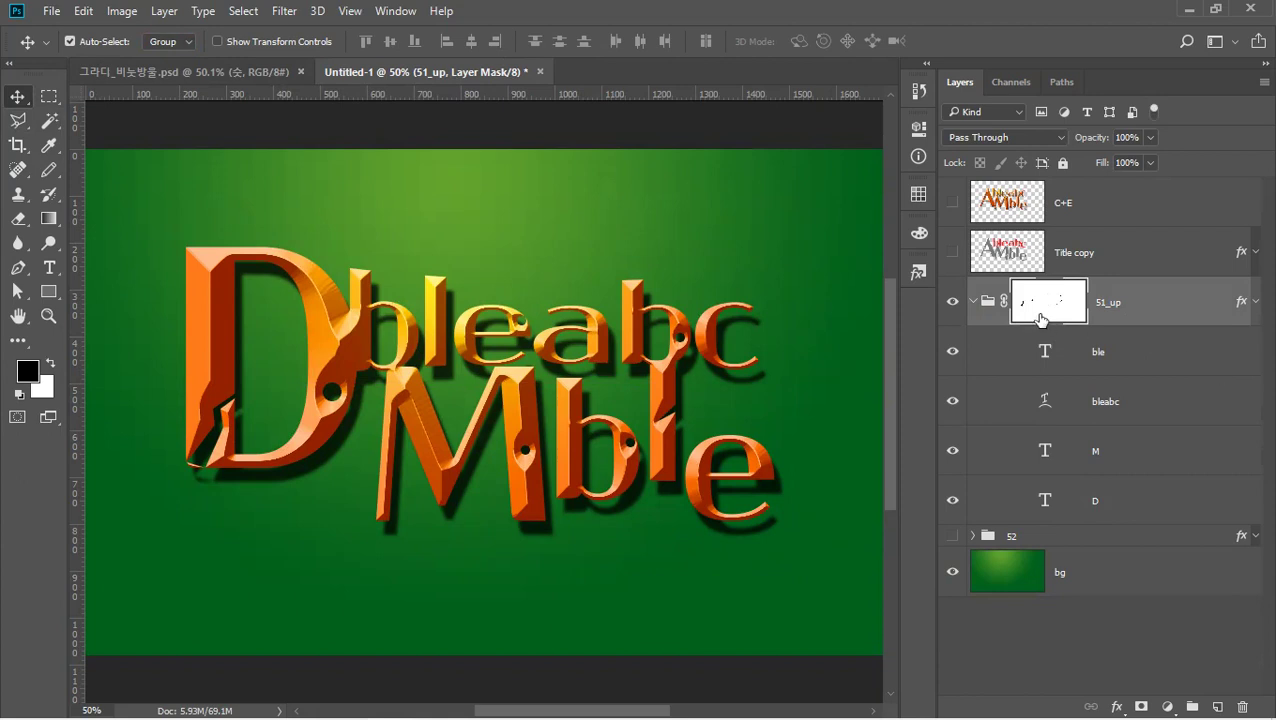
click(974, 303)
click(1123, 306)
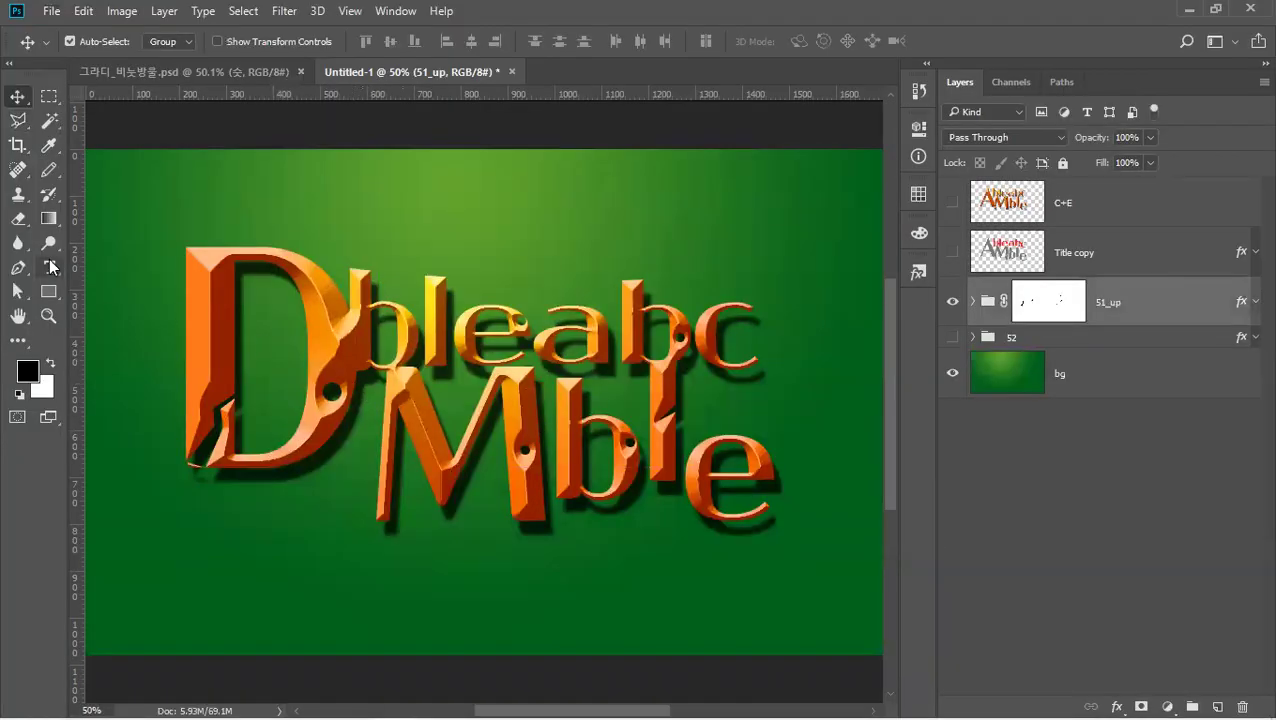
Replace the capital M with a lowercase m and move the whole title up slightly.
click(49, 267)
click(469, 422)
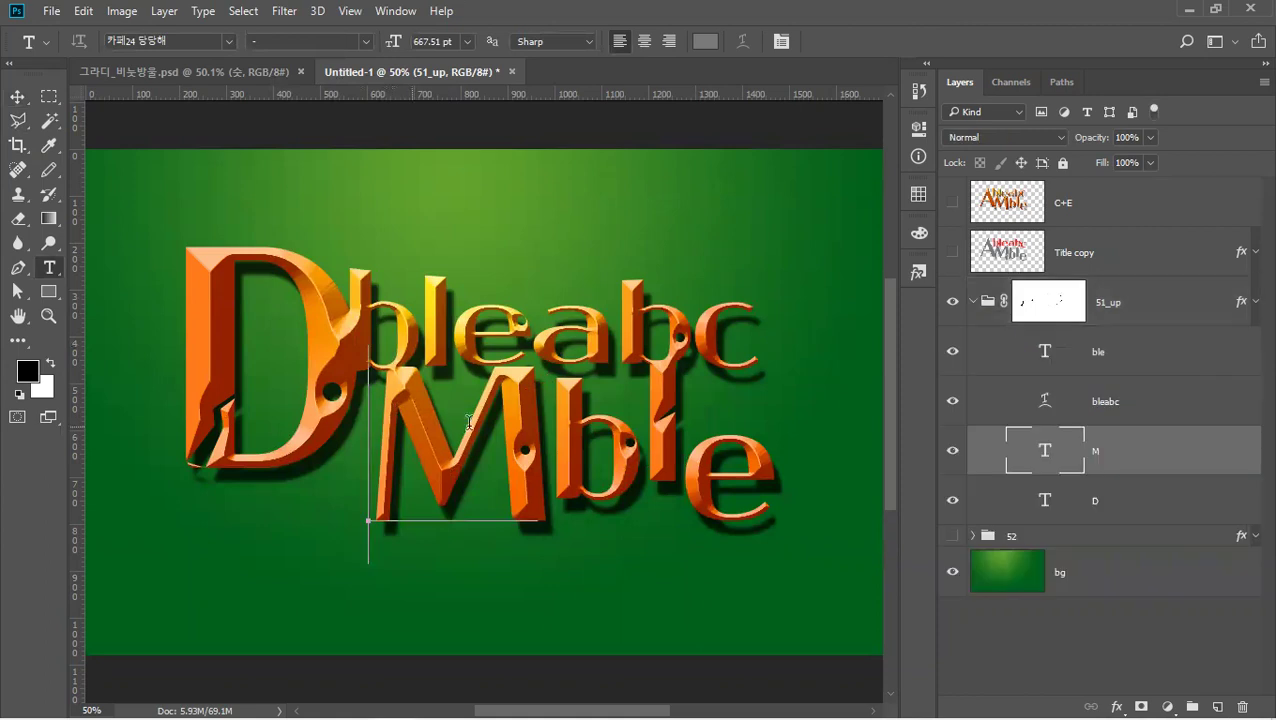
key(ctrl+a)
text(m)
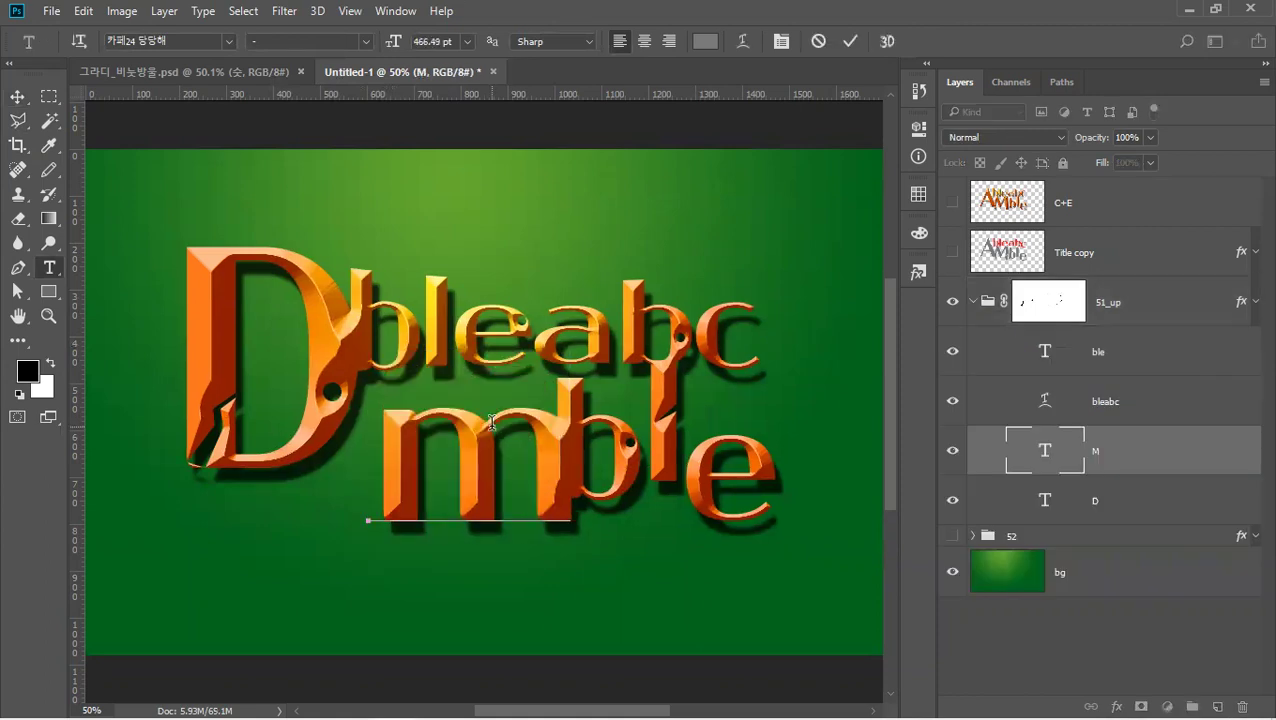
click(18, 100)
drag(474, 460, 471, 448)
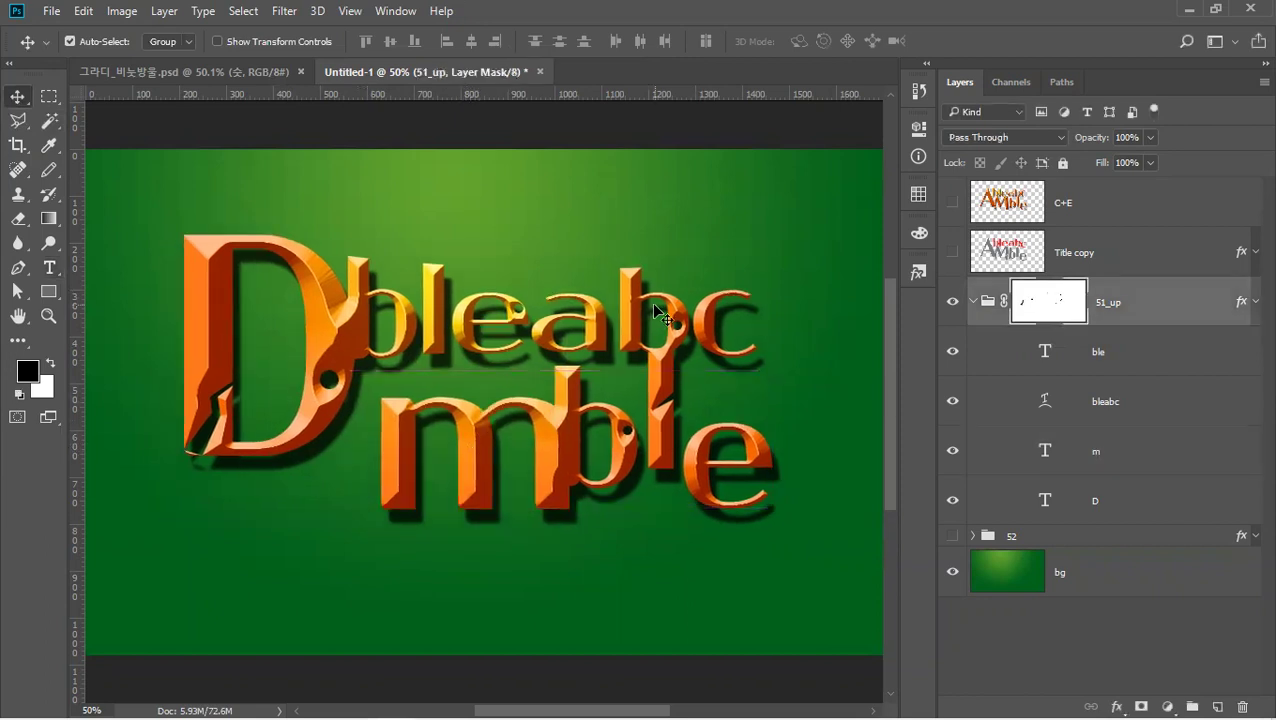
Collapse the 51_up group, duplicate it, and hide the original.
click(1256, 302)
click(1255, 303)
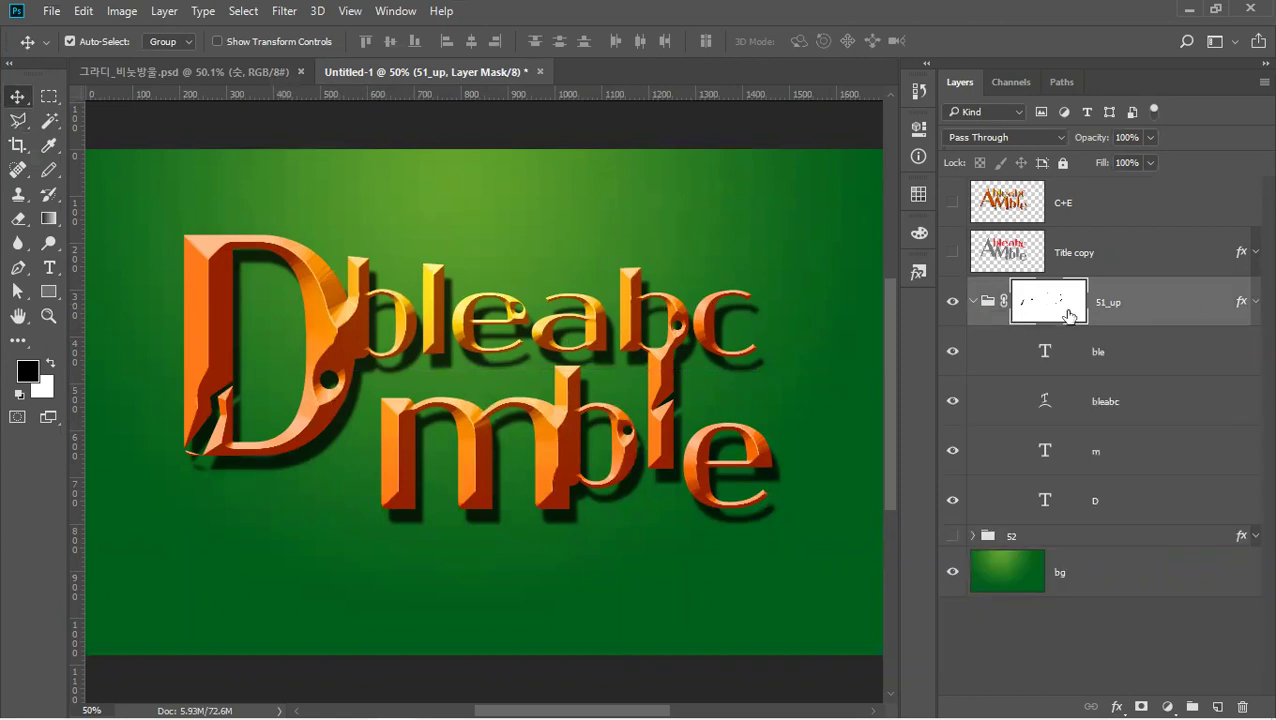
click(972, 301)
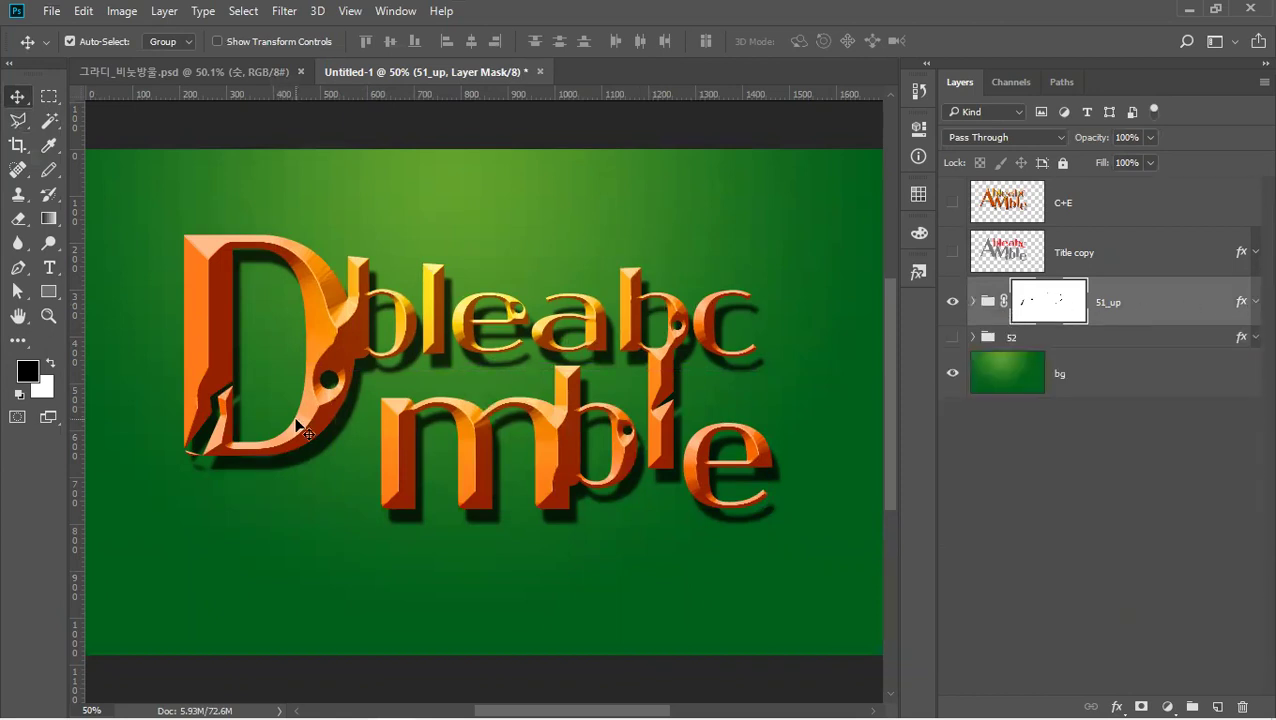
click(1117, 308)
key(ctrl)
key(ctrl+j)
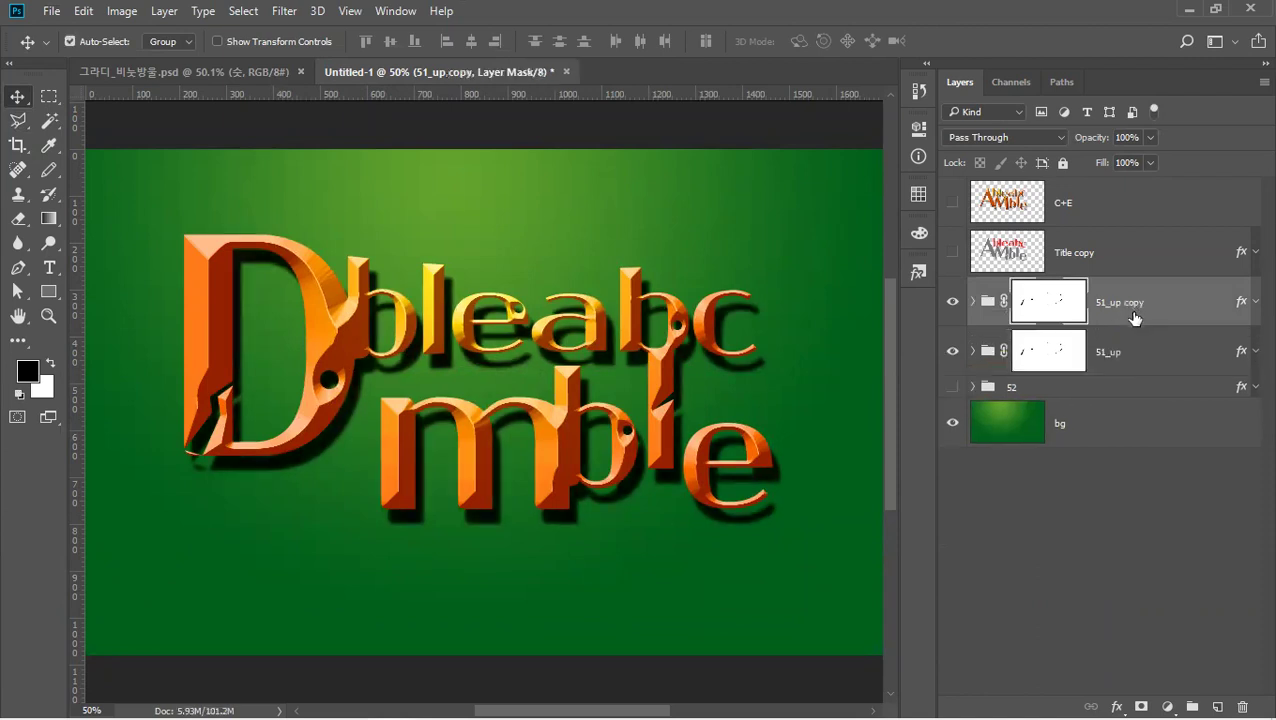
click(953, 352)
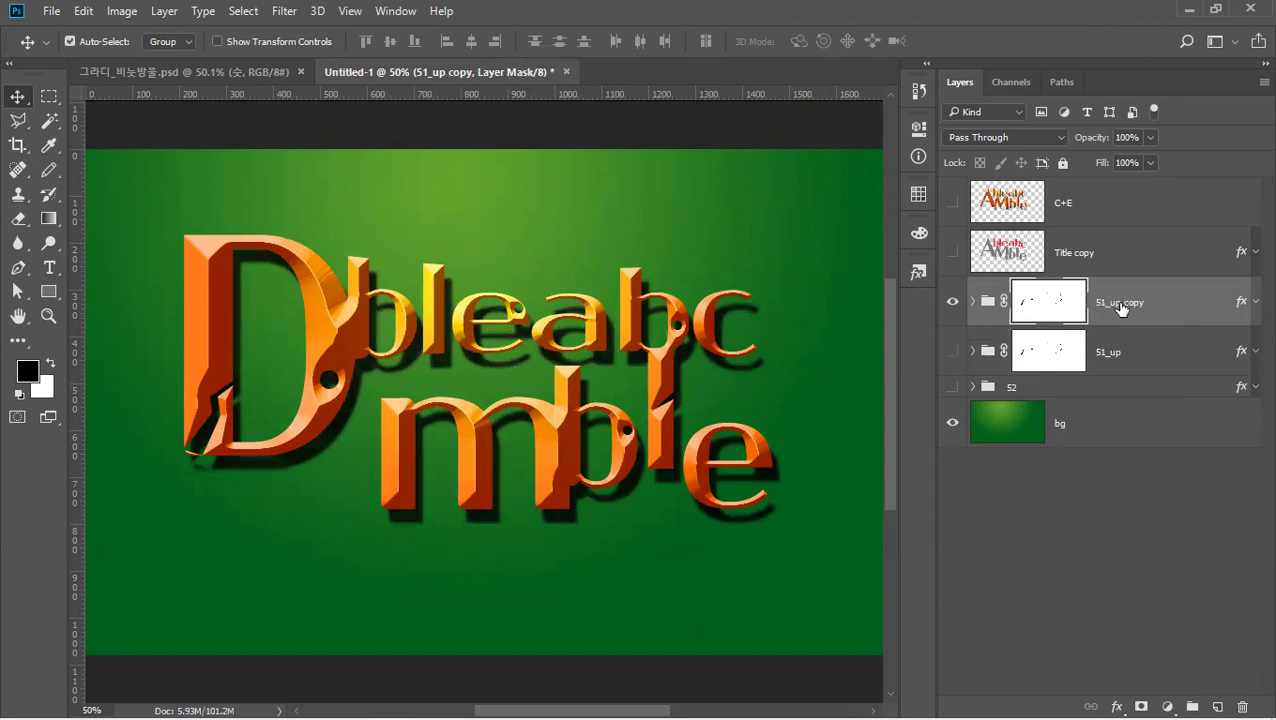
Select everything below a diagonal across the title with the Polygonal Lasso, fill it black on the 51_up copy mask, and deselect.
click(1118, 306)
click(22, 122)
click(796, 238)
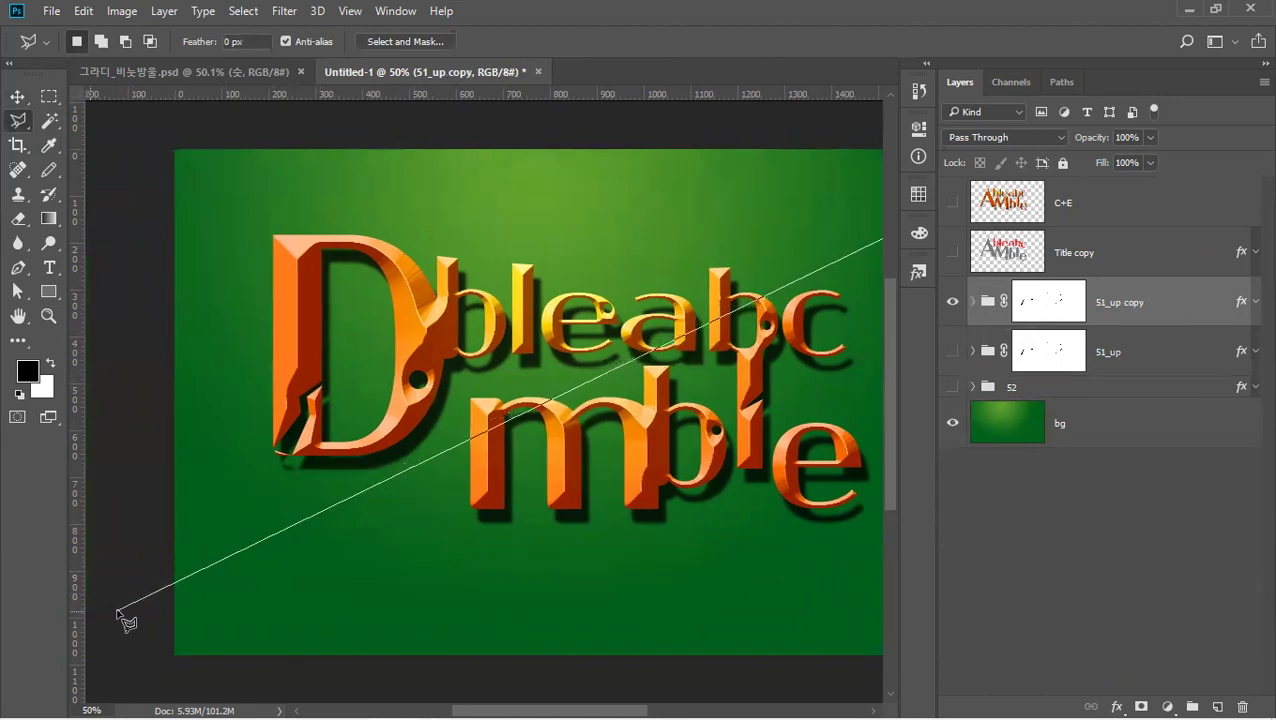
click(121, 688)
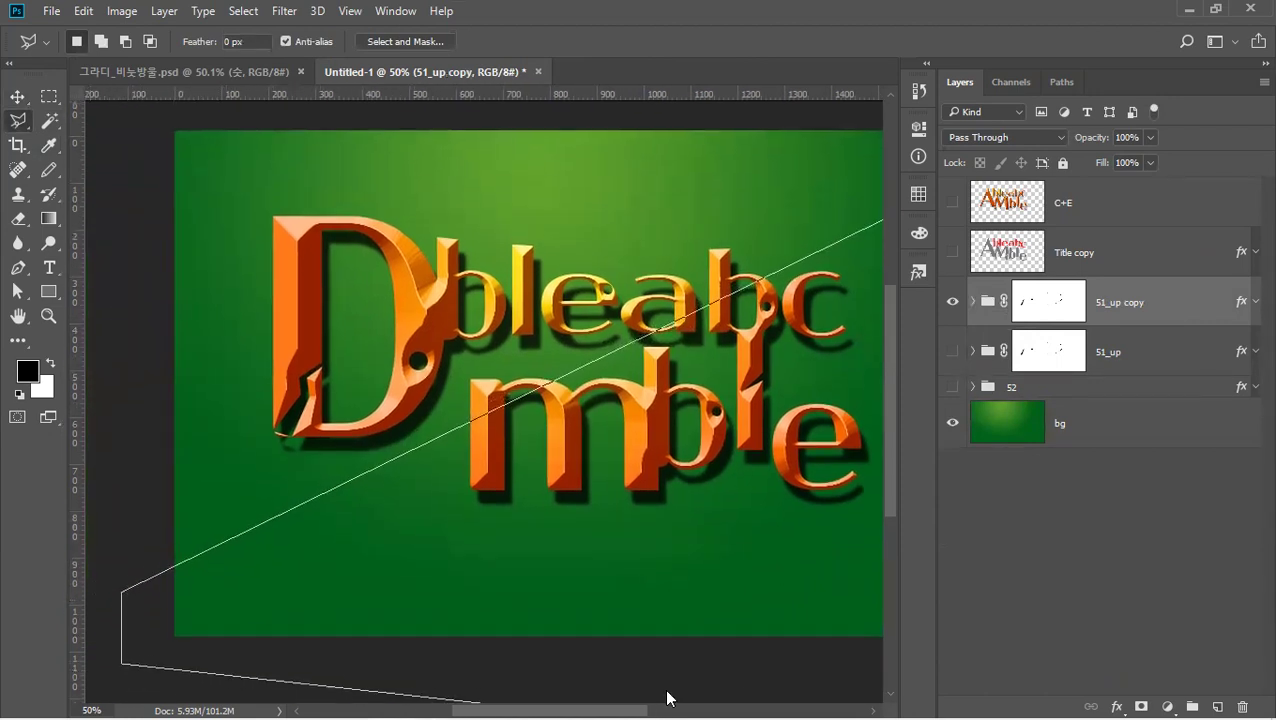
click(848, 657)
double_click(823, 183)
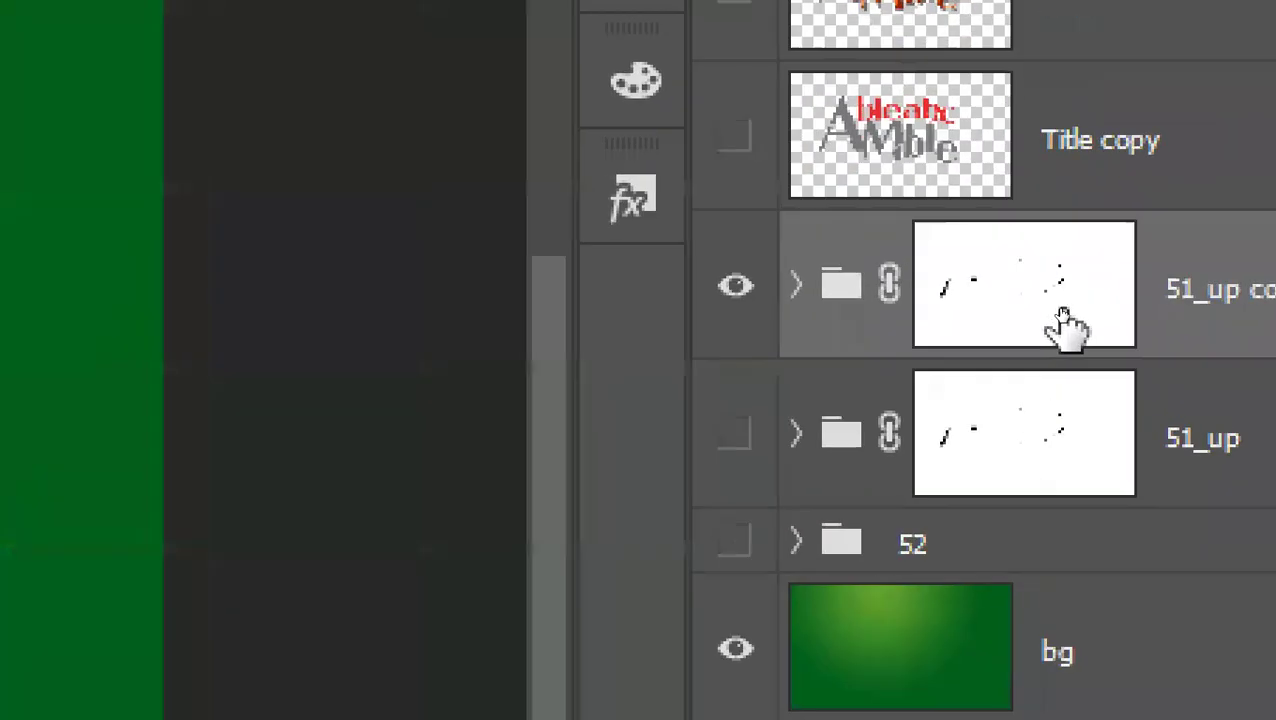
click(1061, 313)
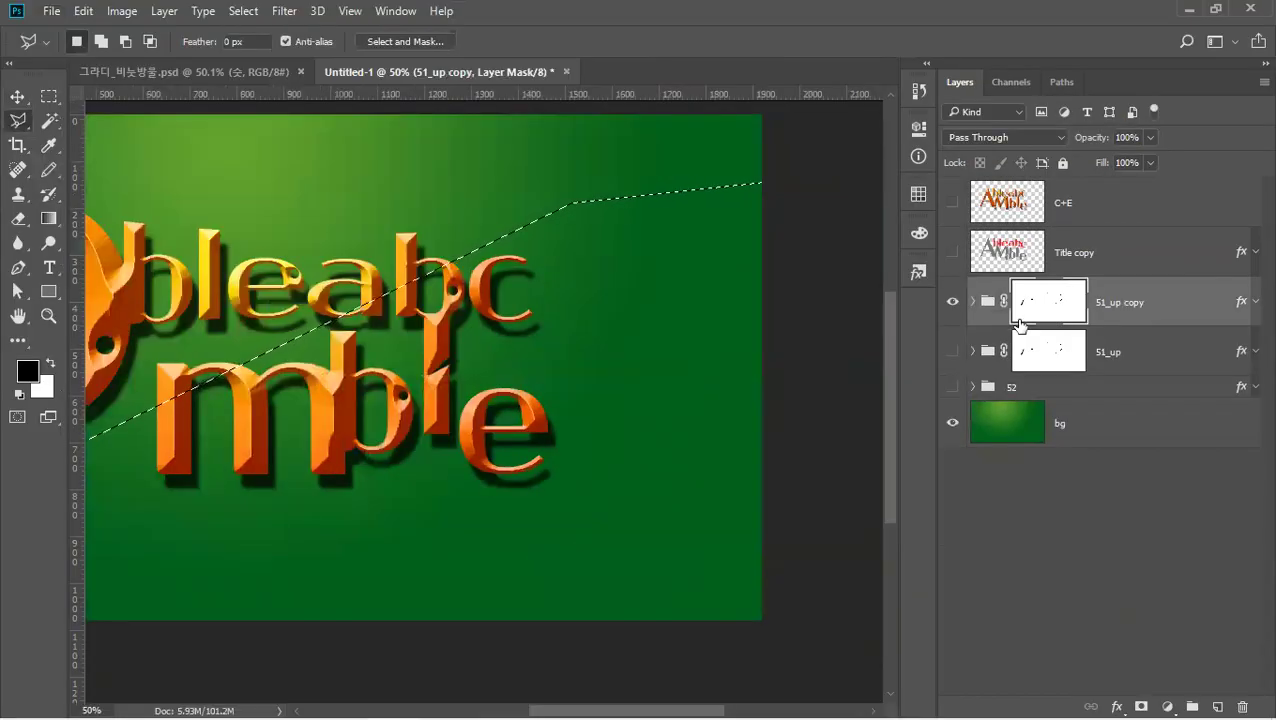
key(alt+BackSpace)
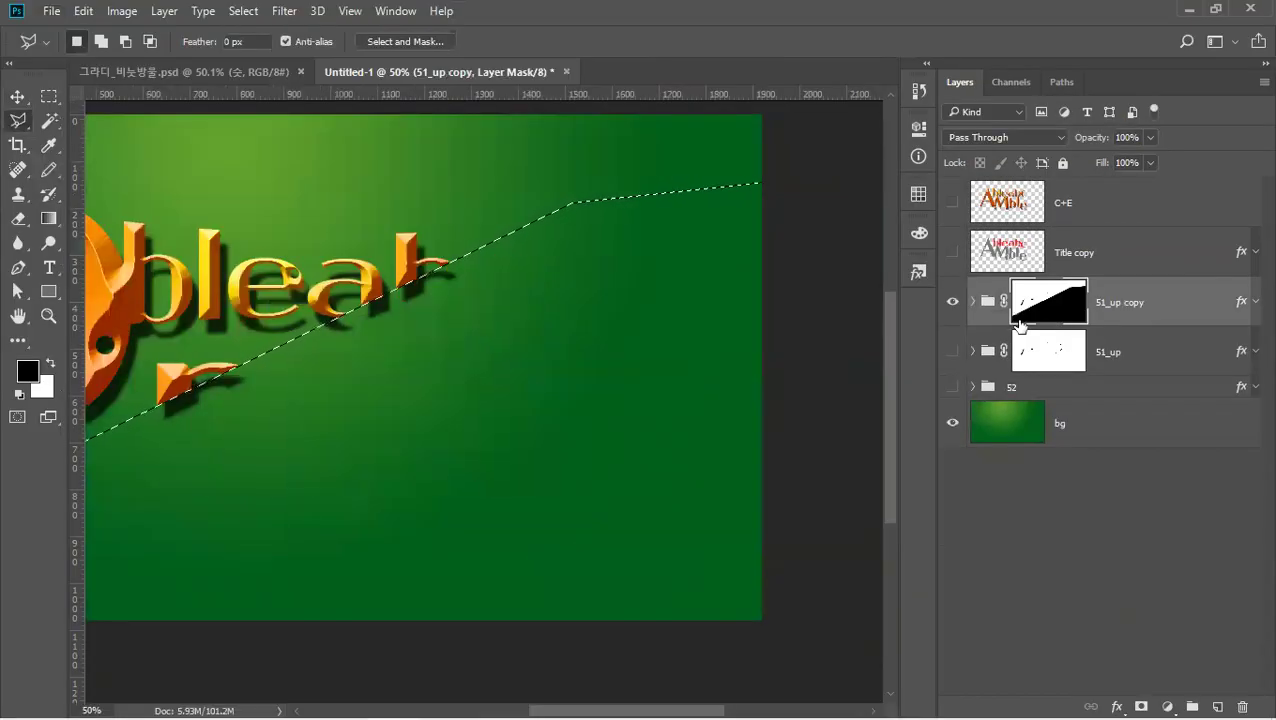
key(ctrl+d)
drag(492, 402, 641, 419)
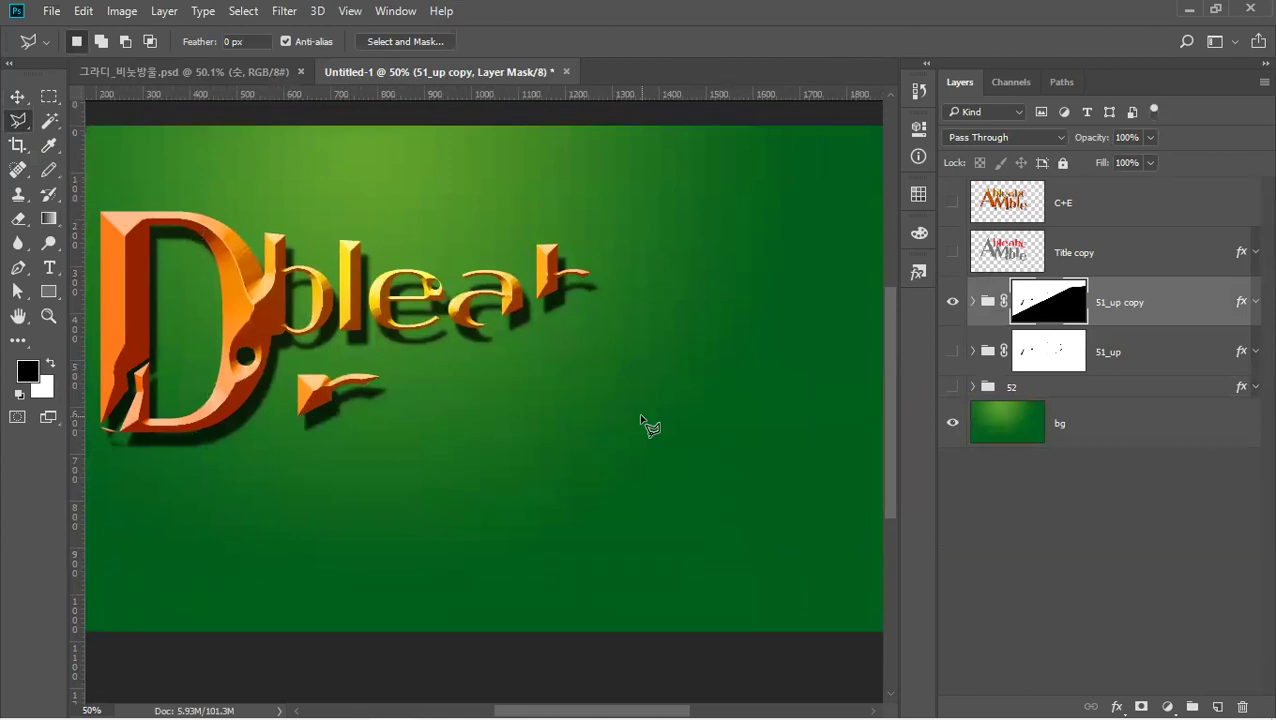
Target the 51_up group's mask and compare the two groups' visibility, leaving only 51_up copy shown.
click(953, 302)
click(953, 351)
click(1020, 352)
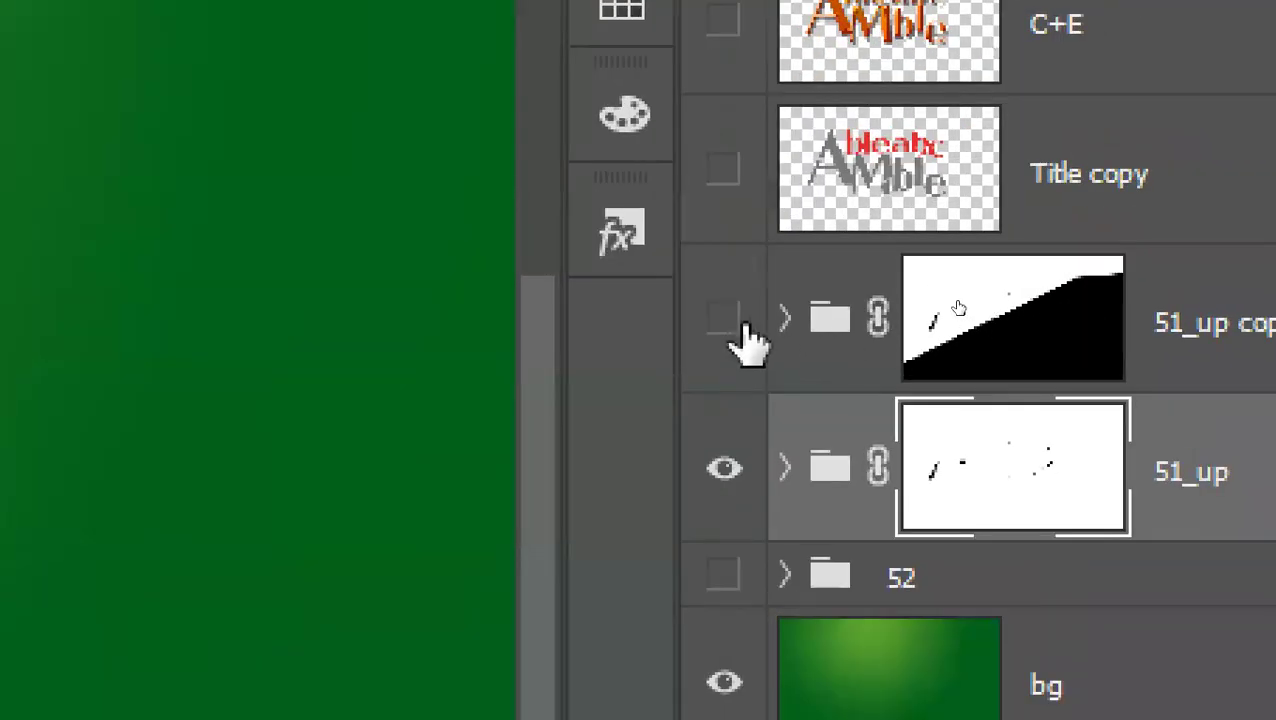
click(735, 322)
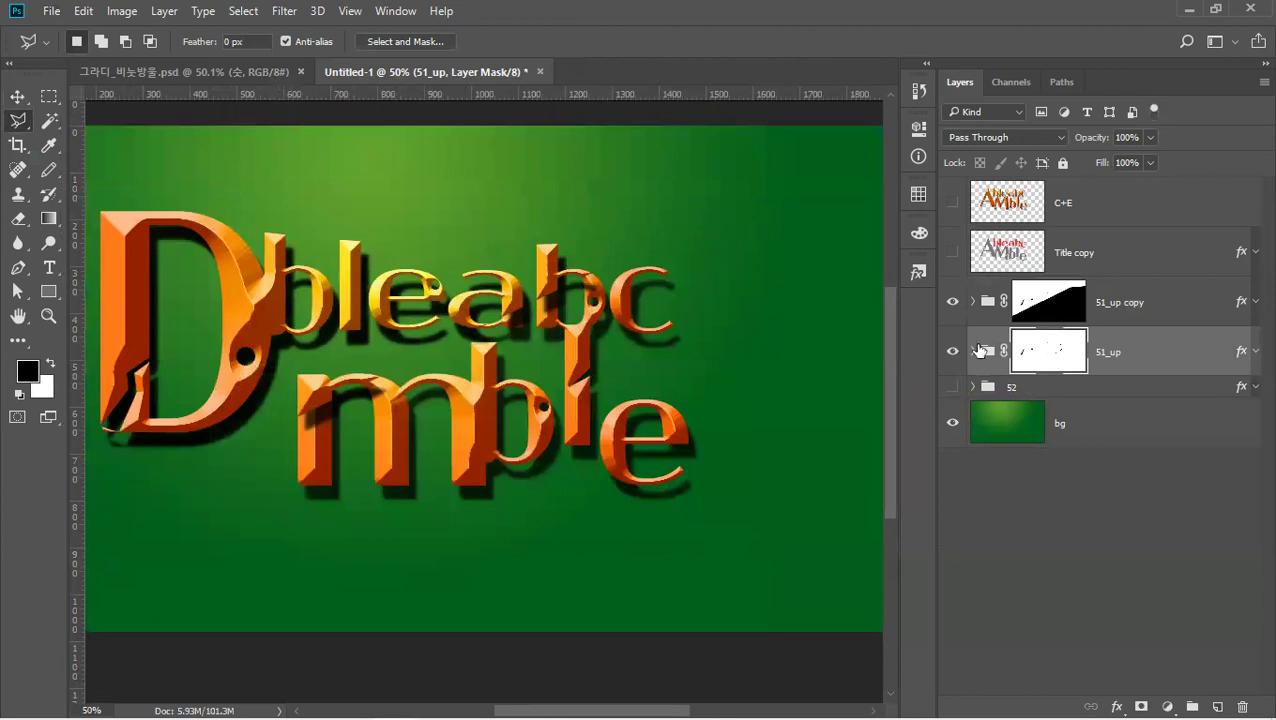
click(958, 304)
click(953, 352)
click(956, 303)
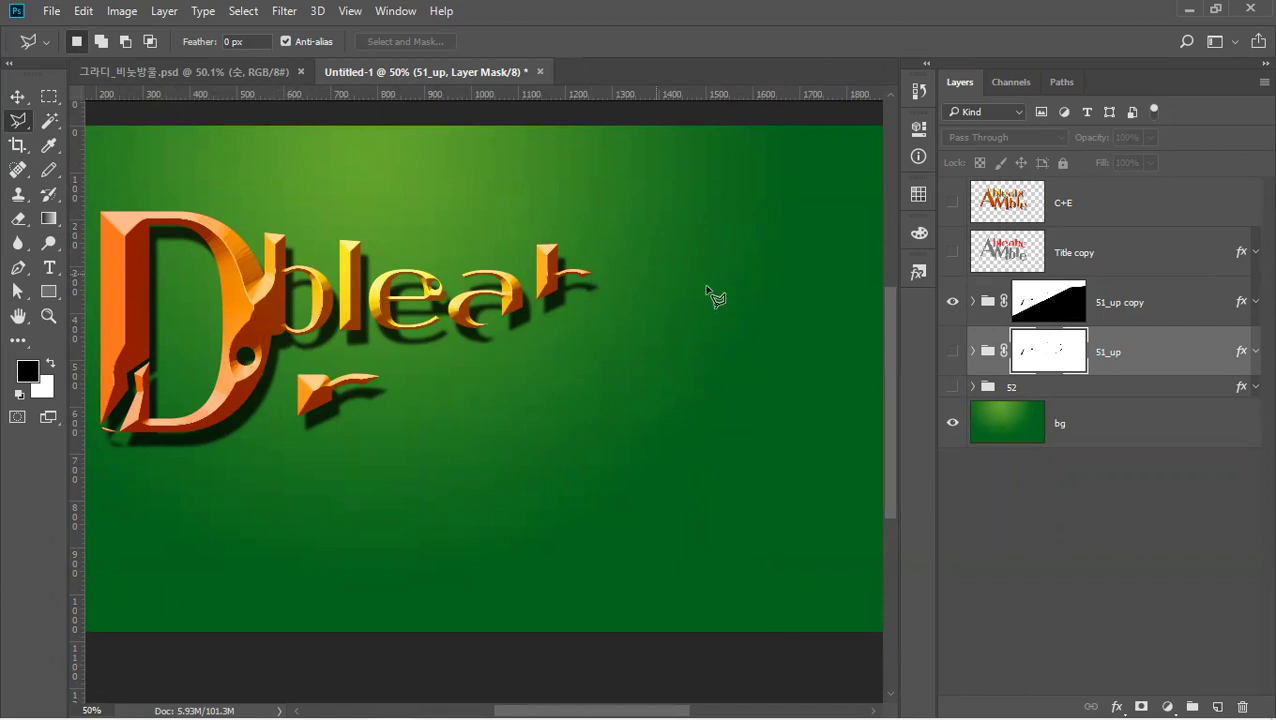
Outline the empty area below the diagonal cut with the Polygonal Lasso, following the edge of the visible letter pieces.
click(726, 222)
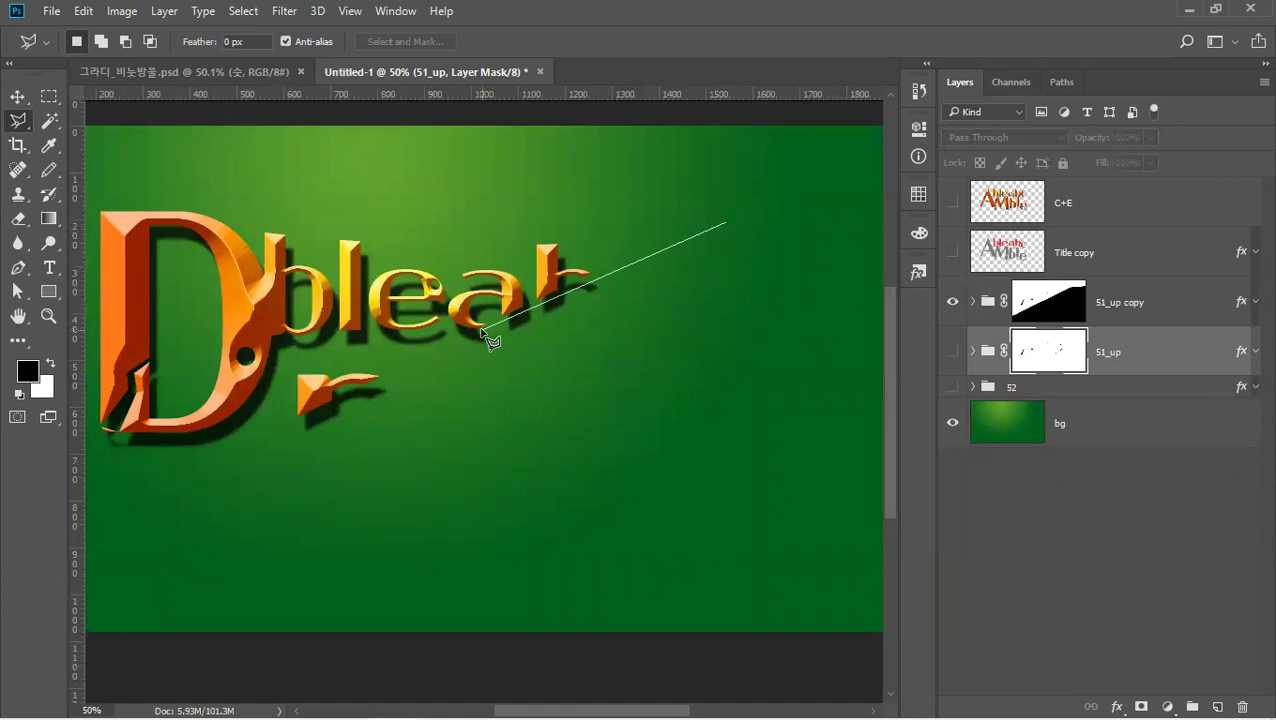
click(88, 532)
click(119, 628)
click(575, 697)
click(761, 620)
click(850, 445)
click(817, 183)
click(748, 170)
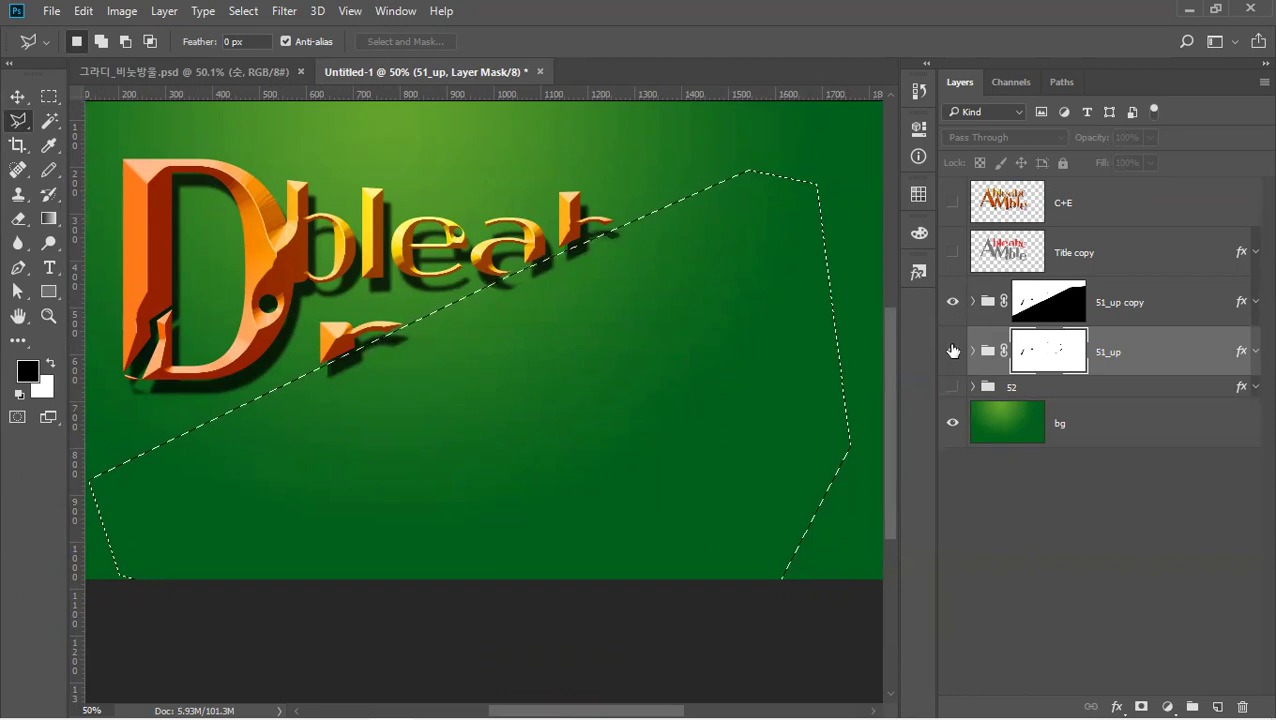
Show only the 51_up group, invert the selection, fill it black on the group's mask, and deselect.
click(953, 350)
click(952, 301)
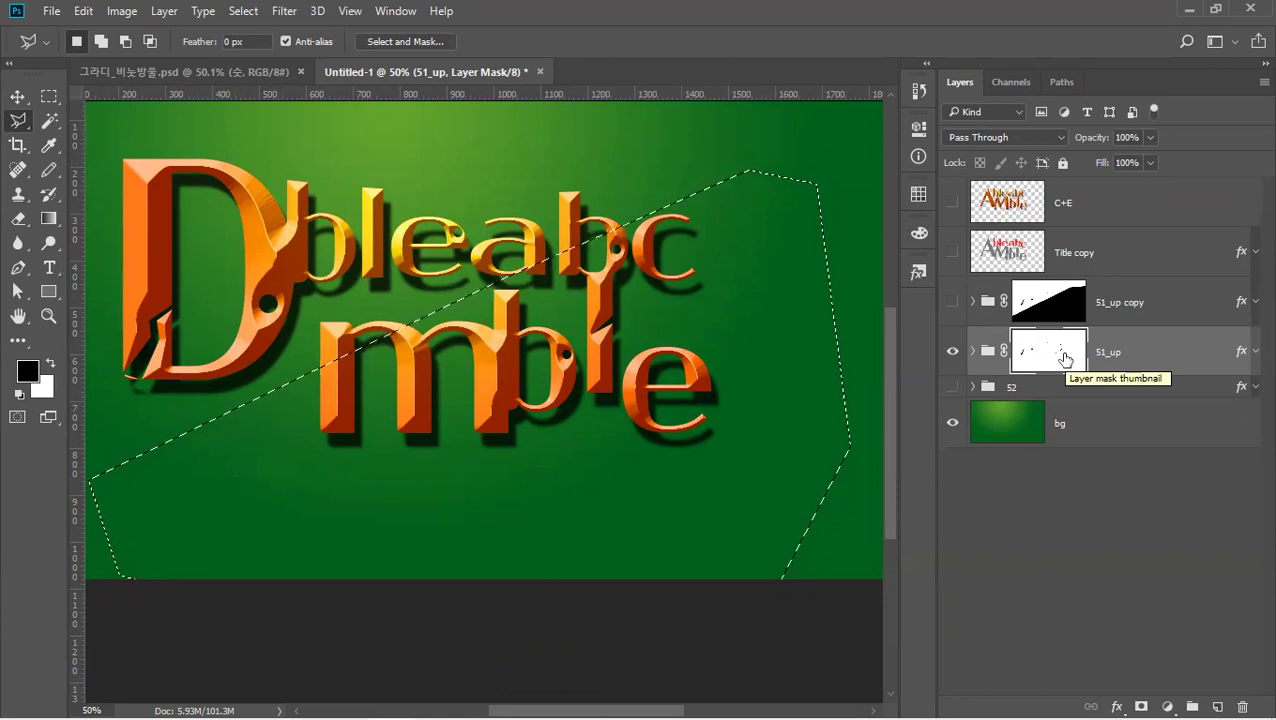
key(ctrl+shift+i)
key(alt+BackSpace)
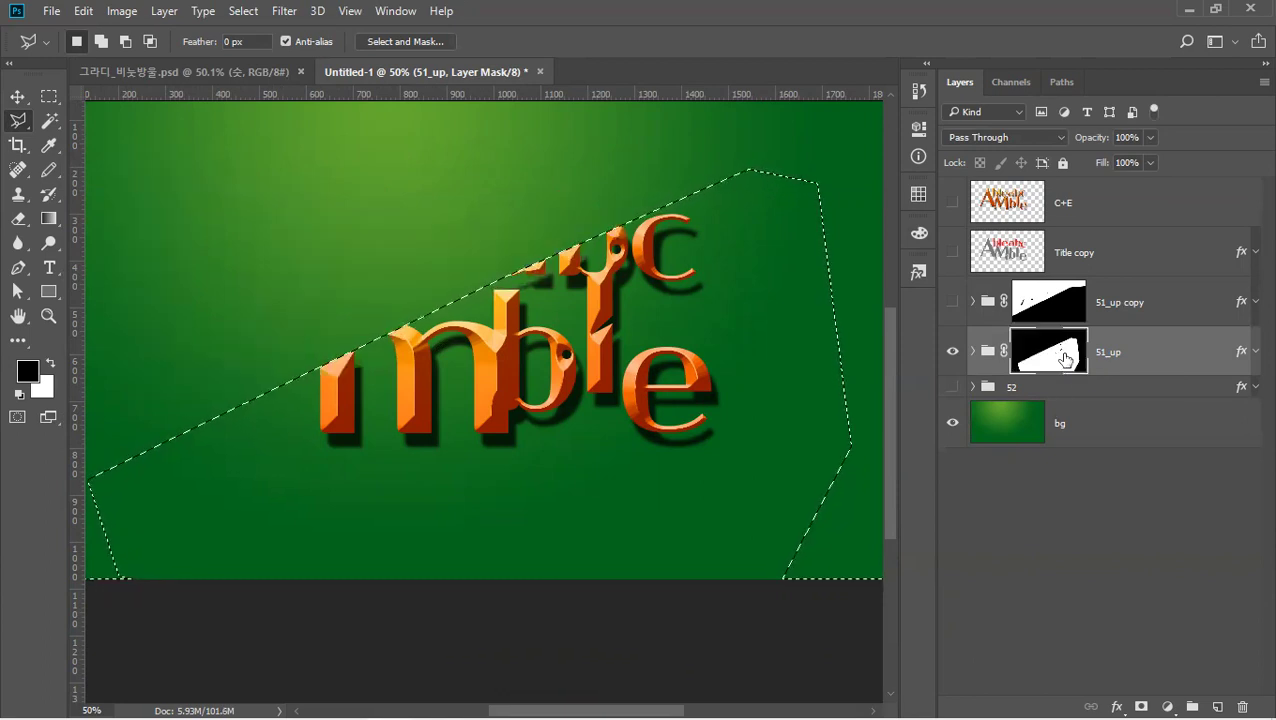
key(ctrl+d)
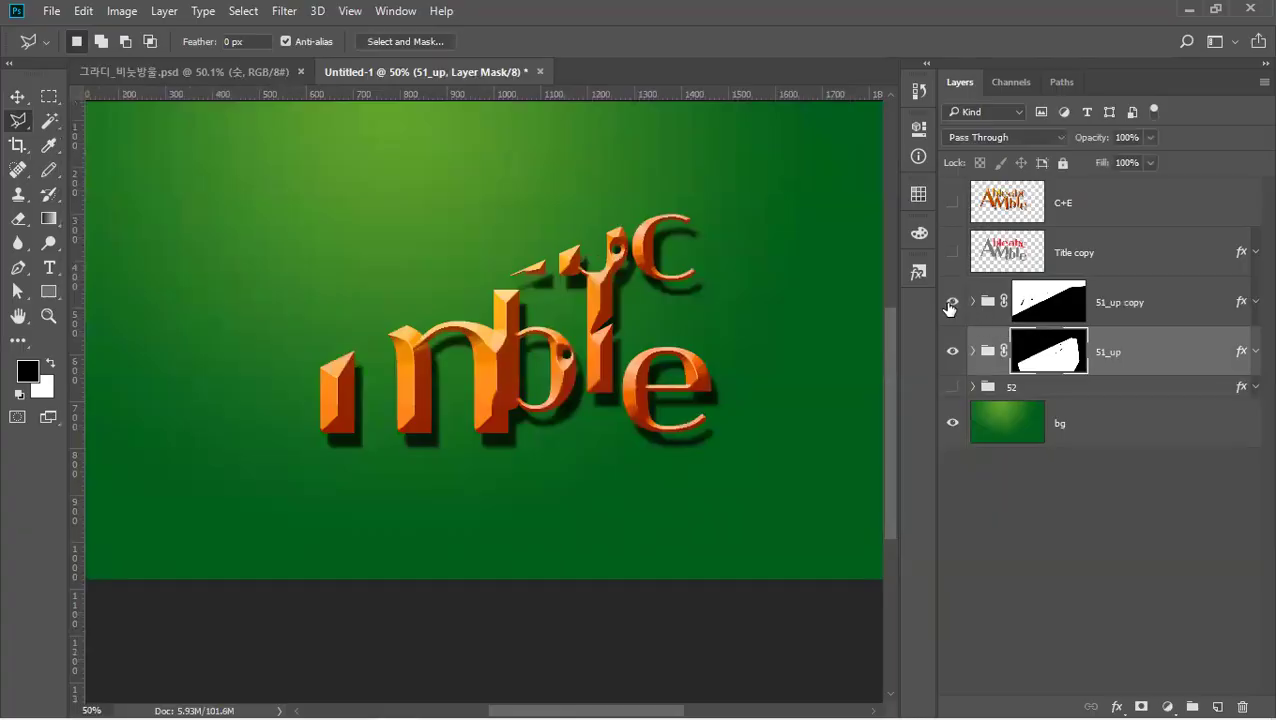
Show the 51_up copy group again and move the lower half of the title slightly down and left.
click(951, 302)
click(17, 96)
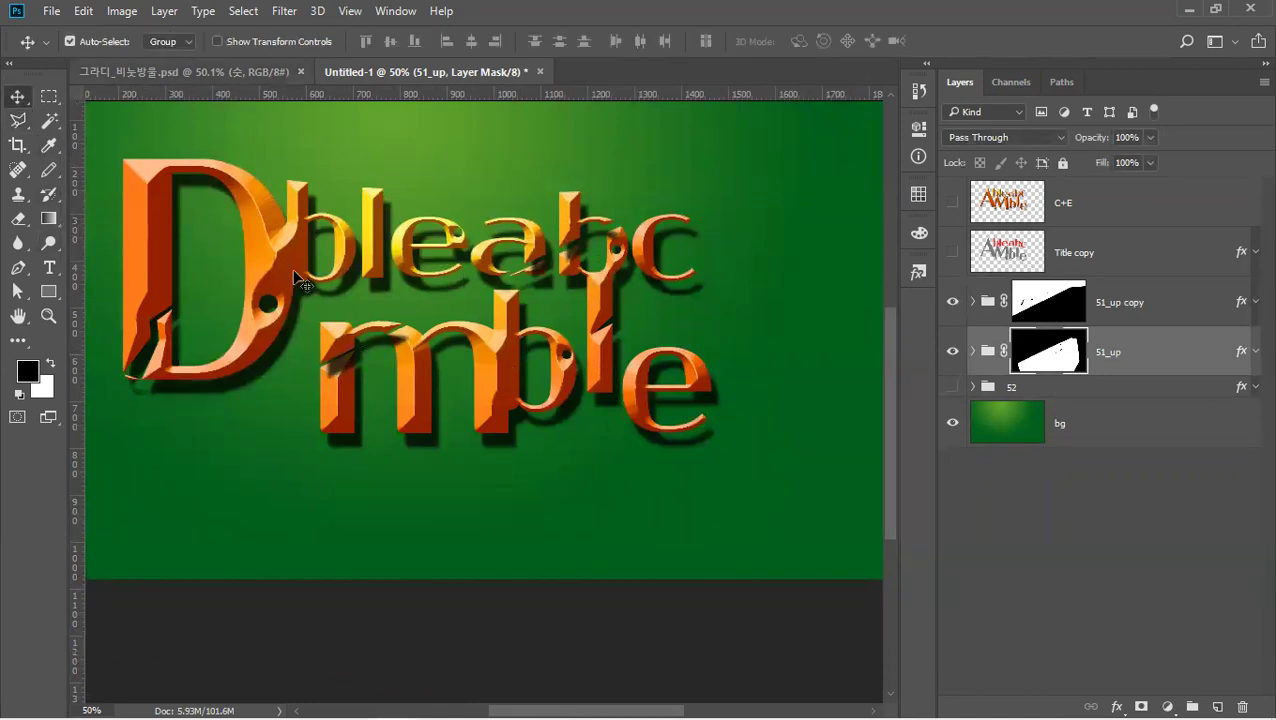
drag(407, 384, 378, 398)
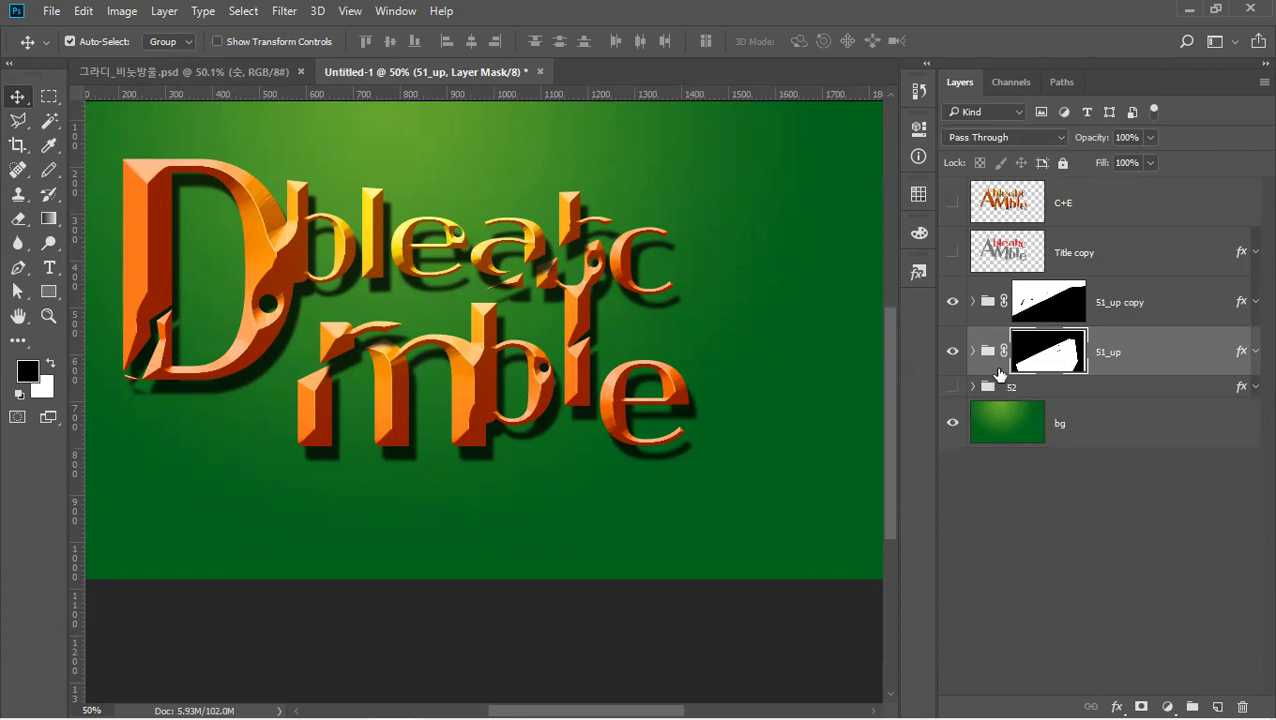
Compare the two halves by toggling their visibility, and move the 51_up copy half up and right.
click(953, 352)
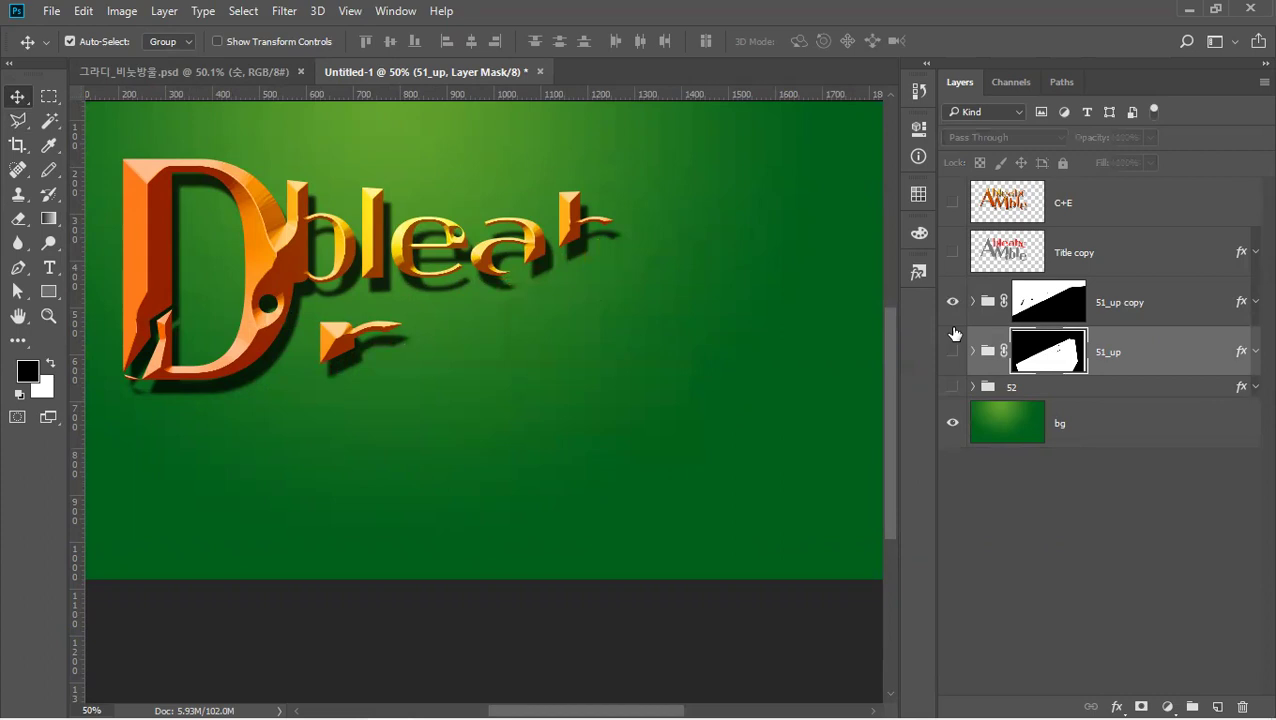
click(953, 352)
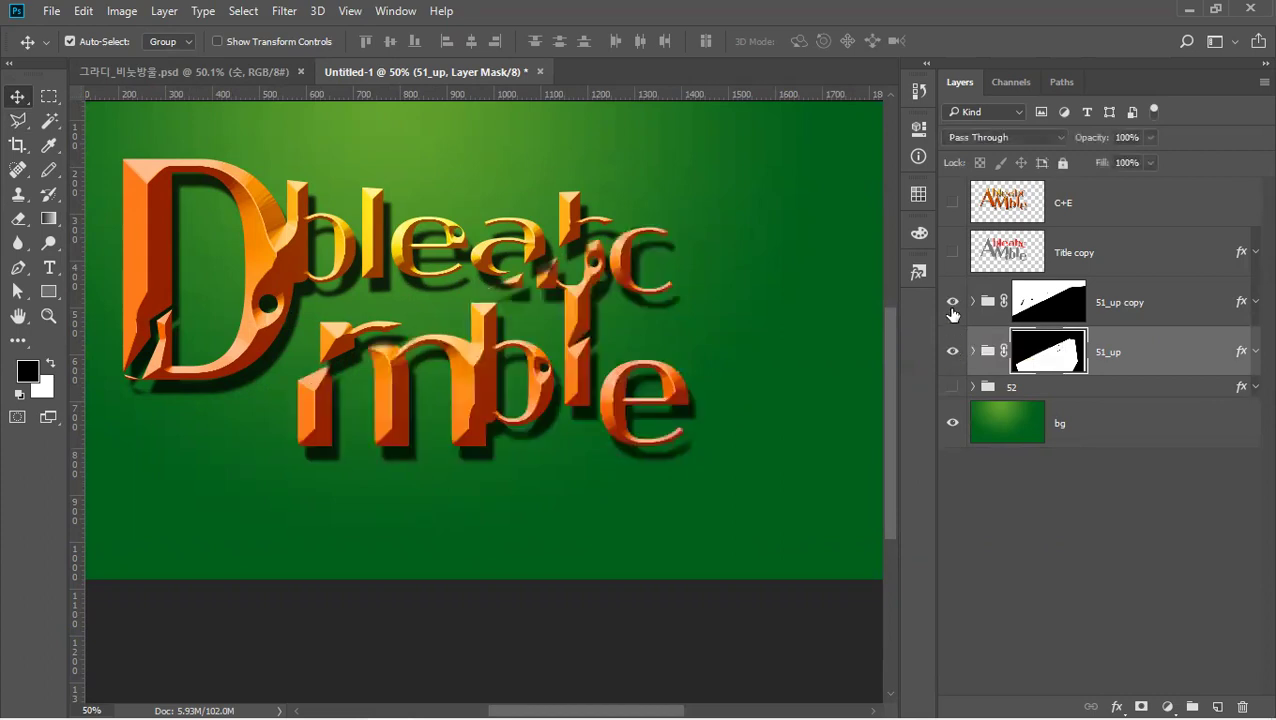
click(953, 302)
click(953, 302)
drag(540, 213, 576, 207)
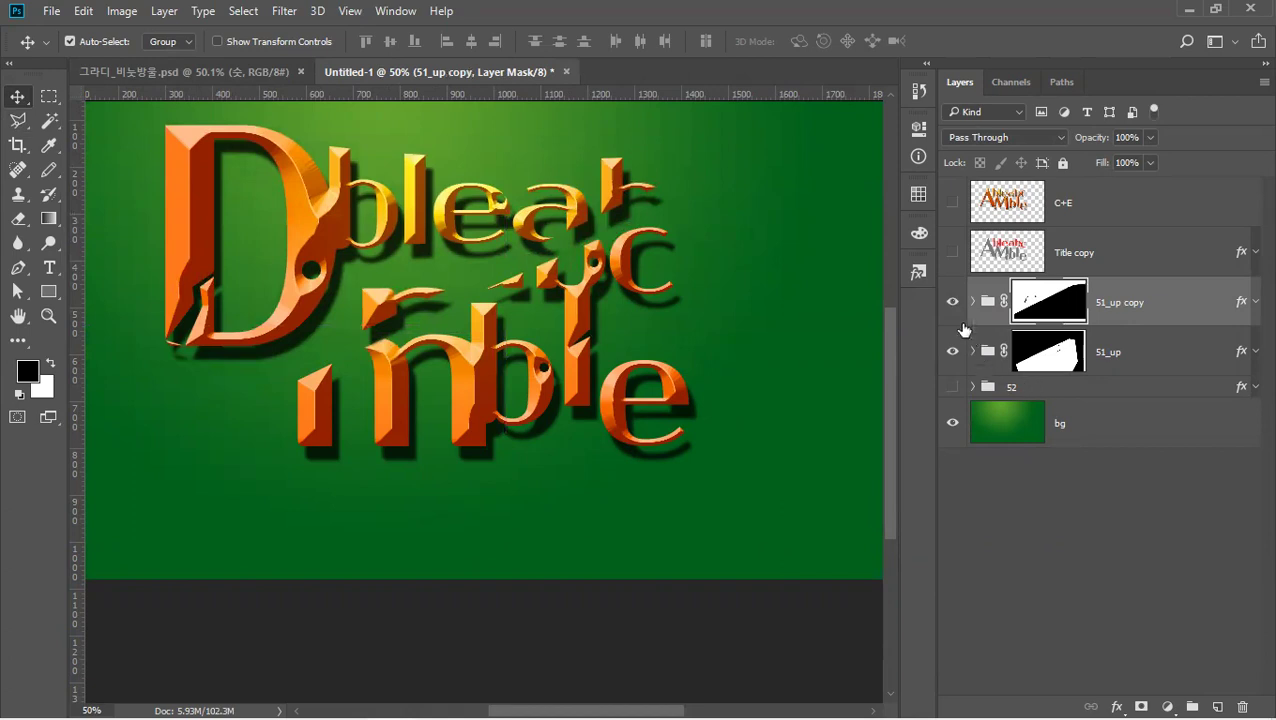
Hide both split title groups and select the 52 group, leaving it hidden after a brief look at its lettering.
drag(953, 306, 949, 387)
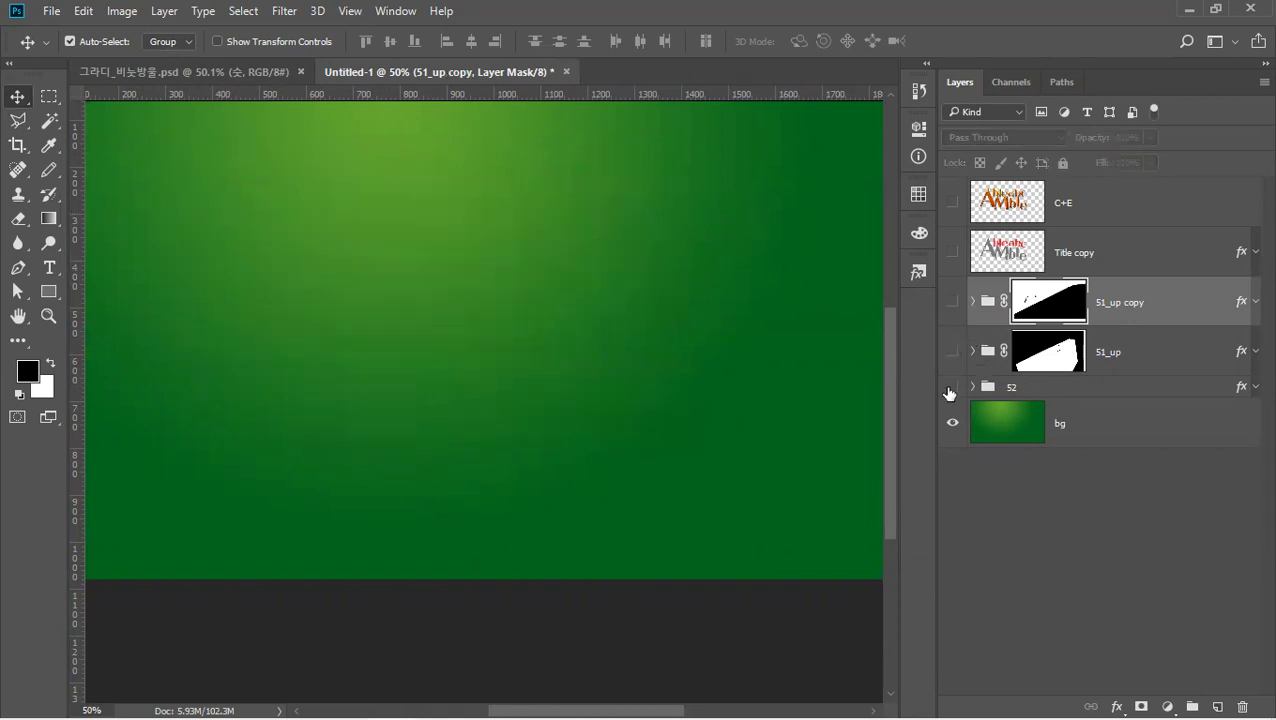
click(951, 387)
click(1018, 387)
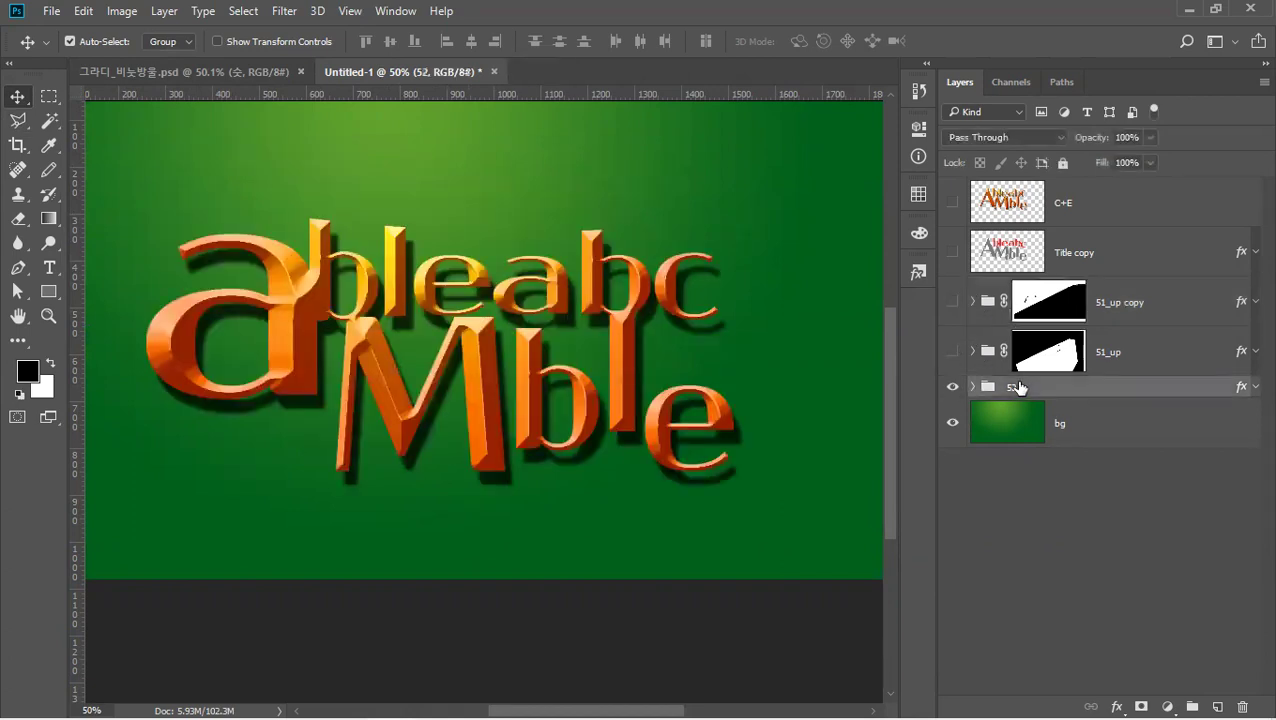
click(953, 387)
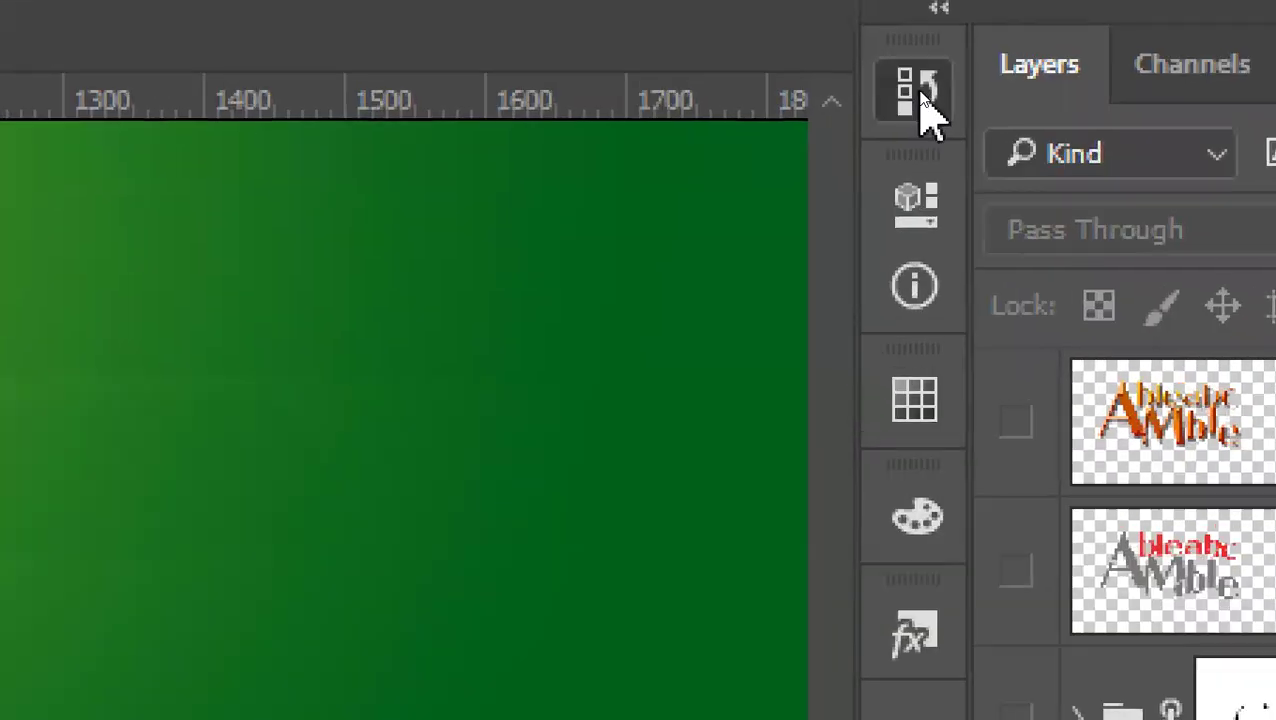
Roll the history back to the Select Inverse state before the 51_up mask was filled, and deselect.
click(919, 91)
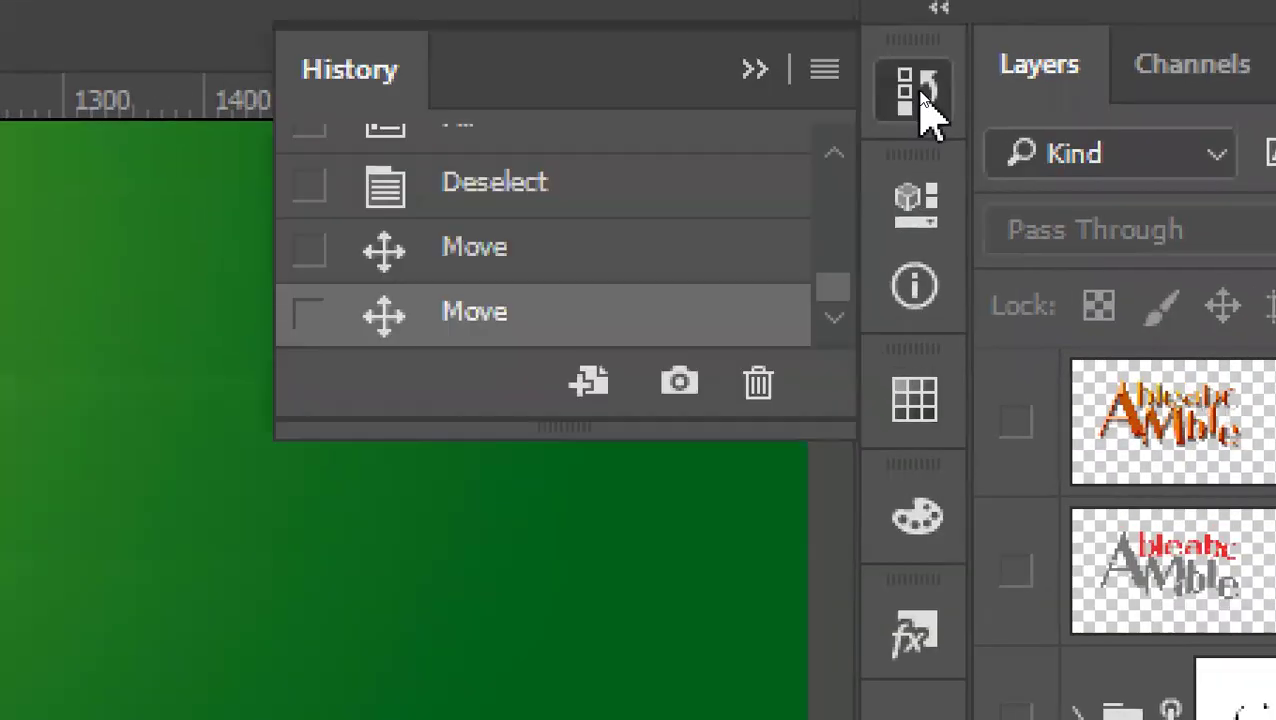
click(645, 190)
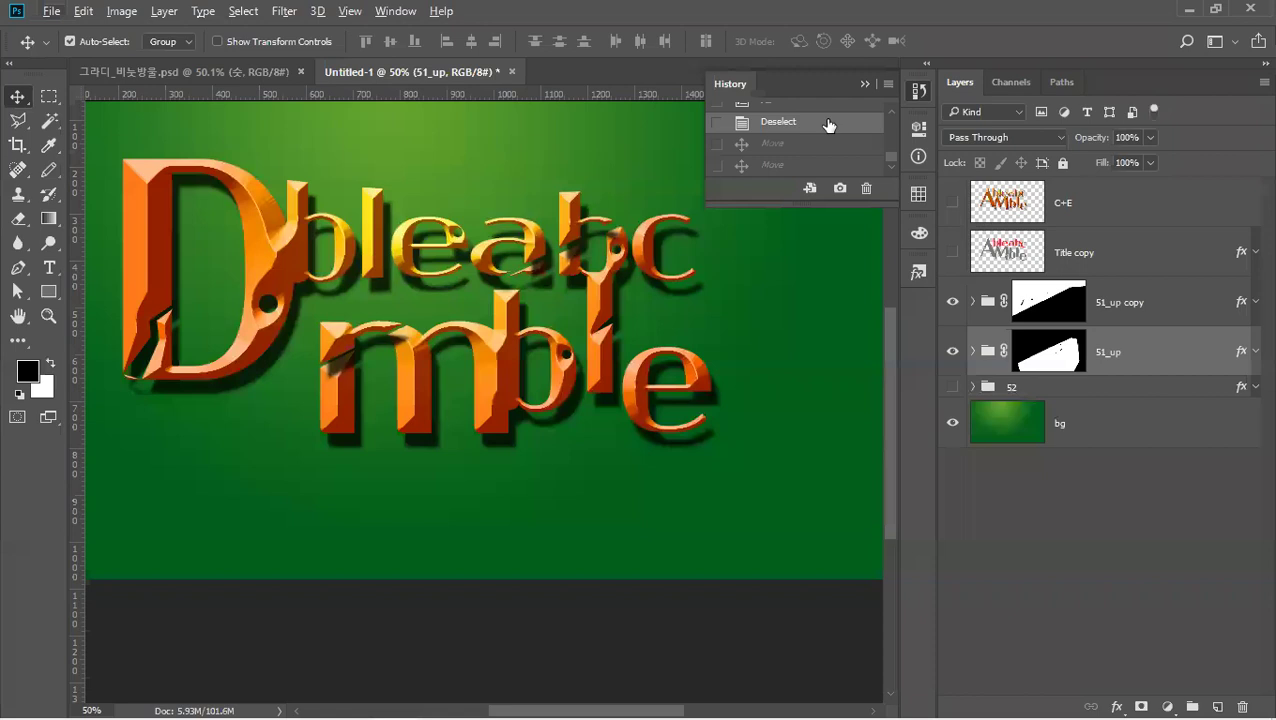
scroll(840, 161, down, 2)
click(826, 147)
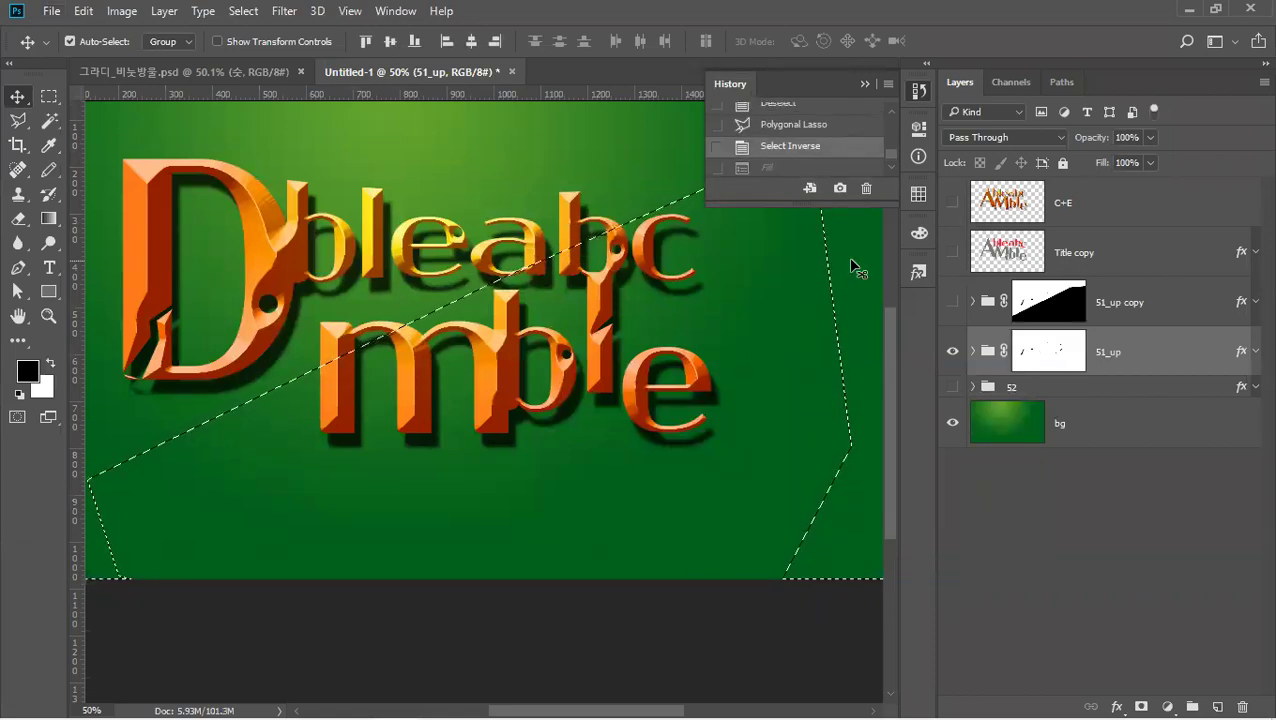
key(ctrl+d)
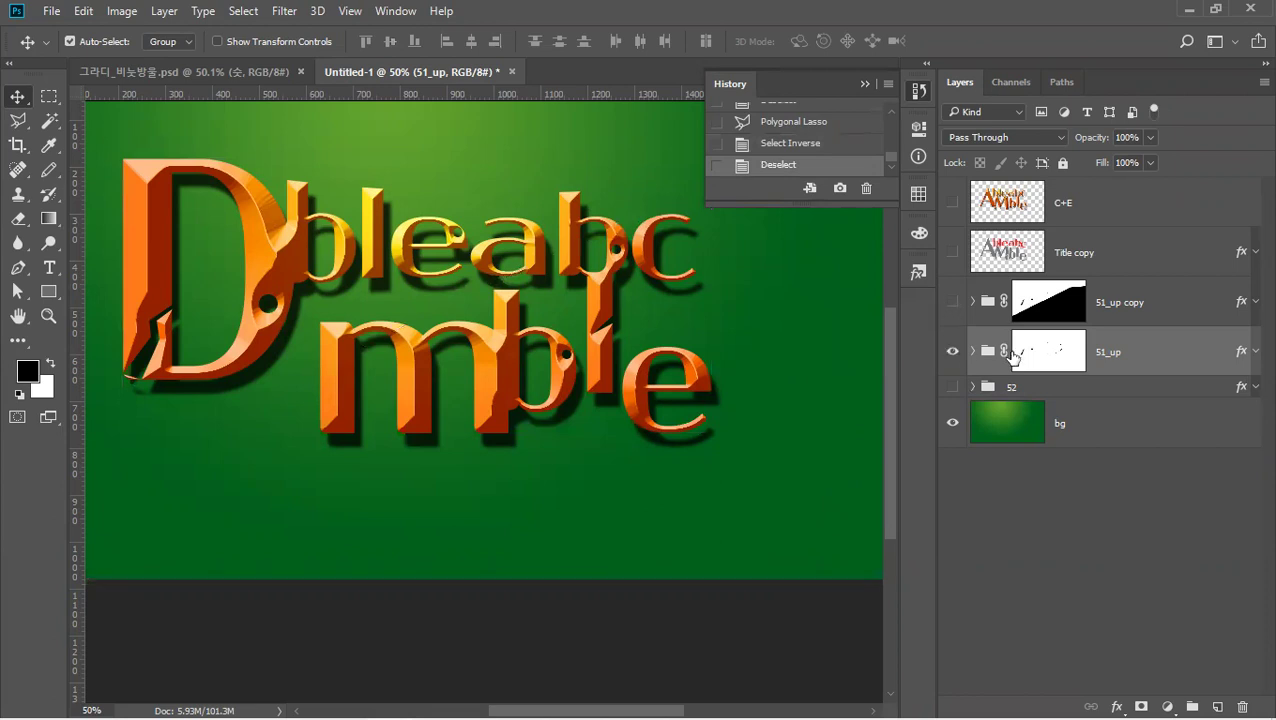
Keep only the 51_up title group visible and replace its large letter D with the text @.
click(952, 352)
click(952, 302)
click(952, 352)
click(49, 267)
double_click(255, 282)
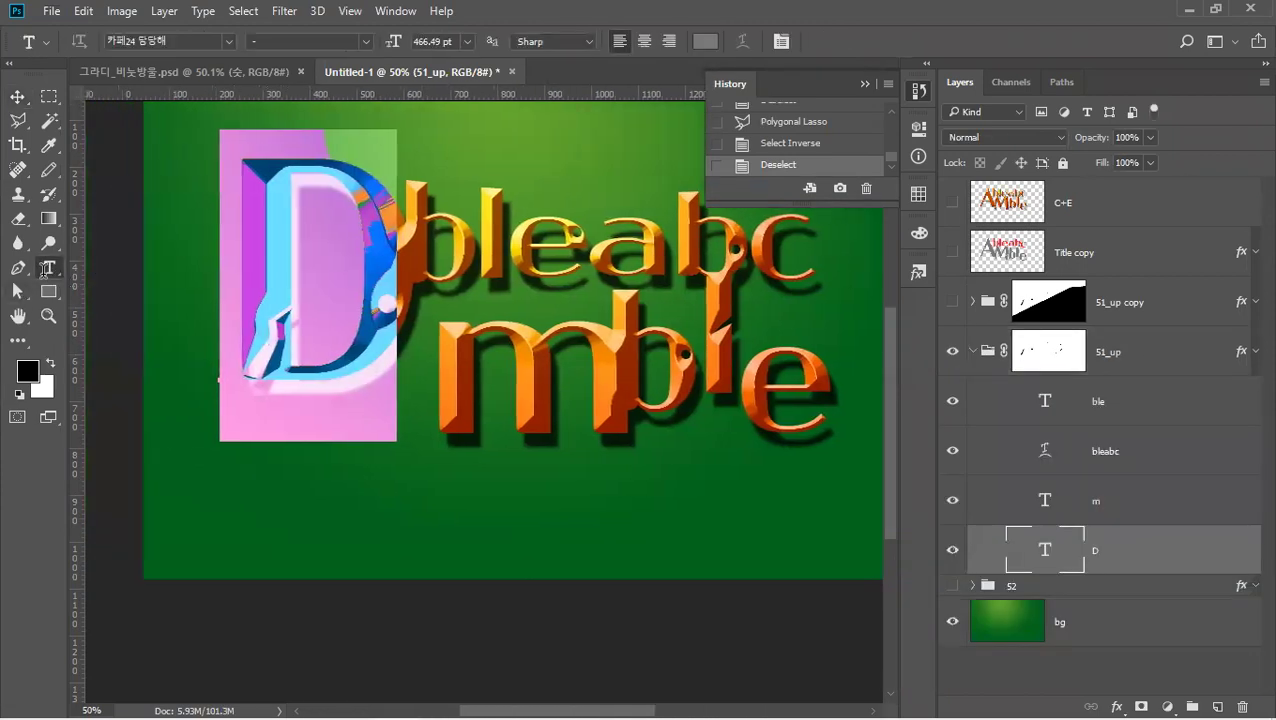
text(@)
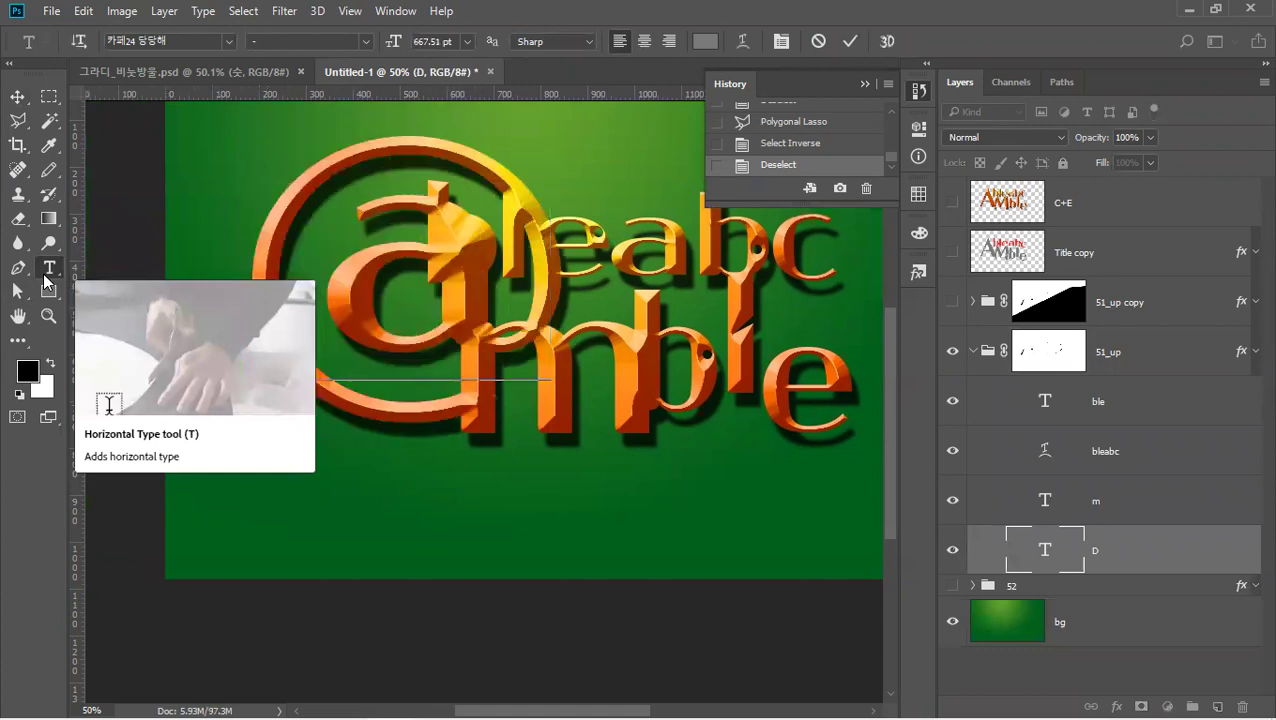
Move the whole 51_up title group left and slightly down on the canvas.
click(17, 96)
drag(359, 309, 318, 310)
key(ctrl)
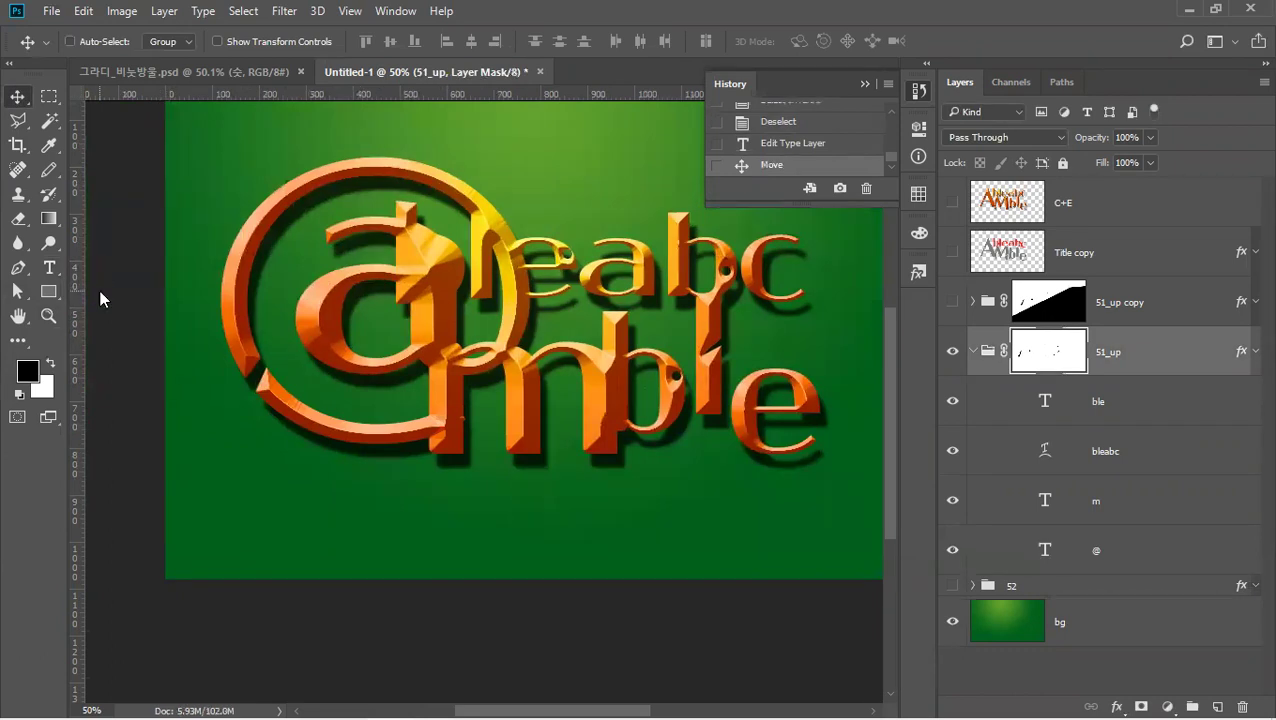
Save the document in Photoshop format with the file name 골드타이틀.
key(ctrl+s)
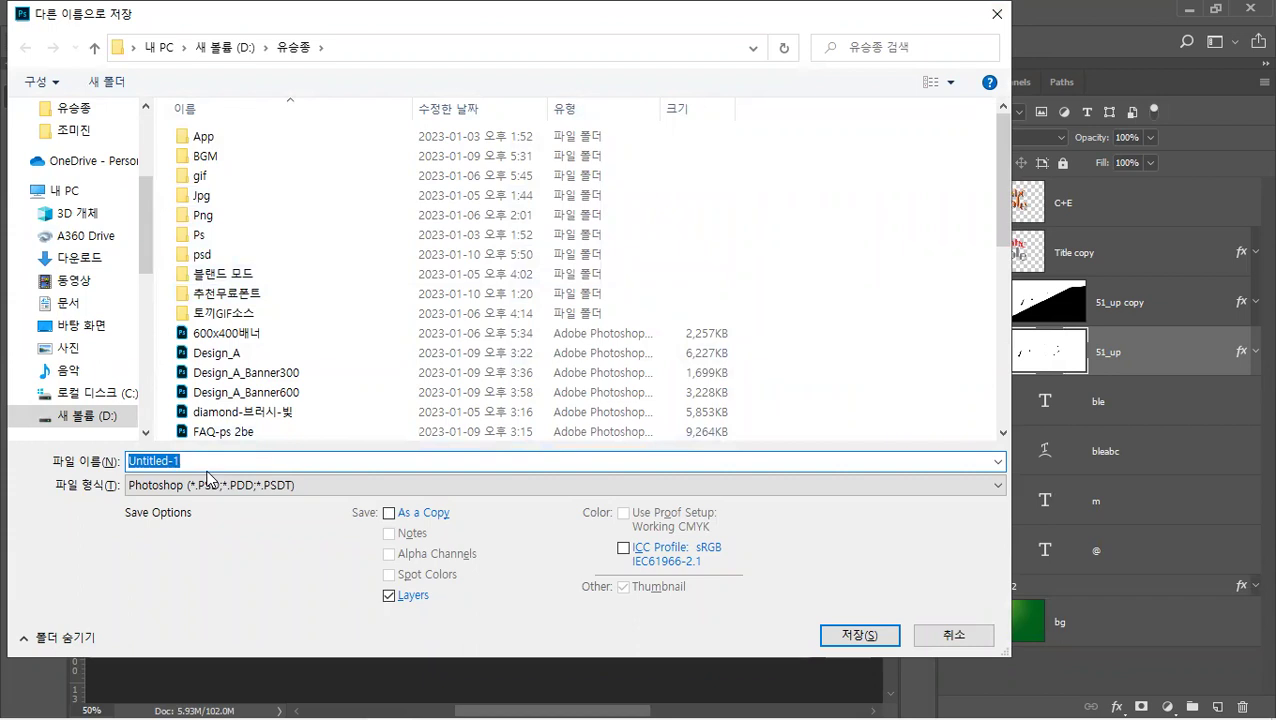
text(rm)
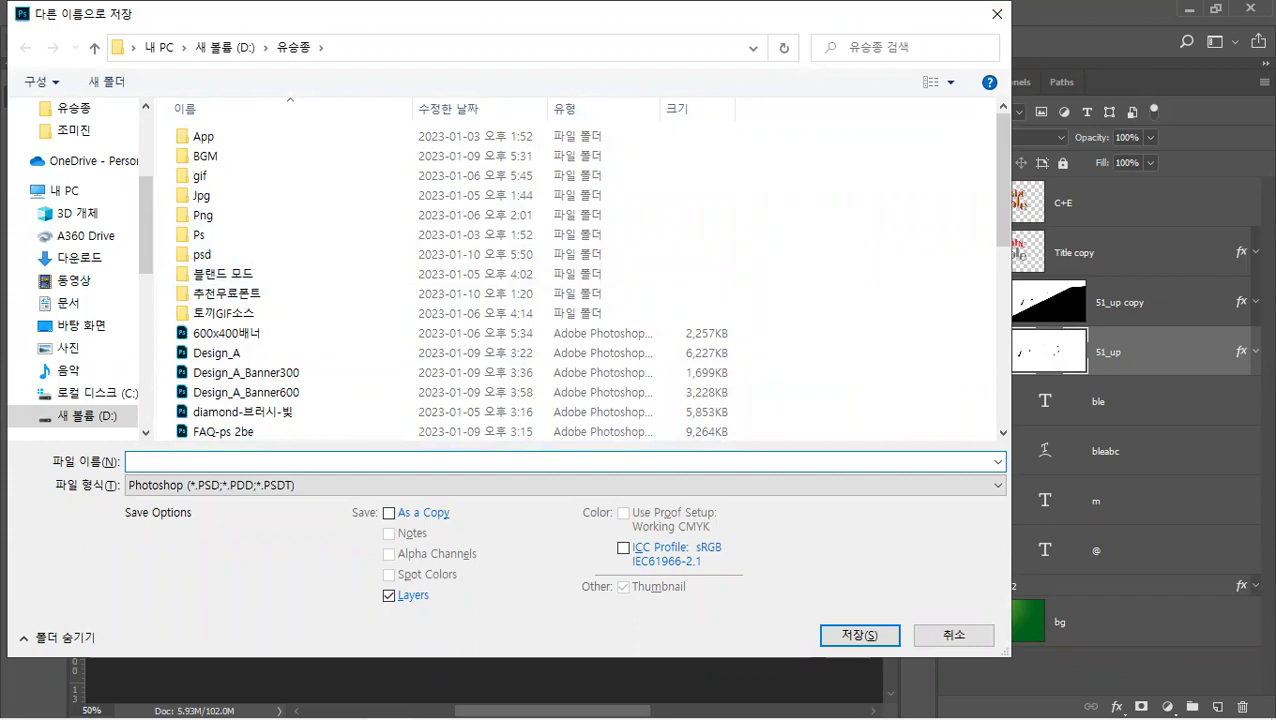
text(atemxkdlxmf)
key(Return)
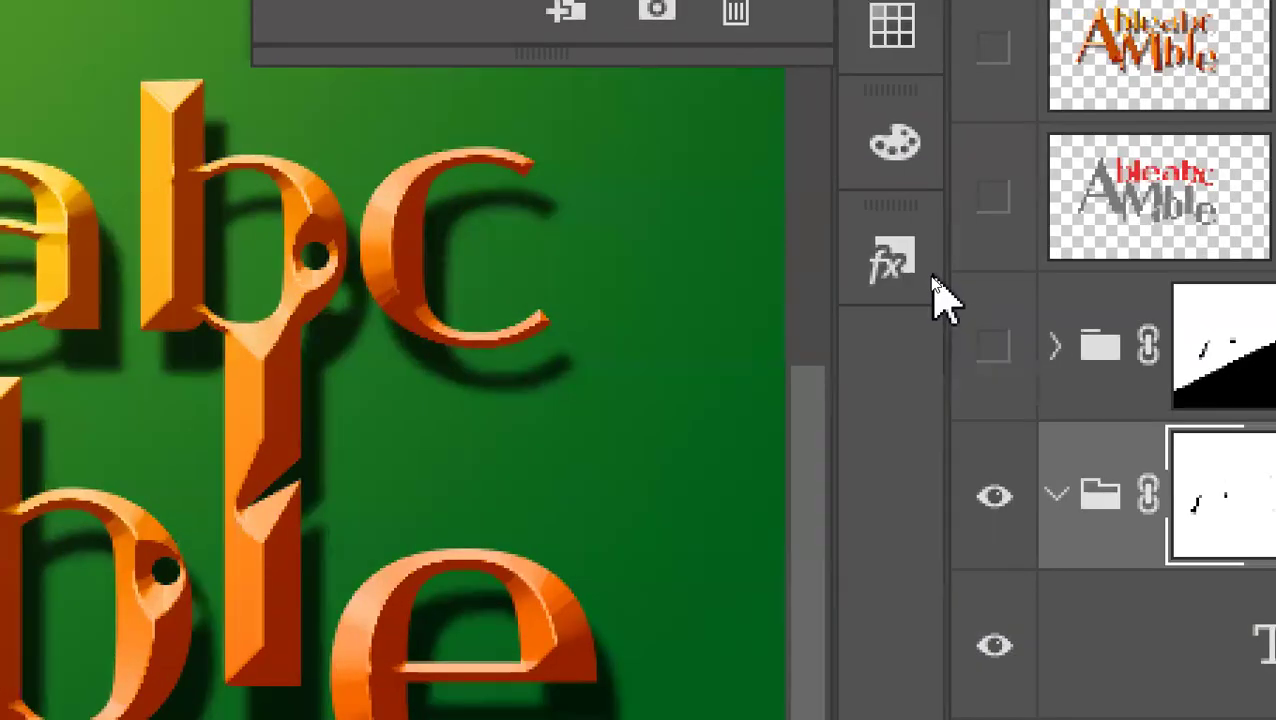
Try the last two orange style presets on the 51_up group, cancelling the creation of a new style.
click(906, 272)
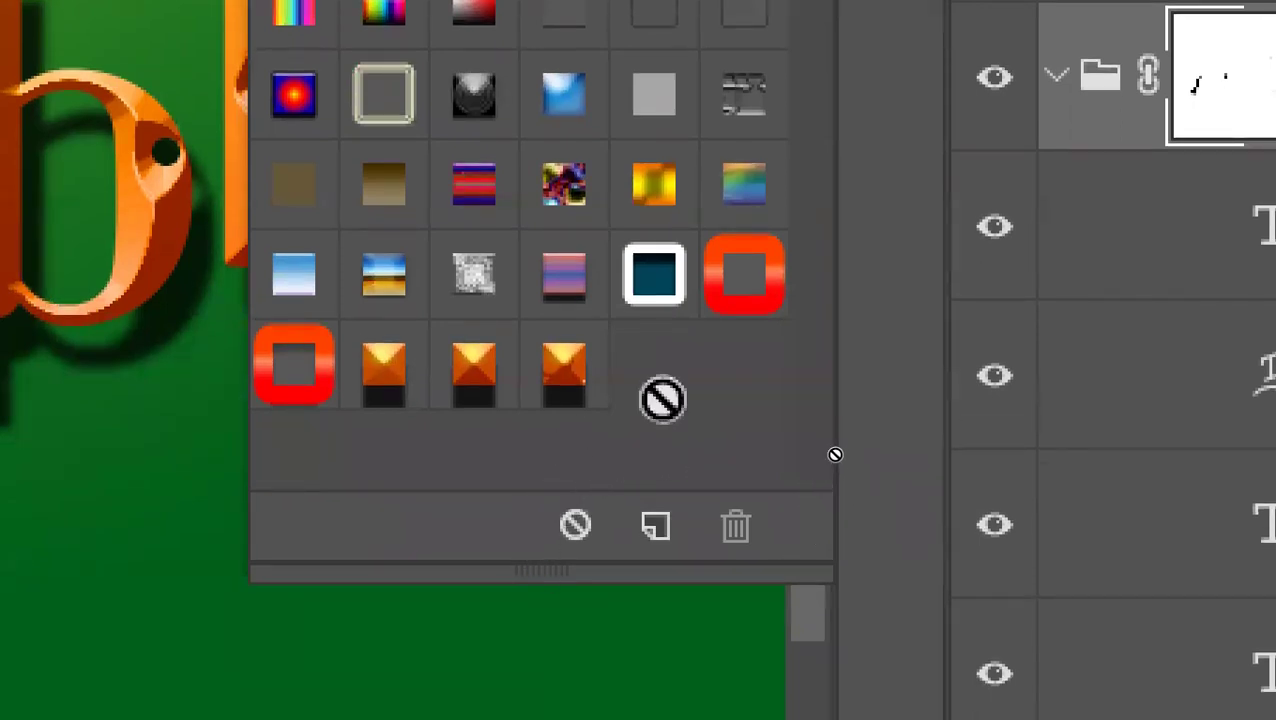
click(578, 375)
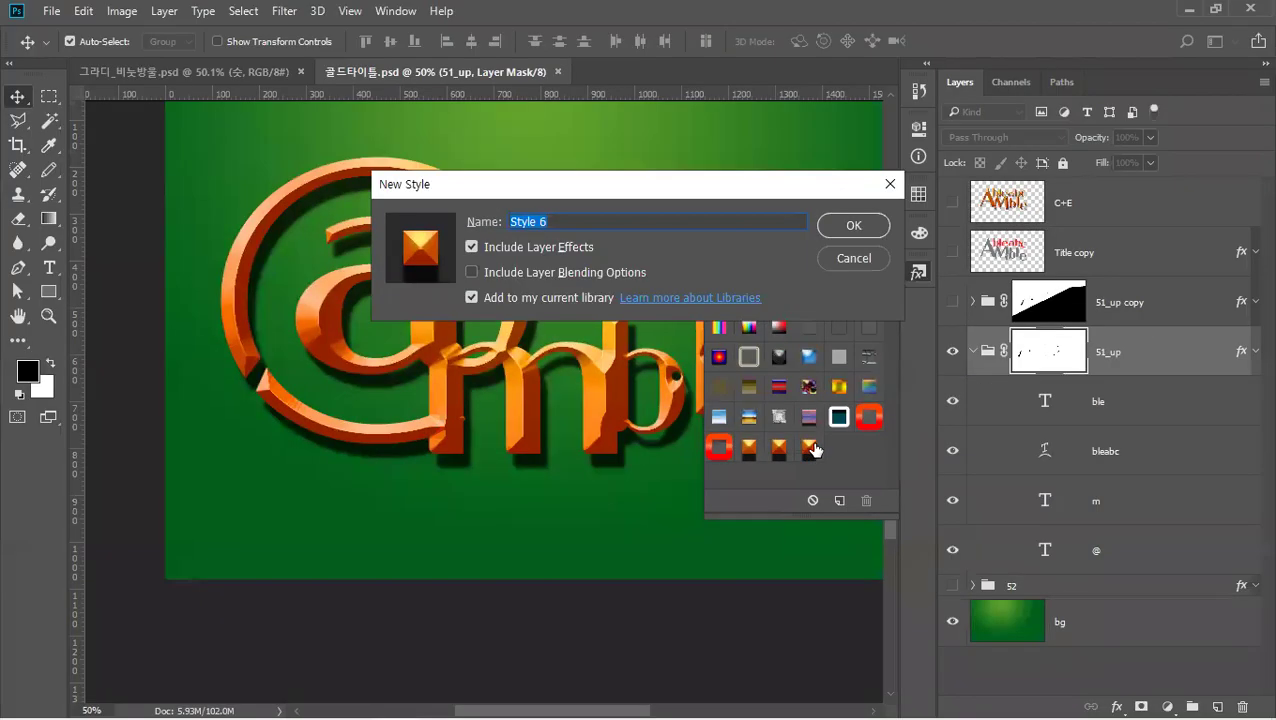
click(855, 257)
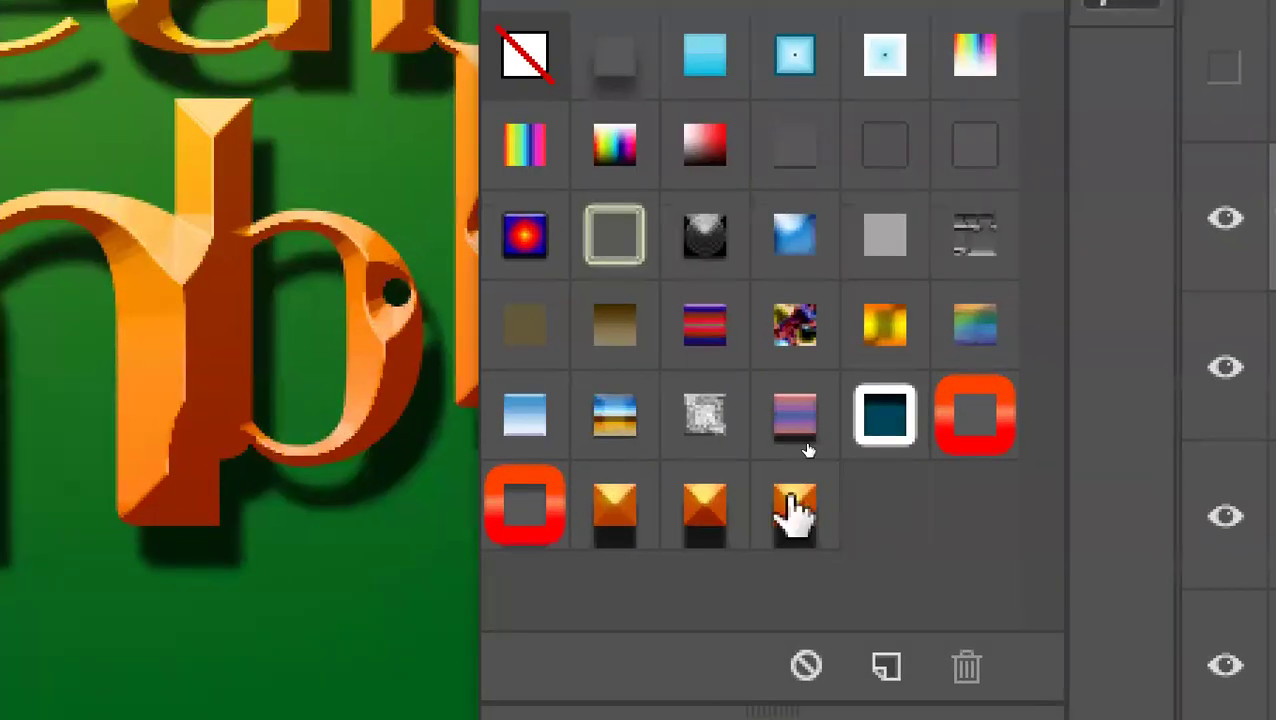
click(790, 497)
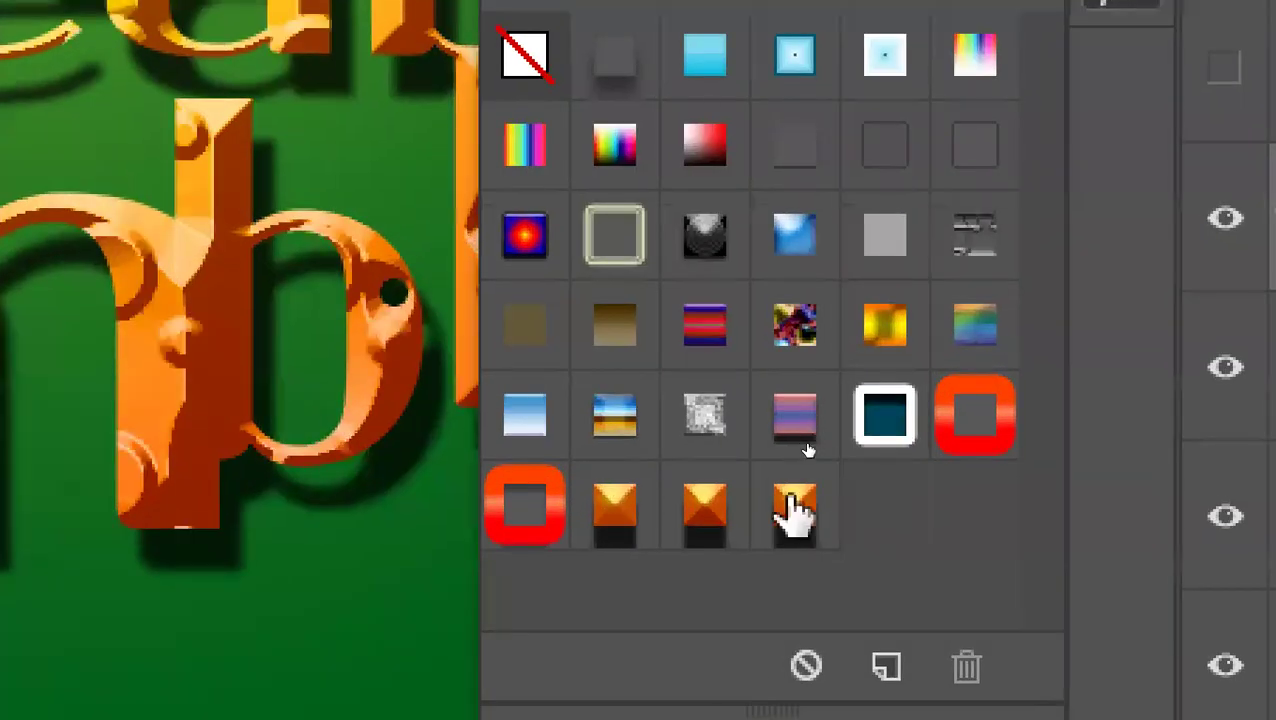
click(712, 488)
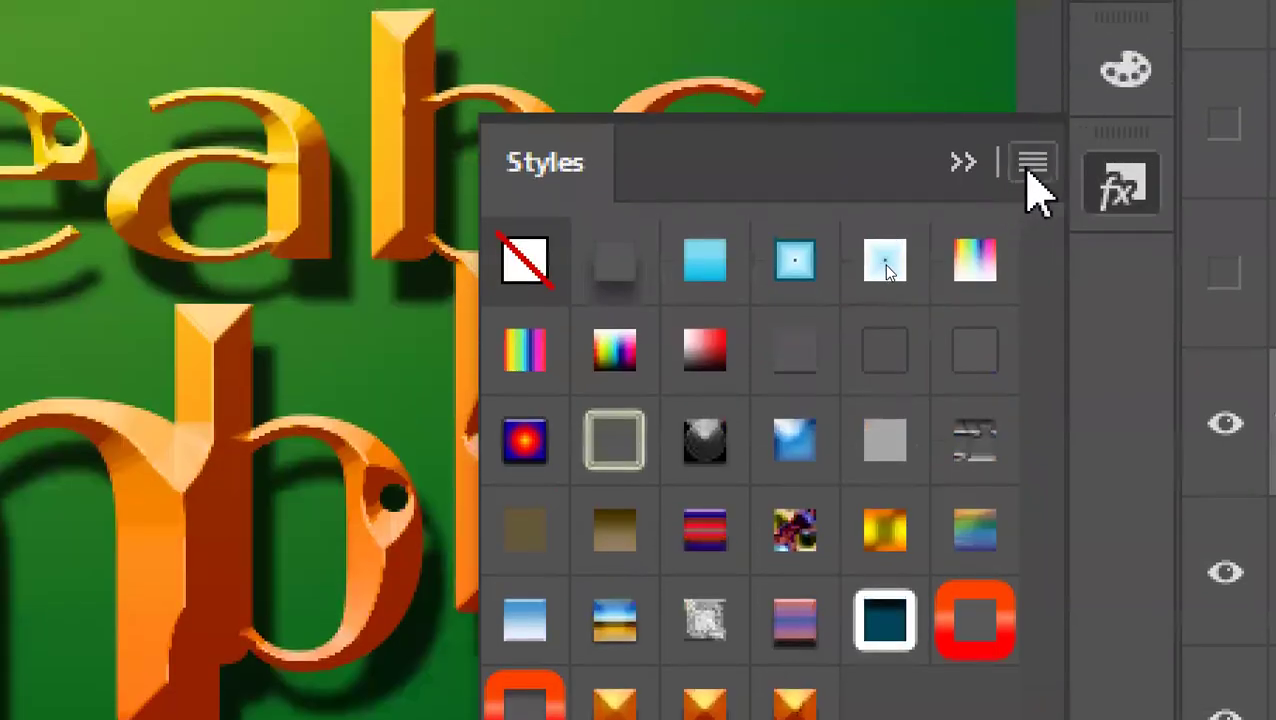
Append the default styles to the current style presets instead of replacing them, and look through the extended list.
click(1031, 165)
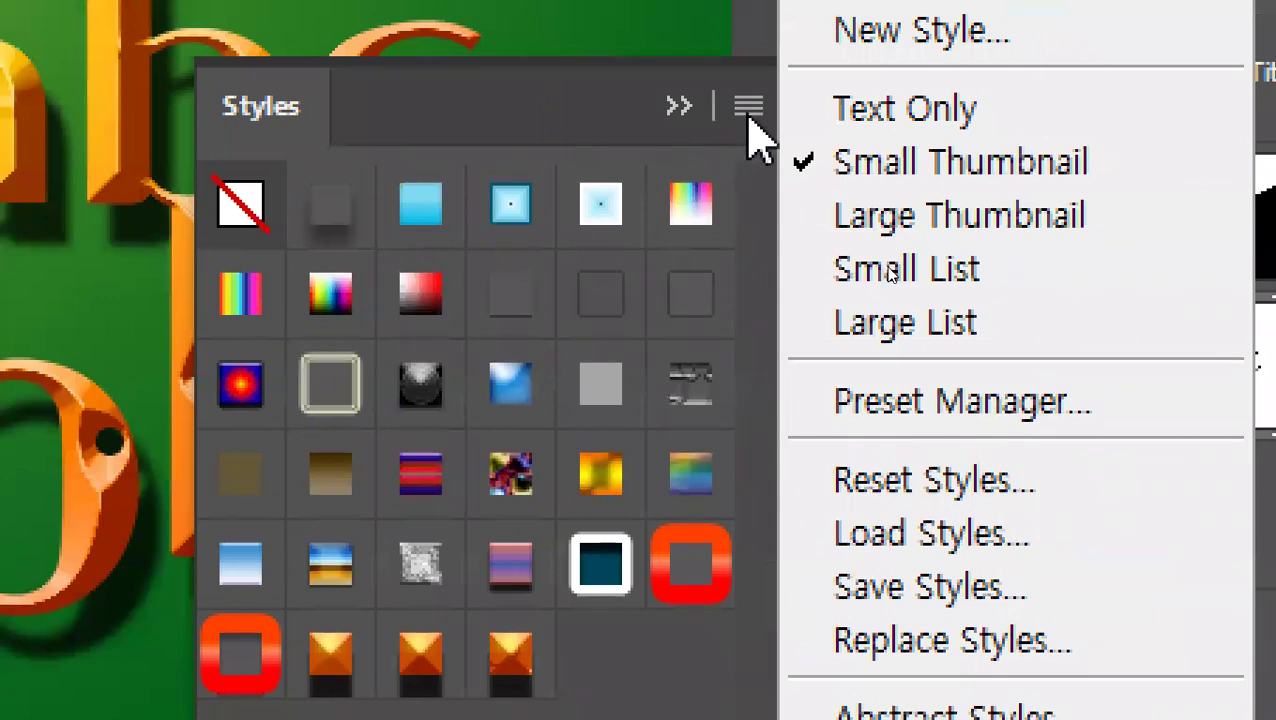
click(750, 108)
click(749, 108)
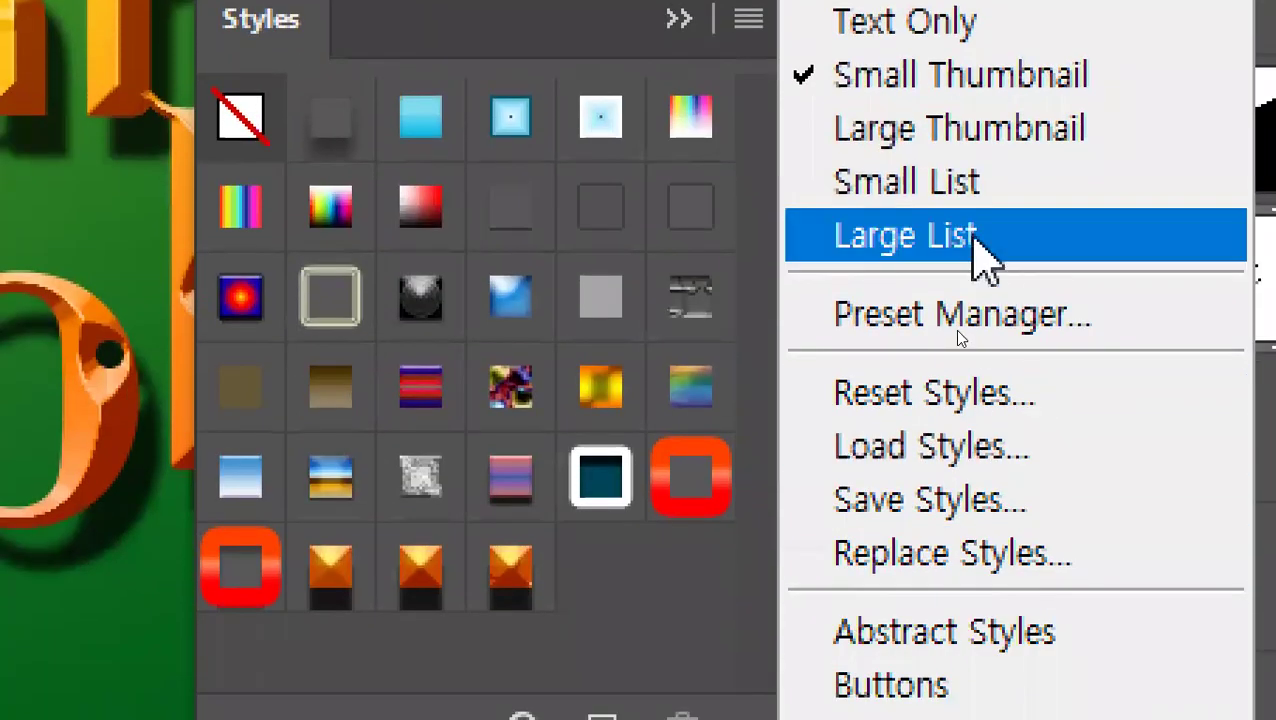
click(972, 391)
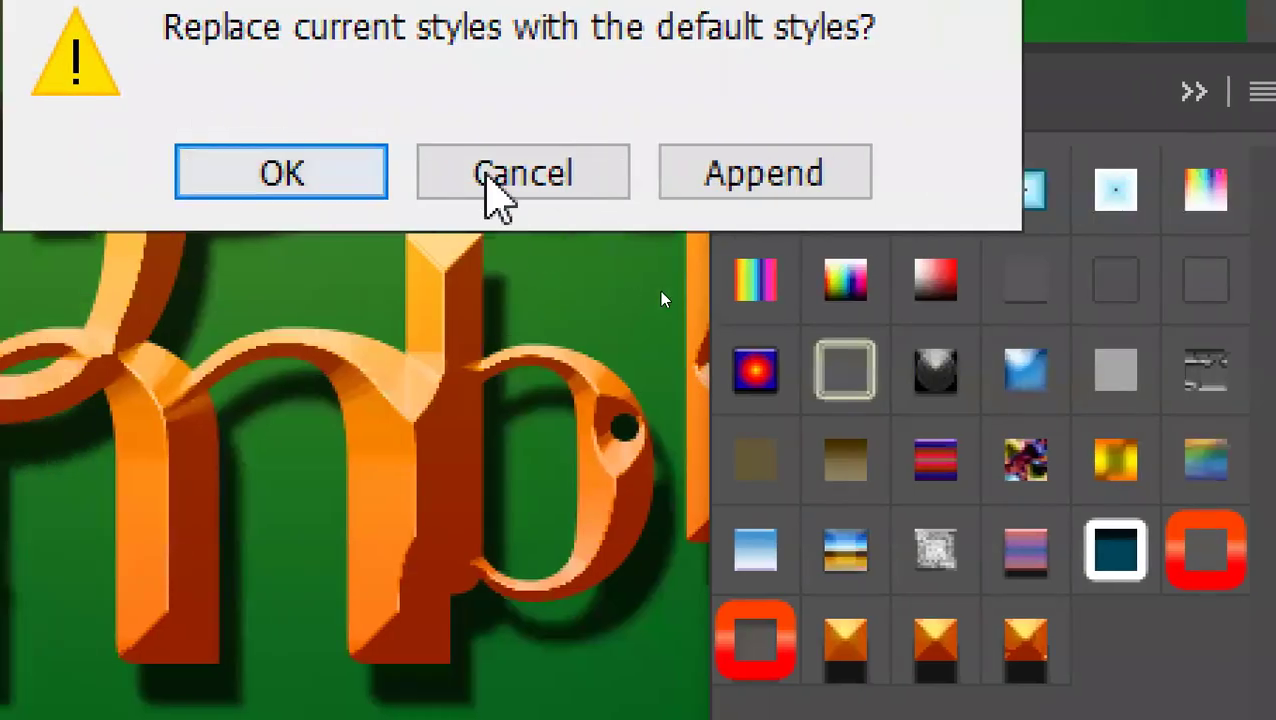
click(715, 182)
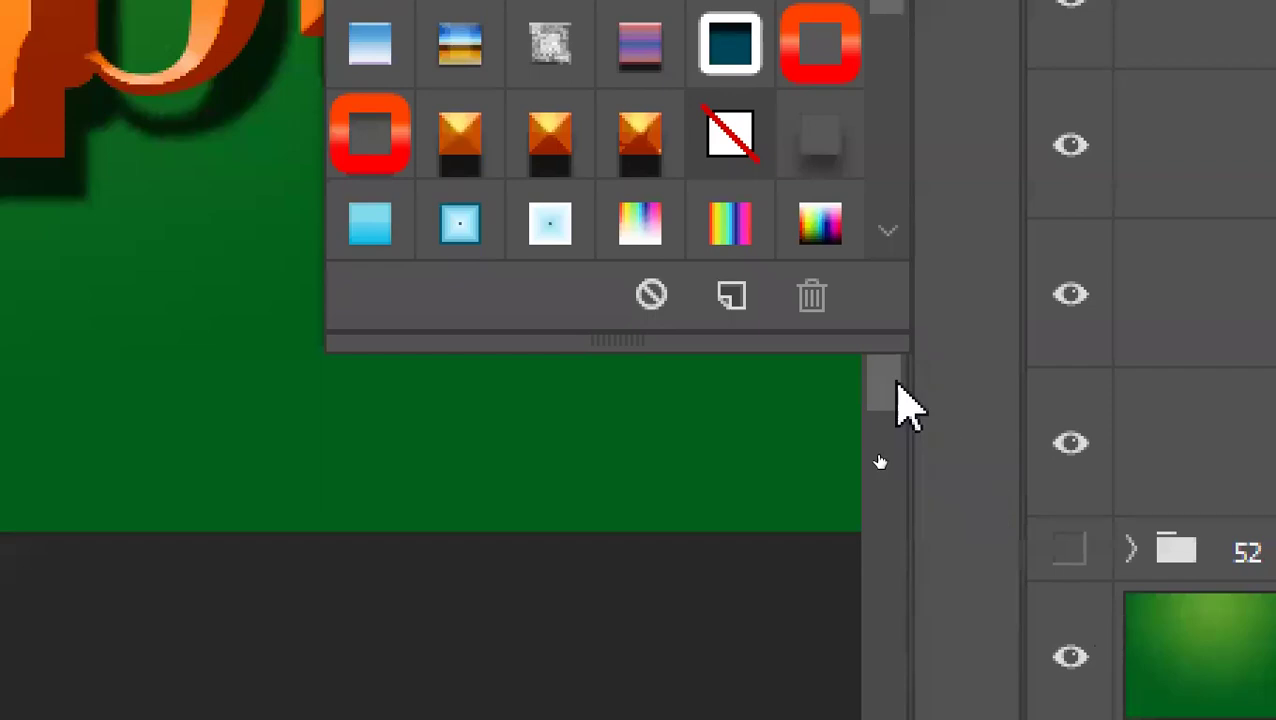
drag(874, 12, 880, 188)
drag(883, 296, 906, 140)
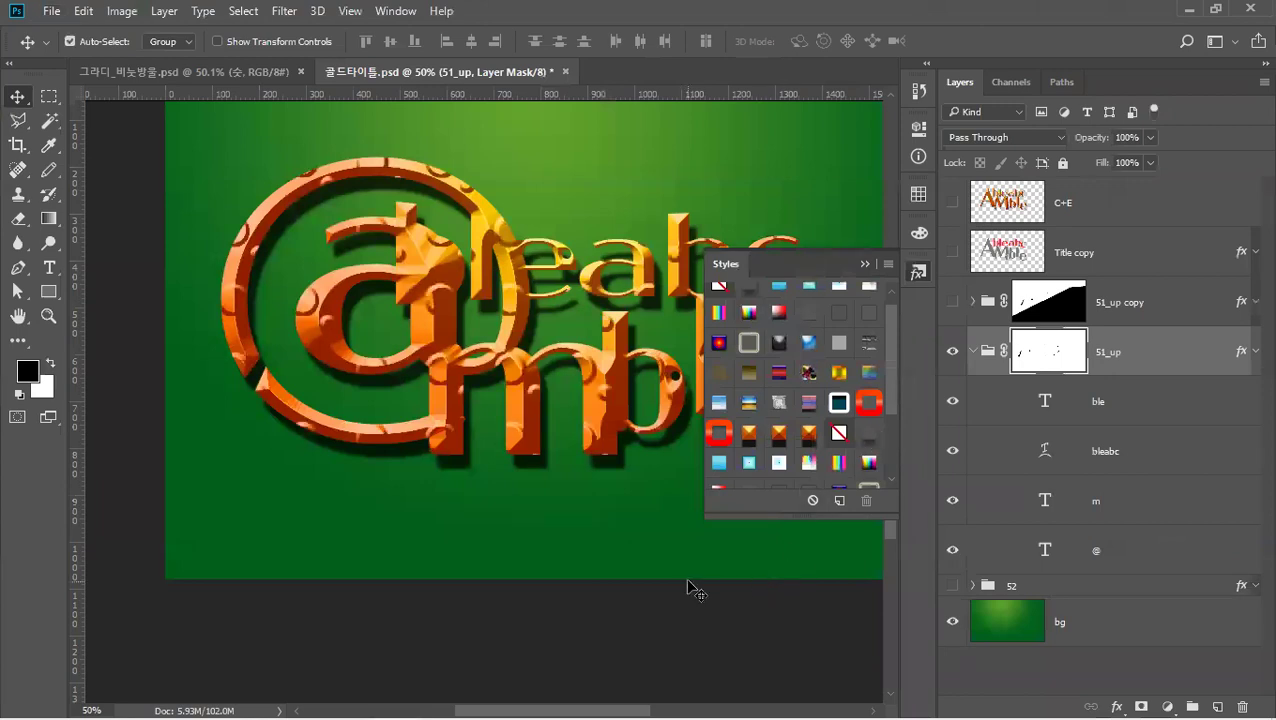
Restore the smooth gold-orange style on the 51_up group and save the document.
ctrl+click(686, 589)
click(865, 264)
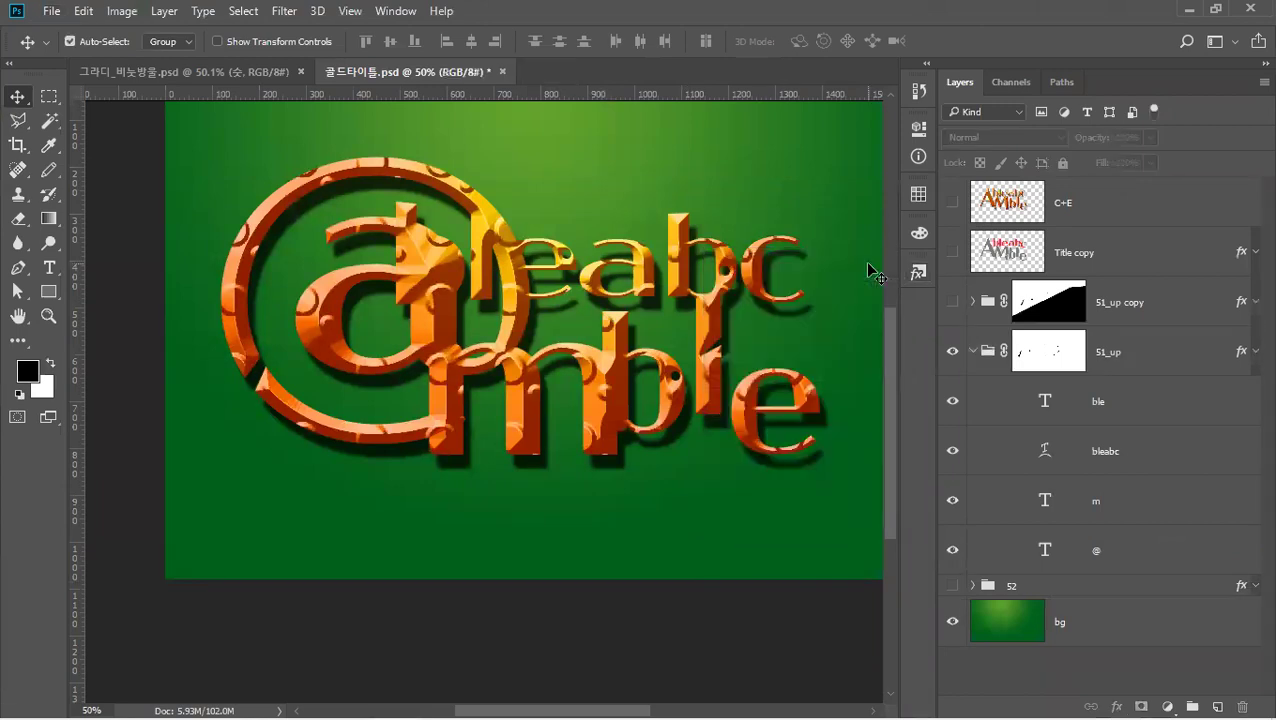
click(1005, 413)
key(ctrl+s)
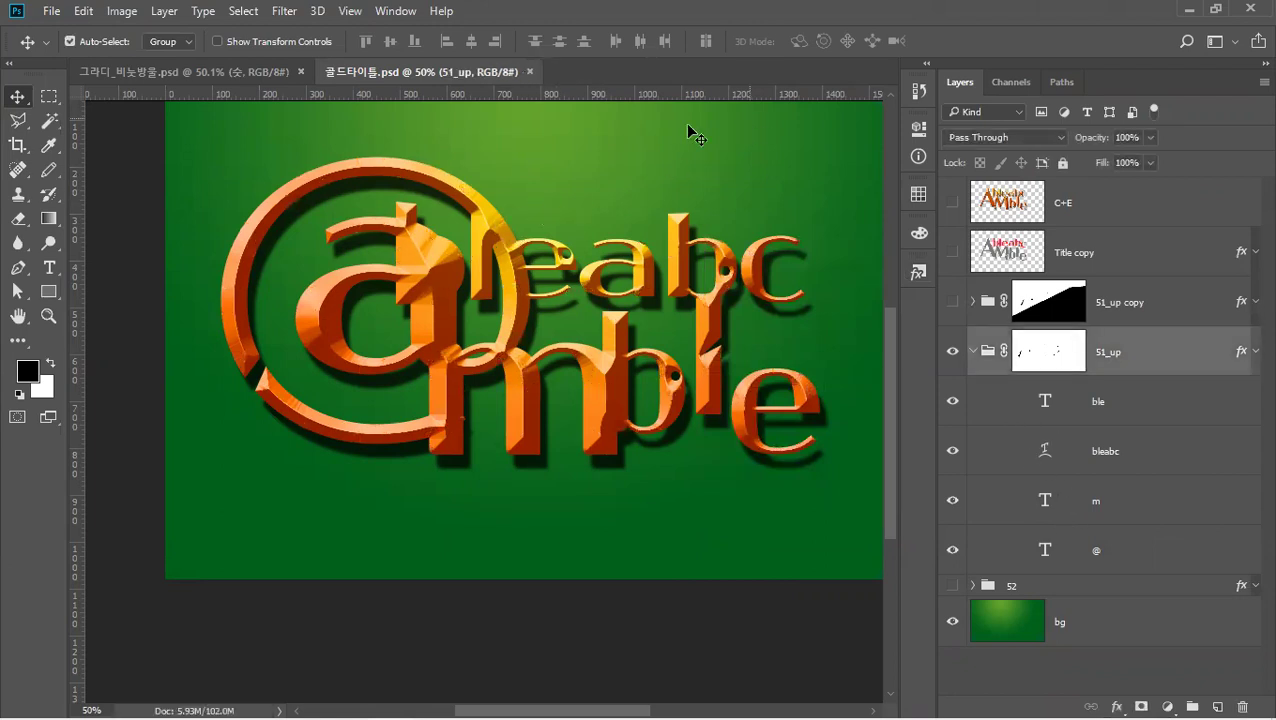
With the bg layer hidden, trim the canvas by transparent pixels on all four sides, and save the document.
click(952, 624)
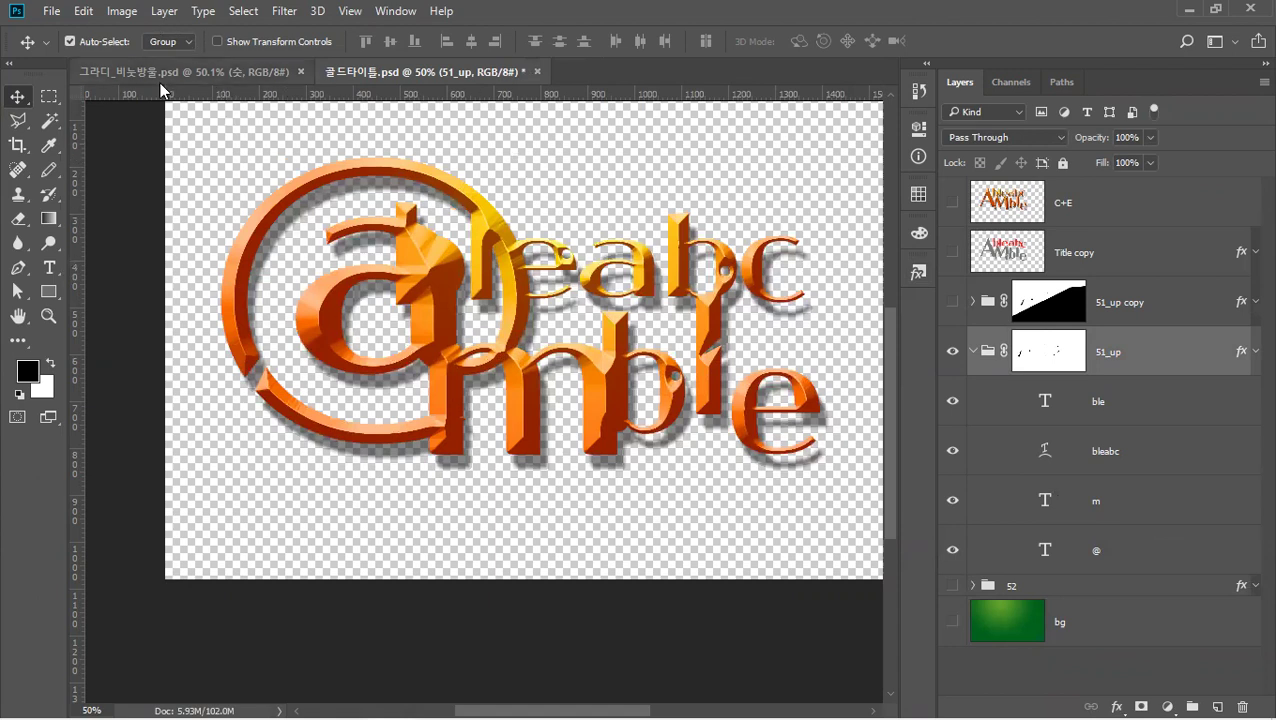
click(122, 12)
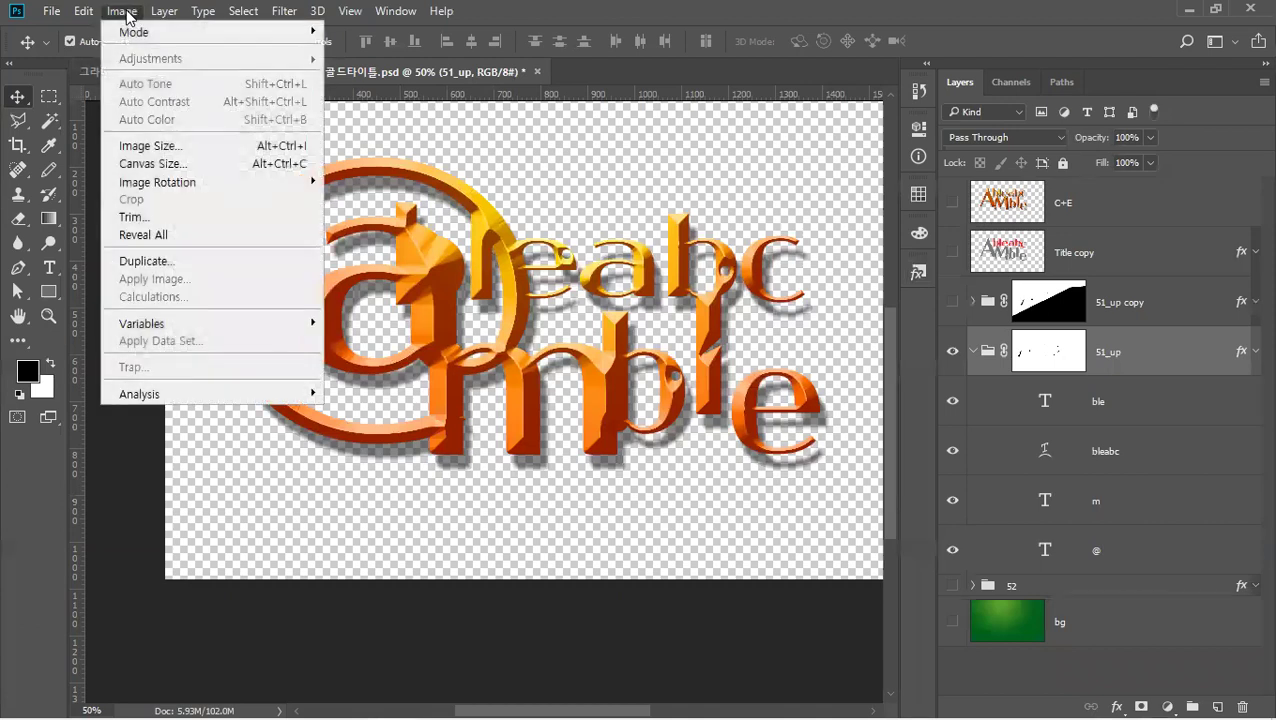
click(152, 218)
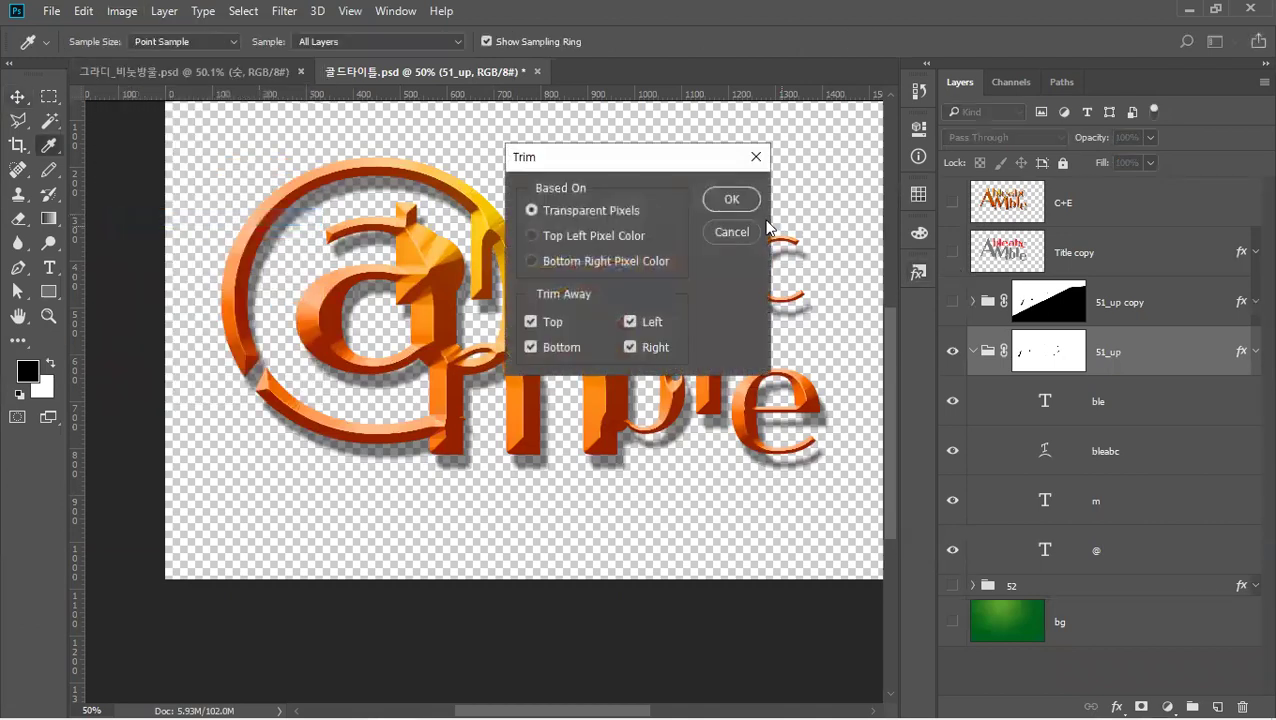
click(733, 201)
key(v)
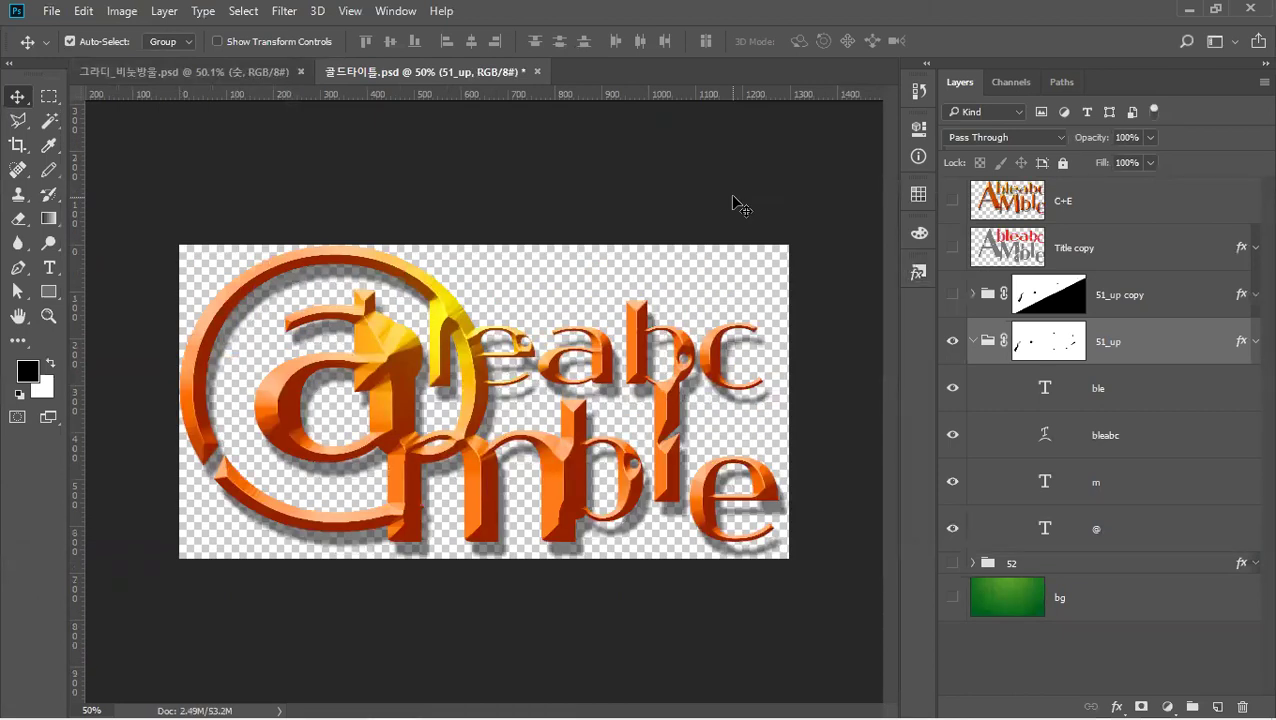
key(ctrl+s)
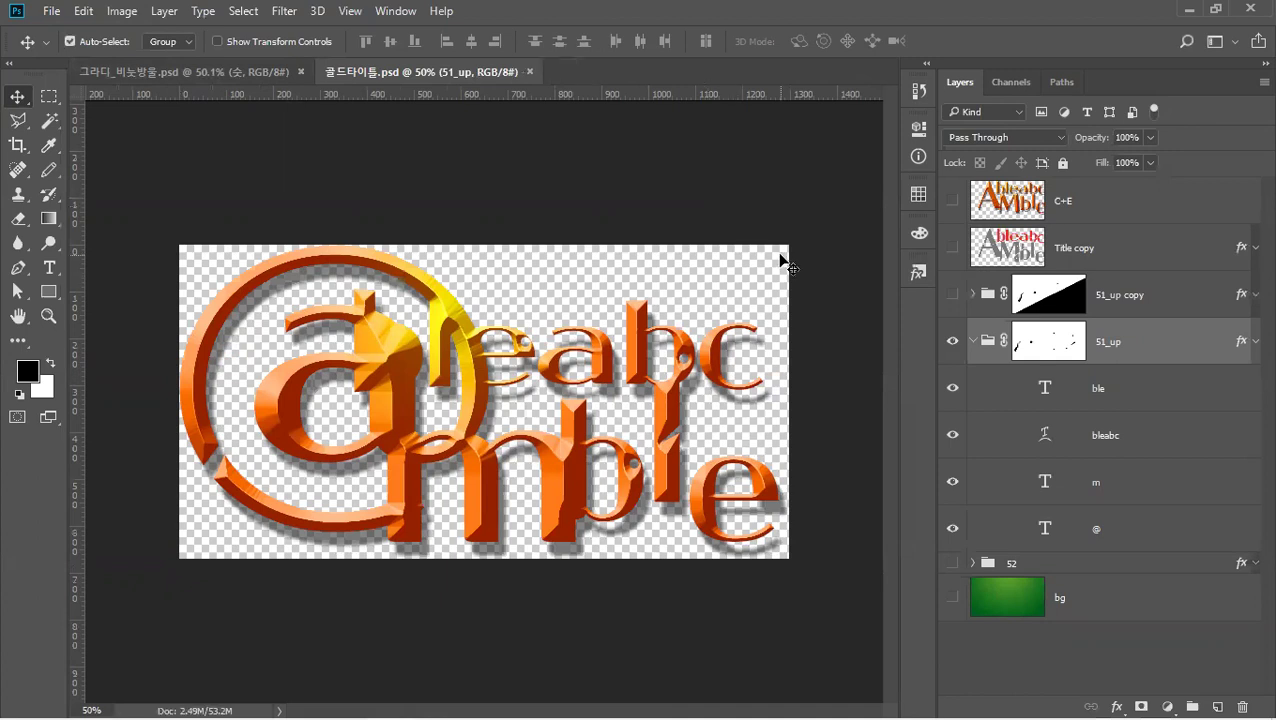